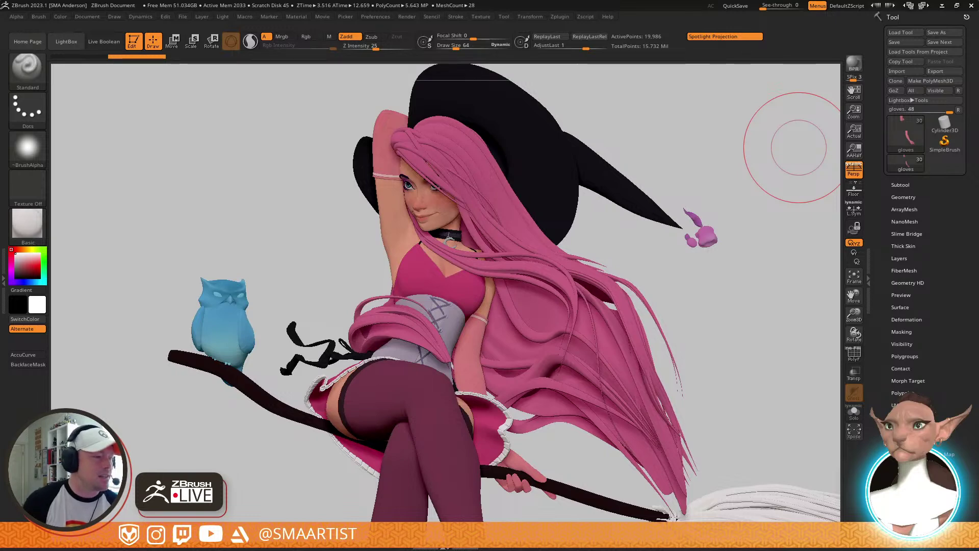
Fill all visible subtools with StartupMaterial using SubTool Master's Fill option set to Material only
{"action": "mouse_move", "coordinate": [439, 277]}
{"action": "right_mouse_down"}
{"action": "mouse_move", "coordinate": [509, 291]}
{"action": "mouse_move", "coordinate": [619, 284]}
{"action": "mouse_move", "coordinate": [611, 296]}
{"action": "mouse_move", "coordinate": [661, 263]}
{"action": "mouse_move", "coordinate": [658, 232]}
{"action": "mouse_move", "coordinate": [681, 217]}
{"action": "mouse_move", "coordinate": [699, 236]}
{"action": "right_mouse_up"}
{"action": "mouse_move", "coordinate": [671, 92]}
{"action": "right_mouse_down"}
{"action": "mouse_move", "coordinate": [697, 198]}
{"action": "mouse_move", "coordinate": [665, 188]}
{"action": "right_mouse_up"}
{"action": "right_click_drag", "start_coordinate": [731, 156], "coordinate": [714, 145]}
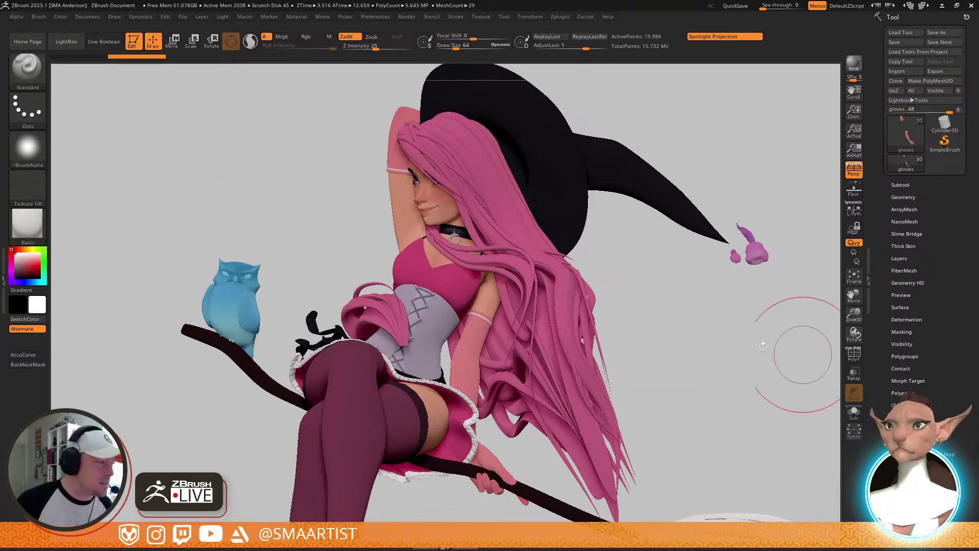
{"action": "mouse_move", "coordinate": [806, 352]}
{"action": "left_mouse_down"}
{"action": "mouse_move", "coordinate": [697, 184]}
{"action": "mouse_move", "coordinate": [675, 182]}
{"action": "left_mouse_up"}
{"action": "mouse_move", "coordinate": [645, 264]}
{"action": "left_mouse_down"}
{"action": "mouse_move", "coordinate": [643, 254]}
{"action": "mouse_move", "coordinate": [662, 238]}
{"action": "mouse_move", "coordinate": [127, 214]}
{"action": "left_mouse_up"}
{"action": "left_click", "coordinate": [29, 224]}
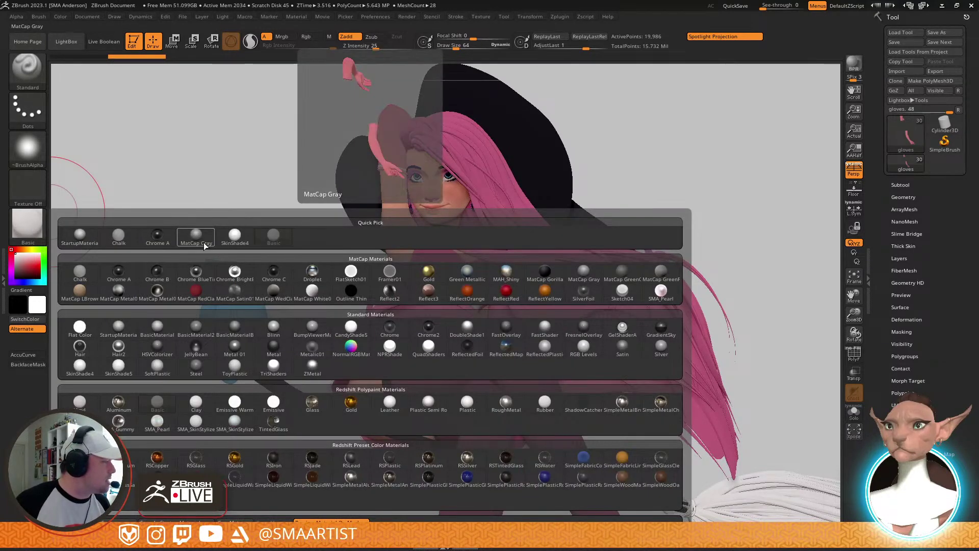
{"action": "left_click", "coordinate": [80, 238]}
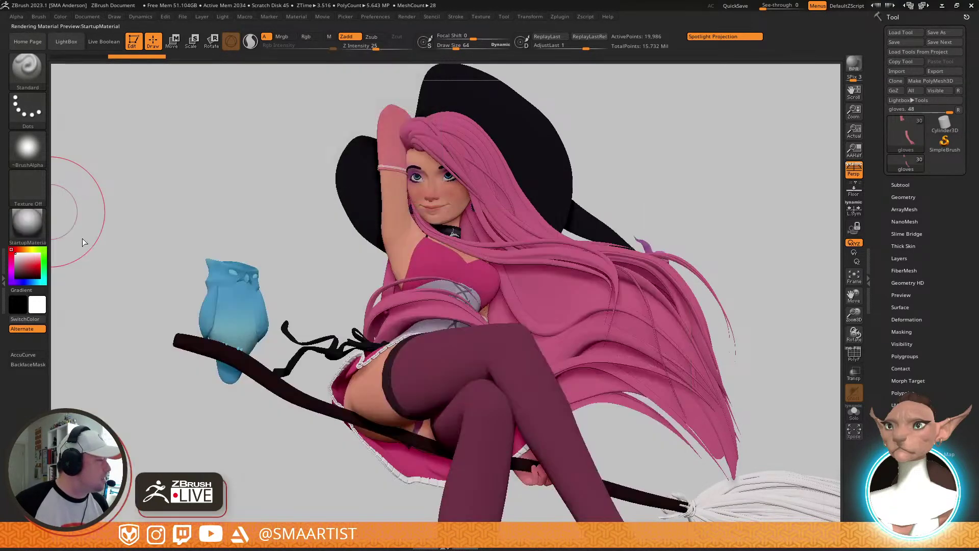
{"action": "left_click", "coordinate": [558, 17]}
{"action": "left_click", "coordinate": [623, 241]}
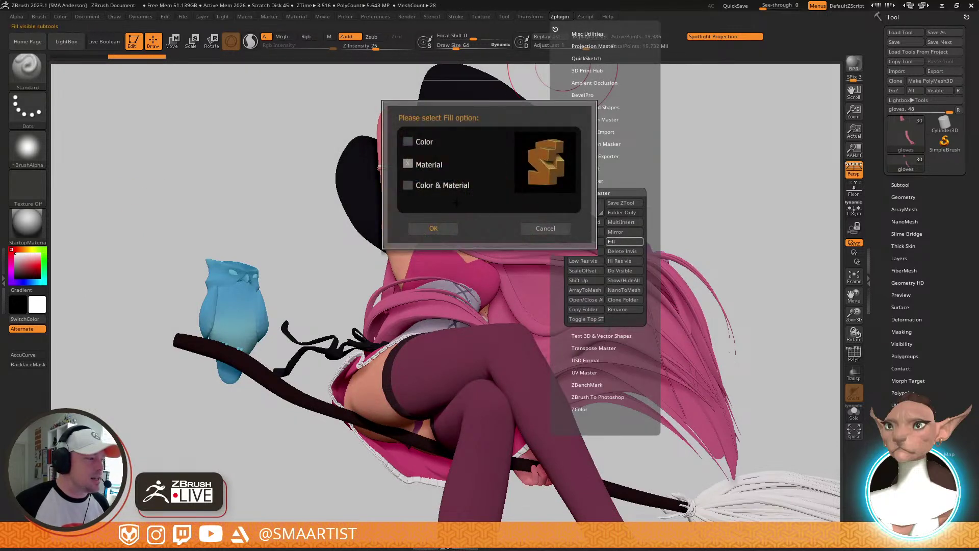
{"action": "left_click", "coordinate": [448, 229]}
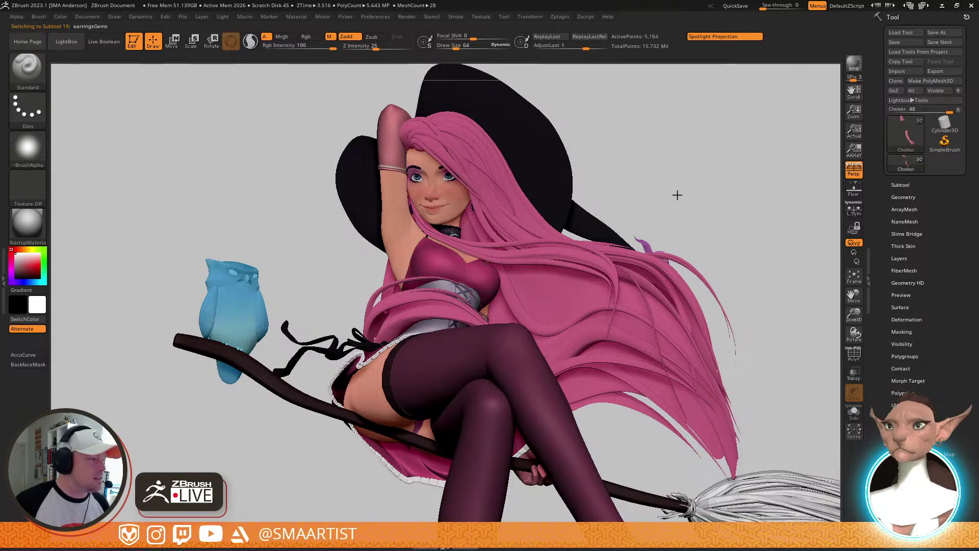
Examine the shaded witch model from several angles, including close views of the face, hair, hat and corset
{"action": "mouse_move", "coordinate": [691, 158]}
{"action": "left_mouse_down"}
{"action": "mouse_move", "coordinate": [711, 164]}
{"action": "mouse_move", "coordinate": [683, 155]}
{"action": "mouse_move", "coordinate": [657, 176]}
{"action": "left_mouse_up"}
{"action": "left_click_drag", "start_coordinate": [652, 247], "coordinate": [684, 227]}
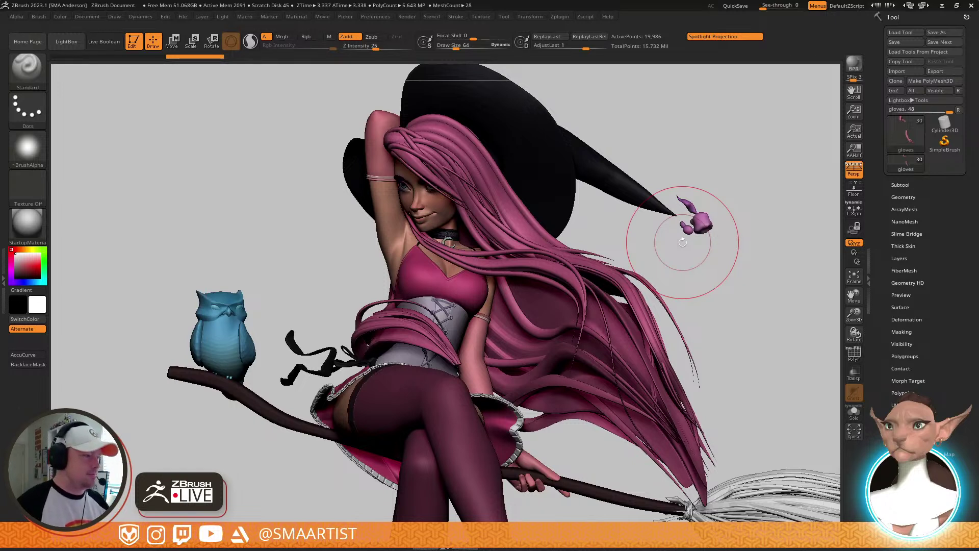
{"action": "mouse_move", "coordinate": [944, 143]}
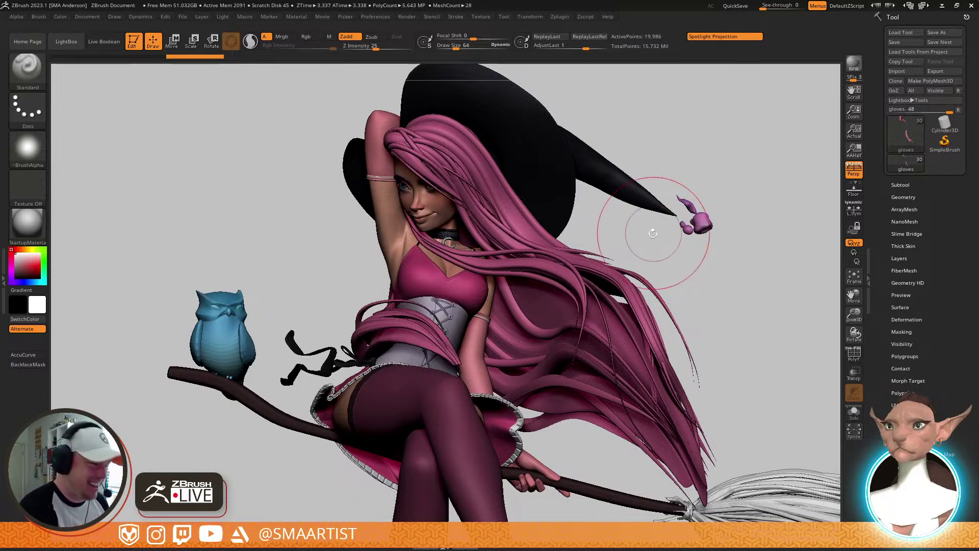
{"action": "left_click_drag", "start_coordinate": [638, 227], "coordinate": [627, 284]}
{"action": "mouse_move", "coordinate": [628, 284]}
{"action": "right_mouse_down"}
{"action": "mouse_move", "coordinate": [645, 274]}
{"action": "mouse_move", "coordinate": [628, 284]}
{"action": "mouse_move", "coordinate": [645, 280]}
{"action": "mouse_move", "coordinate": [704, 337]}
{"action": "mouse_move", "coordinate": [690, 225]}
{"action": "mouse_move", "coordinate": [720, 246]}
{"action": "mouse_move", "coordinate": [647, 262]}
{"action": "mouse_move", "coordinate": [668, 260]}
{"action": "right_mouse_up"}
{"action": "left_click_drag", "start_coordinate": [745, 247], "coordinate": [715, 271]}
{"action": "mouse_move", "coordinate": [676, 289]}
{"action": "right_mouse_down"}
{"action": "mouse_move", "coordinate": [659, 255]}
{"action": "mouse_move", "coordinate": [667, 236]}
{"action": "mouse_move", "coordinate": [668, 262]}
{"action": "mouse_move", "coordinate": [649, 279]}
{"action": "mouse_move", "coordinate": [677, 273]}
{"action": "mouse_move", "coordinate": [614, 283]}
{"action": "right_mouse_up"}
{"action": "mouse_move", "coordinate": [528, 204]}
{"action": "right_mouse_down", "text": "alt"}
{"action": "mouse_move", "coordinate": [560, 283]}
{"action": "mouse_move", "coordinate": [544, 275]}
{"action": "mouse_move", "coordinate": [637, 463]}
{"action": "mouse_move", "coordinate": [610, 335]}
{"action": "mouse_move", "coordinate": [555, 258]}
{"action": "mouse_move", "coordinate": [456, 181]}
{"action": "mouse_move", "coordinate": [615, 332]}
{"action": "mouse_move", "coordinate": [562, 265]}
{"action": "mouse_move", "coordinate": [571, 245]}
{"action": "mouse_move", "coordinate": [554, 253]}
{"action": "mouse_move", "coordinate": [592, 258]}
{"action": "mouse_move", "coordinate": [580, 284]}
{"action": "mouse_move", "coordinate": [604, 225]}
{"action": "mouse_move", "coordinate": [583, 258]}
{"action": "mouse_move", "coordinate": [649, 267]}
{"action": "mouse_move", "coordinate": [628, 278]}
{"action": "right_mouse_up", "text": "alt"}
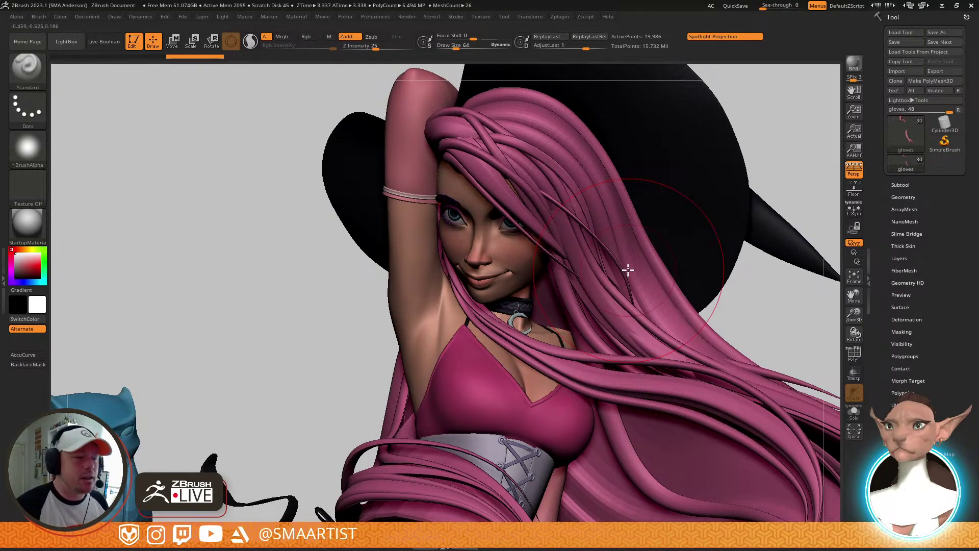
{"action": "right_click_drag", "start_coordinate": [623, 282], "coordinate": [659, 269]}
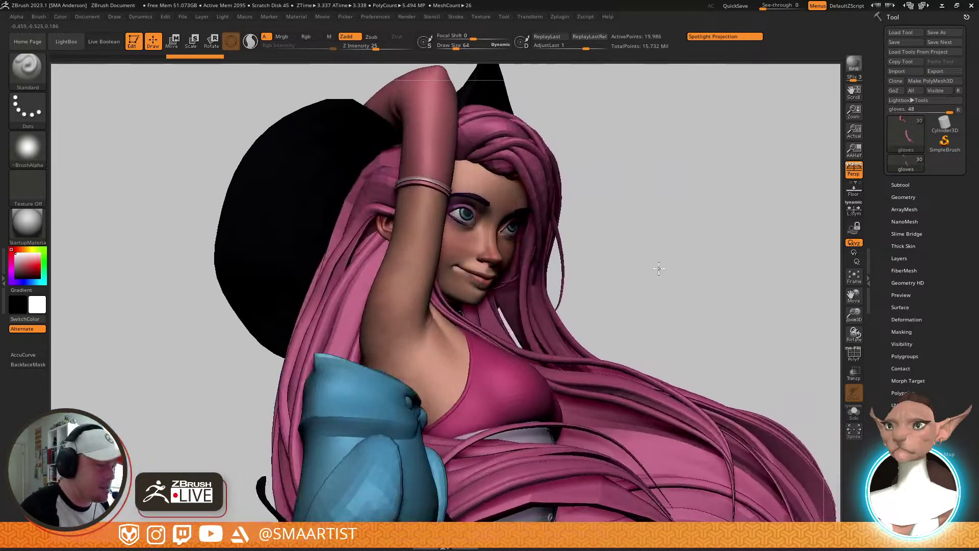
{"action": "right_click_drag", "start_coordinate": [596, 295], "coordinate": [531, 319]}
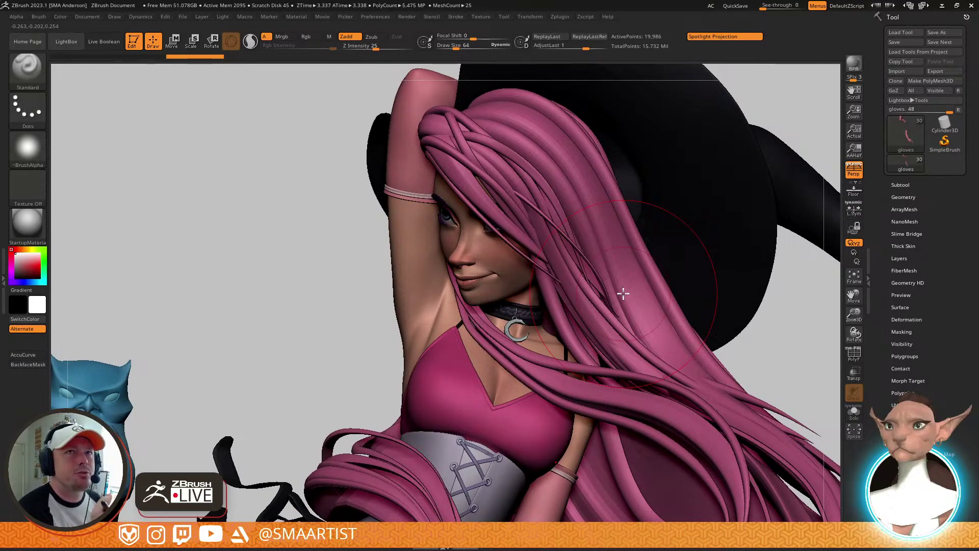
{"action": "mouse_move", "coordinate": [607, 286]}
{"action": "right_mouse_down"}
{"action": "mouse_move", "coordinate": [591, 280]}
{"action": "mouse_move", "coordinate": [610, 324]}
{"action": "mouse_move", "coordinate": [610, 396]}
{"action": "mouse_move", "coordinate": [594, 295]}
{"action": "right_mouse_up"}
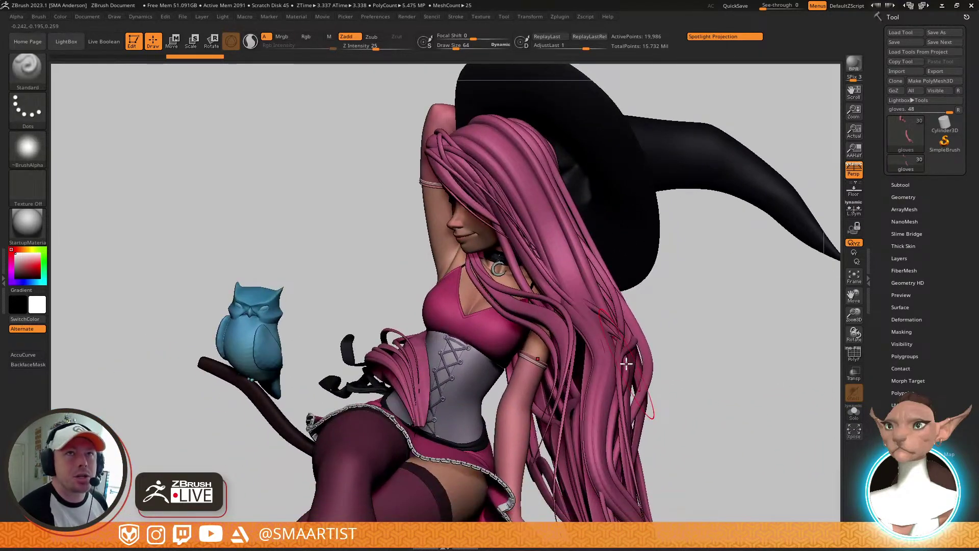
{"action": "right_click_drag", "start_coordinate": [627, 363], "coordinate": [645, 313]}
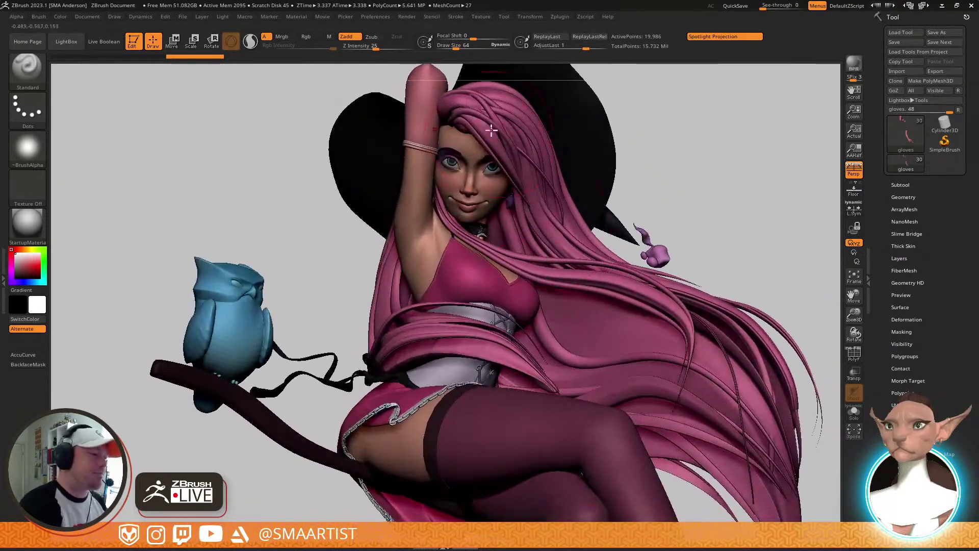
{"action": "right_click_drag", "start_coordinate": [625, 227], "coordinate": [556, 296]}
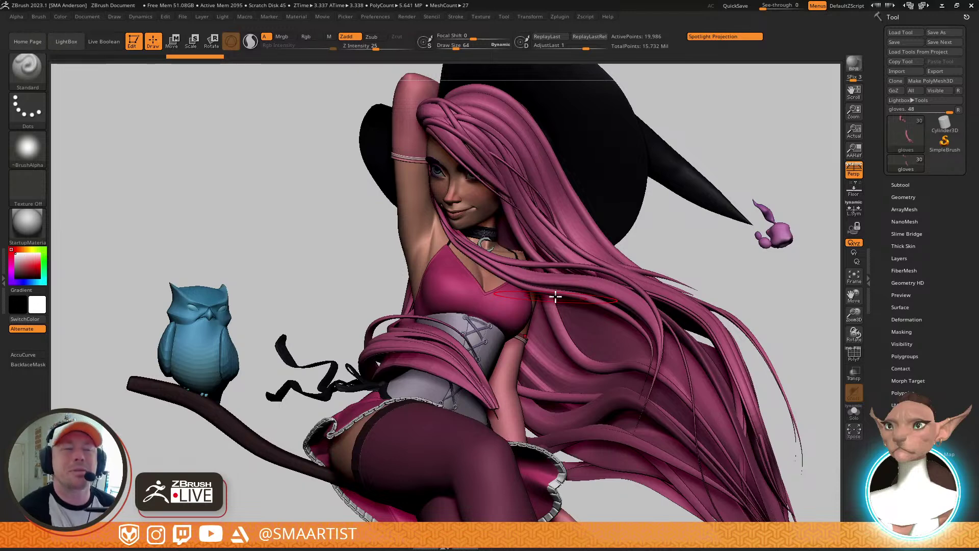
{"action": "left_click_drag", "start_coordinate": [693, 240], "coordinate": [716, 242]}
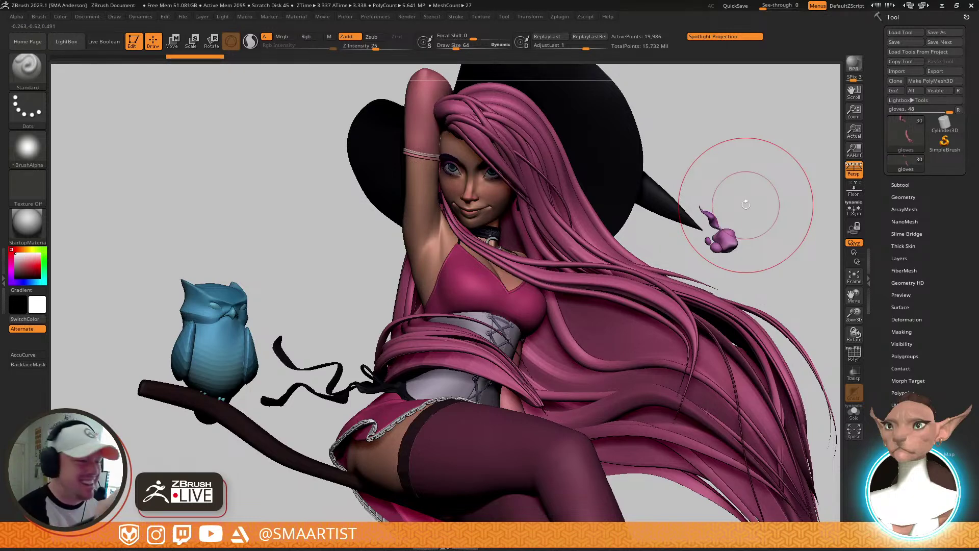
{"action": "right_click_drag", "start_coordinate": [577, 247], "coordinate": [833, 186]}
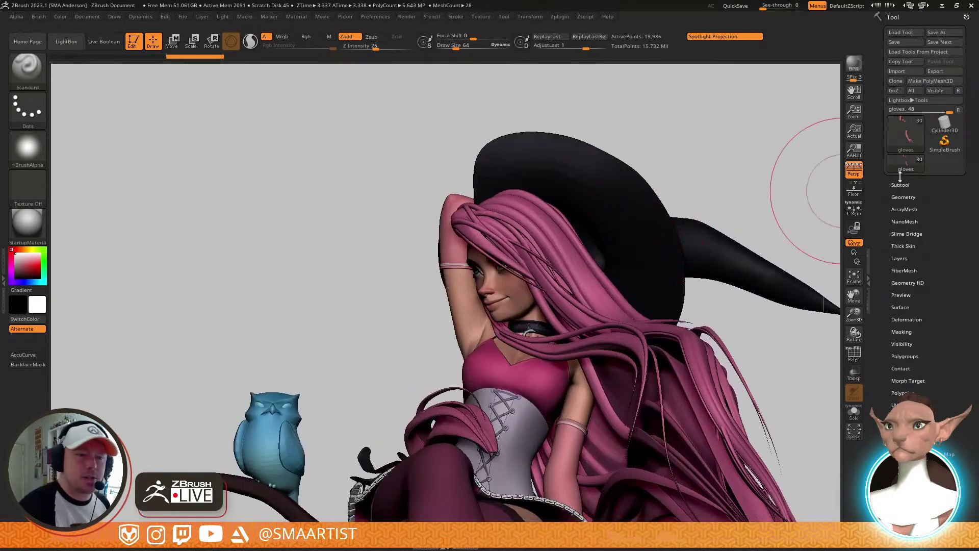
Turn off the polypaint display on all subtools so the whole model shows in plain material
{"action": "left_click", "coordinate": [904, 184]}
{"action": "left_click", "coordinate": [945, 93], "text": "shift"}
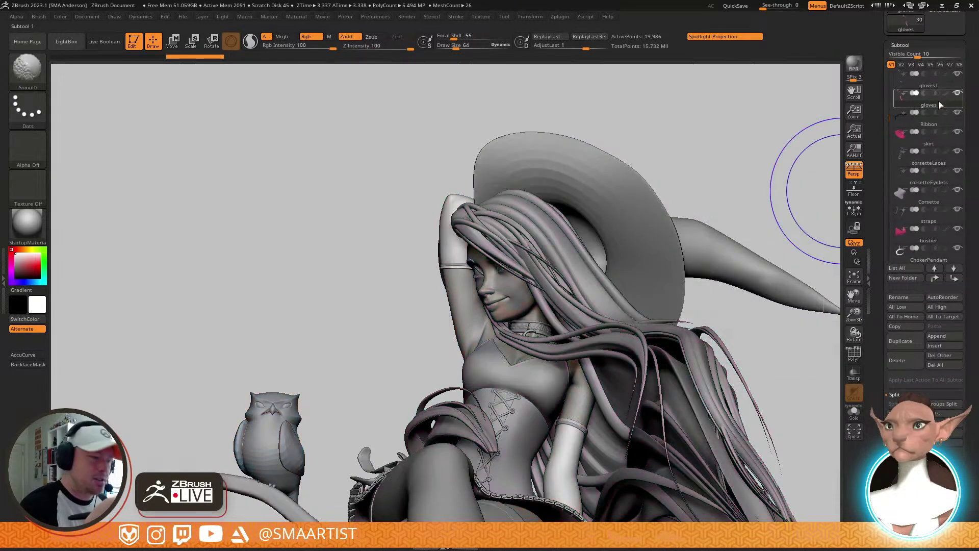
{"action": "right_click_drag", "start_coordinate": [633, 276], "coordinate": [528, 259]}
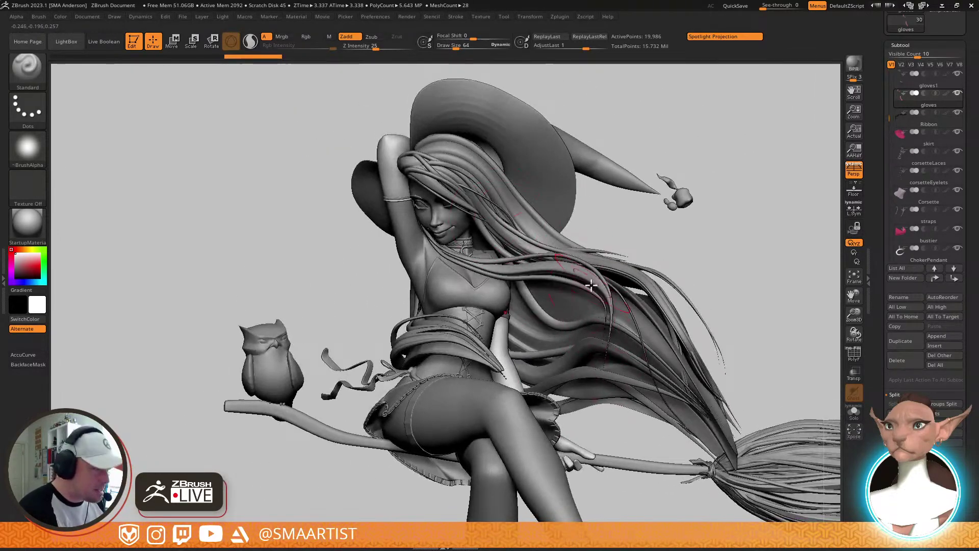
{"action": "right_click_drag", "start_coordinate": [585, 272], "coordinate": [604, 279]}
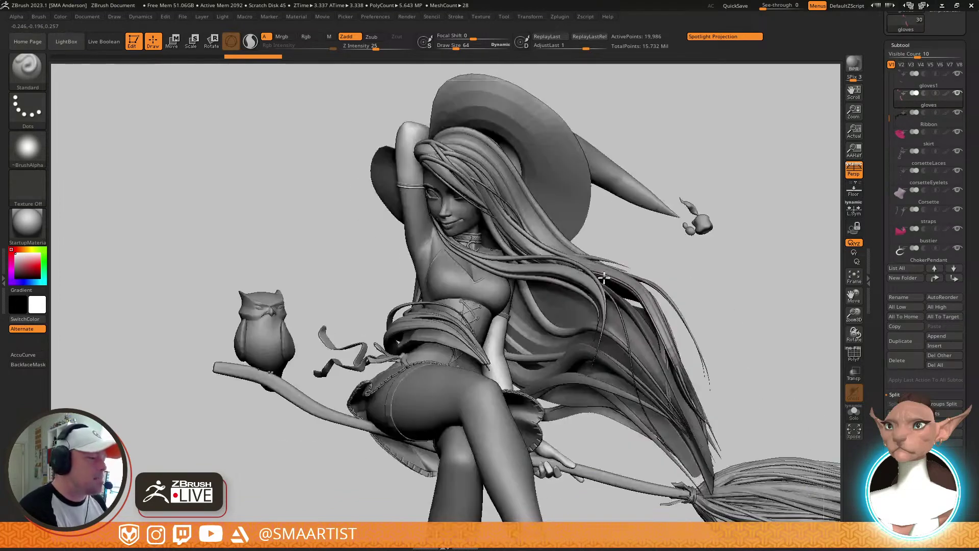
Make the hair_clean subtool active and turn on the polyframe display to show its polygroups
{"action": "mouse_move", "coordinate": [587, 311]}
{"action": "right_mouse_down", "text": "alt"}
{"action": "mouse_move", "coordinate": [615, 255]}
{"action": "mouse_move", "coordinate": [576, 269]}
{"action": "mouse_move", "coordinate": [621, 271]}
{"action": "mouse_move", "coordinate": [601, 309]}
{"action": "mouse_move", "coordinate": [649, 352]}
{"action": "mouse_move", "coordinate": [656, 268]}
{"action": "mouse_move", "coordinate": [683, 280]}
{"action": "mouse_move", "coordinate": [639, 274]}
{"action": "right_mouse_up", "text": "alt"}
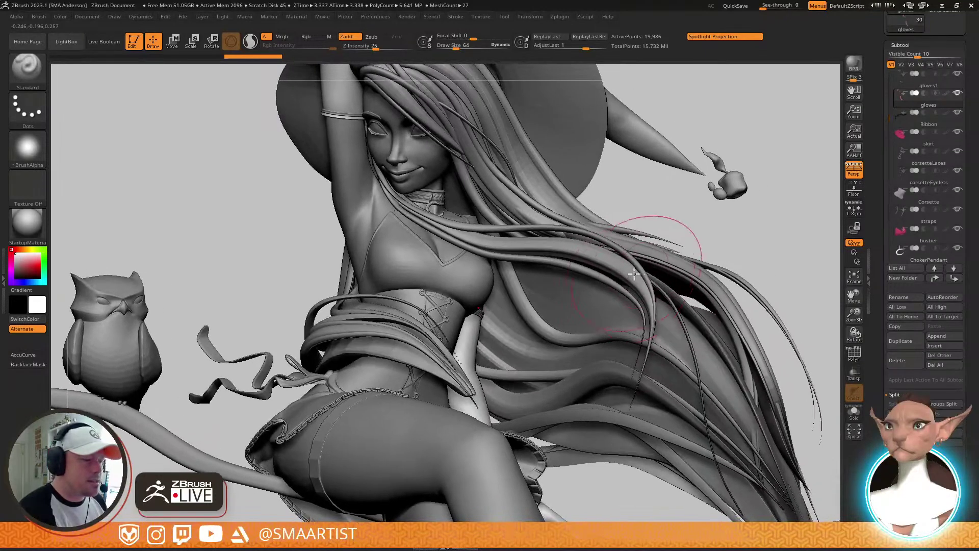
{"action": "left_click", "coordinate": [618, 265], "text": "alt"}
{"action": "key", "text": "shift+f"}
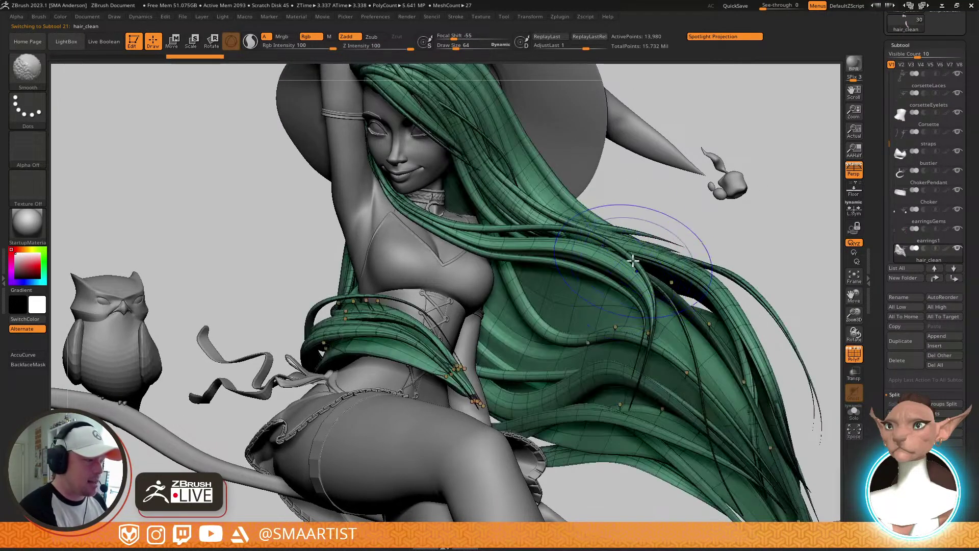
{"action": "mouse_move", "coordinate": [614, 258]}
{"action": "right_mouse_down"}
{"action": "mouse_move", "coordinate": [601, 269]}
{"action": "mouse_move", "coordinate": [624, 282]}
{"action": "right_mouse_up"}
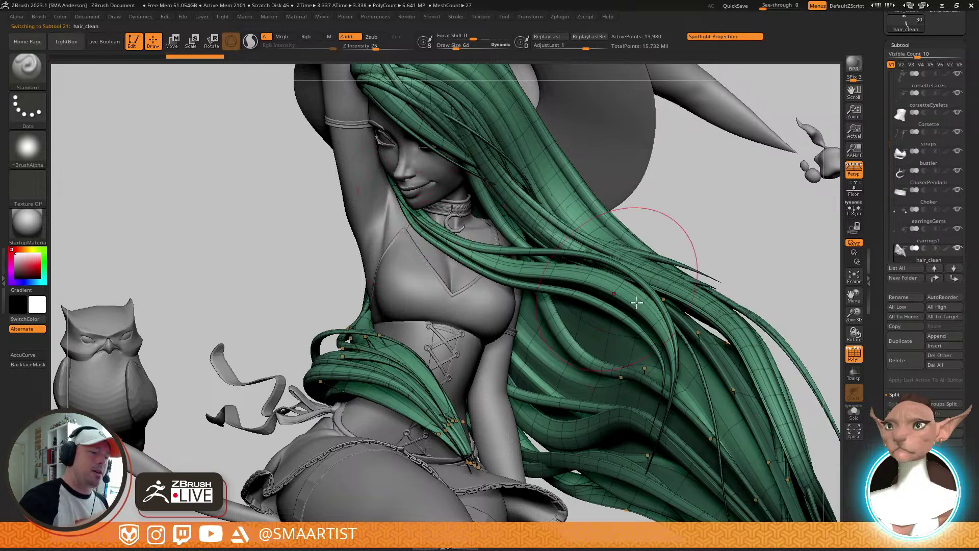
{"action": "mouse_move", "coordinate": [634, 357]}
{"action": "right_mouse_down"}
{"action": "mouse_move", "coordinate": [637, 301]}
{"action": "mouse_move", "coordinate": [617, 296]}
{"action": "right_mouse_up"}
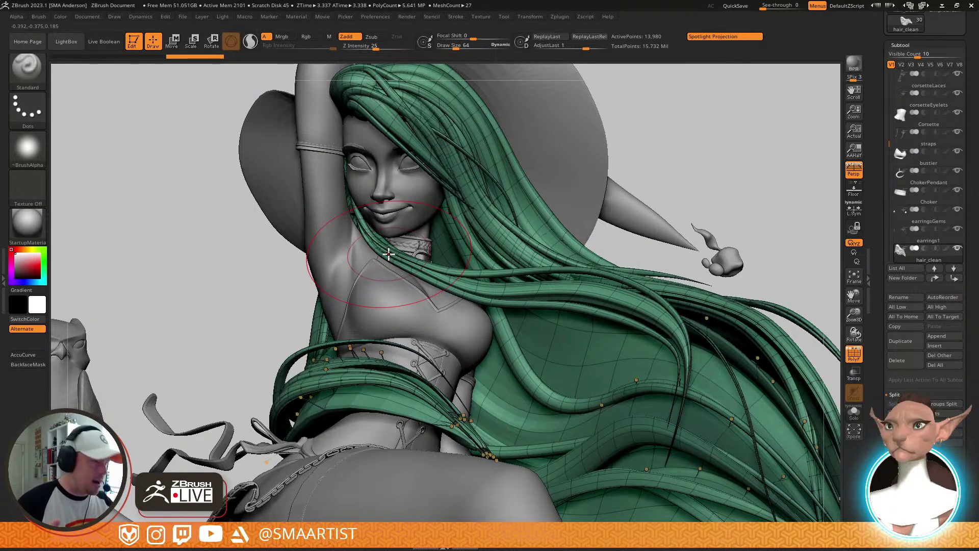
Switch to the ZModeler brush and set its polygon action to PolyGroup with the Island target
{"action": "right_click_drag", "start_coordinate": [389, 254], "coordinate": [595, 342]}
{"action": "key", "text": "b"}
{"action": "key", "text": "z"}
{"action": "key", "text": "m"}
{"action": "key", "text": "space"}
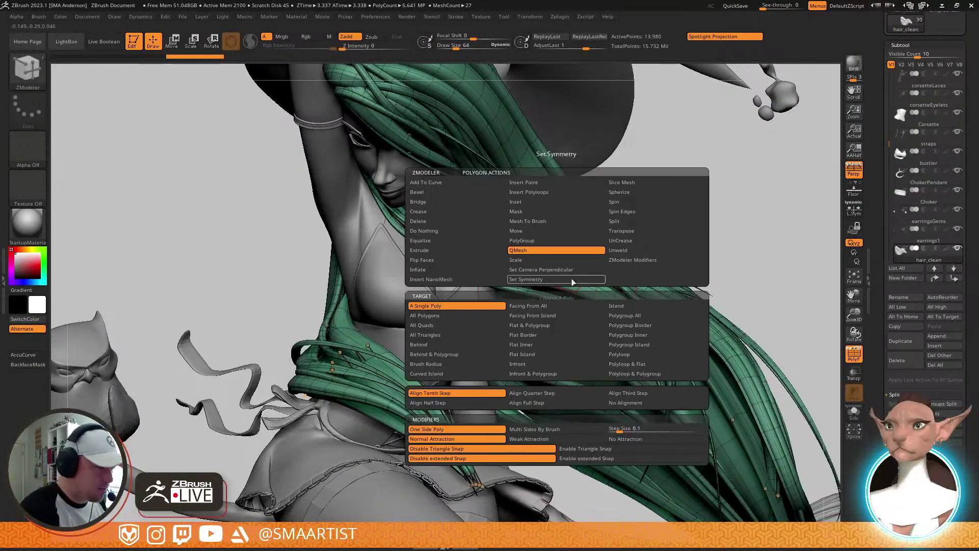
{"action": "left_click", "coordinate": [564, 240]}
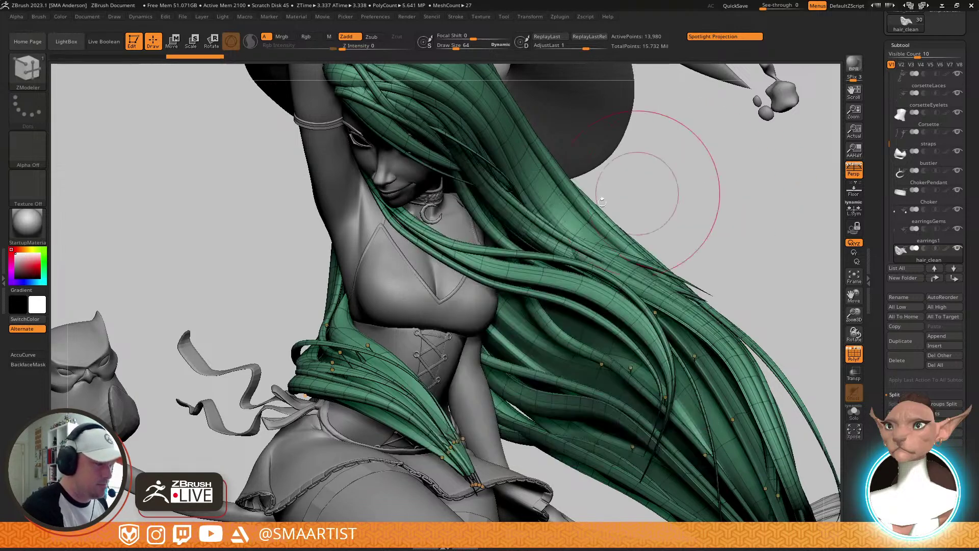
Assign the long hair strands crossing the chest to one new green polygroup
{"action": "left_click", "coordinate": [497, 271]}
{"action": "right_click_drag", "start_coordinate": [520, 258], "coordinate": [526, 316], "text": "ctrl"}
{"action": "left_click", "coordinate": [502, 247]}
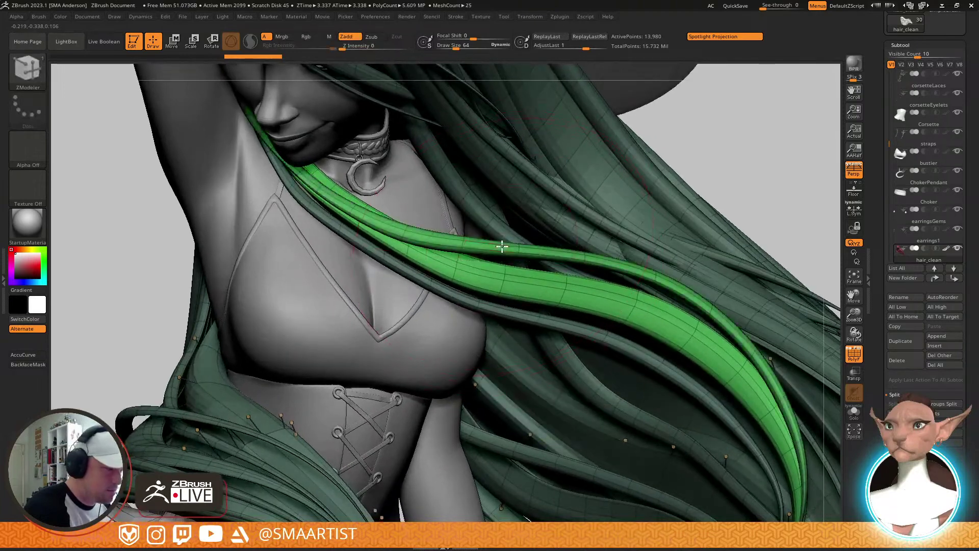
{"action": "left_click", "coordinate": [498, 309]}
Assign the fringe strands sweeping over the forehead and side of the head to a separate purple polygroup
{"action": "right_click_drag", "start_coordinate": [572, 285], "coordinate": [663, 257], "text": "ctrl"}
{"action": "mouse_move", "coordinate": [611, 294]}
{"action": "right_mouse_down", "text": "alt"}
{"action": "mouse_move", "coordinate": [657, 387]}
{"action": "mouse_move", "coordinate": [602, 320]}
{"action": "mouse_move", "coordinate": [603, 328]}
{"action": "mouse_move", "coordinate": [564, 324]}
{"action": "mouse_move", "coordinate": [629, 378]}
{"action": "mouse_move", "coordinate": [485, 308]}
{"action": "right_mouse_up", "text": "alt"}
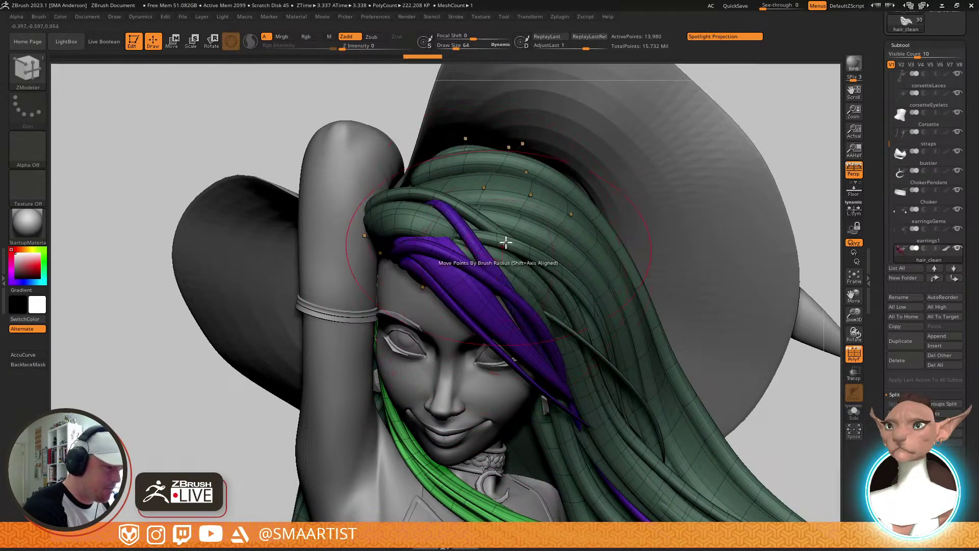
{"action": "mouse_move", "coordinate": [522, 245]}
{"action": "right_mouse_down"}
{"action": "mouse_move", "coordinate": [608, 239]}
{"action": "mouse_move", "coordinate": [617, 274]}
{"action": "mouse_move", "coordinate": [623, 258]}
{"action": "mouse_move", "coordinate": [756, 294]}
{"action": "mouse_move", "coordinate": [694, 248]}
{"action": "mouse_move", "coordinate": [693, 234]}
{"action": "mouse_move", "coordinate": [661, 291]}
{"action": "mouse_move", "coordinate": [667, 262]}
{"action": "mouse_move", "coordinate": [658, 306]}
{"action": "right_mouse_up"}
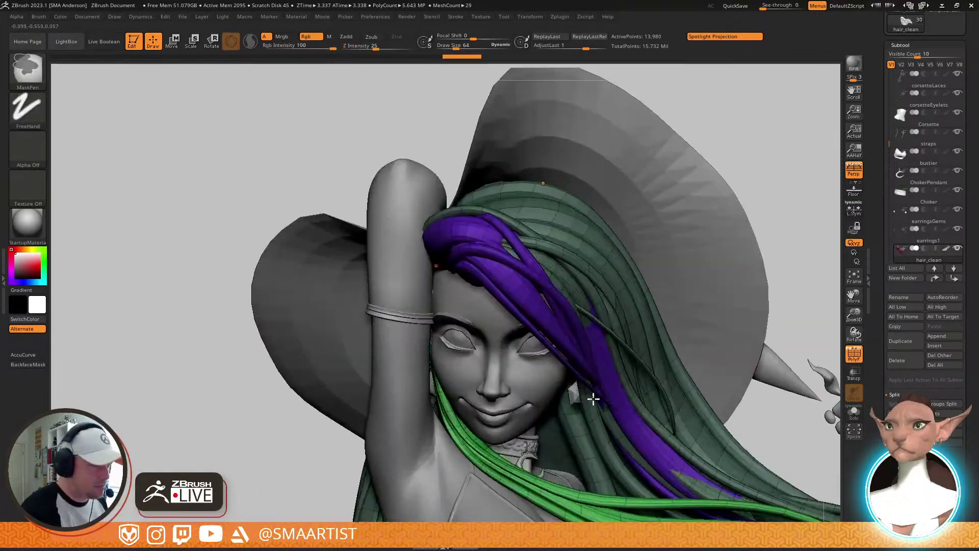
{"action": "right_click_drag", "start_coordinate": [593, 399], "coordinate": [540, 261]}
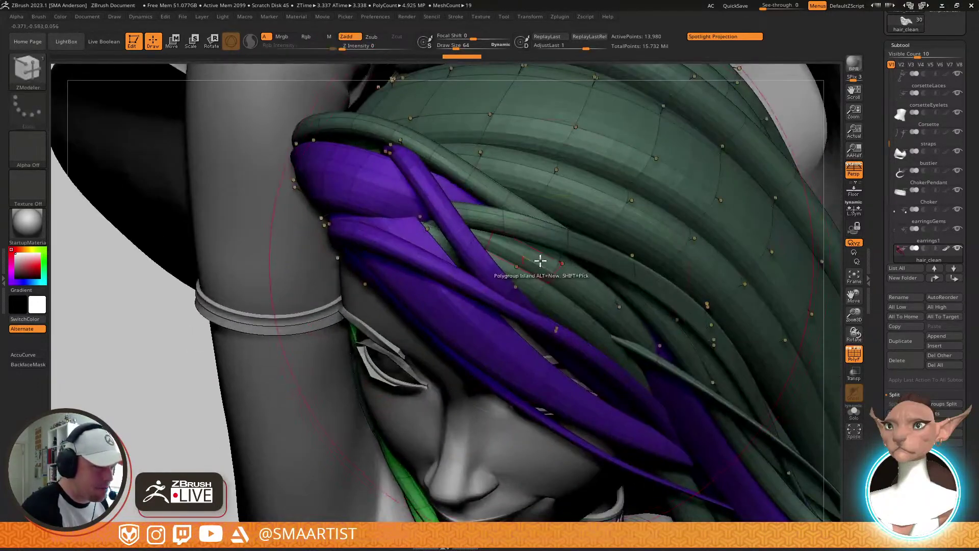
{"action": "left_click", "coordinate": [552, 235]}
{"action": "left_click", "coordinate": [486, 191]}
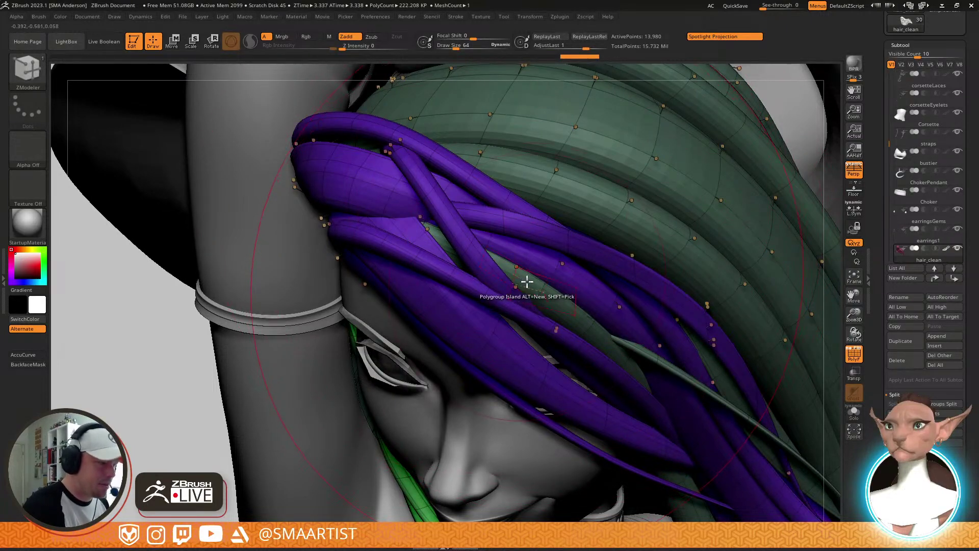
{"action": "mouse_move", "coordinate": [595, 268]}
{"action": "right_mouse_down", "text": "ctrl"}
{"action": "mouse_move", "coordinate": [634, 271]}
{"action": "mouse_move", "coordinate": [590, 262]}
{"action": "mouse_move", "coordinate": [619, 221]}
{"action": "mouse_move", "coordinate": [615, 324]}
{"action": "mouse_move", "coordinate": [459, 225]}
{"action": "right_mouse_up", "text": "ctrl"}
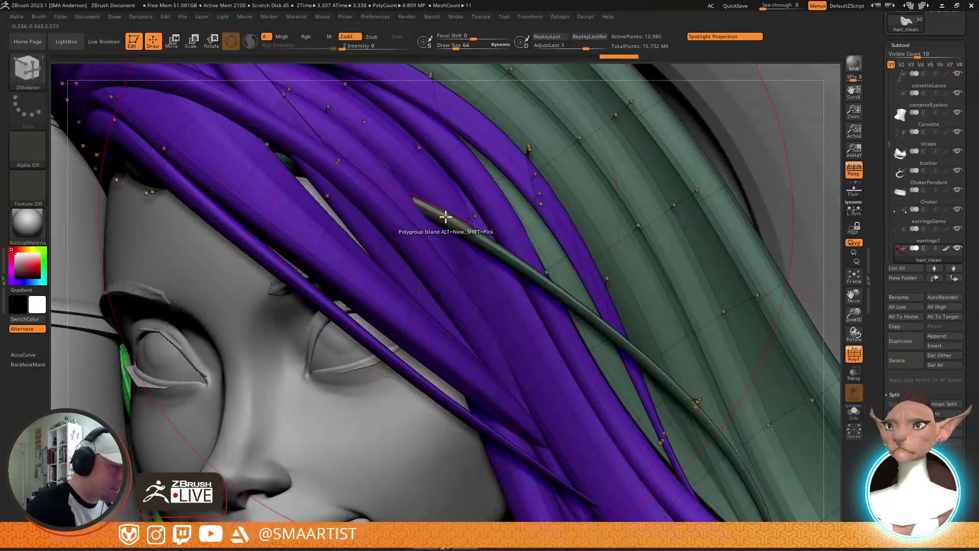
{"action": "left_click", "coordinate": [445, 217]}
Give the long strand wrapping behind the back toward the waist its own red polygroup
{"action": "right_click_drag", "start_coordinate": [525, 310], "coordinate": [591, 281], "text": "ctrl"}
{"action": "right_click_drag", "start_coordinate": [606, 244], "coordinate": [586, 229]}
{"action": "right_click_drag", "start_coordinate": [587, 230], "coordinate": [612, 367], "text": "ctrl"}
{"action": "right_click_drag", "start_coordinate": [488, 311], "coordinate": [468, 292]}
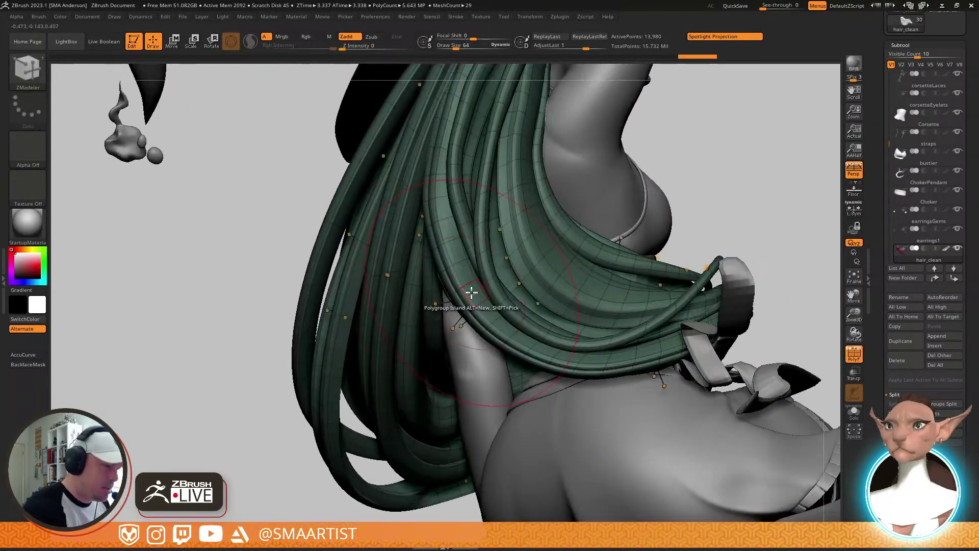
{"action": "left_click", "coordinate": [472, 292]}
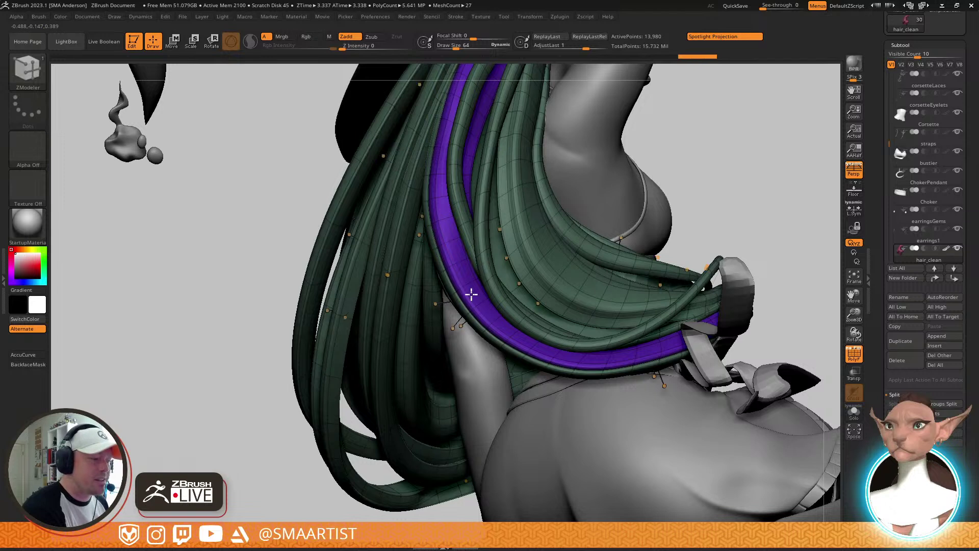
{"action": "left_click", "coordinate": [471, 295]}
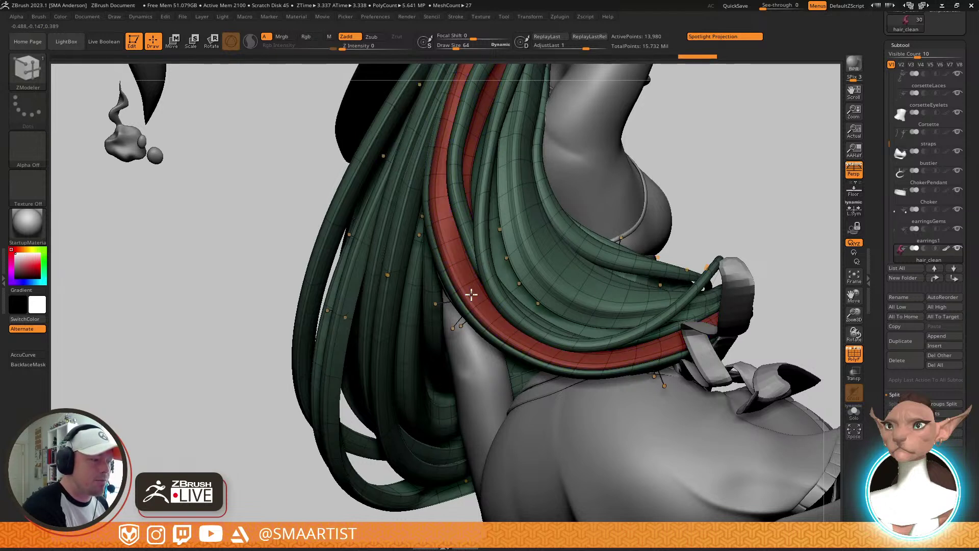
Add the neighbouring strands behind the raised arm and around the waist to the red polygroup
{"action": "left_click", "coordinate": [486, 266]}
{"action": "left_click", "coordinate": [507, 239]}
{"action": "right_click_drag", "start_coordinate": [597, 252], "coordinate": [575, 243]}
{"action": "left_click", "coordinate": [573, 240]}
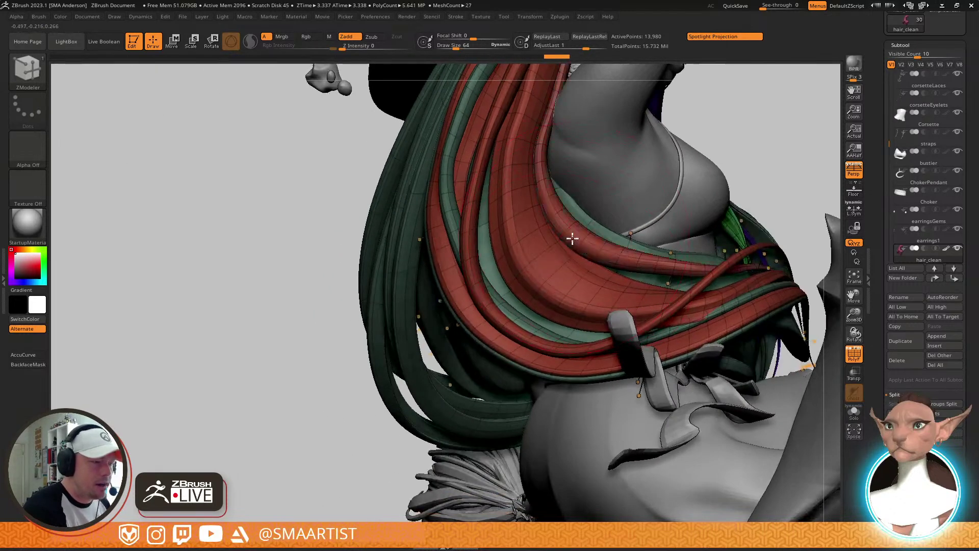
{"action": "left_click", "coordinate": [601, 229]}
{"action": "left_click", "coordinate": [508, 313]}
{"action": "right_click_drag", "start_coordinate": [536, 300], "coordinate": [612, 236]}
{"action": "left_click", "coordinate": [523, 247]}
{"action": "right_click_drag", "start_coordinate": [653, 293], "coordinate": [598, 254], "text": "ctrl"}
{"action": "mouse_move", "coordinate": [701, 223]}
{"action": "right_mouse_down"}
{"action": "mouse_move", "coordinate": [673, 236]}
{"action": "mouse_move", "coordinate": [630, 229]}
{"action": "mouse_move", "coordinate": [600, 264]}
{"action": "mouse_move", "coordinate": [699, 208]}
{"action": "mouse_move", "coordinate": [728, 209]}
{"action": "mouse_move", "coordinate": [705, 233]}
{"action": "mouse_move", "coordinate": [728, 221]}
{"action": "mouse_move", "coordinate": [652, 232]}
{"action": "mouse_move", "coordinate": [623, 223]}
{"action": "mouse_move", "coordinate": [634, 212]}
{"action": "mouse_move", "coordinate": [684, 215]}
{"action": "mouse_move", "coordinate": [782, 192]}
{"action": "mouse_move", "coordinate": [621, 218]}
{"action": "mouse_move", "coordinate": [619, 234]}
{"action": "mouse_move", "coordinate": [538, 251]}
{"action": "right_mouse_up"}
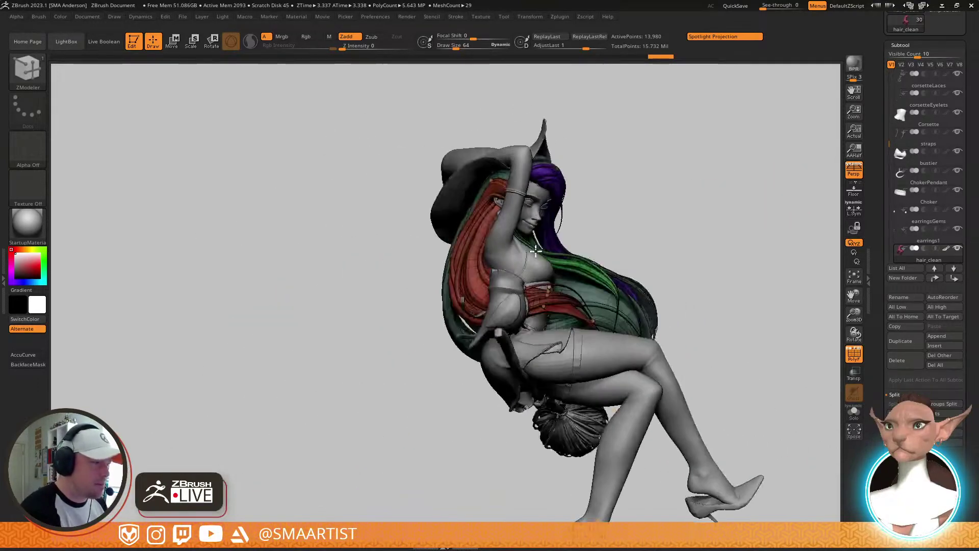
Isolate the teal base hair polygroup to inspect it from the front, and restore the full hair without the polygroup wireframe
{"action": "mouse_move", "coordinate": [654, 212]}
{"action": "right_mouse_down"}
{"action": "mouse_move", "coordinate": [629, 219]}
{"action": "mouse_move", "coordinate": [642, 214]}
{"action": "mouse_move", "coordinate": [636, 203]}
{"action": "mouse_move", "coordinate": [625, 350]}
{"action": "right_mouse_up"}
{"action": "right_click_drag", "start_coordinate": [679, 191], "coordinate": [485, 329], "text": "alt"}
{"action": "left_click", "coordinate": [464, 279], "text": "ctrl+shift"}
{"action": "mouse_move", "coordinate": [611, 286]}
{"action": "right_mouse_down", "text": "ctrl"}
{"action": "mouse_move", "coordinate": [636, 212]}
{"action": "mouse_move", "coordinate": [627, 218]}
{"action": "mouse_move", "coordinate": [671, 203]}
{"action": "mouse_move", "coordinate": [682, 246]}
{"action": "right_mouse_up", "text": "ctrl"}
{"action": "key", "text": "ctrl"}
{"action": "right_click_drag", "start_coordinate": [653, 198], "coordinate": [644, 210]}
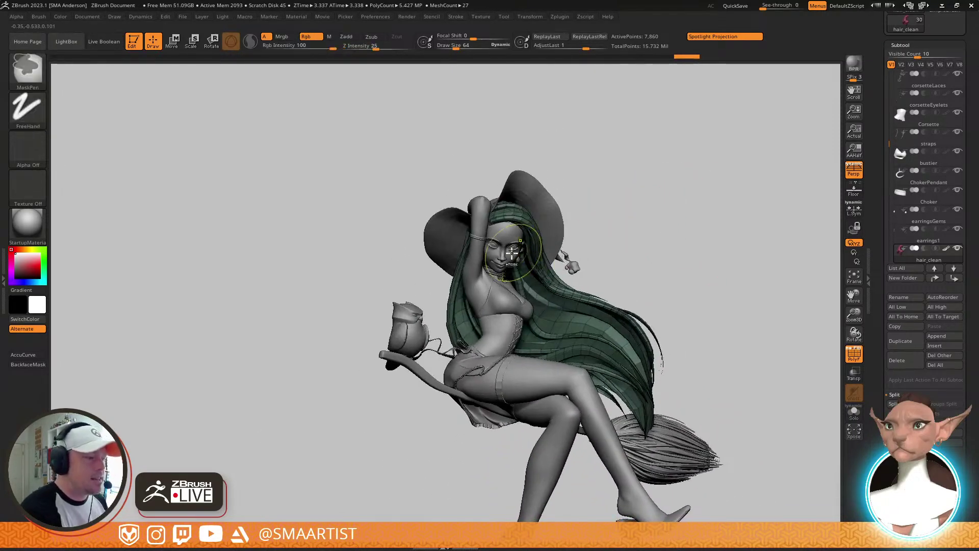
{"action": "right_click_drag", "start_coordinate": [517, 252], "coordinate": [536, 311], "text": "ctrl"}
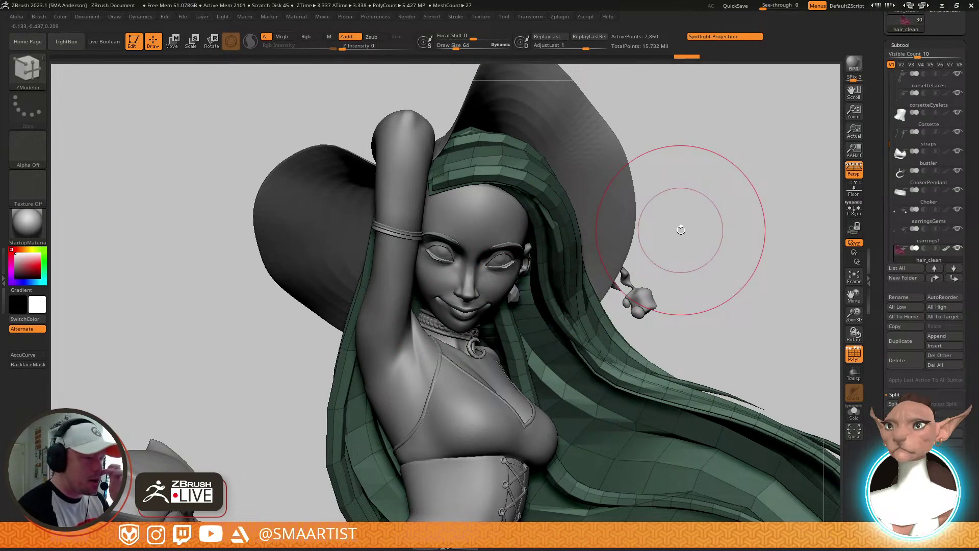
{"action": "left_click", "coordinate": [732, 207], "text": "ctrl+shift"}
{"action": "key", "text": "shift+f"}
{"action": "right_click_drag", "start_coordinate": [737, 243], "coordinate": [708, 210], "text": "ctrl"}
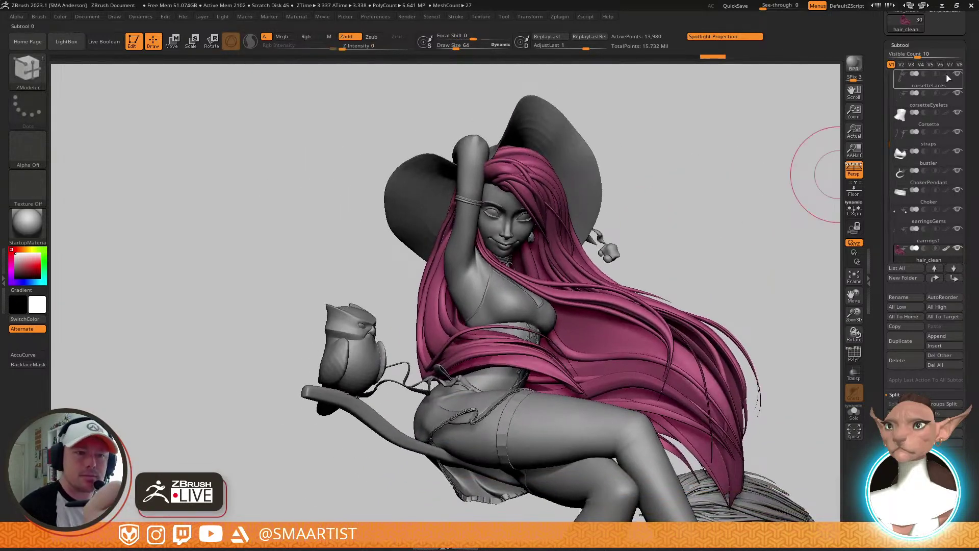
Turn off the paint colour display on the hair_clean subtool
{"action": "left_click", "coordinate": [946, 248]}
{"action": "right_click_drag", "start_coordinate": [729, 216], "coordinate": [709, 218]}
{"action": "right_click_drag", "start_coordinate": [647, 285], "coordinate": [725, 273]}
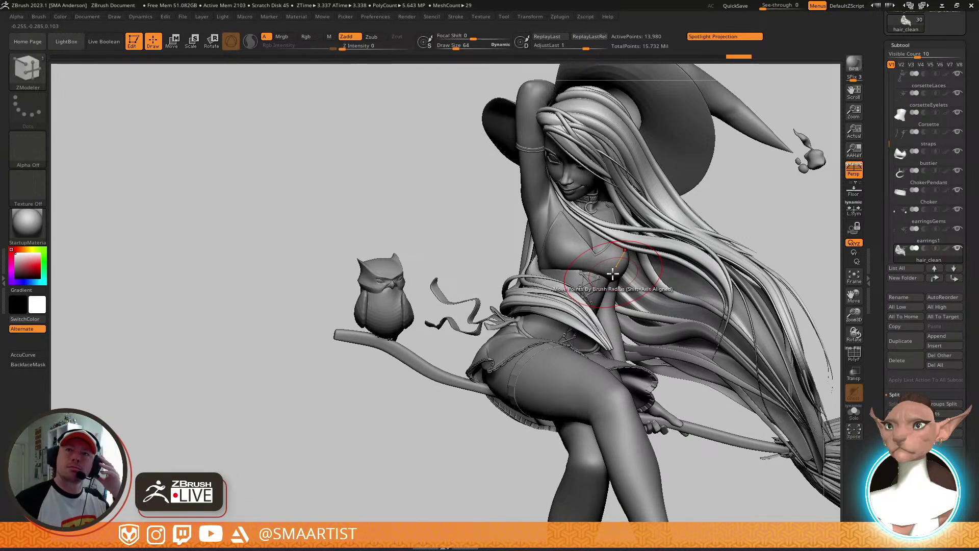
{"action": "left_click_drag", "start_coordinate": [741, 184], "coordinate": [659, 274]}
{"action": "right_click_drag", "start_coordinate": [659, 275], "coordinate": [673, 321], "text": "ctrl"}
Choose the Move brush and select the witch hat, showing its polygroup wireframe without subdivision smoothing
{"action": "key", "text": "b"}
{"action": "key", "text": "m"}
{"action": "key", "text": "v"}
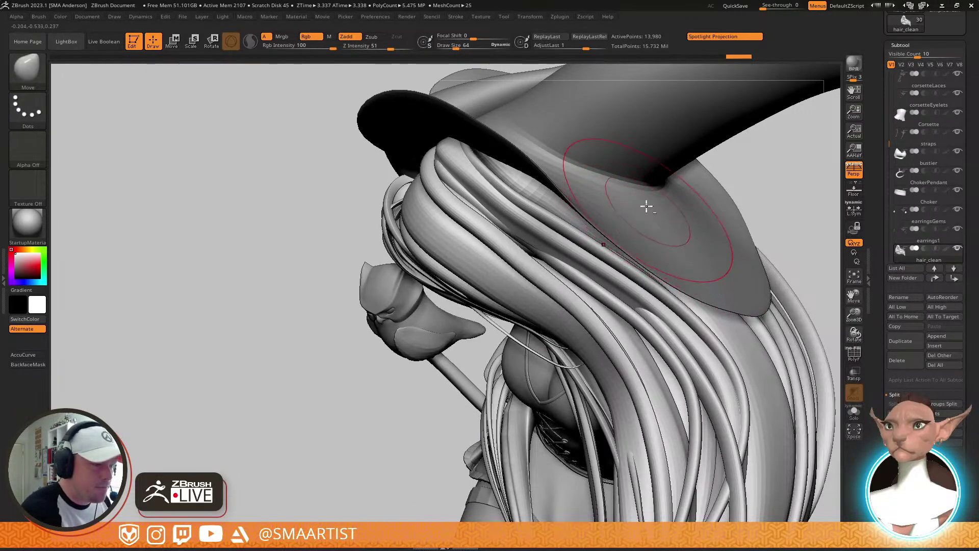
{"action": "left_click", "coordinate": [642, 191], "text": "alt"}
{"action": "mouse_move", "coordinate": [681, 242]}
{"action": "right_mouse_down", "text": "ctrl"}
{"action": "mouse_move", "coordinate": [634, 201]}
{"action": "mouse_move", "coordinate": [684, 193]}
{"action": "mouse_move", "coordinate": [639, 287]}
{"action": "mouse_move", "coordinate": [644, 301]}
{"action": "mouse_move", "coordinate": [630, 270]}
{"action": "mouse_move", "coordinate": [655, 204]}
{"action": "mouse_move", "coordinate": [687, 252]}
{"action": "mouse_move", "coordinate": [671, 285]}
{"action": "right_mouse_up", "text": "ctrl"}
{"action": "key", "text": "shift+f"}
{"action": "key", "text": "shift+d"}
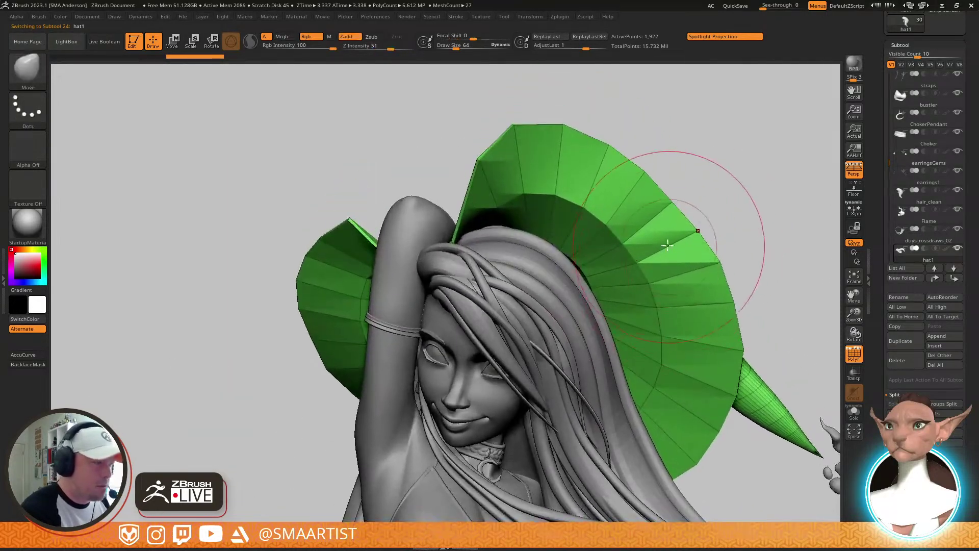
{"action": "right_click_drag", "start_coordinate": [660, 232], "coordinate": [681, 245]}
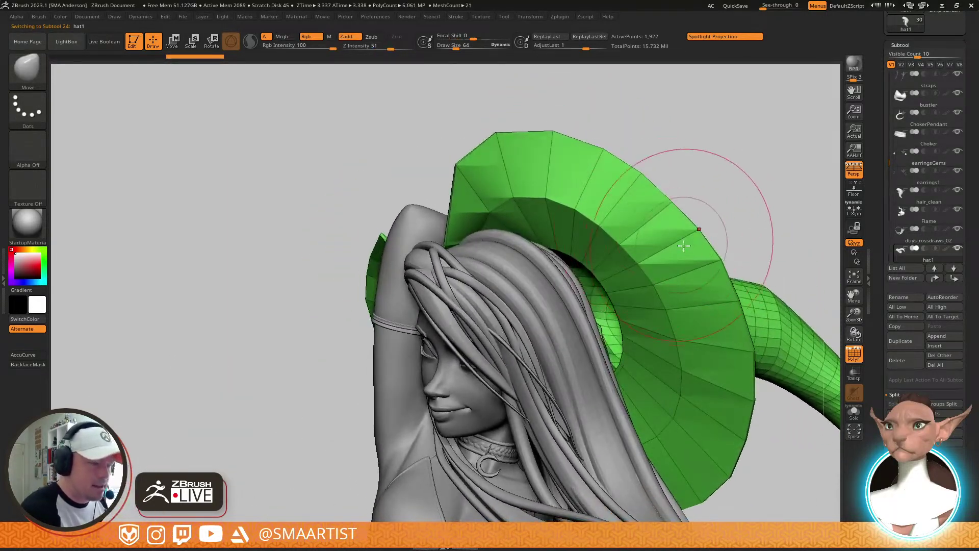
{"action": "right_click_drag", "start_coordinate": [718, 286], "coordinate": [616, 239]}
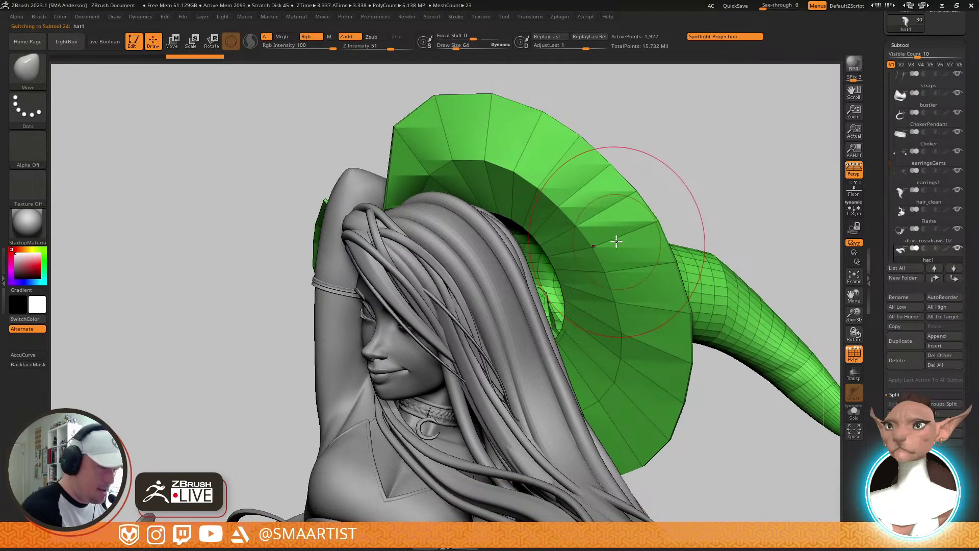
Isolate the hat brim's underside with the SelectLasso brush, assign it a separate polygroup, and show the whole hat again
{"action": "left_click", "coordinate": [35, 73]}
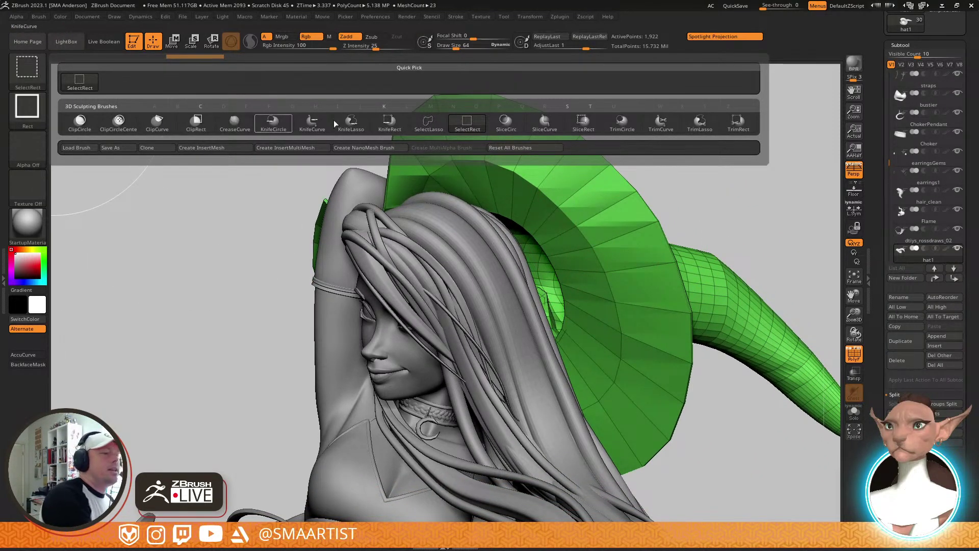
{"action": "left_click", "coordinate": [429, 124]}
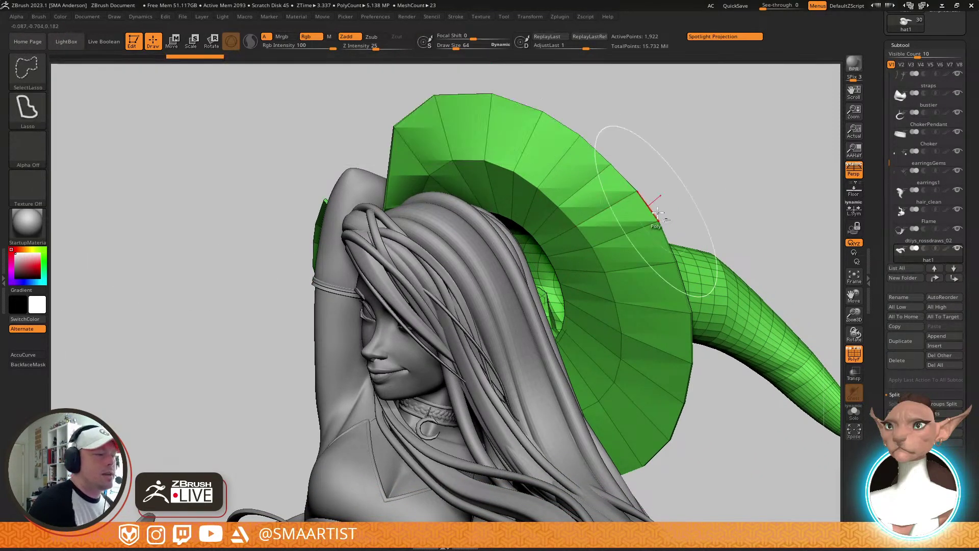
{"action": "left_click", "coordinate": [629, 234], "text": "ctrl+shift"}
{"action": "left_click", "coordinate": [580, 250], "text": "ctrl+shift"}
{"action": "mouse_move", "coordinate": [663, 217]}
{"action": "left_mouse_down", "text": "alt"}
{"action": "mouse_move", "coordinate": [668, 197]}
{"action": "mouse_move", "coordinate": [757, 255]}
{"action": "mouse_move", "coordinate": [622, 232]}
{"action": "mouse_move", "coordinate": [675, 260]}
{"action": "mouse_move", "coordinate": [683, 283]}
{"action": "mouse_move", "coordinate": [603, 213]}
{"action": "mouse_move", "coordinate": [618, 229]}
{"action": "left_mouse_up", "text": "alt"}
{"action": "mouse_move", "coordinate": [745, 177]}
{"action": "left_mouse_down", "text": "ctrl+shift"}
{"action": "mouse_move", "coordinate": [753, 233]}
{"action": "mouse_move", "coordinate": [740, 237]}
{"action": "left_mouse_up", "text": "ctrl+shift"}
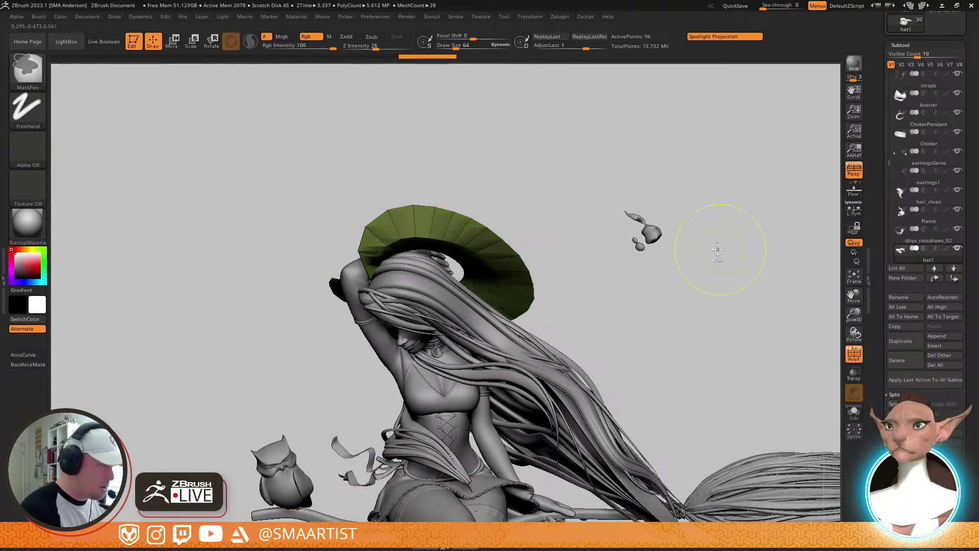
{"action": "left_click", "coordinate": [611, 276], "text": "ctrl+shift"}
Open the Deformation settings for the hat1 subtool
{"action": "mouse_move", "coordinate": [533, 276]}
{"action": "right_mouse_down"}
{"action": "mouse_move", "coordinate": [502, 229]}
{"action": "mouse_move", "coordinate": [541, 240]}
{"action": "mouse_move", "coordinate": [547, 262]}
{"action": "right_mouse_up"}
{"action": "key", "text": "w"}
{"action": "left_click", "coordinate": [475, 245], "text": "alt"}
{"action": "key", "text": "q"}
{"action": "scroll", "coordinate": [926, 255], "scroll_direction": "down", "scroll_amount": 5}
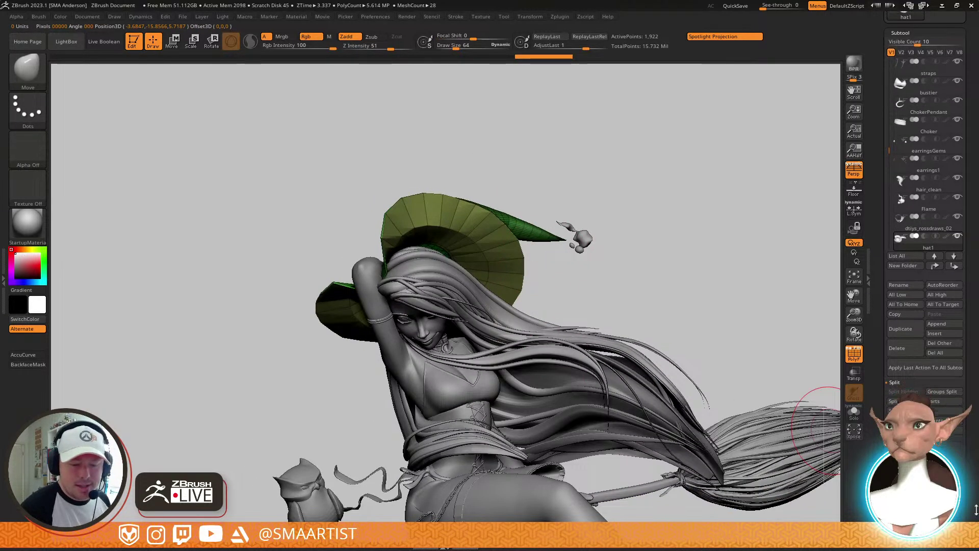
{"action": "scroll", "coordinate": [934, 333], "scroll_direction": "down", "scroll_amount": 12}
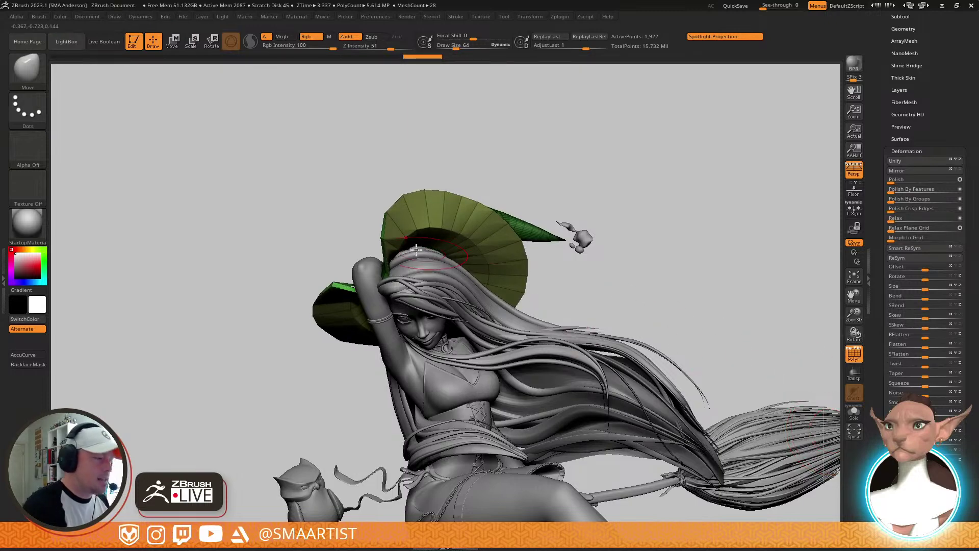
Reshape the hat's brim around the head and hair with the Move brush
{"action": "left_click_drag", "start_coordinate": [561, 271], "coordinate": [540, 270]}
{"action": "key", "text": "b"}
{"action": "key", "text": "m"}
{"action": "key", "text": "v"}
{"action": "right_click_drag", "start_coordinate": [510, 264], "coordinate": [498, 284]}
{"action": "right_click_drag", "start_coordinate": [457, 256], "coordinate": [545, 367]}
{"action": "left_click_drag", "start_coordinate": [537, 365], "coordinate": [538, 365]}
{"action": "left_click_drag", "start_coordinate": [537, 365], "coordinate": [514, 363]}
{"action": "mouse_move", "coordinate": [511, 359]}
{"action": "right_mouse_down"}
{"action": "mouse_move", "coordinate": [551, 300]}
{"action": "mouse_move", "coordinate": [544, 332]}
{"action": "mouse_move", "coordinate": [556, 366]}
{"action": "mouse_move", "coordinate": [513, 277]}
{"action": "mouse_move", "coordinate": [518, 290]}
{"action": "mouse_move", "coordinate": [590, 206]}
{"action": "right_mouse_up"}
{"action": "right_click_drag", "start_coordinate": [581, 240], "coordinate": [514, 363]}
{"action": "right_click_drag", "start_coordinate": [515, 363], "coordinate": [486, 345]}
{"action": "left_click_drag", "start_coordinate": [486, 345], "coordinate": [477, 336]}
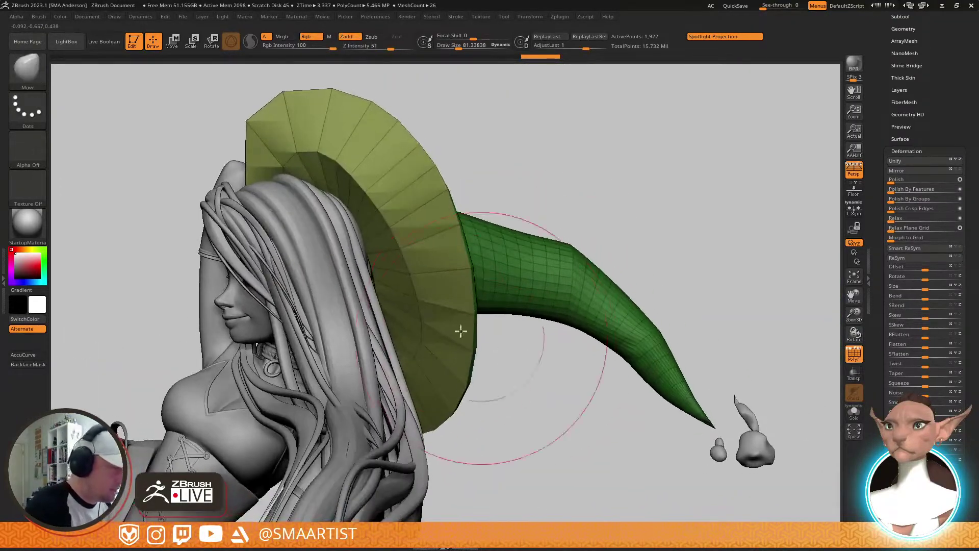
{"action": "left_click_drag", "start_coordinate": [407, 304], "coordinate": [518, 402]}
Show the hat with smooth subdivision and refine its fit over the hair from the back and sides
{"action": "key", "text": "d"}
{"action": "left_click", "coordinate": [564, 179]}
{"action": "mouse_move", "coordinate": [625, 240]}
{"action": "left_mouse_down"}
{"action": "mouse_move", "coordinate": [647, 191]}
{"action": "mouse_move", "coordinate": [525, 339]}
{"action": "mouse_move", "coordinate": [563, 271]}
{"action": "mouse_move", "coordinate": [522, 249]}
{"action": "mouse_move", "coordinate": [476, 267]}
{"action": "mouse_move", "coordinate": [508, 245]}
{"action": "left_mouse_up"}
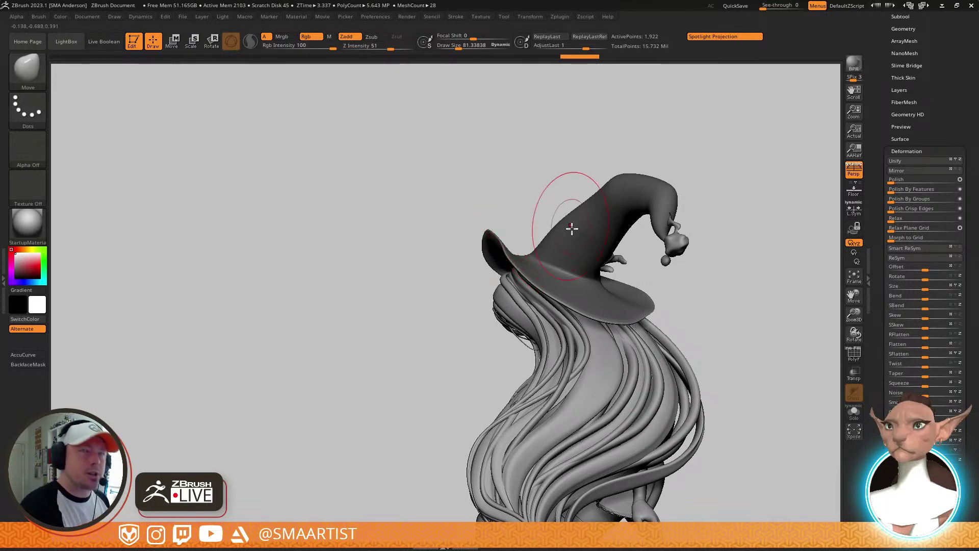
{"action": "left_click_drag", "start_coordinate": [550, 249], "coordinate": [561, 280]}
{"action": "mouse_move", "coordinate": [562, 280]}
{"action": "right_mouse_down"}
{"action": "mouse_move", "coordinate": [595, 273]}
{"action": "mouse_move", "coordinate": [561, 274]}
{"action": "mouse_move", "coordinate": [566, 285]}
{"action": "mouse_move", "coordinate": [530, 291]}
{"action": "mouse_move", "coordinate": [529, 305]}
{"action": "right_mouse_up"}
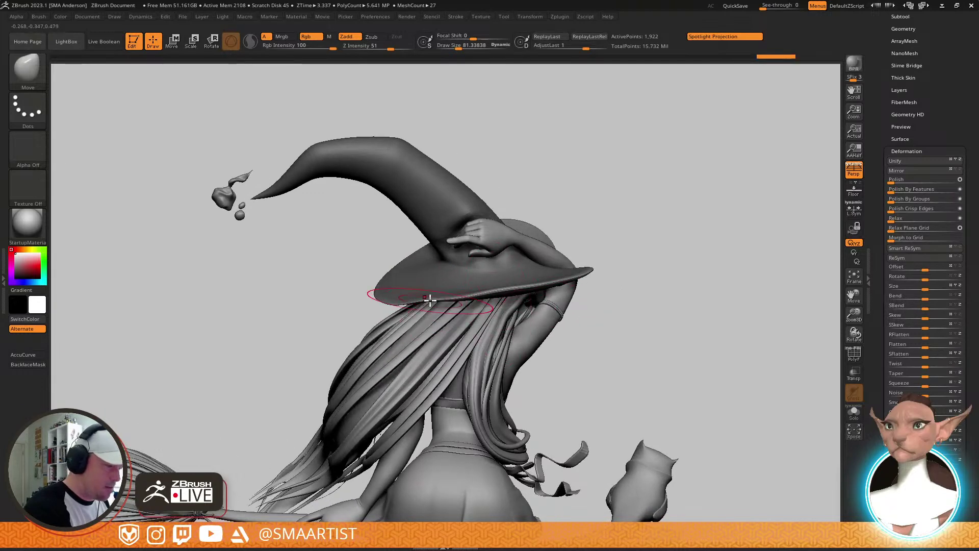
{"action": "right_click_drag", "start_coordinate": [435, 305], "coordinate": [511, 219]}
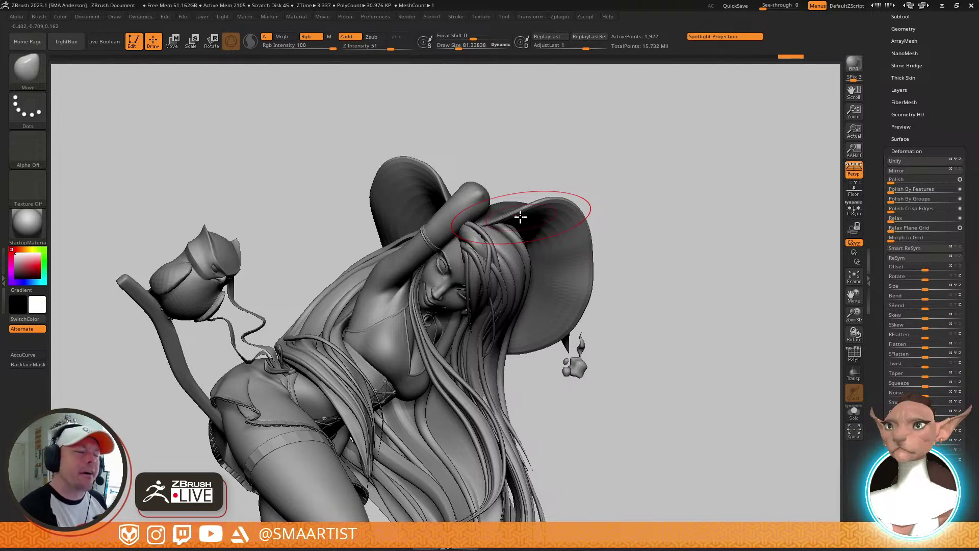
{"action": "mouse_move", "coordinate": [674, 183]}
{"action": "left_mouse_down"}
{"action": "mouse_move", "coordinate": [776, 225]}
{"action": "mouse_move", "coordinate": [604, 221]}
{"action": "mouse_move", "coordinate": [625, 189]}
{"action": "mouse_move", "coordinate": [618, 208]}
{"action": "left_mouse_up"}
{"action": "left_click_drag", "start_coordinate": [566, 245], "coordinate": [650, 260], "text": "alt"}
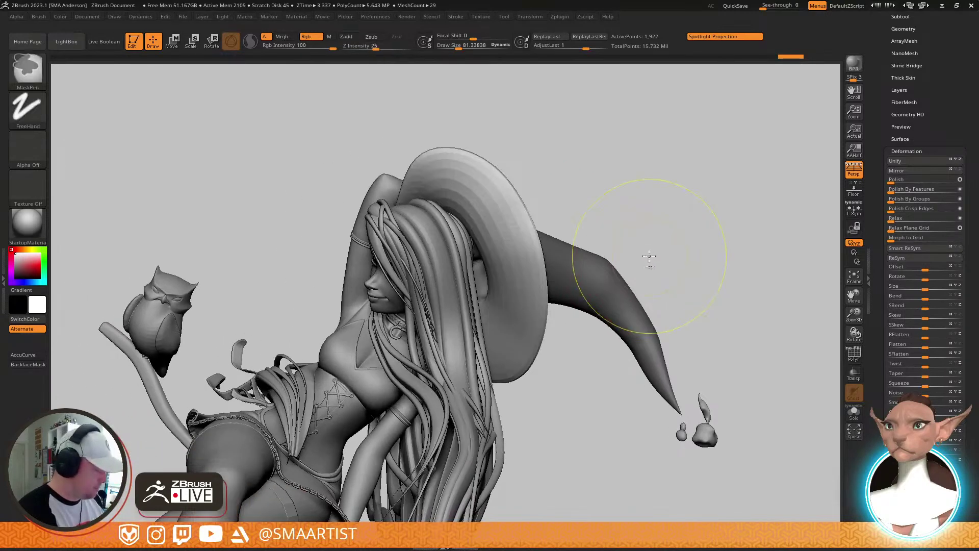
Solo the unsmoothed hat with its polygroup wireframe and hide the brim's underside polygroup
{"action": "key", "text": "ctrl+q"}
{"action": "mouse_move", "coordinate": [599, 250]}
{"action": "right_mouse_down"}
{"action": "mouse_move", "coordinate": [634, 252]}
{"action": "mouse_move", "coordinate": [616, 274]}
{"action": "mouse_move", "coordinate": [620, 313]}
{"action": "mouse_move", "coordinate": [656, 321]}
{"action": "mouse_move", "coordinate": [660, 332]}
{"action": "mouse_move", "coordinate": [614, 252]}
{"action": "mouse_move", "coordinate": [568, 285]}
{"action": "mouse_move", "coordinate": [547, 269]}
{"action": "right_mouse_up"}
{"action": "key", "text": "shift+f"}
{"action": "key", "text": "ctrl+shift"}
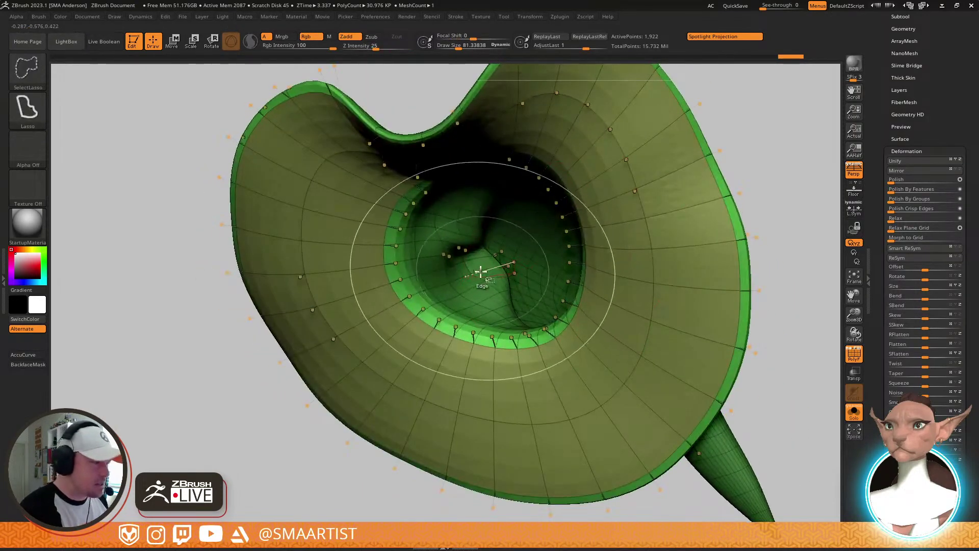
{"action": "key", "text": "shift+d"}
{"action": "key", "text": "ctrl+shift"}
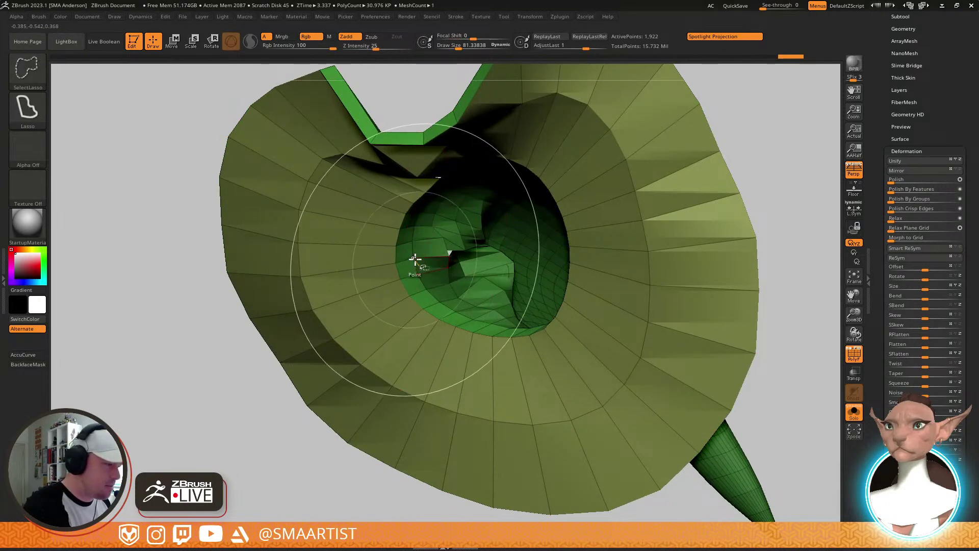
{"action": "left_click", "coordinate": [414, 257], "text": "ctrl+shift"}
{"action": "mouse_move", "coordinate": [717, 364]}
{"action": "right_mouse_down", "text": "ctrl"}
{"action": "mouse_move", "coordinate": [712, 278]}
{"action": "mouse_move", "coordinate": [630, 298]}
{"action": "right_mouse_up", "text": "ctrl"}
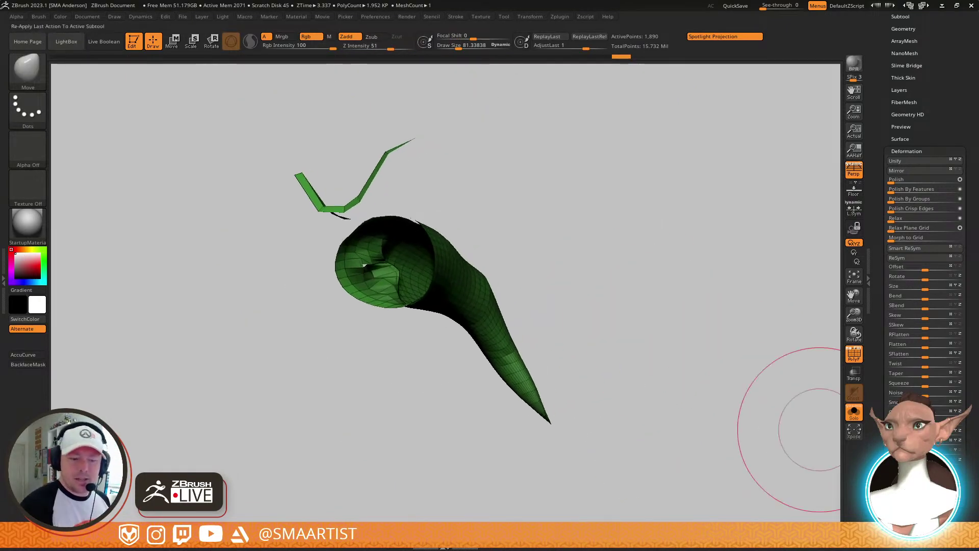
Split the visible hat shells into separate polygroups with Auto Groups
{"action": "left_click", "coordinate": [905, 514]}
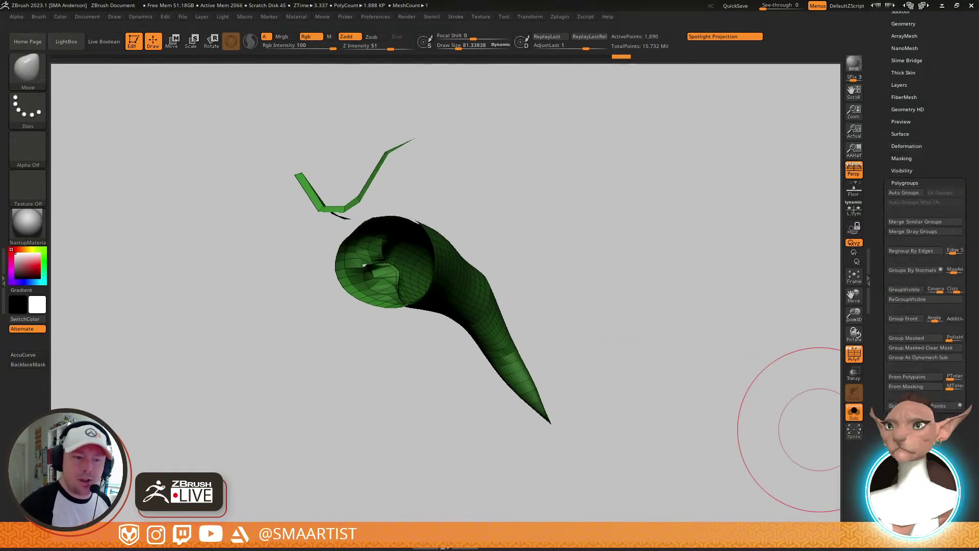
{"action": "left_click", "coordinate": [903, 192]}
{"action": "key", "text": "ctrl+shift"}
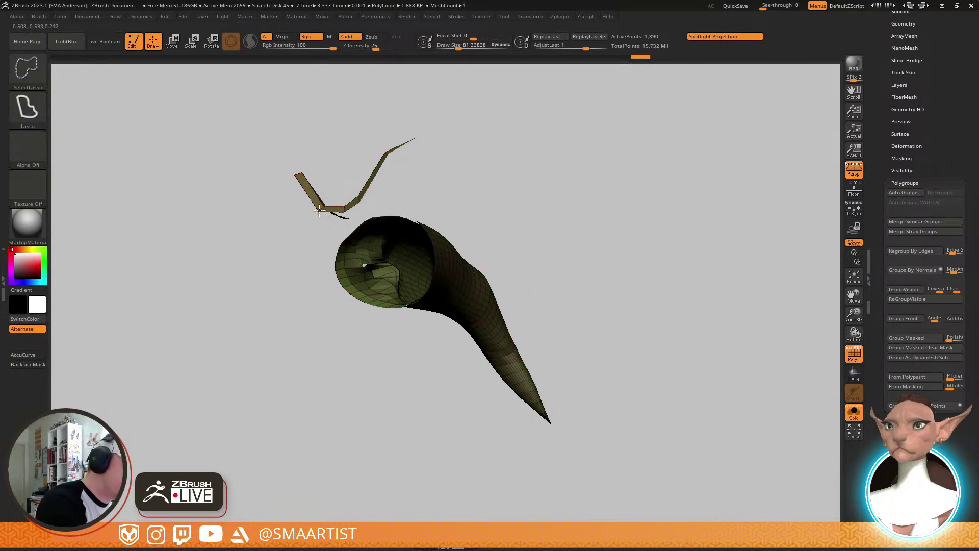
Isolate the hat's inner shell, shrink the visible area inward from its opening, and invert the visibility
{"action": "left_click", "coordinate": [319, 211], "text": "ctrl+shift"}
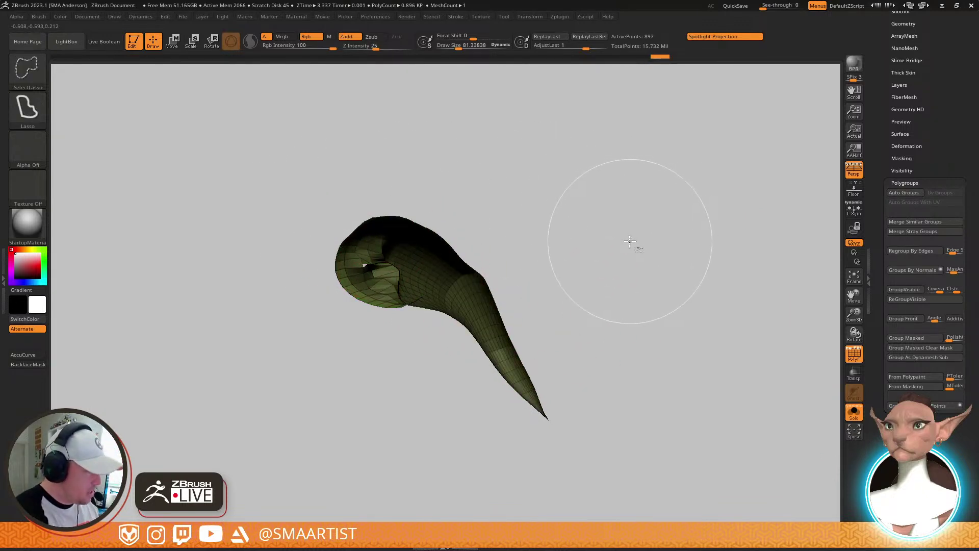
{"action": "key", "text": "ctrl+shift+s"}
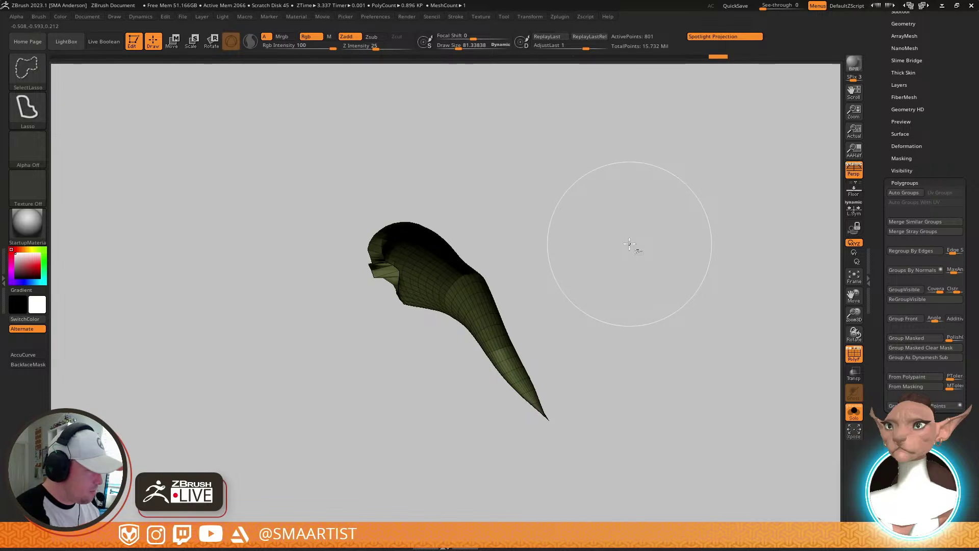
{"action": "key", "text": "ctrl+shift+s"}
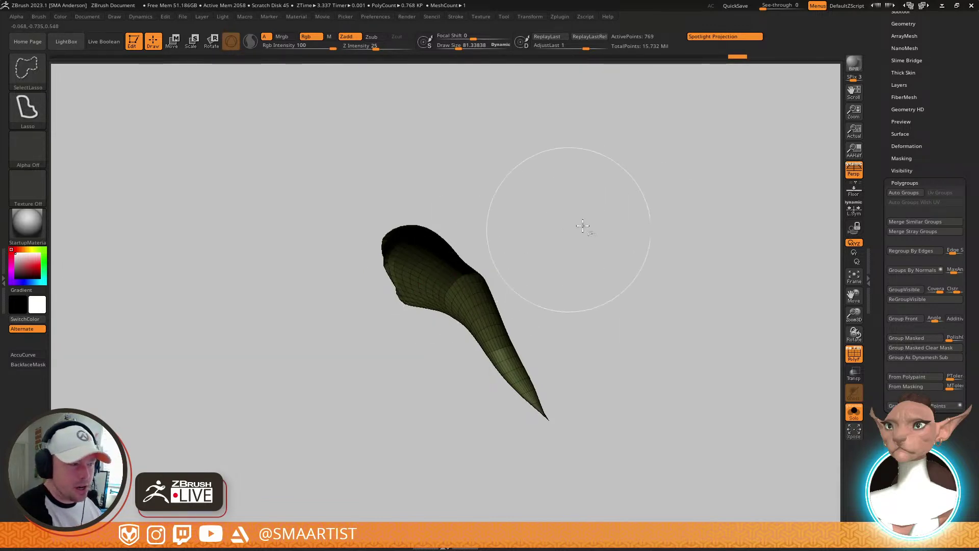
{"action": "left_click", "coordinate": [609, 256], "text": "ctrl+shift"}
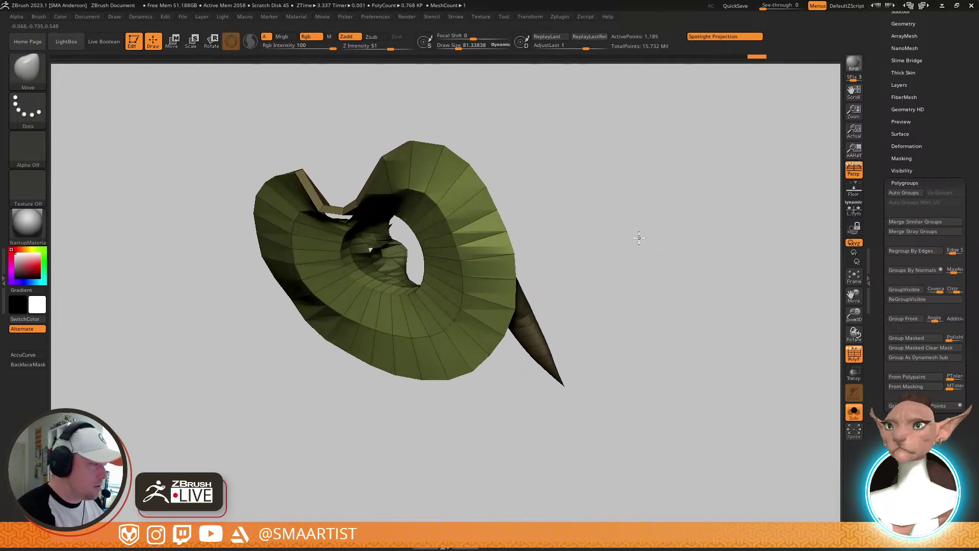
Delete the hidden deep interior faces of the hat with Del Hidden
{"action": "left_click", "coordinate": [907, 24]}
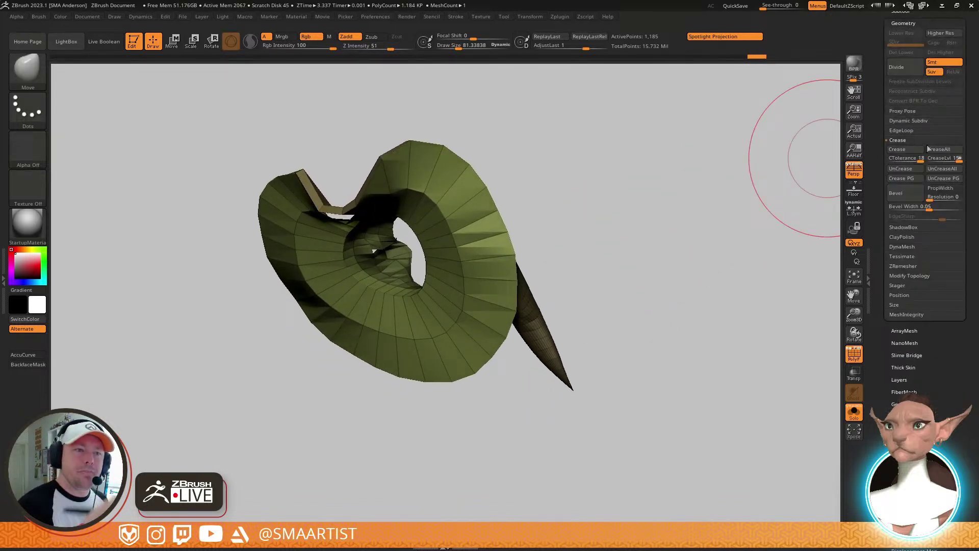
{"action": "left_click", "coordinate": [918, 275]}
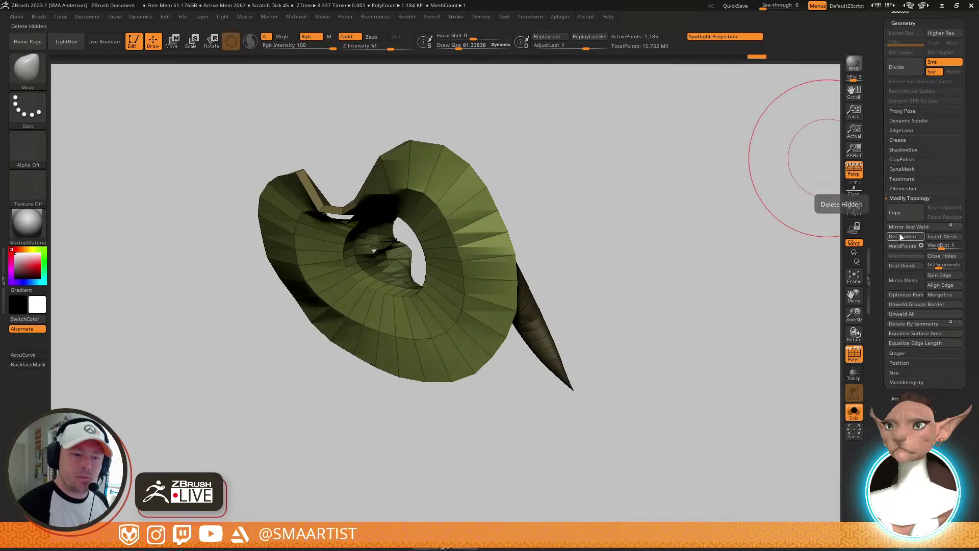
{"action": "left_click_drag", "start_coordinate": [599, 260], "coordinate": [468, 261]}
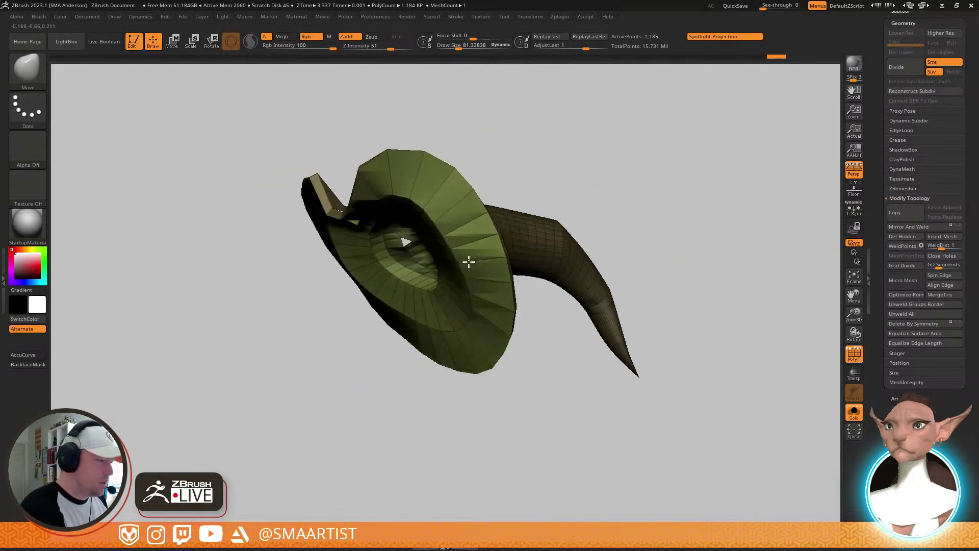
{"action": "mouse_move", "coordinate": [678, 225]}
{"action": "left_mouse_down"}
{"action": "mouse_move", "coordinate": [660, 216]}
{"action": "mouse_move", "coordinate": [680, 203]}
{"action": "left_mouse_up"}
Examine the open edge inside the hat with smoothing and wireframe toggled, ending on the unsmoothed mesh
{"action": "key", "text": "ctrl+d"}
{"action": "key", "text": "shift"}
{"action": "key", "text": "shift+f"}
{"action": "key", "text": "shift+f"}
{"action": "mouse_move", "coordinate": [418, 280]}
{"action": "right_mouse_down", "text": "ctrl"}
{"action": "mouse_move", "coordinate": [522, 286]}
{"action": "mouse_move", "coordinate": [525, 314]}
{"action": "mouse_move", "coordinate": [528, 298]}
{"action": "right_mouse_up", "text": "ctrl"}
{"action": "right_click_drag", "start_coordinate": [372, 240], "coordinate": [389, 260], "text": "ctrl"}
{"action": "key", "text": "shift+d"}
Cap the opening inside the hat using the ZModeler Close edge action with the Convex Hole target
{"action": "key", "text": "b"}
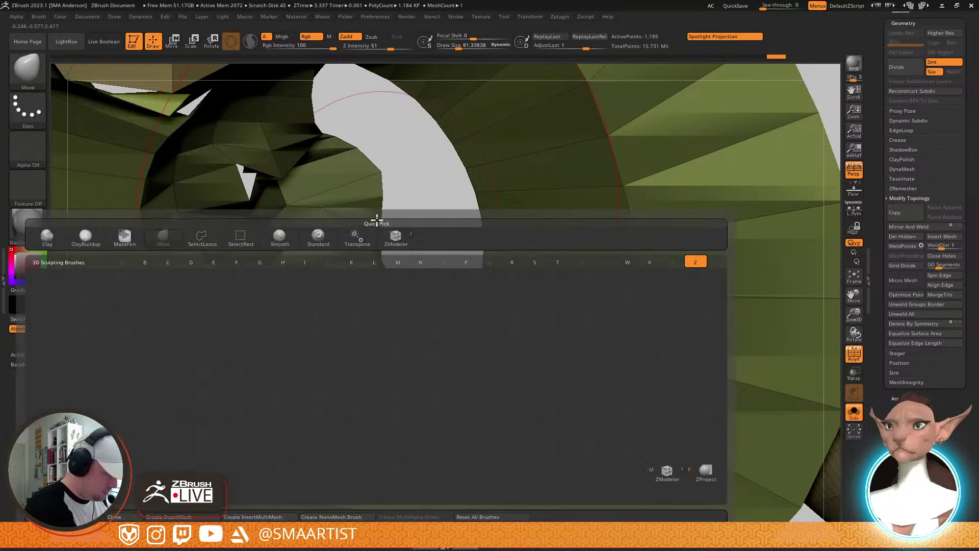
{"action": "key", "text": "z"}
{"action": "key", "text": "m"}
{"action": "key", "text": "space"}
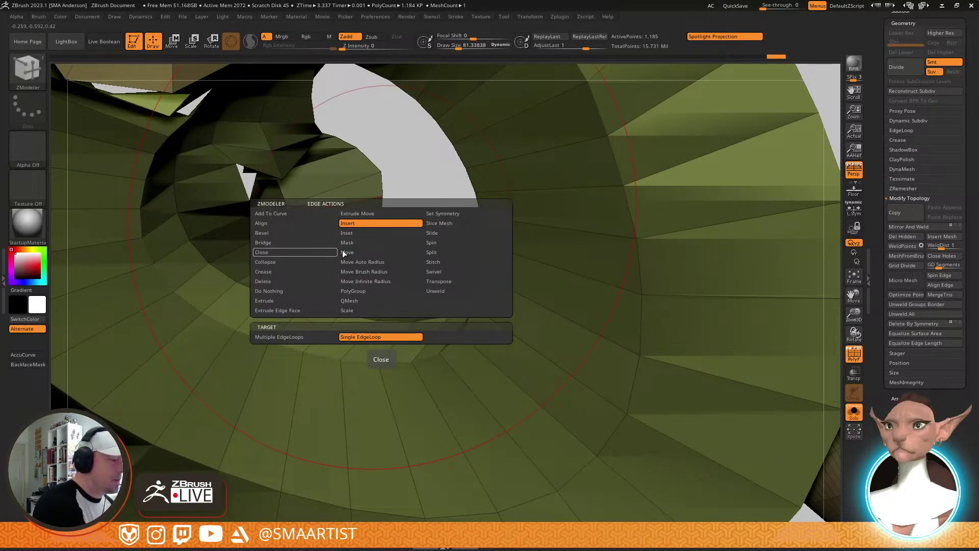
{"action": "left_click", "coordinate": [314, 251]}
{"action": "left_click", "coordinate": [384, 337]}
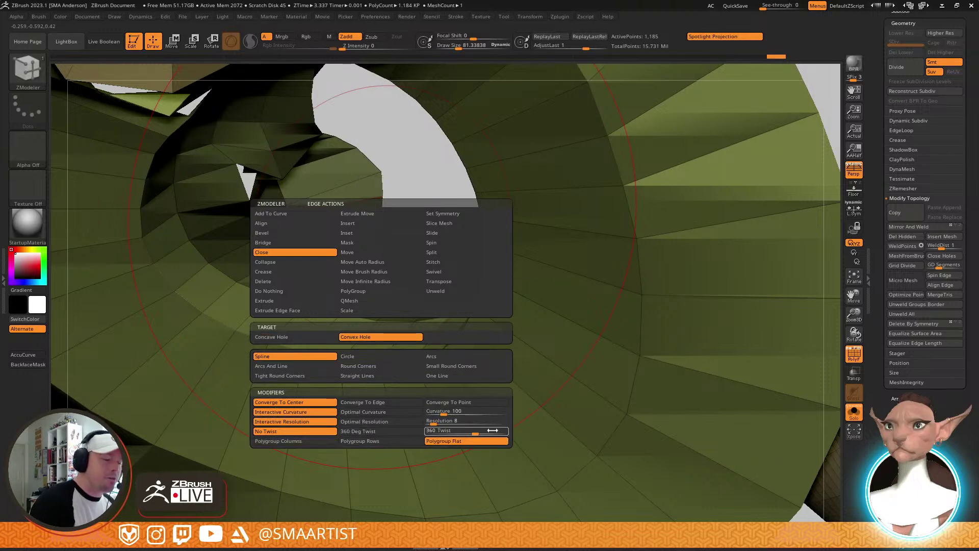
{"action": "left_click_drag", "start_coordinate": [376, 180], "coordinate": [408, 190]}
{"action": "mouse_move", "coordinate": [479, 217]}
{"action": "right_mouse_down", "text": "ctrl"}
{"action": "mouse_move", "coordinate": [464, 175]}
{"action": "mouse_move", "coordinate": [445, 184]}
{"action": "mouse_move", "coordinate": [452, 209]}
{"action": "mouse_move", "coordinate": [461, 187]}
{"action": "right_mouse_up", "text": "ctrl"}
{"action": "key", "text": "w"}
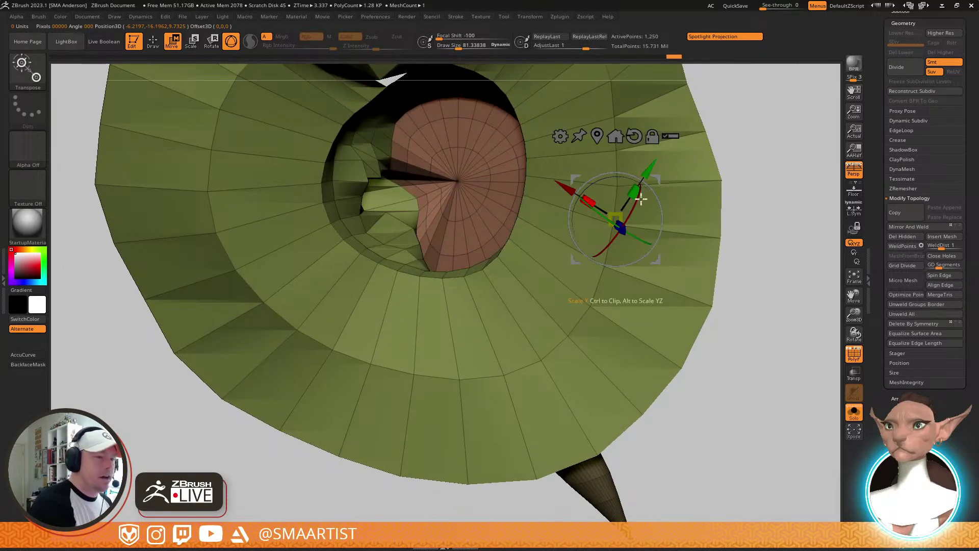
{"action": "key", "text": "q"}
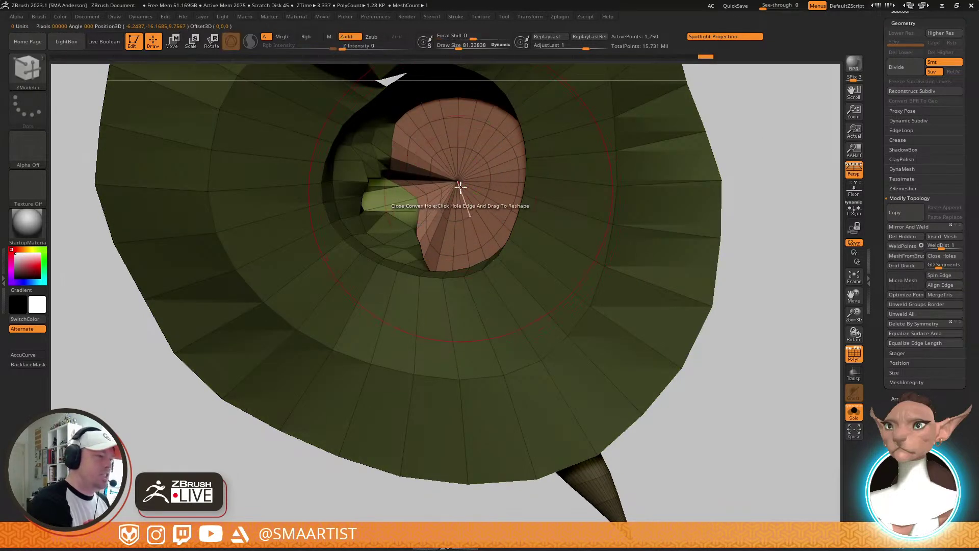
Smooth the new cap inside the hat's opening on the unsubdivided mesh
{"action": "right_click_drag", "start_coordinate": [459, 191], "coordinate": [461, 170]}
{"action": "mouse_move", "coordinate": [456, 174]}
{"action": "left_mouse_down", "text": "shift"}
{"action": "mouse_move", "coordinate": [407, 164]}
{"action": "mouse_move", "coordinate": [449, 174]}
{"action": "left_mouse_up", "text": "shift"}
{"action": "right_click_drag", "start_coordinate": [463, 189], "coordinate": [474, 208]}
{"action": "left_click_drag", "start_coordinate": [474, 204], "coordinate": [482, 157], "text": "shift"}
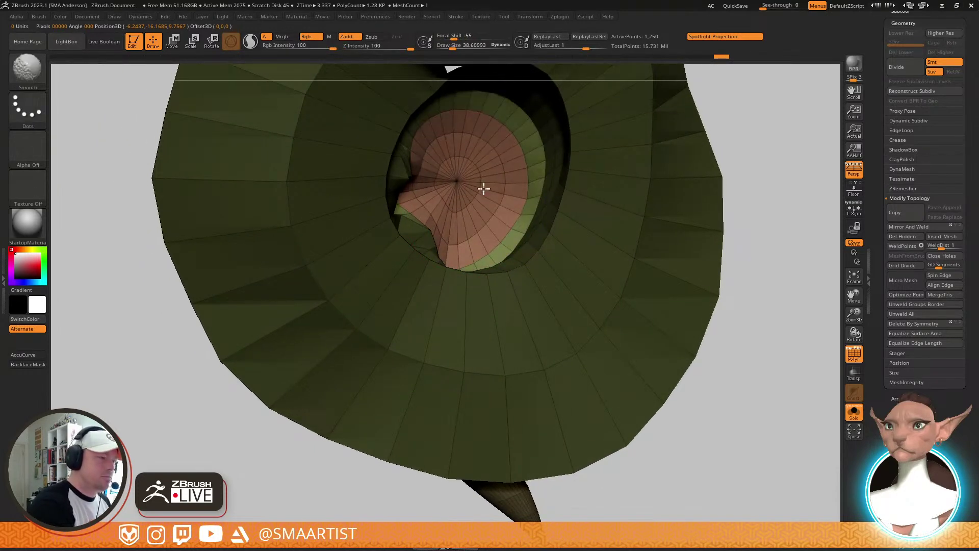
{"action": "mouse_move", "coordinate": [533, 219]}
{"action": "right_mouse_down"}
{"action": "mouse_move", "coordinate": [513, 212]}
{"action": "mouse_move", "coordinate": [498, 239]}
{"action": "mouse_move", "coordinate": [540, 226]}
{"action": "right_mouse_up"}
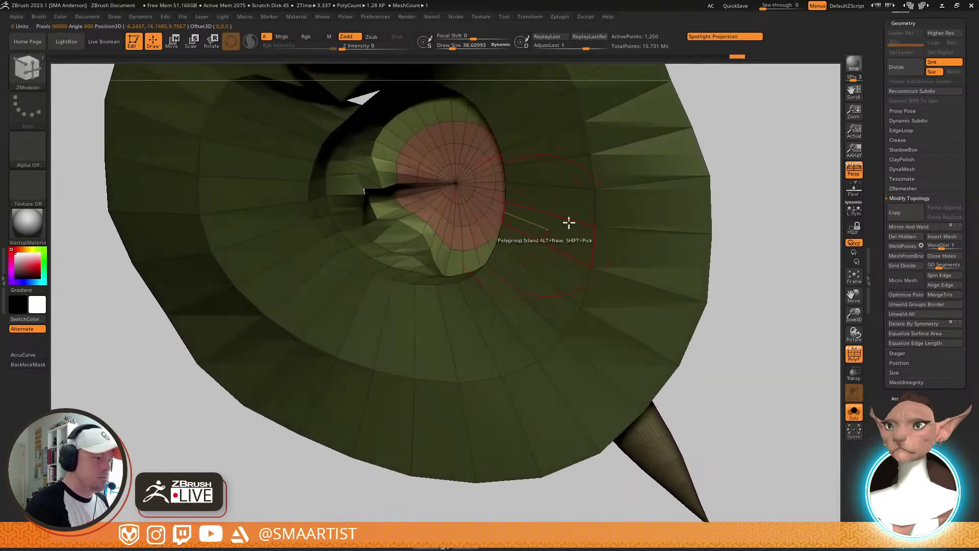
Turn on the hat's subdivision smoothing and adjust the capped interior with the Move gizmo
{"action": "left_click_drag", "start_coordinate": [752, 141], "coordinate": [770, 182], "text": "ctrl"}
{"action": "right_click_drag", "start_coordinate": [771, 196], "coordinate": [652, 201], "text": "ctrl"}
{"action": "right_click_drag", "start_coordinate": [543, 217], "coordinate": [522, 246]}
{"action": "key", "text": "ctrl+d"}
{"action": "mouse_move", "coordinate": [650, 204]}
{"action": "right_mouse_down"}
{"action": "mouse_move", "coordinate": [664, 175]}
{"action": "mouse_move", "coordinate": [651, 175]}
{"action": "mouse_move", "coordinate": [678, 264]}
{"action": "right_mouse_up"}
{"action": "key", "text": "w"}
{"action": "left_click_drag", "start_coordinate": [516, 144], "coordinate": [731, 137], "text": "alt"}
{"action": "left_click", "coordinate": [471, 180], "text": "ctrl"}
{"action": "key", "text": "q"}
Clear the mask on the hat and smooth out the crease in its inner cap
{"action": "right_click_drag", "start_coordinate": [465, 199], "coordinate": [458, 185]}
{"action": "key", "text": "b"}
{"action": "key", "text": "m"}
{"action": "key", "text": "v"}
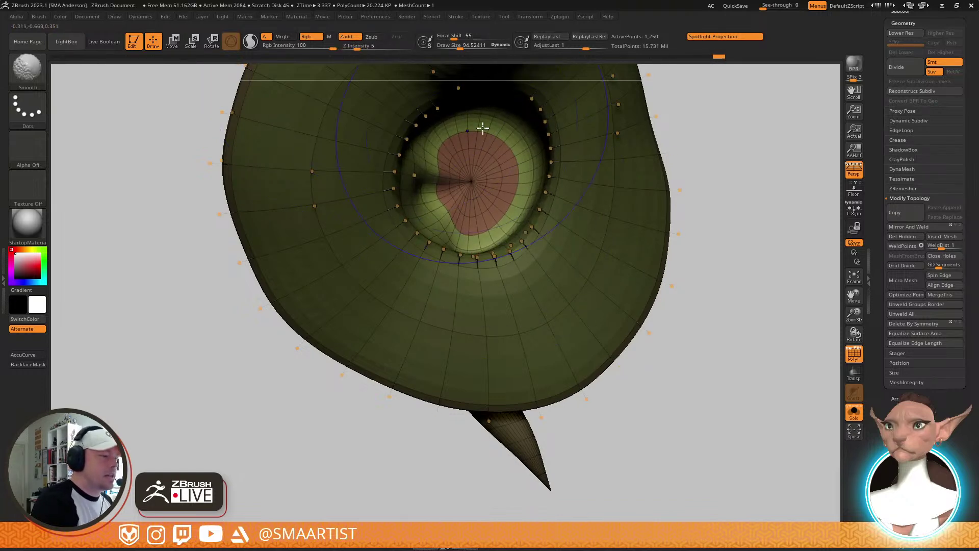
{"action": "left_click_drag", "start_coordinate": [523, 156], "coordinate": [527, 171], "text": "shift"}
{"action": "left_click_drag", "start_coordinate": [733, 158], "coordinate": [760, 235], "text": "ctrl"}
{"action": "mouse_move", "coordinate": [760, 235]}
{"action": "right_mouse_down", "text": "ctrl"}
{"action": "mouse_move", "coordinate": [663, 197]}
{"action": "mouse_move", "coordinate": [649, 211]}
{"action": "right_mouse_up", "text": "ctrl"}
{"action": "key", "text": "shift+f"}
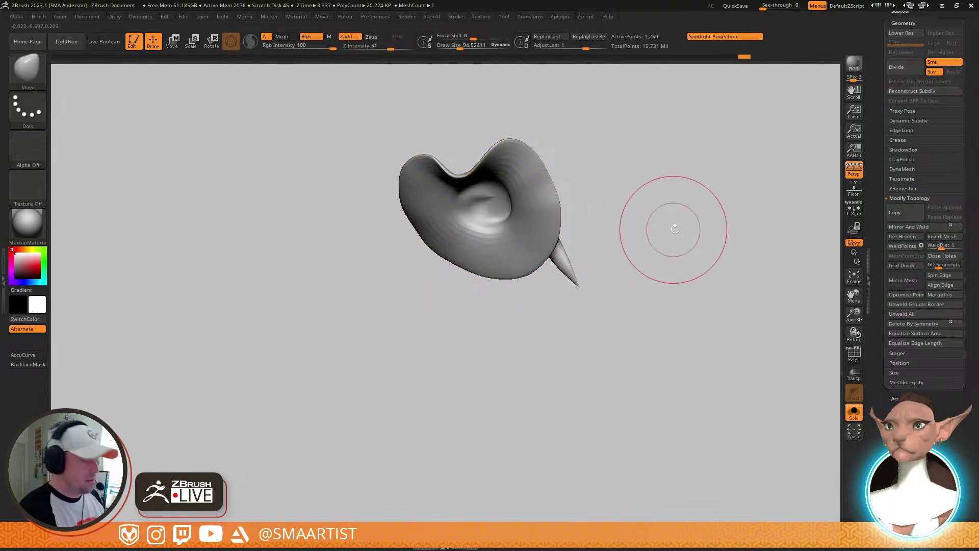
{"action": "scroll", "coordinate": [541, 300], "scroll_direction": "up", "scroll_amount": 5}
{"action": "right_click_drag", "start_coordinate": [540, 300], "coordinate": [540, 294], "text": "ctrl"}
{"action": "key", "text": "s"}
{"action": "left_click_drag", "start_coordinate": [514, 190], "coordinate": [502, 187], "text": "shift"}
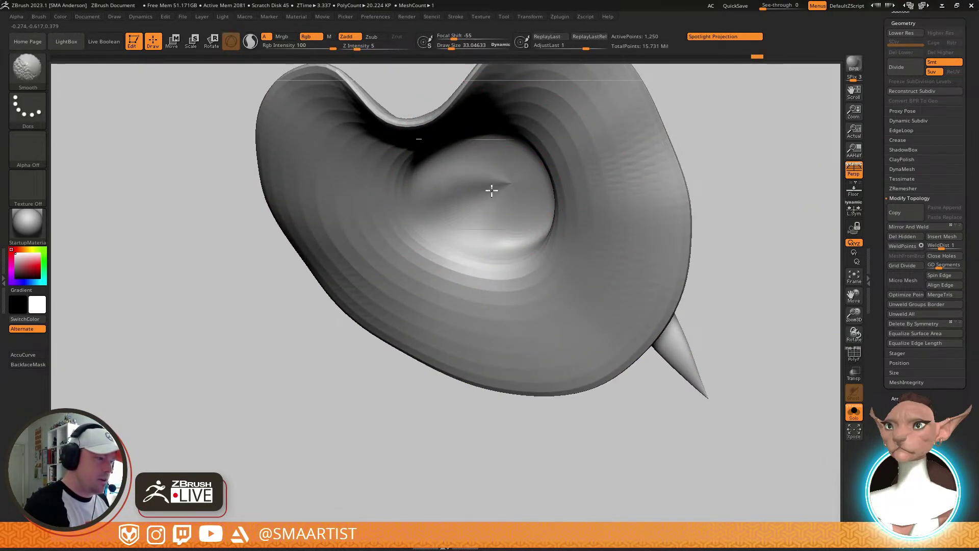
Bring the whole character back into view and examine the hat's pointed tip beside the flame
{"action": "mouse_move", "coordinate": [624, 228]}
{"action": "right_mouse_down", "text": "ctrl"}
{"action": "mouse_move", "coordinate": [715, 182]}
{"action": "mouse_move", "coordinate": [689, 197]}
{"action": "mouse_move", "coordinate": [690, 173]}
{"action": "right_mouse_up", "text": "ctrl"}
{"action": "key", "text": "ctrl+shift+s"}
{"action": "left_click_drag", "start_coordinate": [691, 173], "coordinate": [687, 178]}
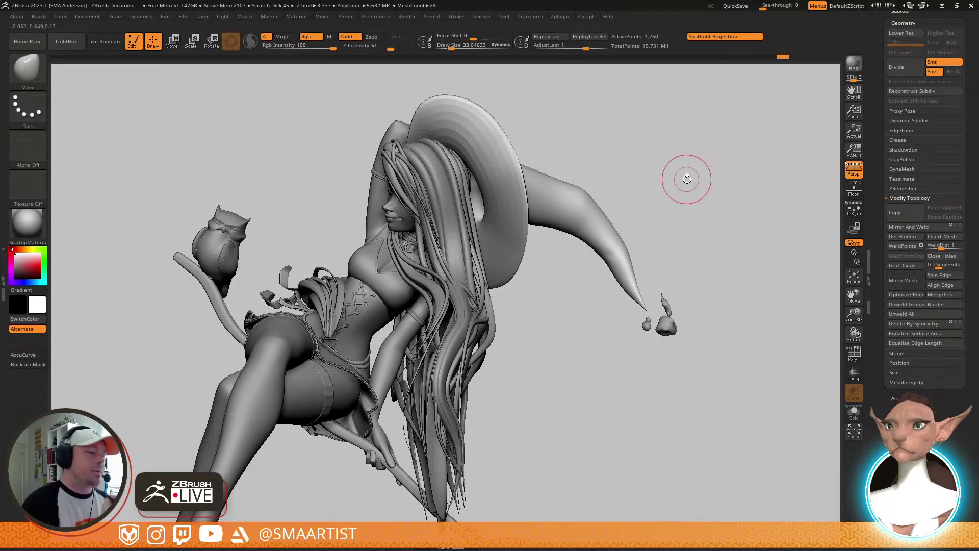
{"action": "left_click_drag", "start_coordinate": [651, 265], "coordinate": [655, 288]}
{"action": "scroll", "coordinate": [633, 296], "scroll_direction": "up", "scroll_amount": 5}
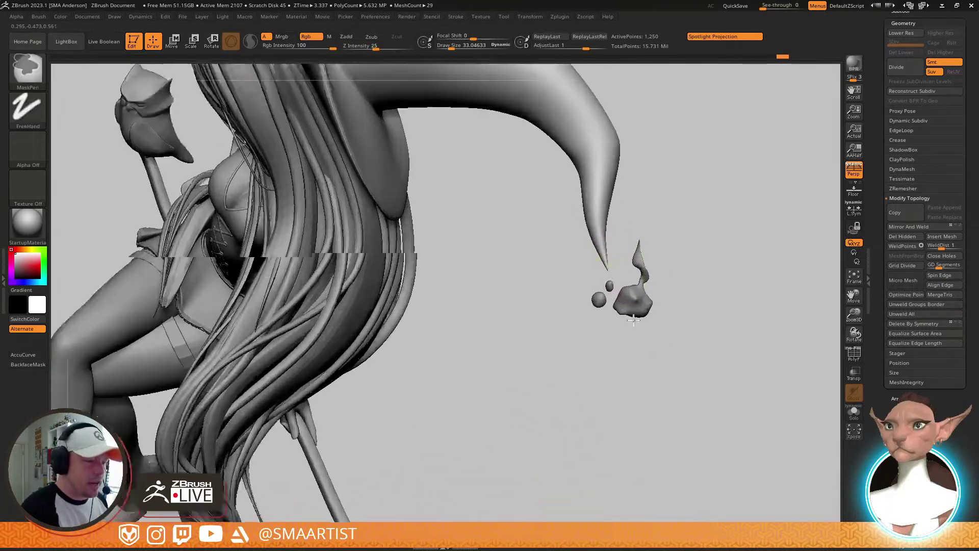
{"action": "scroll", "coordinate": [608, 266], "scroll_direction": "up", "scroll_amount": 3}
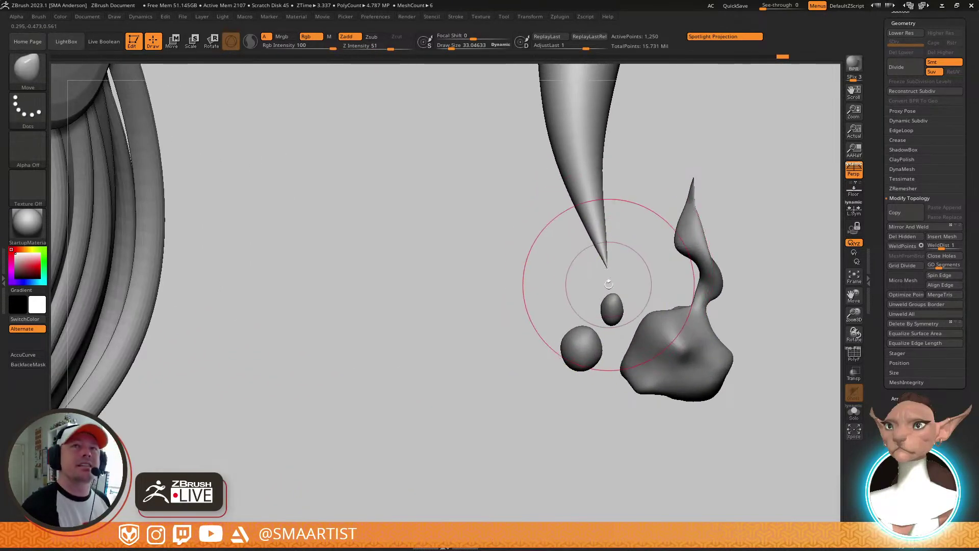
{"action": "scroll", "coordinate": [608, 284], "scroll_direction": "down", "scroll_amount": 4}
{"action": "scroll", "coordinate": [611, 301], "scroll_direction": "down", "scroll_amount": 4}
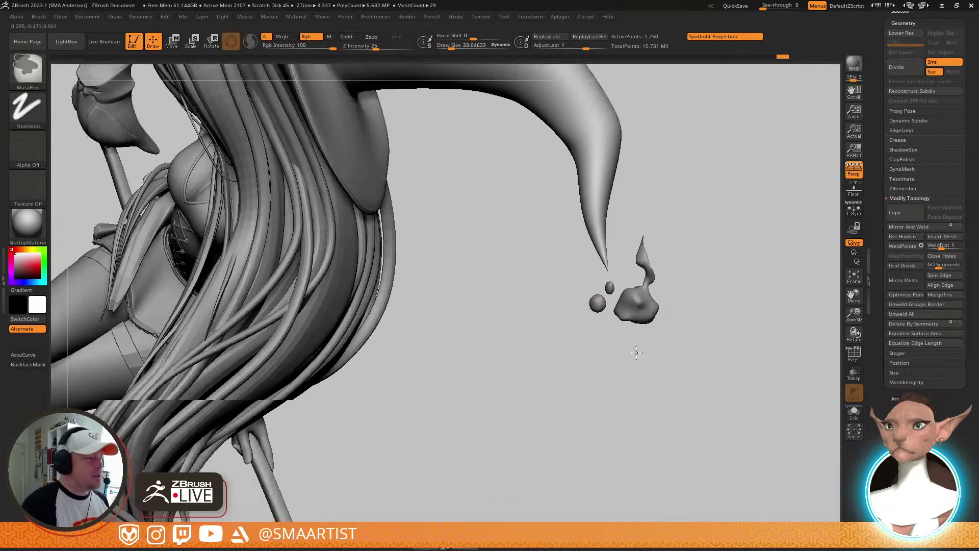
{"action": "right_click_drag", "start_coordinate": [611, 303], "coordinate": [623, 339], "text": "alt"}
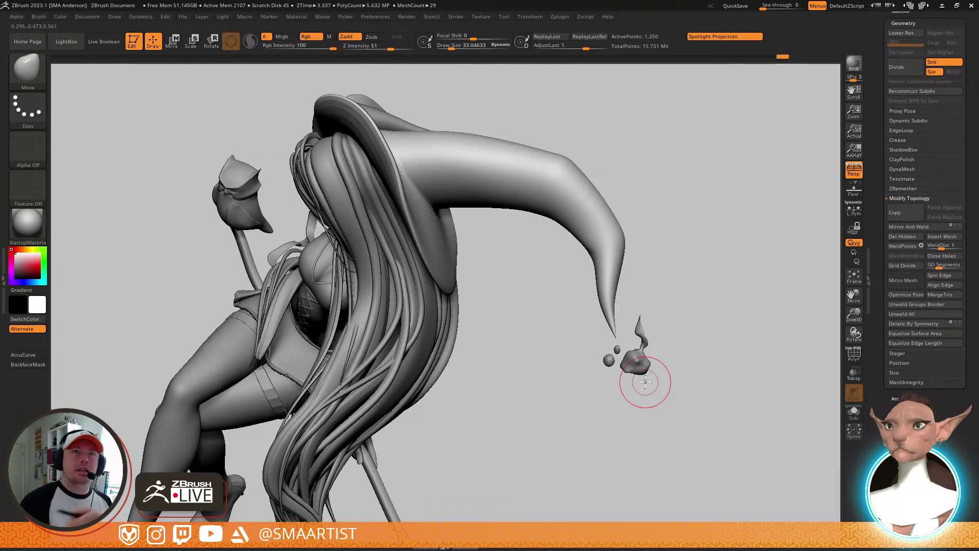
{"action": "scroll", "coordinate": [616, 332], "scroll_direction": "up", "scroll_amount": 6}
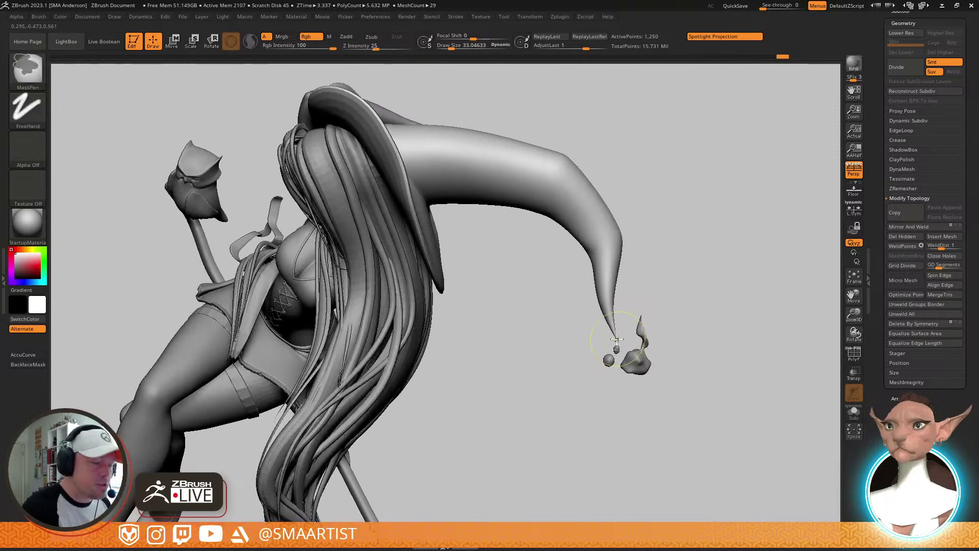
Try to thicken the hat's pointed tip with the Inflat brush
{"action": "key", "text": "b"}
{"action": "key", "text": "i"}
{"action": "key", "text": "n"}
{"action": "left_click_drag", "start_coordinate": [614, 336], "coordinate": [613, 337]}
{"action": "key", "text": "s"}
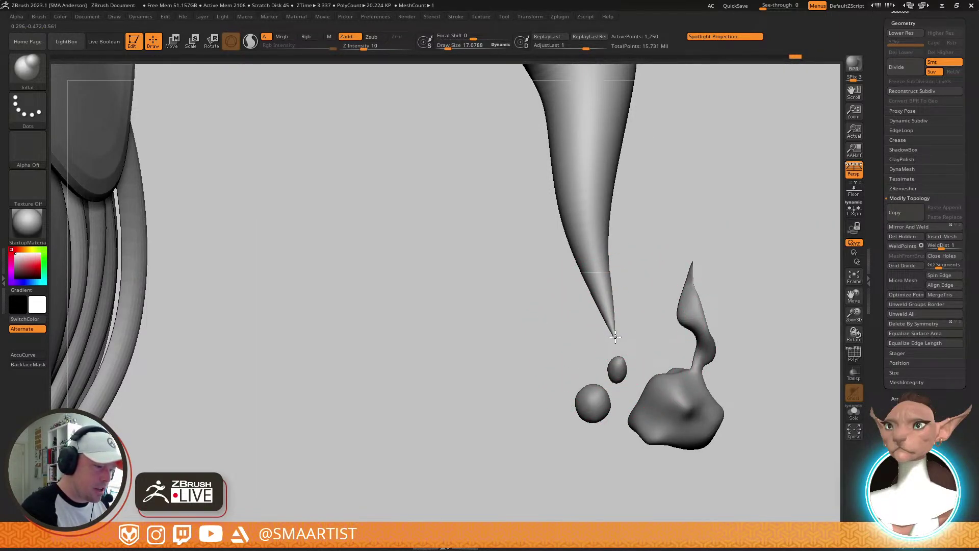
Cut the thin point off the unsubdivided hat with Del Hidden and cap the end using Close Holes
{"action": "key", "text": "shift+d"}
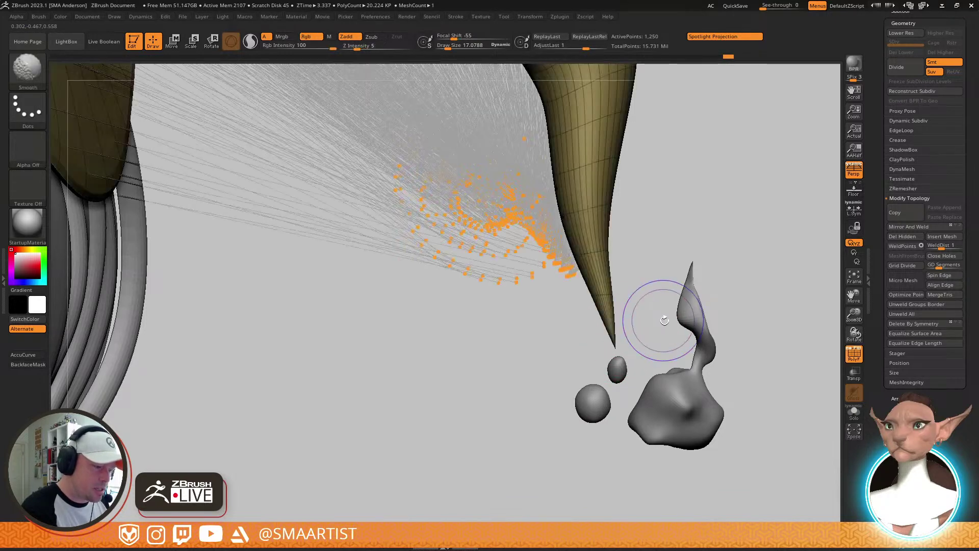
{"action": "key", "text": "shift+f"}
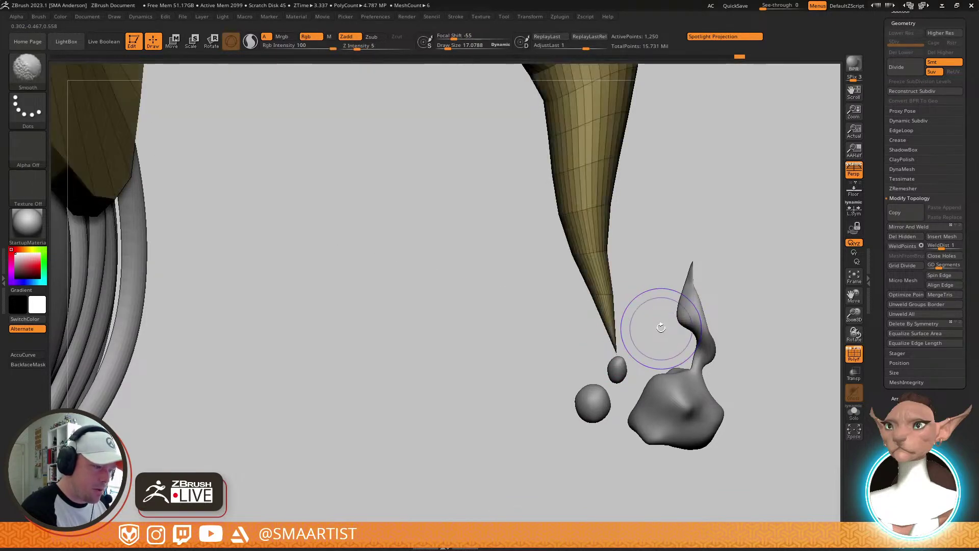
{"action": "mouse_move", "coordinate": [615, 335]}
{"action": "right_mouse_down", "text": "ctrl"}
{"action": "mouse_move", "coordinate": [623, 343]}
{"action": "mouse_move", "coordinate": [641, 228]}
{"action": "mouse_move", "coordinate": [610, 267]}
{"action": "mouse_move", "coordinate": [628, 317]}
{"action": "right_mouse_up", "text": "ctrl"}
{"action": "key", "text": "ctrl"}
{"action": "mouse_move", "coordinate": [629, 334]}
{"action": "left_mouse_down", "text": "ctrl+shift"}
{"action": "mouse_move", "coordinate": [624, 366]}
{"action": "mouse_move", "coordinate": [586, 361]}
{"action": "left_mouse_up", "text": "ctrl+shift"}
{"action": "mouse_move", "coordinate": [597, 268]}
{"action": "right_mouse_down"}
{"action": "mouse_move", "coordinate": [587, 255]}
{"action": "mouse_move", "coordinate": [595, 219]}
{"action": "mouse_move", "coordinate": [590, 238]}
{"action": "mouse_move", "coordinate": [621, 227]}
{"action": "right_mouse_up"}
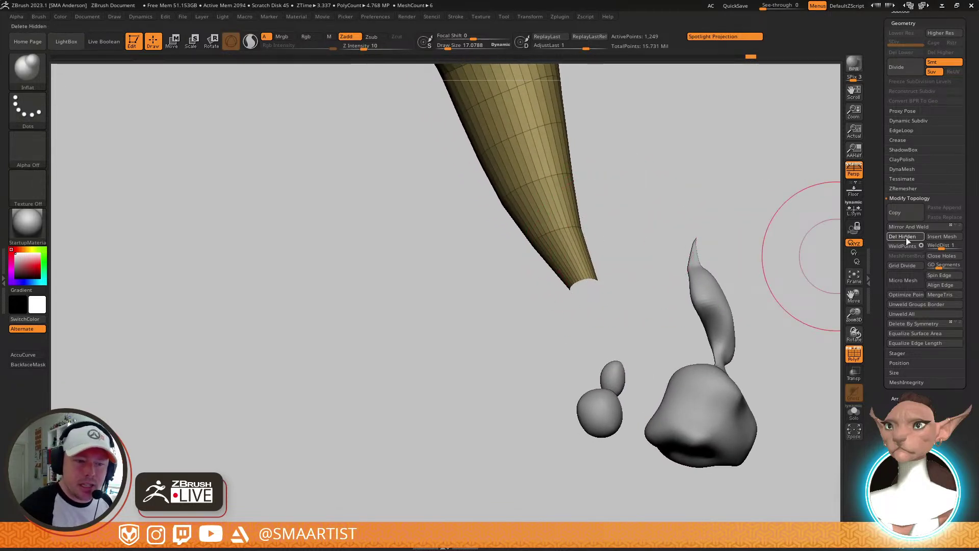
{"action": "left_click", "coordinate": [942, 258]}
Round out the capped hat tip with the Inflat brush and smooth it
{"action": "mouse_move", "coordinate": [600, 299]}
{"action": "right_mouse_down"}
{"action": "mouse_move", "coordinate": [579, 201]}
{"action": "mouse_move", "coordinate": [585, 309]}
{"action": "right_mouse_up"}
{"action": "key", "text": "s"}
{"action": "mouse_move", "coordinate": [583, 302]}
{"action": "left_mouse_down"}
{"action": "mouse_move", "coordinate": [588, 291]}
{"action": "mouse_move", "coordinate": [572, 262]}
{"action": "mouse_move", "coordinate": [570, 270]}
{"action": "left_mouse_up"}
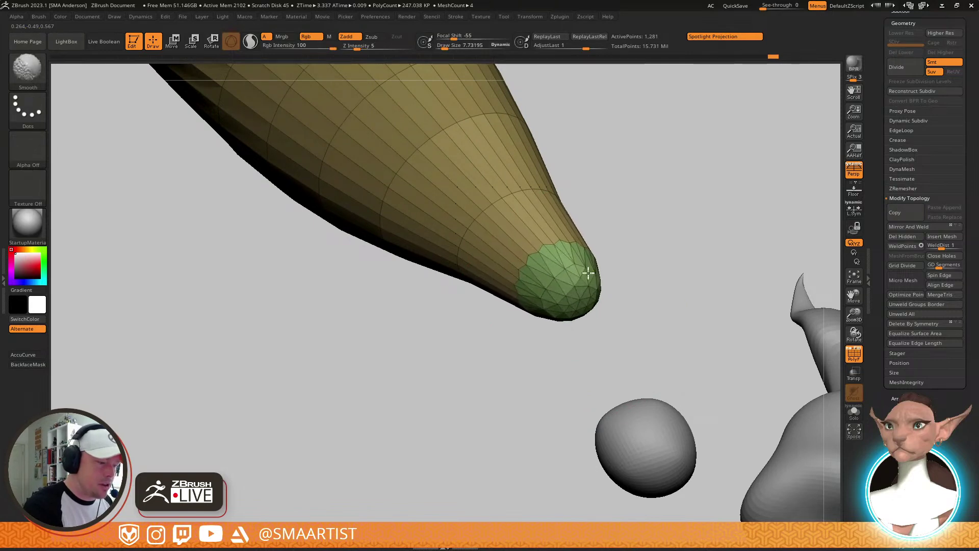
{"action": "left_click_drag", "start_coordinate": [645, 304], "coordinate": [612, 304]}
{"action": "key", "text": "shift+f"}
{"action": "right_click_drag", "start_coordinate": [652, 362], "coordinate": [664, 235], "text": "ctrl"}
{"action": "left_click_drag", "start_coordinate": [663, 235], "coordinate": [693, 302]}
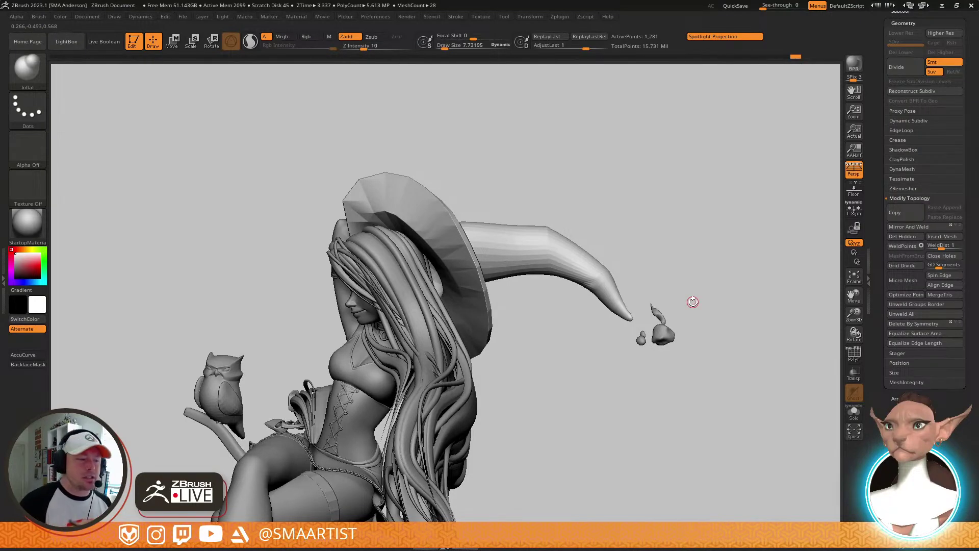
Refine the bend near the hat's tip with the Move brush and turn the subdivision smoothing back on
{"action": "right_click_drag", "start_coordinate": [601, 292], "coordinate": [625, 243]}
{"action": "key", "text": "shift+f"}
{"action": "right_click_drag", "start_coordinate": [593, 372], "coordinate": [594, 341]}
{"action": "mouse_move", "coordinate": [595, 340]}
{"action": "left_mouse_down"}
{"action": "mouse_move", "coordinate": [553, 385]}
{"action": "mouse_move", "coordinate": [557, 340]}
{"action": "mouse_move", "coordinate": [625, 357]}
{"action": "mouse_move", "coordinate": [627, 396]}
{"action": "mouse_move", "coordinate": [593, 354]}
{"action": "left_mouse_up"}
{"action": "key", "text": "s"}
{"action": "key", "text": "shift"}
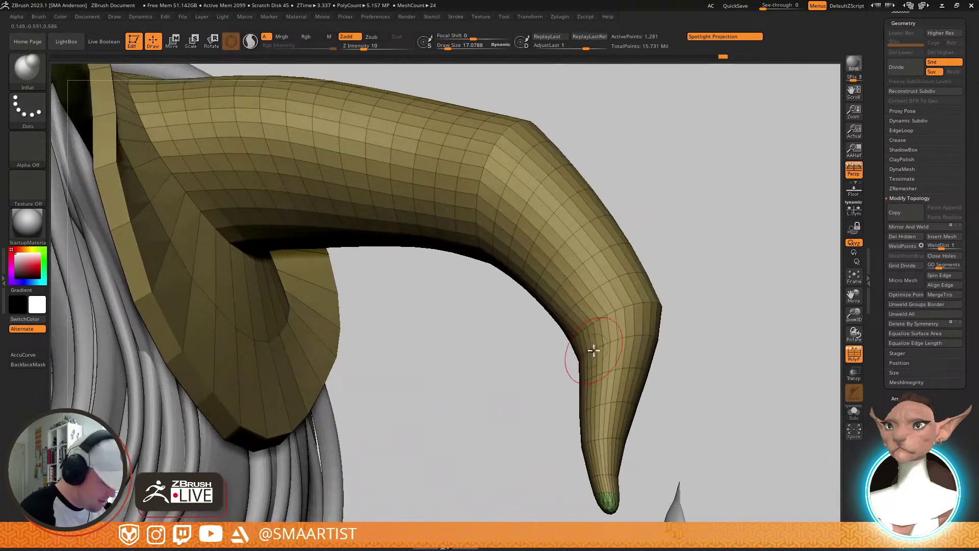
{"action": "key", "text": "b"}
{"action": "key", "text": "m"}
{"action": "key", "text": "v"}
{"action": "right_click_drag", "start_coordinate": [592, 349], "coordinate": [591, 380]}
{"action": "left_click_drag", "start_coordinate": [586, 329], "coordinate": [590, 327]}
{"action": "mouse_move", "coordinate": [602, 306]}
{"action": "right_mouse_down"}
{"action": "mouse_move", "coordinate": [639, 238]}
{"action": "mouse_move", "coordinate": [573, 326]}
{"action": "mouse_move", "coordinate": [602, 261]}
{"action": "right_mouse_up"}
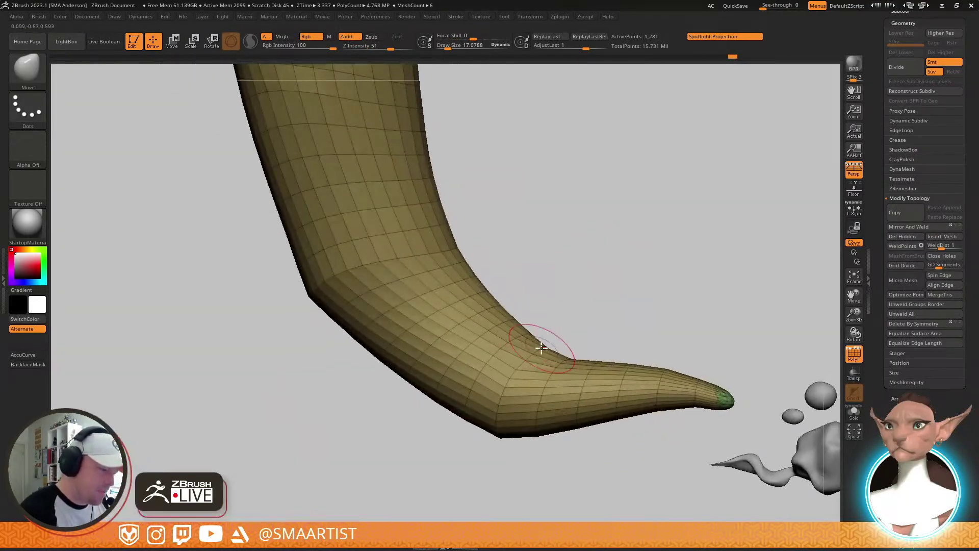
{"action": "right_click_drag", "start_coordinate": [525, 363], "coordinate": [646, 257]}
{"action": "right_click_drag", "start_coordinate": [503, 232], "coordinate": [612, 218]}
{"action": "key", "text": "d"}
{"action": "key", "text": "shift+f"}
Examine the whole character from several angles and look through the subtool list
{"action": "mouse_move", "coordinate": [673, 215]}
{"action": "right_mouse_down"}
{"action": "mouse_move", "coordinate": [685, 228]}
{"action": "mouse_move", "coordinate": [673, 247]}
{"action": "mouse_move", "coordinate": [660, 236]}
{"action": "mouse_move", "coordinate": [674, 273]}
{"action": "mouse_move", "coordinate": [721, 284]}
{"action": "mouse_move", "coordinate": [691, 216]}
{"action": "mouse_move", "coordinate": [675, 238]}
{"action": "mouse_move", "coordinate": [641, 250]}
{"action": "mouse_move", "coordinate": [678, 271]}
{"action": "mouse_move", "coordinate": [633, 278]}
{"action": "mouse_move", "coordinate": [591, 260]}
{"action": "mouse_move", "coordinate": [631, 209]}
{"action": "right_mouse_up"}
{"action": "right_click_drag", "start_coordinate": [687, 232], "coordinate": [682, 274]}
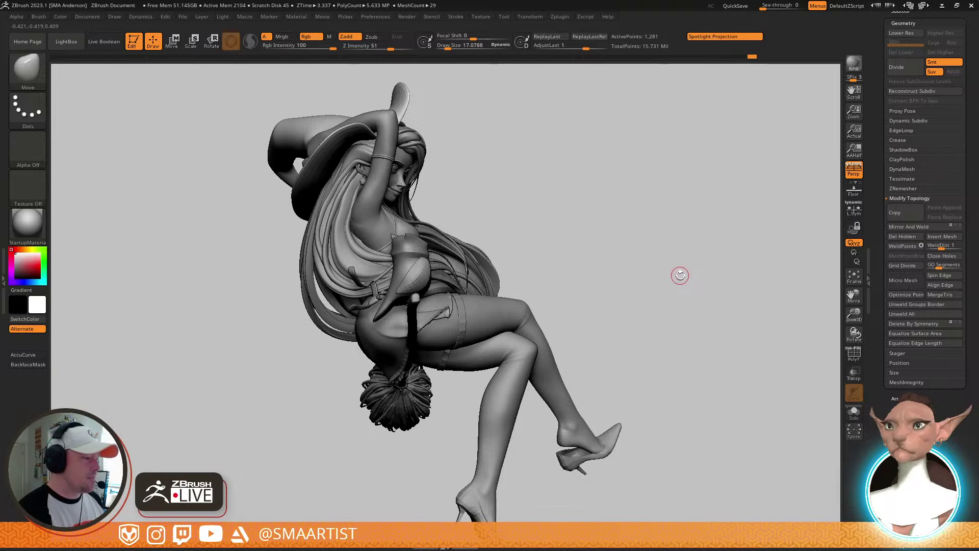
{"action": "right_click_drag", "start_coordinate": [493, 288], "coordinate": [571, 262], "text": "alt"}
{"action": "right_click_drag", "start_coordinate": [639, 300], "coordinate": [630, 295]}
{"action": "mouse_move", "coordinate": [631, 295]}
{"action": "right_mouse_down", "text": "ctrl"}
{"action": "mouse_move", "coordinate": [628, 275]}
{"action": "mouse_move", "coordinate": [631, 298]}
{"action": "right_mouse_up", "text": "ctrl"}
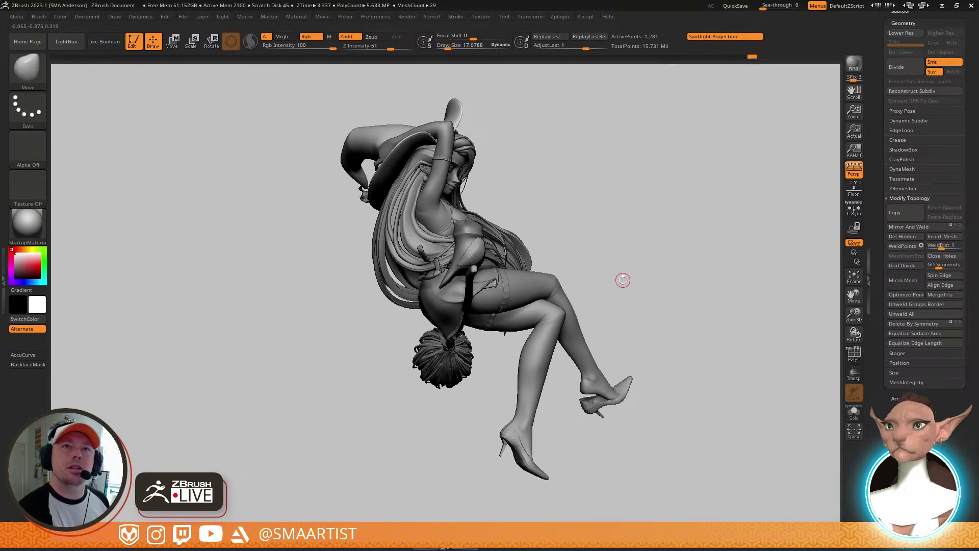
{"action": "mouse_move", "coordinate": [440, 248]}
{"action": "right_mouse_down"}
{"action": "mouse_move", "coordinate": [516, 232]}
{"action": "mouse_move", "coordinate": [526, 234]}
{"action": "mouse_move", "coordinate": [537, 287]}
{"action": "mouse_move", "coordinate": [535, 266]}
{"action": "right_mouse_up"}
{"action": "left_click", "coordinate": [903, 11]}
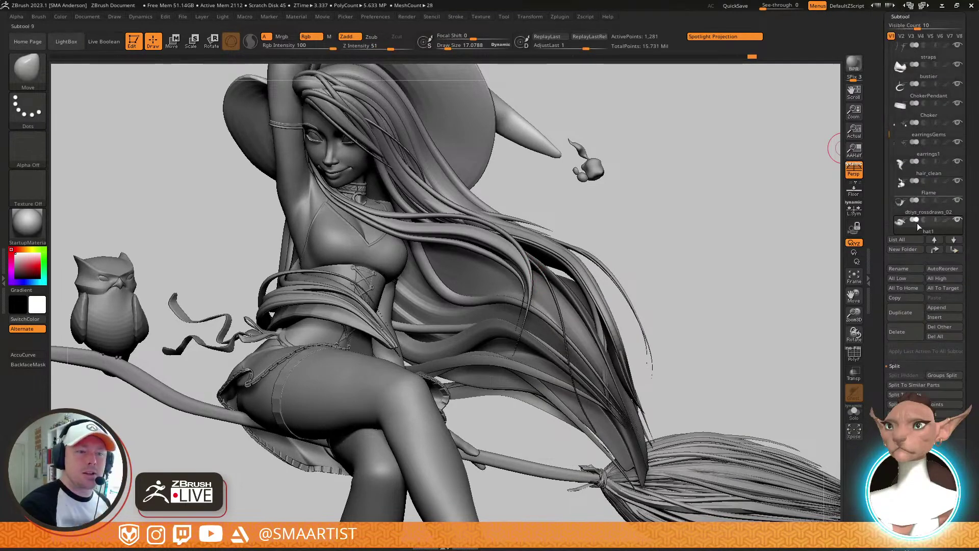
{"action": "left_click_drag", "start_coordinate": [888, 126], "coordinate": [900, 49]}
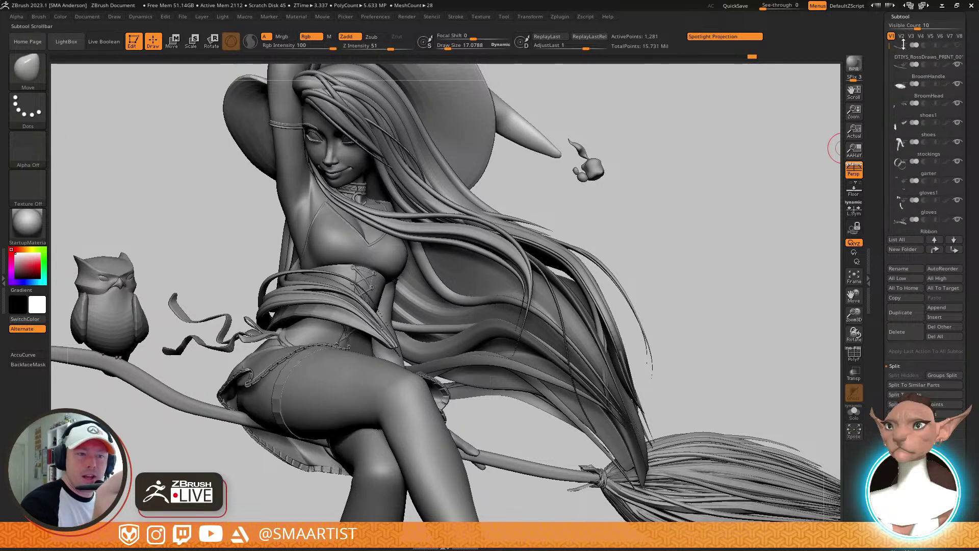
Inspect the figure and hat with the hair_clean subtool hidden, and show the hair again
{"action": "left_click", "coordinate": [530, 249], "text": "alt"}
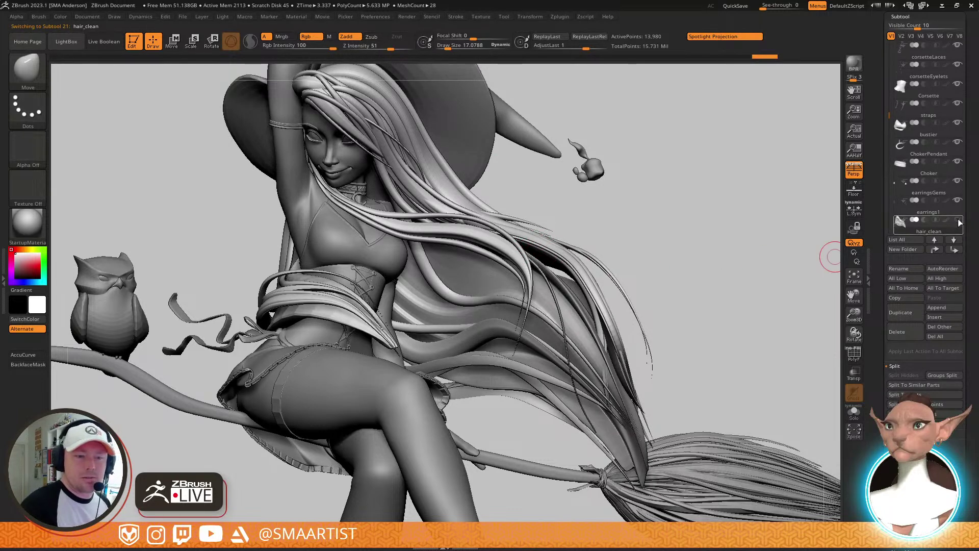
{"action": "left_click", "coordinate": [472, 152], "text": "alt"}
{"action": "right_click_drag", "start_coordinate": [566, 198], "coordinate": [647, 227], "text": "ctrl"}
{"action": "mouse_move", "coordinate": [631, 241]}
{"action": "left_mouse_down"}
{"action": "mouse_move", "coordinate": [637, 251]}
{"action": "mouse_move", "coordinate": [663, 237]}
{"action": "mouse_move", "coordinate": [650, 230]}
{"action": "mouse_move", "coordinate": [670, 235]}
{"action": "mouse_move", "coordinate": [641, 229]}
{"action": "mouse_move", "coordinate": [606, 250]}
{"action": "mouse_move", "coordinate": [645, 241]}
{"action": "mouse_move", "coordinate": [711, 256]}
{"action": "mouse_move", "coordinate": [648, 250]}
{"action": "mouse_move", "coordinate": [779, 242]}
{"action": "mouse_move", "coordinate": [798, 205]}
{"action": "mouse_move", "coordinate": [836, 189]}
{"action": "left_mouse_up"}
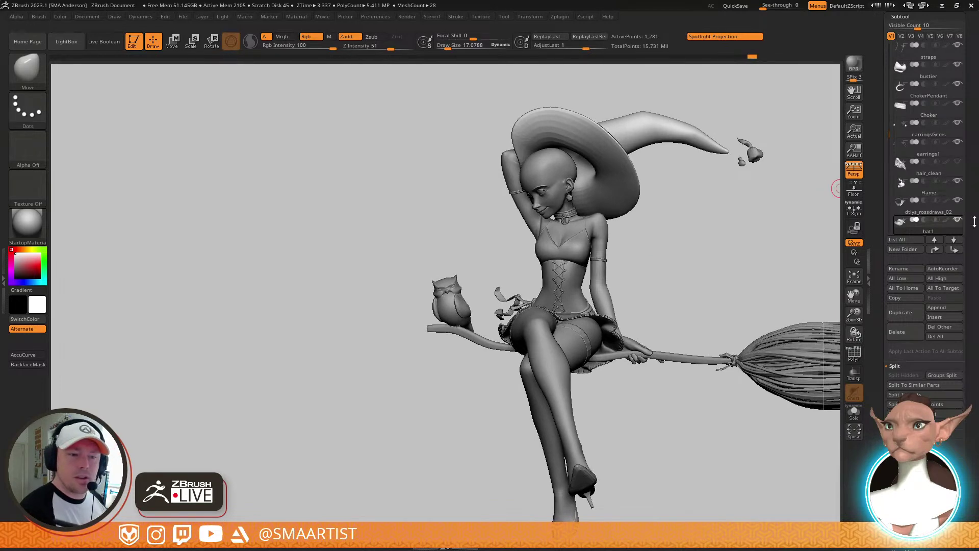
{"action": "left_click", "coordinate": [955, 191]}
{"action": "left_click", "coordinate": [947, 188]}
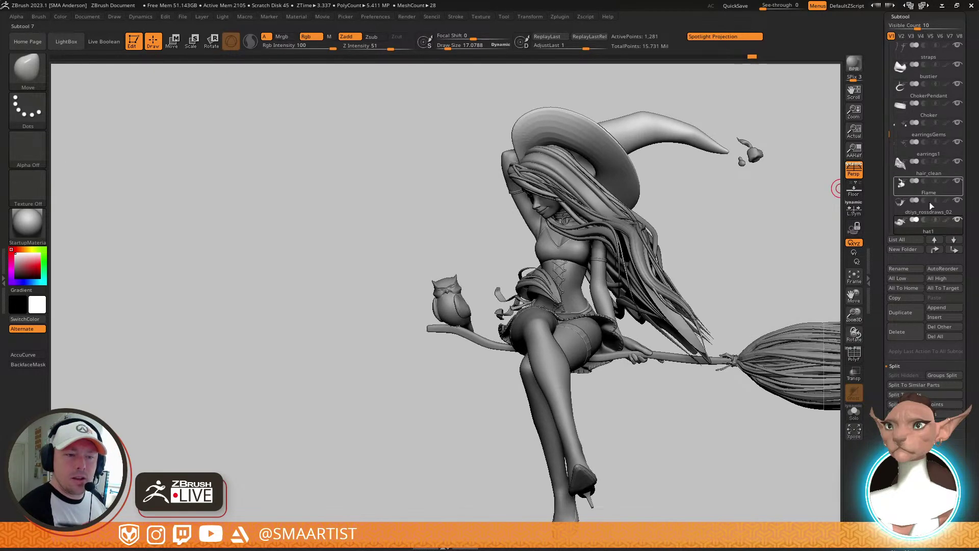
{"action": "left_click_drag", "start_coordinate": [697, 232], "coordinate": [810, 242]}
{"action": "left_click_drag", "start_coordinate": [771, 185], "coordinate": [616, 261]}
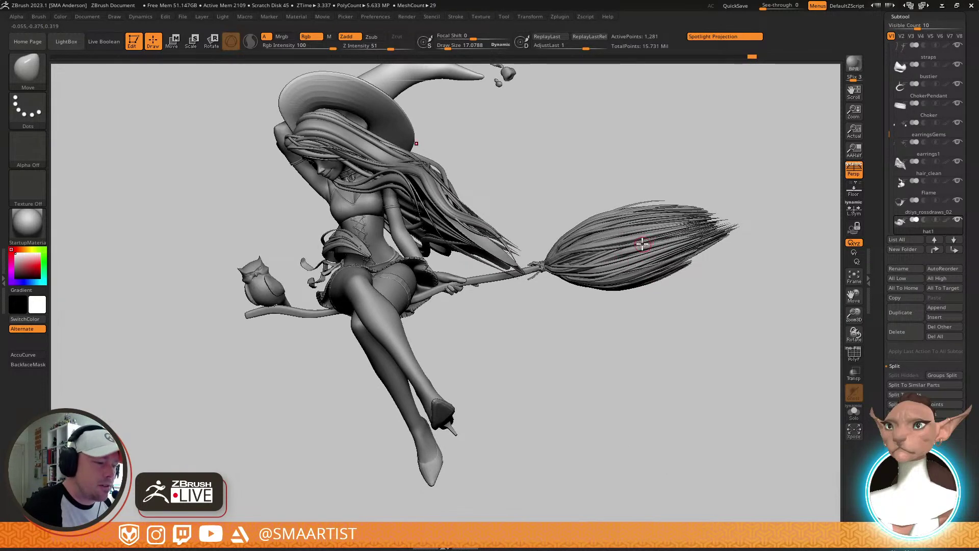
Isolate the bristles of the BroomHead subtool from their binding and assign them a single polygroup
{"action": "right_click_drag", "start_coordinate": [634, 247], "coordinate": [607, 316]}
{"action": "key", "text": "shift+f"}
{"action": "right_click_drag", "start_coordinate": [658, 344], "coordinate": [523, 167], "text": "ctrl"}
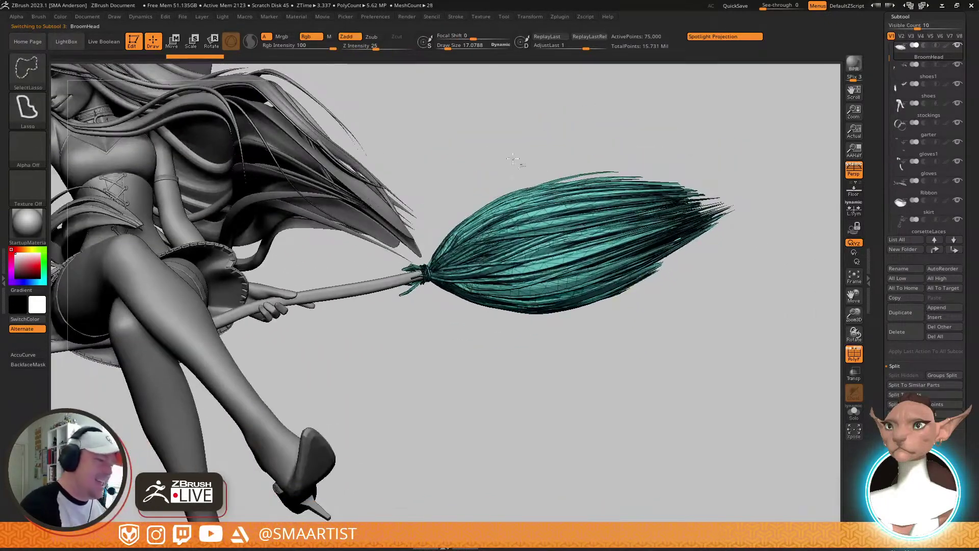
{"action": "mouse_move", "coordinate": [780, 177]}
{"action": "left_mouse_down", "text": "ctrl+shift"}
{"action": "mouse_move", "coordinate": [531, 427]}
{"action": "mouse_move", "coordinate": [436, 404]}
{"action": "left_mouse_up", "text": "ctrl+shift"}
{"action": "left_click", "coordinate": [557, 433], "text": "ctrl+shift"}
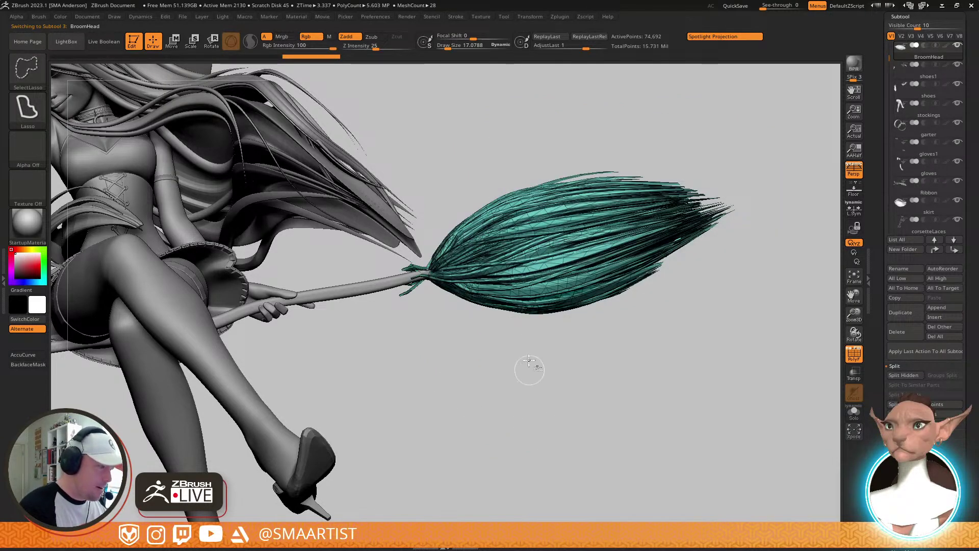
{"action": "key", "text": "ctrl+w"}
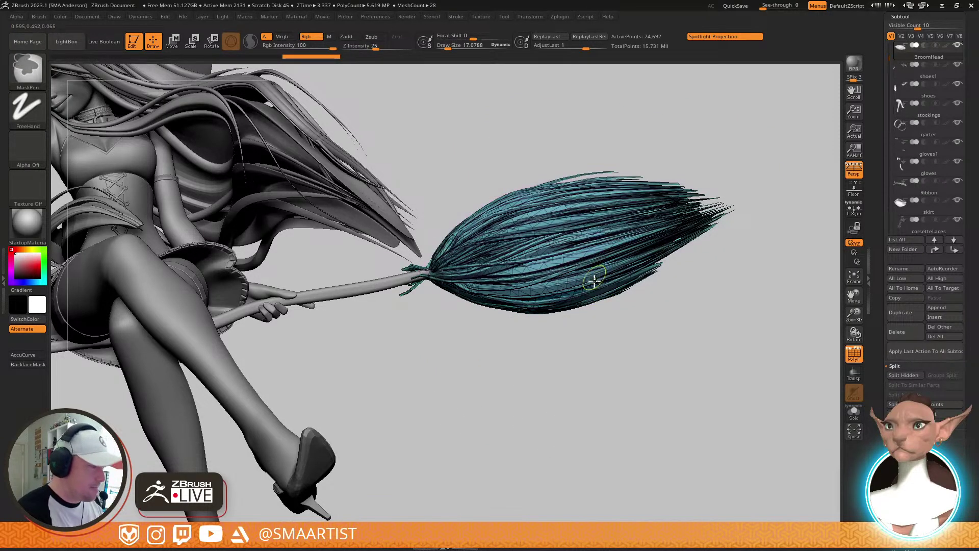
{"action": "right_click_drag", "start_coordinate": [594, 278], "coordinate": [600, 293], "text": "ctrl"}
{"action": "key", "text": "ctrl+w"}
{"action": "key", "text": "ctrl+w"}
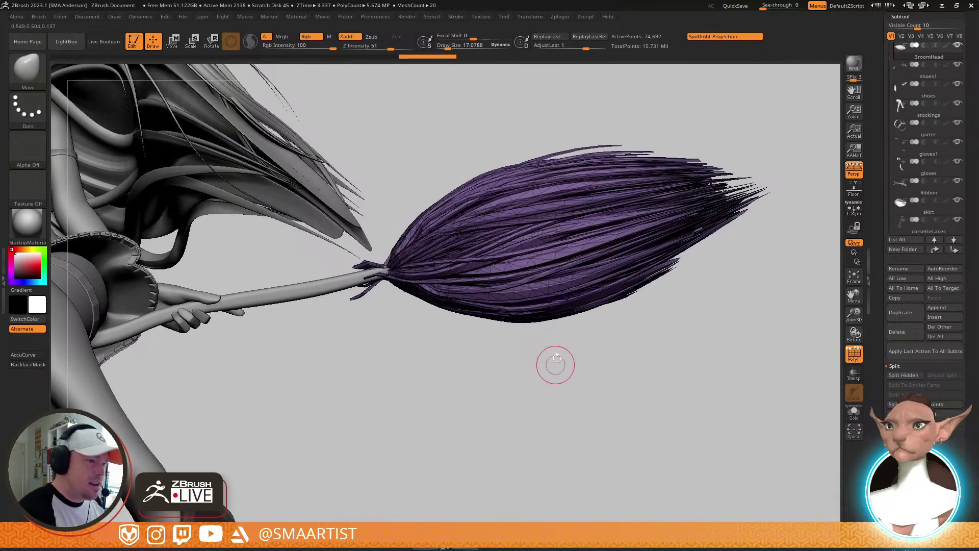
Thicken the broom bristles with an inflate deformation and turn on the broom head's subdivision smoothing
{"action": "key", "text": "shift+f"}
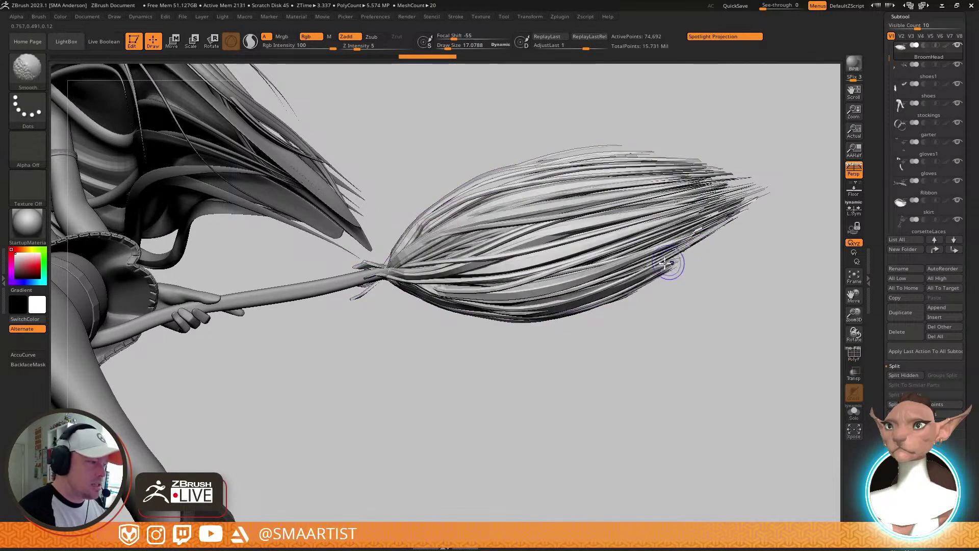
{"action": "key", "text": "shift+f"}
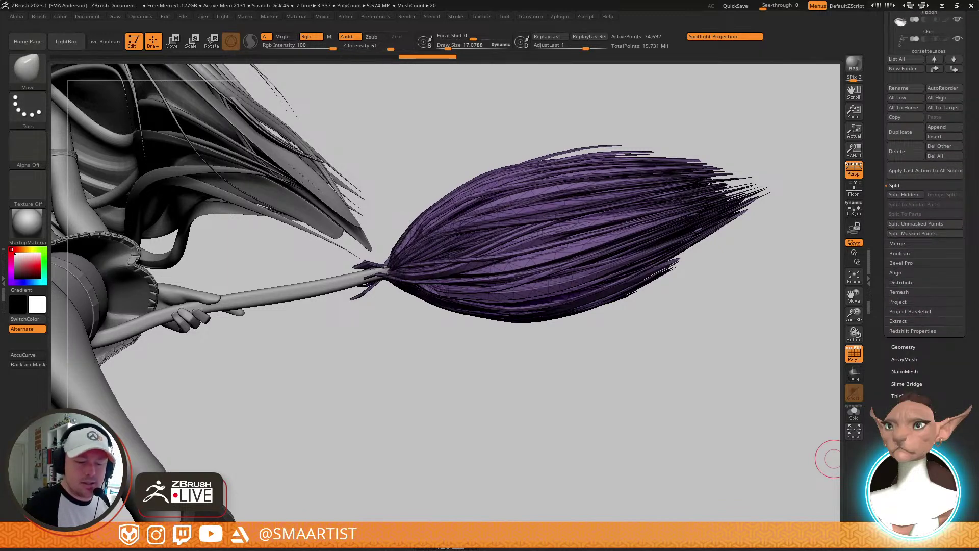
{"action": "left_click", "coordinate": [907, 469]}
{"action": "left_click_drag", "start_coordinate": [925, 423], "coordinate": [933, 422]}
{"action": "left_click", "coordinate": [854, 354]}
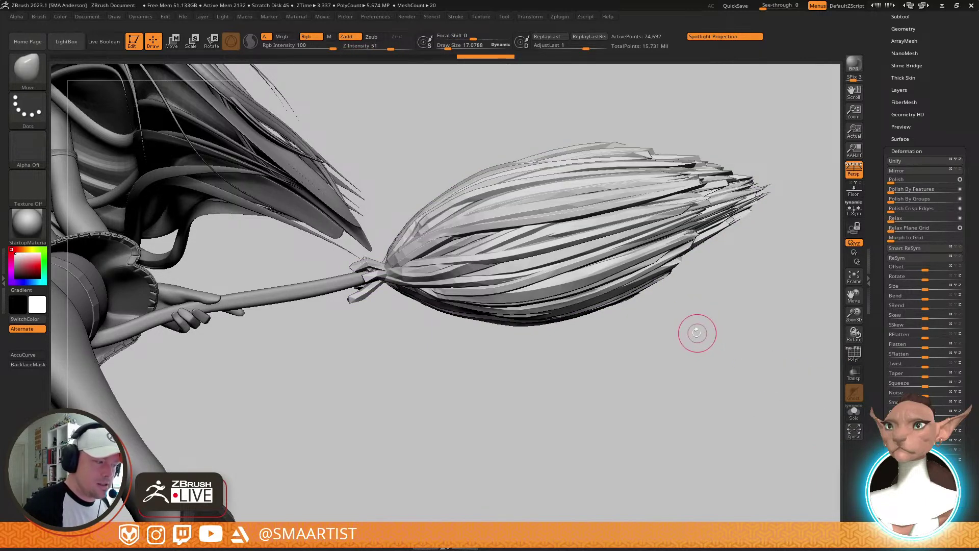
{"action": "key", "text": "d"}
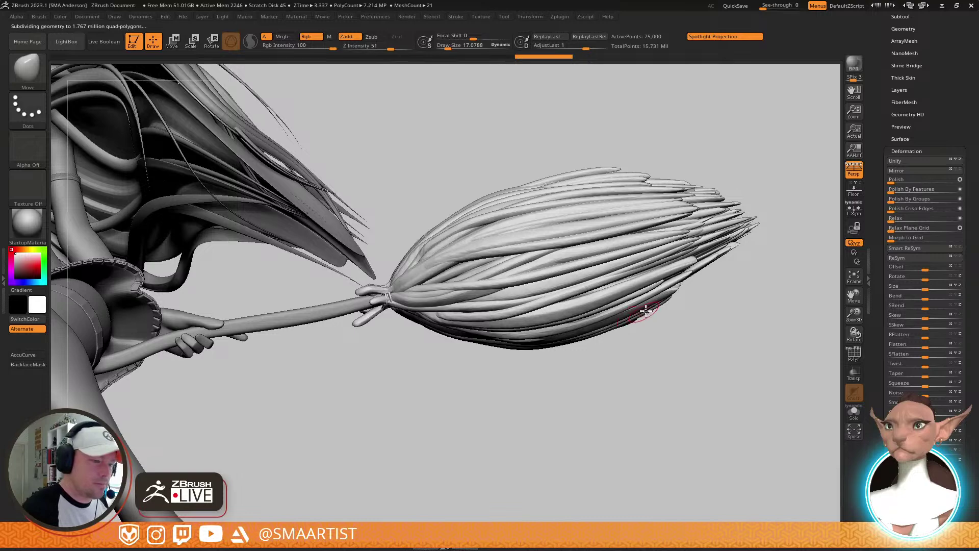
Mask the bristles of the broom head and scale the binding around its neck up to about 1.26
{"action": "right_click_drag", "start_coordinate": [684, 270], "coordinate": [623, 374]}
{"action": "key", "text": "shift+d"}
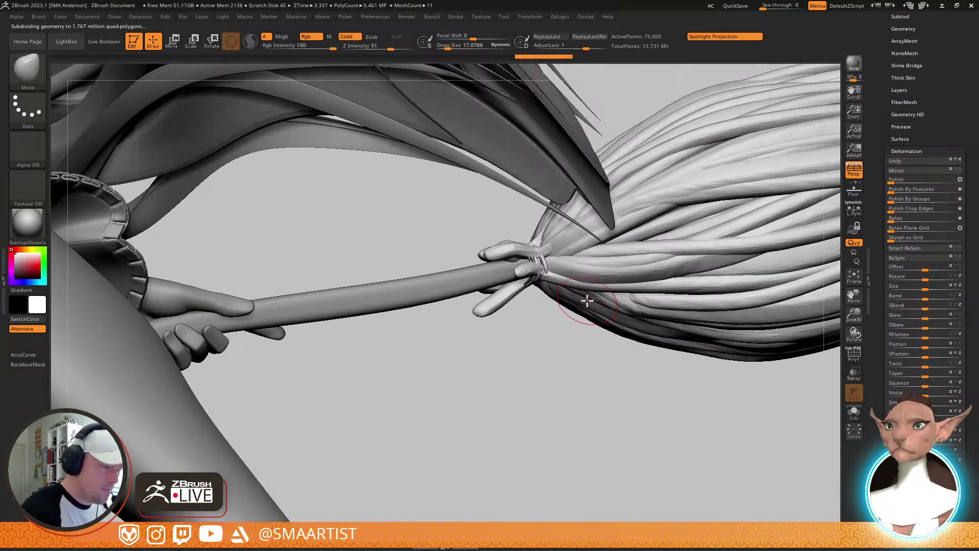
{"action": "key", "text": "w"}
{"action": "key", "text": "q"}
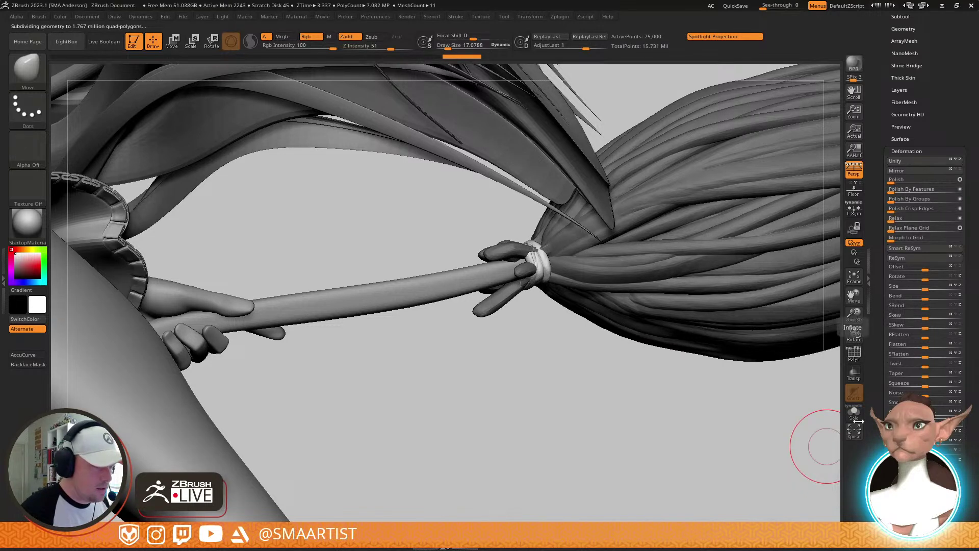
{"action": "key", "text": "w"}
{"action": "left_click", "coordinate": [582, 194]}
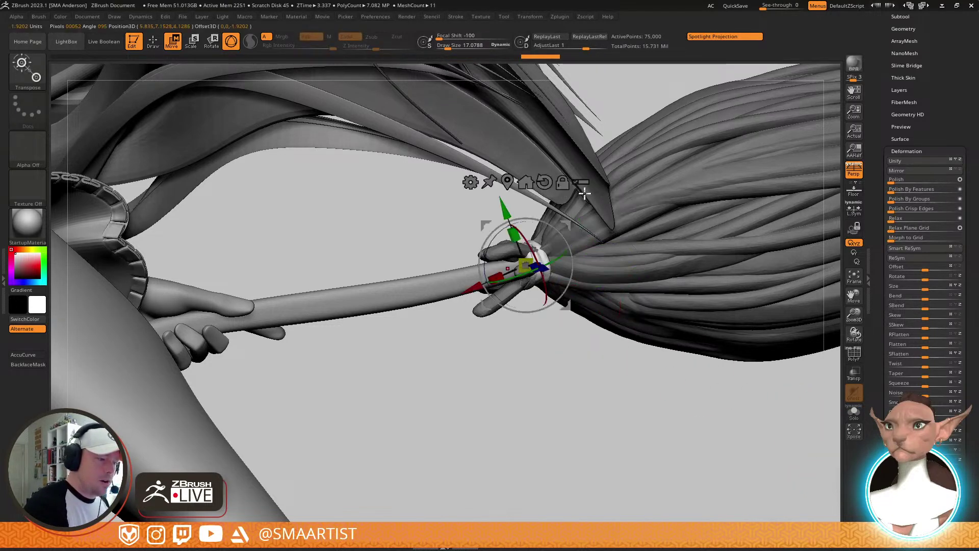
{"action": "left_click_drag", "start_coordinate": [531, 260], "coordinate": [535, 256]}
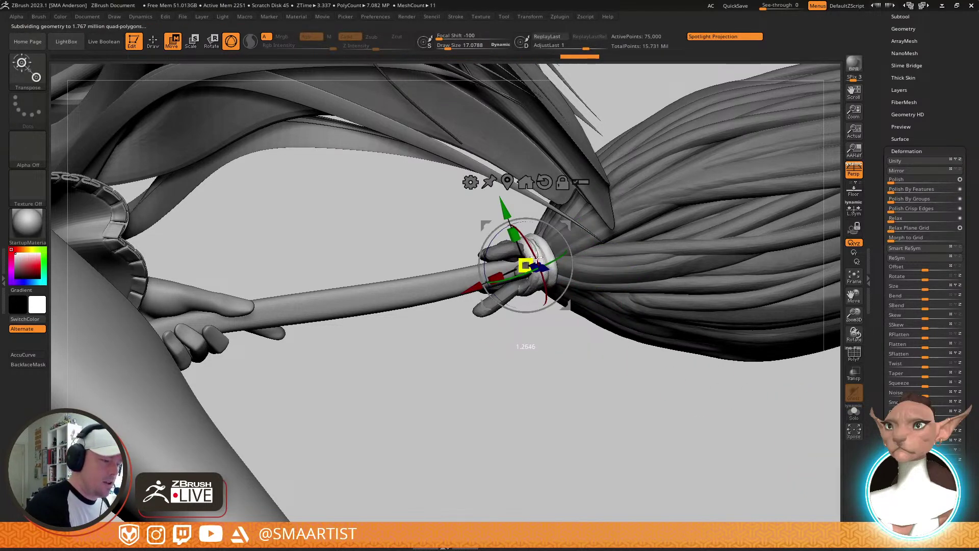
{"action": "key", "text": "q"}
Clear the mask and soften the whole broom head with the Smooth deformation, trying Polish as an alternative
{"action": "right_click_drag", "start_coordinate": [598, 269], "coordinate": [540, 333]}
{"action": "left_click", "coordinate": [658, 316], "text": "alt"}
{"action": "right_click_drag", "start_coordinate": [677, 368], "coordinate": [658, 408], "text": "ctrl"}
{"action": "mouse_move", "coordinate": [660, 286]}
{"action": "right_mouse_down"}
{"action": "mouse_move", "coordinate": [654, 315]}
{"action": "mouse_move", "coordinate": [663, 284]}
{"action": "mouse_move", "coordinate": [745, 428]}
{"action": "right_mouse_up"}
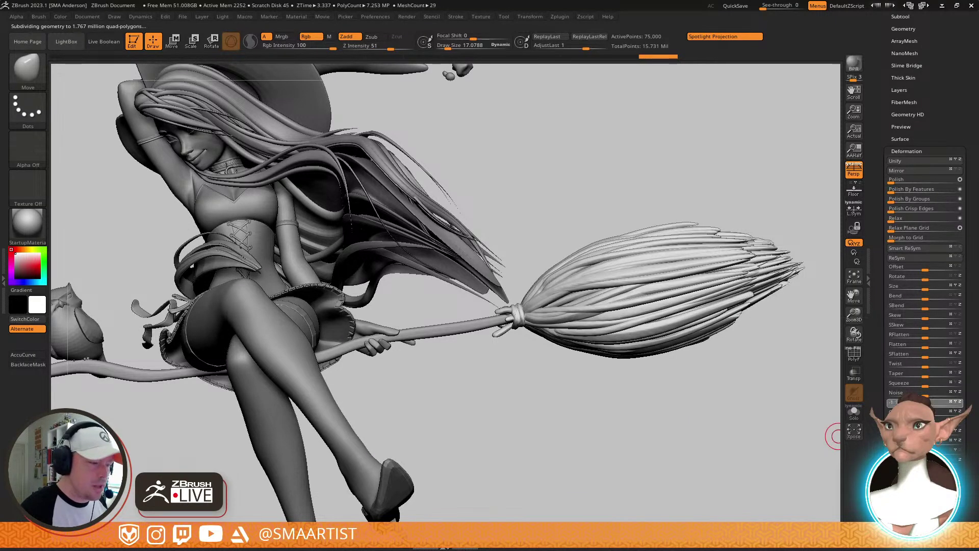
{"action": "key", "text": "ctrl+z"}
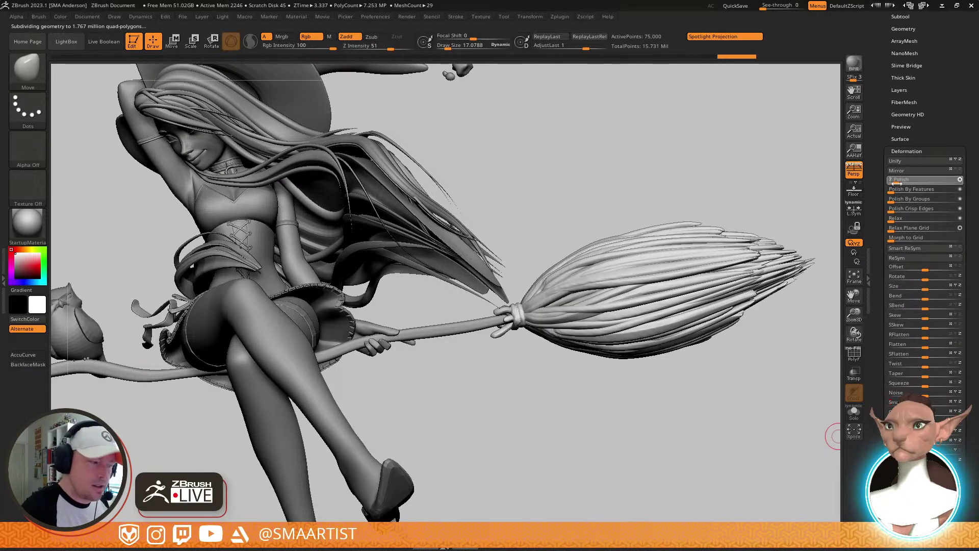
{"action": "left_click_drag", "start_coordinate": [892, 179], "coordinate": [899, 182]}
{"action": "key", "text": "ctrl+z"}
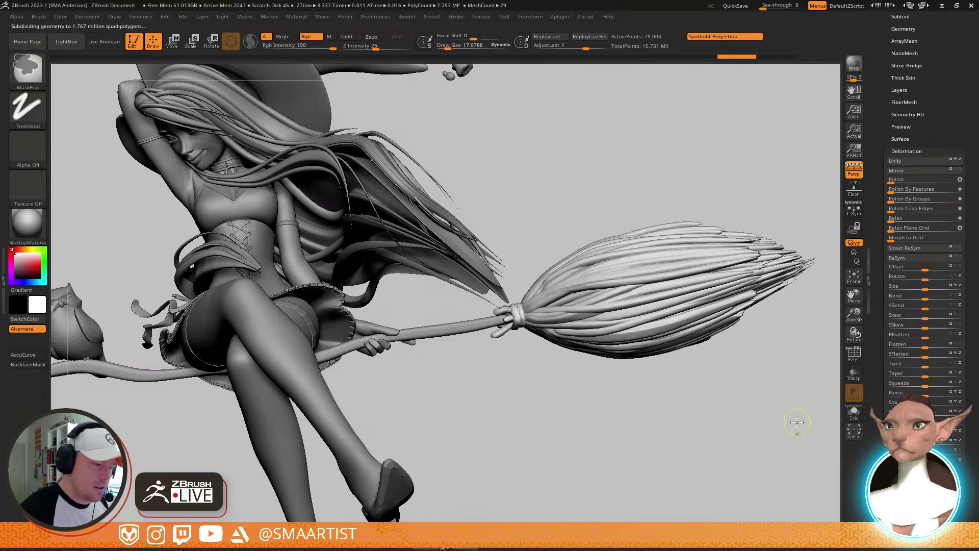
{"action": "key", "text": "ctrl+z"}
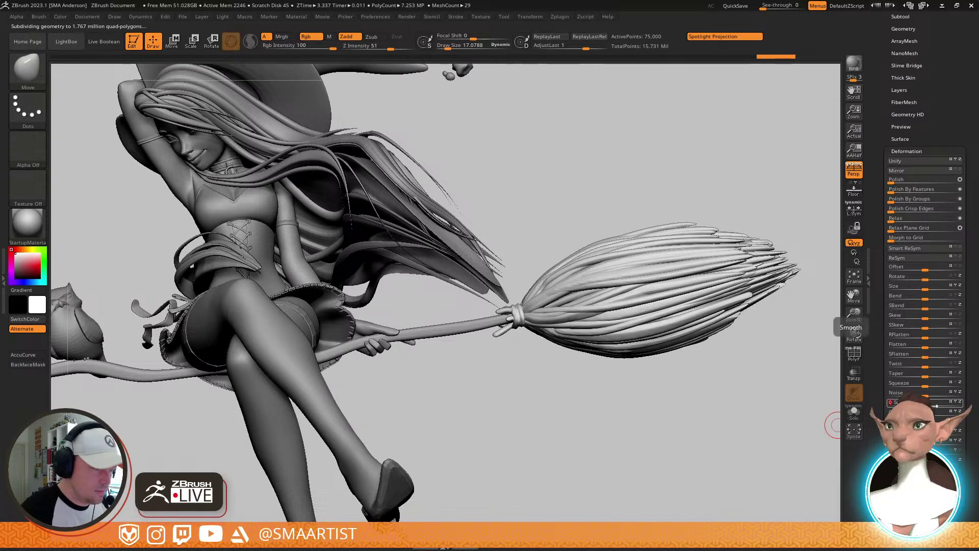
Mask the broom head's bristles so that only the binding at its neck stays editable
{"action": "mouse_move", "coordinate": [648, 429]}
{"action": "right_mouse_down", "text": "ctrl"}
{"action": "mouse_move", "coordinate": [564, 399]}
{"action": "mouse_move", "coordinate": [551, 426]}
{"action": "right_mouse_up", "text": "ctrl"}
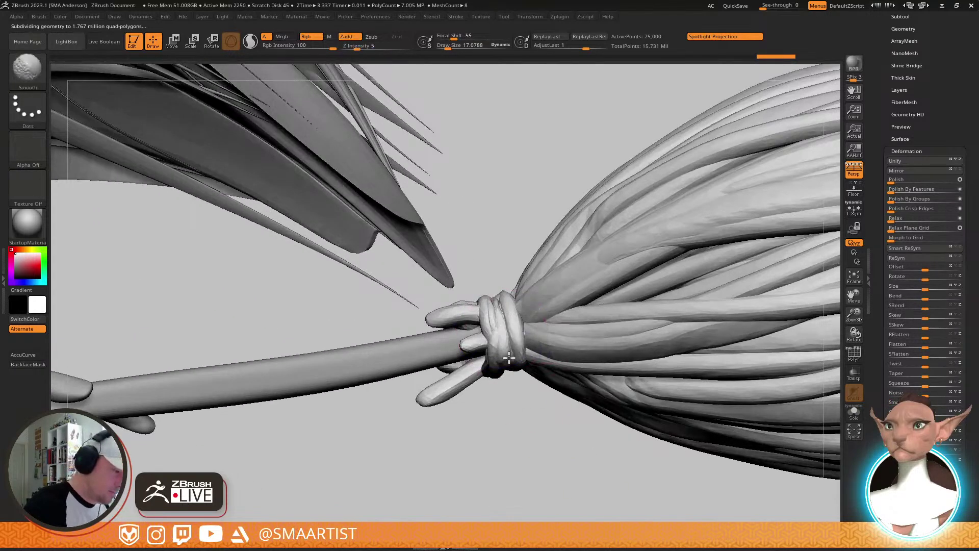
{"action": "right_click_drag", "start_coordinate": [543, 370], "coordinate": [536, 325]}
{"action": "key", "text": "w"}
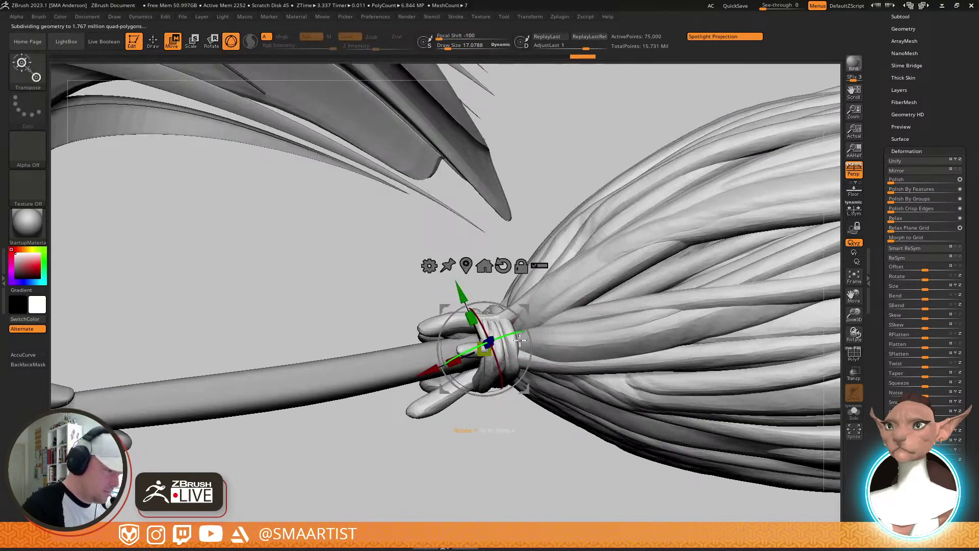
{"action": "left_click", "coordinate": [516, 346], "text": "ctrl"}
Fit the binding's loops around the broom's neck with the Move brush and clear the mask
{"action": "key", "text": "q"}
{"action": "key", "text": "b"}
{"action": "key", "text": "m"}
{"action": "key", "text": "v"}
{"action": "mouse_move", "coordinate": [483, 317]}
{"action": "right_mouse_down"}
{"action": "mouse_move", "coordinate": [500, 309]}
{"action": "mouse_move", "coordinate": [498, 297]}
{"action": "mouse_move", "coordinate": [542, 296]}
{"action": "mouse_move", "coordinate": [512, 282]}
{"action": "mouse_move", "coordinate": [499, 295]}
{"action": "mouse_move", "coordinate": [522, 339]}
{"action": "mouse_move", "coordinate": [527, 301]}
{"action": "right_mouse_up"}
{"action": "mouse_move", "coordinate": [587, 270]}
{"action": "left_mouse_down"}
{"action": "mouse_move", "coordinate": [518, 299]}
{"action": "mouse_move", "coordinate": [546, 336]}
{"action": "mouse_move", "coordinate": [523, 326]}
{"action": "mouse_move", "coordinate": [523, 377]}
{"action": "mouse_move", "coordinate": [543, 399]}
{"action": "left_mouse_up"}
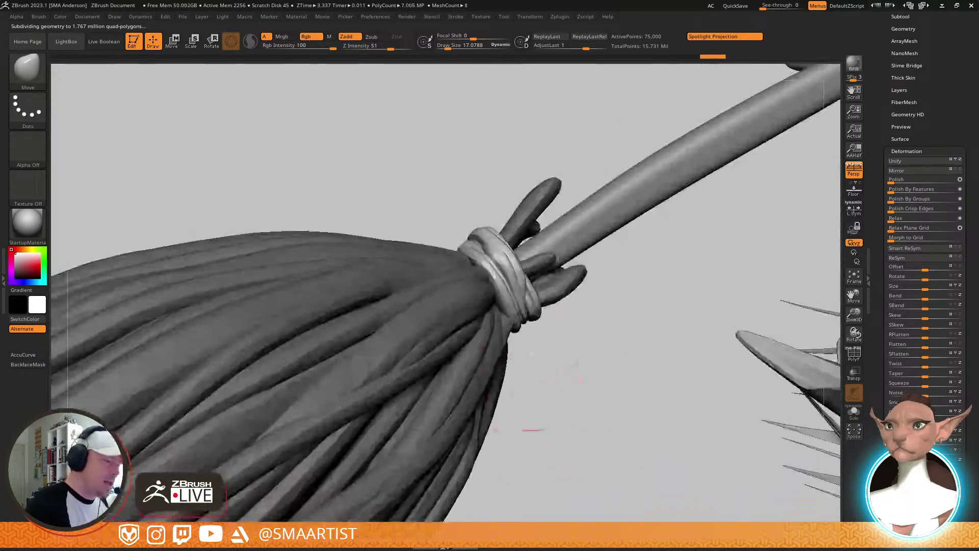
{"action": "left_click_drag", "start_coordinate": [528, 323], "coordinate": [531, 325]}
{"action": "mouse_move", "coordinate": [540, 340]}
{"action": "right_mouse_down"}
{"action": "mouse_move", "coordinate": [519, 386]}
{"action": "mouse_move", "coordinate": [572, 397]}
{"action": "mouse_move", "coordinate": [527, 270]}
{"action": "right_mouse_up"}
{"action": "left_click_drag", "start_coordinate": [527, 271], "coordinate": [680, 225]}
{"action": "left_click_drag", "start_coordinate": [699, 392], "coordinate": [700, 393], "text": "ctrl"}
Reshape individual bristles of the broom head using the Move Topological brush at a draw size of about 135
{"action": "right_click_drag", "start_coordinate": [699, 388], "coordinate": [720, 421]}
{"action": "mouse_move", "coordinate": [721, 420]}
{"action": "left_mouse_down"}
{"action": "mouse_move", "coordinate": [650, 289]}
{"action": "mouse_move", "coordinate": [649, 349]}
{"action": "left_mouse_up"}
{"action": "key", "text": "b"}
{"action": "key", "text": "m"}
{"action": "key", "text": "t"}
{"action": "key", "text": "s"}
{"action": "right_click_drag", "start_coordinate": [647, 311], "coordinate": [638, 344]}
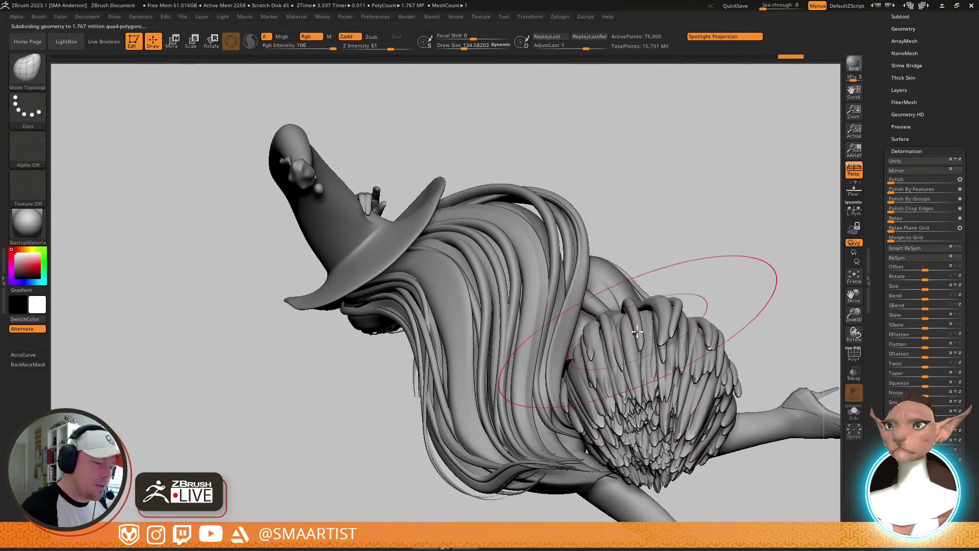
{"action": "left_click_drag", "start_coordinate": [651, 322], "coordinate": [646, 299]}
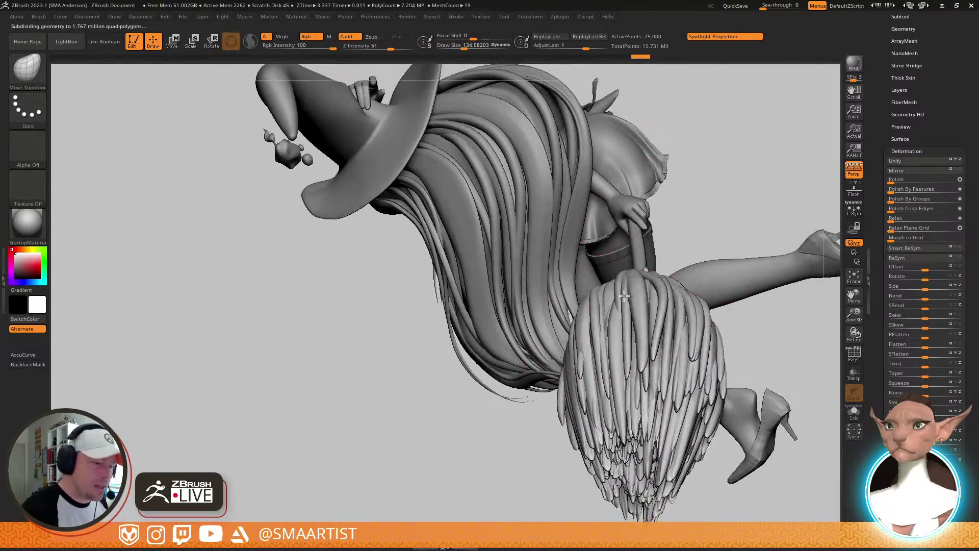
{"action": "mouse_move", "coordinate": [754, 369]}
{"action": "left_mouse_down"}
{"action": "mouse_move", "coordinate": [671, 255]}
{"action": "mouse_move", "coordinate": [663, 286]}
{"action": "mouse_move", "coordinate": [673, 278]}
{"action": "mouse_move", "coordinate": [643, 309]}
{"action": "mouse_move", "coordinate": [664, 309]}
{"action": "mouse_move", "coordinate": [689, 270]}
{"action": "left_mouse_up"}
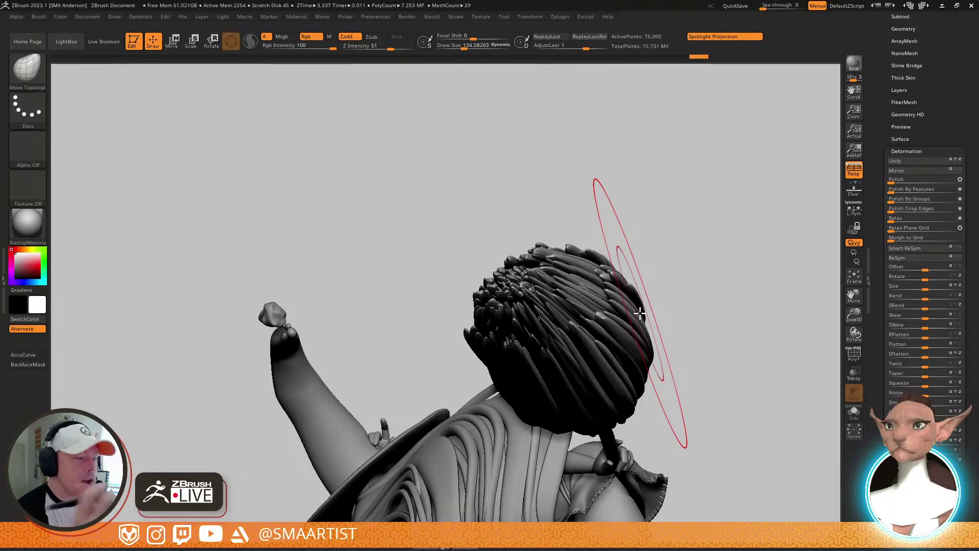
Stagger and spread the bristle tips at the broom's far end with the Move Topological brush
{"action": "mouse_move", "coordinate": [594, 302]}
{"action": "right_mouse_down"}
{"action": "mouse_move", "coordinate": [592, 230]}
{"action": "mouse_move", "coordinate": [566, 279]}
{"action": "mouse_move", "coordinate": [557, 262]}
{"action": "mouse_move", "coordinate": [544, 280]}
{"action": "right_mouse_up"}
{"action": "mouse_move", "coordinate": [539, 278]}
{"action": "left_mouse_down"}
{"action": "mouse_move", "coordinate": [488, 201]}
{"action": "mouse_move", "coordinate": [563, 268]}
{"action": "mouse_move", "coordinate": [563, 253]}
{"action": "mouse_move", "coordinate": [569, 307]}
{"action": "mouse_move", "coordinate": [649, 307]}
{"action": "mouse_move", "coordinate": [626, 326]}
{"action": "left_mouse_up"}
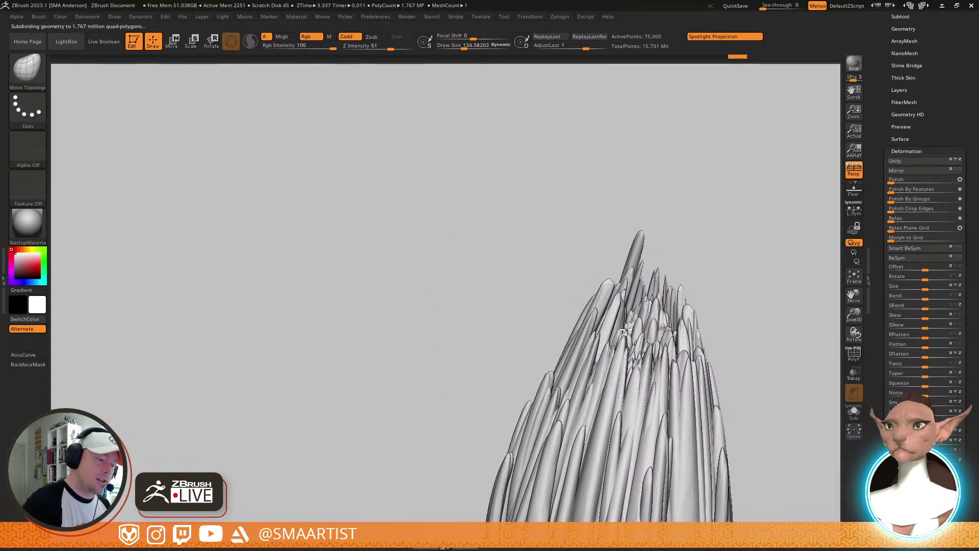
{"action": "mouse_move", "coordinate": [635, 240]}
{"action": "right_mouse_down"}
{"action": "mouse_move", "coordinate": [621, 336]}
{"action": "mouse_move", "coordinate": [649, 317]}
{"action": "mouse_move", "coordinate": [629, 347]}
{"action": "right_mouse_up"}
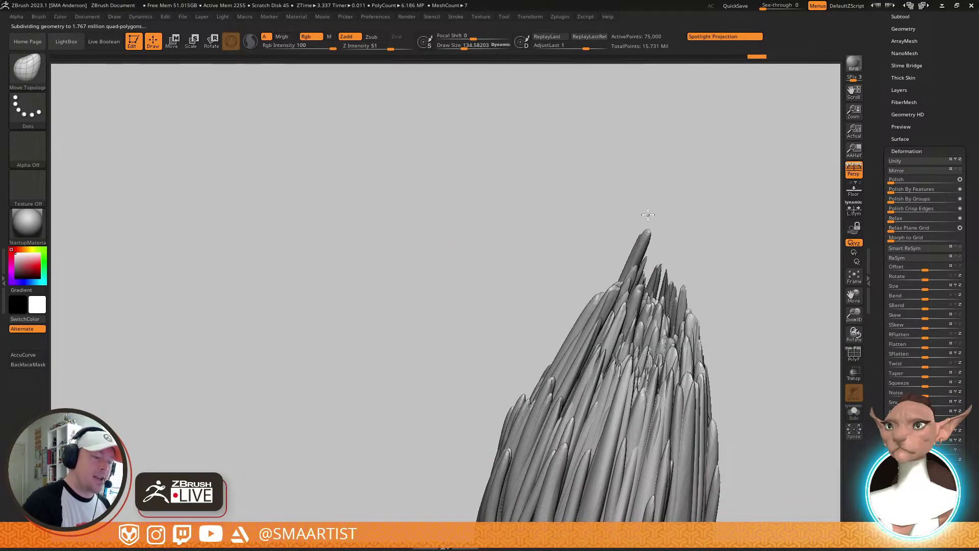
{"action": "mouse_move", "coordinate": [648, 214]}
{"action": "right_mouse_down"}
{"action": "mouse_move", "coordinate": [610, 363]}
{"action": "mouse_move", "coordinate": [616, 351]}
{"action": "right_mouse_up"}
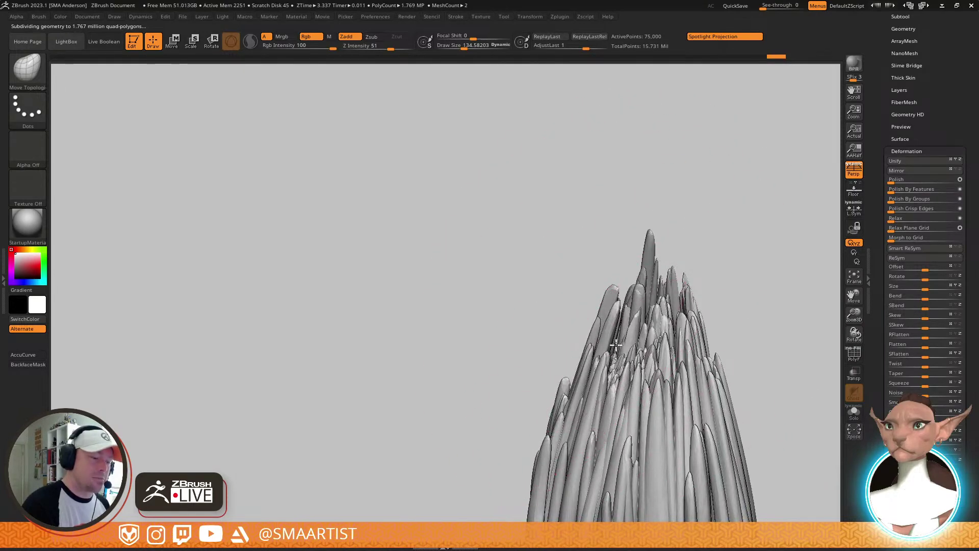
{"action": "left_click_drag", "start_coordinate": [632, 258], "coordinate": [679, 310]}
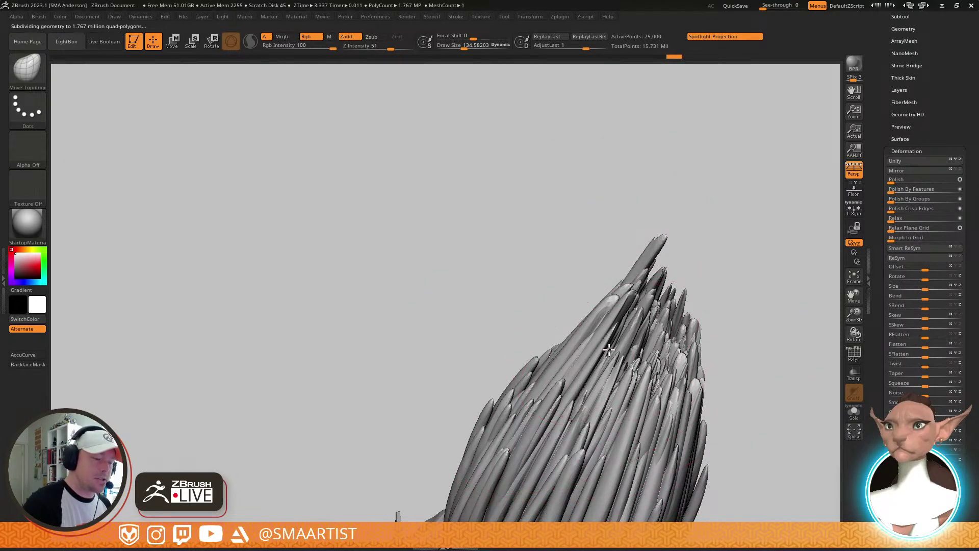
{"action": "mouse_move", "coordinate": [633, 334]}
{"action": "right_mouse_down"}
{"action": "mouse_move", "coordinate": [614, 356]}
{"action": "mouse_move", "coordinate": [673, 345]}
{"action": "mouse_move", "coordinate": [645, 378]}
{"action": "mouse_move", "coordinate": [661, 357]}
{"action": "right_mouse_up"}
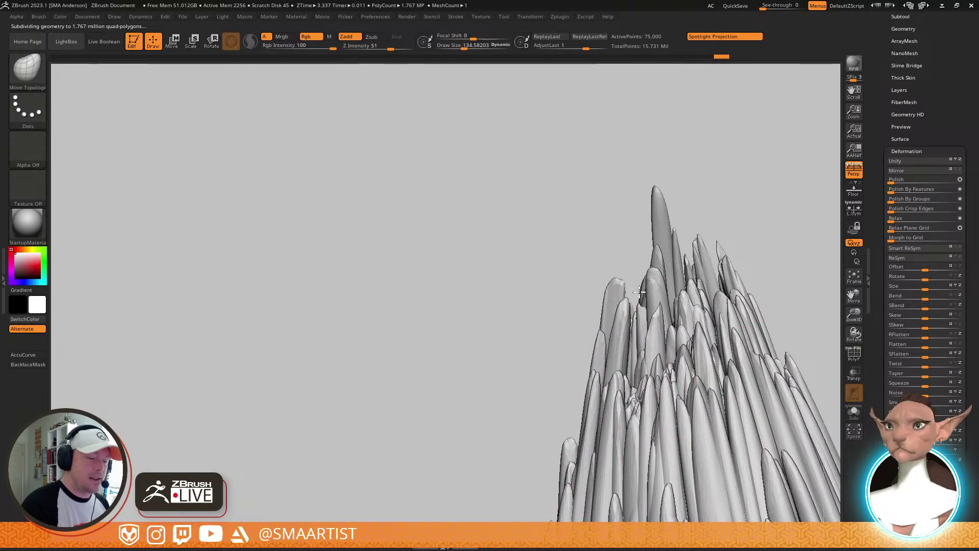
Check the bristle tips with the subdivision smoothing toggled and the polygroup wireframe shown
{"action": "key", "text": "shift+d"}
{"action": "mouse_move", "coordinate": [691, 276]}
{"action": "right_mouse_down"}
{"action": "mouse_move", "coordinate": [671, 393]}
{"action": "mouse_move", "coordinate": [651, 329]}
{"action": "mouse_move", "coordinate": [663, 275]}
{"action": "right_mouse_up"}
{"action": "key", "text": "shift+f"}
{"action": "mouse_move", "coordinate": [759, 407]}
{"action": "right_mouse_down", "text": "alt"}
{"action": "mouse_move", "coordinate": [643, 271]}
{"action": "mouse_move", "coordinate": [636, 319]}
{"action": "mouse_move", "coordinate": [658, 310]}
{"action": "mouse_move", "coordinate": [660, 299]}
{"action": "right_mouse_up", "text": "alt"}
{"action": "mouse_move", "coordinate": [623, 246]}
{"action": "right_mouse_down", "text": "alt"}
{"action": "mouse_move", "coordinate": [613, 313]}
{"action": "mouse_move", "coordinate": [560, 274]}
{"action": "mouse_move", "coordinate": [575, 292]}
{"action": "mouse_move", "coordinate": [595, 250]}
{"action": "mouse_move", "coordinate": [616, 411]}
{"action": "mouse_move", "coordinate": [649, 339]}
{"action": "mouse_move", "coordinate": [668, 367]}
{"action": "mouse_move", "coordinate": [643, 281]}
{"action": "mouse_move", "coordinate": [649, 242]}
{"action": "right_mouse_up", "text": "alt"}
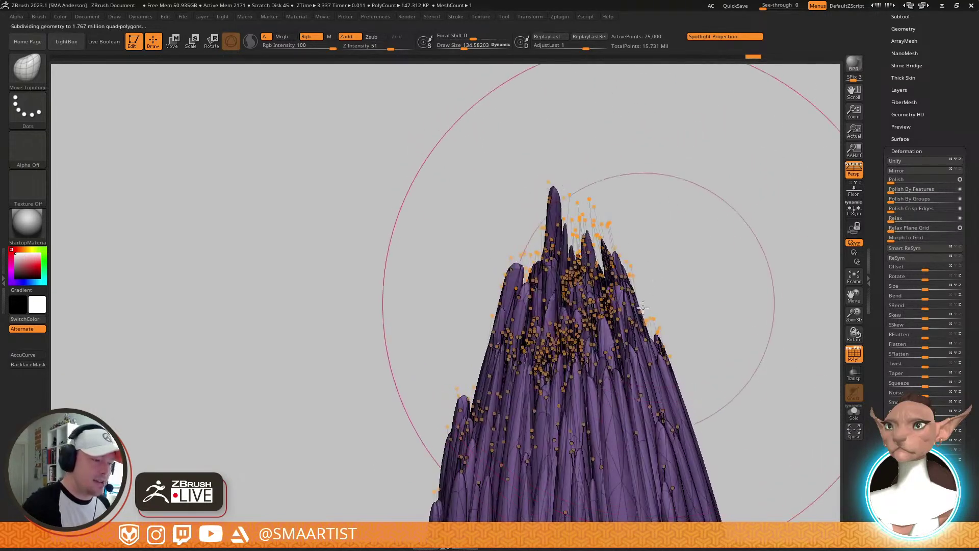
{"action": "mouse_move", "coordinate": [676, 314]}
{"action": "right_mouse_down", "text": "ctrl"}
{"action": "mouse_move", "coordinate": [675, 343]}
{"action": "mouse_move", "coordinate": [648, 254]}
{"action": "mouse_move", "coordinate": [614, 326]}
{"action": "mouse_move", "coordinate": [610, 301]}
{"action": "mouse_move", "coordinate": [656, 290]}
{"action": "mouse_move", "coordinate": [630, 273]}
{"action": "right_mouse_up", "text": "ctrl"}
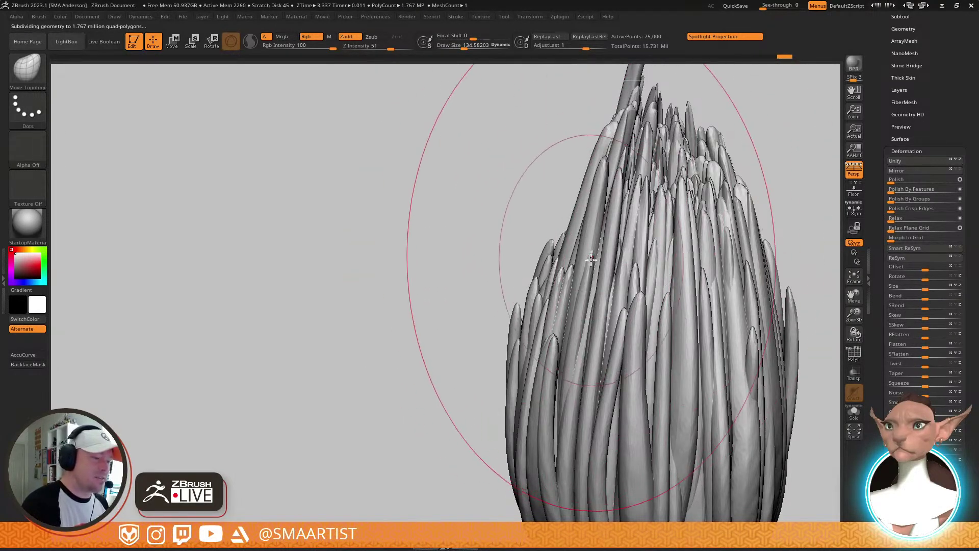
Adjust the bristles along the broom head's side, undoing and redoing recent moves to compare the silhouette
{"action": "mouse_move", "coordinate": [612, 131]}
{"action": "right_mouse_down"}
{"action": "mouse_move", "coordinate": [496, 201]}
{"action": "mouse_move", "coordinate": [582, 202]}
{"action": "mouse_move", "coordinate": [661, 233]}
{"action": "mouse_move", "coordinate": [622, 261]}
{"action": "right_mouse_up"}
{"action": "key", "text": "ctrl+z"}
{"action": "key", "text": "ctrl+z"}
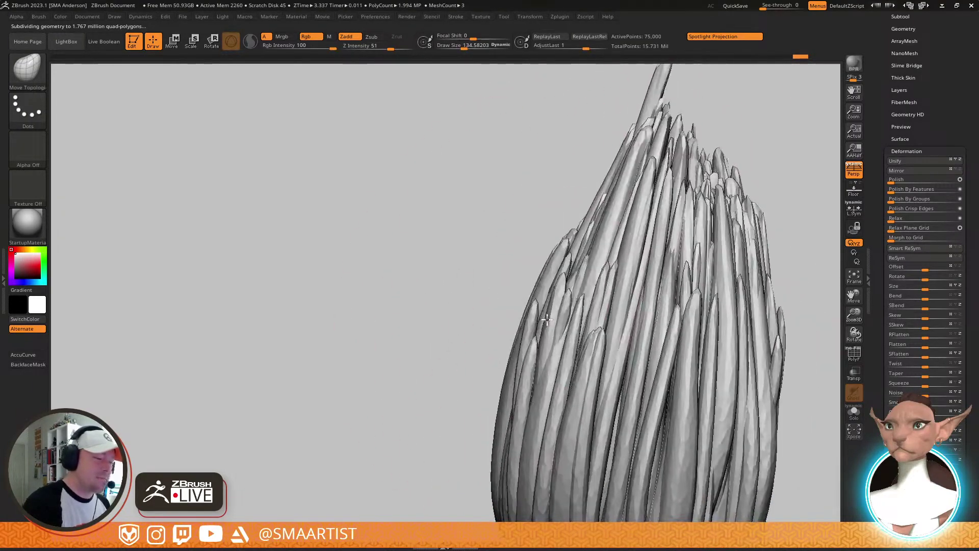
{"action": "key", "text": "ctrl+z"}
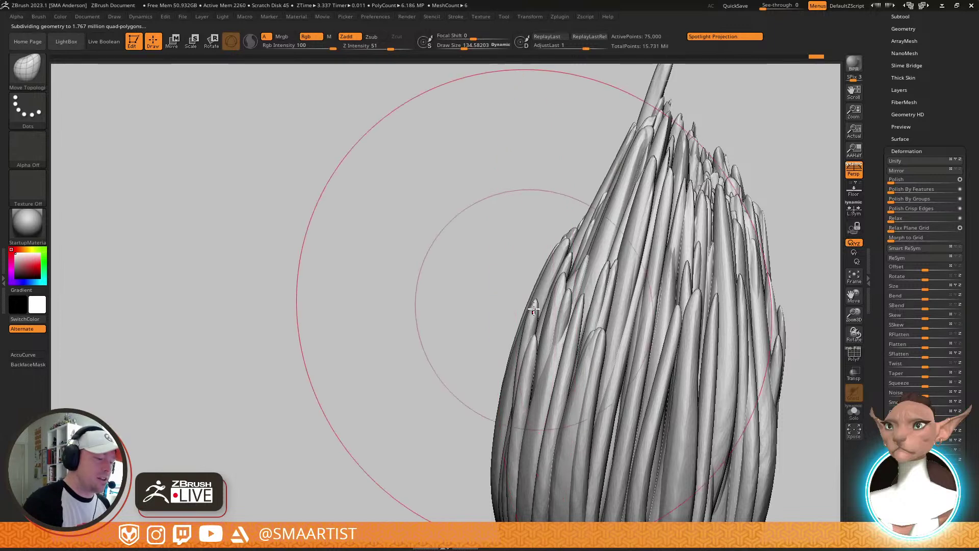
{"action": "mouse_move", "coordinate": [558, 307]}
{"action": "right_mouse_down"}
{"action": "mouse_move", "coordinate": [541, 283]}
{"action": "mouse_move", "coordinate": [553, 316]}
{"action": "right_mouse_up"}
{"action": "key", "text": "ctrl+z"}
{"action": "key", "text": "ctrl+z"}
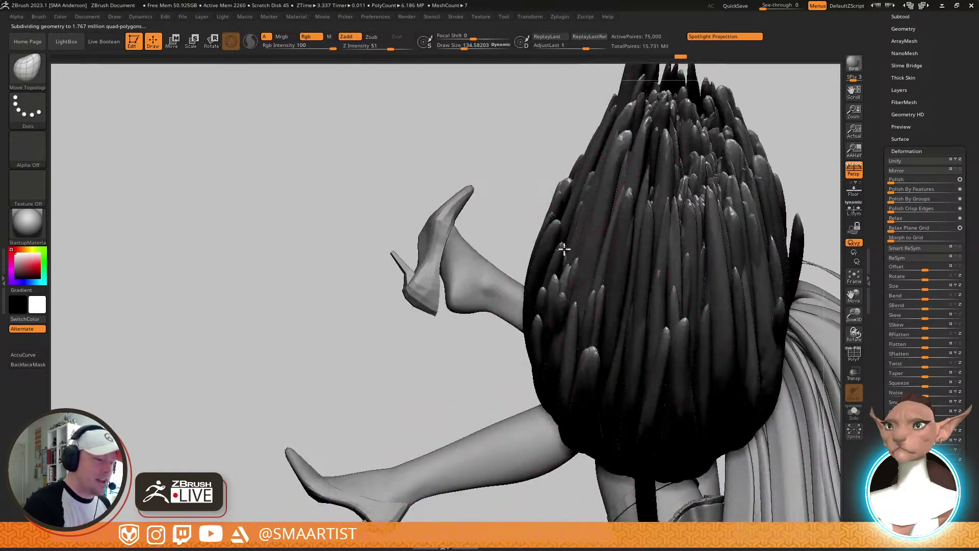
{"action": "key", "text": "ctrl+shift+z"}
{"action": "mouse_move", "coordinate": [572, 227]}
{"action": "right_mouse_down"}
{"action": "mouse_move", "coordinate": [587, 200]}
{"action": "mouse_move", "coordinate": [546, 229]}
{"action": "mouse_move", "coordinate": [602, 196]}
{"action": "mouse_move", "coordinate": [699, 186]}
{"action": "mouse_move", "coordinate": [730, 224]}
{"action": "right_mouse_up"}
{"action": "key", "text": "ctrl+shift+z"}
Select the Inflat brush and examine the broom head's shape from several sides against the whole figure
{"action": "key", "text": "b"}
{"action": "key", "text": "i"}
{"action": "key", "text": "n"}
{"action": "left_click_drag", "start_coordinate": [703, 239], "coordinate": [656, 284]}
{"action": "mouse_move", "coordinate": [714, 225]}
{"action": "right_mouse_down"}
{"action": "mouse_move", "coordinate": [737, 245]}
{"action": "mouse_move", "coordinate": [702, 256]}
{"action": "mouse_move", "coordinate": [683, 297]}
{"action": "mouse_move", "coordinate": [711, 328]}
{"action": "mouse_move", "coordinate": [698, 232]}
{"action": "mouse_move", "coordinate": [721, 222]}
{"action": "mouse_move", "coordinate": [684, 292]}
{"action": "mouse_move", "coordinate": [628, 324]}
{"action": "mouse_move", "coordinate": [662, 333]}
{"action": "mouse_move", "coordinate": [645, 359]}
{"action": "mouse_move", "coordinate": [658, 314]}
{"action": "right_mouse_up"}
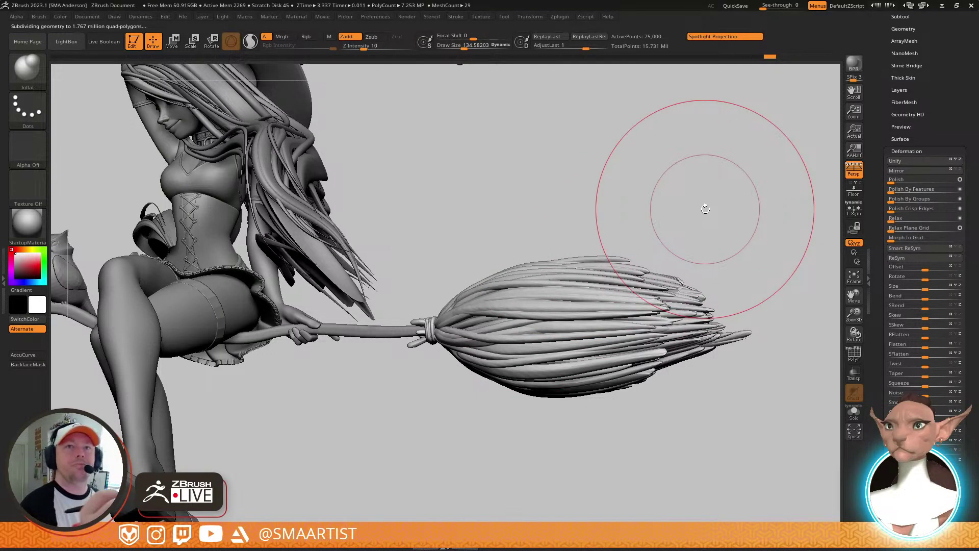
{"action": "right_click_drag", "start_coordinate": [623, 301], "coordinate": [651, 305]}
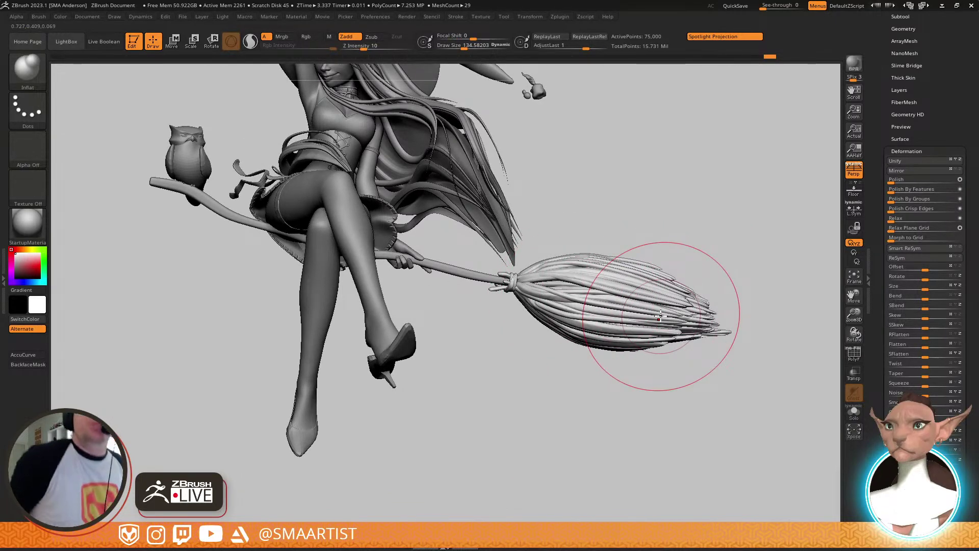
{"action": "right_click_drag", "start_coordinate": [634, 323], "coordinate": [587, 340]}
{"action": "mouse_move", "coordinate": [671, 334]}
{"action": "right_mouse_down"}
{"action": "mouse_move", "coordinate": [665, 280]}
{"action": "mouse_move", "coordinate": [697, 300]}
{"action": "mouse_move", "coordinate": [633, 329]}
{"action": "mouse_move", "coordinate": [596, 375]}
{"action": "right_mouse_up"}
{"action": "mouse_move", "coordinate": [596, 341]}
{"action": "right_mouse_down"}
{"action": "mouse_move", "coordinate": [577, 332]}
{"action": "mouse_move", "coordinate": [589, 319]}
{"action": "mouse_move", "coordinate": [582, 337]}
{"action": "mouse_move", "coordinate": [563, 343]}
{"action": "right_mouse_up"}
Return to the Move Topological brush and refine the outer contour of the broom's bristles
{"action": "key", "text": "b"}
{"action": "key", "text": "m"}
{"action": "key", "text": "t"}
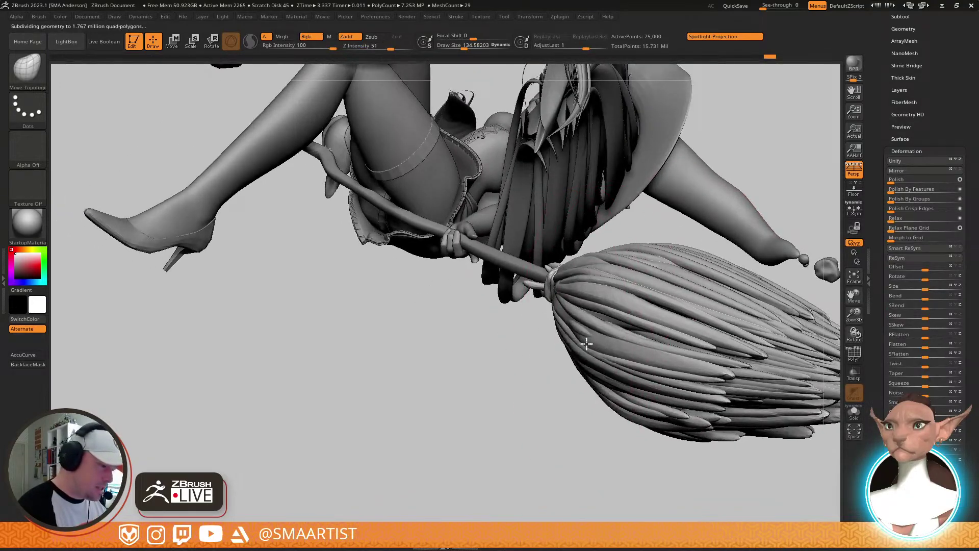
{"action": "right_click_drag", "start_coordinate": [613, 307], "coordinate": [514, 340]}
{"action": "left_click_drag", "start_coordinate": [513, 341], "coordinate": [552, 328]}
{"action": "mouse_move", "coordinate": [552, 328]}
{"action": "right_mouse_down"}
{"action": "mouse_move", "coordinate": [553, 400]}
{"action": "mouse_move", "coordinate": [700, 334]}
{"action": "right_mouse_up"}
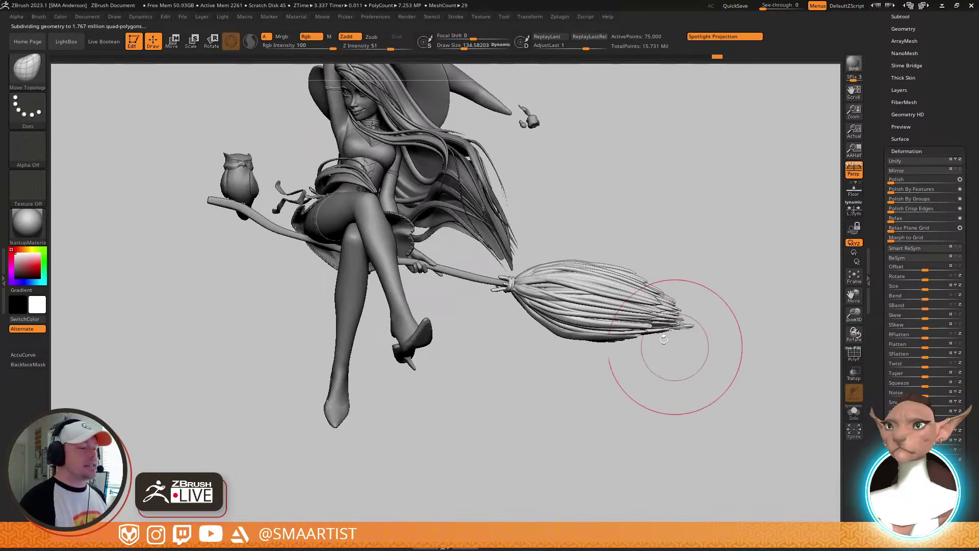
Examine the whole figure, then select the SkirtLace subtool and inspect the thigh bands, skirt hem and the hand on the broom
{"action": "right_click_drag", "start_coordinate": [655, 335], "coordinate": [657, 403], "text": "alt"}
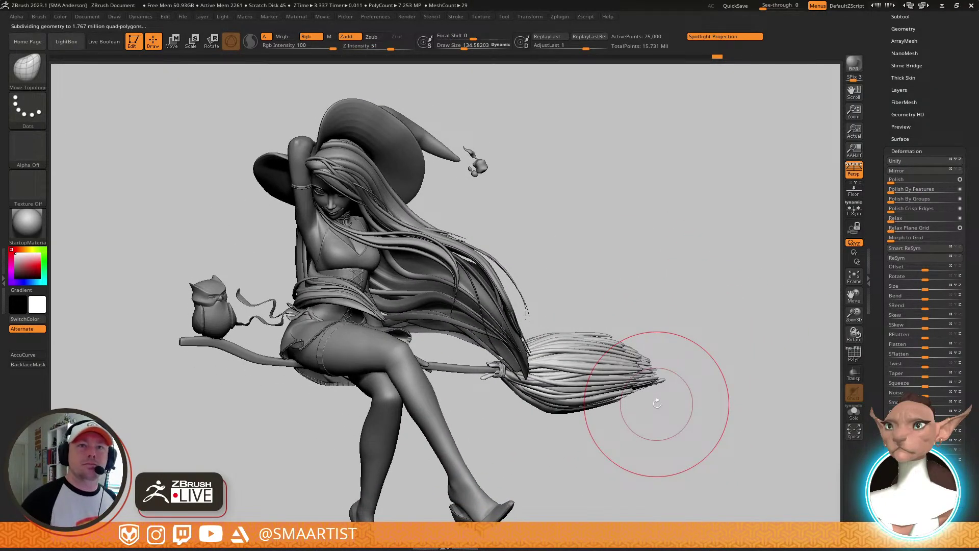
{"action": "mouse_move", "coordinate": [645, 344]}
{"action": "right_mouse_down"}
{"action": "mouse_move", "coordinate": [648, 309]}
{"action": "mouse_move", "coordinate": [662, 299]}
{"action": "right_mouse_up"}
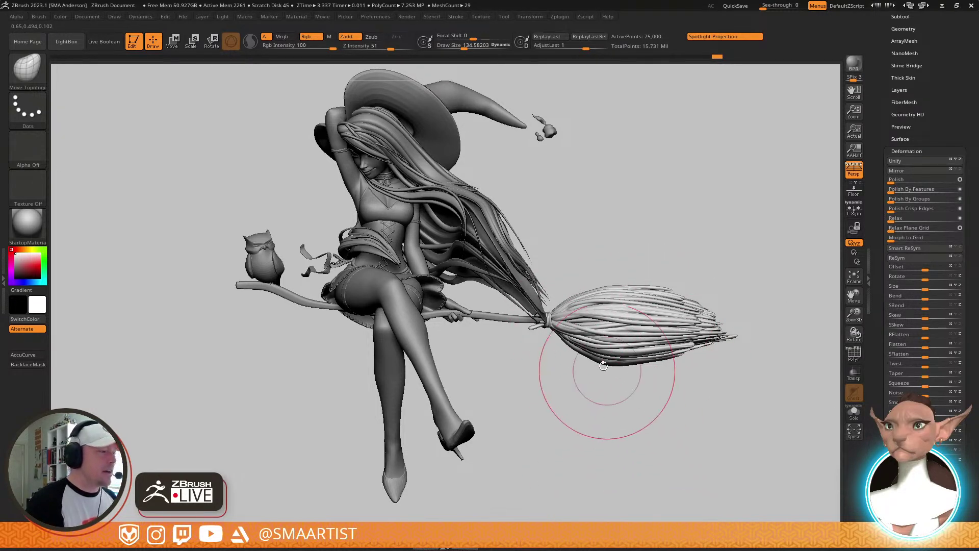
{"action": "mouse_move", "coordinate": [595, 337]}
{"action": "right_mouse_down"}
{"action": "mouse_move", "coordinate": [614, 318]}
{"action": "mouse_move", "coordinate": [571, 336]}
{"action": "mouse_move", "coordinate": [484, 338]}
{"action": "mouse_move", "coordinate": [459, 350]}
{"action": "mouse_move", "coordinate": [458, 336]}
{"action": "mouse_move", "coordinate": [520, 310]}
{"action": "mouse_move", "coordinate": [540, 398]}
{"action": "right_mouse_up"}
{"action": "mouse_move", "coordinate": [750, 280]}
{"action": "right_mouse_down"}
{"action": "mouse_move", "coordinate": [621, 345]}
{"action": "mouse_move", "coordinate": [496, 271]}
{"action": "mouse_move", "coordinate": [485, 290]}
{"action": "right_mouse_up"}
{"action": "left_click", "coordinate": [437, 259], "text": "alt"}
{"action": "right_click_drag", "start_coordinate": [438, 258], "coordinate": [637, 230]}
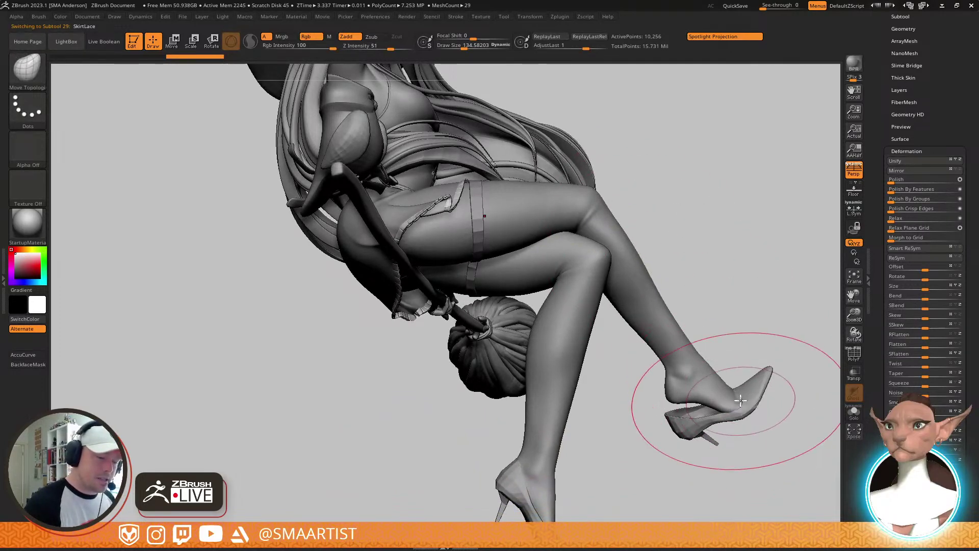
{"action": "right_click_drag", "start_coordinate": [726, 424], "coordinate": [728, 337], "text": "alt"}
{"action": "right_click_drag", "start_coordinate": [588, 177], "coordinate": [593, 252], "text": "alt"}
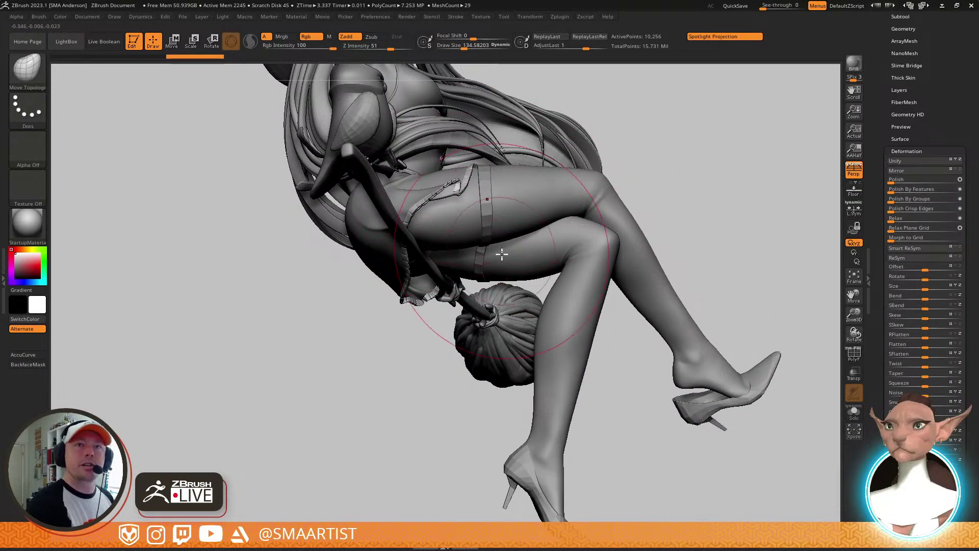
{"action": "mouse_move", "coordinate": [518, 218]}
{"action": "right_mouse_down", "text": "alt"}
{"action": "mouse_move", "coordinate": [561, 271]}
{"action": "mouse_move", "coordinate": [520, 272]}
{"action": "mouse_move", "coordinate": [560, 286]}
{"action": "mouse_move", "coordinate": [572, 258]}
{"action": "mouse_move", "coordinate": [566, 265]}
{"action": "mouse_move", "coordinate": [598, 294]}
{"action": "mouse_move", "coordinate": [588, 310]}
{"action": "right_mouse_up", "text": "alt"}
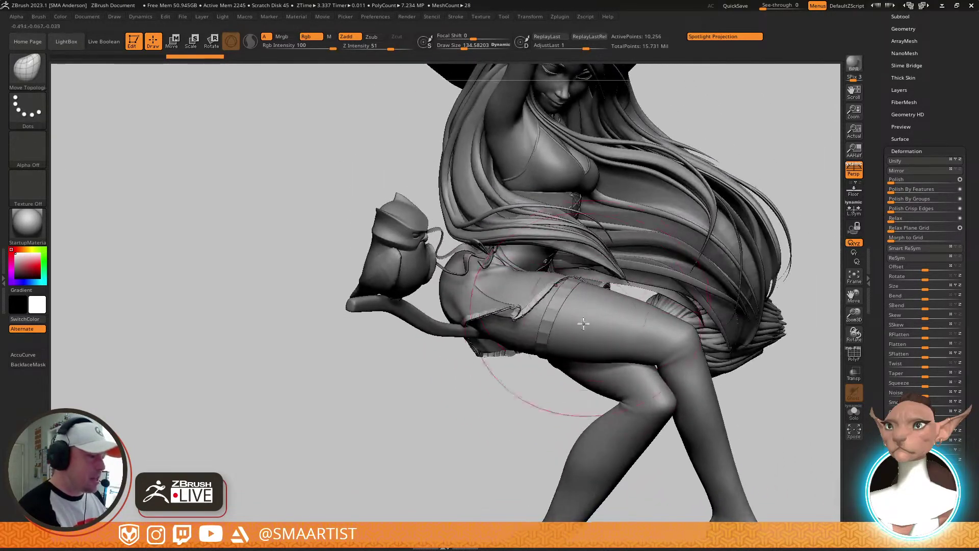
{"action": "mouse_move", "coordinate": [501, 299]}
{"action": "right_mouse_down"}
{"action": "mouse_move", "coordinate": [595, 263]}
{"action": "mouse_move", "coordinate": [545, 240]}
{"action": "mouse_move", "coordinate": [471, 323]}
{"action": "mouse_move", "coordinate": [567, 258]}
{"action": "mouse_move", "coordinate": [553, 256]}
{"action": "mouse_move", "coordinate": [602, 247]}
{"action": "mouse_move", "coordinate": [608, 280]}
{"action": "mouse_move", "coordinate": [560, 312]}
{"action": "mouse_move", "coordinate": [537, 267]}
{"action": "mouse_move", "coordinate": [564, 229]}
{"action": "mouse_move", "coordinate": [500, 330]}
{"action": "mouse_move", "coordinate": [618, 269]}
{"action": "mouse_move", "coordinate": [601, 240]}
{"action": "mouse_move", "coordinate": [683, 287]}
{"action": "mouse_move", "coordinate": [734, 283]}
{"action": "mouse_move", "coordinate": [745, 322]}
{"action": "mouse_move", "coordinate": [689, 370]}
{"action": "mouse_move", "coordinate": [723, 380]}
{"action": "mouse_move", "coordinate": [678, 426]}
{"action": "mouse_move", "coordinate": [594, 361]}
{"action": "mouse_move", "coordinate": [616, 363]}
{"action": "mouse_move", "coordinate": [599, 363]}
{"action": "mouse_move", "coordinate": [608, 359]}
{"action": "right_mouse_up"}
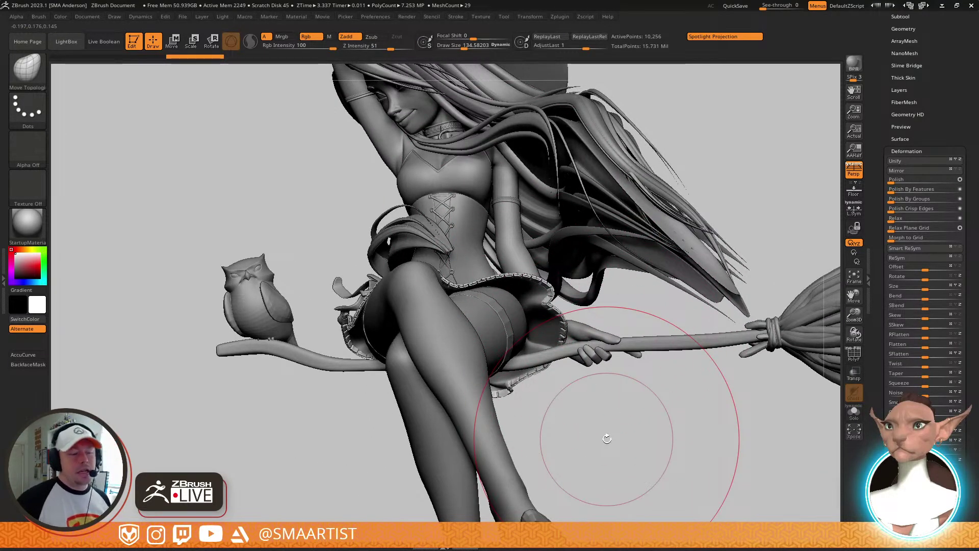
{"action": "mouse_move", "coordinate": [607, 439]}
{"action": "right_mouse_down"}
{"action": "mouse_move", "coordinate": [600, 319]}
{"action": "mouse_move", "coordinate": [608, 295]}
{"action": "mouse_move", "coordinate": [587, 292]}
{"action": "right_mouse_up"}
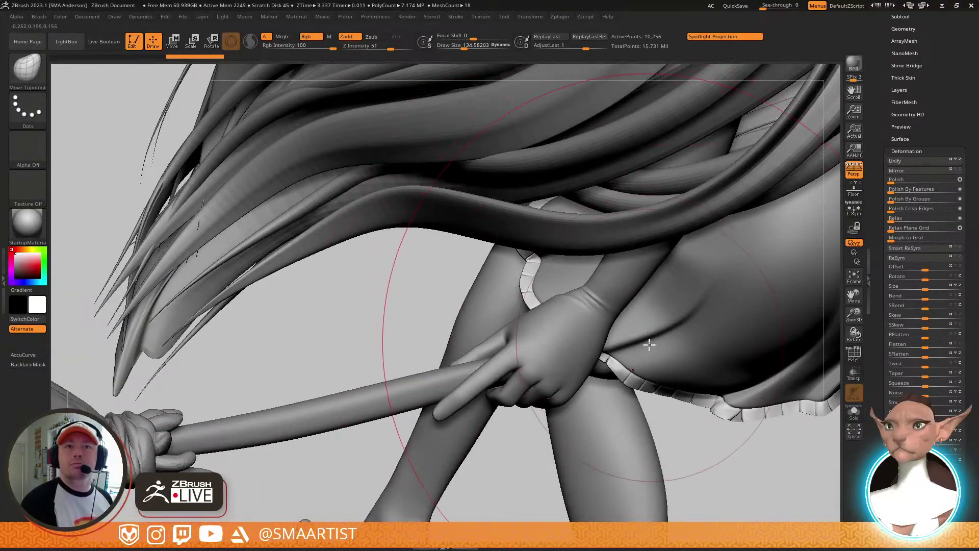
Examine the whole witch figure from several angles, including the hat, flowing hair, owl, skirt lace and broom
{"action": "mouse_move", "coordinate": [580, 296]}
{"action": "right_mouse_down"}
{"action": "mouse_move", "coordinate": [654, 323]}
{"action": "mouse_move", "coordinate": [625, 323]}
{"action": "mouse_move", "coordinate": [640, 308]}
{"action": "mouse_move", "coordinate": [660, 310]}
{"action": "mouse_move", "coordinate": [602, 339]}
{"action": "mouse_move", "coordinate": [518, 361]}
{"action": "mouse_move", "coordinate": [585, 347]}
{"action": "mouse_move", "coordinate": [572, 338]}
{"action": "mouse_move", "coordinate": [530, 343]}
{"action": "mouse_move", "coordinate": [540, 339]}
{"action": "right_mouse_up"}
{"action": "right_click_drag", "start_coordinate": [491, 365], "coordinate": [605, 369]}
{"action": "right_click_drag", "start_coordinate": [605, 368], "coordinate": [591, 335], "text": "ctrl"}
{"action": "right_click_drag", "start_coordinate": [591, 334], "coordinate": [645, 418], "text": "alt"}
{"action": "right_click_drag", "start_coordinate": [556, 390], "coordinate": [600, 385]}
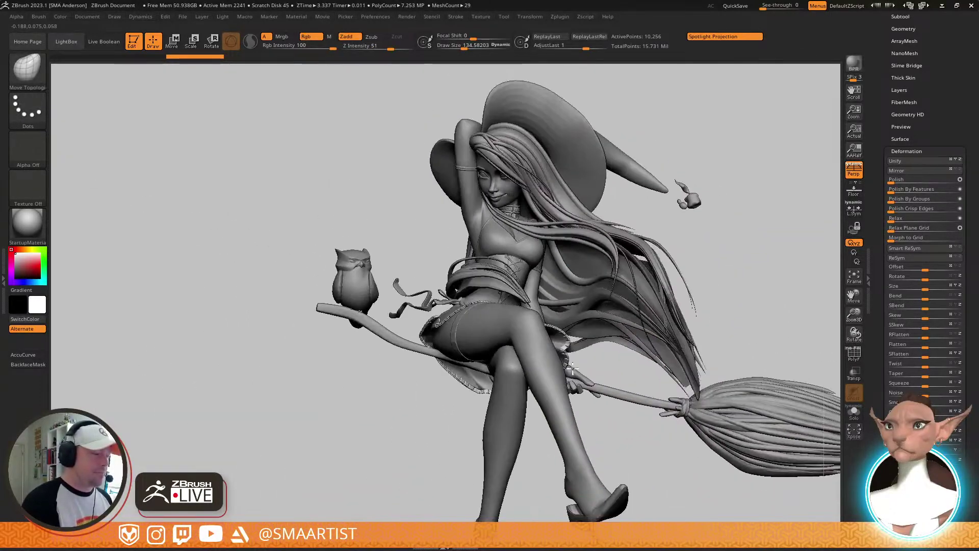
{"action": "right_click_drag", "start_coordinate": [526, 315], "coordinate": [590, 309], "text": "alt"}
{"action": "right_click_drag", "start_coordinate": [472, 291], "coordinate": [609, 342]}
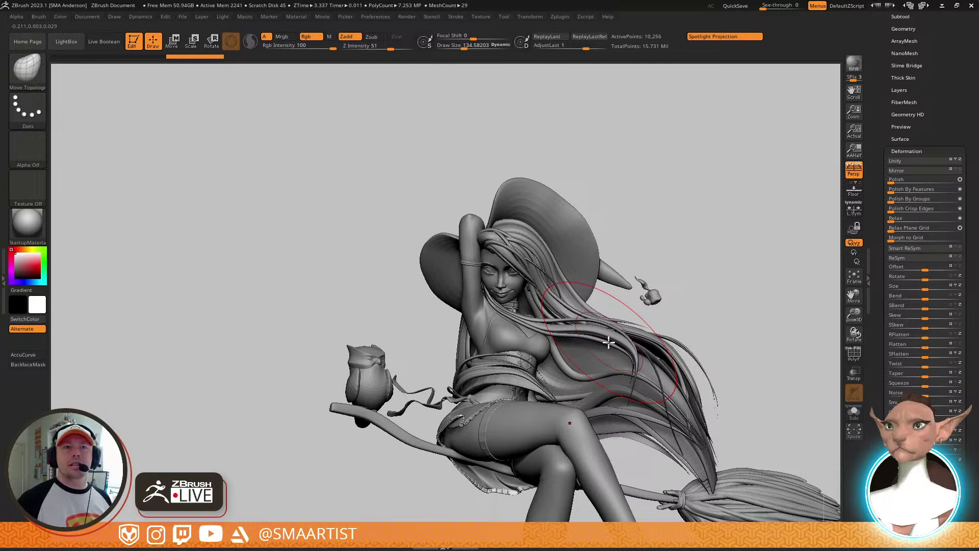
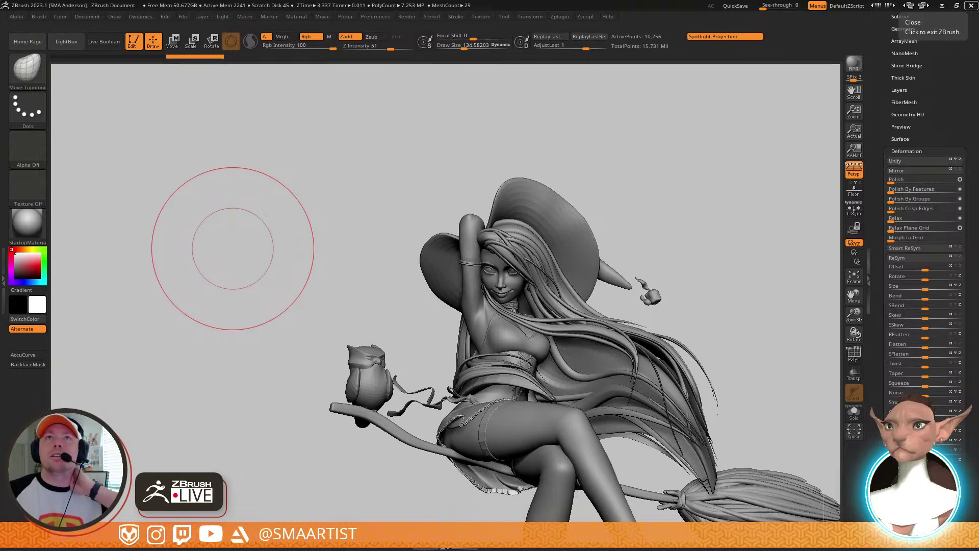
Switch to the web browser, maximize its window, select the bio.site/smaartist address and look over the page's list of links
{"action": "left_click", "coordinate": [972, 5]}
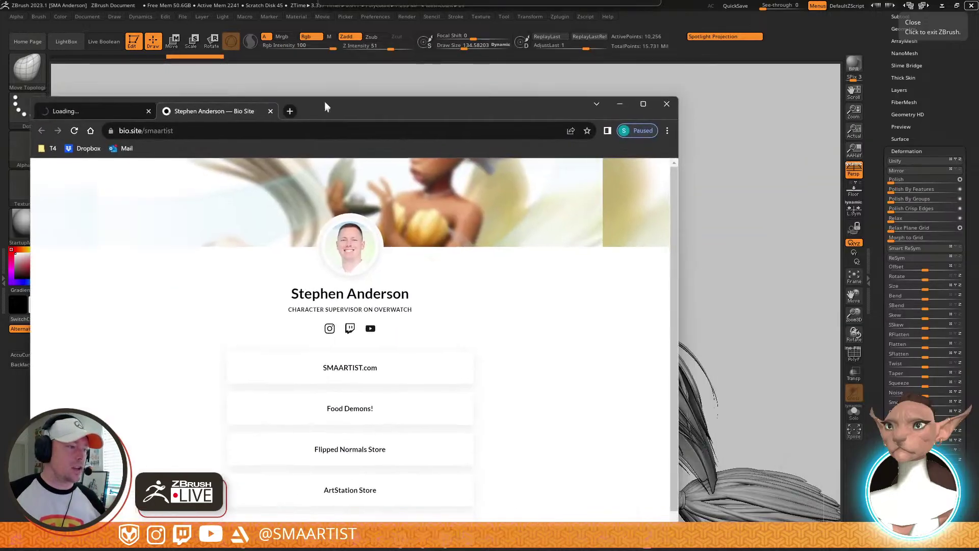
{"action": "left_click_drag", "start_coordinate": [326, 105], "coordinate": [446, 1]}
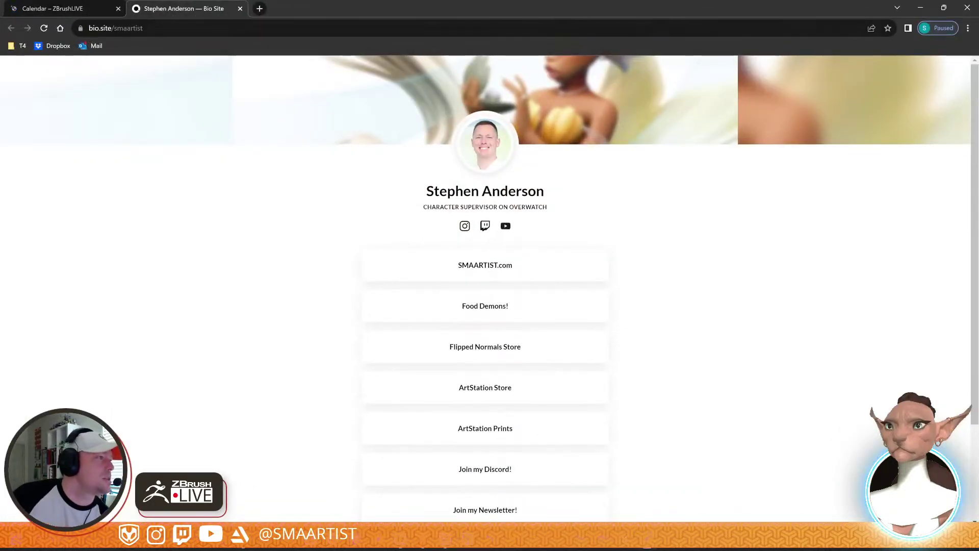
{"action": "left_click", "coordinate": [110, 28]}
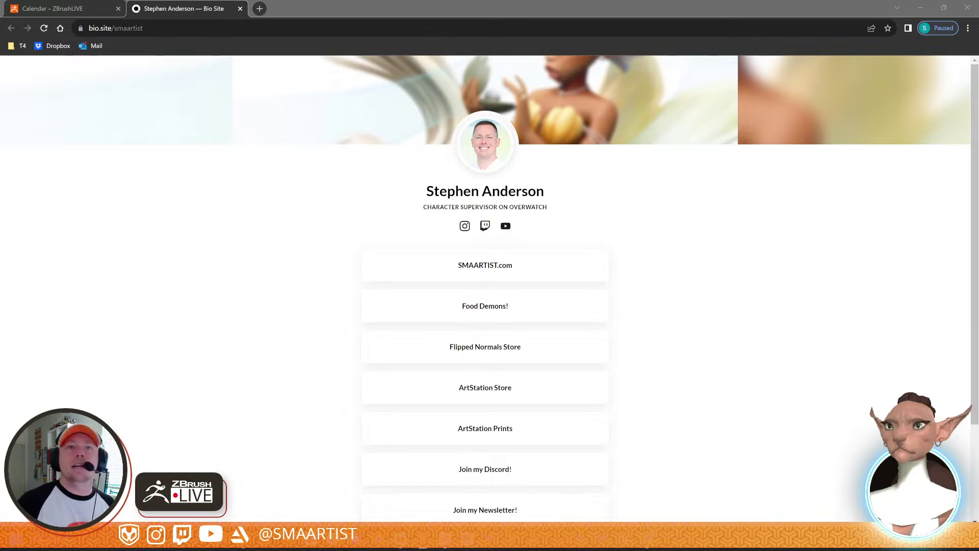
{"action": "left_click", "coordinate": [182, 18]}
{"action": "left_click", "coordinate": [188, 31]}
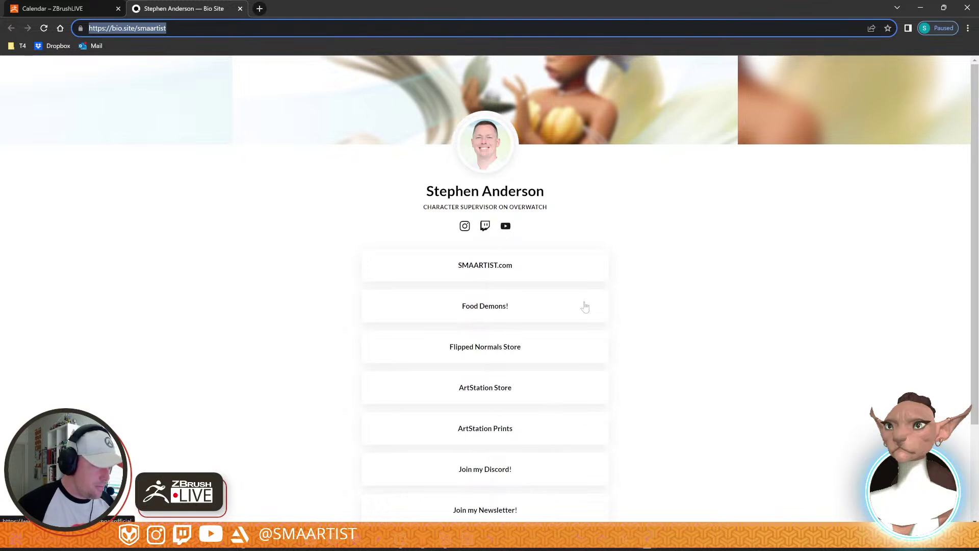
{"action": "scroll", "coordinate": [615, 210], "scroll_direction": "down", "scroll_amount": 2}
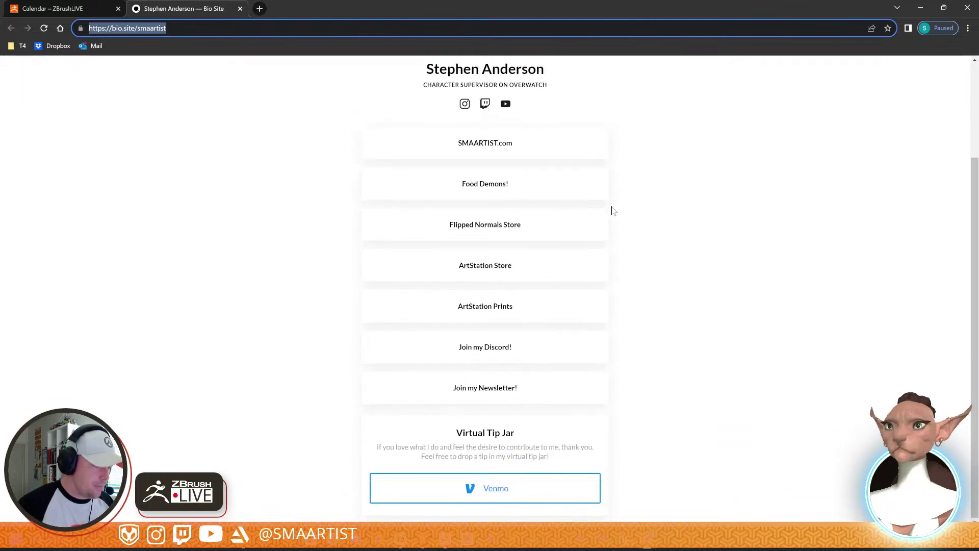
{"action": "scroll", "coordinate": [612, 210], "scroll_direction": "up", "scroll_amount": 2}
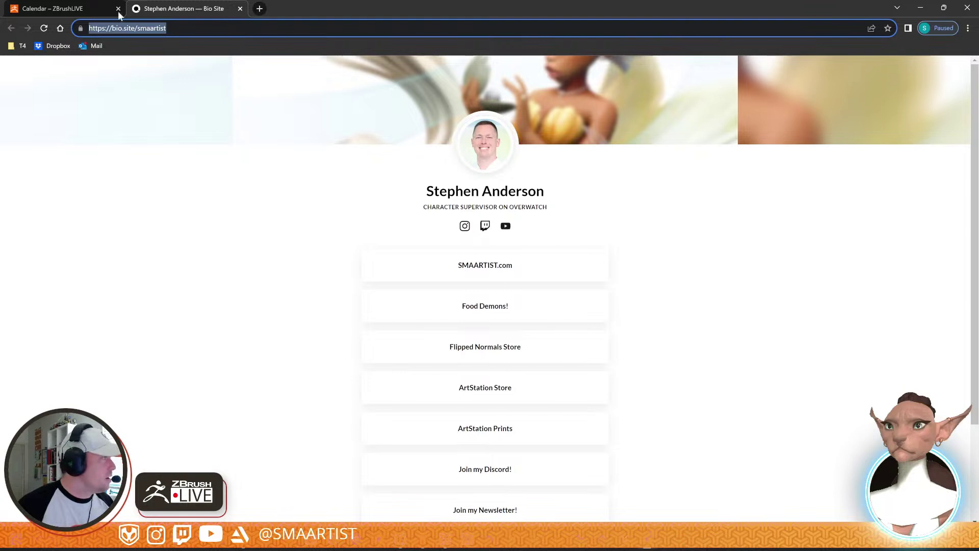
{"action": "left_click", "coordinate": [66, 10]}
{"action": "left_click", "coordinate": [173, 8]}
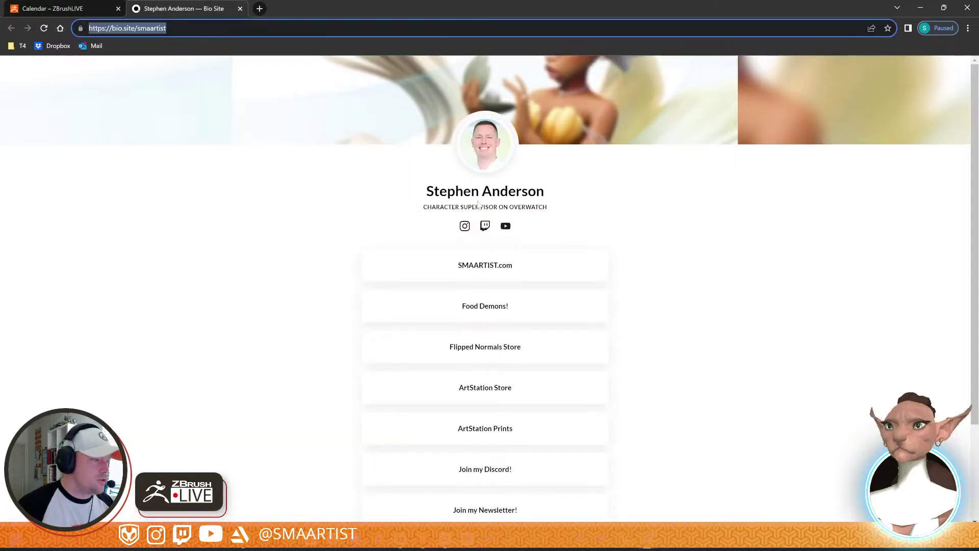
Open SMAARTIST.com from the bio page, load its Character Portfolio in a background tab and look through the home page
{"action": "left_click", "coordinate": [504, 271]}
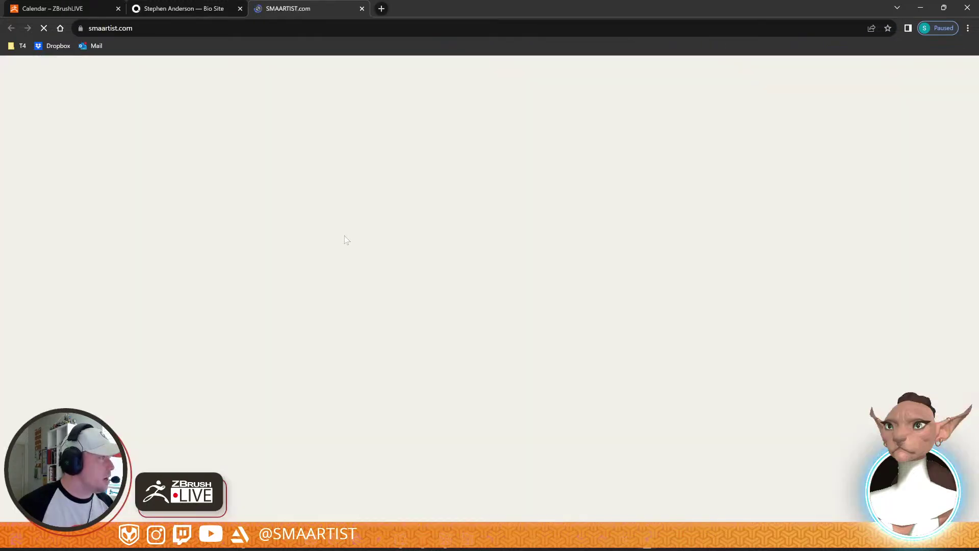
{"action": "scroll", "coordinate": [352, 305], "scroll_direction": "down", "scroll_amount": 5}
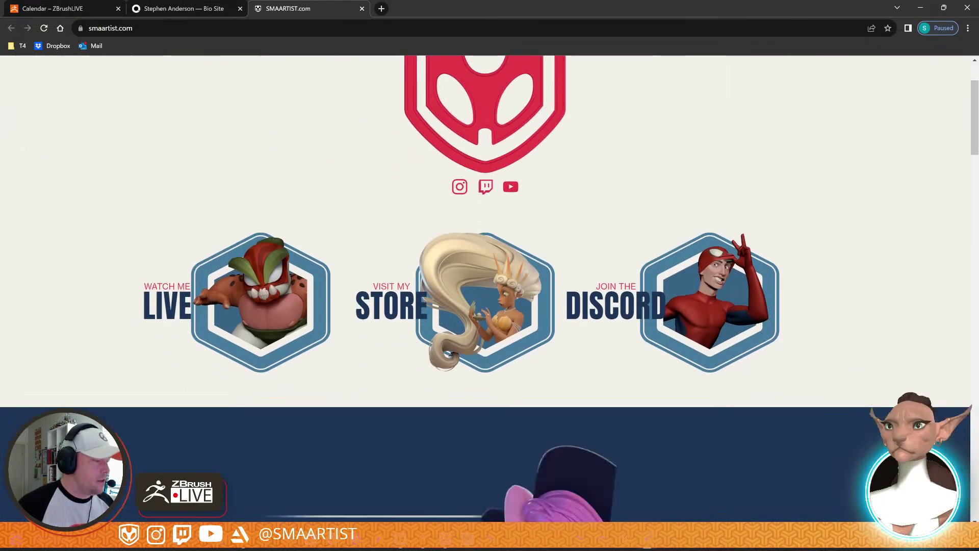
{"action": "scroll", "coordinate": [351, 305], "scroll_direction": "down", "scroll_amount": 10}
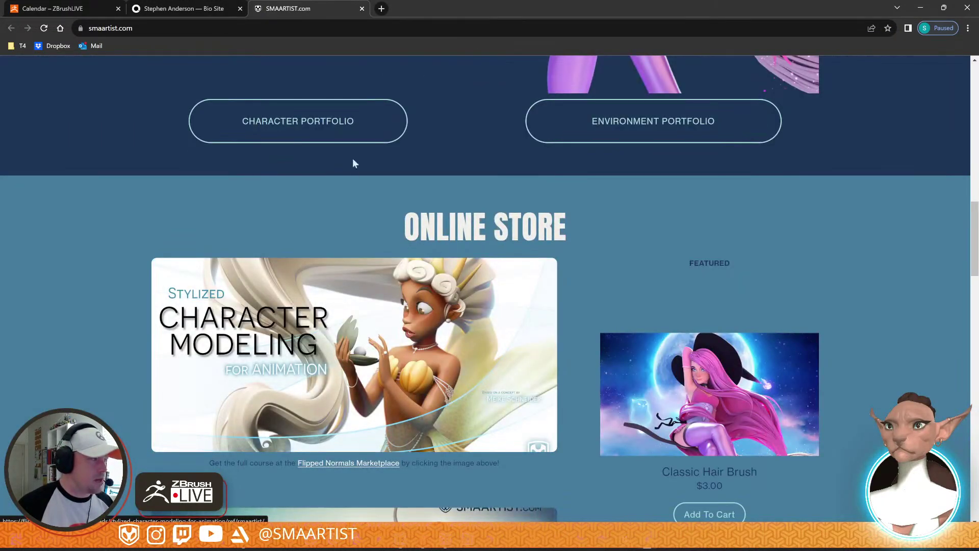
{"action": "middle_click", "coordinate": [328, 127]}
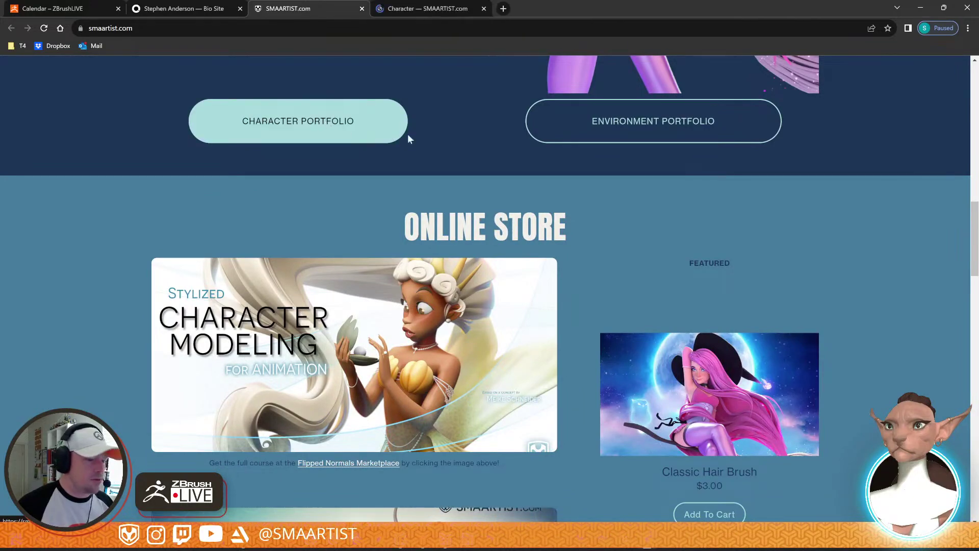
{"action": "scroll", "coordinate": [721, 243], "scroll_direction": "down", "scroll_amount": 5}
{"action": "scroll", "coordinate": [721, 243], "scroll_direction": "down", "scroll_amount": 20}
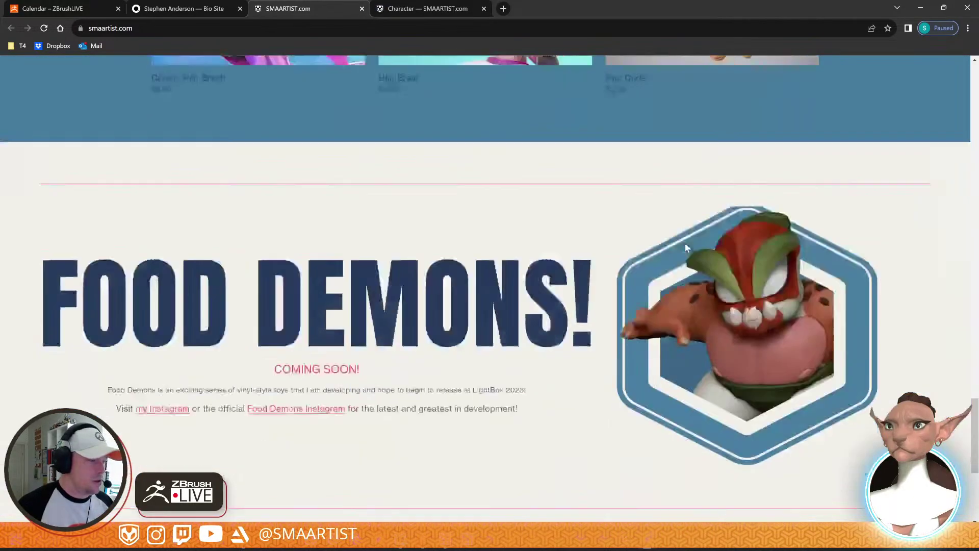
{"action": "scroll", "coordinate": [656, 195], "scroll_direction": "down", "scroll_amount": 2}
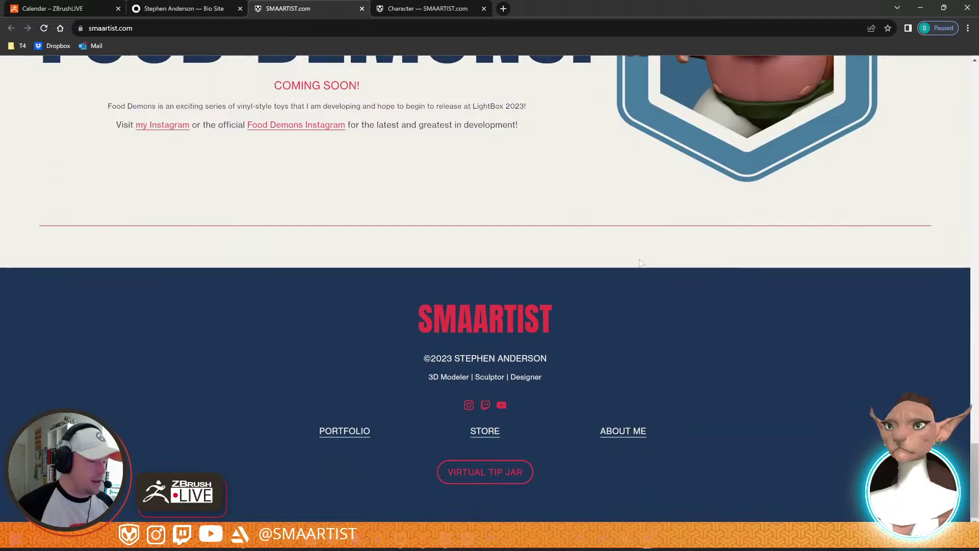
Look through the Characters portfolio page and open the Sweet Tooth project in a background tab
{"action": "left_click", "coordinate": [433, 11]}
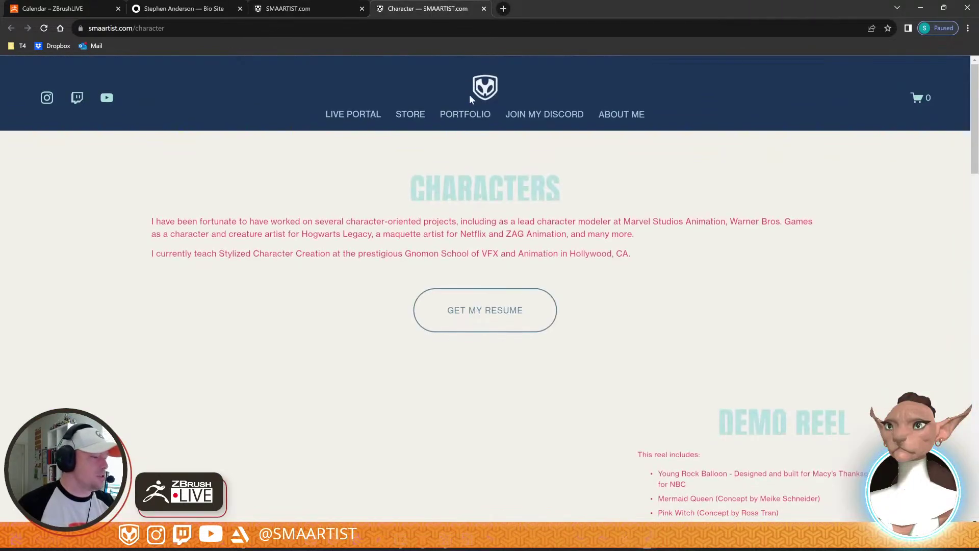
{"action": "scroll", "coordinate": [479, 285], "scroll_direction": "down", "scroll_amount": 15}
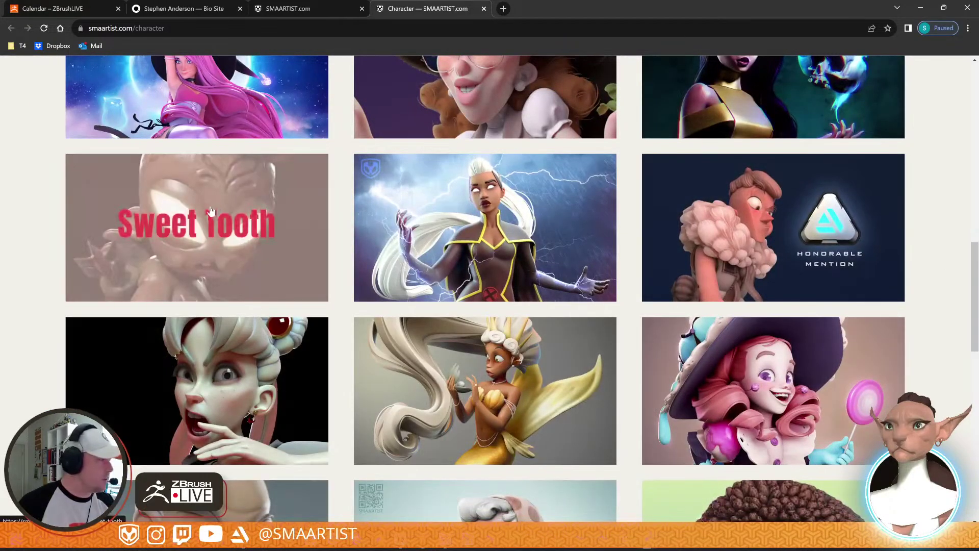
{"action": "middle_click", "coordinate": [213, 210]}
{"action": "scroll", "coordinate": [459, 437], "scroll_direction": "down", "scroll_amount": 10}
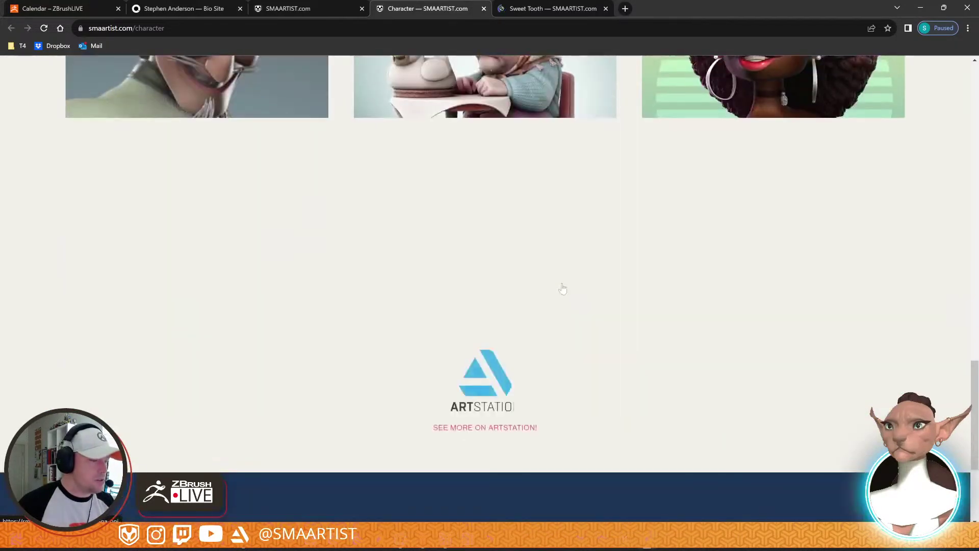
Go to the linked ArtStation portfolio and open the Sweet Tooth artwork from the Character album
{"action": "left_click", "coordinate": [462, 426]}
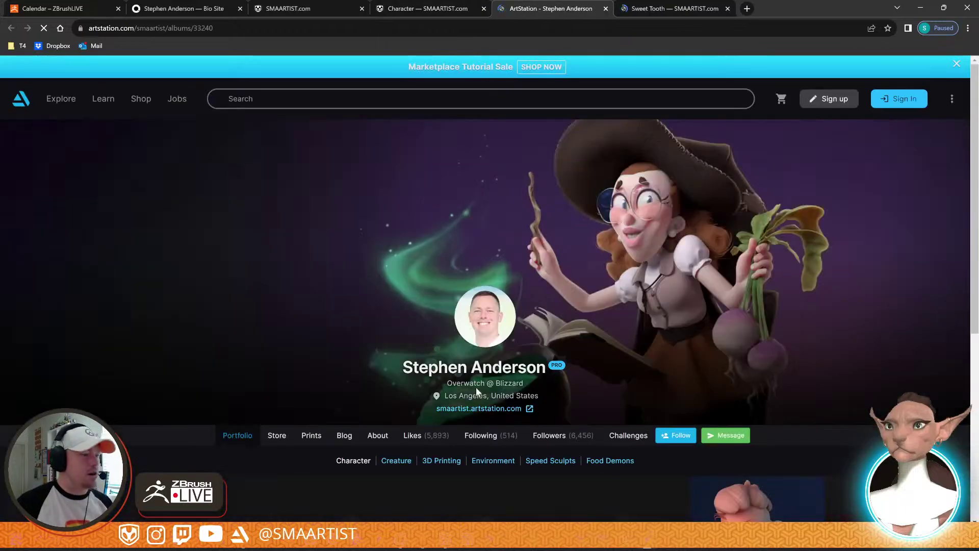
{"action": "scroll", "coordinate": [449, 377], "scroll_direction": "down", "scroll_amount": 4}
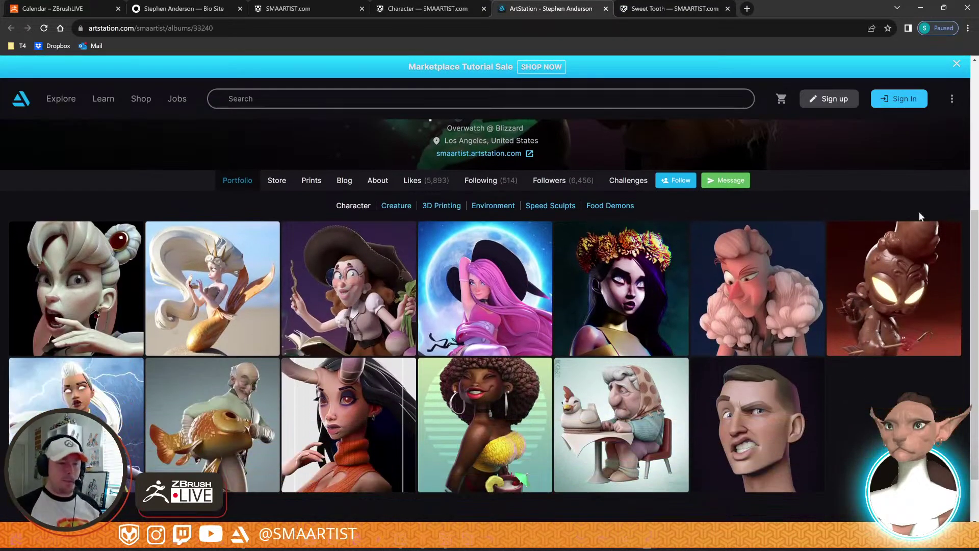
{"action": "left_click", "coordinate": [930, 286]}
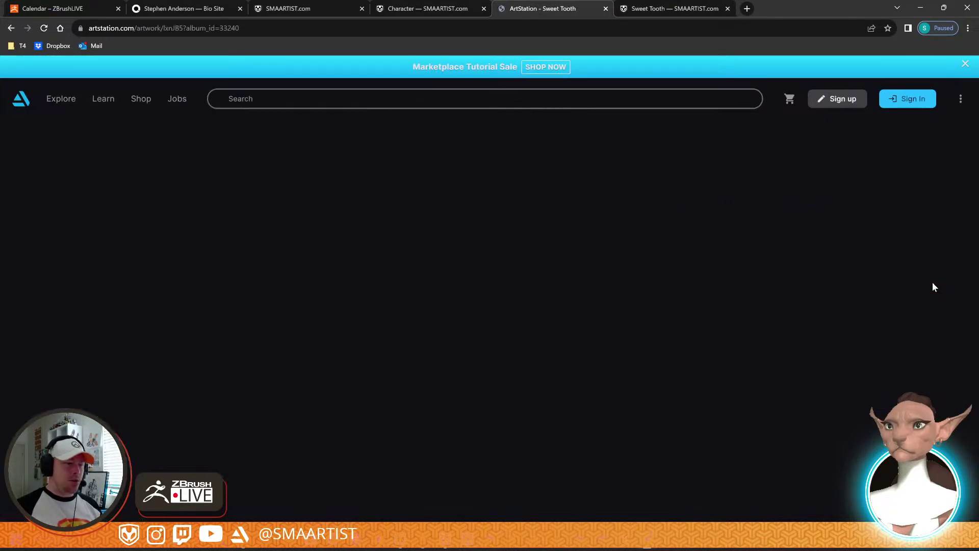
Examine the Sweet Tooth artwork's renders, turnaround views and embedded sculpting videos, and review its main renders again
{"action": "scroll", "coordinate": [680, 229], "scroll_direction": "down", "scroll_amount": 8}
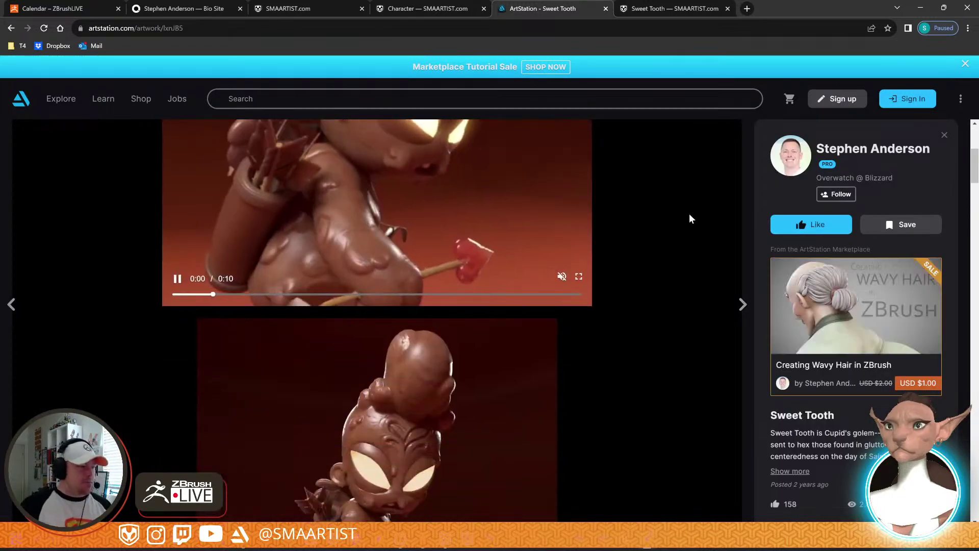
{"action": "scroll", "coordinate": [681, 217], "scroll_direction": "down", "scroll_amount": 15}
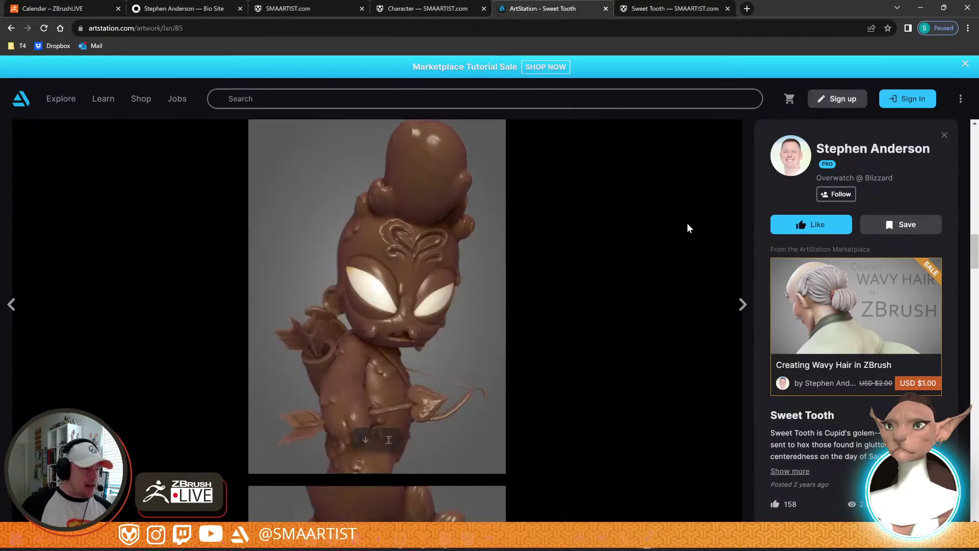
{"action": "scroll", "coordinate": [690, 234], "scroll_direction": "down", "scroll_amount": 15}
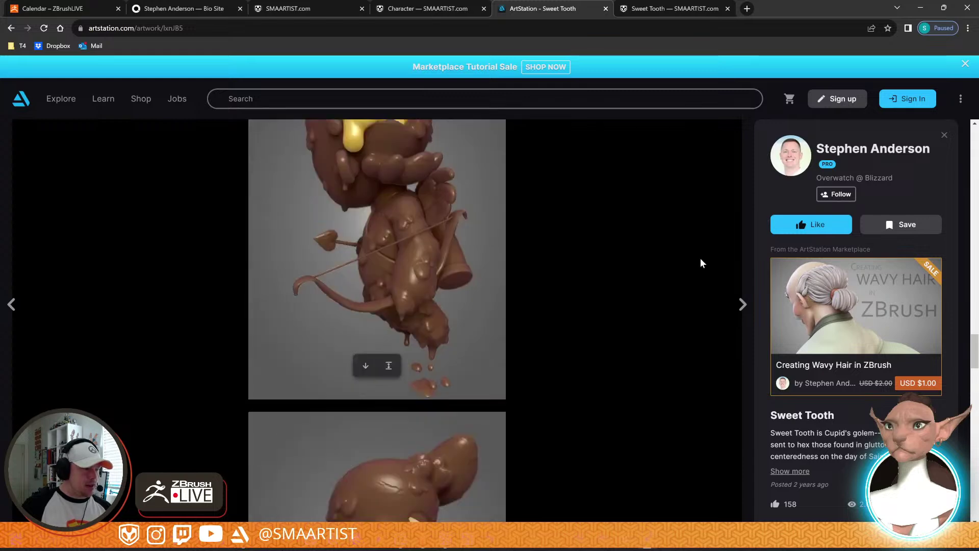
{"action": "scroll", "coordinate": [697, 253], "scroll_direction": "down", "scroll_amount": 12}
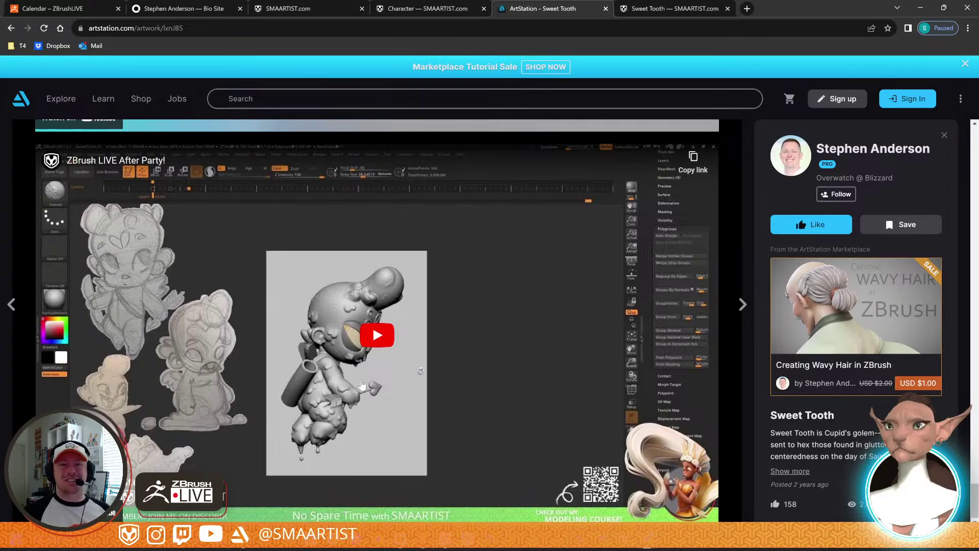
{"action": "scroll", "coordinate": [365, 370], "scroll_direction": "up", "scroll_amount": 5}
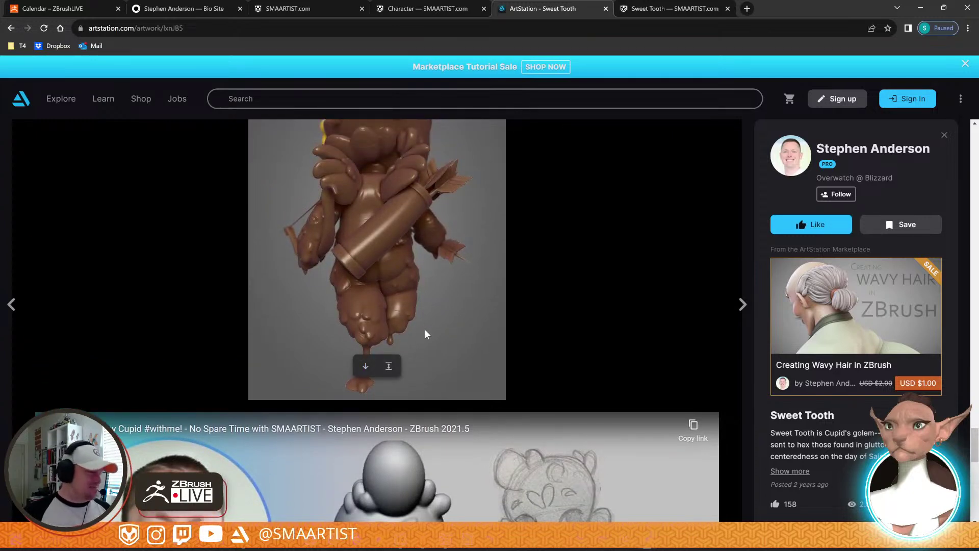
{"action": "scroll", "coordinate": [448, 313], "scroll_direction": "down", "scroll_amount": 5}
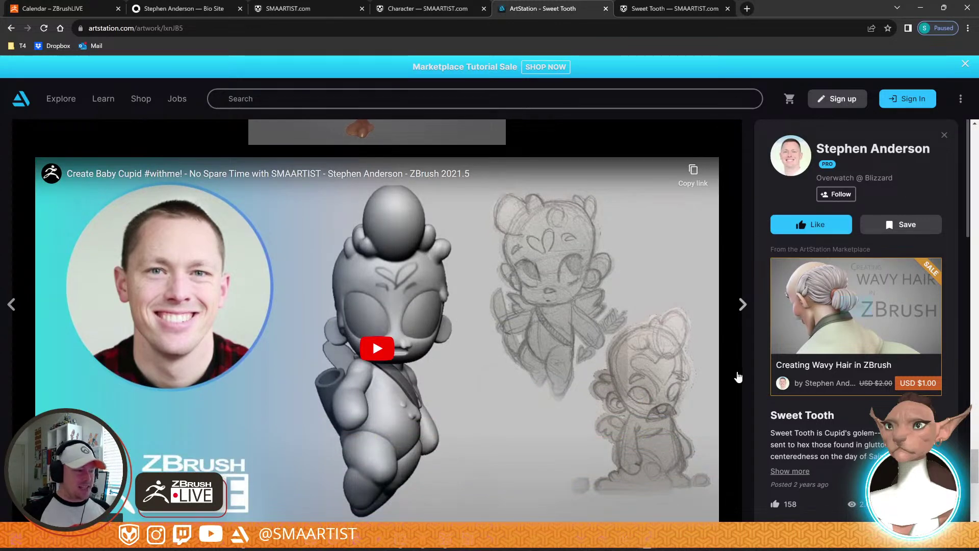
{"action": "scroll", "coordinate": [729, 367], "scroll_direction": "down", "scroll_amount": 7}
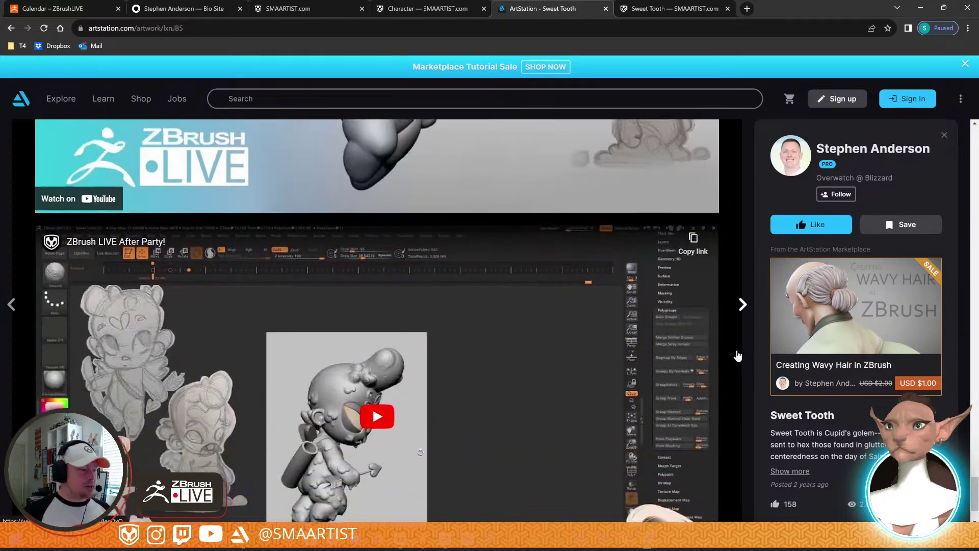
{"action": "scroll", "coordinate": [742, 350], "scroll_direction": "down", "scroll_amount": 1}
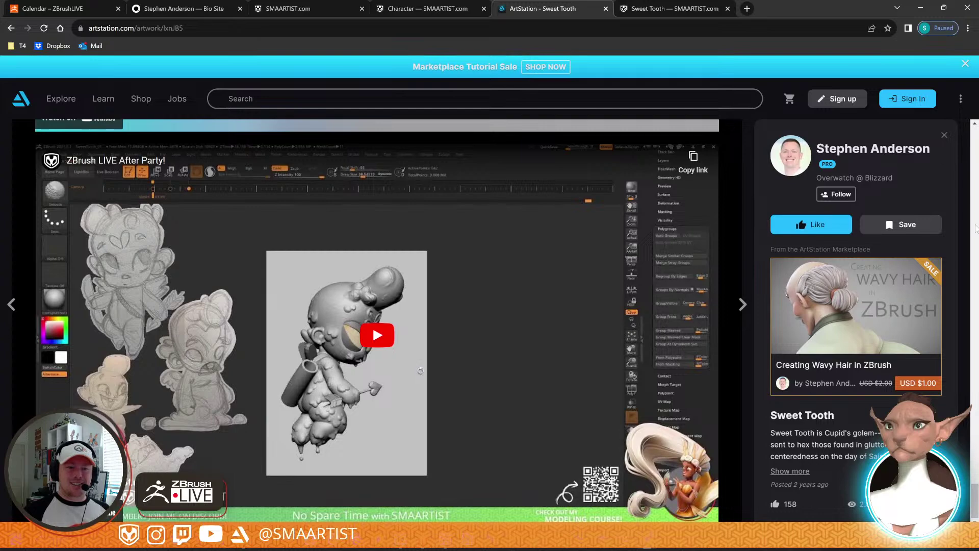
{"action": "scroll", "coordinate": [974, 153], "scroll_direction": "down", "scroll_amount": 10}
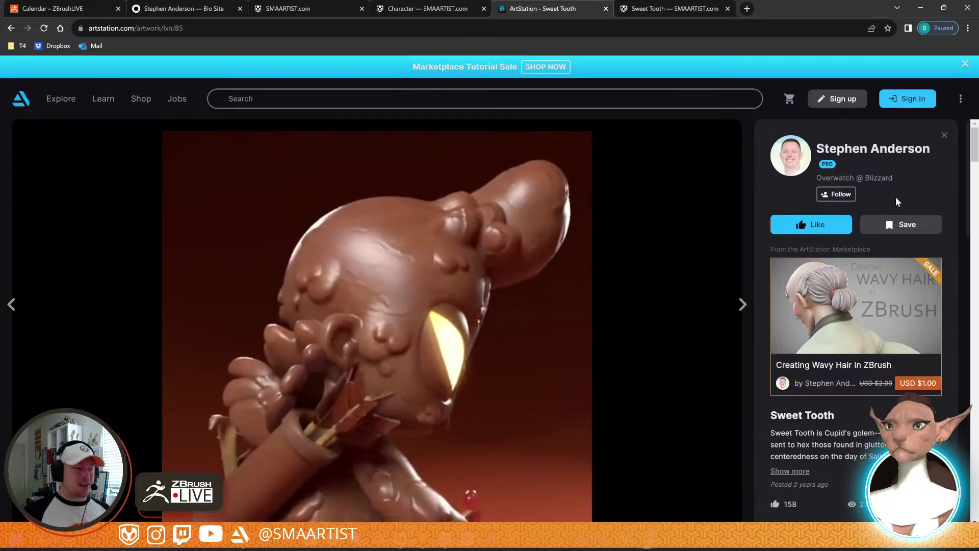
{"action": "scroll", "coordinate": [684, 320], "scroll_direction": "down", "scroll_amount": 8}
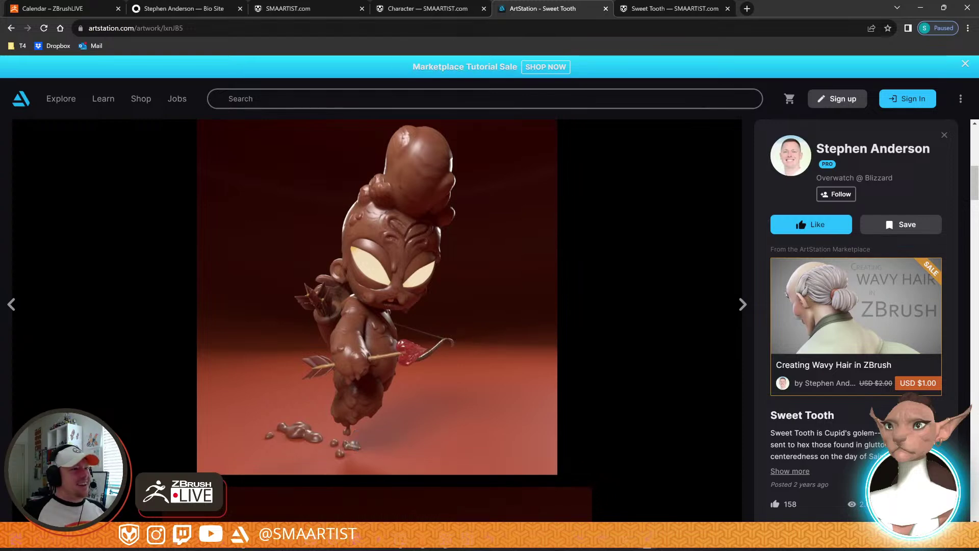
Switch the browser to the SMA profile, keep only its SMAARTIST.com tab open and close the old ArtStation window
{"action": "left_click", "coordinate": [921, 8]}
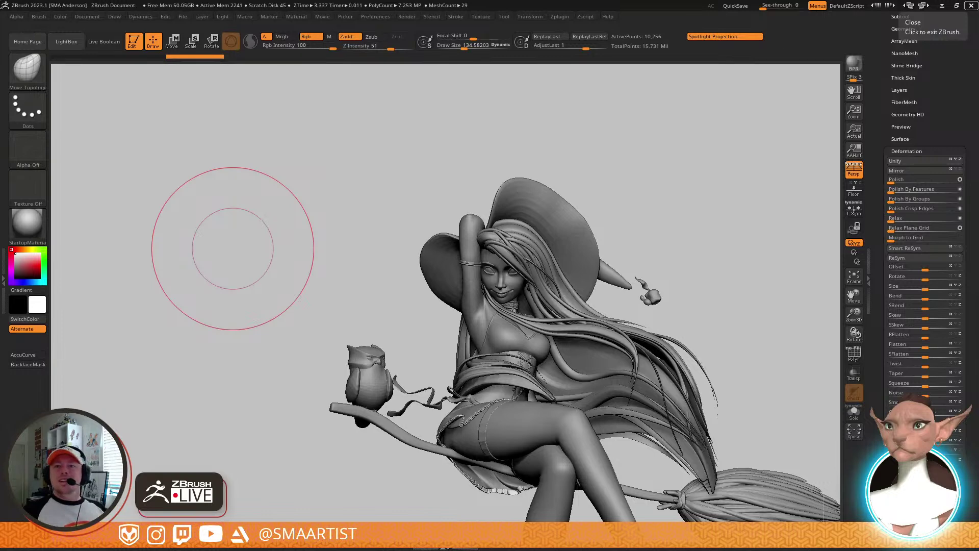
{"action": "key", "text": "alt+Tab"}
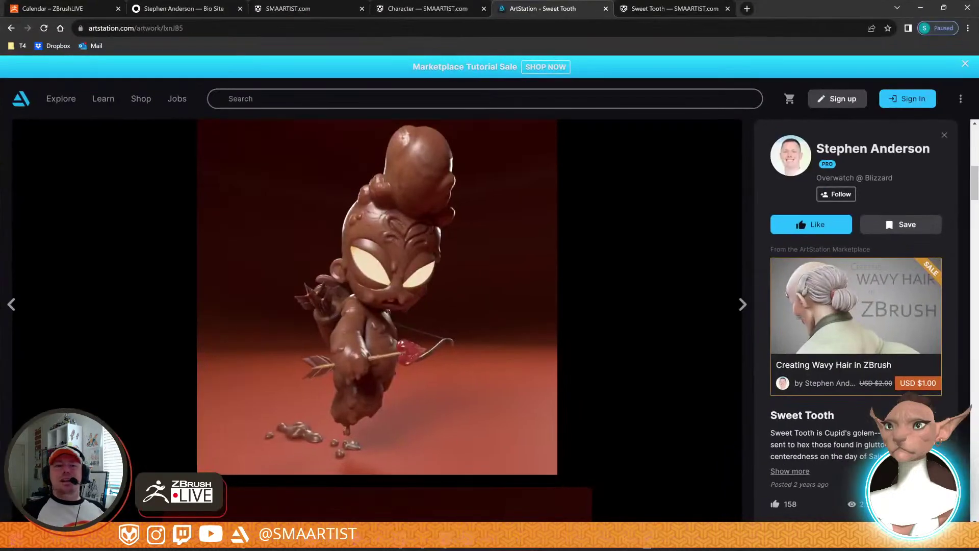
{"action": "left_click", "coordinate": [939, 28]}
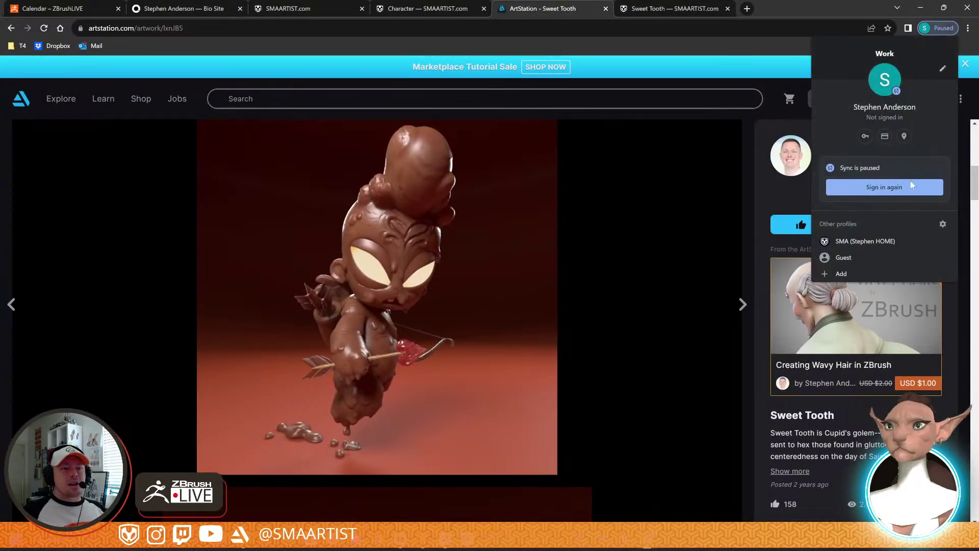
{"action": "left_click", "coordinate": [867, 241]}
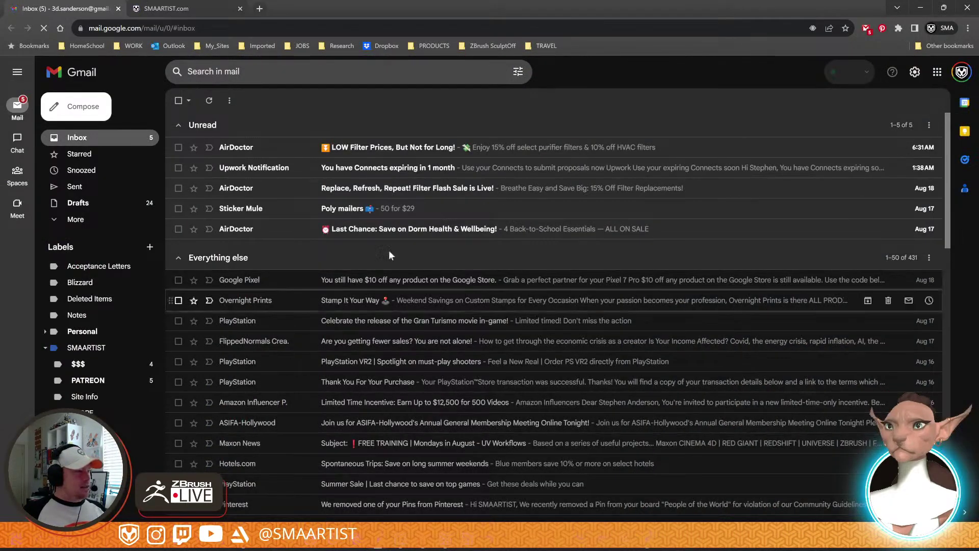
{"action": "left_click", "coordinate": [120, 9]}
{"action": "left_click", "coordinate": [78, 9]}
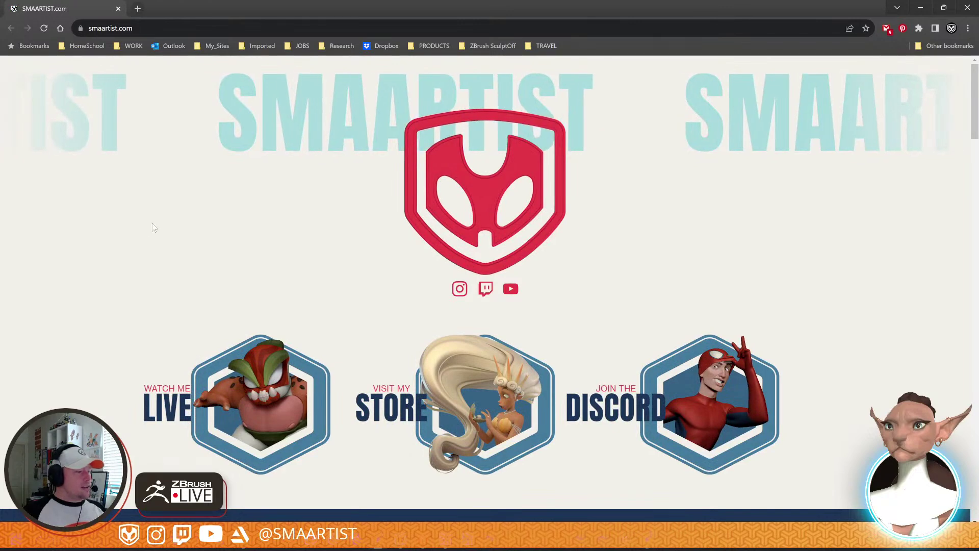
{"action": "mouse_move", "coordinate": [666, 510]}
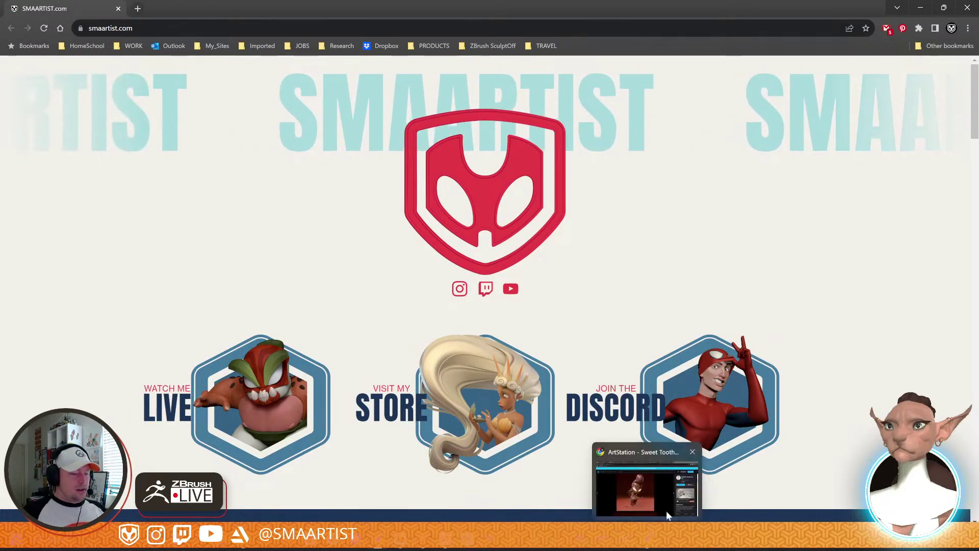
{"action": "left_click", "coordinate": [692, 458]}
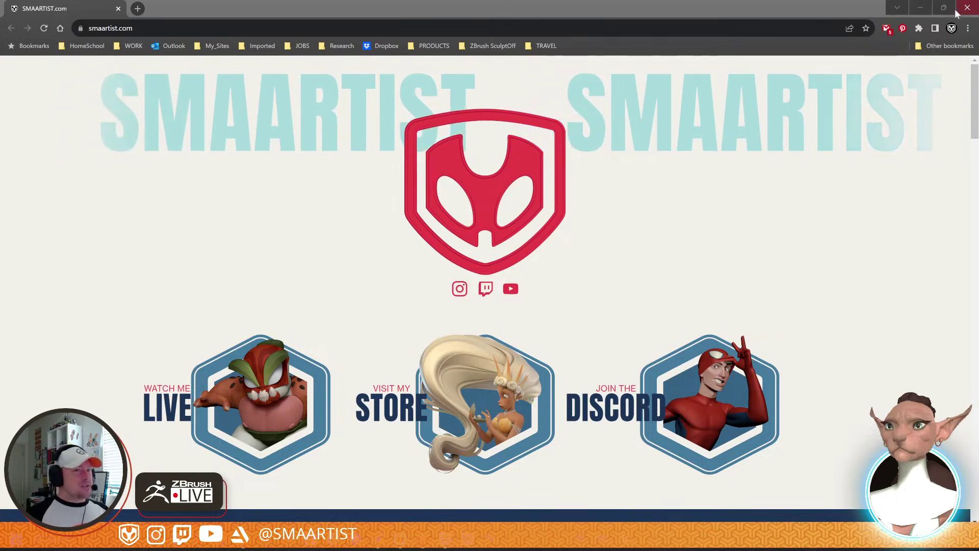
Open the Sweet Tooth project from the site's Character Portfolio and look through its renders and live-stream videos
{"action": "scroll", "coordinate": [341, 286], "scroll_direction": "down", "scroll_amount": 10}
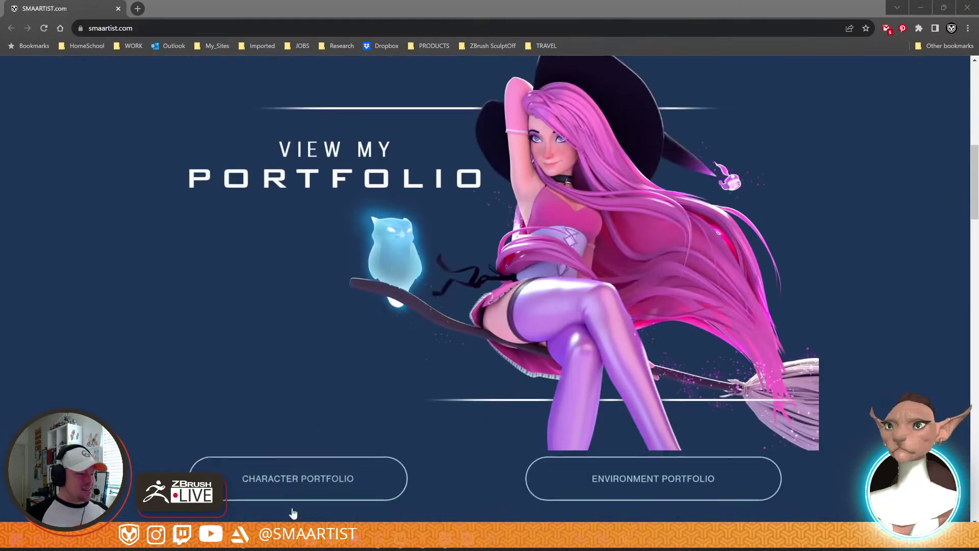
{"action": "left_click", "coordinate": [296, 491]}
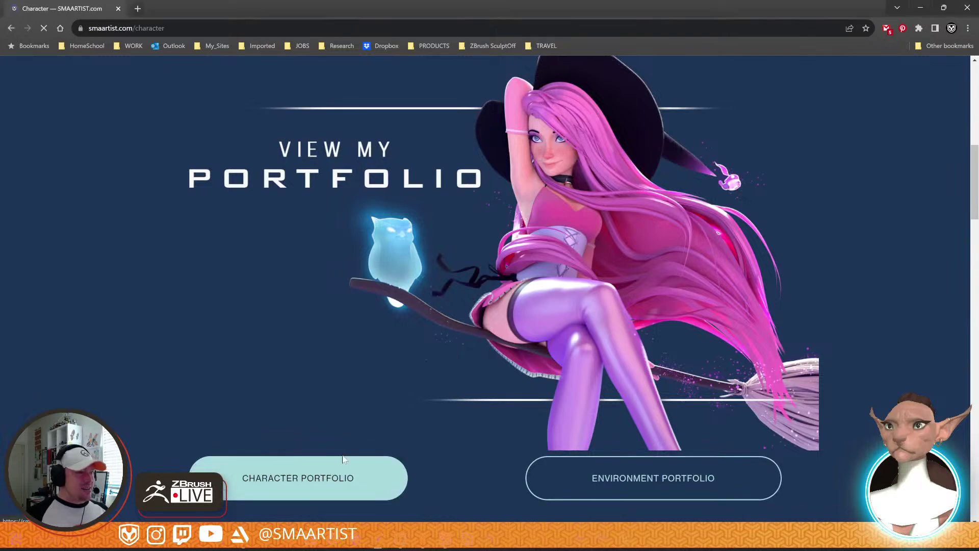
{"action": "scroll", "coordinate": [358, 292], "scroll_direction": "down", "scroll_amount": 10}
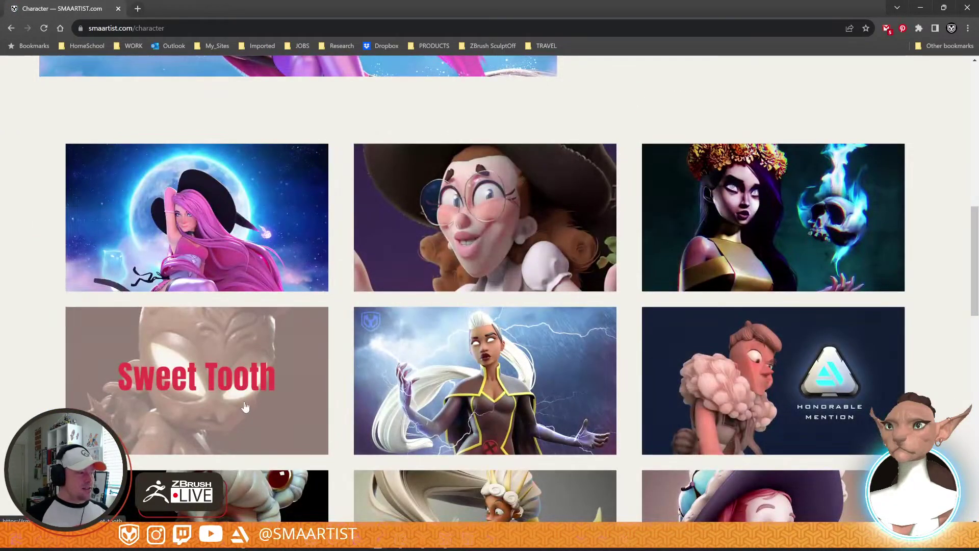
{"action": "left_click", "coordinate": [243, 406]}
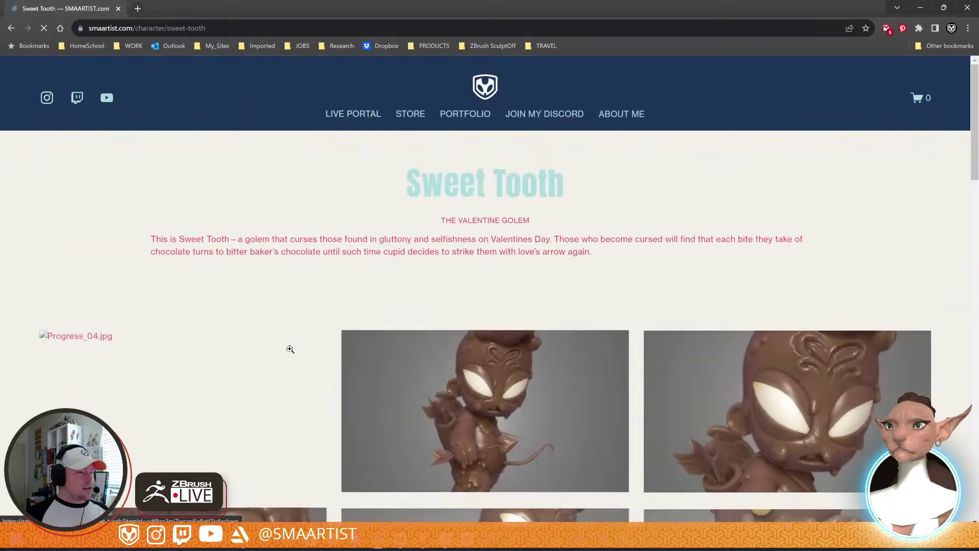
{"action": "scroll", "coordinate": [286, 345], "scroll_direction": "down", "scroll_amount": 5}
{"action": "scroll", "coordinate": [279, 349], "scroll_direction": "down", "scroll_amount": 5}
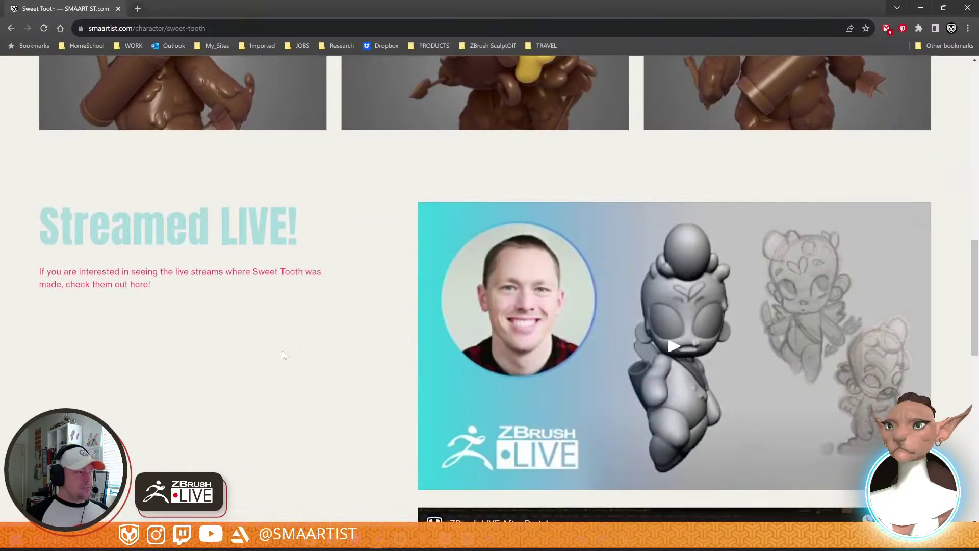
{"action": "scroll", "coordinate": [281, 357], "scroll_direction": "down", "scroll_amount": 5}
{"action": "scroll", "coordinate": [282, 377], "scroll_direction": "down", "scroll_amount": 5}
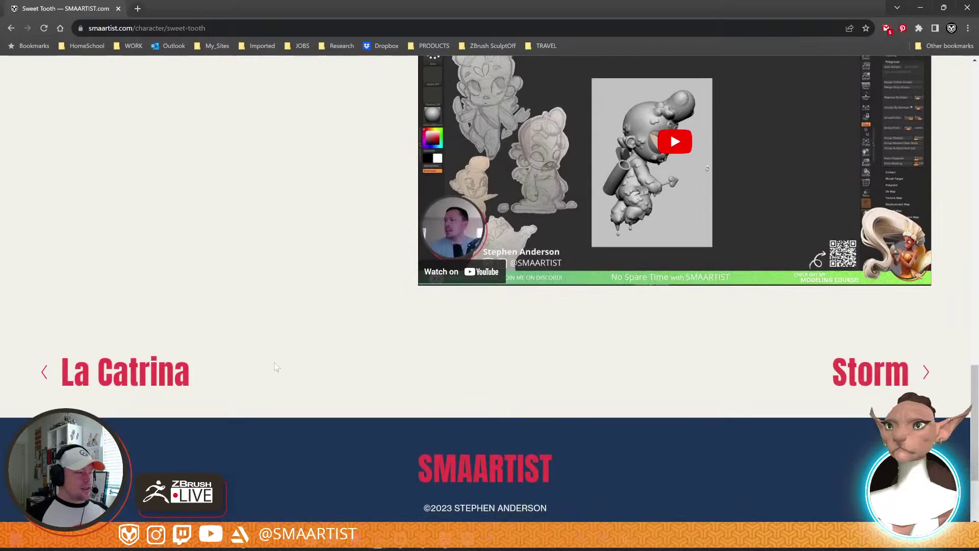
{"action": "scroll", "coordinate": [276, 363], "scroll_direction": "up", "scroll_amount": 10}
{"action": "scroll", "coordinate": [277, 364], "scroll_direction": "up", "scroll_amount": 10}
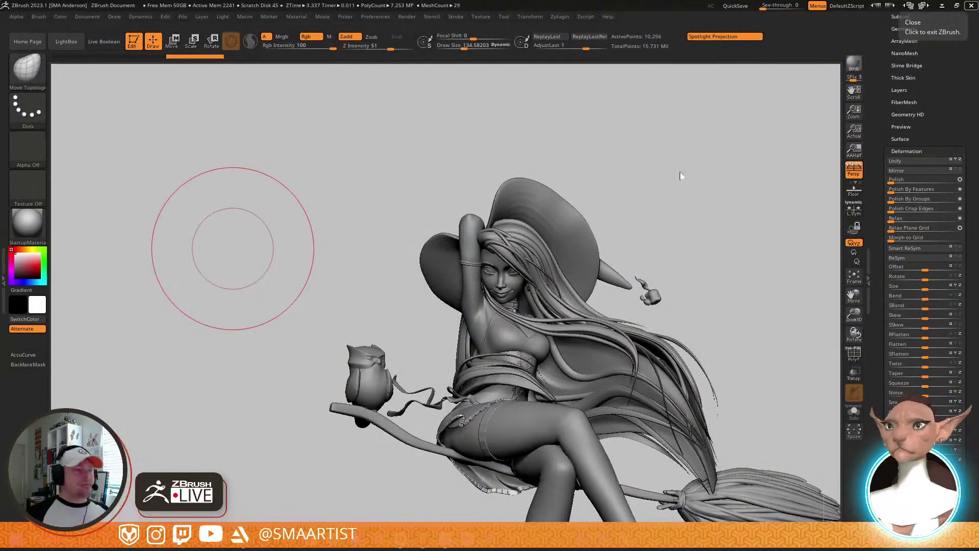
Select the witch's hat and reshape the middle of its cone using the Move Topological brush at a draw size of about 65
{"action": "mouse_move", "coordinate": [664, 176]}
{"action": "left_mouse_down"}
{"action": "mouse_move", "coordinate": [620, 186]}
{"action": "mouse_move", "coordinate": [649, 168]}
{"action": "left_mouse_up"}
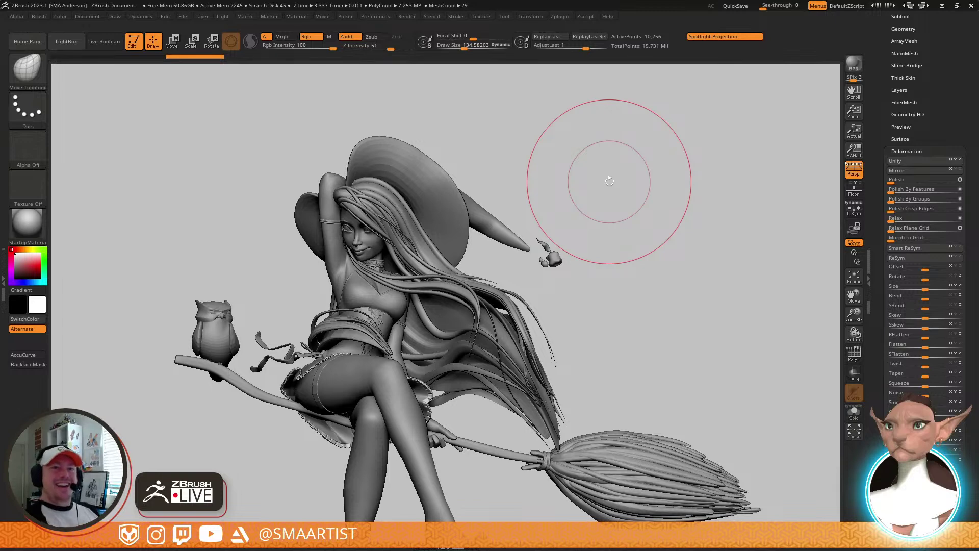
{"action": "left_click", "coordinate": [511, 234], "text": "alt"}
{"action": "right_click_drag", "start_coordinate": [511, 234], "coordinate": [521, 333], "text": "ctrl"}
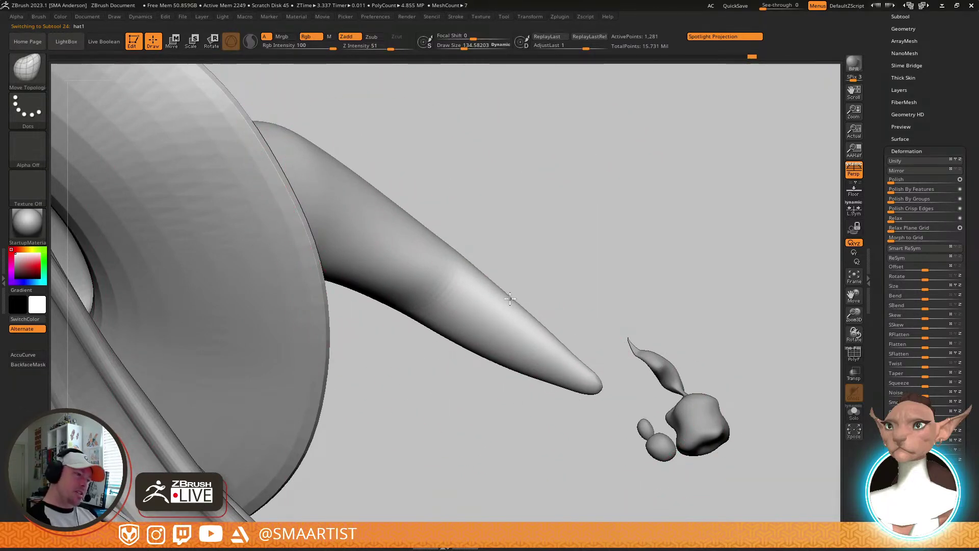
{"action": "key", "text": "s"}
{"action": "left_click_drag", "start_coordinate": [521, 306], "coordinate": [515, 307]}
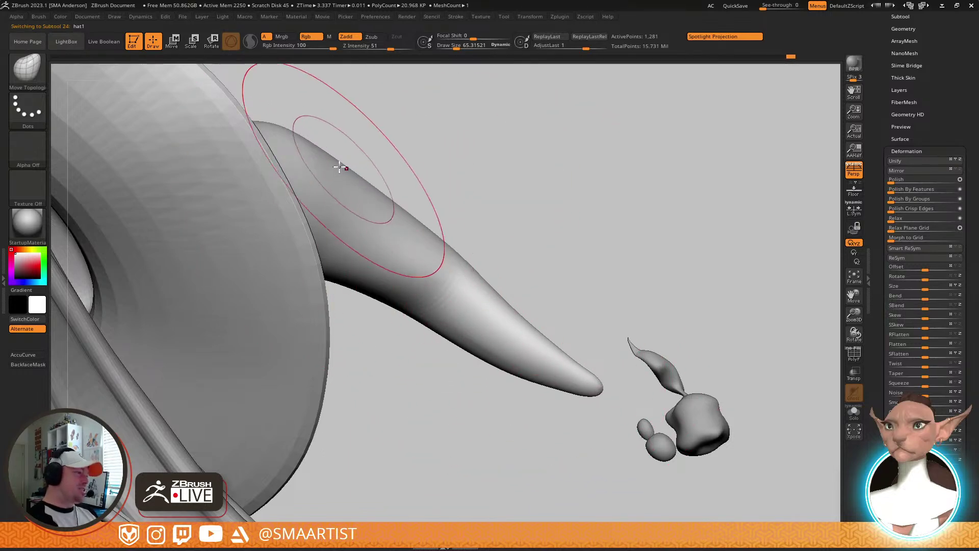
{"action": "left_click_drag", "start_coordinate": [393, 192], "coordinate": [389, 207]}
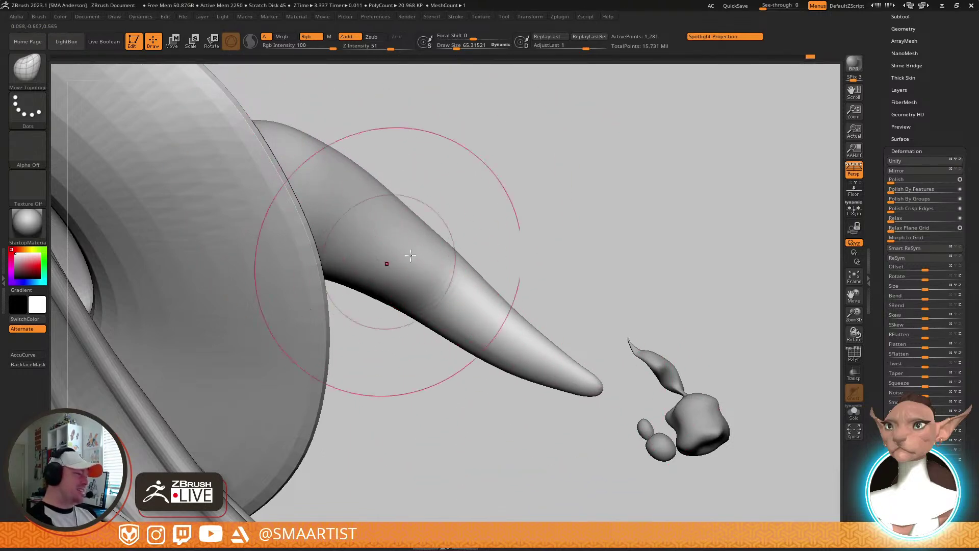
{"action": "mouse_move", "coordinate": [385, 319]}
{"action": "left_mouse_down"}
{"action": "mouse_move", "coordinate": [461, 312]}
{"action": "mouse_move", "coordinate": [468, 292]}
{"action": "left_mouse_up"}
Refine the hat's pointed tip at a draw size of about 17 and show the hat's wireframe for checking
{"action": "mouse_move", "coordinate": [468, 292]}
{"action": "right_mouse_down"}
{"action": "mouse_move", "coordinate": [411, 327]}
{"action": "mouse_move", "coordinate": [433, 389]}
{"action": "mouse_move", "coordinate": [428, 347]}
{"action": "mouse_move", "coordinate": [608, 344]}
{"action": "right_mouse_up"}
{"action": "key", "text": "s"}
{"action": "left_click_drag", "start_coordinate": [608, 345], "coordinate": [600, 344]}
{"action": "key", "text": "shift"}
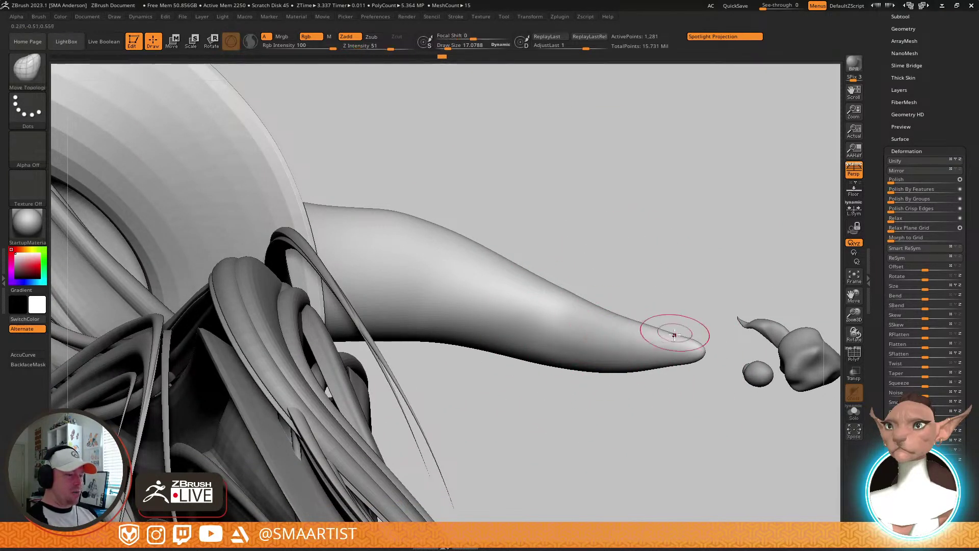
{"action": "mouse_move", "coordinate": [671, 332]}
{"action": "right_mouse_down"}
{"action": "mouse_move", "coordinate": [704, 337]}
{"action": "mouse_move", "coordinate": [724, 221]}
{"action": "mouse_move", "coordinate": [728, 268]}
{"action": "mouse_move", "coordinate": [694, 296]}
{"action": "mouse_move", "coordinate": [658, 291]}
{"action": "mouse_move", "coordinate": [650, 323]}
{"action": "mouse_move", "coordinate": [640, 324]}
{"action": "right_mouse_up"}
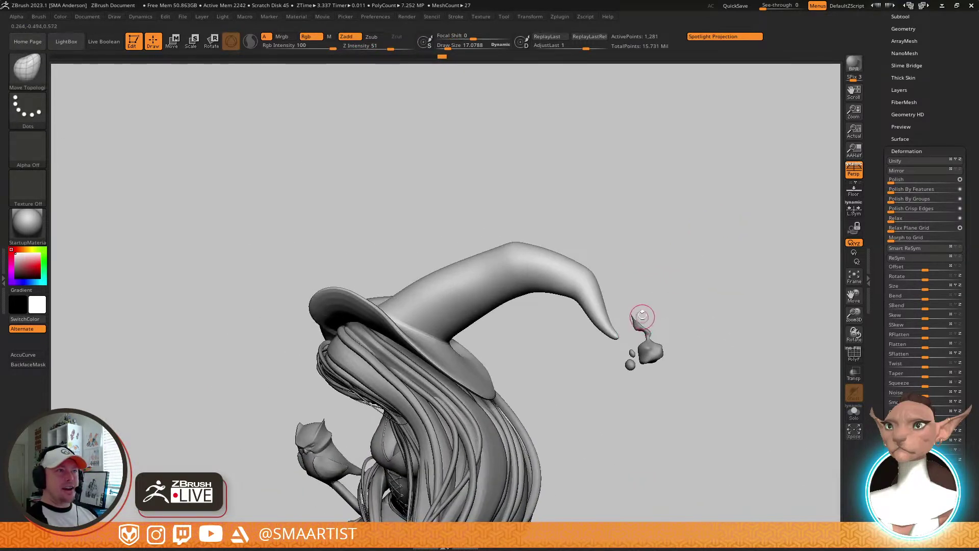
{"action": "key", "text": "shift"}
{"action": "key", "text": "shift+f"}
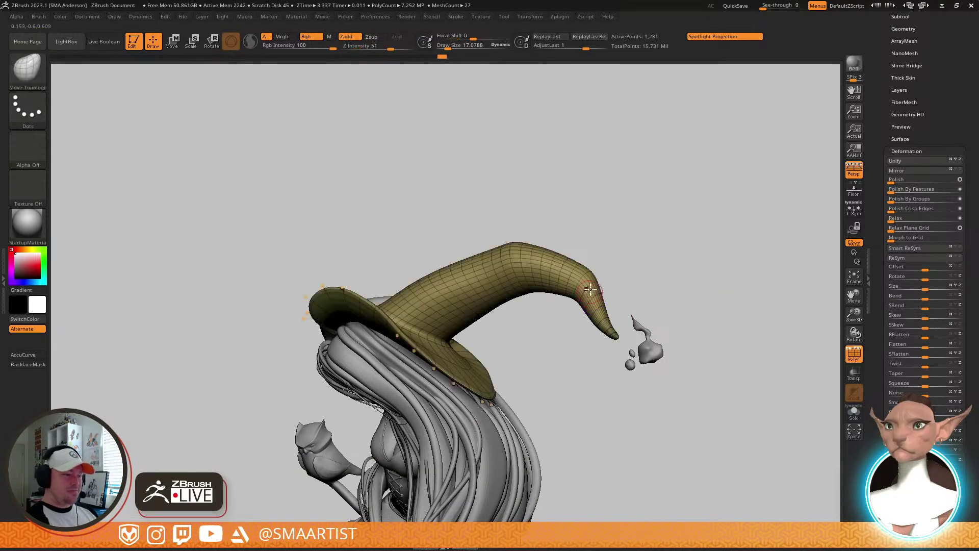
{"action": "right_click_drag", "start_coordinate": [593, 313], "coordinate": [608, 267]}
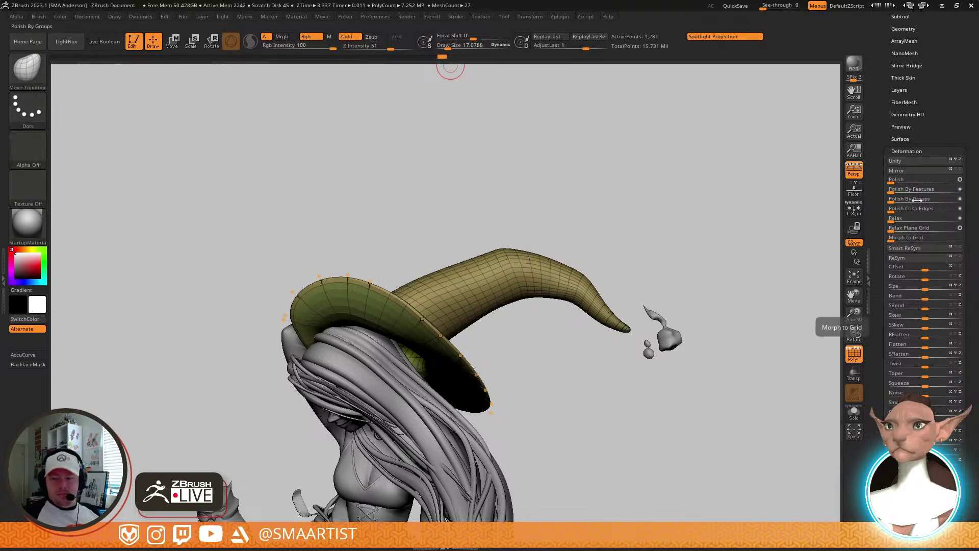
Switch to the browser and open the Sweet Tooth project through the bio page's SMAARTIST.com link and the Character Portfolio
{"action": "key", "text": "alt+Tab"}
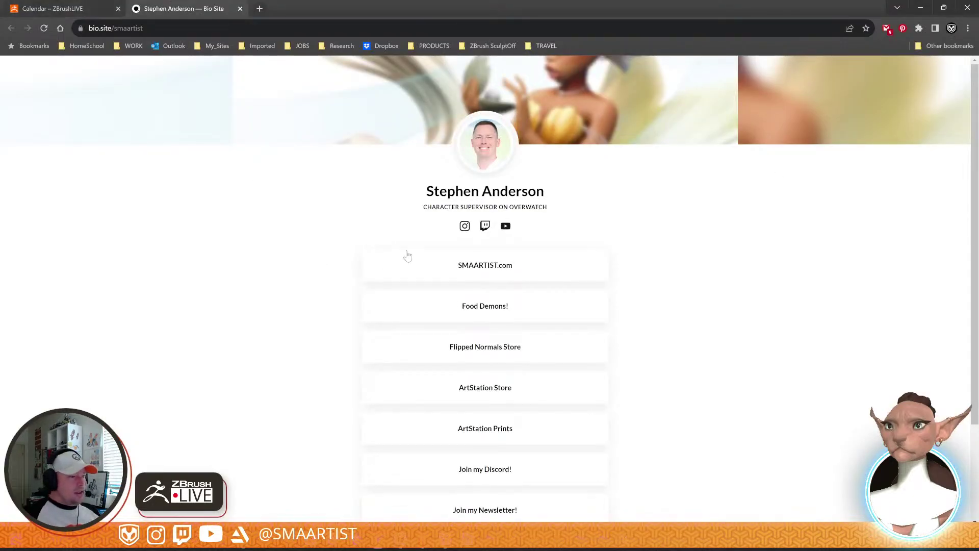
{"action": "left_click", "coordinate": [485, 260]}
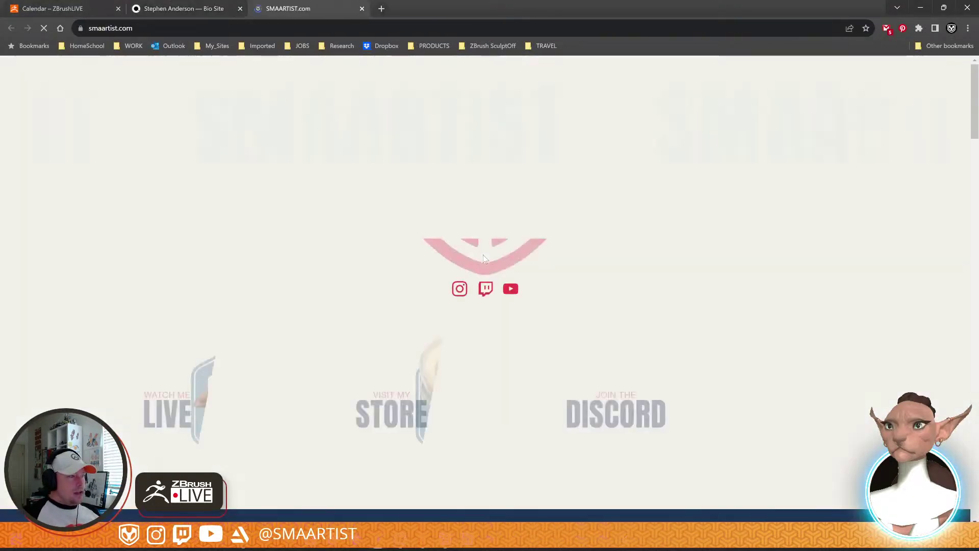
{"action": "scroll", "coordinate": [291, 404], "scroll_direction": "down", "scroll_amount": 10}
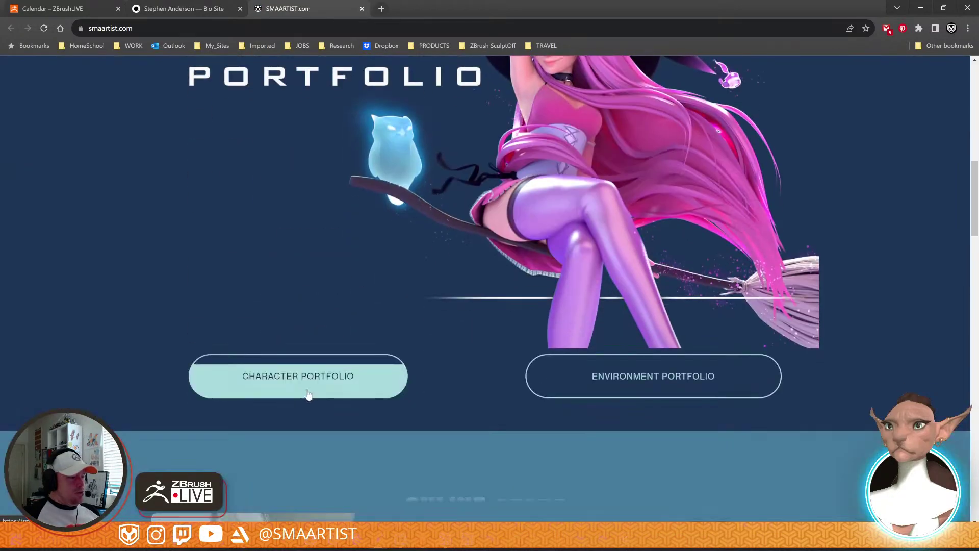
{"action": "left_click", "coordinate": [308, 395]}
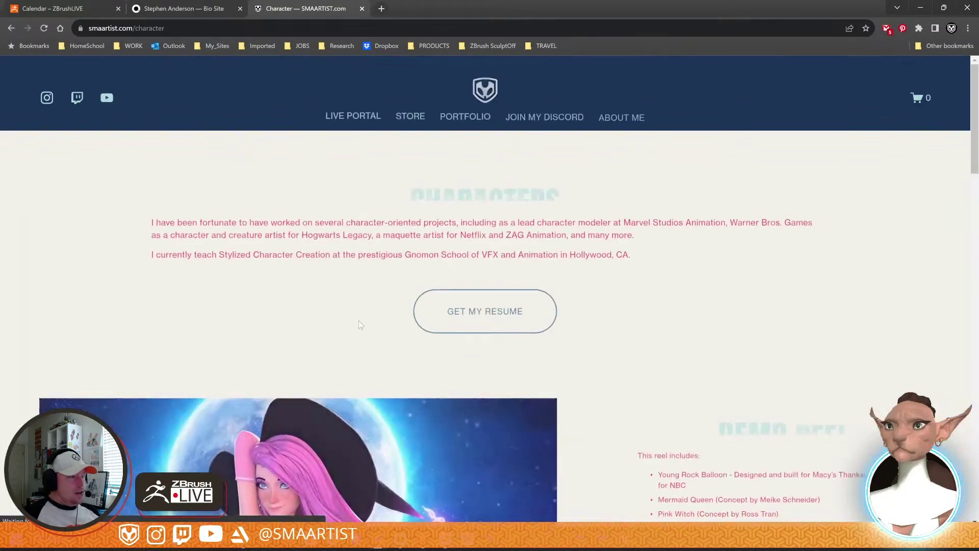
{"action": "scroll", "coordinate": [327, 329], "scroll_direction": "down", "scroll_amount": 10}
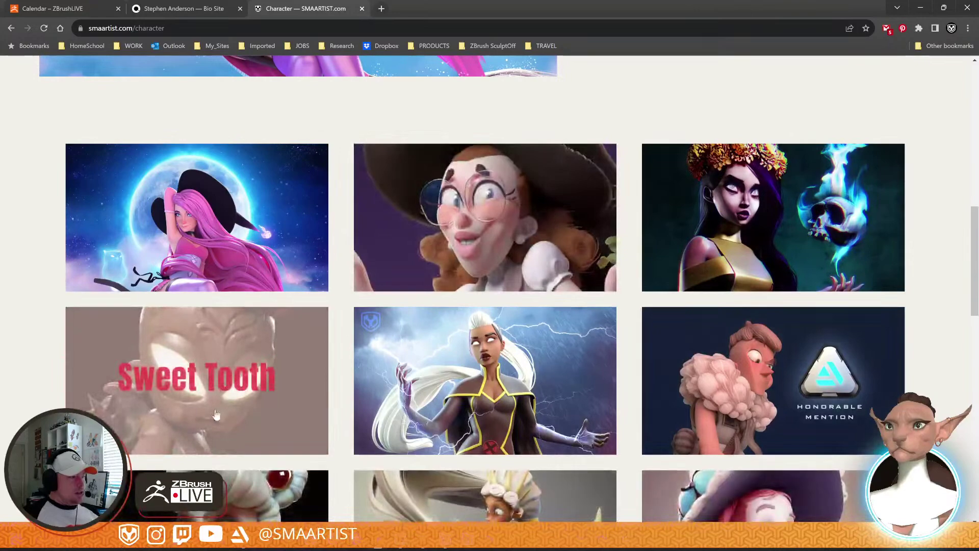
{"action": "left_click", "coordinate": [215, 407]}
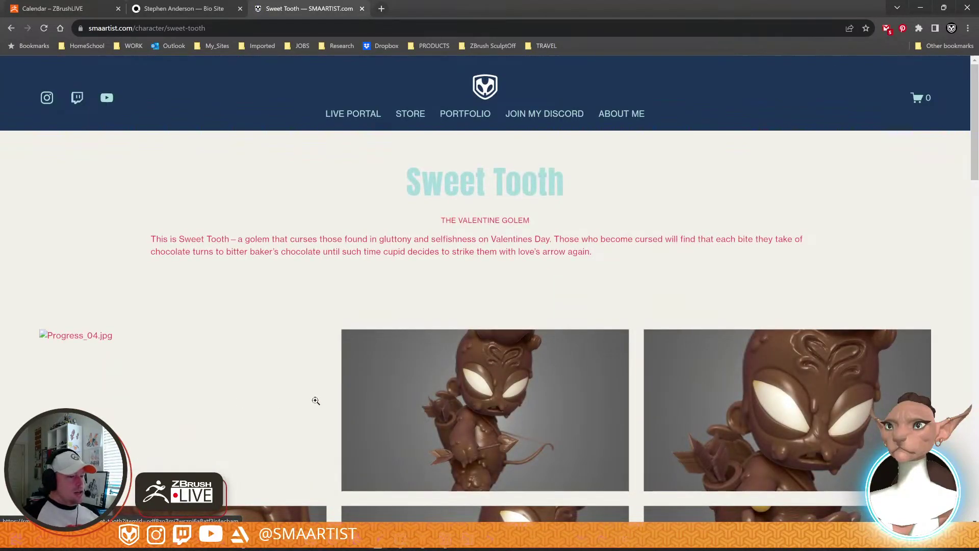
Examine enlarged Sweet Tooth renders of the open head with yellow filling and the back view, and return to ZBrush
{"action": "scroll", "coordinate": [316, 401], "scroll_direction": "down", "scroll_amount": 8}
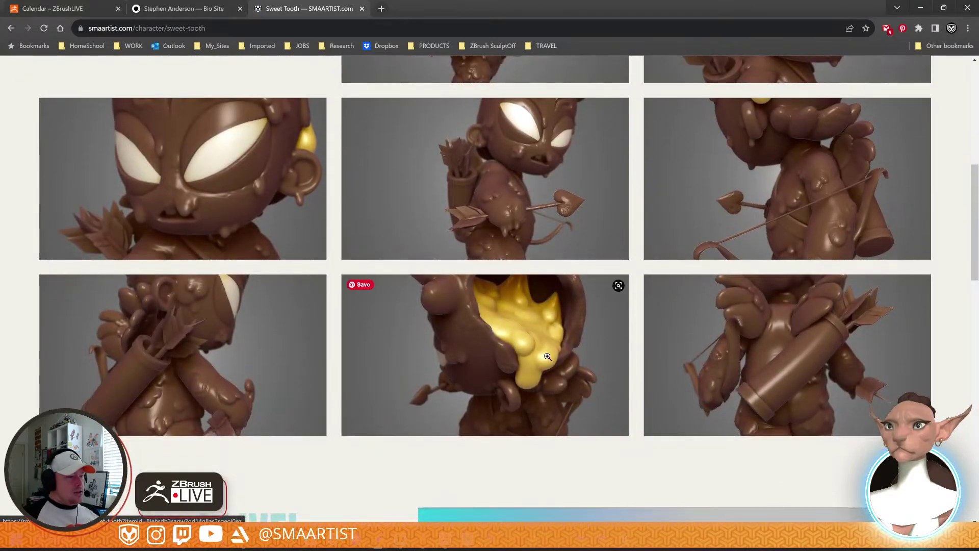
{"action": "left_click", "coordinate": [548, 357]}
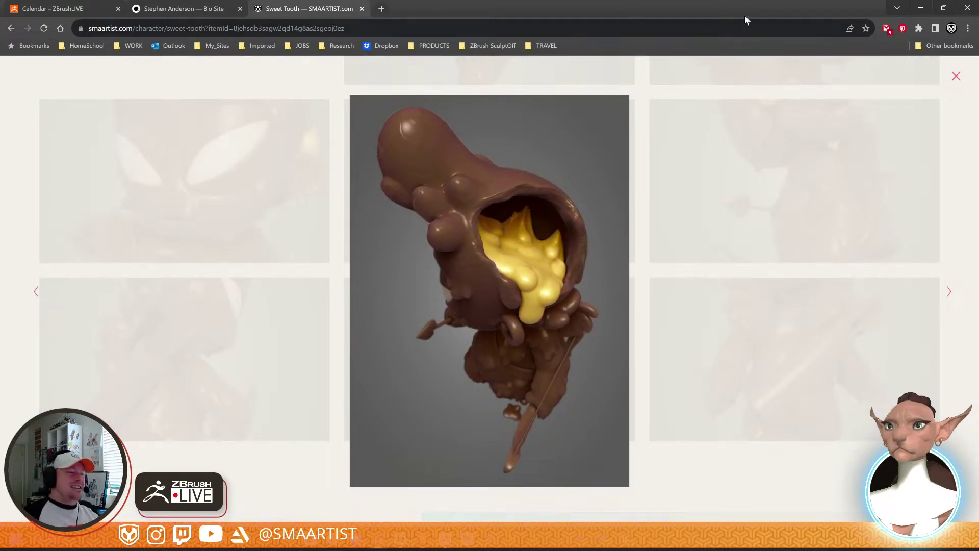
{"action": "key", "text": "Right"}
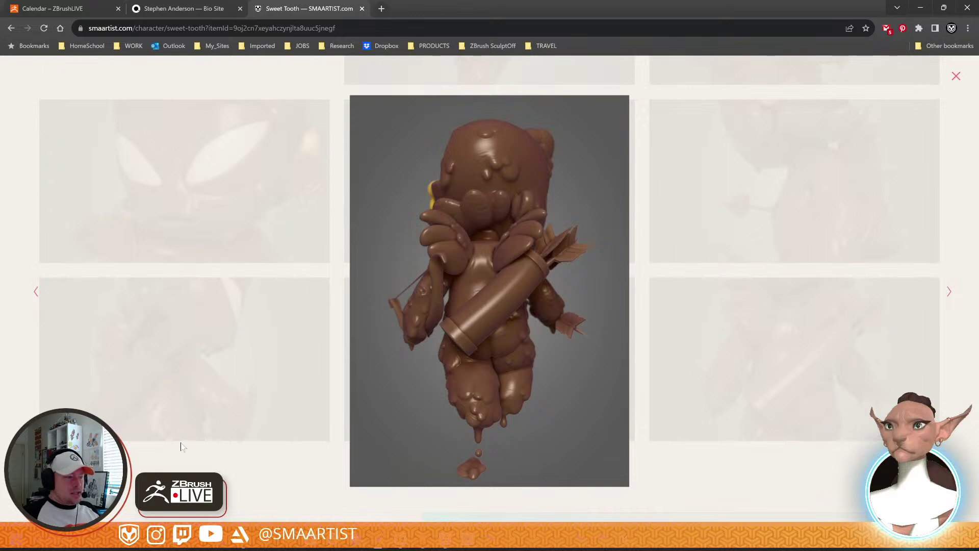
{"action": "left_click", "coordinate": [956, 76]}
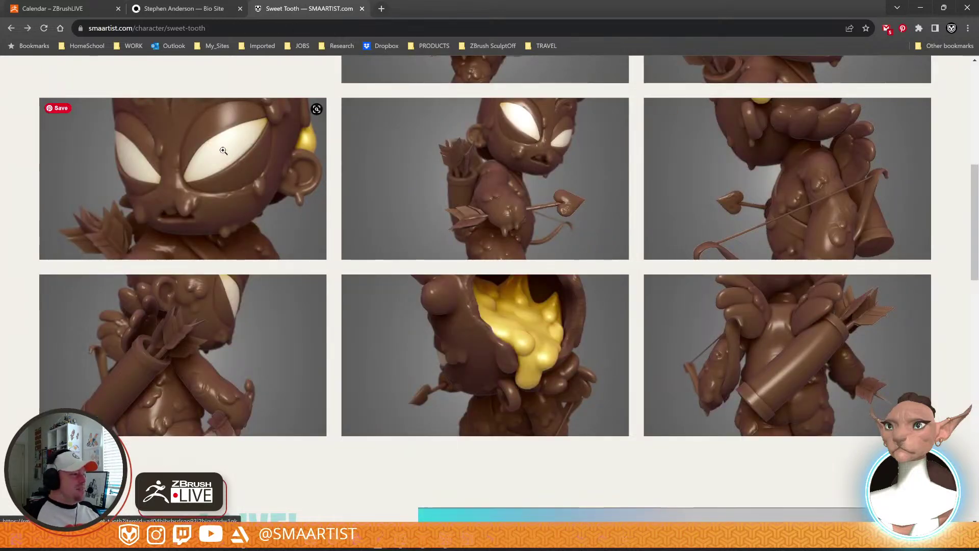
{"action": "scroll", "coordinate": [234, 159], "scroll_direction": "down", "scroll_amount": 3}
{"action": "scroll", "coordinate": [232, 162], "scroll_direction": "up", "scroll_amount": 3}
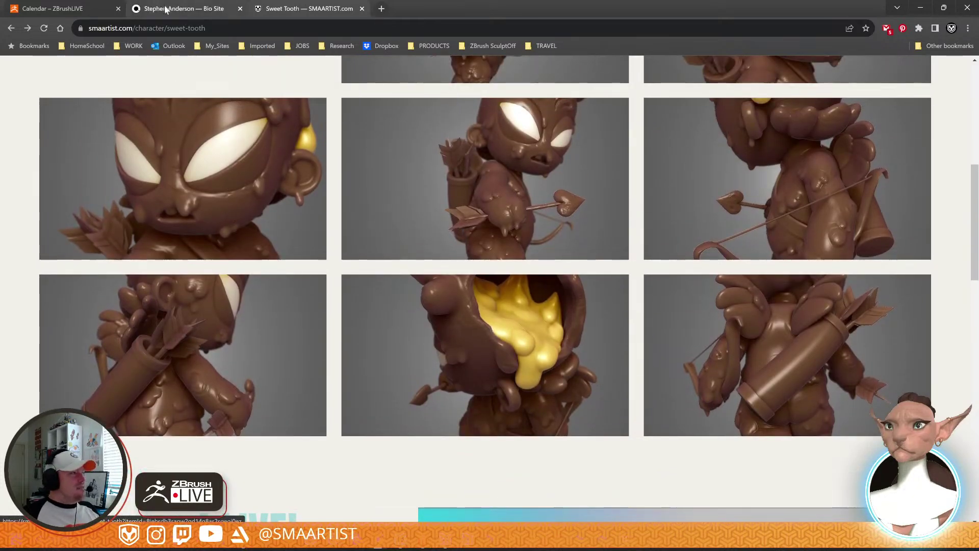
{"action": "left_click", "coordinate": [921, 8]}
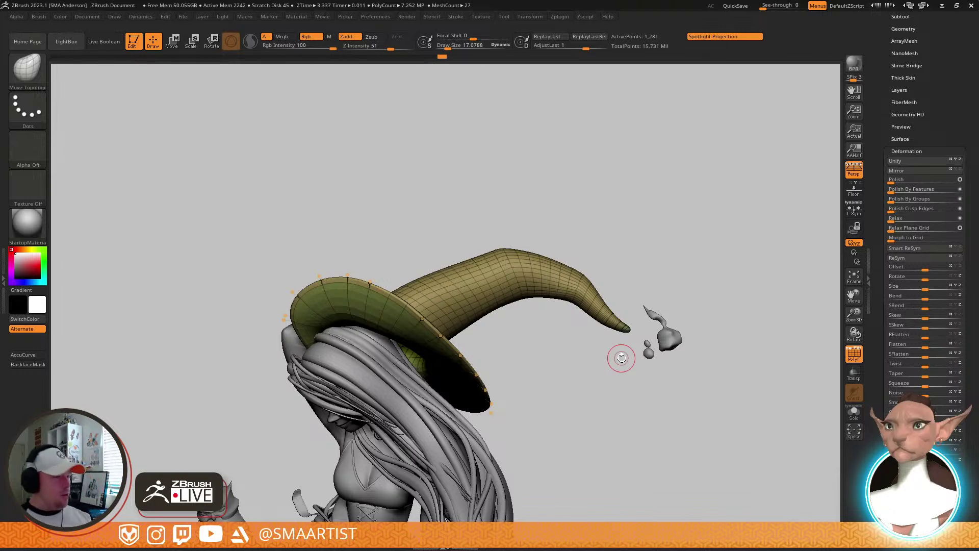
Hide the hat's wireframe and view the whole witch seated on her broom from the front
{"action": "mouse_move", "coordinate": [698, 298]}
{"action": "left_mouse_down"}
{"action": "mouse_move", "coordinate": [717, 328]}
{"action": "mouse_move", "coordinate": [699, 265]}
{"action": "mouse_move", "coordinate": [721, 299]}
{"action": "mouse_move", "coordinate": [671, 344]}
{"action": "mouse_move", "coordinate": [664, 239]}
{"action": "left_mouse_up"}
{"action": "key", "text": "shift+f"}
{"action": "left_click_drag", "start_coordinate": [715, 213], "coordinate": [698, 227]}
{"action": "left_click_drag", "start_coordinate": [654, 268], "coordinate": [733, 206], "text": "alt"}
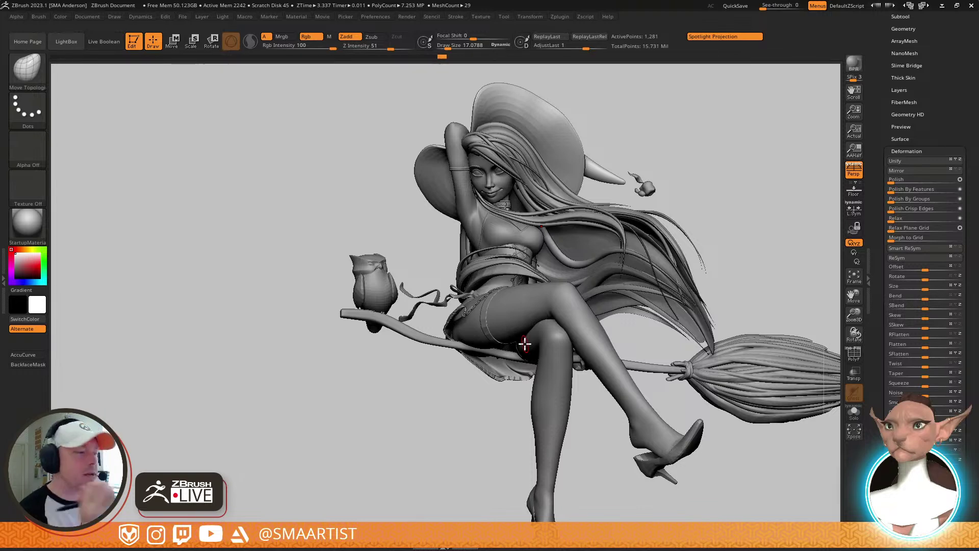
{"action": "left_click_drag", "start_coordinate": [707, 199], "coordinate": [661, 223]}
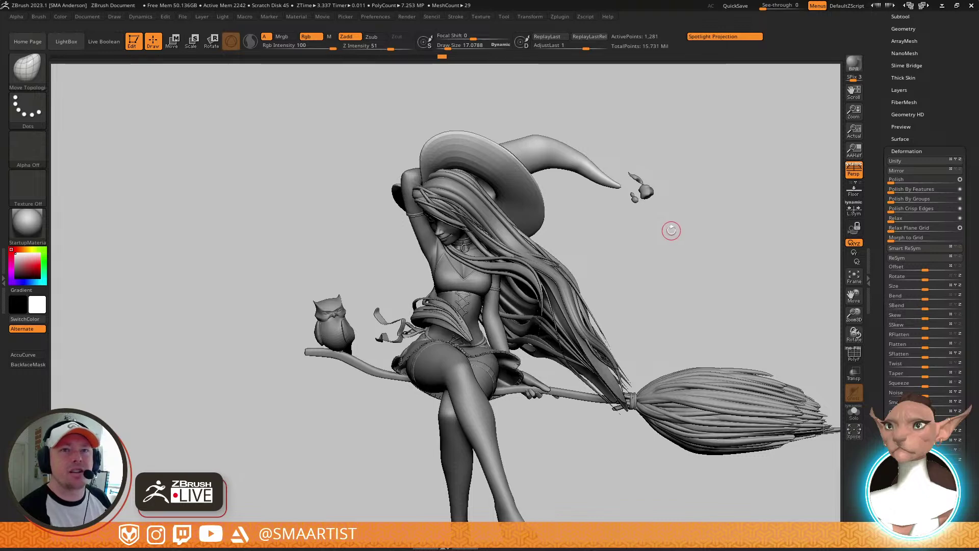
{"action": "left_click_drag", "start_coordinate": [638, 241], "coordinate": [641, 242]}
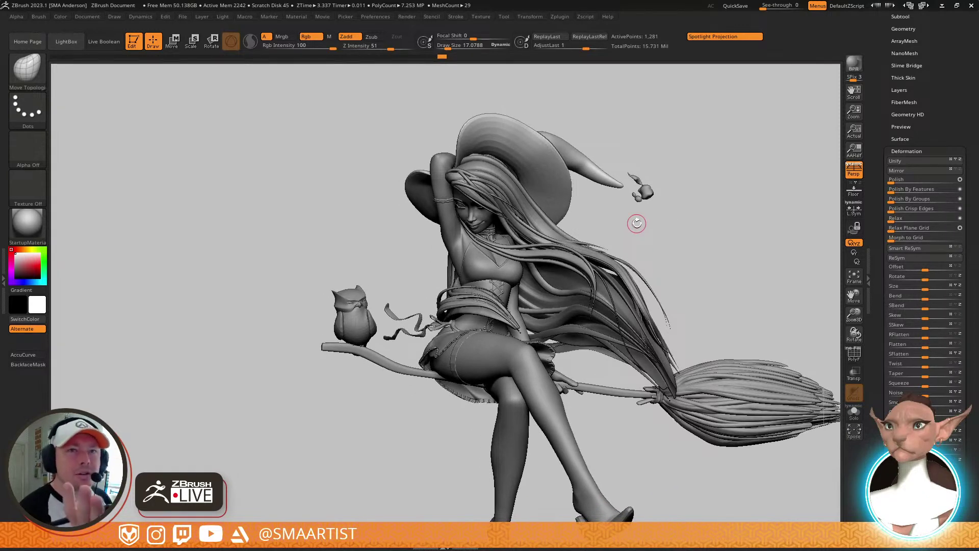
{"action": "left_click_drag", "start_coordinate": [637, 223], "coordinate": [621, 247]}
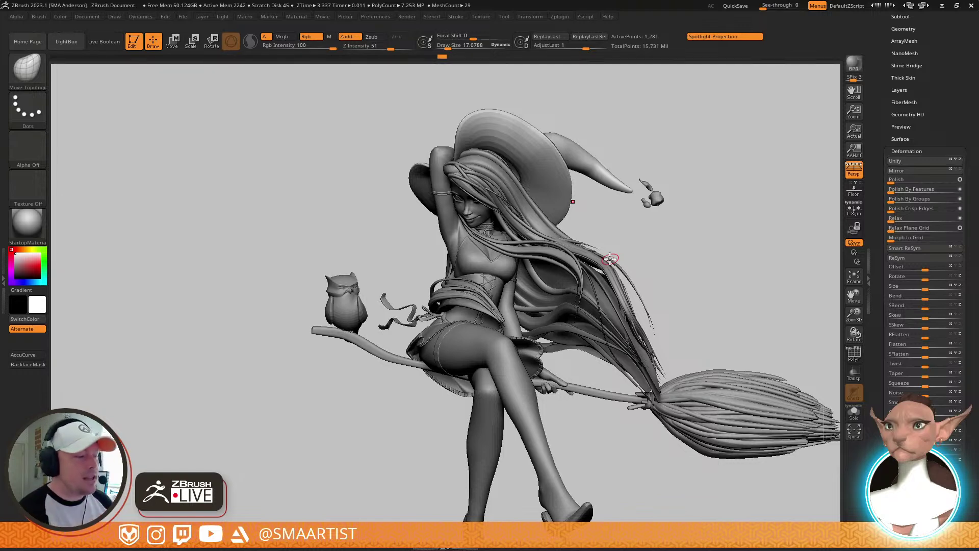
{"action": "right_click_drag", "start_coordinate": [618, 261], "coordinate": [658, 272]}
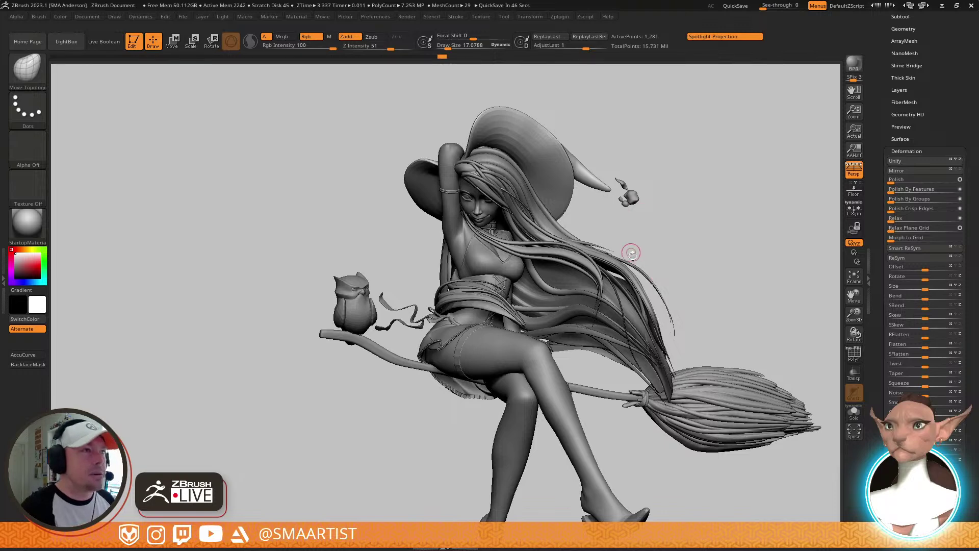
{"action": "right_click_drag", "start_coordinate": [614, 309], "coordinate": [627, 322]}
Select the shoes at the witch's foot and smooth them with dynamic subdivision
{"action": "right_click_drag", "start_coordinate": [556, 360], "coordinate": [588, 157]}
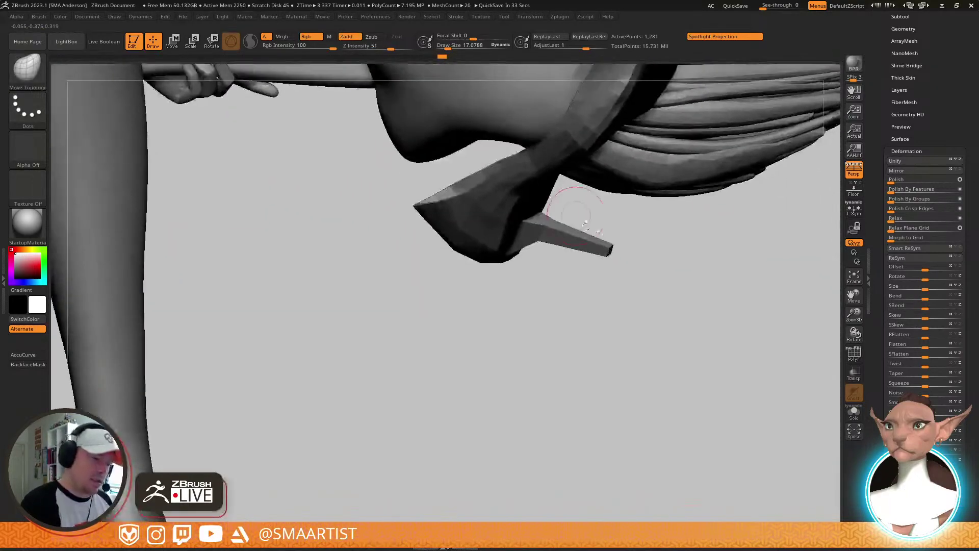
{"action": "left_click", "coordinate": [587, 153], "text": "alt"}
{"action": "key", "text": "d"}
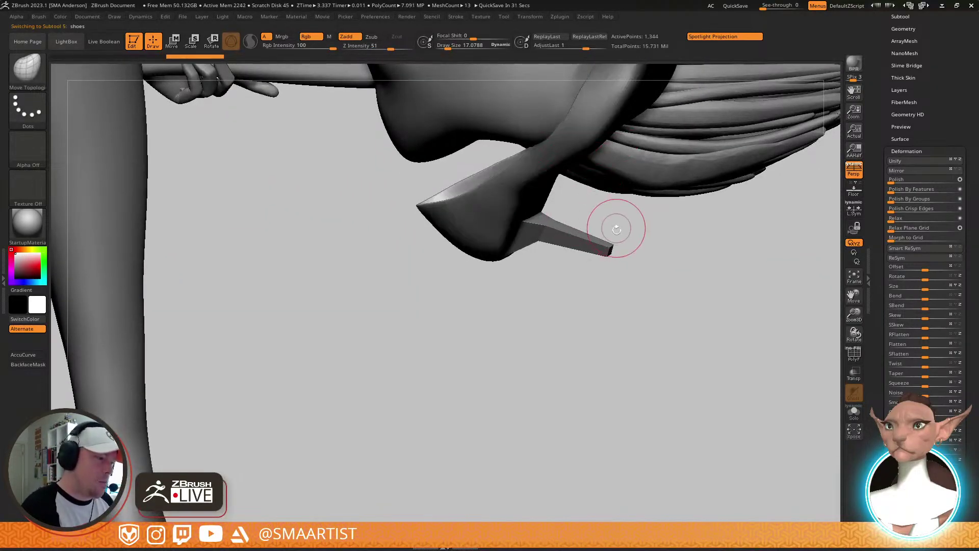
Isolate the shoe heels subtool with its wireframe shown and dynamic subdivision turned off
{"action": "mouse_move", "coordinate": [605, 234]}
{"action": "right_mouse_down"}
{"action": "mouse_move", "coordinate": [614, 282]}
{"action": "mouse_move", "coordinate": [610, 252]}
{"action": "mouse_move", "coordinate": [595, 258]}
{"action": "mouse_move", "coordinate": [619, 236]}
{"action": "mouse_move", "coordinate": [637, 260]}
{"action": "mouse_move", "coordinate": [627, 282]}
{"action": "mouse_move", "coordinate": [608, 287]}
{"action": "mouse_move", "coordinate": [595, 272]}
{"action": "mouse_move", "coordinate": [605, 245]}
{"action": "mouse_move", "coordinate": [601, 260]}
{"action": "right_mouse_up"}
{"action": "key", "text": "f"}
{"action": "key", "text": "shift+f"}
{"action": "left_click", "coordinate": [611, 261], "text": "alt"}
{"action": "key", "text": "shift+f"}
{"action": "key", "text": "shift+f"}
{"action": "key", "text": "ctrl+s"}
{"action": "left_click", "coordinate": [592, 258], "text": "ctrl+shift"}
{"action": "key", "text": "shift+d"}
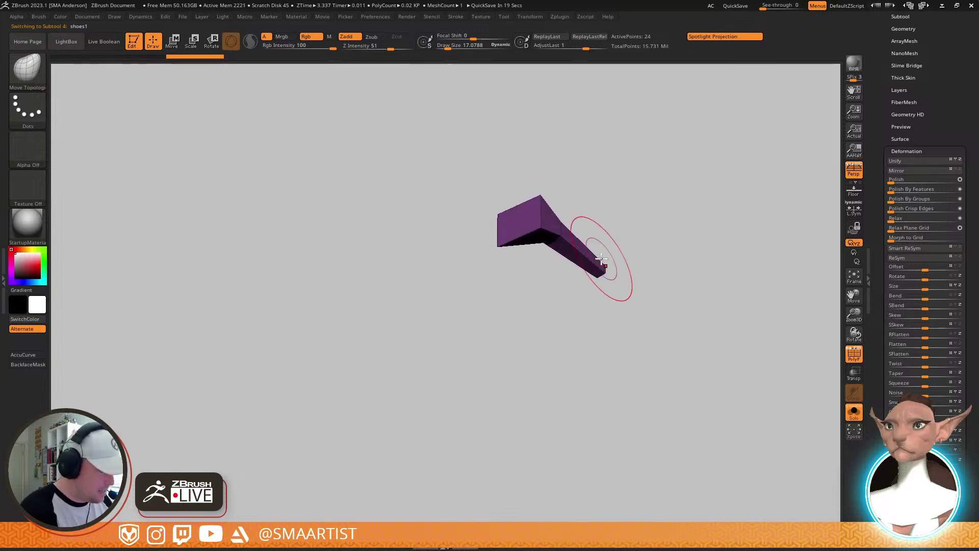
Assign polygroups to the heels with ZModeler's PolyGroup action and the Island target
{"action": "key", "text": "b"}
{"action": "key", "text": "z"}
{"action": "key", "text": "m"}
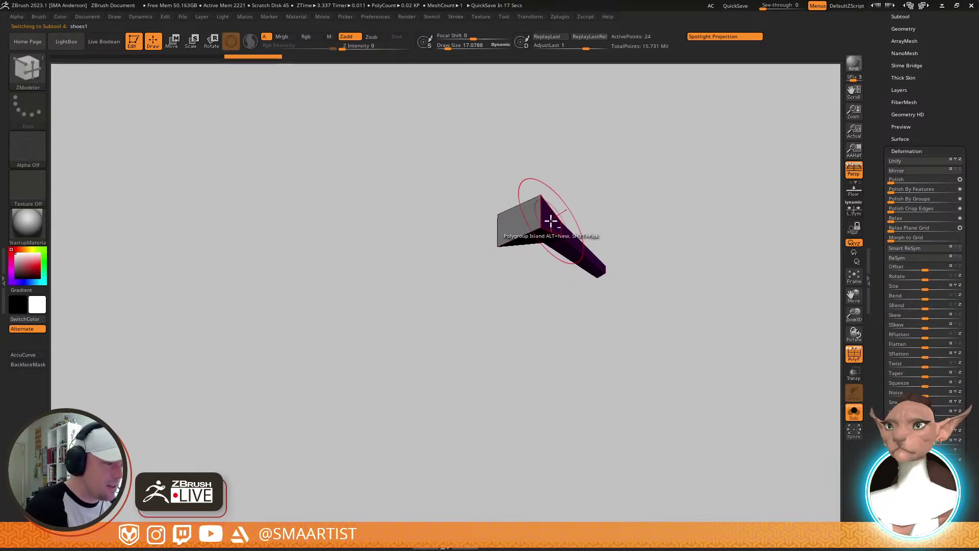
{"action": "left_click", "coordinate": [552, 221]}
{"action": "right_click_drag", "start_coordinate": [612, 240], "coordinate": [587, 242]}
{"action": "left_click", "coordinate": [587, 242]}
{"action": "left_click_drag", "start_coordinate": [682, 266], "coordinate": [645, 202]}
Set ZModeler's PolyGroup target to Polygroup All and give the heel's sides a new polygroup
{"action": "mouse_move", "coordinate": [645, 202]}
{"action": "right_mouse_down"}
{"action": "mouse_move", "coordinate": [673, 193]}
{"action": "mouse_move", "coordinate": [634, 273]}
{"action": "mouse_move", "coordinate": [684, 275]}
{"action": "mouse_move", "coordinate": [527, 271]}
{"action": "mouse_move", "coordinate": [407, 322]}
{"action": "right_mouse_up"}
{"action": "key", "text": "f"}
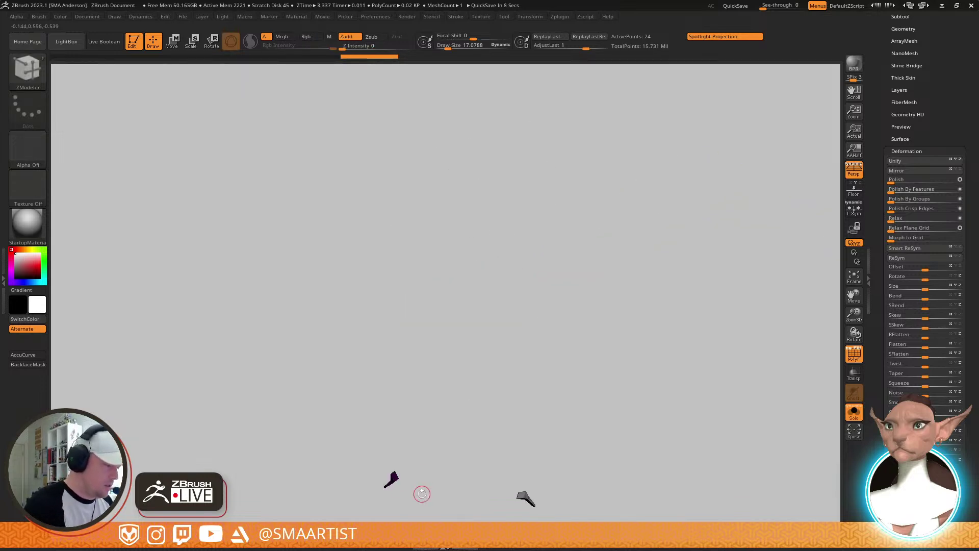
{"action": "key", "text": "f"}
{"action": "right_click_drag", "start_coordinate": [254, 301], "coordinate": [505, 299], "text": "alt"}
{"action": "mouse_move", "coordinate": [378, 240]}
{"action": "right_mouse_down"}
{"action": "mouse_move", "coordinate": [372, 212]}
{"action": "mouse_move", "coordinate": [390, 251]}
{"action": "right_mouse_up"}
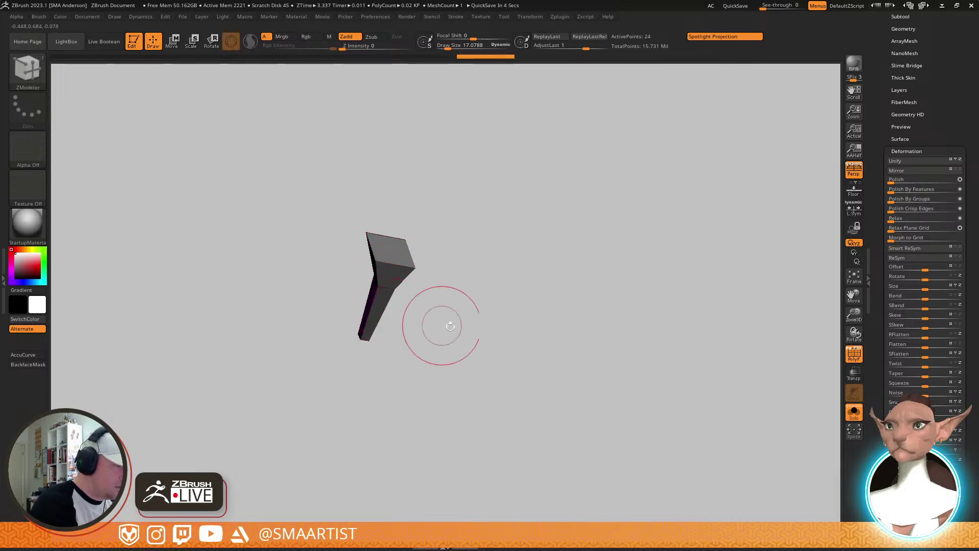
{"action": "right_click_drag", "start_coordinate": [444, 324], "coordinate": [414, 314]}
{"action": "key", "text": "space"}
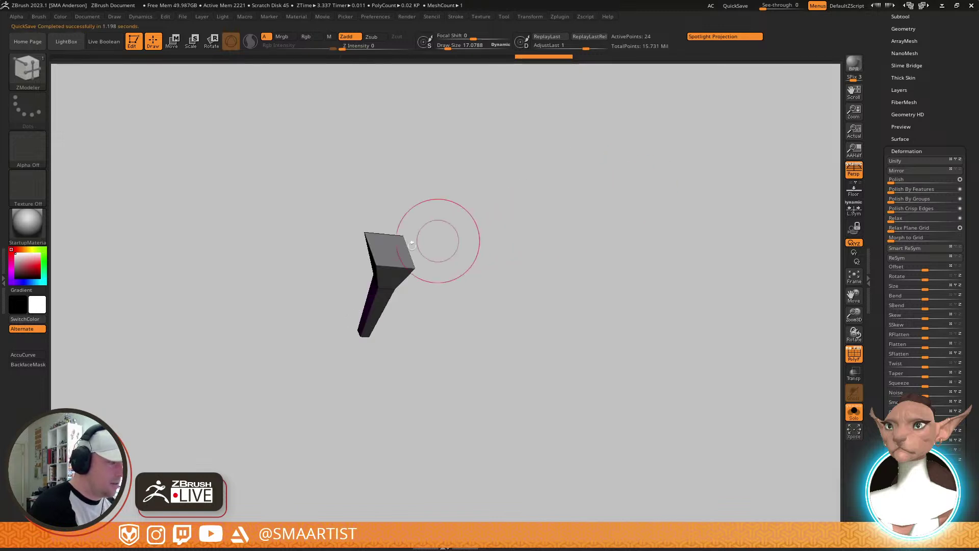
{"action": "key", "text": "space"}
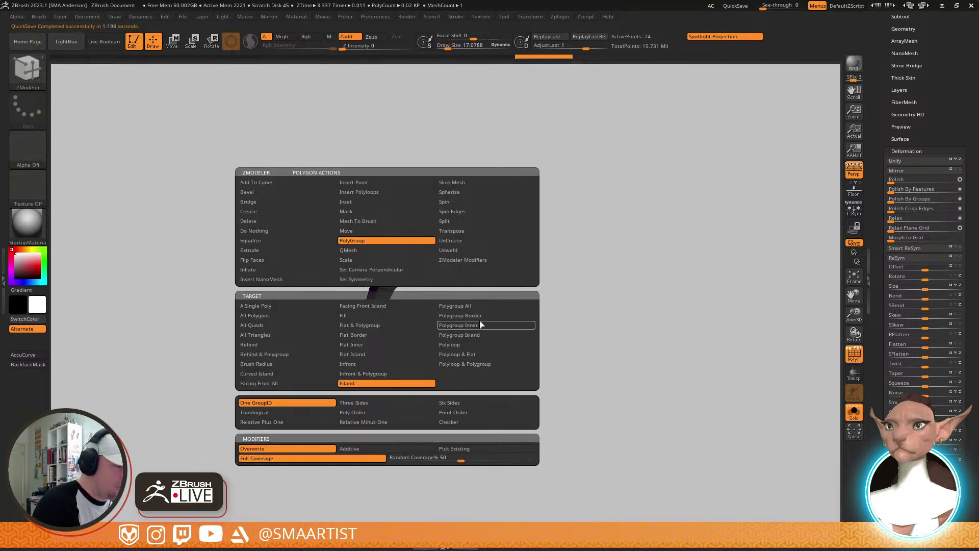
{"action": "left_click", "coordinate": [484, 306]}
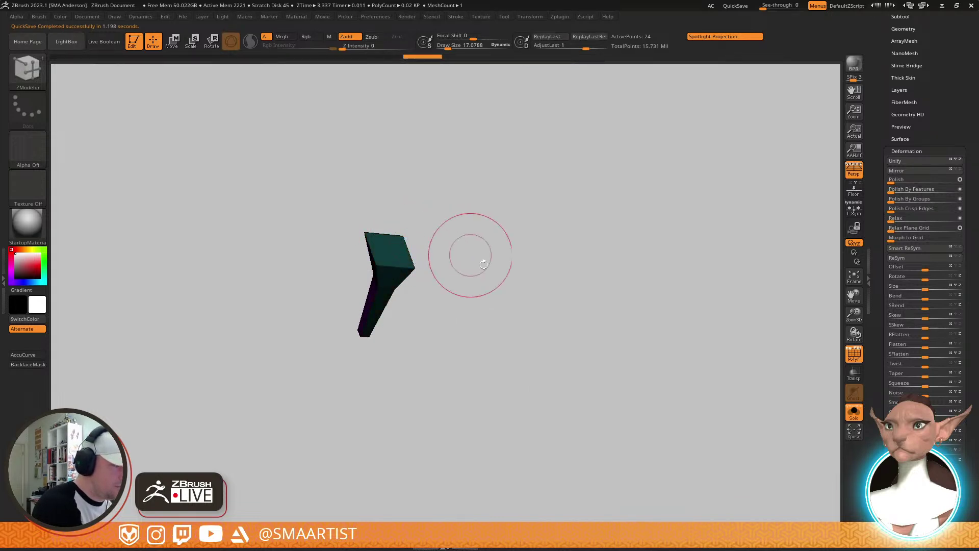
Change ZModeler's PolyGroup target to A Single Poly at the tip of the heel
{"action": "left_click_drag", "start_coordinate": [466, 252], "coordinate": [519, 131]}
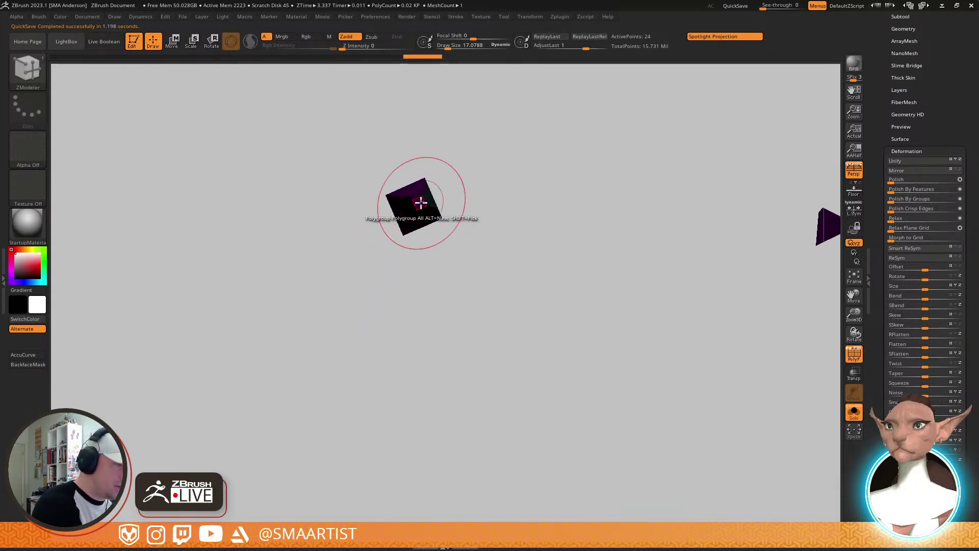
{"action": "key", "text": "space"}
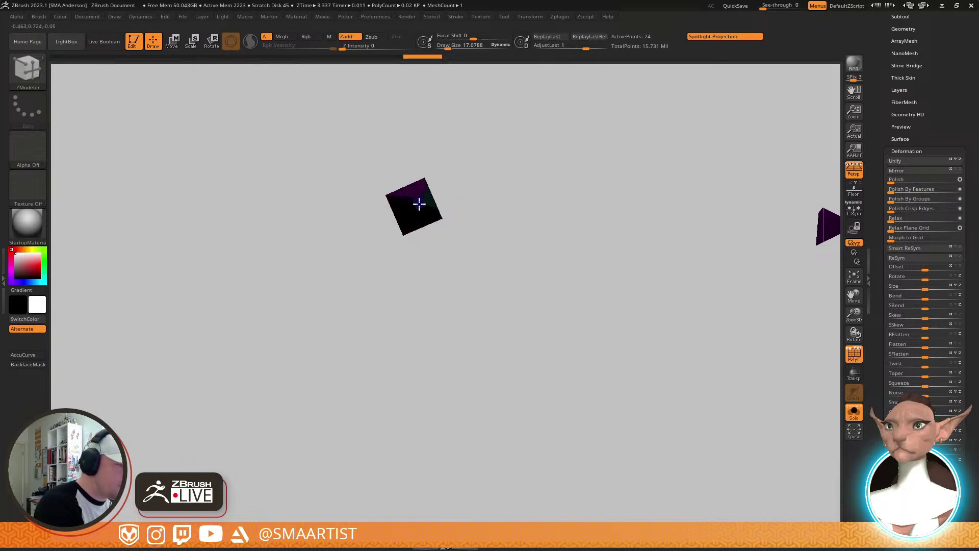
{"action": "left_click", "coordinate": [419, 204]}
Turn off the polypaint display of the shoes1 subtool
{"action": "left_click_drag", "start_coordinate": [633, 214], "coordinate": [556, 263], "text": "alt"}
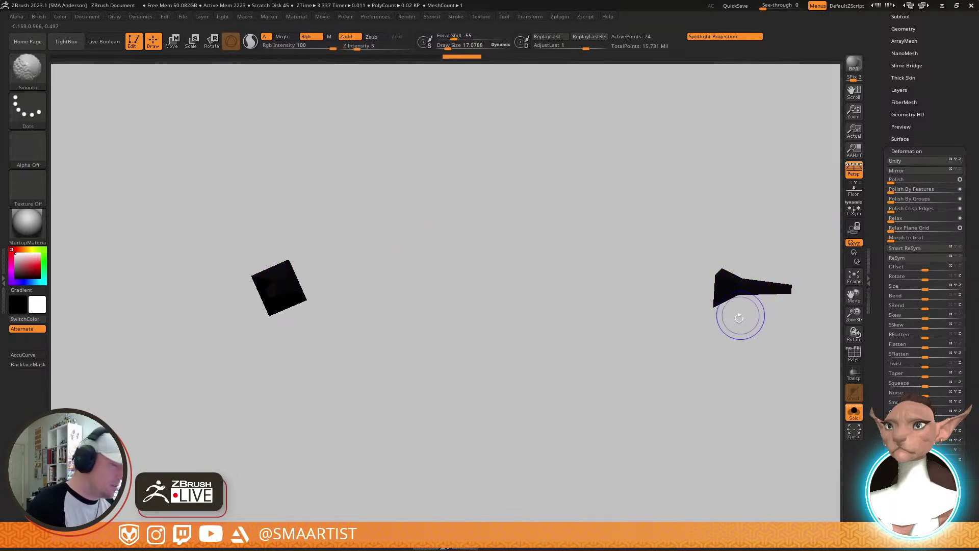
{"action": "left_click", "coordinate": [907, 17]}
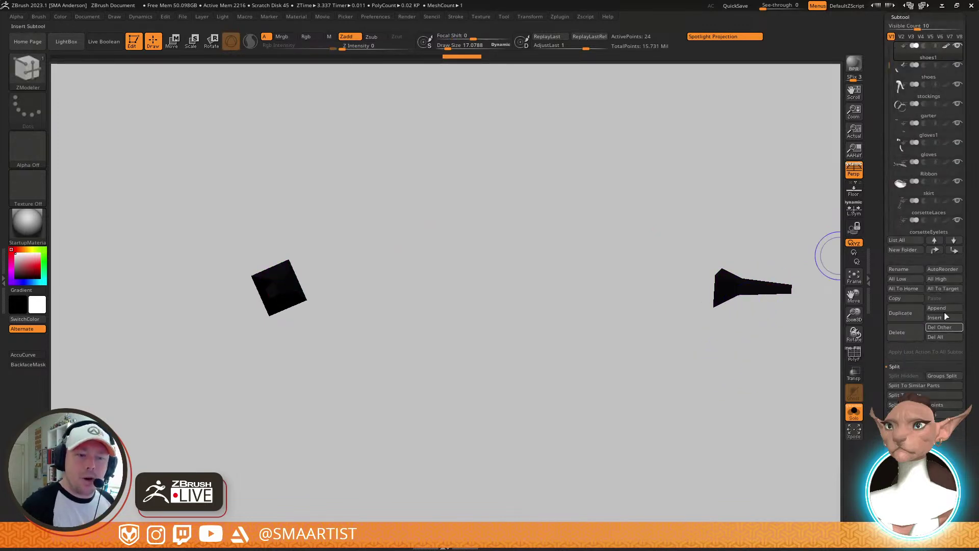
{"action": "left_click", "coordinate": [947, 45]}
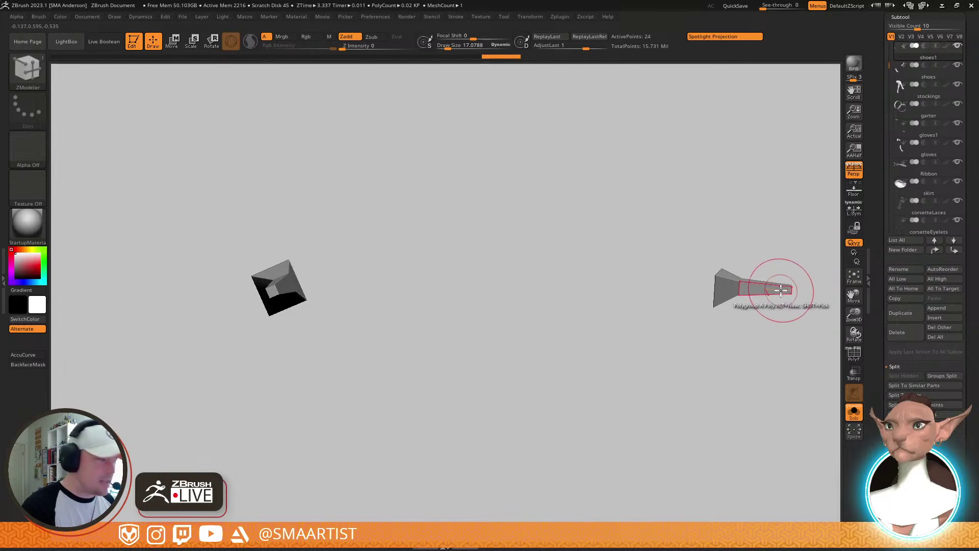
Give the small end face at the tip of the heels its own polygroup
{"action": "left_click_drag", "start_coordinate": [774, 301], "coordinate": [714, 298]}
{"action": "right_click_drag", "start_coordinate": [796, 286], "coordinate": [594, 335], "text": "ctrl"}
{"action": "left_click", "coordinate": [795, 296]}
{"action": "left_click_drag", "start_coordinate": [593, 334], "coordinate": [791, 444]}
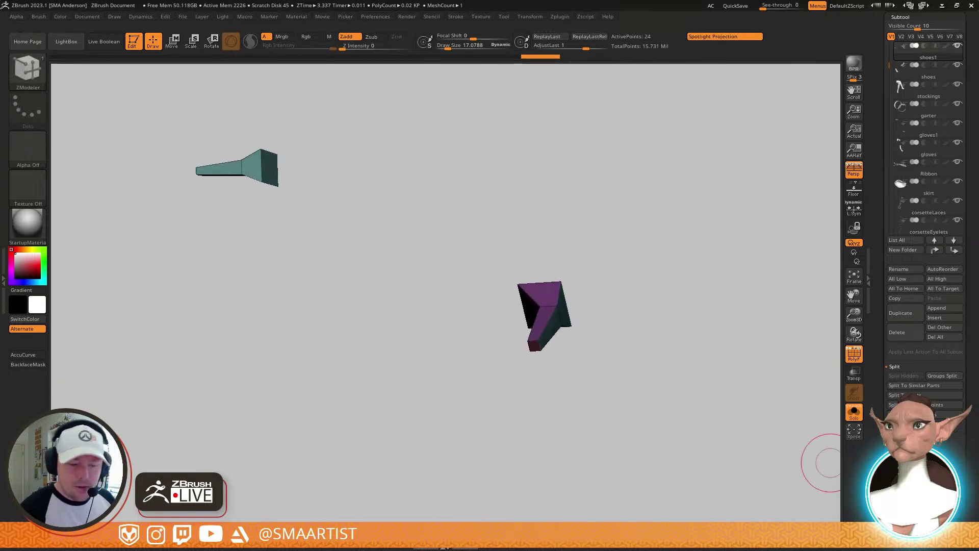
Crease the heels along their polygroup borders and preview them with dynamic subdivision and the wireframe toggled
{"action": "left_click", "coordinate": [910, 280]}
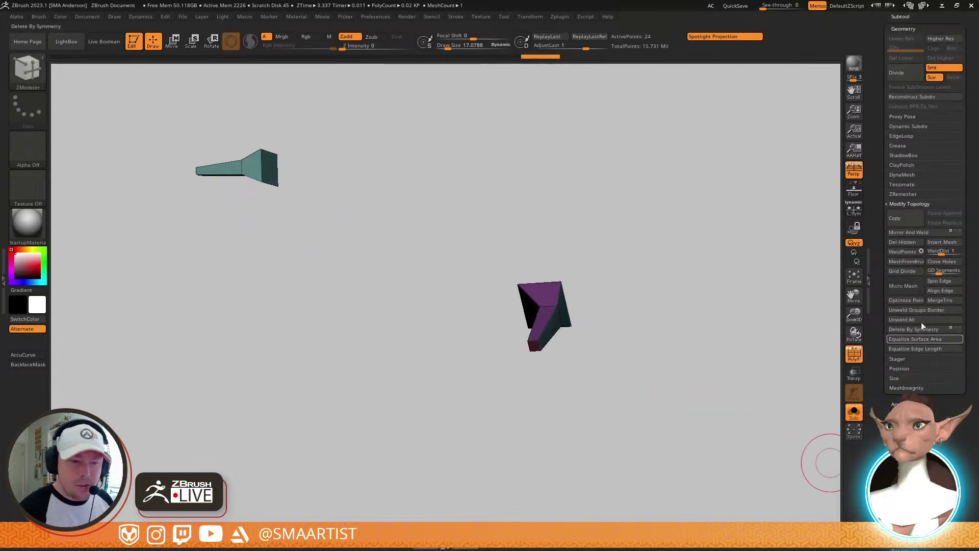
{"action": "left_click", "coordinate": [901, 146]}
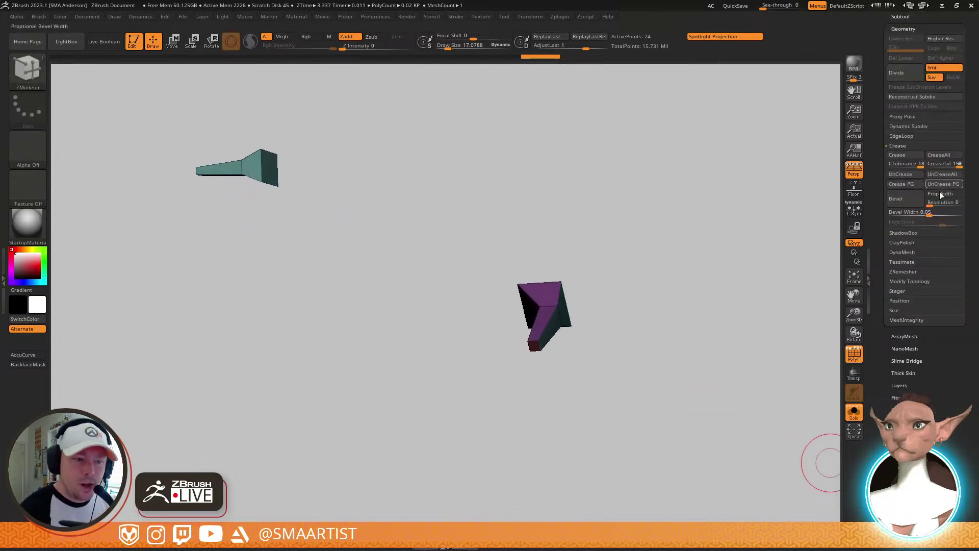
{"action": "left_click", "coordinate": [906, 184]}
{"action": "key", "text": "d"}
{"action": "key", "text": "shift+f"}
{"action": "left_click_drag", "start_coordinate": [597, 325], "coordinate": [549, 396]}
{"action": "key", "text": "shift+f"}
{"action": "mouse_move", "coordinate": [604, 329]}
{"action": "left_mouse_down"}
{"action": "mouse_move", "coordinate": [586, 352]}
{"action": "mouse_move", "coordinate": [560, 267]}
{"action": "left_mouse_up"}
Turn off dynamic subdivision and give the heels' wide upper end faces their own polygroup
{"action": "key", "text": "shift+d"}
{"action": "left_click", "coordinate": [531, 287]}
{"action": "mouse_move", "coordinate": [603, 300]}
{"action": "left_mouse_down", "text": "alt"}
{"action": "mouse_move", "coordinate": [724, 398]}
{"action": "mouse_move", "coordinate": [790, 475]}
{"action": "left_mouse_up", "text": "alt"}
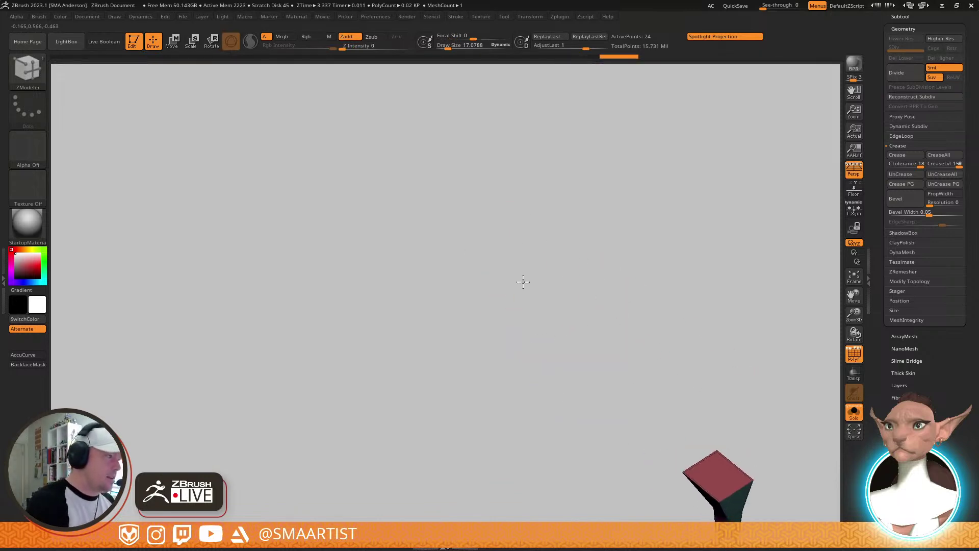
{"action": "mouse_move", "coordinate": [523, 279]}
{"action": "left_mouse_down"}
{"action": "mouse_move", "coordinate": [643, 291]}
{"action": "mouse_move", "coordinate": [614, 269]}
{"action": "left_mouse_up"}
{"action": "left_click_drag", "start_coordinate": [634, 201], "coordinate": [674, 209]}
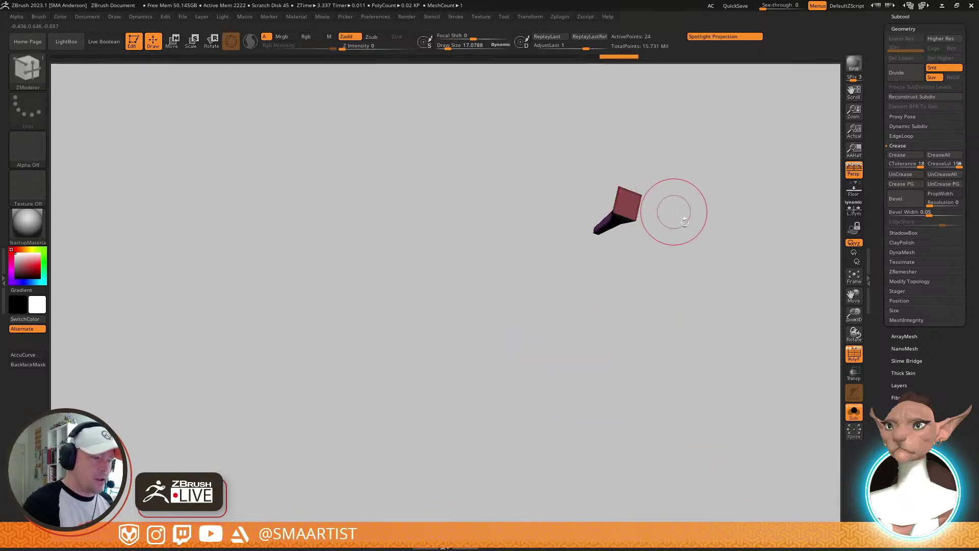
Crease the heels' polygroup borders again and preview the smoothed result
{"action": "left_click", "coordinate": [911, 186]}
{"action": "key", "text": "d"}
{"action": "left_click_drag", "start_coordinate": [704, 267], "coordinate": [723, 223]}
{"action": "key", "text": "shift+d"}
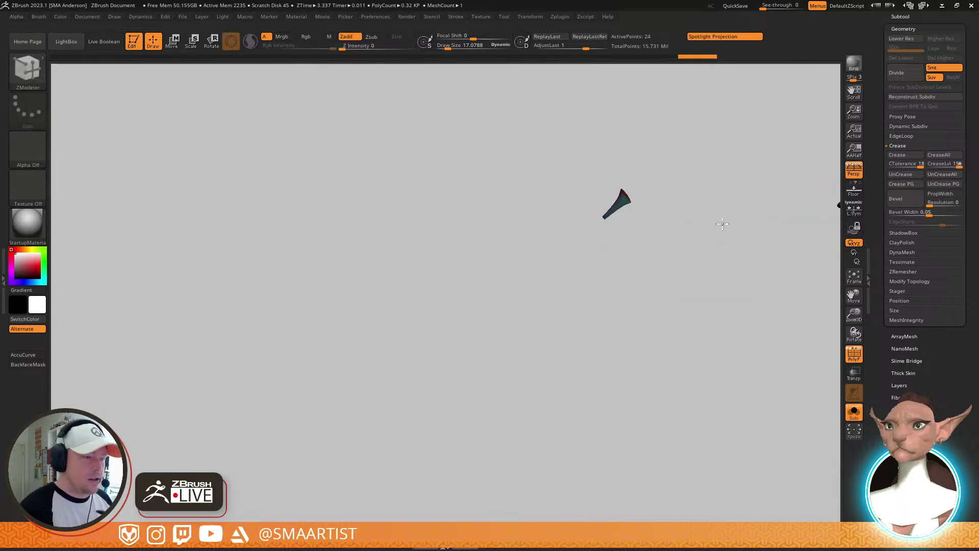
Turn dynamic subdivision back on for the heels, show the other subtools again and check the shoes without wireframe
{"action": "key", "text": "f"}
{"action": "key", "text": "shift+f"}
{"action": "key", "text": "d"}
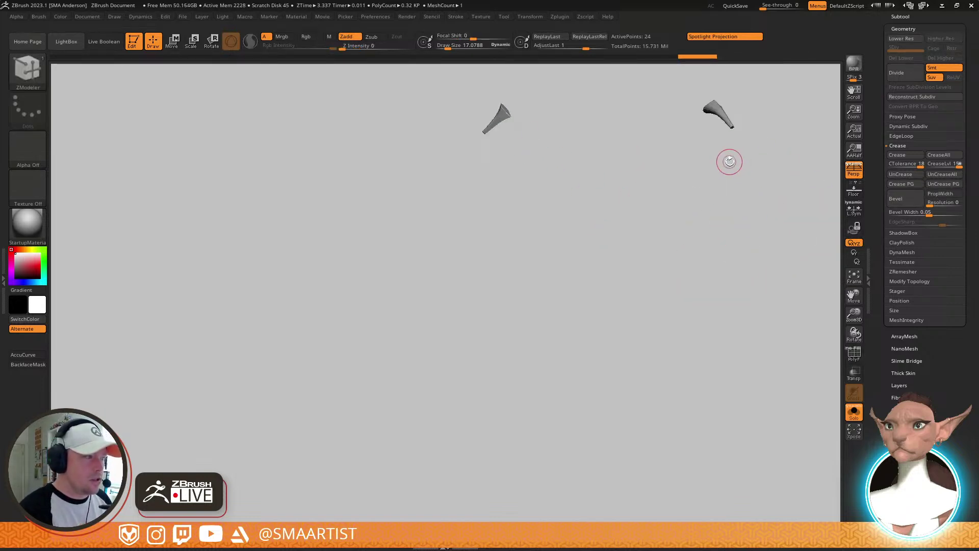
{"action": "key", "text": "shift+f"}
{"action": "right_click_drag", "start_coordinate": [729, 109], "coordinate": [705, 303], "text": "alt"}
{"action": "key", "text": "ctrl+shift+s"}
{"action": "key", "text": "shift+f"}
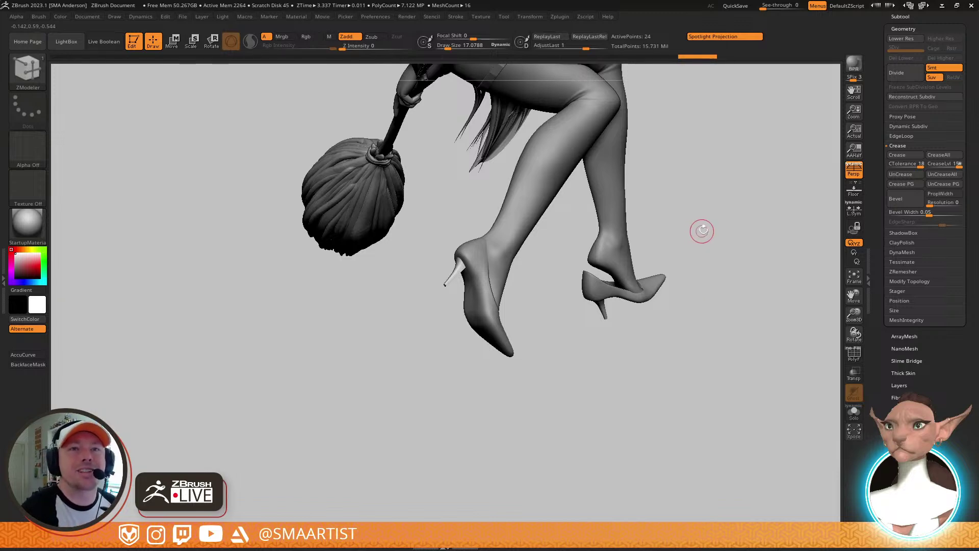
{"action": "mouse_move", "coordinate": [702, 230]}
{"action": "right_mouse_down"}
{"action": "mouse_move", "coordinate": [682, 213]}
{"action": "mouse_move", "coordinate": [668, 261]}
{"action": "mouse_move", "coordinate": [668, 375]}
{"action": "right_mouse_up"}
{"action": "mouse_move", "coordinate": [676, 327]}
{"action": "right_mouse_down"}
{"action": "mouse_move", "coordinate": [684, 291]}
{"action": "mouse_move", "coordinate": [658, 238]}
{"action": "mouse_move", "coordinate": [665, 222]}
{"action": "right_mouse_up"}
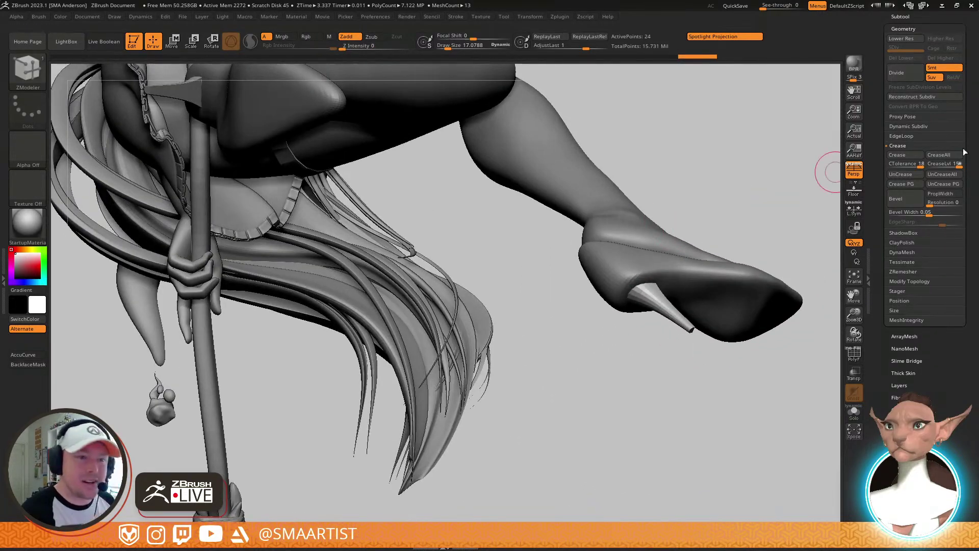
{"action": "mouse_move", "coordinate": [730, 284]}
{"action": "right_mouse_down"}
{"action": "mouse_move", "coordinate": [704, 291]}
{"action": "mouse_move", "coordinate": [699, 260]}
{"action": "mouse_move", "coordinate": [698, 325]}
{"action": "mouse_move", "coordinate": [665, 225]}
{"action": "mouse_move", "coordinate": [801, 204]}
{"action": "mouse_move", "coordinate": [795, 185]}
{"action": "mouse_move", "coordinate": [786, 214]}
{"action": "mouse_move", "coordinate": [795, 225]}
{"action": "mouse_move", "coordinate": [711, 239]}
{"action": "mouse_move", "coordinate": [733, 234]}
{"action": "mouse_move", "coordinate": [740, 216]}
{"action": "mouse_move", "coordinate": [728, 260]}
{"action": "mouse_move", "coordinate": [740, 253]}
{"action": "mouse_move", "coordinate": [678, 260]}
{"action": "mouse_move", "coordinate": [731, 253]}
{"action": "right_mouse_up"}
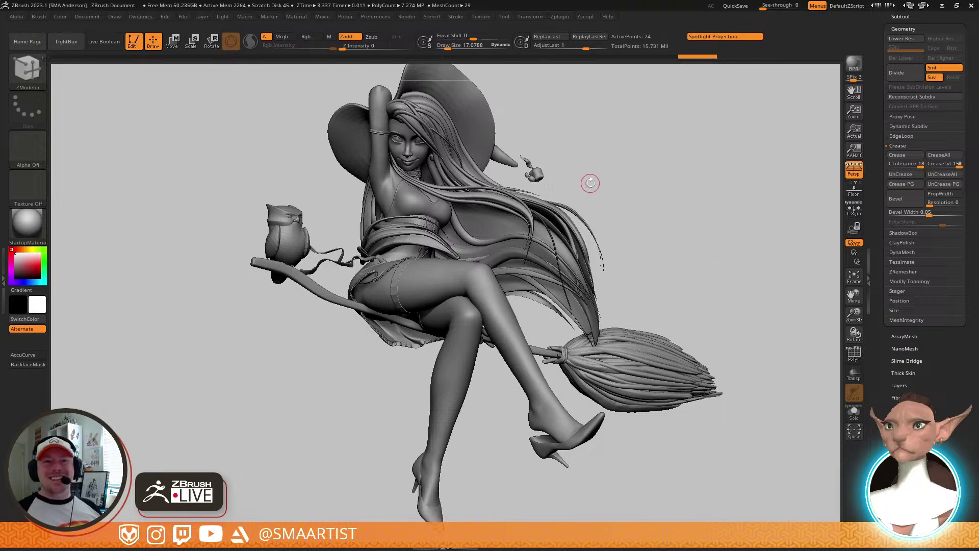
Select the garter on the witch's thigh and turn on dynamic subdivision for it
{"action": "mouse_move", "coordinate": [629, 157]}
{"action": "left_mouse_down"}
{"action": "mouse_move", "coordinate": [610, 199]}
{"action": "mouse_move", "coordinate": [709, 225]}
{"action": "mouse_move", "coordinate": [680, 189]}
{"action": "left_mouse_up"}
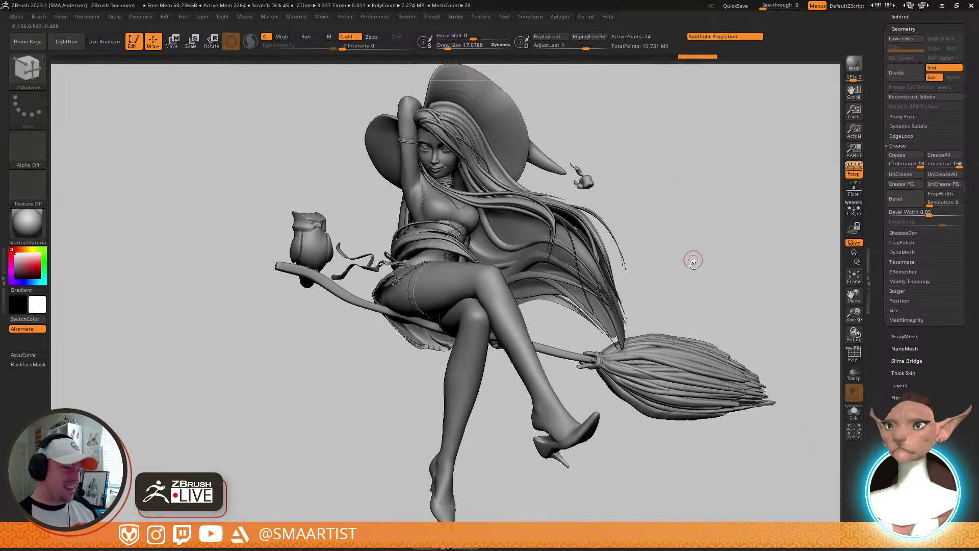
{"action": "left_click_drag", "start_coordinate": [693, 260], "coordinate": [709, 283]}
{"action": "left_click_drag", "start_coordinate": [638, 323], "coordinate": [702, 327]}
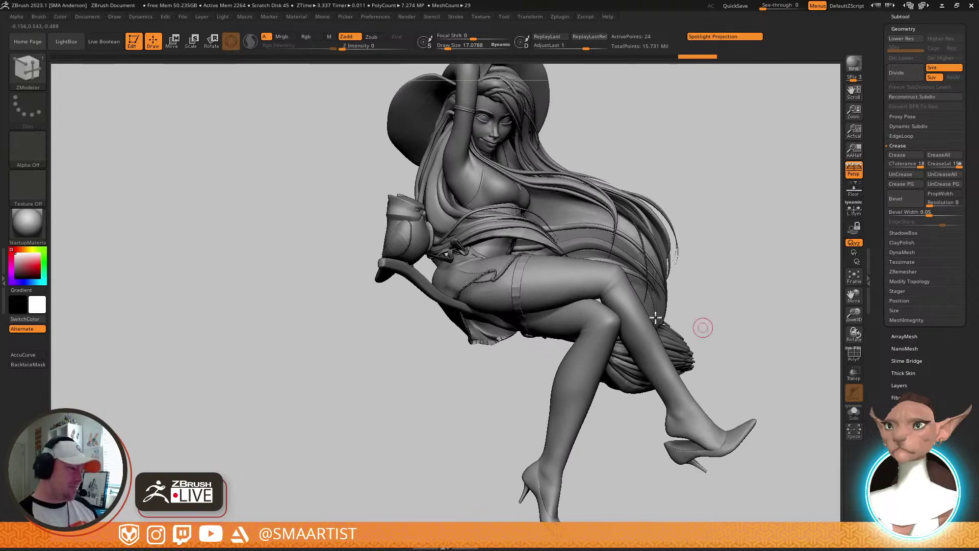
{"action": "left_click", "coordinate": [519, 285], "text": "alt"}
{"action": "key", "text": "shift+f"}
{"action": "key", "text": "shift+f"}
{"action": "key", "text": "d"}
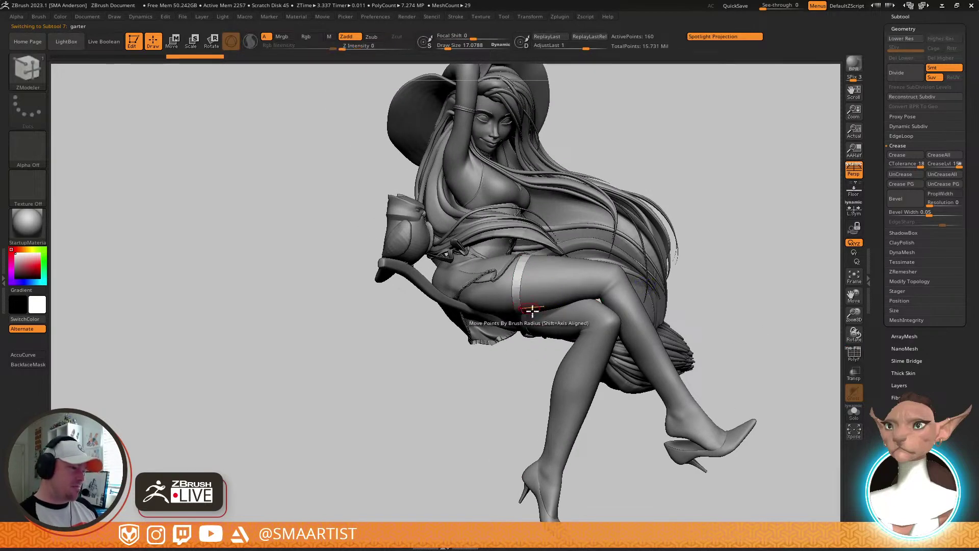
Set the garter's crease level to 2 and its smooth subdivision level to 3, checking it with and without wireframe
{"action": "mouse_move", "coordinate": [531, 311]}
{"action": "right_mouse_down", "text": "ctrl"}
{"action": "mouse_move", "coordinate": [537, 328]}
{"action": "mouse_move", "coordinate": [584, 308]}
{"action": "mouse_move", "coordinate": [580, 244]}
{"action": "mouse_move", "coordinate": [590, 365]}
{"action": "mouse_move", "coordinate": [580, 380]}
{"action": "mouse_move", "coordinate": [605, 270]}
{"action": "mouse_move", "coordinate": [537, 301]}
{"action": "mouse_move", "coordinate": [607, 389]}
{"action": "right_mouse_up", "text": "ctrl"}
{"action": "key", "text": "shift+f"}
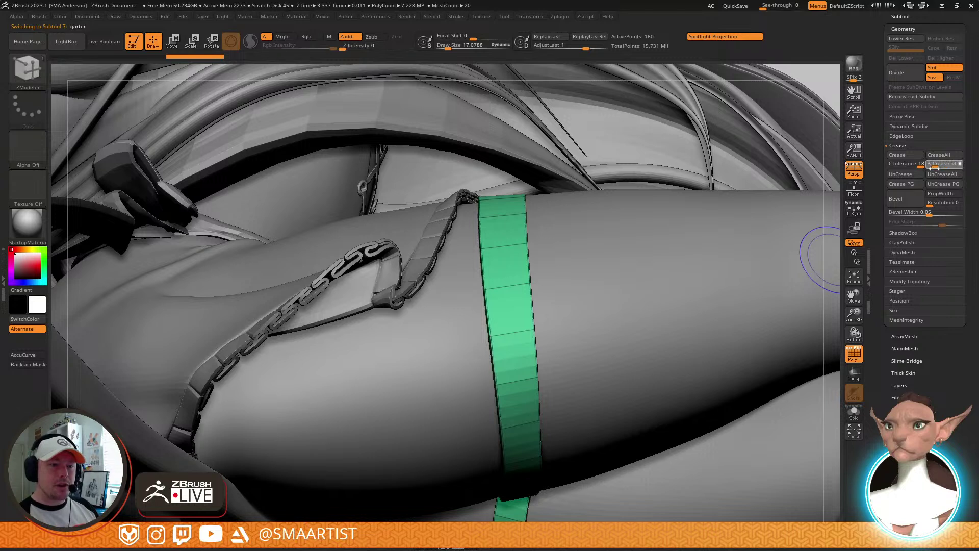
{"action": "left_click_drag", "start_coordinate": [935, 167], "coordinate": [929, 167]}
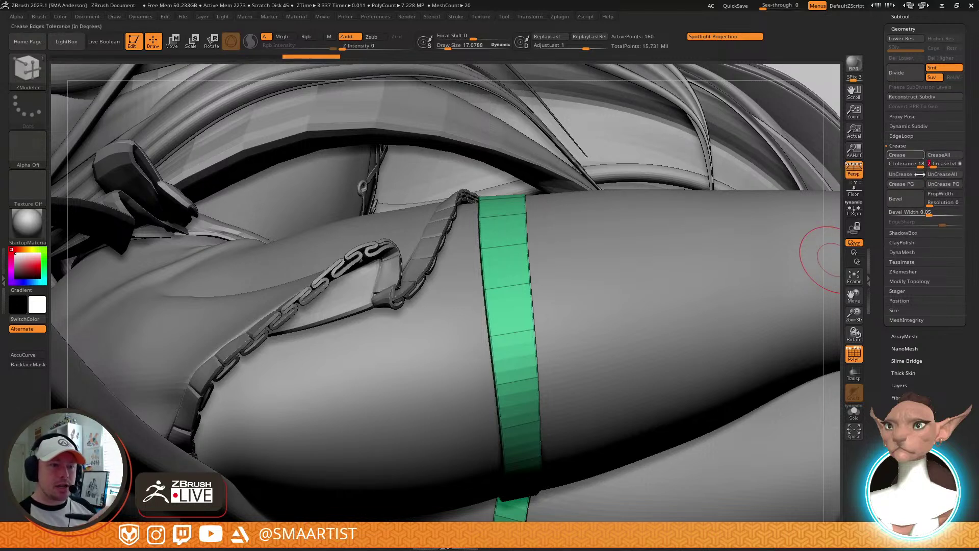
{"action": "left_click", "coordinate": [929, 127]}
{"action": "left_click_drag", "start_coordinate": [938, 167], "coordinate": [942, 167]}
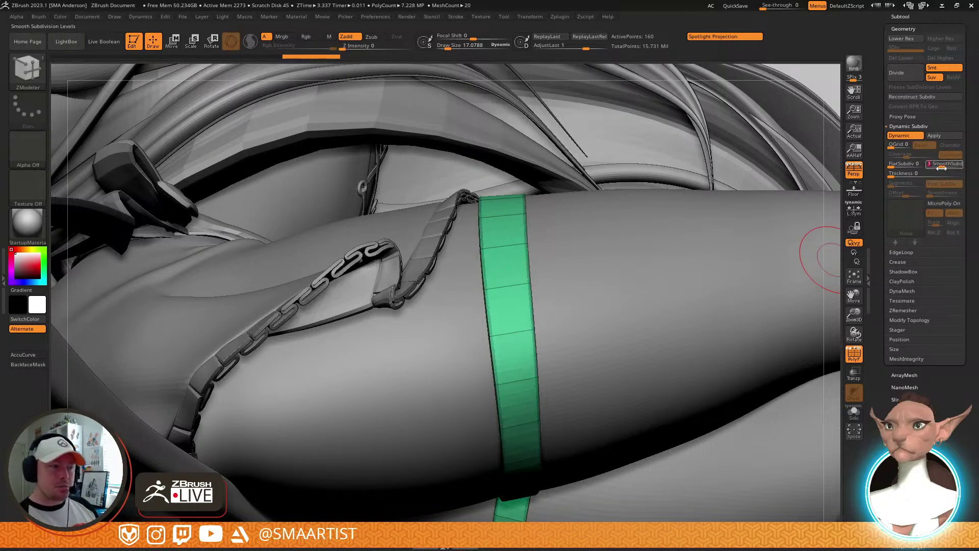
{"action": "key", "text": "shift+f"}
{"action": "right_click_drag", "start_coordinate": [658, 265], "coordinate": [601, 302]}
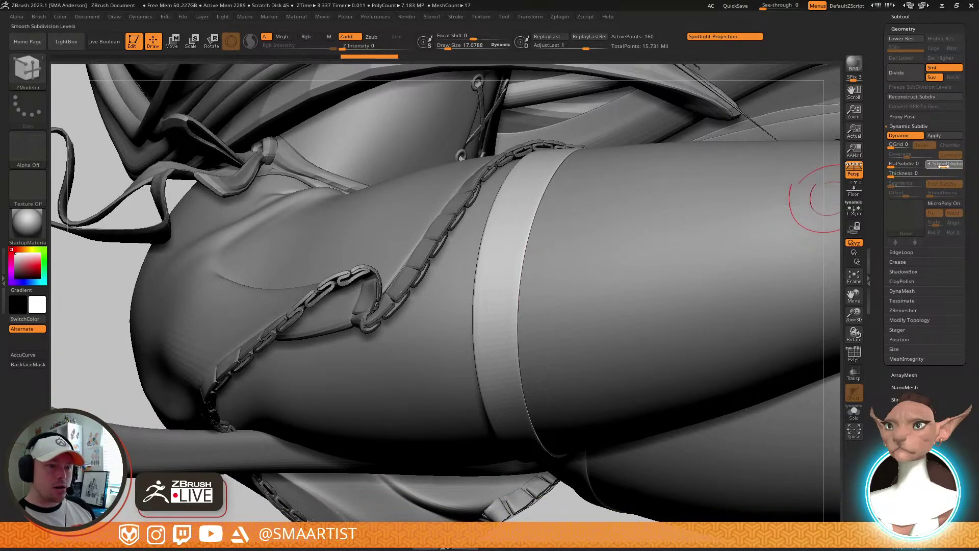
Isolate the garter, turn off its dynamic subdivision and show its wireframe to inspect both rings
{"action": "right_click_drag", "start_coordinate": [657, 271], "coordinate": [667, 251]}
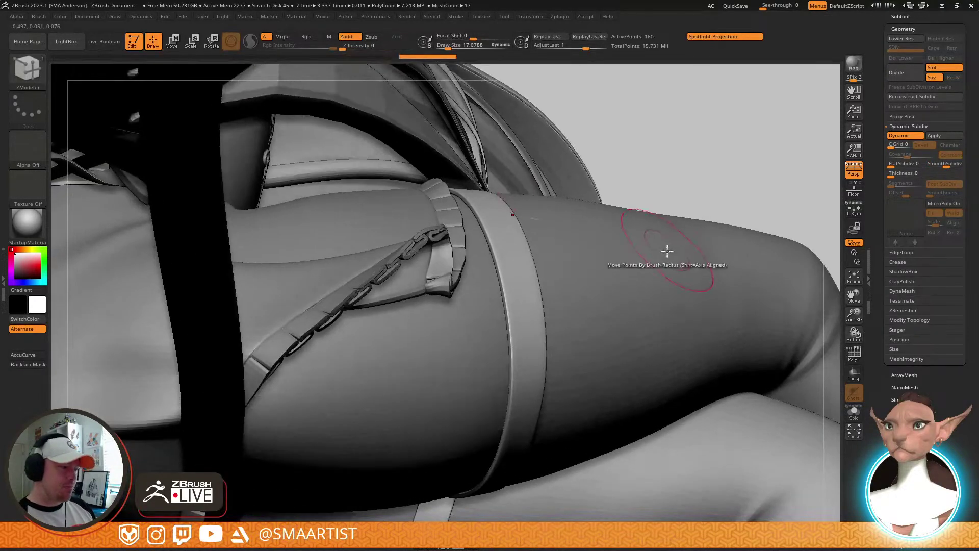
{"action": "right_click_drag", "start_coordinate": [589, 306], "coordinate": [629, 294]}
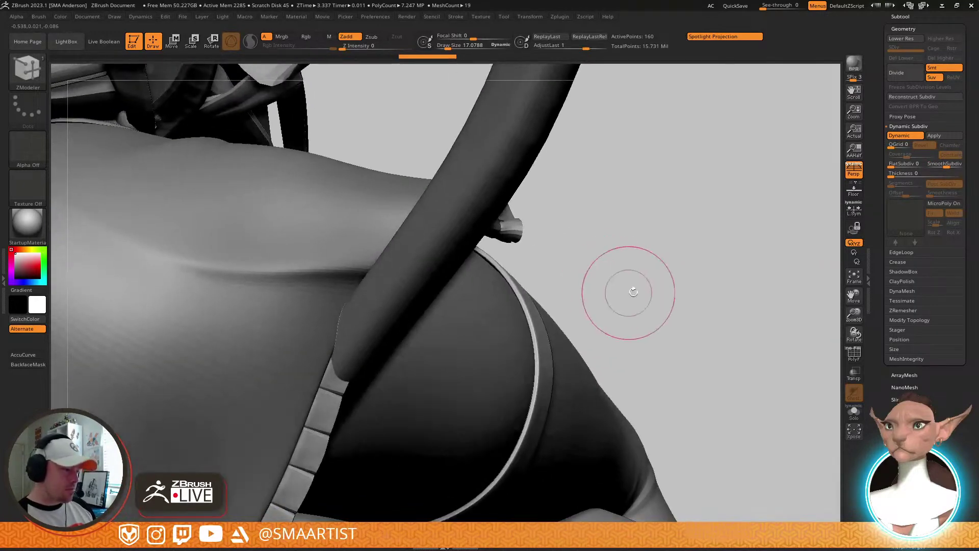
{"action": "right_click_drag", "start_coordinate": [575, 326], "coordinate": [578, 294]}
{"action": "key", "text": "ctrl+shift+s"}
{"action": "key", "text": "shift+f"}
{"action": "key", "text": "shift+d"}
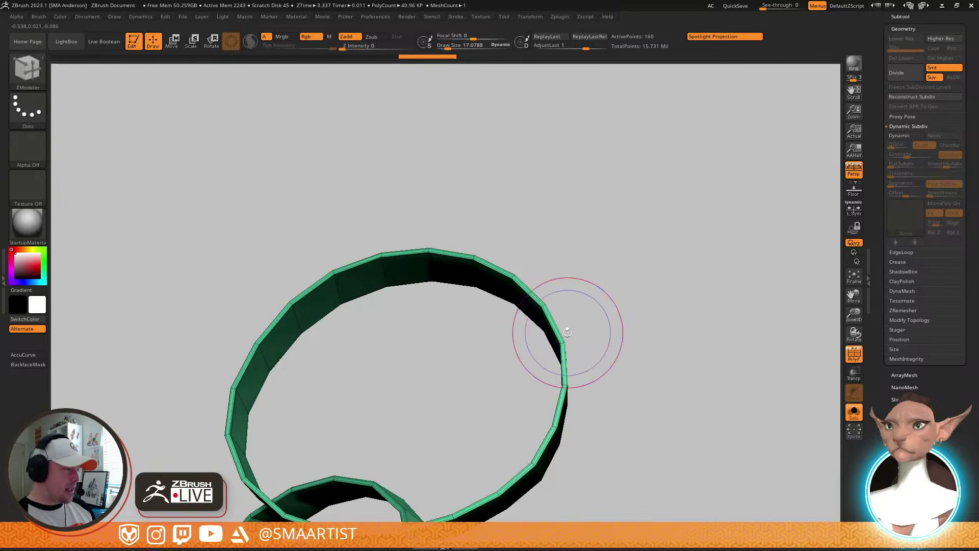
{"action": "right_click_drag", "start_coordinate": [569, 332], "coordinate": [589, 289]}
{"action": "mouse_move", "coordinate": [600, 340]}
{"action": "right_mouse_down", "text": "ctrl"}
{"action": "mouse_move", "coordinate": [623, 301]}
{"action": "mouse_move", "coordinate": [603, 367]}
{"action": "mouse_move", "coordinate": [653, 326]}
{"action": "mouse_move", "coordinate": [688, 258]}
{"action": "mouse_move", "coordinate": [668, 276]}
{"action": "mouse_move", "coordinate": [700, 324]}
{"action": "mouse_move", "coordinate": [691, 312]}
{"action": "right_mouse_up", "text": "ctrl"}
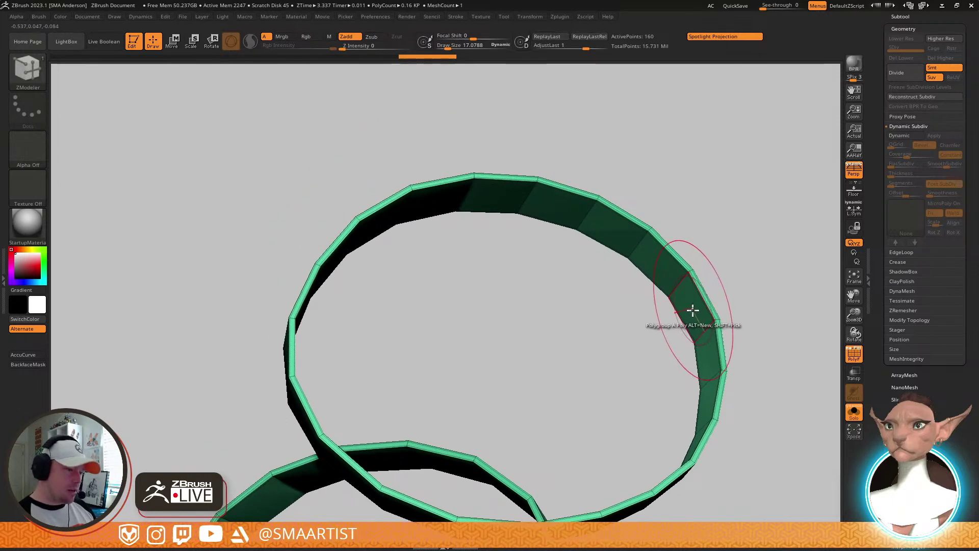
Hide the inner faces of both garter rings, assign a new polygroup to the remaining faces and show everything again
{"action": "key", "text": "space"}
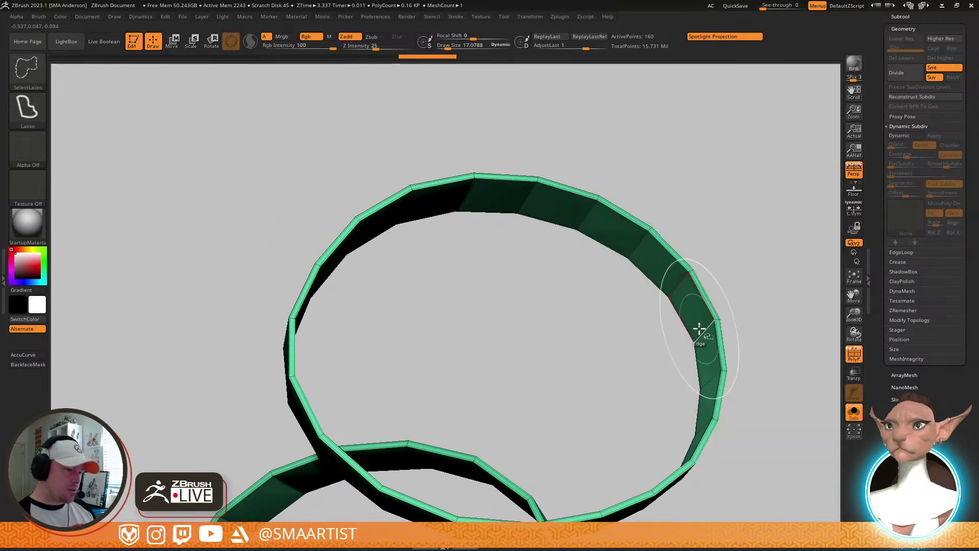
{"action": "left_click", "coordinate": [700, 330], "text": "ctrl+shift"}
{"action": "right_click_drag", "start_coordinate": [687, 349], "coordinate": [771, 169], "text": "alt"}
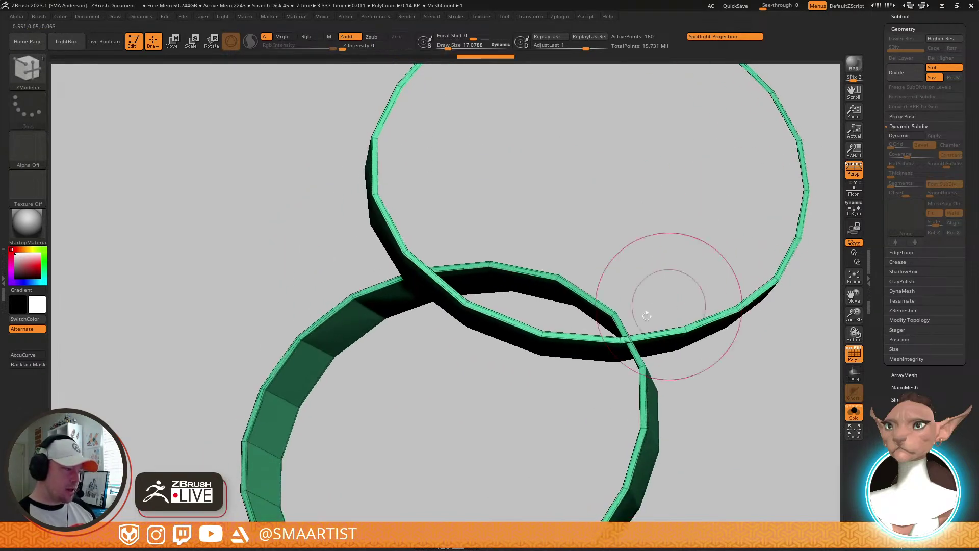
{"action": "left_click", "coordinate": [317, 347], "text": "ctrl+shift"}
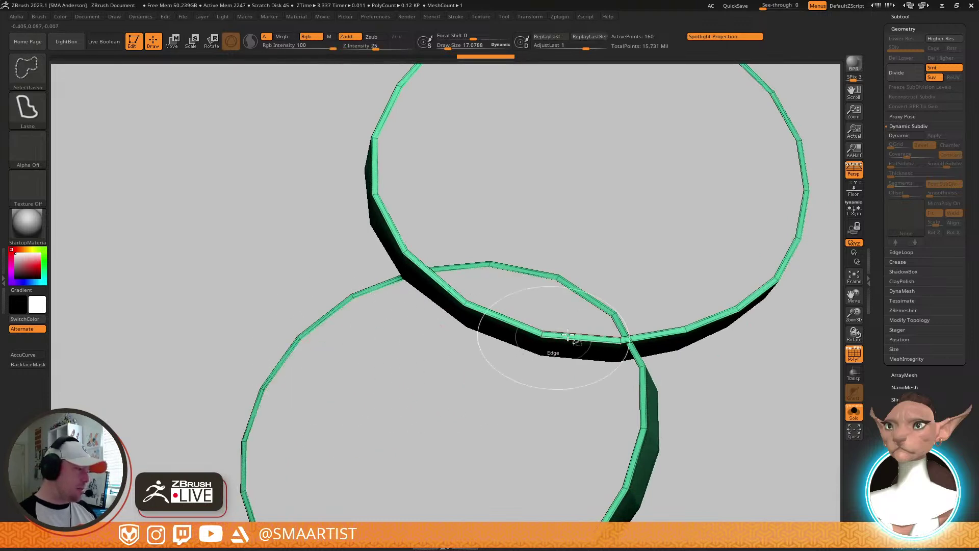
{"action": "left_click", "coordinate": [768, 381], "text": "ctrl+shift"}
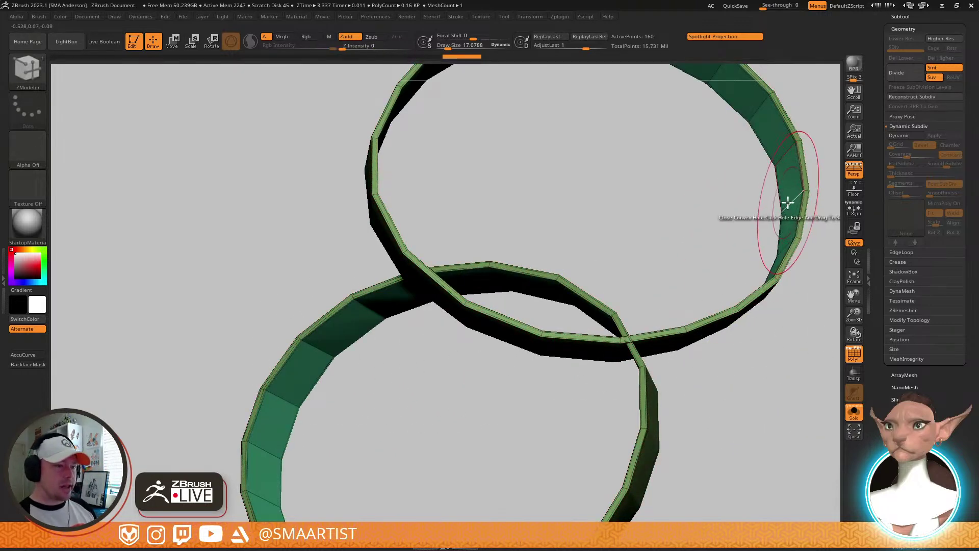
Hide the inner faces of the garter rings again and delete the hidden geometry
{"action": "left_click", "coordinate": [783, 224], "text": "ctrl+alt+shift"}
{"action": "left_click_drag", "start_coordinate": [761, 406], "coordinate": [782, 505], "text": "ctrl+shift"}
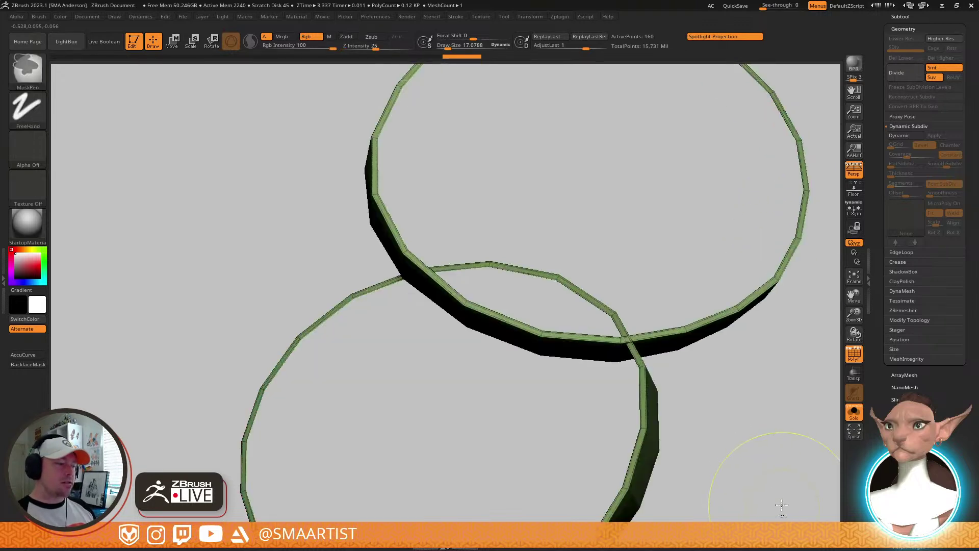
{"action": "left_click", "coordinate": [913, 319]}
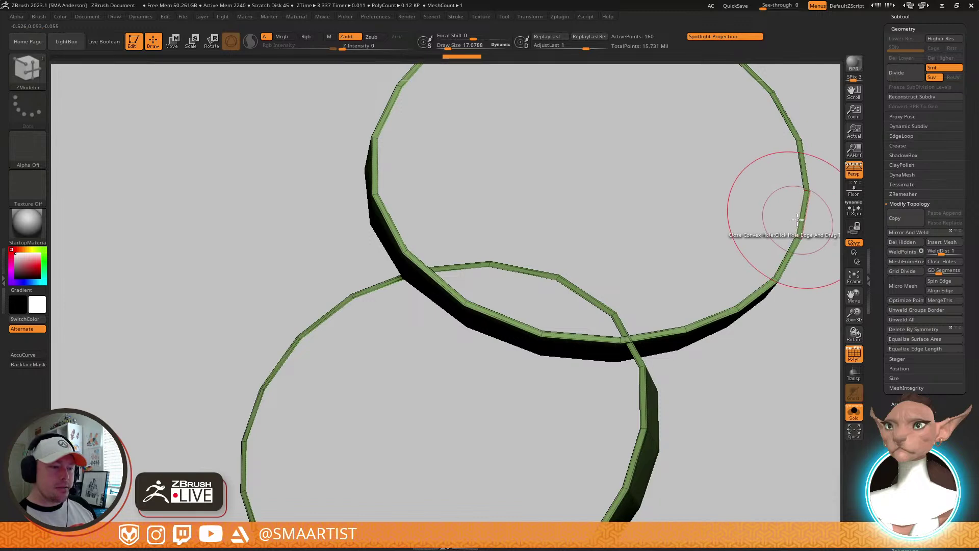
Set ZModeler's edge action to Close Convex Hole with Interactive Resolution off, and close the first garter ring's hole
{"action": "key", "text": "space"}
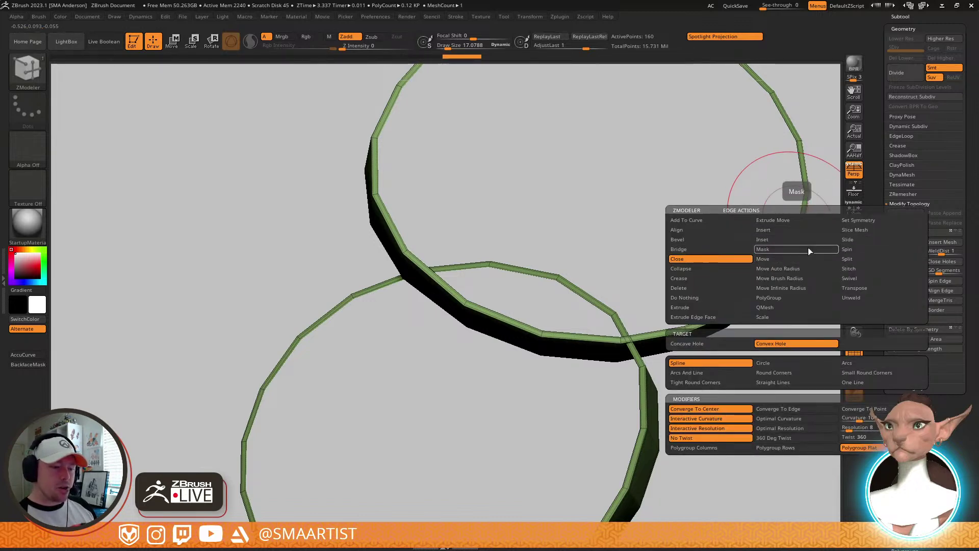
{"action": "key", "text": "space"}
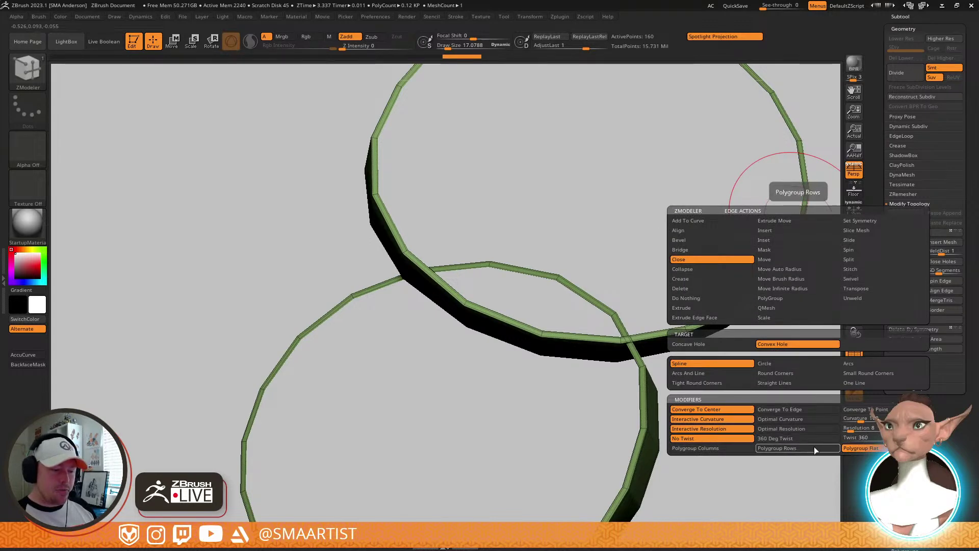
{"action": "left_click", "coordinate": [847, 448]}
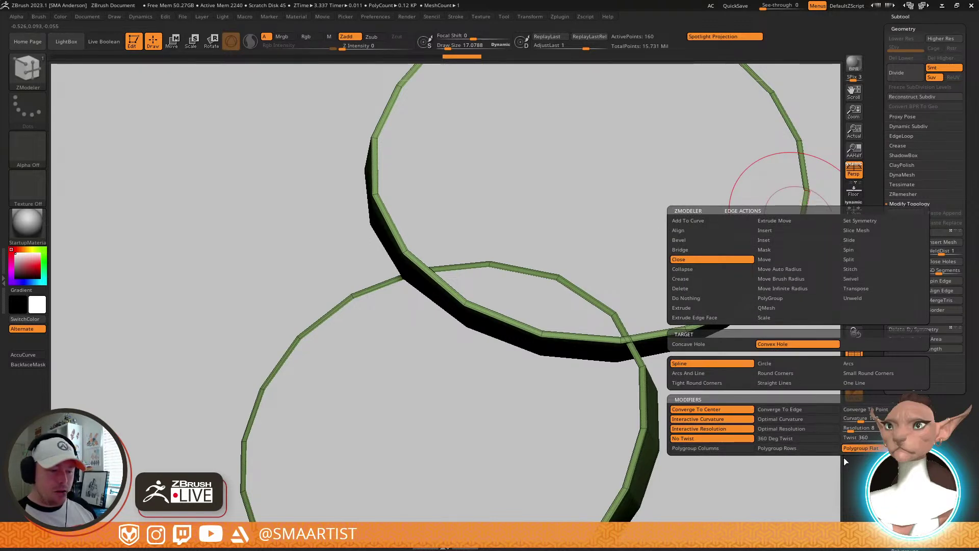
{"action": "left_click", "coordinate": [851, 430]}
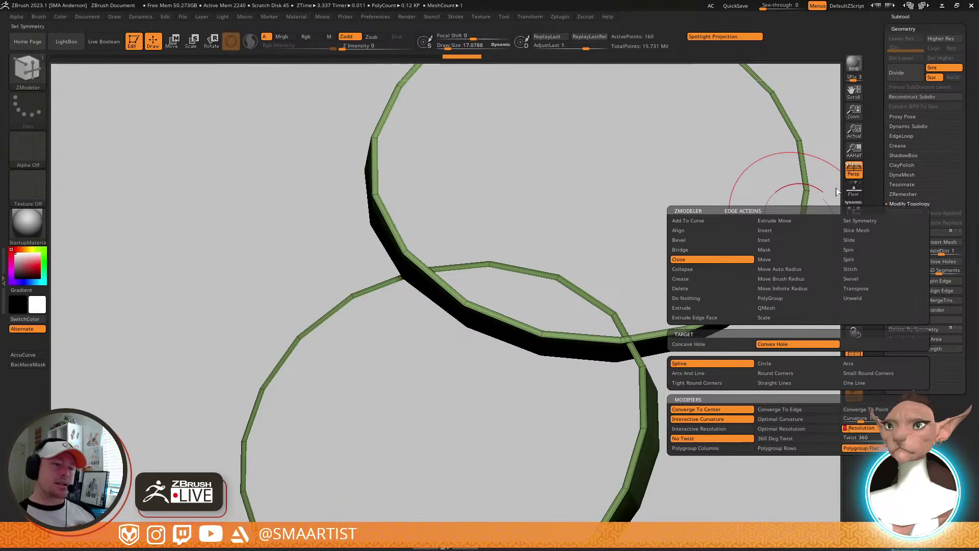
{"action": "left_click", "coordinate": [798, 210]}
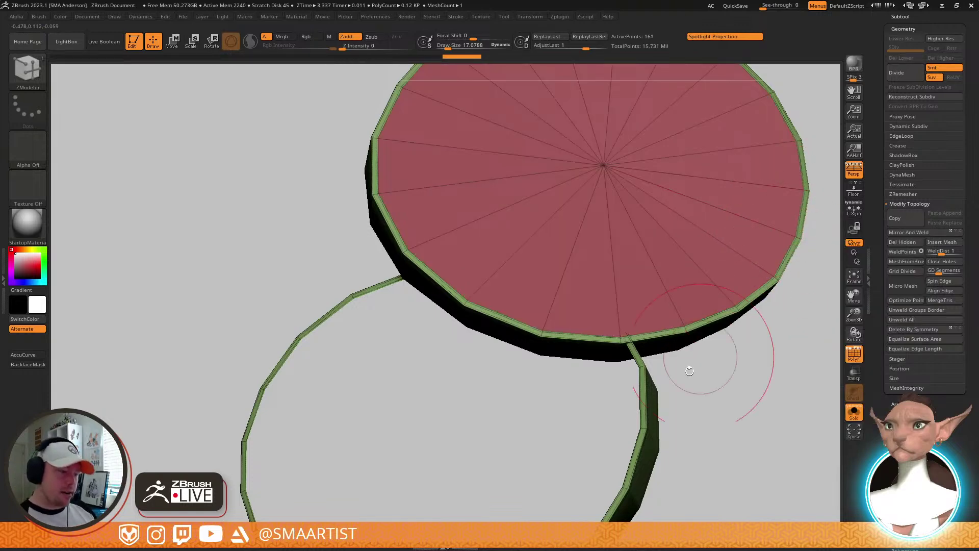
Close the remaining convex holes on both garter rings, including those on the opposite side
{"action": "left_click", "coordinate": [644, 403]}
{"action": "left_click_drag", "start_coordinate": [671, 409], "coordinate": [630, 371]}
{"action": "mouse_move", "coordinate": [631, 371]}
{"action": "right_mouse_down"}
{"action": "mouse_move", "coordinate": [737, 306]}
{"action": "mouse_move", "coordinate": [760, 345]}
{"action": "mouse_move", "coordinate": [775, 257]}
{"action": "right_mouse_up"}
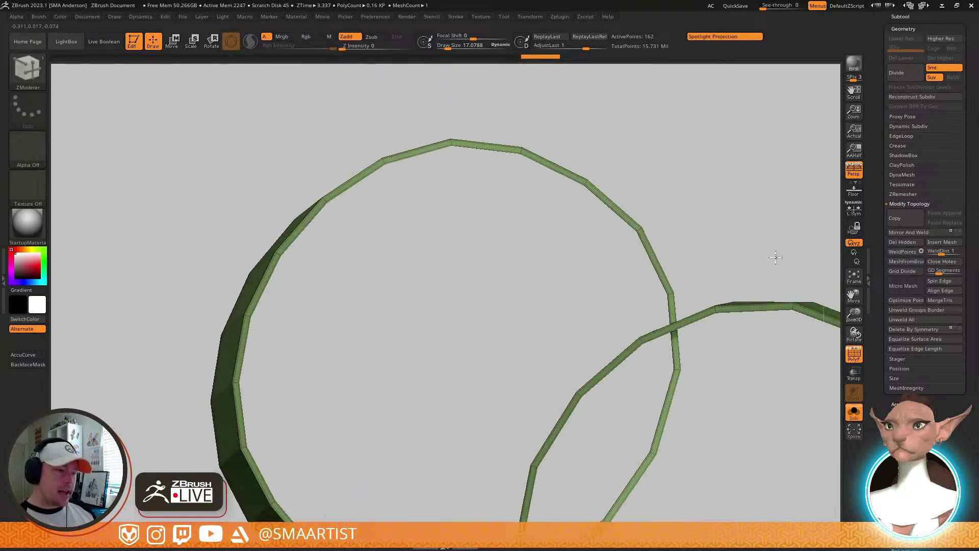
{"action": "left_click", "coordinate": [755, 307]}
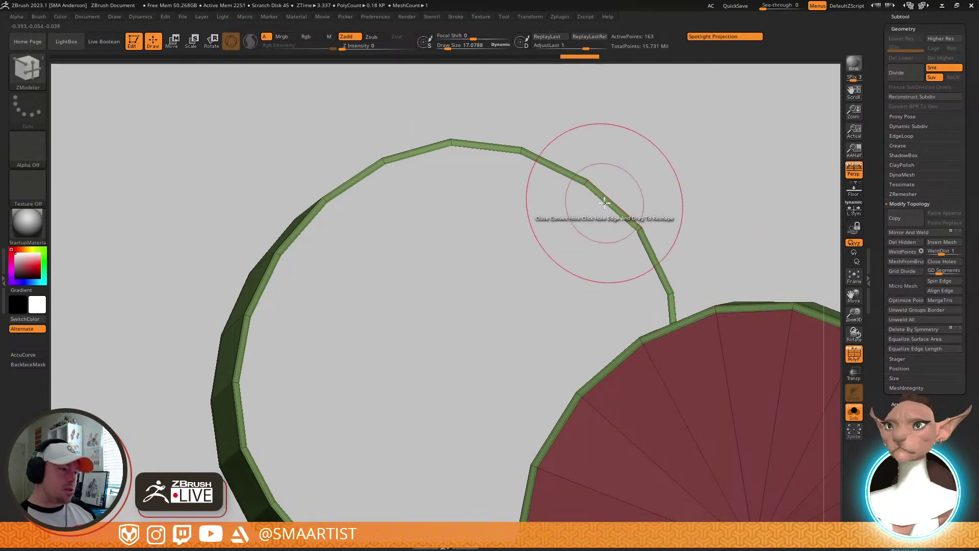
{"action": "left_click", "coordinate": [606, 200]}
{"action": "mouse_move", "coordinate": [667, 296]}
{"action": "left_mouse_down"}
{"action": "mouse_move", "coordinate": [696, 317]}
{"action": "mouse_move", "coordinate": [743, 275]}
{"action": "mouse_move", "coordinate": [684, 300]}
{"action": "mouse_move", "coordinate": [713, 288]}
{"action": "mouse_move", "coordinate": [713, 300]}
{"action": "left_mouse_up"}
Assign one polygroup to the capped garter, show the other subtools again and check the character without wireframe
{"action": "key", "text": "ctrl+w"}
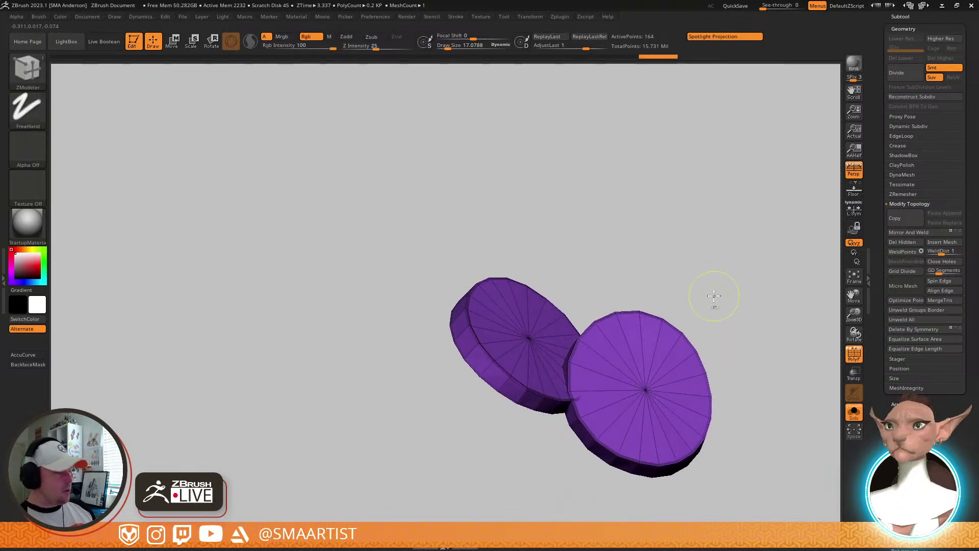
{"action": "key", "text": "ctrl+shift+s"}
{"action": "key", "text": "shift+f"}
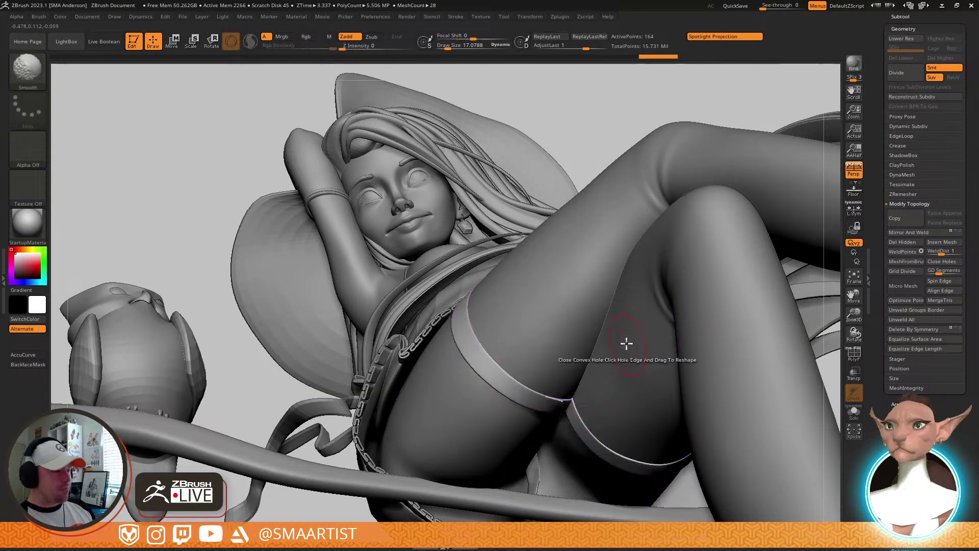
{"action": "right_click_drag", "start_coordinate": [625, 343], "coordinate": [636, 369]}
{"action": "mouse_move", "coordinate": [658, 335]}
{"action": "right_mouse_down", "text": "ctrl"}
{"action": "mouse_move", "coordinate": [603, 373]}
{"action": "mouse_move", "coordinate": [595, 356]}
{"action": "mouse_move", "coordinate": [535, 380]}
{"action": "mouse_move", "coordinate": [507, 357]}
{"action": "right_mouse_up", "text": "ctrl"}
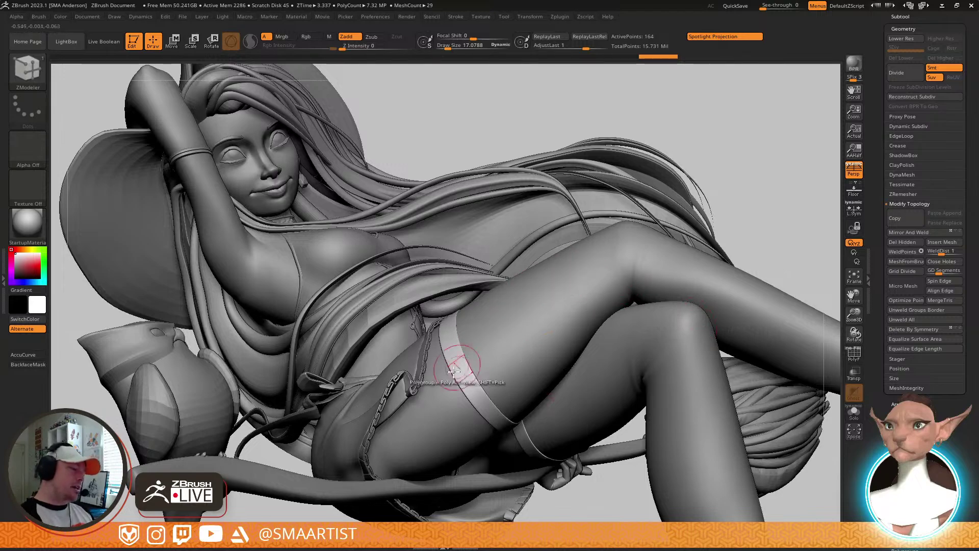
{"action": "mouse_move", "coordinate": [498, 325]}
{"action": "right_mouse_down"}
{"action": "mouse_move", "coordinate": [514, 385]}
{"action": "mouse_move", "coordinate": [540, 366]}
{"action": "mouse_move", "coordinate": [540, 400]}
{"action": "mouse_move", "coordinate": [494, 375]}
{"action": "mouse_move", "coordinate": [479, 321]}
{"action": "mouse_move", "coordinate": [485, 351]}
{"action": "right_mouse_up"}
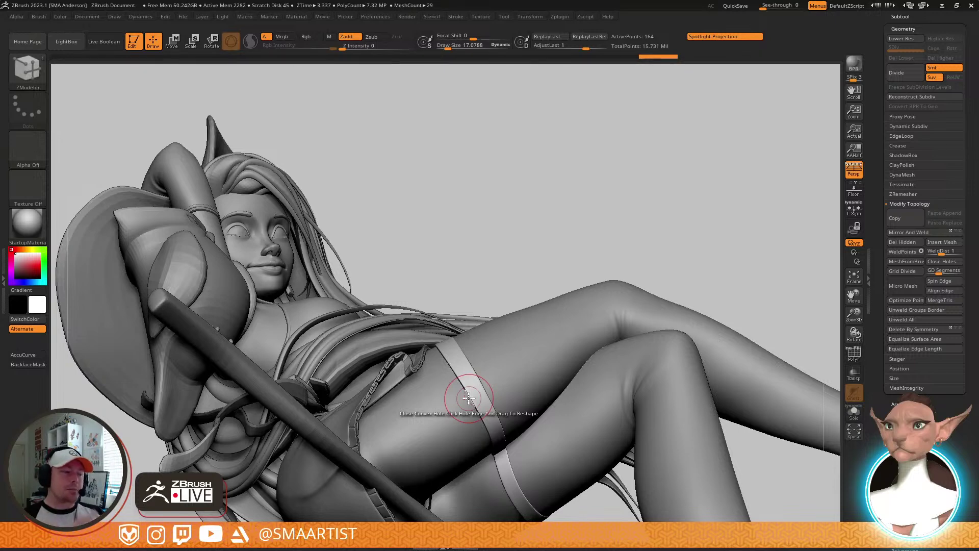
Select the skirt lace on the thigh, show its polygroup wireframe and compare it with dynamic subdivision off and on
{"action": "mouse_move", "coordinate": [562, 339]}
{"action": "right_mouse_down"}
{"action": "mouse_move", "coordinate": [571, 394]}
{"action": "mouse_move", "coordinate": [659, 240]}
{"action": "mouse_move", "coordinate": [641, 275]}
{"action": "mouse_move", "coordinate": [683, 339]}
{"action": "mouse_move", "coordinate": [681, 286]}
{"action": "right_mouse_up"}
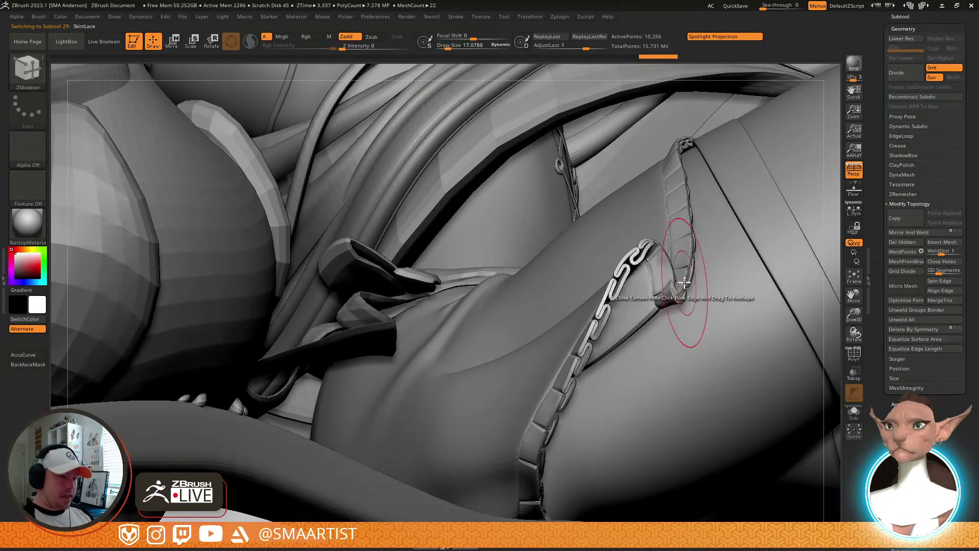
{"action": "key", "text": "shift+f"}
{"action": "right_click_drag", "start_coordinate": [601, 319], "coordinate": [623, 322]}
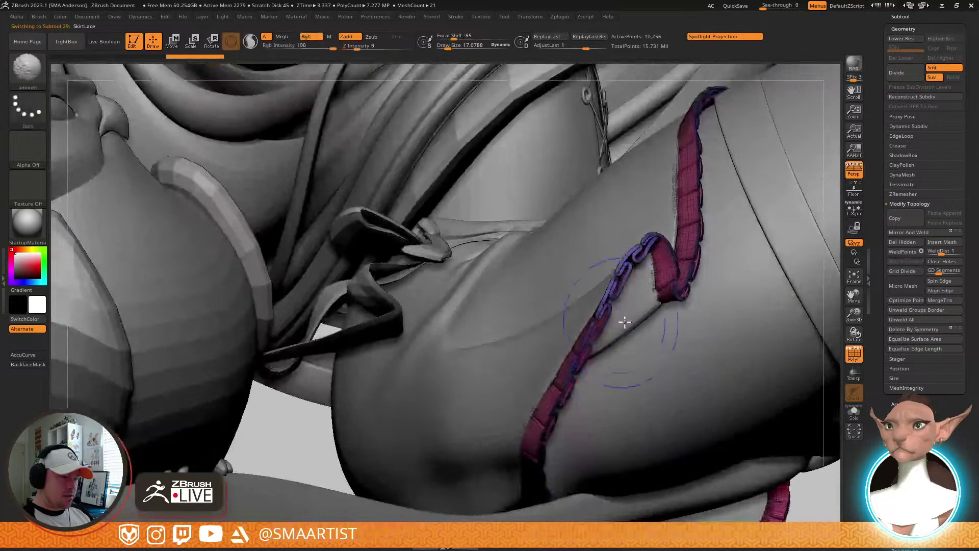
{"action": "key", "text": "shift+d"}
{"action": "mouse_move", "coordinate": [669, 273]}
{"action": "right_mouse_down"}
{"action": "mouse_move", "coordinate": [689, 295]}
{"action": "mouse_move", "coordinate": [673, 278]}
{"action": "right_mouse_up"}
{"action": "key", "text": "d"}
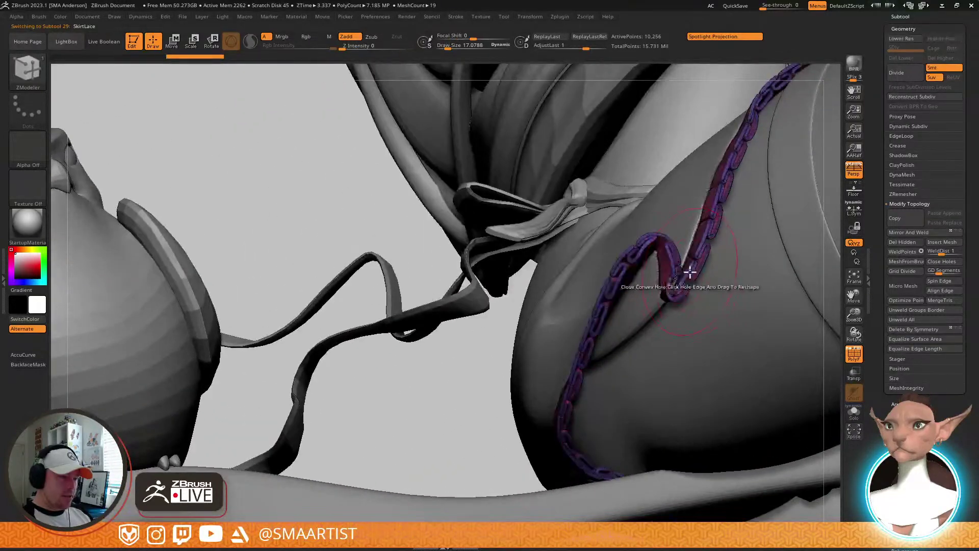
{"action": "mouse_move", "coordinate": [603, 306]}
{"action": "right_mouse_down"}
{"action": "mouse_move", "coordinate": [619, 284]}
{"action": "mouse_move", "coordinate": [640, 362]}
{"action": "mouse_move", "coordinate": [638, 345]}
{"action": "right_mouse_up"}
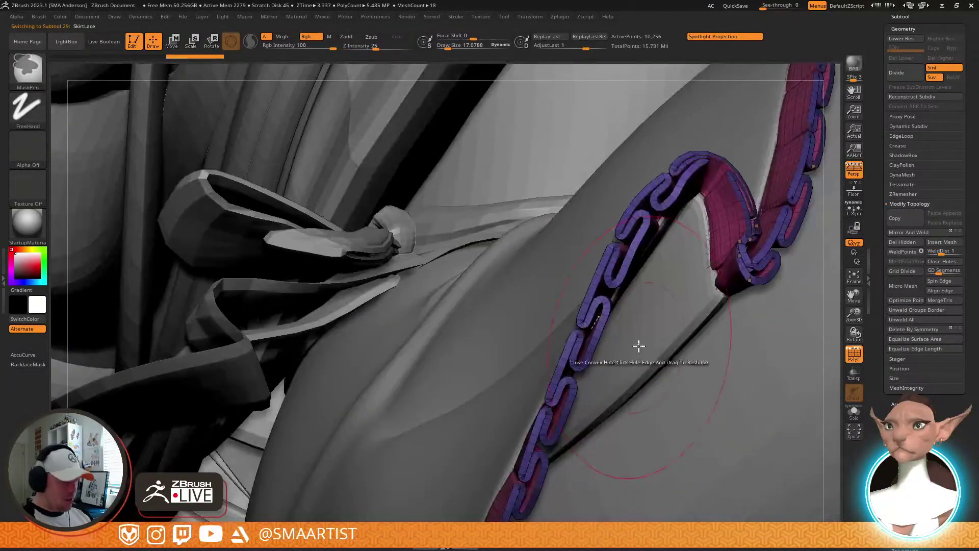
With the Move Topological brush at a draw size of about 6.6, pull the lace folds beside the skirt's slit apart
{"action": "key", "text": "b"}
{"action": "key", "text": "m"}
{"action": "key", "text": "t"}
{"action": "key", "text": "s"}
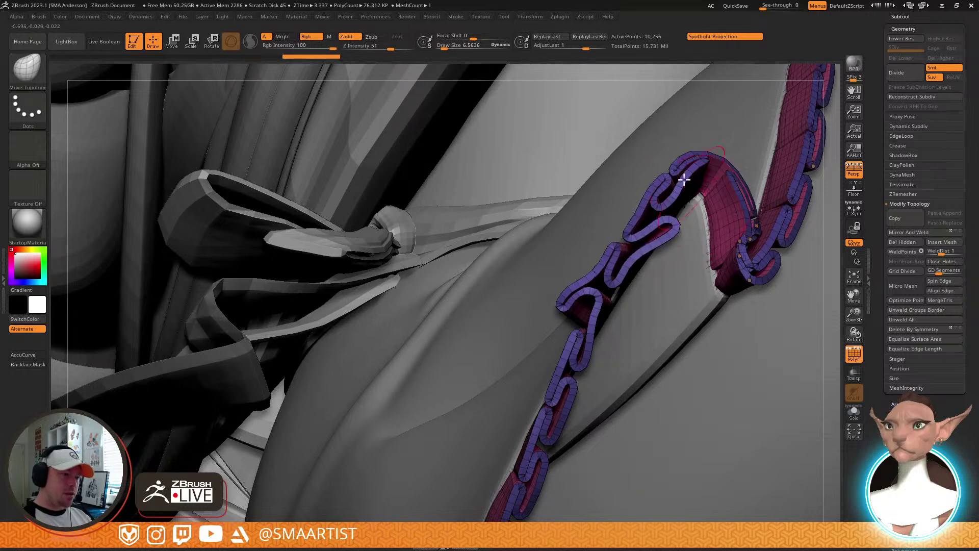
{"action": "left_click_drag", "start_coordinate": [668, 176], "coordinate": [650, 146]}
{"action": "right_click_drag", "start_coordinate": [689, 178], "coordinate": [704, 222]}
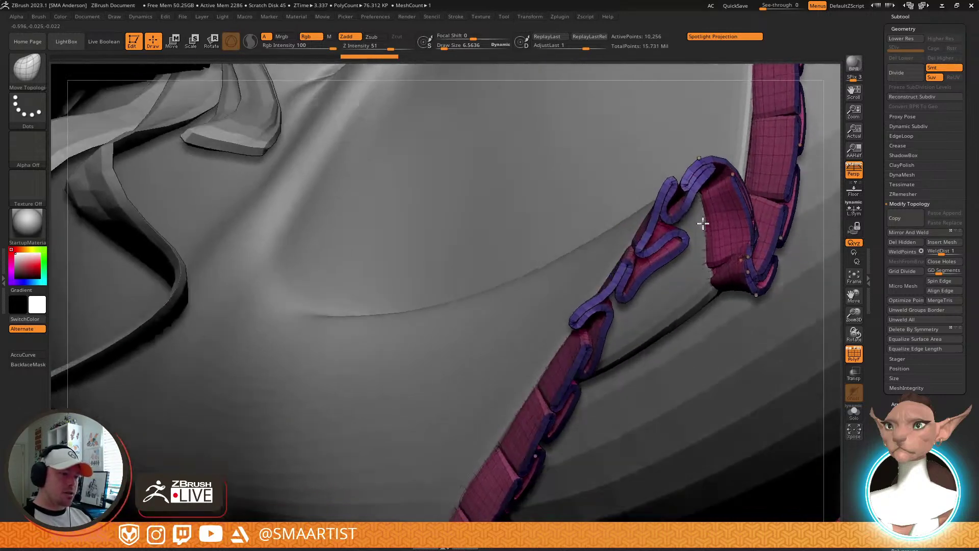
Widen the next folds further down the skirt lace and turn off the wireframe to check them
{"action": "right_click_drag", "start_coordinate": [649, 295], "coordinate": [613, 323]}
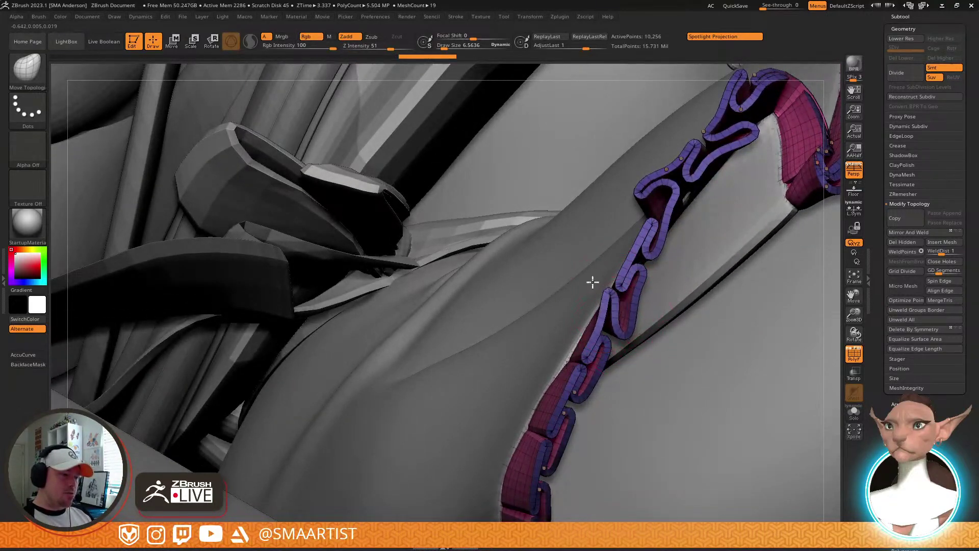
{"action": "right_click_drag", "start_coordinate": [594, 259], "coordinate": [626, 257]}
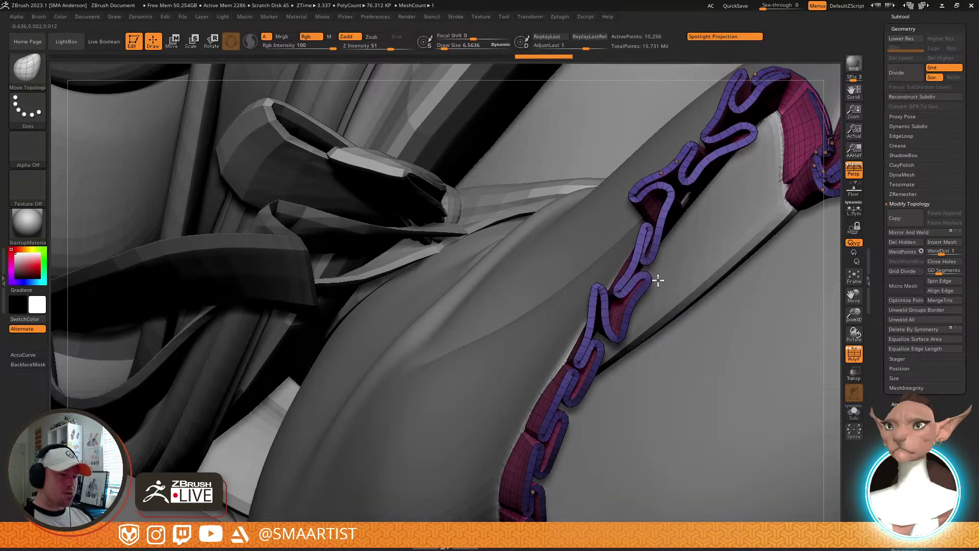
{"action": "mouse_move", "coordinate": [667, 267]}
{"action": "right_mouse_down", "text": "ctrl"}
{"action": "mouse_move", "coordinate": [684, 284]}
{"action": "mouse_move", "coordinate": [706, 245]}
{"action": "right_mouse_up", "text": "ctrl"}
{"action": "mouse_move", "coordinate": [707, 244]}
{"action": "right_mouse_down"}
{"action": "mouse_move", "coordinate": [732, 214]}
{"action": "mouse_move", "coordinate": [721, 245]}
{"action": "mouse_move", "coordinate": [695, 248]}
{"action": "mouse_move", "coordinate": [575, 311]}
{"action": "right_mouse_up"}
{"action": "key", "text": "shift+f"}
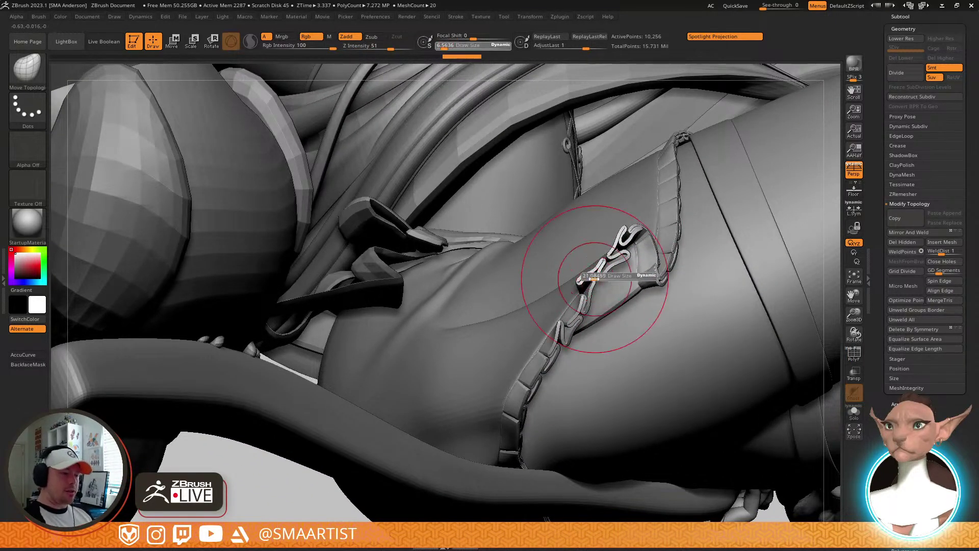
Reduce the draw size to about 7.7 and refine the loosened lace folds near the slit from several angles
{"action": "left_click_drag", "start_coordinate": [593, 279], "coordinate": [587, 277]}
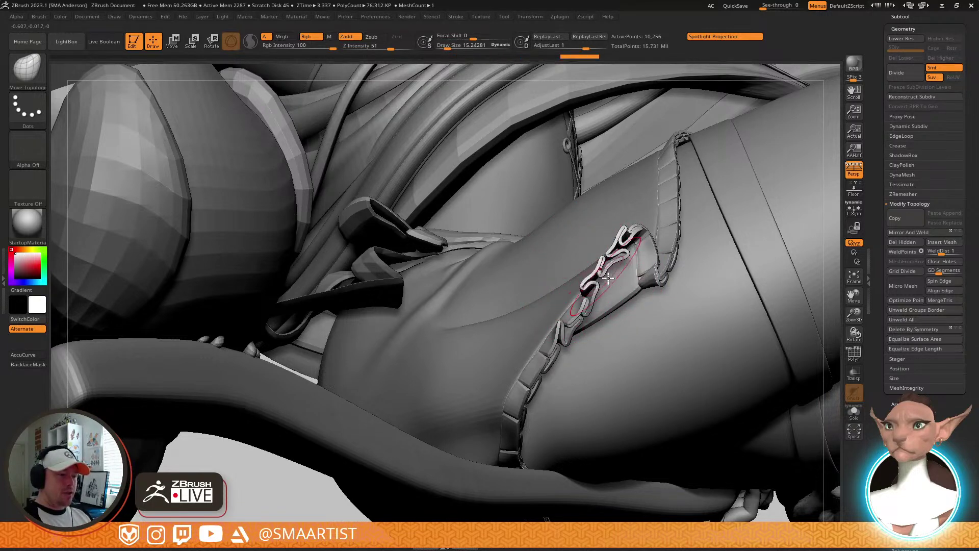
{"action": "mouse_move", "coordinate": [608, 278]}
{"action": "right_mouse_down"}
{"action": "mouse_move", "coordinate": [619, 290]}
{"action": "mouse_move", "coordinate": [615, 256]}
{"action": "mouse_move", "coordinate": [605, 264]}
{"action": "right_mouse_up"}
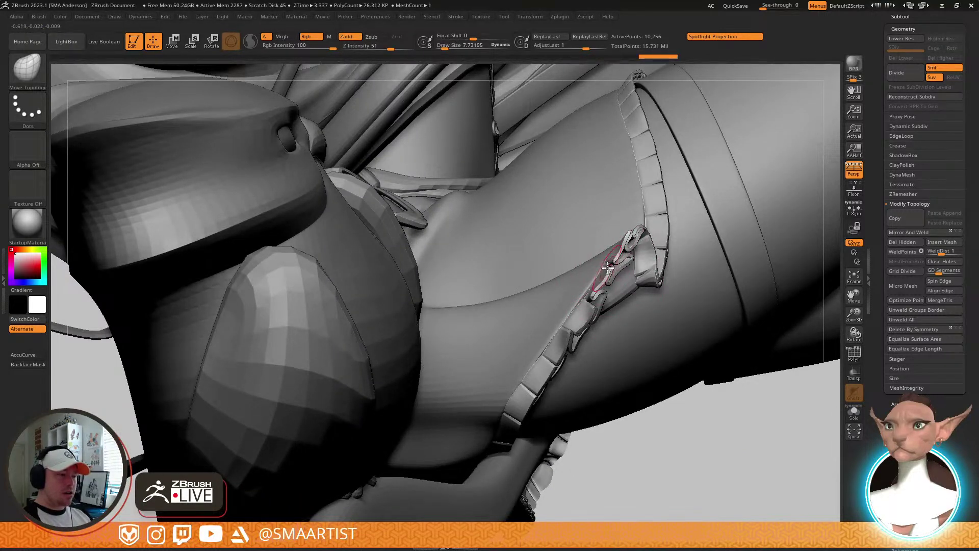
{"action": "right_click_drag", "start_coordinate": [617, 268], "coordinate": [602, 277]}
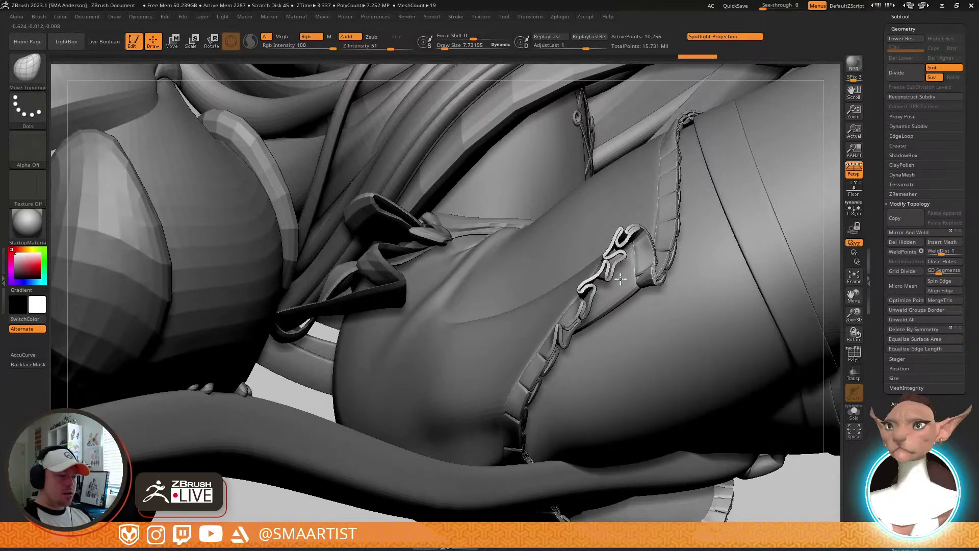
{"action": "mouse_move", "coordinate": [624, 274]}
{"action": "right_mouse_down"}
{"action": "mouse_move", "coordinate": [642, 259]}
{"action": "mouse_move", "coordinate": [581, 290]}
{"action": "right_mouse_up"}
{"action": "mouse_move", "coordinate": [612, 249]}
{"action": "right_mouse_down"}
{"action": "mouse_move", "coordinate": [630, 276]}
{"action": "mouse_move", "coordinate": [612, 255]}
{"action": "mouse_move", "coordinate": [613, 288]}
{"action": "mouse_move", "coordinate": [597, 244]}
{"action": "mouse_move", "coordinate": [607, 255]}
{"action": "right_mouse_up"}
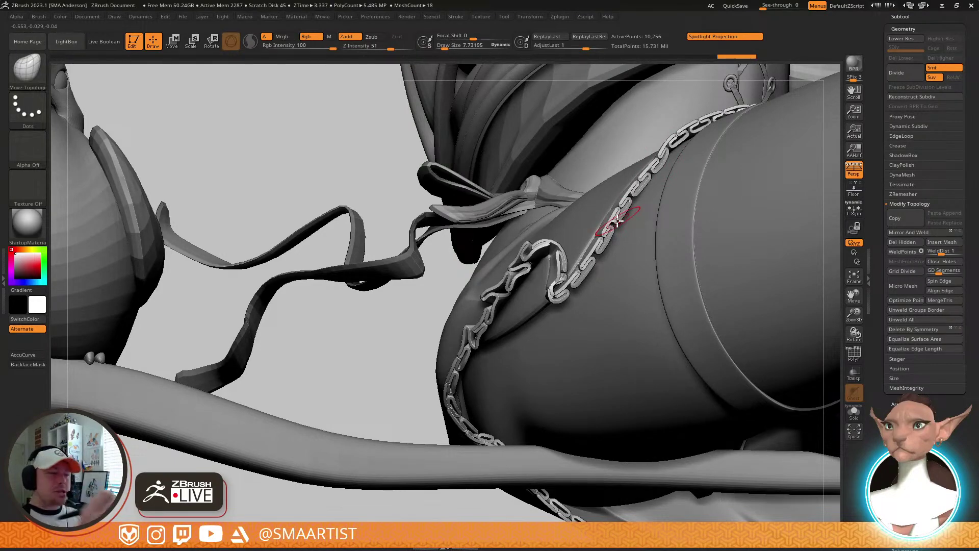
{"action": "mouse_move", "coordinate": [614, 278]}
{"action": "right_mouse_down"}
{"action": "mouse_move", "coordinate": [606, 299]}
{"action": "mouse_move", "coordinate": [562, 294]}
{"action": "mouse_move", "coordinate": [533, 306]}
{"action": "mouse_move", "coordinate": [551, 346]}
{"action": "right_mouse_up"}
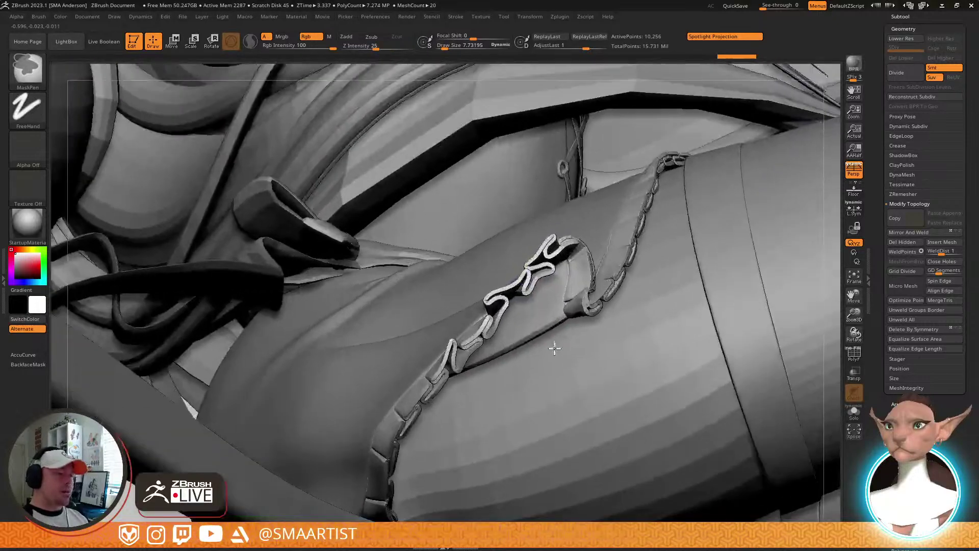
Try a dynamic subdivision thickness of 0.002 on the skirt lace, then set it to 0.001
{"action": "left_click", "coordinate": [927, 127]}
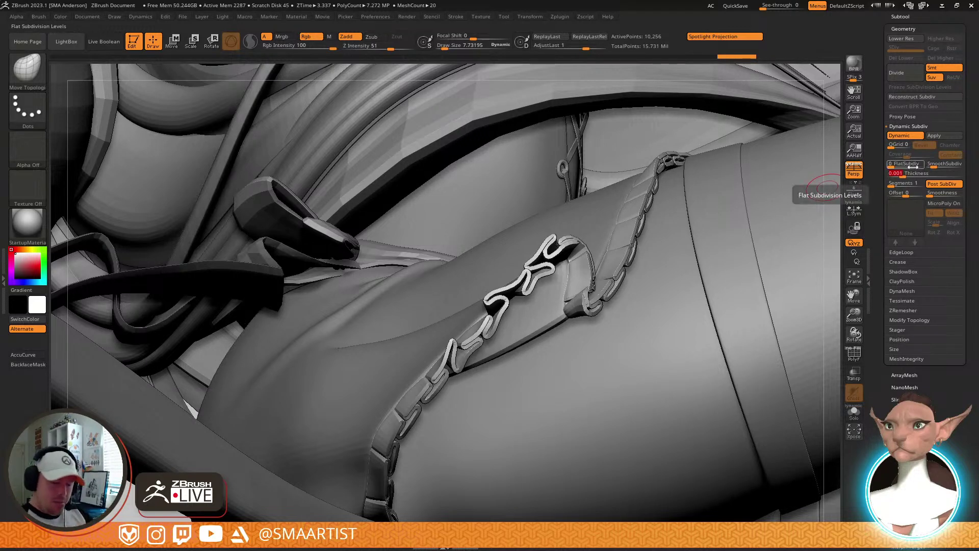
{"action": "key", "text": "Return"}
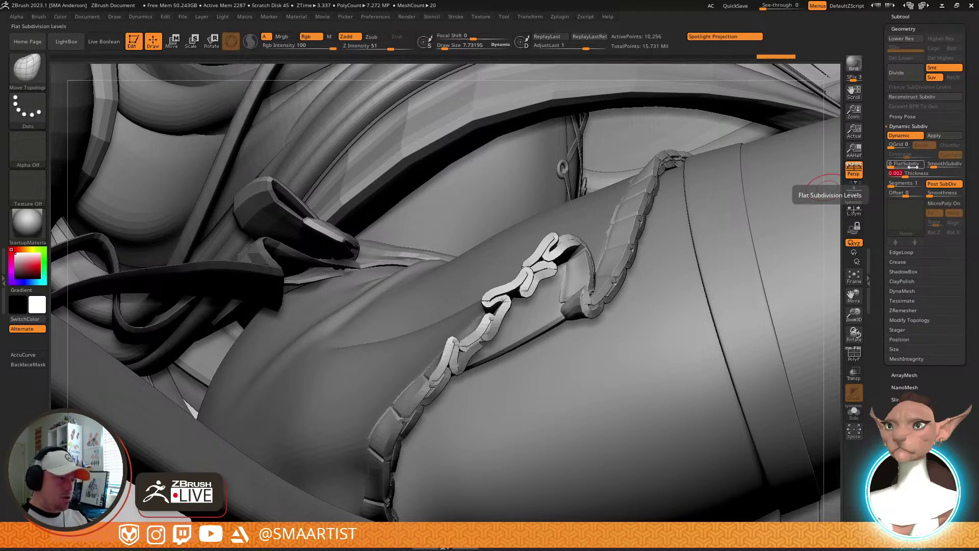
{"action": "right_click_drag", "start_coordinate": [559, 316], "coordinate": [576, 168], "text": "ctrl"}
{"action": "mouse_move", "coordinate": [599, 271]}
{"action": "right_mouse_down"}
{"action": "mouse_move", "coordinate": [614, 321]}
{"action": "mouse_move", "coordinate": [622, 238]}
{"action": "mouse_move", "coordinate": [518, 387]}
{"action": "mouse_move", "coordinate": [533, 439]}
{"action": "mouse_move", "coordinate": [554, 447]}
{"action": "mouse_move", "coordinate": [556, 363]}
{"action": "mouse_move", "coordinate": [531, 291]}
{"action": "mouse_move", "coordinate": [564, 317]}
{"action": "mouse_move", "coordinate": [564, 332]}
{"action": "mouse_move", "coordinate": [564, 284]}
{"action": "mouse_move", "coordinate": [444, 175]}
{"action": "mouse_move", "coordinate": [528, 189]}
{"action": "mouse_move", "coordinate": [681, 286]}
{"action": "mouse_move", "coordinate": [689, 263]}
{"action": "mouse_move", "coordinate": [680, 271]}
{"action": "right_mouse_up"}
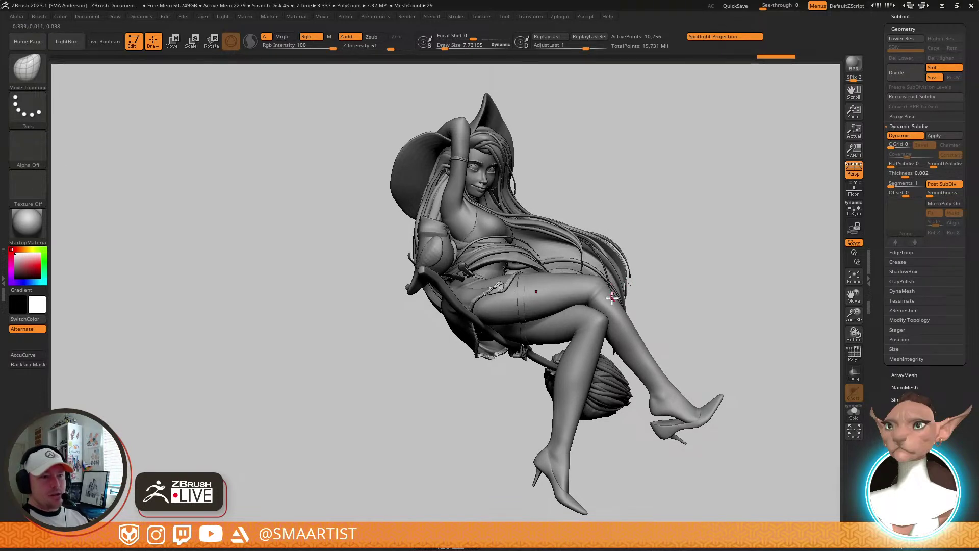
{"action": "key", "text": "ctrl"}
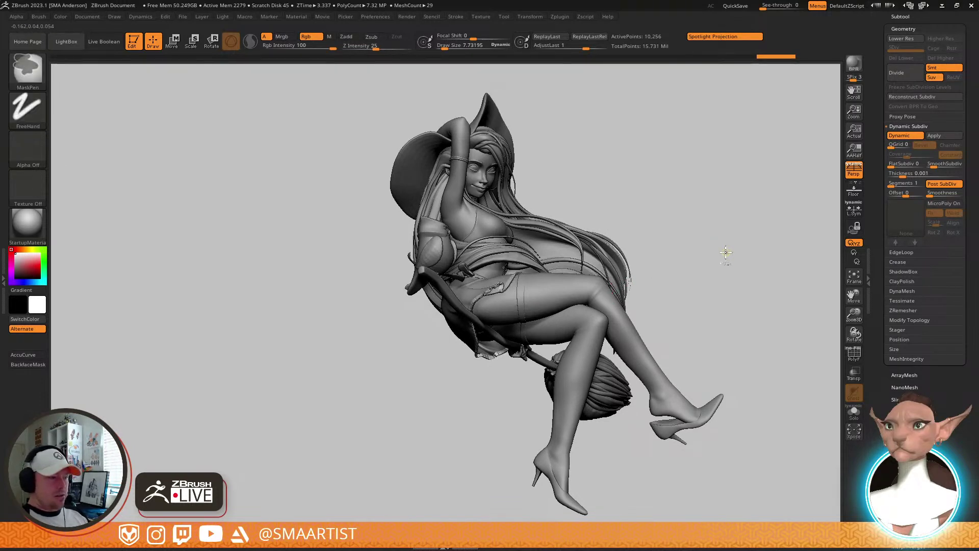
{"action": "mouse_move", "coordinate": [726, 252]}
{"action": "right_mouse_down"}
{"action": "mouse_move", "coordinate": [687, 262]}
{"action": "mouse_move", "coordinate": [709, 286]}
{"action": "mouse_move", "coordinate": [708, 362]}
{"action": "mouse_move", "coordinate": [683, 267]}
{"action": "mouse_move", "coordinate": [665, 492]}
{"action": "right_mouse_up"}
{"action": "right_click_drag", "start_coordinate": [509, 227], "coordinate": [525, 293]}
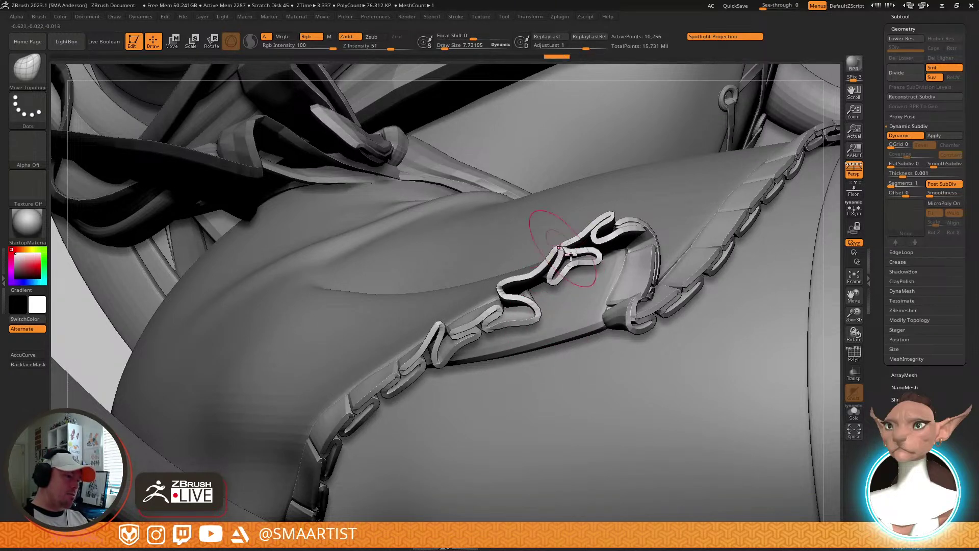
Examine the thickened skirt lace and how it reads on the whole witch from close up and further away
{"action": "mouse_move", "coordinate": [571, 256]}
{"action": "right_mouse_down", "text": "ctrl"}
{"action": "mouse_move", "coordinate": [565, 212]}
{"action": "mouse_move", "coordinate": [646, 296]}
{"action": "mouse_move", "coordinate": [684, 286]}
{"action": "mouse_move", "coordinate": [687, 245]}
{"action": "mouse_move", "coordinate": [666, 286]}
{"action": "mouse_move", "coordinate": [636, 289]}
{"action": "mouse_move", "coordinate": [632, 333]}
{"action": "mouse_move", "coordinate": [626, 298]}
{"action": "mouse_move", "coordinate": [612, 291]}
{"action": "mouse_move", "coordinate": [526, 397]}
{"action": "mouse_move", "coordinate": [484, 322]}
{"action": "right_mouse_up", "text": "ctrl"}
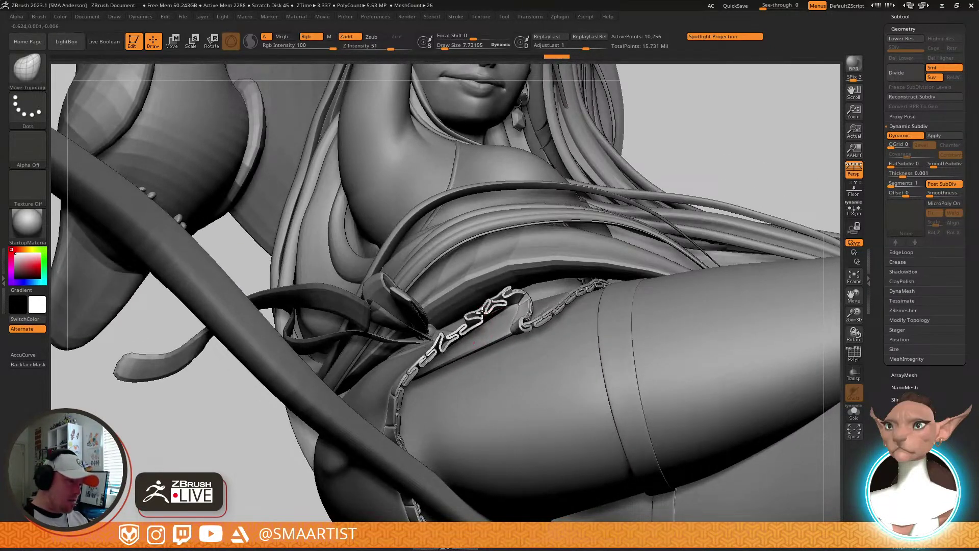
{"action": "mouse_move", "coordinate": [532, 294]}
{"action": "right_mouse_down", "text": "ctrl"}
{"action": "mouse_move", "coordinate": [562, 341]}
{"action": "mouse_move", "coordinate": [559, 387]}
{"action": "mouse_move", "coordinate": [558, 354]}
{"action": "mouse_move", "coordinate": [533, 408]}
{"action": "mouse_move", "coordinate": [582, 382]}
{"action": "mouse_move", "coordinate": [540, 362]}
{"action": "mouse_move", "coordinate": [561, 332]}
{"action": "mouse_move", "coordinate": [549, 310]}
{"action": "mouse_move", "coordinate": [547, 340]}
{"action": "right_mouse_up", "text": "ctrl"}
{"action": "right_click_drag", "start_coordinate": [669, 277], "coordinate": [618, 315]}
{"action": "right_click_drag", "start_coordinate": [527, 324], "coordinate": [628, 376]}
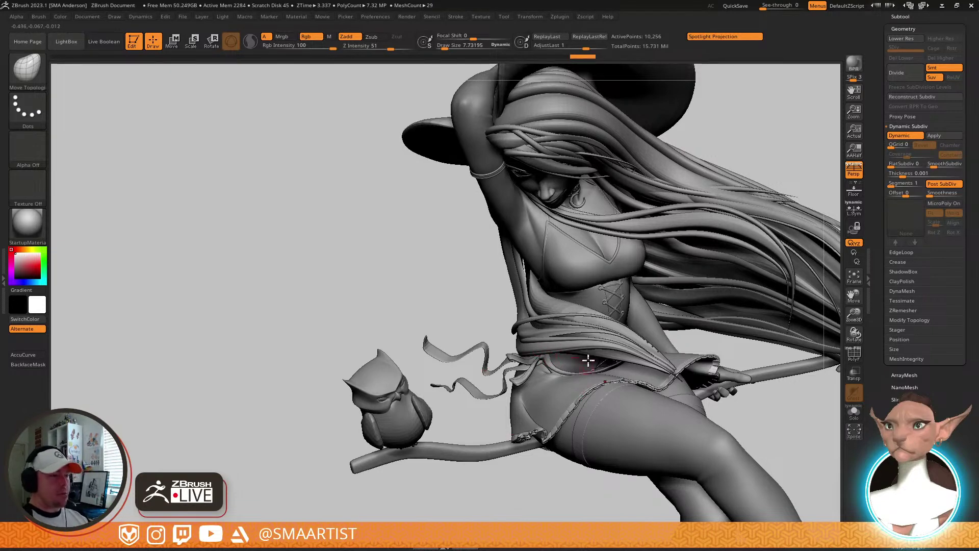
{"action": "right_click_drag", "start_coordinate": [655, 332], "coordinate": [603, 371]}
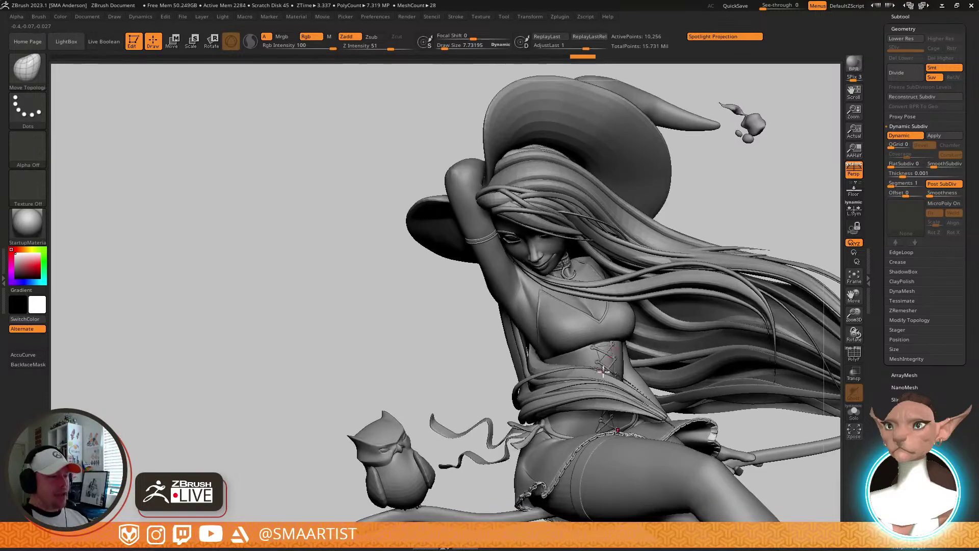
{"action": "right_click_drag", "start_coordinate": [609, 434], "coordinate": [716, 297]}
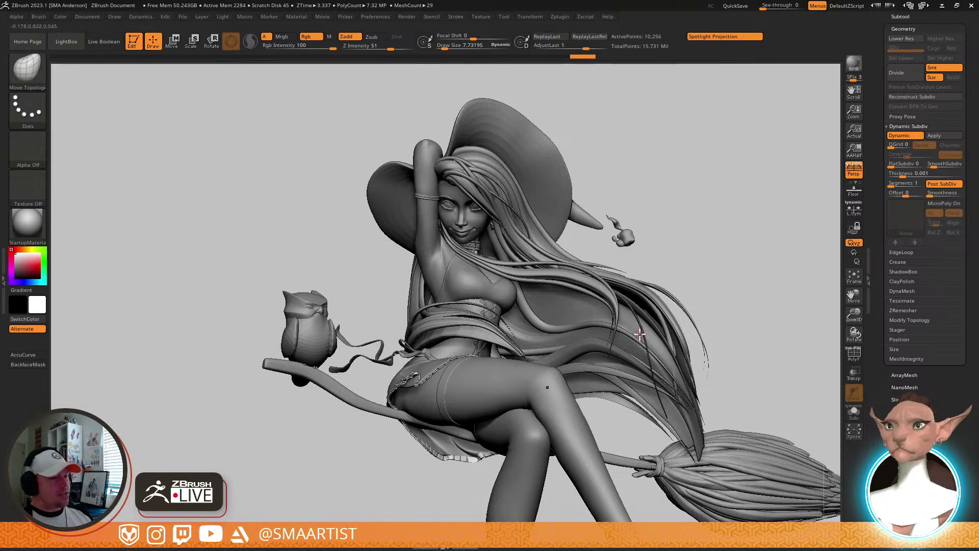
{"action": "left_click_drag", "start_coordinate": [699, 292], "coordinate": [808, 377]}
{"action": "right_click_drag", "start_coordinate": [648, 378], "coordinate": [666, 285], "text": "alt"}
{"action": "left_click_drag", "start_coordinate": [665, 286], "coordinate": [678, 317]}
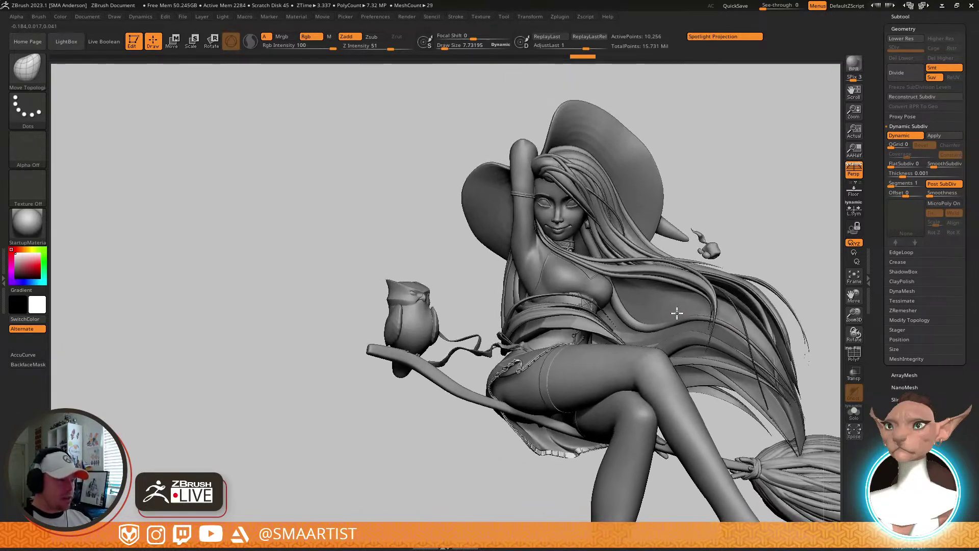
Select the owl, show its polygroup wireframe and ready the Move Topological brush at a draw size of about 11.9
{"action": "left_click", "coordinate": [420, 323], "text": "alt"}
{"action": "key", "text": "shift+f"}
{"action": "right_click_drag", "start_coordinate": [480, 301], "coordinate": [551, 449]}
{"action": "mouse_move", "coordinate": [493, 326]}
{"action": "right_mouse_down"}
{"action": "mouse_move", "coordinate": [510, 395]}
{"action": "mouse_move", "coordinate": [520, 338]}
{"action": "mouse_move", "coordinate": [485, 284]}
{"action": "mouse_move", "coordinate": [494, 332]}
{"action": "mouse_move", "coordinate": [500, 317]}
{"action": "mouse_move", "coordinate": [470, 315]}
{"action": "right_mouse_up"}
{"action": "key", "text": "b"}
{"action": "key", "text": "m"}
{"action": "key", "text": "t"}
{"action": "key", "text": "s"}
{"action": "left_click_drag", "start_coordinate": [470, 315], "coordinate": [473, 315]}
{"action": "mouse_move", "coordinate": [473, 314]}
{"action": "right_mouse_down"}
{"action": "mouse_move", "coordinate": [503, 337]}
{"action": "mouse_move", "coordinate": [488, 306]}
{"action": "mouse_move", "coordinate": [480, 311]}
{"action": "mouse_move", "coordinate": [481, 364]}
{"action": "mouse_move", "coordinate": [444, 322]}
{"action": "right_mouse_up"}
{"action": "key", "text": "s"}
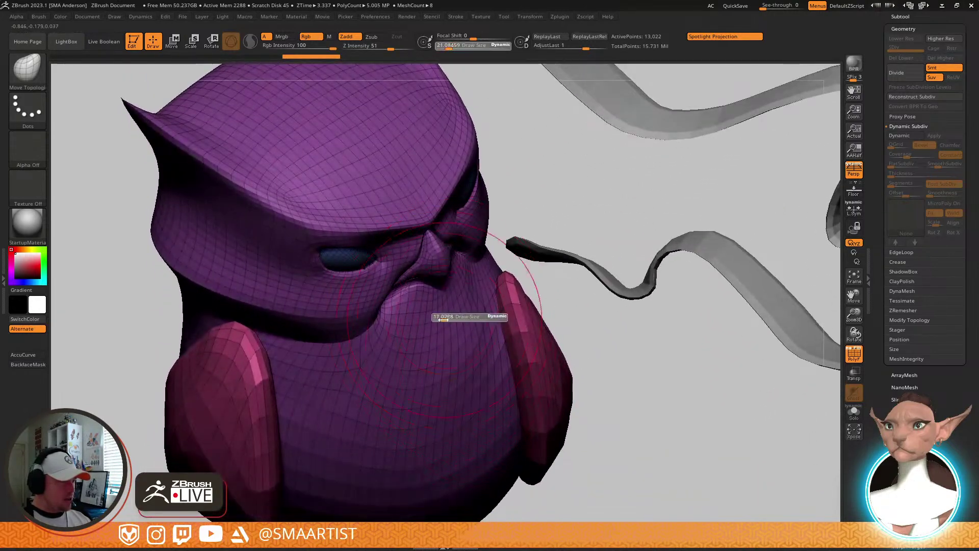
{"action": "mouse_move", "coordinate": [456, 380]}
{"action": "right_mouse_down"}
{"action": "mouse_move", "coordinate": [464, 338]}
{"action": "mouse_move", "coordinate": [481, 332]}
{"action": "mouse_move", "coordinate": [470, 320]}
{"action": "mouse_move", "coordinate": [512, 335]}
{"action": "mouse_move", "coordinate": [513, 325]}
{"action": "right_mouse_up"}
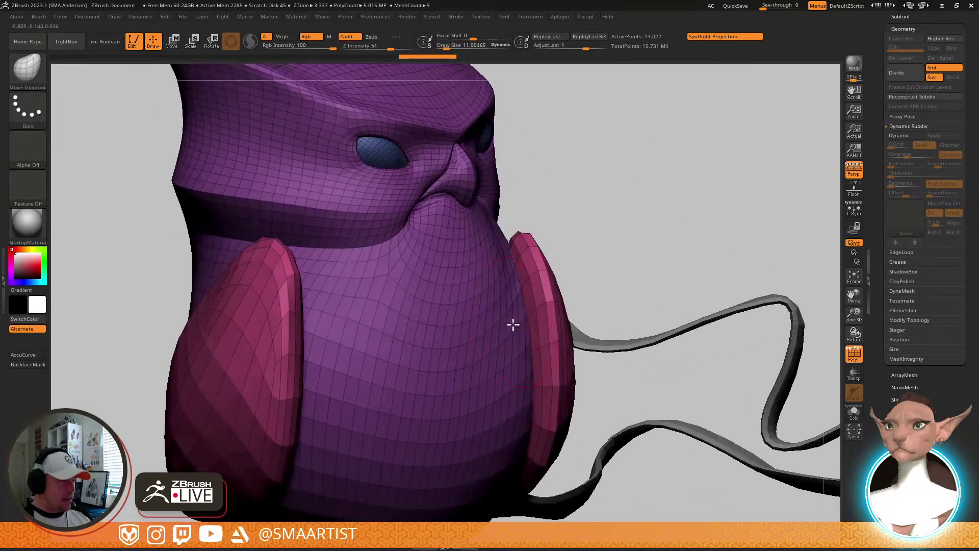
With a draw size of about 23.3, nudge the owl's belly beside the wing and check the owl from behind without wireframe
{"action": "key", "text": "s"}
{"action": "left_click_drag", "start_coordinate": [510, 331], "coordinate": [511, 332]}
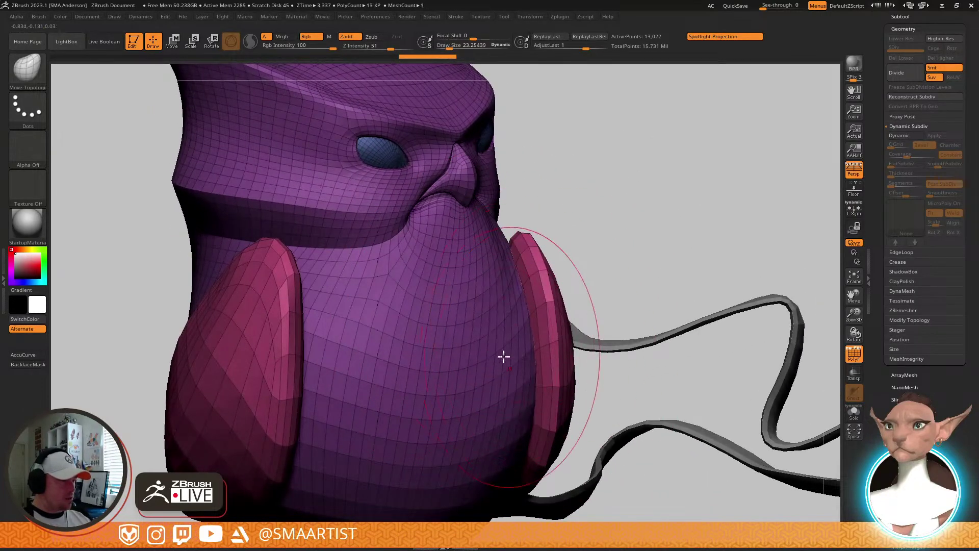
{"action": "mouse_move", "coordinate": [503, 354]}
{"action": "right_mouse_down"}
{"action": "mouse_move", "coordinate": [515, 302]}
{"action": "mouse_move", "coordinate": [470, 308]}
{"action": "mouse_move", "coordinate": [494, 289]}
{"action": "mouse_move", "coordinate": [500, 332]}
{"action": "mouse_move", "coordinate": [549, 355]}
{"action": "mouse_move", "coordinate": [549, 432]}
{"action": "mouse_move", "coordinate": [536, 307]}
{"action": "mouse_move", "coordinate": [553, 270]}
{"action": "right_mouse_up"}
{"action": "key", "text": "shift+f"}
{"action": "right_click_drag", "start_coordinate": [614, 335], "coordinate": [579, 286], "text": "ctrl"}
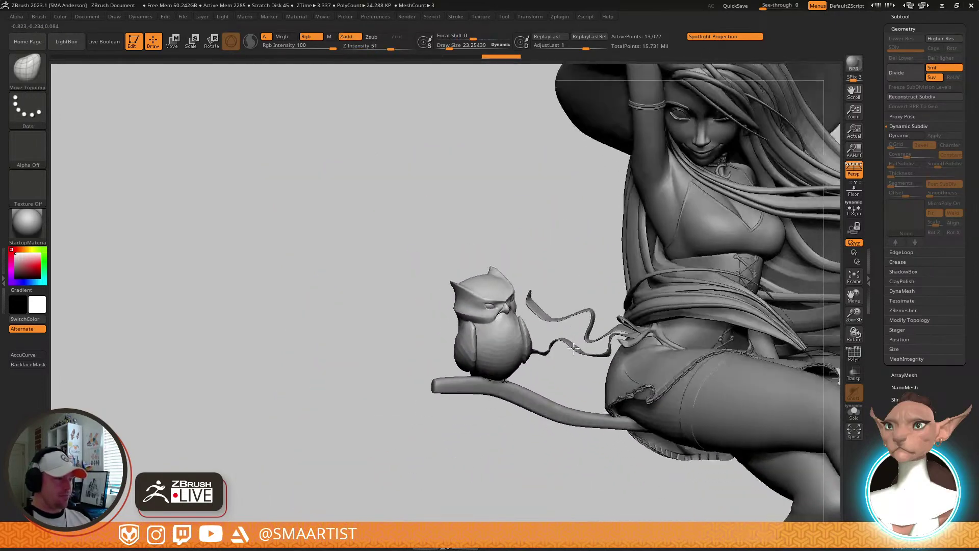
{"action": "right_click_drag", "start_coordinate": [566, 347], "coordinate": [664, 305]}
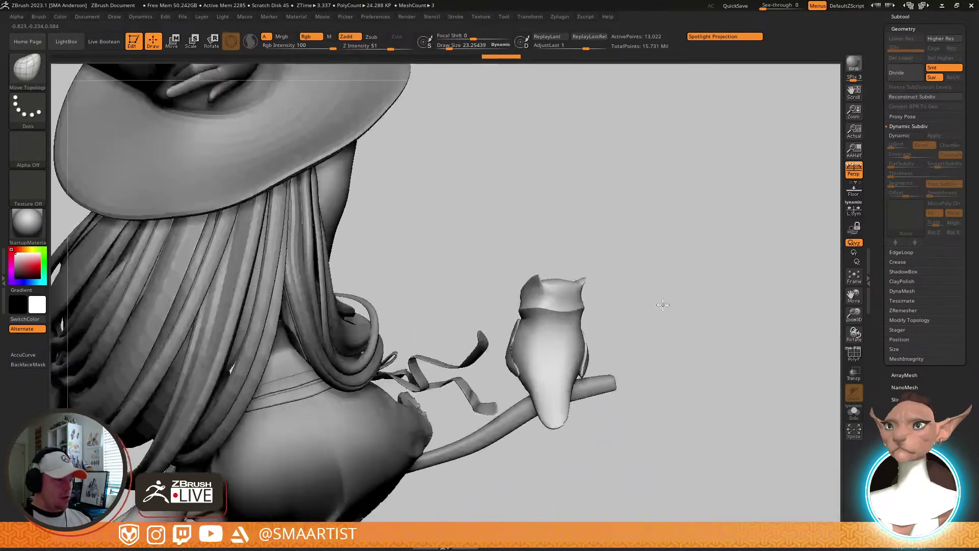
{"action": "right_click_drag", "start_coordinate": [581, 350], "coordinate": [564, 410], "text": "ctrl"}
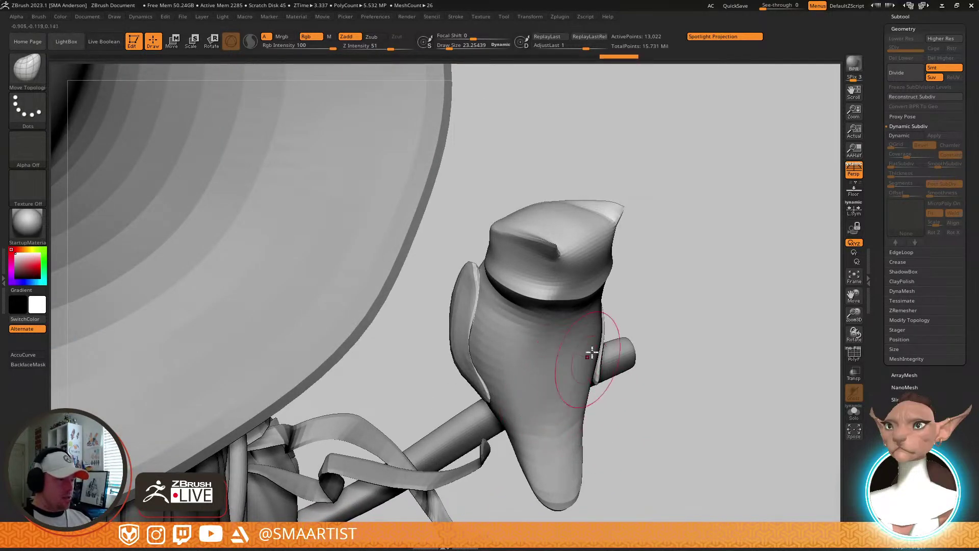
{"action": "right_click_drag", "start_coordinate": [592, 352], "coordinate": [585, 308]}
{"action": "mouse_move", "coordinate": [654, 291]}
{"action": "right_mouse_down", "text": "alt"}
{"action": "mouse_move", "coordinate": [612, 254]}
{"action": "mouse_move", "coordinate": [518, 313]}
{"action": "mouse_move", "coordinate": [451, 328]}
{"action": "mouse_move", "coordinate": [469, 377]}
{"action": "mouse_move", "coordinate": [444, 359]}
{"action": "mouse_move", "coordinate": [452, 356]}
{"action": "right_mouse_up", "text": "alt"}
Show the owl's wireframe again and mask its body so that only the wing can be sculpted
{"action": "key", "text": "shift+f"}
{"action": "key", "text": "w"}
{"action": "left_click", "coordinate": [427, 391], "text": "ctrl"}
{"action": "key", "text": "q"}
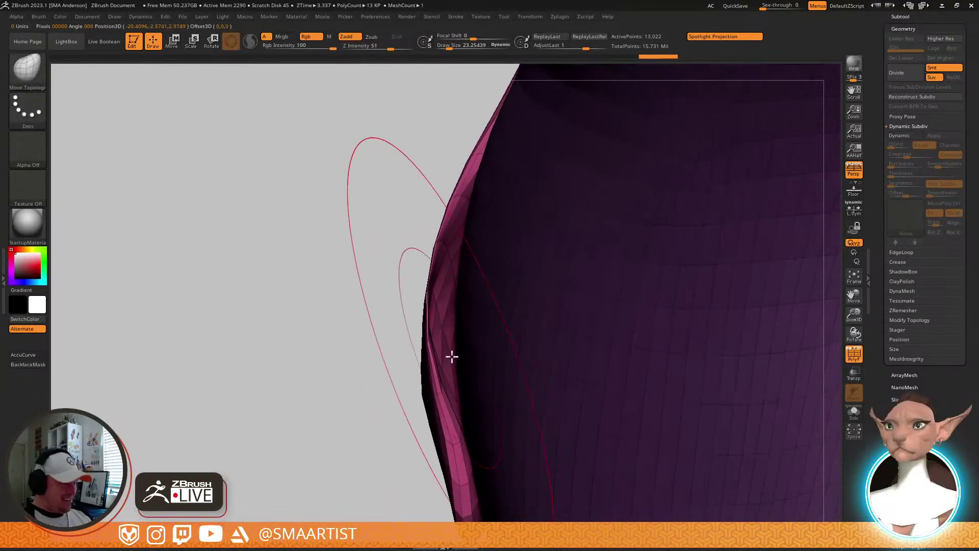
Thicken the owl wing's thin edge with the Inflate brush and smooth it at draw sizes of about 11.9 and 7.7
{"action": "key", "text": "b"}
{"action": "key", "text": "i"}
{"action": "key", "text": "n"}
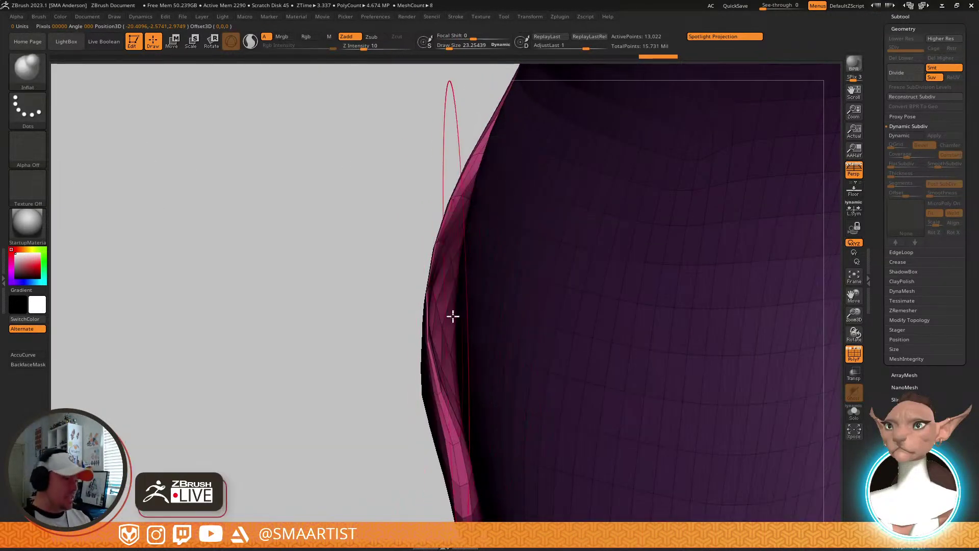
{"action": "mouse_move", "coordinate": [442, 315]}
{"action": "left_mouse_down"}
{"action": "mouse_move", "coordinate": [439, 336]}
{"action": "mouse_move", "coordinate": [450, 300]}
{"action": "left_mouse_up"}
{"action": "key", "text": "ctrl+z"}
{"action": "key", "text": "s"}
{"action": "right_click_drag", "start_coordinate": [452, 306], "coordinate": [448, 321]}
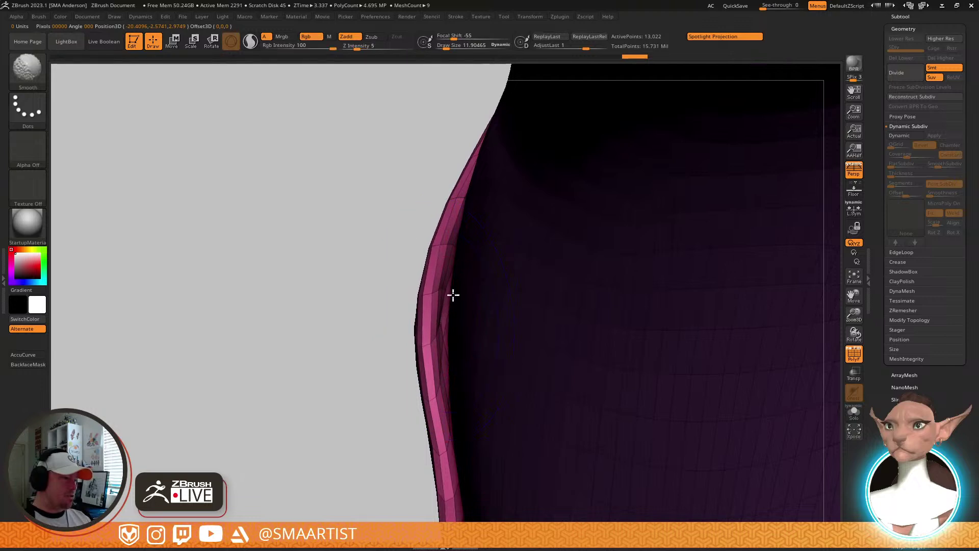
{"action": "key", "text": "s"}
{"action": "left_click", "coordinate": [444, 310]}
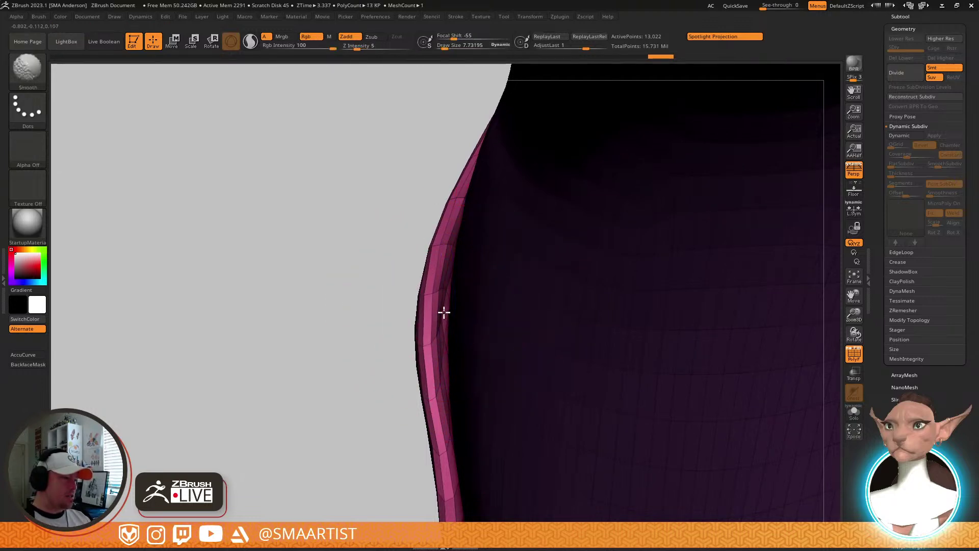
{"action": "right_click_drag", "start_coordinate": [451, 323], "coordinate": [470, 312]}
With the Move brush at a draw size of about 19, pull the wing's inner edge closer to the owl's body
{"action": "key", "text": "b"}
{"action": "key", "text": "m"}
{"action": "key", "text": "v"}
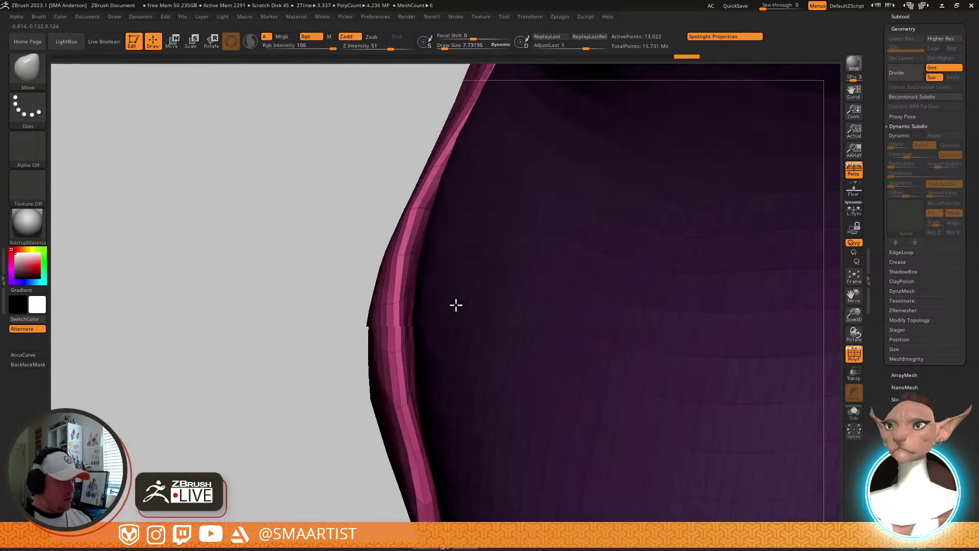
{"action": "key", "text": "s"}
{"action": "left_click_drag", "start_coordinate": [407, 331], "coordinate": [427, 341]}
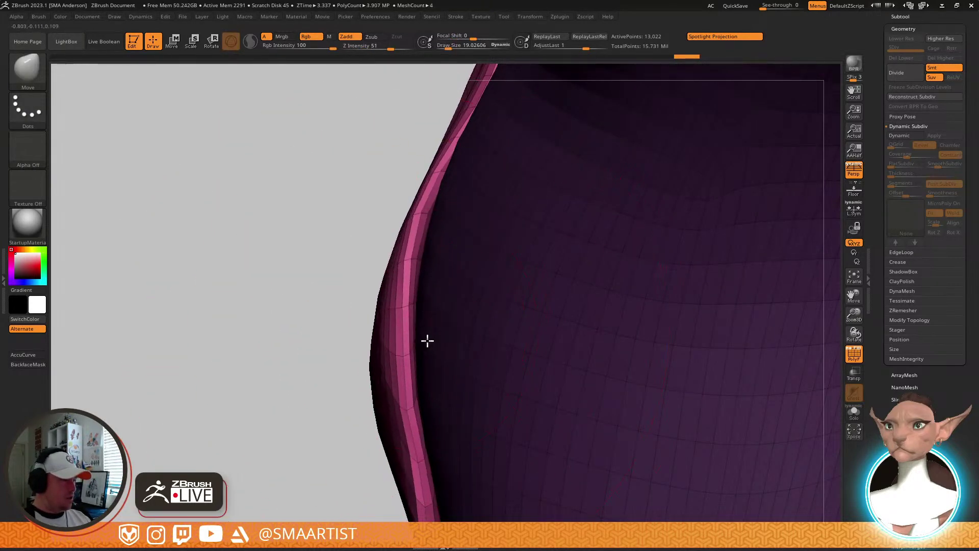
{"action": "left_click_drag", "start_coordinate": [420, 240], "coordinate": [435, 243]}
{"action": "key", "text": "f"}
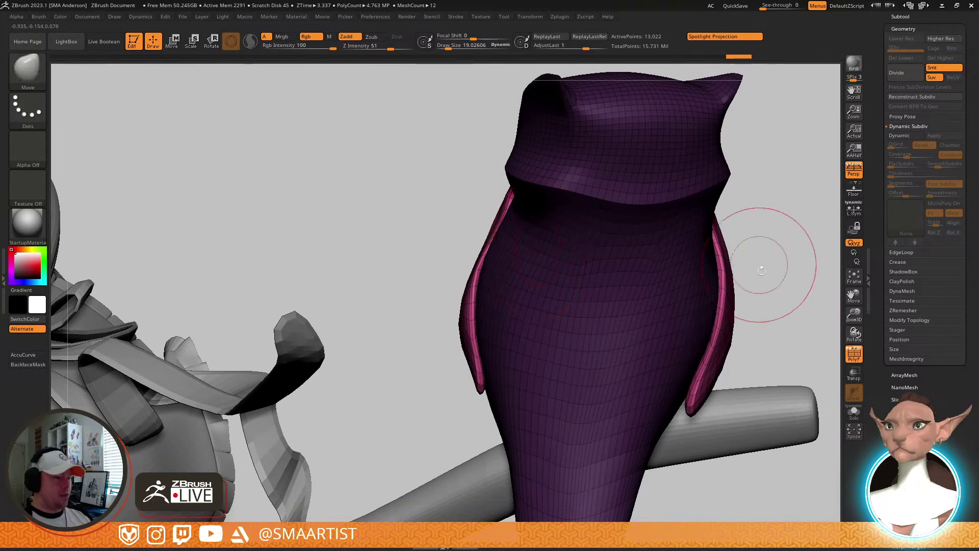
Turn off the wireframe and adjust the owl's wing with the Move brush from a low angle
{"action": "key", "text": "shift+f"}
{"action": "key", "text": "space"}
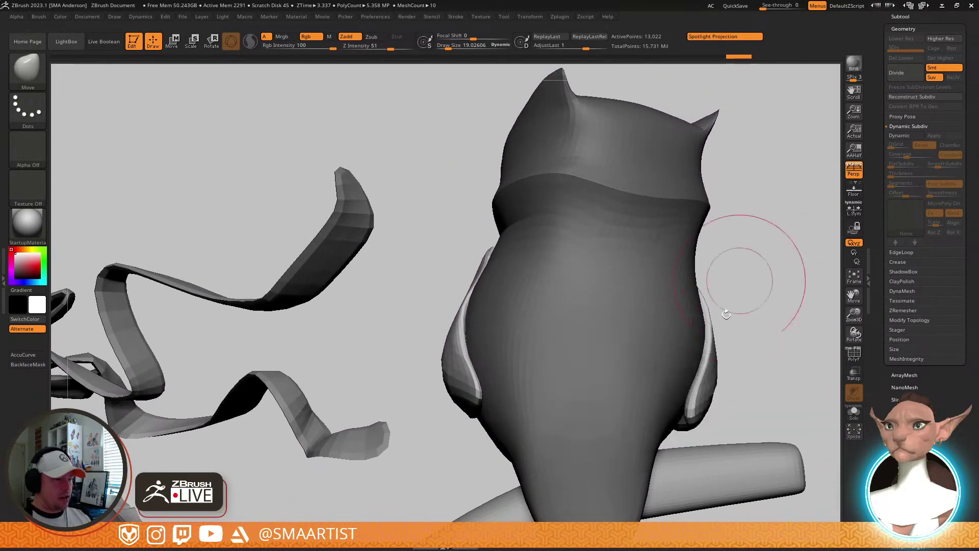
{"action": "mouse_move", "coordinate": [721, 208]}
{"action": "left_mouse_down"}
{"action": "mouse_move", "coordinate": [638, 337]}
{"action": "mouse_move", "coordinate": [662, 259]}
{"action": "left_mouse_up"}
{"action": "key", "text": "s"}
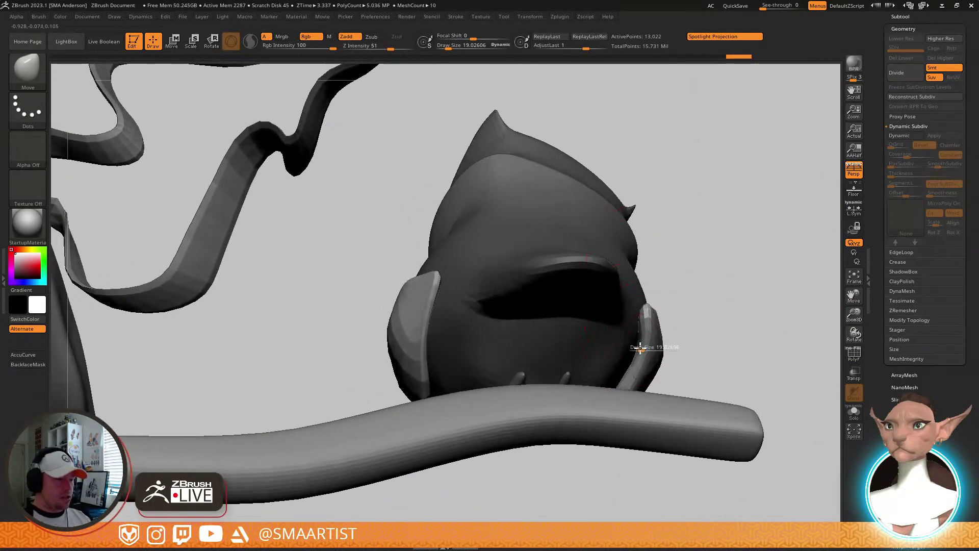
{"action": "left_click_drag", "start_coordinate": [634, 347], "coordinate": [633, 338]}
{"action": "mouse_move", "coordinate": [641, 332]}
{"action": "right_mouse_down"}
{"action": "mouse_move", "coordinate": [656, 380]}
{"action": "mouse_move", "coordinate": [628, 291]}
{"action": "mouse_move", "coordinate": [740, 404]}
{"action": "right_mouse_up"}
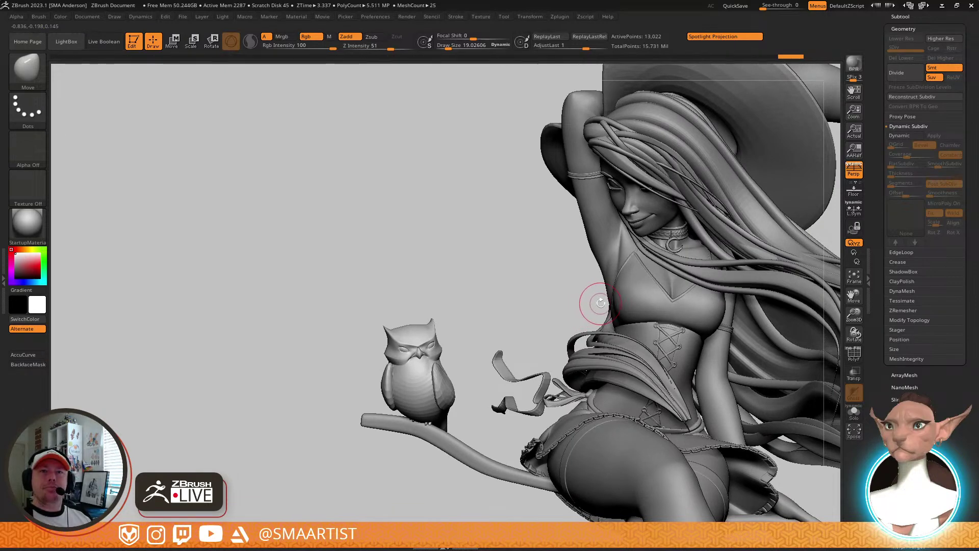
Inspect the full composition of witch, owl and broom from several angles
{"action": "right_click_drag", "start_coordinate": [641, 280], "coordinate": [579, 289], "text": "alt"}
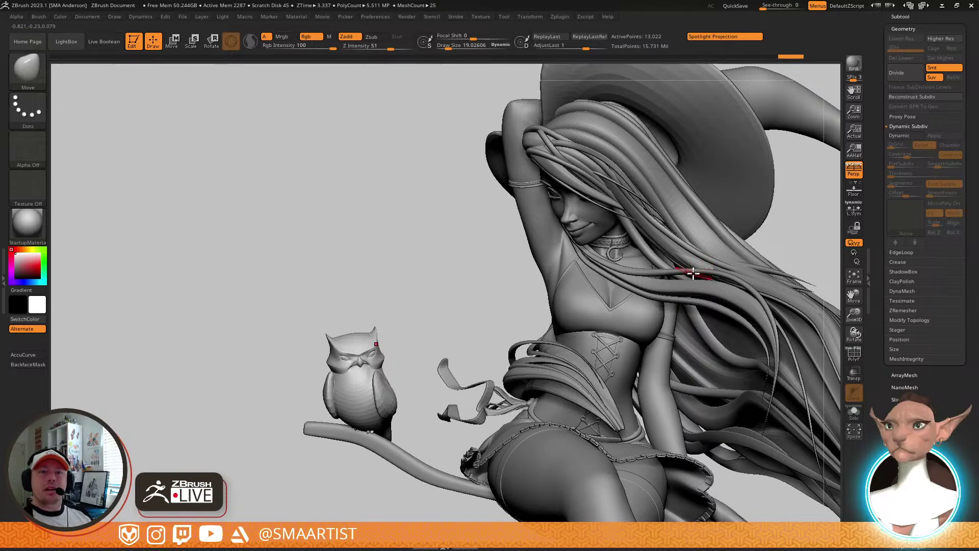
{"action": "right_click_drag", "start_coordinate": [691, 350], "coordinate": [662, 258], "text": "alt"}
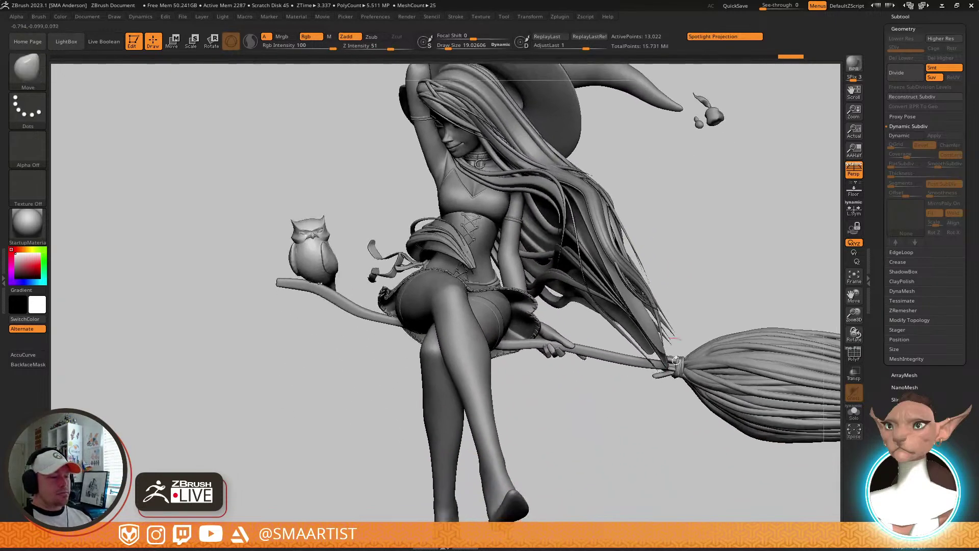
{"action": "right_click_drag", "start_coordinate": [685, 374], "coordinate": [661, 304]}
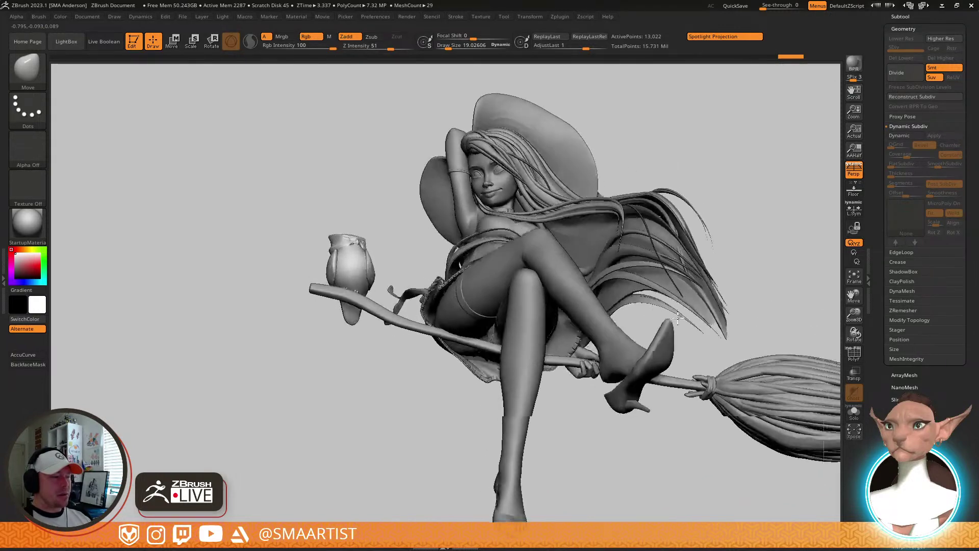
{"action": "left_click_drag", "start_coordinate": [670, 362], "coordinate": [668, 357]}
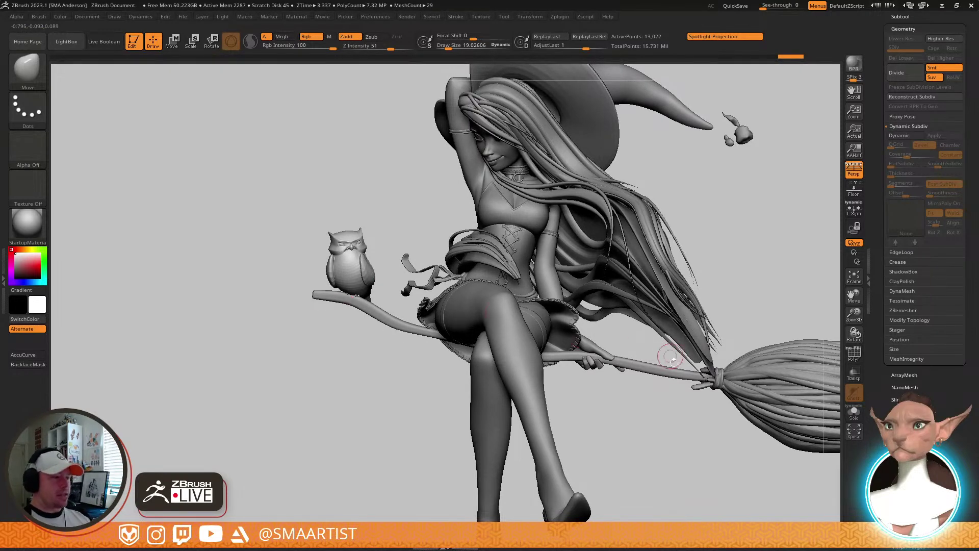
{"action": "mouse_move", "coordinate": [674, 371]}
{"action": "left_mouse_down"}
{"action": "mouse_move", "coordinate": [727, 390]}
{"action": "mouse_move", "coordinate": [661, 371]}
{"action": "mouse_move", "coordinate": [674, 374]}
{"action": "left_mouse_up"}
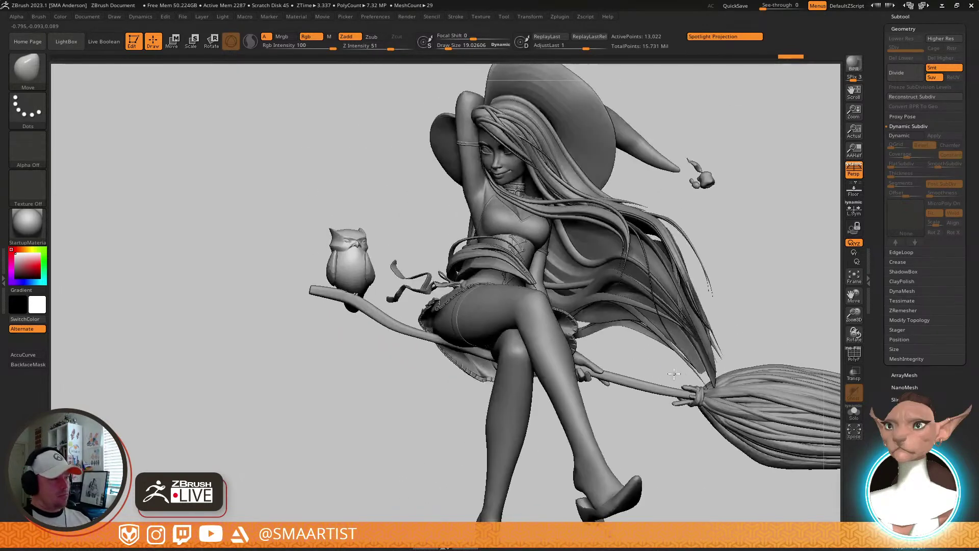
Compare the witch model with perspective on and off from several angles, leaving perspective off
{"action": "left_click_drag", "start_coordinate": [727, 281], "coordinate": [681, 300], "text": "alt"}
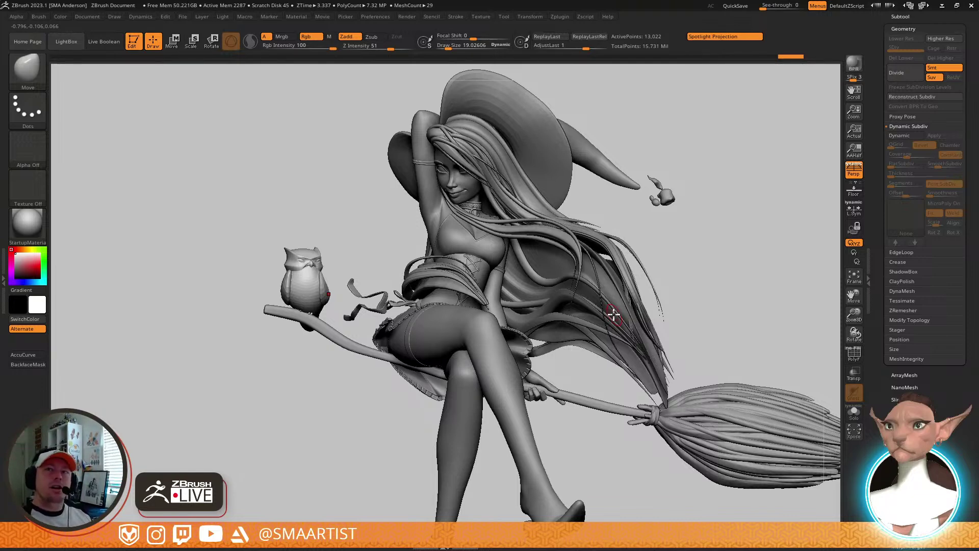
{"action": "left_click", "coordinate": [855, 179]}
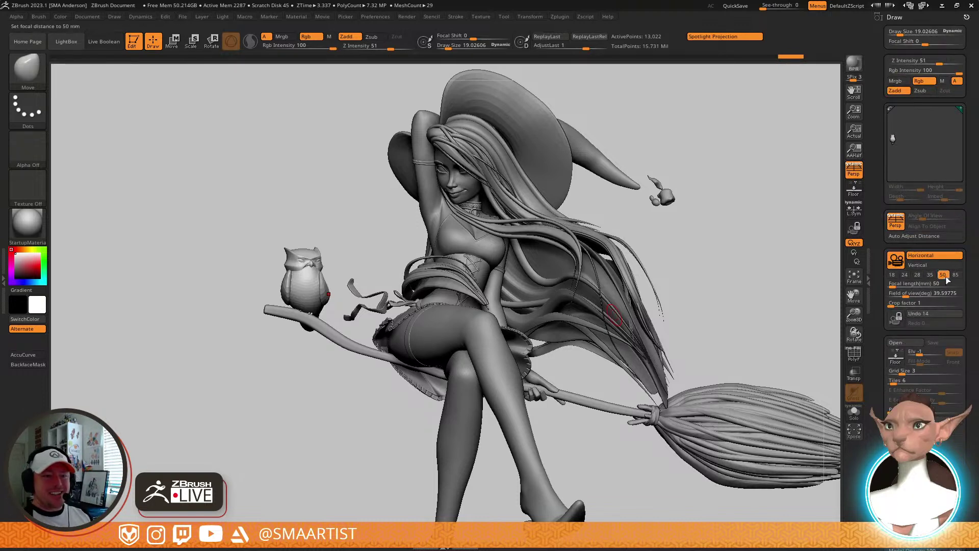
{"action": "left_click", "coordinate": [855, 174]}
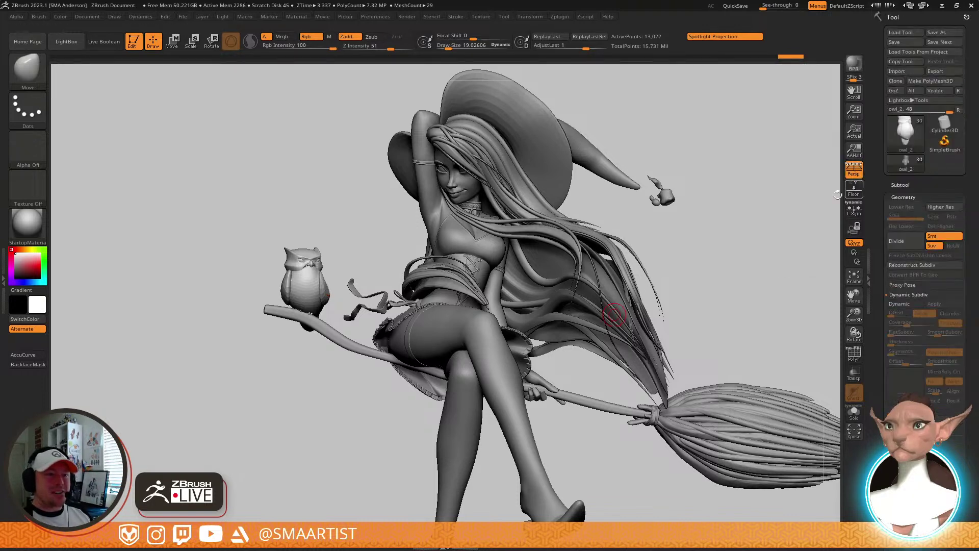
{"action": "left_click_drag", "start_coordinate": [683, 284], "coordinate": [640, 309]}
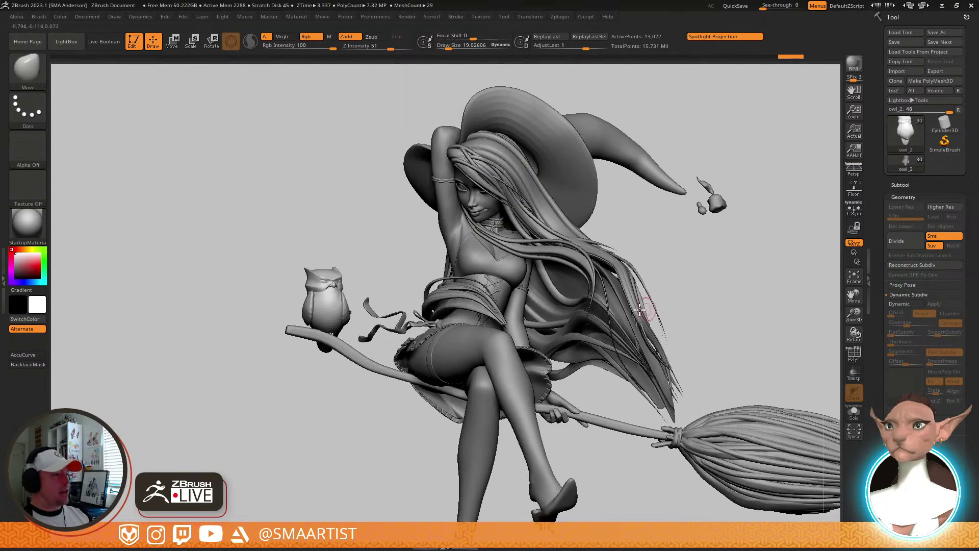
{"action": "key", "text": "p"}
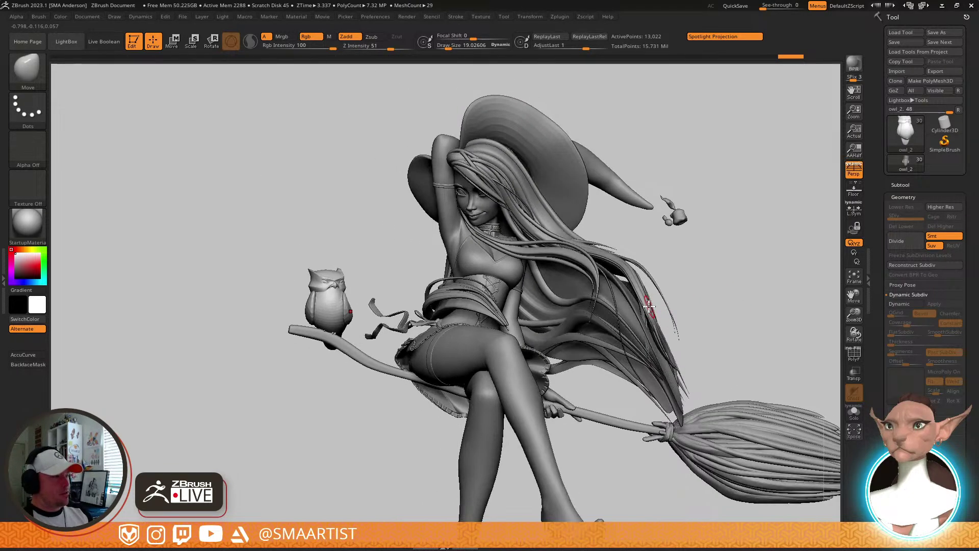
{"action": "key", "text": "p"}
{"action": "mouse_move", "coordinate": [655, 298]}
{"action": "left_mouse_down"}
{"action": "mouse_move", "coordinate": [689, 295]}
{"action": "mouse_move", "coordinate": [637, 305]}
{"action": "mouse_move", "coordinate": [744, 373]}
{"action": "mouse_move", "coordinate": [732, 327]}
{"action": "mouse_move", "coordinate": [762, 296]}
{"action": "mouse_move", "coordinate": [779, 235]}
{"action": "mouse_move", "coordinate": [718, 278]}
{"action": "mouse_move", "coordinate": [629, 309]}
{"action": "left_mouse_up"}
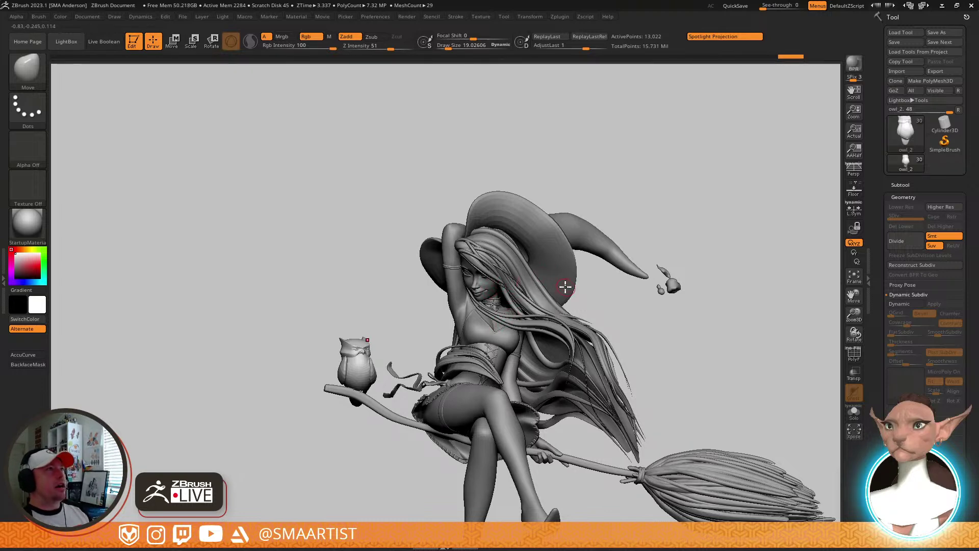
{"action": "mouse_move", "coordinate": [565, 312]}
{"action": "right_mouse_down"}
{"action": "mouse_move", "coordinate": [578, 314]}
{"action": "mouse_move", "coordinate": [582, 338]}
{"action": "mouse_move", "coordinate": [585, 255]}
{"action": "right_mouse_up"}
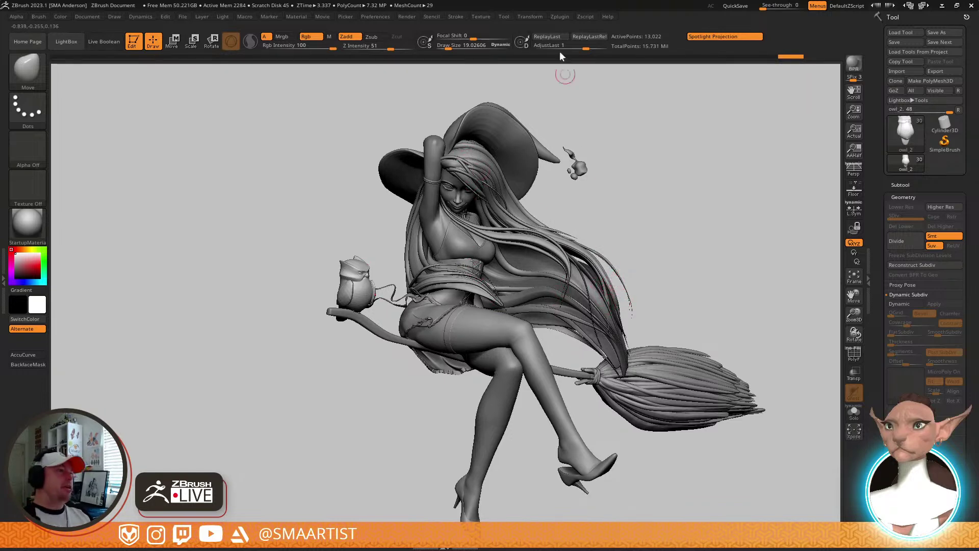
Combine all subtools into a single low-resolution posing mesh with Transpose Master's TPoseMesh
{"action": "left_click", "coordinate": [557, 17]}
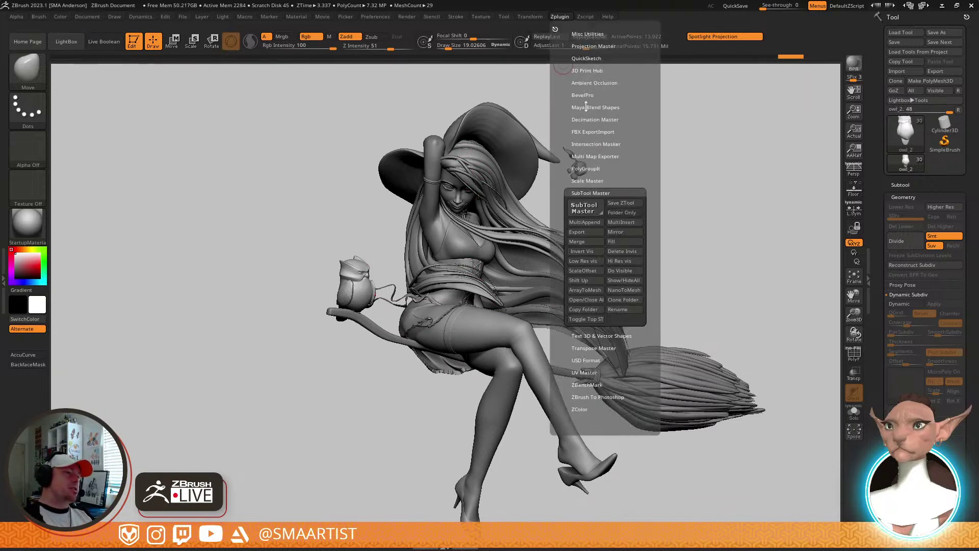
{"action": "left_click", "coordinate": [602, 192]}
{"action": "left_click", "coordinate": [602, 216]}
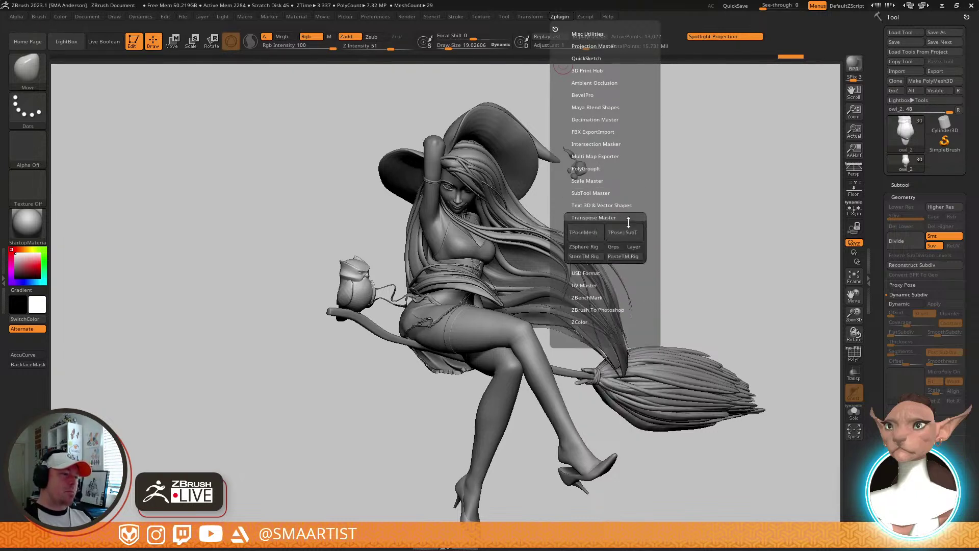
{"action": "left_click", "coordinate": [589, 231]}
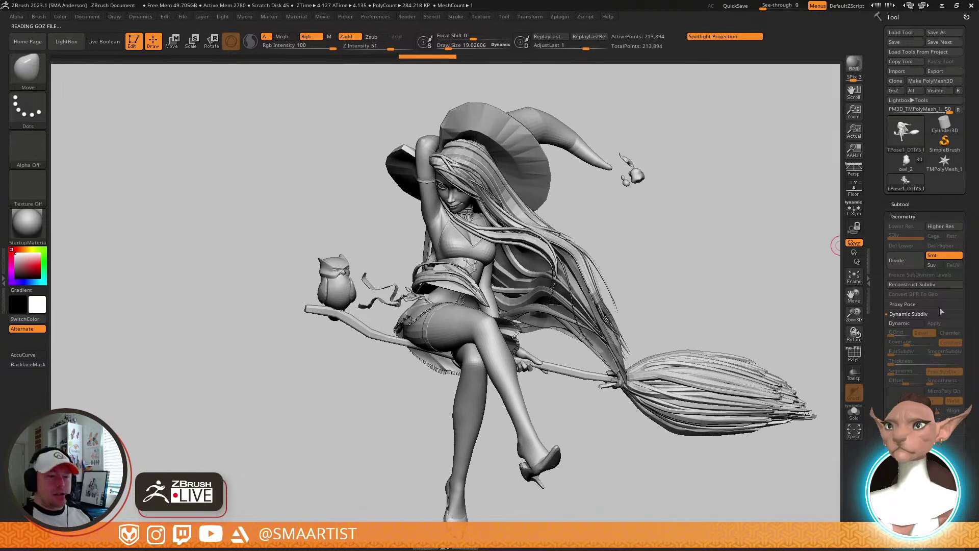
Convert the combined mesh to a simplified Proxy Pose mesh with Reduction Amount set to 1
{"action": "left_click", "coordinate": [901, 204]}
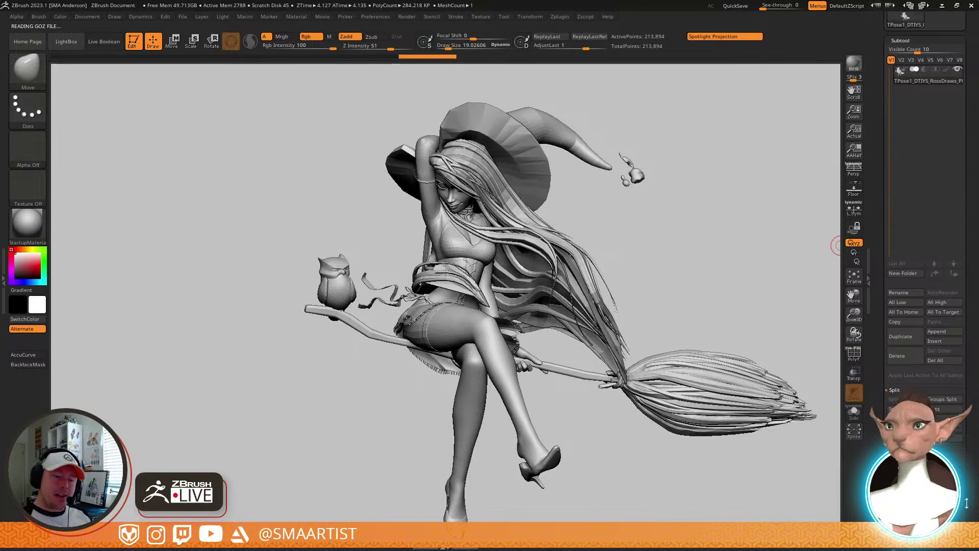
{"action": "scroll", "coordinate": [964, 509], "scroll_direction": "down", "scroll_amount": 5}
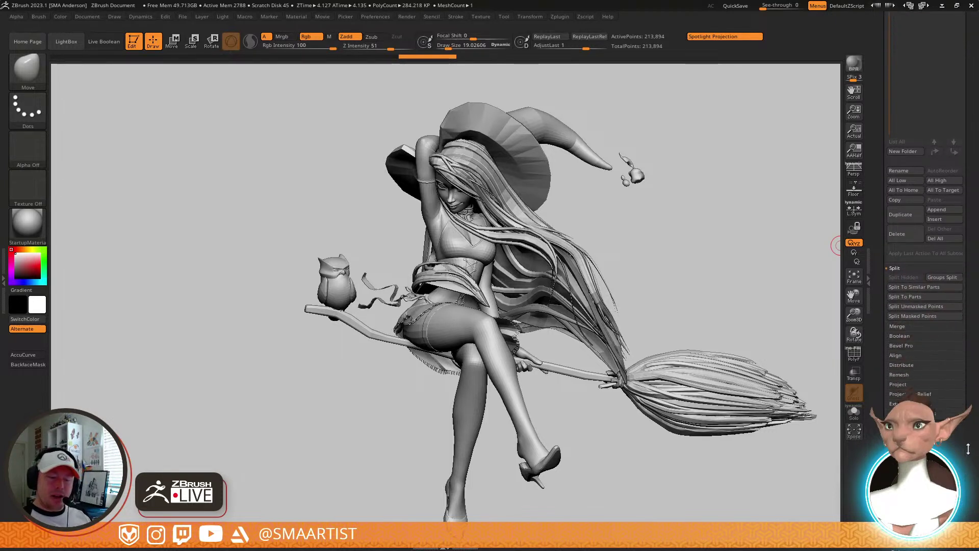
{"action": "scroll", "coordinate": [968, 449], "scroll_direction": "up", "scroll_amount": 2}
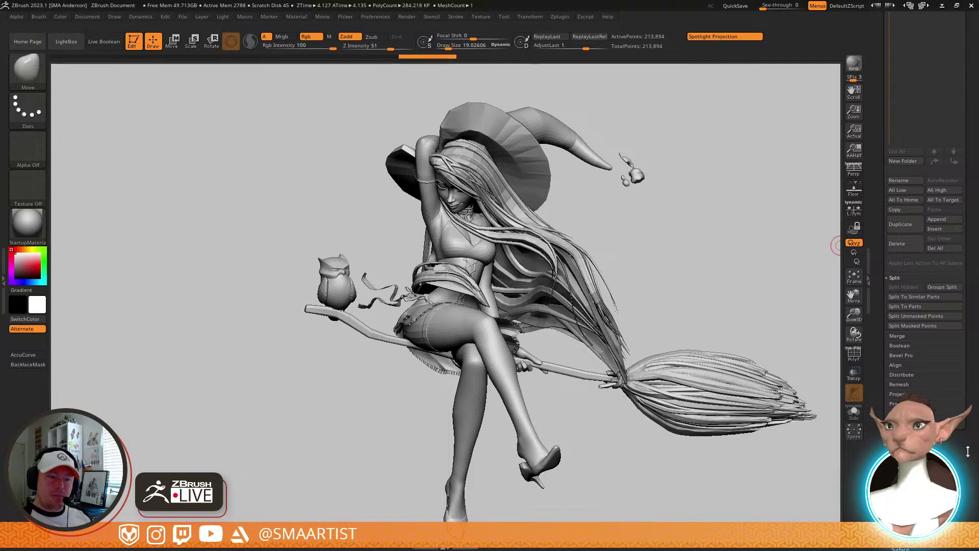
{"action": "left_click_drag", "start_coordinate": [968, 449], "coordinate": [968, 452]}
{"action": "scroll", "coordinate": [968, 451], "scroll_direction": "down", "scroll_amount": 3}
{"action": "scroll", "coordinate": [967, 441], "scroll_direction": "down", "scroll_amount": 1}
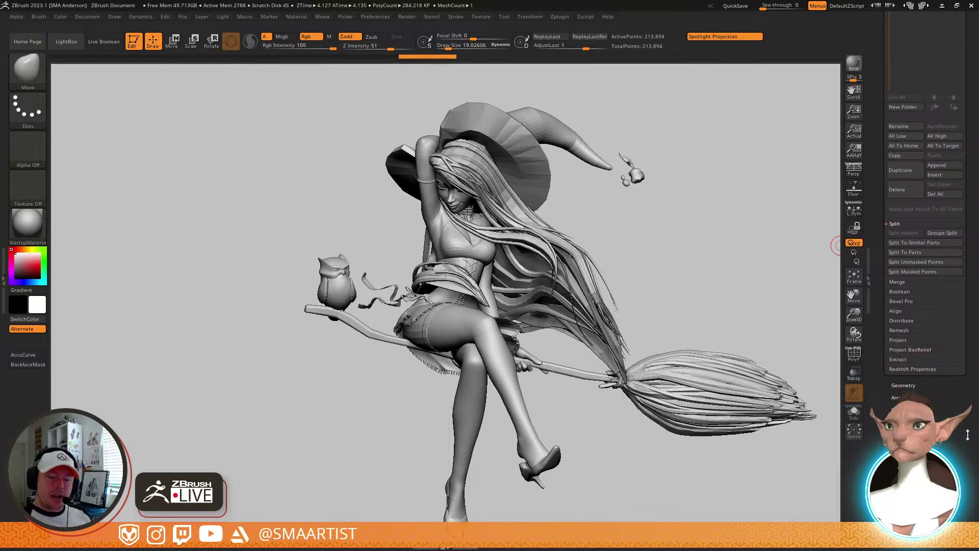
{"action": "left_click", "coordinate": [904, 386]}
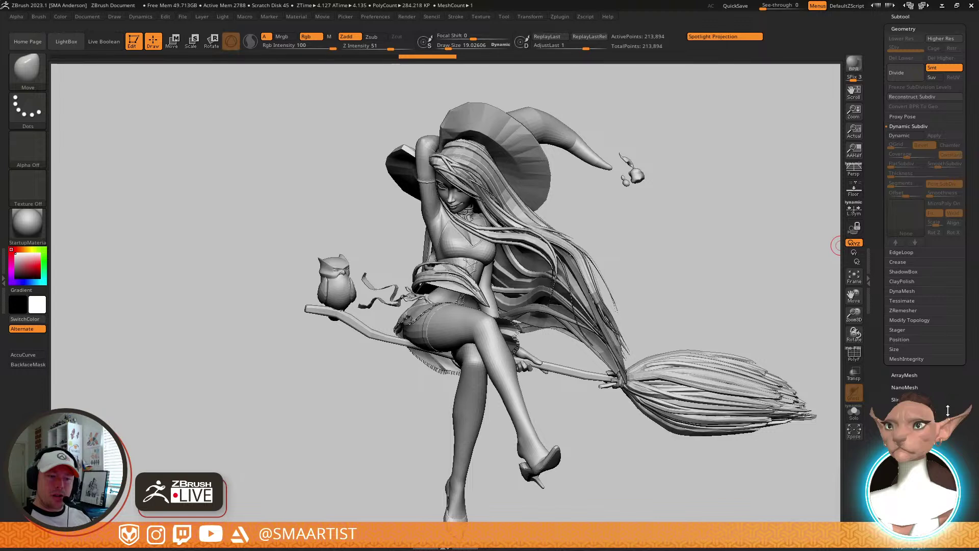
{"action": "left_click", "coordinate": [897, 116]}
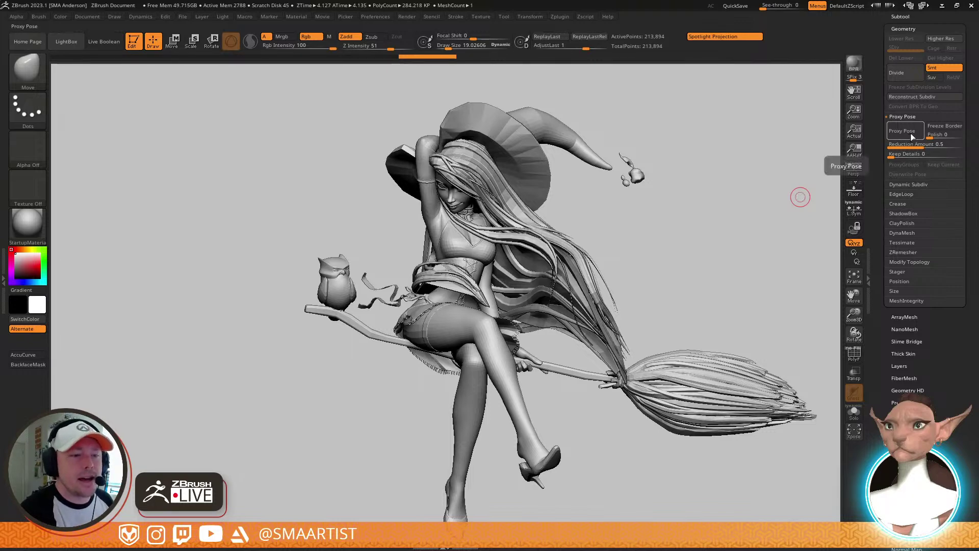
{"action": "left_click_drag", "start_coordinate": [927, 145], "coordinate": [975, 148]}
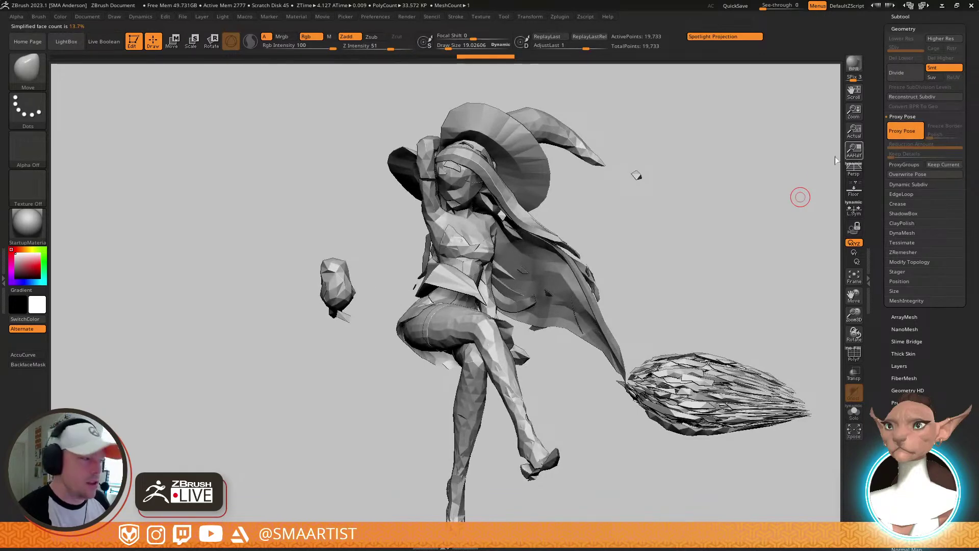
Hide the hair, hat and waist sash polygroups of the proxy mesh so the body is exposed
{"action": "left_click_drag", "start_coordinate": [708, 240], "coordinate": [711, 298]}
{"action": "right_click_drag", "start_coordinate": [710, 299], "coordinate": [703, 329], "text": "ctrl"}
{"action": "right_click_drag", "start_coordinate": [576, 225], "coordinate": [619, 250], "text": "alt"}
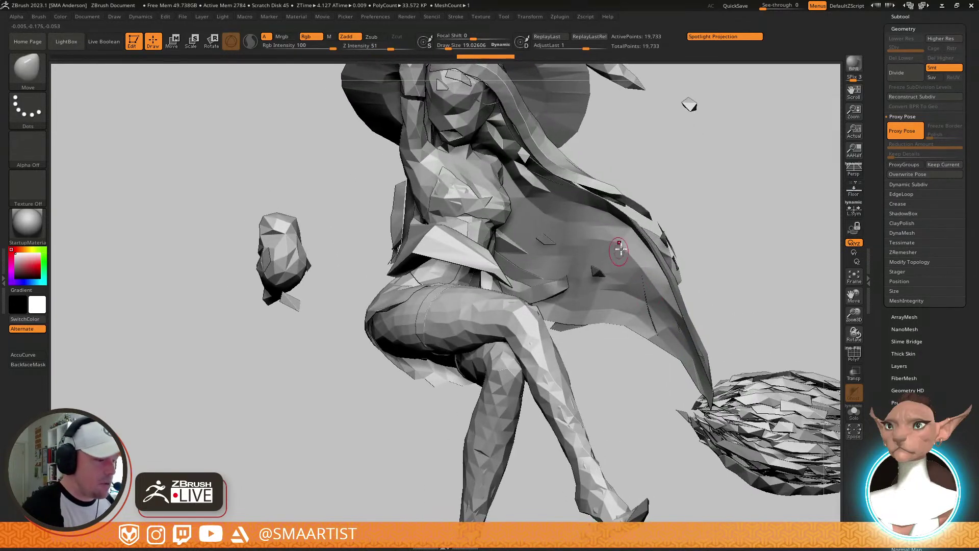
{"action": "left_click", "coordinate": [620, 242], "text": "ctrl+shift"}
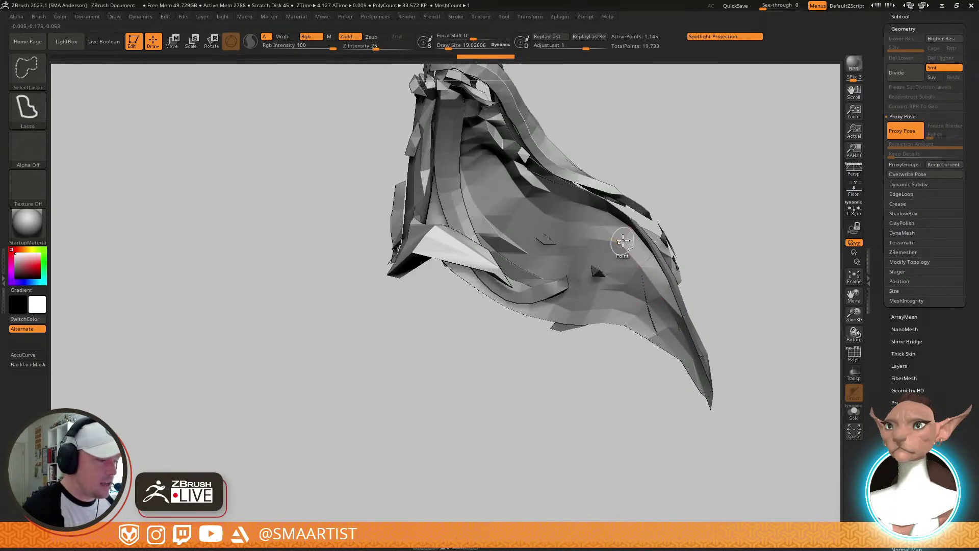
{"action": "left_click", "coordinate": [697, 176], "text": "ctrl+shift"}
{"action": "left_click_drag", "start_coordinate": [607, 222], "coordinate": [648, 302], "text": "alt"}
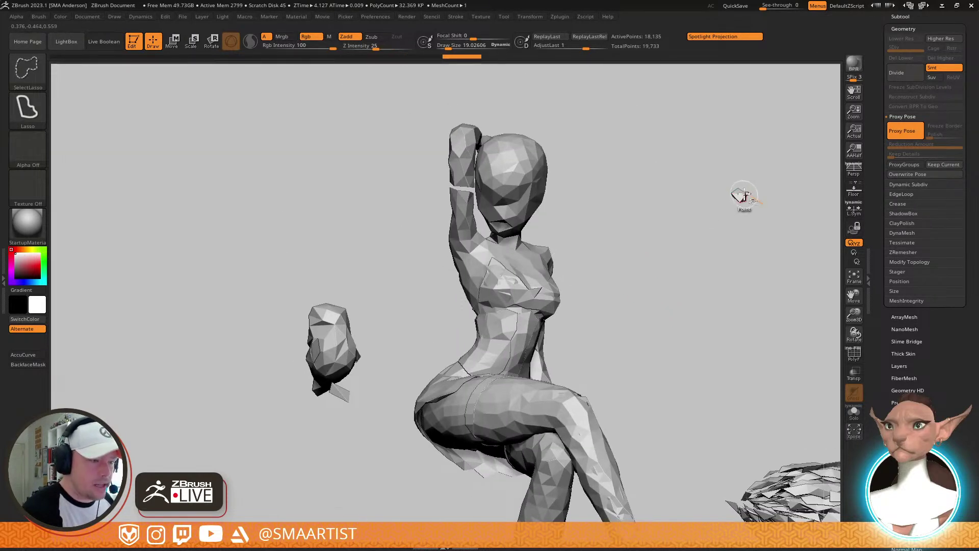
{"action": "left_click_drag", "start_coordinate": [538, 233], "coordinate": [562, 251], "text": "alt"}
{"action": "mouse_move", "coordinate": [663, 249]}
{"action": "left_mouse_down"}
{"action": "mouse_move", "coordinate": [586, 250]}
{"action": "mouse_move", "coordinate": [625, 250]}
{"action": "mouse_move", "coordinate": [610, 253]}
{"action": "left_mouse_up"}
{"action": "right_click_drag", "start_coordinate": [610, 253], "coordinate": [616, 253]}
{"action": "right_click_drag", "start_coordinate": [616, 253], "coordinate": [617, 245], "text": "ctrl"}
{"action": "left_click_drag", "start_coordinate": [616, 246], "coordinate": [623, 253], "text": "ctrl"}
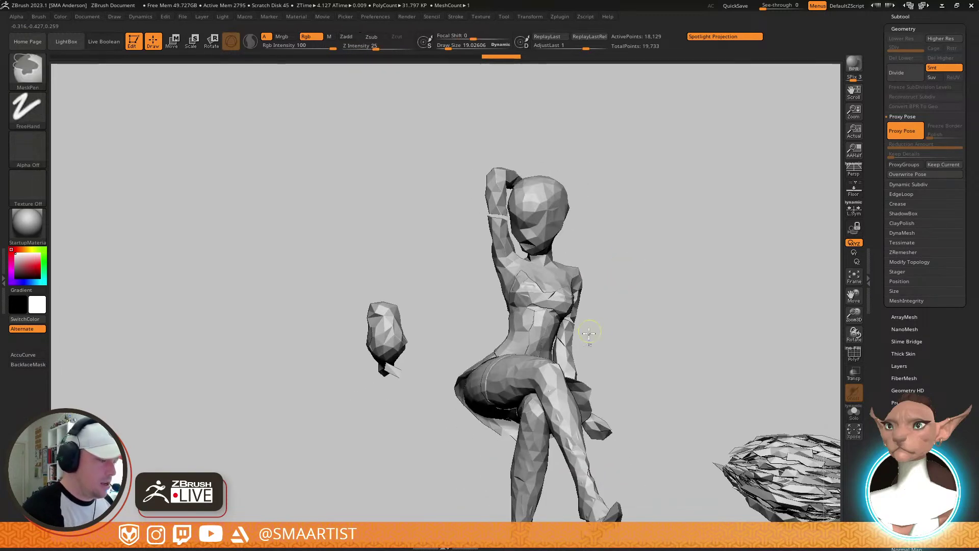
Mask the witch's upper body, swap visibility to mask the hair and hat as well, and show all parts again
{"action": "left_click_drag", "start_coordinate": [522, 336], "coordinate": [449, 128], "text": "ctrl"}
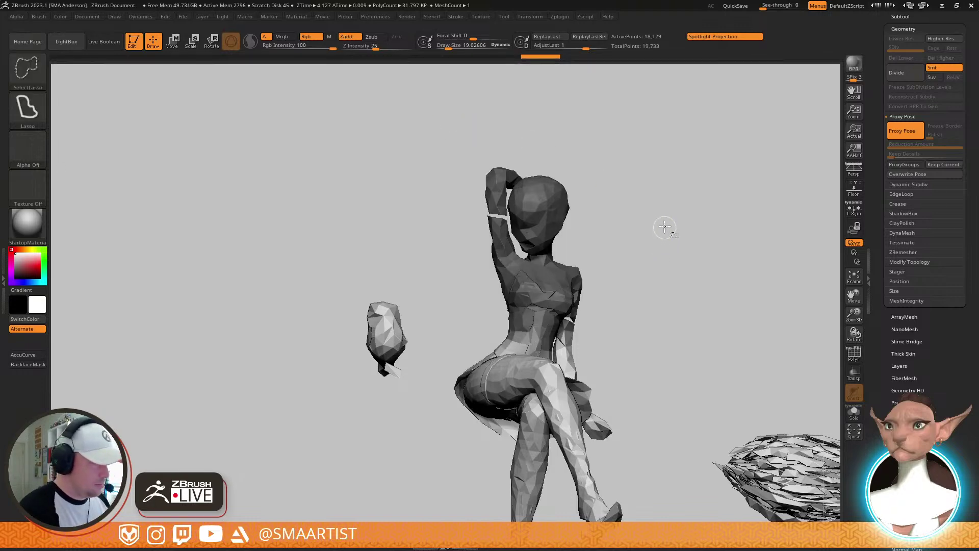
{"action": "left_click_drag", "start_coordinate": [667, 226], "coordinate": [729, 288], "text": "ctrl+shift"}
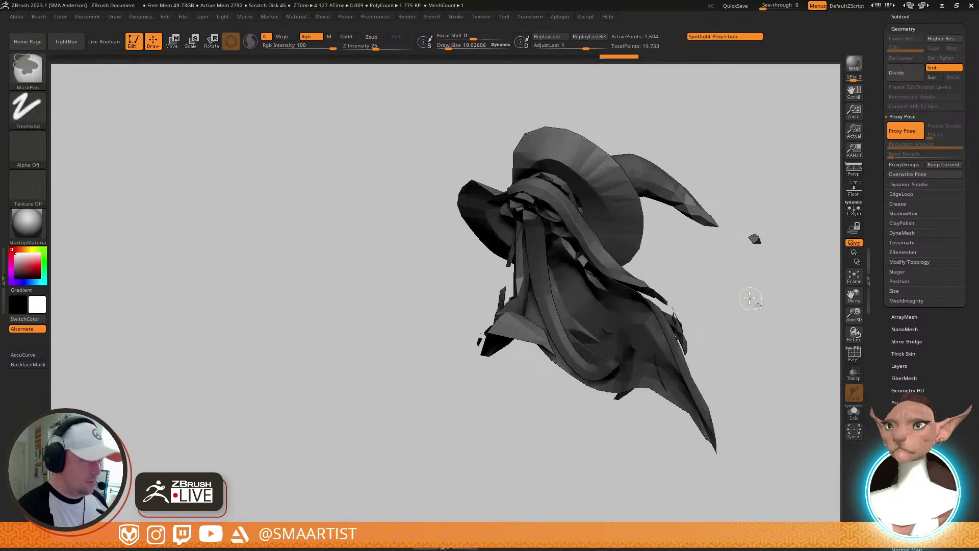
{"action": "left_click", "coordinate": [750, 298], "text": "ctrl+shift"}
{"action": "mouse_move", "coordinate": [606, 291]}
{"action": "right_mouse_down"}
{"action": "mouse_move", "coordinate": [642, 309]}
{"action": "mouse_move", "coordinate": [576, 305]}
{"action": "right_mouse_up"}
Invert the mask back and forth to check from several angles that the upper body, hair and hat are fully covered
{"action": "left_click", "coordinate": [748, 181], "text": "ctrl"}
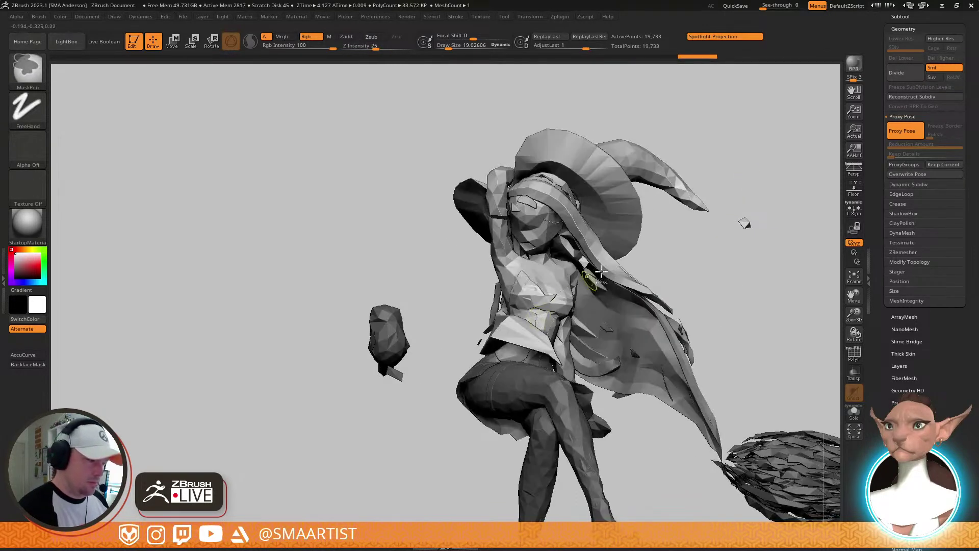
{"action": "left_click", "coordinate": [749, 176], "text": "ctrl"}
{"action": "right_click_drag", "start_coordinate": [549, 301], "coordinate": [588, 297]}
{"action": "left_click", "coordinate": [699, 215], "text": "ctrl"}
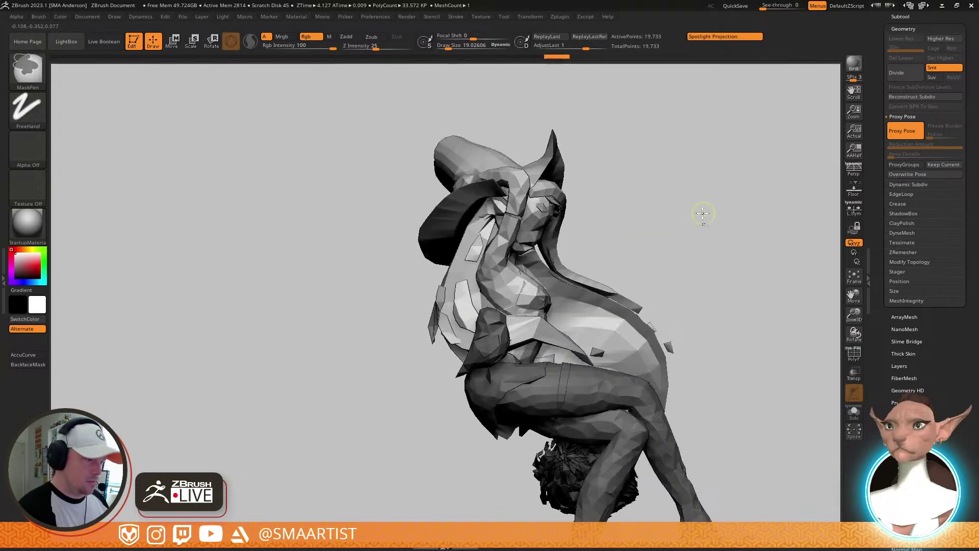
{"action": "mouse_move", "coordinate": [701, 213]}
{"action": "right_mouse_down"}
{"action": "mouse_move", "coordinate": [653, 234]}
{"action": "mouse_move", "coordinate": [665, 226]}
{"action": "right_mouse_up"}
{"action": "key", "text": "w"}
{"action": "key", "text": "q"}
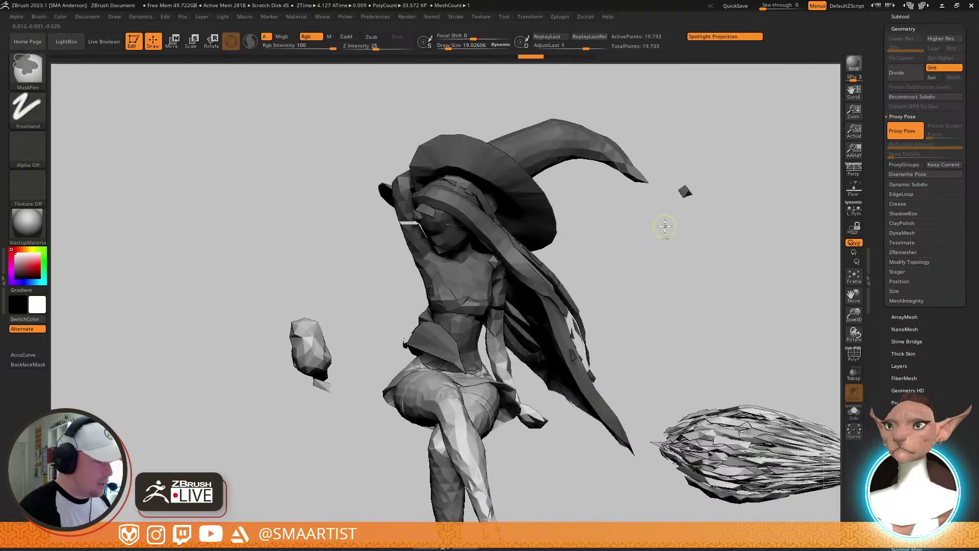
{"action": "left_click", "coordinate": [665, 226], "text": "ctrl"}
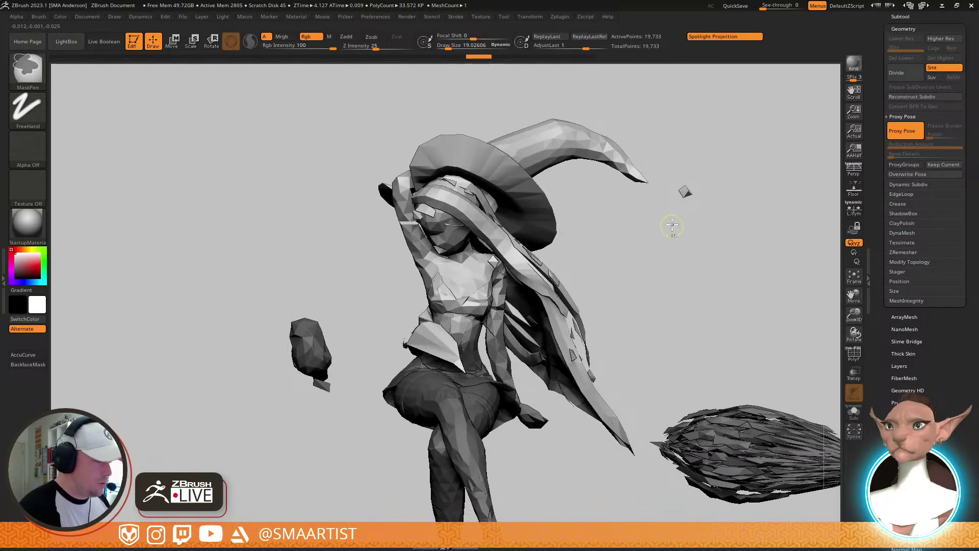
{"action": "left_click", "coordinate": [665, 249], "text": "ctrl"}
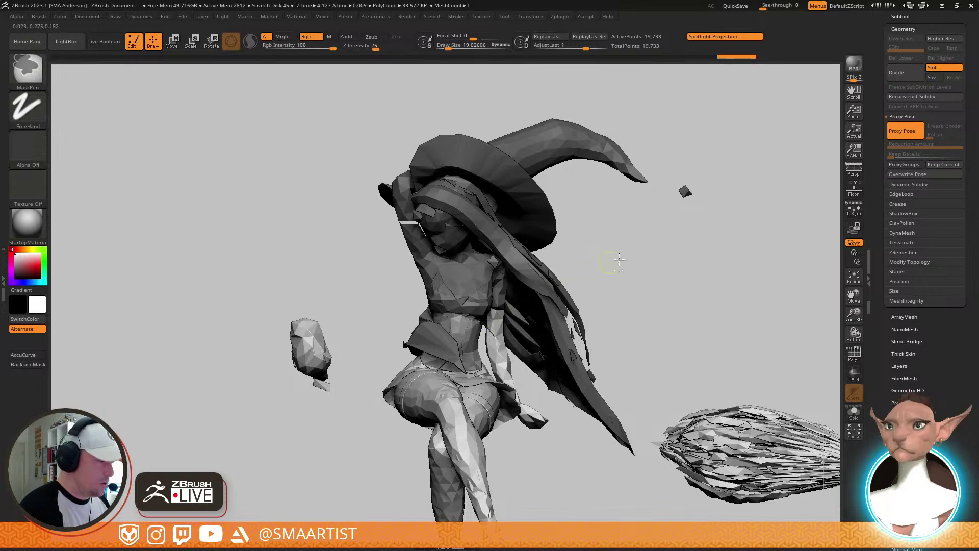
Rotate the unmasked upper body about a gizmo pivot on the torso, and turn off Proxy Pose to transfer the pose to the detailed mesh
{"action": "mouse_move", "coordinate": [610, 258]}
{"action": "left_mouse_down"}
{"action": "mouse_move", "coordinate": [623, 258]}
{"action": "mouse_move", "coordinate": [651, 193]}
{"action": "mouse_move", "coordinate": [593, 281]}
{"action": "left_mouse_up"}
{"action": "key", "text": "w"}
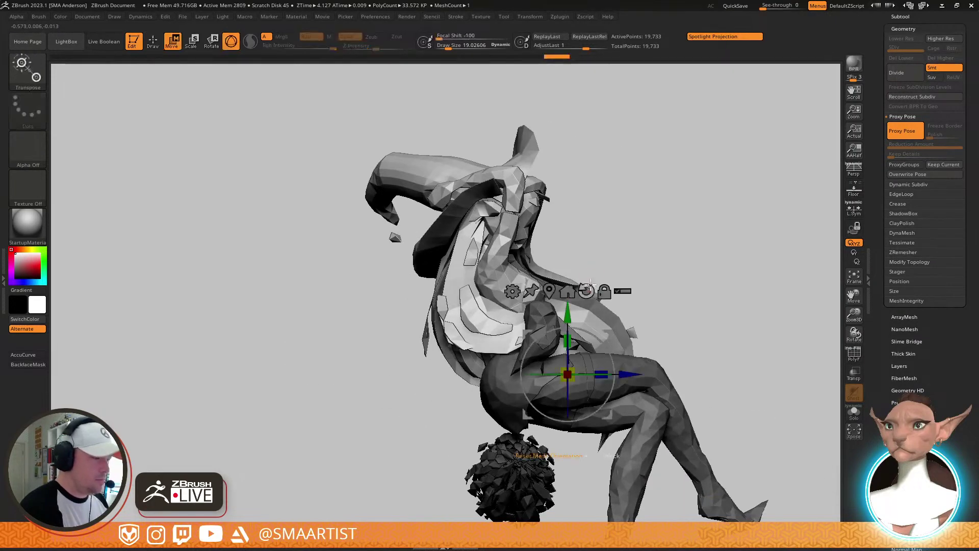
{"action": "left_click", "coordinate": [521, 305]}
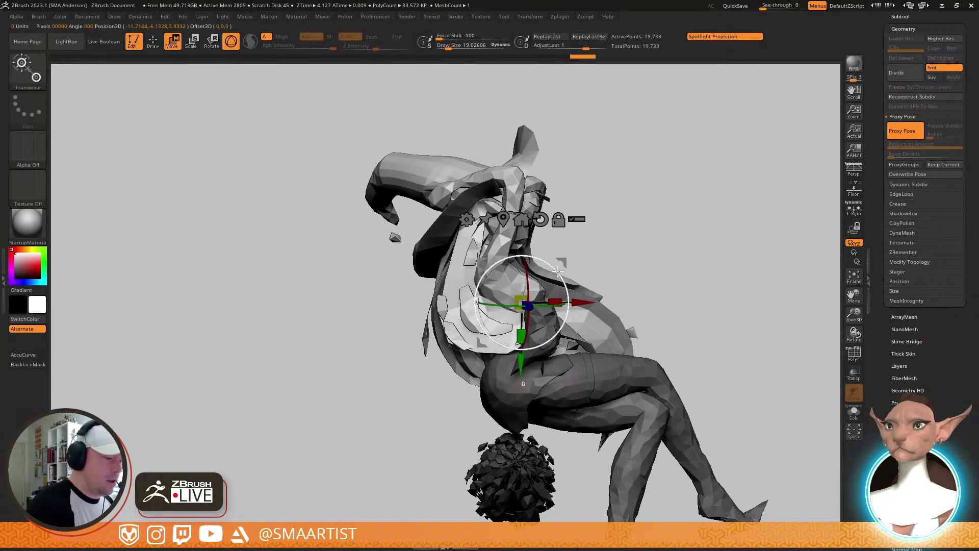
{"action": "mouse_move", "coordinate": [559, 269]}
{"action": "left_mouse_down"}
{"action": "mouse_move", "coordinate": [609, 234]}
{"action": "mouse_move", "coordinate": [734, 204]}
{"action": "mouse_move", "coordinate": [730, 190]}
{"action": "mouse_move", "coordinate": [666, 197]}
{"action": "mouse_move", "coordinate": [699, 221]}
{"action": "mouse_move", "coordinate": [706, 286]}
{"action": "left_mouse_up"}
{"action": "key", "text": "q"}
{"action": "left_click", "coordinate": [907, 134]}
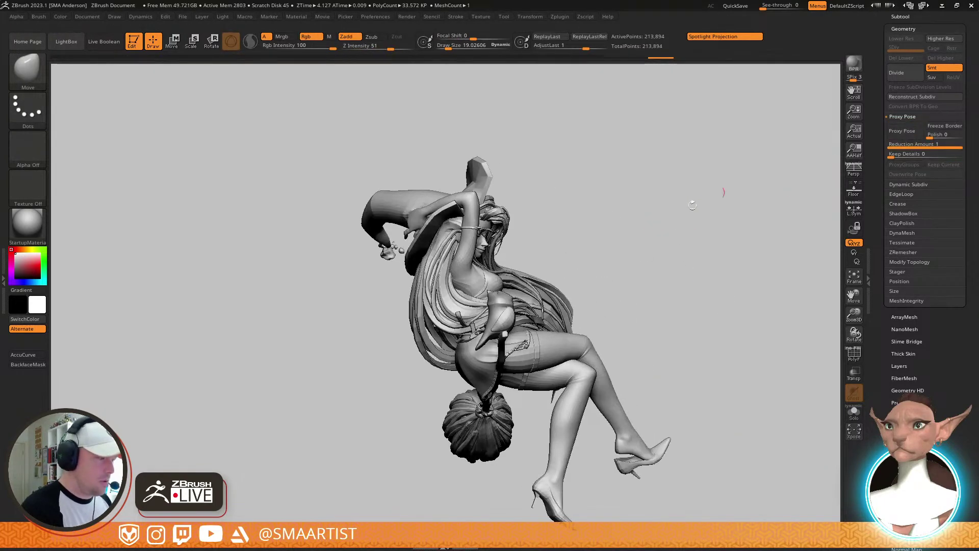
{"action": "mouse_move", "coordinate": [714, 196]}
{"action": "right_mouse_down"}
{"action": "mouse_move", "coordinate": [598, 246]}
{"action": "mouse_move", "coordinate": [551, 314]}
{"action": "mouse_move", "coordinate": [615, 299]}
{"action": "mouse_move", "coordinate": [625, 255]}
{"action": "mouse_move", "coordinate": [576, 241]}
{"action": "mouse_move", "coordinate": [657, 243]}
{"action": "mouse_move", "coordinate": [630, 244]}
{"action": "right_mouse_up"}
Undo the upper body pose, masking, hiding and Proxy Pose conversion back to the detailed combined mesh
{"action": "key", "text": "ctrl+z"}
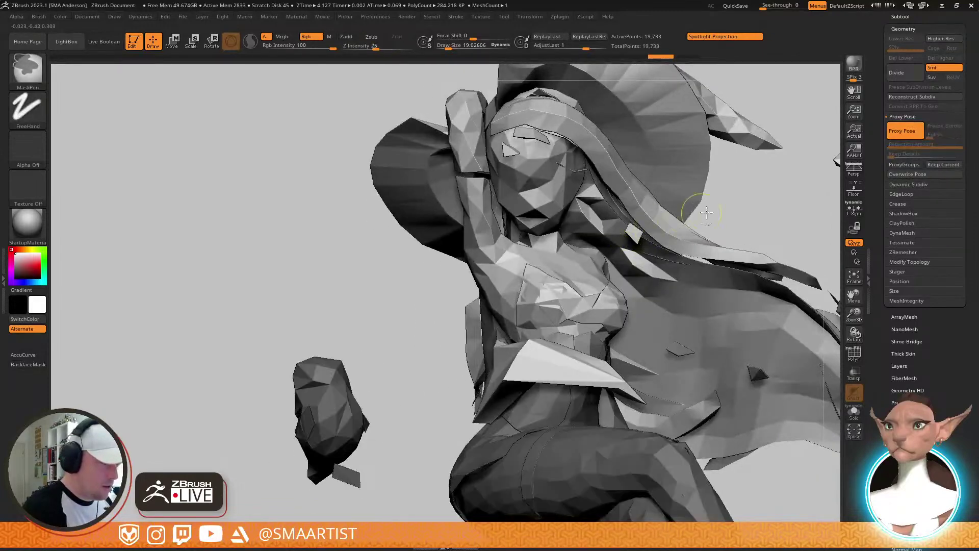
{"action": "right_click_drag", "start_coordinate": [692, 207], "coordinate": [730, 206]}
{"action": "left_click", "coordinate": [730, 207], "text": "ctrl"}
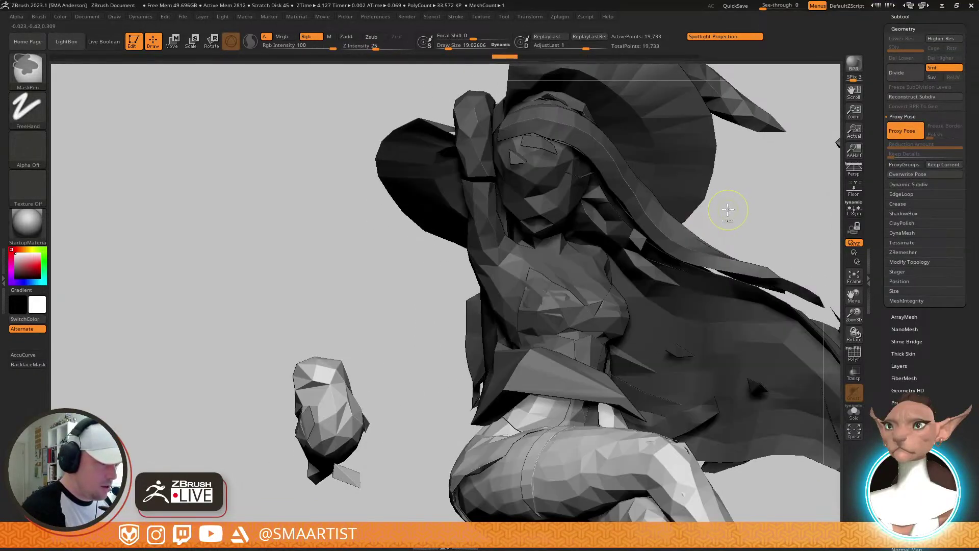
{"action": "key", "text": "ctrl+z"}
{"action": "key", "text": "ctrl+z"}
{"action": "key", "text": "ctrl+z"}
{"action": "key", "text": "ctrl+z"}
{"action": "key", "text": "ctrl+z"}
{"action": "key", "text": "ctrl+z"}
{"action": "key", "text": "ctrl+z"}
{"action": "key", "text": "ctrl+z"}
{"action": "key", "text": "ctrl+z"}
{"action": "key", "text": "ctrl+z"}
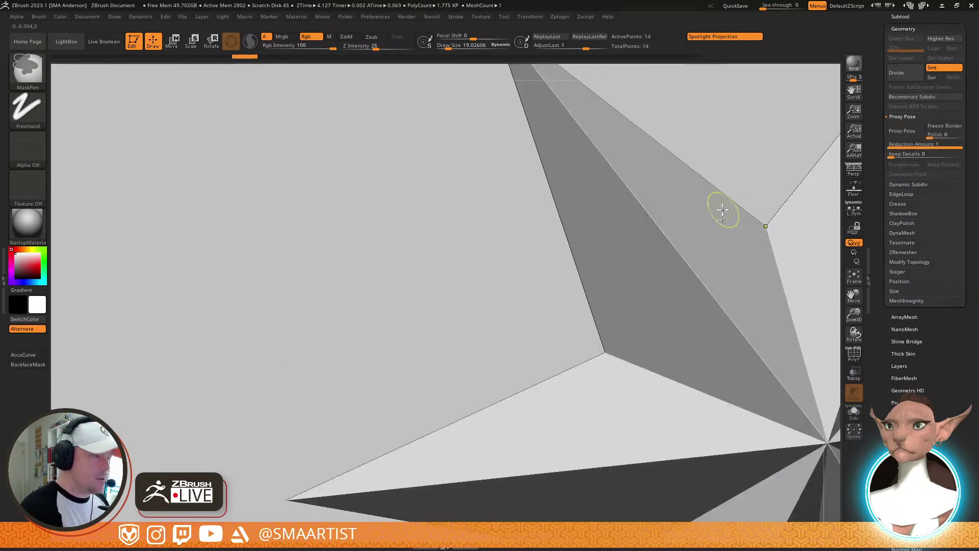
{"action": "key", "text": "ctrl+shift+z"}
{"action": "key", "text": "ctrl+shift+z"}
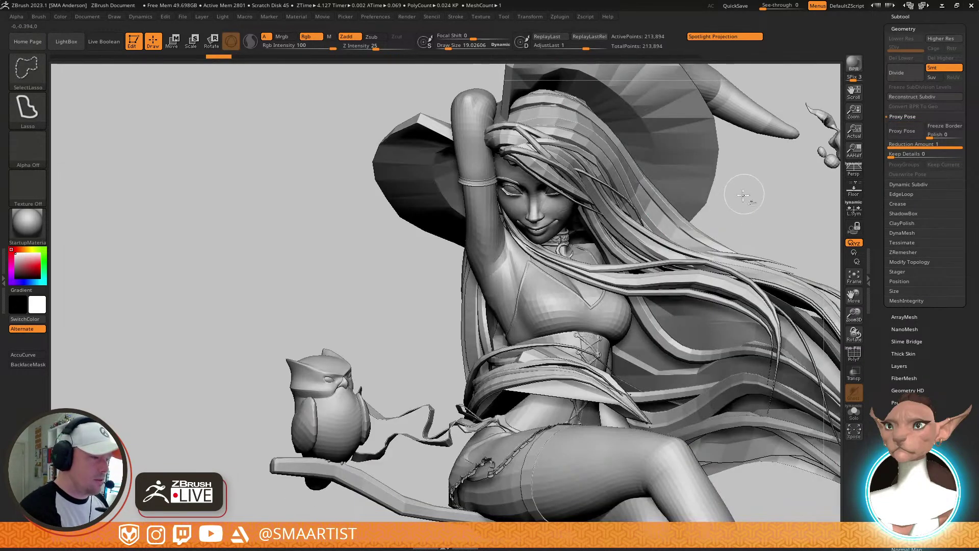
Set the Proxy Pose reduction amount to about 0.44 and convert the combined sculpture into a Proxy Pose mesh
{"action": "right_click_drag", "start_coordinate": [743, 194], "coordinate": [644, 211], "text": "ctrl"}
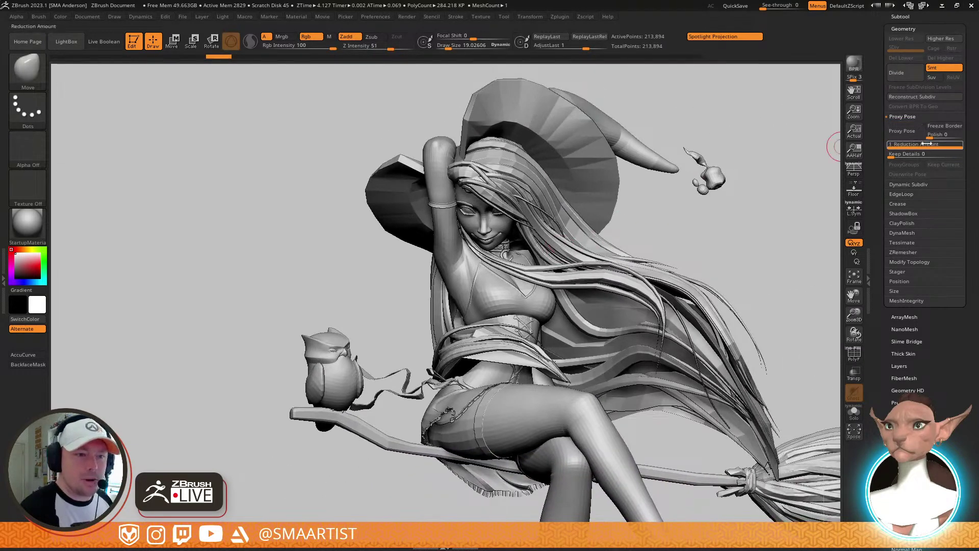
{"action": "left_click_drag", "start_coordinate": [953, 148], "coordinate": [908, 146]}
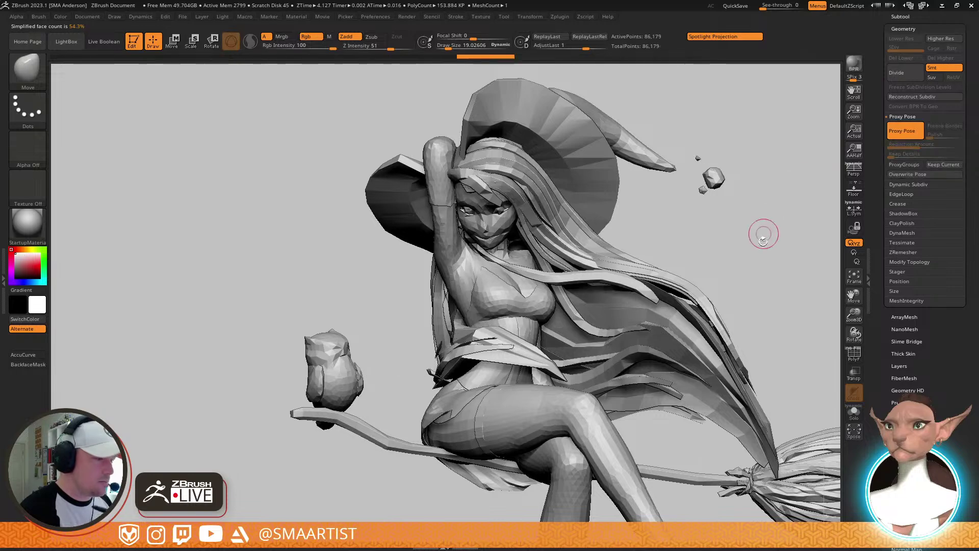
Hide the witch's hair and hat on the proxy mesh
{"action": "mouse_move", "coordinate": [763, 234]}
{"action": "right_mouse_down", "text": "ctrl"}
{"action": "mouse_move", "coordinate": [724, 207]}
{"action": "mouse_move", "coordinate": [666, 235]}
{"action": "mouse_move", "coordinate": [639, 234]}
{"action": "mouse_move", "coordinate": [715, 232]}
{"action": "mouse_move", "coordinate": [725, 210]}
{"action": "mouse_move", "coordinate": [614, 255]}
{"action": "mouse_move", "coordinate": [595, 324]}
{"action": "mouse_move", "coordinate": [643, 237]}
{"action": "right_mouse_up", "text": "ctrl"}
{"action": "left_click", "coordinate": [602, 304], "text": "ctrl+shift"}
{"action": "left_click_drag", "start_coordinate": [696, 233], "coordinate": [723, 261], "text": "ctrl+shift"}
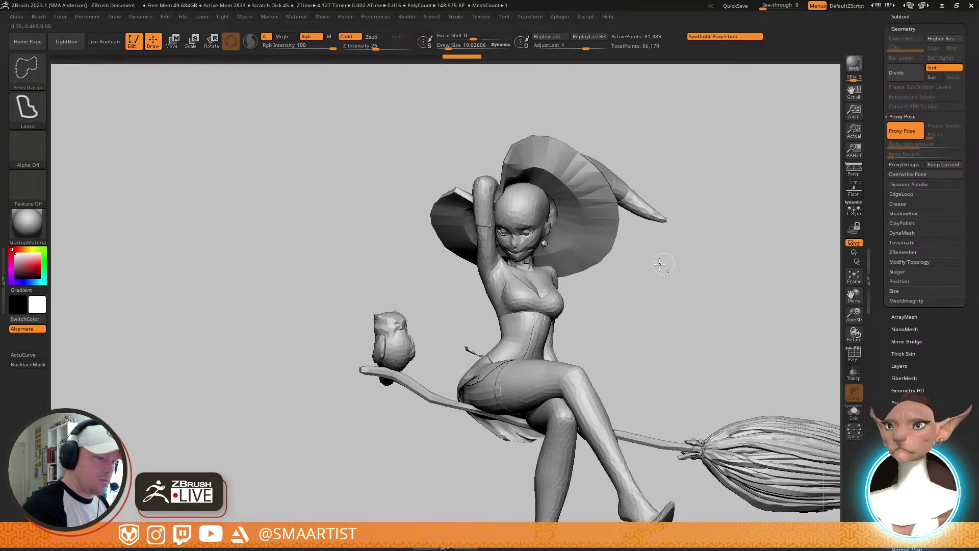
{"action": "left_click", "coordinate": [619, 219], "text": "ctrl+shift"}
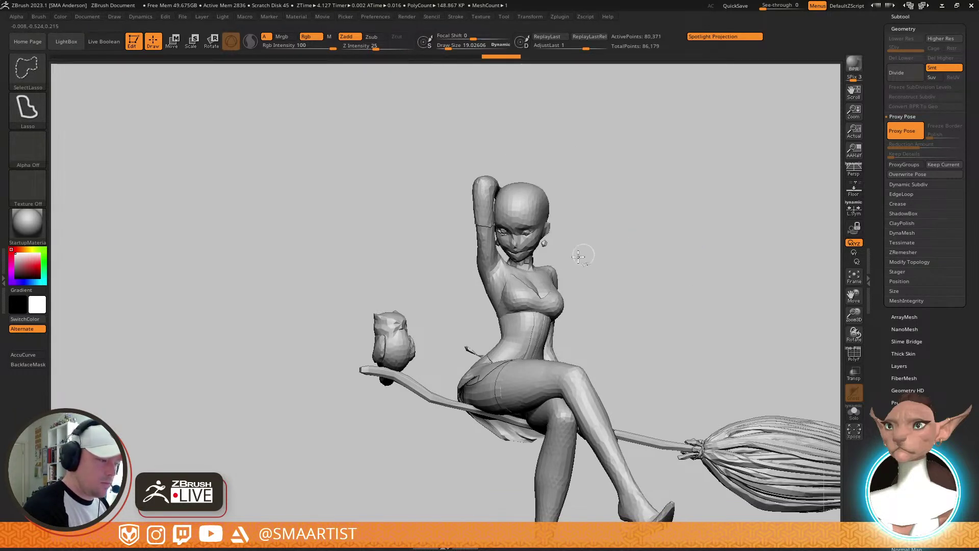
Hide the earring and the small eyelash pieces on the proxy face
{"action": "mouse_move", "coordinate": [581, 255]}
{"action": "right_mouse_down", "text": "ctrl"}
{"action": "mouse_move", "coordinate": [586, 302]}
{"action": "mouse_move", "coordinate": [449, 350]}
{"action": "mouse_move", "coordinate": [585, 258]}
{"action": "right_mouse_up", "text": "ctrl"}
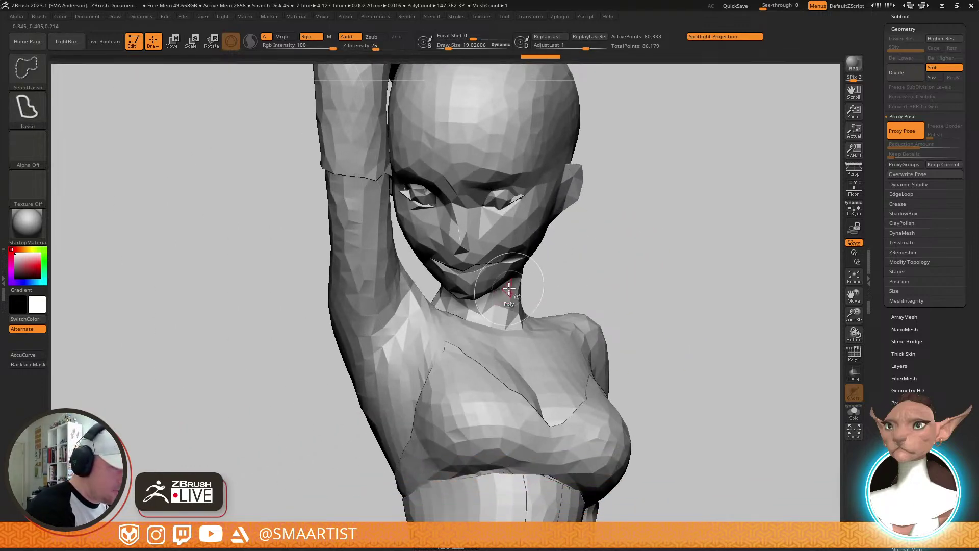
{"action": "left_click_drag", "start_coordinate": [578, 273], "coordinate": [576, 235]}
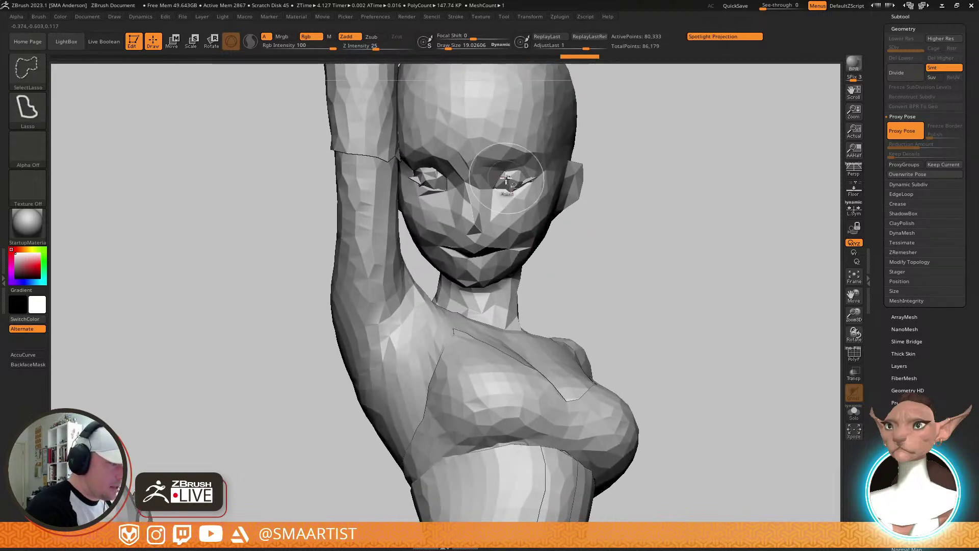
{"action": "right_click_drag", "start_coordinate": [531, 178], "coordinate": [541, 153], "text": "ctrl"}
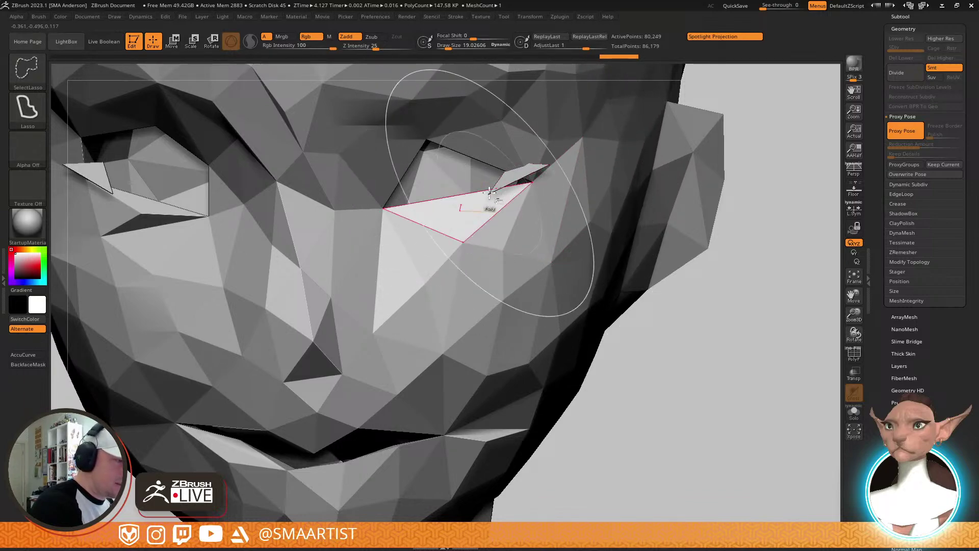
{"action": "left_click", "coordinate": [490, 193], "text": "ctrl+shift"}
{"action": "right_click_drag", "start_coordinate": [566, 212], "coordinate": [541, 137], "text": "ctrl"}
{"action": "right_click_drag", "start_coordinate": [541, 138], "coordinate": [654, 222]}
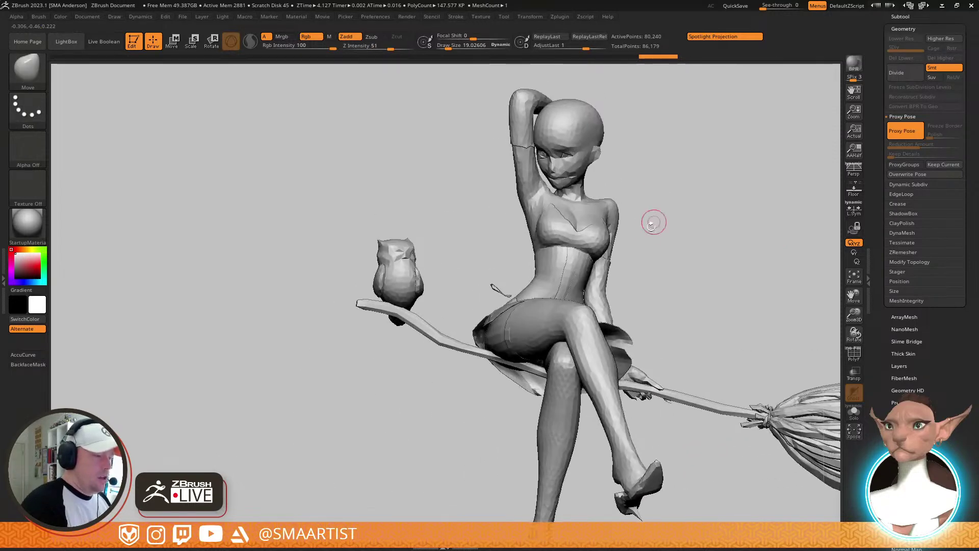
Mask the proxy's upper body, swap visibility to mask the hair and hat too, and show all parts again
{"action": "key", "text": "ctrl"}
{"action": "mouse_move", "coordinate": [626, 261]}
{"action": "left_mouse_down", "text": "ctrl"}
{"action": "mouse_move", "coordinate": [629, 85]}
{"action": "mouse_move", "coordinate": [485, 62]}
{"action": "left_mouse_up", "text": "ctrl"}
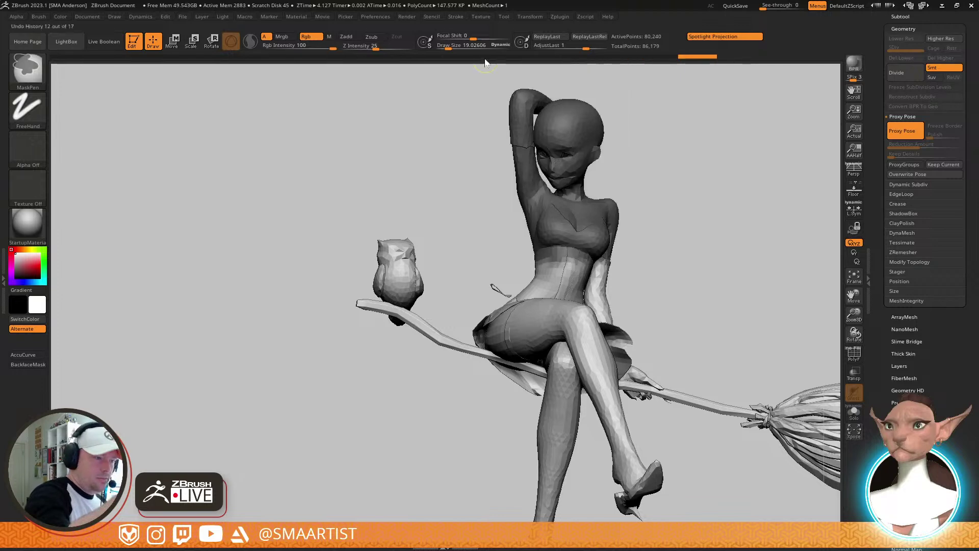
{"action": "left_click", "coordinate": [686, 210], "text": "ctrl+shift"}
{"action": "left_click", "coordinate": [756, 229], "text": "ctrl"}
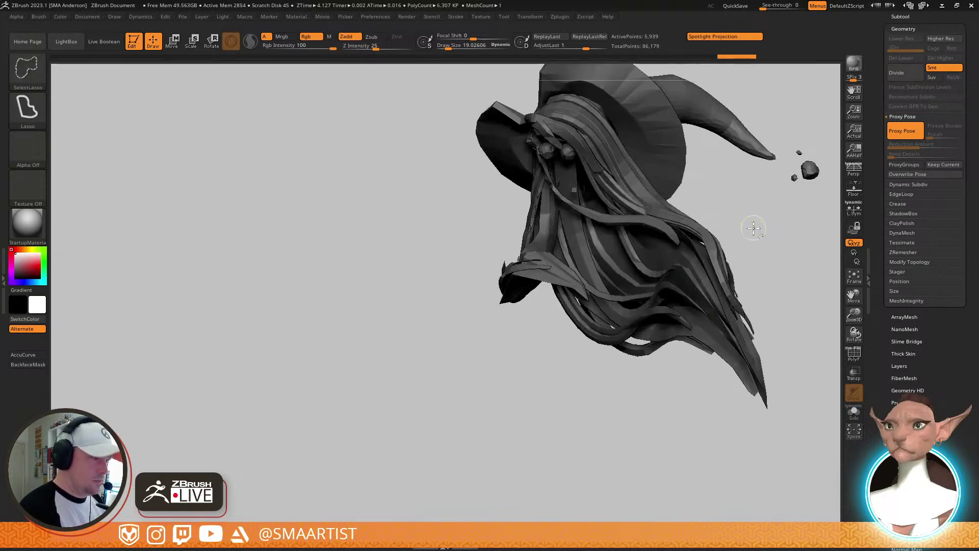
{"action": "left_click", "coordinate": [755, 228], "text": "ctrl+shift"}
Invert the mask to free the upper body, hair and hat, rotate them slightly about a torso pivot, and clear the mask
{"action": "right_click_drag", "start_coordinate": [643, 240], "coordinate": [674, 237]}
{"action": "mouse_move", "coordinate": [673, 236]}
{"action": "left_mouse_down"}
{"action": "mouse_move", "coordinate": [656, 240]}
{"action": "mouse_move", "coordinate": [667, 234]}
{"action": "mouse_move", "coordinate": [651, 225]}
{"action": "left_mouse_up"}
{"action": "key", "text": "ctrl"}
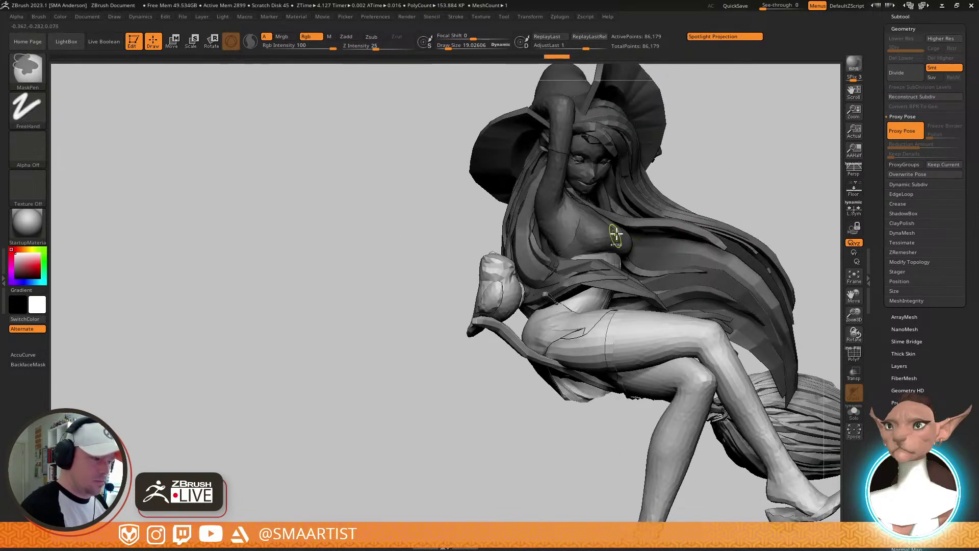
{"action": "left_click", "coordinate": [750, 176], "text": "ctrl"}
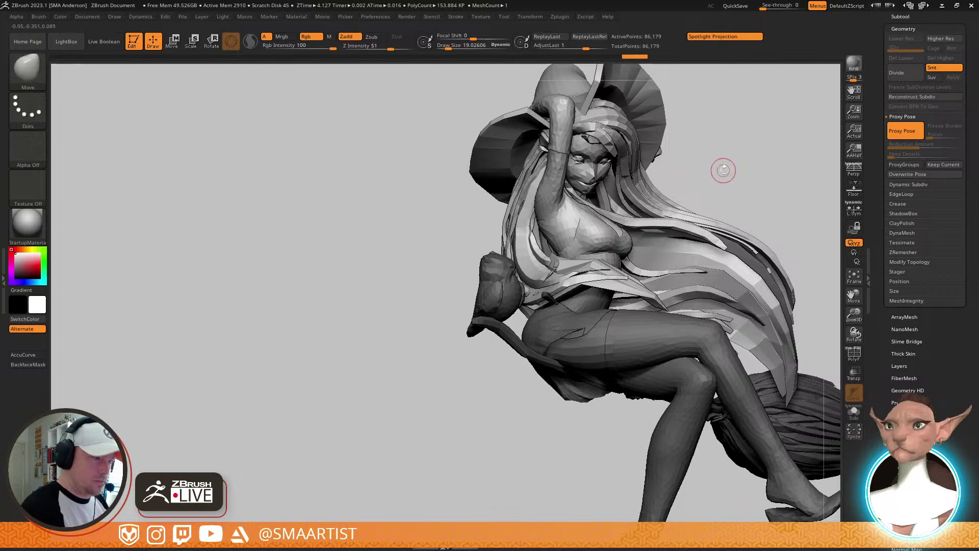
{"action": "left_click_drag", "start_coordinate": [723, 169], "coordinate": [744, 166]}
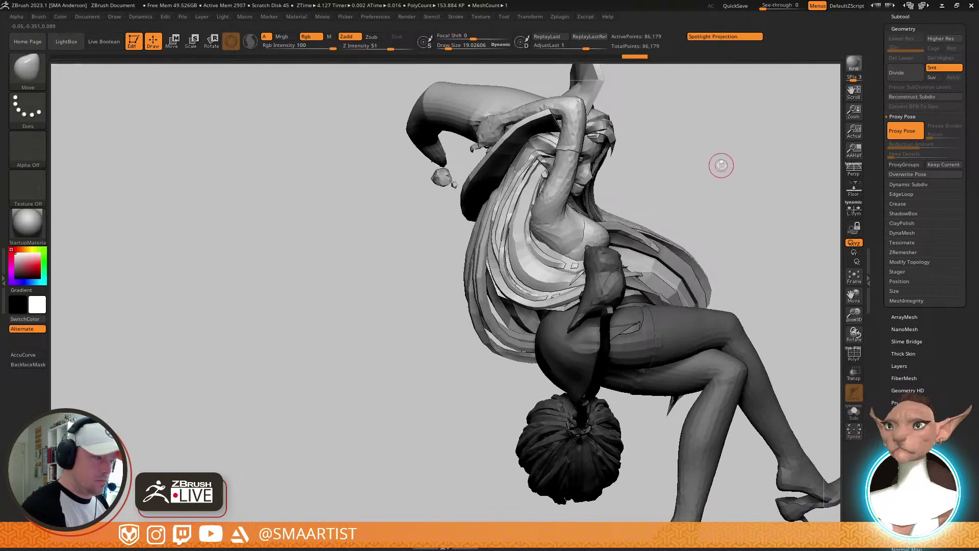
{"action": "key", "text": "w"}
{"action": "mouse_move", "coordinate": [671, 287]}
{"action": "left_mouse_down", "text": "alt"}
{"action": "mouse_move", "coordinate": [621, 192]}
{"action": "mouse_move", "coordinate": [612, 198]}
{"action": "mouse_move", "coordinate": [621, 189]}
{"action": "left_mouse_up", "text": "alt"}
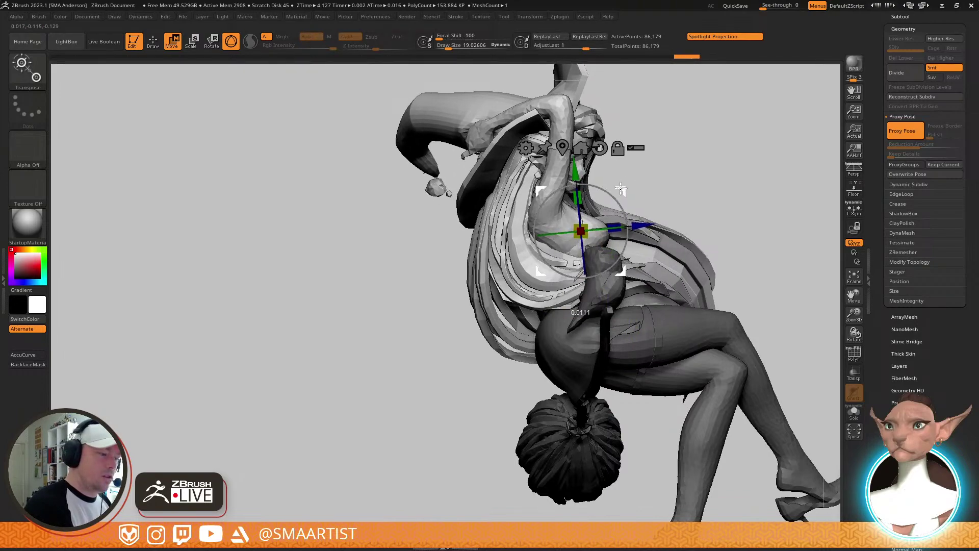
{"action": "key", "text": "q"}
{"action": "mouse_move", "coordinate": [714, 158]}
{"action": "left_mouse_down"}
{"action": "mouse_move", "coordinate": [684, 159]}
{"action": "mouse_move", "coordinate": [659, 201]}
{"action": "mouse_move", "coordinate": [683, 193]}
{"action": "mouse_move", "coordinate": [671, 195]}
{"action": "left_mouse_up"}
{"action": "key", "text": "shift"}
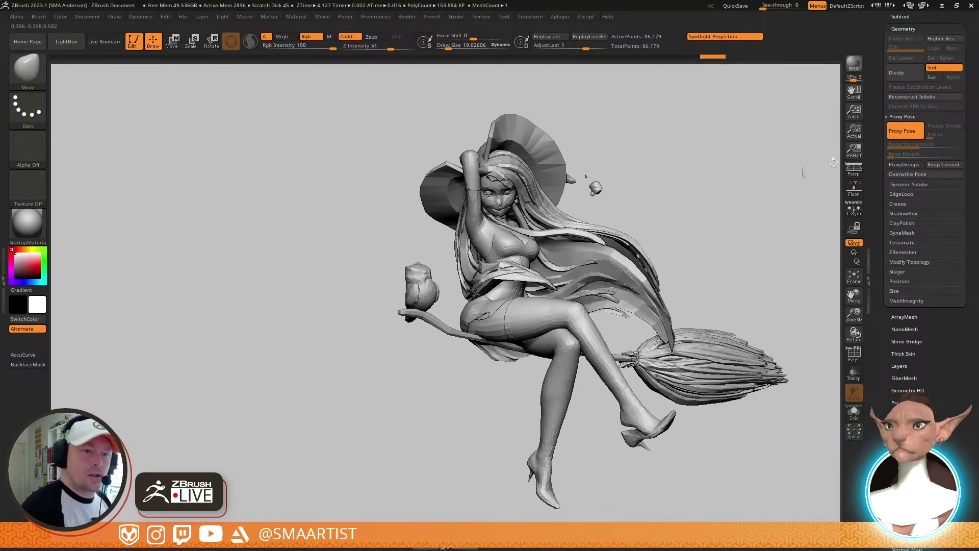
Turn off Proxy Pose to transfer the pose to the detailed mesh and inspect the witch from several angles
{"action": "left_click", "coordinate": [900, 131]}
{"action": "mouse_move", "coordinate": [494, 183]}
{"action": "right_mouse_down", "text": "ctrl"}
{"action": "mouse_move", "coordinate": [525, 251]}
{"action": "mouse_move", "coordinate": [514, 209]}
{"action": "mouse_move", "coordinate": [477, 197]}
{"action": "mouse_move", "coordinate": [530, 219]}
{"action": "mouse_move", "coordinate": [479, 199]}
{"action": "mouse_move", "coordinate": [512, 210]}
{"action": "mouse_move", "coordinate": [510, 200]}
{"action": "right_mouse_up", "text": "ctrl"}
{"action": "mouse_move", "coordinate": [510, 200]}
{"action": "right_mouse_down", "text": "alt"}
{"action": "mouse_move", "coordinate": [620, 253]}
{"action": "mouse_move", "coordinate": [587, 239]}
{"action": "mouse_move", "coordinate": [618, 204]}
{"action": "mouse_move", "coordinate": [678, 171]}
{"action": "mouse_move", "coordinate": [603, 239]}
{"action": "mouse_move", "coordinate": [631, 221]}
{"action": "mouse_move", "coordinate": [640, 240]}
{"action": "mouse_move", "coordinate": [675, 259]}
{"action": "mouse_move", "coordinate": [674, 193]}
{"action": "right_mouse_up", "text": "alt"}
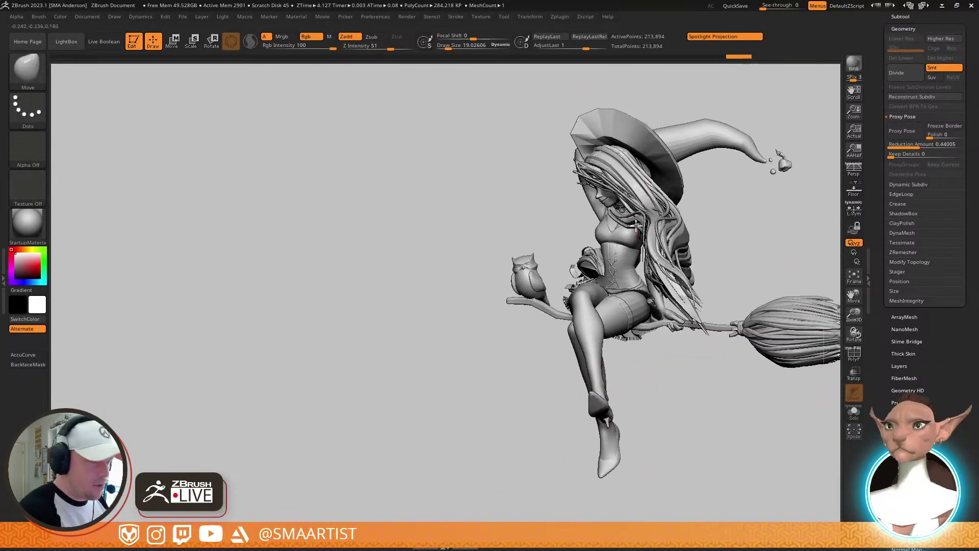
{"action": "mouse_move", "coordinate": [636, 226]}
{"action": "right_mouse_down", "text": "ctrl"}
{"action": "mouse_move", "coordinate": [616, 250]}
{"action": "mouse_move", "coordinate": [606, 225]}
{"action": "mouse_move", "coordinate": [658, 218]}
{"action": "right_mouse_up", "text": "ctrl"}
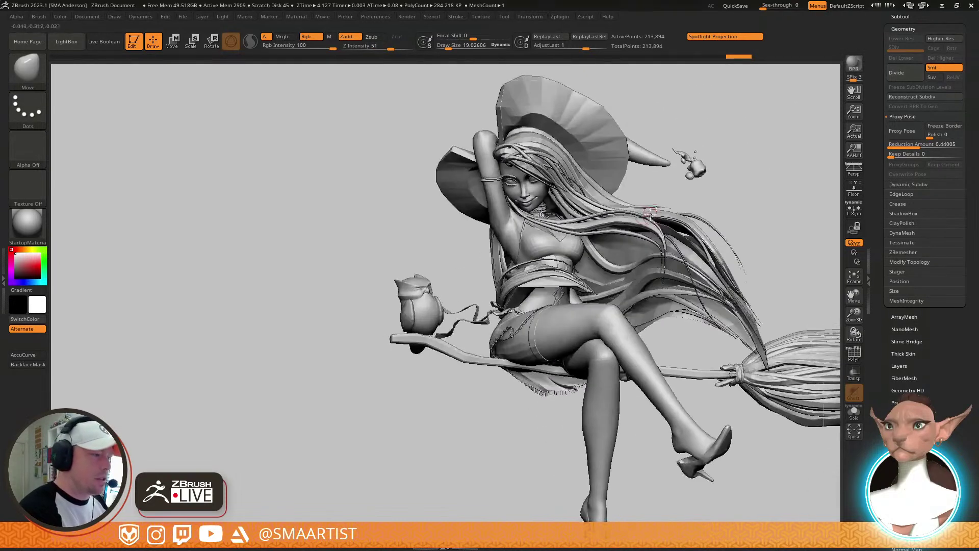
Undo the pose transfer, the masking and the Proxy Pose conversion back to the detailed combined mesh
{"action": "key", "text": "ctrl+z"}
{"action": "key", "text": "ctrl+z"}
{"action": "key", "text": "ctrl+z"}
{"action": "key", "text": "ctrl+z"}
{"action": "key", "text": "ctrl+z"}
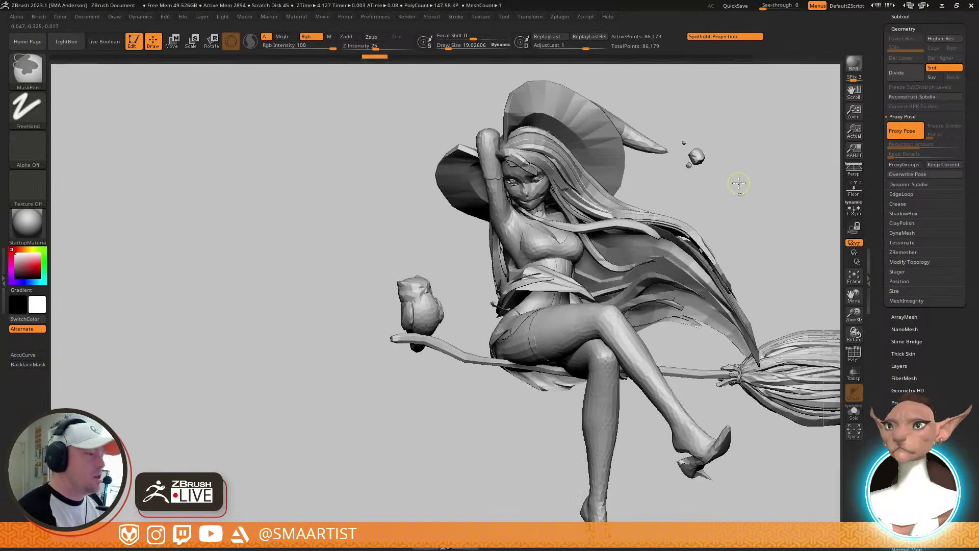
{"action": "key", "text": "ctrl+z"}
{"action": "key", "text": "ctrl+z"}
{"action": "key", "text": "ctrl+shift+z"}
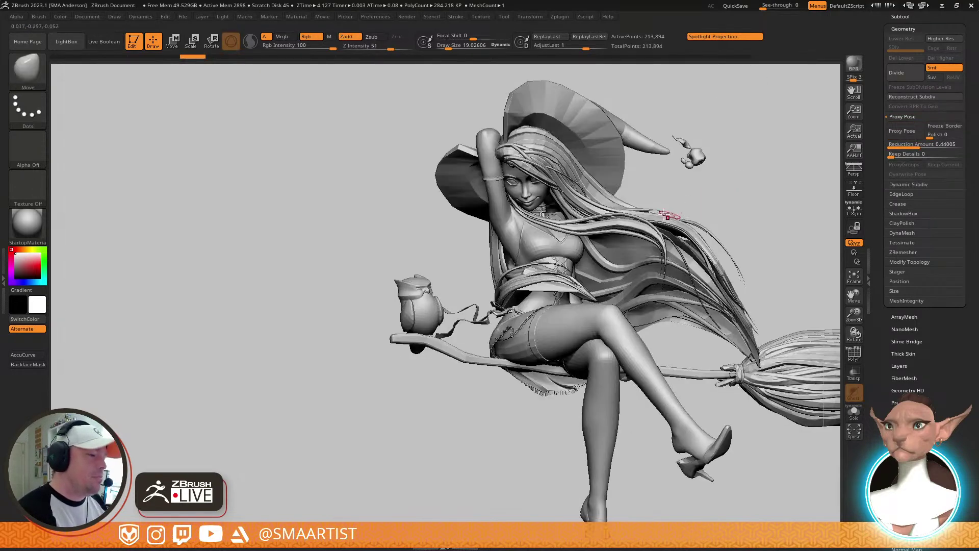
Hide the witch's hair and hat on the detailed mesh
{"action": "right_click_drag", "start_coordinate": [668, 217], "coordinate": [548, 236]}
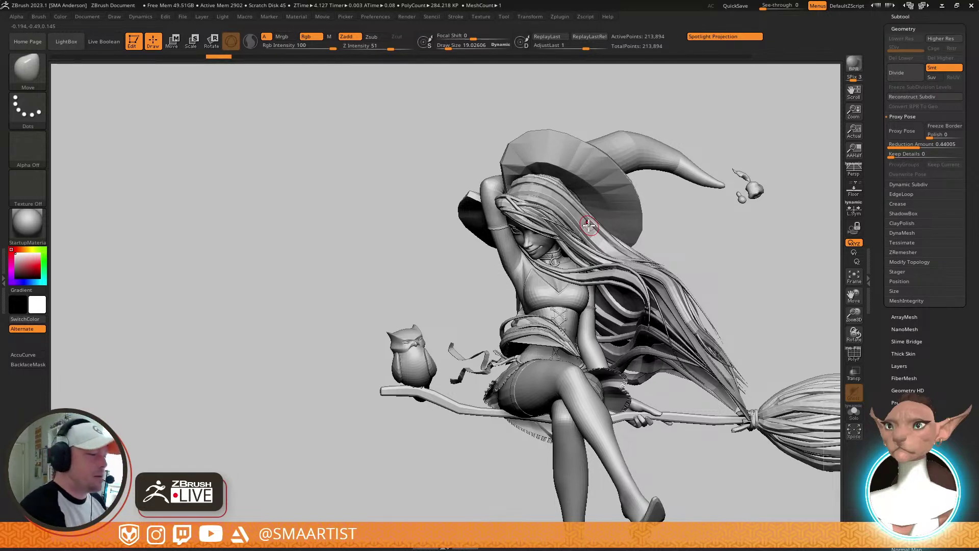
{"action": "mouse_move", "coordinate": [539, 237]}
{"action": "right_mouse_down"}
{"action": "mouse_move", "coordinate": [599, 214]}
{"action": "mouse_move", "coordinate": [566, 239]}
{"action": "right_mouse_up"}
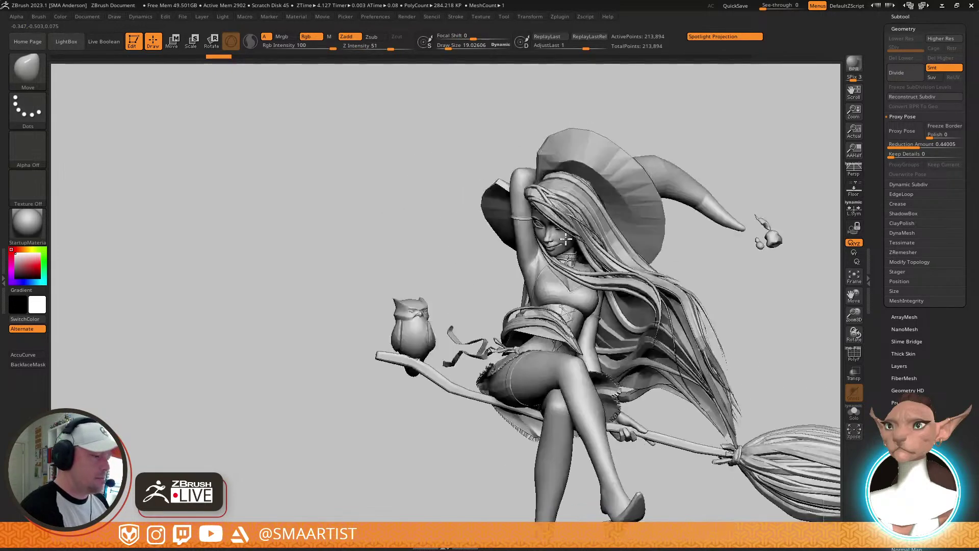
{"action": "right_click_drag", "start_coordinate": [651, 208], "coordinate": [604, 248], "text": "ctrl"}
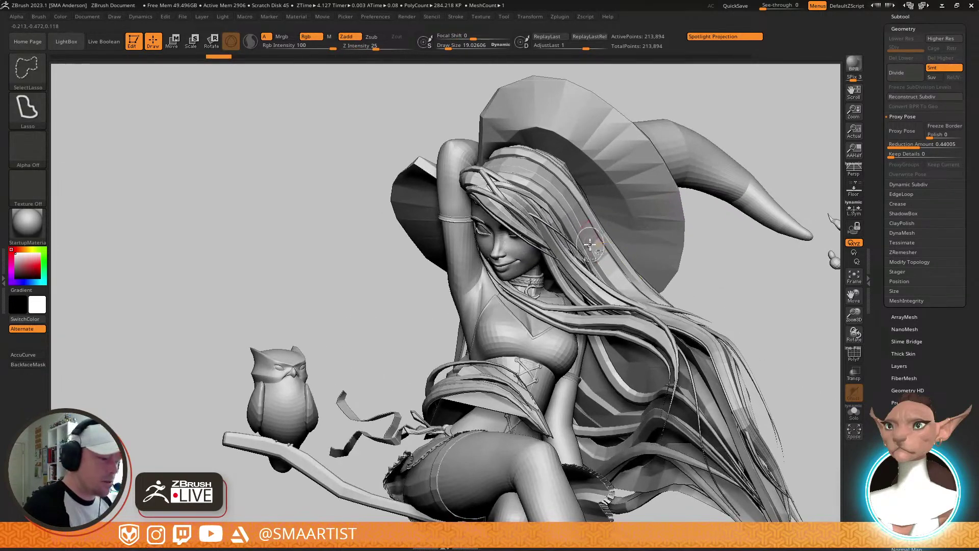
{"action": "left_click", "coordinate": [590, 233], "text": "ctrl+shift"}
{"action": "left_click_drag", "start_coordinate": [719, 197], "coordinate": [689, 193], "text": "ctrl+shift"}
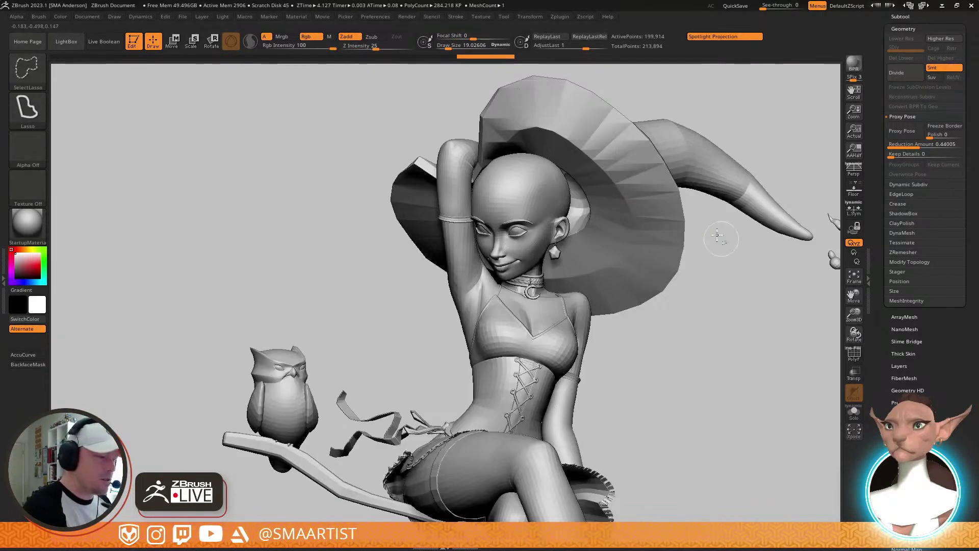
{"action": "left_click", "coordinate": [677, 193], "text": "ctrl+shift"}
{"action": "right_click_drag", "start_coordinate": [745, 221], "coordinate": [530, 204], "text": "alt"}
Hide the charm at the hat's tip and the witch's earring
{"action": "mouse_move", "coordinate": [695, 149]}
{"action": "left_mouse_down", "text": "ctrl+shift"}
{"action": "mouse_move", "coordinate": [608, 333]}
{"action": "mouse_move", "coordinate": [625, 329]}
{"action": "left_mouse_up", "text": "ctrl+shift"}
{"action": "right_click_drag", "start_coordinate": [527, 265], "coordinate": [648, 232], "text": "alt"}
{"action": "right_click_drag", "start_coordinate": [648, 232], "coordinate": [505, 296], "text": "ctrl"}
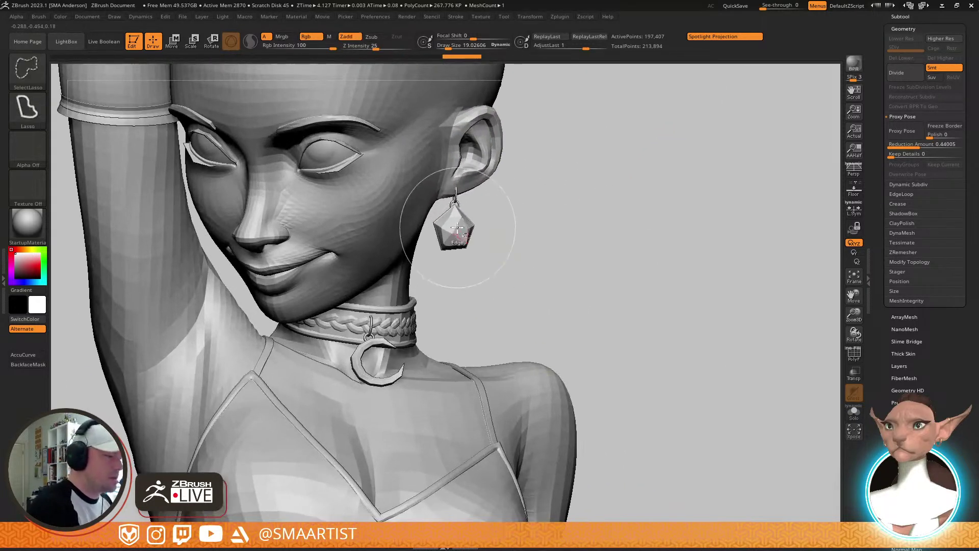
{"action": "left_click", "coordinate": [452, 230], "text": "ctrl+alt+shift"}
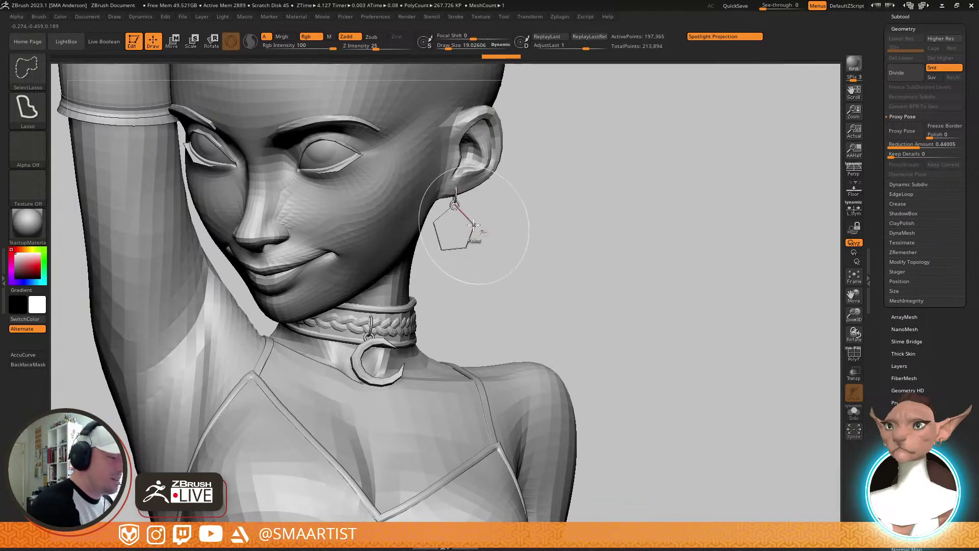
{"action": "right_click_drag", "start_coordinate": [479, 213], "coordinate": [655, 227], "text": "alt"}
{"action": "right_click_drag", "start_coordinate": [525, 190], "coordinate": [549, 230], "text": "ctrl"}
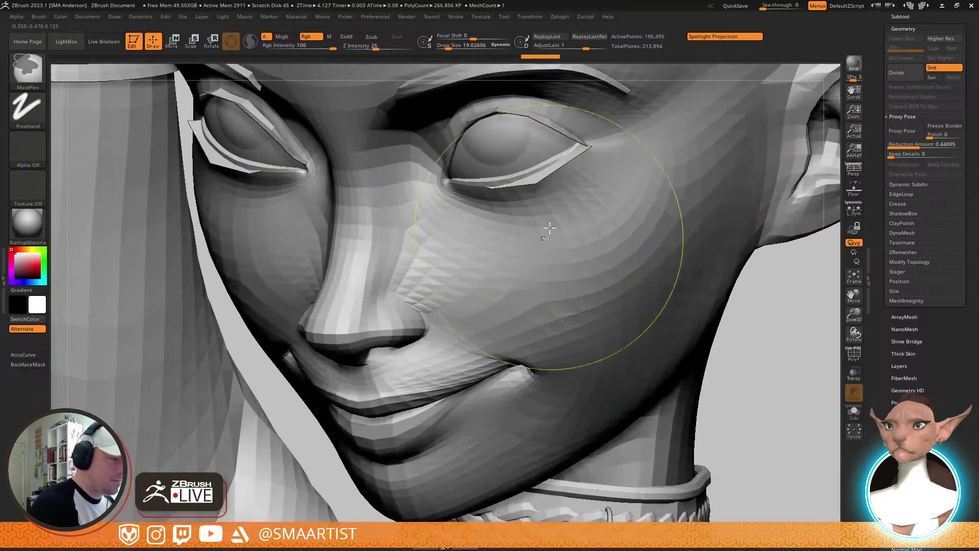
Hide the eyebrows, eyelashes and eyeballs on the witch's face
{"action": "left_click", "coordinate": [535, 182], "text": "ctrl+alt+shift"}
{"action": "right_click_drag", "start_coordinate": [579, 185], "coordinate": [569, 164]}
{"action": "left_click", "coordinate": [567, 158], "text": "ctrl+alt+shift"}
{"action": "right_click_drag", "start_coordinate": [615, 263], "coordinate": [567, 222], "text": "ctrl"}
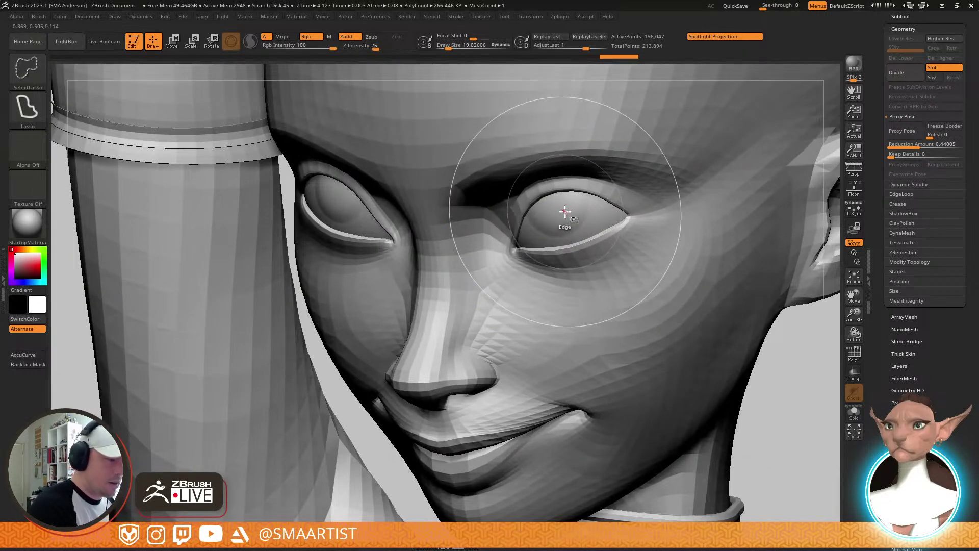
{"action": "left_click", "coordinate": [566, 211], "text": "ctrl+shift"}
{"action": "right_click_drag", "start_coordinate": [614, 253], "coordinate": [583, 208], "text": "ctrl"}
{"action": "right_click_drag", "start_coordinate": [596, 276], "coordinate": [574, 208], "text": "alt"}
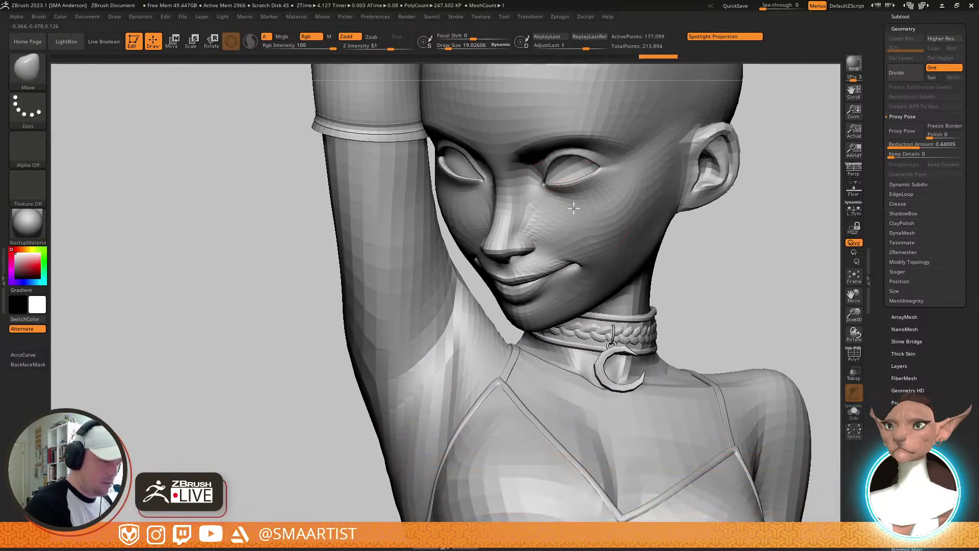
{"action": "left_click", "coordinate": [722, 273], "text": "ctrl+shift"}
{"action": "key", "text": "ctrl+z"}
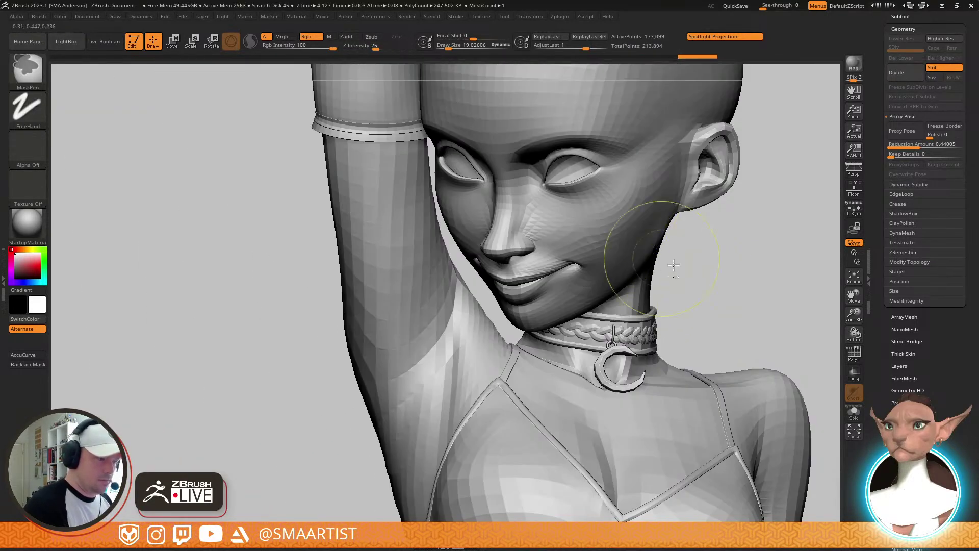
Mask the witch's head, raised arm and shoulders down to the chest, and invert the mask back and forth to check its coverage
{"action": "mouse_move", "coordinate": [675, 276]}
{"action": "right_mouse_down", "text": "ctrl"}
{"action": "mouse_move", "coordinate": [648, 186]}
{"action": "mouse_move", "coordinate": [711, 201]}
{"action": "mouse_move", "coordinate": [676, 201]}
{"action": "right_mouse_up", "text": "ctrl"}
{"action": "key", "text": "shift"}
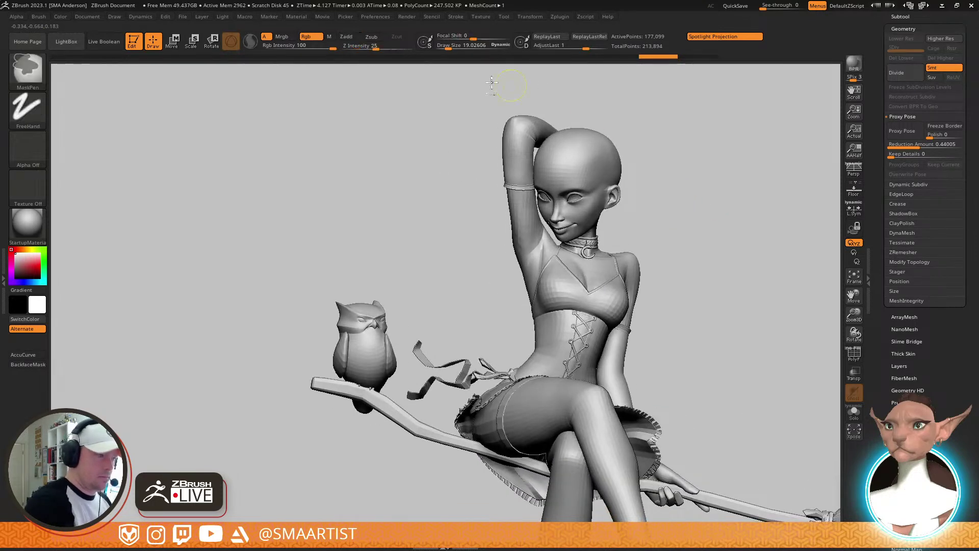
{"action": "left_click_drag", "start_coordinate": [413, 75], "coordinate": [737, 298], "text": "ctrl"}
{"action": "mouse_move", "coordinate": [634, 281]}
{"action": "left_mouse_down"}
{"action": "mouse_move", "coordinate": [719, 249]}
{"action": "mouse_move", "coordinate": [679, 266]}
{"action": "mouse_move", "coordinate": [674, 285]}
{"action": "mouse_move", "coordinate": [697, 274]}
{"action": "mouse_move", "coordinate": [721, 235]}
{"action": "mouse_move", "coordinate": [745, 275]}
{"action": "left_mouse_up"}
{"action": "left_click_drag", "start_coordinate": [708, 148], "coordinate": [622, 357], "text": "ctrl"}
{"action": "mouse_move", "coordinate": [665, 209]}
{"action": "right_mouse_down"}
{"action": "mouse_move", "coordinate": [649, 271]}
{"action": "mouse_move", "coordinate": [607, 343]}
{"action": "mouse_move", "coordinate": [617, 303]}
{"action": "mouse_move", "coordinate": [592, 245]}
{"action": "right_mouse_up"}
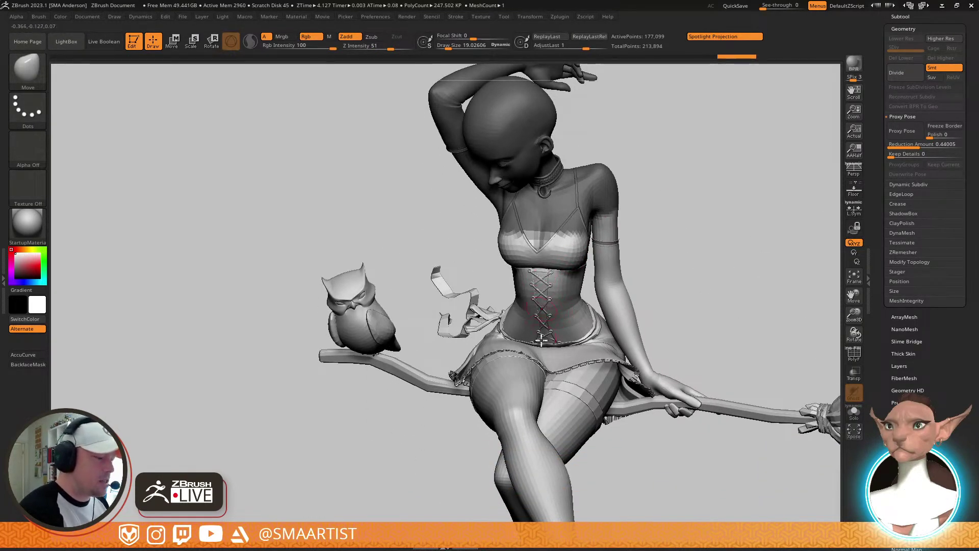
{"action": "right_click_drag", "start_coordinate": [541, 339], "coordinate": [570, 256]}
{"action": "right_click_drag", "start_coordinate": [620, 224], "coordinate": [619, 255], "text": "alt"}
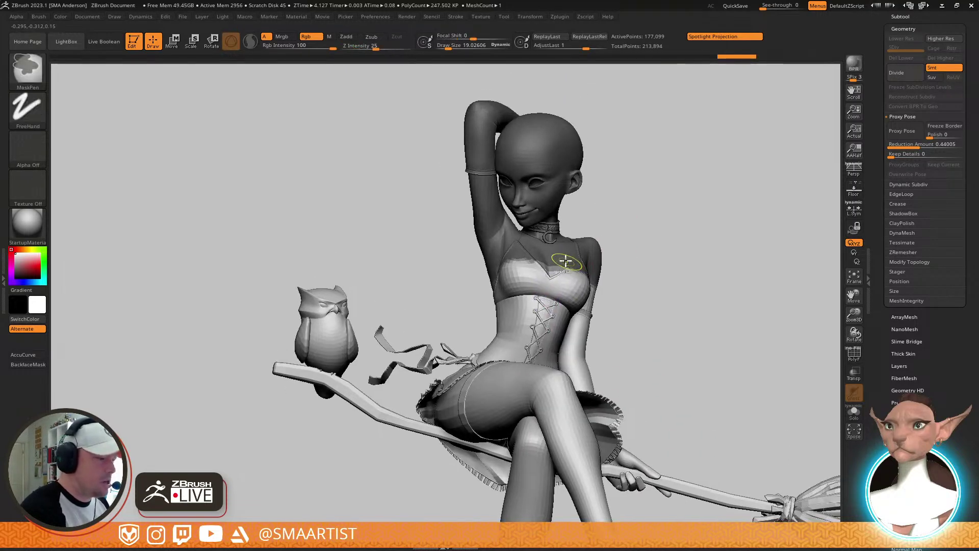
{"action": "left_click", "coordinate": [625, 234], "text": "ctrl"}
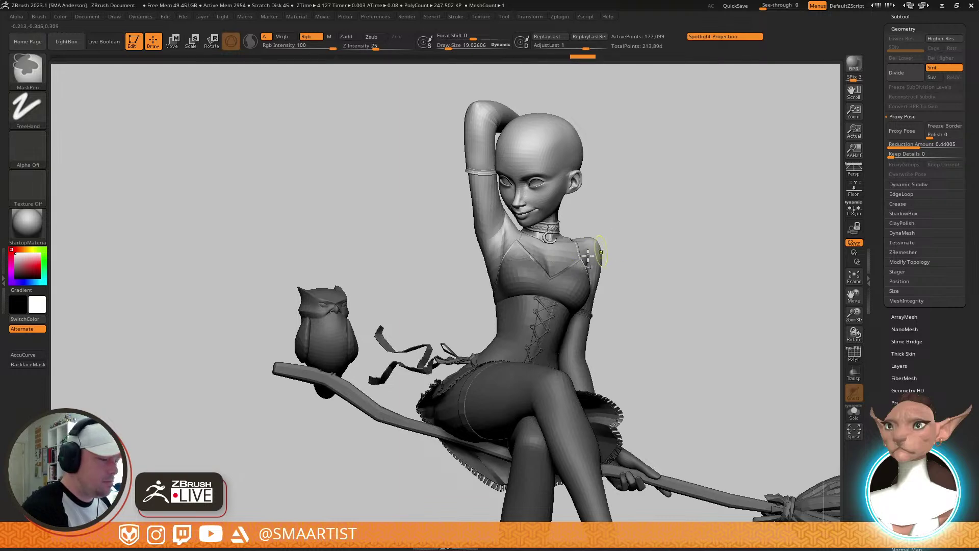
{"action": "left_click", "coordinate": [643, 237], "text": "ctrl"}
Swap visibility to the hidden hair, hat and facial parts, mask them all, and show the complete sculpture again
{"action": "mouse_move", "coordinate": [645, 240]}
{"action": "left_mouse_down"}
{"action": "mouse_move", "coordinate": [651, 227]}
{"action": "mouse_move", "coordinate": [695, 267]}
{"action": "mouse_move", "coordinate": [700, 259]}
{"action": "left_mouse_up"}
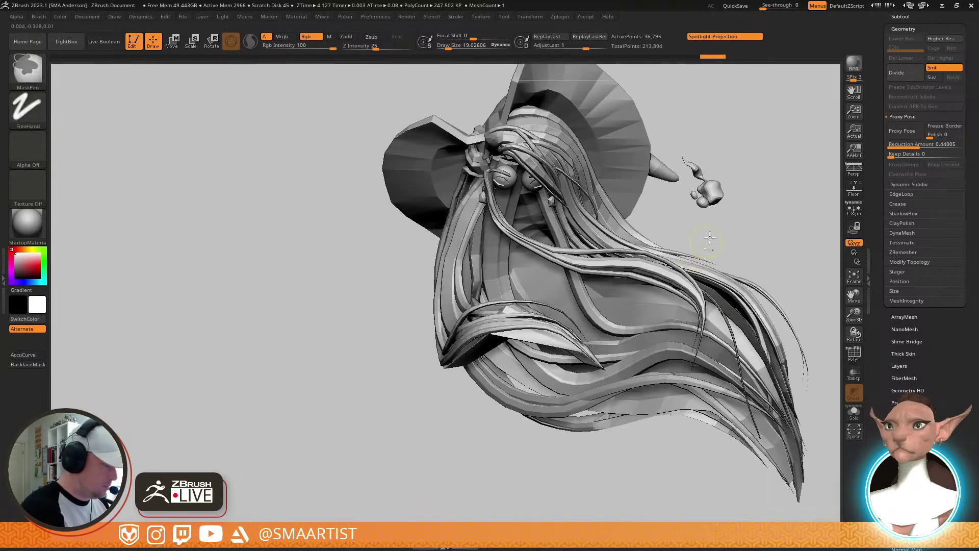
{"action": "left_click", "coordinate": [741, 209], "text": "ctrl"}
{"action": "left_click", "coordinate": [760, 200], "text": "ctrl+shift"}
{"action": "left_click_drag", "start_coordinate": [702, 208], "coordinate": [637, 226]}
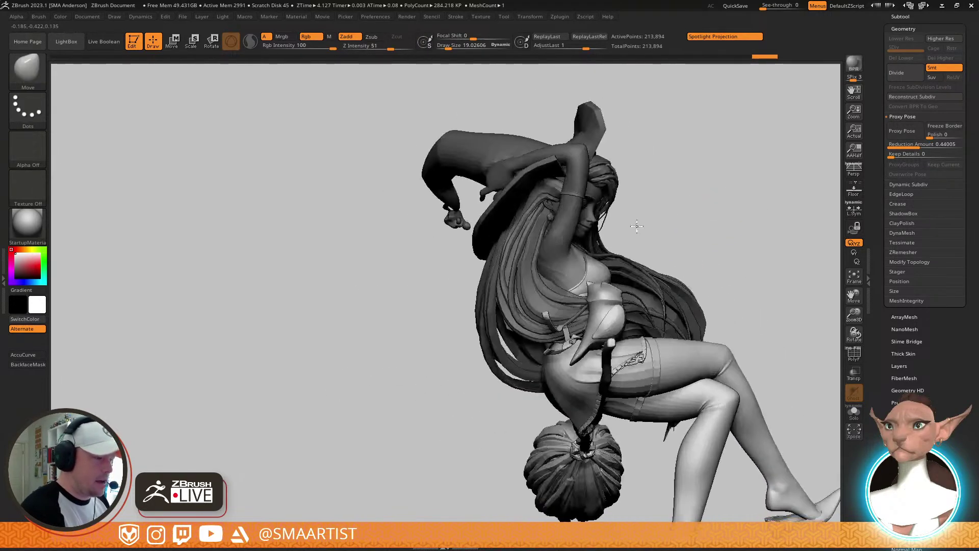
Invert the mask and adjust the witch's upper-body pose with the gizmo placed at her chest
{"action": "key", "text": "w"}
{"action": "left_click", "coordinate": [666, 208], "text": "ctrl"}
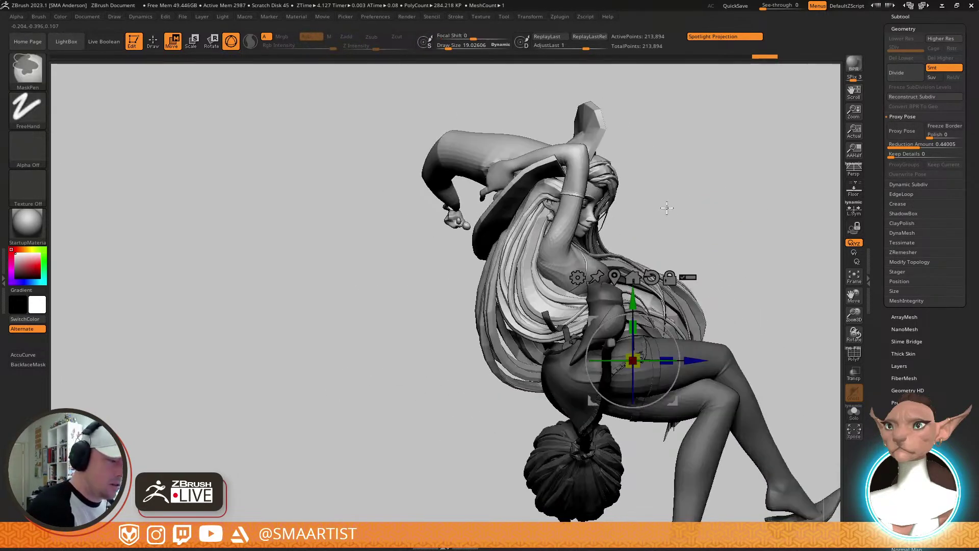
{"action": "left_click_drag", "start_coordinate": [596, 238], "coordinate": [601, 223]}
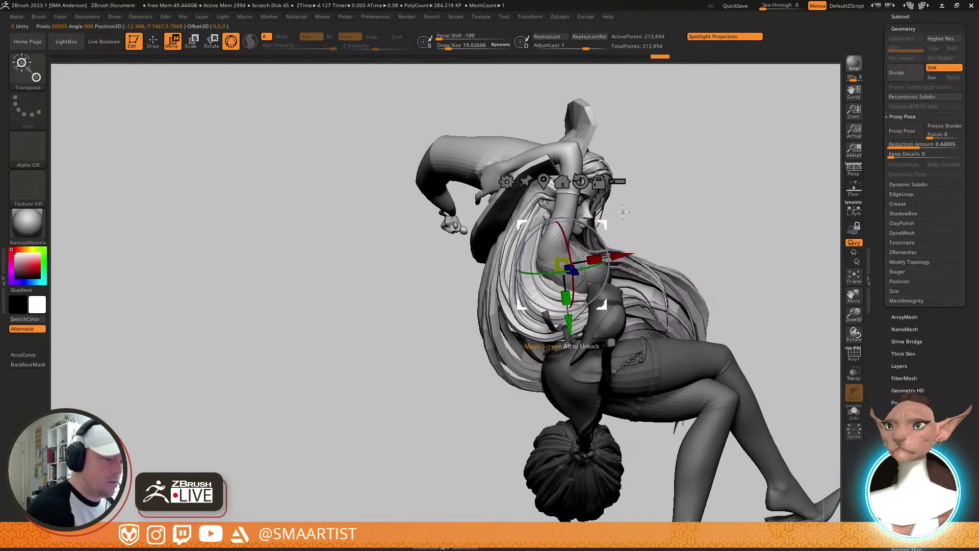
{"action": "left_click_drag", "start_coordinate": [760, 204], "coordinate": [632, 216]}
{"action": "right_click_drag", "start_coordinate": [633, 216], "coordinate": [695, 204]}
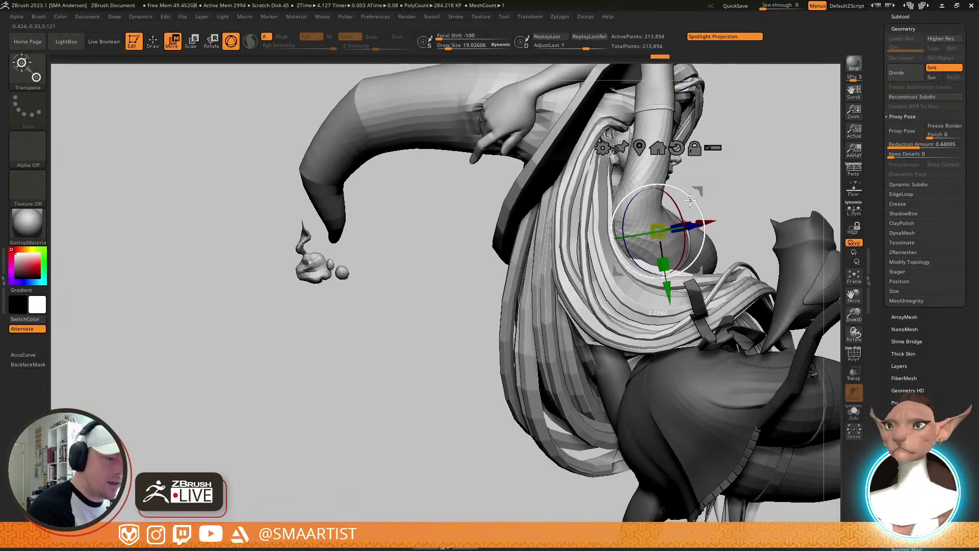
{"action": "mouse_move", "coordinate": [696, 193]}
{"action": "left_mouse_down"}
{"action": "mouse_move", "coordinate": [737, 188]}
{"action": "mouse_move", "coordinate": [687, 216]}
{"action": "mouse_move", "coordinate": [765, 225]}
{"action": "mouse_move", "coordinate": [672, 222]}
{"action": "left_mouse_up"}
Fit the top's neckline trim to the chest with the Move Topological brush and clear the mask
{"action": "key", "text": "q"}
{"action": "mouse_move", "coordinate": [671, 222]}
{"action": "right_mouse_down"}
{"action": "mouse_move", "coordinate": [644, 225]}
{"action": "mouse_move", "coordinate": [634, 248]}
{"action": "mouse_move", "coordinate": [650, 309]}
{"action": "right_mouse_up"}
{"action": "key", "text": "b"}
{"action": "key", "text": "m"}
{"action": "key", "text": "t"}
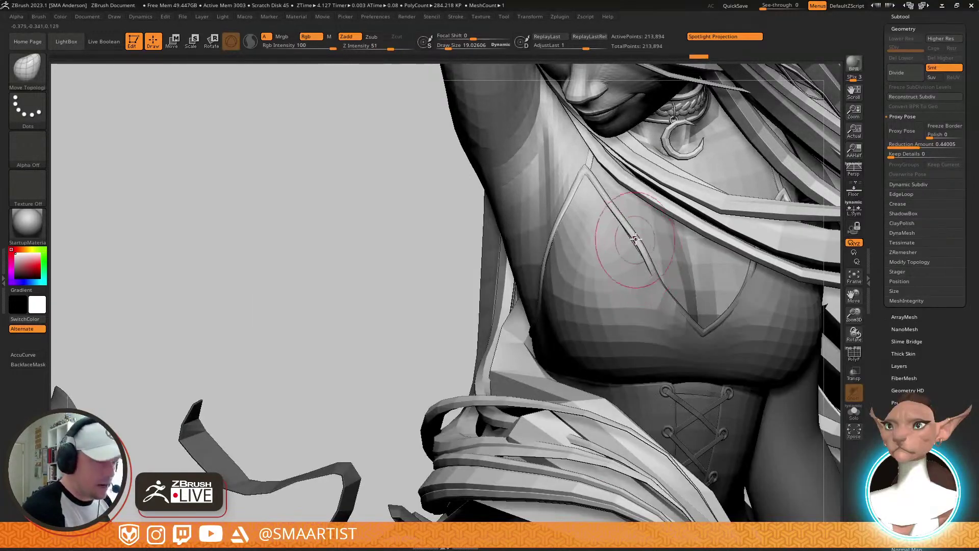
{"action": "mouse_move", "coordinate": [632, 245]}
{"action": "right_mouse_down"}
{"action": "mouse_move", "coordinate": [714, 216]}
{"action": "mouse_move", "coordinate": [707, 224]}
{"action": "right_mouse_up"}
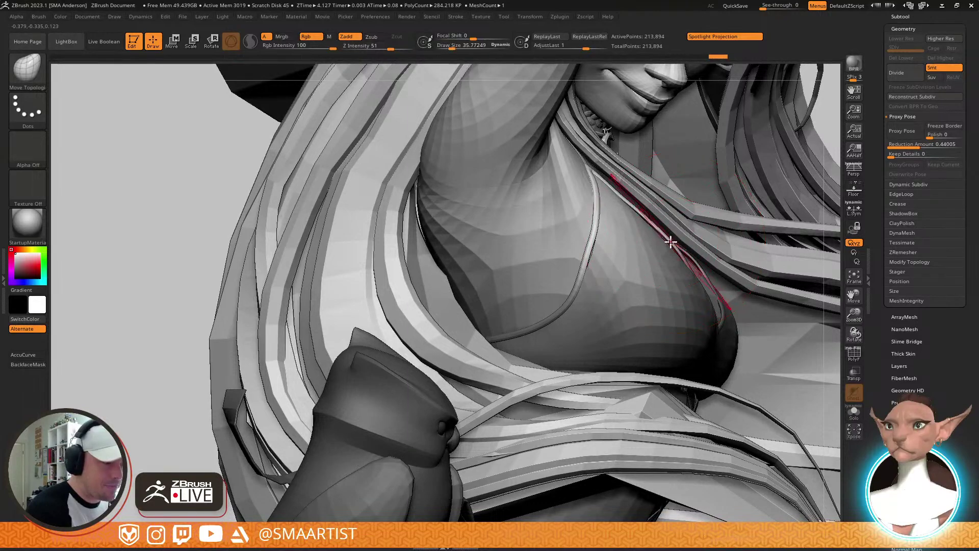
{"action": "mouse_move", "coordinate": [687, 242]}
{"action": "right_mouse_down"}
{"action": "mouse_move", "coordinate": [650, 254]}
{"action": "mouse_move", "coordinate": [663, 251]}
{"action": "right_mouse_up"}
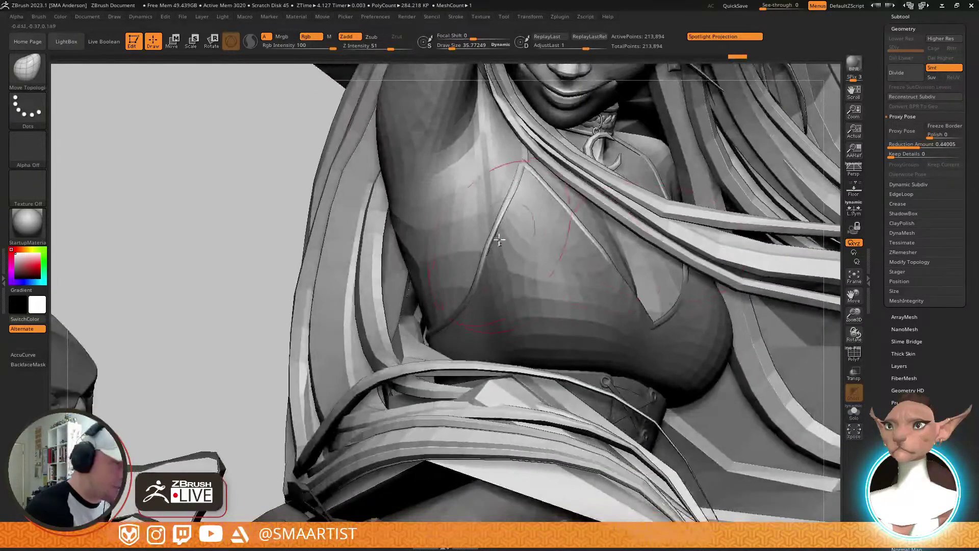
{"action": "mouse_move", "coordinate": [498, 238]}
{"action": "right_mouse_down"}
{"action": "mouse_move", "coordinate": [525, 231]}
{"action": "mouse_move", "coordinate": [526, 254]}
{"action": "mouse_move", "coordinate": [632, 273]}
{"action": "mouse_move", "coordinate": [631, 287]}
{"action": "right_mouse_up"}
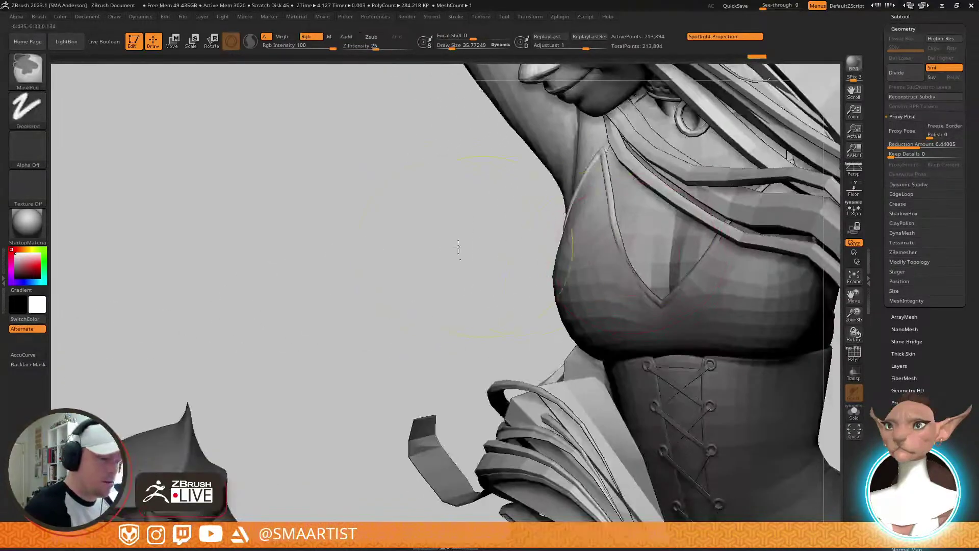
{"action": "left_click_drag", "start_coordinate": [459, 249], "coordinate": [469, 260], "text": "ctrl"}
Nudge the neckline trim near the cleavage with Move Topological at a draw size of about 19
{"action": "mouse_move", "coordinate": [686, 291]}
{"action": "right_mouse_down"}
{"action": "mouse_move", "coordinate": [645, 274]}
{"action": "mouse_move", "coordinate": [657, 286]}
{"action": "mouse_move", "coordinate": [584, 276]}
{"action": "mouse_move", "coordinate": [570, 302]}
{"action": "right_mouse_up"}
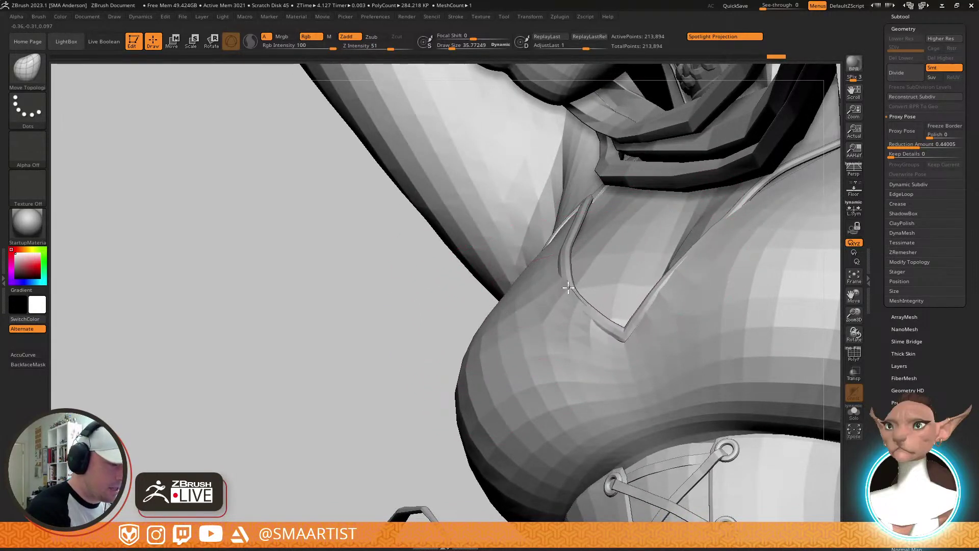
{"action": "mouse_move", "coordinate": [589, 287]}
{"action": "right_mouse_down"}
{"action": "mouse_move", "coordinate": [633, 298]}
{"action": "mouse_move", "coordinate": [587, 278]}
{"action": "mouse_move", "coordinate": [590, 287]}
{"action": "right_mouse_up"}
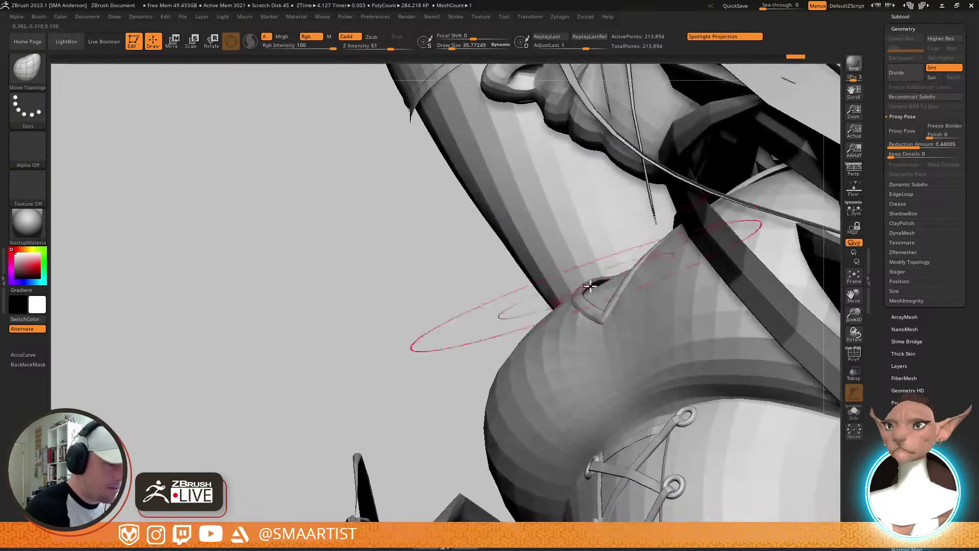
{"action": "left_click_drag", "start_coordinate": [593, 279], "coordinate": [589, 281]}
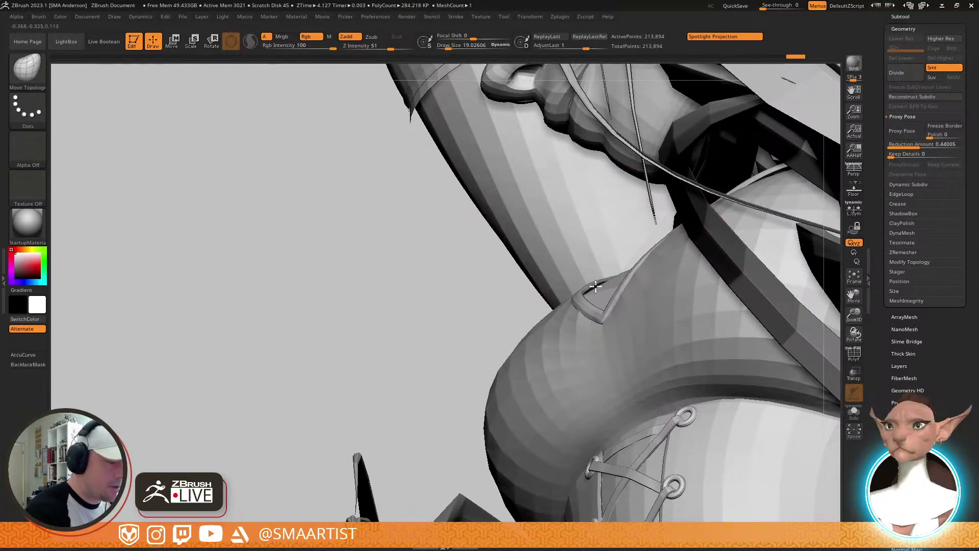
{"action": "right_click_drag", "start_coordinate": [595, 287], "coordinate": [583, 302]}
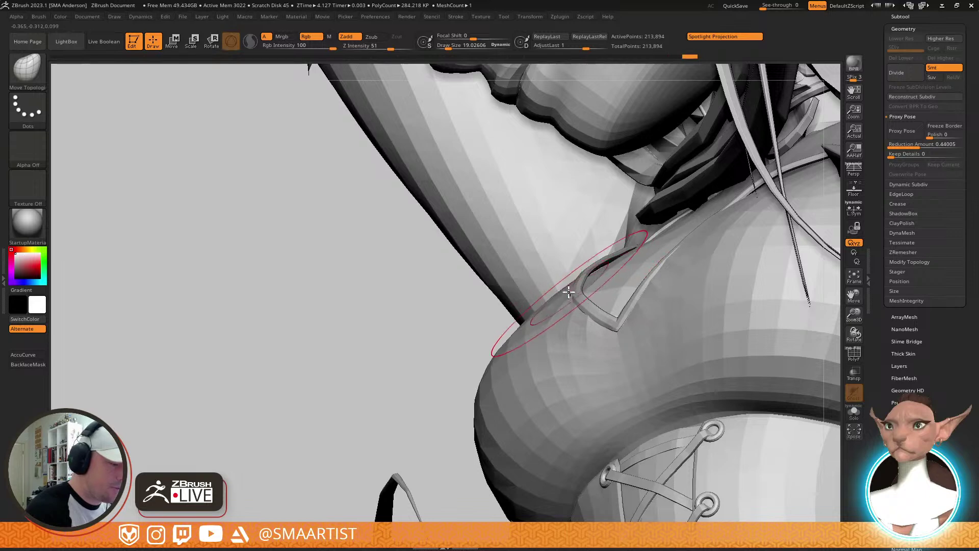
{"action": "right_click_drag", "start_coordinate": [571, 291], "coordinate": [397, 349], "text": "ctrl"}
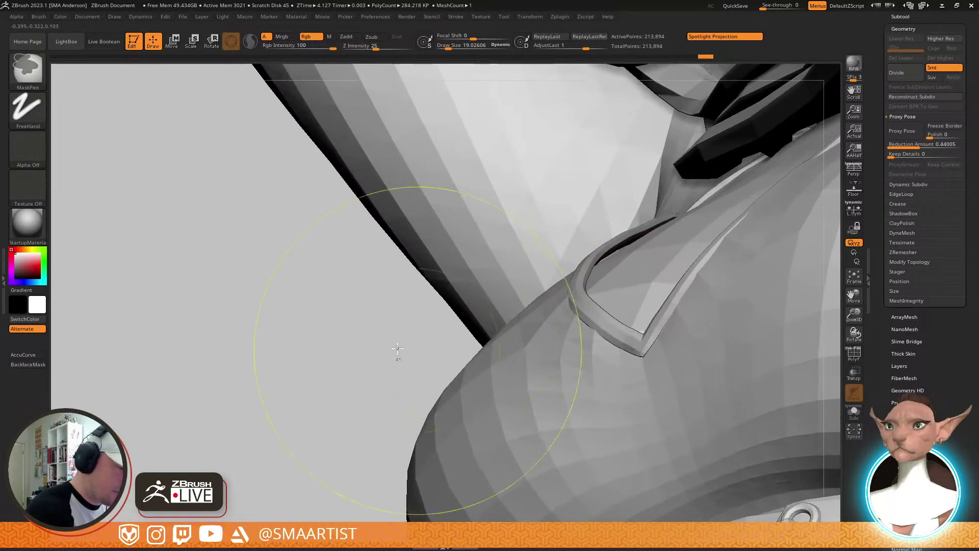
Mask everything except the witch's top and reshape its neckline edge over the chest with the Move brush
{"action": "key", "text": "w"}
{"action": "left_click", "coordinate": [562, 340], "text": "ctrl"}
{"action": "key", "text": "q"}
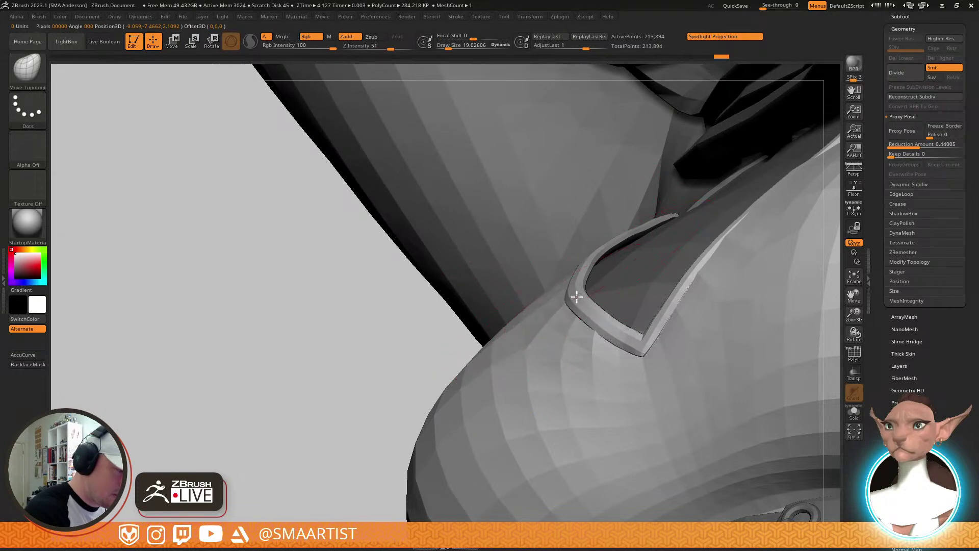
{"action": "mouse_move", "coordinate": [577, 297]}
{"action": "right_mouse_down"}
{"action": "mouse_move", "coordinate": [618, 289]}
{"action": "mouse_move", "coordinate": [555, 286]}
{"action": "mouse_move", "coordinate": [511, 301]}
{"action": "right_mouse_up"}
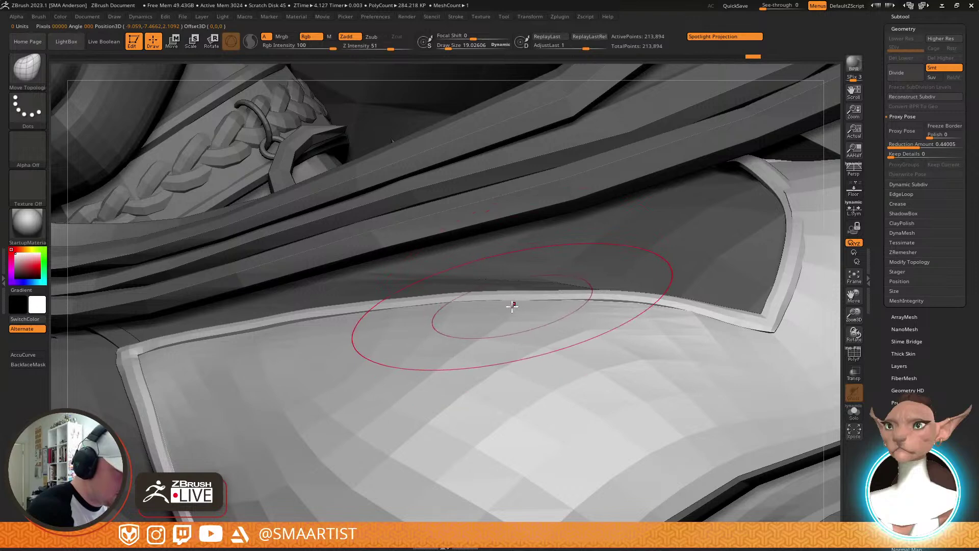
{"action": "key", "text": "b"}
{"action": "key", "text": "m"}
{"action": "key", "text": "v"}
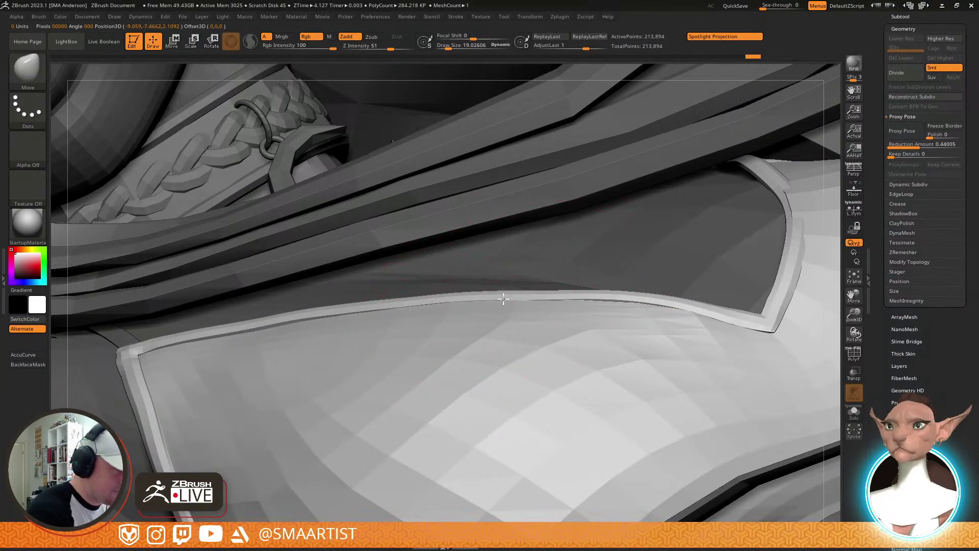
{"action": "mouse_move", "coordinate": [503, 301]}
{"action": "right_mouse_down"}
{"action": "mouse_move", "coordinate": [509, 328]}
{"action": "mouse_move", "coordinate": [481, 343]}
{"action": "mouse_move", "coordinate": [602, 229]}
{"action": "right_mouse_up"}
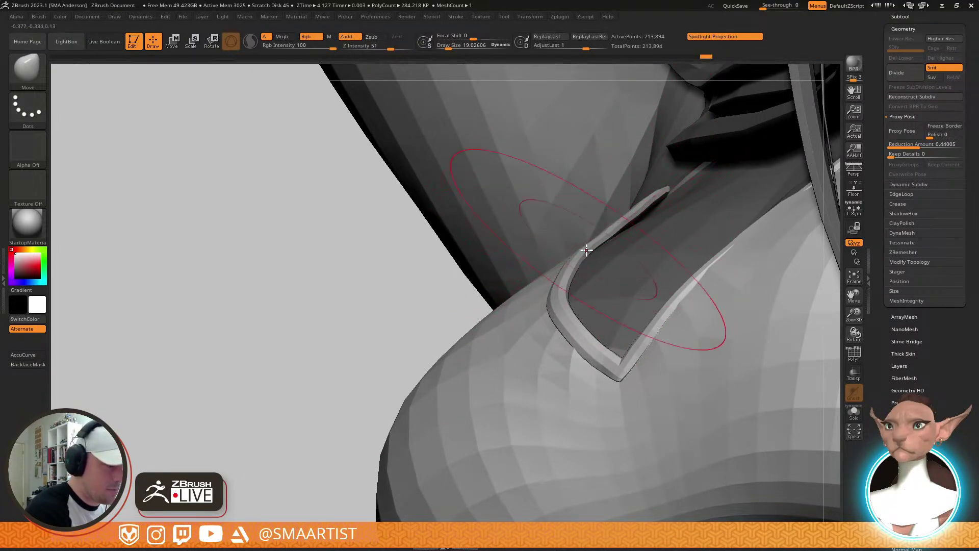
{"action": "mouse_move", "coordinate": [584, 281]}
{"action": "right_mouse_down"}
{"action": "mouse_move", "coordinate": [566, 286]}
{"action": "mouse_move", "coordinate": [555, 308]}
{"action": "mouse_move", "coordinate": [587, 284]}
{"action": "mouse_move", "coordinate": [525, 217]}
{"action": "mouse_move", "coordinate": [612, 328]}
{"action": "mouse_move", "coordinate": [602, 280]}
{"action": "mouse_move", "coordinate": [568, 257]}
{"action": "mouse_move", "coordinate": [623, 313]}
{"action": "right_mouse_up"}
{"action": "right_click_drag", "start_coordinate": [717, 187], "coordinate": [582, 298]}
{"action": "left_click_drag", "start_coordinate": [479, 233], "coordinate": [472, 238]}
Adjust the far cup's trim beside the overlapping hair with Move Topological at a draw size of about 10.4
{"action": "key", "text": "b"}
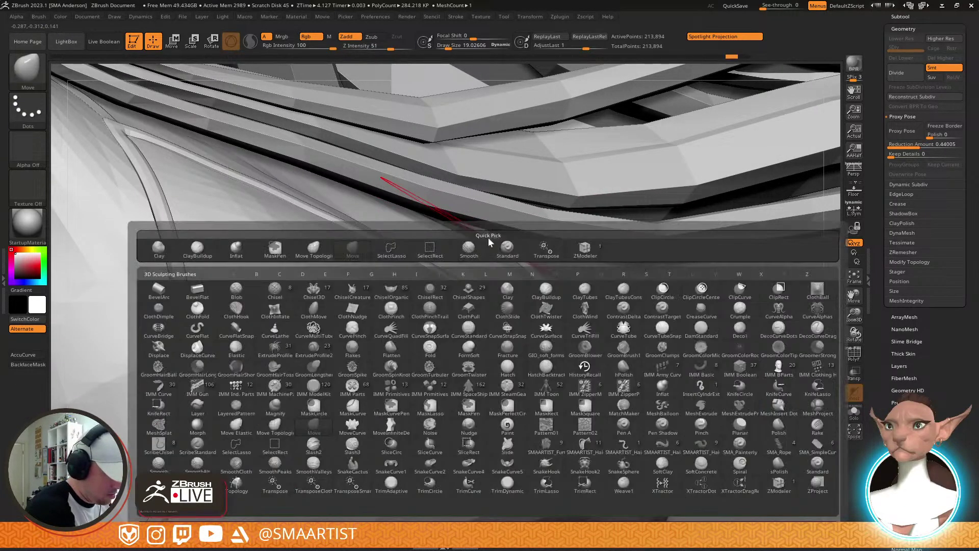
{"action": "key", "text": "m"}
{"action": "key", "text": "t"}
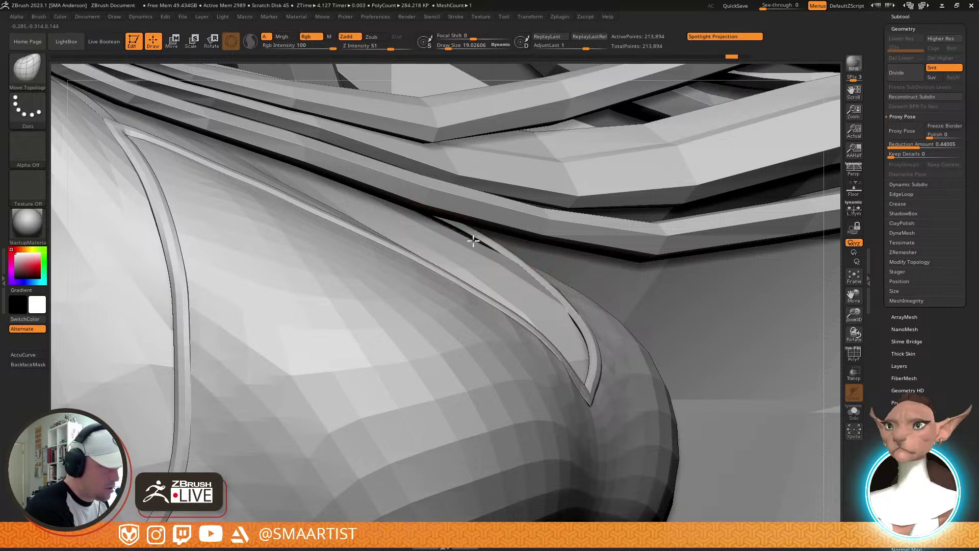
{"action": "right_click_drag", "start_coordinate": [558, 235], "coordinate": [549, 220]}
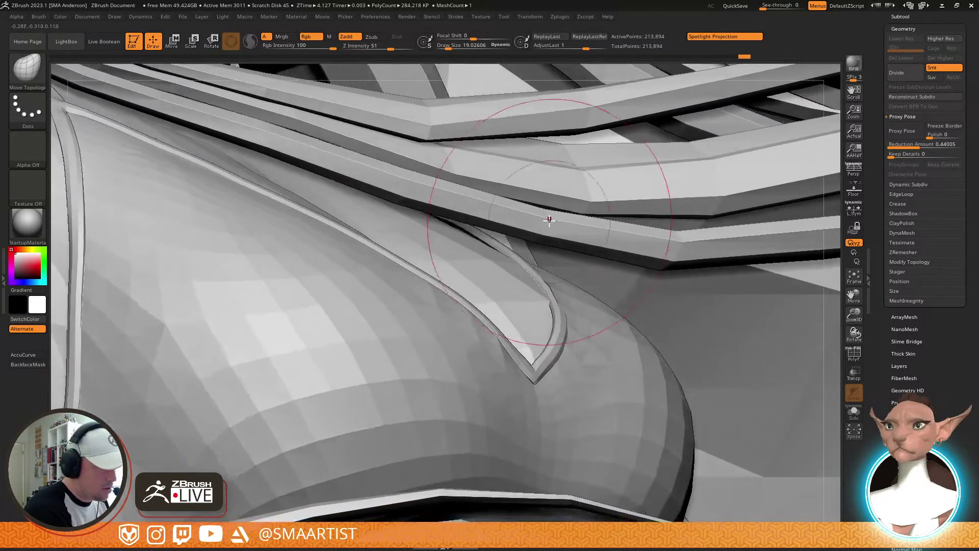
{"action": "key", "text": "s"}
{"action": "left_click_drag", "start_coordinate": [457, 225], "coordinate": [455, 224]}
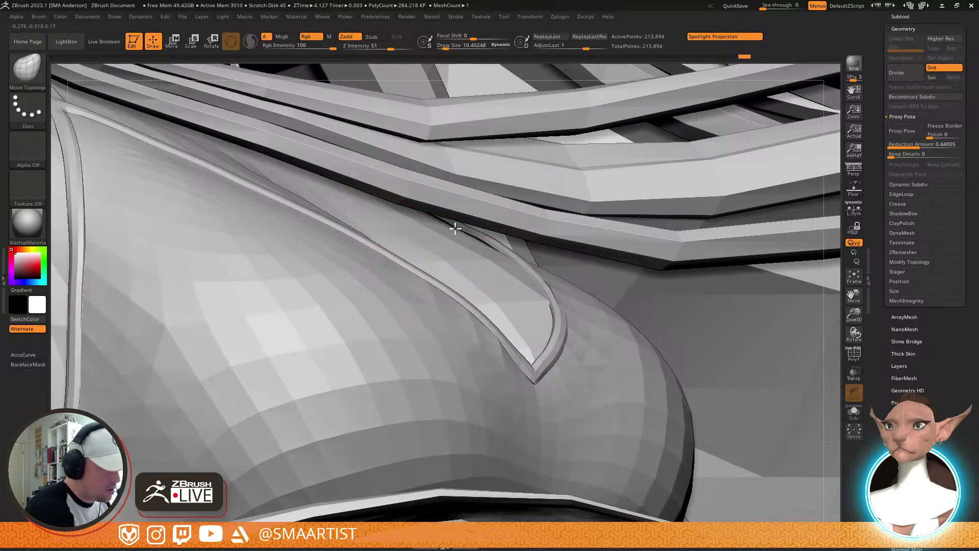
Hide the hair and fit the exposed far-cup trim to the skin with Move Topological at a draw size of about 17
{"action": "key", "text": "ctrl+shift"}
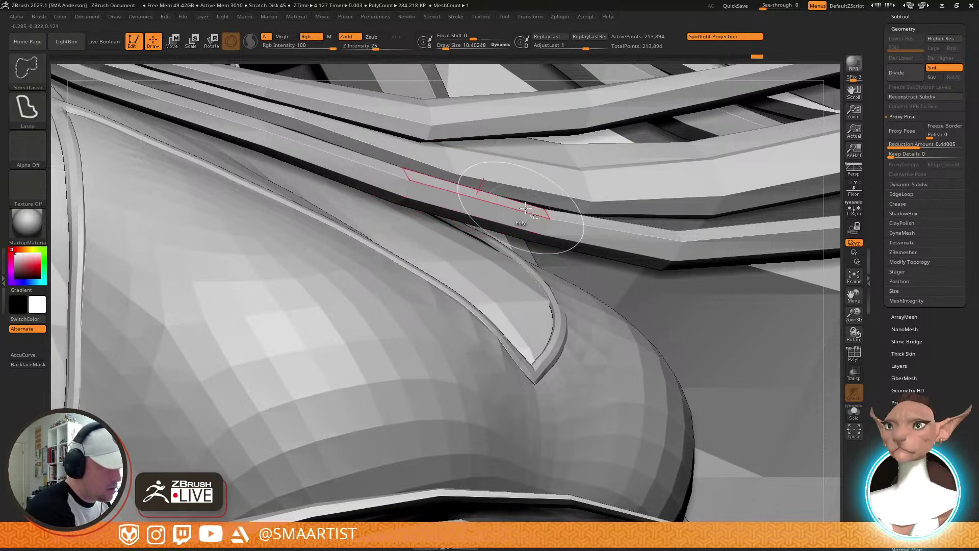
{"action": "left_click", "coordinate": [551, 218], "text": "ctrl+shift"}
{"action": "left_click", "coordinate": [550, 219], "text": "ctrl+shift"}
{"action": "mouse_move", "coordinate": [559, 255]}
{"action": "right_mouse_down"}
{"action": "mouse_move", "coordinate": [444, 270]}
{"action": "mouse_move", "coordinate": [527, 280]}
{"action": "mouse_move", "coordinate": [553, 234]}
{"action": "mouse_move", "coordinate": [481, 291]}
{"action": "mouse_move", "coordinate": [505, 305]}
{"action": "mouse_move", "coordinate": [468, 286]}
{"action": "right_mouse_up"}
{"action": "key", "text": "s"}
{"action": "left_click_drag", "start_coordinate": [460, 283], "coordinate": [463, 283]}
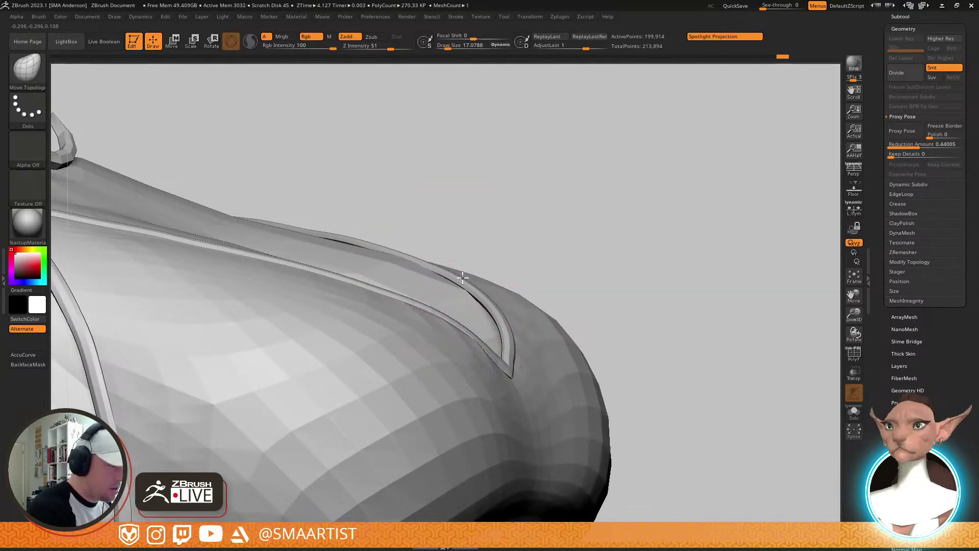
{"action": "mouse_move", "coordinate": [423, 261]}
{"action": "right_mouse_down"}
{"action": "mouse_move", "coordinate": [507, 271]}
{"action": "mouse_move", "coordinate": [477, 264]}
{"action": "right_mouse_up"}
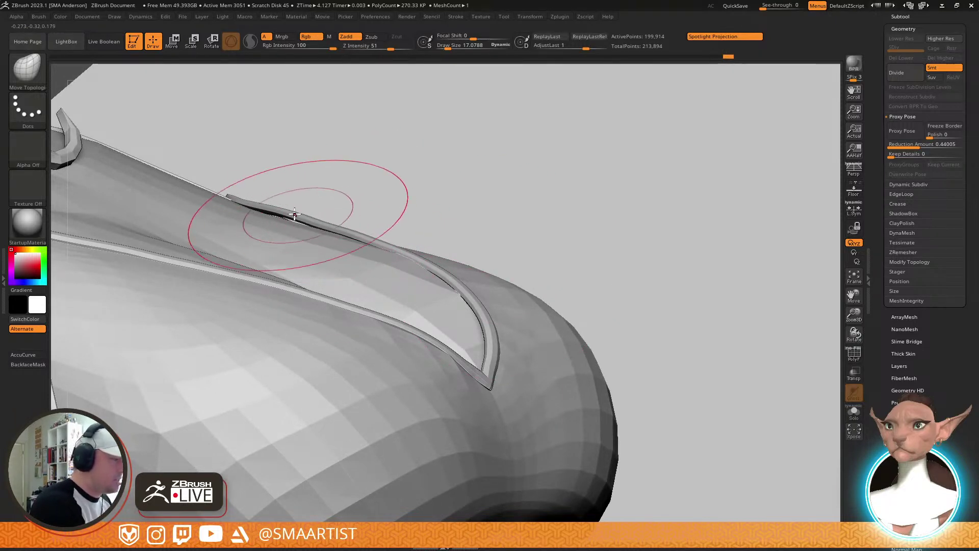
{"action": "mouse_move", "coordinate": [288, 219]}
{"action": "right_mouse_down"}
{"action": "mouse_move", "coordinate": [363, 203]}
{"action": "mouse_move", "coordinate": [350, 240]}
{"action": "right_mouse_up"}
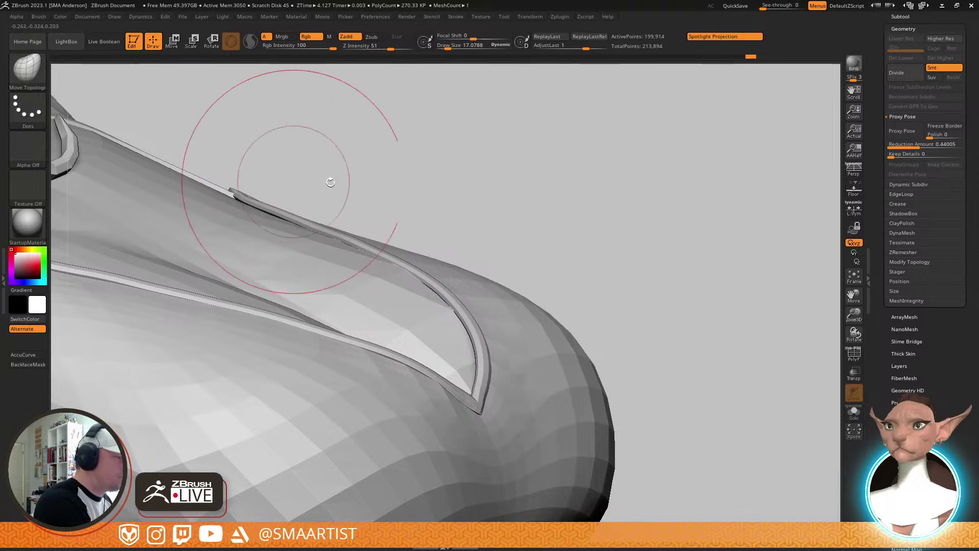
{"action": "mouse_move", "coordinate": [330, 182]}
{"action": "right_mouse_down"}
{"action": "mouse_move", "coordinate": [416, 245]}
{"action": "mouse_move", "coordinate": [481, 262]}
{"action": "mouse_move", "coordinate": [419, 284]}
{"action": "mouse_move", "coordinate": [378, 276]}
{"action": "right_mouse_up"}
Refine the neckline trim along both cups and down to the cleavage with Move Topological
{"action": "right_click_drag", "start_coordinate": [393, 309], "coordinate": [441, 281], "text": "ctrl"}
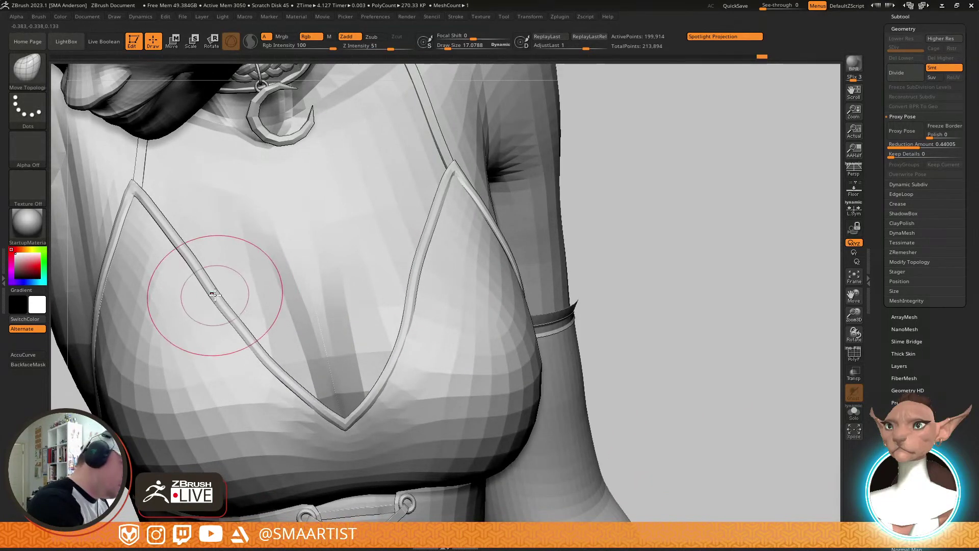
{"action": "right_click_drag", "start_coordinate": [261, 293], "coordinate": [255, 294]}
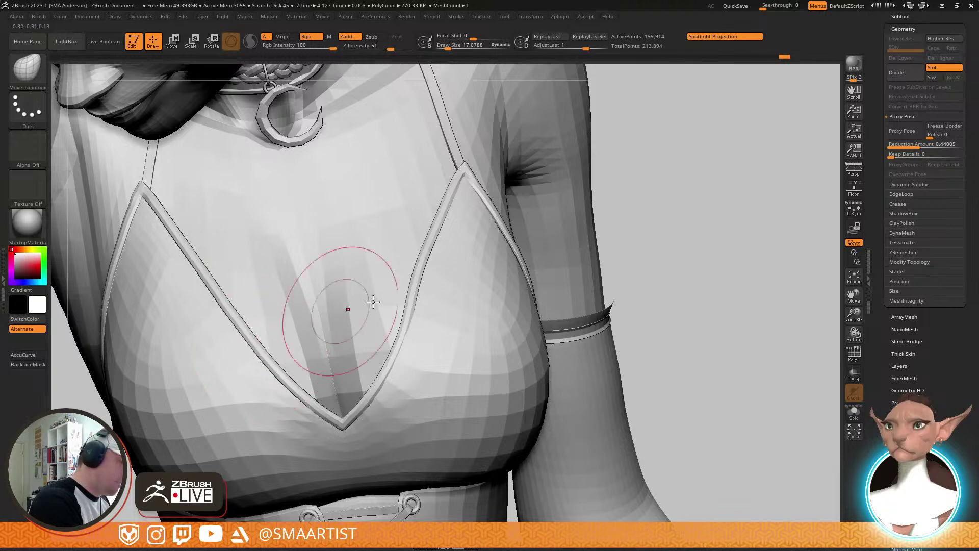
{"action": "mouse_move", "coordinate": [374, 302]}
{"action": "right_mouse_down"}
{"action": "mouse_move", "coordinate": [427, 338]}
{"action": "mouse_move", "coordinate": [432, 271]}
{"action": "right_mouse_up"}
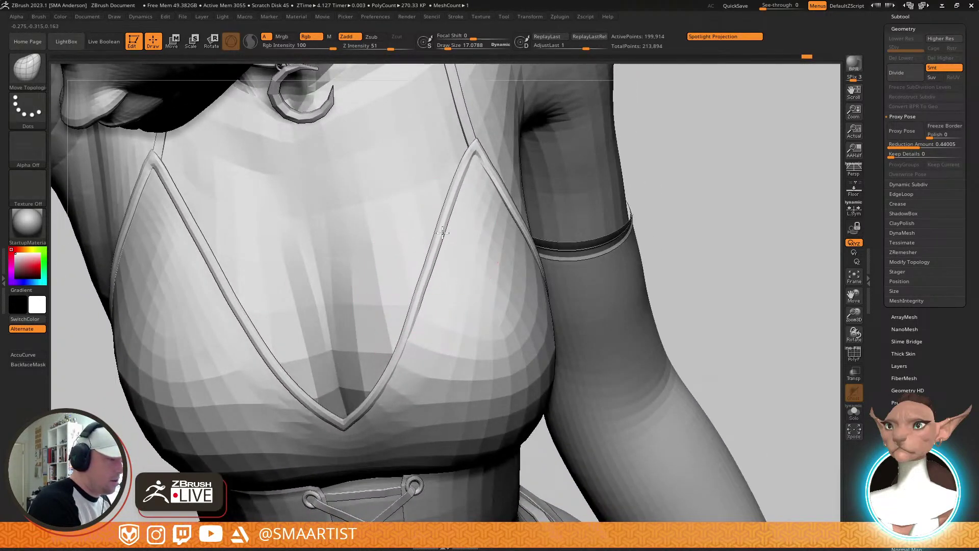
{"action": "mouse_move", "coordinate": [432, 317]}
{"action": "right_mouse_down"}
{"action": "mouse_move", "coordinate": [430, 306]}
{"action": "mouse_move", "coordinate": [399, 342]}
{"action": "mouse_move", "coordinate": [421, 301]}
{"action": "mouse_move", "coordinate": [409, 230]}
{"action": "mouse_move", "coordinate": [420, 353]}
{"action": "mouse_move", "coordinate": [435, 343]}
{"action": "mouse_move", "coordinate": [368, 356]}
{"action": "mouse_move", "coordinate": [401, 370]}
{"action": "right_mouse_up"}
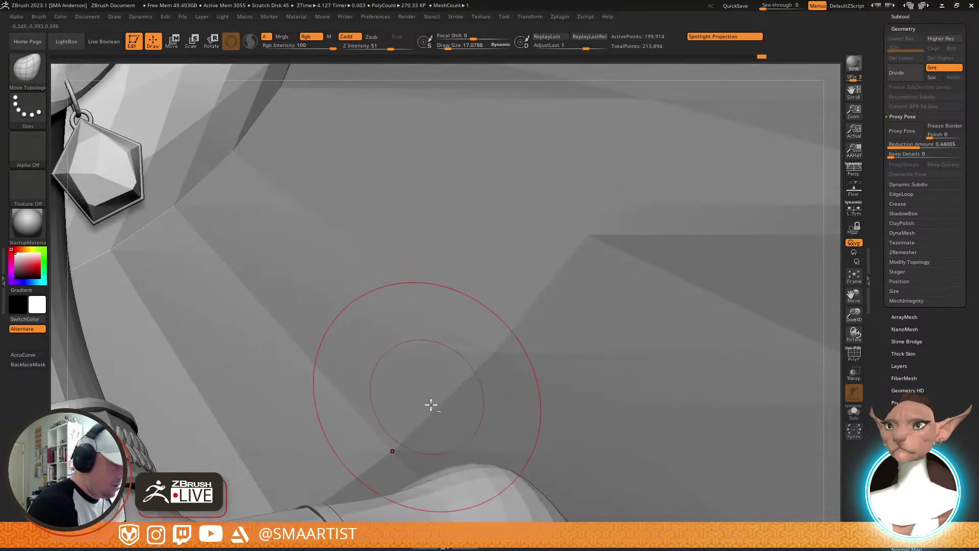
{"action": "mouse_move", "coordinate": [430, 405]}
{"action": "right_mouse_down"}
{"action": "mouse_move", "coordinate": [507, 225]}
{"action": "mouse_move", "coordinate": [395, 224]}
{"action": "right_mouse_up"}
{"action": "mouse_move", "coordinate": [464, 276]}
{"action": "right_mouse_down"}
{"action": "mouse_move", "coordinate": [453, 296]}
{"action": "mouse_move", "coordinate": [452, 338]}
{"action": "mouse_move", "coordinate": [464, 350]}
{"action": "mouse_move", "coordinate": [472, 277]}
{"action": "right_mouse_up"}
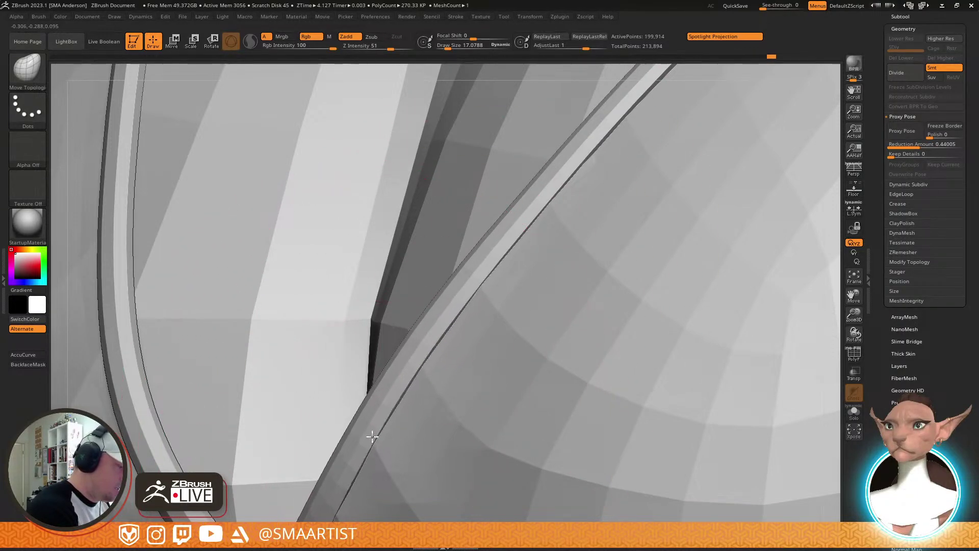
Show the complete sculpture again and transfer the pose back to the original subtools with Transpose Master's TPose|SubT
{"action": "mouse_move", "coordinate": [376, 427]}
{"action": "right_mouse_down", "text": "ctrl"}
{"action": "mouse_move", "coordinate": [448, 219]}
{"action": "mouse_move", "coordinate": [645, 311]}
{"action": "mouse_move", "coordinate": [631, 271]}
{"action": "mouse_move", "coordinate": [716, 249]}
{"action": "mouse_move", "coordinate": [631, 239]}
{"action": "mouse_move", "coordinate": [685, 240]}
{"action": "mouse_move", "coordinate": [658, 230]}
{"action": "mouse_move", "coordinate": [675, 253]}
{"action": "mouse_move", "coordinate": [659, 246]}
{"action": "right_mouse_up", "text": "ctrl"}
{"action": "left_click", "coordinate": [631, 271], "text": "ctrl+shift"}
{"action": "right_click_drag", "start_coordinate": [658, 158], "coordinate": [652, 157]}
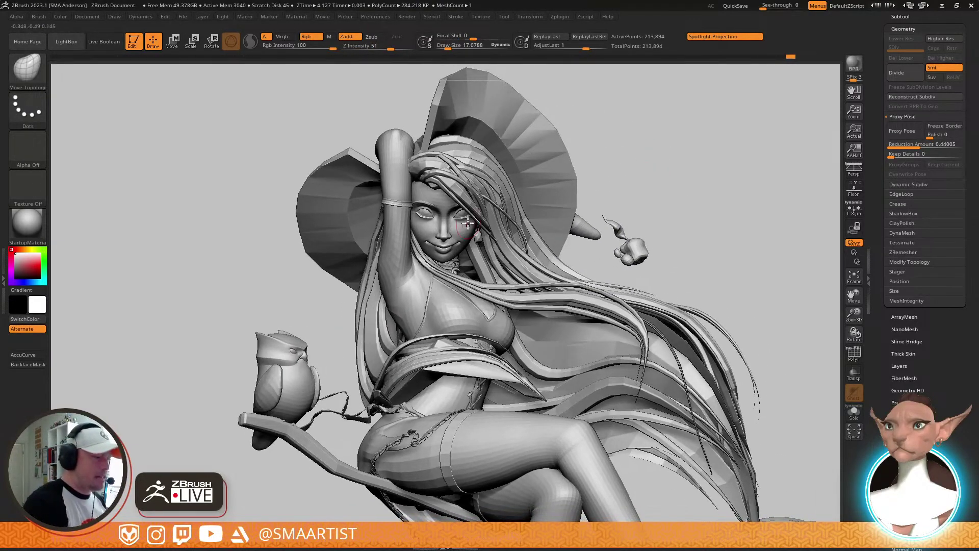
{"action": "left_click", "coordinate": [561, 16]}
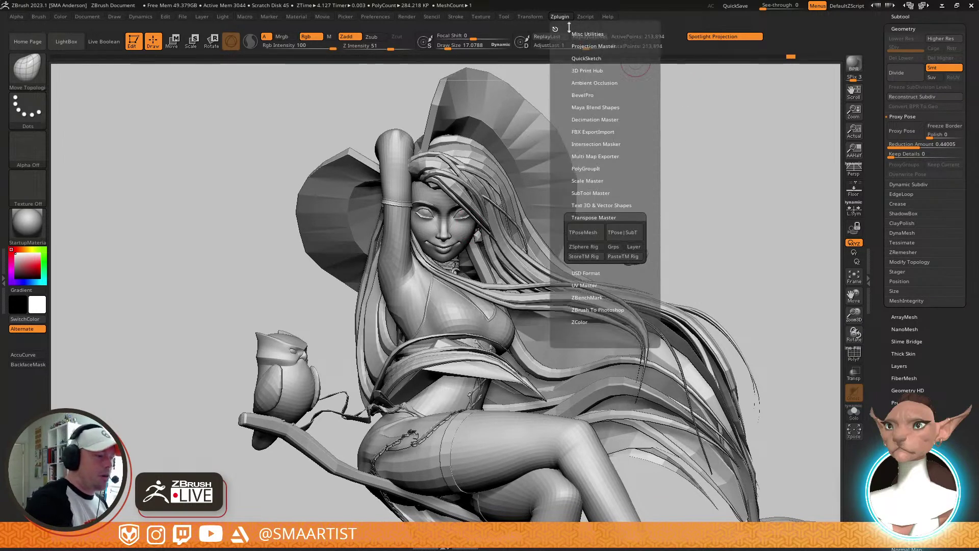
{"action": "left_click", "coordinate": [623, 232]}
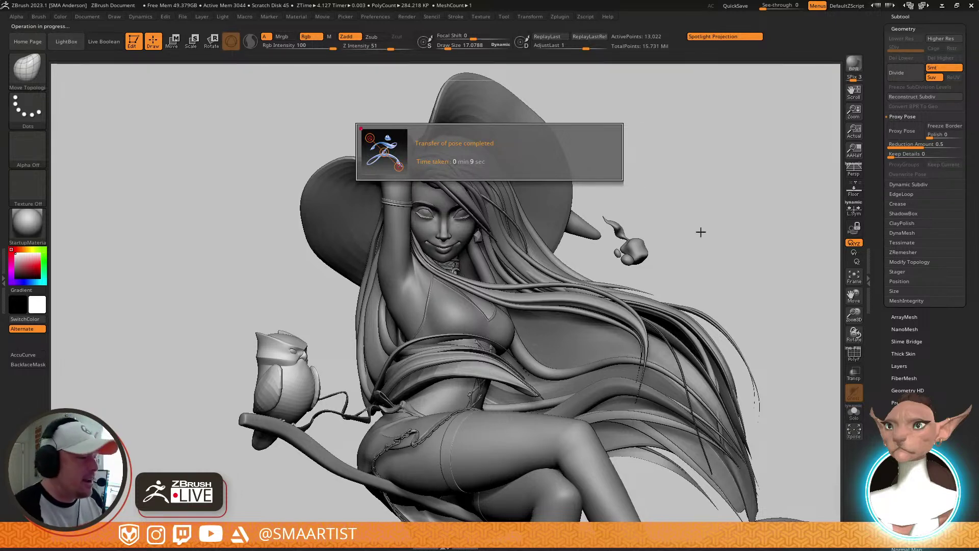
Fill all visible subtools with both colour and material using SubTool Master's Fill option
{"action": "mouse_move", "coordinate": [705, 223]}
{"action": "left_mouse_down"}
{"action": "mouse_move", "coordinate": [737, 249]}
{"action": "mouse_move", "coordinate": [745, 231]}
{"action": "left_mouse_up"}
{"action": "scroll", "coordinate": [978, 179], "scroll_direction": "up", "scroll_amount": 5}
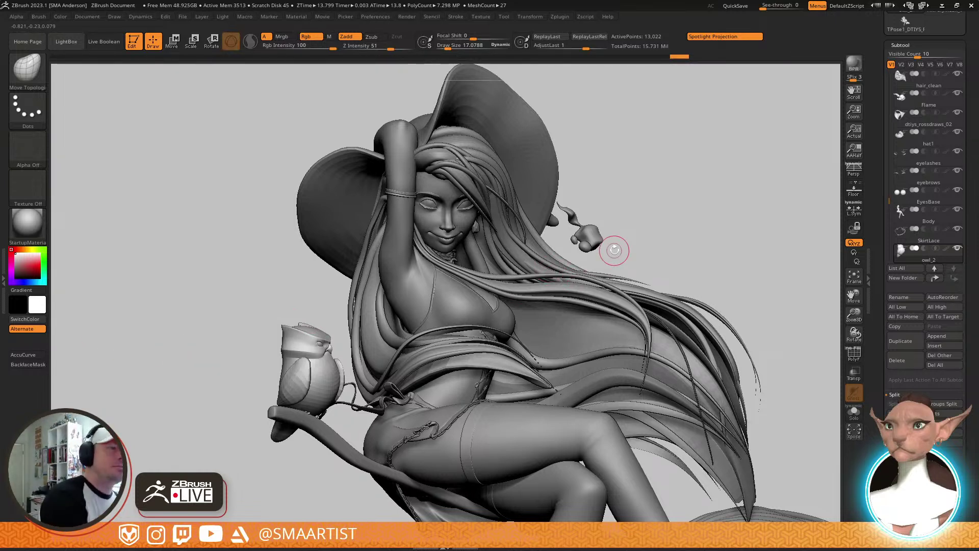
{"action": "left_click", "coordinate": [559, 17]}
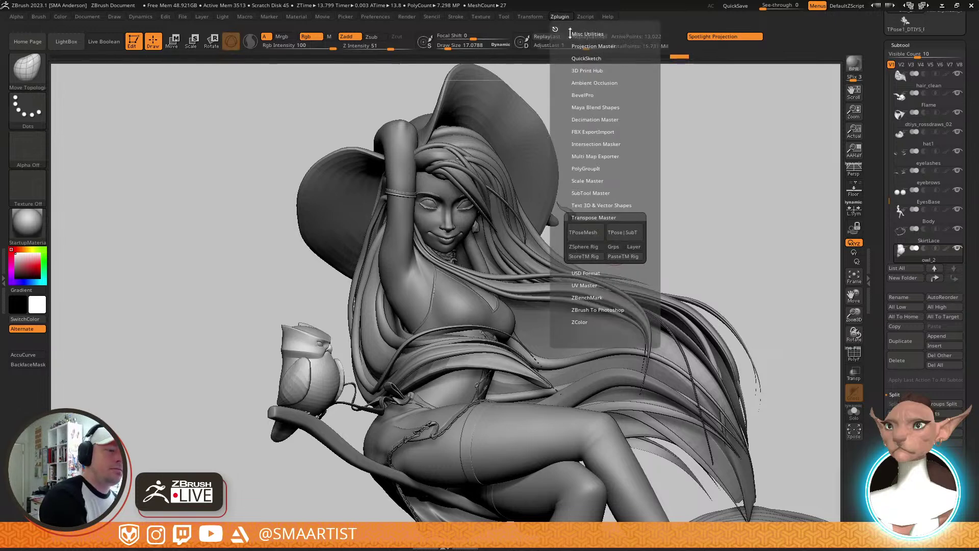
{"action": "left_click", "coordinate": [597, 192]}
{"action": "left_click", "coordinate": [631, 242]}
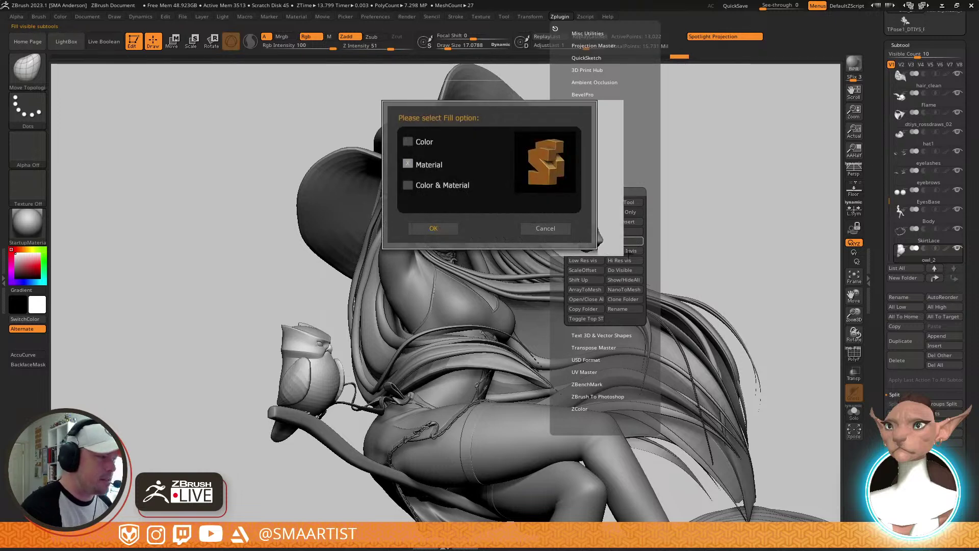
{"action": "left_click", "coordinate": [409, 185]}
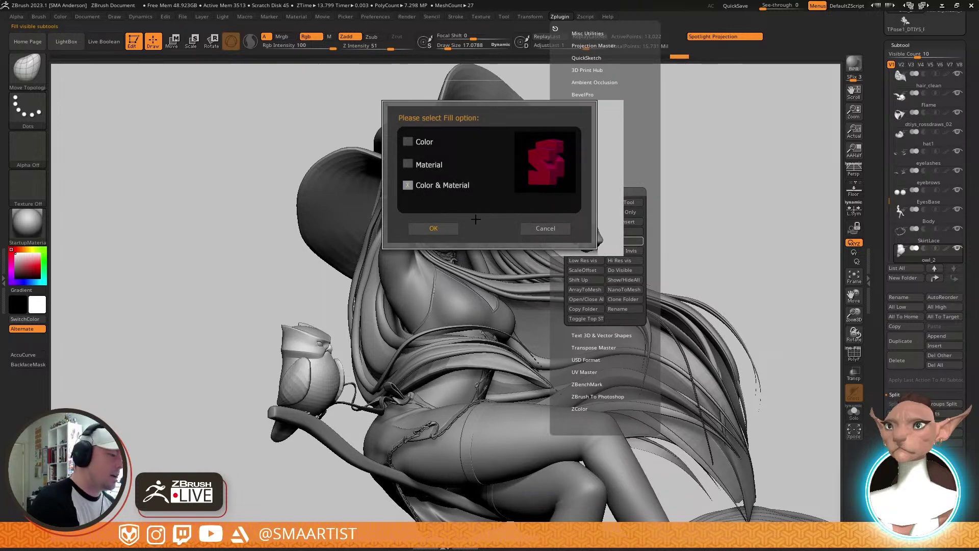
{"action": "left_click", "coordinate": [436, 228]}
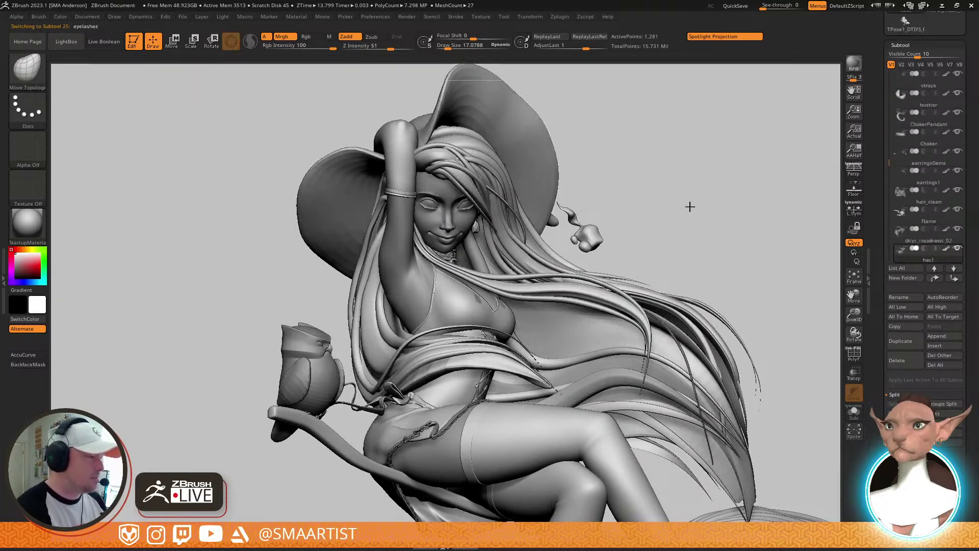
Examine the posed witch, owl and broom from several angles, from the hat down to the shoes
{"action": "mouse_move", "coordinate": [687, 216]}
{"action": "right_mouse_down"}
{"action": "mouse_move", "coordinate": [592, 306]}
{"action": "mouse_move", "coordinate": [643, 194]}
{"action": "mouse_move", "coordinate": [648, 276]}
{"action": "right_mouse_up"}
{"action": "right_click_drag", "start_coordinate": [634, 388], "coordinate": [583, 266], "text": "alt"}
{"action": "mouse_move", "coordinate": [583, 265]}
{"action": "right_mouse_down", "text": "alt"}
{"action": "mouse_move", "coordinate": [631, 373]}
{"action": "mouse_move", "coordinate": [564, 280]}
{"action": "mouse_move", "coordinate": [589, 260]}
{"action": "mouse_move", "coordinate": [584, 314]}
{"action": "mouse_move", "coordinate": [608, 255]}
{"action": "right_mouse_up", "text": "alt"}
{"action": "mouse_move", "coordinate": [608, 255]}
{"action": "right_mouse_down", "text": "alt"}
{"action": "mouse_move", "coordinate": [574, 300]}
{"action": "mouse_move", "coordinate": [503, 337]}
{"action": "right_mouse_up", "text": "alt"}
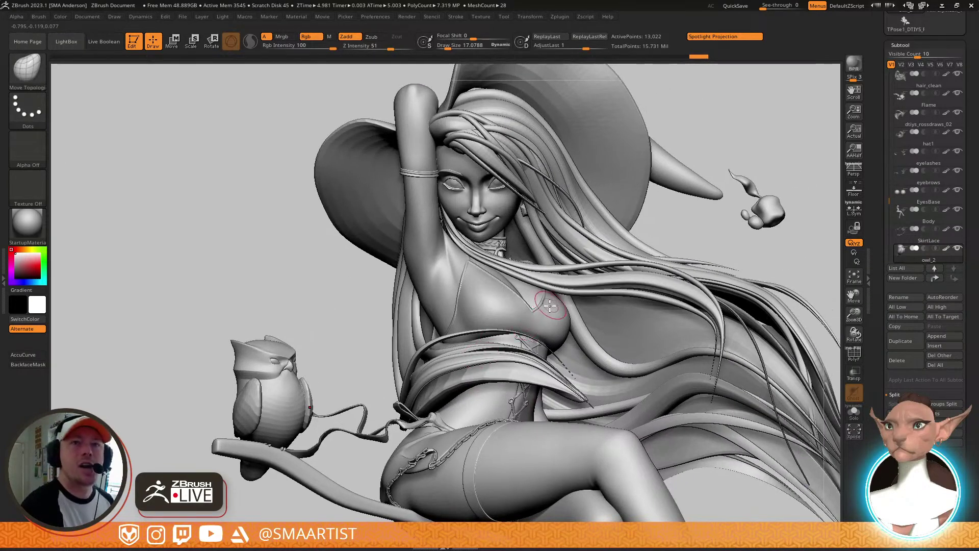
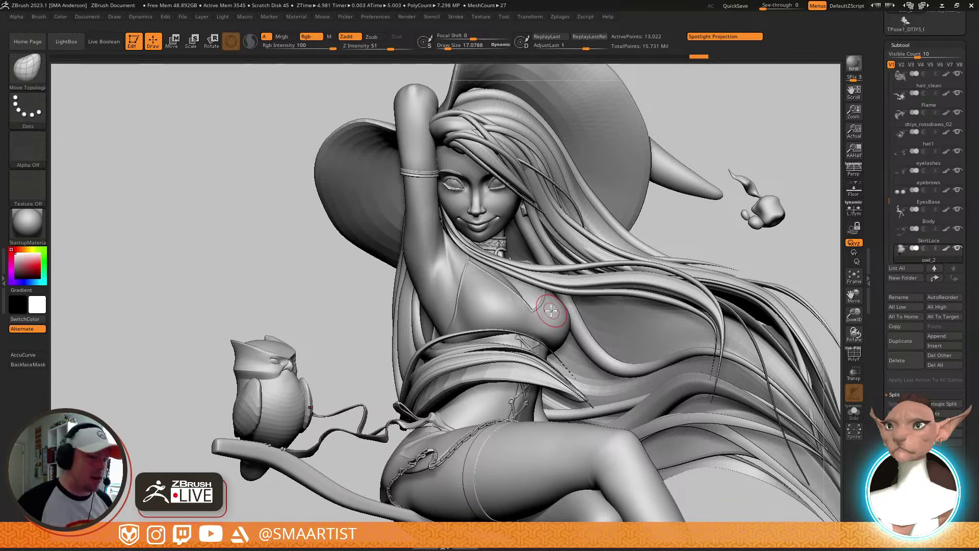
{"action": "left_click_drag", "start_coordinate": [681, 367], "coordinate": [665, 161], "text": "alt"}
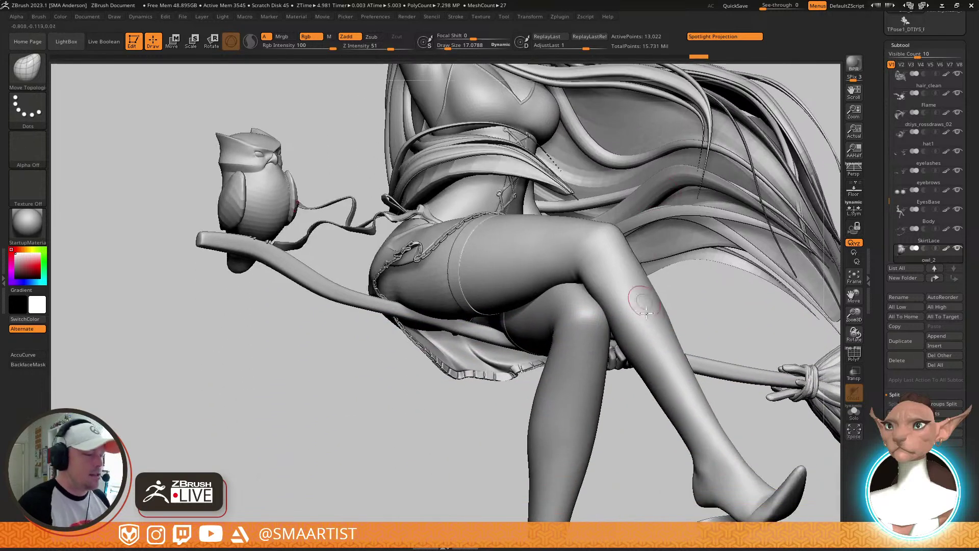
{"action": "right_click_drag", "start_coordinate": [675, 403], "coordinate": [663, 360], "text": "ctrl"}
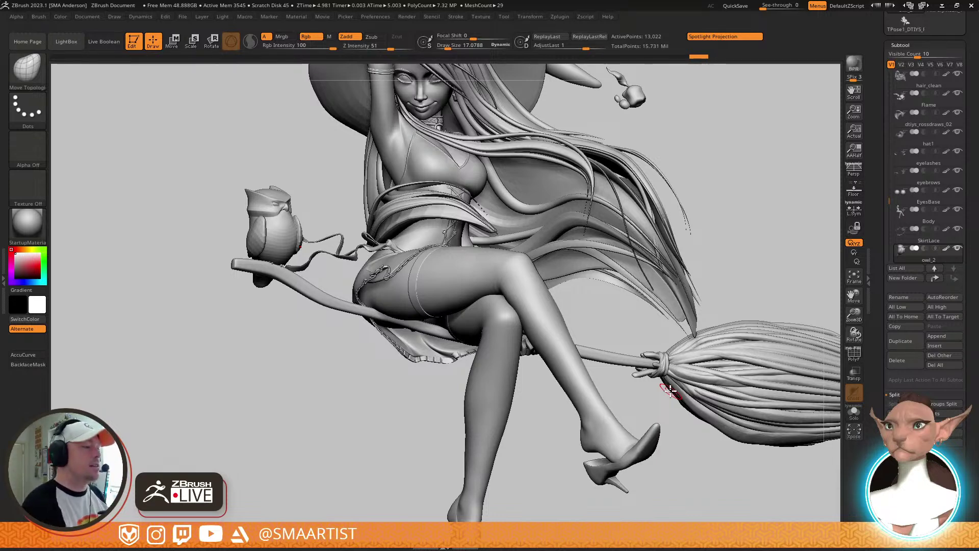
{"action": "right_click_drag", "start_coordinate": [720, 204], "coordinate": [597, 301]}
{"action": "right_click_drag", "start_coordinate": [474, 213], "coordinate": [365, 273], "text": "alt"}
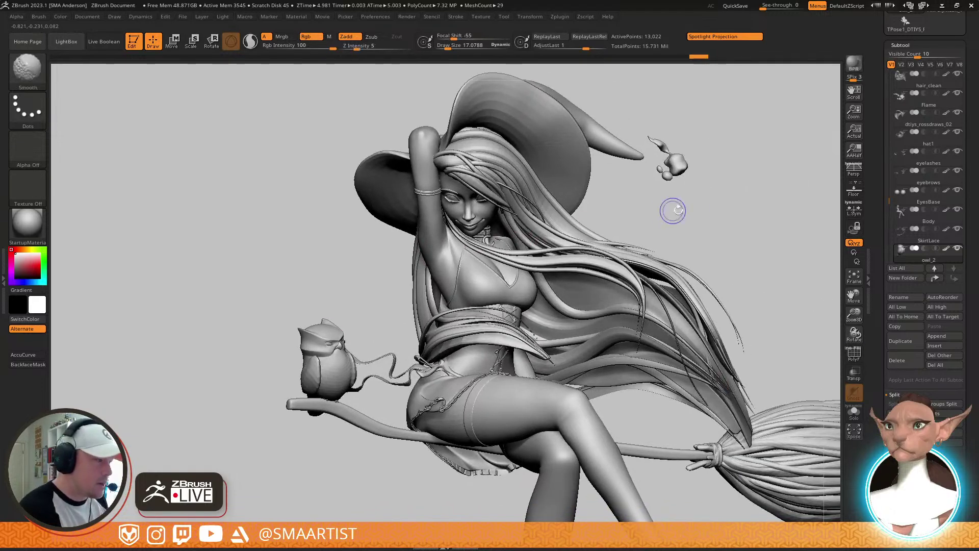
Save the file and turn off the polypaint display on all subtools
{"action": "key", "text": "shift+f"}
{"action": "key", "text": "shift+f"}
{"action": "left_click_drag", "start_coordinate": [699, 232], "coordinate": [699, 201]}
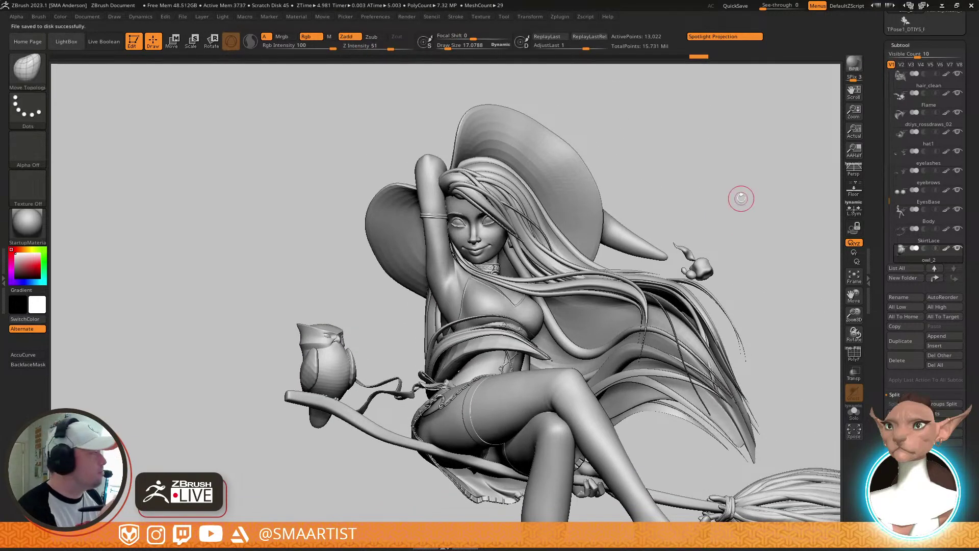
{"action": "mouse_move", "coordinate": [768, 186]}
{"action": "left_mouse_down", "text": "alt"}
{"action": "mouse_move", "coordinate": [704, 209]}
{"action": "mouse_move", "coordinate": [746, 208]}
{"action": "mouse_move", "coordinate": [658, 265]}
{"action": "left_mouse_up", "text": "alt"}
{"action": "left_click", "coordinate": [946, 171], "text": "shift"}
{"action": "left_click_drag", "start_coordinate": [510, 301], "coordinate": [528, 286]}
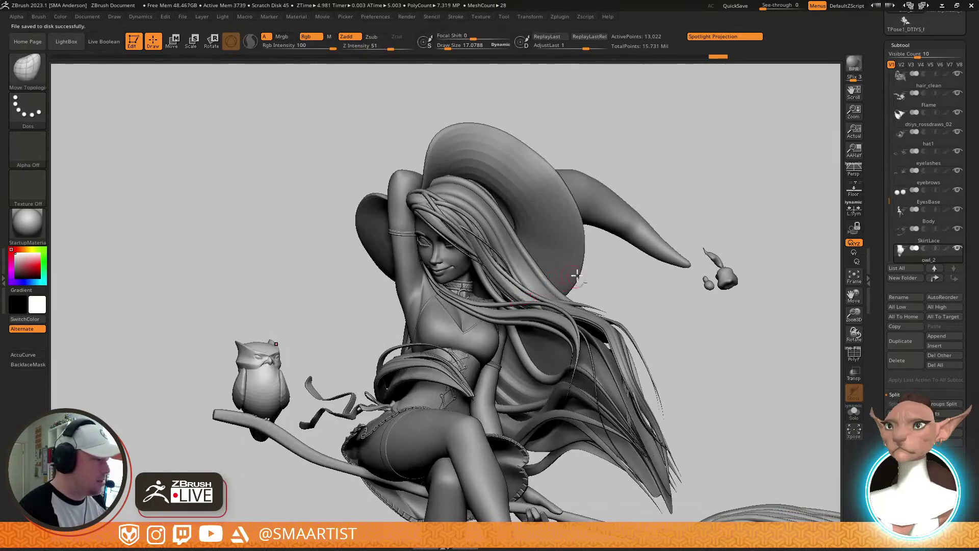
Hide the hair_clean subtool to expose the head, shoulders and back
{"action": "left_click_drag", "start_coordinate": [629, 258], "coordinate": [662, 226], "text": "alt"}
{"action": "right_click_drag", "start_coordinate": [662, 226], "coordinate": [702, 223], "text": "ctrl"}
{"action": "mouse_move", "coordinate": [702, 223]}
{"action": "left_mouse_down"}
{"action": "mouse_move", "coordinate": [656, 252]}
{"action": "mouse_move", "coordinate": [632, 235]}
{"action": "mouse_move", "coordinate": [511, 288]}
{"action": "left_mouse_up"}
{"action": "mouse_move", "coordinate": [511, 289]}
{"action": "right_mouse_down", "text": "ctrl"}
{"action": "mouse_move", "coordinate": [680, 231]}
{"action": "mouse_move", "coordinate": [518, 270]}
{"action": "right_mouse_up", "text": "ctrl"}
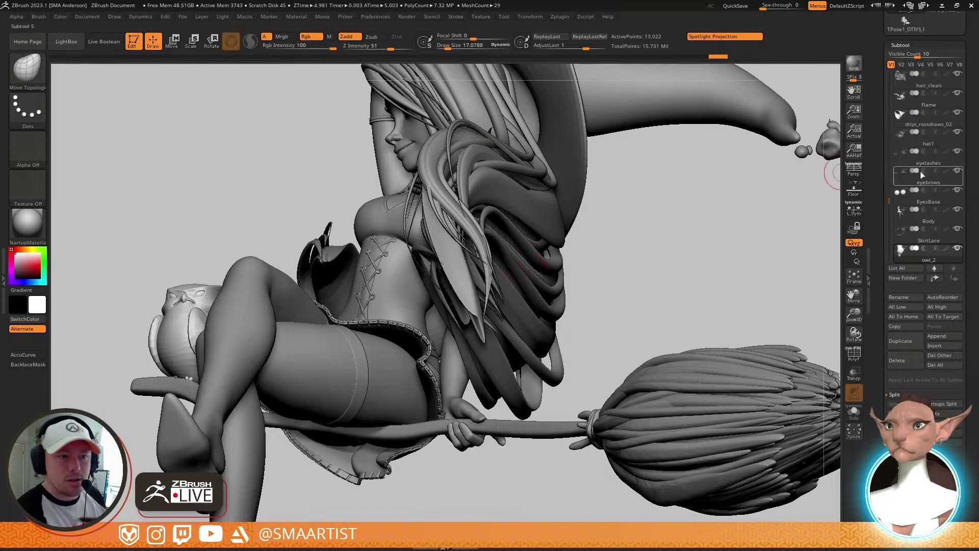
{"action": "left_click", "coordinate": [958, 75]}
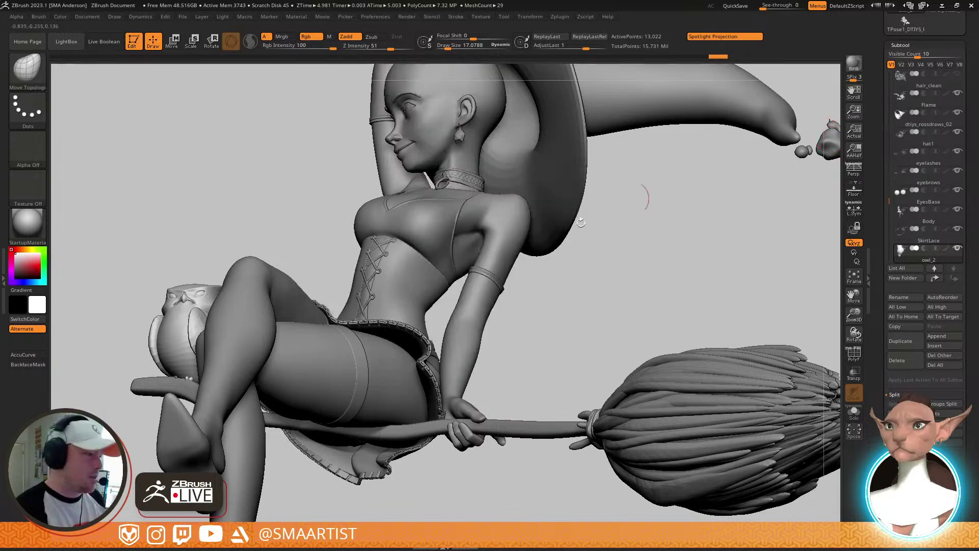
Select the straps subtool and pull the back strap's buried section out of the skin on the lowered-arm side with the Move brush
{"action": "left_click_drag", "start_coordinate": [645, 197], "coordinate": [455, 250]}
{"action": "right_click_drag", "start_coordinate": [454, 250], "coordinate": [649, 201], "text": "alt"}
{"action": "left_click_drag", "start_coordinate": [648, 200], "coordinate": [535, 319]}
{"action": "right_click_drag", "start_coordinate": [535, 319], "coordinate": [602, 340], "text": "ctrl"}
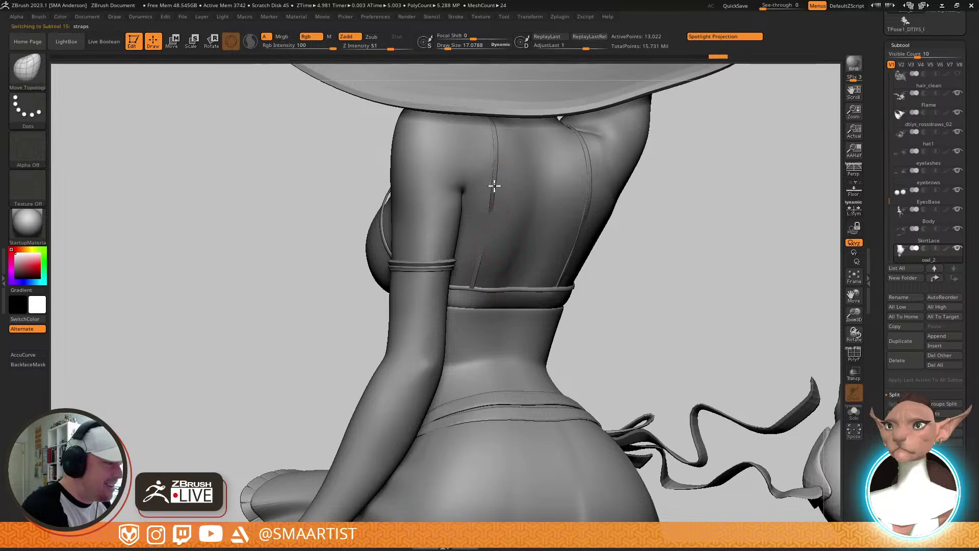
{"action": "mouse_move", "coordinate": [516, 245]}
{"action": "right_mouse_down"}
{"action": "mouse_move", "coordinate": [494, 199]}
{"action": "mouse_move", "coordinate": [518, 241]}
{"action": "right_mouse_up"}
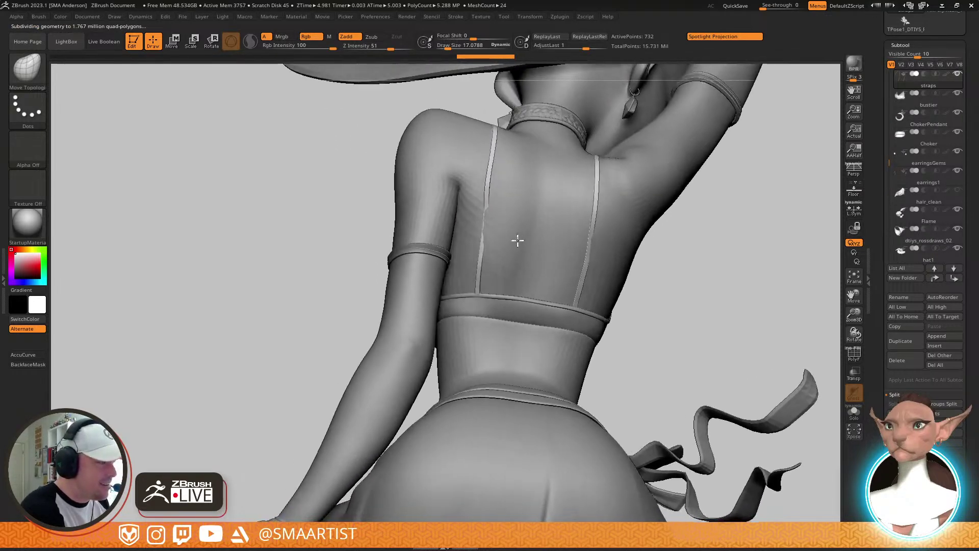
{"action": "left_click_drag", "start_coordinate": [518, 241], "coordinate": [493, 179]}
{"action": "key", "text": "b"}
{"action": "key", "text": "m"}
{"action": "key", "text": "v"}
{"action": "key", "text": "s"}
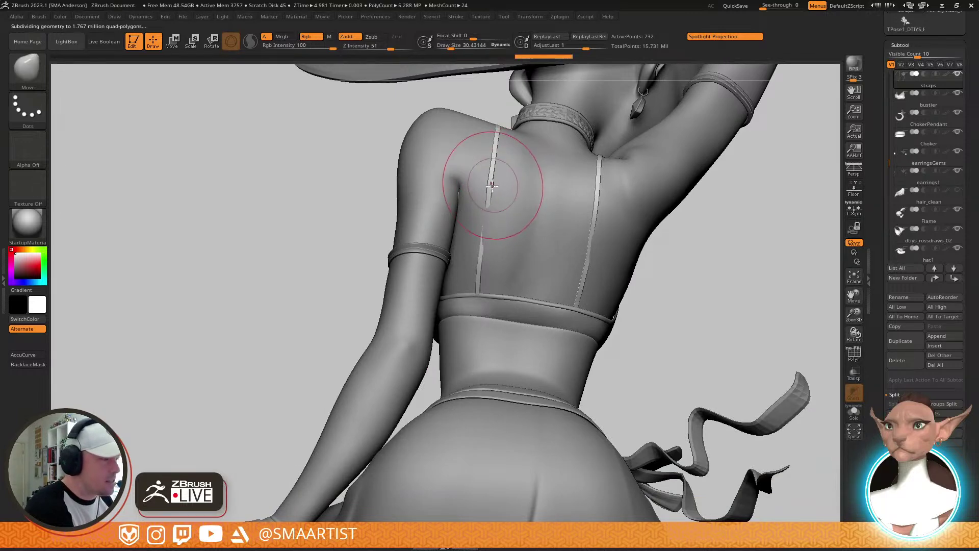
{"action": "right_click_drag", "start_coordinate": [493, 227], "coordinate": [484, 220]}
{"action": "left_click_drag", "start_coordinate": [485, 220], "coordinate": [489, 216]}
Fit the lowered-arm side's strap along the shoulder blade with the Move brush at a draw size of about 17
{"action": "right_click_drag", "start_coordinate": [486, 216], "coordinate": [490, 249]}
{"action": "mouse_move", "coordinate": [491, 250]}
{"action": "right_mouse_down", "text": "ctrl"}
{"action": "mouse_move", "coordinate": [496, 296]}
{"action": "mouse_move", "coordinate": [484, 244]}
{"action": "mouse_move", "coordinate": [494, 254]}
{"action": "mouse_move", "coordinate": [520, 247]}
{"action": "mouse_move", "coordinate": [528, 192]}
{"action": "mouse_move", "coordinate": [458, 247]}
{"action": "mouse_move", "coordinate": [548, 238]}
{"action": "right_mouse_up", "text": "ctrl"}
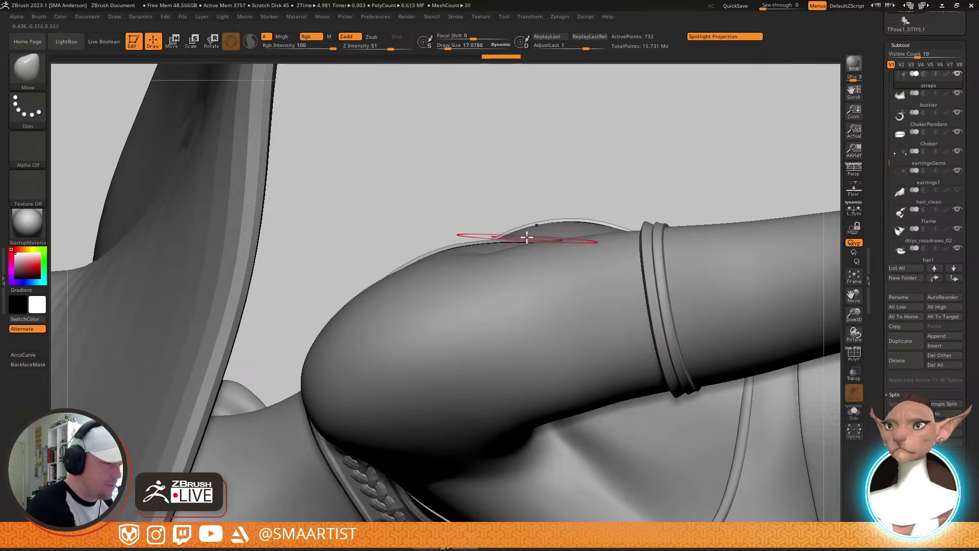
{"action": "left_click_drag", "start_coordinate": [530, 240], "coordinate": [471, 250]}
{"action": "left_click_drag", "start_coordinate": [583, 226], "coordinate": [584, 228]}
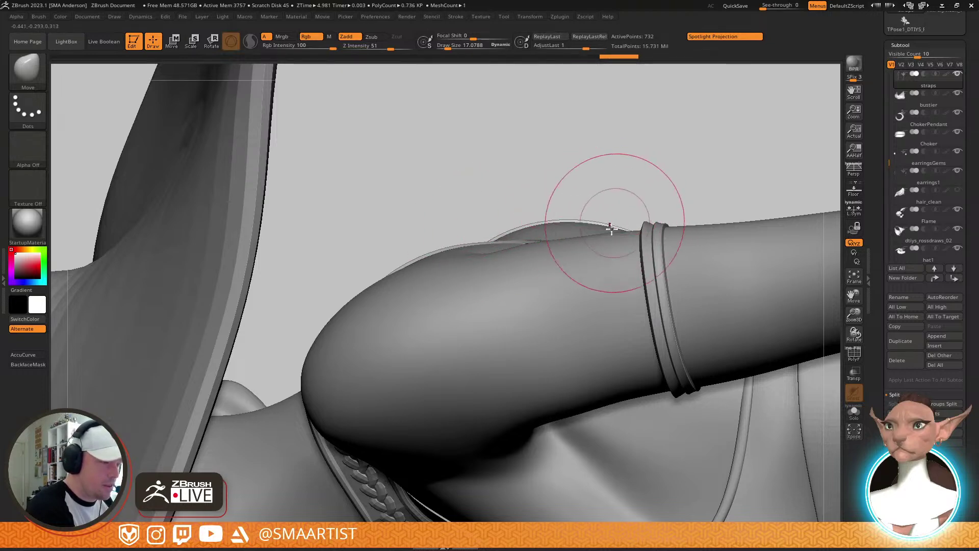
{"action": "mouse_move", "coordinate": [614, 226]}
{"action": "right_mouse_down"}
{"action": "mouse_move", "coordinate": [543, 278]}
{"action": "mouse_move", "coordinate": [514, 252]}
{"action": "mouse_move", "coordinate": [496, 316]}
{"action": "right_mouse_up"}
{"action": "left_click_drag", "start_coordinate": [423, 372], "coordinate": [428, 374]}
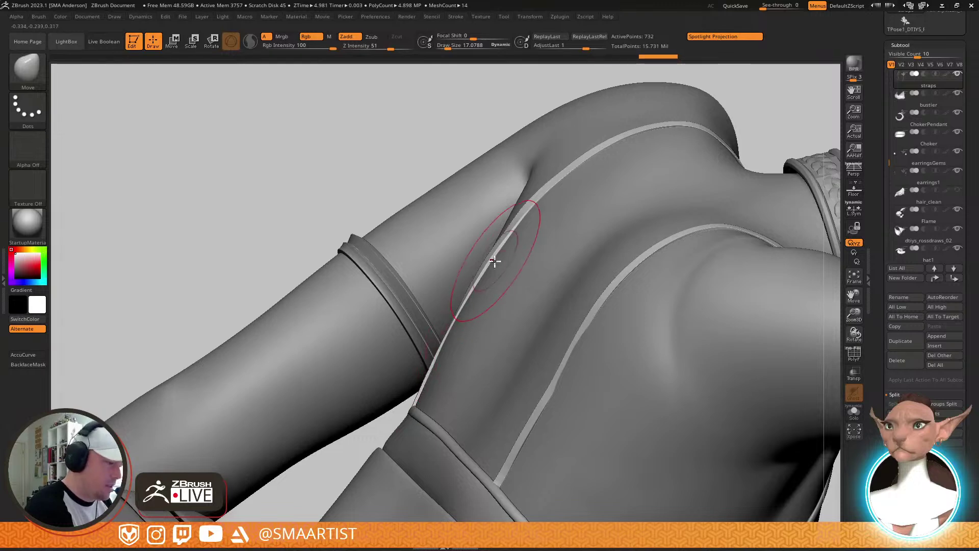
{"action": "left_click_drag", "start_coordinate": [503, 256], "coordinate": [505, 258]}
Adjust the back strap on the raised-arm side to follow the skin with the Move brush
{"action": "mouse_move", "coordinate": [566, 255]}
{"action": "right_mouse_down"}
{"action": "mouse_move", "coordinate": [598, 284]}
{"action": "mouse_move", "coordinate": [584, 260]}
{"action": "right_mouse_up"}
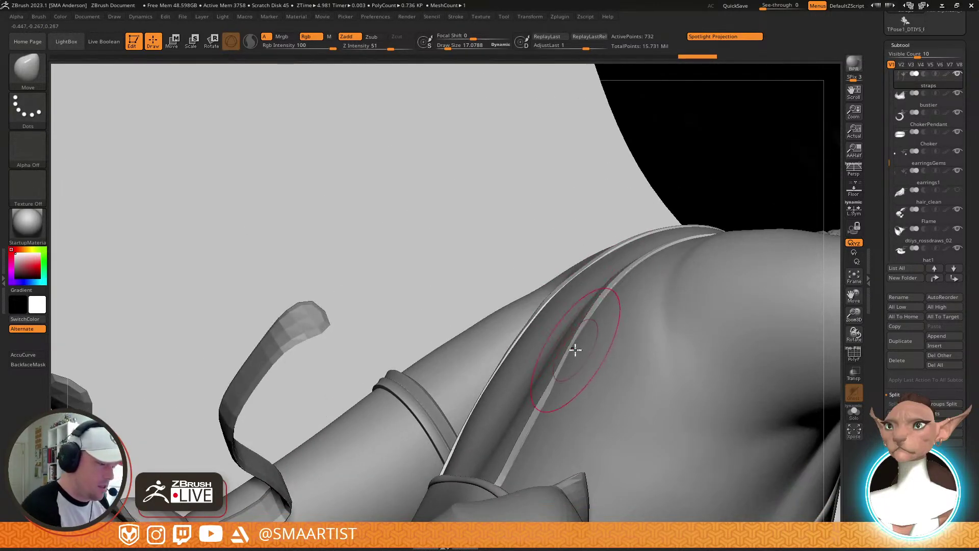
{"action": "left_click_drag", "start_coordinate": [570, 348], "coordinate": [572, 349]}
{"action": "left_click_drag", "start_coordinate": [552, 392], "coordinate": [554, 394]}
{"action": "mouse_move", "coordinate": [660, 284]}
{"action": "right_mouse_down"}
{"action": "mouse_move", "coordinate": [684, 301]}
{"action": "mouse_move", "coordinate": [680, 266]}
{"action": "mouse_move", "coordinate": [695, 299]}
{"action": "mouse_move", "coordinate": [655, 272]}
{"action": "mouse_move", "coordinate": [667, 339]}
{"action": "mouse_move", "coordinate": [622, 324]}
{"action": "right_mouse_up"}
{"action": "left_click_drag", "start_coordinate": [617, 333], "coordinate": [613, 331]}
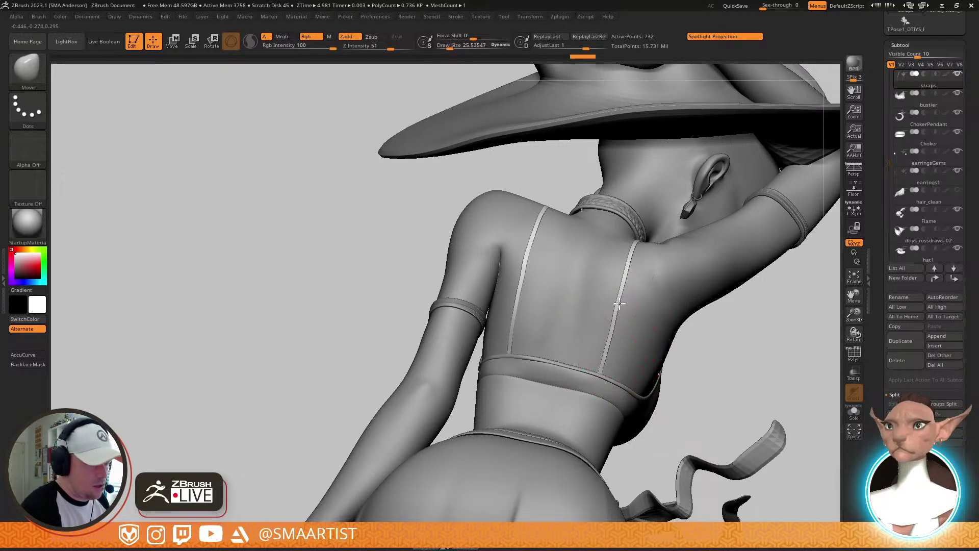
{"action": "mouse_move", "coordinate": [619, 306]}
{"action": "right_mouse_down"}
{"action": "mouse_move", "coordinate": [630, 321]}
{"action": "mouse_move", "coordinate": [534, 265]}
{"action": "mouse_move", "coordinate": [535, 295]}
{"action": "right_mouse_up"}
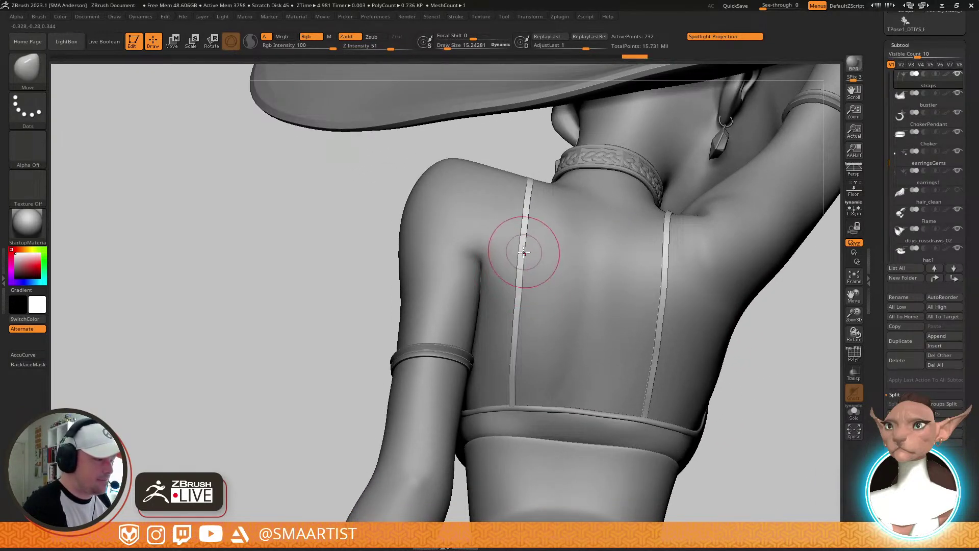
{"action": "mouse_move", "coordinate": [511, 373]}
{"action": "right_mouse_down"}
{"action": "mouse_move", "coordinate": [522, 333]}
{"action": "mouse_move", "coordinate": [564, 345]}
{"action": "mouse_move", "coordinate": [573, 254]}
{"action": "mouse_move", "coordinate": [513, 326]}
{"action": "mouse_move", "coordinate": [525, 361]}
{"action": "mouse_move", "coordinate": [535, 285]}
{"action": "mouse_move", "coordinate": [568, 378]}
{"action": "mouse_move", "coordinate": [625, 466]}
{"action": "right_mouse_up"}
Select the choker and pull its back edge closer to the neck with the Move brush at a draw size of about 28
{"action": "key", "text": "s"}
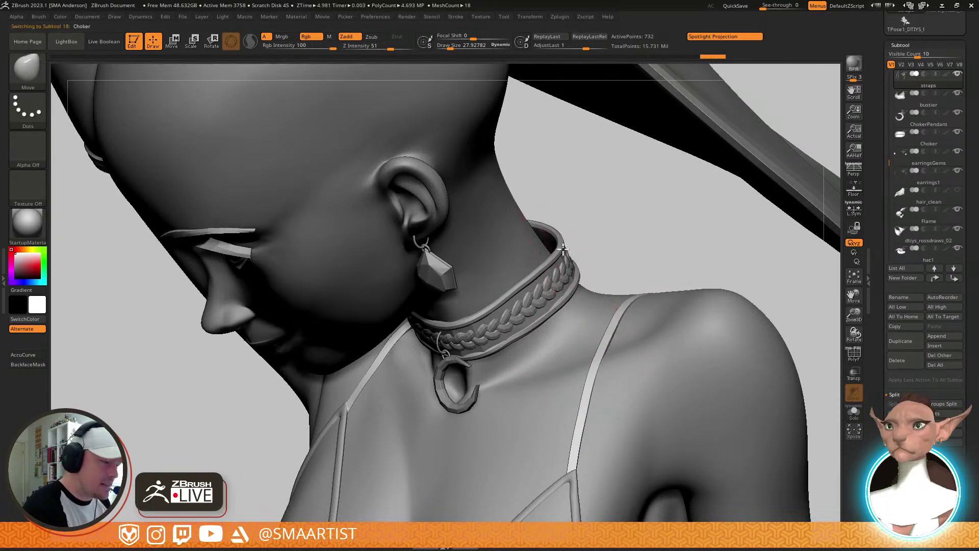
{"action": "mouse_move", "coordinate": [563, 249]}
{"action": "right_mouse_down"}
{"action": "mouse_move", "coordinate": [568, 223]}
{"action": "mouse_move", "coordinate": [549, 267]}
{"action": "mouse_move", "coordinate": [481, 292]}
{"action": "mouse_move", "coordinate": [515, 273]}
{"action": "right_mouse_up"}
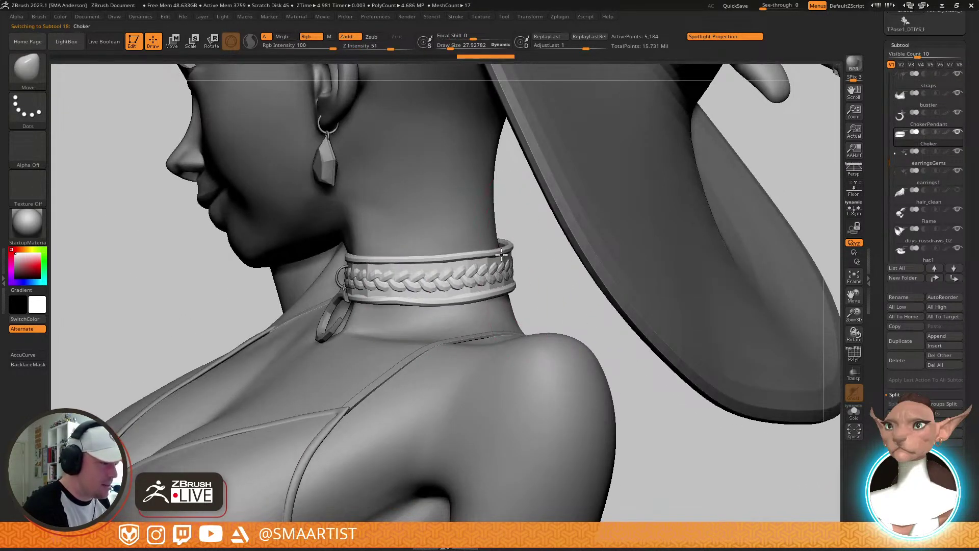
{"action": "left_click_drag", "start_coordinate": [501, 254], "coordinate": [500, 256]}
{"action": "mouse_move", "coordinate": [533, 273]}
{"action": "right_mouse_down"}
{"action": "mouse_move", "coordinate": [525, 277]}
{"action": "mouse_move", "coordinate": [507, 255]}
{"action": "mouse_move", "coordinate": [534, 282]}
{"action": "right_mouse_up"}
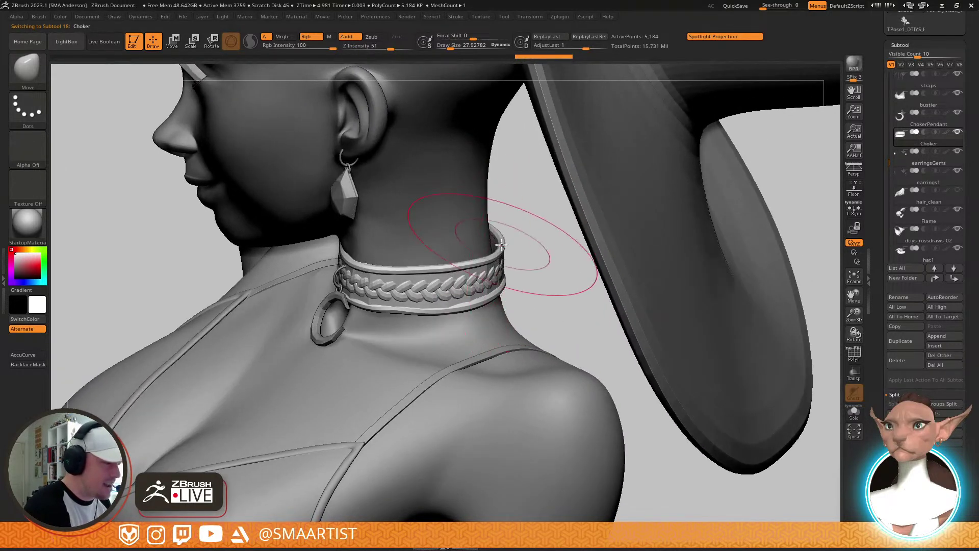
{"action": "mouse_move", "coordinate": [491, 241]}
{"action": "right_mouse_down"}
{"action": "mouse_move", "coordinate": [512, 253]}
{"action": "mouse_move", "coordinate": [476, 283]}
{"action": "mouse_move", "coordinate": [477, 259]}
{"action": "mouse_move", "coordinate": [428, 281]}
{"action": "mouse_move", "coordinate": [394, 312]}
{"action": "mouse_move", "coordinate": [429, 299]}
{"action": "mouse_move", "coordinate": [451, 284]}
{"action": "mouse_move", "coordinate": [394, 303]}
{"action": "mouse_move", "coordinate": [376, 326]}
{"action": "mouse_move", "coordinate": [286, 316]}
{"action": "right_mouse_up"}
{"action": "right_click_drag", "start_coordinate": [459, 256], "coordinate": [392, 299], "text": "alt"}
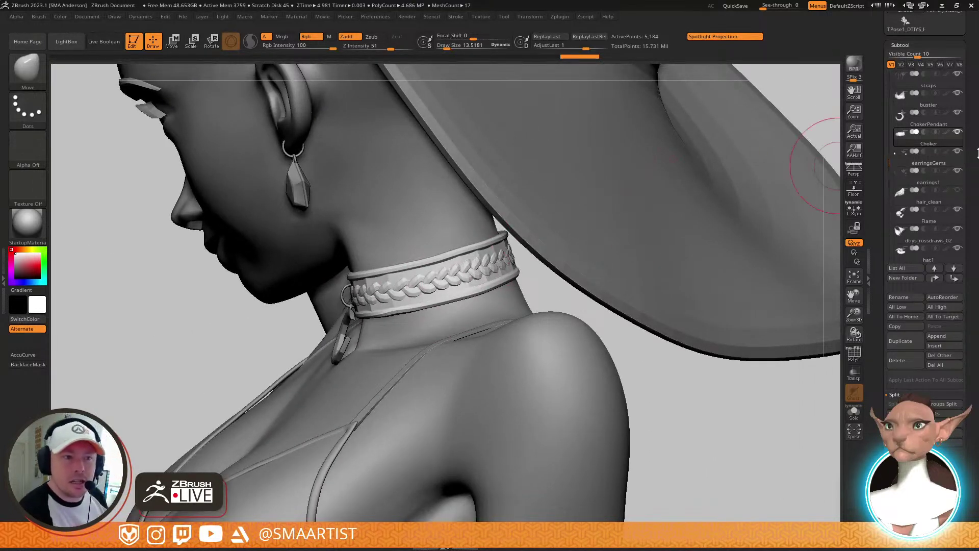
Hide the hat and refine the choker's fit around the neck with the Move brush at a draw size of about 13.5
{"action": "left_click", "coordinate": [958, 247]}
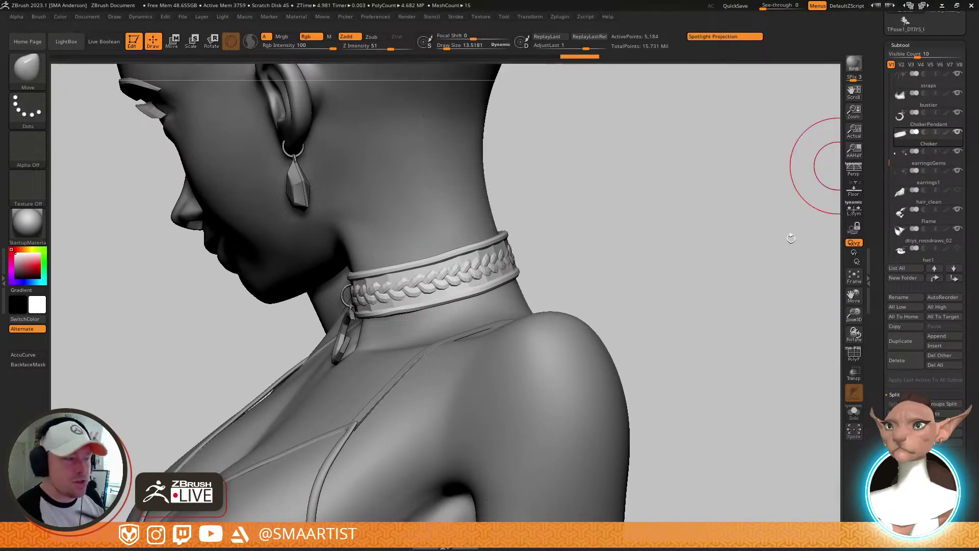
{"action": "mouse_move", "coordinate": [663, 286]}
{"action": "right_mouse_down"}
{"action": "mouse_move", "coordinate": [590, 332]}
{"action": "mouse_move", "coordinate": [616, 286]}
{"action": "mouse_move", "coordinate": [673, 306]}
{"action": "mouse_move", "coordinate": [670, 318]}
{"action": "mouse_move", "coordinate": [636, 290]}
{"action": "mouse_move", "coordinate": [615, 233]}
{"action": "mouse_move", "coordinate": [594, 231]}
{"action": "mouse_move", "coordinate": [613, 209]}
{"action": "mouse_move", "coordinate": [597, 205]}
{"action": "mouse_move", "coordinate": [577, 212]}
{"action": "mouse_move", "coordinate": [602, 234]}
{"action": "mouse_move", "coordinate": [564, 259]}
{"action": "mouse_move", "coordinate": [579, 313]}
{"action": "mouse_move", "coordinate": [597, 265]}
{"action": "mouse_move", "coordinate": [593, 330]}
{"action": "mouse_move", "coordinate": [588, 292]}
{"action": "right_mouse_up"}
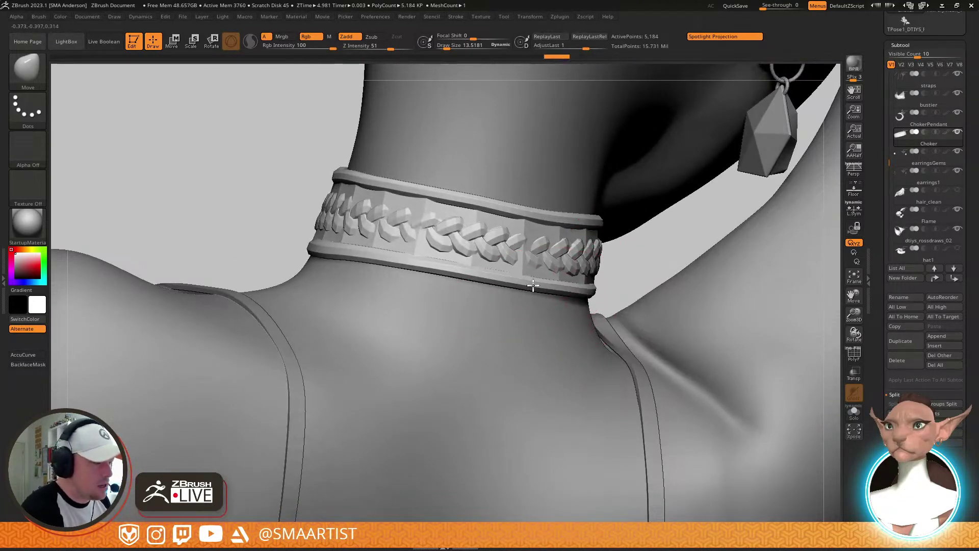
{"action": "right_click_drag", "start_coordinate": [542, 314], "coordinate": [437, 265]}
{"action": "right_click_drag", "start_coordinate": [408, 207], "coordinate": [591, 278]}
{"action": "right_click_drag", "start_coordinate": [521, 227], "coordinate": [526, 262], "text": "ctrl"}
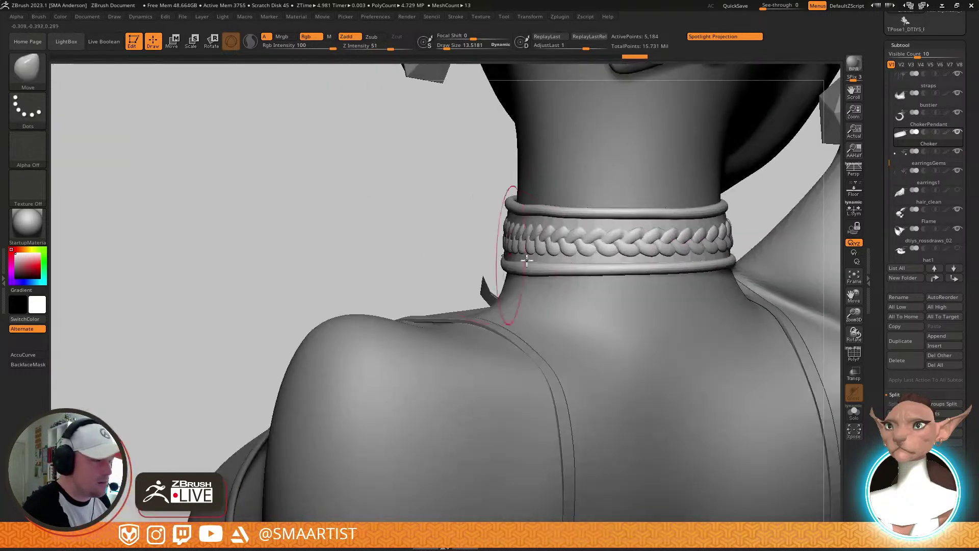
{"action": "right_click_drag", "start_coordinate": [718, 268], "coordinate": [477, 236]}
{"action": "mouse_move", "coordinate": [477, 235]}
{"action": "right_mouse_down", "text": "ctrl"}
{"action": "mouse_move", "coordinate": [480, 284]}
{"action": "mouse_move", "coordinate": [500, 240]}
{"action": "mouse_move", "coordinate": [468, 237]}
{"action": "mouse_move", "coordinate": [515, 301]}
{"action": "mouse_move", "coordinate": [500, 279]}
{"action": "mouse_move", "coordinate": [486, 285]}
{"action": "mouse_move", "coordinate": [485, 244]}
{"action": "right_mouse_up", "text": "ctrl"}
{"action": "mouse_move", "coordinate": [485, 244]}
{"action": "right_mouse_down"}
{"action": "mouse_move", "coordinate": [537, 272]}
{"action": "mouse_move", "coordinate": [504, 275]}
{"action": "mouse_move", "coordinate": [502, 215]}
{"action": "mouse_move", "coordinate": [493, 231]}
{"action": "right_mouse_up"}
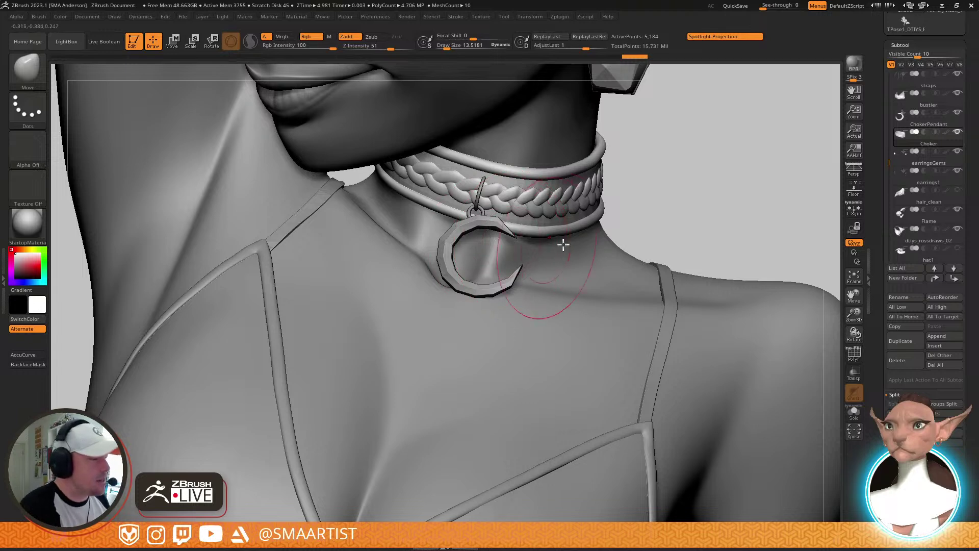
Select the corset laces subtool and switch to the Move Topological brush
{"action": "right_click_drag", "start_coordinate": [644, 246], "coordinate": [577, 299], "text": "ctrl"}
{"action": "mouse_move", "coordinate": [587, 223]}
{"action": "right_mouse_down", "text": "ctrl"}
{"action": "mouse_move", "coordinate": [583, 275]}
{"action": "mouse_move", "coordinate": [614, 266]}
{"action": "mouse_move", "coordinate": [599, 295]}
{"action": "mouse_move", "coordinate": [632, 269]}
{"action": "mouse_move", "coordinate": [608, 256]}
{"action": "mouse_move", "coordinate": [622, 258]}
{"action": "mouse_move", "coordinate": [615, 288]}
{"action": "mouse_move", "coordinate": [614, 247]}
{"action": "mouse_move", "coordinate": [636, 236]}
{"action": "mouse_move", "coordinate": [619, 236]}
{"action": "right_mouse_up", "text": "ctrl"}
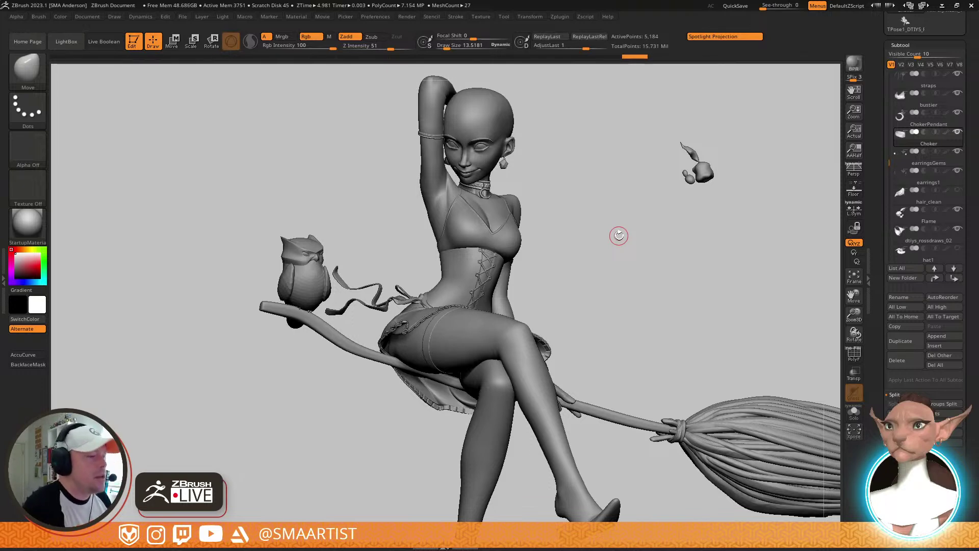
{"action": "right_click_drag", "start_coordinate": [618, 236], "coordinate": [512, 416]}
{"action": "right_click_drag", "start_coordinate": [512, 415], "coordinate": [542, 195], "text": "alt"}
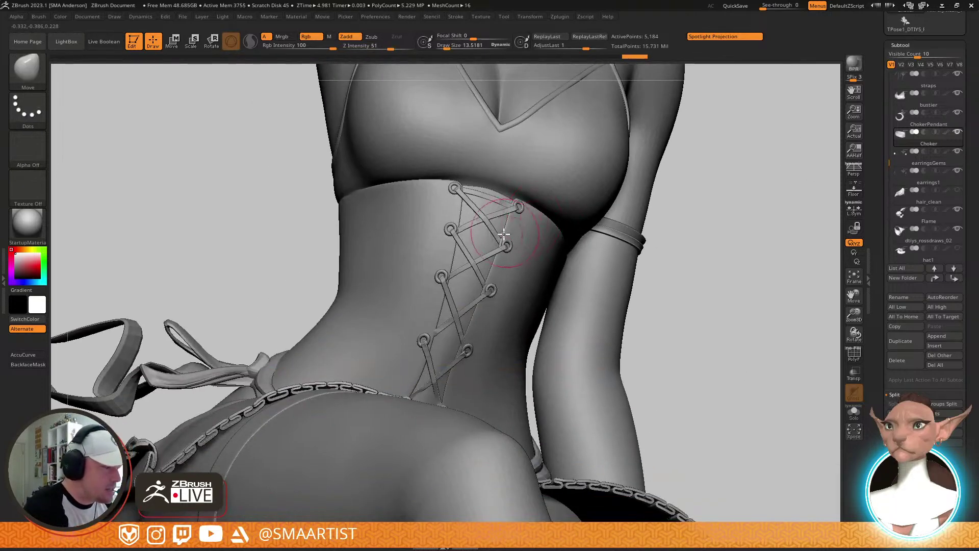
{"action": "right_click_drag", "start_coordinate": [504, 234], "coordinate": [485, 236]}
{"action": "right_click_drag", "start_coordinate": [436, 286], "coordinate": [498, 258], "text": "alt"}
{"action": "right_click_drag", "start_coordinate": [481, 308], "coordinate": [506, 354]}
{"action": "right_click_drag", "start_coordinate": [511, 341], "coordinate": [612, 134], "text": "alt"}
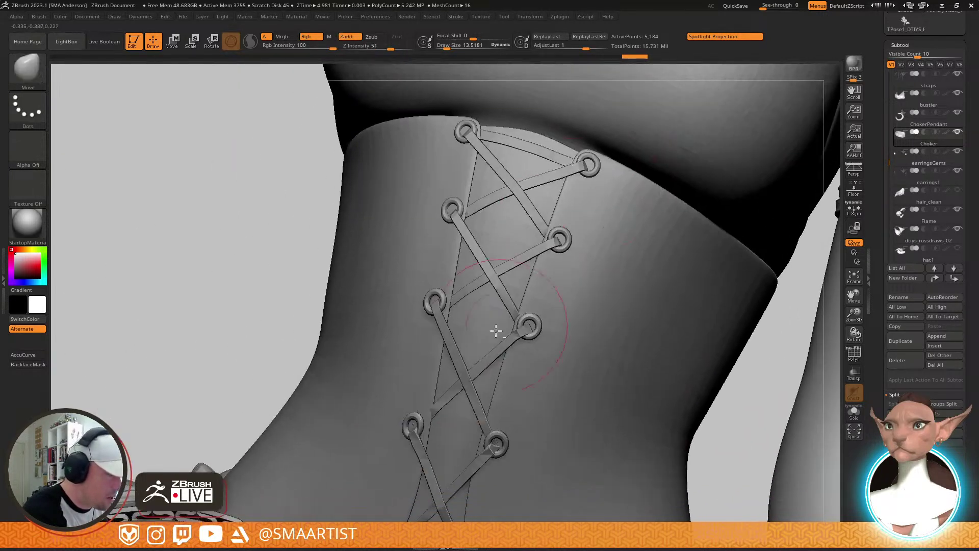
{"action": "left_click", "coordinate": [481, 411], "text": "alt"}
{"action": "key", "text": "b"}
{"action": "key", "text": "m"}
{"action": "key", "text": "t"}
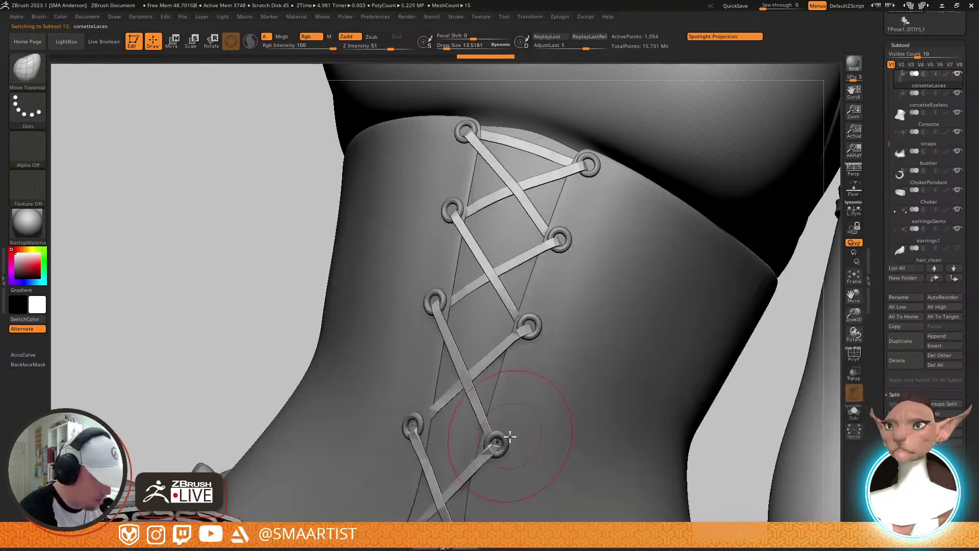
Pull the lace end into the lower eyelet on one side of the corset gap with Move Topological at a draw size of about 3
{"action": "mouse_move", "coordinate": [509, 435]}
{"action": "right_mouse_down"}
{"action": "mouse_move", "coordinate": [479, 442]}
{"action": "mouse_move", "coordinate": [497, 352]}
{"action": "right_mouse_up"}
{"action": "right_click_drag", "start_coordinate": [497, 352], "coordinate": [519, 419], "text": "ctrl"}
{"action": "mouse_move", "coordinate": [517, 414]}
{"action": "right_mouse_down"}
{"action": "mouse_move", "coordinate": [488, 356]}
{"action": "mouse_move", "coordinate": [549, 269]}
{"action": "mouse_move", "coordinate": [559, 341]}
{"action": "mouse_move", "coordinate": [554, 353]}
{"action": "mouse_move", "coordinate": [515, 304]}
{"action": "mouse_move", "coordinate": [497, 408]}
{"action": "right_mouse_up"}
{"action": "key", "text": "s"}
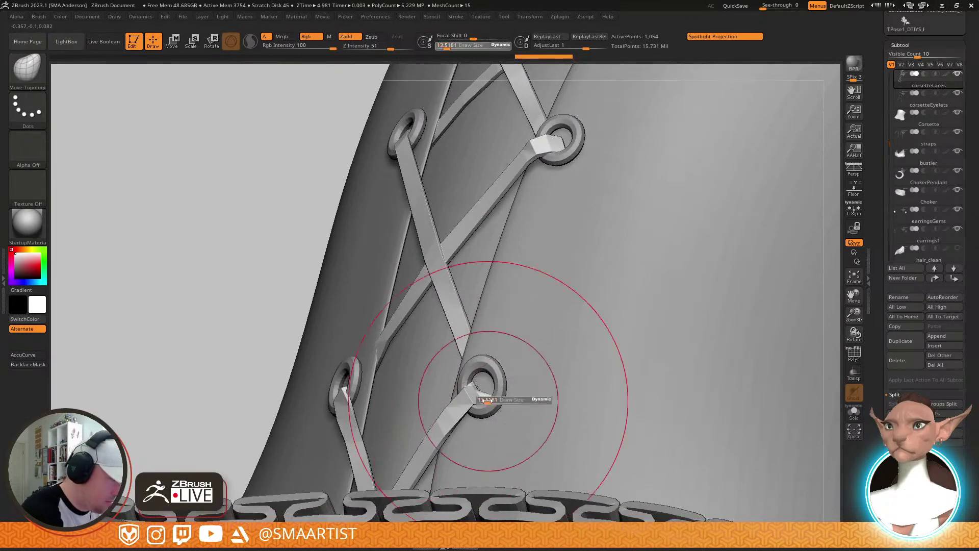
{"action": "left_click_drag", "start_coordinate": [487, 401], "coordinate": [476, 395]}
{"action": "mouse_move", "coordinate": [476, 396]}
{"action": "right_mouse_down"}
{"action": "mouse_move", "coordinate": [494, 400]}
{"action": "mouse_move", "coordinate": [509, 383]}
{"action": "mouse_move", "coordinate": [486, 404]}
{"action": "mouse_move", "coordinate": [477, 389]}
{"action": "mouse_move", "coordinate": [489, 397]}
{"action": "right_mouse_up"}
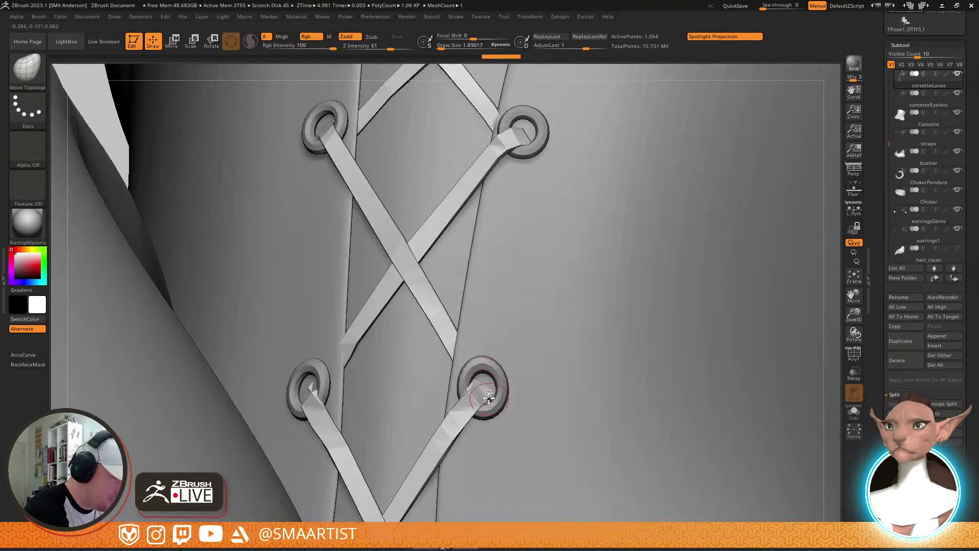
{"action": "key", "text": "s"}
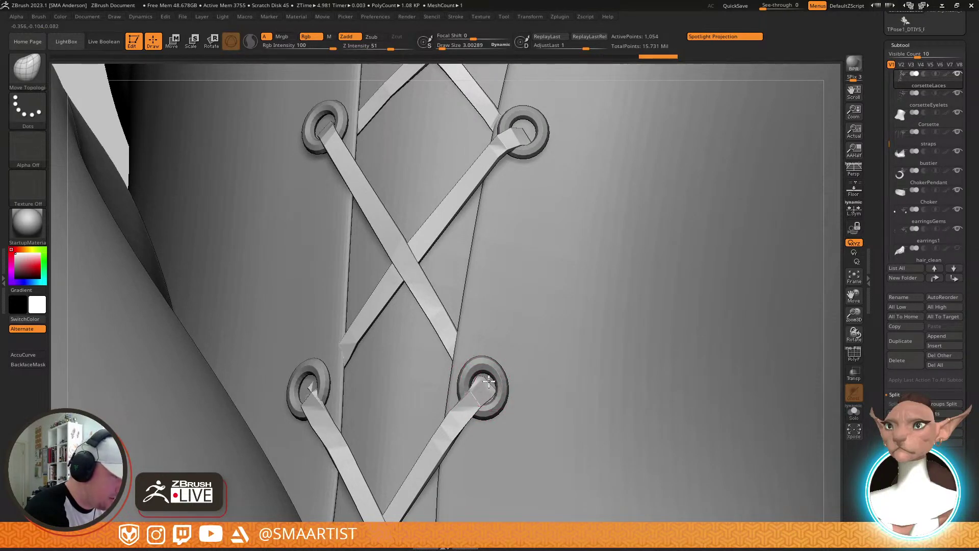
Fit the lace end over the ring of the matching eyelet on the opposite side of the gap with Move Topological
{"action": "mouse_move", "coordinate": [489, 380]}
{"action": "right_mouse_down"}
{"action": "mouse_move", "coordinate": [484, 388]}
{"action": "mouse_move", "coordinate": [475, 377]}
{"action": "right_mouse_up"}
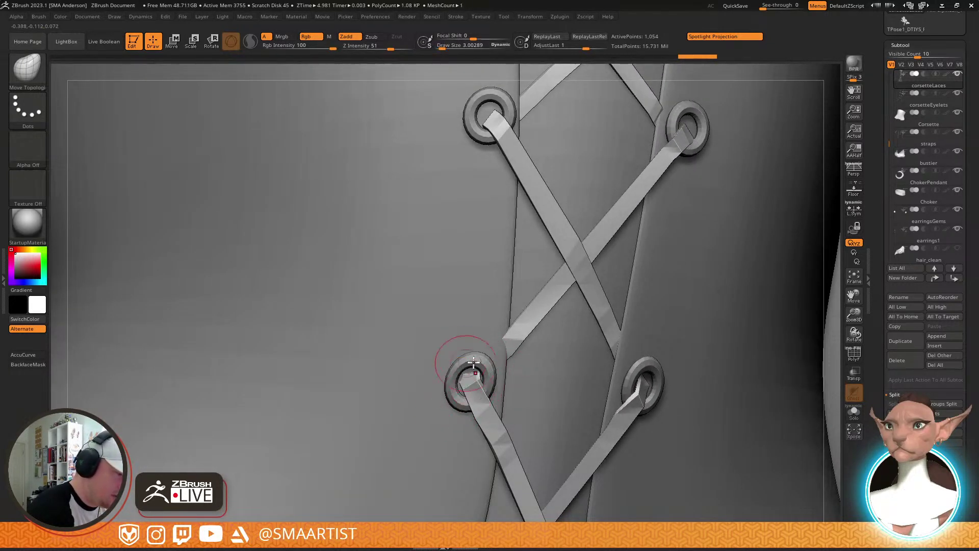
{"action": "right_click_drag", "start_coordinate": [475, 364], "coordinate": [432, 243]}
{"action": "right_click_drag", "start_coordinate": [432, 243], "coordinate": [676, 512], "text": "ctrl"}
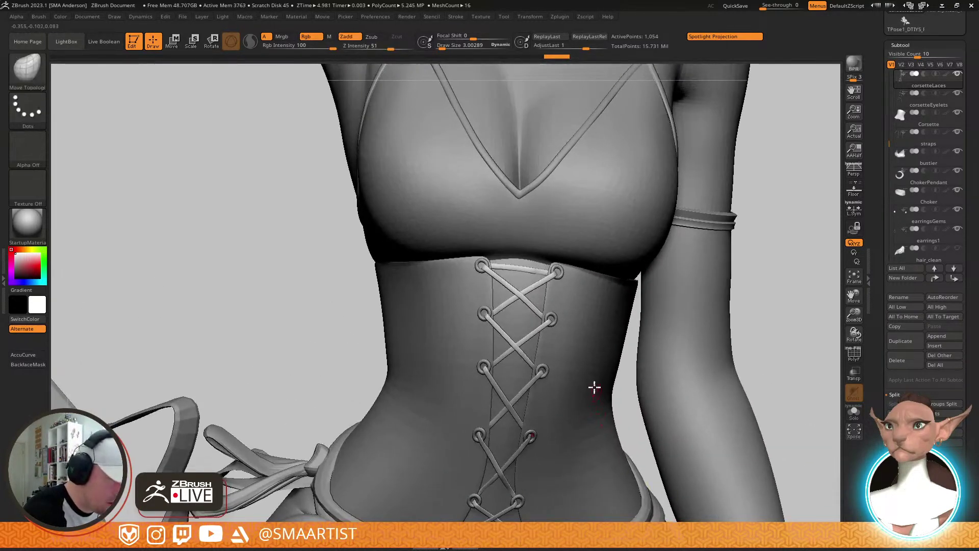
{"action": "right_click_drag", "start_coordinate": [586, 368], "coordinate": [479, 332]}
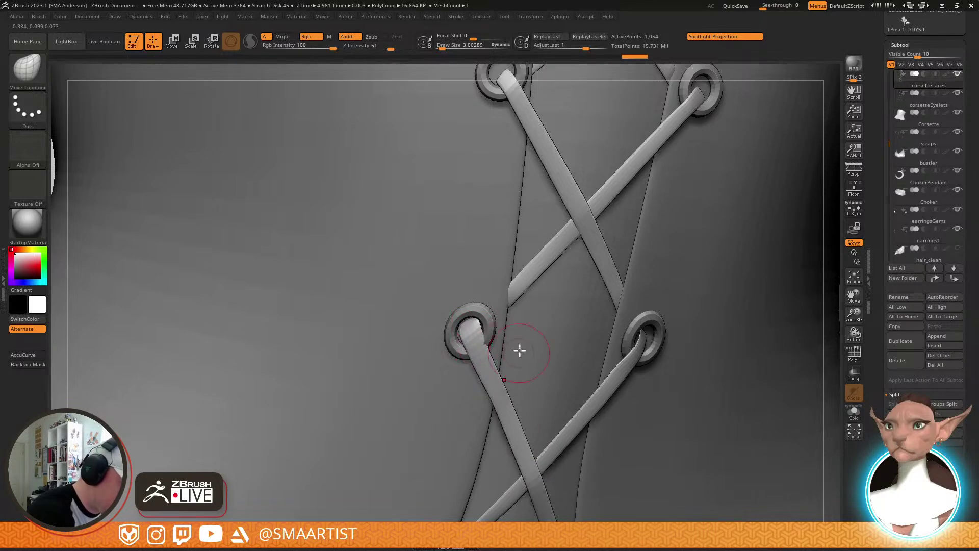
{"action": "right_click_drag", "start_coordinate": [520, 350], "coordinate": [482, 345]}
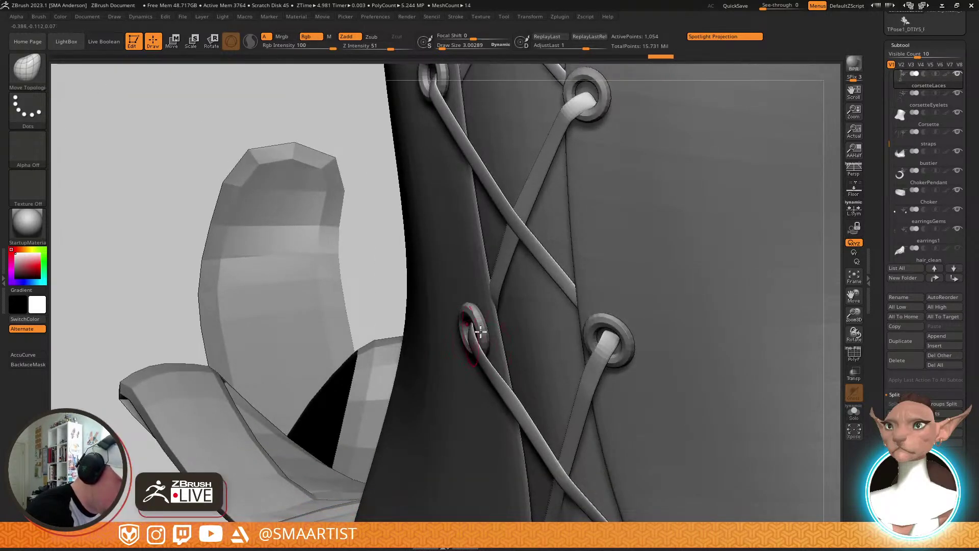
{"action": "right_click_drag", "start_coordinate": [481, 331], "coordinate": [525, 305]}
Isolate the corset laces with their polyframe shown and hide the broad face loops along the middle lace strips
{"action": "key", "text": "ctrl+s"}
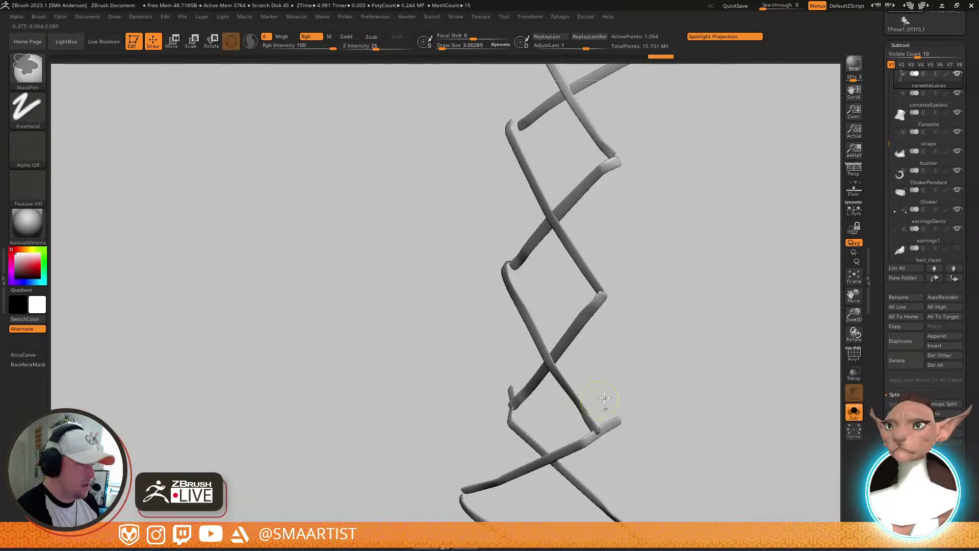
{"action": "mouse_move", "coordinate": [606, 403]}
{"action": "right_mouse_down", "text": "ctrl"}
{"action": "mouse_move", "coordinate": [628, 301]}
{"action": "mouse_move", "coordinate": [558, 330]}
{"action": "mouse_move", "coordinate": [630, 444]}
{"action": "mouse_move", "coordinate": [633, 466]}
{"action": "right_mouse_up", "text": "ctrl"}
{"action": "key", "text": "shift+f"}
{"action": "mouse_move", "coordinate": [569, 357]}
{"action": "right_mouse_down"}
{"action": "mouse_move", "coordinate": [546, 328]}
{"action": "mouse_move", "coordinate": [561, 408]}
{"action": "mouse_move", "coordinate": [553, 339]}
{"action": "mouse_move", "coordinate": [537, 334]}
{"action": "mouse_move", "coordinate": [546, 357]}
{"action": "mouse_move", "coordinate": [515, 301]}
{"action": "mouse_move", "coordinate": [553, 337]}
{"action": "right_mouse_up"}
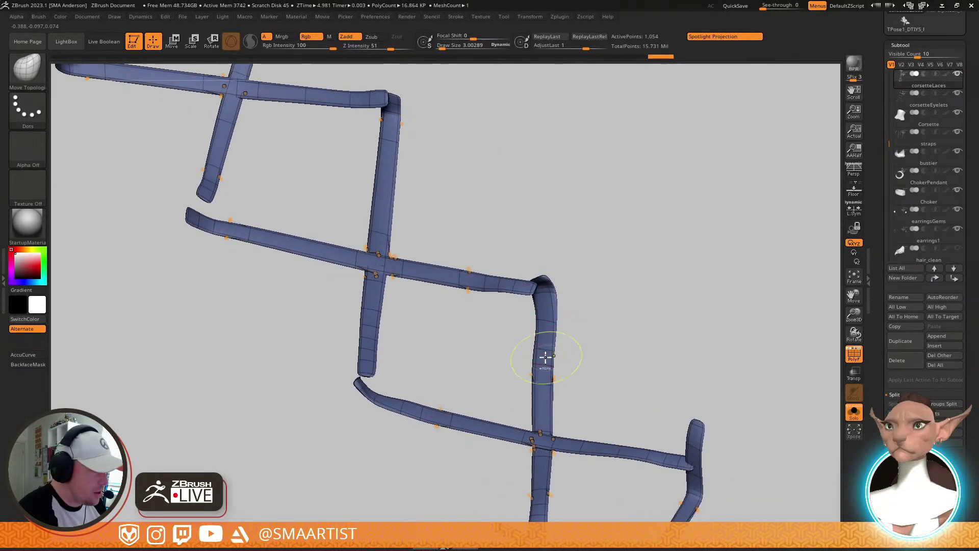
{"action": "left_click", "coordinate": [544, 350], "text": "ctrl+shift"}
{"action": "mouse_move", "coordinate": [605, 301]}
{"action": "right_mouse_down"}
{"action": "mouse_move", "coordinate": [617, 403]}
{"action": "mouse_move", "coordinate": [557, 343]}
{"action": "mouse_move", "coordinate": [547, 286]}
{"action": "mouse_move", "coordinate": [507, 284]}
{"action": "mouse_move", "coordinate": [510, 296]}
{"action": "mouse_move", "coordinate": [483, 288]}
{"action": "right_mouse_up"}
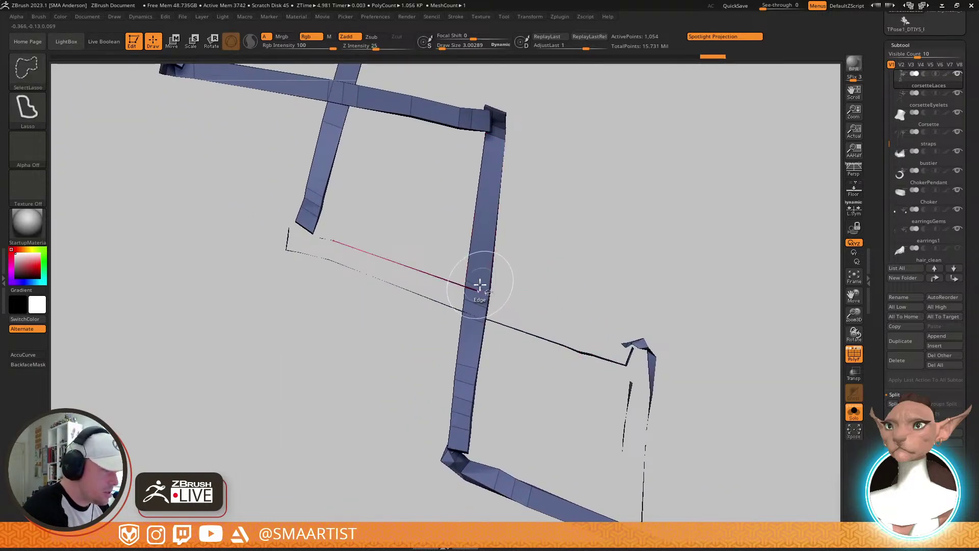
{"action": "left_click", "coordinate": [469, 365], "text": "ctrl+shift"}
{"action": "mouse_move", "coordinate": [467, 361]}
{"action": "right_mouse_down"}
{"action": "mouse_move", "coordinate": [546, 253]}
{"action": "mouse_move", "coordinate": [572, 245]}
{"action": "mouse_move", "coordinate": [513, 282]}
{"action": "mouse_move", "coordinate": [471, 253]}
{"action": "mouse_move", "coordinate": [482, 249]}
{"action": "mouse_move", "coordinate": [557, 427]}
{"action": "right_mouse_up"}
Hide the broad face loops on the crossing lace strips at the upper end of the corset laces
{"action": "left_click", "coordinate": [485, 253], "text": "ctrl+alt+shift"}
{"action": "left_click", "coordinate": [459, 279], "text": "ctrl+shift"}
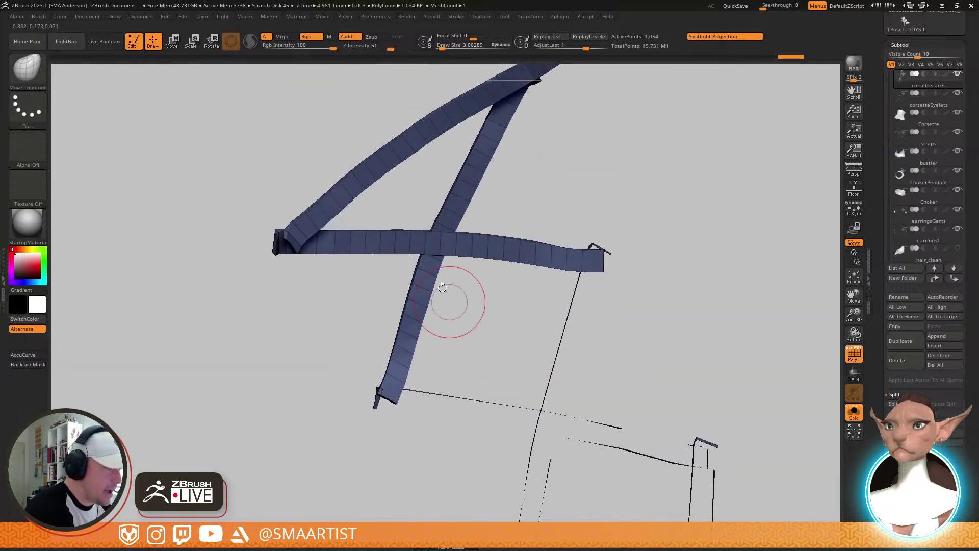
{"action": "left_click", "coordinate": [456, 244], "text": "ctrl+alt+shift"}
{"action": "left_click", "coordinate": [428, 270], "text": "ctrl+shift"}
{"action": "right_click_drag", "start_coordinate": [451, 286], "coordinate": [497, 405], "text": "alt"}
{"action": "left_click", "coordinate": [455, 261], "text": "ctrl+shift"}
Hide the remaining broad face loops on the lace strips toward the lower end of the corset laces
{"action": "mouse_move", "coordinate": [461, 265]}
{"action": "right_mouse_down"}
{"action": "mouse_move", "coordinate": [484, 249]}
{"action": "mouse_move", "coordinate": [531, 243]}
{"action": "mouse_move", "coordinate": [505, 260]}
{"action": "mouse_move", "coordinate": [535, 207]}
{"action": "mouse_move", "coordinate": [463, 105]}
{"action": "right_mouse_up"}
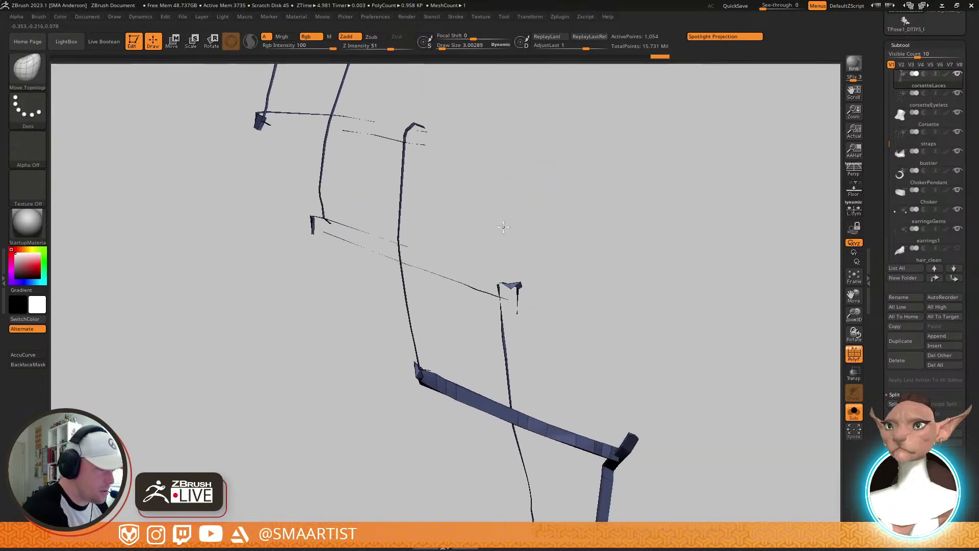
{"action": "mouse_move", "coordinate": [572, 398]}
{"action": "right_mouse_down", "text": "alt"}
{"action": "mouse_move", "coordinate": [514, 280]}
{"action": "mouse_move", "coordinate": [547, 330]}
{"action": "mouse_move", "coordinate": [561, 396]}
{"action": "mouse_move", "coordinate": [530, 325]}
{"action": "right_mouse_up", "text": "alt"}
{"action": "left_click", "coordinate": [533, 264]}
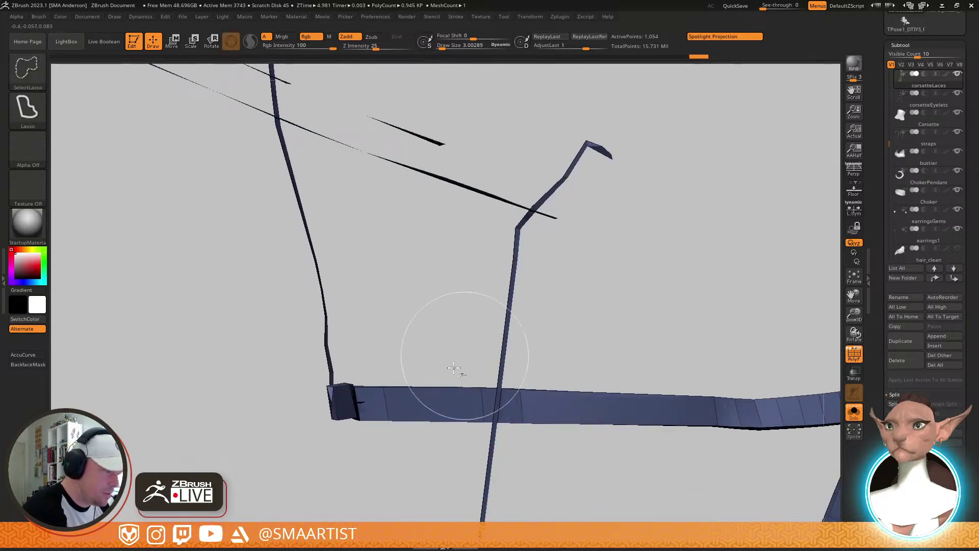
{"action": "left_click", "coordinate": [387, 404], "text": "ctrl+shift"}
{"action": "right_click_drag", "start_coordinate": [564, 420], "coordinate": [600, 219], "text": "ctrl"}
{"action": "right_click_drag", "start_coordinate": [600, 219], "coordinate": [672, 342], "text": "ctrl"}
{"action": "left_click", "coordinate": [664, 325], "text": "ctrl+shift"}
{"action": "left_click_drag", "start_coordinate": [665, 326], "coordinate": [670, 314], "text": "ctrl+shift"}
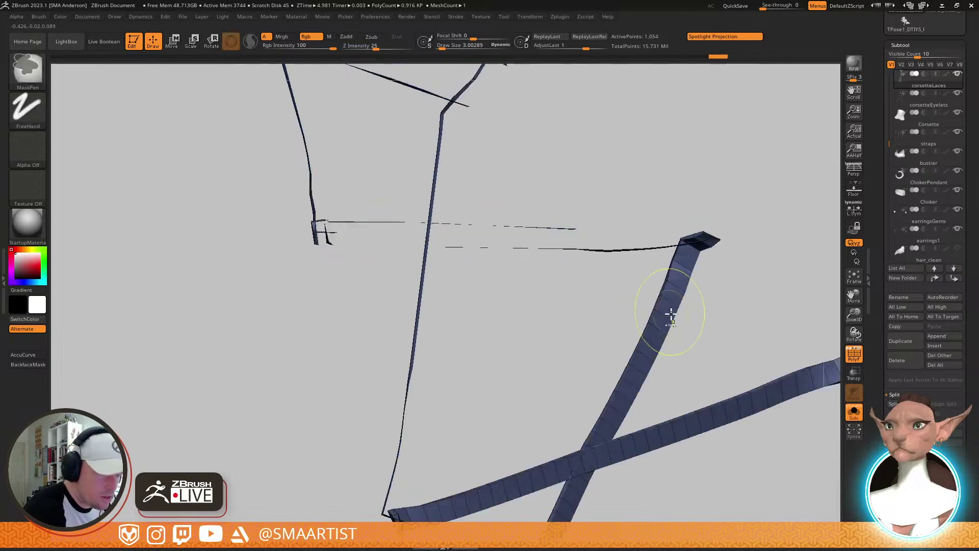
{"action": "left_click", "coordinate": [668, 315], "text": "ctrl+shift"}
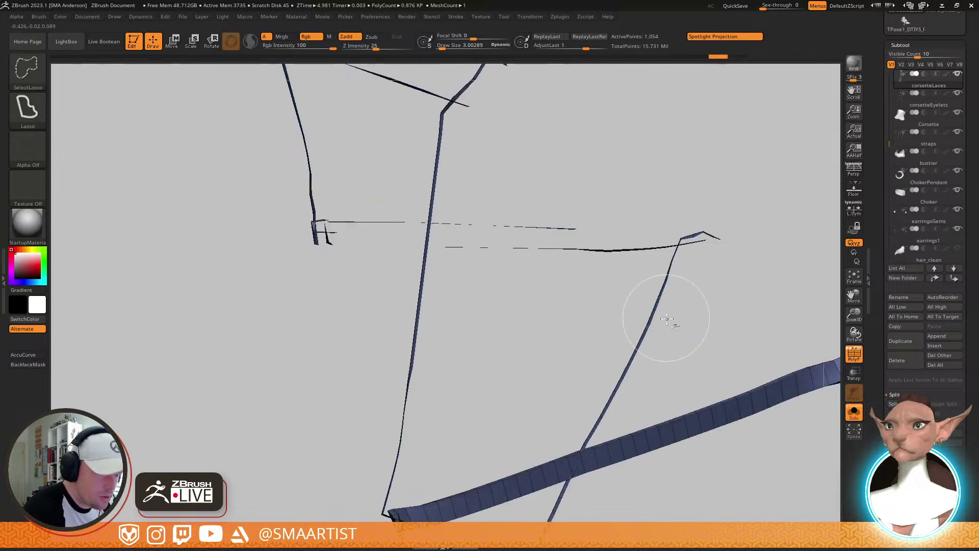
{"action": "left_click", "coordinate": [674, 431], "text": "ctrl+shift"}
{"action": "mouse_move", "coordinate": [674, 428]}
{"action": "right_mouse_down", "text": "ctrl"}
{"action": "mouse_move", "coordinate": [653, 316]}
{"action": "mouse_move", "coordinate": [748, 248]}
{"action": "mouse_move", "coordinate": [595, 335]}
{"action": "mouse_move", "coordinate": [602, 360]}
{"action": "mouse_move", "coordinate": [577, 286]}
{"action": "right_mouse_up", "text": "ctrl"}
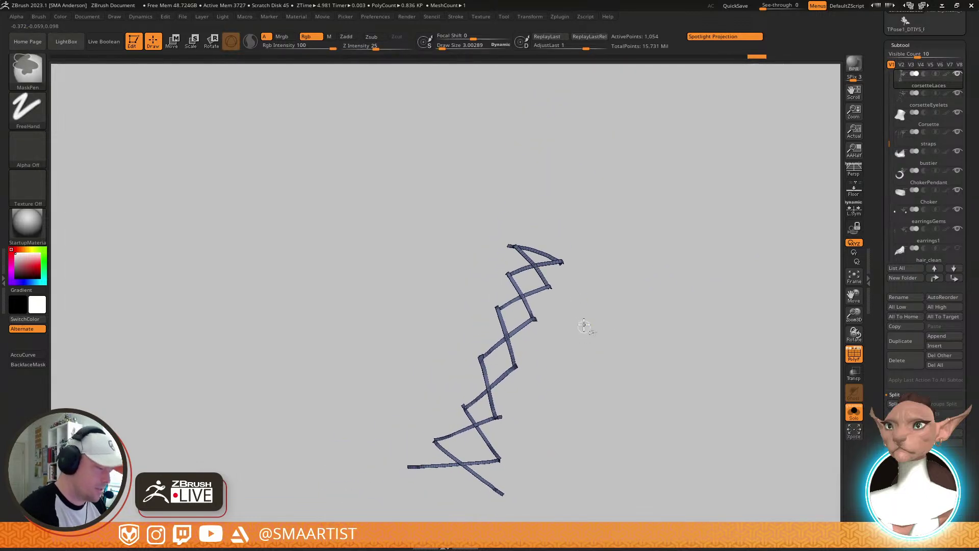
Invert the visibility to isolate the hidden lace face loops, and bring back the complete laces together with the figure
{"action": "left_click_drag", "start_coordinate": [604, 359], "coordinate": [621, 389], "text": "ctrl+shift"}
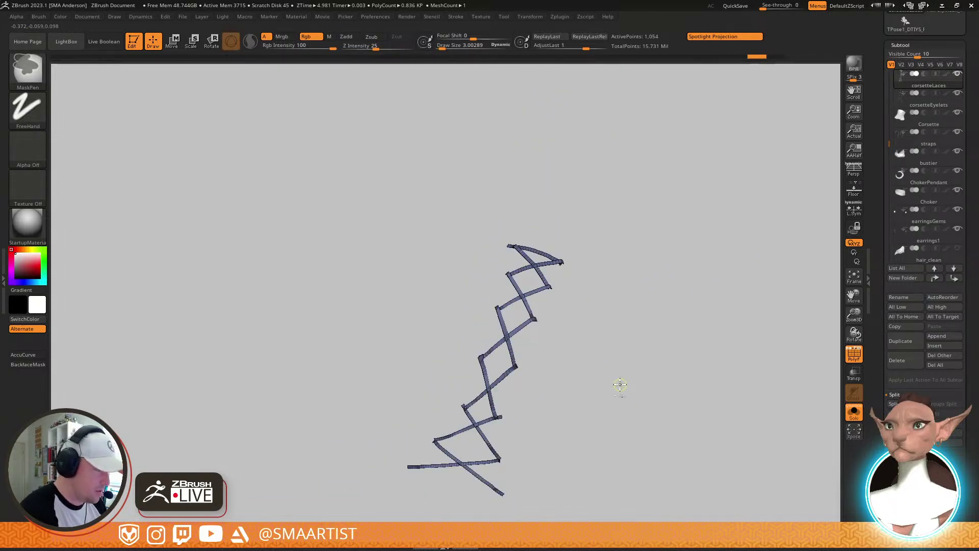
{"action": "mouse_move", "coordinate": [628, 338]}
{"action": "left_mouse_down"}
{"action": "mouse_move", "coordinate": [580, 315]}
{"action": "mouse_move", "coordinate": [573, 362]}
{"action": "mouse_move", "coordinate": [564, 322]}
{"action": "mouse_move", "coordinate": [576, 296]}
{"action": "mouse_move", "coordinate": [638, 329]}
{"action": "left_mouse_up"}
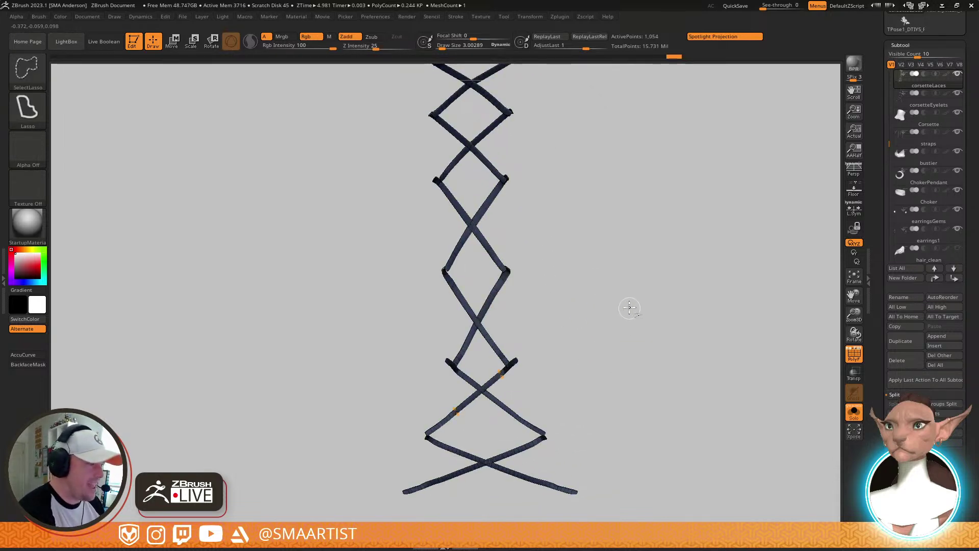
{"action": "left_click_drag", "start_coordinate": [606, 303], "coordinate": [614, 332]}
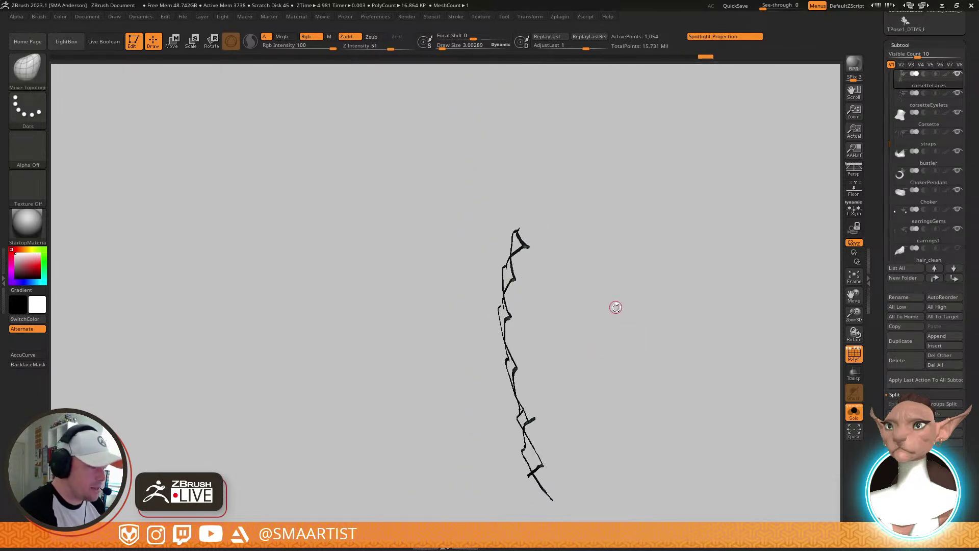
{"action": "key", "text": "ctrl+shift+s"}
{"action": "right_click_drag", "start_coordinate": [632, 325], "coordinate": [621, 299]}
Centre the Move gizmo on the corset laces and push them inward against the corset front
{"action": "key", "text": "w"}
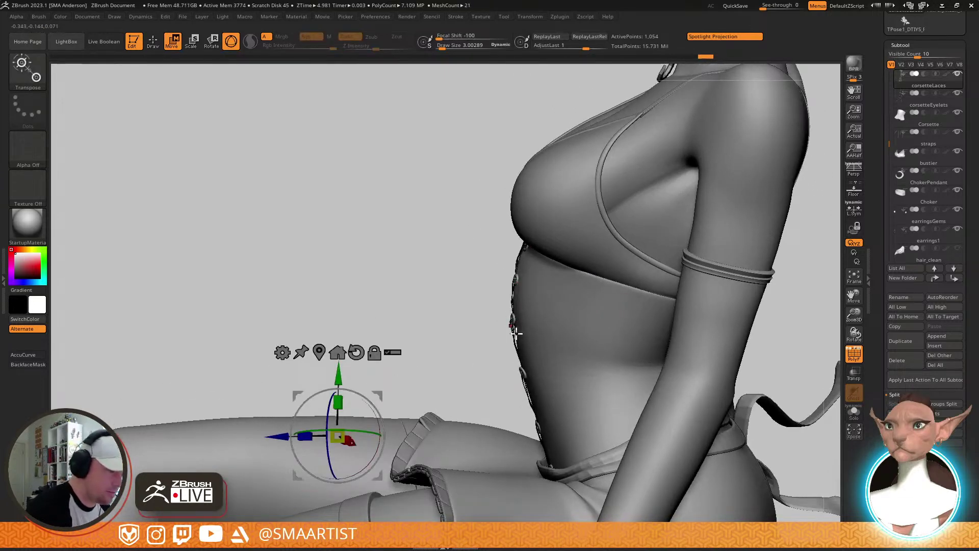
{"action": "right_click_drag", "start_coordinate": [517, 333], "coordinate": [503, 376]}
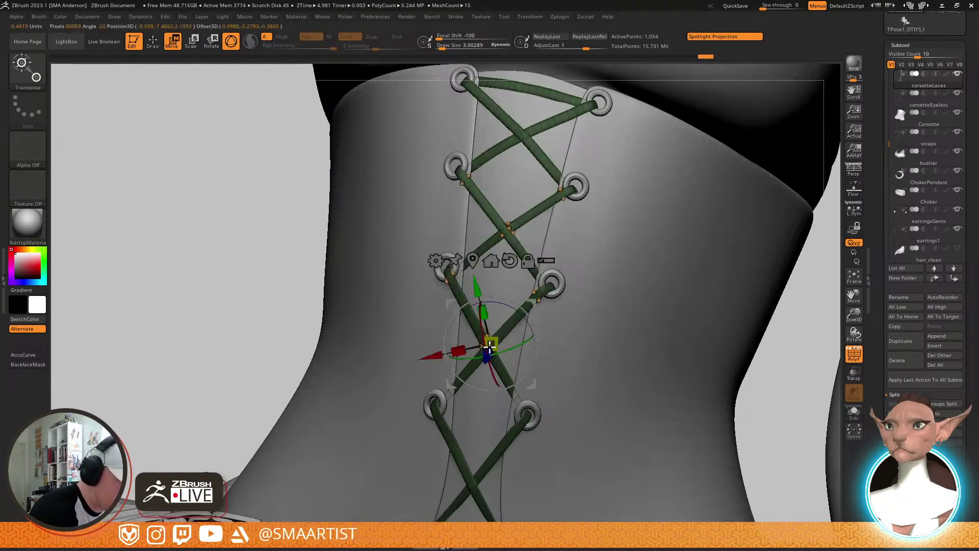
{"action": "right_click_drag", "start_coordinate": [558, 324], "coordinate": [467, 334]}
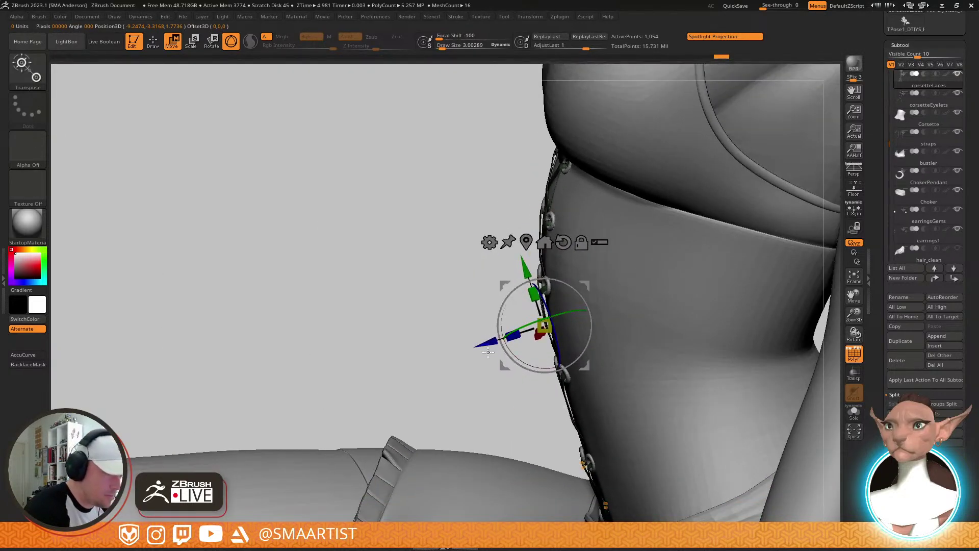
{"action": "left_click_drag", "start_coordinate": [486, 345], "coordinate": [498, 339]}
{"action": "key", "text": "q"}
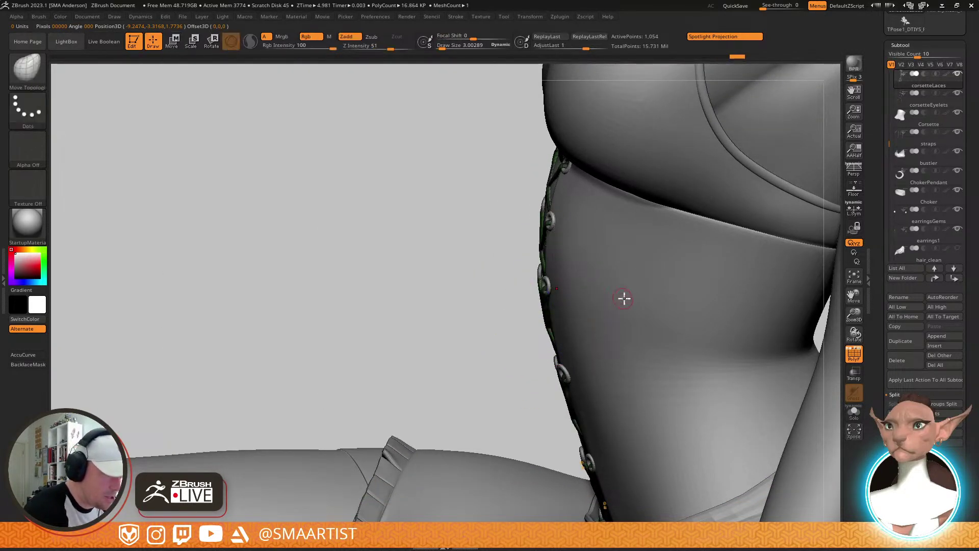
{"action": "mouse_move", "coordinate": [624, 295]}
{"action": "right_mouse_down"}
{"action": "mouse_move", "coordinate": [652, 295]}
{"action": "mouse_move", "coordinate": [656, 306]}
{"action": "right_mouse_up"}
{"action": "right_click_drag", "start_coordinate": [688, 382], "coordinate": [524, 346], "text": "ctrl"}
{"action": "left_click_drag", "start_coordinate": [720, 238], "coordinate": [707, 255], "text": "ctrl"}
{"action": "right_click_drag", "start_coordinate": [707, 255], "coordinate": [469, 422], "text": "ctrl"}
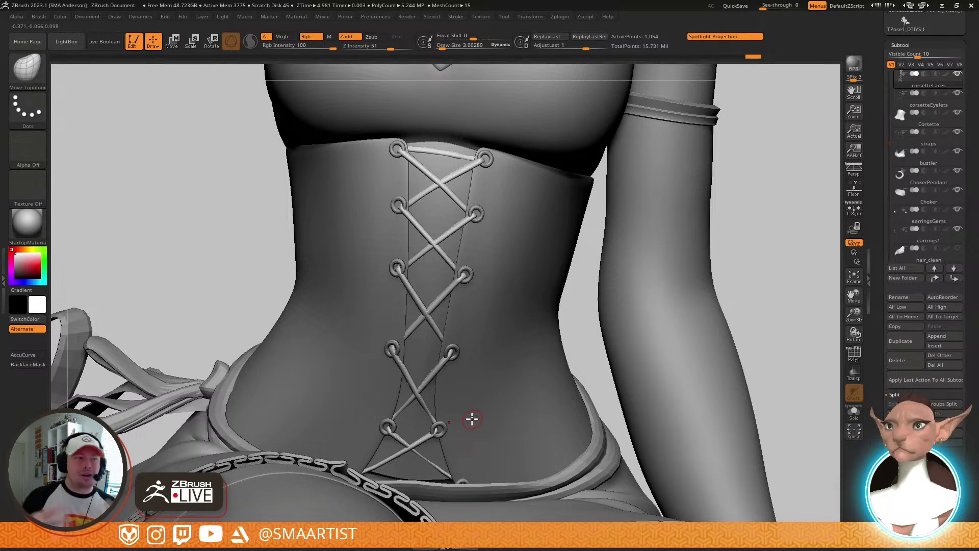
Select the corset and adjust the lower edge of its lacing gap with Move Topological at a draw size of about 9
{"action": "mouse_move", "coordinate": [514, 322]}
{"action": "right_mouse_down"}
{"action": "mouse_move", "coordinate": [483, 378]}
{"action": "mouse_move", "coordinate": [487, 360]}
{"action": "mouse_move", "coordinate": [480, 375]}
{"action": "mouse_move", "coordinate": [469, 373]}
{"action": "mouse_move", "coordinate": [513, 405]}
{"action": "mouse_move", "coordinate": [504, 362]}
{"action": "right_mouse_up"}
{"action": "left_click", "coordinate": [504, 364], "text": "alt"}
{"action": "key", "text": "shift+f"}
{"action": "key", "text": "b"}
{"action": "key", "text": "m"}
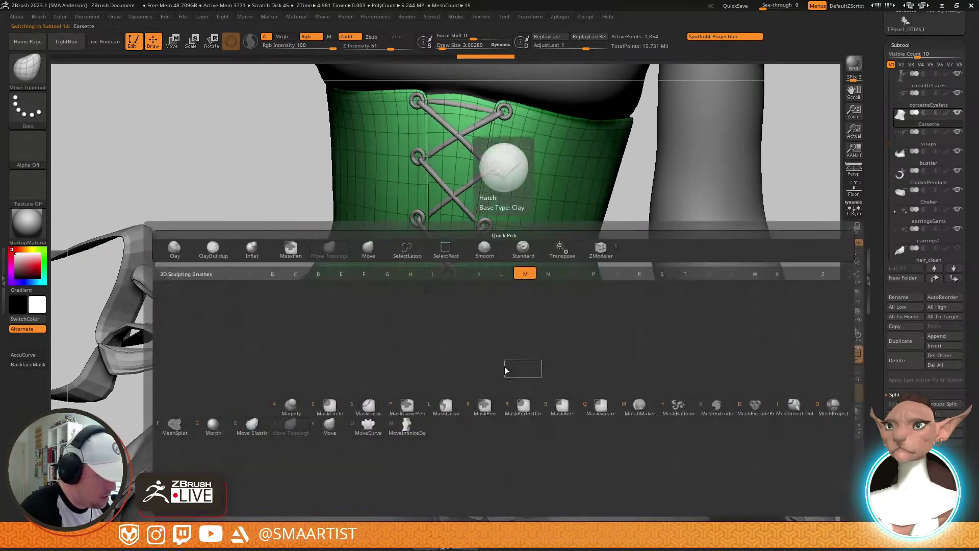
{"action": "key", "text": "Escape"}
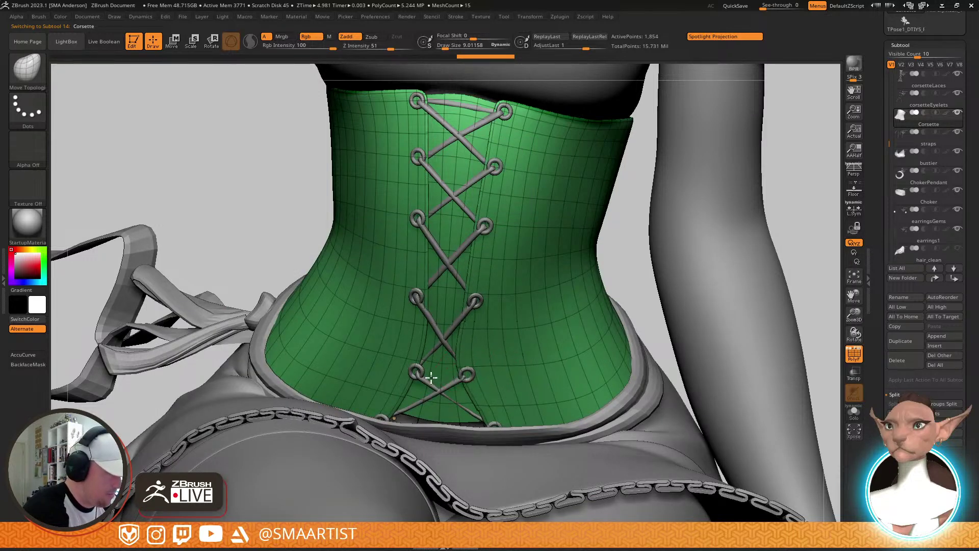
{"action": "right_click_drag", "start_coordinate": [540, 348], "coordinate": [527, 389], "text": "alt"}
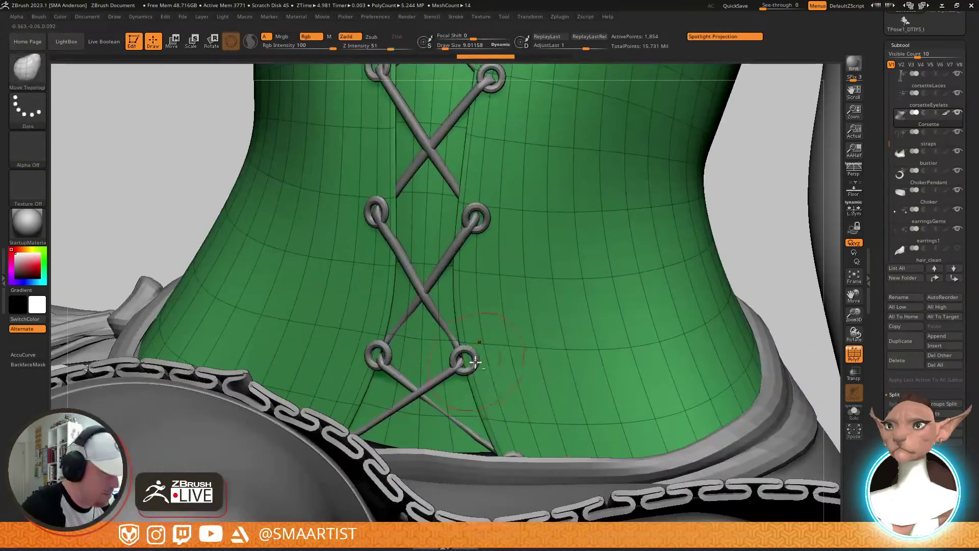
Select the corset eyelets and shift the eyelets flanking the lower lacing gap outward onto the corset with Move Topological
{"action": "left_click", "coordinate": [470, 363], "text": "alt"}
{"action": "mouse_move", "coordinate": [472, 359]}
{"action": "right_mouse_down"}
{"action": "mouse_move", "coordinate": [479, 344]}
{"action": "mouse_move", "coordinate": [481, 360]}
{"action": "right_mouse_up"}
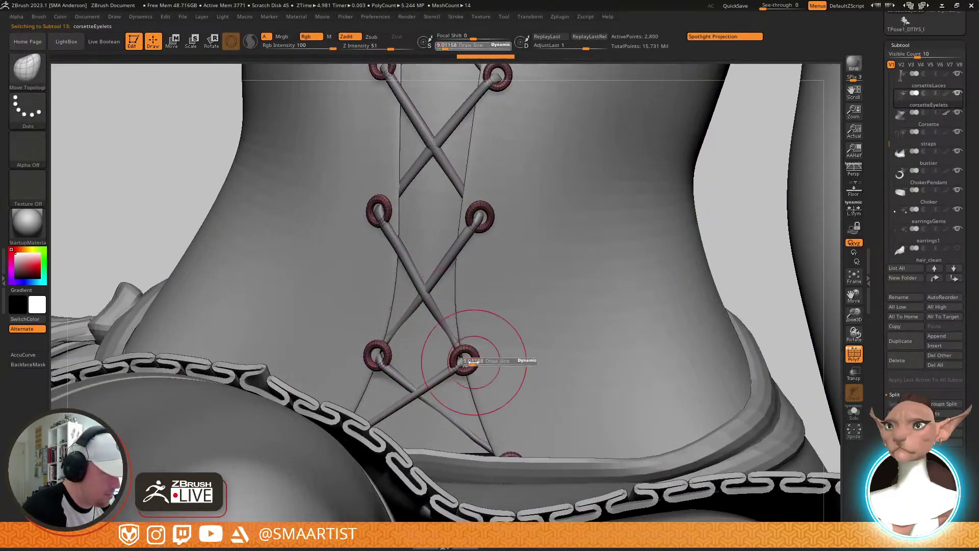
{"action": "left_click_drag", "start_coordinate": [464, 360], "coordinate": [475, 363]}
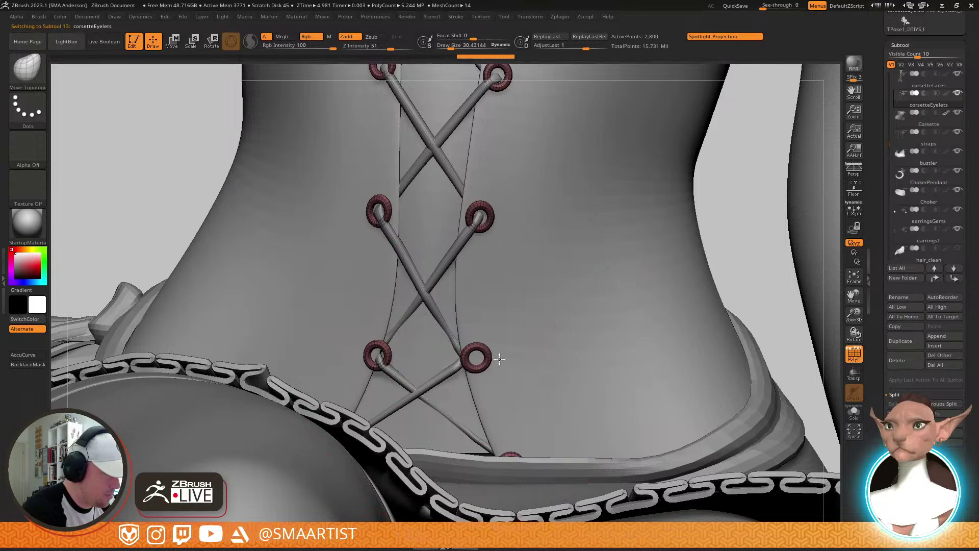
{"action": "right_click_drag", "start_coordinate": [505, 356], "coordinate": [492, 354]}
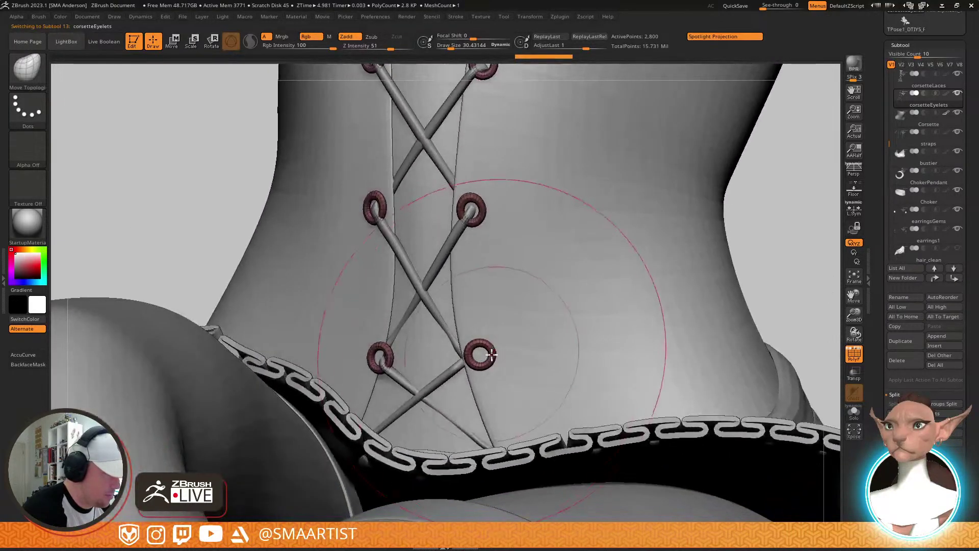
{"action": "key", "text": "s"}
{"action": "left_click_drag", "start_coordinate": [484, 356], "coordinate": [463, 356]}
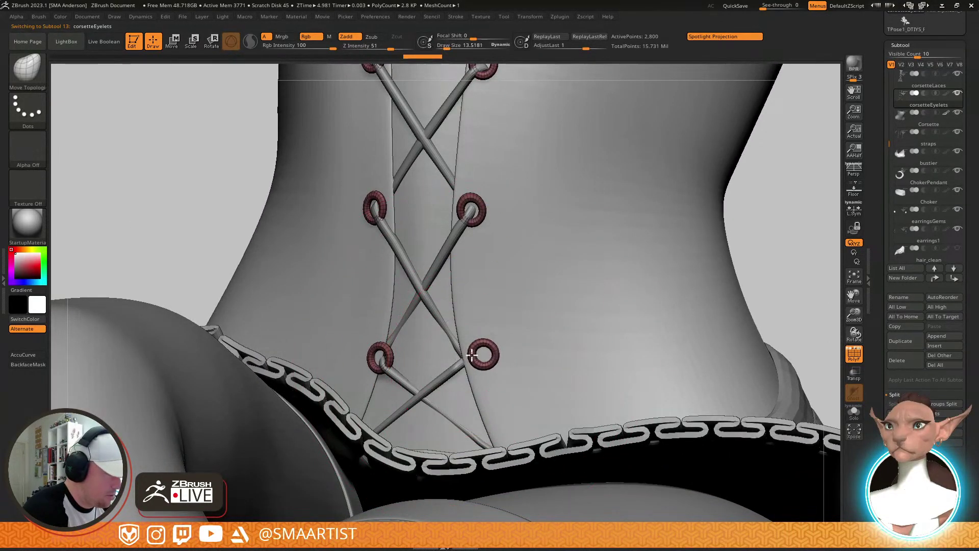
{"action": "mouse_move", "coordinate": [476, 353]}
{"action": "right_mouse_down"}
{"action": "mouse_move", "coordinate": [367, 352]}
{"action": "mouse_move", "coordinate": [494, 402]}
{"action": "right_mouse_up"}
{"action": "mouse_move", "coordinate": [365, 340]}
{"action": "right_mouse_down"}
{"action": "mouse_move", "coordinate": [463, 406]}
{"action": "mouse_move", "coordinate": [443, 421]}
{"action": "right_mouse_up"}
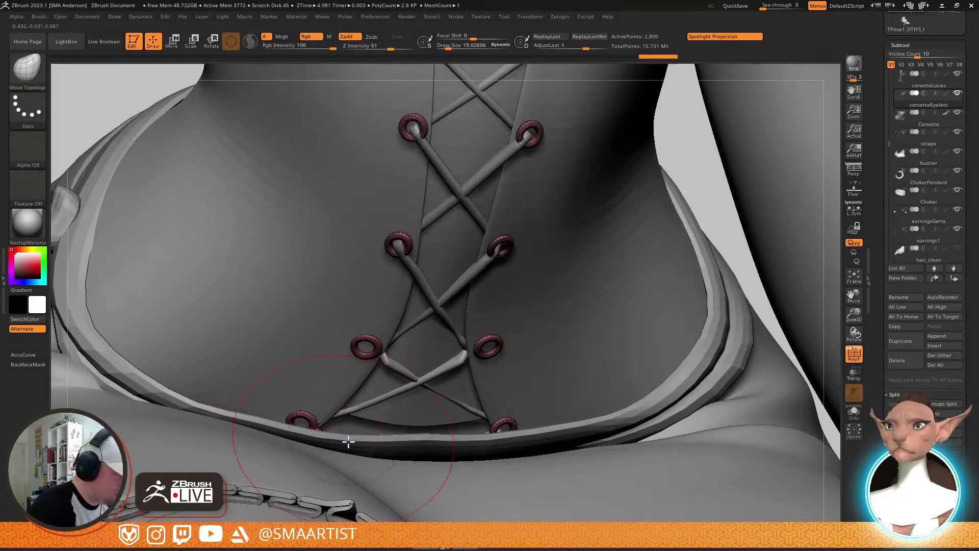
Turn off the polyframe display and open the Deformation settings for the corset eyelets
{"action": "mouse_move", "coordinate": [349, 441]}
{"action": "right_mouse_down"}
{"action": "mouse_move", "coordinate": [284, 464]}
{"action": "mouse_move", "coordinate": [285, 450]}
{"action": "mouse_move", "coordinate": [310, 427]}
{"action": "right_mouse_up"}
{"action": "mouse_move", "coordinate": [459, 413]}
{"action": "right_mouse_down", "text": "shift"}
{"action": "mouse_move", "coordinate": [471, 394]}
{"action": "mouse_move", "coordinate": [464, 426]}
{"action": "mouse_move", "coordinate": [483, 433]}
{"action": "mouse_move", "coordinate": [466, 445]}
{"action": "mouse_move", "coordinate": [425, 258]}
{"action": "right_mouse_up", "text": "shift"}
{"action": "key", "text": "shift+f"}
{"action": "right_click_drag", "start_coordinate": [610, 368], "coordinate": [609, 320], "text": "ctrl"}
{"action": "right_click_drag", "start_coordinate": [609, 320], "coordinate": [586, 315]}
{"action": "scroll", "coordinate": [925, 229], "scroll_direction": "down", "scroll_amount": 5}
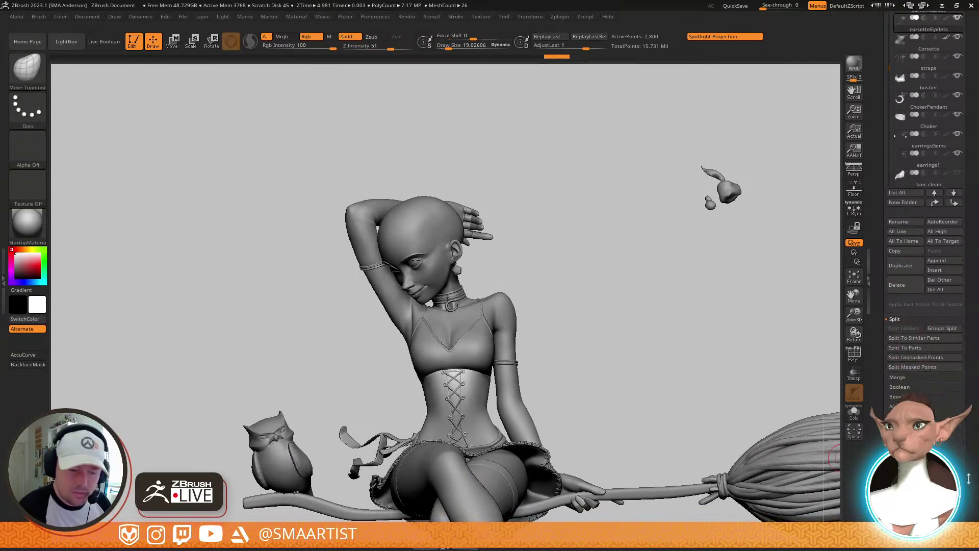
{"action": "left_click", "coordinate": [907, 453]}
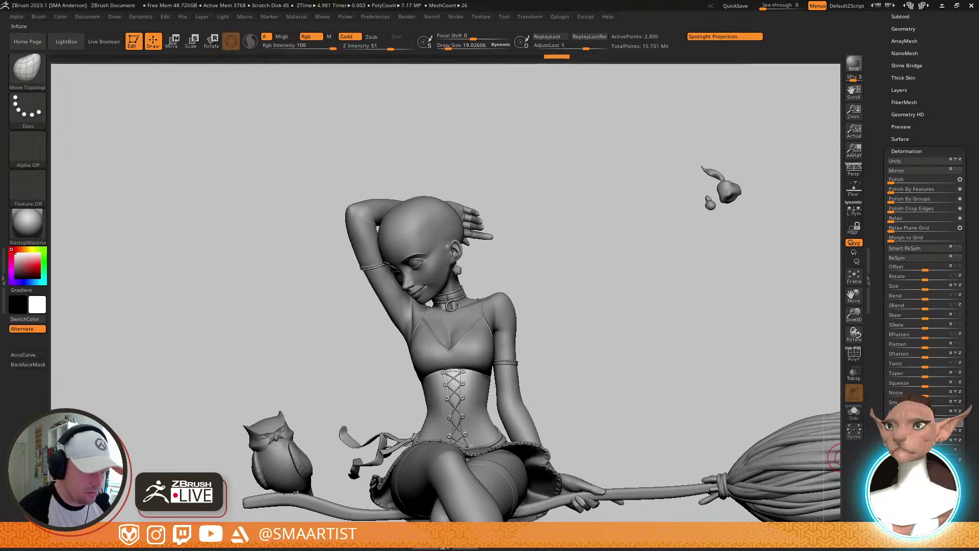
Try to thicken all corset eyelets at once with the Inflat brush at a draw size of about 422 and Z Intensity 3
{"action": "mouse_move", "coordinate": [466, 392]}
{"action": "right_mouse_down", "text": "ctrl"}
{"action": "mouse_move", "coordinate": [511, 446]}
{"action": "mouse_move", "coordinate": [541, 377]}
{"action": "right_mouse_up", "text": "ctrl"}
{"action": "right_click_drag", "start_coordinate": [542, 377], "coordinate": [546, 347], "text": "ctrl"}
{"action": "mouse_move", "coordinate": [539, 390]}
{"action": "right_mouse_down", "text": "alt"}
{"action": "mouse_move", "coordinate": [577, 305]}
{"action": "mouse_move", "coordinate": [565, 307]}
{"action": "right_mouse_up", "text": "alt"}
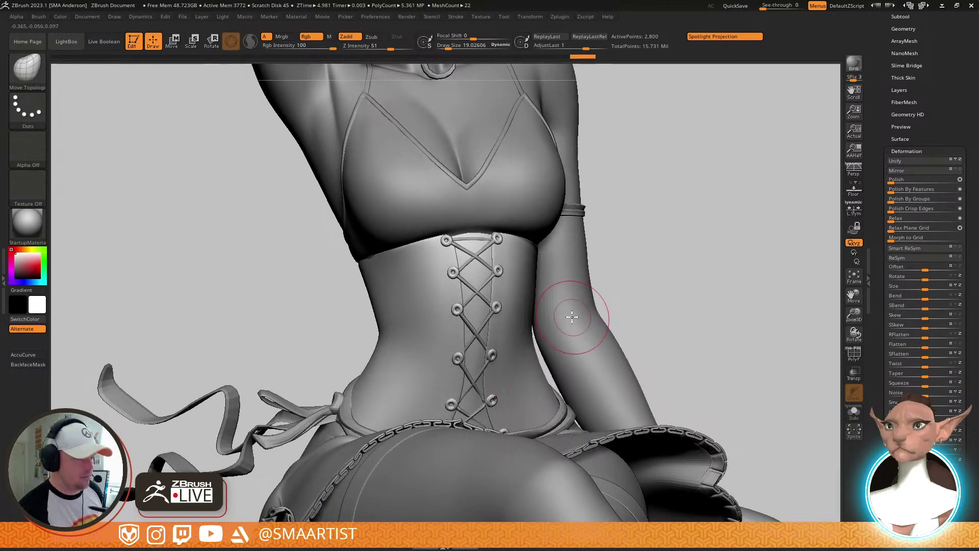
{"action": "right_click_drag", "start_coordinate": [679, 355], "coordinate": [571, 331], "text": "ctrl"}
{"action": "mouse_move", "coordinate": [572, 331]}
{"action": "right_mouse_down", "text": "ctrl"}
{"action": "mouse_move", "coordinate": [564, 310]}
{"action": "mouse_move", "coordinate": [577, 311]}
{"action": "mouse_move", "coordinate": [564, 327]}
{"action": "mouse_move", "coordinate": [584, 332]}
{"action": "mouse_move", "coordinate": [577, 299]}
{"action": "mouse_move", "coordinate": [564, 306]}
{"action": "mouse_move", "coordinate": [584, 302]}
{"action": "mouse_move", "coordinate": [623, 346]}
{"action": "mouse_move", "coordinate": [606, 310]}
{"action": "right_mouse_up", "text": "ctrl"}
{"action": "key", "text": "ctrl"}
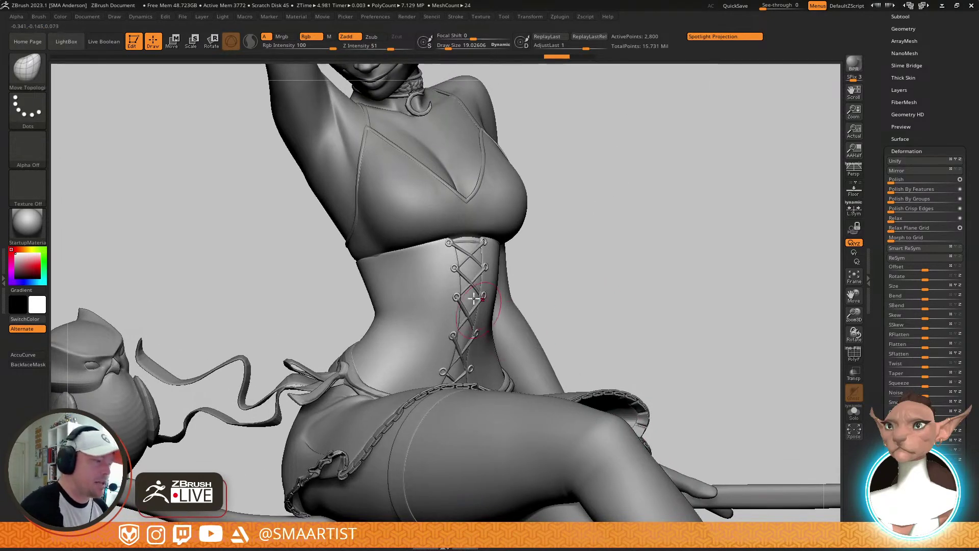
{"action": "key", "text": "b"}
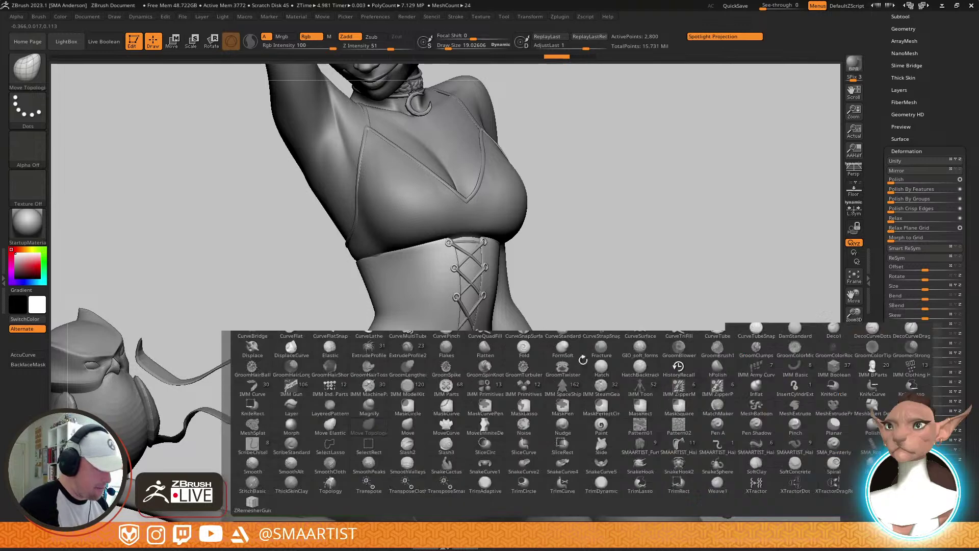
{"action": "key", "text": "i"}
{"action": "key", "text": "n"}
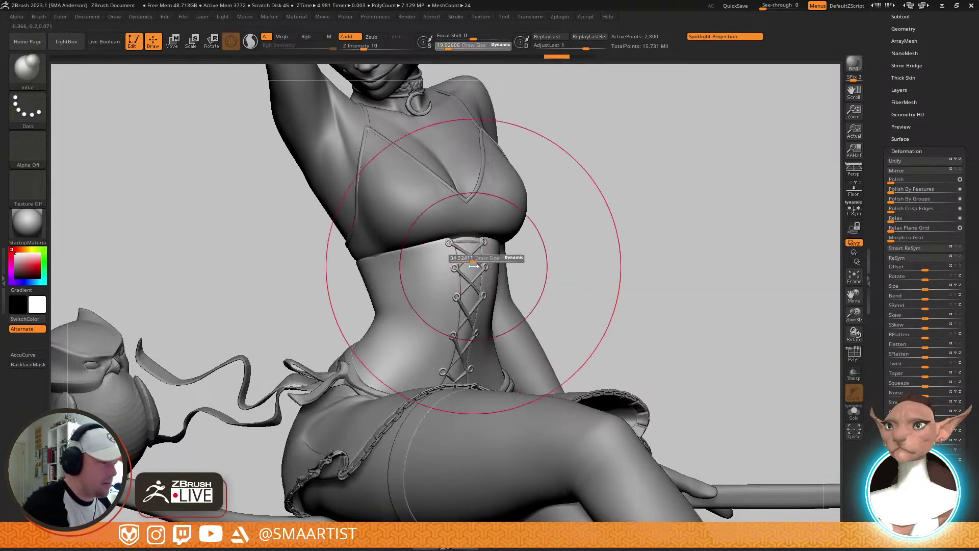
{"action": "left_click_drag", "start_coordinate": [474, 265], "coordinate": [498, 276]}
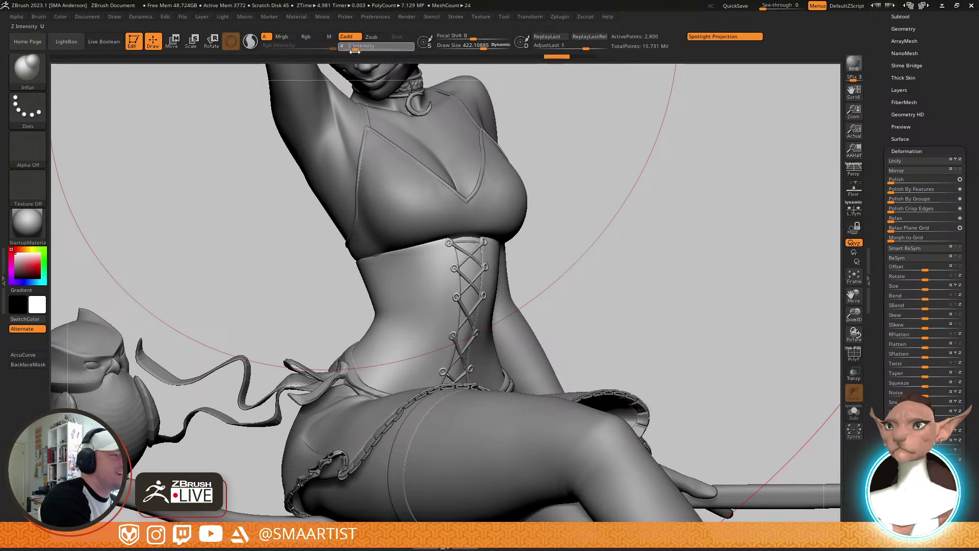
{"action": "left_click_drag", "start_coordinate": [477, 265], "coordinate": [461, 388]}
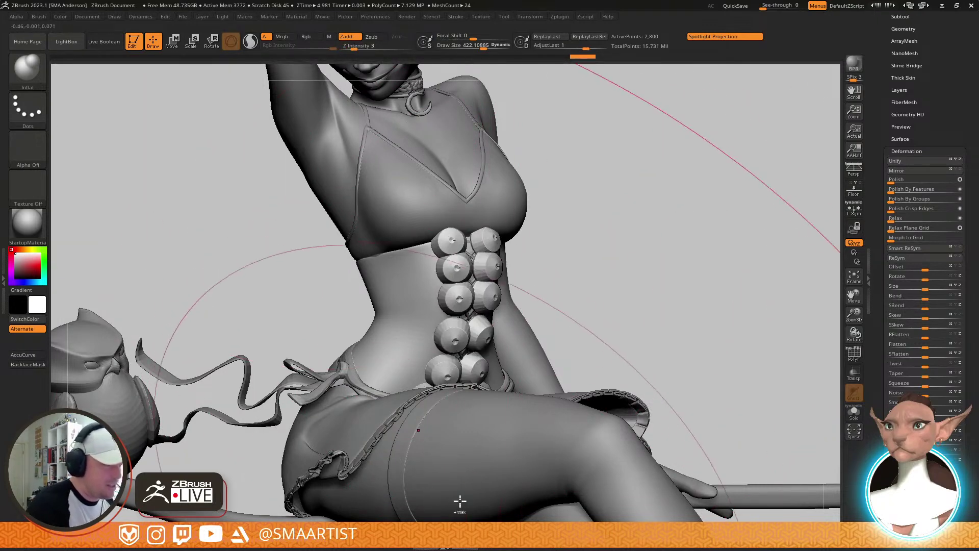
{"action": "key", "text": "ctrl+z"}
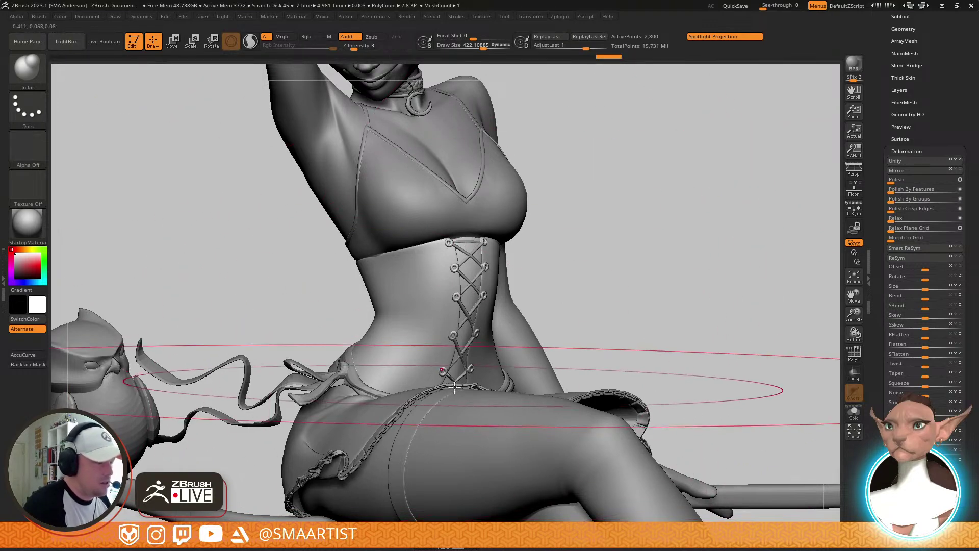
Select the corset laces for editing with the Move brush at a draw size of about 42
{"action": "left_click_drag", "start_coordinate": [576, 260], "coordinate": [564, 284]}
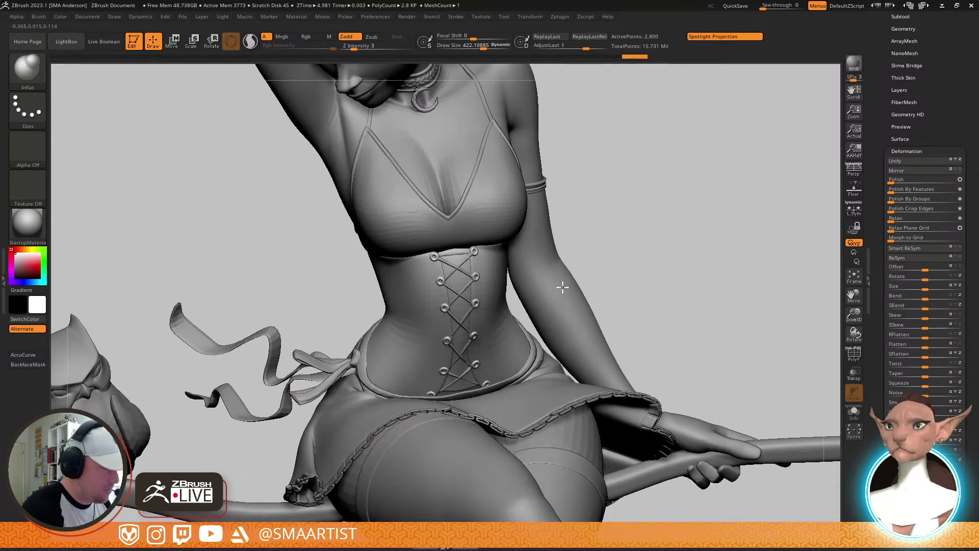
{"action": "key", "text": "s"}
{"action": "left_click_drag", "start_coordinate": [638, 240], "coordinate": [607, 244]}
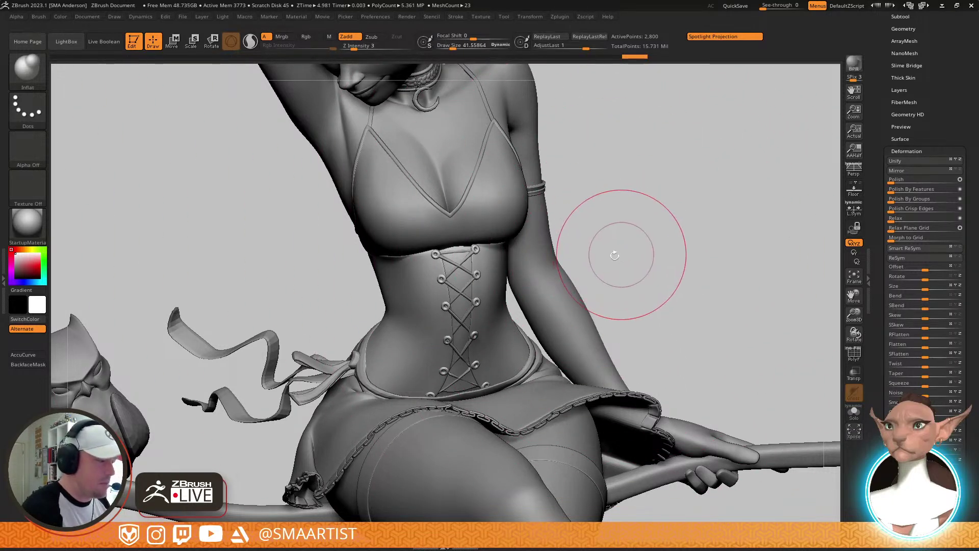
{"action": "key", "text": "b"}
{"action": "key", "text": "m"}
{"action": "key", "text": "v"}
{"action": "right_click_drag", "start_coordinate": [490, 301], "coordinate": [476, 360], "text": "ctrl"}
{"action": "left_click", "coordinate": [461, 267], "text": "alt"}
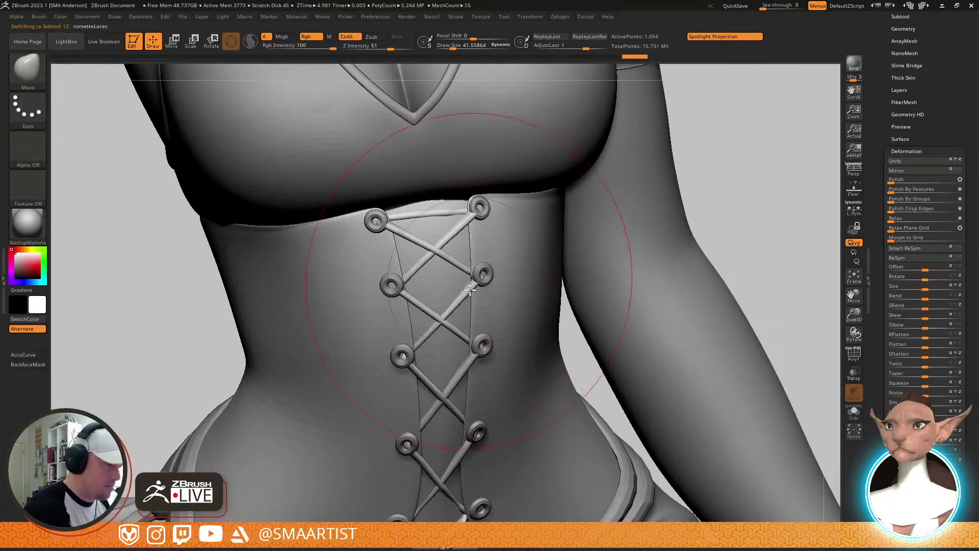
Pull the lace end beside the second eyelet from the top into the eyelet's hole with Move Topological at a draw size of about 13.5
{"action": "mouse_move", "coordinate": [468, 272]}
{"action": "right_mouse_down"}
{"action": "mouse_move", "coordinate": [414, 230]}
{"action": "mouse_move", "coordinate": [403, 316]}
{"action": "mouse_move", "coordinate": [400, 296]}
{"action": "right_mouse_up"}
{"action": "left_click_drag", "start_coordinate": [399, 296], "coordinate": [397, 294]}
{"action": "key", "text": "ctrl+z"}
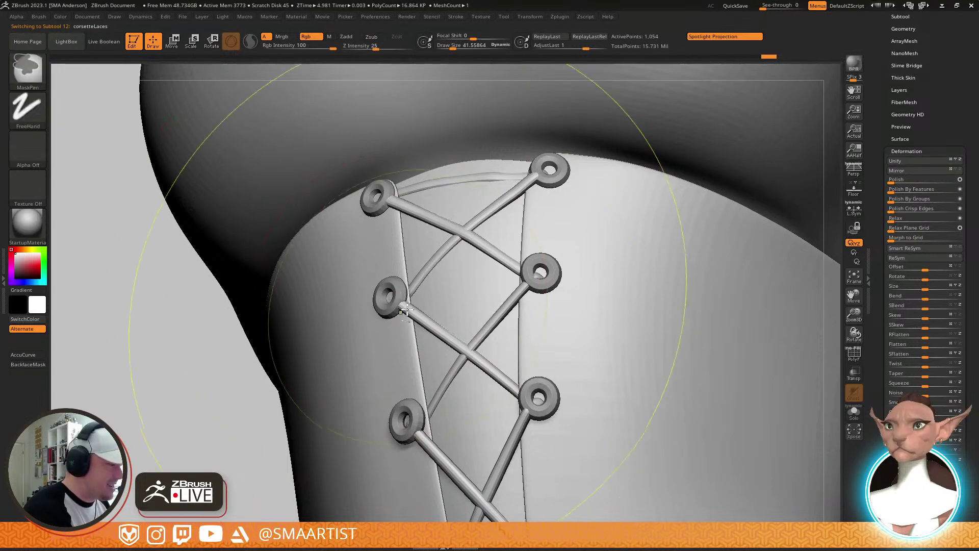
{"action": "key", "text": "b"}
{"action": "key", "text": "m"}
{"action": "key", "text": "t"}
{"action": "mouse_move", "coordinate": [408, 310]}
{"action": "right_mouse_down"}
{"action": "mouse_move", "coordinate": [393, 307]}
{"action": "mouse_move", "coordinate": [426, 270]}
{"action": "right_mouse_up"}
{"action": "key", "text": "s"}
{"action": "left_click_drag", "start_coordinate": [397, 303], "coordinate": [386, 296]}
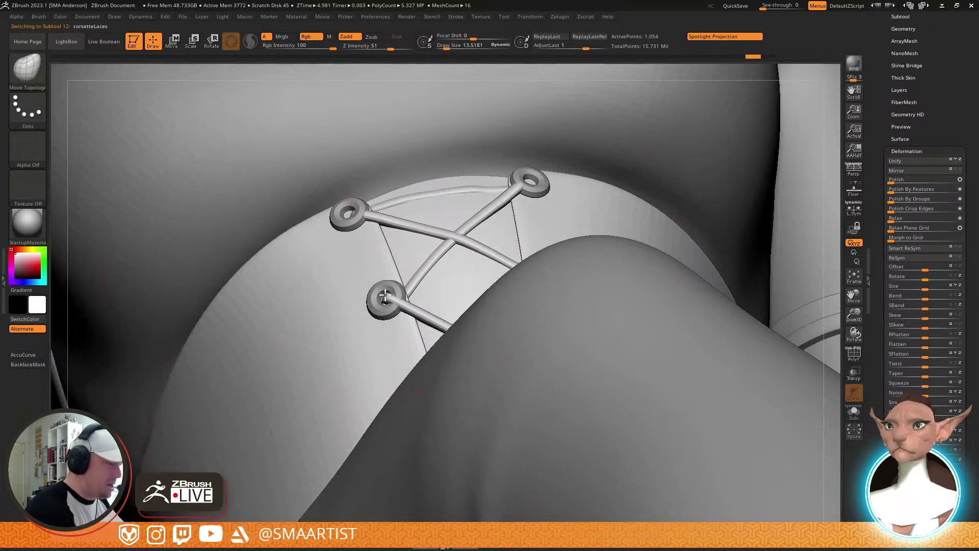
{"action": "right_click_drag", "start_coordinate": [419, 293], "coordinate": [447, 281]}
Thicken the lace ends inside the upper eyelets with the Inflat brush at a draw size of about 6.6 and Z Intensity 17
{"action": "key", "text": "b"}
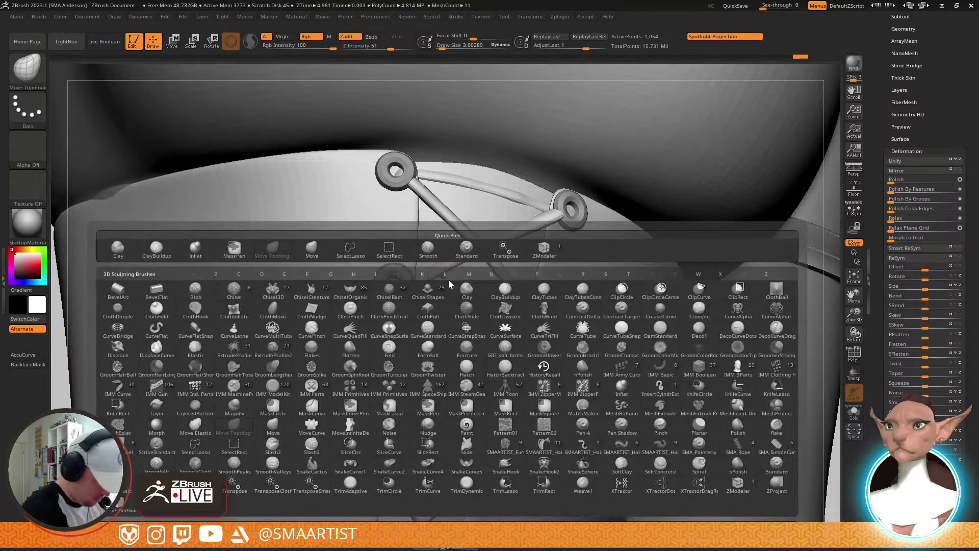
{"action": "key", "text": "i"}
{"action": "key", "text": "n"}
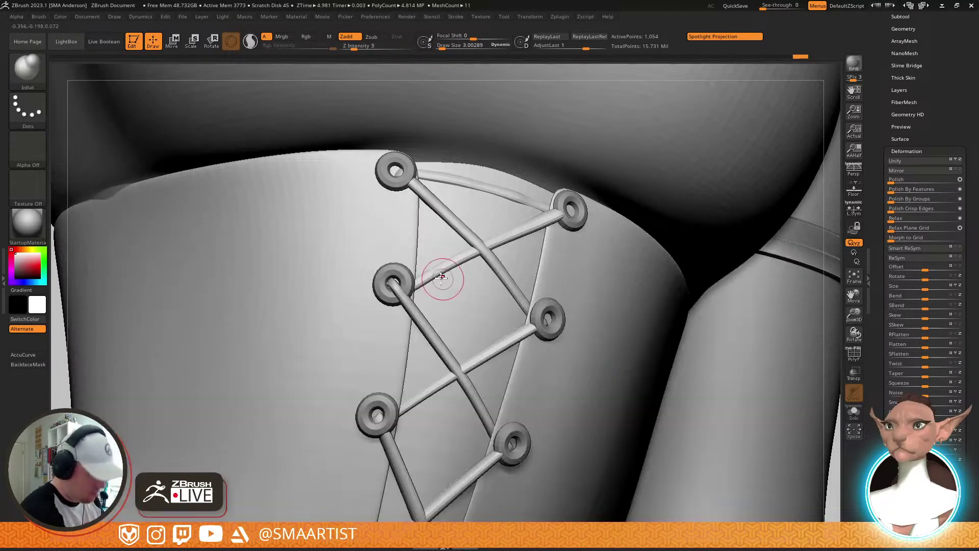
{"action": "left_click", "coordinate": [395, 284], "text": "alt"}
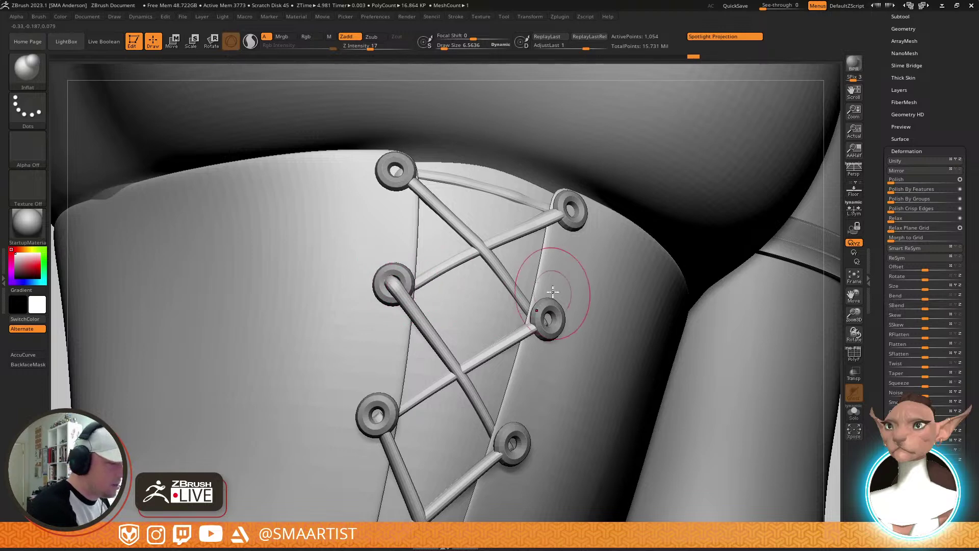
{"action": "mouse_move", "coordinate": [565, 293]}
{"action": "right_mouse_down", "text": "alt"}
{"action": "mouse_move", "coordinate": [538, 277]}
{"action": "mouse_move", "coordinate": [504, 305]}
{"action": "right_mouse_up", "text": "alt"}
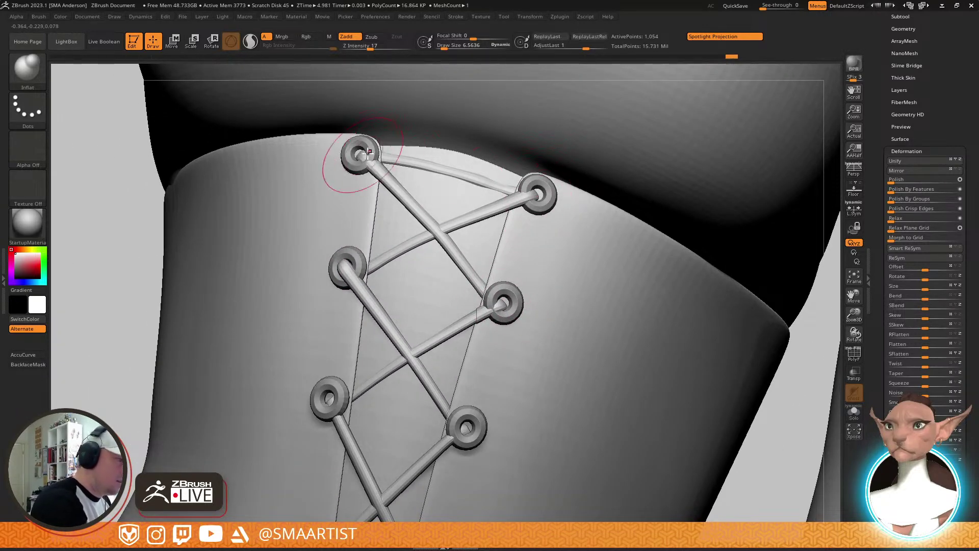
Adjust the laces around the topmost eyelet of the corset with Move Topological
{"action": "key", "text": "b"}
{"action": "key", "text": "m"}
{"action": "key", "text": "t"}
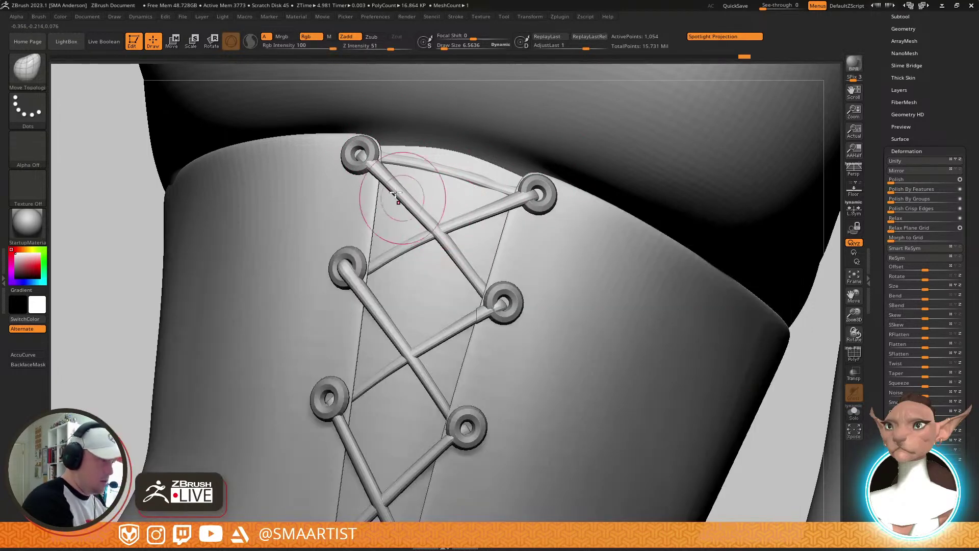
{"action": "mouse_move", "coordinate": [370, 161]}
{"action": "right_mouse_down"}
{"action": "mouse_move", "coordinate": [430, 148]}
{"action": "mouse_move", "coordinate": [375, 203]}
{"action": "mouse_move", "coordinate": [390, 196]}
{"action": "mouse_move", "coordinate": [406, 209]}
{"action": "mouse_move", "coordinate": [399, 218]}
{"action": "mouse_move", "coordinate": [449, 193]}
{"action": "mouse_move", "coordinate": [509, 201]}
{"action": "mouse_move", "coordinate": [508, 228]}
{"action": "mouse_move", "coordinate": [471, 213]}
{"action": "mouse_move", "coordinate": [415, 116]}
{"action": "mouse_move", "coordinate": [433, 189]}
{"action": "right_mouse_up"}
{"action": "key", "text": "s"}
{"action": "left_click_drag", "start_coordinate": [433, 189], "coordinate": [433, 180]}
Refine the uppermost lace crossing beneath the bustier with Move Topological, reducing the draw size to about 3
{"action": "mouse_move", "coordinate": [455, 177]}
{"action": "right_mouse_down"}
{"action": "mouse_move", "coordinate": [482, 186]}
{"action": "mouse_move", "coordinate": [452, 191]}
{"action": "right_mouse_up"}
{"action": "key", "text": "bracketleft"}
{"action": "left_click_drag", "start_coordinate": [453, 185], "coordinate": [454, 185]}
{"action": "mouse_move", "coordinate": [454, 185]}
{"action": "right_mouse_down"}
{"action": "mouse_move", "coordinate": [454, 286]}
{"action": "mouse_move", "coordinate": [512, 316]}
{"action": "mouse_move", "coordinate": [496, 201]}
{"action": "right_mouse_up"}
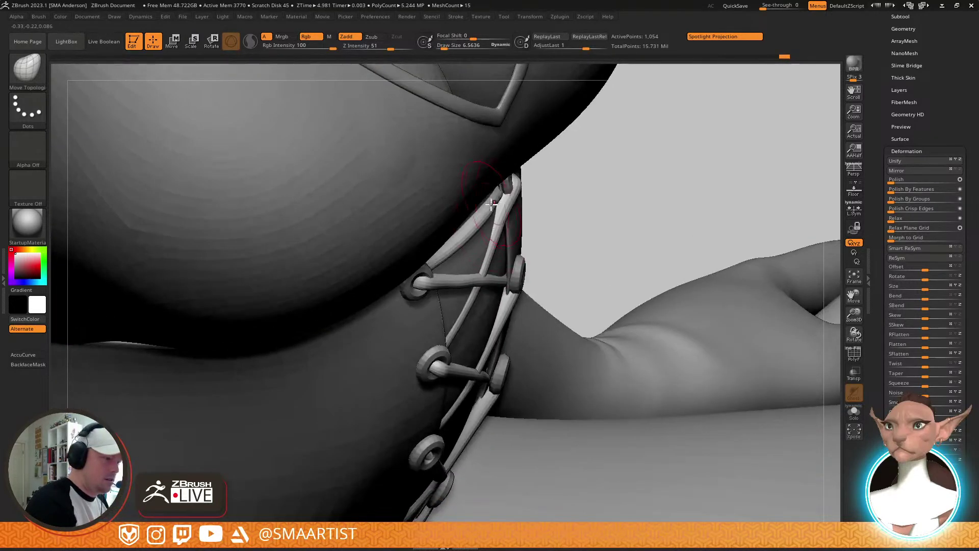
{"action": "key", "text": "bracketleft"}
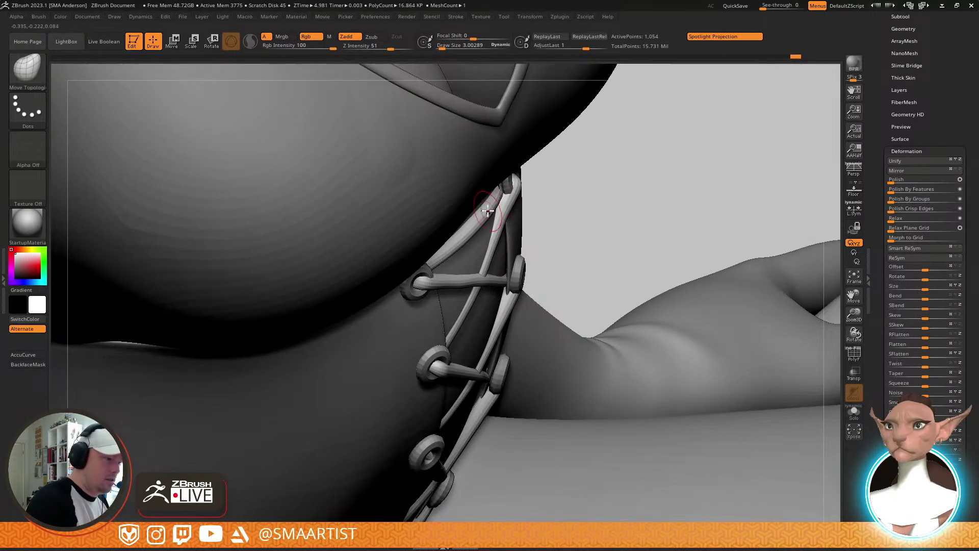
{"action": "right_click_drag", "start_coordinate": [502, 215], "coordinate": [498, 226]}
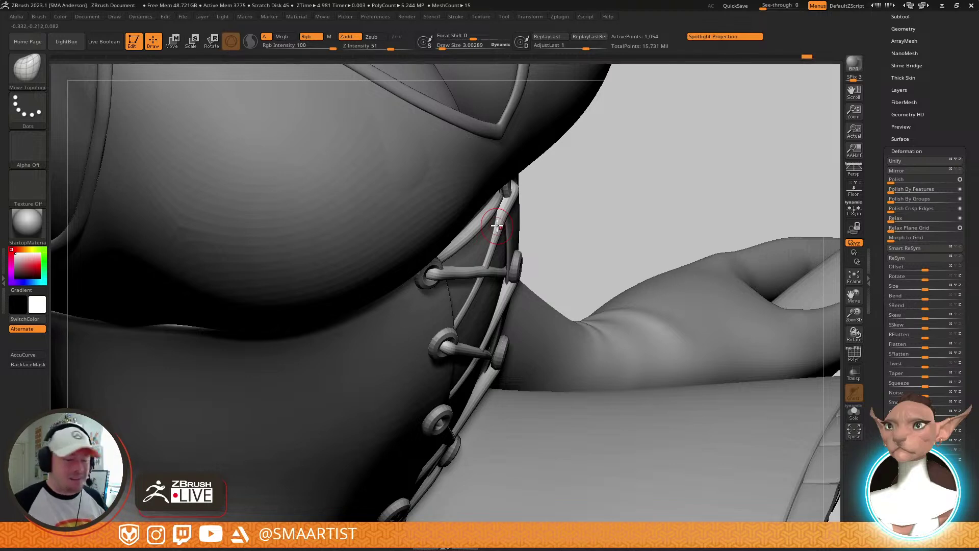
Save the sculpture file and restore the tool list's default number of visible items
{"action": "right_click_drag", "start_coordinate": [691, 179], "coordinate": [509, 143], "text": "ctrl"}
{"action": "key", "text": "ctrl"}
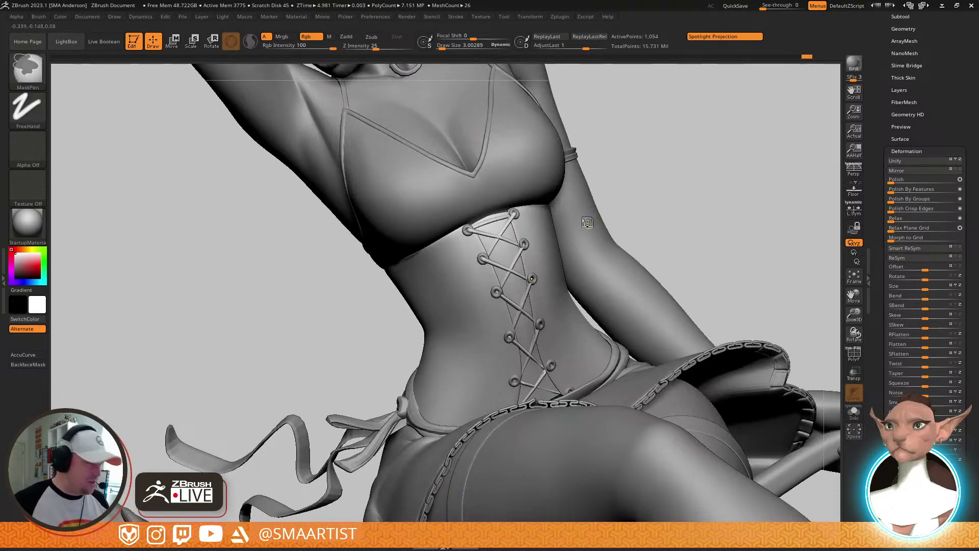
{"action": "key", "text": "ctrl+s"}
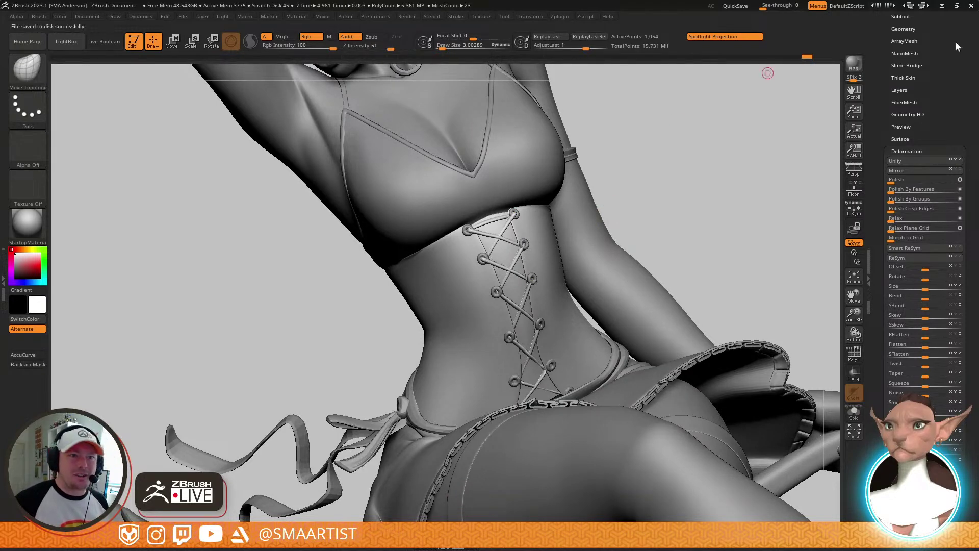
{"action": "left_click_drag", "start_coordinate": [956, 41], "coordinate": [953, 194]}
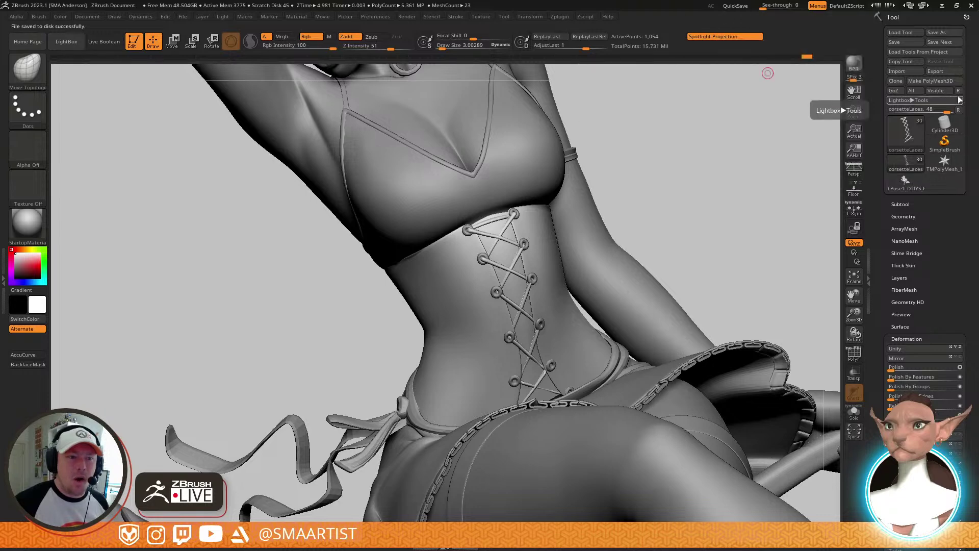
{"action": "left_click", "coordinate": [959, 110]}
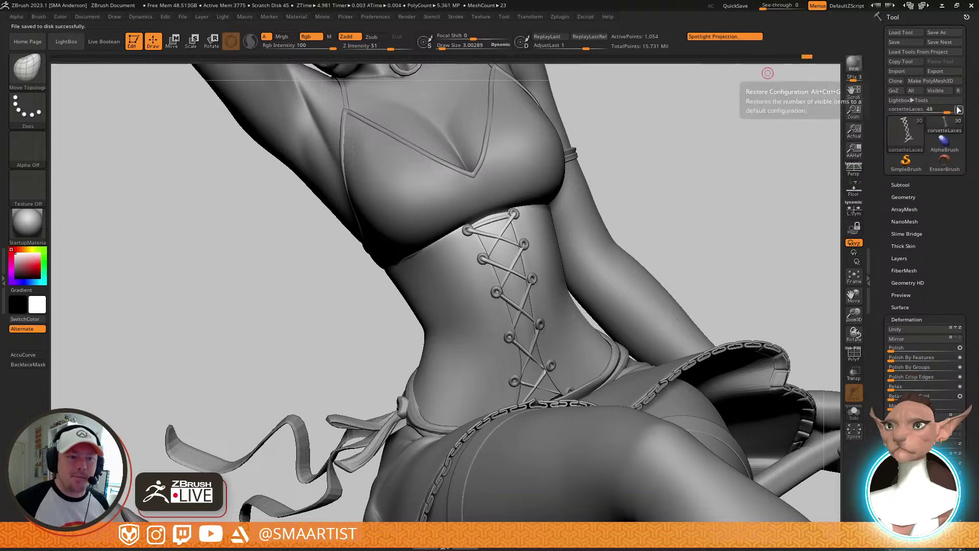
Start loading a tool, browse to the _Flapjack folder and pin that folder to Quick access
{"action": "left_click", "coordinate": [902, 32]}
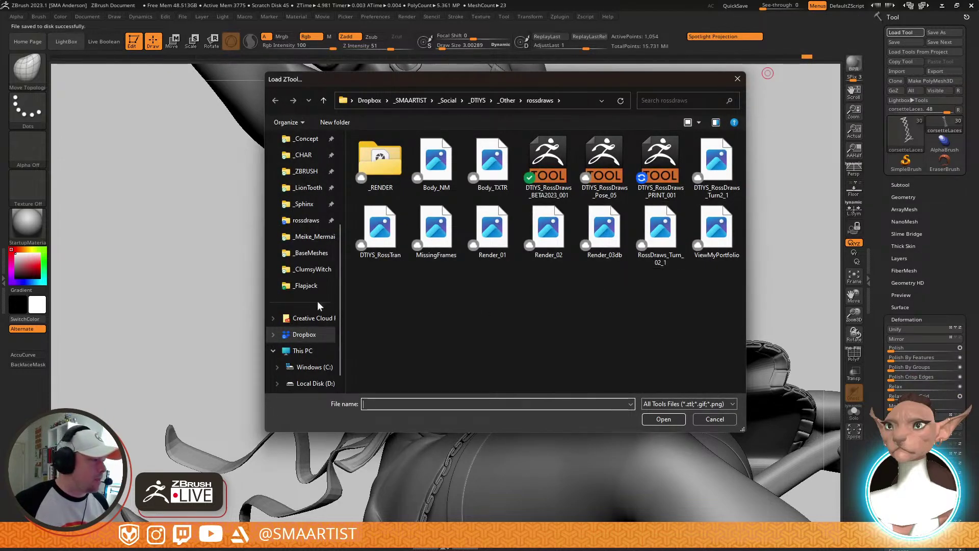
{"action": "left_click", "coordinate": [308, 287]}
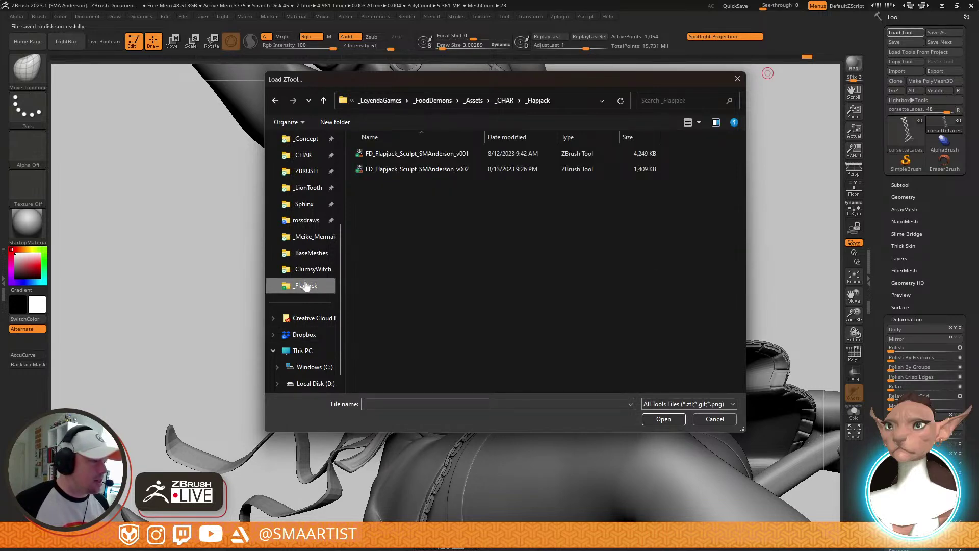
{"action": "right_click", "coordinate": [306, 286]}
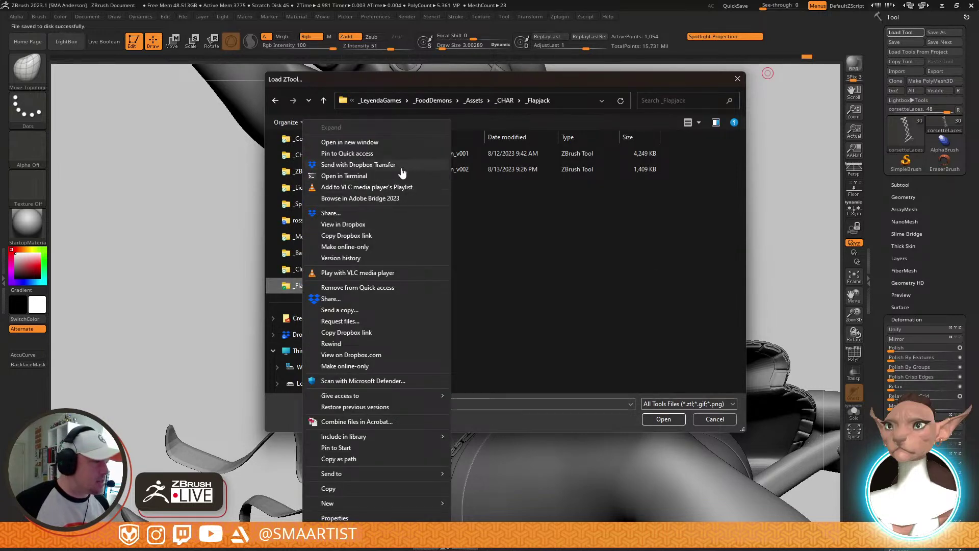
{"action": "left_click", "coordinate": [388, 154]}
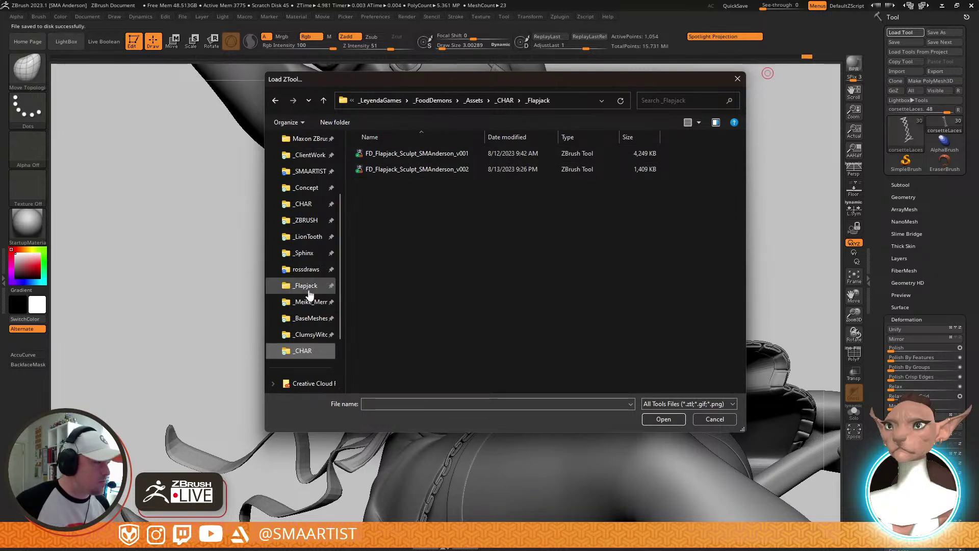
Load the v002 Flapjack sculpt tool from the _Flapjack folder and frame the model
{"action": "double_click", "coordinate": [429, 169]}
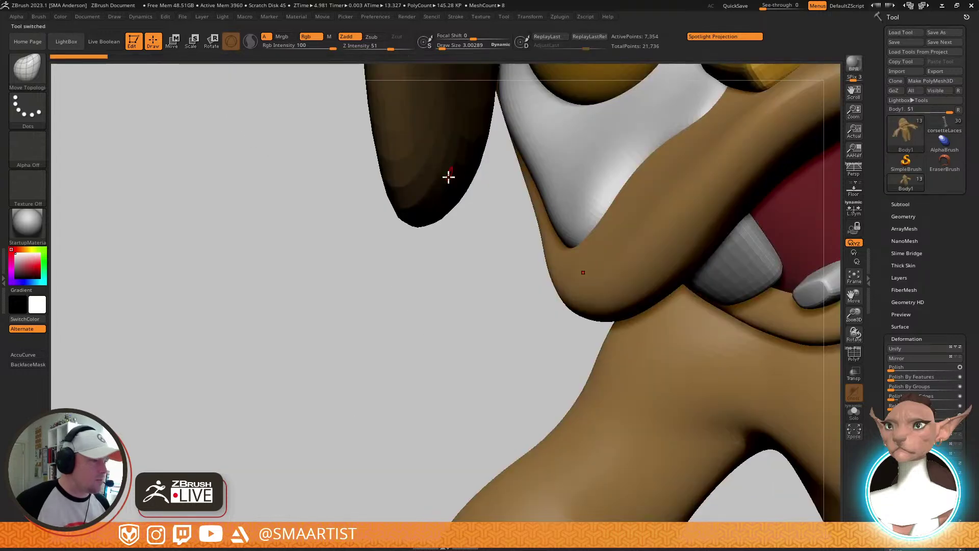
{"action": "key", "text": "f"}
Examine the Flapjack character's head, back and body from all sides, checking its polygroups and topology in PolyFrame
{"action": "mouse_move", "coordinate": [491, 208]}
{"action": "left_mouse_down"}
{"action": "mouse_move", "coordinate": [540, 287]}
{"action": "mouse_move", "coordinate": [671, 255]}
{"action": "mouse_move", "coordinate": [650, 271]}
{"action": "mouse_move", "coordinate": [654, 259]}
{"action": "mouse_move", "coordinate": [624, 254]}
{"action": "mouse_move", "coordinate": [619, 305]}
{"action": "mouse_move", "coordinate": [538, 306]}
{"action": "mouse_move", "coordinate": [653, 289]}
{"action": "mouse_move", "coordinate": [641, 280]}
{"action": "mouse_move", "coordinate": [572, 286]}
{"action": "mouse_move", "coordinate": [591, 299]}
{"action": "mouse_move", "coordinate": [606, 292]}
{"action": "mouse_move", "coordinate": [611, 323]}
{"action": "mouse_move", "coordinate": [616, 313]}
{"action": "left_mouse_up"}
{"action": "key", "text": "shift+f"}
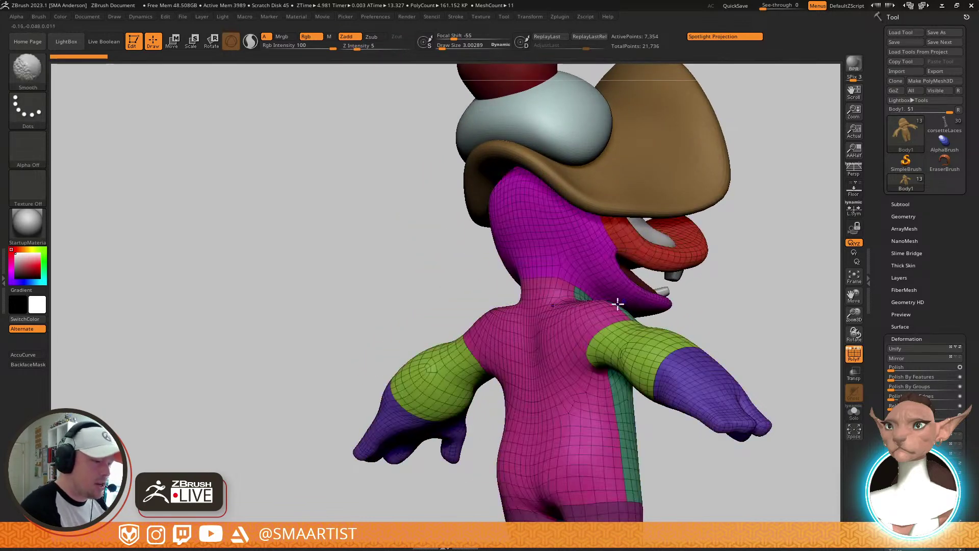
{"action": "right_click_drag", "start_coordinate": [619, 304], "coordinate": [652, 298]}
{"action": "right_click_drag", "start_coordinate": [544, 268], "coordinate": [580, 279], "text": "ctrl"}
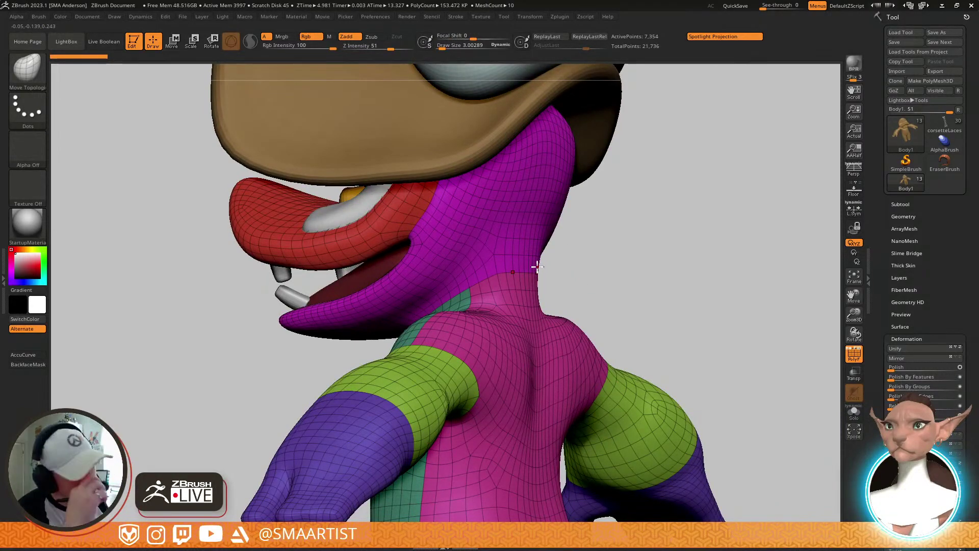
{"action": "mouse_move", "coordinate": [537, 266]}
{"action": "left_mouse_down"}
{"action": "mouse_move", "coordinate": [509, 290]}
{"action": "mouse_move", "coordinate": [542, 280]}
{"action": "mouse_move", "coordinate": [527, 296]}
{"action": "left_mouse_up"}
{"action": "key", "text": "shift+f"}
{"action": "key", "text": "f"}
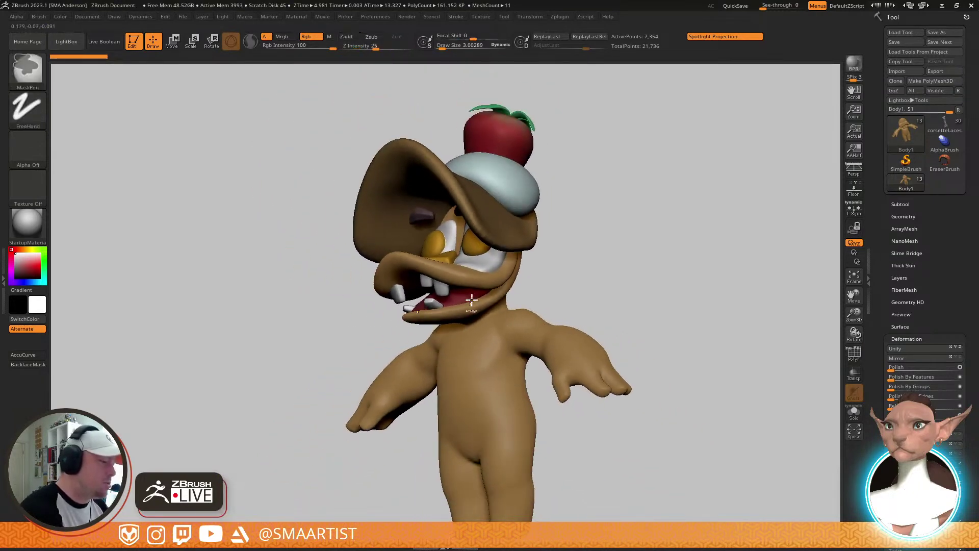
{"action": "right_click_drag", "start_coordinate": [524, 329], "coordinate": [521, 285], "text": "alt"}
{"action": "right_click_drag", "start_coordinate": [520, 285], "coordinate": [585, 354]}
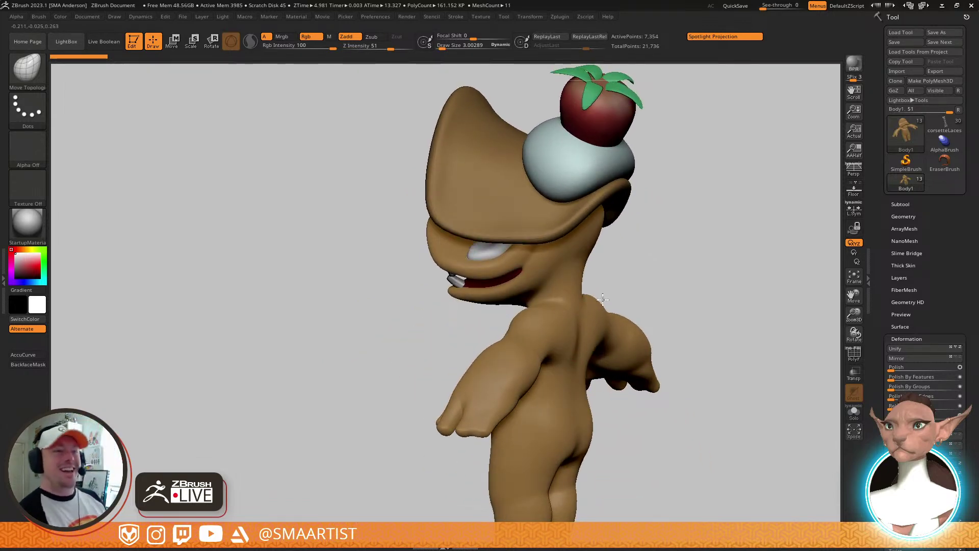
{"action": "right_click_drag", "start_coordinate": [603, 300], "coordinate": [712, 271]}
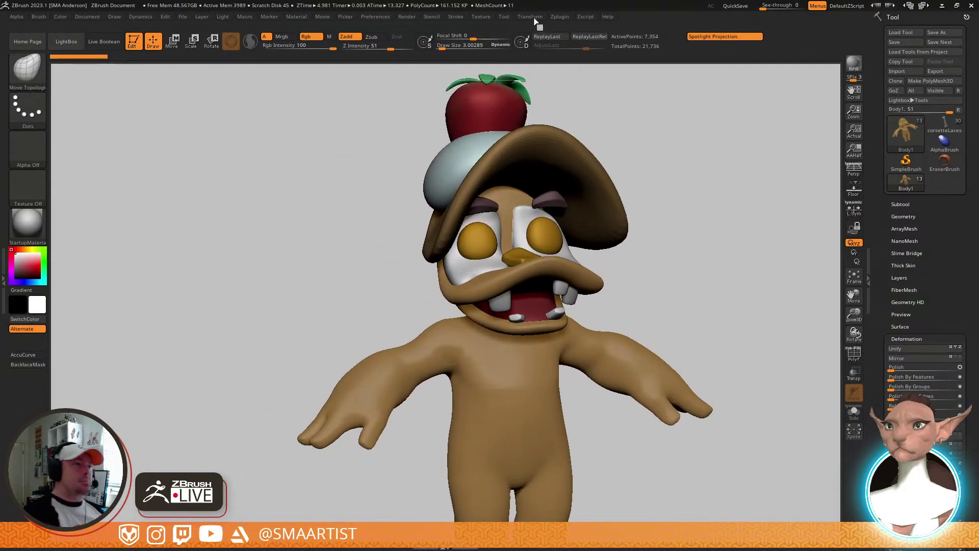
Load the saved Spotlight file with the Flapjack concept art as reference and turn off Spotlight Projection
{"action": "left_click", "coordinate": [482, 16]}
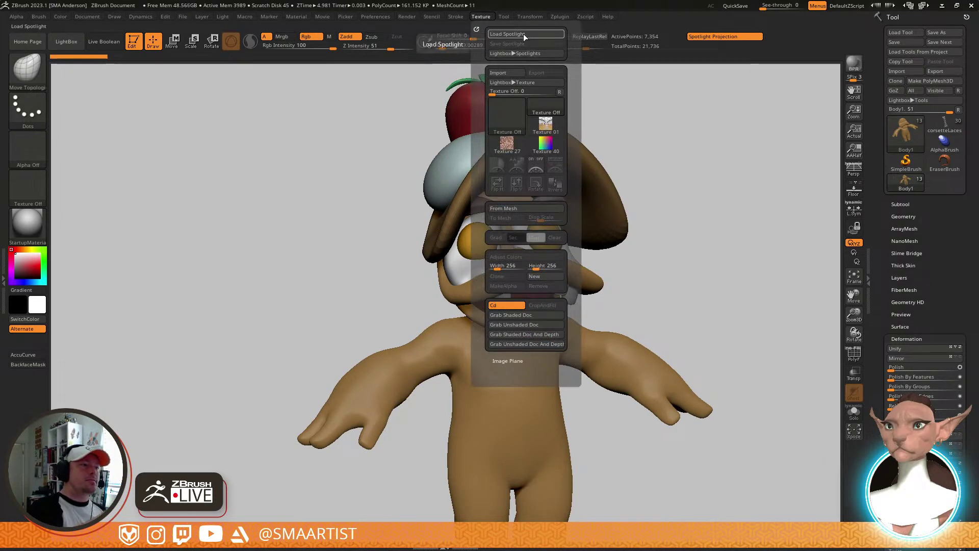
{"action": "left_click", "coordinate": [525, 35]}
{"action": "left_click", "coordinate": [385, 159]}
{"action": "double_click", "coordinate": [384, 159]}
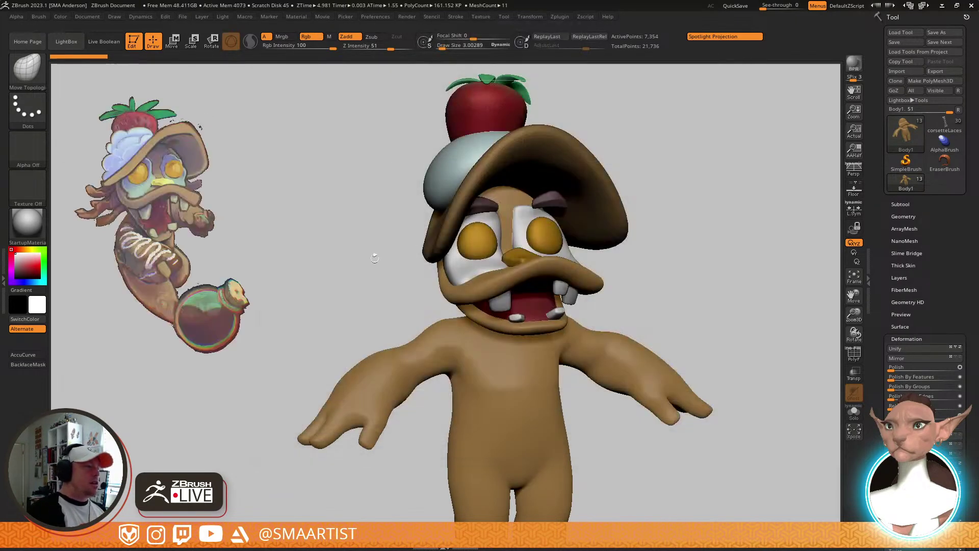
{"action": "left_click", "coordinate": [730, 36]}
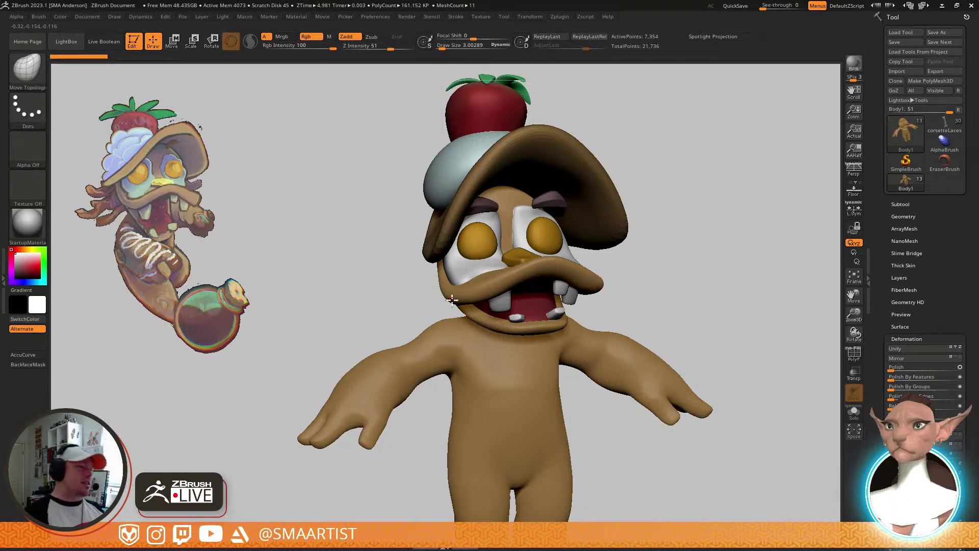
Adjust the white eye patches with the Move brush at a draw size of about 54, using PolyFrame as a guide
{"action": "mouse_move", "coordinate": [647, 260]}
{"action": "left_mouse_down"}
{"action": "mouse_move", "coordinate": [668, 276]}
{"action": "mouse_move", "coordinate": [663, 261]}
{"action": "left_mouse_up"}
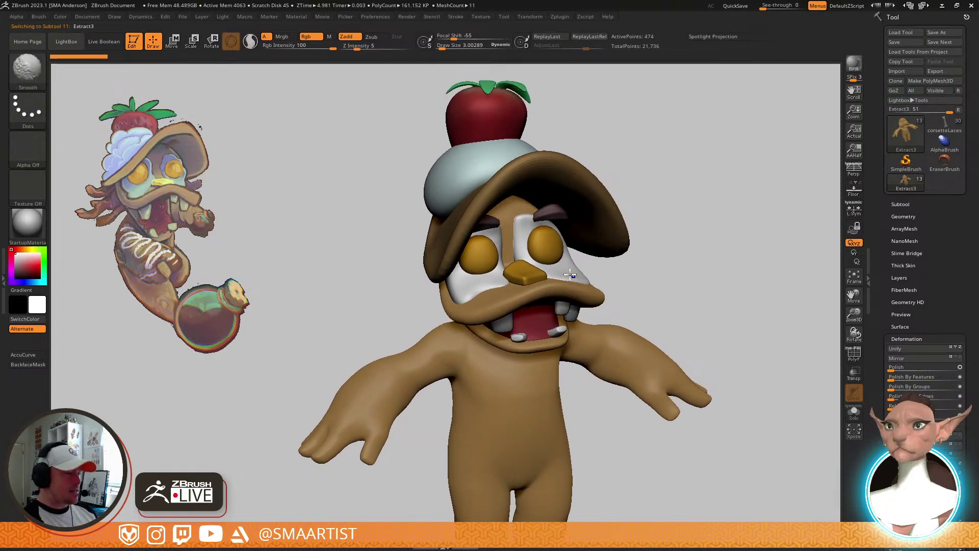
{"action": "key", "text": "shift+f"}
{"action": "key", "text": "b"}
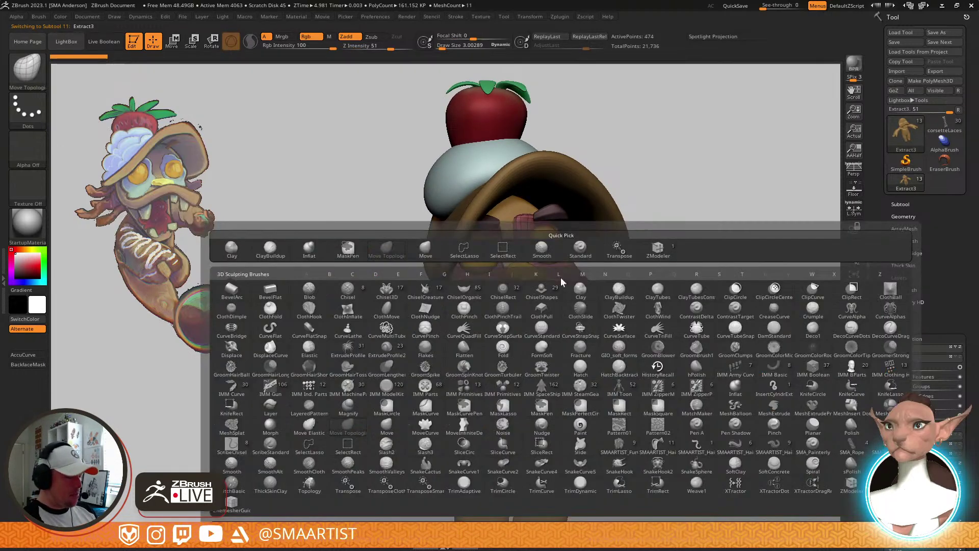
{"action": "key", "text": "m"}
{"action": "key", "text": "v"}
{"action": "mouse_move", "coordinate": [472, 319]}
{"action": "right_mouse_down"}
{"action": "mouse_move", "coordinate": [518, 293]}
{"action": "mouse_move", "coordinate": [500, 307]}
{"action": "right_mouse_up"}
{"action": "key", "text": "s"}
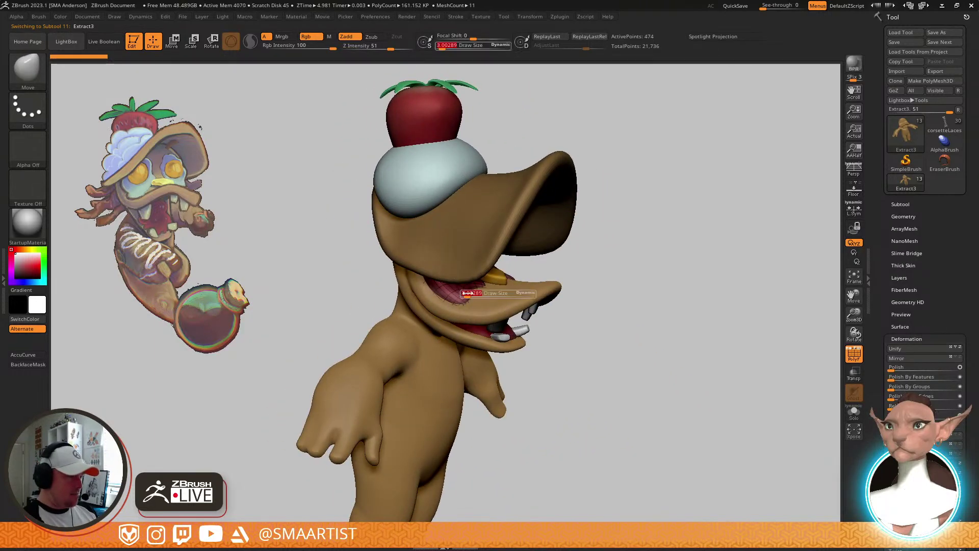
{"action": "left_click_drag", "start_coordinate": [479, 294], "coordinate": [502, 300]}
{"action": "mouse_move", "coordinate": [505, 300]}
{"action": "right_mouse_down"}
{"action": "mouse_move", "coordinate": [479, 313]}
{"action": "mouse_move", "coordinate": [505, 292]}
{"action": "right_mouse_up"}
{"action": "right_click_drag", "start_coordinate": [448, 302], "coordinate": [442, 292]}
{"action": "left_click_drag", "start_coordinate": [442, 292], "coordinate": [442, 293]}
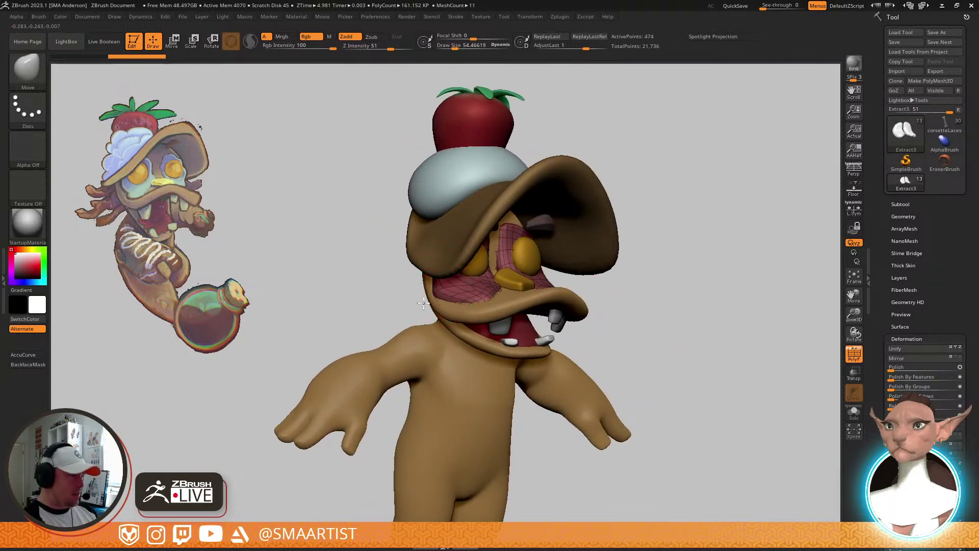
{"action": "right_click_drag", "start_coordinate": [460, 297], "coordinate": [518, 280]}
{"action": "key", "text": "shift+f"}
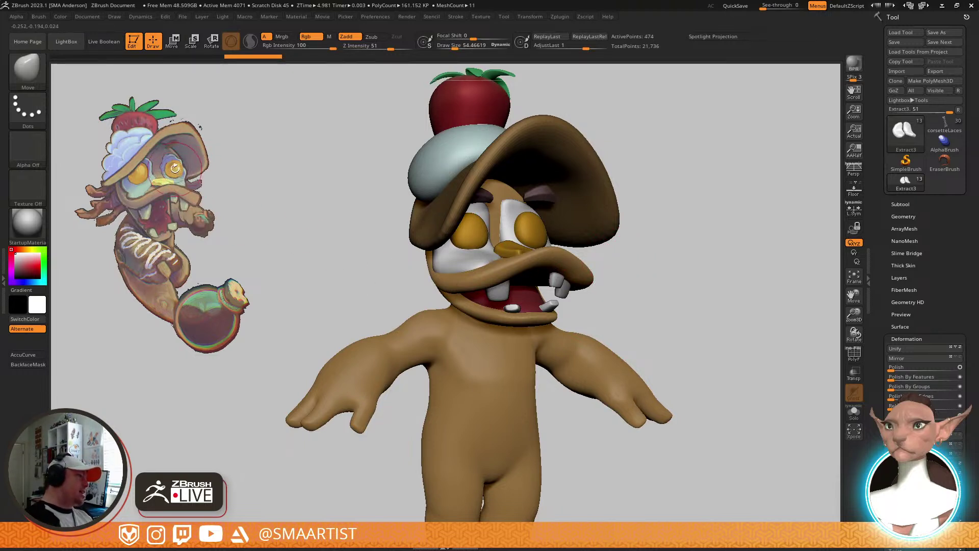
{"action": "key", "text": "s"}
{"action": "left_click_drag", "start_coordinate": [178, 171], "coordinate": [171, 172]}
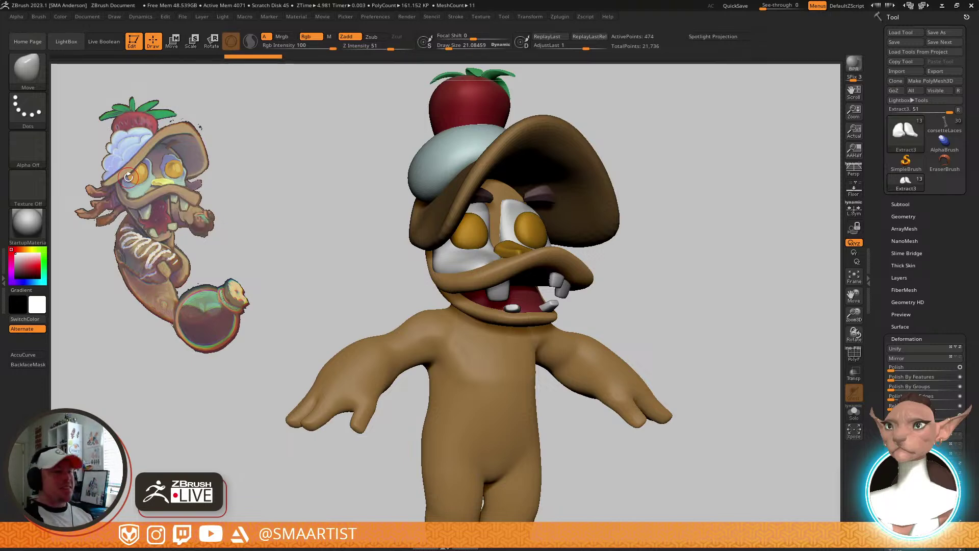
{"action": "left_click_drag", "start_coordinate": [601, 260], "coordinate": [714, 315]}
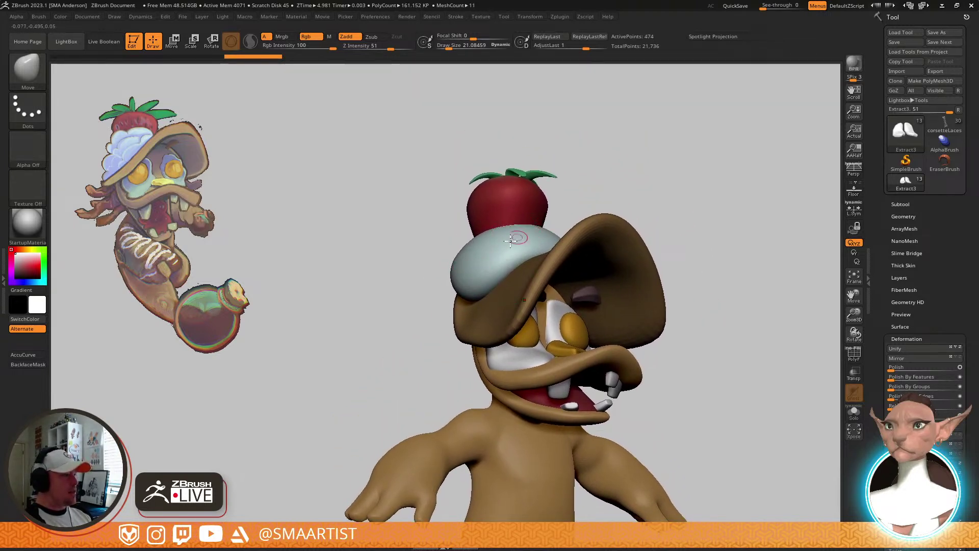
Reshape the whipped cream on top of the hat with the Move brush at a draw size of about 99
{"action": "key", "text": "b"}
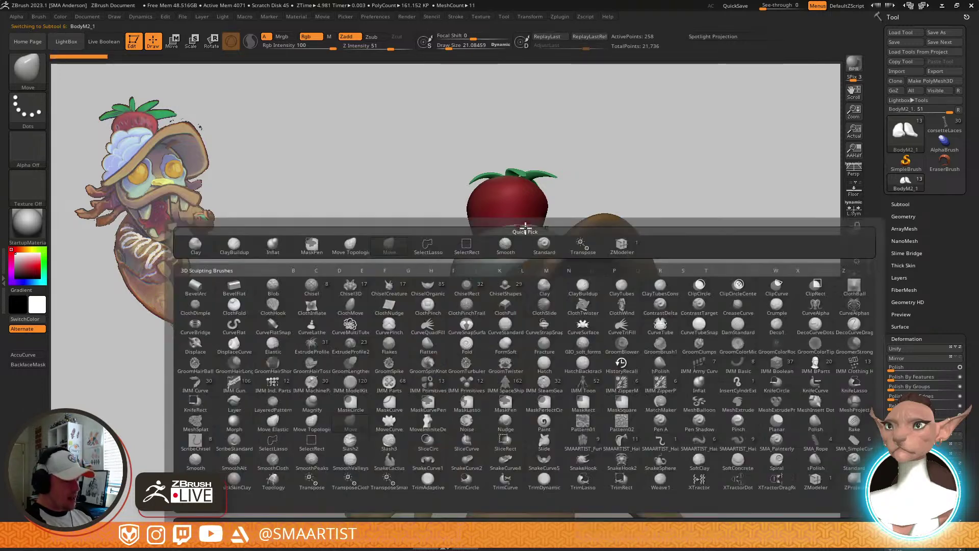
{"action": "key", "text": "m"}
{"action": "key", "text": "v"}
{"action": "mouse_move", "coordinate": [525, 228]}
{"action": "right_mouse_down", "text": "alt"}
{"action": "mouse_move", "coordinate": [502, 275]}
{"action": "mouse_move", "coordinate": [497, 329]}
{"action": "right_mouse_up", "text": "alt"}
{"action": "key", "text": "s"}
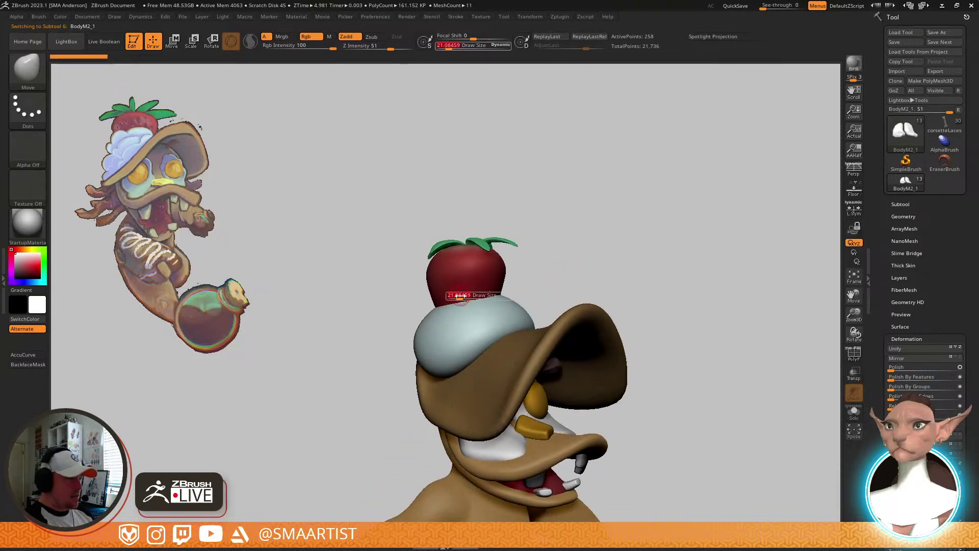
{"action": "mouse_move", "coordinate": [457, 305]}
{"action": "left_mouse_down"}
{"action": "mouse_move", "coordinate": [468, 306]}
{"action": "mouse_move", "coordinate": [448, 262]}
{"action": "mouse_move", "coordinate": [450, 280]}
{"action": "left_mouse_up"}
{"action": "right_click_drag", "start_coordinate": [517, 261], "coordinate": [526, 257]}
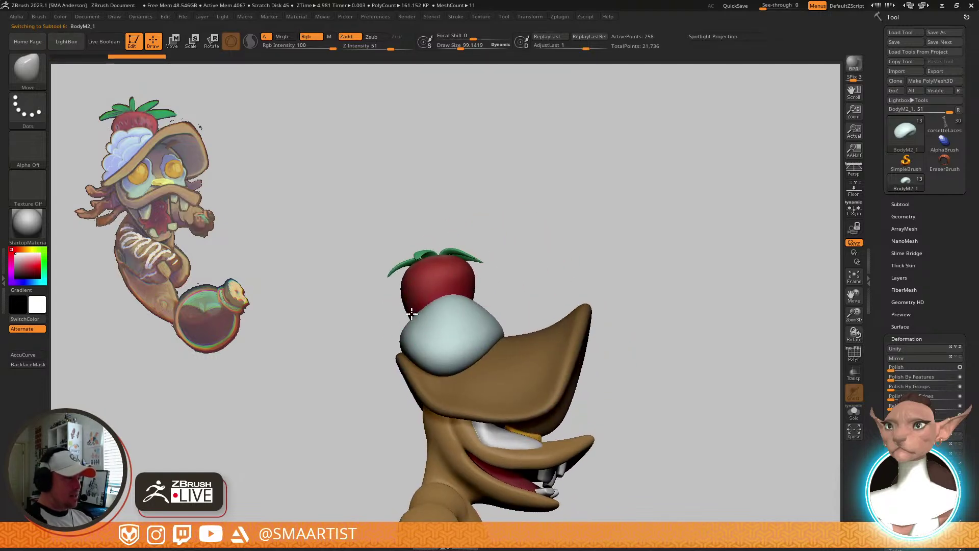
{"action": "left_click_drag", "start_coordinate": [409, 315], "coordinate": [412, 292]}
{"action": "mouse_move", "coordinate": [517, 296]}
{"action": "right_mouse_down"}
{"action": "mouse_move", "coordinate": [465, 299]}
{"action": "mouse_move", "coordinate": [492, 287]}
{"action": "right_mouse_up"}
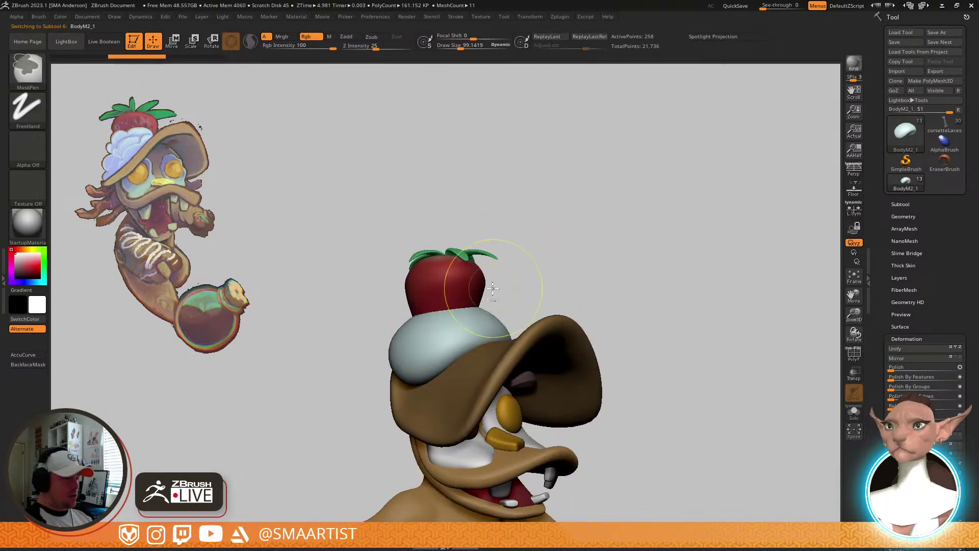
{"action": "left_click_drag", "start_coordinate": [496, 286], "coordinate": [510, 263]}
{"action": "key", "text": "w"}
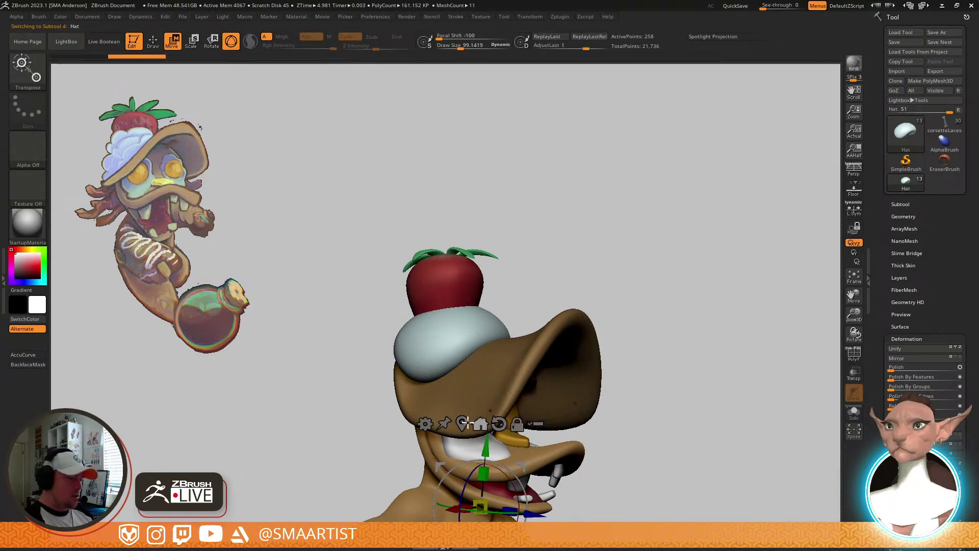
{"action": "left_click_drag", "start_coordinate": [519, 302], "coordinate": [522, 274], "text": "ctrl"}
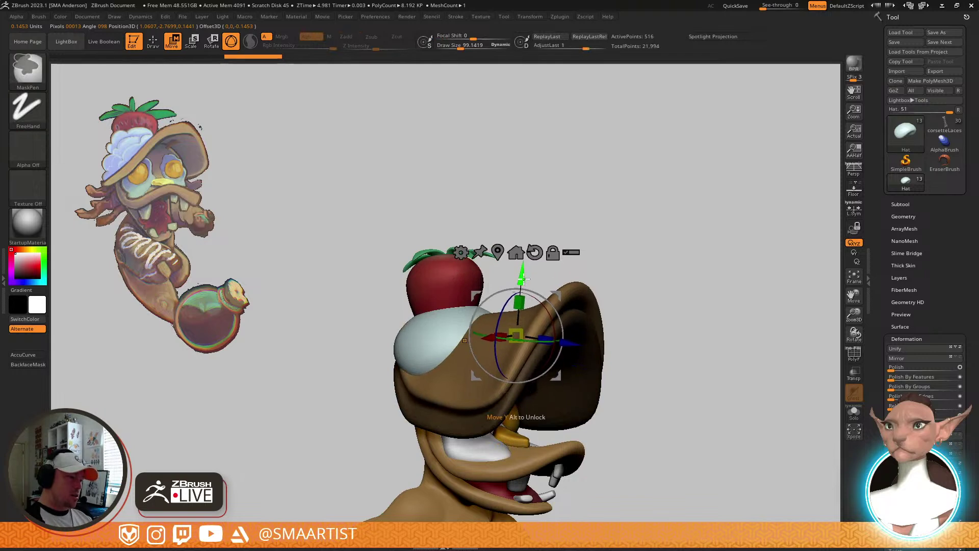
{"action": "key", "text": "ctrl+z"}
Select the whipped cream, show its PolyFrame, center the gizmo on it and duplicate it upward as a second layer under the strawberry
{"action": "left_click", "coordinate": [432, 322], "text": "alt"}
{"action": "left_click", "coordinate": [434, 321], "text": "alt"}
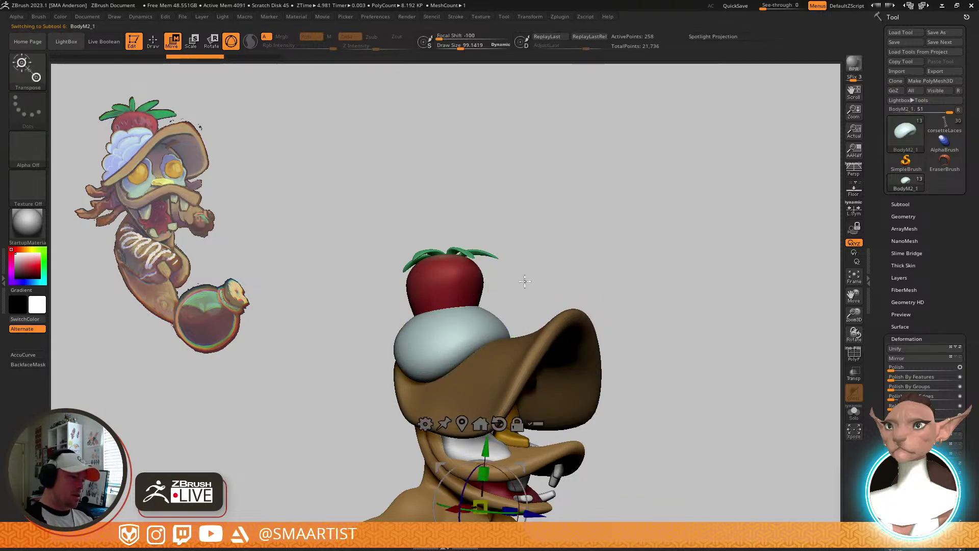
{"action": "key", "text": "shift+f"}
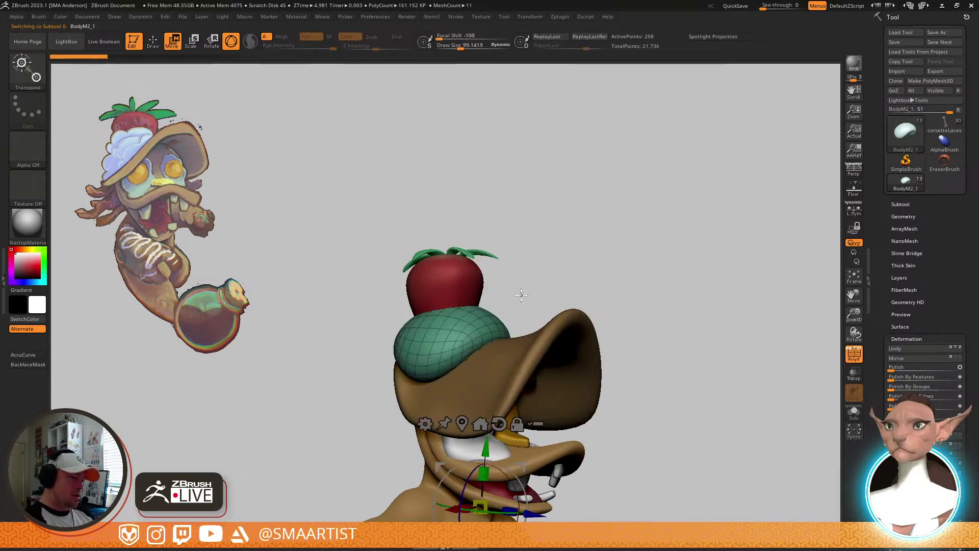
{"action": "left_click", "coordinate": [480, 423]}
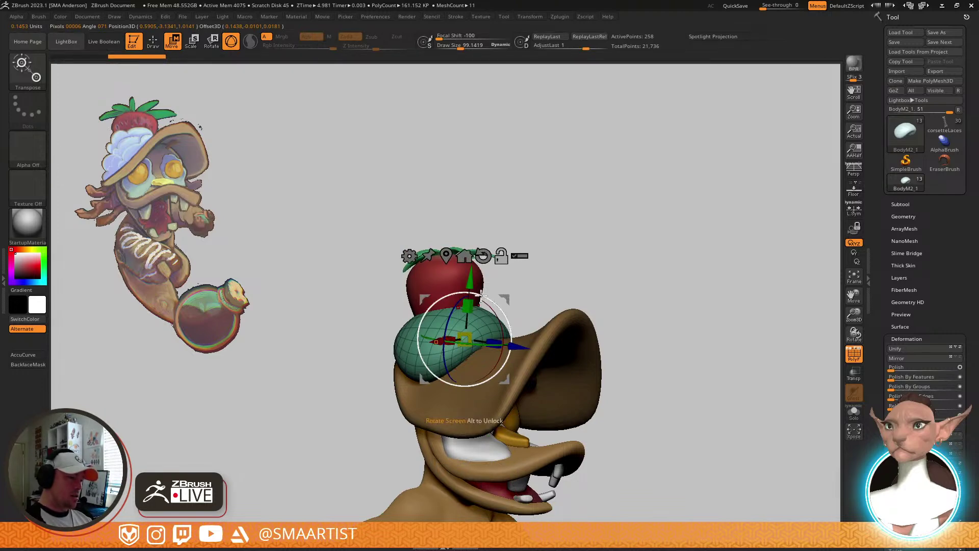
{"action": "left_click_drag", "start_coordinate": [472, 284], "coordinate": [475, 254]}
{"action": "left_click_drag", "start_coordinate": [468, 309], "coordinate": [463, 312]}
Shape the upper whipped cream layer over the lower one with the Move brush at a draw size of about 151
{"action": "key", "text": "b"}
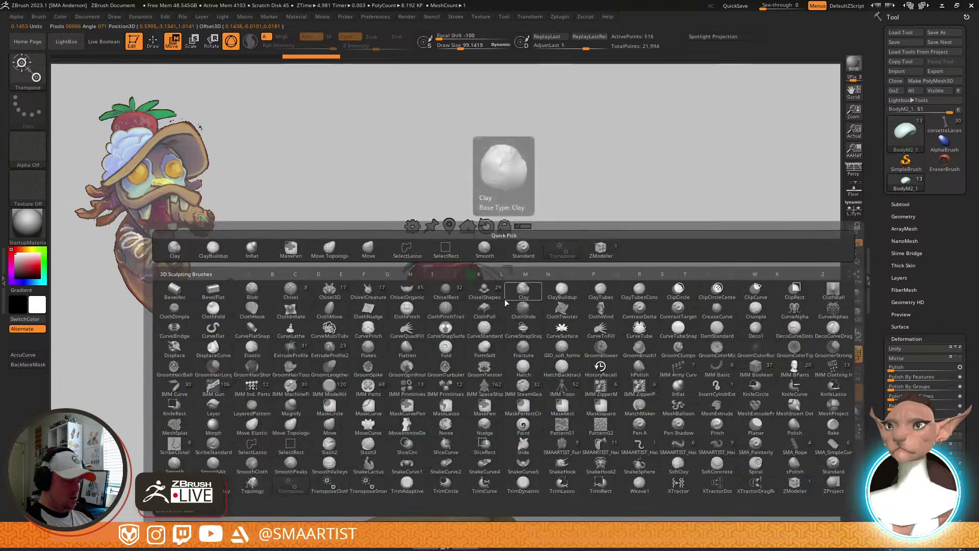
{"action": "key", "text": "m"}
{"action": "key", "text": "v"}
{"action": "mouse_move", "coordinate": [495, 312]}
{"action": "right_mouse_down"}
{"action": "mouse_move", "coordinate": [461, 343]}
{"action": "mouse_move", "coordinate": [448, 324]}
{"action": "mouse_move", "coordinate": [409, 308]}
{"action": "right_mouse_up"}
{"action": "key", "text": "s"}
{"action": "left_click_drag", "start_coordinate": [406, 307], "coordinate": [382, 309]}
{"action": "mouse_move", "coordinate": [482, 306]}
{"action": "right_mouse_down"}
{"action": "mouse_move", "coordinate": [456, 319]}
{"action": "mouse_move", "coordinate": [437, 240]}
{"action": "right_mouse_up"}
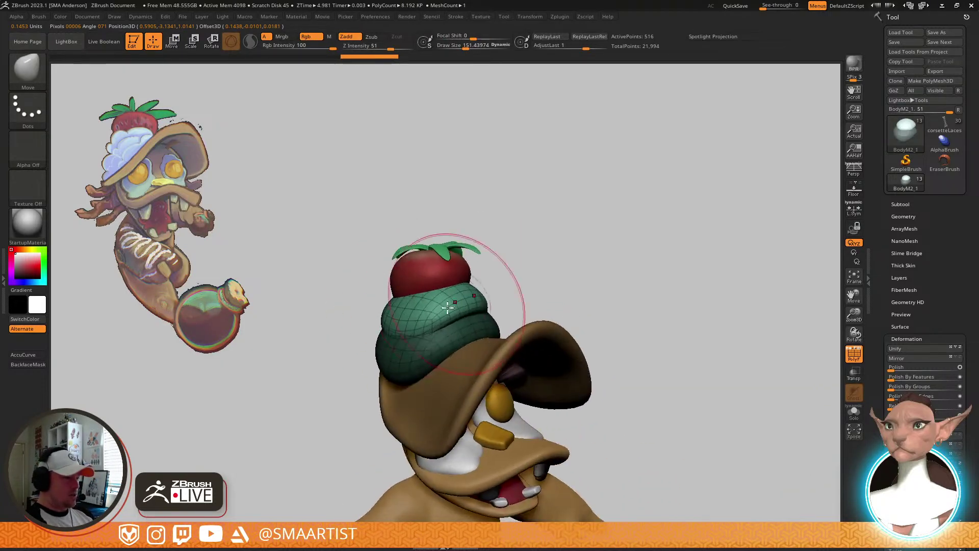
{"action": "mouse_move", "coordinate": [390, 319]}
{"action": "right_mouse_down"}
{"action": "mouse_move", "coordinate": [469, 290]}
{"action": "mouse_move", "coordinate": [418, 304]}
{"action": "right_mouse_up"}
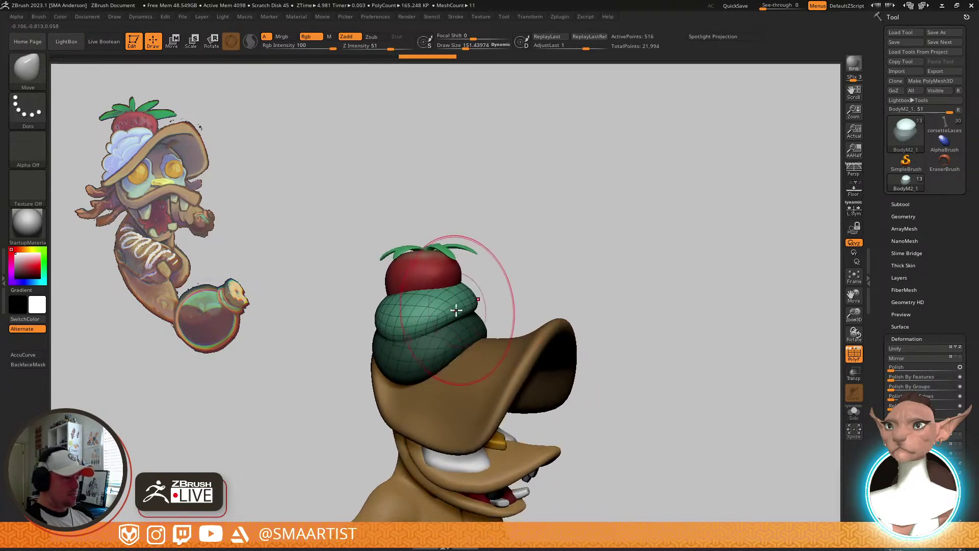
{"action": "mouse_move", "coordinate": [456, 310]}
{"action": "left_mouse_down", "text": "shift"}
{"action": "mouse_move", "coordinate": [471, 309]}
{"action": "mouse_move", "coordinate": [437, 296]}
{"action": "mouse_move", "coordinate": [429, 281]}
{"action": "left_mouse_up", "text": "shift"}
Refine the upper cream layer's contour around the strawberry from the front with Move, using draw sizes of about 81 and 114
{"action": "key", "text": "s"}
{"action": "right_click_drag", "start_coordinate": [433, 289], "coordinate": [484, 261]}
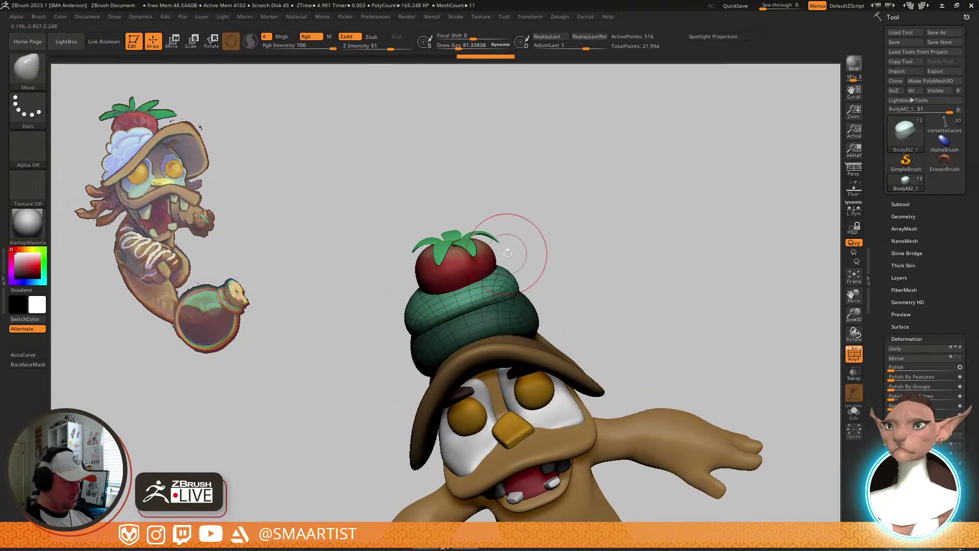
{"action": "key", "text": "s"}
{"action": "left_click_drag", "start_coordinate": [502, 264], "coordinate": [488, 282]}
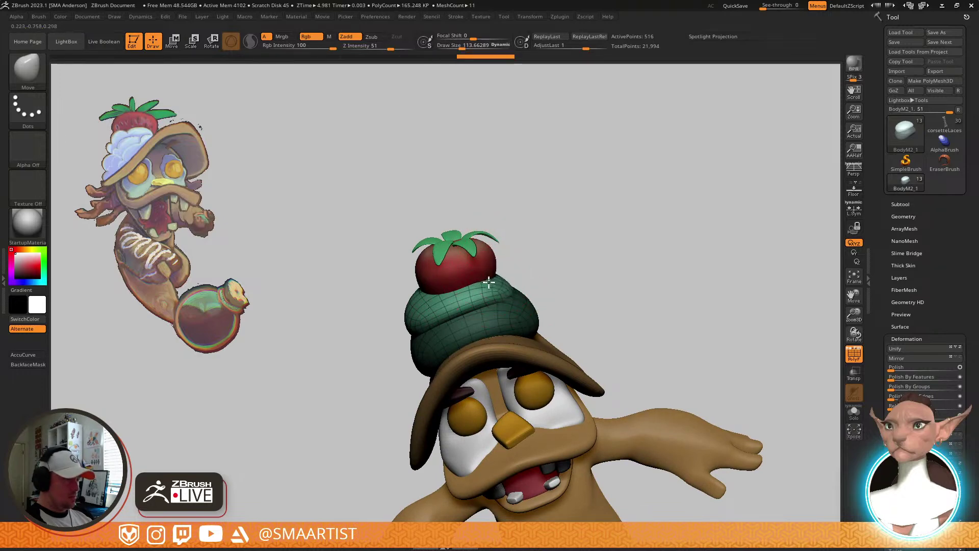
{"action": "left_click_drag", "start_coordinate": [423, 285], "coordinate": [395, 268]}
{"action": "right_click_drag", "start_coordinate": [462, 264], "coordinate": [475, 302]}
Isolate the lower cream layer, reshape it with Move at a draw size of about 135, and restore both layers without PolyFrame
{"action": "key", "text": "ctrl"}
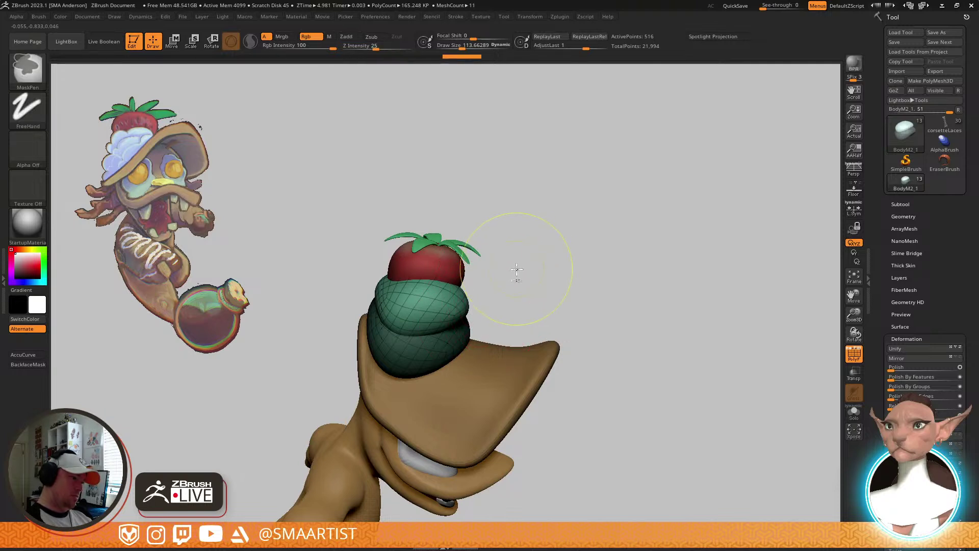
{"action": "left_click", "coordinate": [529, 281], "text": "ctrl"}
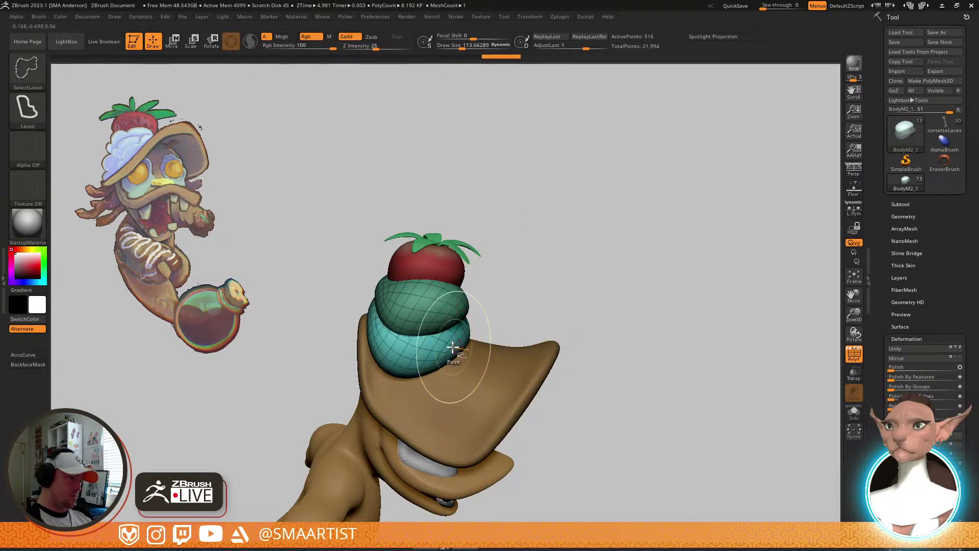
{"action": "left_click", "coordinate": [453, 350], "text": "ctrl+shift"}
{"action": "right_click_drag", "start_coordinate": [466, 332], "coordinate": [472, 360]}
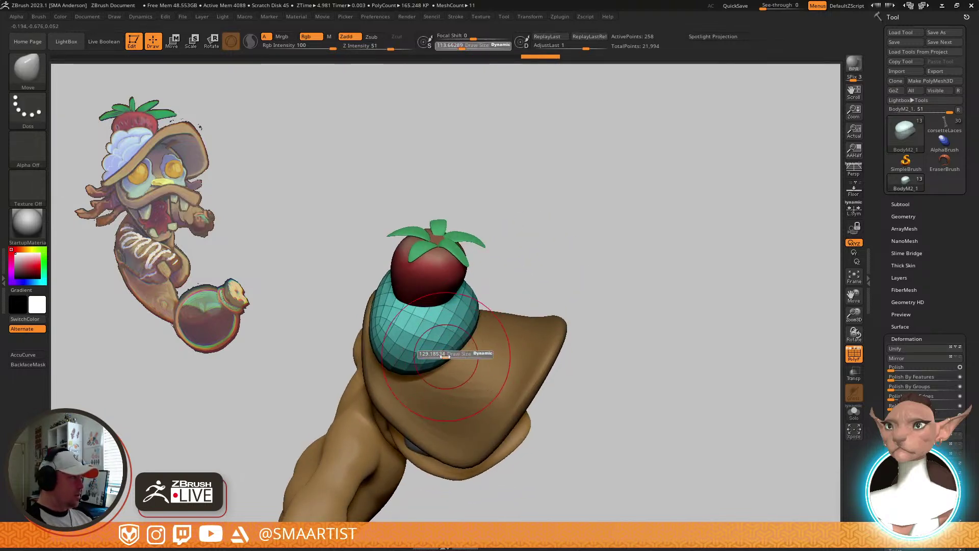
{"action": "right_click_drag", "start_coordinate": [466, 392], "coordinate": [324, 346]}
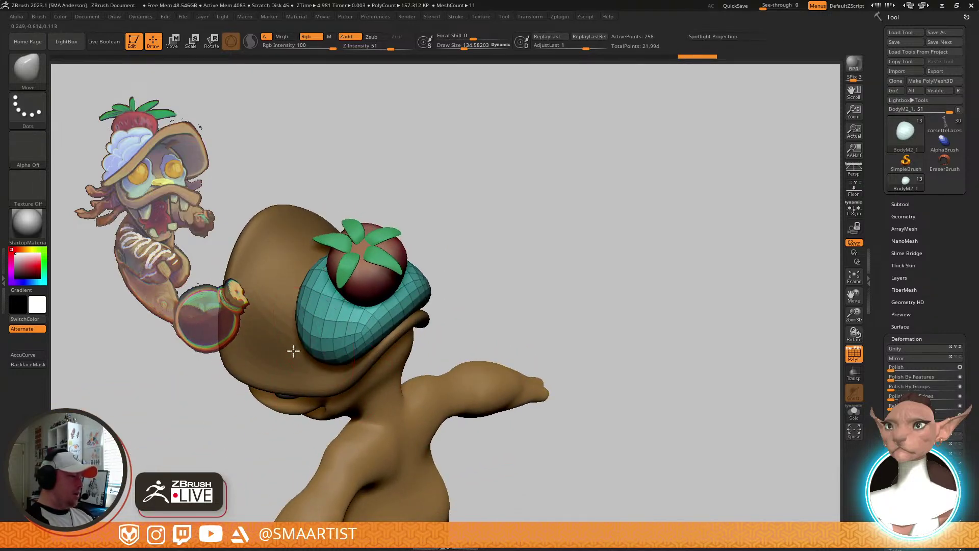
{"action": "mouse_move", "coordinate": [531, 304]}
{"action": "right_mouse_down"}
{"action": "mouse_move", "coordinate": [463, 284]}
{"action": "mouse_move", "coordinate": [459, 262]}
{"action": "mouse_move", "coordinate": [557, 256]}
{"action": "mouse_move", "coordinate": [453, 316]}
{"action": "mouse_move", "coordinate": [480, 328]}
{"action": "mouse_move", "coordinate": [544, 280]}
{"action": "mouse_move", "coordinate": [536, 282]}
{"action": "mouse_move", "coordinate": [577, 282]}
{"action": "mouse_move", "coordinate": [582, 315]}
{"action": "right_mouse_up"}
{"action": "key", "text": "shift+f"}
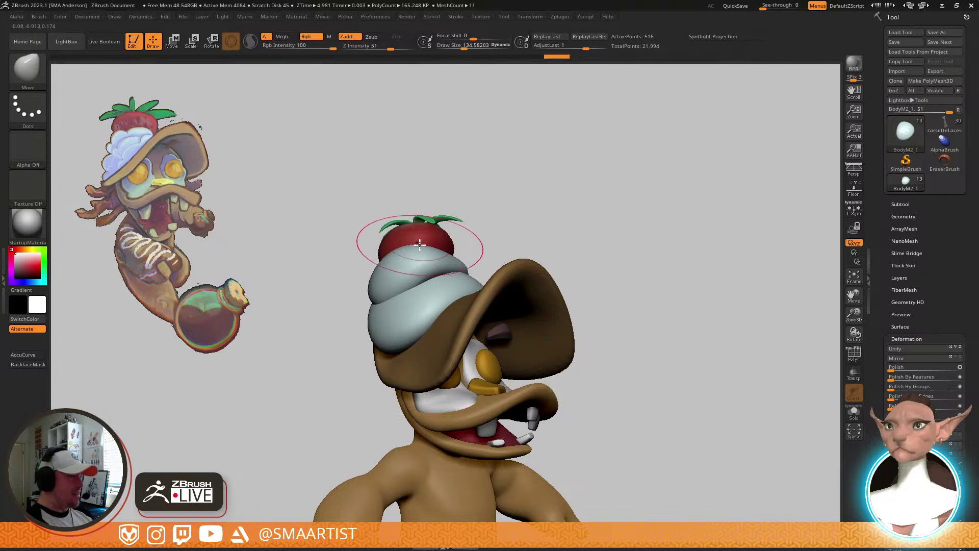
Reshape the lower whipped cream layer around the hat's sides with the Move brush, using draw sizes of about 135 and 95
{"action": "right_click_drag", "start_coordinate": [420, 273], "coordinate": [617, 257]}
{"action": "right_click_drag", "start_coordinate": [546, 266], "coordinate": [466, 233]}
{"action": "left_click_drag", "start_coordinate": [466, 233], "coordinate": [473, 232]}
{"action": "right_click_drag", "start_coordinate": [502, 231], "coordinate": [605, 220], "text": "alt"}
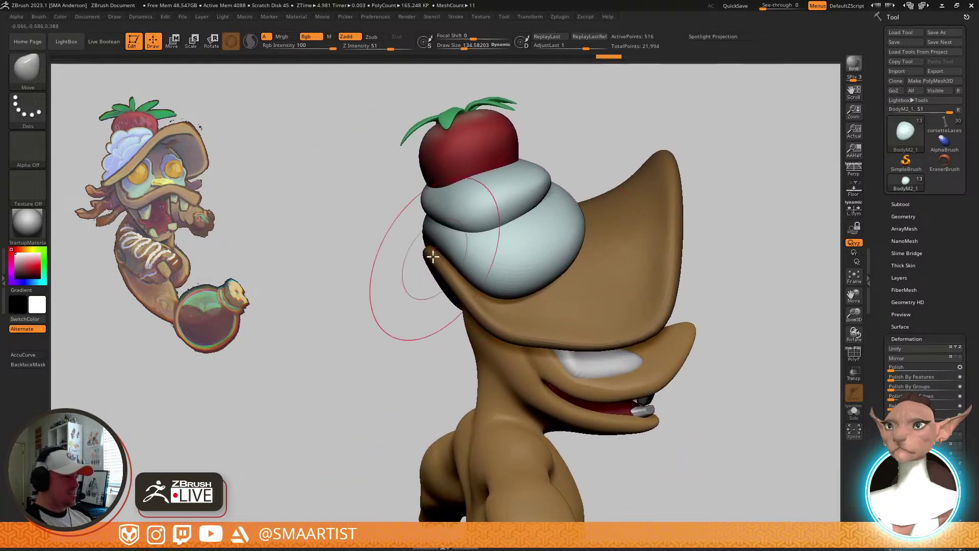
{"action": "left_click_drag", "start_coordinate": [433, 256], "coordinate": [418, 268]}
{"action": "mouse_move", "coordinate": [431, 256]}
{"action": "right_mouse_down"}
{"action": "mouse_move", "coordinate": [535, 228]}
{"action": "mouse_move", "coordinate": [449, 251]}
{"action": "right_mouse_up"}
{"action": "key", "text": "s"}
{"action": "left_click_drag", "start_coordinate": [457, 239], "coordinate": [456, 238]}
{"action": "left_click_drag", "start_coordinate": [462, 244], "coordinate": [469, 249]}
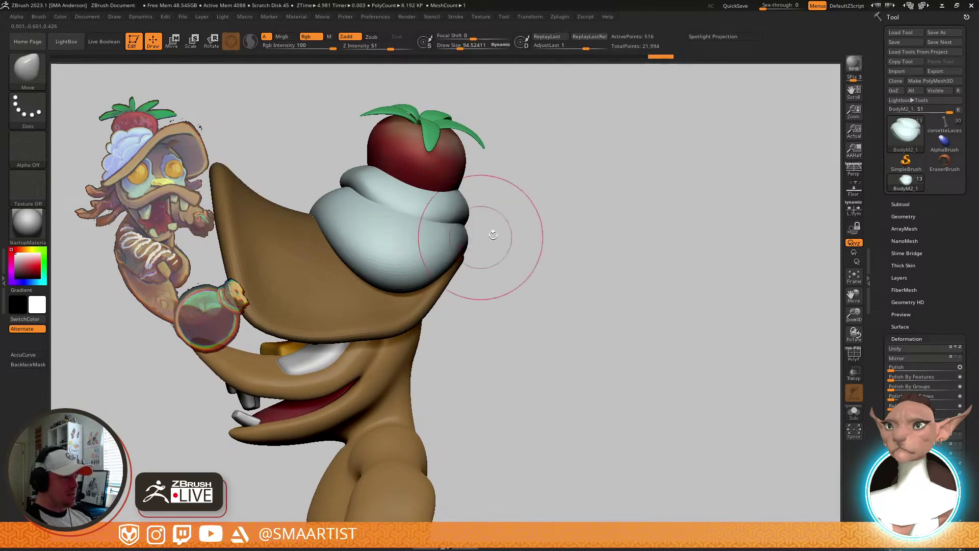
Refine how the lower cream layer sits against the back and side of the hat, using Move at a draw size of about 69
{"action": "mouse_move", "coordinate": [494, 234]}
{"action": "right_mouse_down"}
{"action": "mouse_move", "coordinate": [485, 277]}
{"action": "mouse_move", "coordinate": [479, 267]}
{"action": "right_mouse_up"}
{"action": "key", "text": "s"}
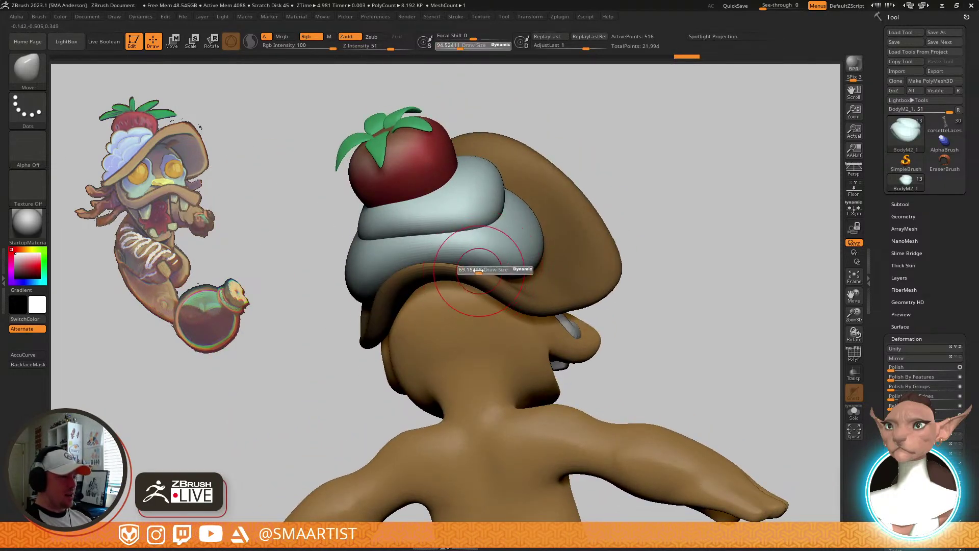
{"action": "left_click", "coordinate": [479, 271]}
{"action": "mouse_move", "coordinate": [535, 284]}
{"action": "right_mouse_down"}
{"action": "mouse_move", "coordinate": [605, 206]}
{"action": "mouse_move", "coordinate": [725, 195]}
{"action": "right_mouse_up"}
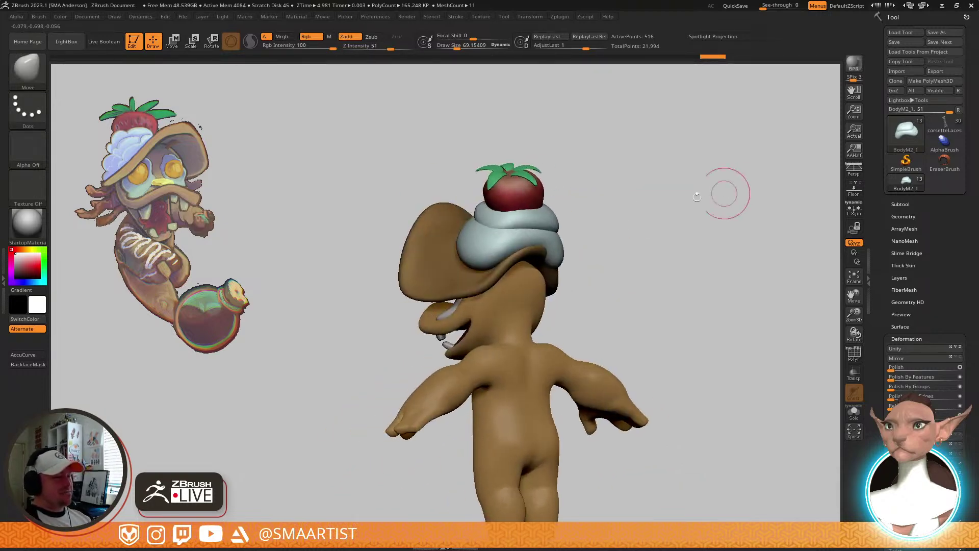
{"action": "right_click_drag", "start_coordinate": [533, 240], "coordinate": [566, 245]}
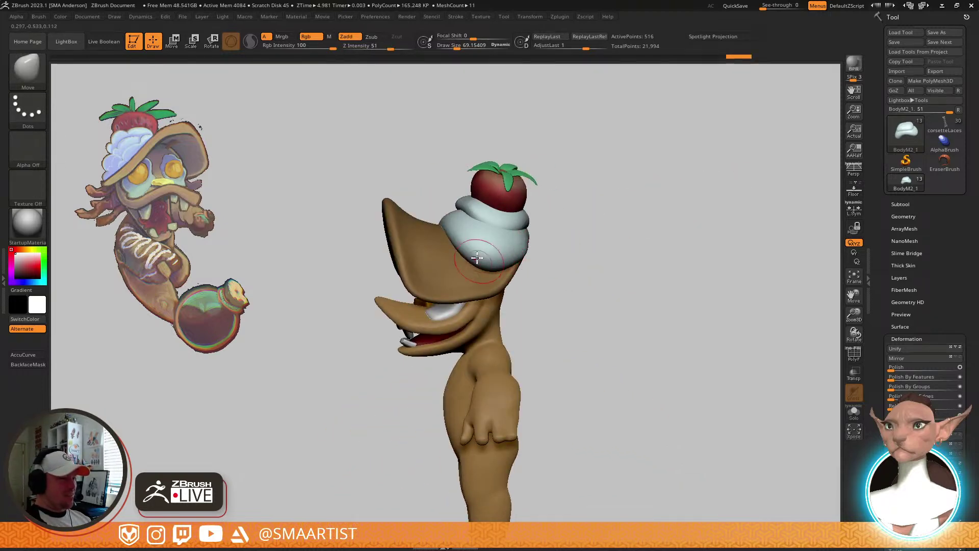
{"action": "right_click_drag", "start_coordinate": [443, 252], "coordinate": [512, 225]}
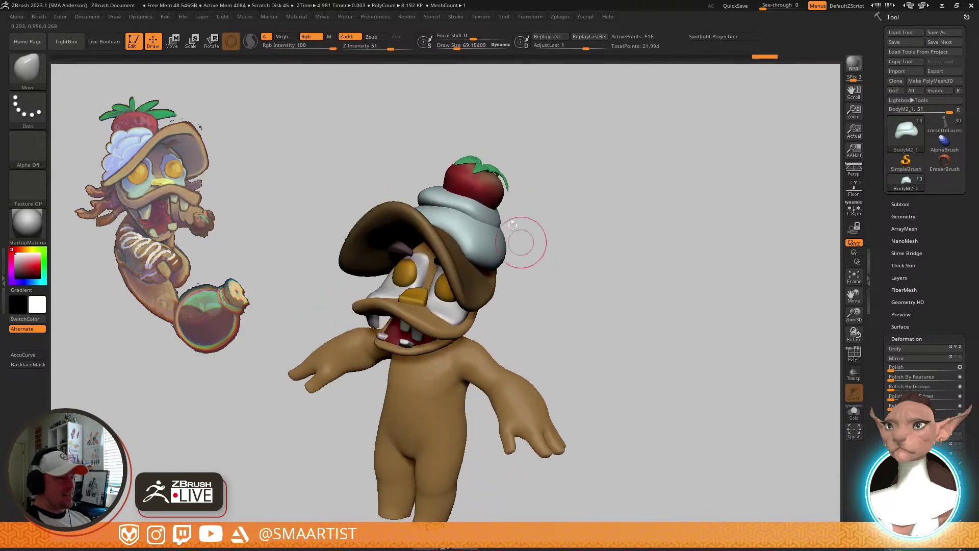
{"action": "left_click_drag", "start_coordinate": [509, 209], "coordinate": [511, 211]}
Touch up the cream's contour below the strawberry from the front with Move at a draw size of about 51
{"action": "mouse_move", "coordinate": [530, 219]}
{"action": "right_mouse_down"}
{"action": "mouse_move", "coordinate": [479, 225]}
{"action": "mouse_move", "coordinate": [546, 214]}
{"action": "mouse_move", "coordinate": [556, 319]}
{"action": "right_mouse_up"}
{"action": "key", "text": "s"}
{"action": "left_click", "coordinate": [466, 289]}
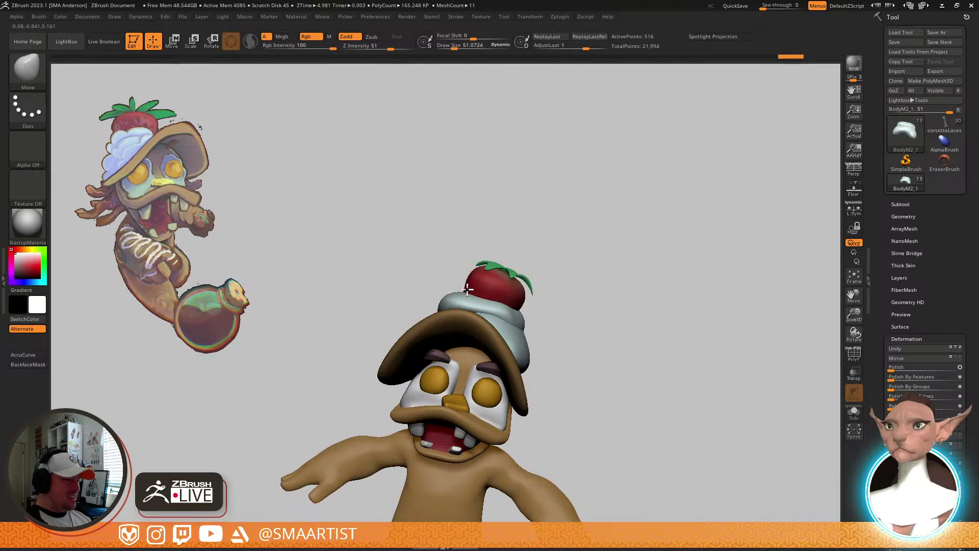
{"action": "right_click_drag", "start_coordinate": [470, 269], "coordinate": [587, 272]}
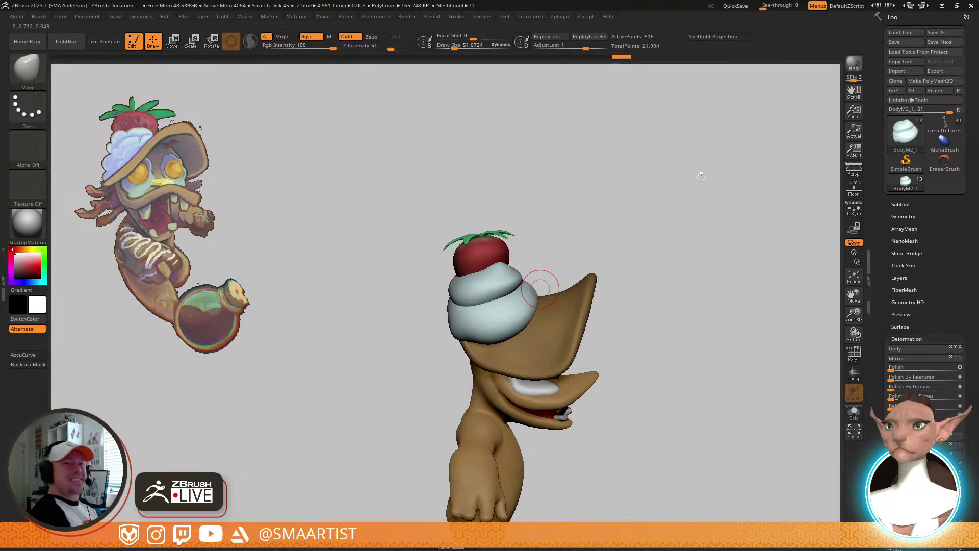
Select the body and reshape the forearm with the Move Topological brush
{"action": "mouse_move", "coordinate": [684, 226]}
{"action": "left_mouse_down"}
{"action": "mouse_move", "coordinate": [643, 227]}
{"action": "mouse_move", "coordinate": [643, 243]}
{"action": "mouse_move", "coordinate": [653, 232]}
{"action": "left_mouse_up"}
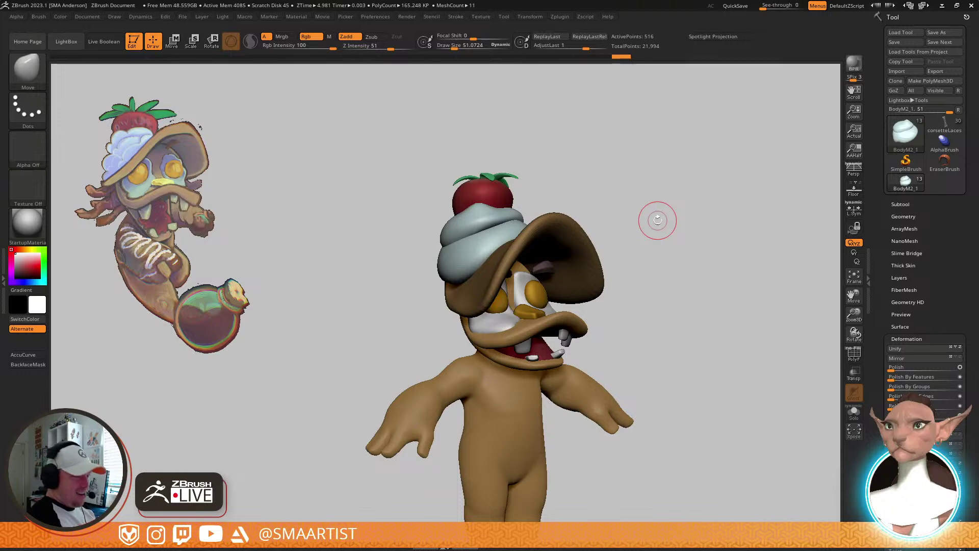
{"action": "left_click_drag", "start_coordinate": [636, 312], "coordinate": [531, 324]}
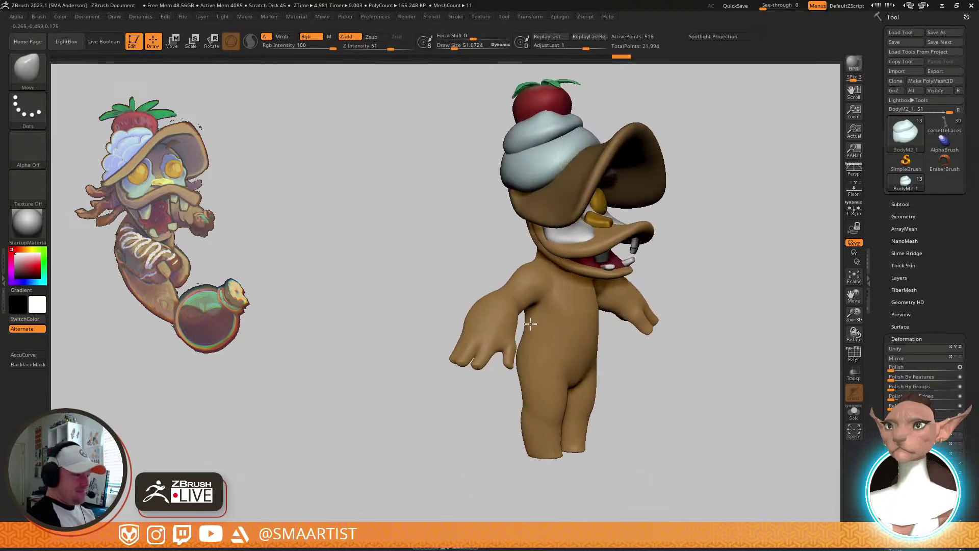
{"action": "right_click_drag", "start_coordinate": [531, 323], "coordinate": [502, 329]}
{"action": "mouse_move", "coordinate": [502, 329]}
{"action": "right_mouse_down", "text": "ctrl"}
{"action": "mouse_move", "coordinate": [465, 485]}
{"action": "mouse_move", "coordinate": [472, 348]}
{"action": "mouse_move", "coordinate": [450, 362]}
{"action": "right_mouse_up", "text": "ctrl"}
{"action": "left_click", "coordinate": [476, 348], "text": "alt"}
{"action": "key", "text": "s"}
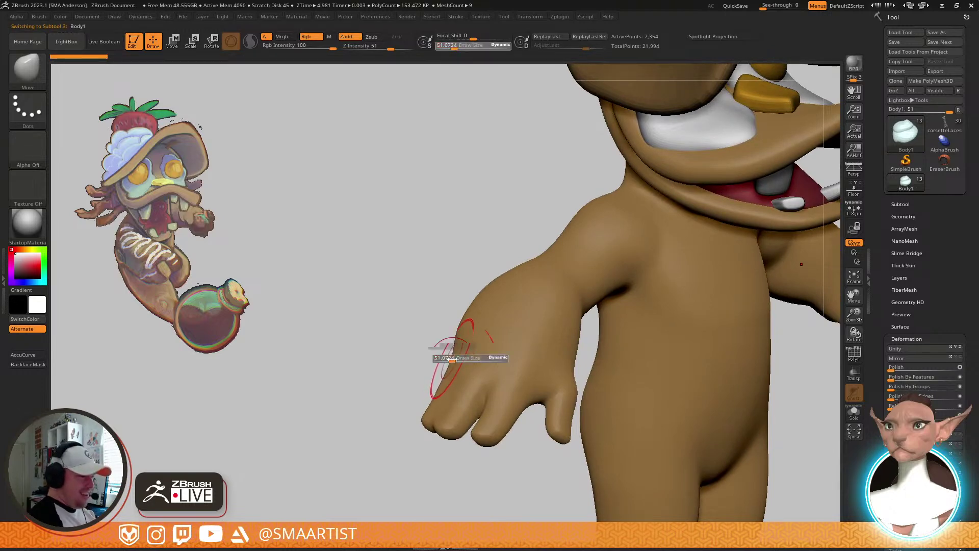
{"action": "left_click_drag", "start_coordinate": [452, 359], "coordinate": [437, 355]}
{"action": "key", "text": "b"}
{"action": "key", "text": "m"}
{"action": "key", "text": "t"}
{"action": "right_click_drag", "start_coordinate": [575, 295], "coordinate": [560, 293]}
{"action": "left_click_drag", "start_coordinate": [507, 322], "coordinate": [499, 332]}
Adjust the outer edge of the hand and fingers with Move Topological at a draw size of about 54
{"action": "mouse_move", "coordinate": [499, 331]}
{"action": "right_mouse_down"}
{"action": "mouse_move", "coordinate": [514, 317]}
{"action": "mouse_move", "coordinate": [466, 335]}
{"action": "mouse_move", "coordinate": [499, 324]}
{"action": "mouse_move", "coordinate": [499, 284]}
{"action": "mouse_move", "coordinate": [518, 365]}
{"action": "mouse_move", "coordinate": [510, 366]}
{"action": "mouse_move", "coordinate": [503, 441]}
{"action": "mouse_move", "coordinate": [507, 433]}
{"action": "right_mouse_up"}
{"action": "key", "text": "s"}
{"action": "left_click_drag", "start_coordinate": [481, 335], "coordinate": [475, 335]}
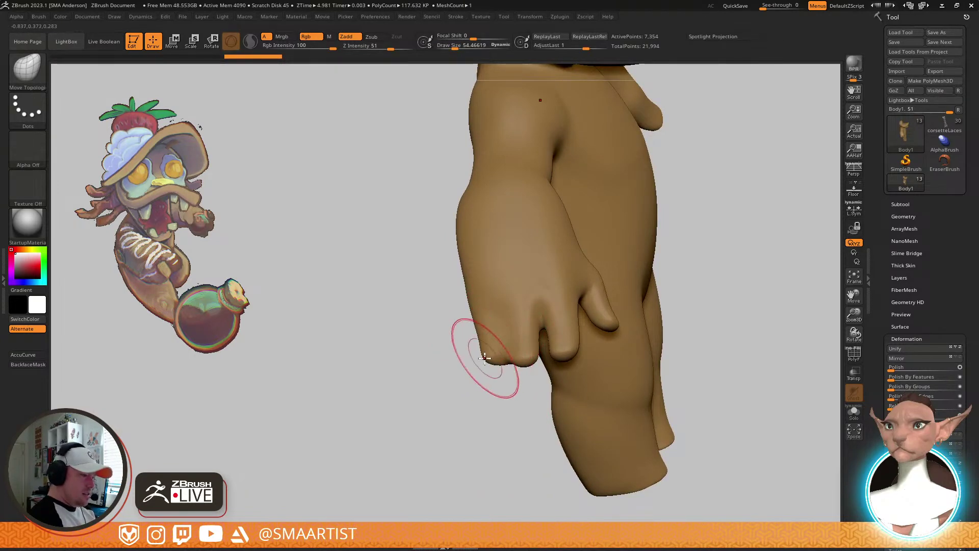
{"action": "mouse_move", "coordinate": [492, 350]}
{"action": "right_mouse_down"}
{"action": "mouse_move", "coordinate": [542, 415]}
{"action": "mouse_move", "coordinate": [537, 285]}
{"action": "mouse_move", "coordinate": [519, 313]}
{"action": "mouse_move", "coordinate": [525, 284]}
{"action": "mouse_move", "coordinate": [586, 219]}
{"action": "mouse_move", "coordinate": [535, 324]}
{"action": "mouse_move", "coordinate": [573, 354]}
{"action": "mouse_move", "coordinate": [609, 334]}
{"action": "mouse_move", "coordinate": [588, 277]}
{"action": "mouse_move", "coordinate": [555, 304]}
{"action": "mouse_move", "coordinate": [548, 375]}
{"action": "right_mouse_up"}
Save the project and check the character from the front and above
{"action": "mouse_move", "coordinate": [548, 375]}
{"action": "right_mouse_down"}
{"action": "mouse_move", "coordinate": [525, 394]}
{"action": "mouse_move", "coordinate": [521, 359]}
{"action": "mouse_move", "coordinate": [566, 349]}
{"action": "mouse_move", "coordinate": [530, 336]}
{"action": "mouse_move", "coordinate": [534, 361]}
{"action": "mouse_move", "coordinate": [511, 350]}
{"action": "mouse_move", "coordinate": [573, 335]}
{"action": "mouse_move", "coordinate": [595, 341]}
{"action": "mouse_move", "coordinate": [576, 367]}
{"action": "mouse_move", "coordinate": [501, 320]}
{"action": "mouse_move", "coordinate": [498, 333]}
{"action": "mouse_move", "coordinate": [627, 282]}
{"action": "right_mouse_up"}
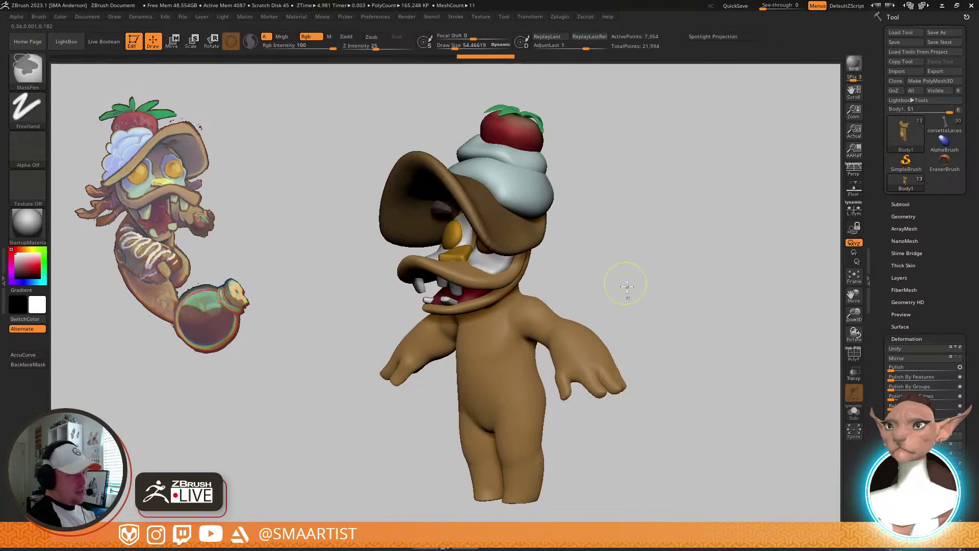
{"action": "key", "text": "ctrl+s"}
{"action": "mouse_move", "coordinate": [695, 240]}
{"action": "right_mouse_down"}
{"action": "mouse_move", "coordinate": [706, 247]}
{"action": "mouse_move", "coordinate": [684, 247]}
{"action": "mouse_move", "coordinate": [644, 350]}
{"action": "mouse_move", "coordinate": [573, 306]}
{"action": "mouse_move", "coordinate": [634, 344]}
{"action": "mouse_move", "coordinate": [612, 327]}
{"action": "mouse_move", "coordinate": [625, 319]}
{"action": "mouse_move", "coordinate": [587, 329]}
{"action": "right_mouse_up"}
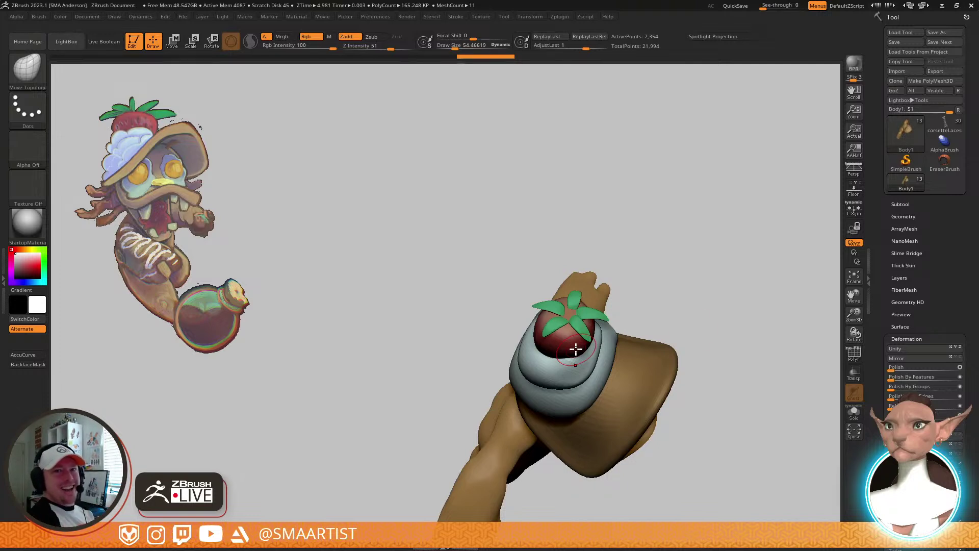
{"action": "left_click_drag", "start_coordinate": [701, 303], "coordinate": [694, 284]}
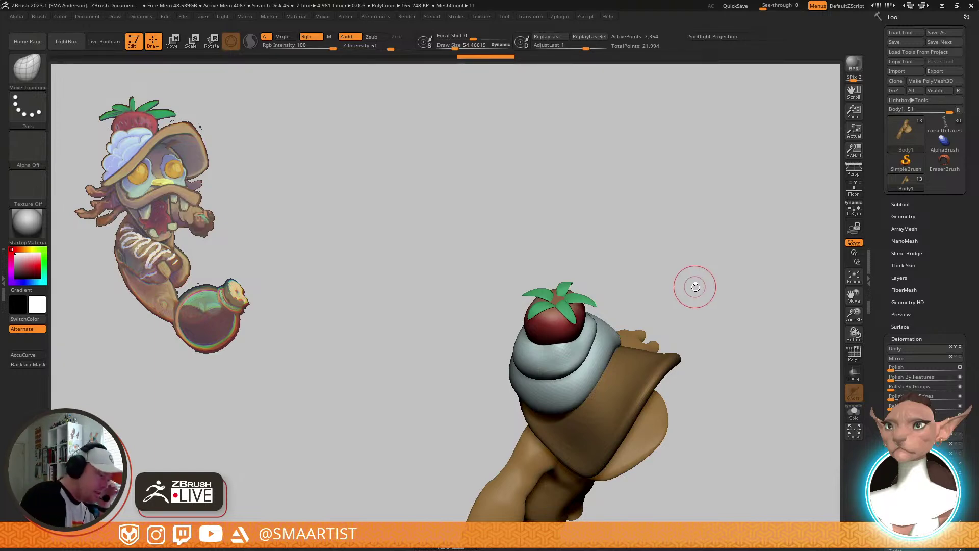
Switch to the web browser, look over the Sweet Tooth gallery and open artstation.com
{"action": "key", "text": "alt+Tab"}
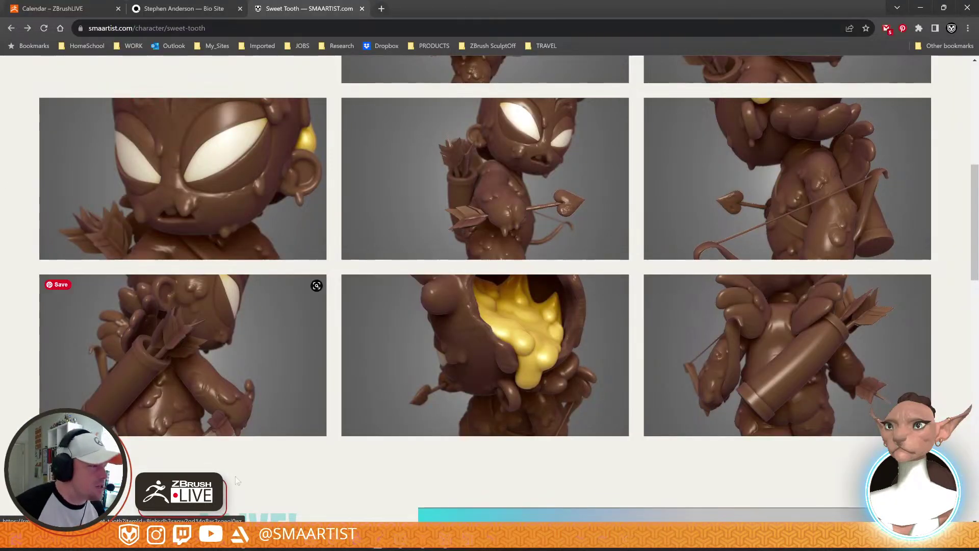
{"action": "scroll", "coordinate": [602, 222], "scroll_direction": "up", "scroll_amount": 8}
{"action": "scroll", "coordinate": [599, 220], "scroll_direction": "down", "scroll_amount": 6}
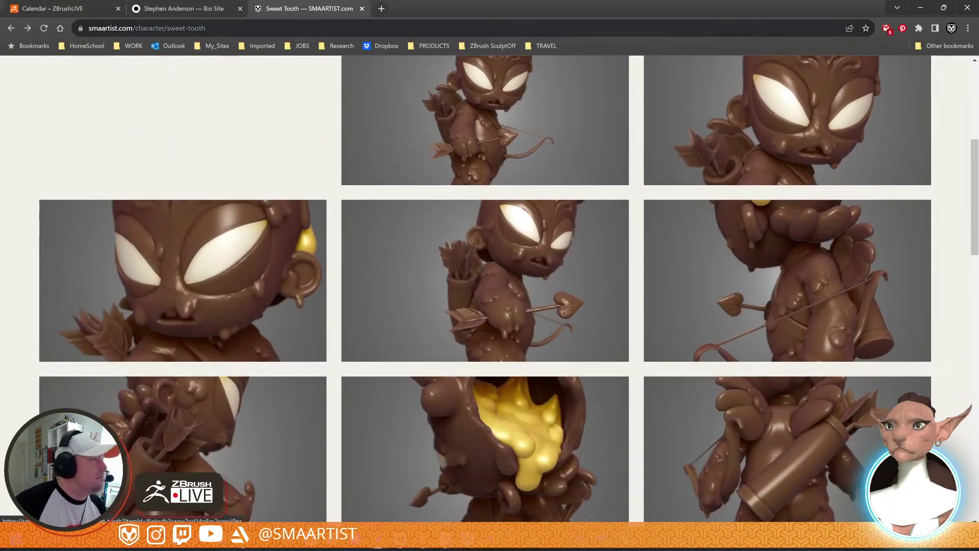
{"action": "key", "text": "ctrl+l"}
{"action": "type", "text": "artstation.com"}
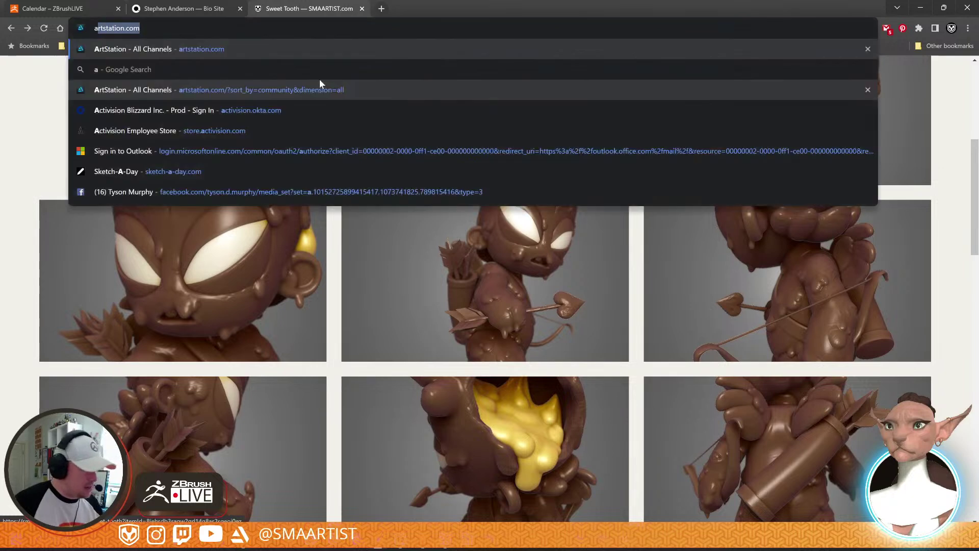
{"action": "key", "text": "Return"}
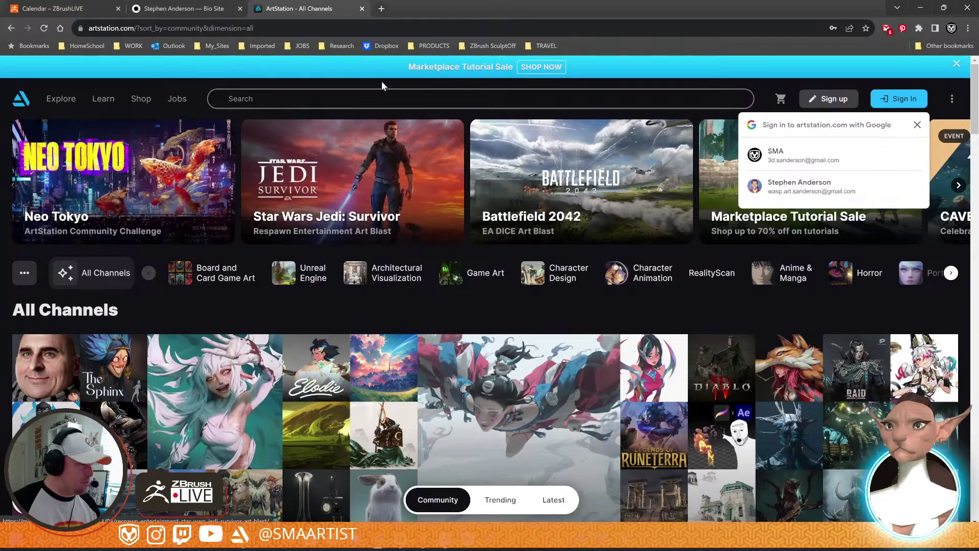
Search ArtStation for "smaa" and open the matching artist's profile
{"action": "left_click", "coordinate": [385, 97]}
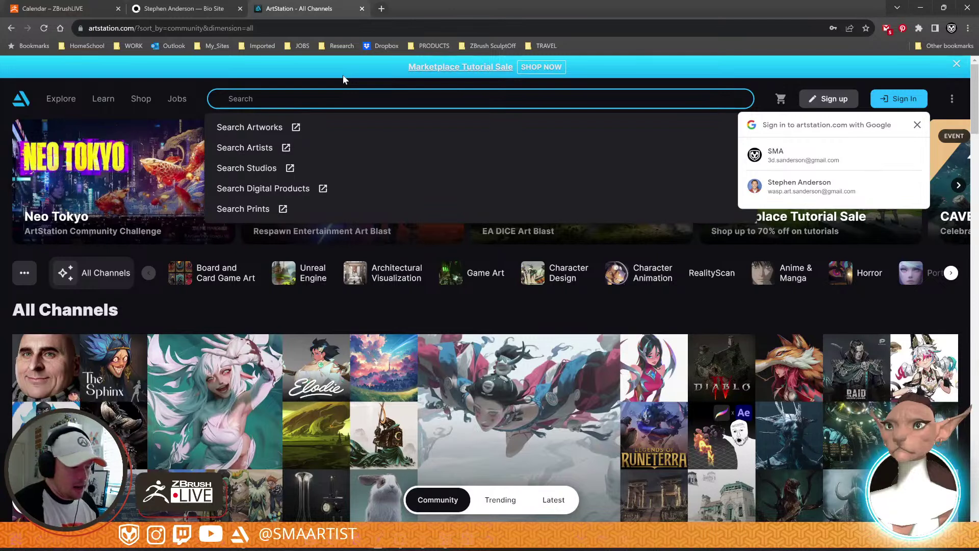
{"action": "type", "text": "smaa"}
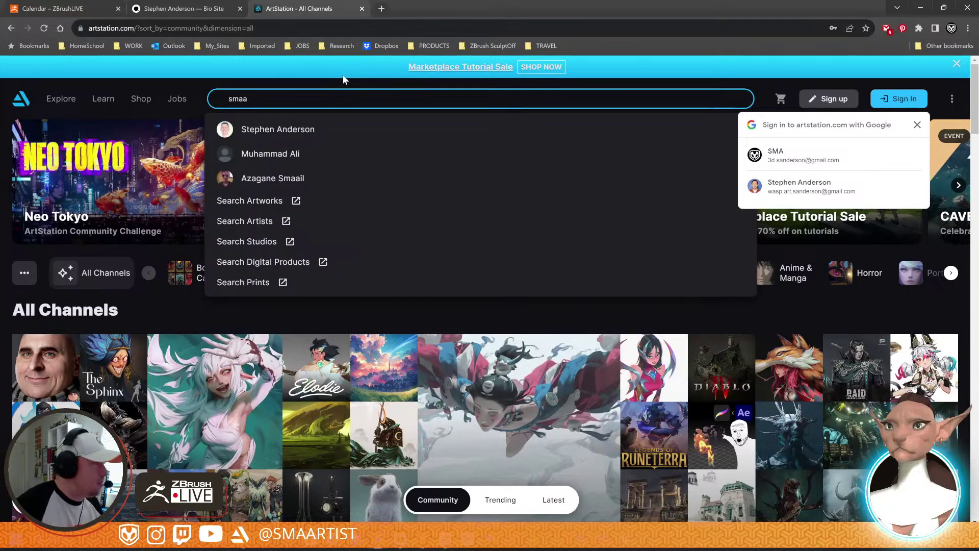
{"action": "left_click", "coordinate": [262, 134]}
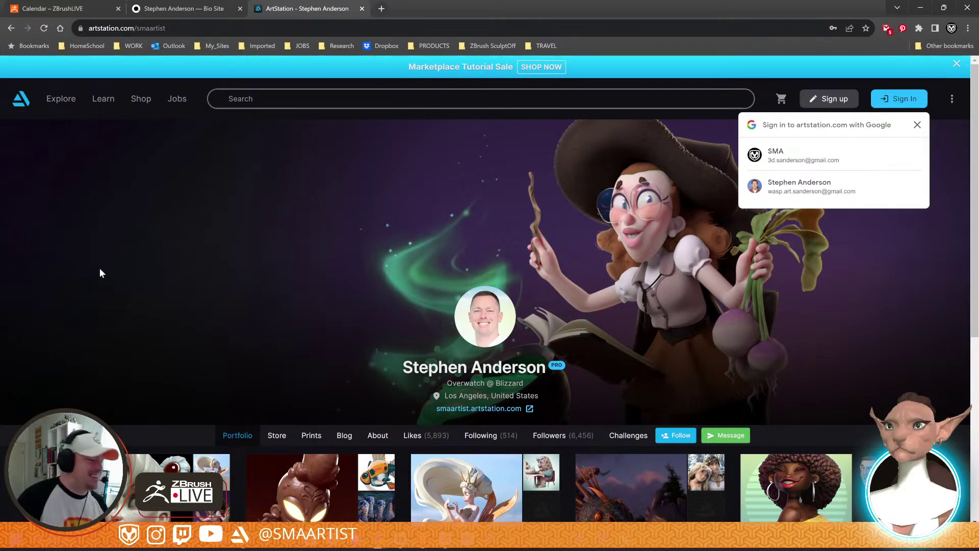
Open the Sweet Tooth artwork from the Creature album and look through its images and turntables
{"action": "scroll", "coordinate": [81, 281], "scroll_direction": "down", "scroll_amount": 3}
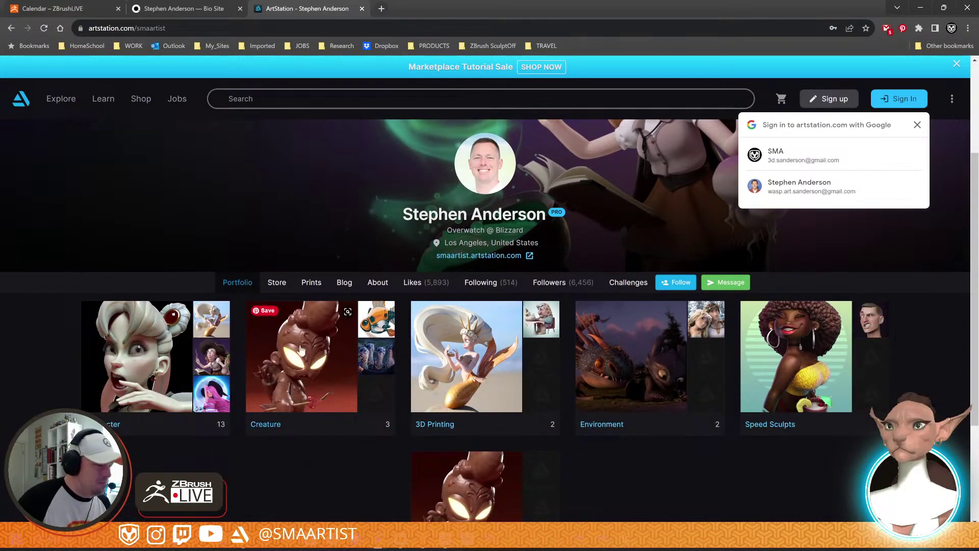
{"action": "left_click", "coordinate": [301, 349]}
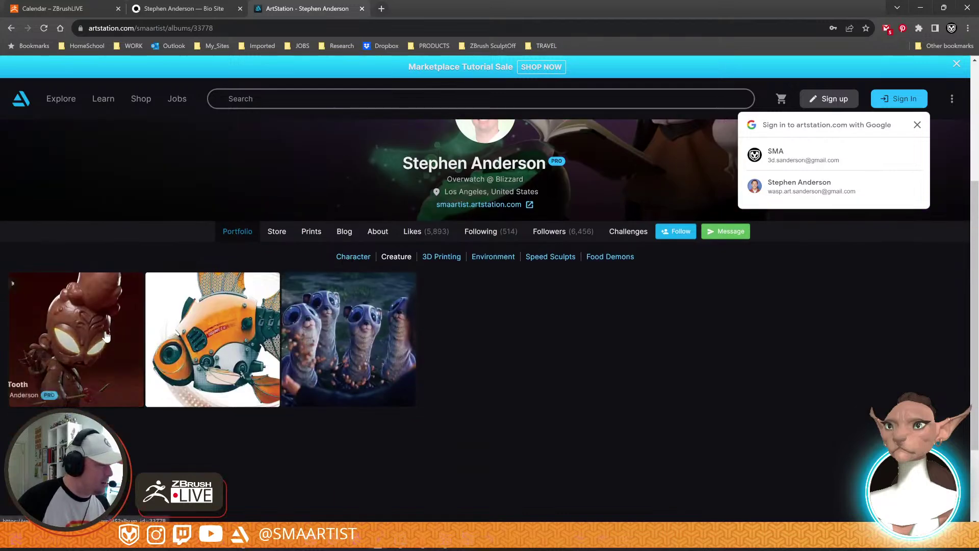
{"action": "left_click", "coordinate": [106, 337]}
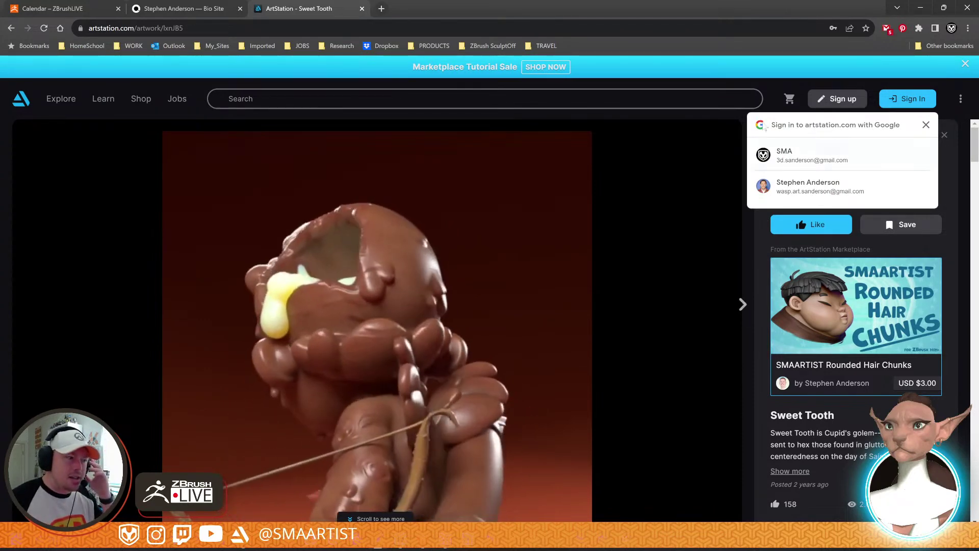
{"action": "scroll", "coordinate": [488, 344], "scroll_direction": "down", "scroll_amount": 8}
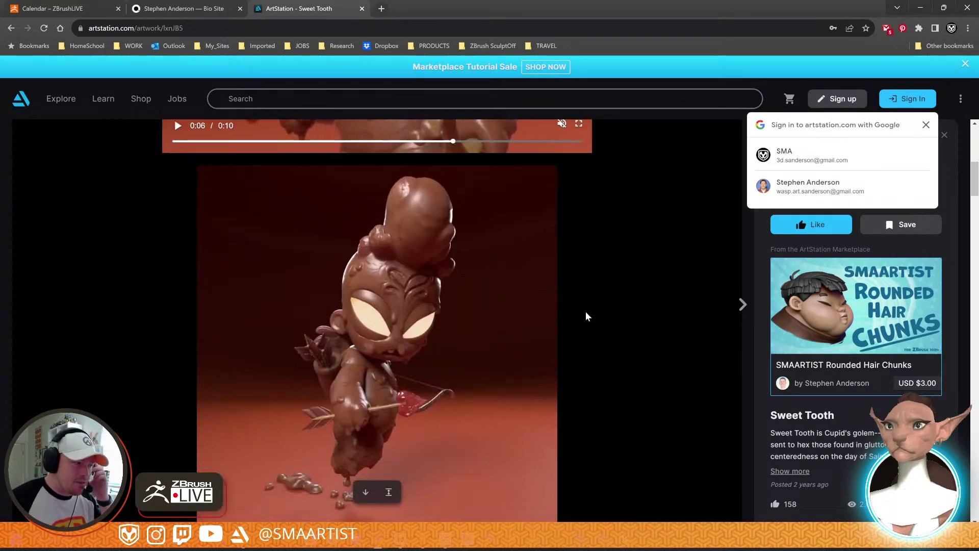
{"action": "scroll", "coordinate": [587, 316], "scroll_direction": "down", "scroll_amount": 6}
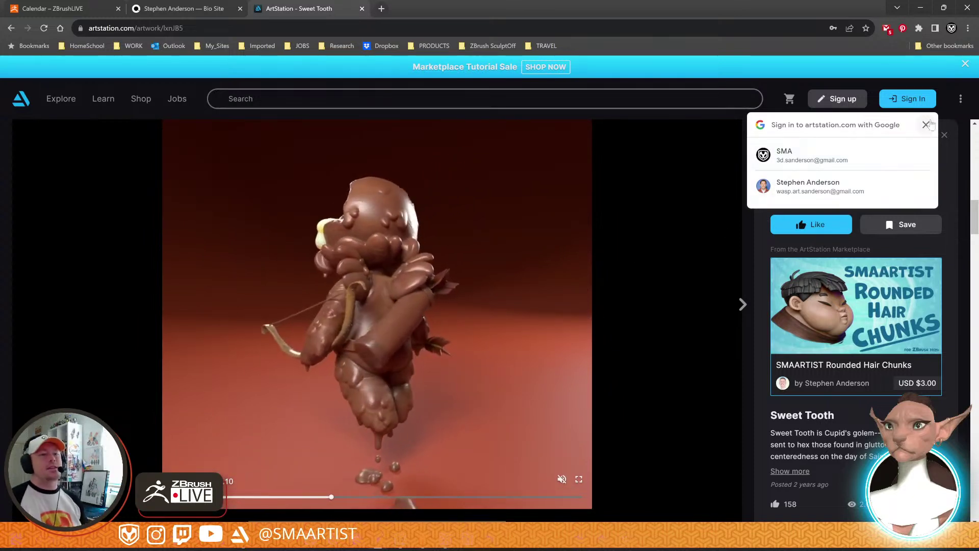
Sign in to ArtStation with the artist's first listed Google account and view the Sweet Tooth turntable
{"action": "left_click", "coordinate": [848, 158]}
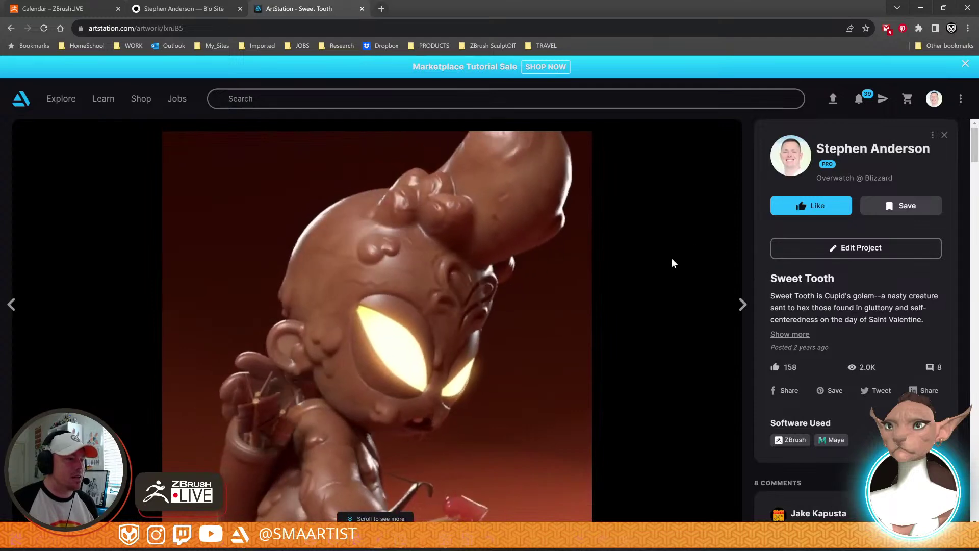
{"action": "scroll", "coordinate": [672, 263], "scroll_direction": "down", "scroll_amount": 15}
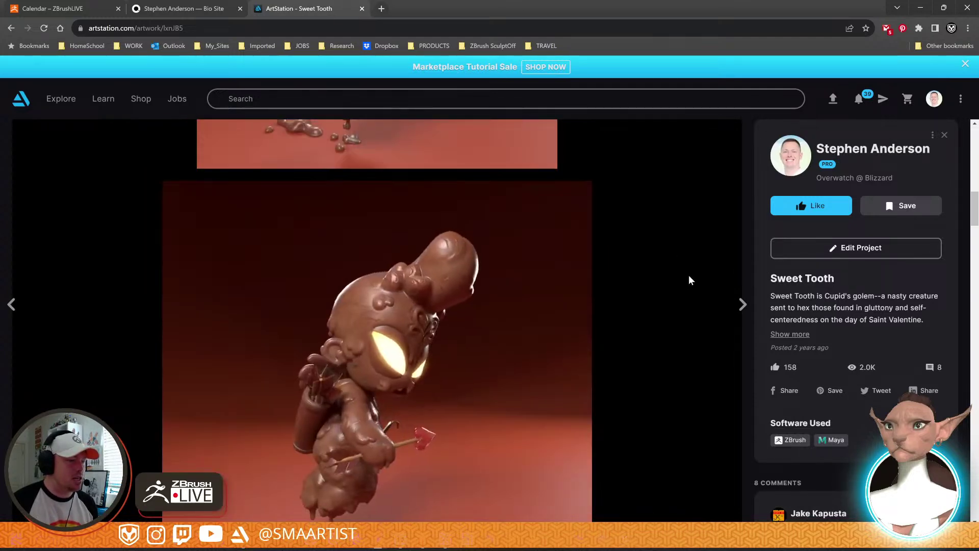
{"action": "scroll", "coordinate": [688, 280], "scroll_direction": "down", "scroll_amount": 1}
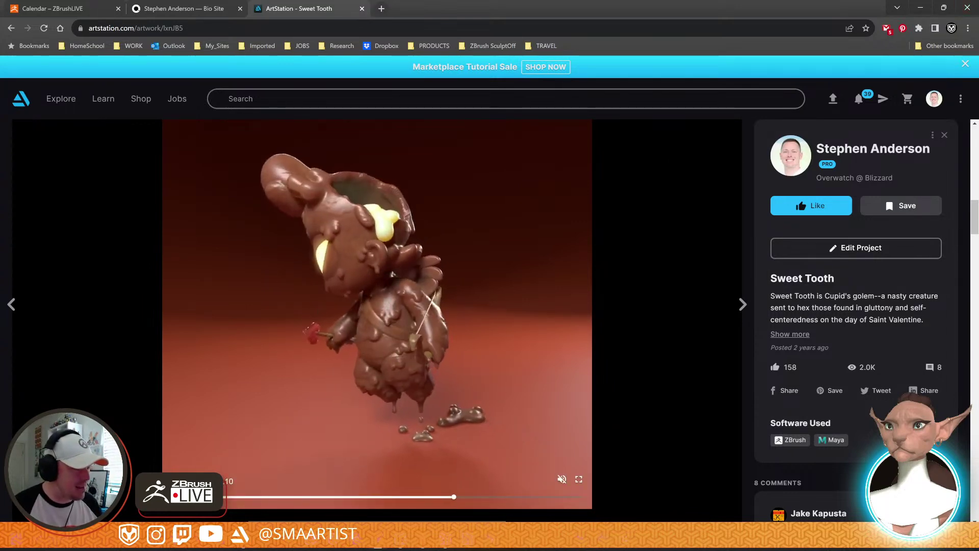
Switch back to ZBrush, inspect the head's PolyFrame, and adjust the cheek beside the eye patch with Move Topological at about 69 draw size
{"action": "left_click", "coordinate": [450, 547]}
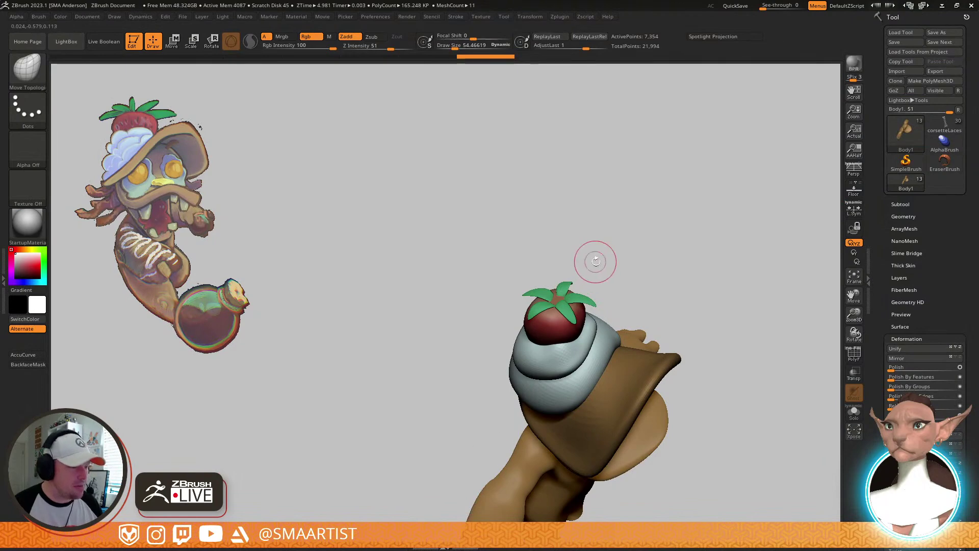
{"action": "left_click_drag", "start_coordinate": [596, 261], "coordinate": [542, 201]}
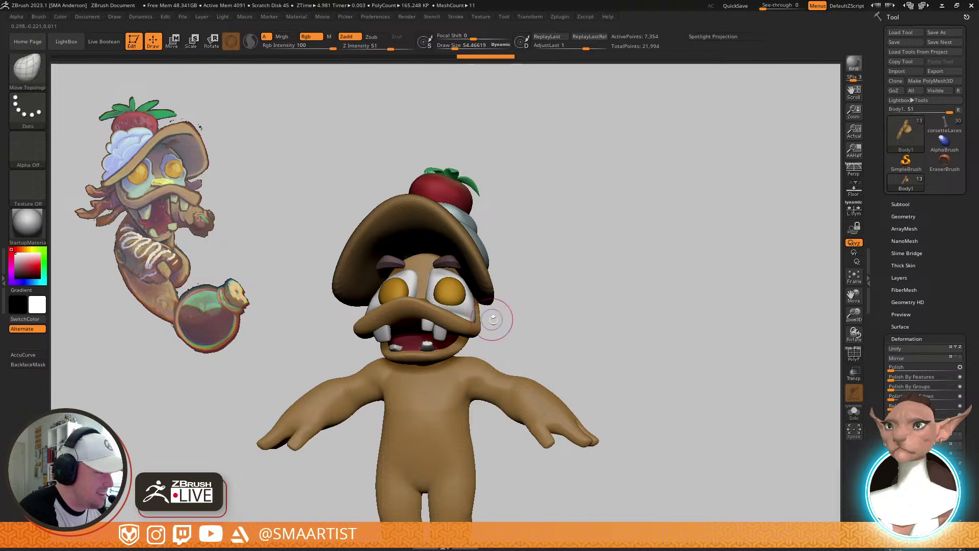
{"action": "key", "text": "shift+f"}
{"action": "right_click_drag", "start_coordinate": [494, 324], "coordinate": [537, 417], "text": "ctrl"}
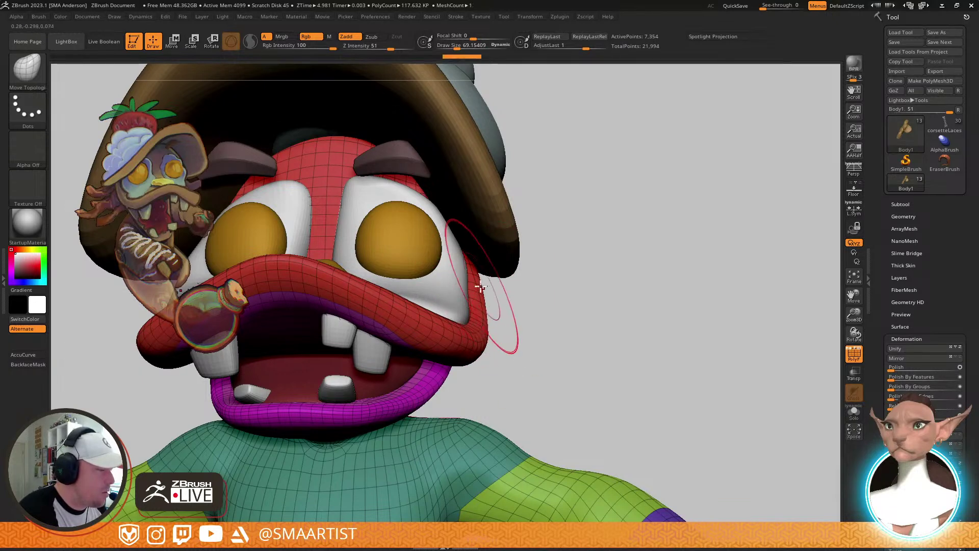
{"action": "mouse_move", "coordinate": [485, 330]}
{"action": "right_mouse_down", "text": "ctrl"}
{"action": "mouse_move", "coordinate": [516, 288]}
{"action": "mouse_move", "coordinate": [516, 334]}
{"action": "mouse_move", "coordinate": [524, 322]}
{"action": "mouse_move", "coordinate": [499, 335]}
{"action": "right_mouse_up", "text": "ctrl"}
{"action": "key", "text": "shift+f"}
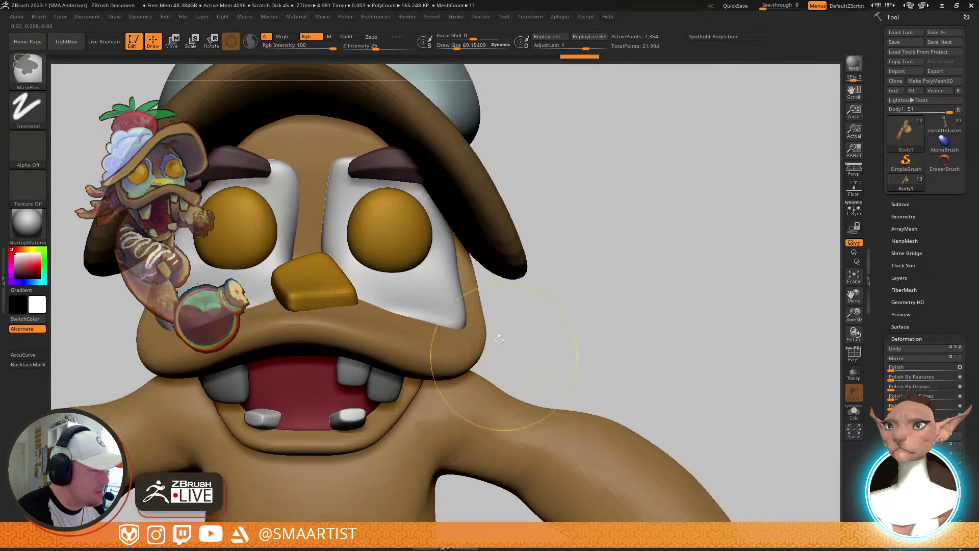
{"action": "left_click_drag", "start_coordinate": [488, 306], "coordinate": [491, 304]}
Set the Move Topological draw size to about 36 and inspect the back of the head and the whole figure
{"action": "mouse_move", "coordinate": [492, 304]}
{"action": "right_mouse_down"}
{"action": "mouse_move", "coordinate": [496, 294]}
{"action": "mouse_move", "coordinate": [533, 326]}
{"action": "mouse_move", "coordinate": [495, 301]}
{"action": "mouse_move", "coordinate": [566, 247]}
{"action": "mouse_move", "coordinate": [564, 338]}
{"action": "mouse_move", "coordinate": [549, 234]}
{"action": "right_mouse_up"}
{"action": "key", "text": "s"}
{"action": "left_click", "coordinate": [541, 236]}
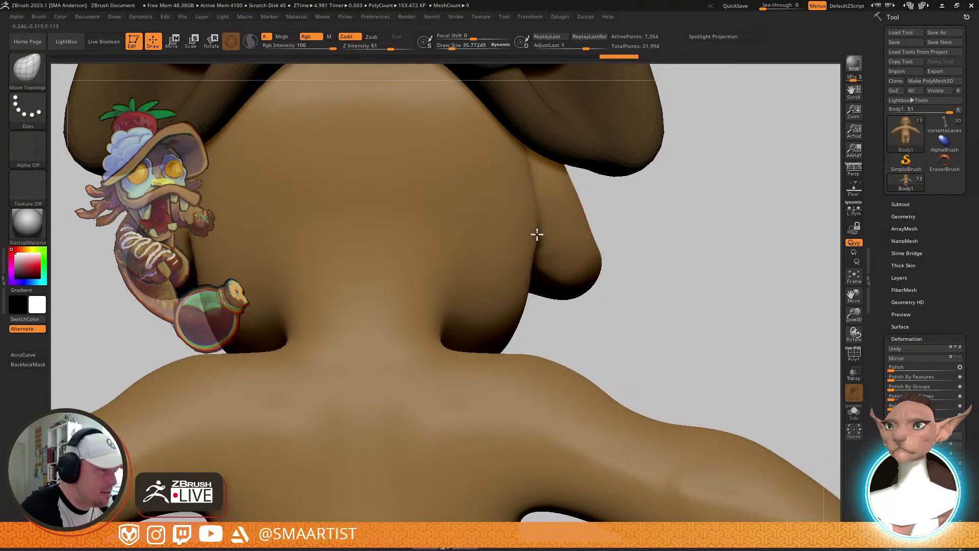
{"action": "mouse_move", "coordinate": [542, 244]}
{"action": "right_mouse_down"}
{"action": "mouse_move", "coordinate": [575, 263]}
{"action": "mouse_move", "coordinate": [580, 284]}
{"action": "mouse_move", "coordinate": [537, 276]}
{"action": "right_mouse_up"}
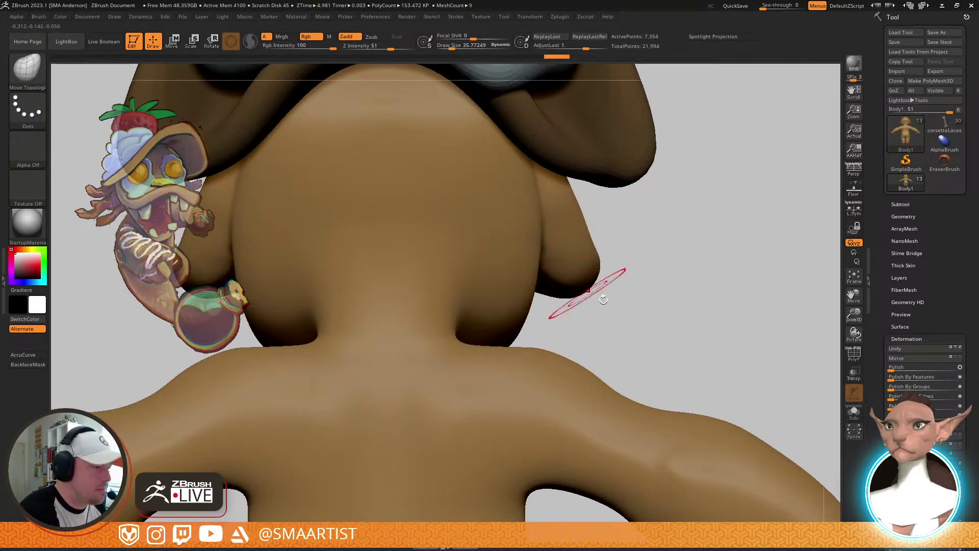
{"action": "right_click_drag", "start_coordinate": [603, 299], "coordinate": [628, 258], "text": "ctrl"}
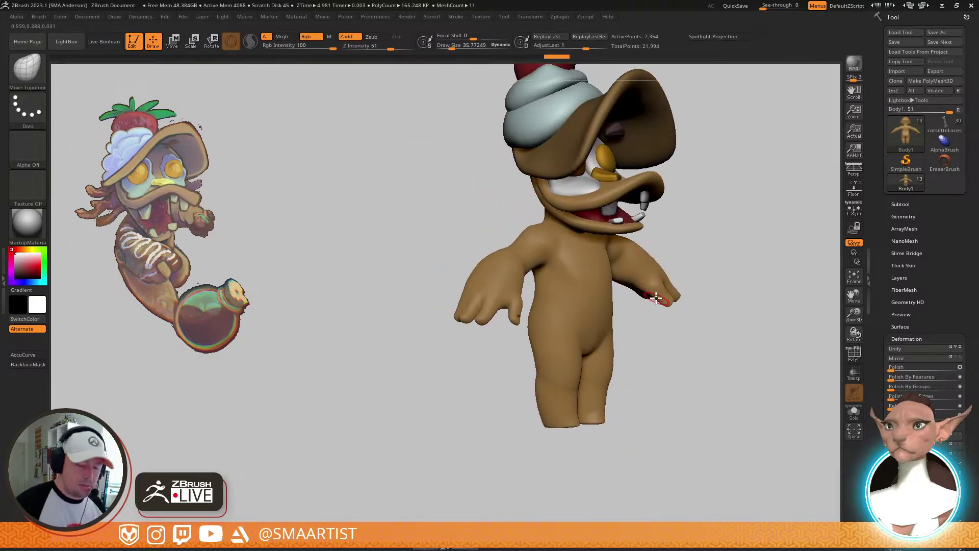
Switch to Chrome, bring up the artist's Bio Site page and open its Food Demons link
{"action": "key", "text": "alt+Tab"}
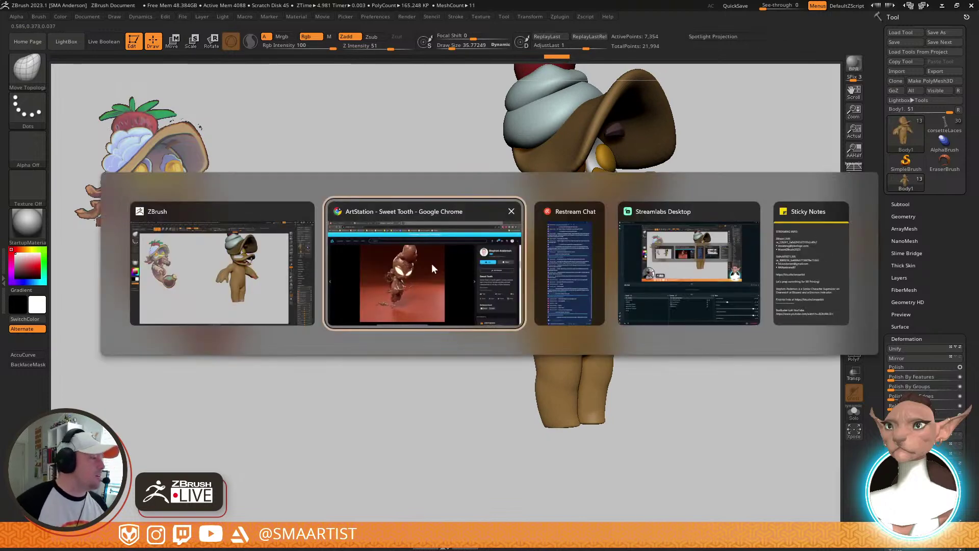
{"action": "left_click", "coordinate": [420, 235]}
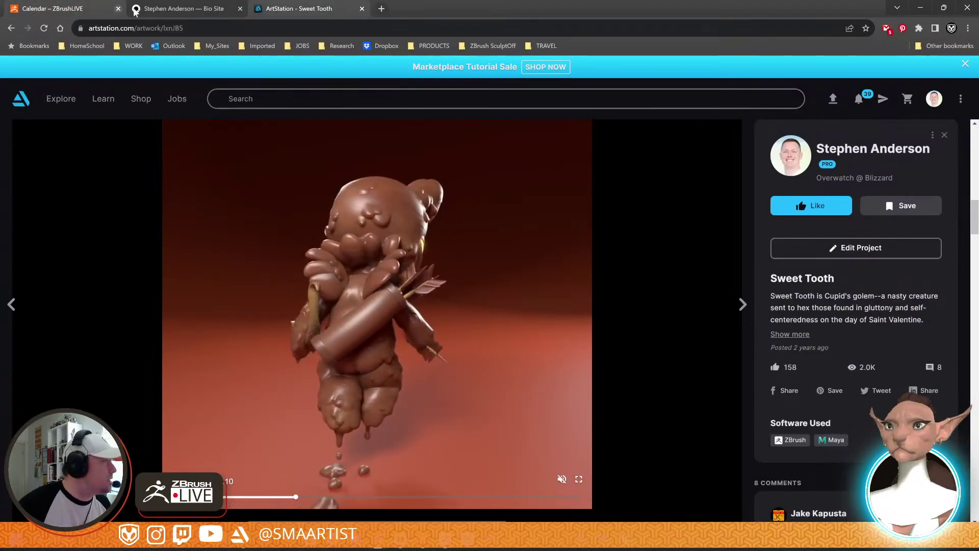
{"action": "left_click", "coordinate": [174, 8]}
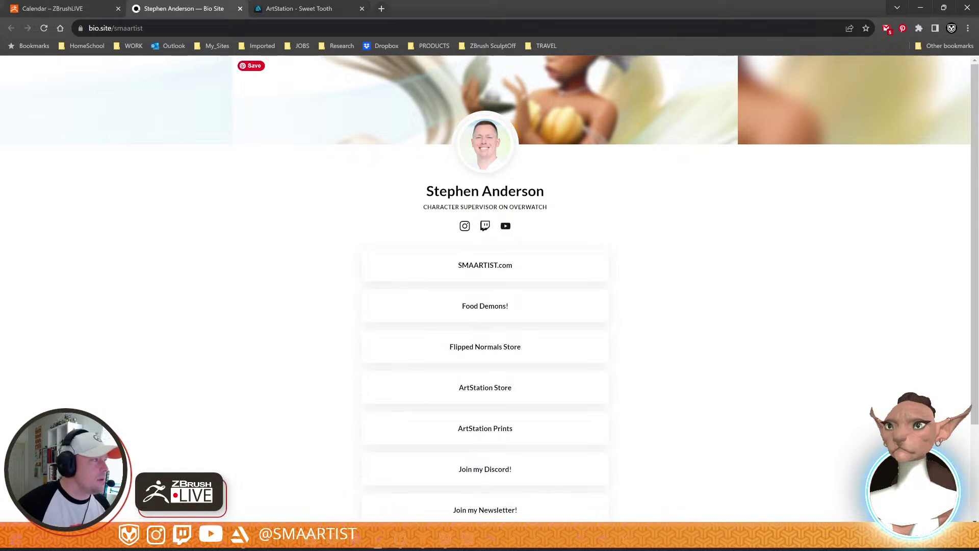
{"action": "left_click", "coordinate": [214, 28]}
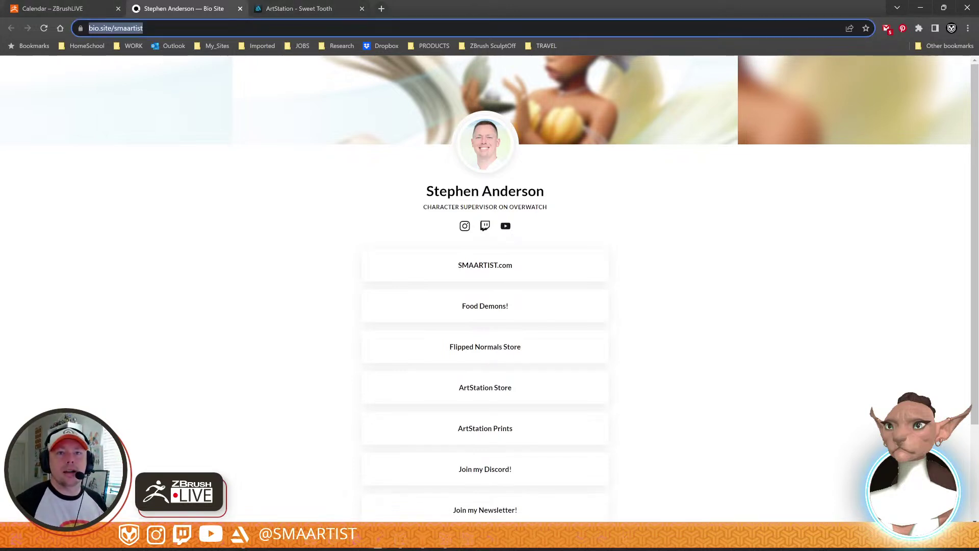
{"action": "key", "text": "alt+Tab"}
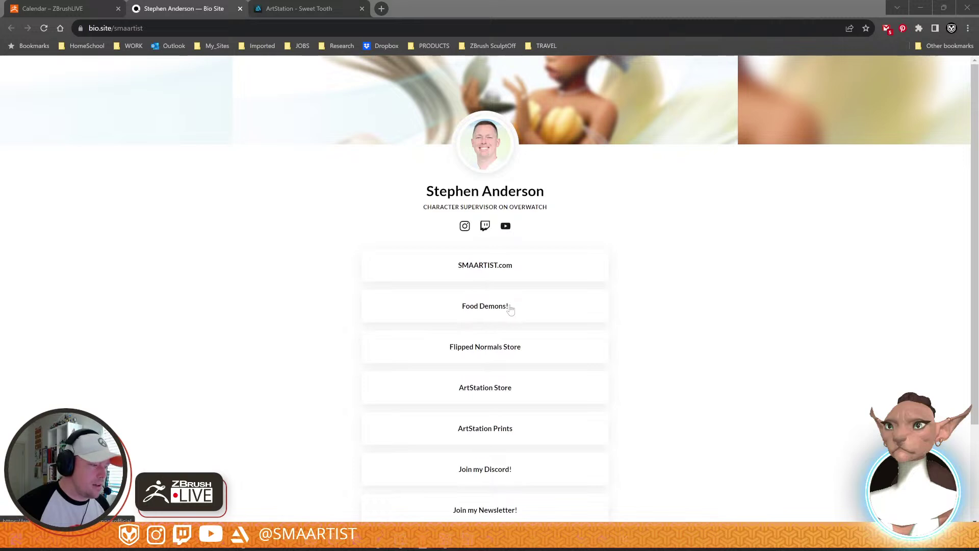
{"action": "left_click", "coordinate": [510, 308]}
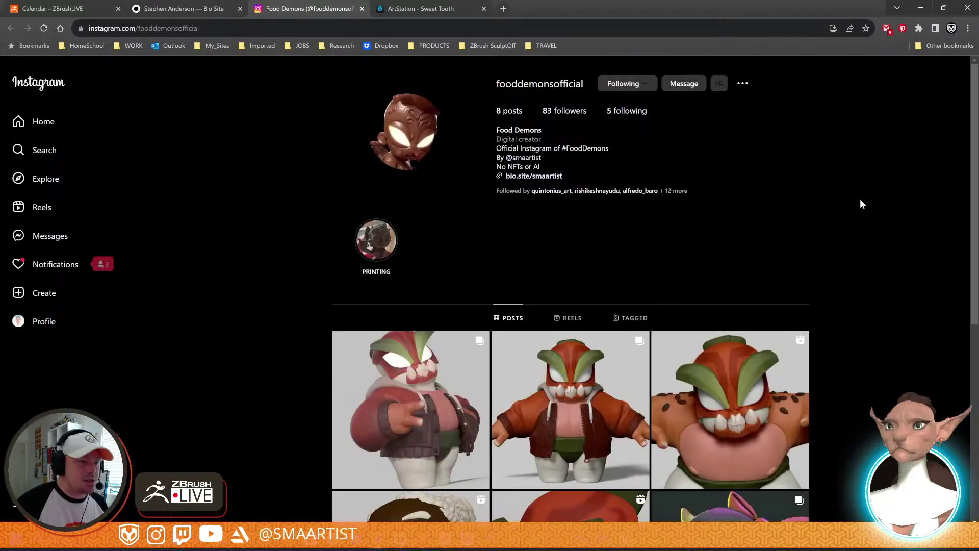
Browse the Food Demons Instagram posts and view the Pumpkin Spice close-ups and the following Pumpkin Spice video
{"action": "scroll", "coordinate": [849, 178], "scroll_direction": "down", "scroll_amount": 7}
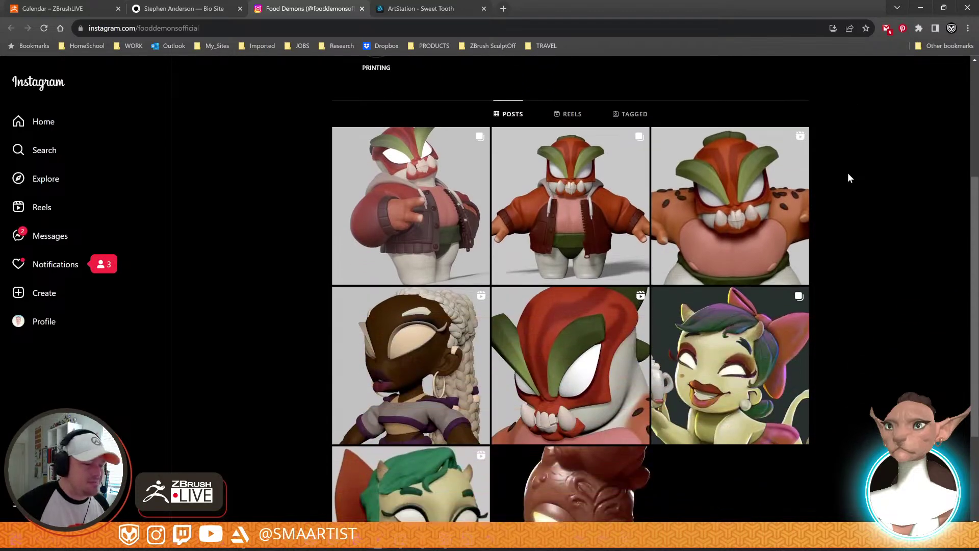
{"action": "scroll", "coordinate": [848, 181], "scroll_direction": "up", "scroll_amount": 2}
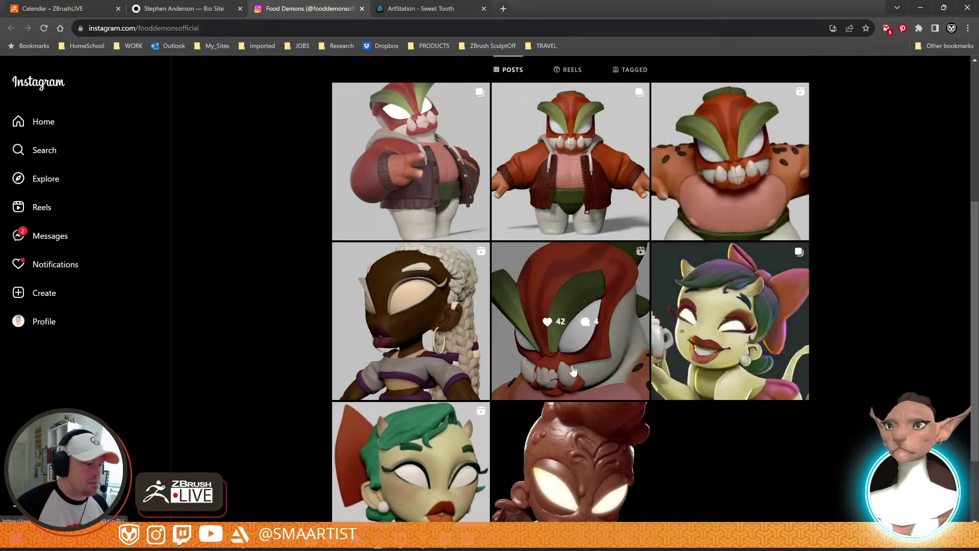
{"action": "scroll", "coordinate": [571, 220], "scroll_direction": "up", "scroll_amount": 1}
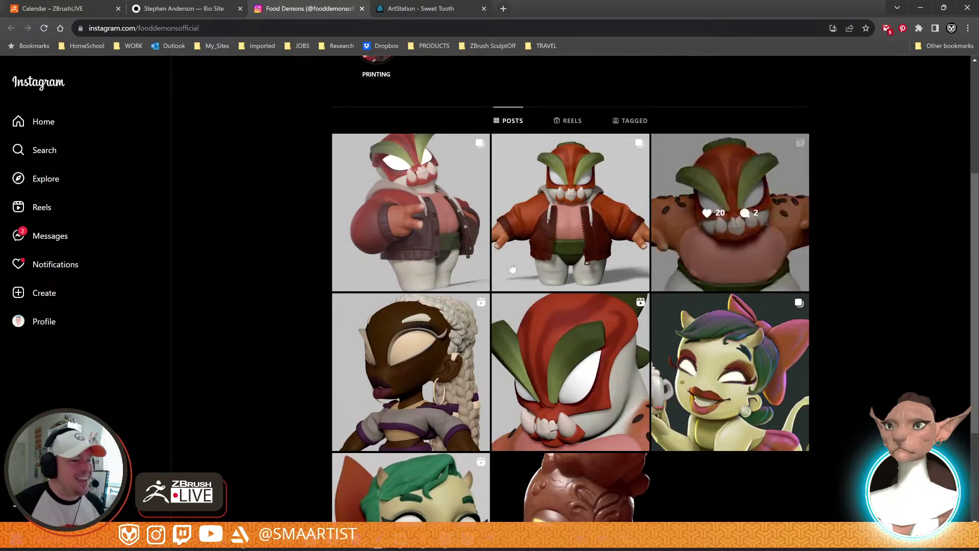
{"action": "scroll", "coordinate": [608, 255], "scroll_direction": "down", "scroll_amount": 1}
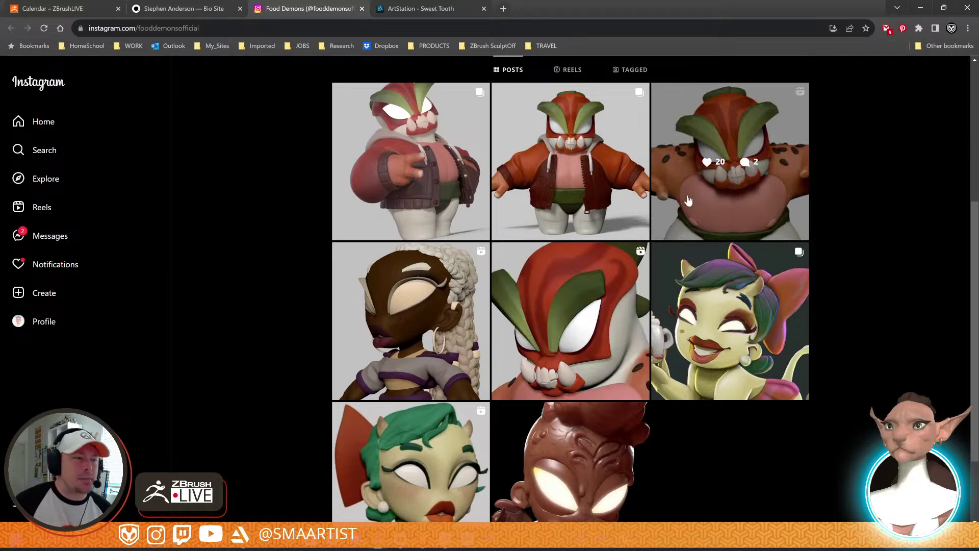
{"action": "scroll", "coordinate": [874, 258], "scroll_direction": "down", "scroll_amount": 1}
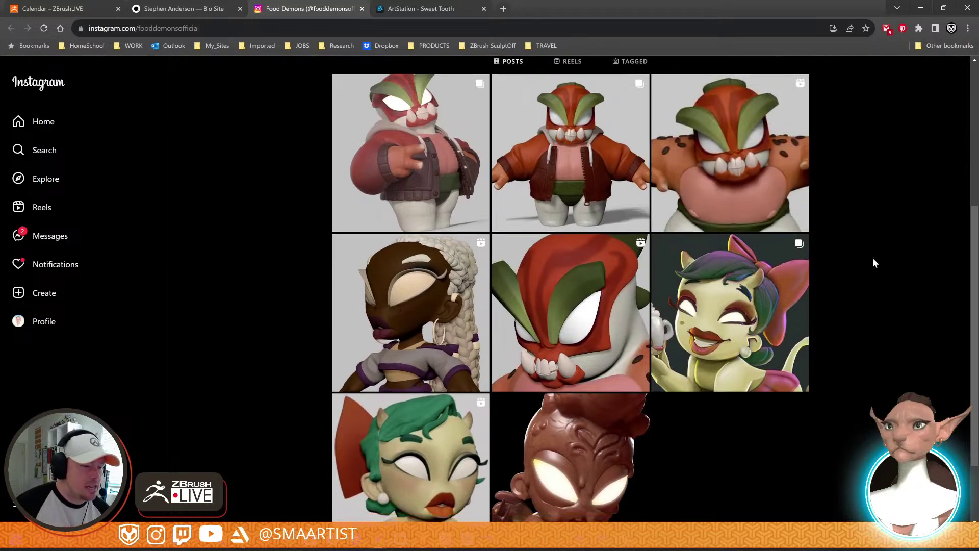
{"action": "left_click", "coordinate": [726, 332]}
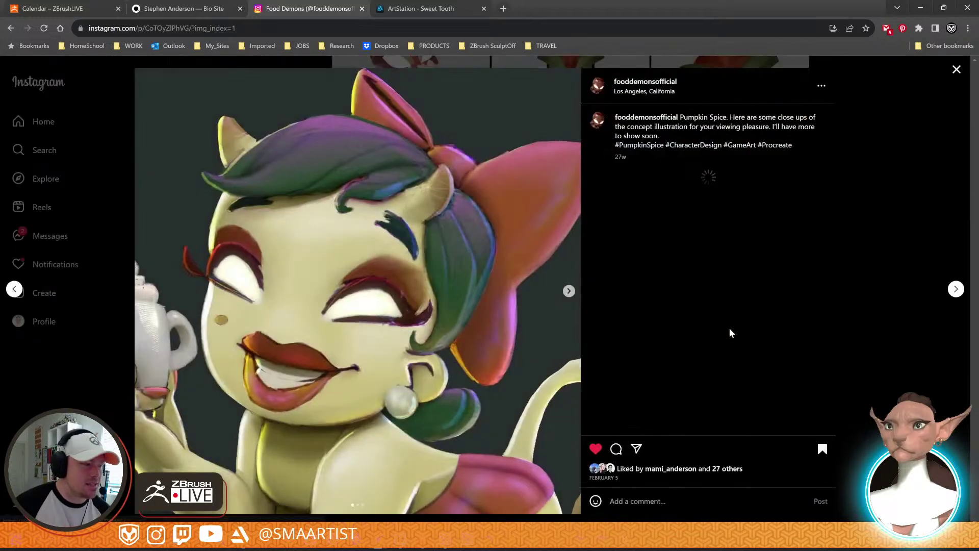
{"action": "key", "text": "Right"}
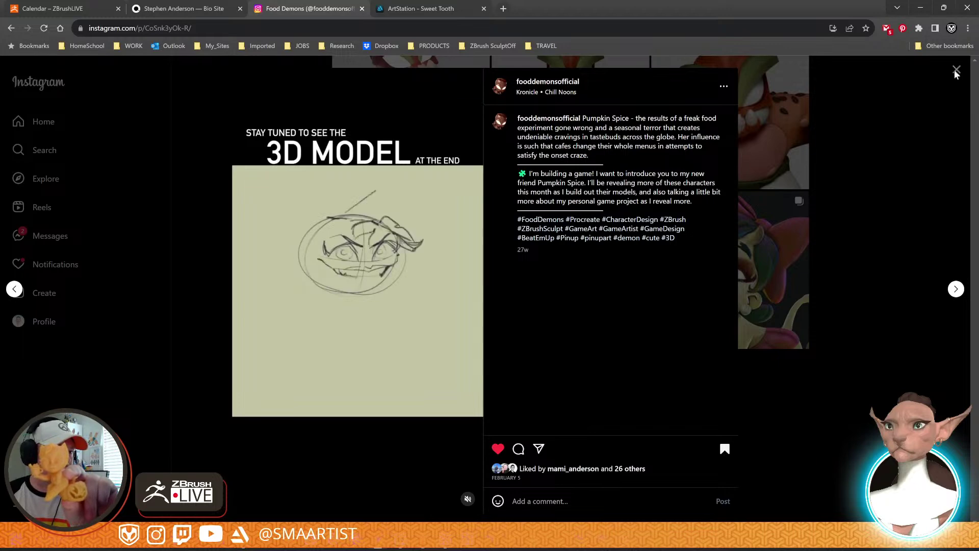
{"action": "left_click", "coordinate": [883, 192]}
{"action": "scroll", "coordinate": [880, 185], "scroll_direction": "up", "scroll_amount": 3}
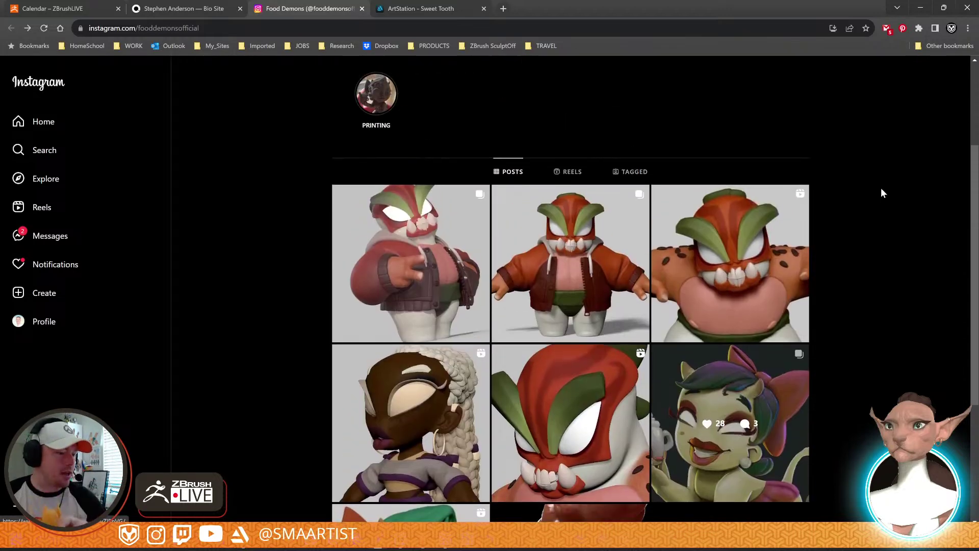
{"action": "scroll", "coordinate": [880, 188], "scroll_direction": "down", "scroll_amount": 2}
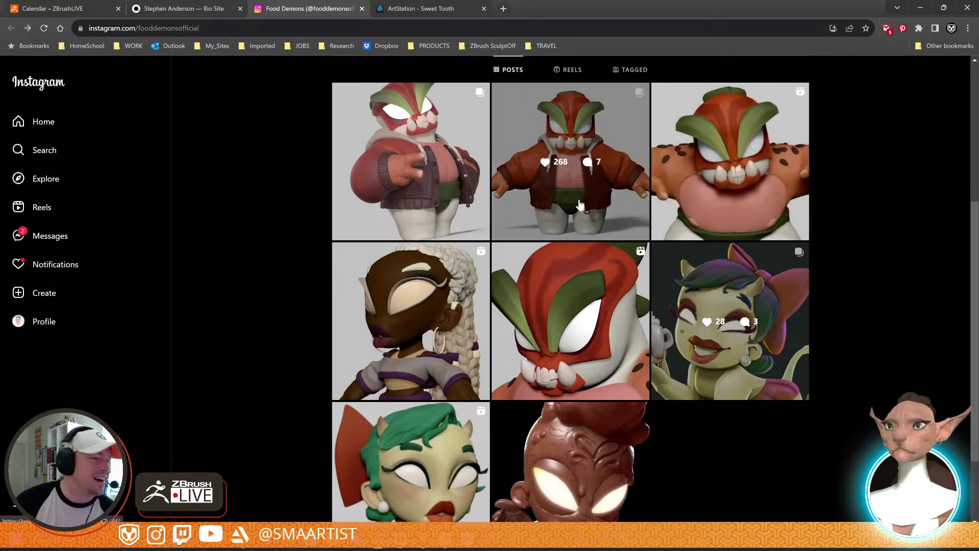
Open the post of Sushiyama posed in his jacket, look through the neighbouring Sushiyama posts and return to it
{"action": "left_click", "coordinate": [461, 207]}
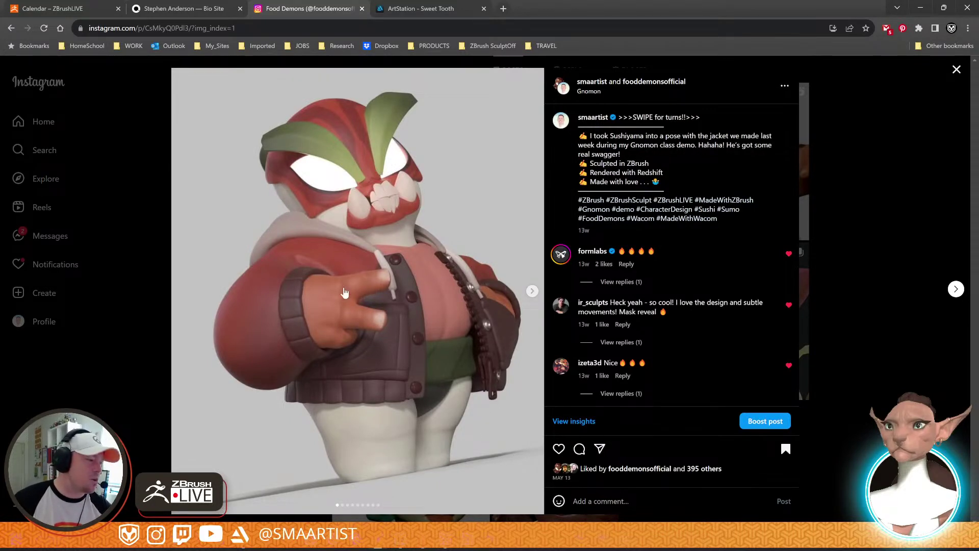
{"action": "key", "text": "Right"}
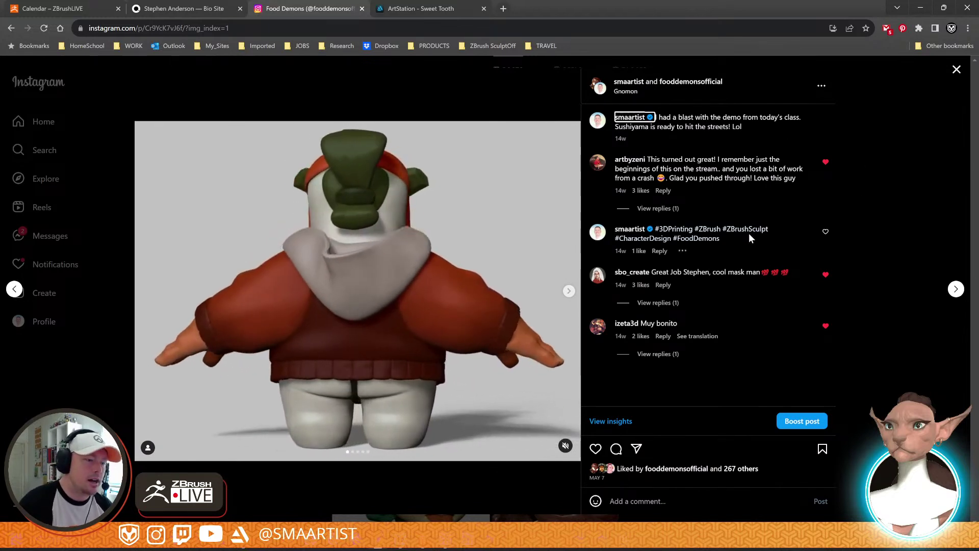
{"action": "key", "text": "Right"}
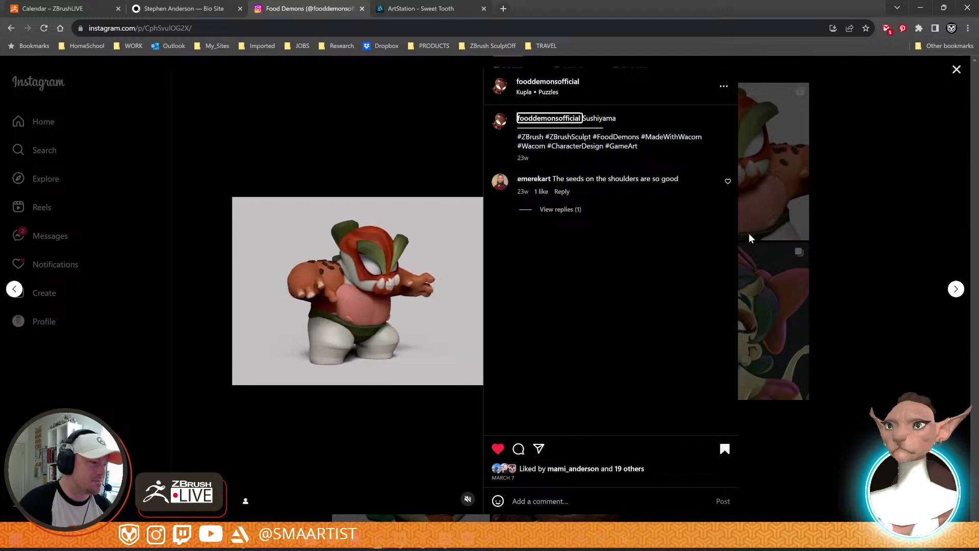
{"action": "key", "text": "Right"}
{"action": "key", "text": "Left"}
{"action": "key", "text": "Left"}
{"action": "key", "text": "Left"}
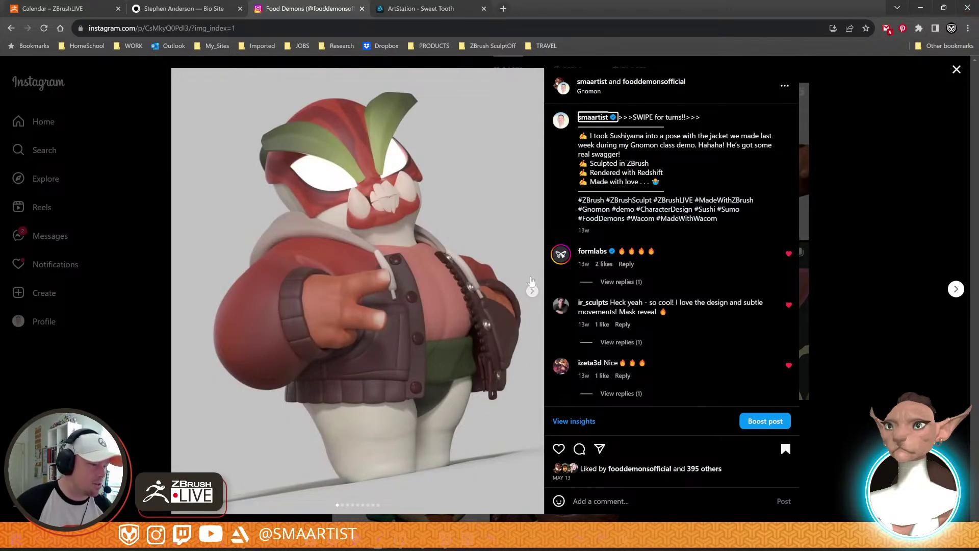
View the first six images of the posed Sushiyama post, including the unmasked versions, and close the post
{"action": "left_click", "coordinate": [532, 290]}
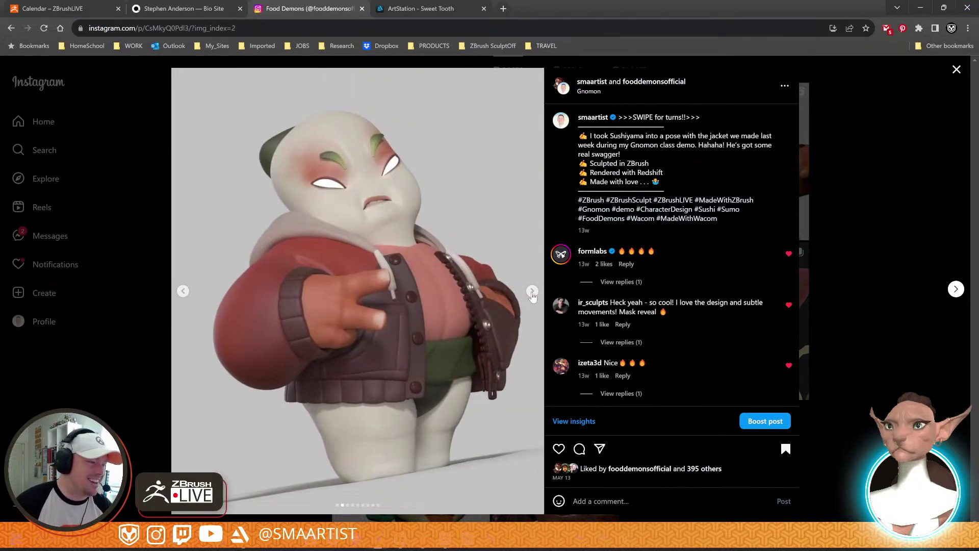
{"action": "left_click", "coordinate": [532, 292]}
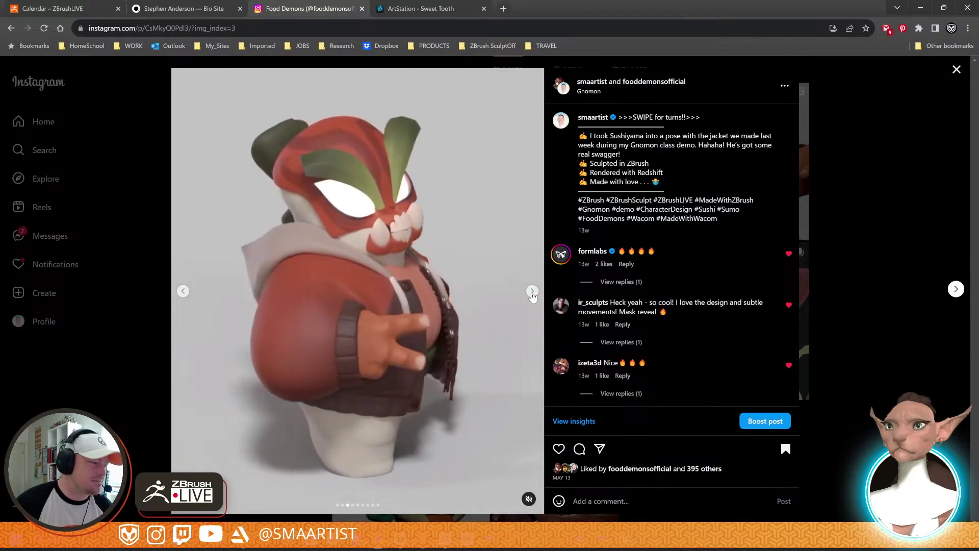
{"action": "left_click", "coordinate": [532, 292]}
{"action": "left_click", "coordinate": [532, 292]}
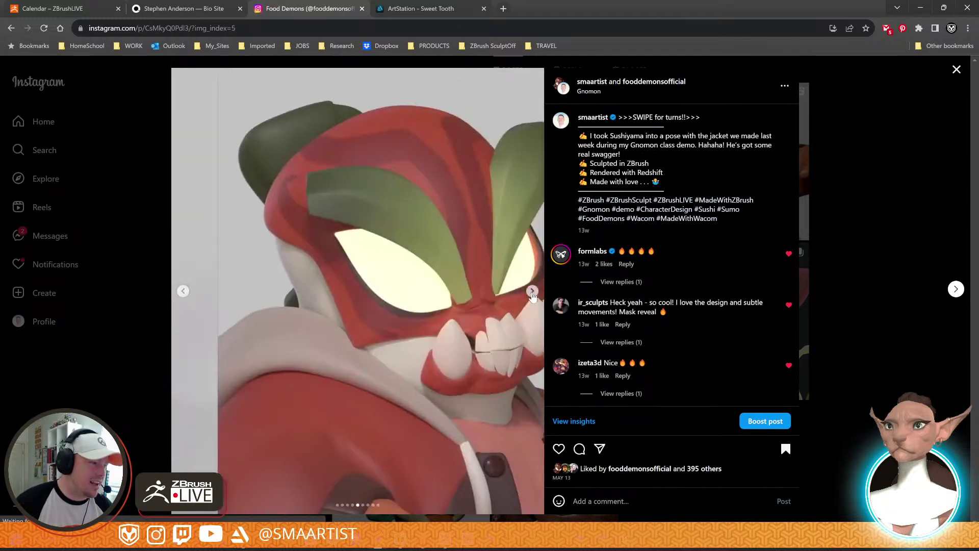
{"action": "left_click", "coordinate": [532, 292]}
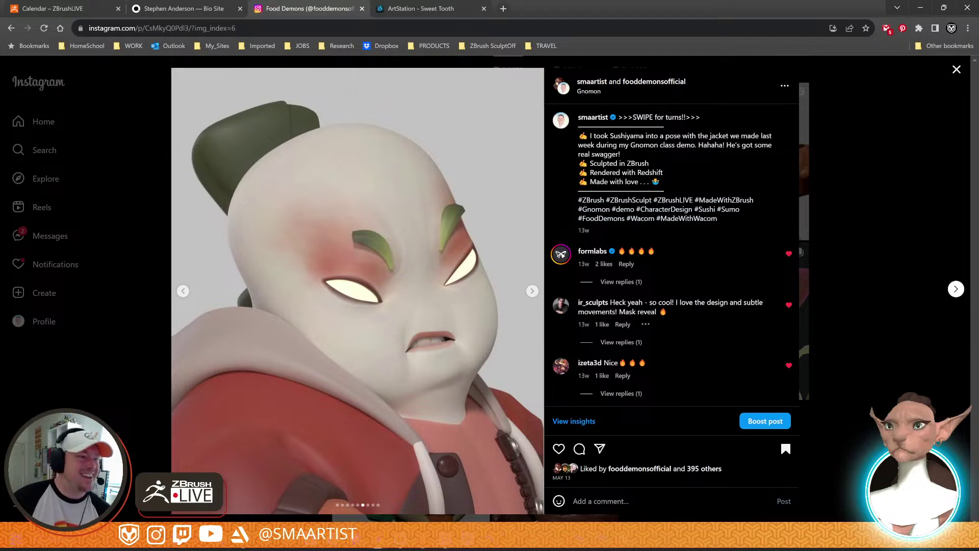
{"action": "left_click", "coordinate": [857, 160]}
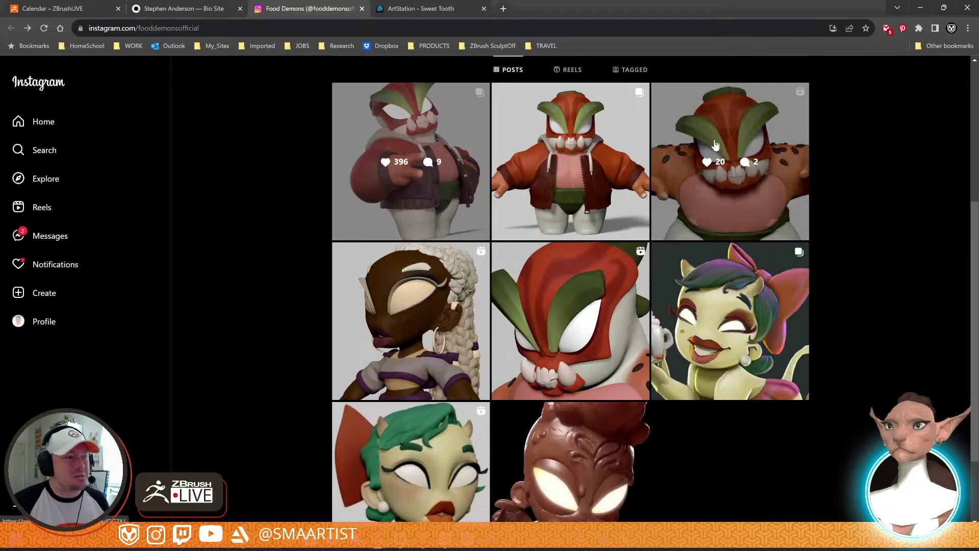
View the Printing story highlight on the Food Demons profile and look over its post grid
{"action": "left_click", "coordinate": [546, 28]}
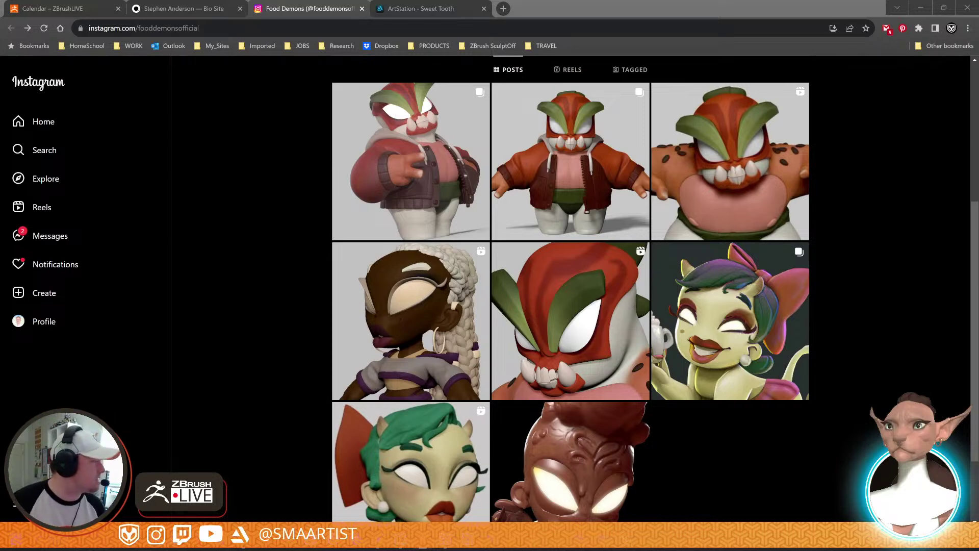
{"action": "scroll", "coordinate": [914, 296], "scroll_direction": "down", "scroll_amount": 2}
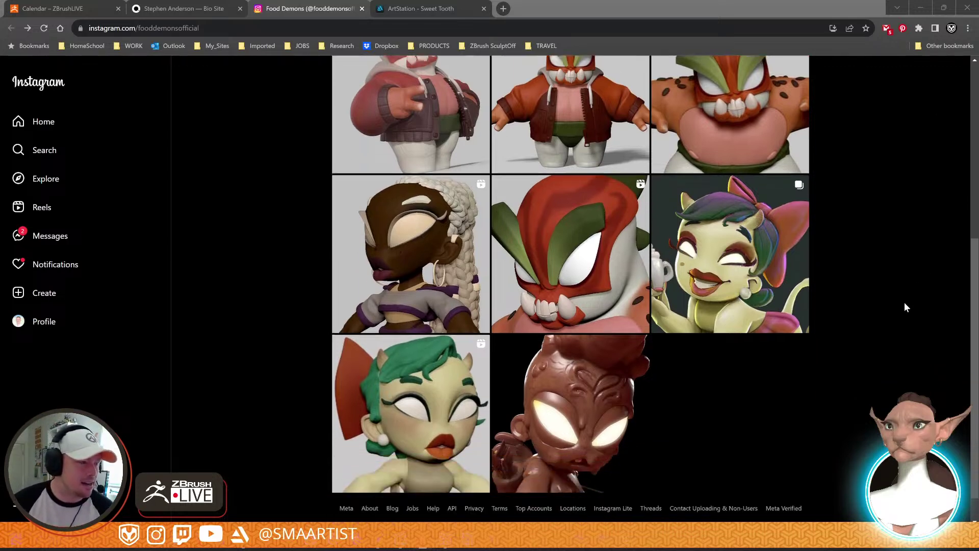
{"action": "scroll", "coordinate": [904, 293], "scroll_direction": "up", "scroll_amount": 6}
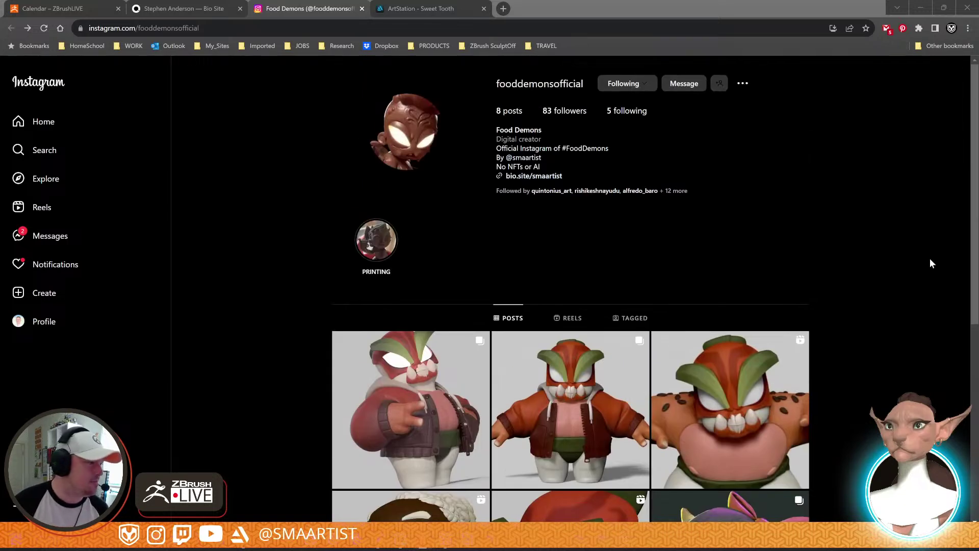
{"action": "left_click", "coordinate": [390, 245]}
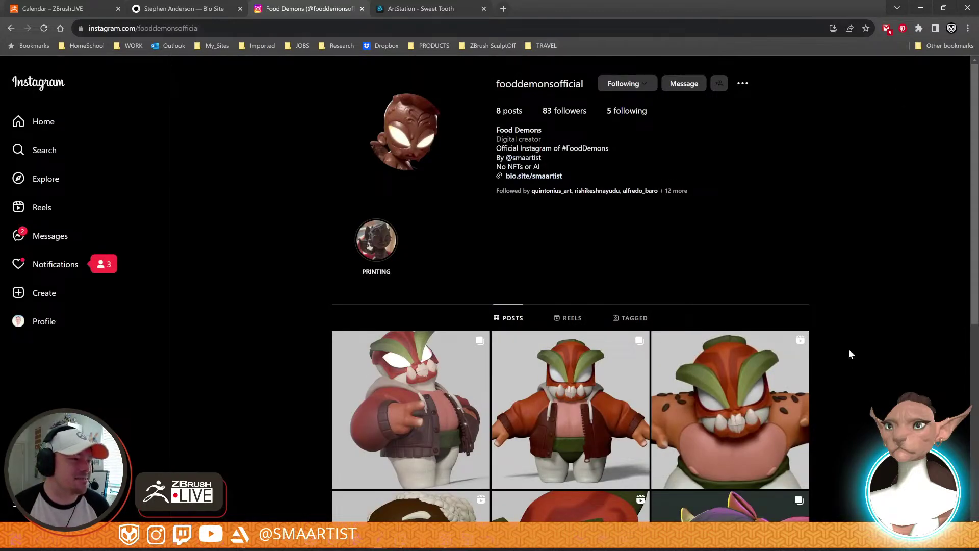
{"action": "scroll", "coordinate": [862, 249], "scroll_direction": "down", "scroll_amount": 5}
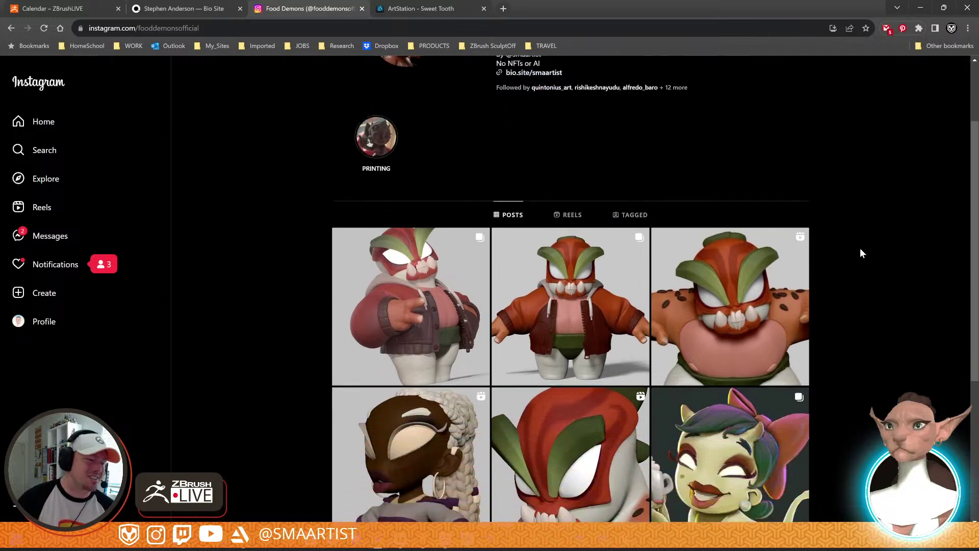
{"action": "scroll", "coordinate": [865, 258], "scroll_direction": "up", "scroll_amount": 2}
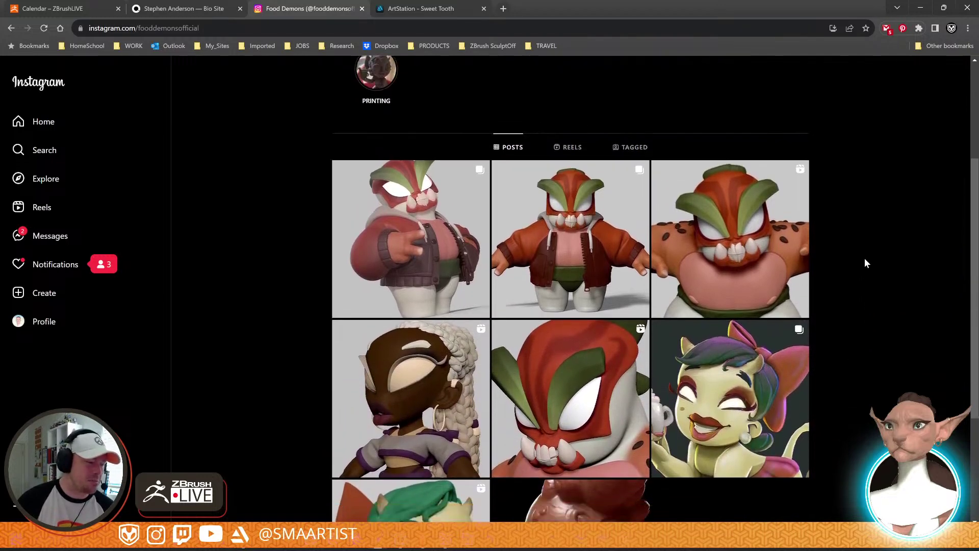
{"action": "scroll", "coordinate": [865, 258], "scroll_direction": "down", "scroll_amount": 2}
Watch the Salt and Pepper twins video post, close it and look over the profile again
{"action": "left_click", "coordinate": [427, 292]}
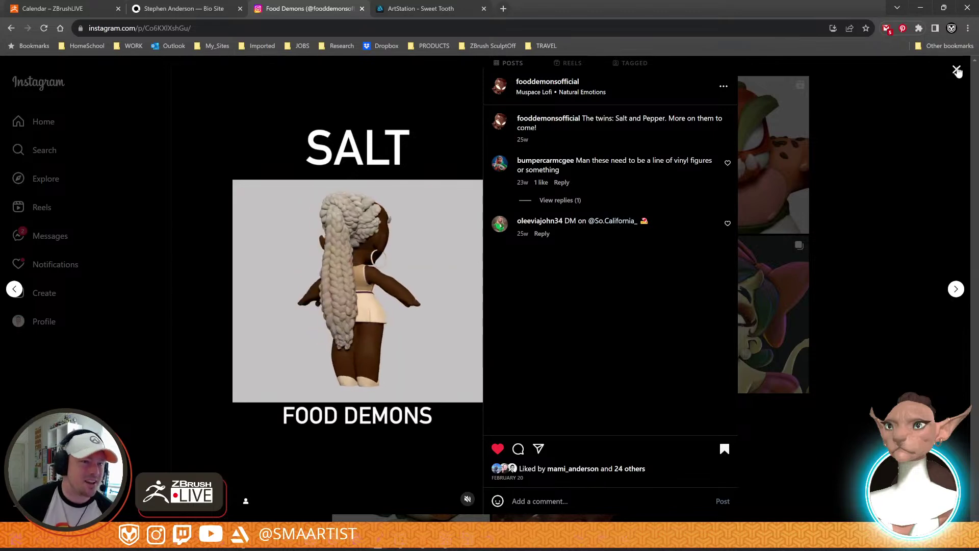
{"action": "left_click", "coordinate": [957, 70]}
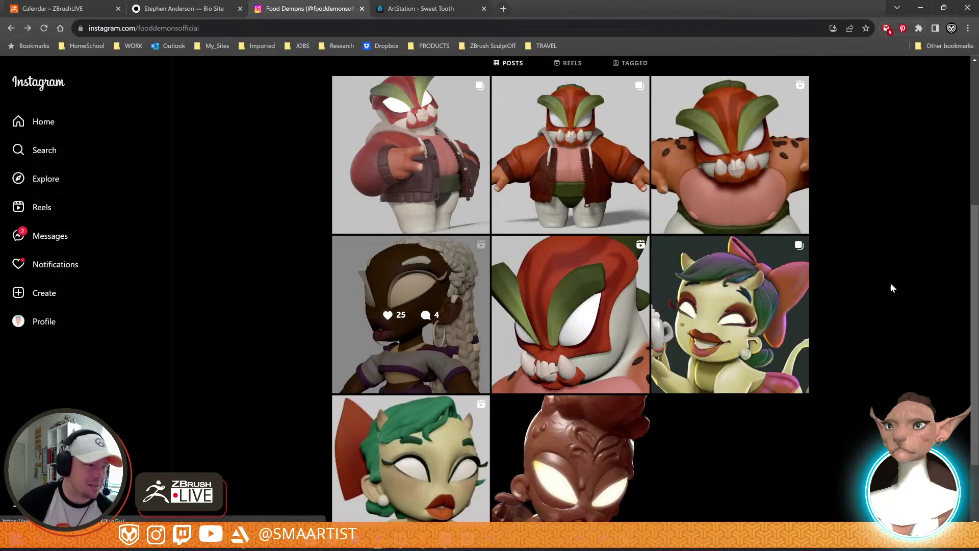
{"action": "scroll", "coordinate": [896, 262], "scroll_direction": "up", "scroll_amount": 5}
{"action": "scroll", "coordinate": [901, 184], "scroll_direction": "down", "scroll_amount": 5}
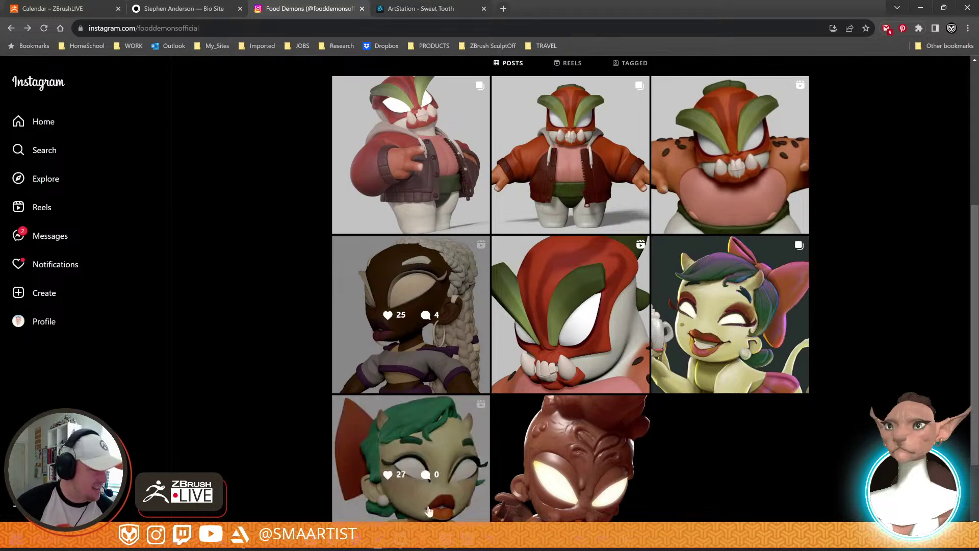
Switch back to ZBrush and examine the figure from the front, closing in on the underside of the arm
{"action": "key", "text": "alt+Tab"}
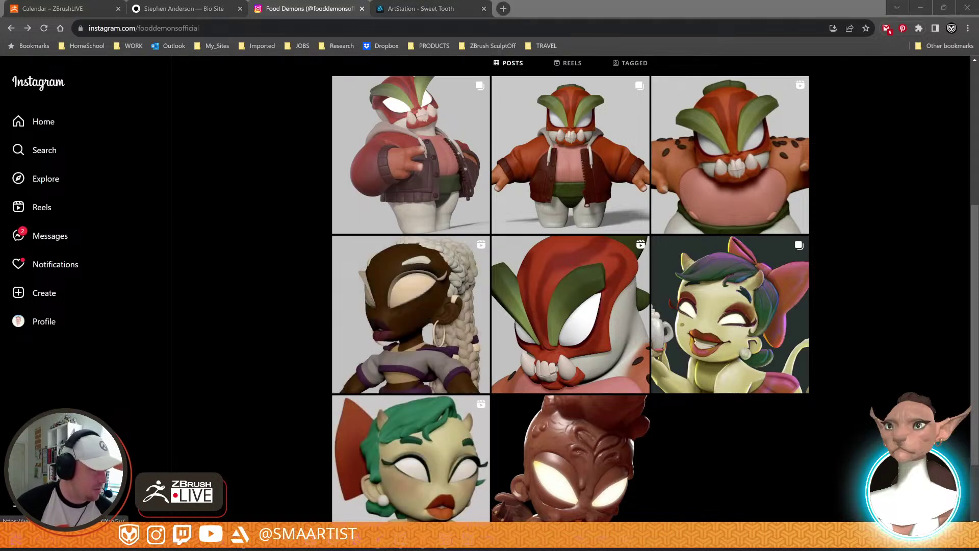
{"action": "left_click", "coordinate": [443, 539]}
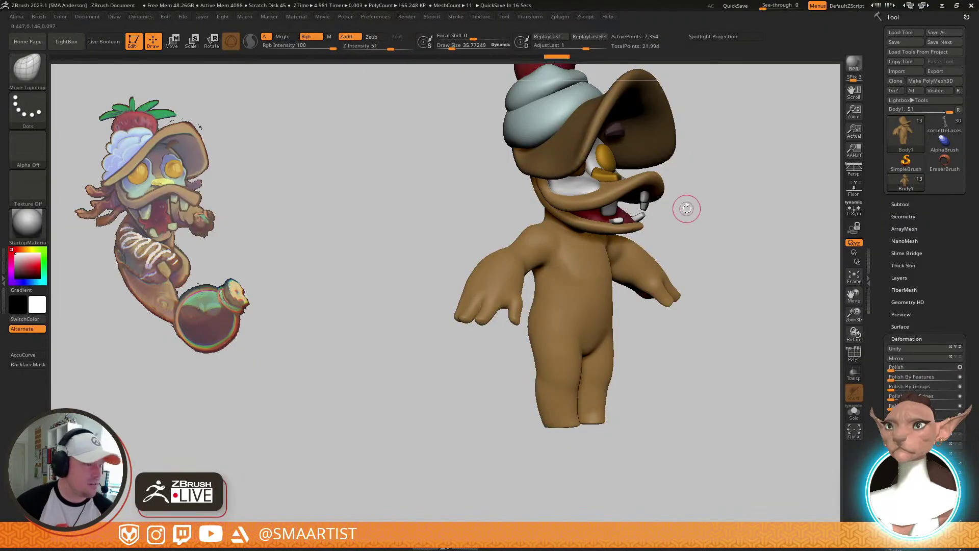
{"action": "mouse_move", "coordinate": [686, 210]}
{"action": "left_mouse_down"}
{"action": "mouse_move", "coordinate": [671, 214]}
{"action": "mouse_move", "coordinate": [686, 210]}
{"action": "left_mouse_up"}
{"action": "left_click_drag", "start_coordinate": [743, 166], "coordinate": [673, 227]}
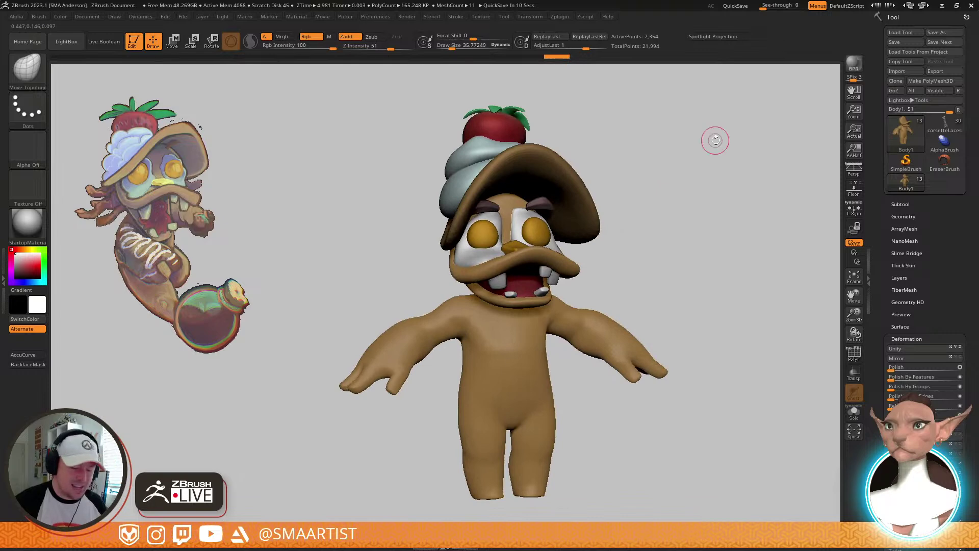
{"action": "left_click_drag", "start_coordinate": [664, 279], "coordinate": [631, 286]}
{"action": "mouse_move", "coordinate": [586, 343]}
{"action": "right_mouse_down", "text": "ctrl"}
{"action": "mouse_move", "coordinate": [610, 372]}
{"action": "mouse_move", "coordinate": [572, 331]}
{"action": "right_mouse_up", "text": "ctrl"}
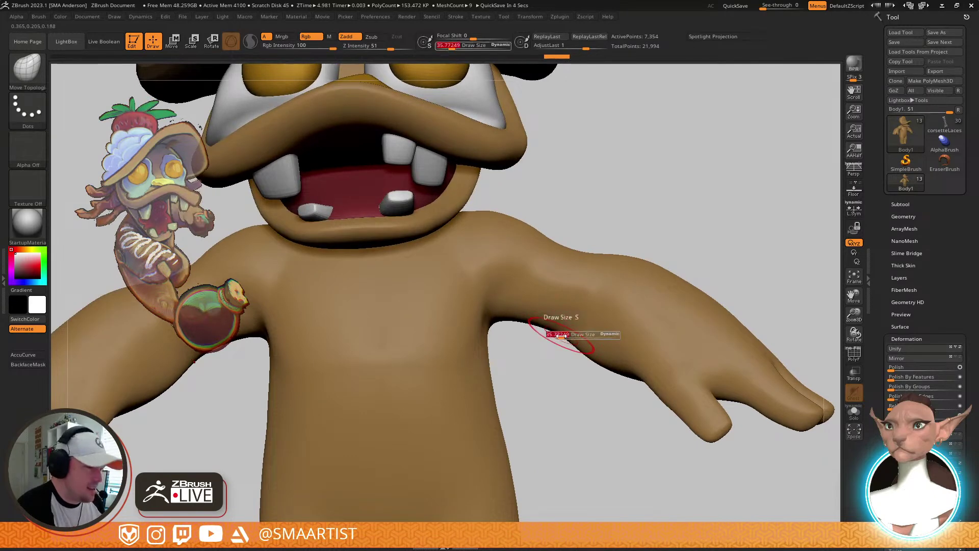
Set the draw size to about 65 and refine the shape of the character's arm with Move Topological
{"action": "left_click_drag", "start_coordinate": [561, 336], "coordinate": [560, 342]}
{"action": "right_click_drag", "start_coordinate": [611, 301], "coordinate": [646, 294]}
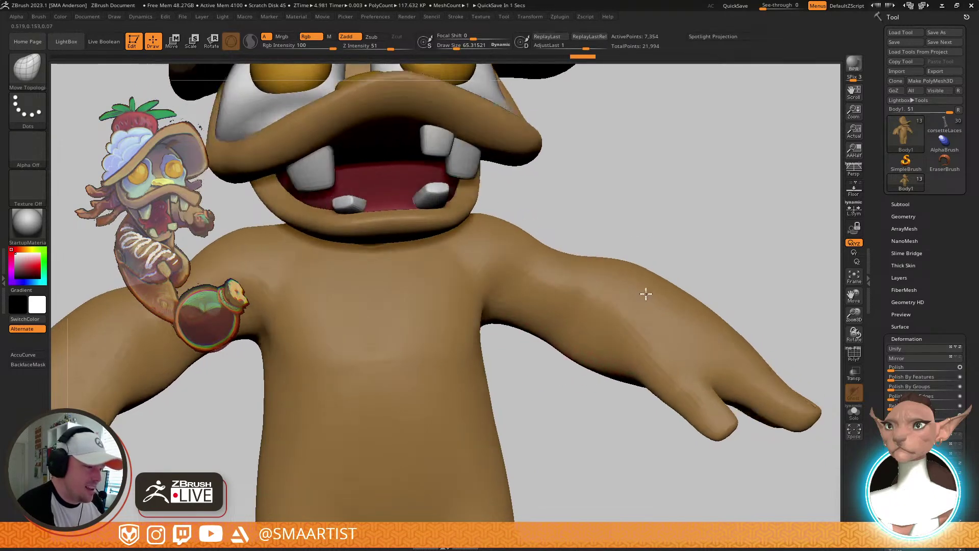
{"action": "left_click_drag", "start_coordinate": [645, 294], "coordinate": [618, 288]}
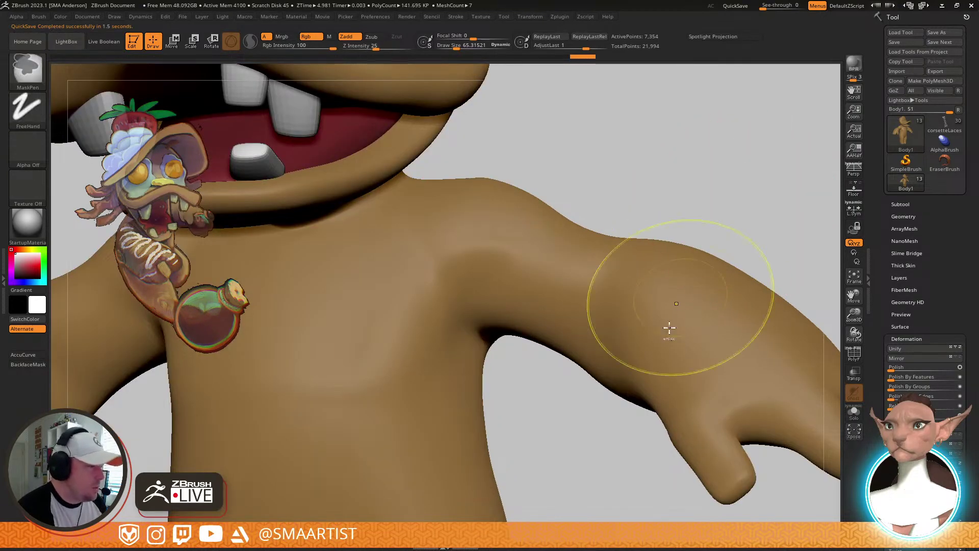
{"action": "right_click_drag", "start_coordinate": [668, 328], "coordinate": [676, 298], "text": "ctrl"}
{"action": "left_click_drag", "start_coordinate": [675, 299], "coordinate": [647, 245]}
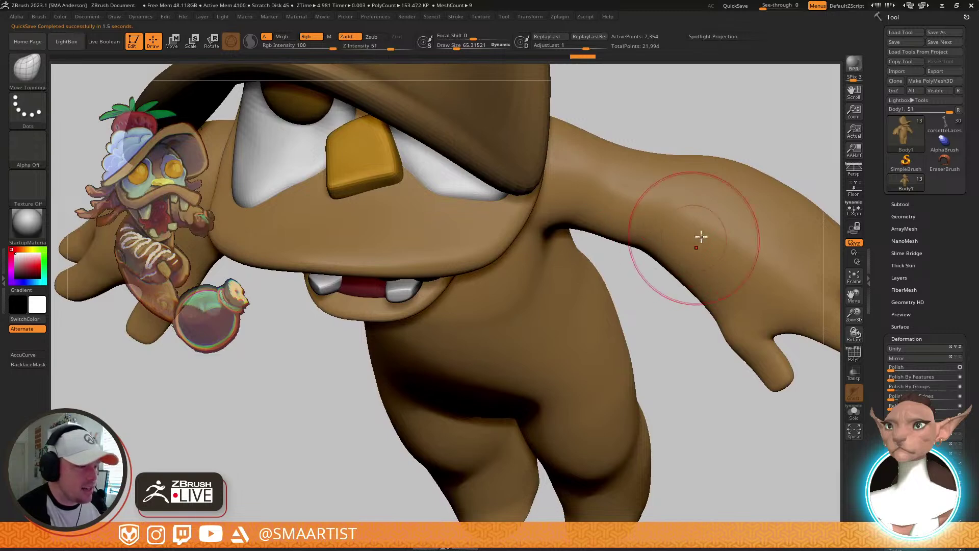
{"action": "right_click_drag", "start_coordinate": [701, 237], "coordinate": [656, 224]}
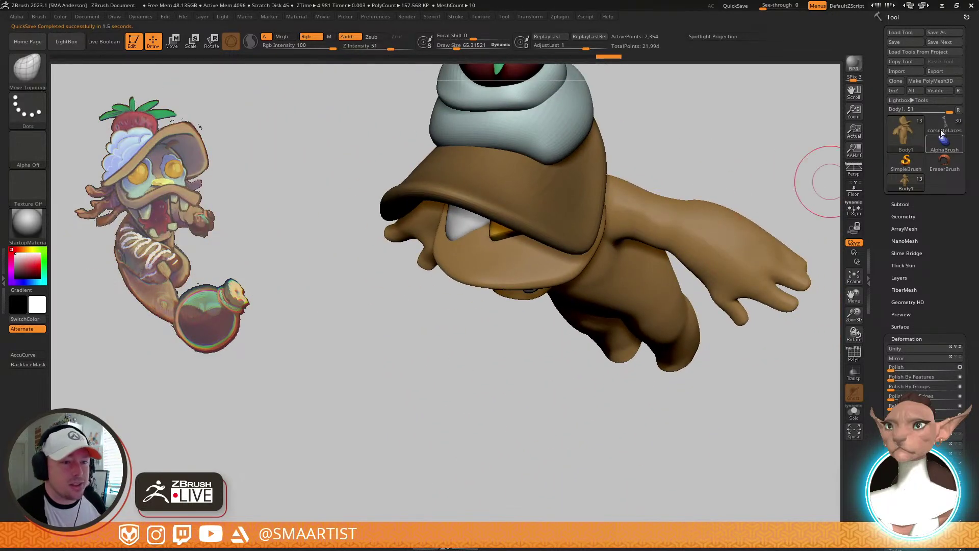
Switch to the corsetteLaces tool to view the witch on the broom, and return to the Body1 tool
{"action": "left_click", "coordinate": [942, 128]}
{"action": "right_click_drag", "start_coordinate": [715, 257], "coordinate": [685, 278]}
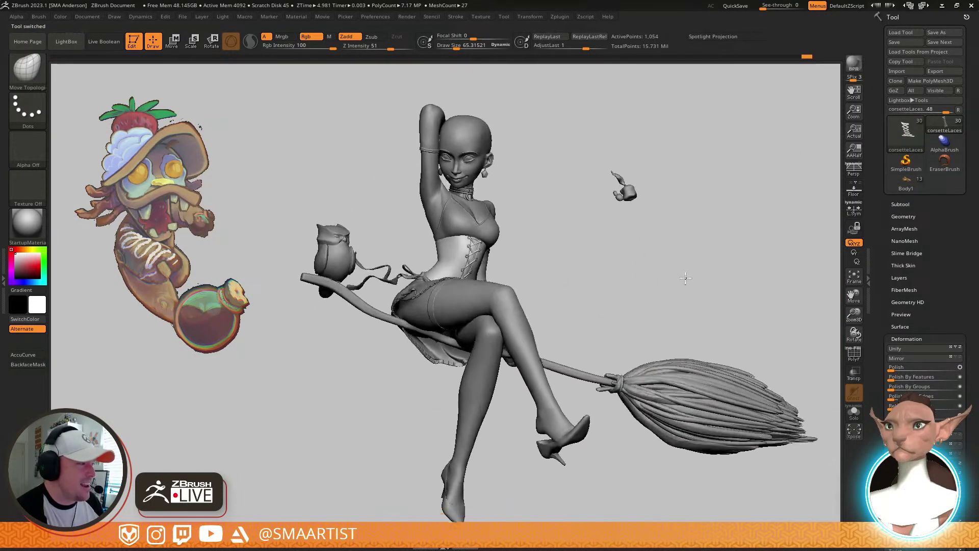
{"action": "left_click_drag", "start_coordinate": [685, 278], "coordinate": [728, 266]}
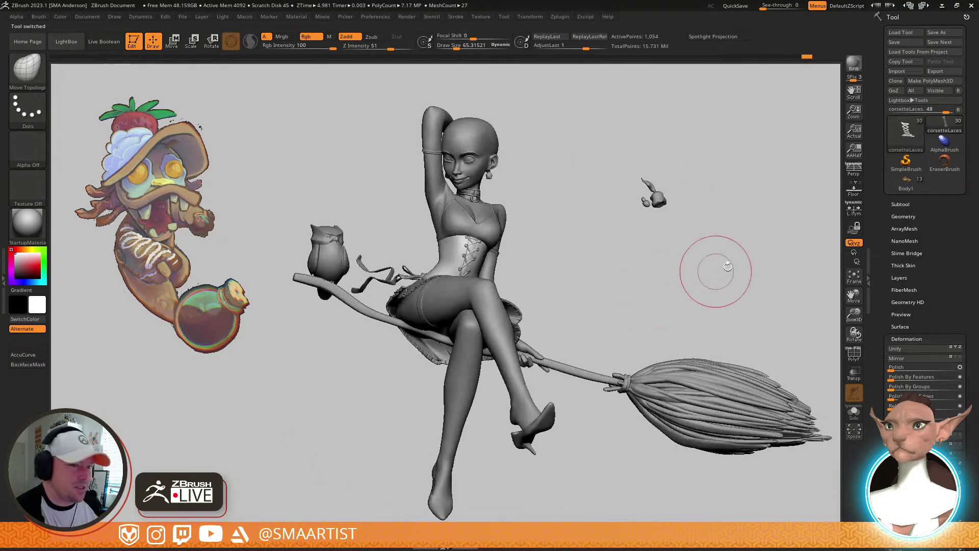
{"action": "left_click", "coordinate": [904, 183]}
Select the white eye-patch subtool, show its wireframe and subdivide it to level 3
{"action": "left_click_drag", "start_coordinate": [754, 218], "coordinate": [632, 250]}
{"action": "mouse_move", "coordinate": [693, 232]}
{"action": "left_mouse_down"}
{"action": "mouse_move", "coordinate": [628, 258]}
{"action": "mouse_move", "coordinate": [629, 225]}
{"action": "mouse_move", "coordinate": [698, 295]}
{"action": "mouse_move", "coordinate": [666, 322]}
{"action": "mouse_move", "coordinate": [704, 332]}
{"action": "mouse_move", "coordinate": [695, 343]}
{"action": "mouse_move", "coordinate": [683, 336]}
{"action": "mouse_move", "coordinate": [704, 242]}
{"action": "mouse_move", "coordinate": [626, 262]}
{"action": "left_mouse_up"}
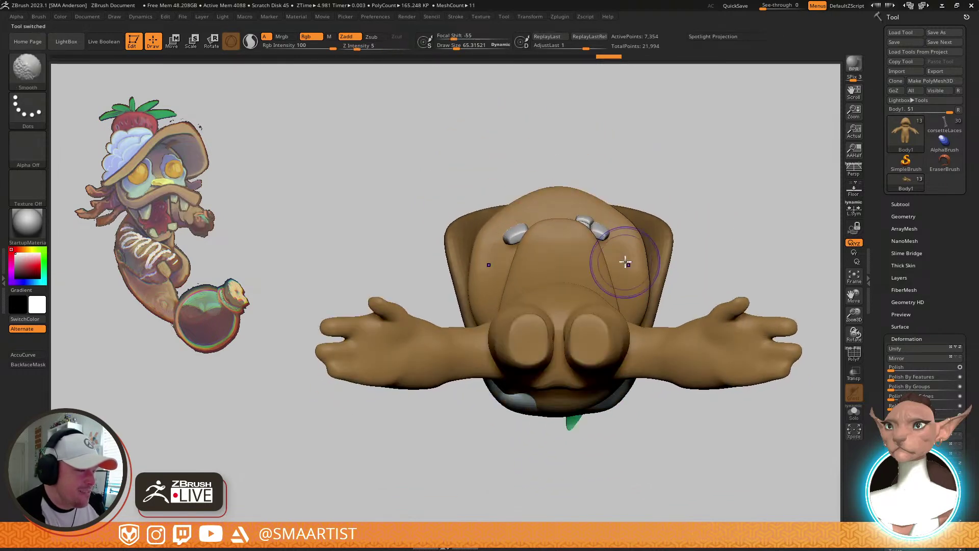
{"action": "right_click_drag", "start_coordinate": [618, 244], "coordinate": [605, 374]}
{"action": "right_click_drag", "start_coordinate": [622, 263], "coordinate": [594, 249]}
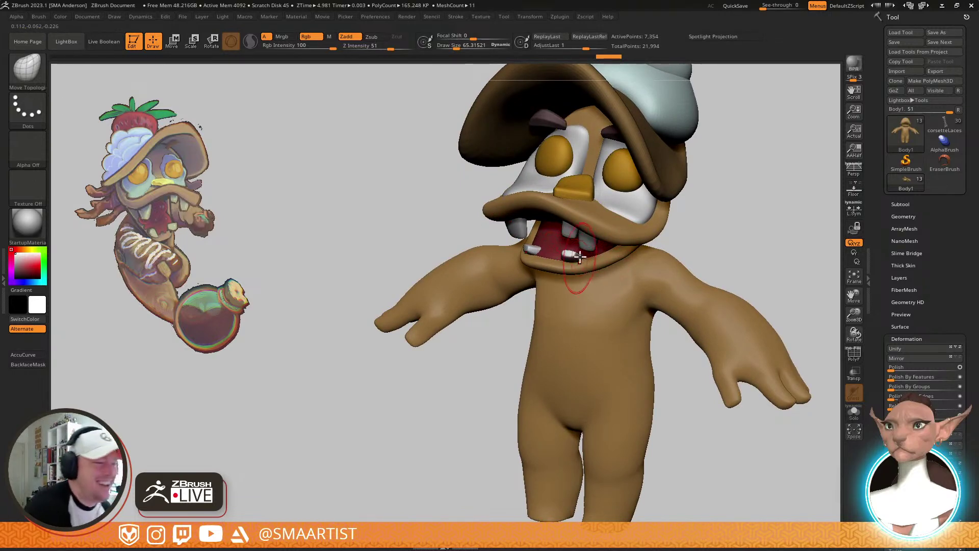
{"action": "right_click_drag", "start_coordinate": [580, 258], "coordinate": [594, 350]}
{"action": "mouse_move", "coordinate": [608, 310]}
{"action": "right_mouse_down"}
{"action": "mouse_move", "coordinate": [633, 268]}
{"action": "mouse_move", "coordinate": [630, 338]}
{"action": "right_mouse_up"}
{"action": "key", "text": "shift+f"}
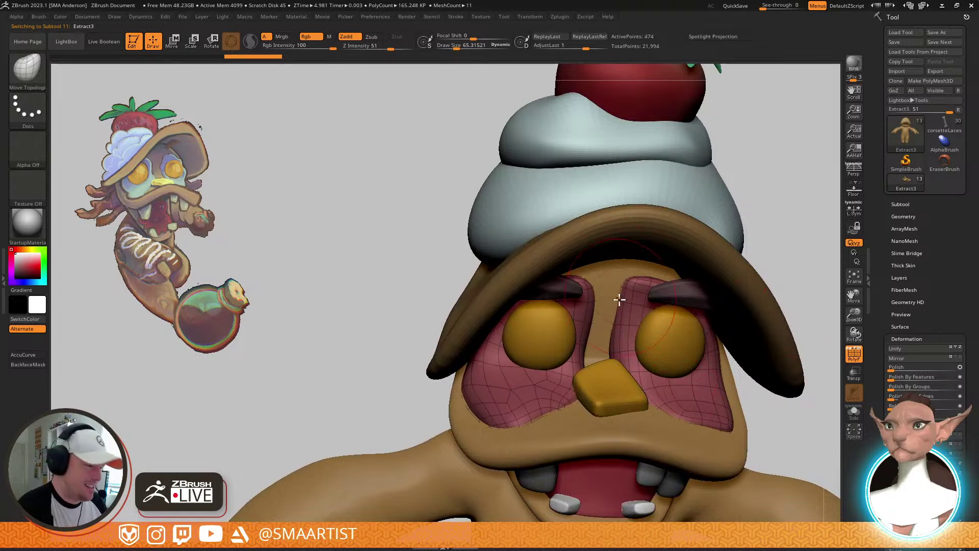
{"action": "key", "text": "ctrl"}
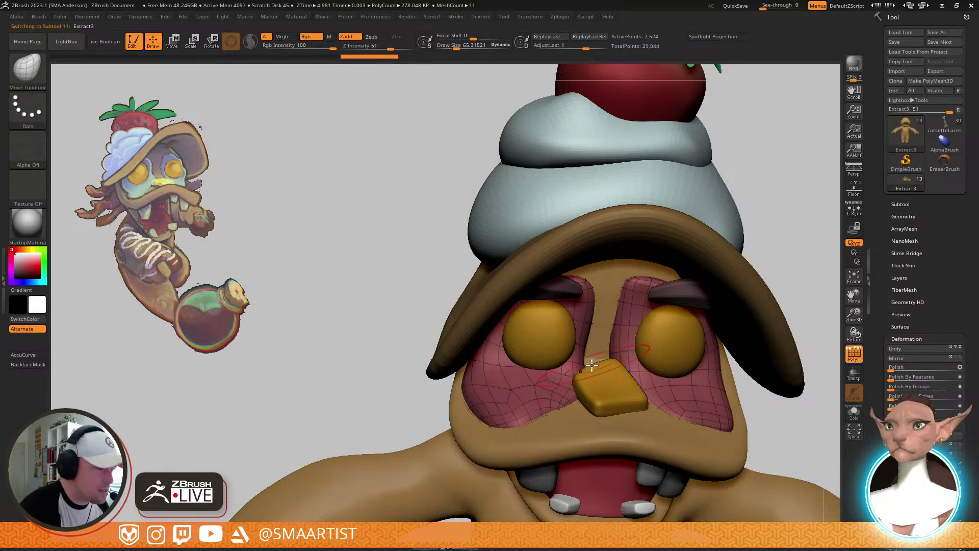
Pull notches into the lower edge of the character's right eye patch with Move Topological and AccuCurve, and hide the wireframe
{"action": "right_click_drag", "start_coordinate": [591, 348], "coordinate": [589, 363]}
{"action": "left_click_drag", "start_coordinate": [588, 365], "coordinate": [586, 365]}
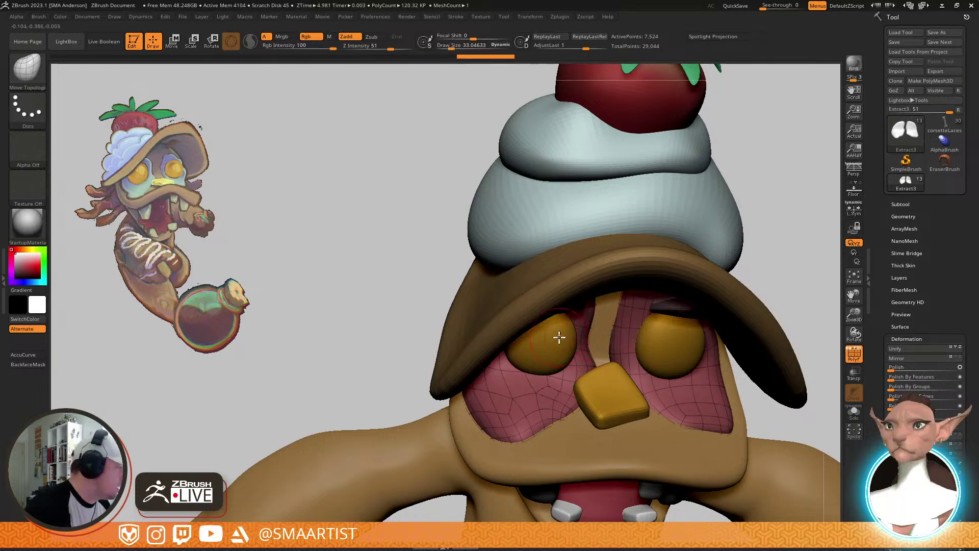
{"action": "right_click_drag", "start_coordinate": [559, 337], "coordinate": [525, 312]}
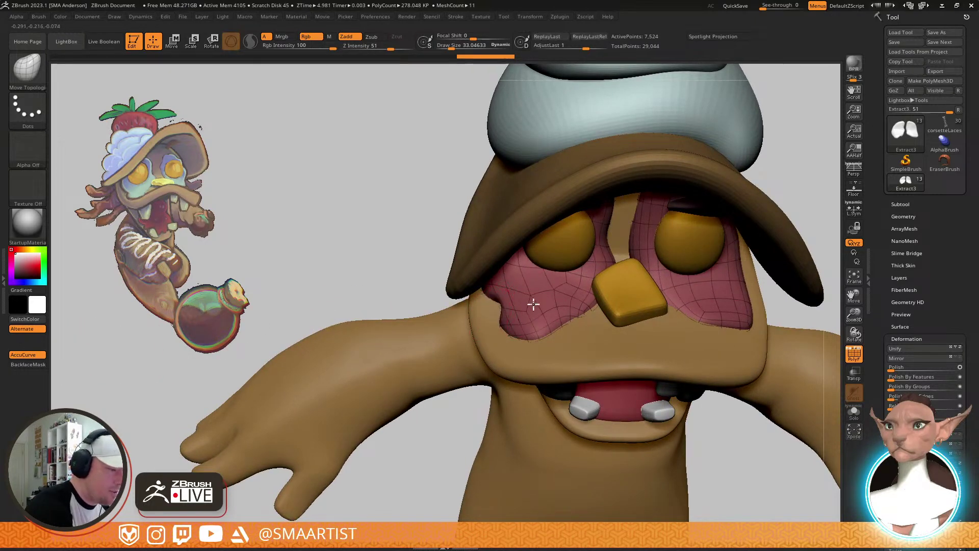
{"action": "mouse_move", "coordinate": [542, 337]}
{"action": "right_mouse_down"}
{"action": "mouse_move", "coordinate": [556, 344]}
{"action": "mouse_move", "coordinate": [585, 301]}
{"action": "right_mouse_up"}
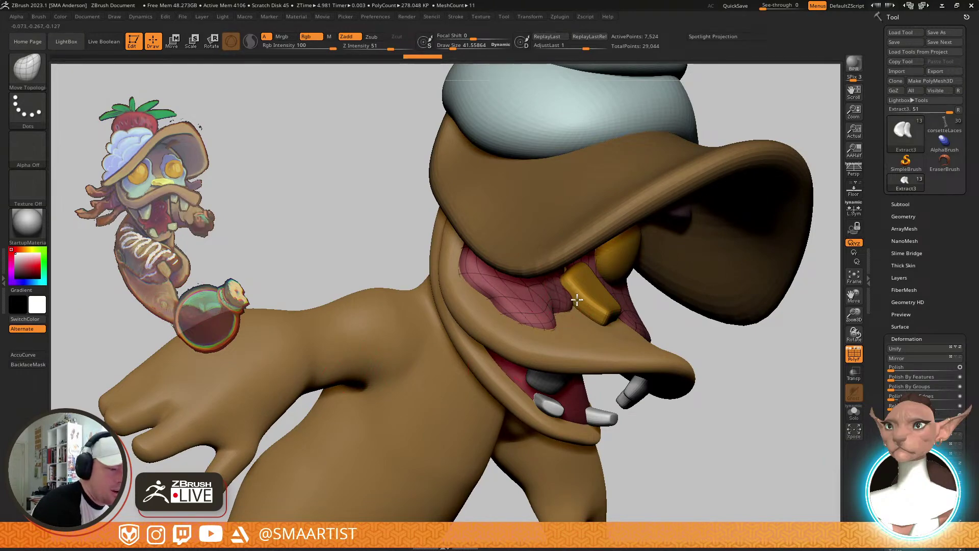
{"action": "mouse_move", "coordinate": [570, 296]}
{"action": "right_mouse_down"}
{"action": "mouse_move", "coordinate": [565, 269]}
{"action": "mouse_move", "coordinate": [555, 343]}
{"action": "mouse_move", "coordinate": [566, 323]}
{"action": "mouse_move", "coordinate": [561, 285]}
{"action": "mouse_move", "coordinate": [576, 342]}
{"action": "mouse_move", "coordinate": [561, 328]}
{"action": "mouse_move", "coordinate": [590, 328]}
{"action": "mouse_move", "coordinate": [630, 294]}
{"action": "mouse_move", "coordinate": [590, 258]}
{"action": "right_mouse_up"}
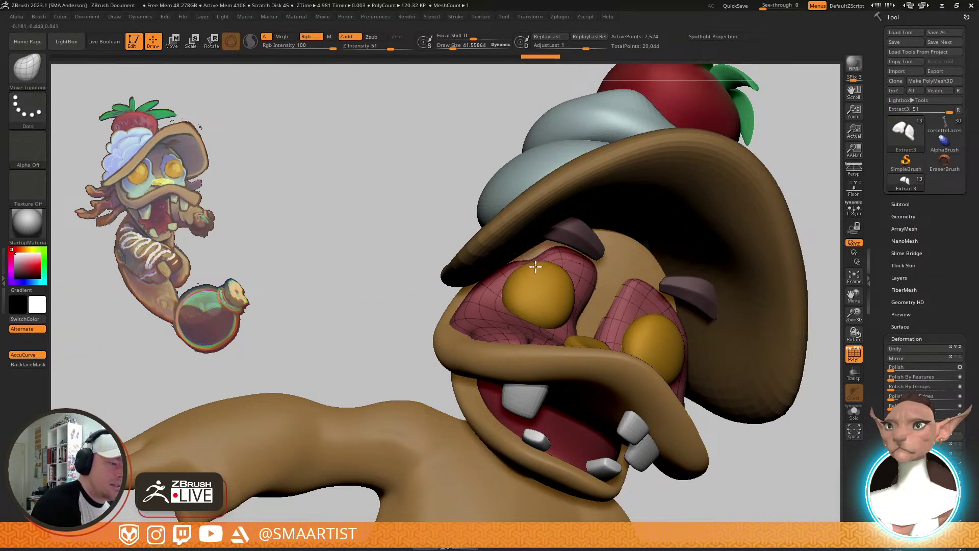
{"action": "right_click_drag", "start_coordinate": [536, 265], "coordinate": [516, 338]}
{"action": "key", "text": "shift+f"}
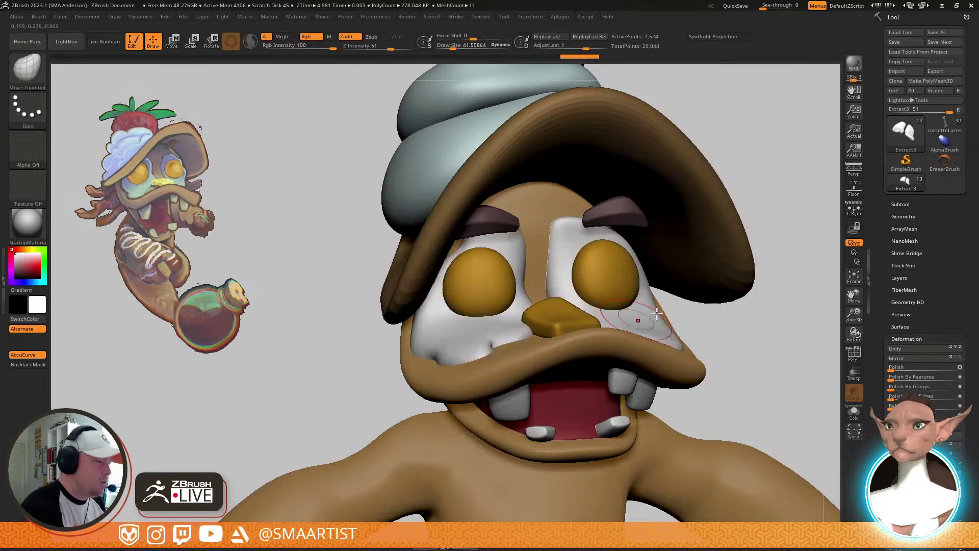
Isolate the eye patches and carve a crease at the lower inner notch with DamStandard at draw size about 23, smoothing it
{"action": "mouse_move", "coordinate": [654, 312]}
{"action": "right_mouse_down", "text": "ctrl"}
{"action": "mouse_move", "coordinate": [620, 271]}
{"action": "mouse_move", "coordinate": [631, 274]}
{"action": "mouse_move", "coordinate": [564, 361]}
{"action": "mouse_move", "coordinate": [569, 383]}
{"action": "mouse_move", "coordinate": [556, 332]}
{"action": "mouse_move", "coordinate": [555, 367]}
{"action": "mouse_move", "coordinate": [551, 307]}
{"action": "mouse_move", "coordinate": [536, 326]}
{"action": "right_mouse_up", "text": "ctrl"}
{"action": "key", "text": "shift+s"}
{"action": "key", "text": "b"}
{"action": "key", "text": "d"}
{"action": "key", "text": "s"}
{"action": "key", "text": "s"}
{"action": "left_click_drag", "start_coordinate": [537, 329], "coordinate": [559, 380]}
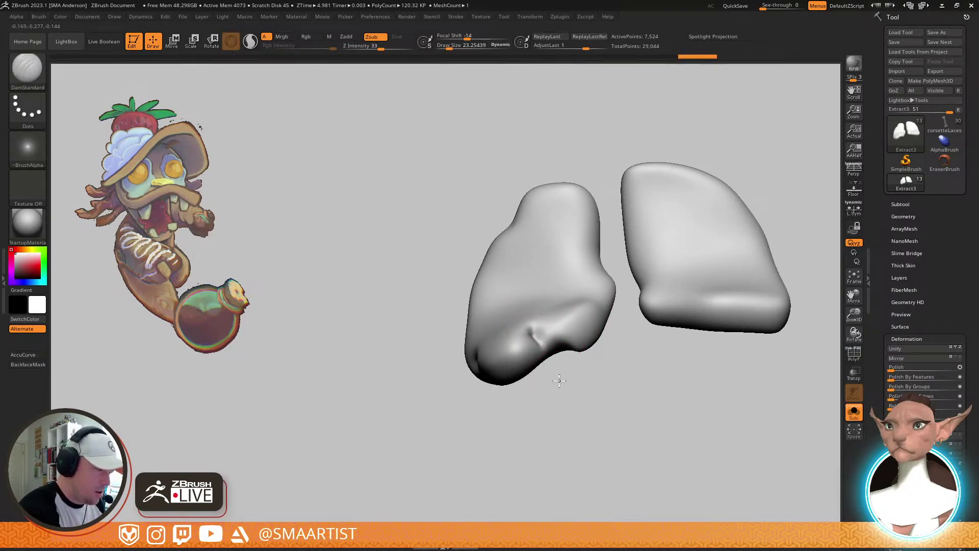
{"action": "key", "text": "shift"}
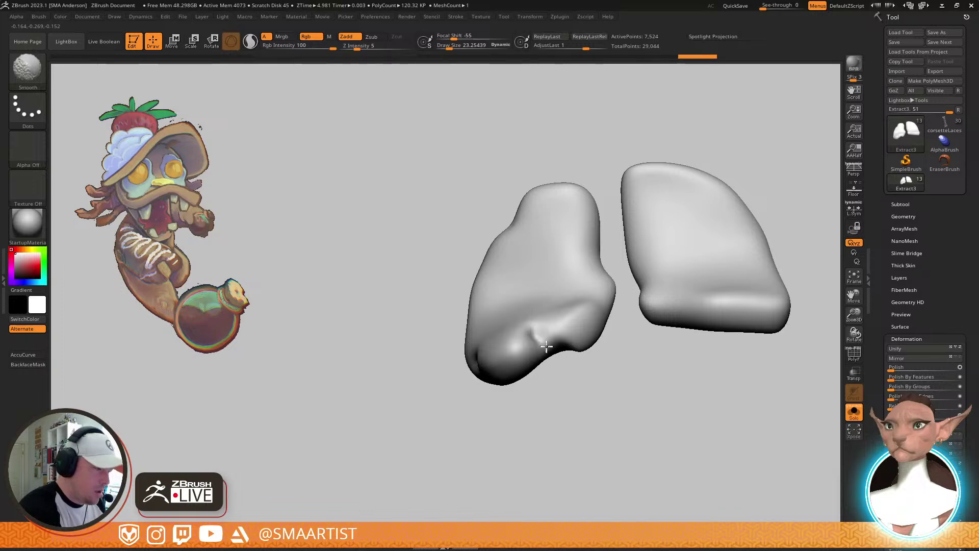
{"action": "right_click_drag", "start_coordinate": [546, 347], "coordinate": [461, 354]}
Choose the GIO_soft_forms brush and work the creases along the right eye patch's lower edge
{"action": "key", "text": "b"}
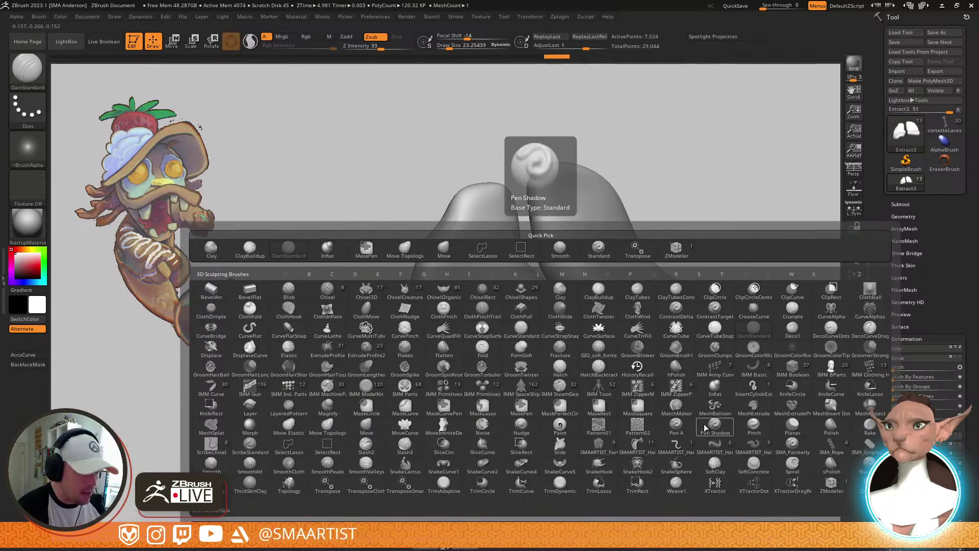
{"action": "left_click", "coordinate": [521, 348]}
{"action": "mouse_move", "coordinate": [590, 324]}
{"action": "right_mouse_down"}
{"action": "mouse_move", "coordinate": [514, 346]}
{"action": "mouse_move", "coordinate": [541, 320]}
{"action": "right_mouse_up"}
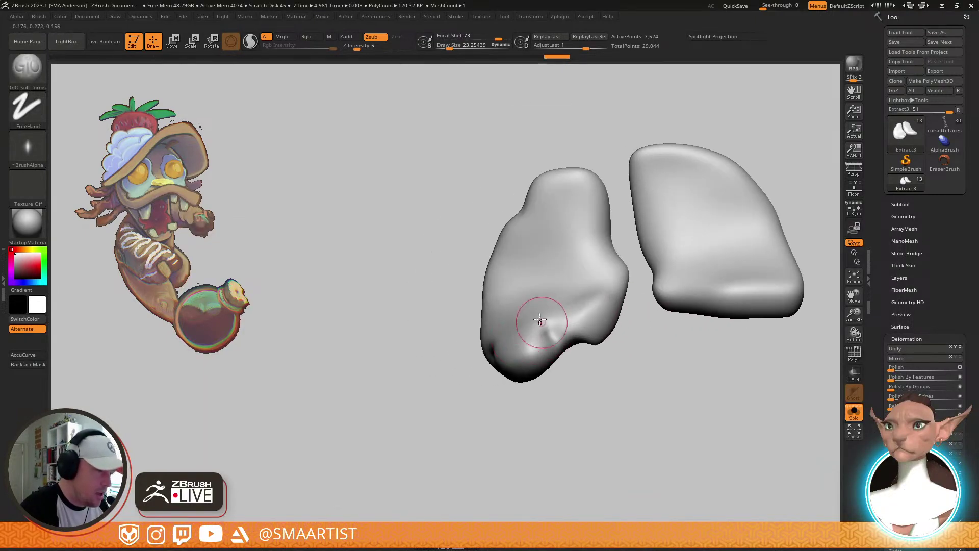
{"action": "right_click_drag", "start_coordinate": [551, 393], "coordinate": [509, 362]}
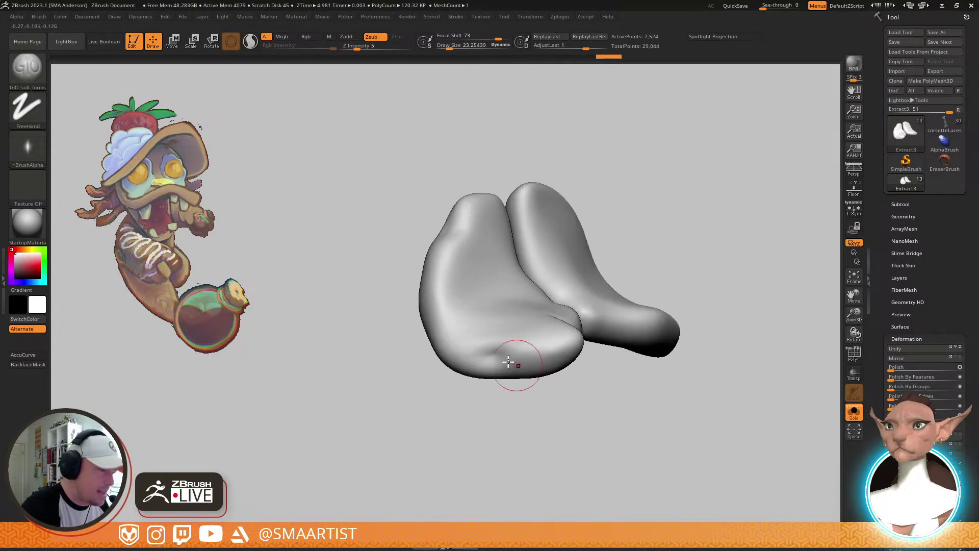
Check the eye patches' wireframe, turn off Dynamic subdivision and divide the mesh to subdivision level 5
{"action": "key", "text": "shift+f"}
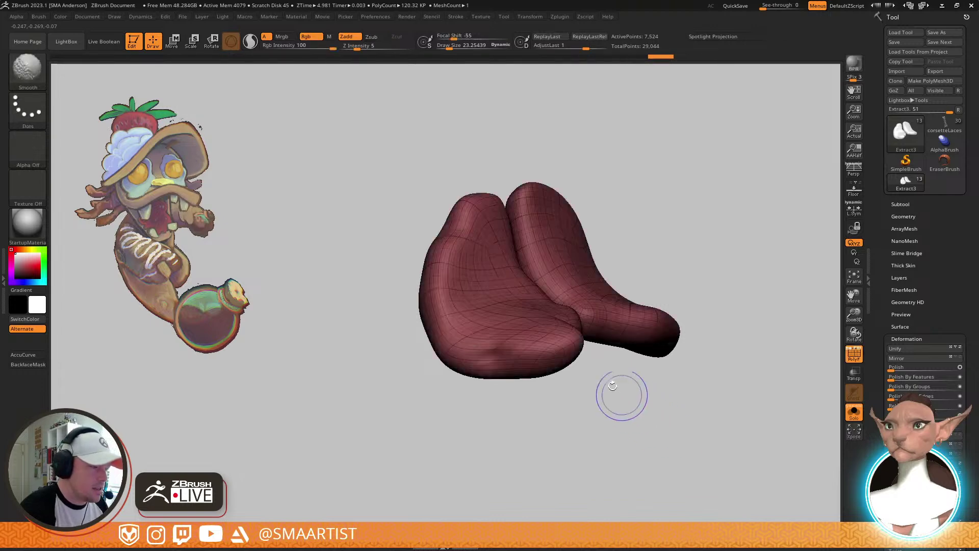
{"action": "right_click_drag", "start_coordinate": [621, 394], "coordinate": [580, 384]}
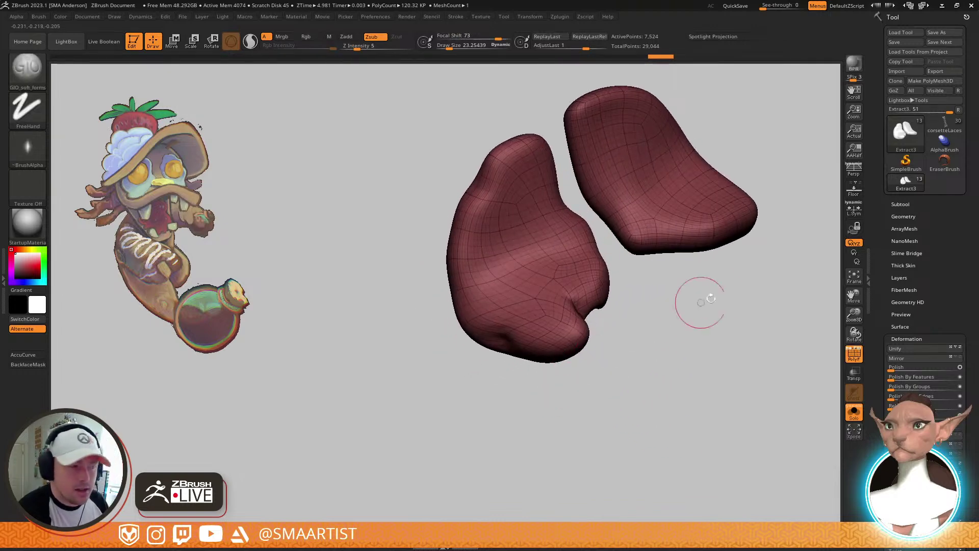
{"action": "left_click", "coordinate": [904, 217]}
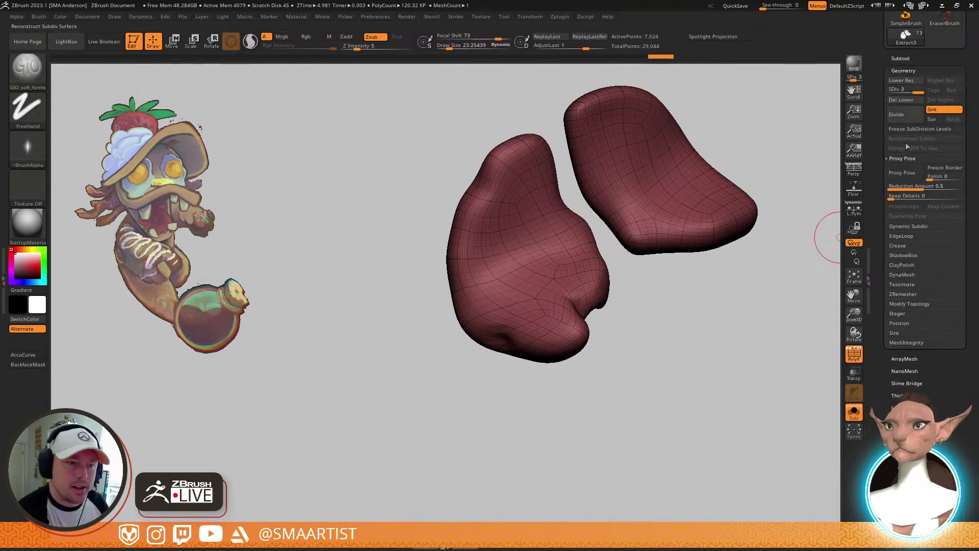
{"action": "left_click", "coordinate": [909, 226]}
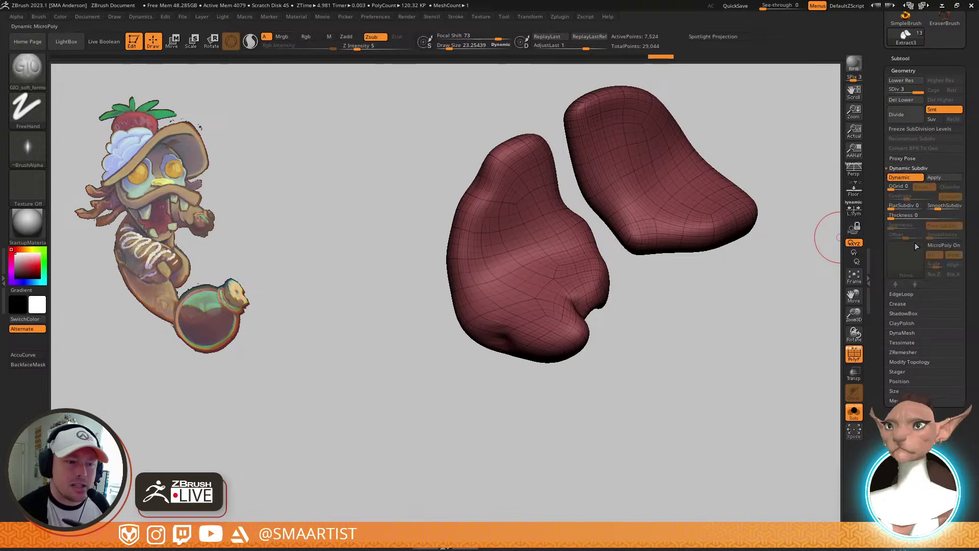
{"action": "left_click", "coordinate": [899, 178]}
{"action": "right_click_drag", "start_coordinate": [566, 347], "coordinate": [561, 325]}
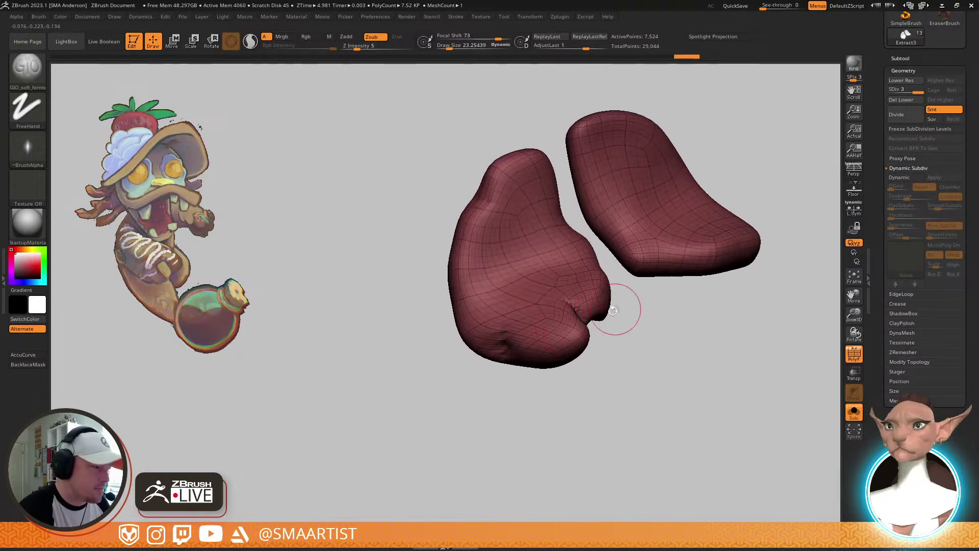
{"action": "key", "text": "shift+f"}
{"action": "key", "text": "ctrl"}
{"action": "key", "text": "ctrl+d"}
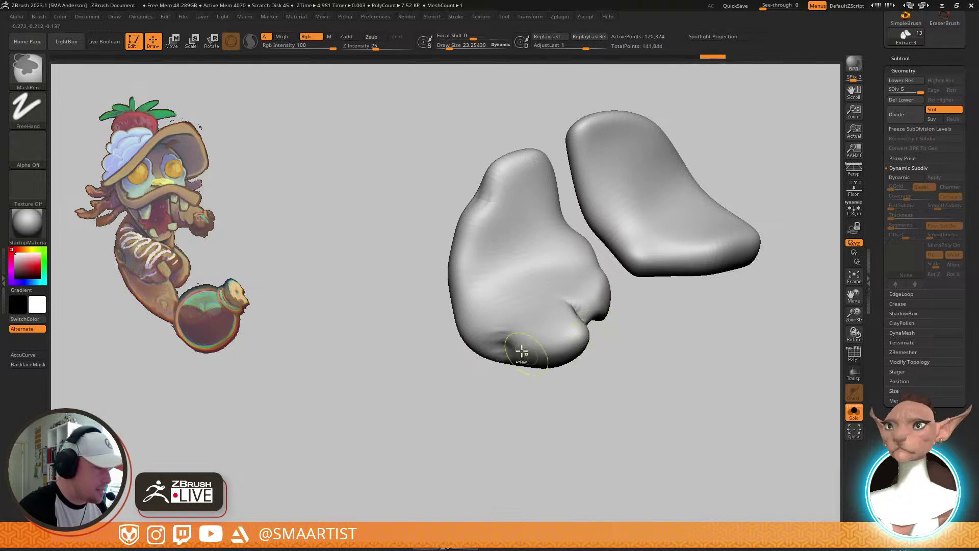
Carve the outer and inner creases in the right eye patch's lower edge with GIO_soft_forms, smoothing the inner one
{"action": "mouse_move", "coordinate": [501, 347]}
{"action": "right_mouse_down", "text": "ctrl"}
{"action": "mouse_move", "coordinate": [518, 368]}
{"action": "mouse_move", "coordinate": [529, 319]}
{"action": "right_mouse_up", "text": "ctrl"}
{"action": "left_click_drag", "start_coordinate": [506, 338], "coordinate": [504, 314]}
{"action": "left_click_drag", "start_coordinate": [502, 387], "coordinate": [503, 331]}
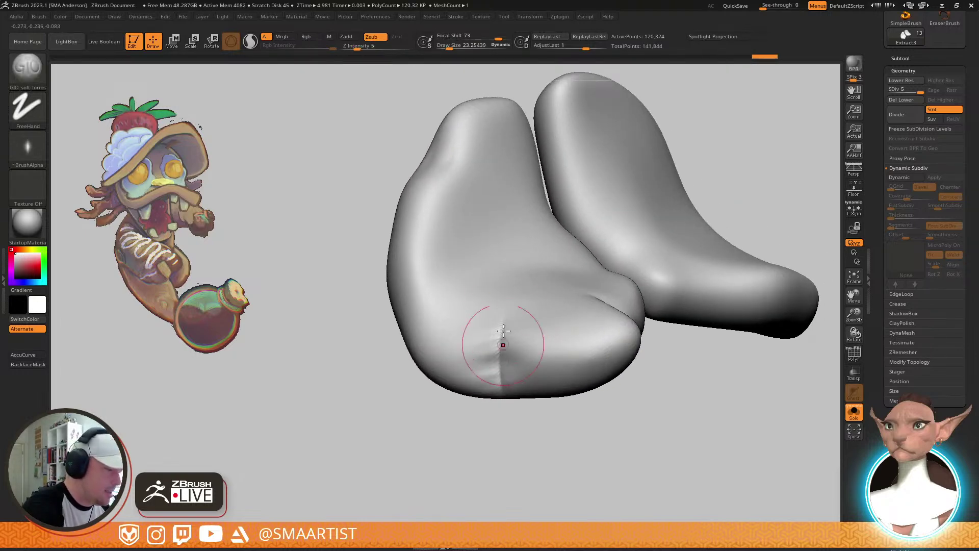
{"action": "right_click_drag", "start_coordinate": [574, 391], "coordinate": [572, 392]}
{"action": "left_click_drag", "start_coordinate": [627, 273], "coordinate": [662, 331], "text": "alt"}
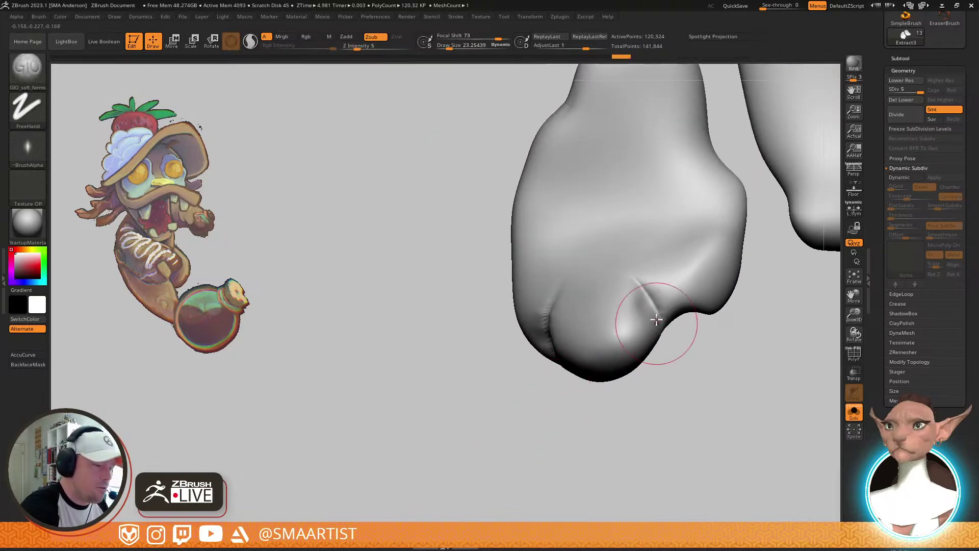
{"action": "left_click_drag", "start_coordinate": [632, 293], "coordinate": [631, 290], "text": "shift"}
Raise the Smooth brush's intensity to 71 and soften the creases on the right eye patch
{"action": "right_click_drag", "start_coordinate": [572, 284], "coordinate": [518, 330]}
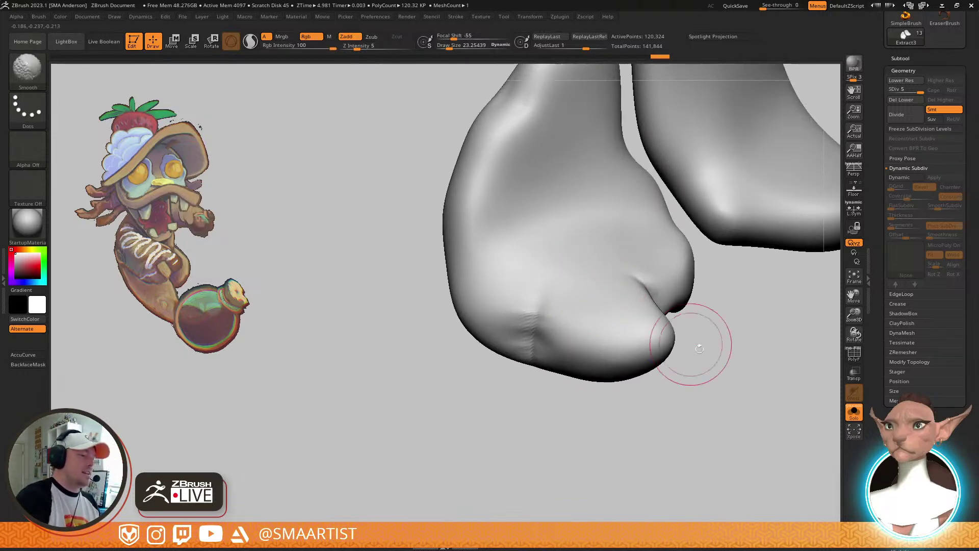
{"action": "right_click_drag", "start_coordinate": [699, 348], "coordinate": [485, 179]}
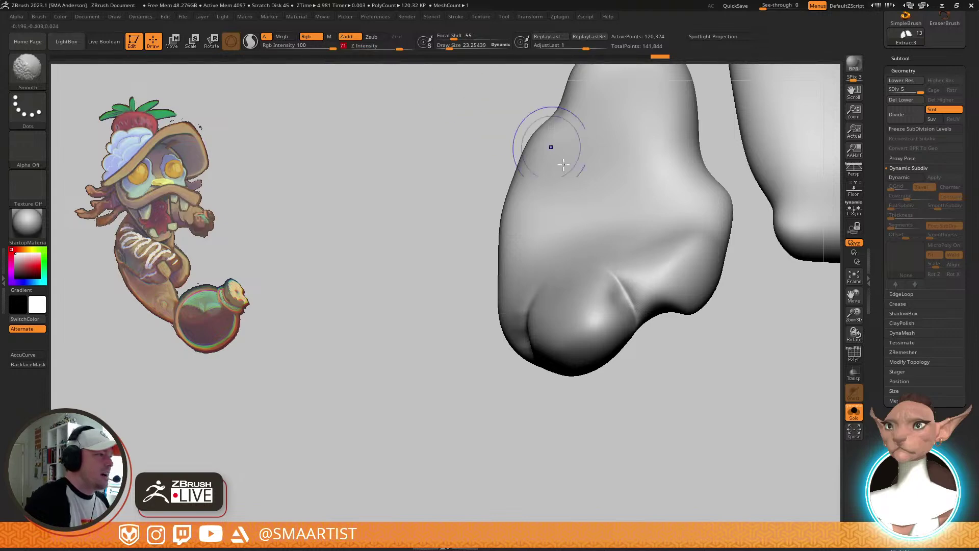
{"action": "right_click_drag", "start_coordinate": [606, 327], "coordinate": [512, 301]}
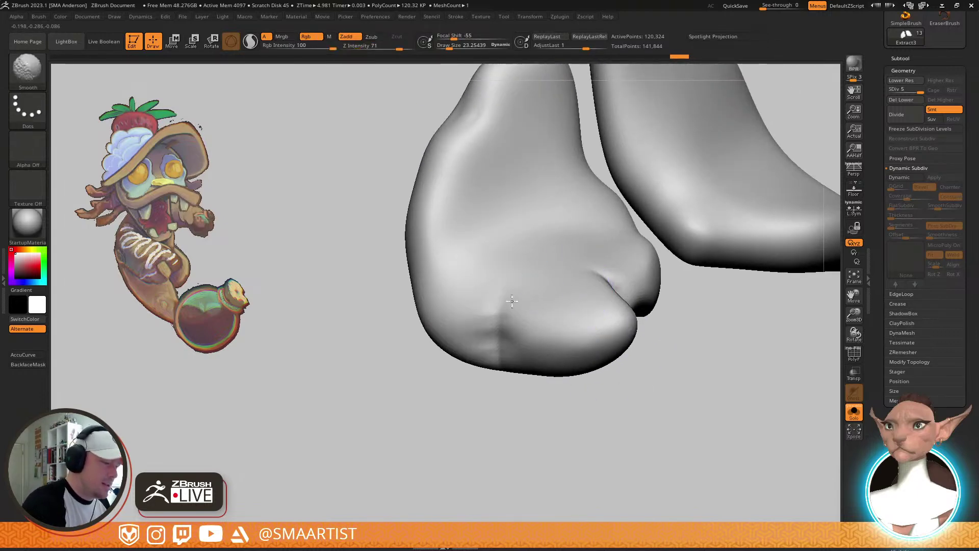
{"action": "right_click_drag", "start_coordinate": [538, 347], "coordinate": [544, 312]}
Deepen the outer crease across the right eye patch's lower edge with GIO_soft_forms and smooth around it
{"action": "left_click_drag", "start_coordinate": [481, 315], "coordinate": [482, 397]}
{"action": "mouse_move", "coordinate": [494, 339]}
{"action": "right_mouse_down"}
{"action": "mouse_move", "coordinate": [528, 361]}
{"action": "mouse_move", "coordinate": [508, 408]}
{"action": "mouse_move", "coordinate": [446, 313]}
{"action": "right_mouse_up"}
{"action": "right_click_drag", "start_coordinate": [483, 424], "coordinate": [511, 340]}
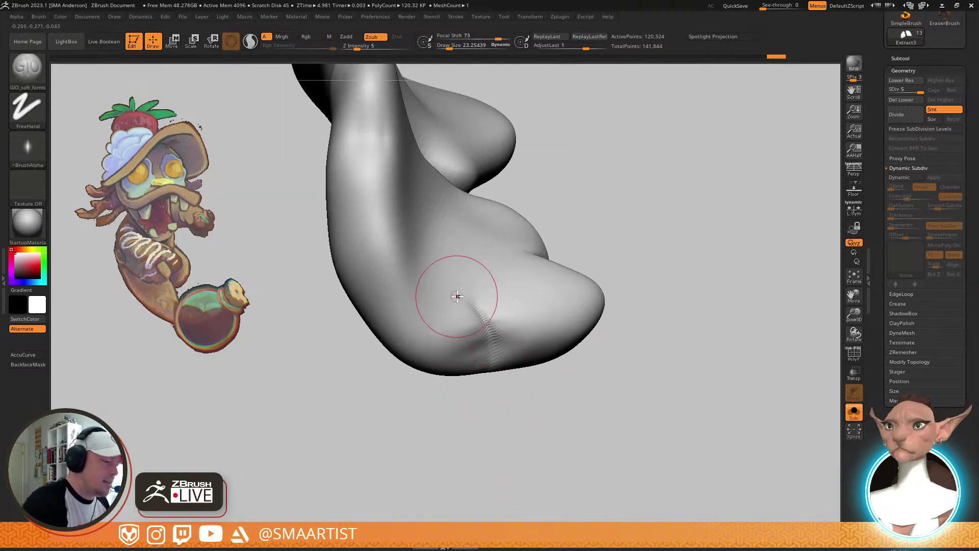
{"action": "key", "text": "shift"}
Smooth the rounded lobe beside the inner notch of the right eye patch
{"action": "mouse_move", "coordinate": [572, 332]}
{"action": "right_mouse_down"}
{"action": "mouse_move", "coordinate": [566, 295]}
{"action": "mouse_move", "coordinate": [614, 284]}
{"action": "right_mouse_up"}
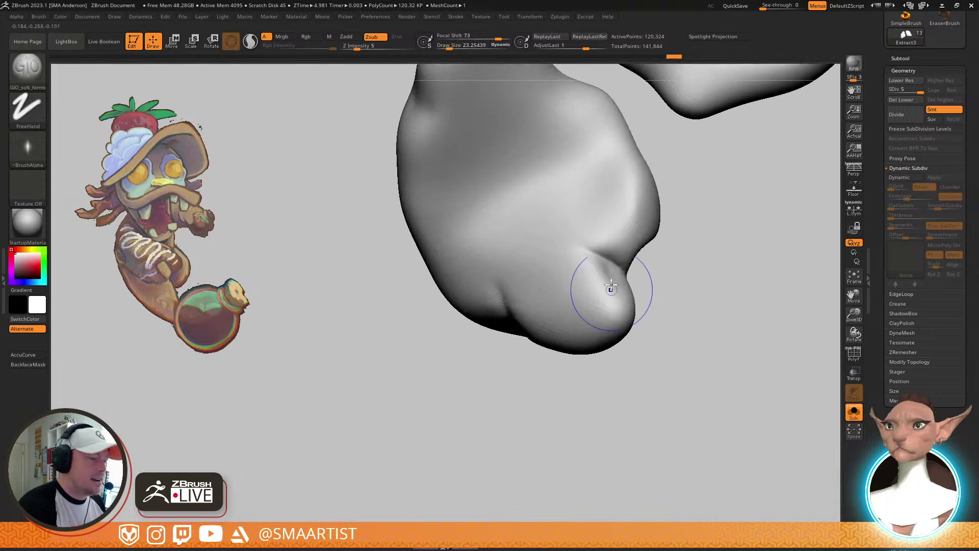
{"action": "left_click_drag", "start_coordinate": [601, 314], "coordinate": [615, 288], "text": "shift"}
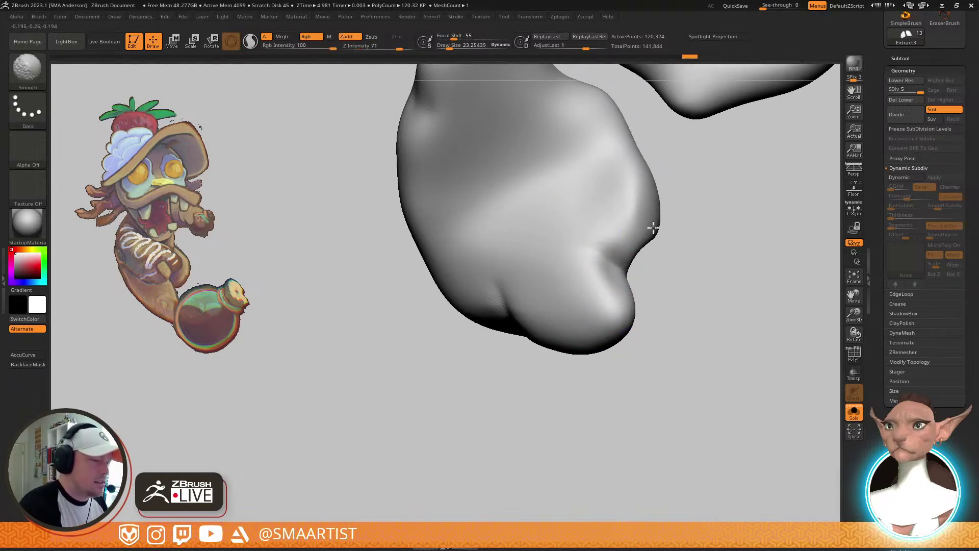
{"action": "right_click_drag", "start_coordinate": [609, 276], "coordinate": [625, 263]}
Extend the outer crease around the underside of the right eye patch's lower edge with GIO_soft_forms
{"action": "key", "text": "alt"}
{"action": "mouse_move", "coordinate": [704, 330]}
{"action": "right_mouse_down"}
{"action": "mouse_move", "coordinate": [613, 328]}
{"action": "mouse_move", "coordinate": [542, 346]}
{"action": "mouse_move", "coordinate": [574, 330]}
{"action": "mouse_move", "coordinate": [546, 343]}
{"action": "mouse_move", "coordinate": [601, 372]}
{"action": "mouse_move", "coordinate": [519, 342]}
{"action": "right_mouse_up"}
{"action": "key", "text": "shift"}
{"action": "key", "text": "alt"}
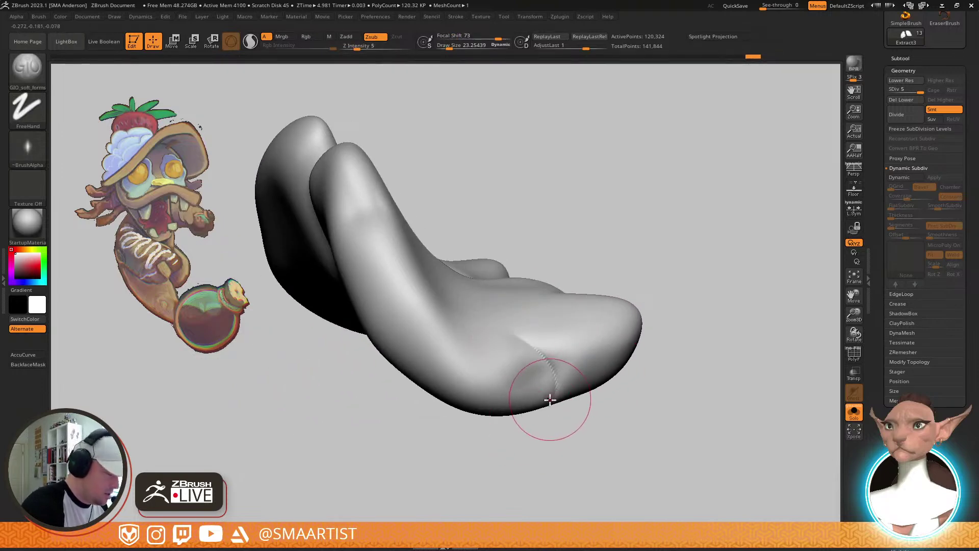
Build up the surface beside the right eye patch's outer crease with ClayBuildup and smooth the lower edge
{"action": "key", "text": "b"}
{"action": "key", "text": "c"}
{"action": "key", "text": "b"}
{"action": "mouse_move", "coordinate": [532, 374]}
{"action": "left_mouse_down"}
{"action": "mouse_move", "coordinate": [520, 389]}
{"action": "mouse_move", "coordinate": [518, 381]}
{"action": "mouse_move", "coordinate": [531, 400]}
{"action": "mouse_move", "coordinate": [511, 381]}
{"action": "mouse_move", "coordinate": [525, 381]}
{"action": "left_mouse_up"}
{"action": "right_click_drag", "start_coordinate": [625, 352], "coordinate": [561, 266]}
{"action": "left_click_drag", "start_coordinate": [549, 335], "coordinate": [564, 316], "text": "shift"}
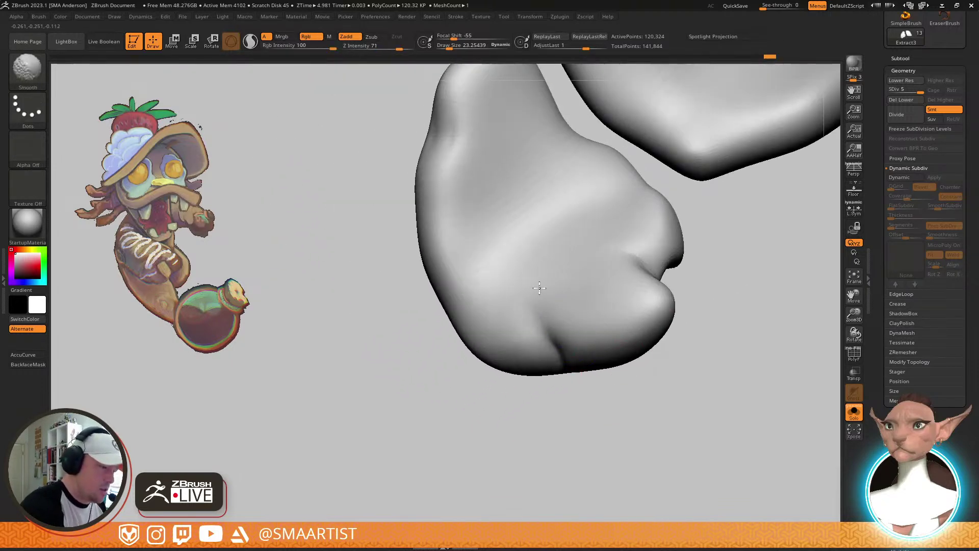
{"action": "left_click_drag", "start_coordinate": [600, 352], "coordinate": [610, 346], "text": "shift"}
{"action": "right_click_drag", "start_coordinate": [674, 275], "coordinate": [613, 399], "text": "alt"}
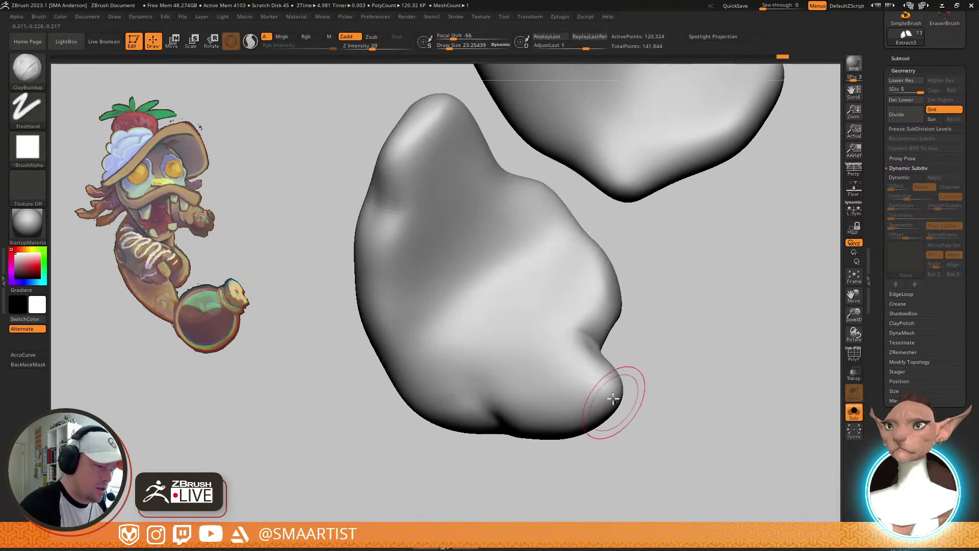
Puff up the side of the right eye patch's inner notch with Inflate and smooth the adjoining lobe
{"action": "key", "text": "b"}
{"action": "key", "text": "i"}
{"action": "key", "text": "n"}
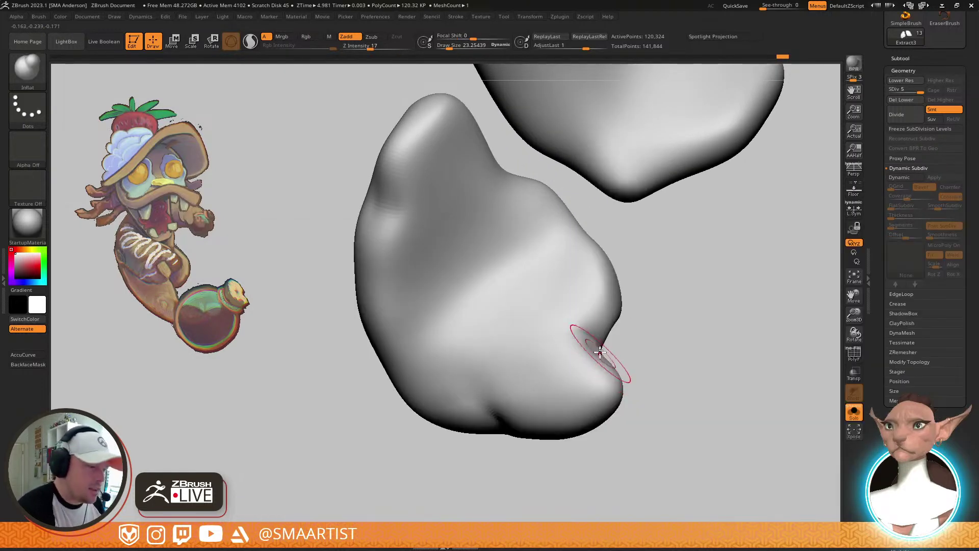
{"action": "mouse_move", "coordinate": [599, 335]}
{"action": "left_mouse_down"}
{"action": "mouse_move", "coordinate": [601, 321]}
{"action": "mouse_move", "coordinate": [609, 368]}
{"action": "left_mouse_up"}
{"action": "right_click_drag", "start_coordinate": [618, 359], "coordinate": [597, 392]}
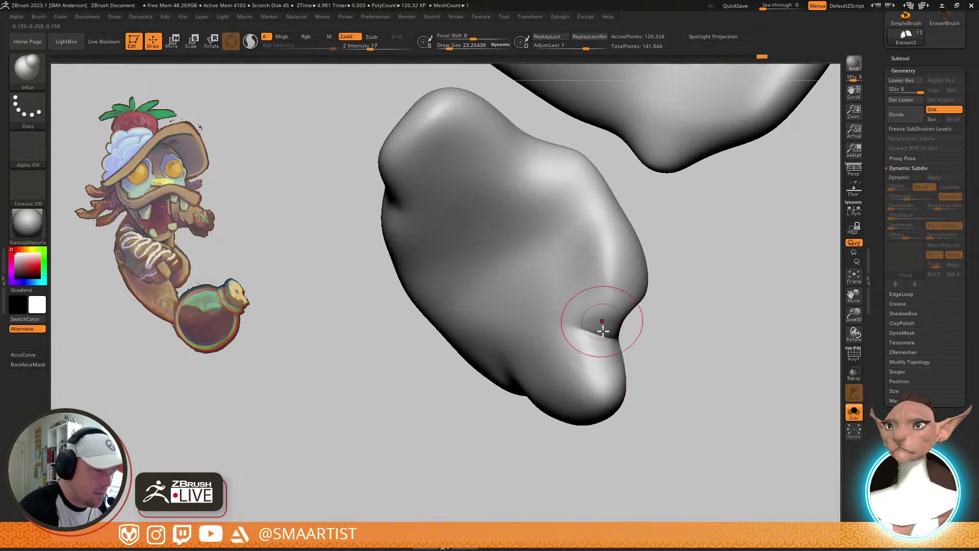
{"action": "right_click_drag", "start_coordinate": [607, 385], "coordinate": [624, 356]}
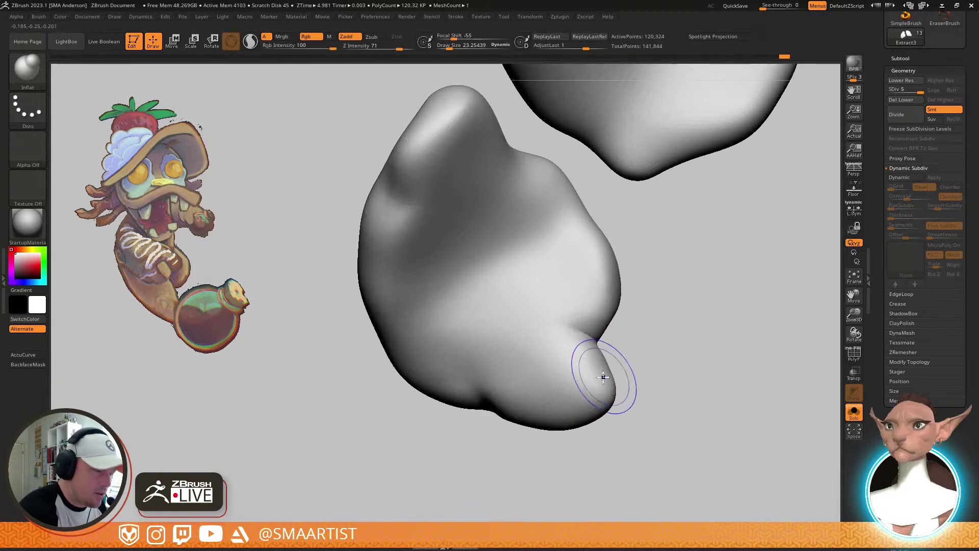
{"action": "left_click_drag", "start_coordinate": [603, 375], "coordinate": [586, 372], "text": "shift"}
Smooth the right eye patch's upper outer side and carve a soft crease across it with GIO_soft_forms
{"action": "right_click_drag", "start_coordinate": [627, 352], "coordinate": [618, 282], "text": "ctrl"}
{"action": "right_click_drag", "start_coordinate": [587, 318], "coordinate": [589, 401]}
{"action": "left_click_drag", "start_coordinate": [571, 301], "coordinate": [567, 320], "text": "shift"}
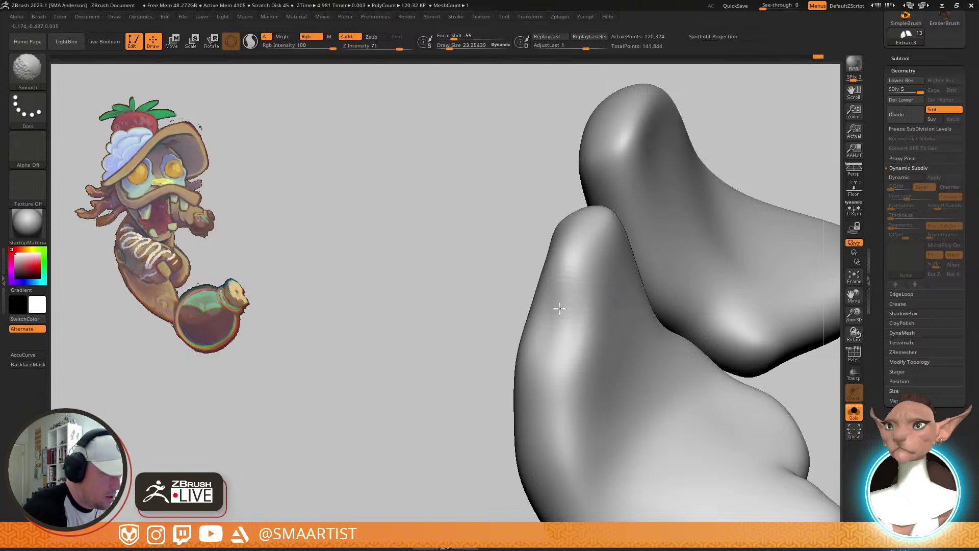
{"action": "key", "text": "b"}
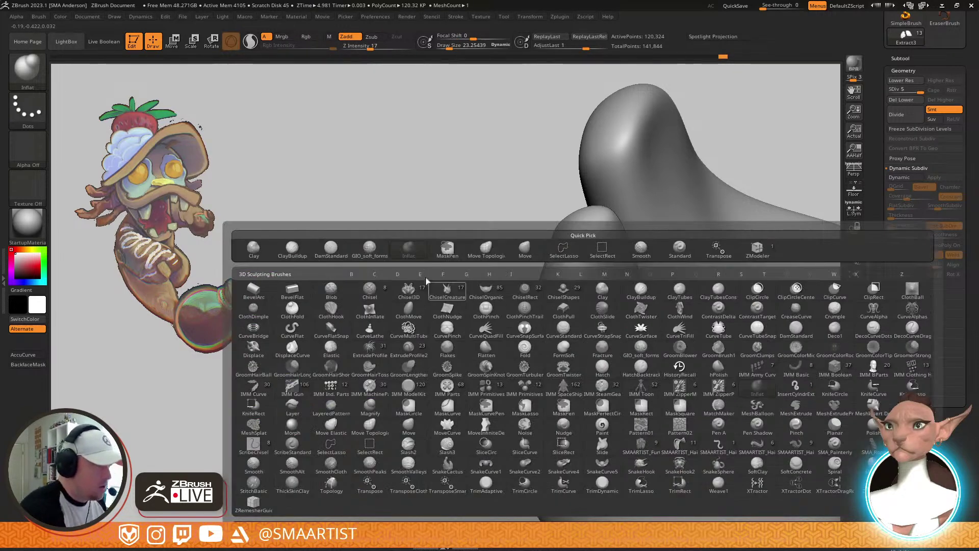
{"action": "left_click", "coordinate": [372, 257]}
{"action": "right_click_drag", "start_coordinate": [610, 313], "coordinate": [544, 320]}
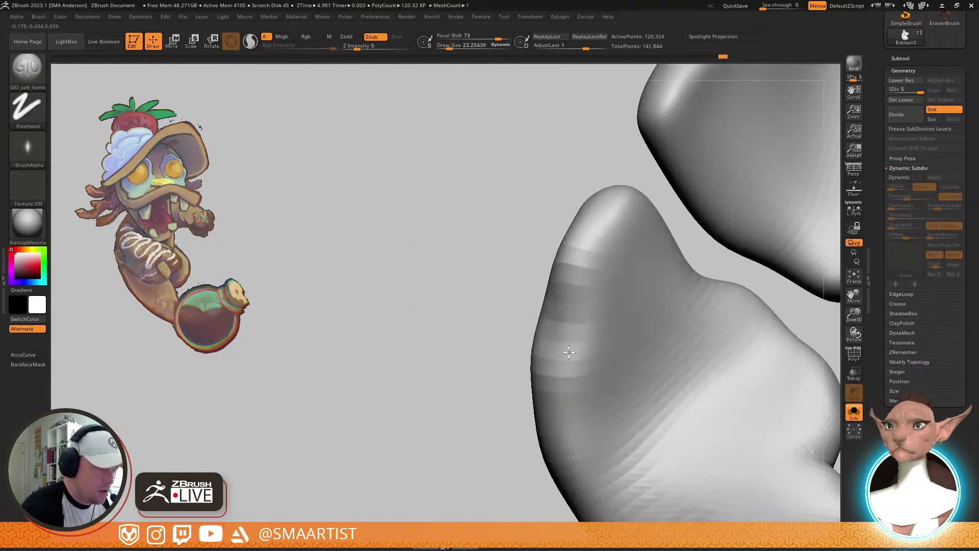
{"action": "mouse_move", "coordinate": [647, 306]}
{"action": "right_mouse_down"}
{"action": "mouse_move", "coordinate": [619, 333]}
{"action": "mouse_move", "coordinate": [624, 321]}
{"action": "right_mouse_up"}
{"action": "key", "text": "shift"}
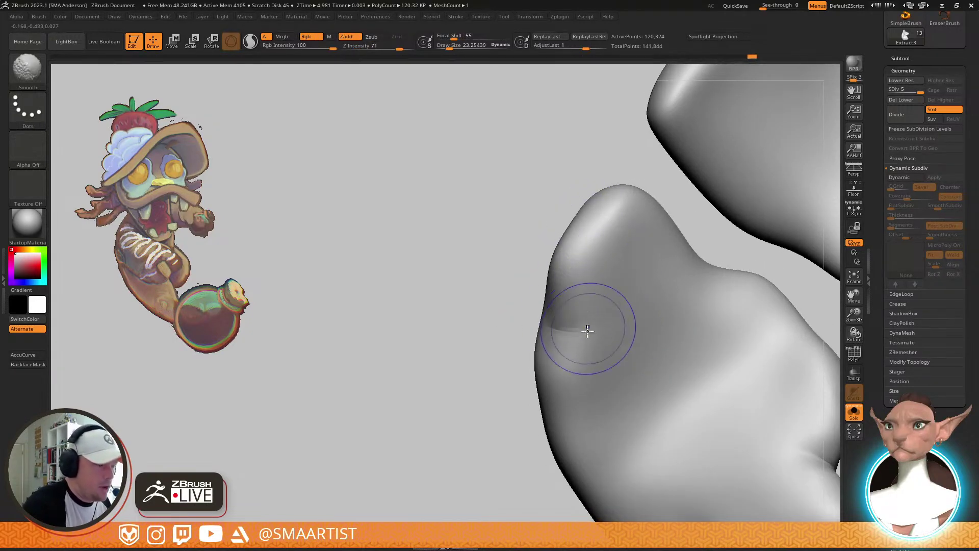
Set Inflate's Draw Size to about 33 and swell the right eye patch's outer side around the new crease
{"action": "key", "text": "b"}
{"action": "key", "text": "n"}
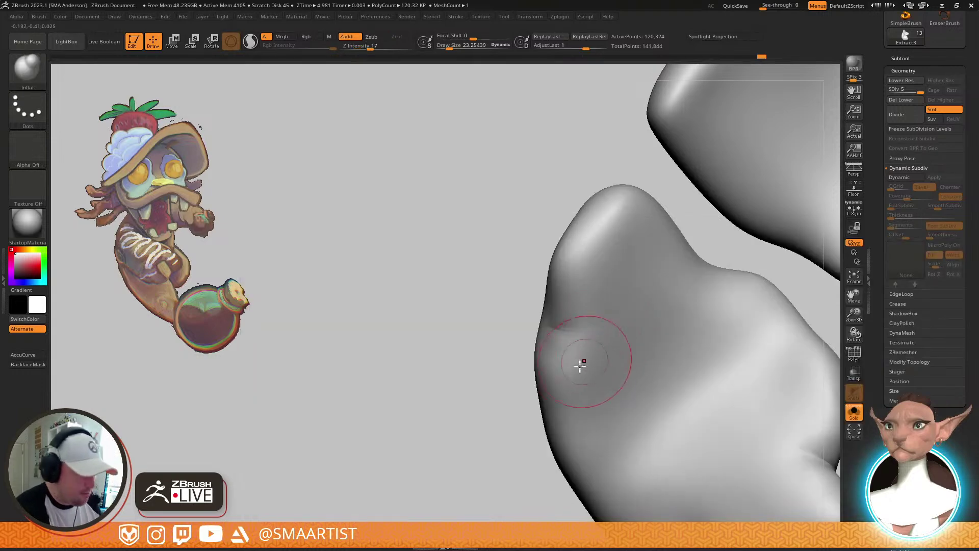
{"action": "key", "text": "s"}
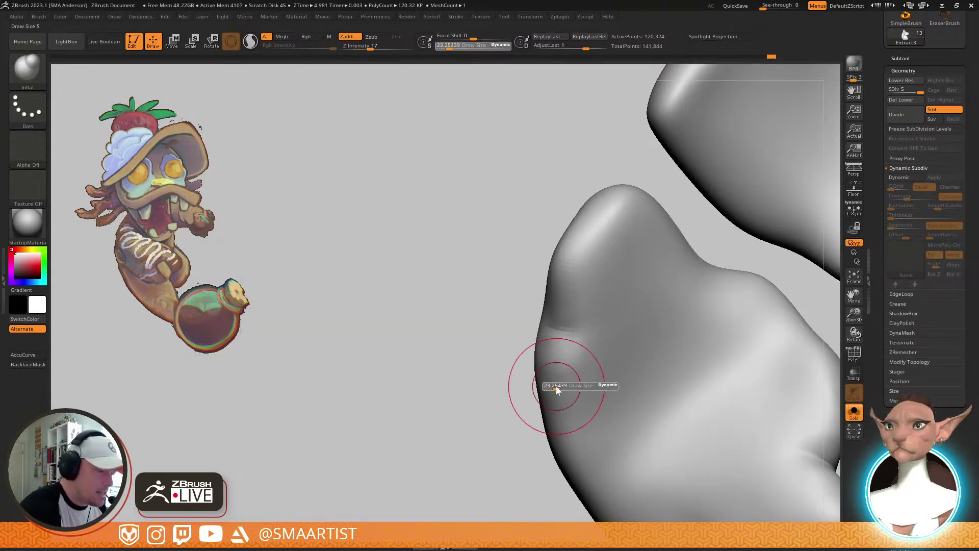
{"action": "left_click_drag", "start_coordinate": [557, 389], "coordinate": [560, 388]}
{"action": "left_click_drag", "start_coordinate": [565, 353], "coordinate": [568, 413]}
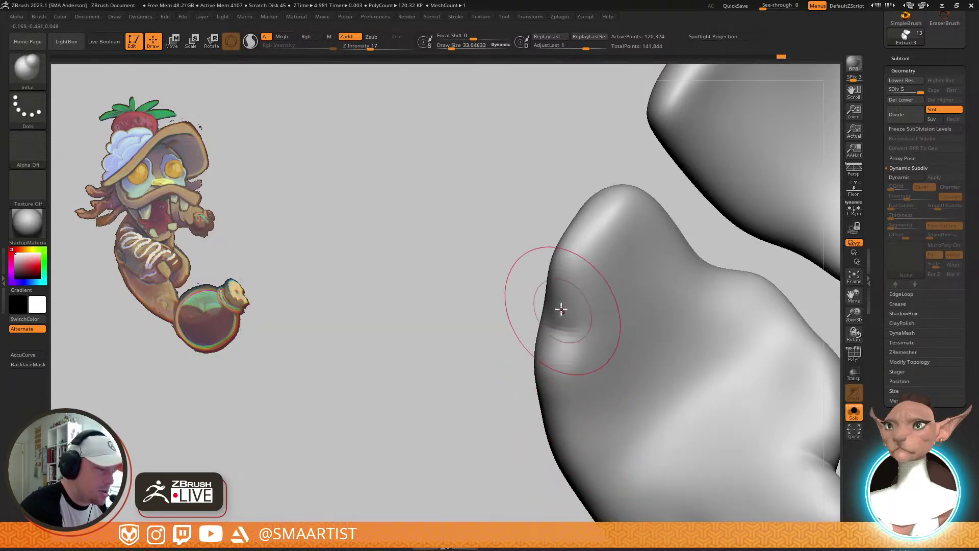
{"action": "right_click_drag", "start_coordinate": [650, 247], "coordinate": [757, 297]}
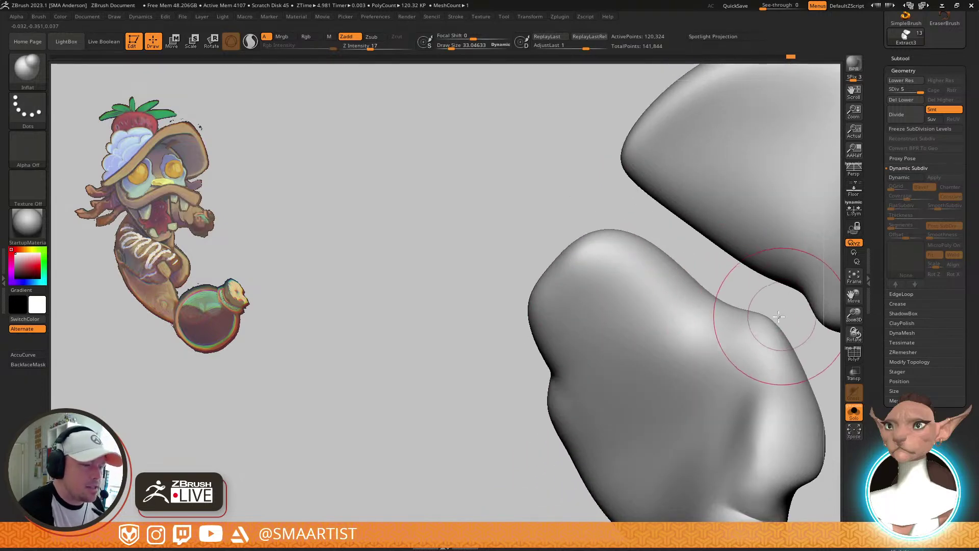
{"action": "mouse_move", "coordinate": [796, 324]}
{"action": "right_mouse_down", "text": "alt"}
{"action": "mouse_move", "coordinate": [697, 341]}
{"action": "mouse_move", "coordinate": [696, 381]}
{"action": "mouse_move", "coordinate": [675, 308]}
{"action": "mouse_move", "coordinate": [710, 267]}
{"action": "mouse_move", "coordinate": [695, 321]}
{"action": "mouse_move", "coordinate": [531, 336]}
{"action": "right_mouse_up", "text": "alt"}
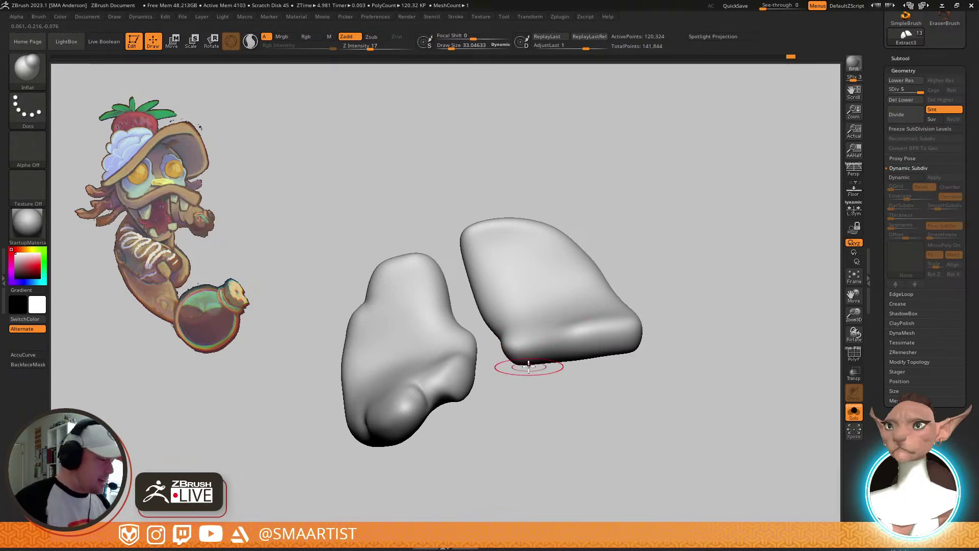
Undo an Inflate stroke on the right eye patch's lower lobe and smooth the lobe instead
{"action": "right_click_drag", "start_coordinate": [427, 393], "coordinate": [422, 503]}
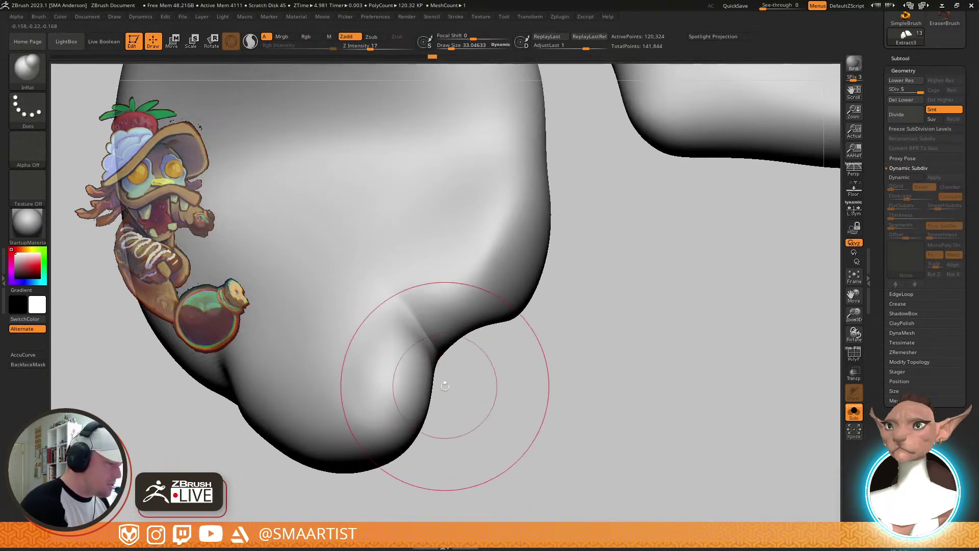
{"action": "mouse_move", "coordinate": [402, 402]}
{"action": "left_mouse_down"}
{"action": "mouse_move", "coordinate": [387, 386]}
{"action": "mouse_move", "coordinate": [407, 391]}
{"action": "left_mouse_up"}
{"action": "key", "text": "ctrl+z"}
{"action": "key", "text": "shift"}
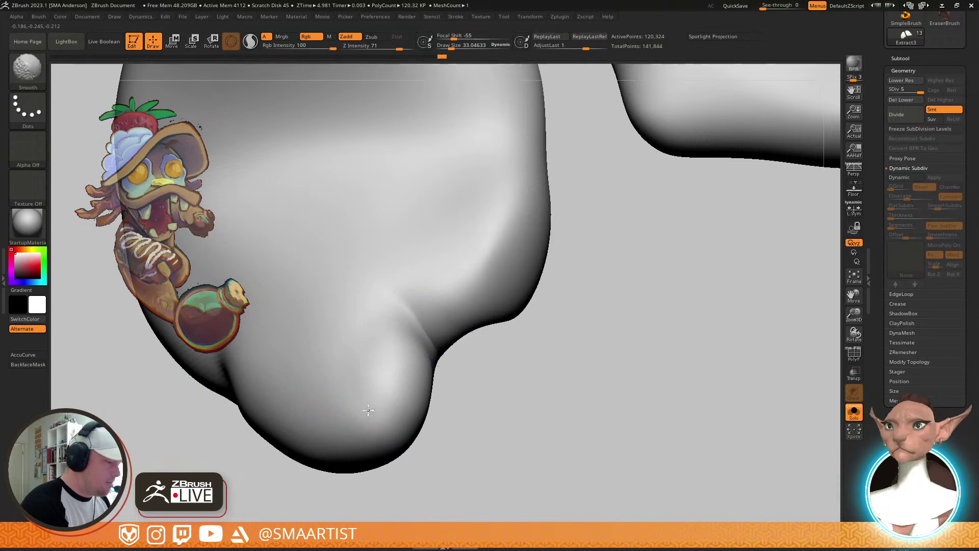
{"action": "mouse_move", "coordinate": [405, 384]}
{"action": "right_mouse_down", "text": "ctrl"}
{"action": "mouse_move", "coordinate": [492, 312]}
{"action": "mouse_move", "coordinate": [489, 337]}
{"action": "mouse_move", "coordinate": [570, 322]}
{"action": "mouse_move", "coordinate": [560, 278]}
{"action": "mouse_move", "coordinate": [536, 304]}
{"action": "right_mouse_up", "text": "ctrl"}
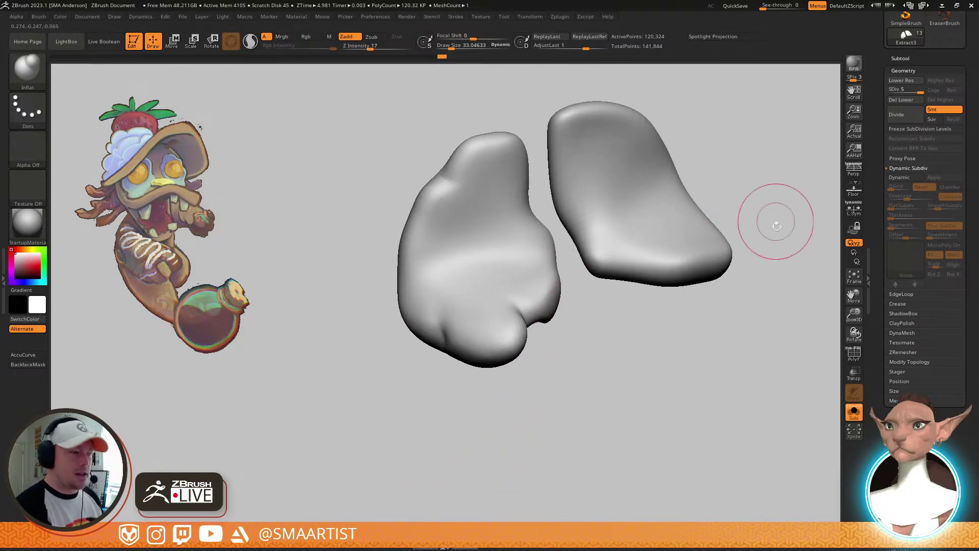
{"action": "key", "text": "shift+s"}
{"action": "right_click_drag", "start_coordinate": [697, 268], "coordinate": [590, 286]}
Switch to the web browser and open zbrushguides.com in a new tab
{"action": "key", "text": "alt+Tab"}
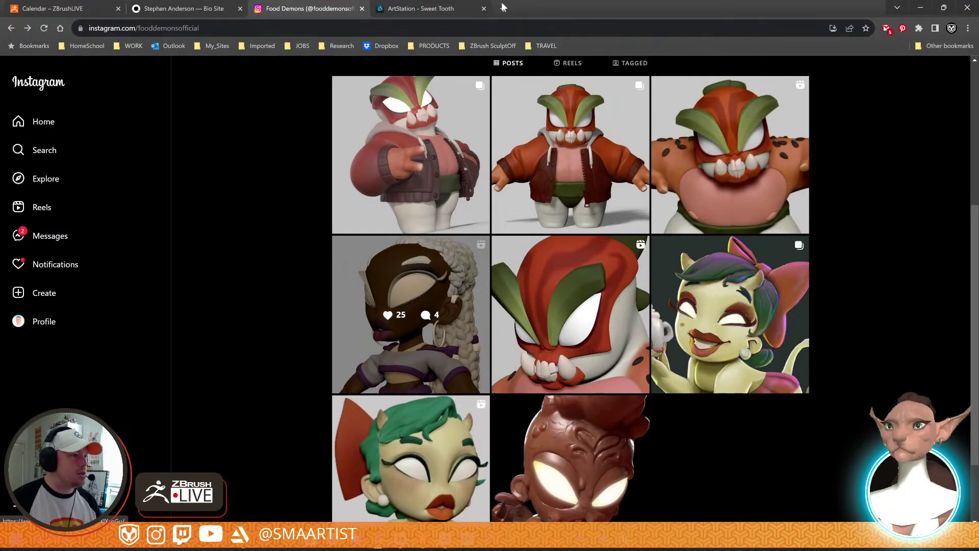
{"action": "left_click", "coordinate": [503, 9]}
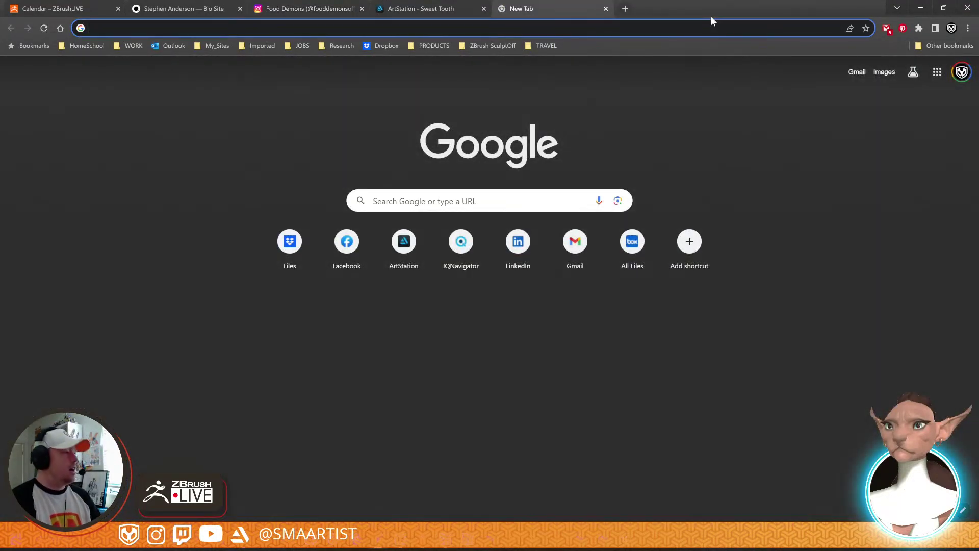
{"action": "type", "text": "zbrush"}
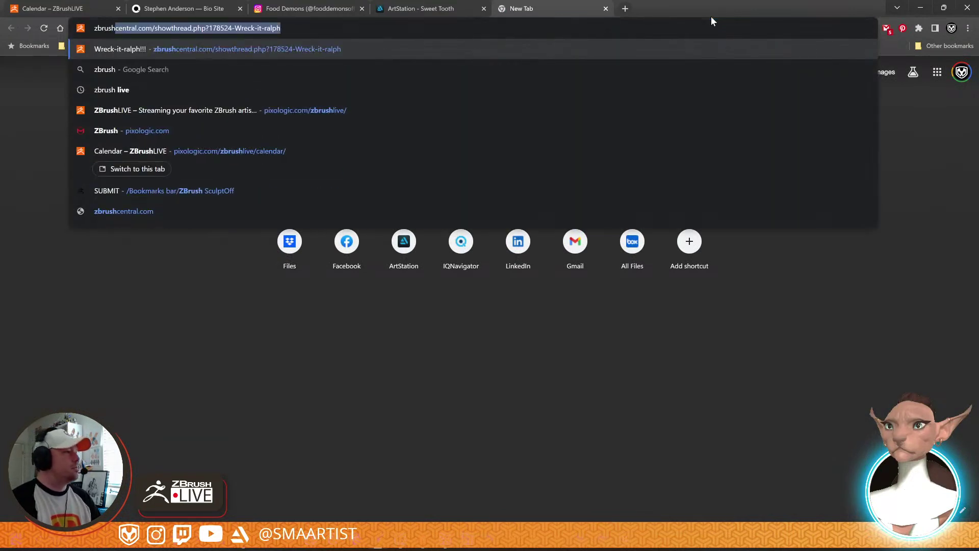
{"action": "type", "text": "gui"}
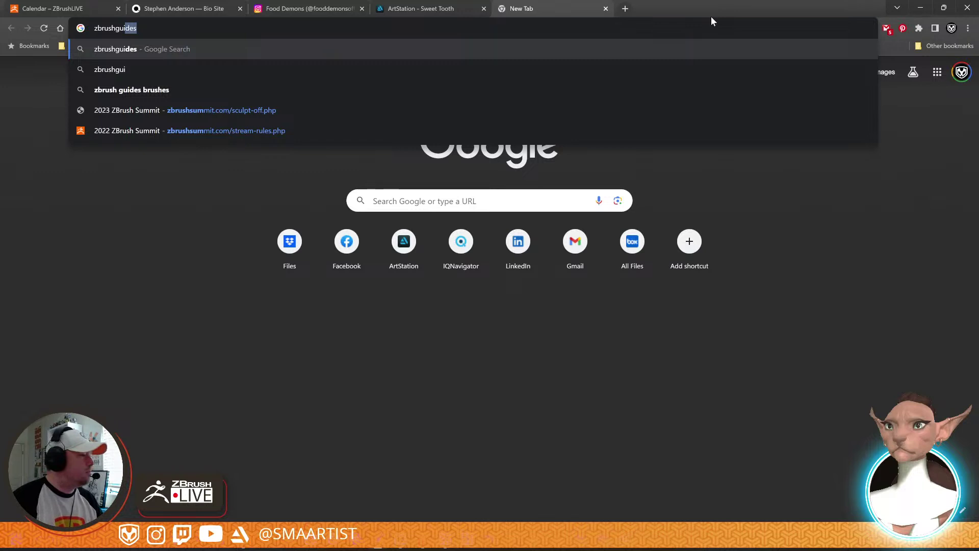
{"action": "type", "text": "des.com"}
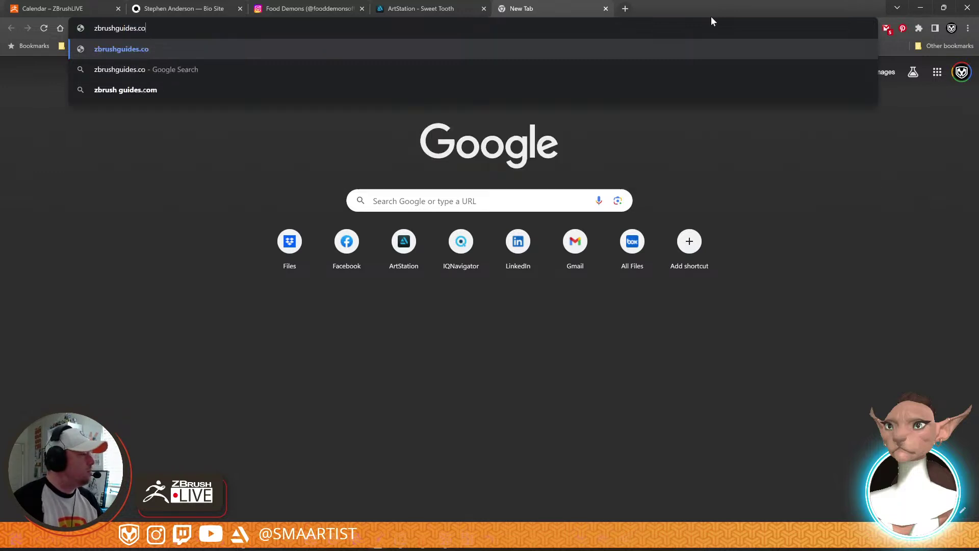
{"action": "key", "text": "Return"}
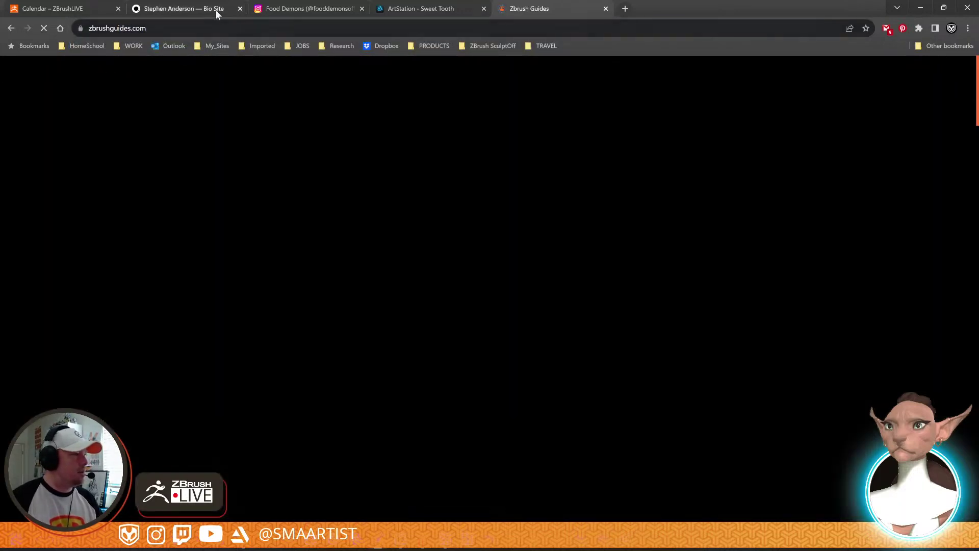
{"action": "left_click", "coordinate": [213, 28]}
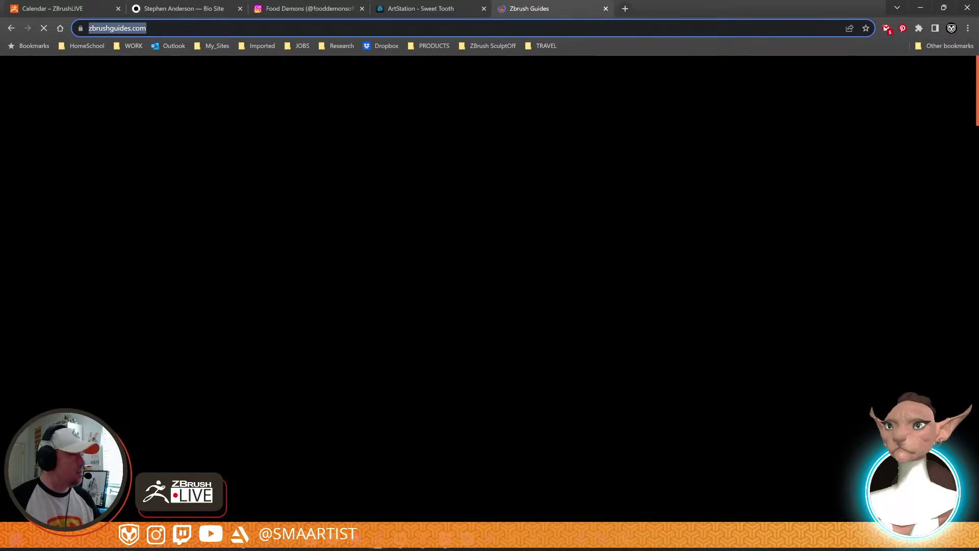
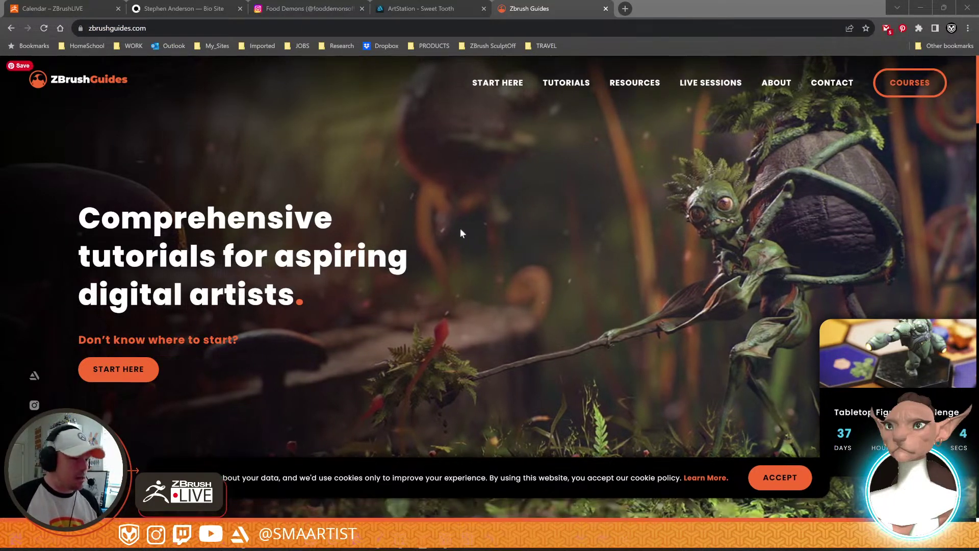
Open the site's Resources section and look through its brush, material, alpha and mesh packs
{"action": "left_click", "coordinate": [625, 83]}
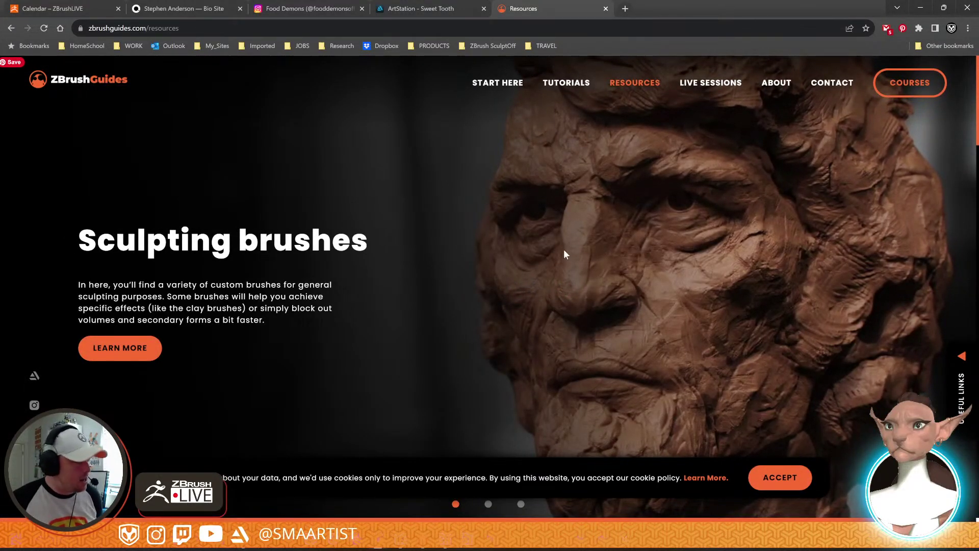
{"action": "scroll", "coordinate": [567, 253], "scroll_direction": "down", "scroll_amount": 8}
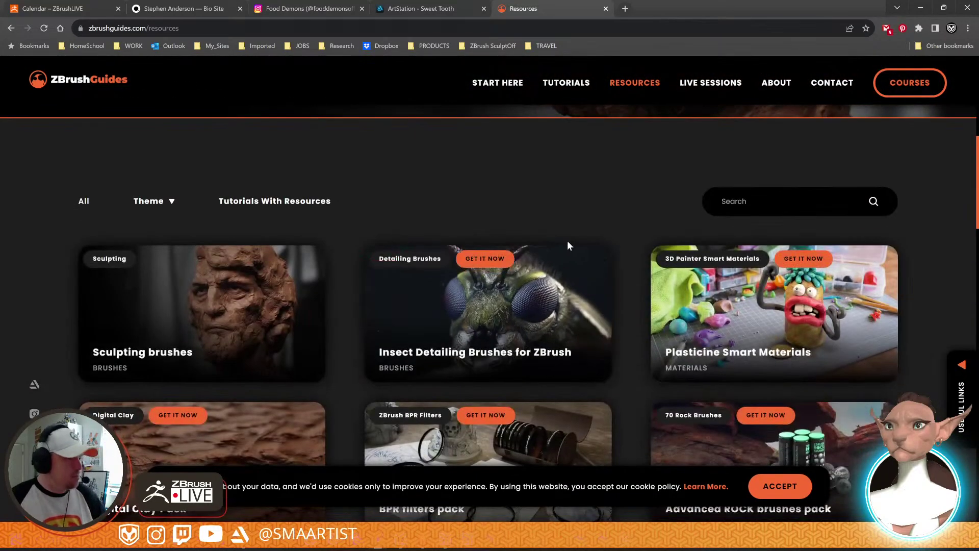
{"action": "scroll", "coordinate": [640, 191], "scroll_direction": "down", "scroll_amount": 2}
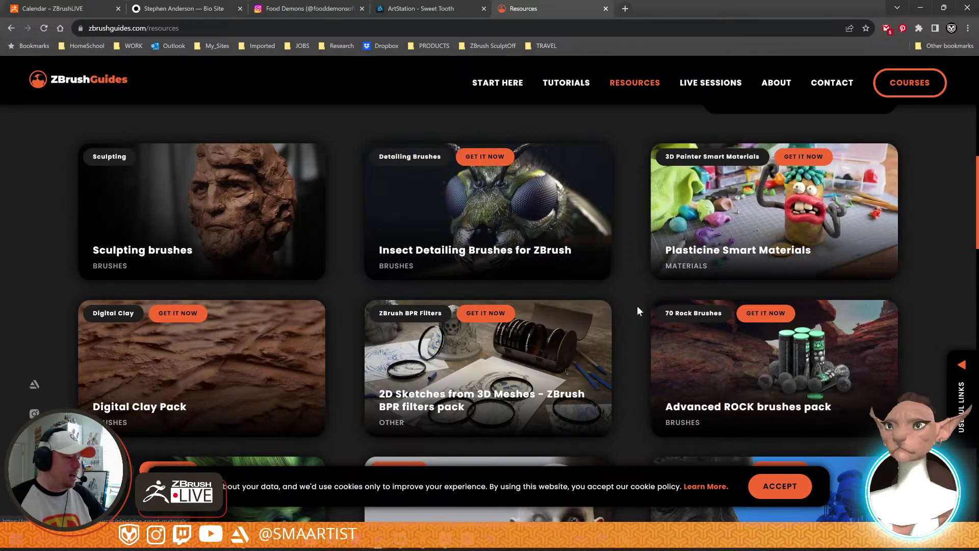
{"action": "scroll", "coordinate": [627, 320], "scroll_direction": "down", "scroll_amount": 3}
{"action": "scroll", "coordinate": [633, 306], "scroll_direction": "up", "scroll_amount": 3}
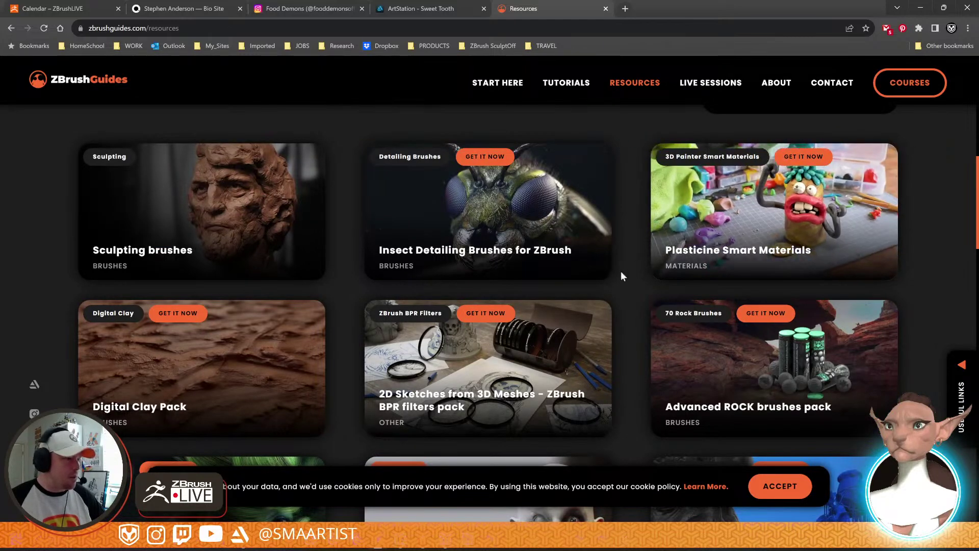
{"action": "scroll", "coordinate": [613, 295], "scroll_direction": "down", "scroll_amount": 3}
{"action": "scroll", "coordinate": [618, 275], "scroll_direction": "up", "scroll_amount": 1}
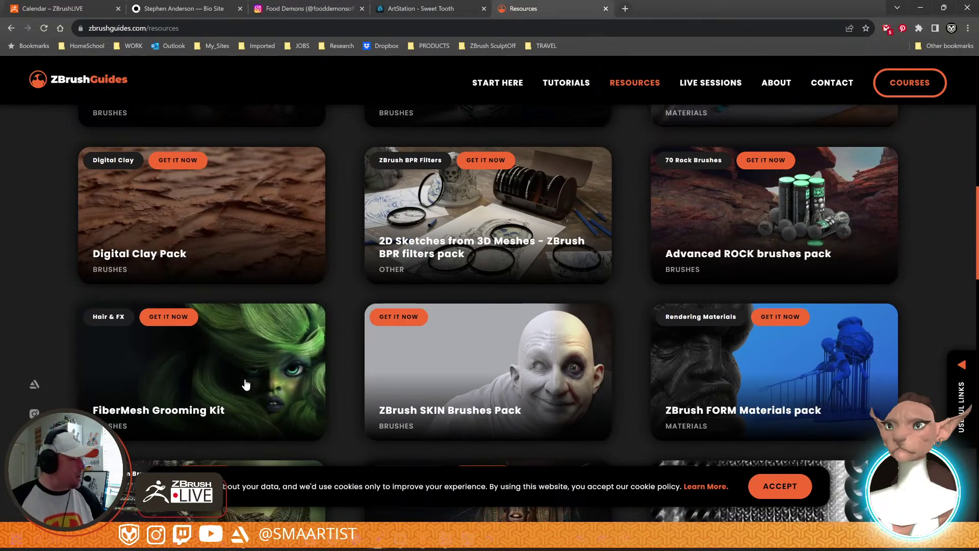
{"action": "scroll", "coordinate": [247, 383], "scroll_direction": "down", "scroll_amount": 2}
{"action": "scroll", "coordinate": [334, 305], "scroll_direction": "down", "scroll_amount": 2}
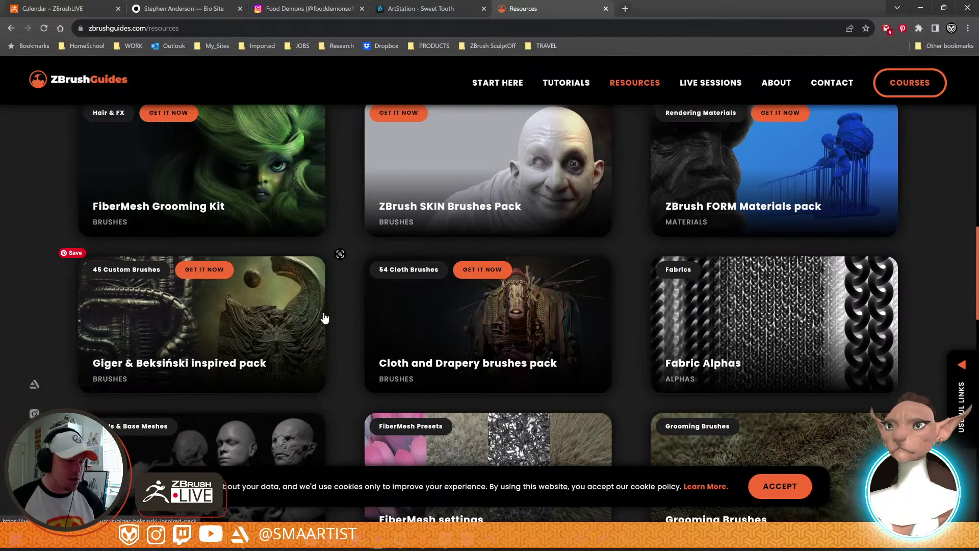
{"action": "scroll", "coordinate": [324, 318], "scroll_direction": "down", "scroll_amount": 3}
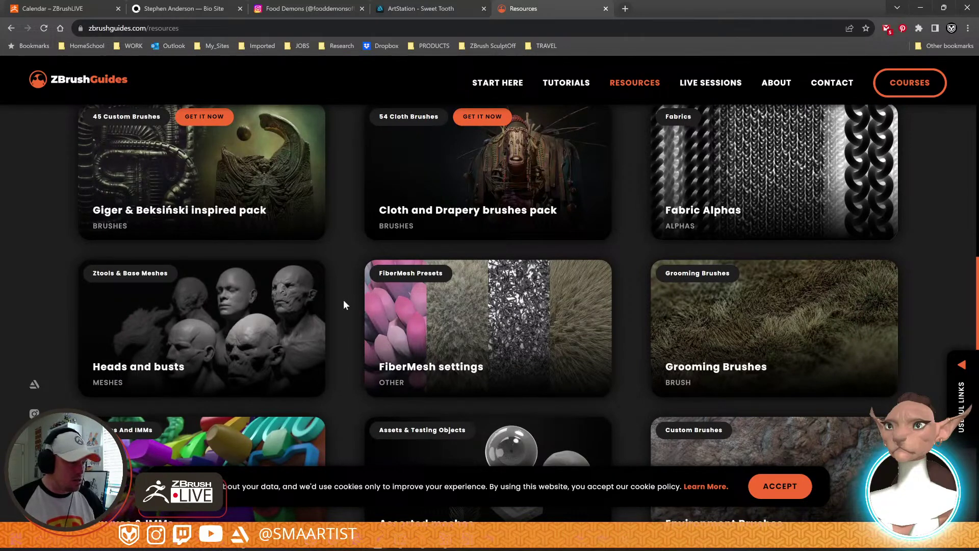
{"action": "scroll", "coordinate": [344, 298], "scroll_direction": "down", "scroll_amount": 3}
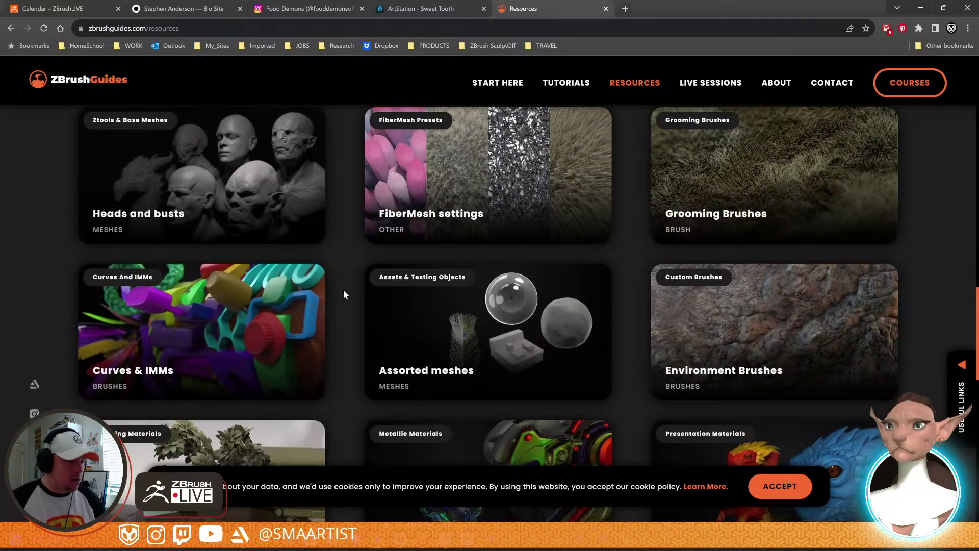
{"action": "scroll", "coordinate": [344, 296], "scroll_direction": "down", "scroll_amount": 2}
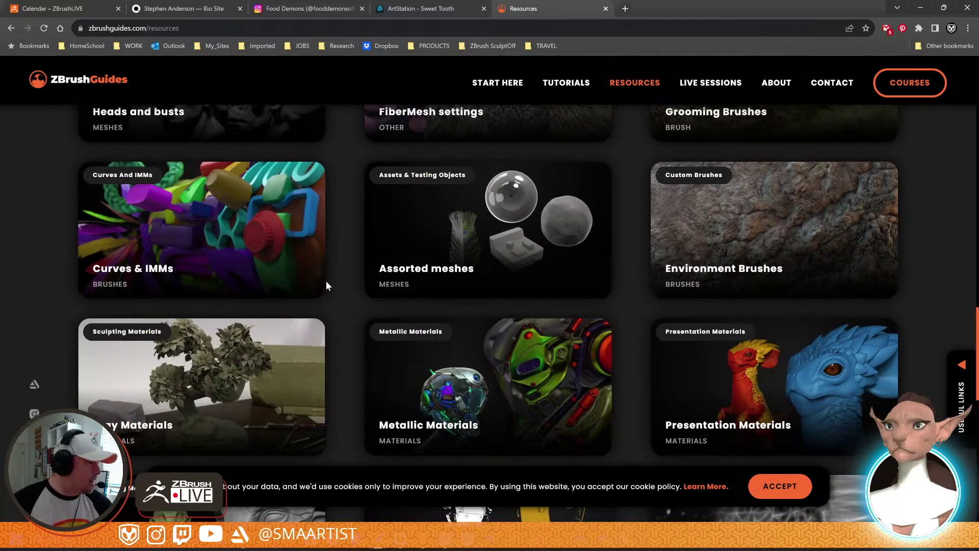
Look through the remaining brush, material and alpha packs in the Resources listing and return to its beginning
{"action": "scroll", "coordinate": [329, 291], "scroll_direction": "down", "scroll_amount": 3}
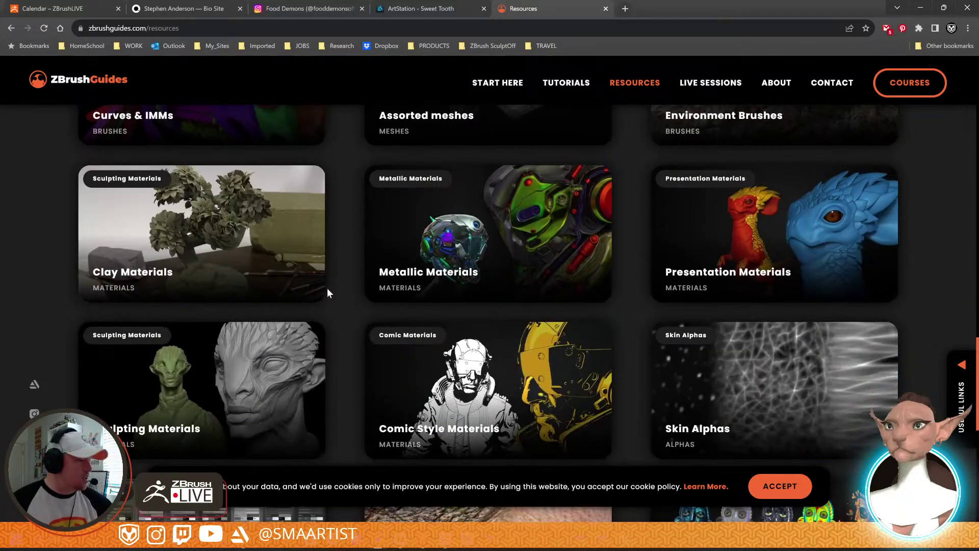
{"action": "scroll", "coordinate": [337, 288], "scroll_direction": "down", "scroll_amount": 4}
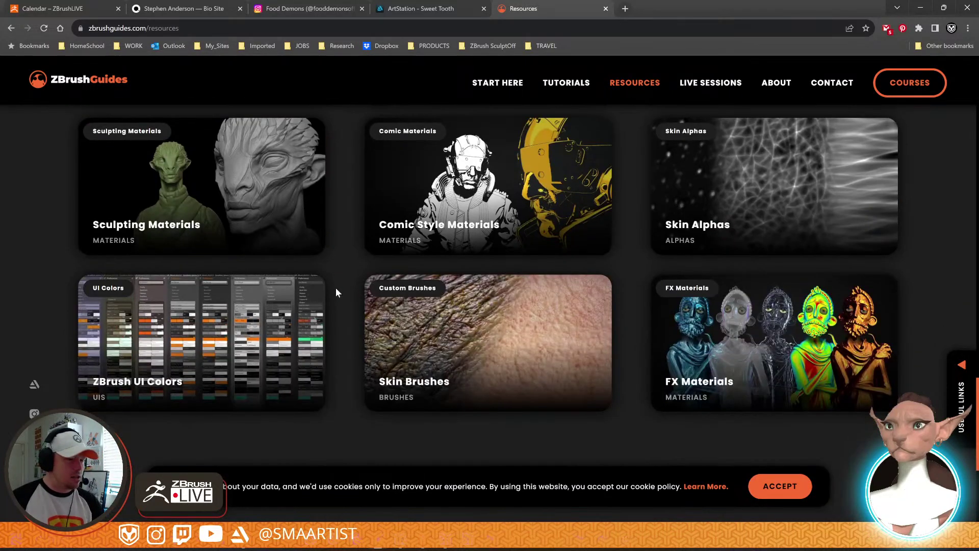
{"action": "scroll", "coordinate": [336, 291], "scroll_direction": "down", "scroll_amount": 5}
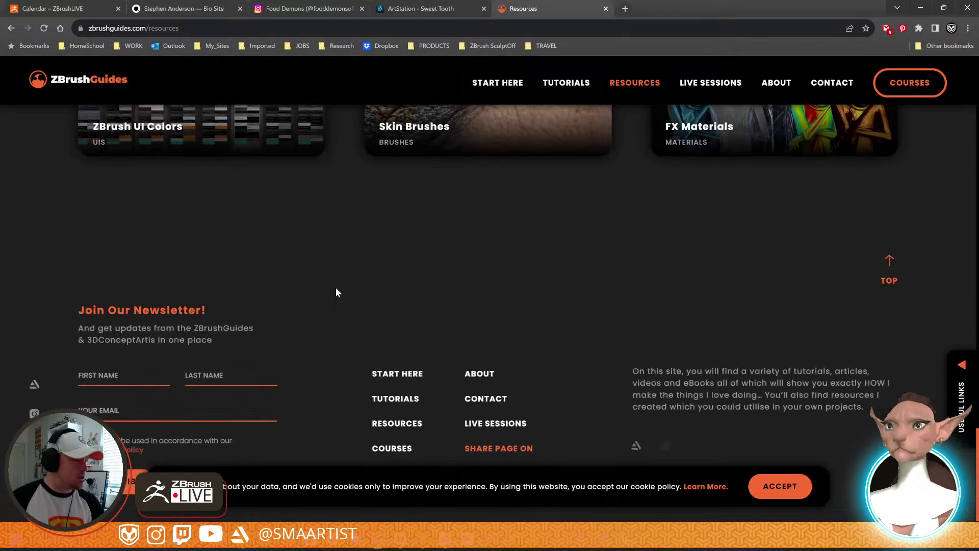
{"action": "key", "text": "Home"}
{"action": "scroll", "coordinate": [339, 291], "scroll_direction": "down", "scroll_amount": 8}
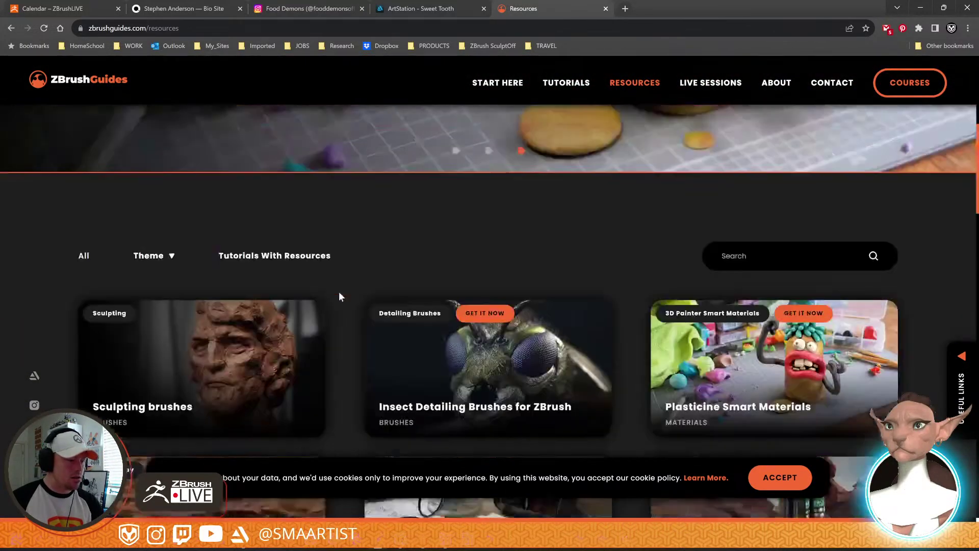
{"action": "scroll", "coordinate": [340, 288], "scroll_direction": "up", "scroll_amount": 8}
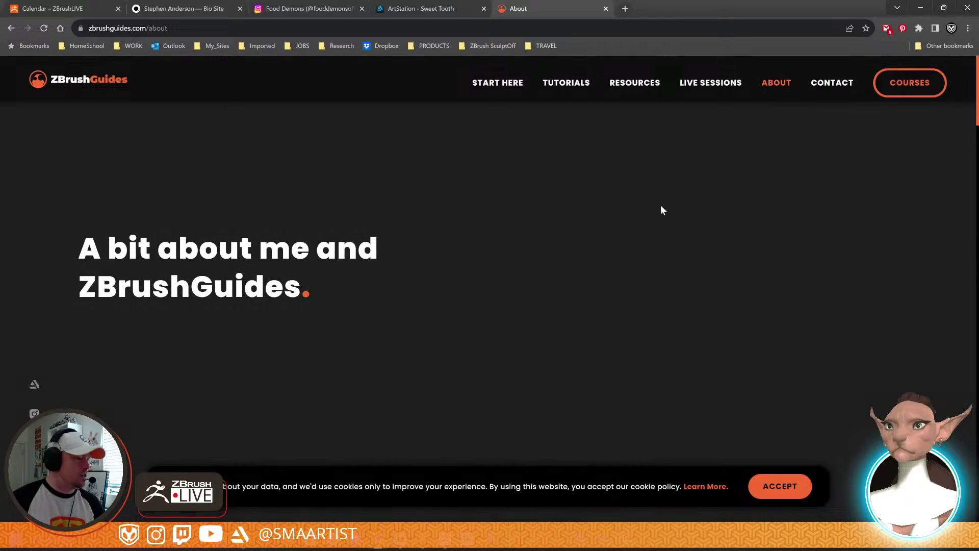
Accept the cookie notice on the ZBrushGuides About page and read the artist's introduction
{"action": "left_click", "coordinate": [780, 486]}
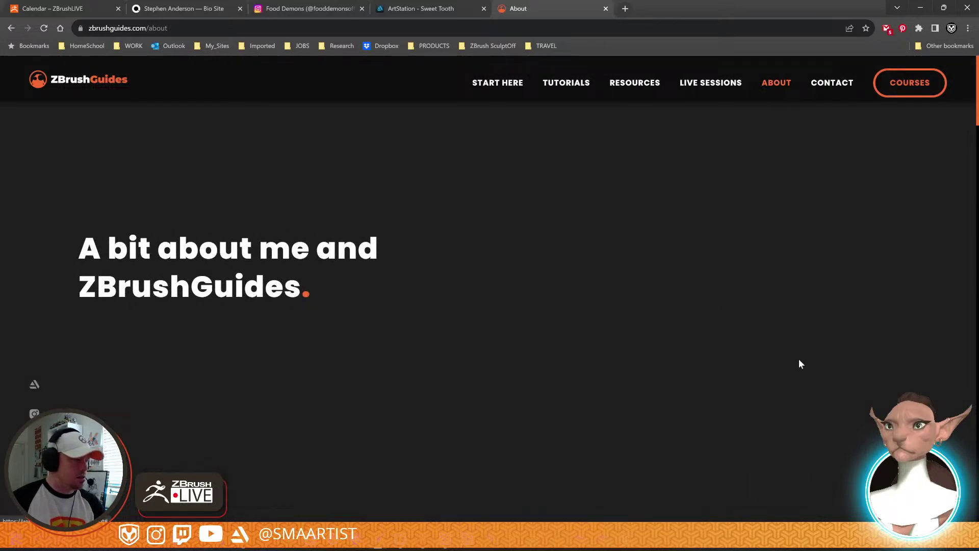
{"action": "scroll", "coordinate": [797, 359], "scroll_direction": "down", "scroll_amount": 6}
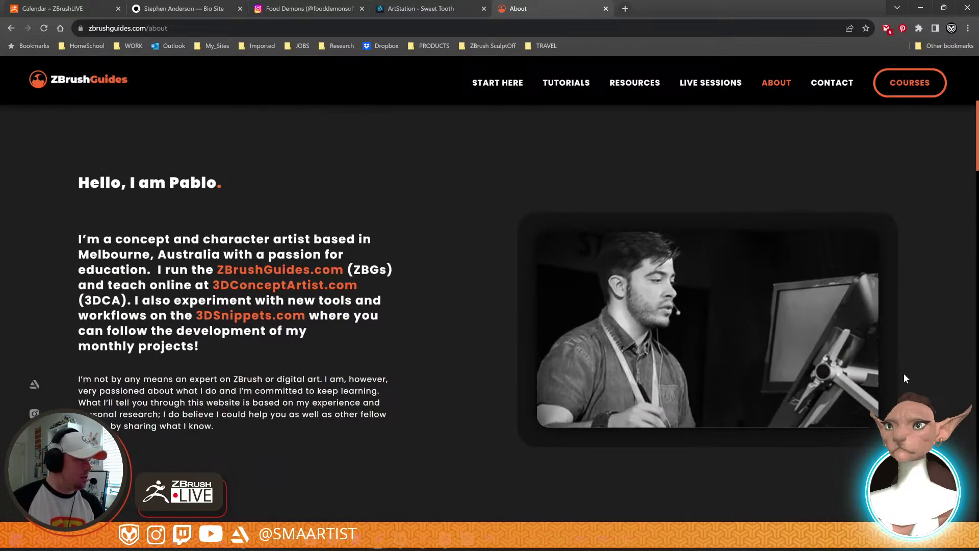
{"action": "scroll", "coordinate": [903, 375], "scroll_direction": "down", "scroll_amount": 4}
{"action": "scroll", "coordinate": [816, 388], "scroll_direction": "up", "scroll_amount": 2}
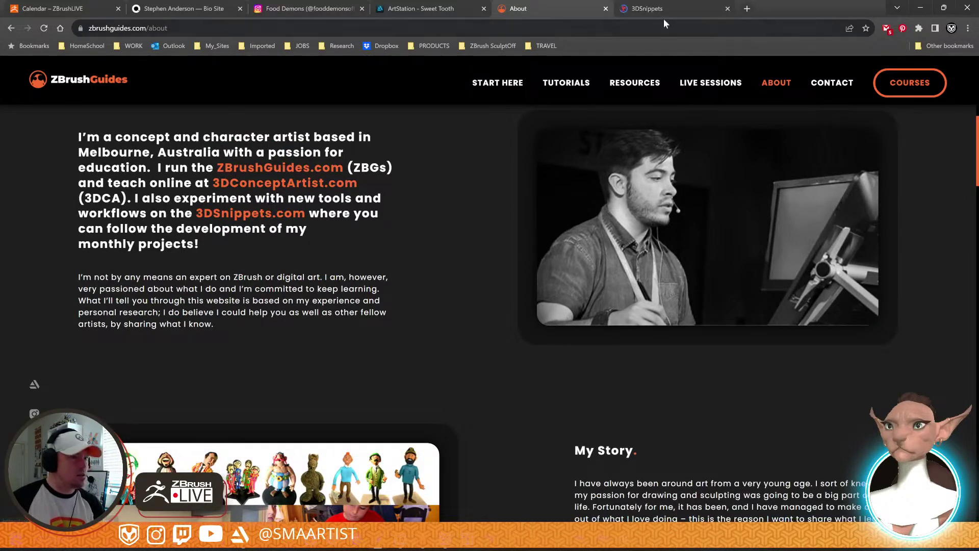
View the 3DSnippets site linked from the About page and look through the posts on its home page
{"action": "left_click", "coordinate": [669, 11]}
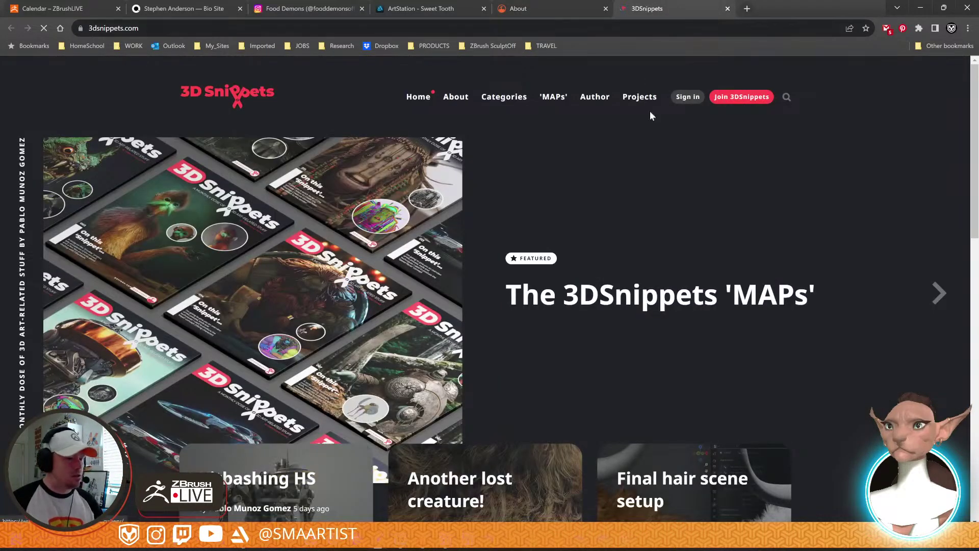
{"action": "scroll", "coordinate": [665, 199], "scroll_direction": "down", "scroll_amount": 3}
{"action": "scroll", "coordinate": [780, 270], "scroll_direction": "down", "scroll_amount": 3}
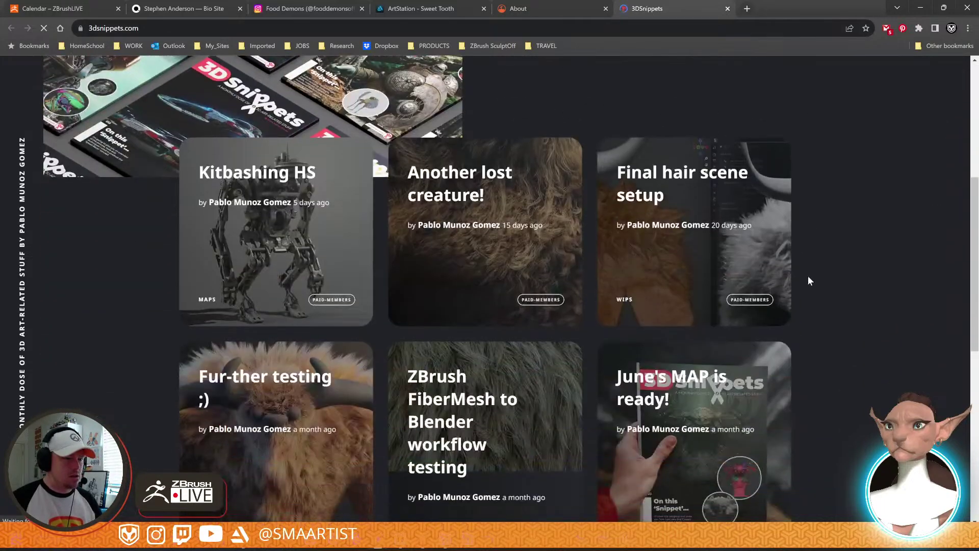
{"action": "scroll", "coordinate": [813, 273], "scroll_direction": "down", "scroll_amount": 7}
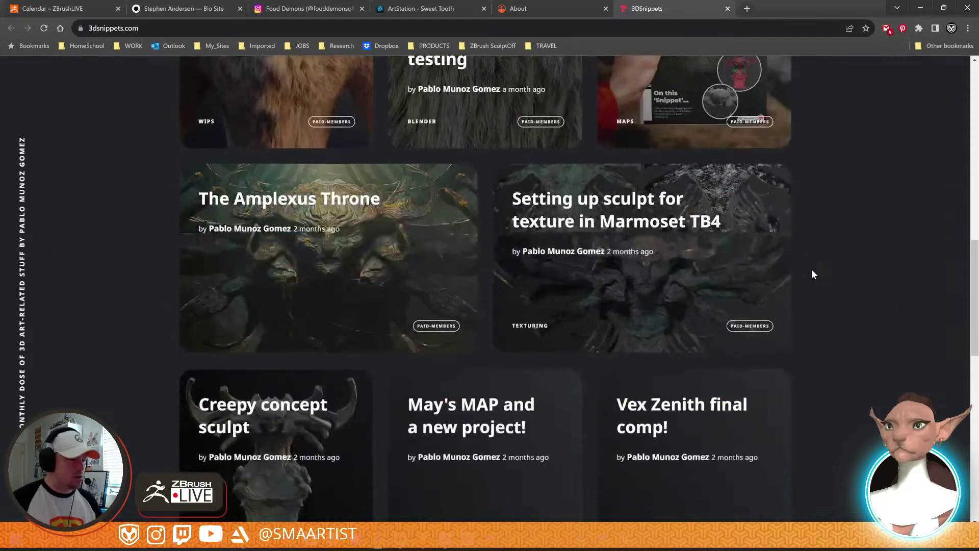
{"action": "scroll", "coordinate": [813, 274], "scroll_direction": "down", "scroll_amount": 7}
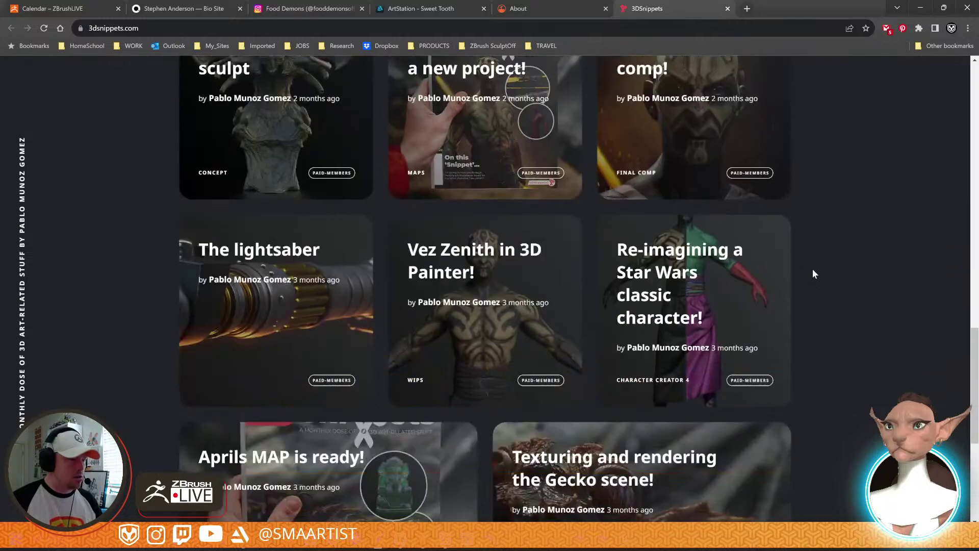
{"action": "scroll", "coordinate": [813, 267], "scroll_direction": "down", "scroll_amount": 6}
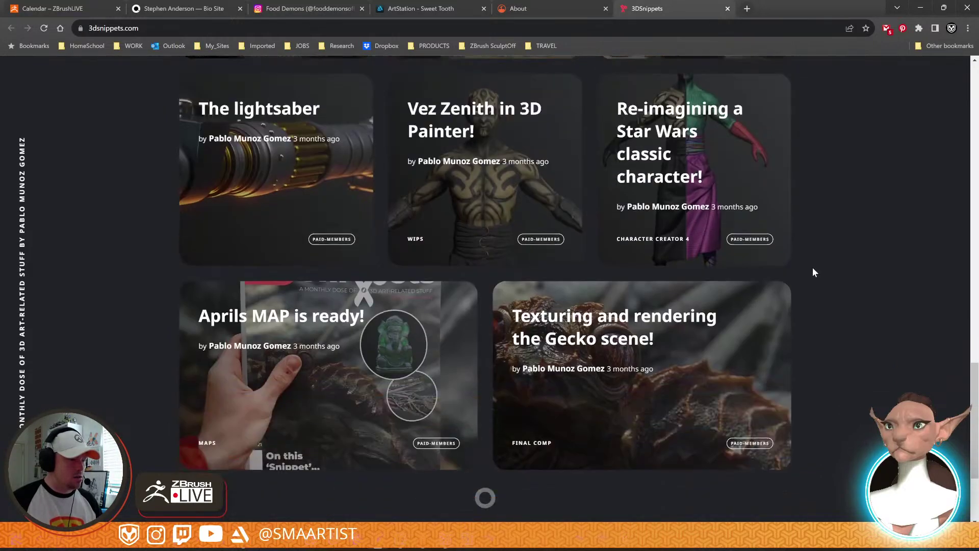
{"action": "scroll", "coordinate": [814, 255], "scroll_direction": "up", "scroll_amount": 3}
{"action": "scroll", "coordinate": [811, 252], "scroll_direction": "up", "scroll_amount": 18}
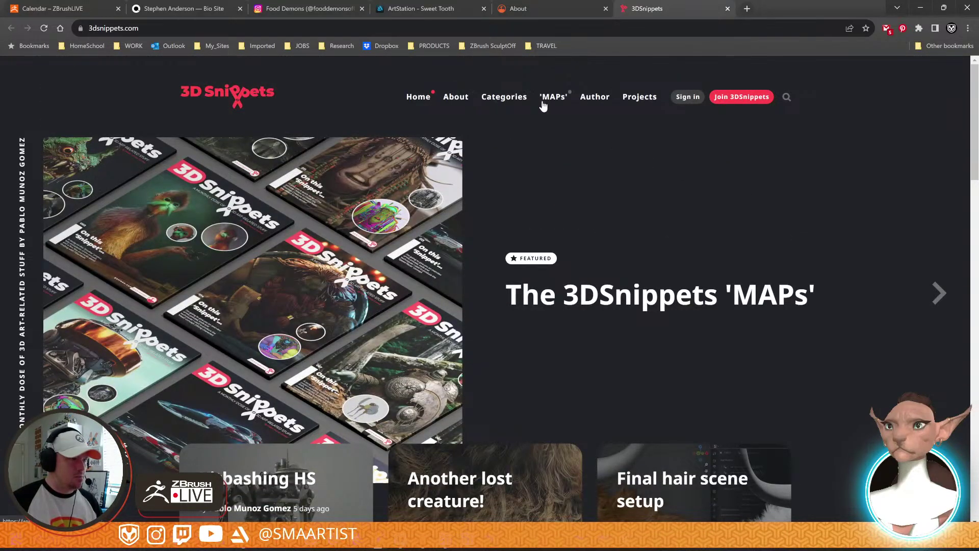
Open the ZBrush category on 3DSnippets and look over its posts
{"action": "left_click", "coordinate": [505, 97]}
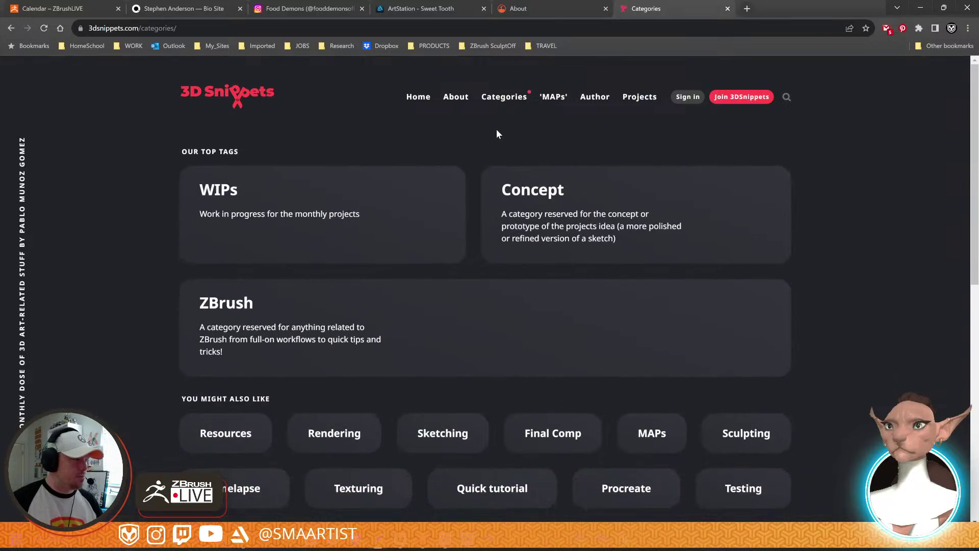
{"action": "left_click", "coordinate": [378, 326]}
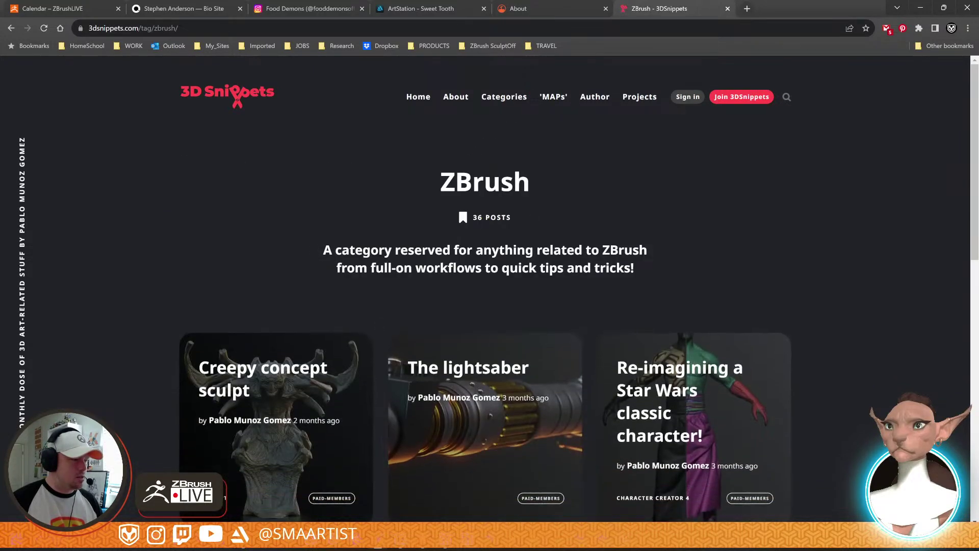
{"action": "scroll", "coordinate": [797, 232], "scroll_direction": "down", "scroll_amount": 3}
{"action": "scroll", "coordinate": [798, 231], "scroll_direction": "down", "scroll_amount": 2}
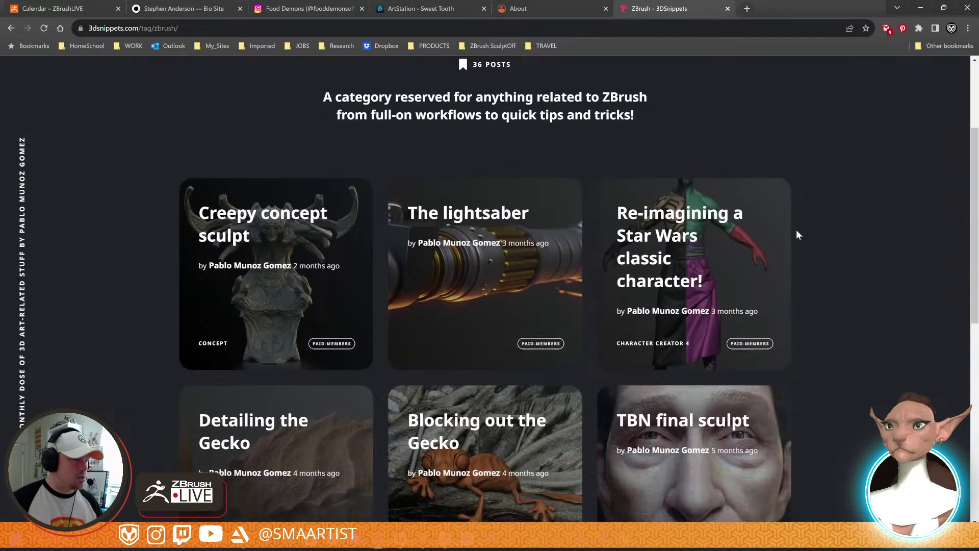
Open the "Creepy concept sculpt" post and examine its images and introductory text
{"action": "left_click", "coordinate": [291, 262]}
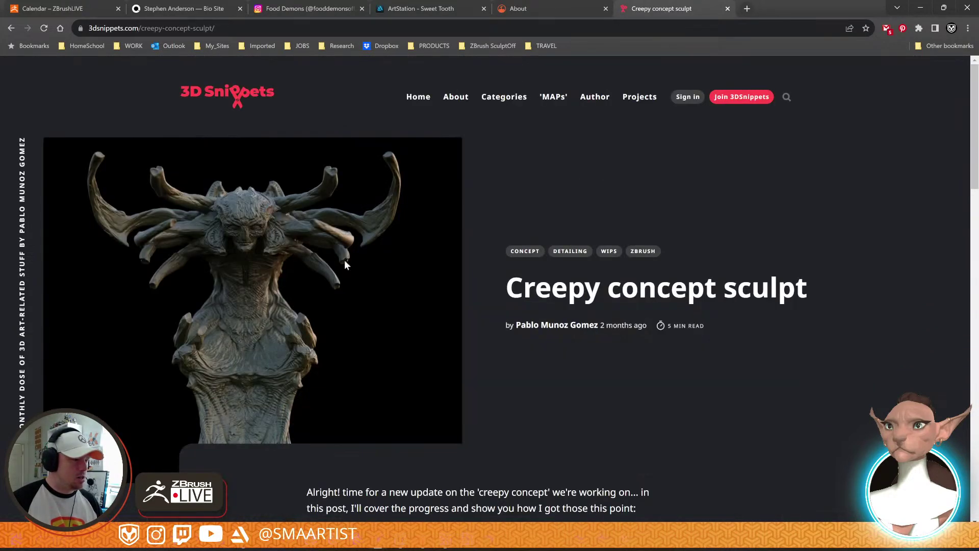
{"action": "scroll", "coordinate": [757, 283], "scroll_direction": "down", "scroll_amount": 8}
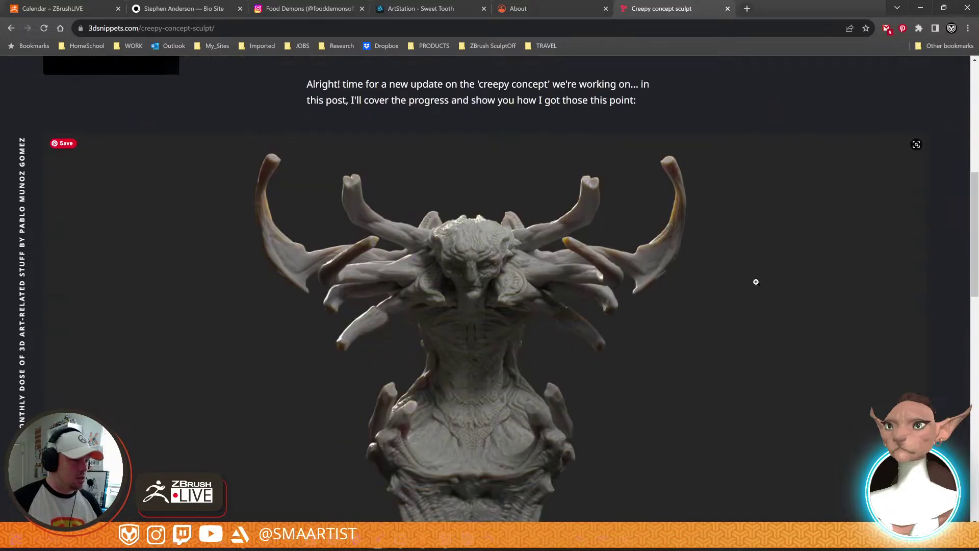
{"action": "scroll", "coordinate": [756, 282], "scroll_direction": "down", "scroll_amount": 10}
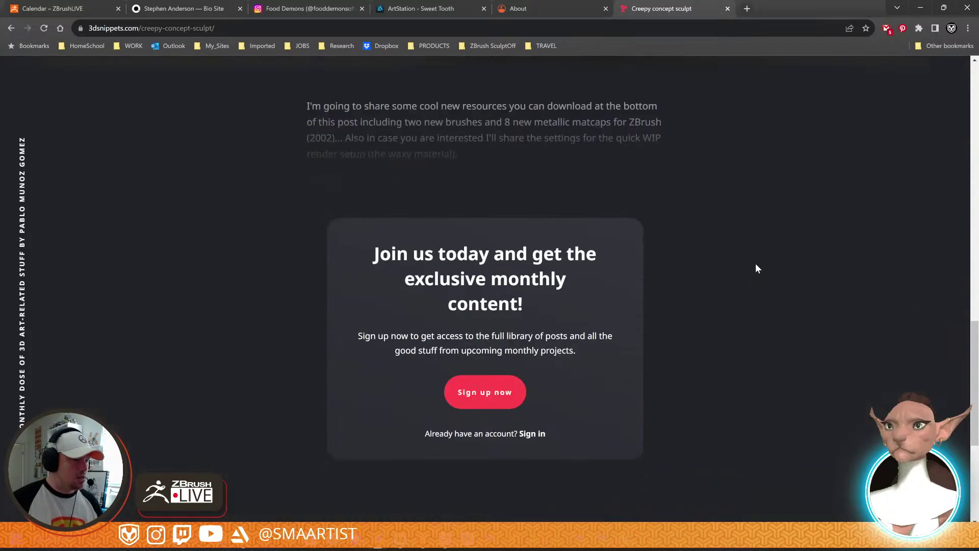
{"action": "scroll", "coordinate": [756, 266], "scroll_direction": "down", "scroll_amount": 5}
{"action": "scroll", "coordinate": [762, 255], "scroll_direction": "up", "scroll_amount": 12}
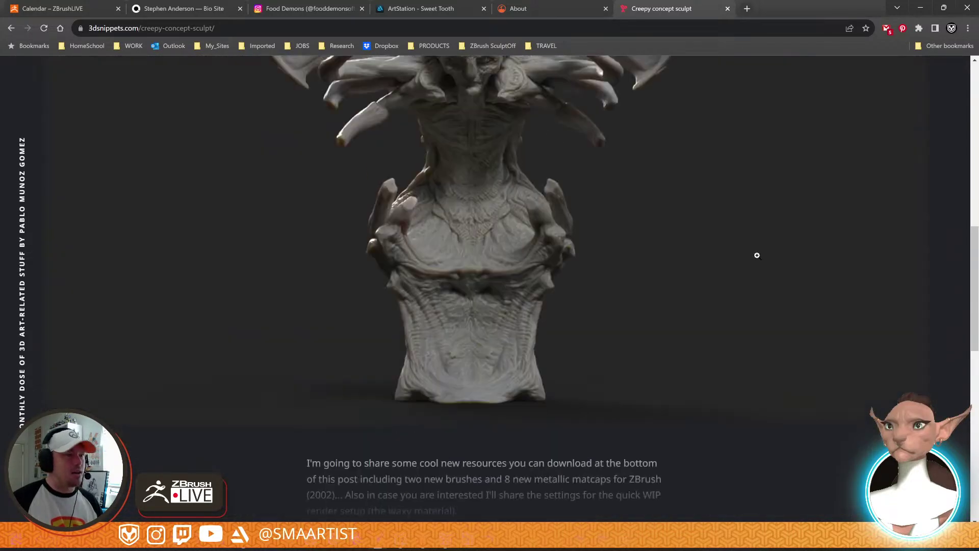
{"action": "scroll", "coordinate": [757, 255], "scroll_direction": "up", "scroll_amount": 8}
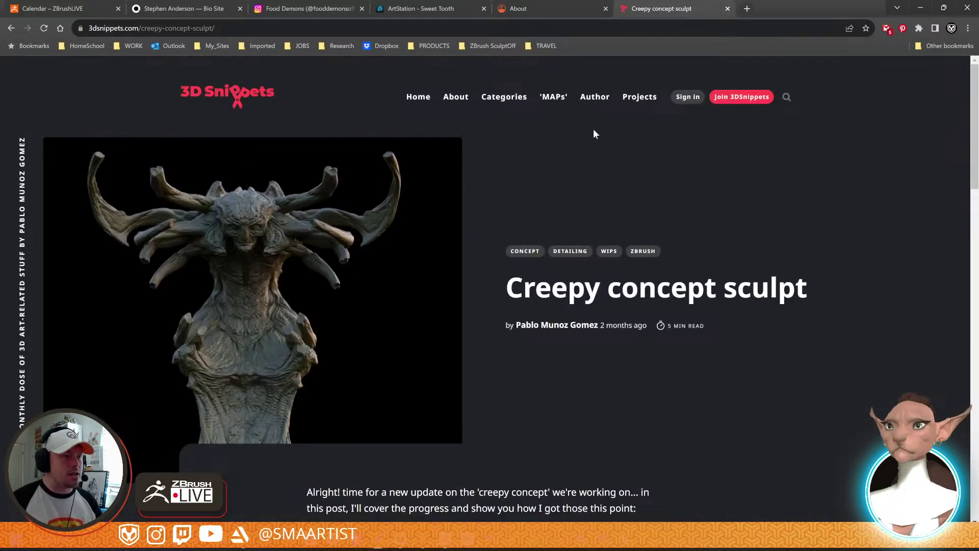
Open the 3DSnippets 'MAPs' page and read how the monthly art packs are put together
{"action": "left_click", "coordinate": [550, 99]}
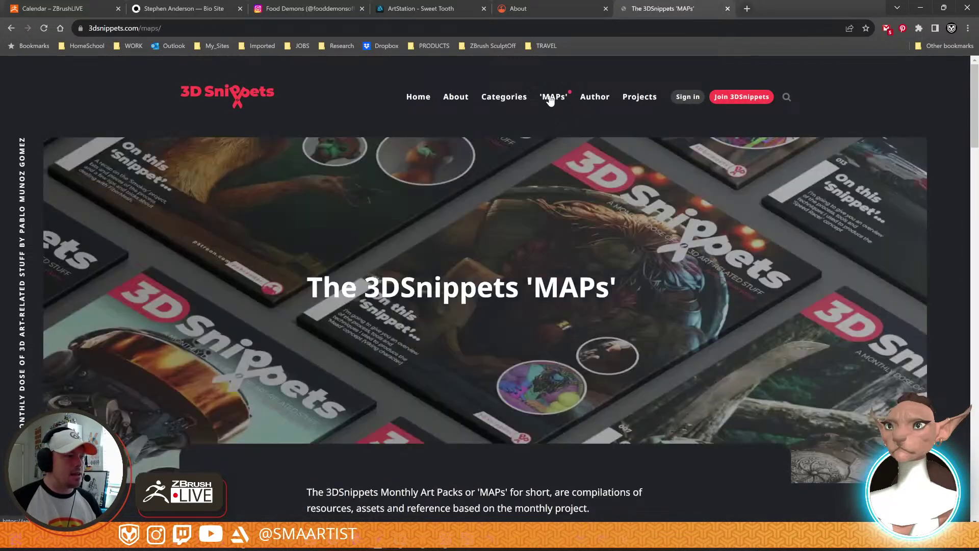
{"action": "scroll", "coordinate": [607, 204], "scroll_direction": "down", "scroll_amount": 15}
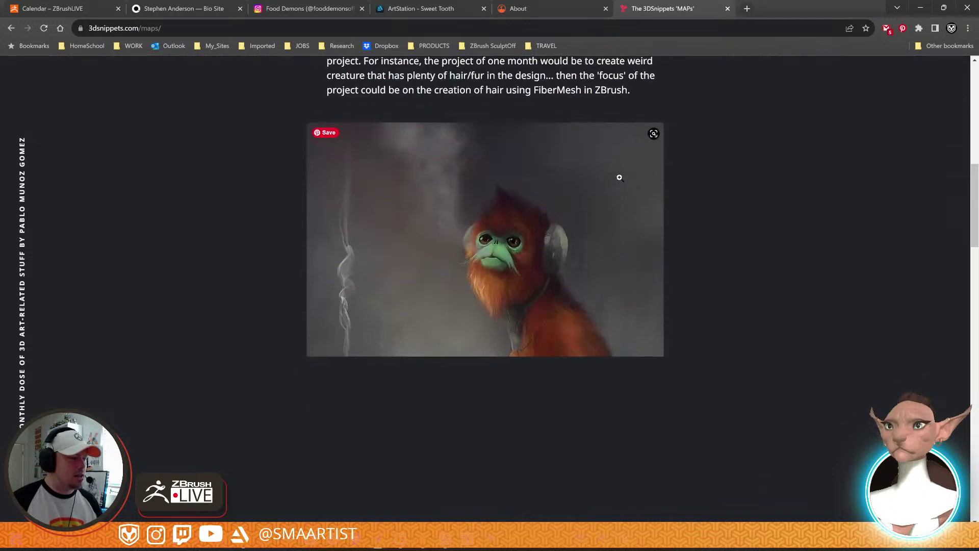
{"action": "scroll", "coordinate": [619, 170], "scroll_direction": "down", "scroll_amount": 5}
{"action": "scroll", "coordinate": [622, 168], "scroll_direction": "down", "scroll_amount": 1}
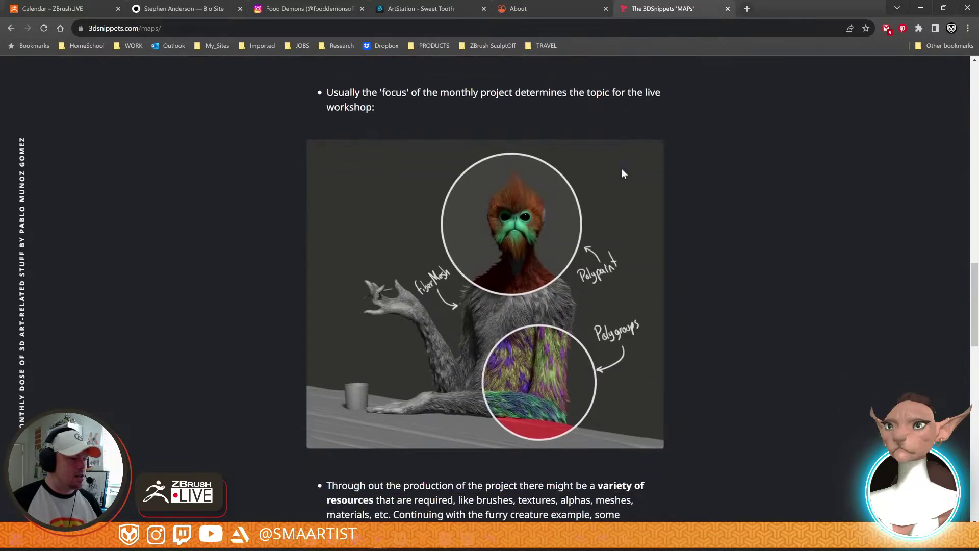
{"action": "scroll", "coordinate": [622, 168], "scroll_direction": "down", "scroll_amount": 10}
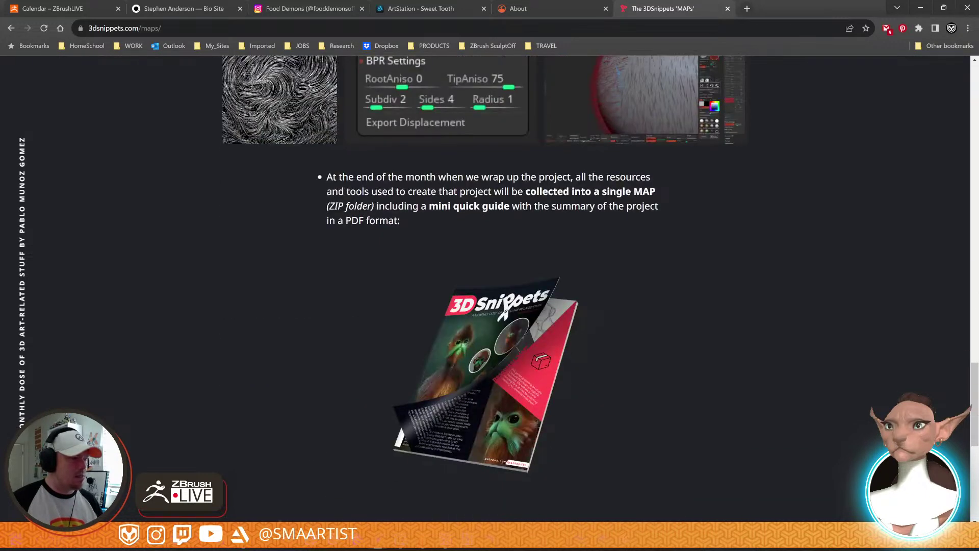
{"action": "scroll", "coordinate": [490, 286], "scroll_direction": "up", "scroll_amount": 2}
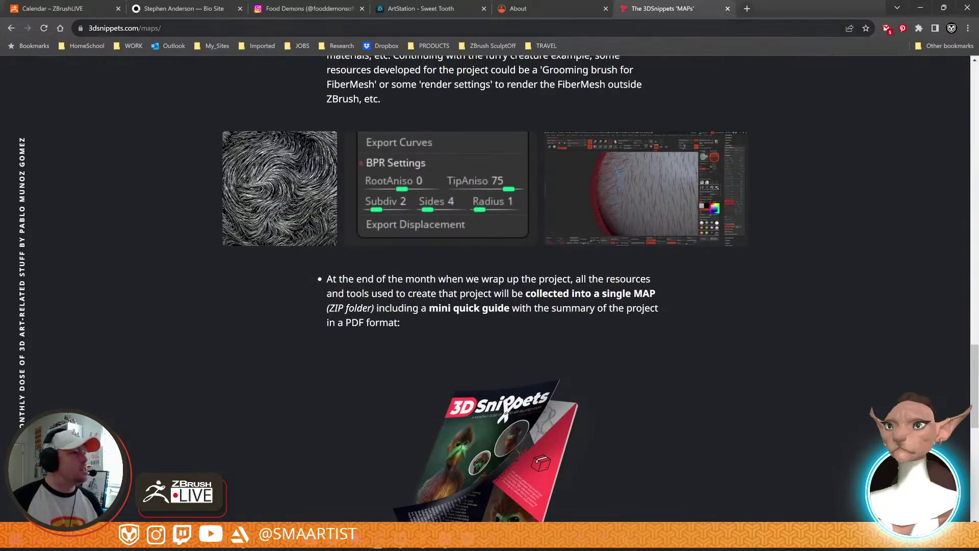
Close the 3DSnippets page, skim the artist's story on the About page, and return to the ZBrushGuides Resources page
{"action": "left_click", "coordinate": [727, 9]}
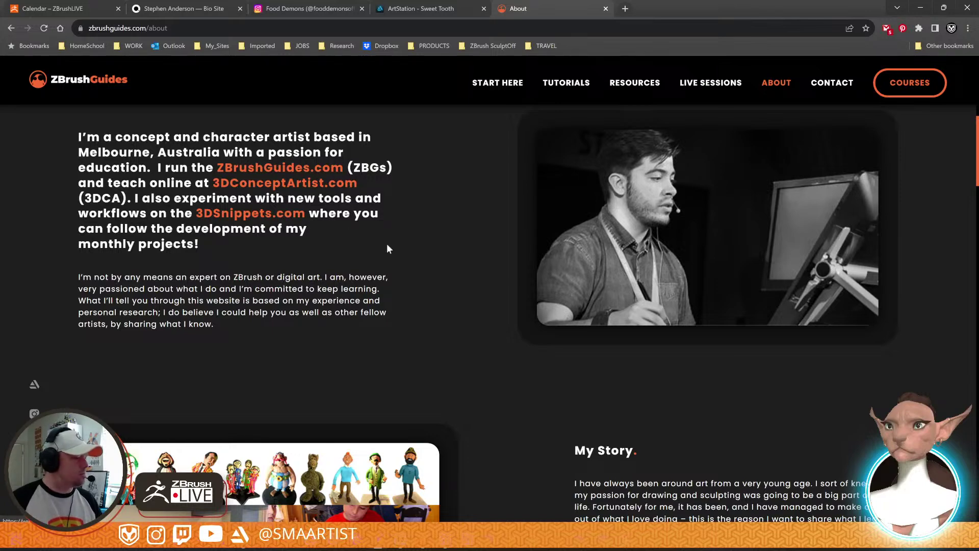
{"action": "scroll", "coordinate": [439, 253], "scroll_direction": "down", "scroll_amount": 5}
{"action": "scroll", "coordinate": [504, 255], "scroll_direction": "down", "scroll_amount": 2}
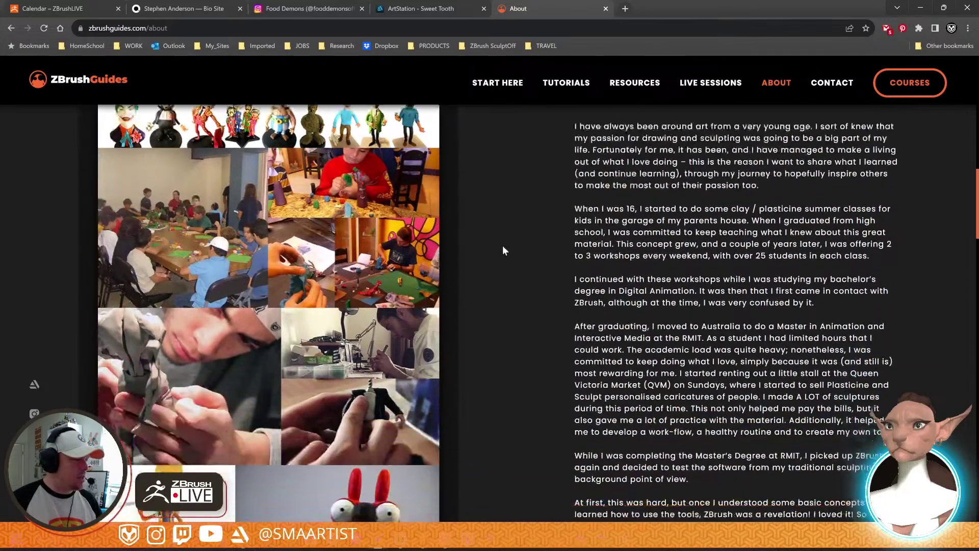
{"action": "scroll", "coordinate": [496, 245], "scroll_direction": "up", "scroll_amount": 10}
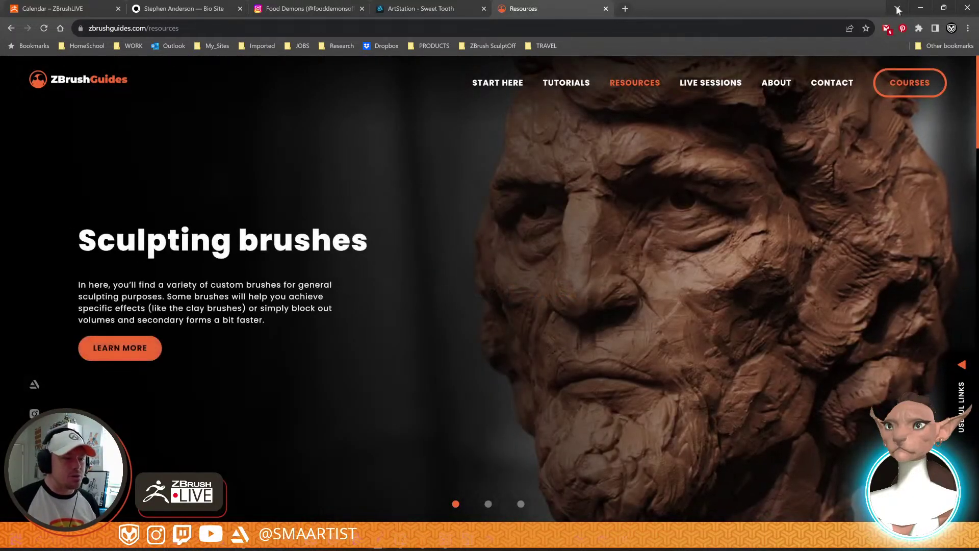
Switch back to ZBrush and select the teal BodyM2_1 mesh inside the hat, above the eyebrows
{"action": "left_click", "coordinate": [916, 5]}
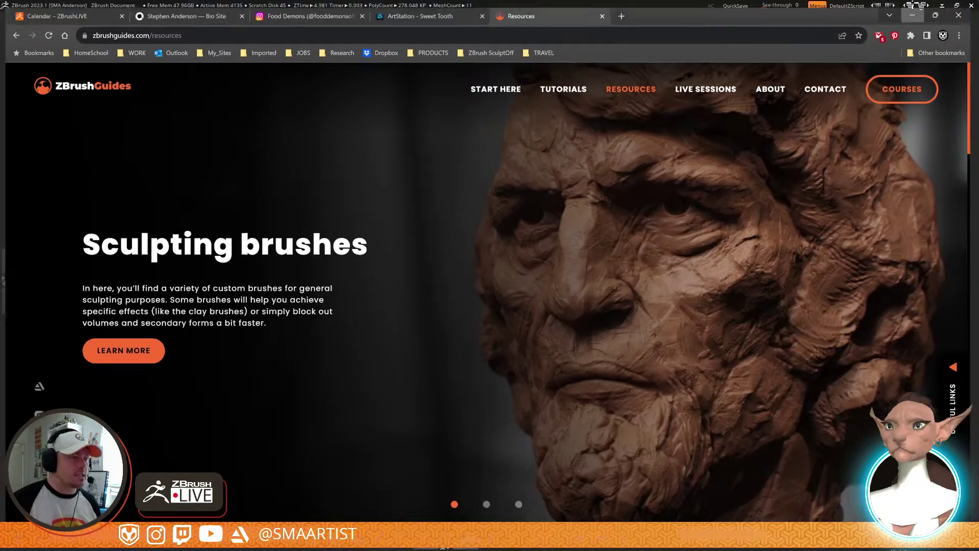
{"action": "mouse_move", "coordinate": [750, 388]}
{"action": "left_mouse_down"}
{"action": "mouse_move", "coordinate": [805, 326]}
{"action": "mouse_move", "coordinate": [772, 313]}
{"action": "mouse_move", "coordinate": [710, 342]}
{"action": "mouse_move", "coordinate": [716, 365]}
{"action": "mouse_move", "coordinate": [720, 296]}
{"action": "mouse_move", "coordinate": [710, 301]}
{"action": "mouse_move", "coordinate": [728, 317]}
{"action": "left_mouse_up"}
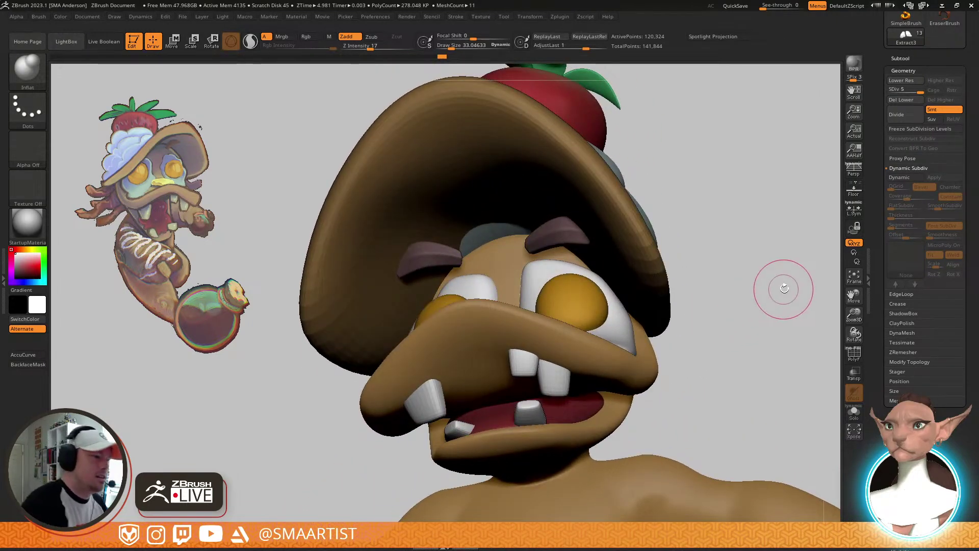
{"action": "left_click", "coordinate": [492, 229], "text": "alt"}
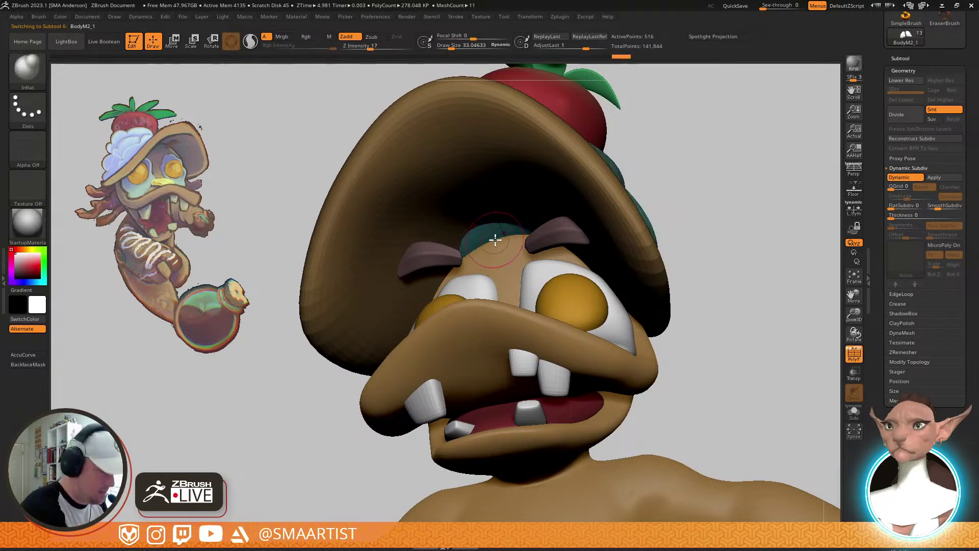
Push the teal mesh up inside the hat with the Move brush so it stays hidden above the eyebrows
{"action": "key", "text": "b"}
{"action": "key", "text": "m"}
{"action": "key", "text": "v"}
{"action": "key", "text": "shift+t"}
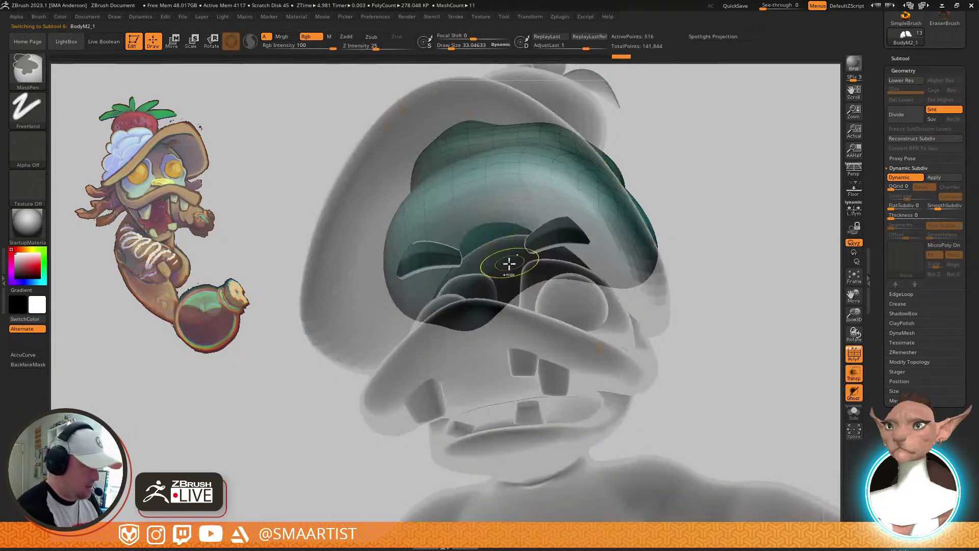
{"action": "left_click_drag", "start_coordinate": [508, 267], "coordinate": [511, 267]}
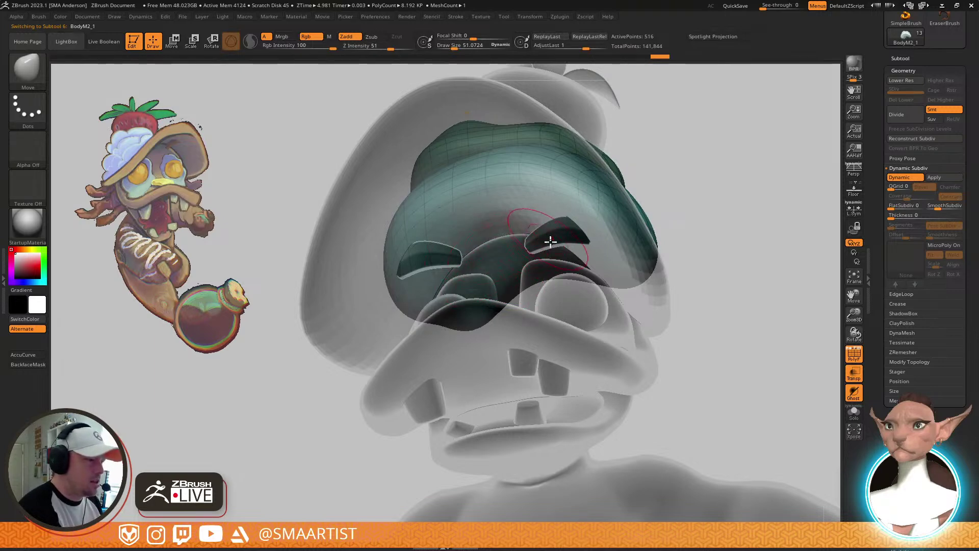
{"action": "mouse_move", "coordinate": [549, 241]}
{"action": "right_mouse_down"}
{"action": "mouse_move", "coordinate": [564, 259]}
{"action": "mouse_move", "coordinate": [558, 265]}
{"action": "mouse_move", "coordinate": [587, 242]}
{"action": "right_mouse_up"}
{"action": "key", "text": "shift+t"}
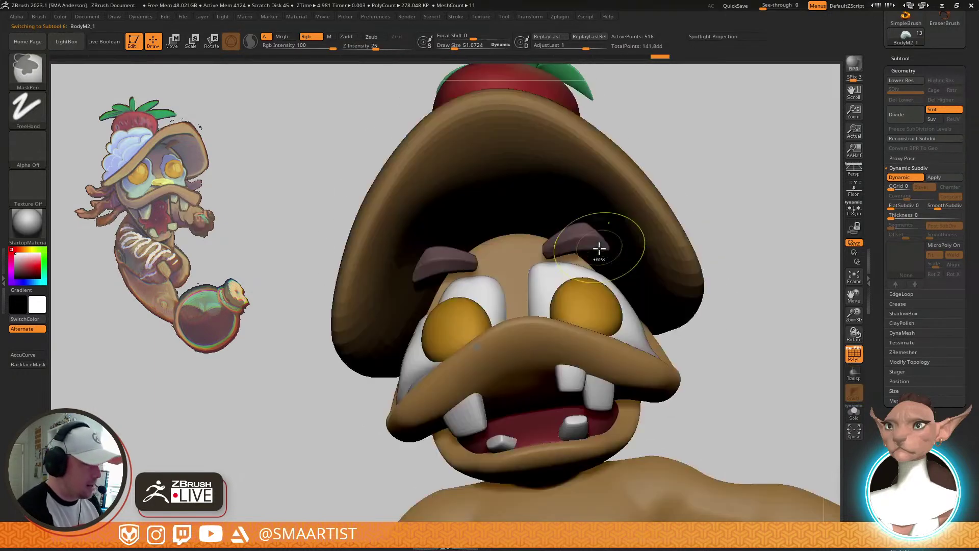
Select the Extract3 eye-patch mesh and delete its lower subdivision levels
{"action": "right_click_drag", "start_coordinate": [525, 265], "coordinate": [682, 269], "text": "ctrl"}
{"action": "key", "text": "shift+f"}
{"action": "right_click_drag", "start_coordinate": [761, 255], "coordinate": [714, 299]}
{"action": "left_click", "coordinate": [638, 297], "text": "alt"}
{"action": "key", "text": "shift+f"}
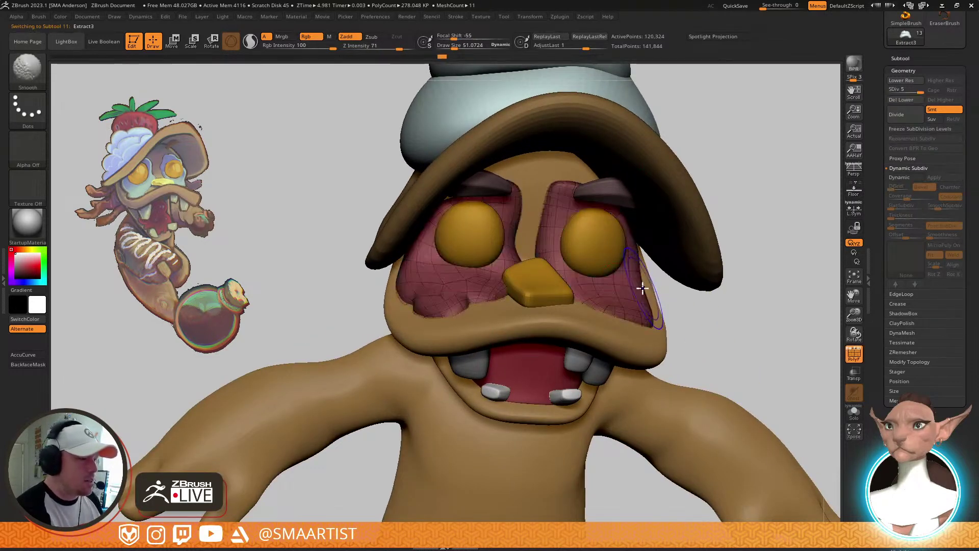
{"action": "right_click_drag", "start_coordinate": [641, 287], "coordinate": [623, 262]}
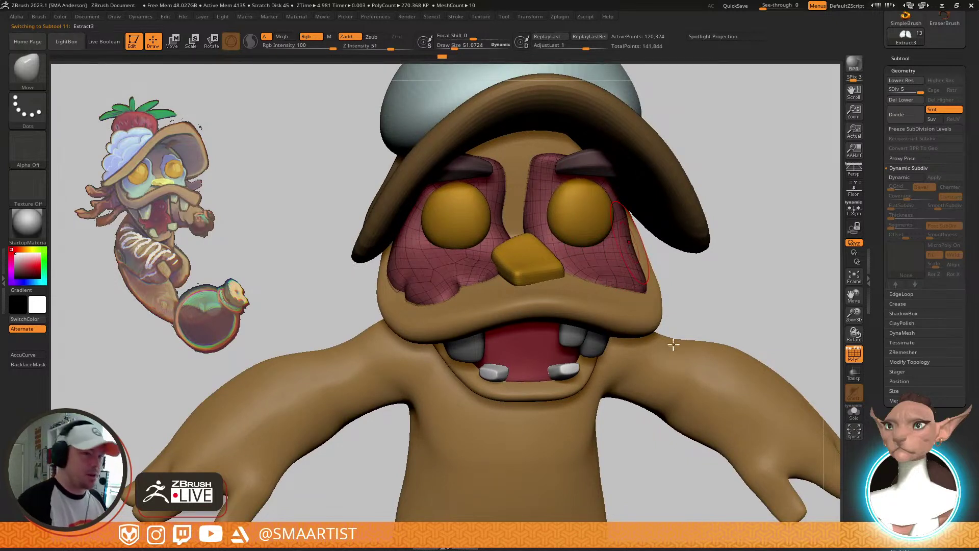
{"action": "left_click", "coordinate": [908, 101]}
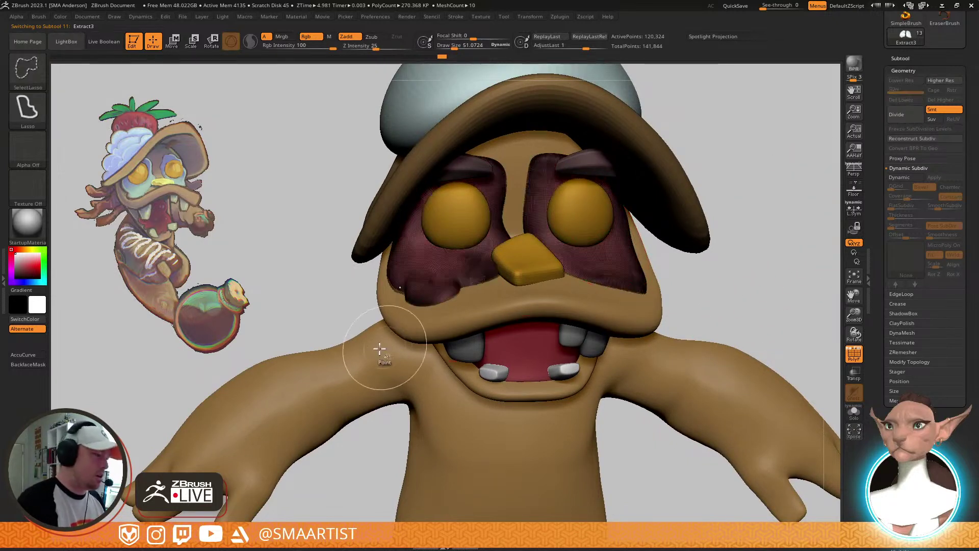
Isolate the eye patch on the viewer's left and delete the hidden patch geometry around the other eye
{"action": "mouse_move", "coordinate": [370, 344]}
{"action": "left_mouse_down", "text": "ctrl+shift"}
{"action": "mouse_move", "coordinate": [419, 319]}
{"action": "mouse_move", "coordinate": [418, 338]}
{"action": "left_mouse_up", "text": "ctrl+shift"}
{"action": "left_click", "coordinate": [543, 410], "text": "ctrl+shift"}
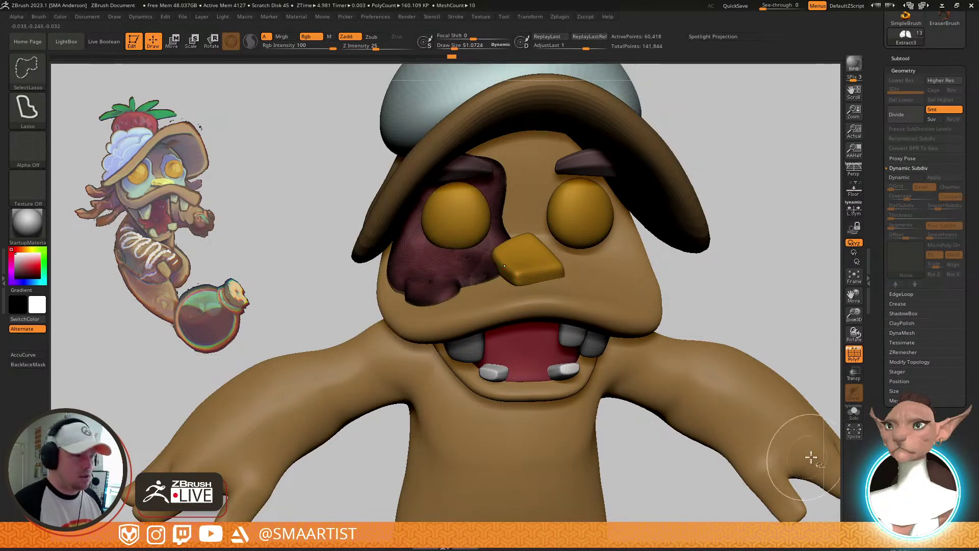
{"action": "left_click", "coordinate": [920, 362]}
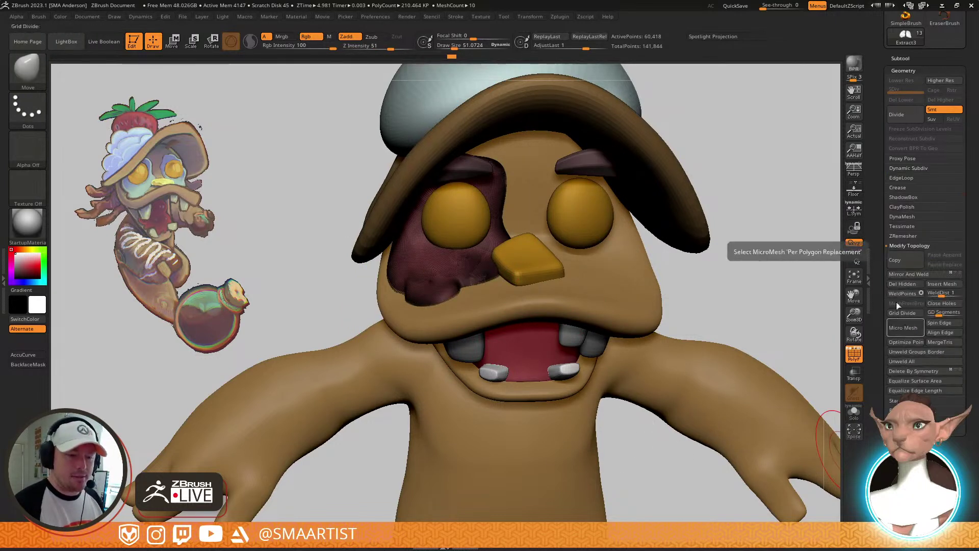
{"action": "left_click", "coordinate": [902, 284]}
Duplicate the remaining eye patch within its mesh and shift the copy sideways onto the other eye
{"action": "left_click_drag", "start_coordinate": [815, 331], "coordinate": [657, 277]}
{"action": "key", "text": "w"}
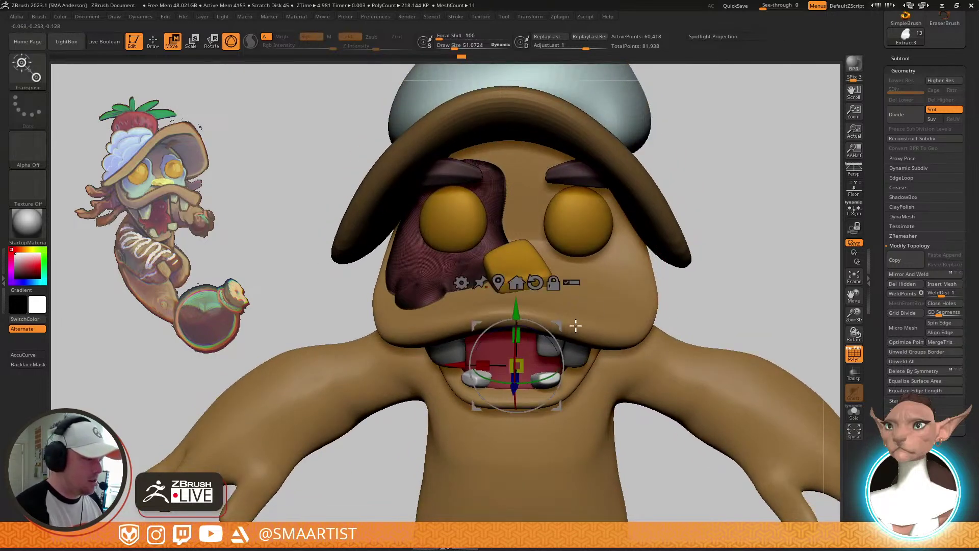
{"action": "left_click_drag", "start_coordinate": [575, 326], "coordinate": [588, 279]}
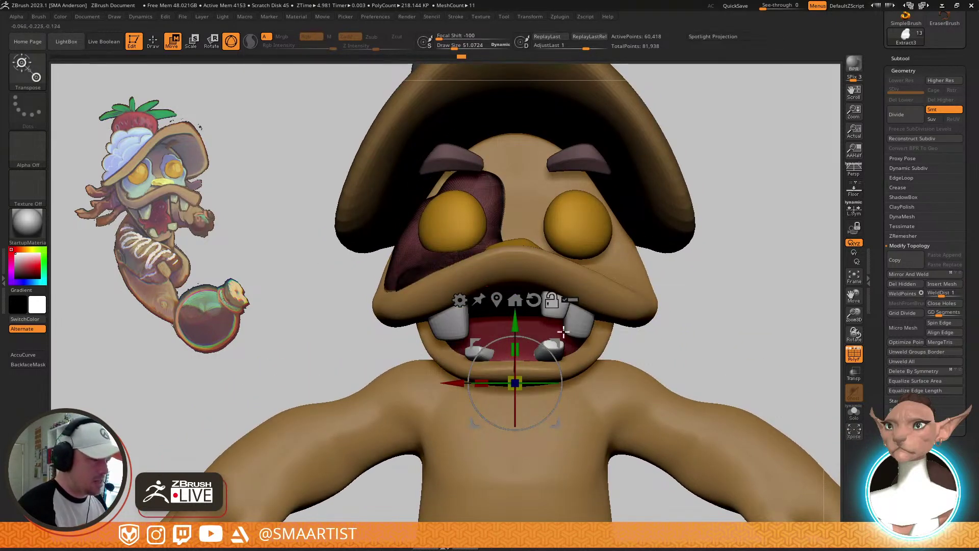
{"action": "left_click_drag", "start_coordinate": [556, 341], "coordinate": [672, 341], "text": "ctrl"}
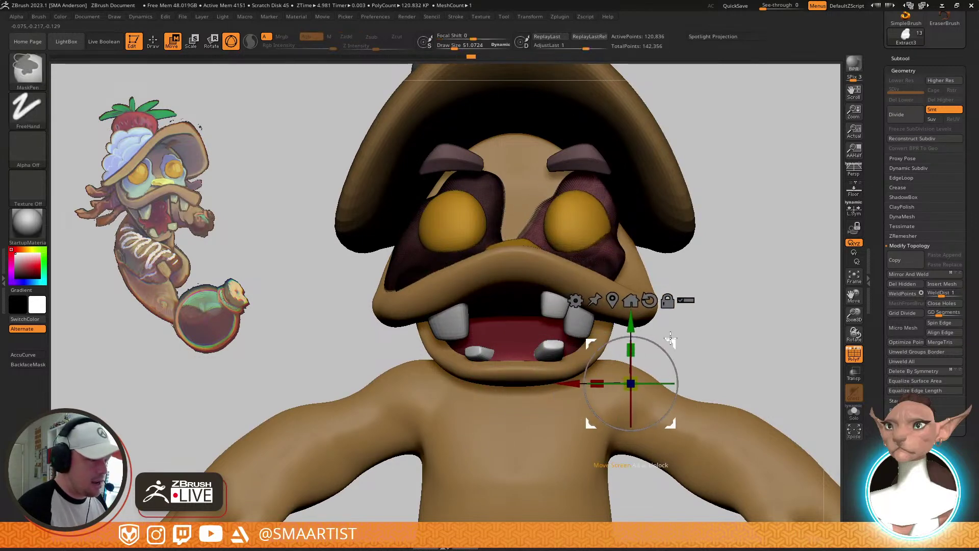
{"action": "left_click_drag", "start_coordinate": [677, 250], "coordinate": [655, 292]}
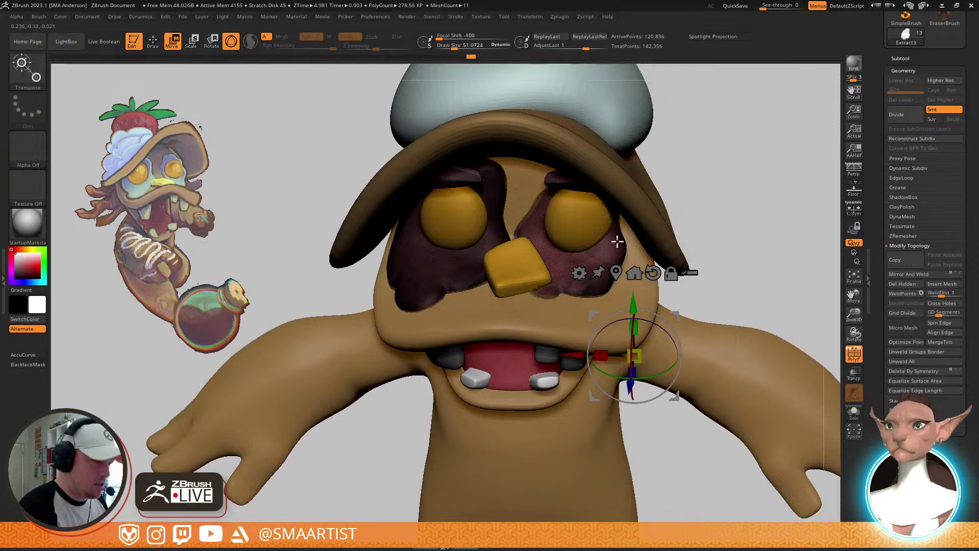
Center the gizmo on the copied eye patch and rotate the copy upside down
{"action": "left_click", "coordinate": [617, 274]}
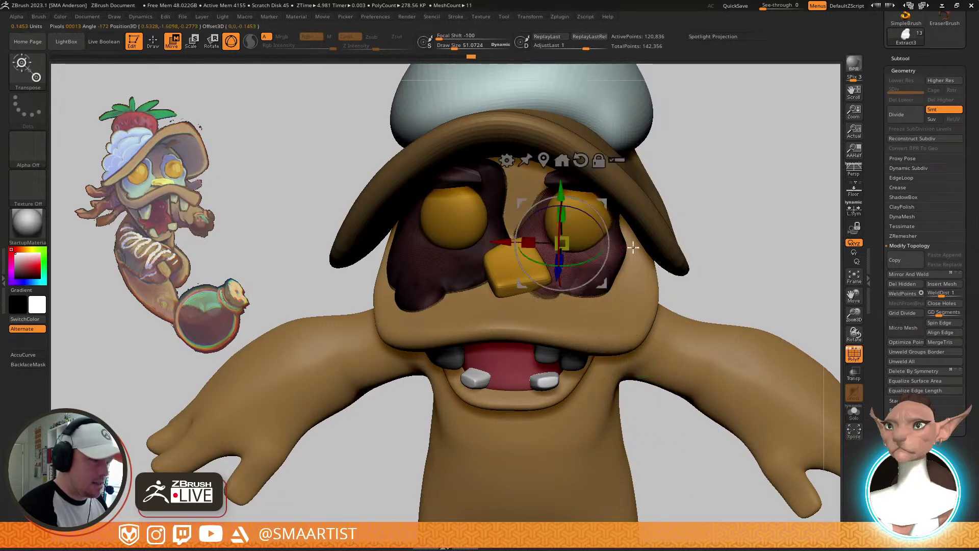
{"action": "left_click_drag", "start_coordinate": [634, 247], "coordinate": [497, 318], "text": "shift"}
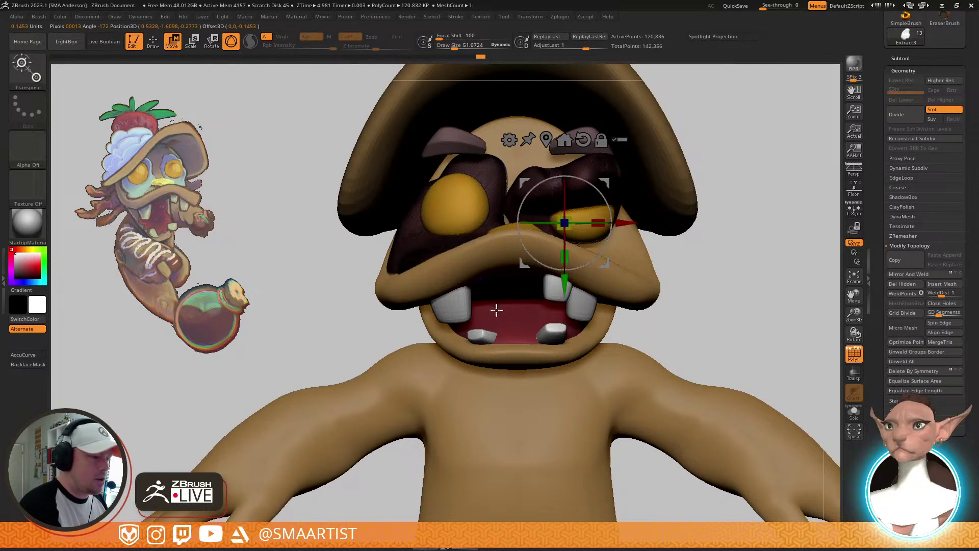
{"action": "left_click_drag", "start_coordinate": [623, 197], "coordinate": [608, 223]}
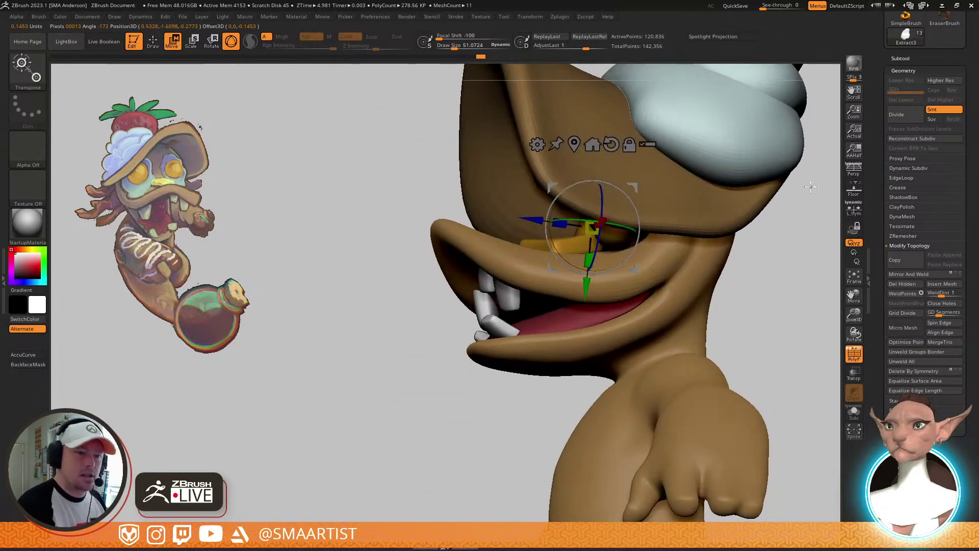
Hide the Hat subtool and reselect the Extract3 eye-patch mesh
{"action": "key", "text": "q"}
{"action": "left_click", "coordinate": [620, 177], "text": "alt"}
{"action": "right_click_drag", "start_coordinate": [667, 193], "coordinate": [628, 291], "text": "alt"}
{"action": "left_click", "coordinate": [901, 58]}
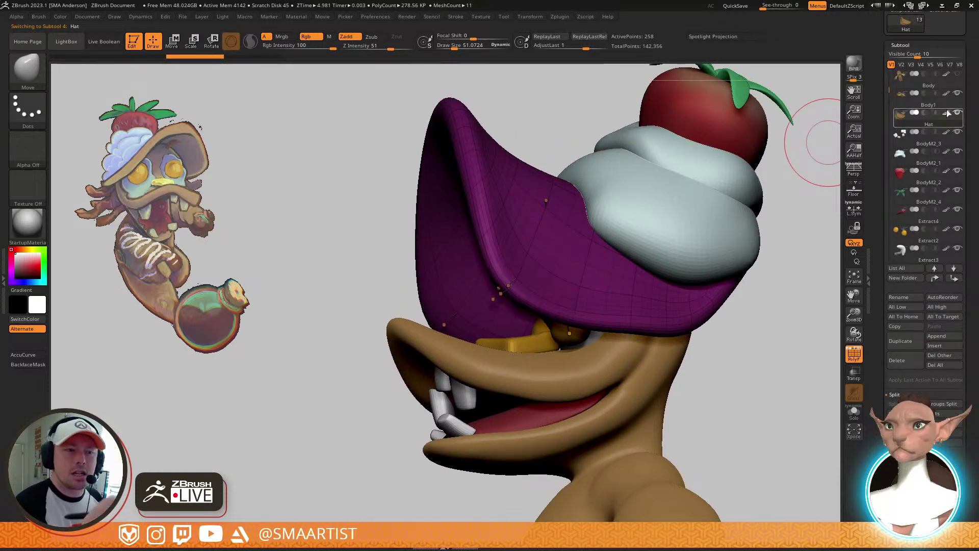
{"action": "mouse_move", "coordinate": [959, 113]}
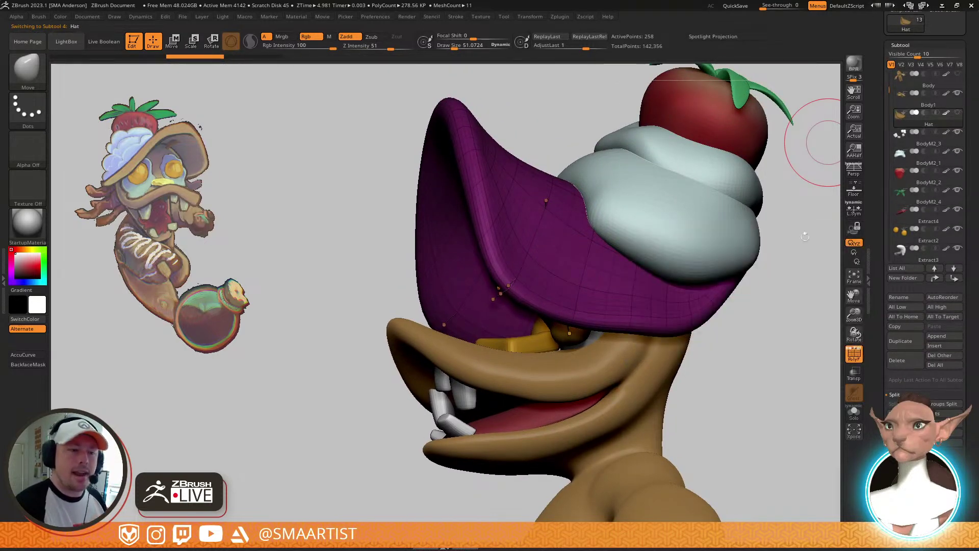
{"action": "left_click", "coordinate": [588, 337], "text": "alt"}
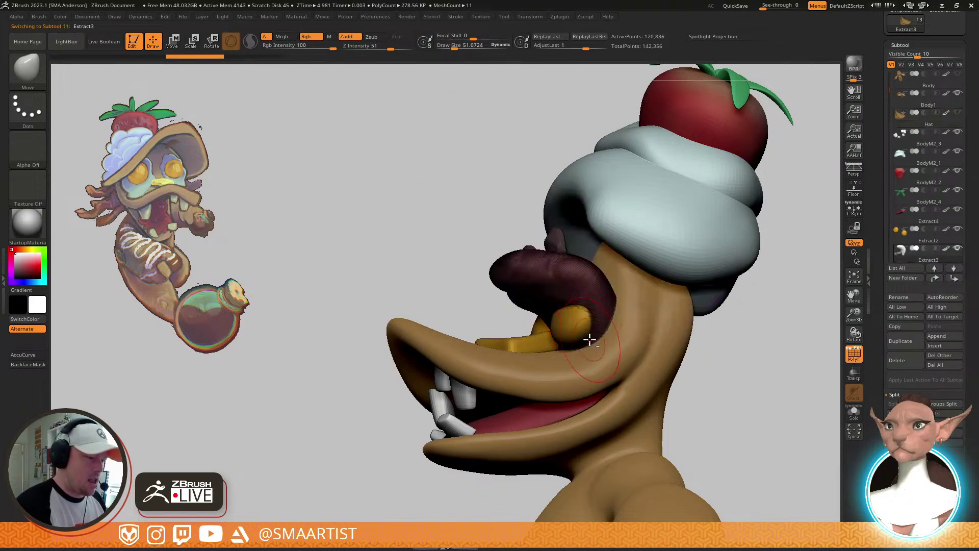
Rotate the copied eye patch from the side so it lies against the face around the eye
{"action": "right_click_drag", "start_coordinate": [586, 338], "coordinate": [616, 319]}
{"action": "key", "text": "w"}
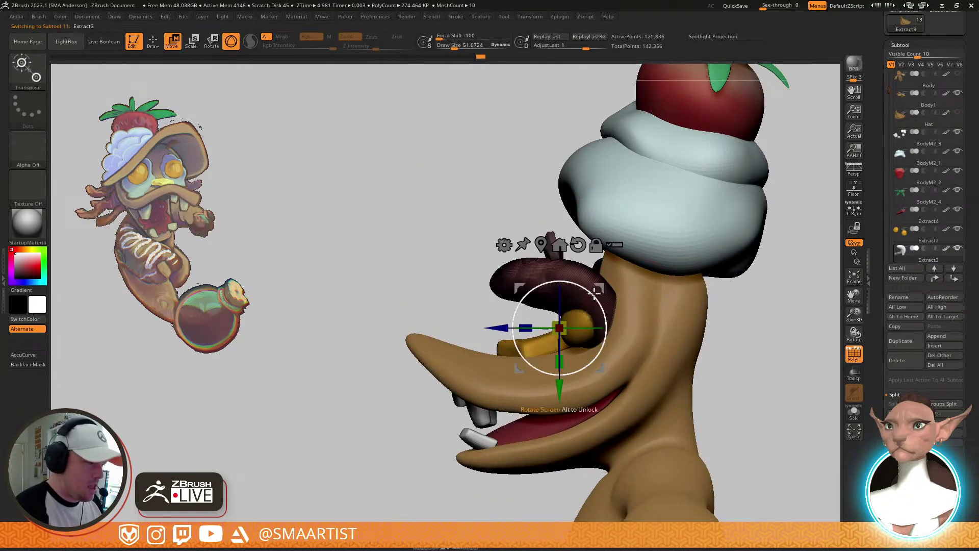
{"action": "left_click_drag", "start_coordinate": [610, 289], "coordinate": [598, 379]}
{"action": "right_click_drag", "start_coordinate": [598, 379], "coordinate": [646, 260]}
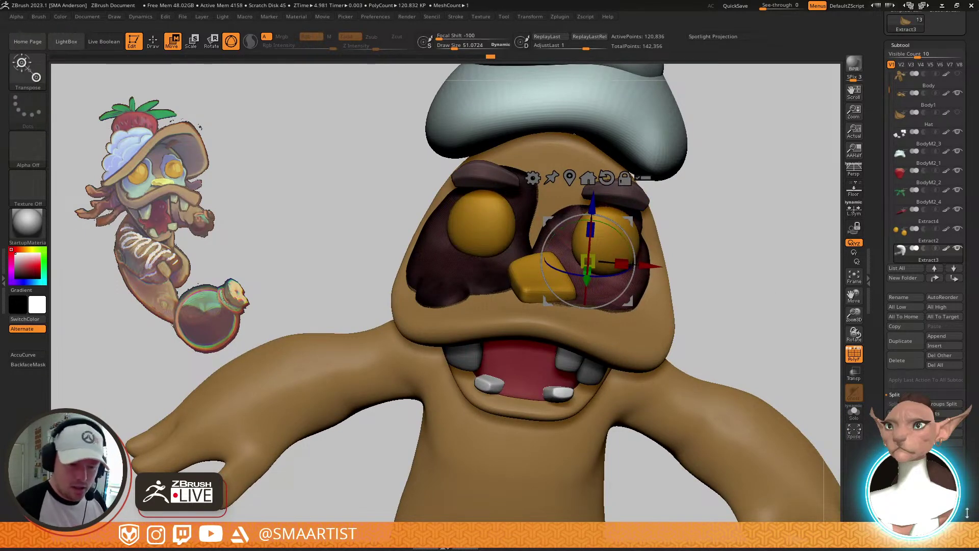
Open the Deformation settings and shift the copied patch outward around the eye with the gizmo
{"action": "left_click_drag", "start_coordinate": [971, 510], "coordinate": [978, 435]}
{"action": "left_click", "coordinate": [908, 484]}
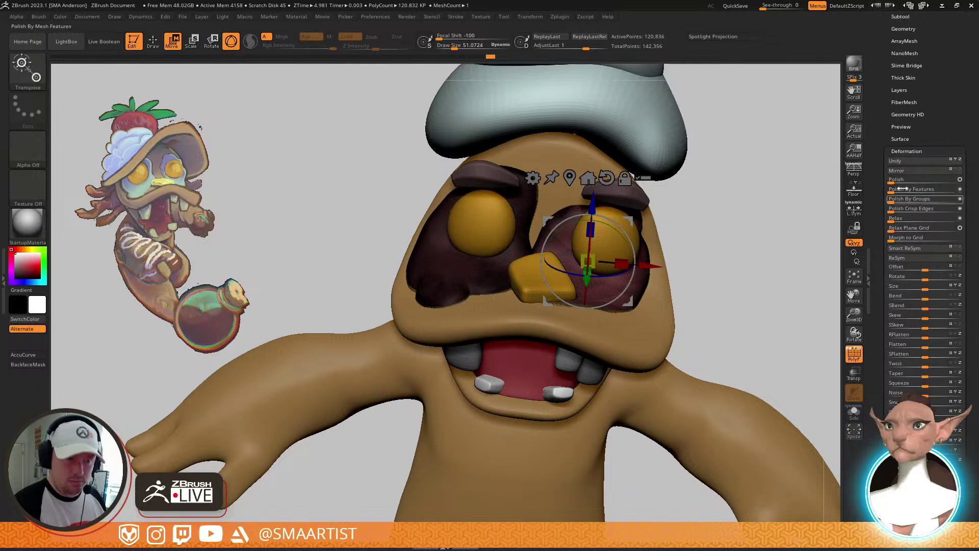
{"action": "key", "text": "space"}
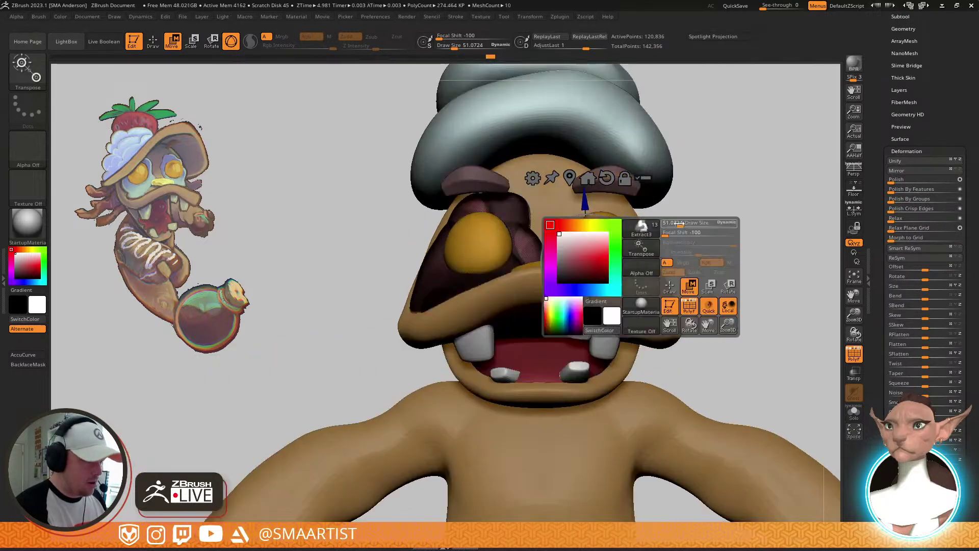
{"action": "left_click_drag", "start_coordinate": [630, 225], "coordinate": [747, 210]}
{"action": "left_click", "coordinate": [686, 163]}
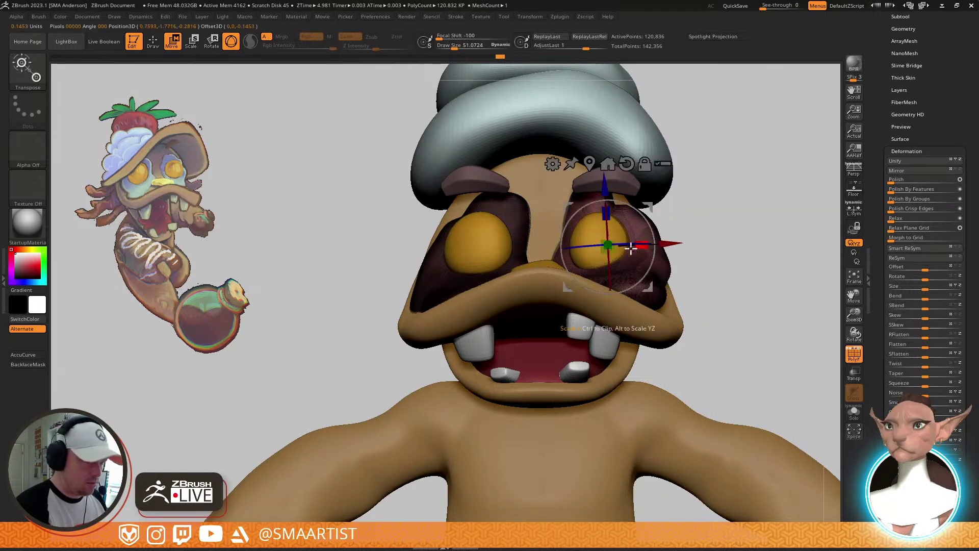
Reposition and rotate the copied eye patch so it follows the curve of the head's side
{"action": "mouse_move", "coordinate": [670, 239]}
{"action": "right_mouse_down"}
{"action": "mouse_move", "coordinate": [651, 304]}
{"action": "mouse_move", "coordinate": [657, 319]}
{"action": "mouse_move", "coordinate": [649, 227]}
{"action": "mouse_move", "coordinate": [639, 225]}
{"action": "right_mouse_up"}
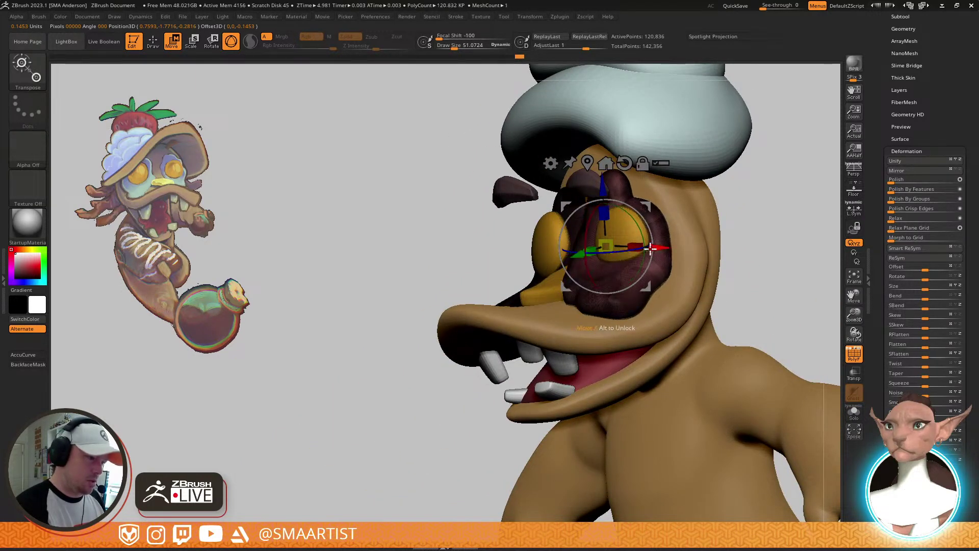
{"action": "right_click_drag", "start_coordinate": [651, 249], "coordinate": [623, 246]}
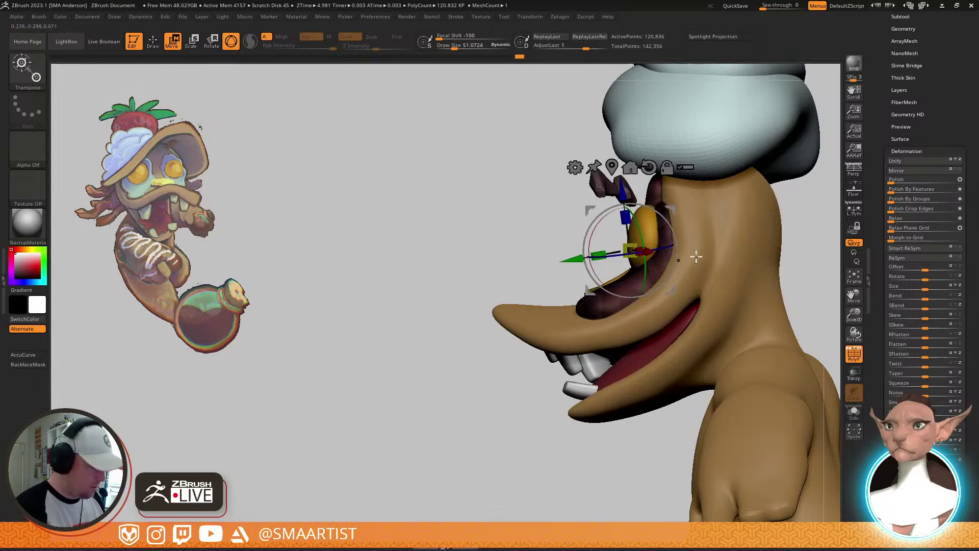
{"action": "key", "text": "q"}
{"action": "mouse_move", "coordinate": [693, 255]}
{"action": "right_mouse_down"}
{"action": "mouse_move", "coordinate": [696, 284]}
{"action": "mouse_move", "coordinate": [645, 324]}
{"action": "mouse_move", "coordinate": [664, 283]}
{"action": "mouse_move", "coordinate": [655, 280]}
{"action": "right_mouse_up"}
{"action": "key", "text": "w"}
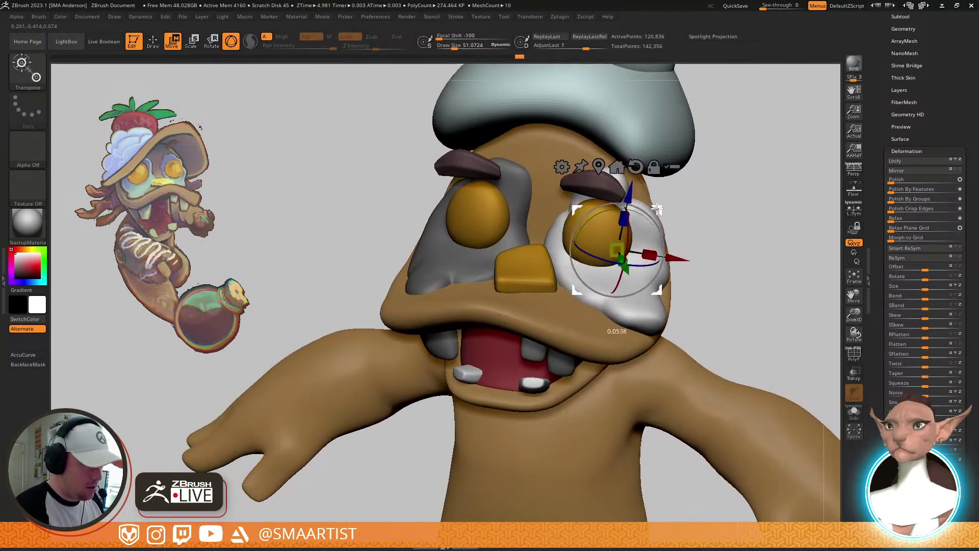
Shape the copied patch against the cheek and side of the head using a large Move brush
{"action": "mouse_move", "coordinate": [673, 234]}
{"action": "right_mouse_down"}
{"action": "mouse_move", "coordinate": [638, 245]}
{"action": "mouse_move", "coordinate": [678, 286]}
{"action": "mouse_move", "coordinate": [670, 344]}
{"action": "mouse_move", "coordinate": [653, 369]}
{"action": "mouse_move", "coordinate": [634, 362]}
{"action": "mouse_move", "coordinate": [656, 368]}
{"action": "right_mouse_up"}
{"action": "key", "text": "b"}
{"action": "key", "text": "m"}
{"action": "key", "text": "v"}
{"action": "key", "text": "s"}
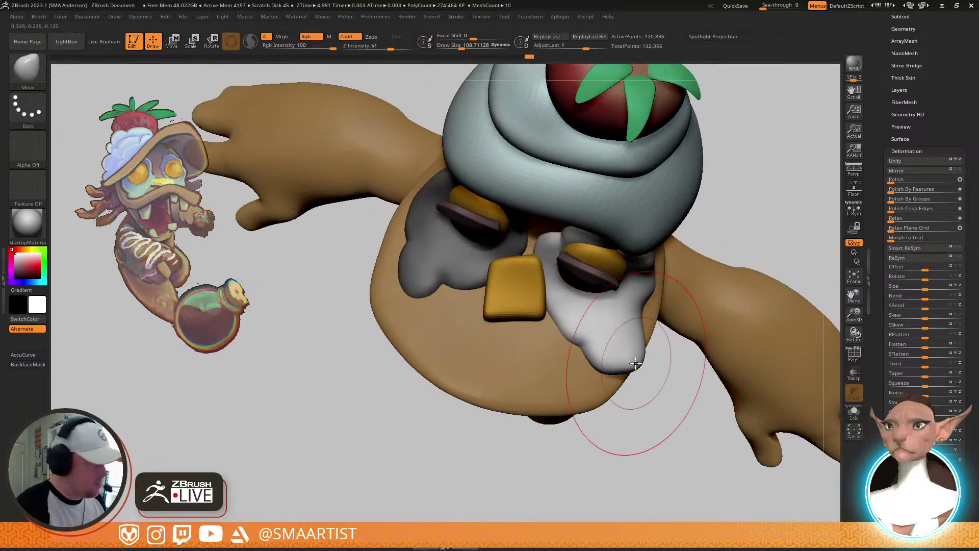
{"action": "mouse_move", "coordinate": [621, 314]}
{"action": "right_mouse_down"}
{"action": "mouse_move", "coordinate": [651, 360]}
{"action": "mouse_move", "coordinate": [580, 327]}
{"action": "mouse_move", "coordinate": [644, 300]}
{"action": "mouse_move", "coordinate": [612, 294]}
{"action": "mouse_move", "coordinate": [644, 292]}
{"action": "mouse_move", "coordinate": [608, 335]}
{"action": "mouse_move", "coordinate": [678, 321]}
{"action": "mouse_move", "coordinate": [648, 324]}
{"action": "right_mouse_up"}
{"action": "key", "text": "s"}
{"action": "left_click_drag", "start_coordinate": [647, 324], "coordinate": [644, 325]}
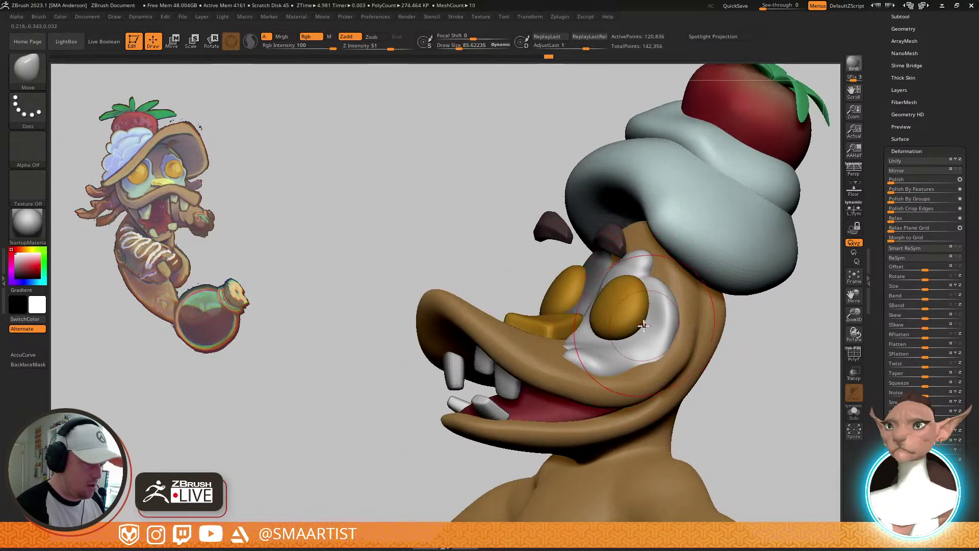
Reshape the copied patch's inner edge beside the nose and its outer edge with a smaller Move brush
{"action": "mouse_move", "coordinate": [655, 331]}
{"action": "right_mouse_down"}
{"action": "mouse_move", "coordinate": [634, 325]}
{"action": "mouse_move", "coordinate": [593, 343]}
{"action": "mouse_move", "coordinate": [632, 400]}
{"action": "mouse_move", "coordinate": [572, 351]}
{"action": "right_mouse_up"}
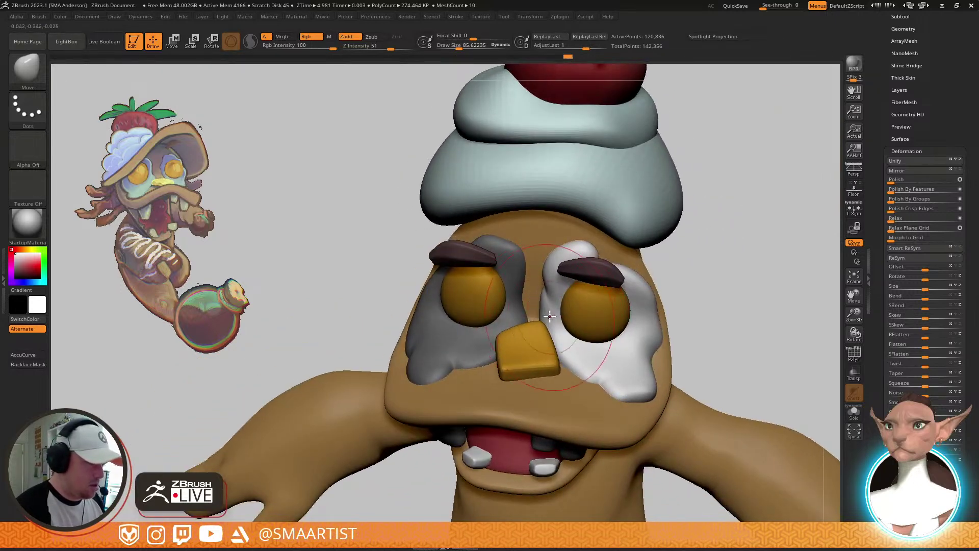
{"action": "right_click_drag", "start_coordinate": [549, 317], "coordinate": [543, 267]}
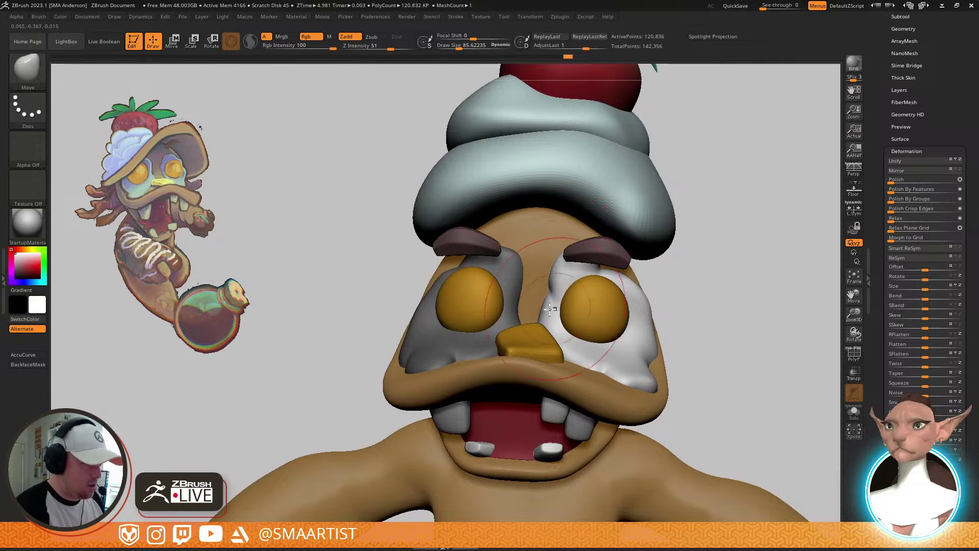
{"action": "left_click_drag", "start_coordinate": [543, 310], "coordinate": [539, 312]}
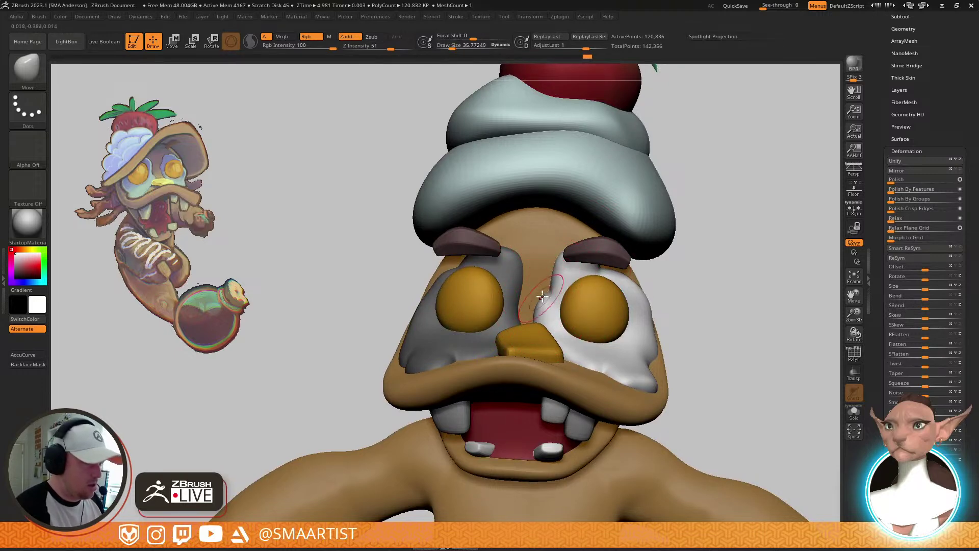
{"action": "mouse_move", "coordinate": [543, 296]}
{"action": "right_mouse_down"}
{"action": "mouse_move", "coordinate": [656, 263]}
{"action": "mouse_move", "coordinate": [641, 301]}
{"action": "mouse_move", "coordinate": [661, 297]}
{"action": "mouse_move", "coordinate": [639, 286]}
{"action": "right_mouse_up"}
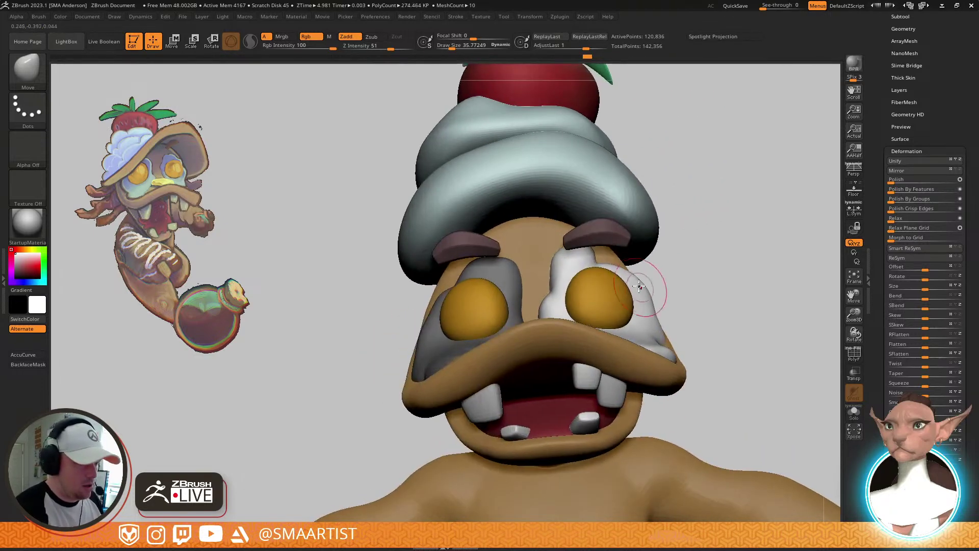
{"action": "left_click_drag", "start_coordinate": [641, 283], "coordinate": [645, 284]}
Pull the copied eye patch's lower lobes into shape from above with the Move brush at a draw size of about 33
{"action": "mouse_move", "coordinate": [645, 284]}
{"action": "right_mouse_down"}
{"action": "mouse_move", "coordinate": [672, 281]}
{"action": "mouse_move", "coordinate": [643, 288]}
{"action": "mouse_move", "coordinate": [662, 294]}
{"action": "mouse_move", "coordinate": [699, 291]}
{"action": "mouse_move", "coordinate": [746, 327]}
{"action": "mouse_move", "coordinate": [732, 265]}
{"action": "mouse_move", "coordinate": [689, 350]}
{"action": "mouse_move", "coordinate": [673, 331]}
{"action": "right_mouse_up"}
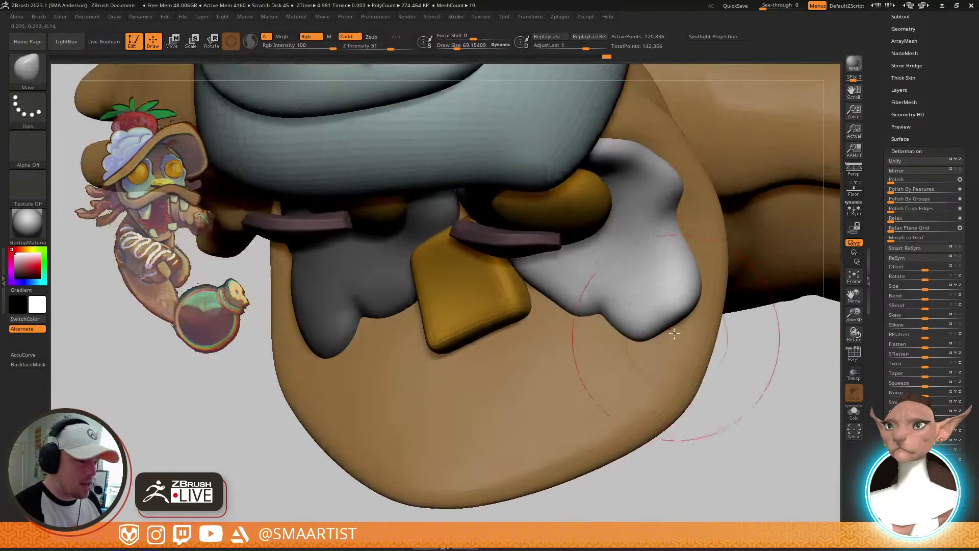
{"action": "key", "text": "s"}
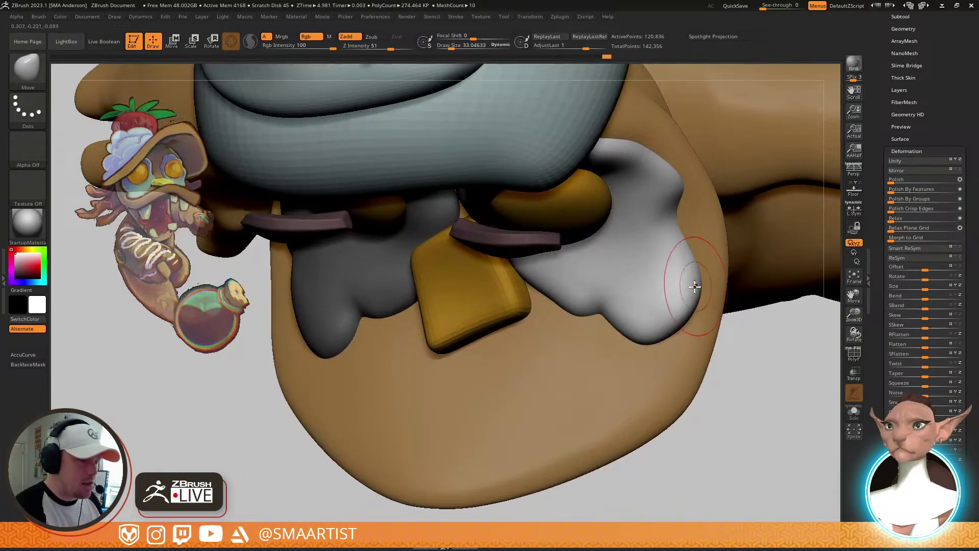
{"action": "mouse_move", "coordinate": [689, 283]}
{"action": "right_mouse_down"}
{"action": "mouse_move", "coordinate": [634, 240]}
{"action": "mouse_move", "coordinate": [584, 296]}
{"action": "right_mouse_up"}
{"action": "left_click_drag", "start_coordinate": [562, 285], "coordinate": [550, 292]}
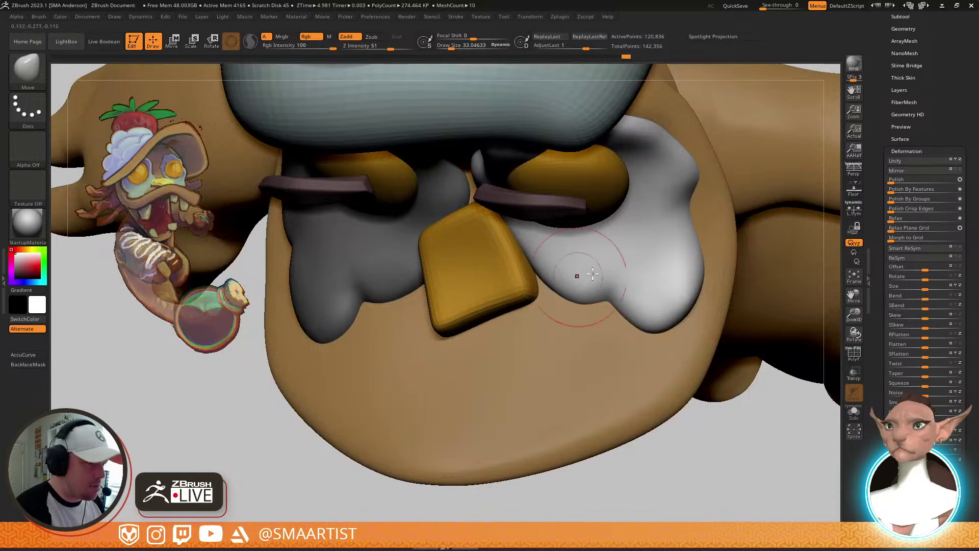
Refine the copied eye patch's outer edge beside the eye with the Move brush at a draw size of about 28
{"action": "mouse_move", "coordinate": [578, 287]}
{"action": "right_mouse_down"}
{"action": "mouse_move", "coordinate": [647, 245]}
{"action": "mouse_move", "coordinate": [717, 304]}
{"action": "mouse_move", "coordinate": [707, 280]}
{"action": "right_mouse_up"}
{"action": "key", "text": "s"}
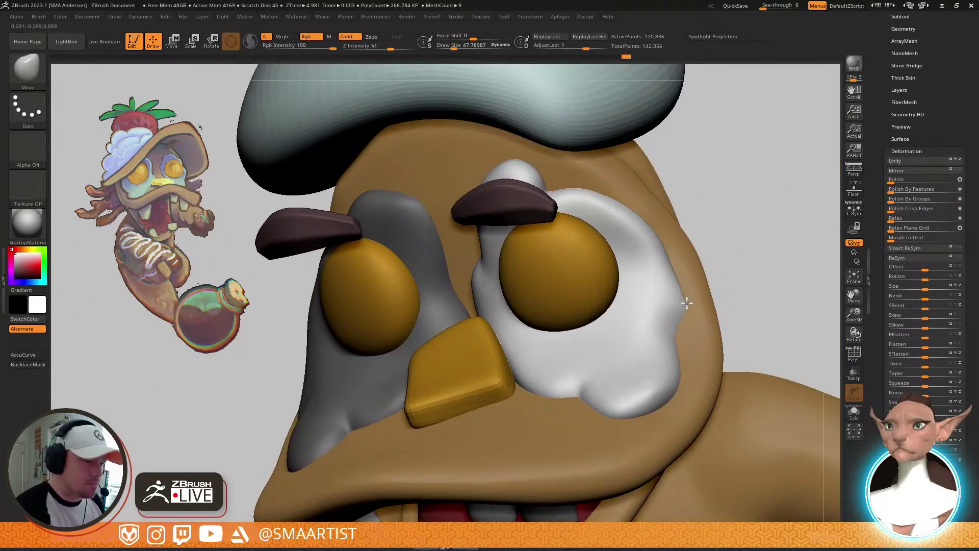
{"action": "key", "text": "s"}
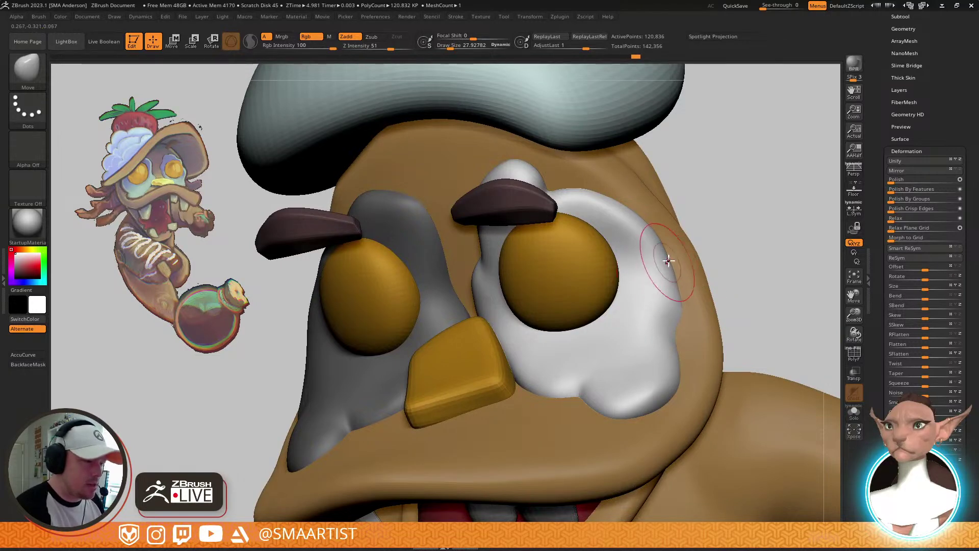
{"action": "mouse_move", "coordinate": [669, 261]}
{"action": "right_mouse_down"}
{"action": "mouse_move", "coordinate": [639, 251]}
{"action": "mouse_move", "coordinate": [695, 270]}
{"action": "mouse_move", "coordinate": [700, 230]}
{"action": "mouse_move", "coordinate": [723, 231]}
{"action": "mouse_move", "coordinate": [744, 258]}
{"action": "mouse_move", "coordinate": [732, 260]}
{"action": "mouse_move", "coordinate": [760, 263]}
{"action": "mouse_move", "coordinate": [723, 252]}
{"action": "mouse_move", "coordinate": [747, 252]}
{"action": "mouse_move", "coordinate": [724, 263]}
{"action": "mouse_move", "coordinate": [715, 451]}
{"action": "mouse_move", "coordinate": [667, 284]}
{"action": "right_mouse_up"}
Display the two eye patches' polygroups and mask the copied patch so only the original patch can be edited
{"action": "right_click_drag", "start_coordinate": [742, 400], "coordinate": [614, 196], "text": "alt"}
{"action": "right_click_drag", "start_coordinate": [613, 197], "coordinate": [653, 401], "text": "ctrl"}
{"action": "left_click", "coordinate": [778, 371], "text": "ctrl"}
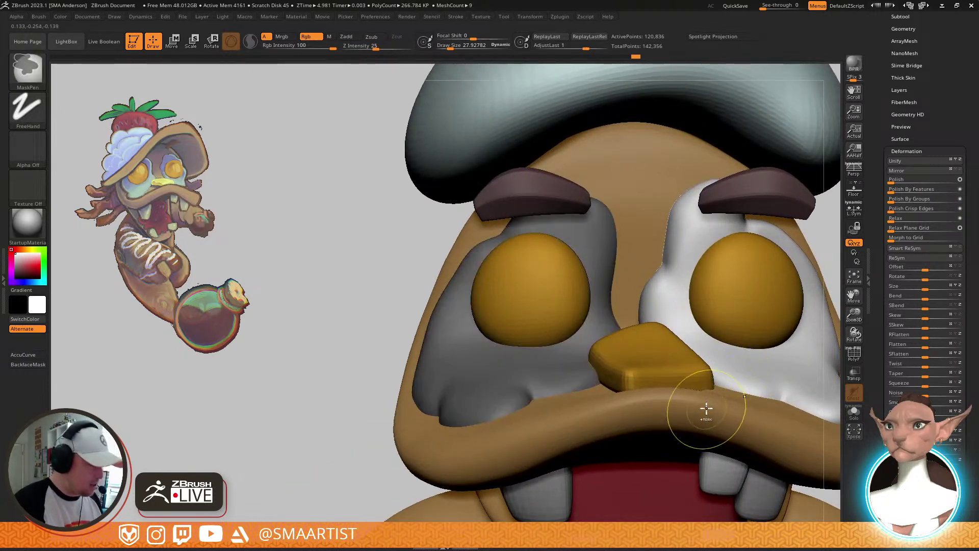
{"action": "key", "text": "ctrl+shift+a"}
{"action": "key", "text": "shift+f"}
{"action": "key", "text": "w"}
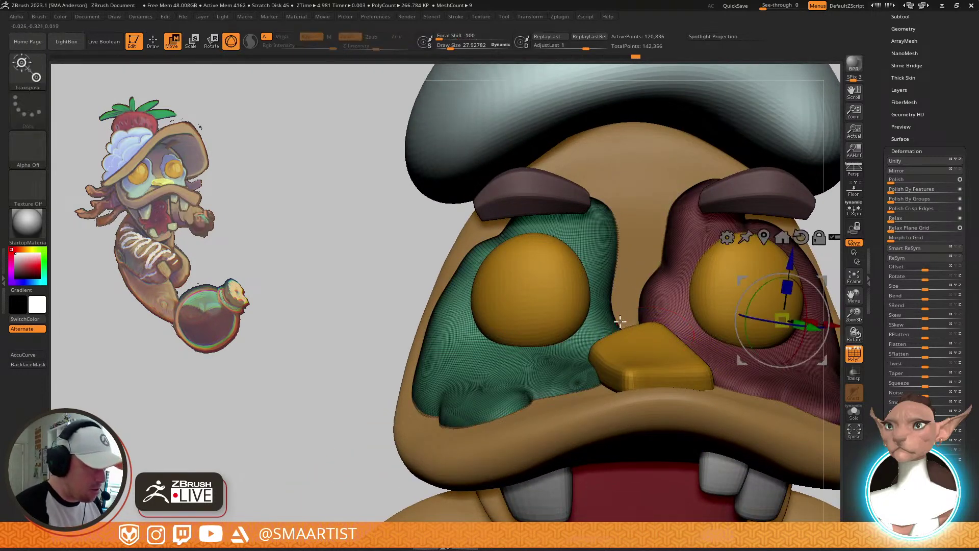
{"action": "left_click", "coordinate": [602, 325], "text": "ctrl"}
{"action": "key", "text": "q"}
Adjust the original eye patch's inner edge with a small Move brush, then hide the polygroup display and clear the mask
{"action": "right_click_drag", "start_coordinate": [645, 313], "coordinate": [638, 332]}
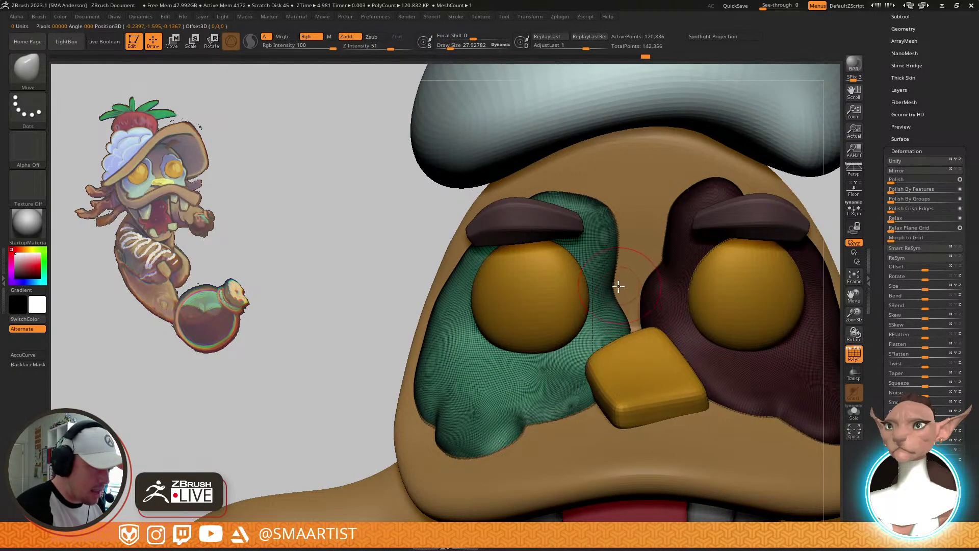
{"action": "left_click_drag", "start_coordinate": [616, 281], "coordinate": [614, 285]}
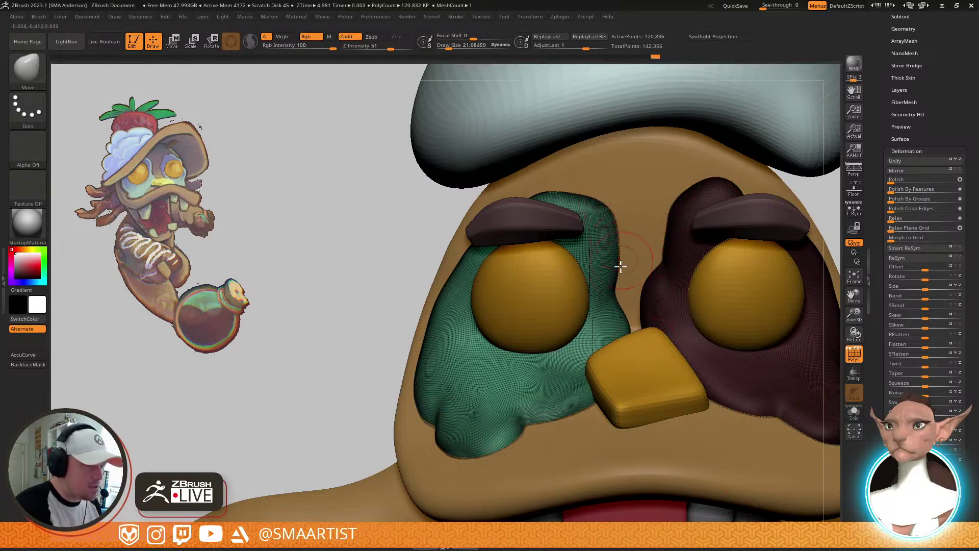
{"action": "key", "text": "f"}
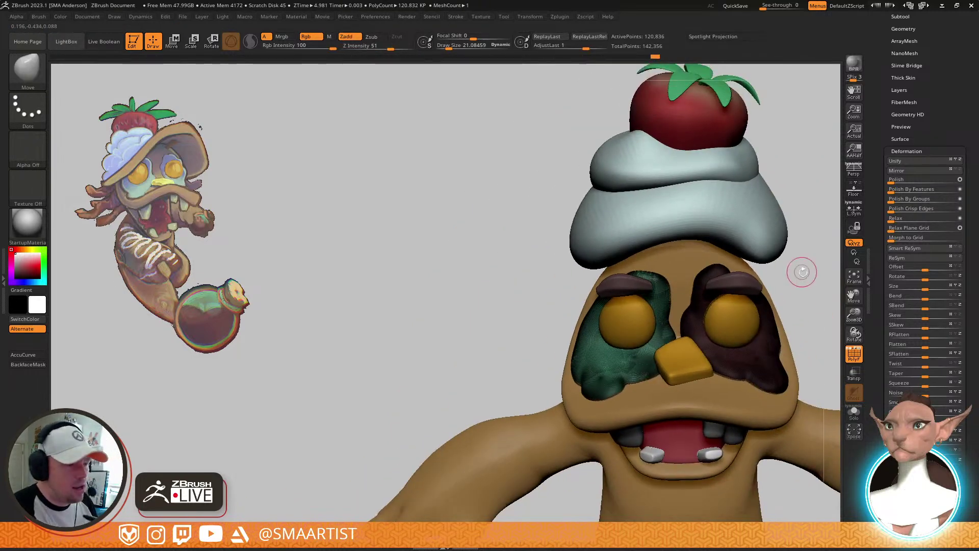
{"action": "key", "text": "shift+f"}
{"action": "left_click_drag", "start_coordinate": [717, 282], "coordinate": [746, 278], "text": "ctrl"}
Fit the original eye patch's outer edge to the side of the head with the Move brush at a draw size of about 45
{"action": "left_click_drag", "start_coordinate": [746, 278], "coordinate": [784, 304]}
{"action": "scroll", "coordinate": [631, 341], "scroll_direction": "up", "scroll_amount": 5}
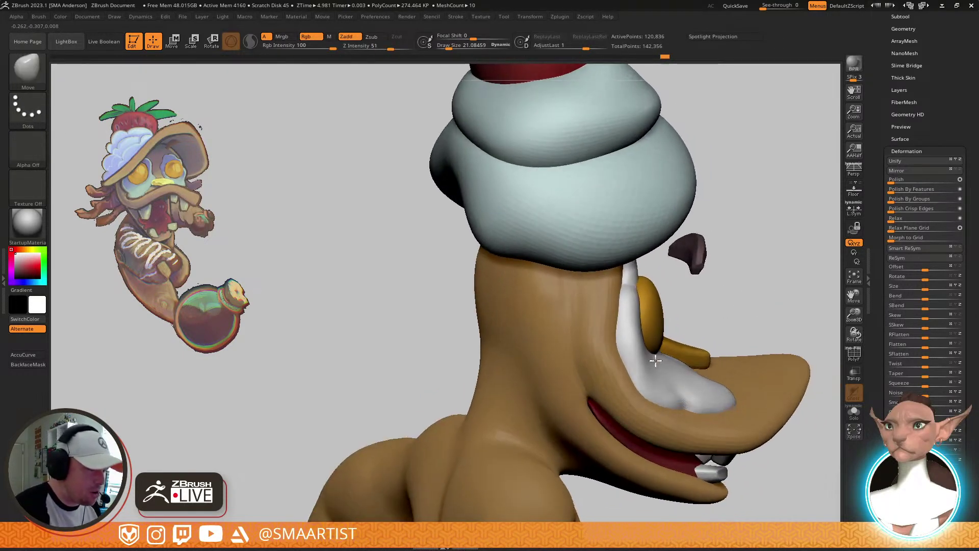
{"action": "key", "text": "s"}
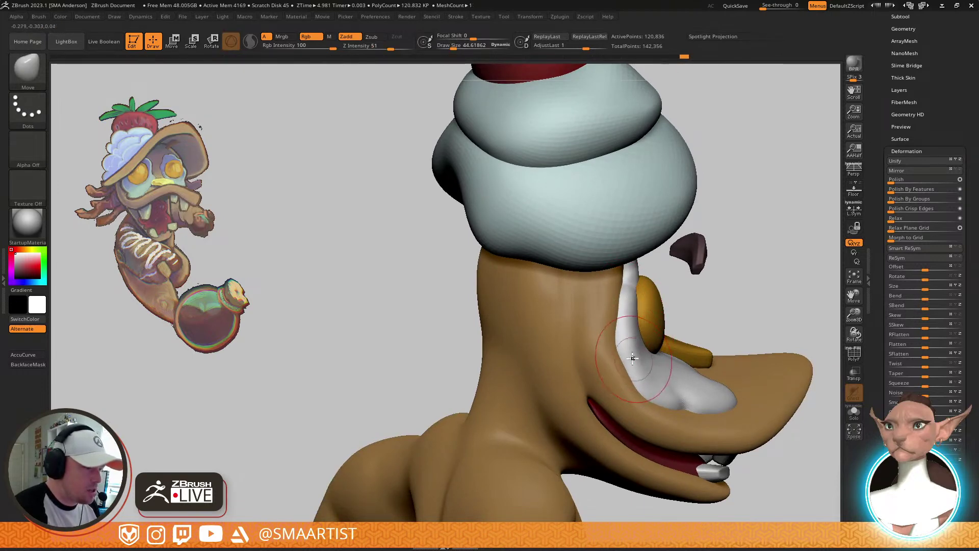
{"action": "right_click_drag", "start_coordinate": [682, 358], "coordinate": [625, 299]}
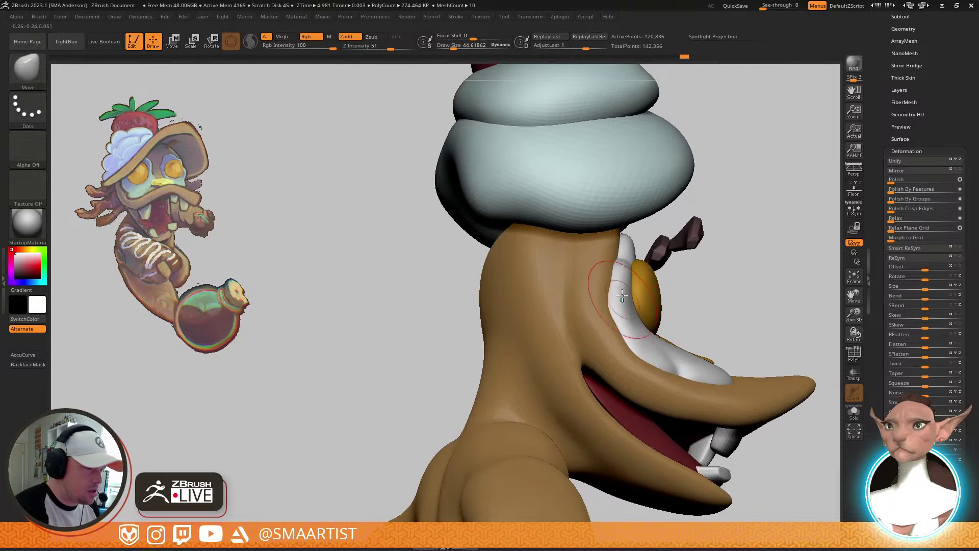
{"action": "mouse_move", "coordinate": [663, 357]}
{"action": "right_mouse_down"}
{"action": "mouse_move", "coordinate": [658, 403]}
{"action": "mouse_move", "coordinate": [655, 357]}
{"action": "mouse_move", "coordinate": [698, 408]}
{"action": "right_mouse_up"}
Refine the original eye patch's lower lobes along the cheek with the Move brush at a draw size of about 23
{"action": "mouse_move", "coordinate": [698, 408]}
{"action": "right_mouse_down"}
{"action": "mouse_move", "coordinate": [674, 337]}
{"action": "mouse_move", "coordinate": [656, 339]}
{"action": "mouse_move", "coordinate": [671, 314]}
{"action": "right_mouse_up"}
{"action": "key", "text": "s"}
{"action": "left_click_drag", "start_coordinate": [672, 313], "coordinate": [666, 312]}
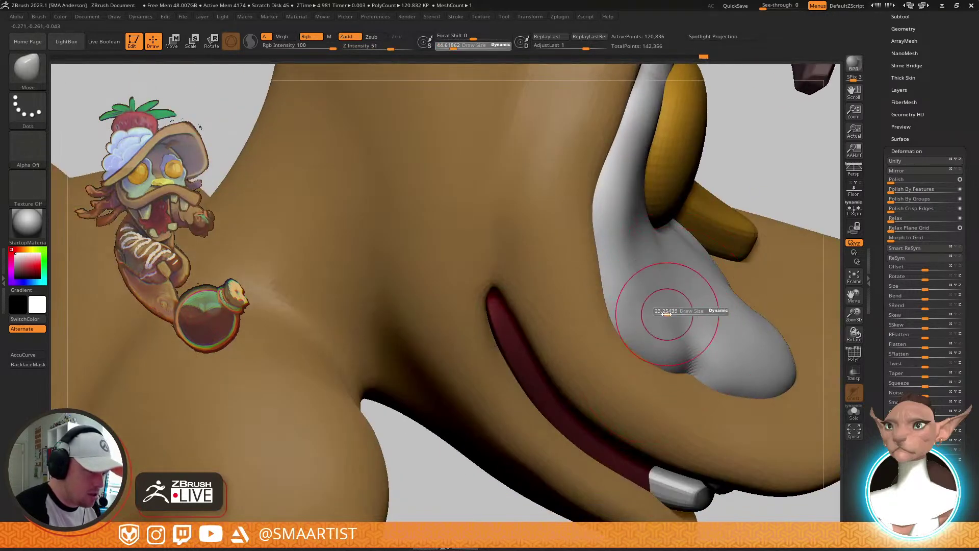
{"action": "mouse_move", "coordinate": [716, 323]}
{"action": "right_mouse_down"}
{"action": "mouse_move", "coordinate": [674, 280]}
{"action": "mouse_move", "coordinate": [735, 230]}
{"action": "mouse_move", "coordinate": [706, 252]}
{"action": "mouse_move", "coordinate": [630, 255]}
{"action": "mouse_move", "coordinate": [754, 261]}
{"action": "right_mouse_up"}
{"action": "key", "text": "ctrl"}
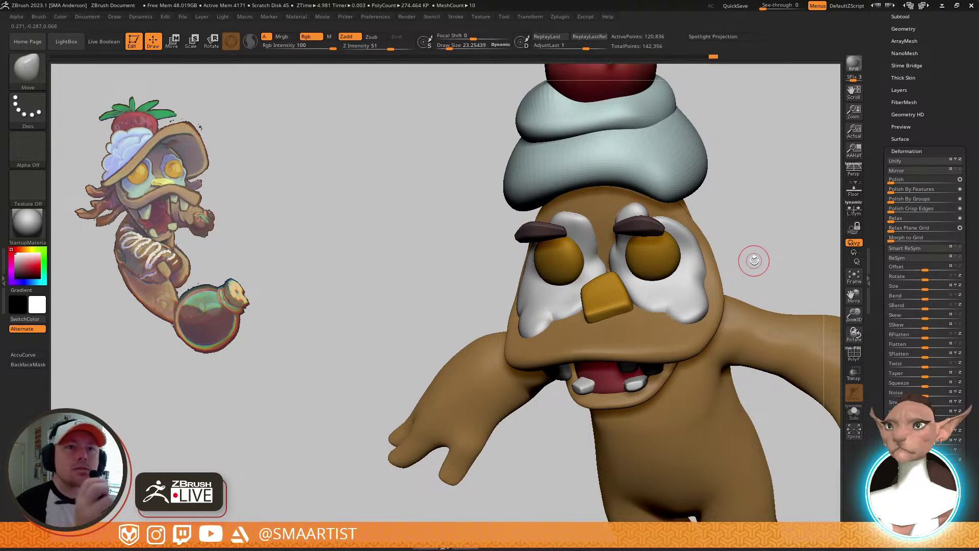
Open the subtool list, show the Hat subtool again, and check the face beneath the brim from several angles
{"action": "right_click_drag", "start_coordinate": [682, 262], "coordinate": [701, 209]}
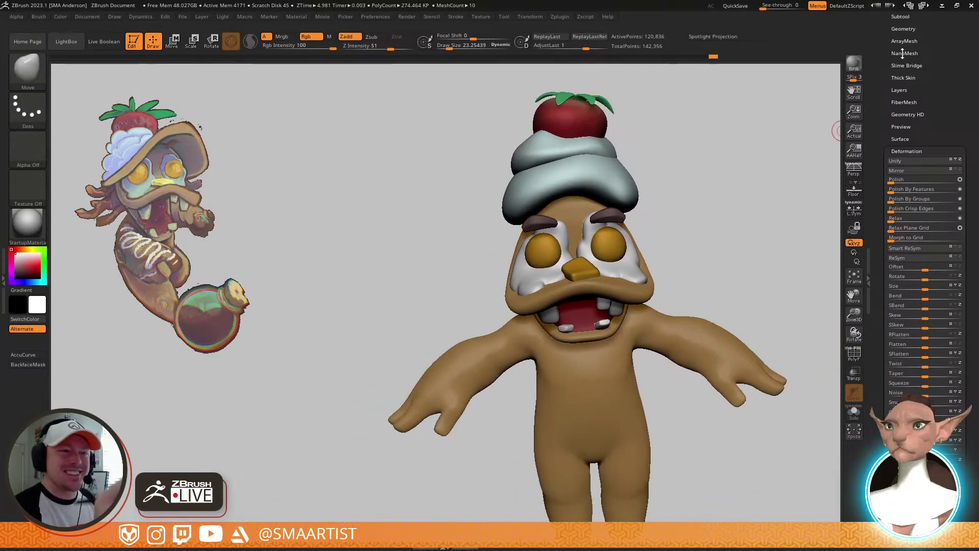
{"action": "left_click", "coordinate": [908, 16]}
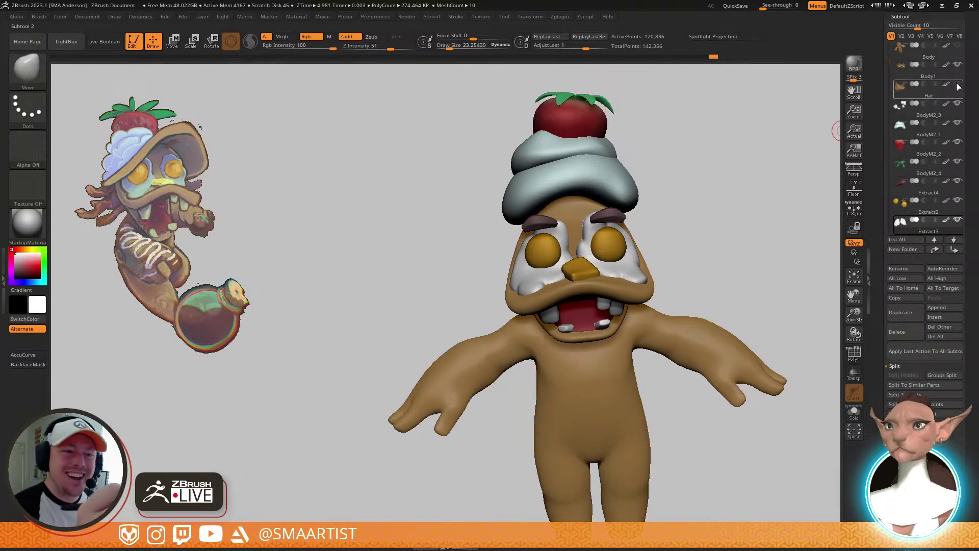
{"action": "left_click", "coordinate": [908, 57]}
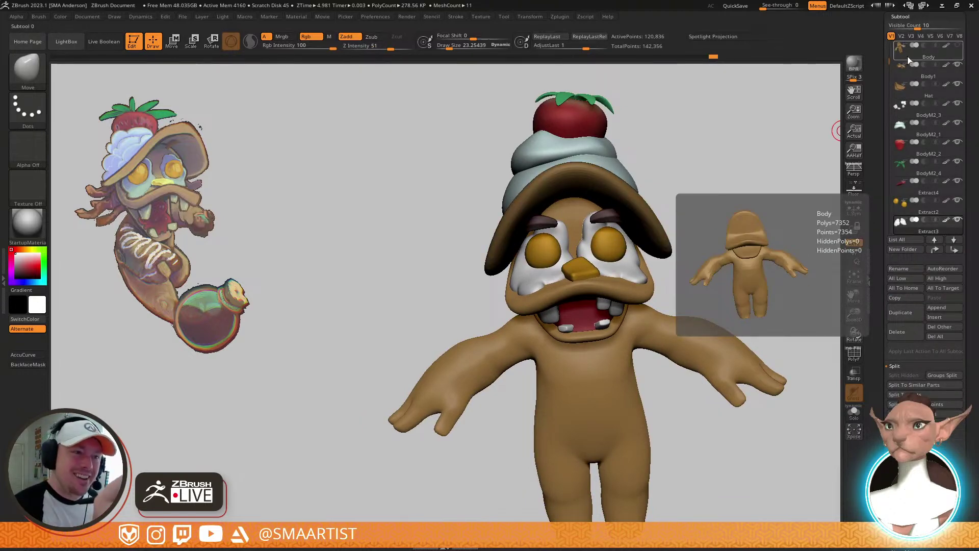
{"action": "mouse_move", "coordinate": [717, 284]}
{"action": "right_mouse_down", "text": "ctrl"}
{"action": "mouse_move", "coordinate": [647, 231]}
{"action": "mouse_move", "coordinate": [658, 241]}
{"action": "mouse_move", "coordinate": [621, 236]}
{"action": "mouse_move", "coordinate": [674, 247]}
{"action": "mouse_move", "coordinate": [671, 285]}
{"action": "mouse_move", "coordinate": [667, 273]}
{"action": "mouse_move", "coordinate": [584, 310]}
{"action": "mouse_move", "coordinate": [623, 253]}
{"action": "mouse_move", "coordinate": [667, 328]}
{"action": "mouse_move", "coordinate": [564, 304]}
{"action": "mouse_move", "coordinate": [609, 311]}
{"action": "mouse_move", "coordinate": [575, 318]}
{"action": "right_mouse_up", "text": "ctrl"}
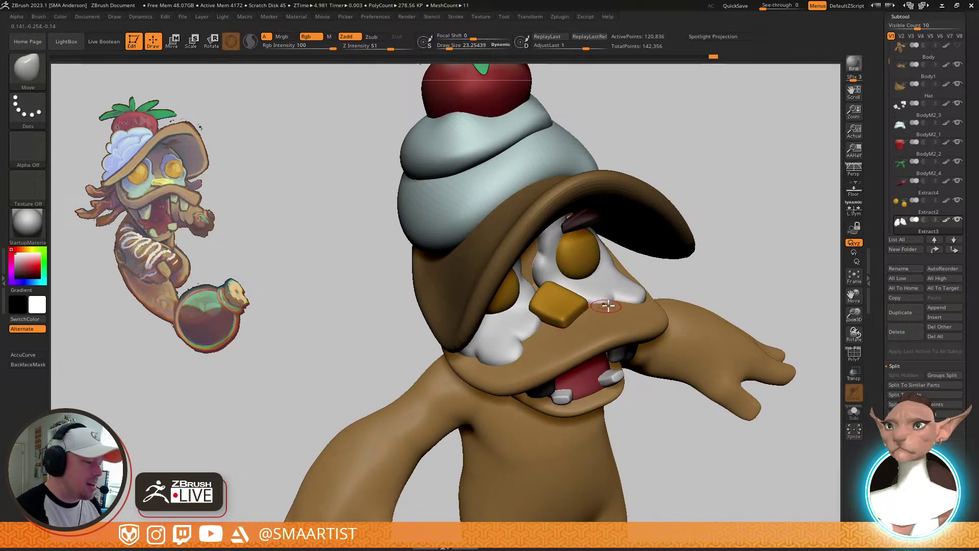
{"action": "right_click_drag", "start_coordinate": [610, 304], "coordinate": [755, 255]}
{"action": "mouse_move", "coordinate": [699, 288]}
{"action": "right_mouse_down", "text": "alt"}
{"action": "mouse_move", "coordinate": [732, 242]}
{"action": "mouse_move", "coordinate": [691, 293]}
{"action": "mouse_move", "coordinate": [714, 306]}
{"action": "mouse_move", "coordinate": [719, 292]}
{"action": "mouse_move", "coordinate": [706, 280]}
{"action": "mouse_move", "coordinate": [718, 317]}
{"action": "mouse_move", "coordinate": [622, 290]}
{"action": "mouse_move", "coordinate": [644, 282]}
{"action": "right_mouse_up", "text": "alt"}
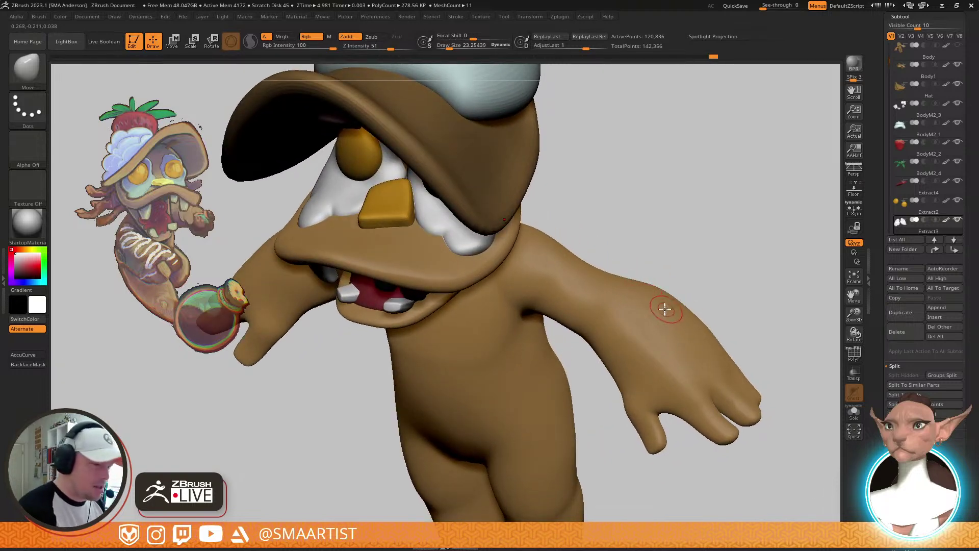
Choose the Standard brush for sculpting
{"action": "key", "text": "b"}
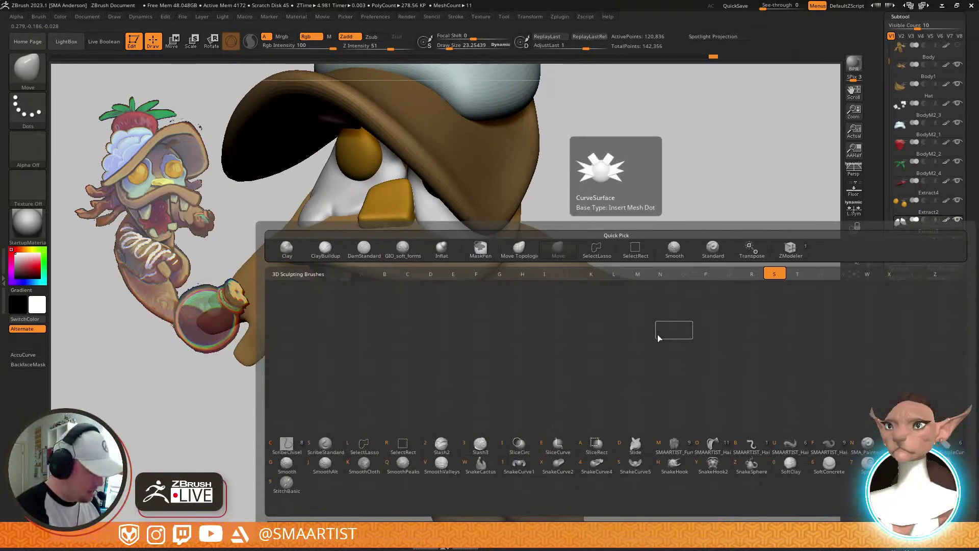
{"action": "key", "text": "s"}
{"action": "key", "text": "t"}
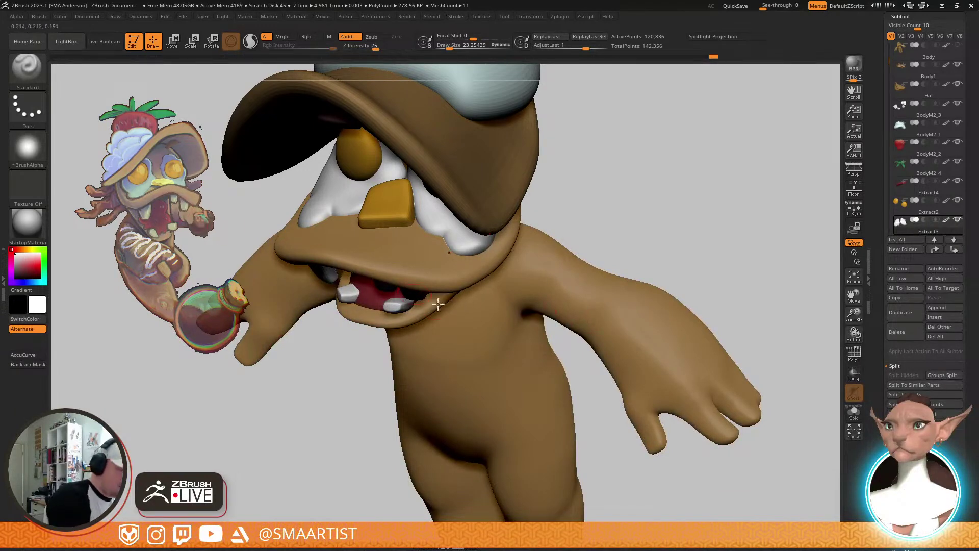
{"action": "key", "text": "b"}
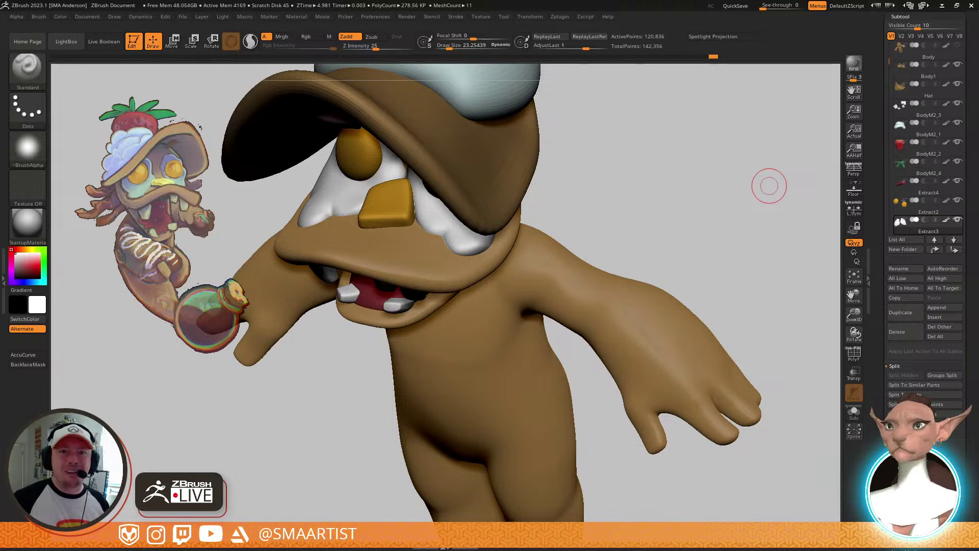
Switch to the web browser, open instagram.com, and like the clay sculpture post in the feed
{"action": "key", "text": "alt+Tab"}
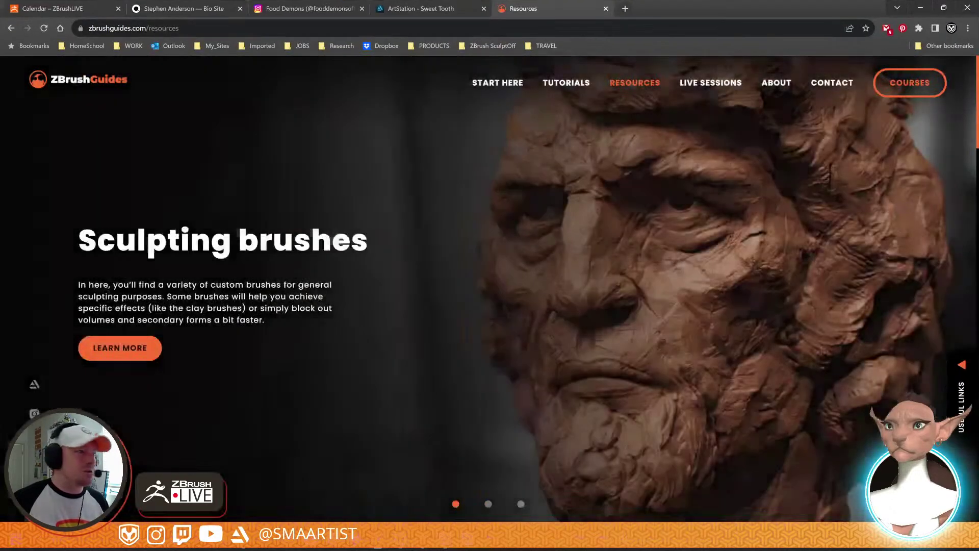
{"action": "key", "text": "ctrl+l"}
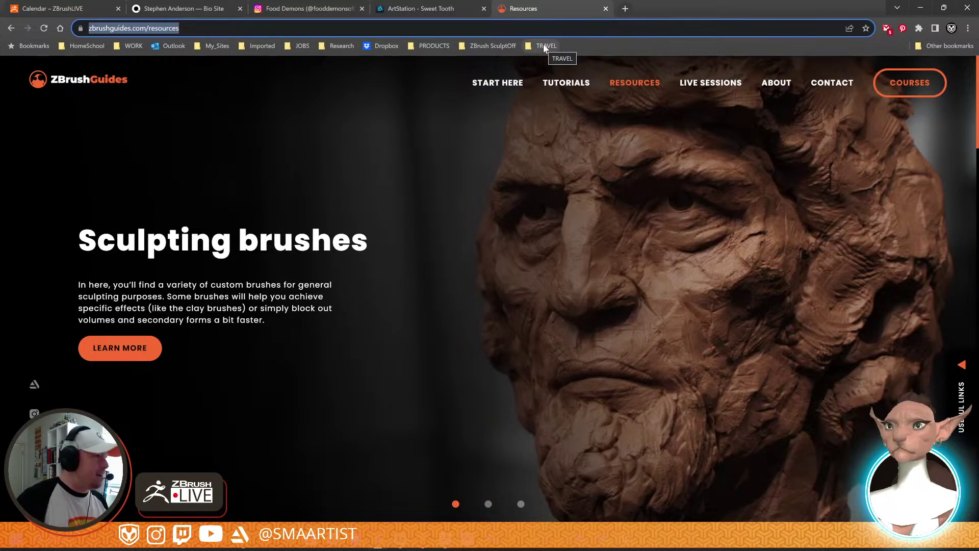
{"action": "type", "text": "instagram.com"}
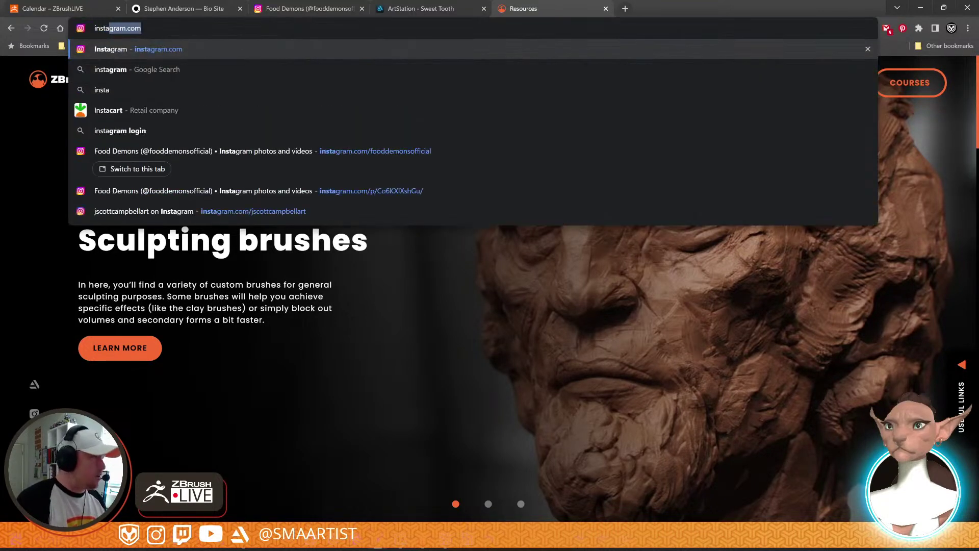
{"action": "key", "text": "Return"}
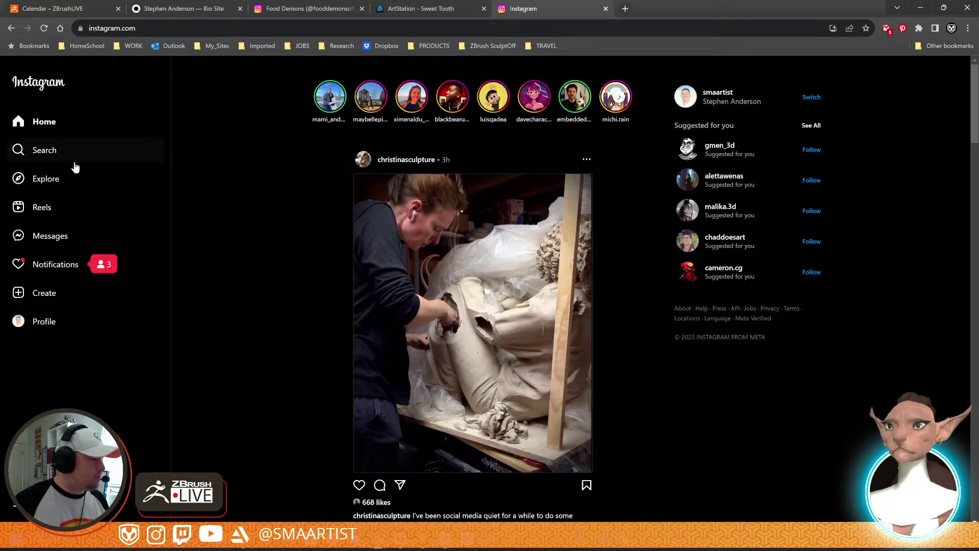
{"action": "double_click", "coordinate": [500, 367]}
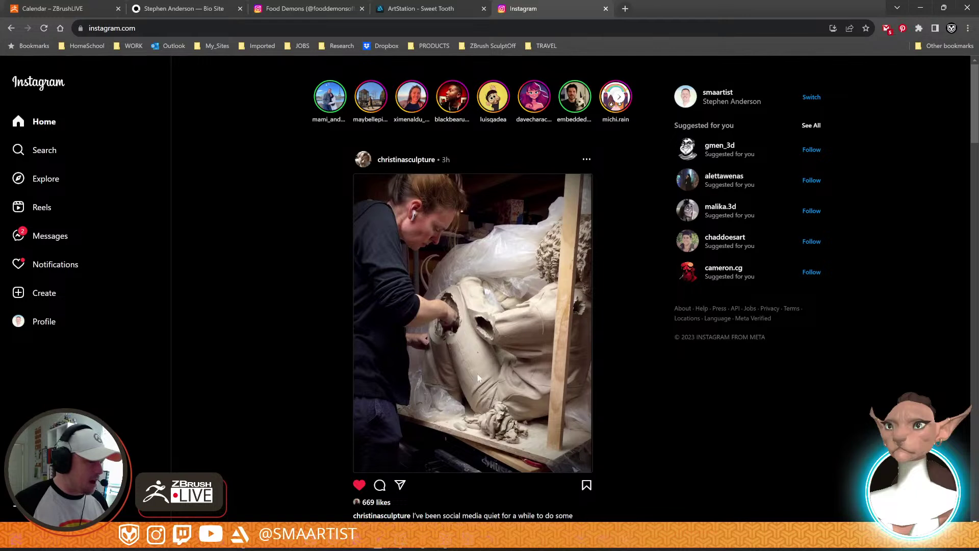
Open the 3D character artist's profile from the recent searches and view the Bruce Lee and dragon sculpt post
{"action": "left_click", "coordinate": [38, 149]}
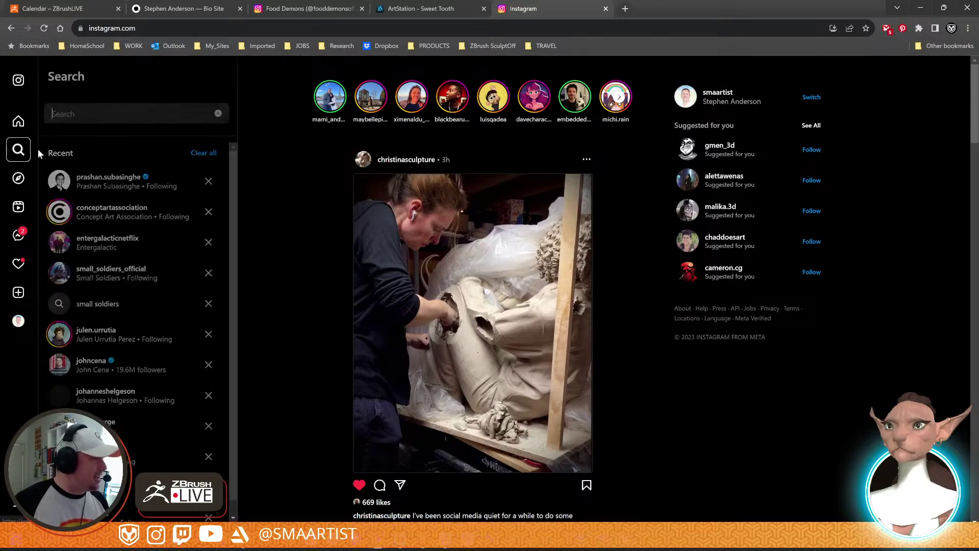
{"action": "left_click", "coordinate": [99, 188]}
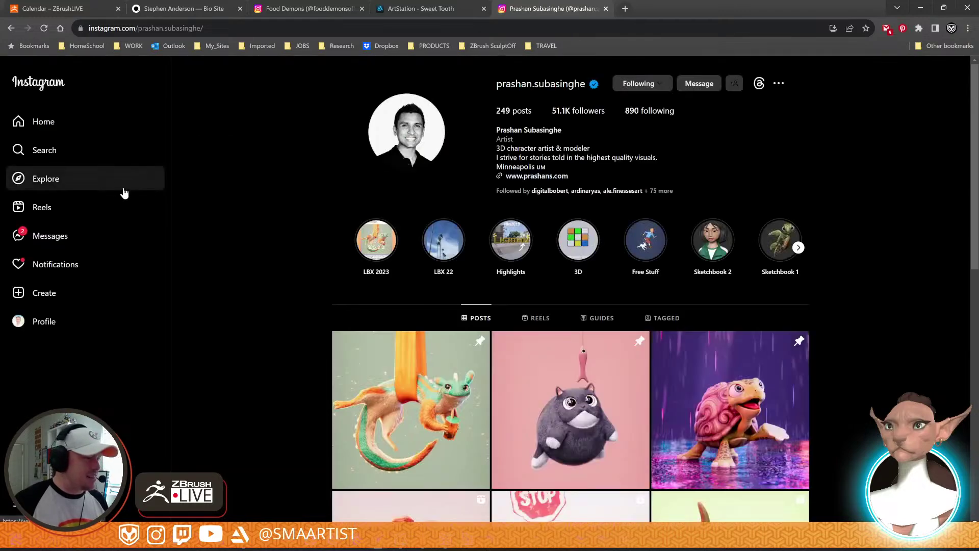
{"action": "scroll", "coordinate": [783, 300], "scroll_direction": "down", "scroll_amount": 3}
{"action": "scroll", "coordinate": [792, 301], "scroll_direction": "down", "scroll_amount": 2}
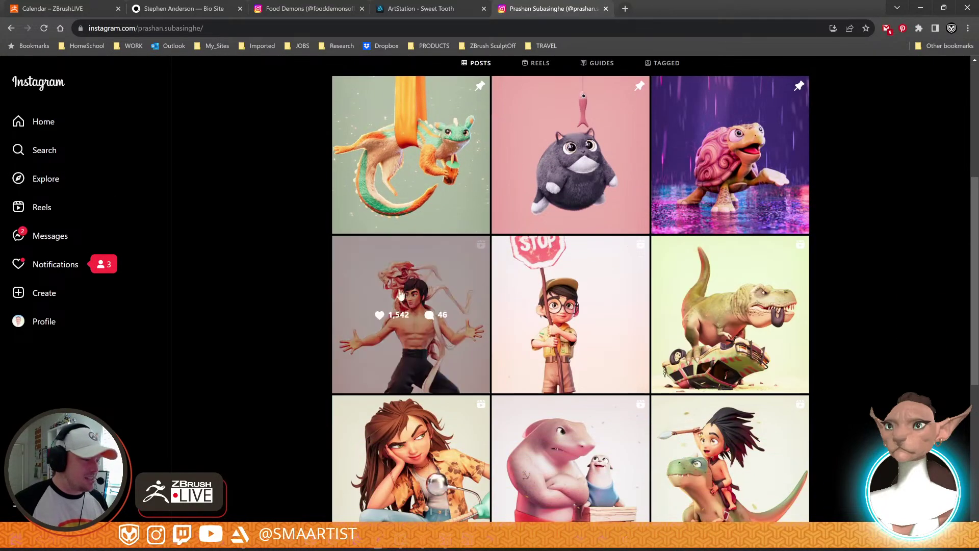
{"action": "left_click", "coordinate": [403, 290]}
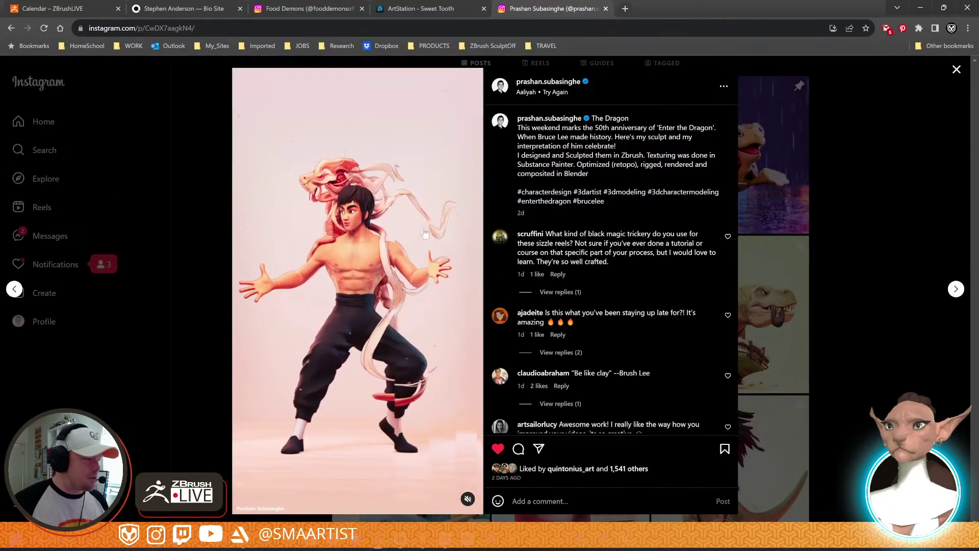
Select the dragon sculpt post's web address, then close the post to return to the artist's profile
{"action": "key", "text": "ctrl+l"}
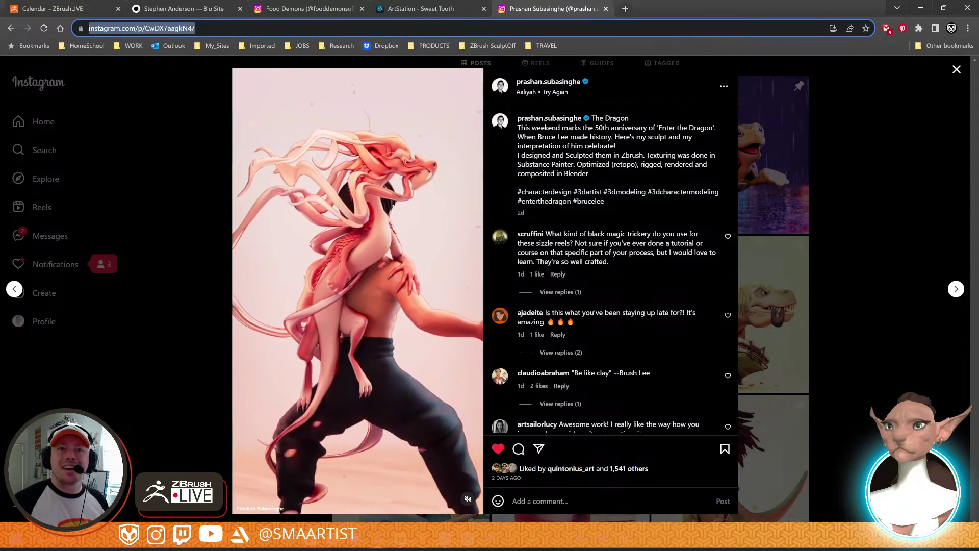
{"action": "key", "text": "alt+Tab"}
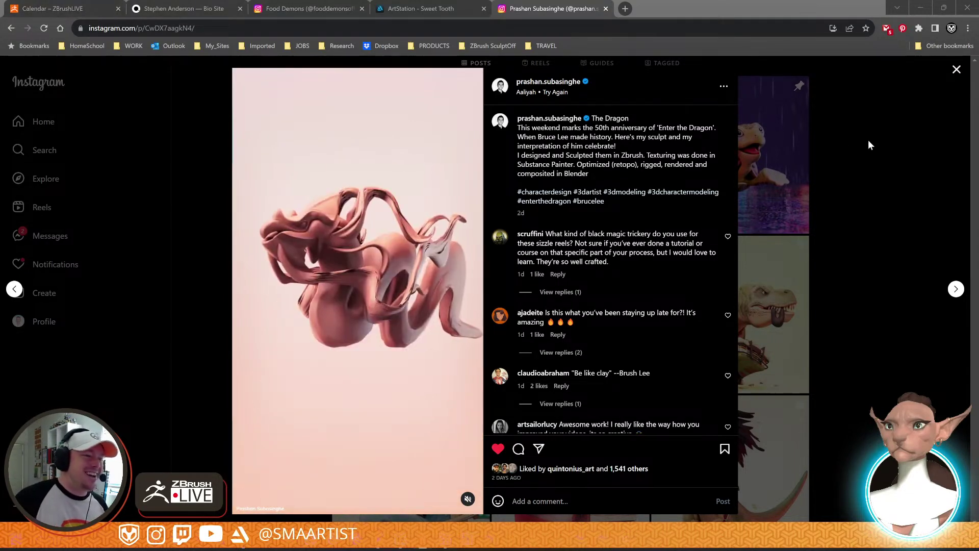
{"action": "left_click", "coordinate": [886, 139]}
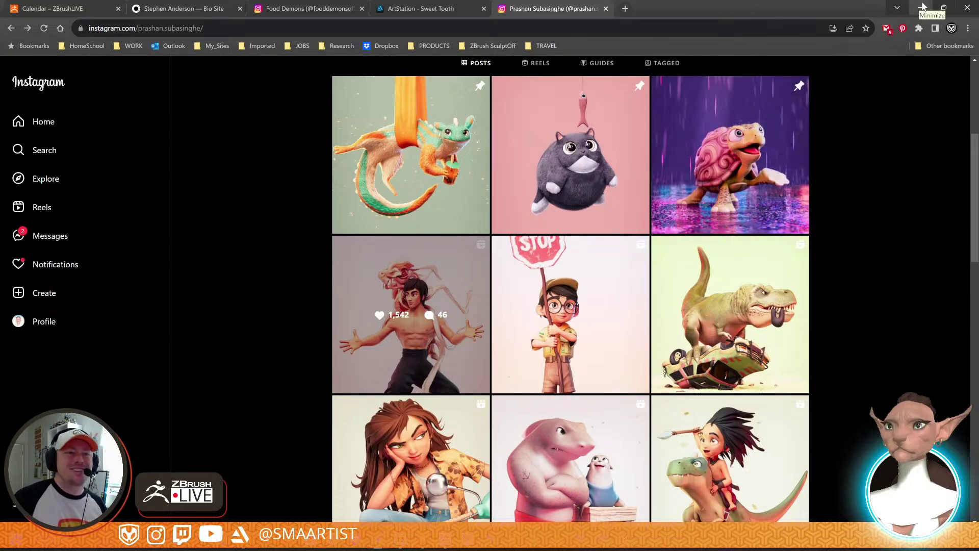
Switch back to ZBrush and select the hat subtool for shaping with the Move brush
{"action": "left_click", "coordinate": [923, 7]}
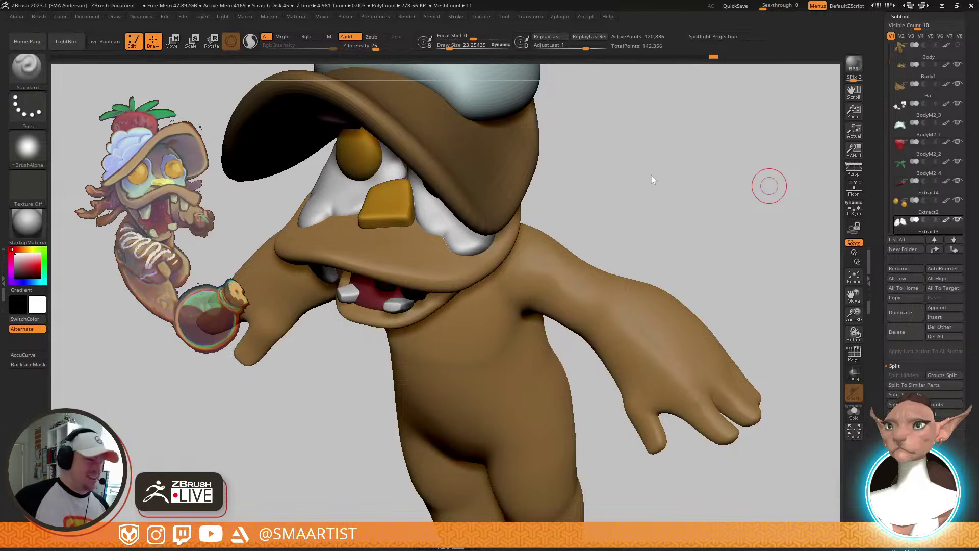
{"action": "left_click_drag", "start_coordinate": [727, 282], "coordinate": [706, 281]}
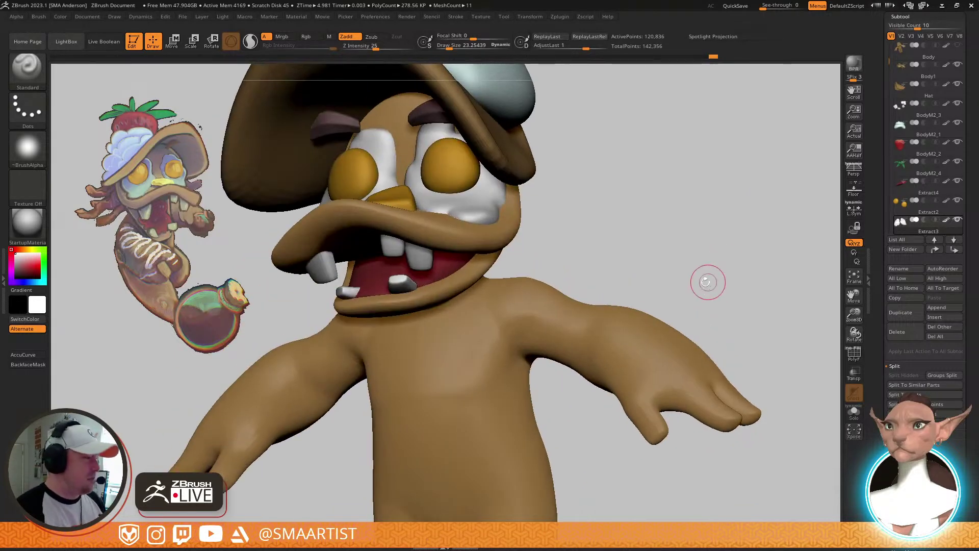
{"action": "left_click_drag", "start_coordinate": [732, 323], "coordinate": [562, 301]}
{"action": "right_click_drag", "start_coordinate": [563, 301], "coordinate": [600, 278], "text": "ctrl"}
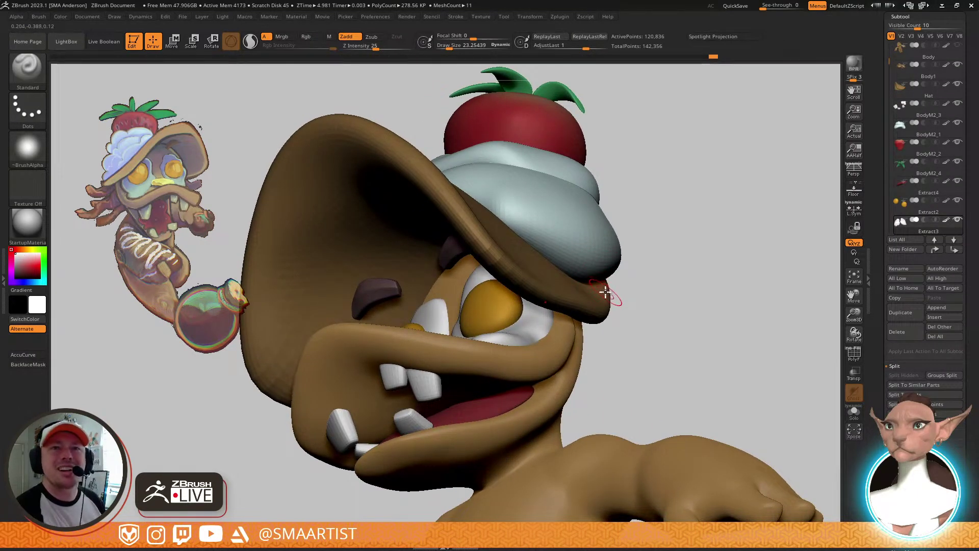
{"action": "key", "text": "b"}
{"action": "key", "text": "m"}
{"action": "key", "text": "v"}
{"action": "left_click", "coordinate": [577, 291], "text": "alt"}
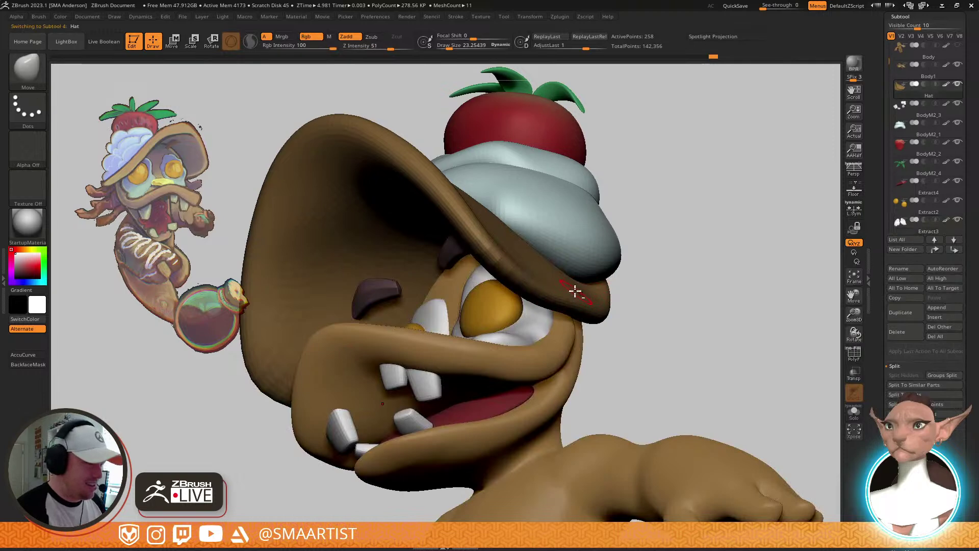
Enlarge the Move brush to a draw size of about 48 and reshape the side of the hat brim
{"action": "key", "text": "s"}
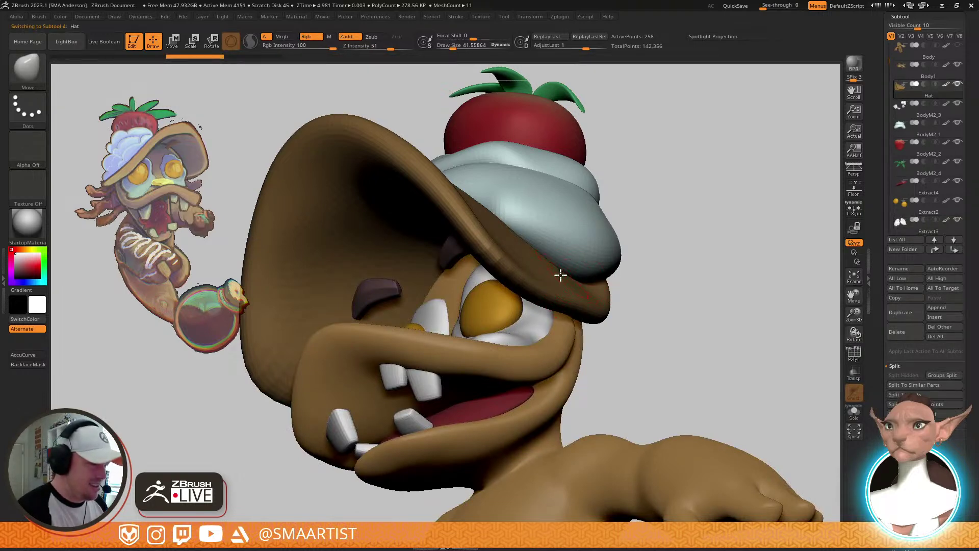
{"action": "right_click_drag", "start_coordinate": [561, 278], "coordinate": [633, 275]}
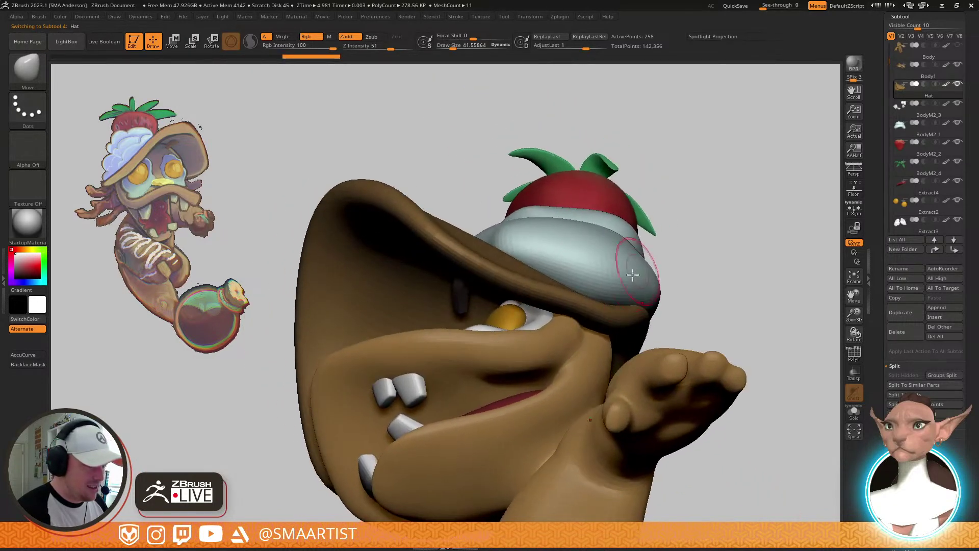
{"action": "mouse_move", "coordinate": [687, 309]}
{"action": "right_mouse_down"}
{"action": "mouse_move", "coordinate": [586, 324]}
{"action": "mouse_move", "coordinate": [573, 291]}
{"action": "mouse_move", "coordinate": [591, 305]}
{"action": "mouse_move", "coordinate": [721, 291]}
{"action": "mouse_move", "coordinate": [713, 279]}
{"action": "mouse_move", "coordinate": [721, 328]}
{"action": "mouse_move", "coordinate": [703, 375]}
{"action": "mouse_move", "coordinate": [679, 385]}
{"action": "mouse_move", "coordinate": [655, 292]}
{"action": "mouse_move", "coordinate": [602, 383]}
{"action": "right_mouse_up"}
{"action": "key", "text": "s"}
{"action": "left_click", "coordinate": [556, 314]}
Select the red tongue mesh inside the mouth, show its wireframe and subdivide it twice
{"action": "left_click", "coordinate": [478, 341], "text": "alt"}
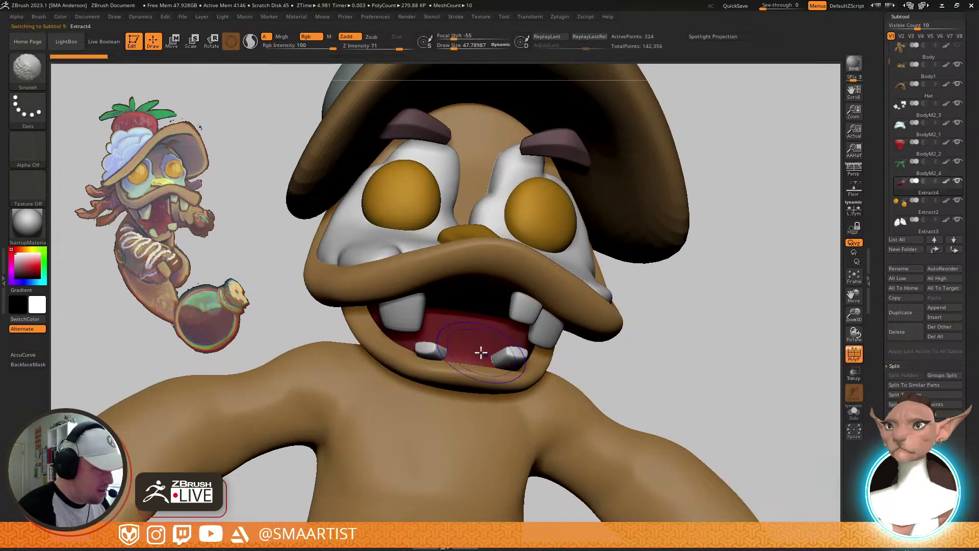
{"action": "mouse_move", "coordinate": [478, 350]}
{"action": "right_mouse_down"}
{"action": "mouse_move", "coordinate": [484, 364]}
{"action": "mouse_move", "coordinate": [551, 350]}
{"action": "mouse_move", "coordinate": [612, 331]}
{"action": "mouse_move", "coordinate": [625, 314]}
{"action": "mouse_move", "coordinate": [625, 331]}
{"action": "mouse_move", "coordinate": [612, 327]}
{"action": "mouse_move", "coordinate": [624, 349]}
{"action": "mouse_move", "coordinate": [599, 321]}
{"action": "right_mouse_up"}
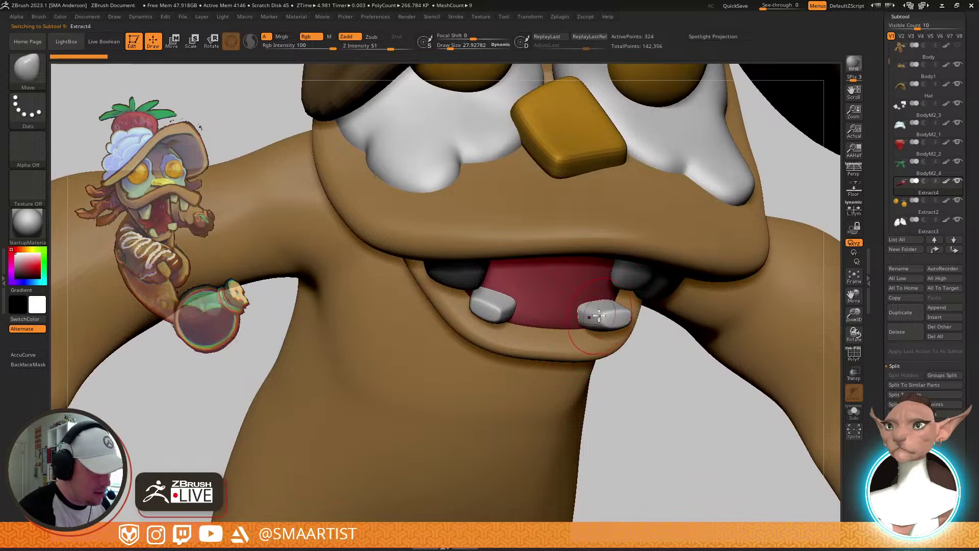
{"action": "left_click_drag", "start_coordinate": [586, 285], "coordinate": [588, 287]}
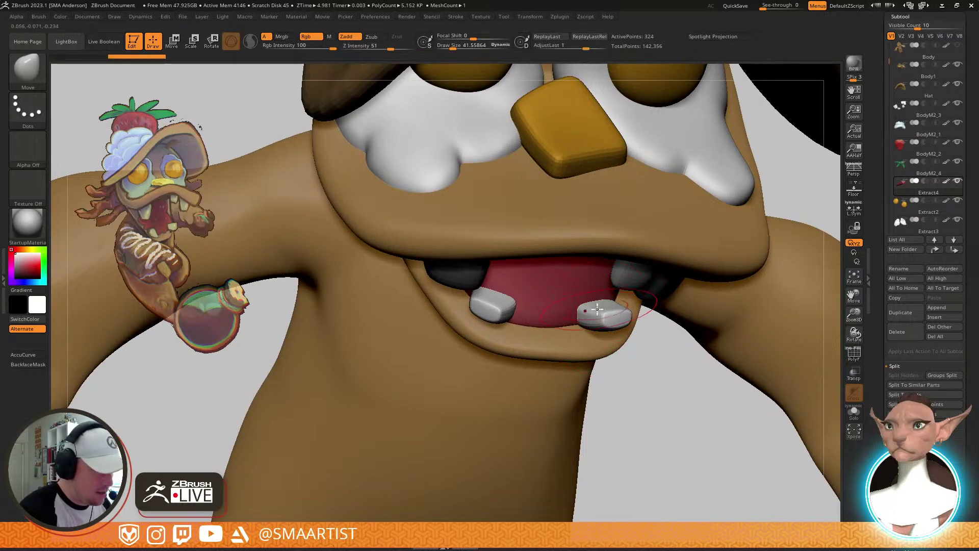
{"action": "mouse_move", "coordinate": [620, 352]}
{"action": "right_mouse_down"}
{"action": "mouse_move", "coordinate": [607, 266]}
{"action": "mouse_move", "coordinate": [608, 289]}
{"action": "mouse_move", "coordinate": [612, 280]}
{"action": "mouse_move", "coordinate": [591, 307]}
{"action": "right_mouse_up"}
{"action": "key", "text": "shift+f"}
{"action": "key", "text": "ctrl"}
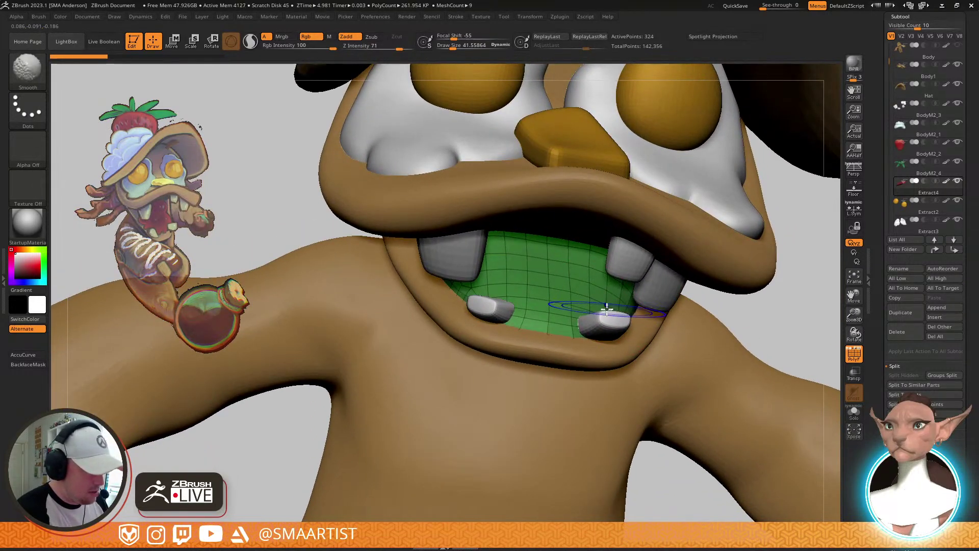
{"action": "key", "text": "ctrl+d"}
{"action": "key", "text": "ctrl+d"}
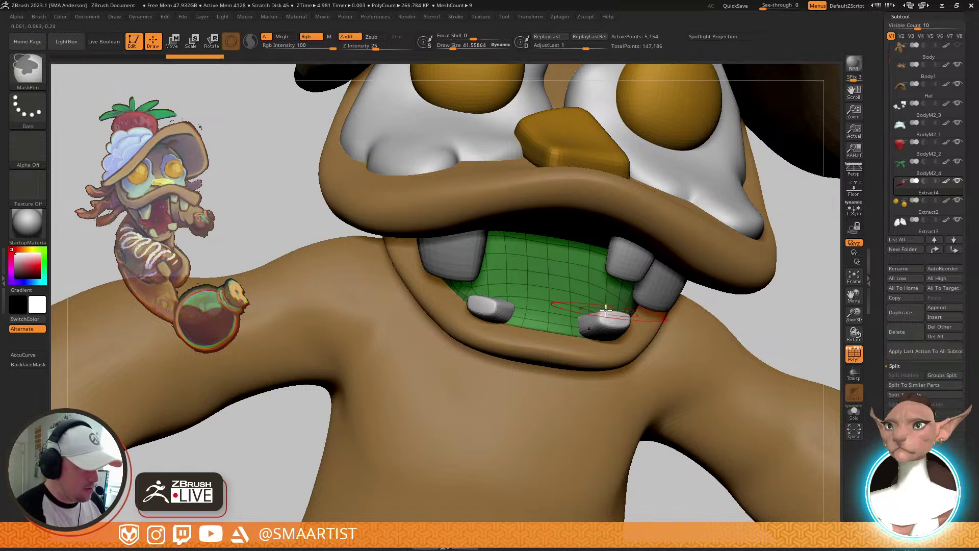
Push the tongue mesh around the lower tooth on the character's left and smooth the area beside it
{"action": "right_click_drag", "start_coordinate": [613, 312], "coordinate": [597, 333]}
{"action": "mouse_move", "coordinate": [597, 327]}
{"action": "left_mouse_down"}
{"action": "mouse_move", "coordinate": [580, 290]}
{"action": "mouse_move", "coordinate": [592, 305]}
{"action": "left_mouse_up"}
{"action": "right_click_drag", "start_coordinate": [595, 306], "coordinate": [604, 295]}
{"action": "key", "text": "shift"}
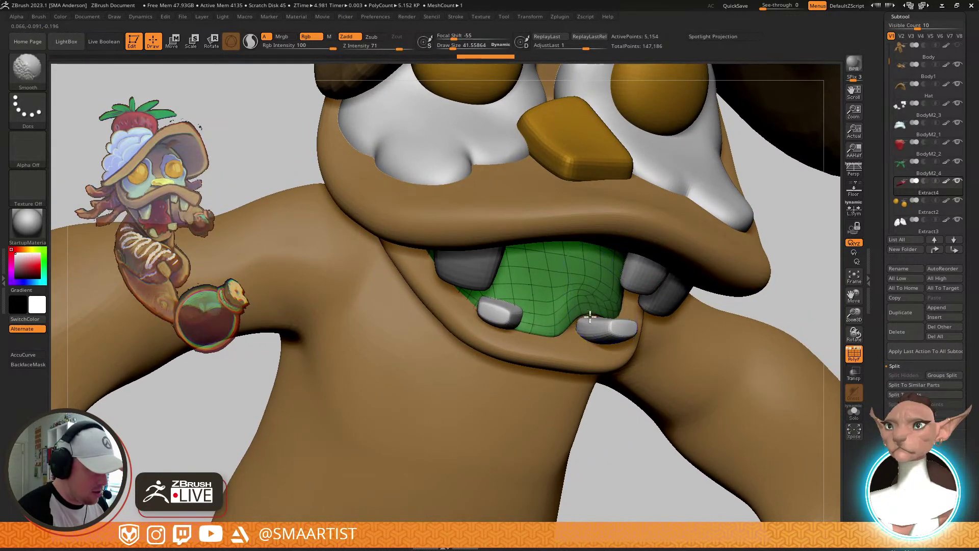
{"action": "left_click_drag", "start_coordinate": [587, 313], "coordinate": [583, 306], "text": "shift"}
{"action": "mouse_move", "coordinate": [579, 320]}
{"action": "right_mouse_down"}
{"action": "mouse_move", "coordinate": [590, 277]}
{"action": "mouse_move", "coordinate": [575, 310]}
{"action": "mouse_move", "coordinate": [588, 350]}
{"action": "right_mouse_up"}
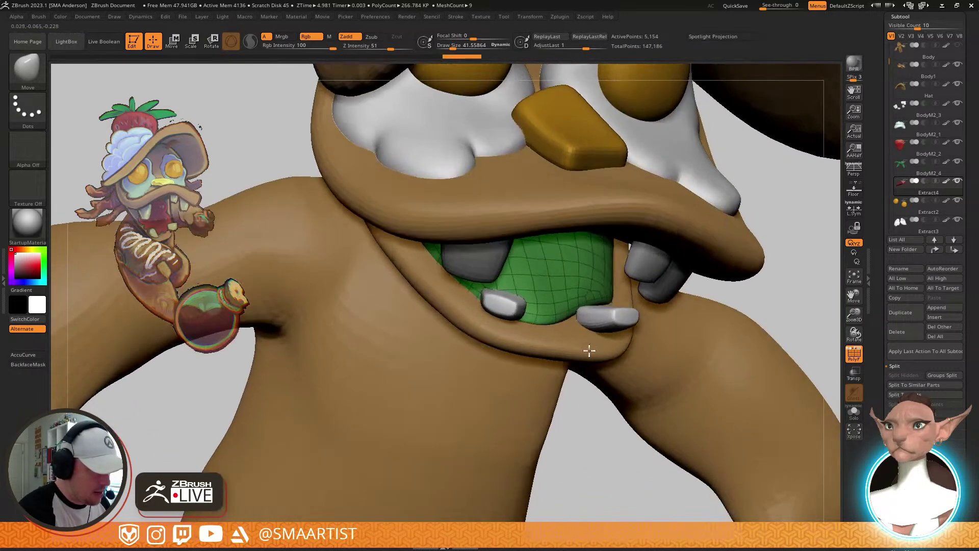
Puff up the front of the tongue between the lower teeth with the Inflat brush, undoing the first stroke
{"action": "key", "text": "b"}
{"action": "key", "text": "i"}
{"action": "key", "text": "n"}
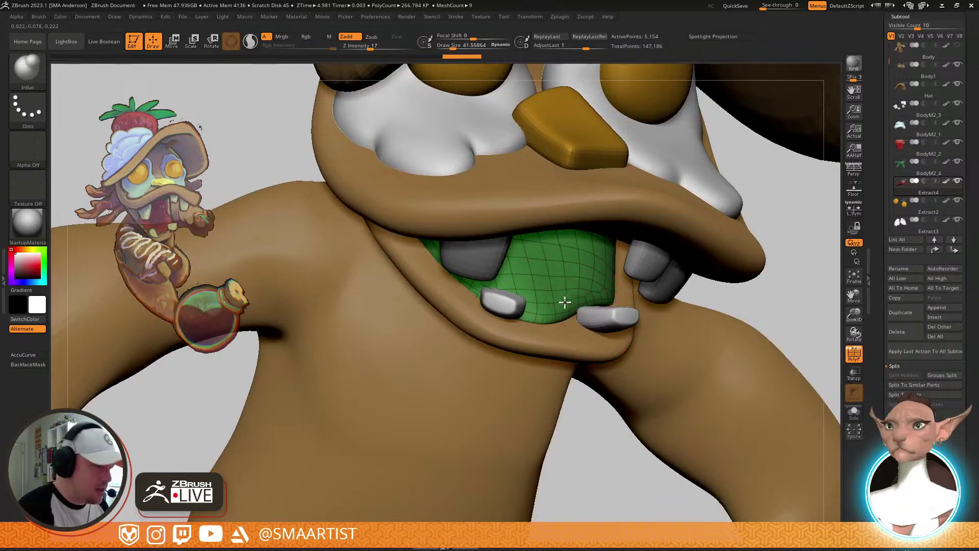
{"action": "mouse_move", "coordinate": [565, 302]}
{"action": "left_mouse_down"}
{"action": "mouse_move", "coordinate": [608, 290]}
{"action": "mouse_move", "coordinate": [557, 326]}
{"action": "mouse_move", "coordinate": [556, 309]}
{"action": "left_mouse_up"}
{"action": "key", "text": "ctrl+z"}
{"action": "mouse_move", "coordinate": [563, 318]}
{"action": "right_mouse_down"}
{"action": "mouse_move", "coordinate": [551, 326]}
{"action": "mouse_move", "coordinate": [553, 313]}
{"action": "right_mouse_up"}
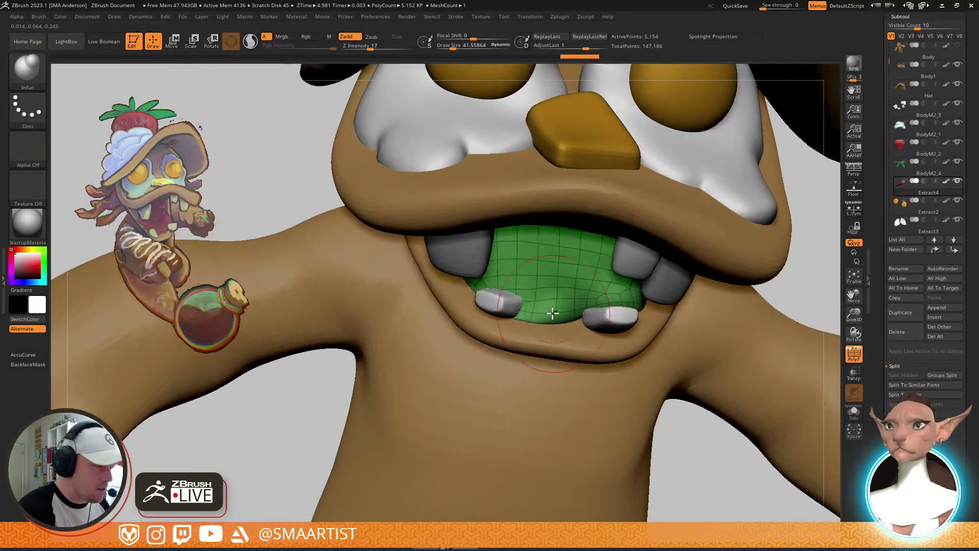
{"action": "left_click_drag", "start_coordinate": [552, 313], "coordinate": [554, 311]}
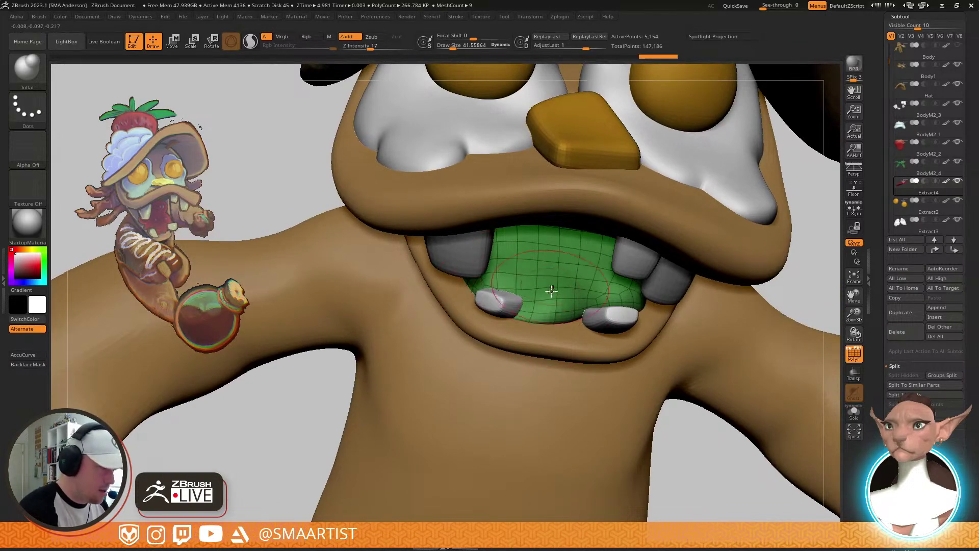
Reshape the tongue around the lower tooth on the character's right with the Move brush
{"action": "key", "text": "b"}
{"action": "key", "text": "m"}
{"action": "key", "text": "v"}
{"action": "right_click_drag", "start_coordinate": [542, 299], "coordinate": [530, 267]}
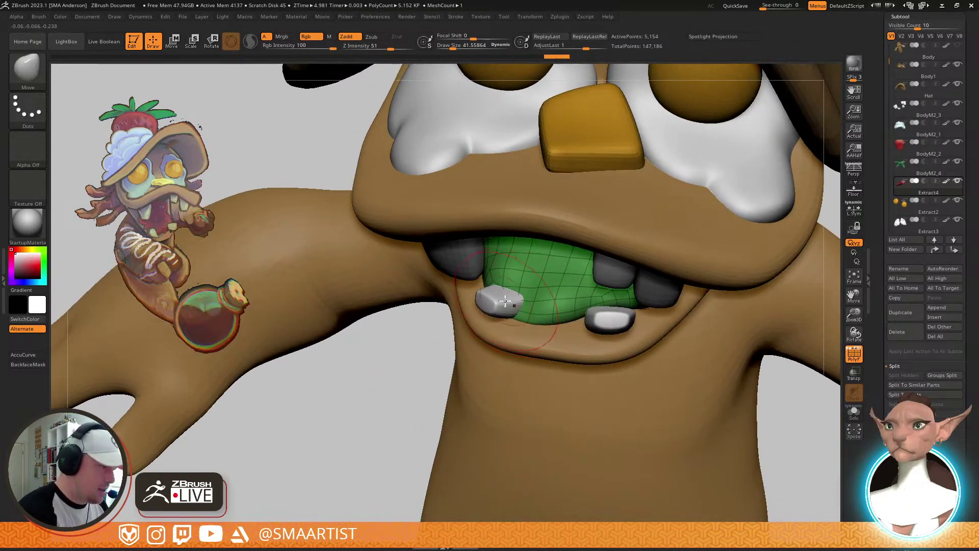
{"action": "mouse_move", "coordinate": [516, 275]}
{"action": "right_mouse_down"}
{"action": "mouse_move", "coordinate": [505, 290]}
{"action": "mouse_move", "coordinate": [533, 308]}
{"action": "right_mouse_up"}
Inflate the tongue around the lower teeth with the Inflat brush at draw size about 21, and hide the wireframe
{"action": "key", "text": "b"}
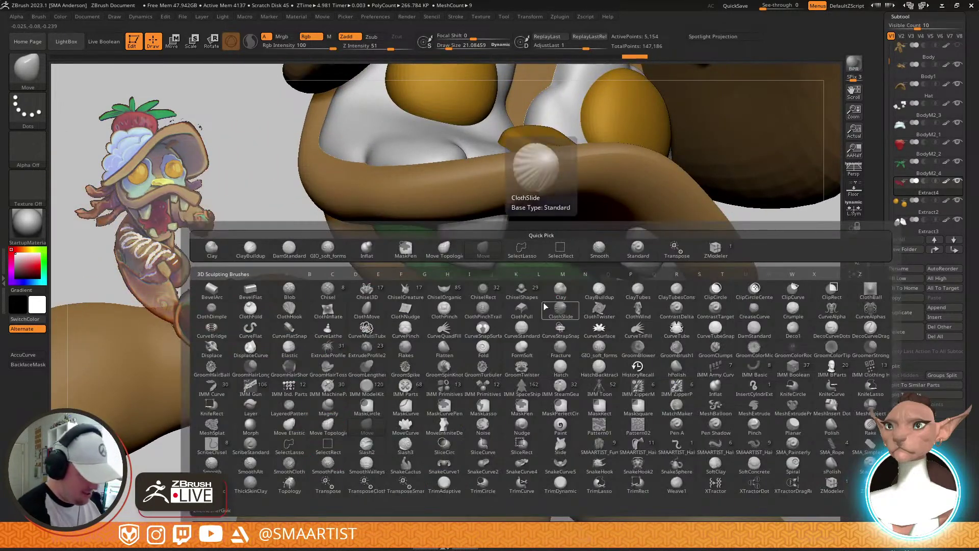
{"action": "key", "text": "i"}
{"action": "key", "text": "n"}
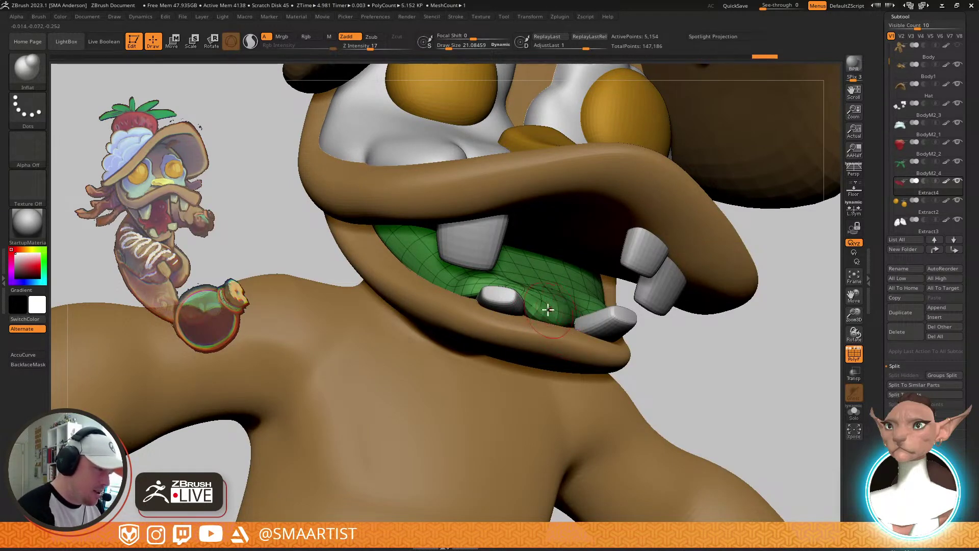
{"action": "mouse_move", "coordinate": [565, 311]}
{"action": "right_mouse_down"}
{"action": "mouse_move", "coordinate": [564, 301]}
{"action": "mouse_move", "coordinate": [517, 317]}
{"action": "mouse_move", "coordinate": [514, 301]}
{"action": "right_mouse_up"}
{"action": "key", "text": "shift+f"}
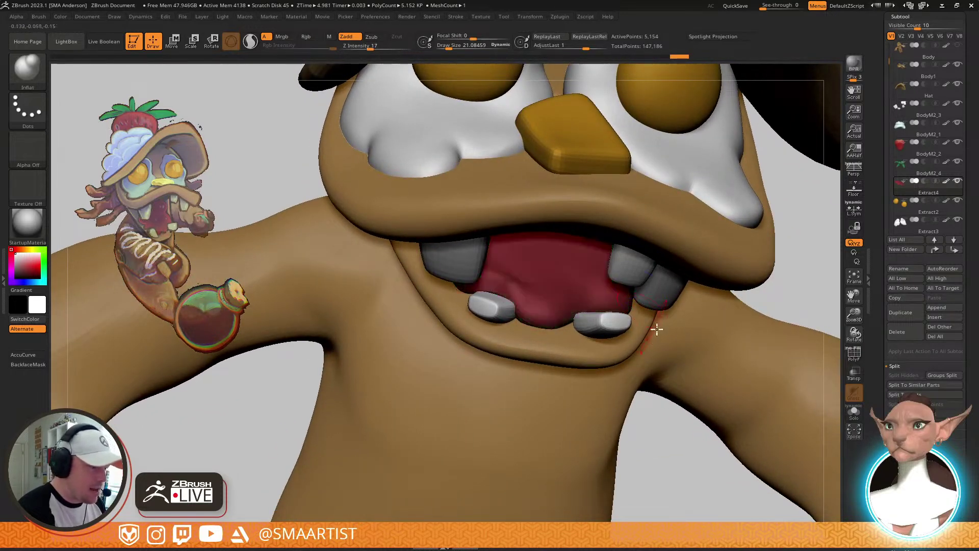
Build up the tongue's front bulge between the two lower teeth and smooth its surface
{"action": "right_click_drag", "start_coordinate": [656, 328], "coordinate": [618, 286], "text": "ctrl"}
{"action": "right_click_drag", "start_coordinate": [618, 286], "coordinate": [611, 390], "text": "ctrl"}
{"action": "mouse_move", "coordinate": [610, 390]}
{"action": "right_mouse_down"}
{"action": "mouse_move", "coordinate": [586, 277]}
{"action": "mouse_move", "coordinate": [599, 248]}
{"action": "mouse_move", "coordinate": [678, 219]}
{"action": "mouse_move", "coordinate": [644, 262]}
{"action": "mouse_move", "coordinate": [609, 264]}
{"action": "right_mouse_up"}
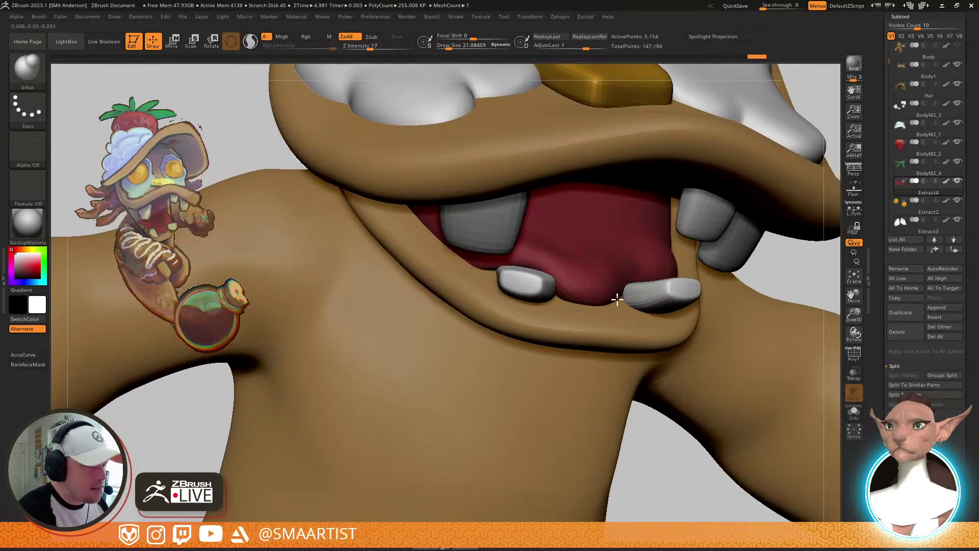
{"action": "left_click_drag", "start_coordinate": [618, 300], "coordinate": [634, 280]}
{"action": "right_click_drag", "start_coordinate": [670, 257], "coordinate": [630, 280], "text": "alt"}
{"action": "mouse_move", "coordinate": [585, 288]}
{"action": "left_mouse_down", "text": "shift"}
{"action": "mouse_move", "coordinate": [606, 308]}
{"action": "mouse_move", "coordinate": [594, 288]}
{"action": "left_mouse_up", "text": "shift"}
{"action": "left_click_drag", "start_coordinate": [594, 289], "coordinate": [564, 293], "text": "shift"}
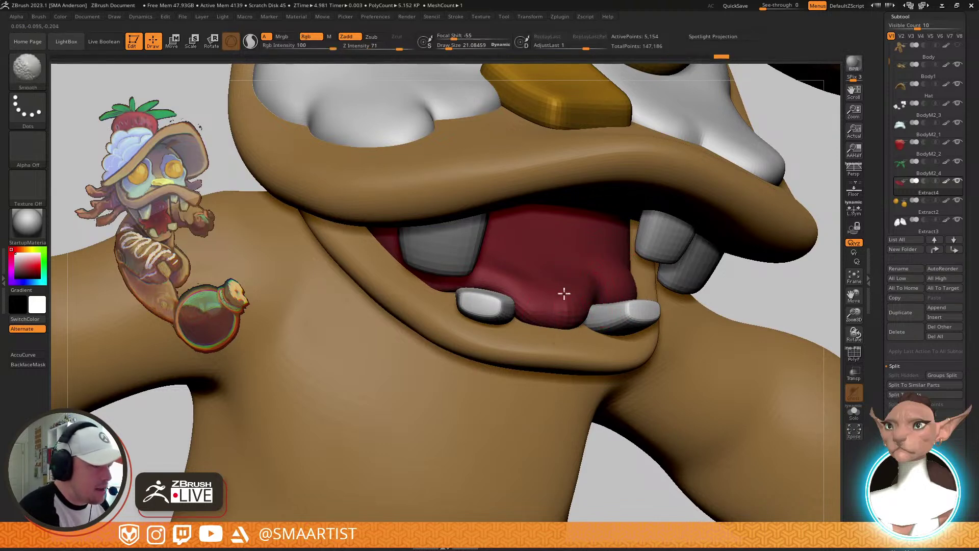
Inflate the tongue toward the mouth corner on the character's left with a draw size of about 30 and smooth it
{"action": "mouse_move", "coordinate": [564, 293]}
{"action": "right_mouse_down", "text": "ctrl"}
{"action": "mouse_move", "coordinate": [614, 277]}
{"action": "mouse_move", "coordinate": [619, 322]}
{"action": "mouse_move", "coordinate": [595, 296]}
{"action": "mouse_move", "coordinate": [586, 255]}
{"action": "mouse_move", "coordinate": [645, 260]}
{"action": "mouse_move", "coordinate": [659, 299]}
{"action": "right_mouse_up", "text": "ctrl"}
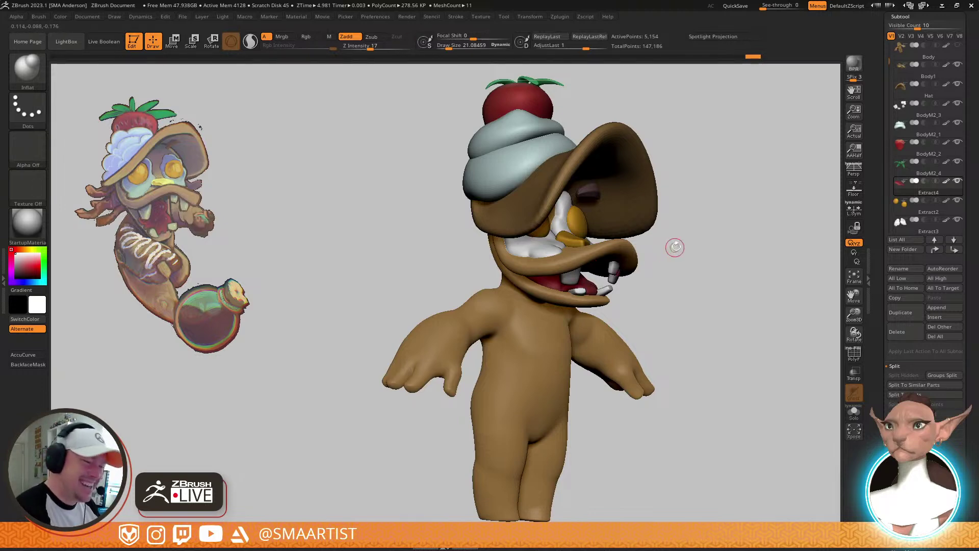
{"action": "mouse_move", "coordinate": [680, 290]}
{"action": "right_mouse_down"}
{"action": "mouse_move", "coordinate": [653, 299]}
{"action": "mouse_move", "coordinate": [544, 284]}
{"action": "mouse_move", "coordinate": [588, 304]}
{"action": "mouse_move", "coordinate": [601, 261]}
{"action": "right_mouse_up"}
{"action": "key", "text": "s"}
{"action": "left_click_drag", "start_coordinate": [601, 261], "coordinate": [636, 253]}
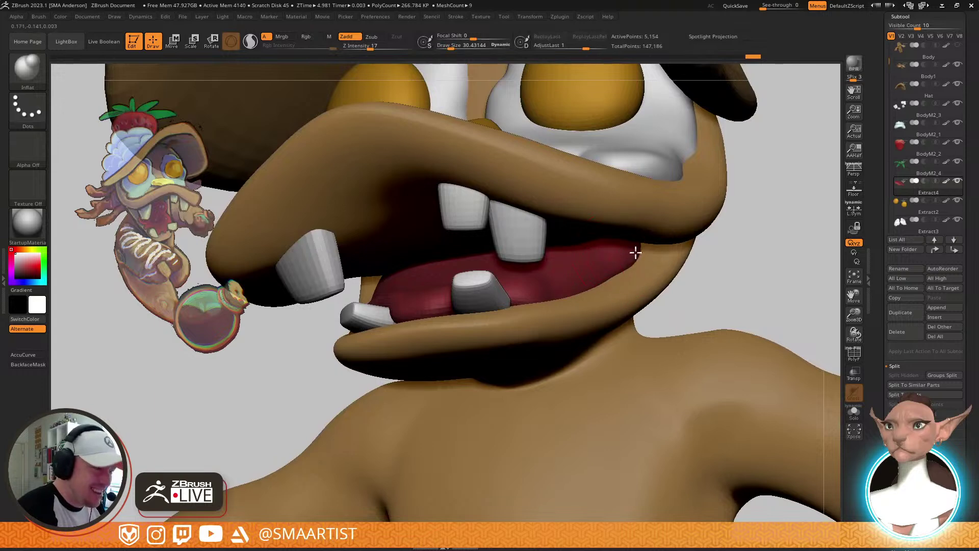
{"action": "key", "text": "shift"}
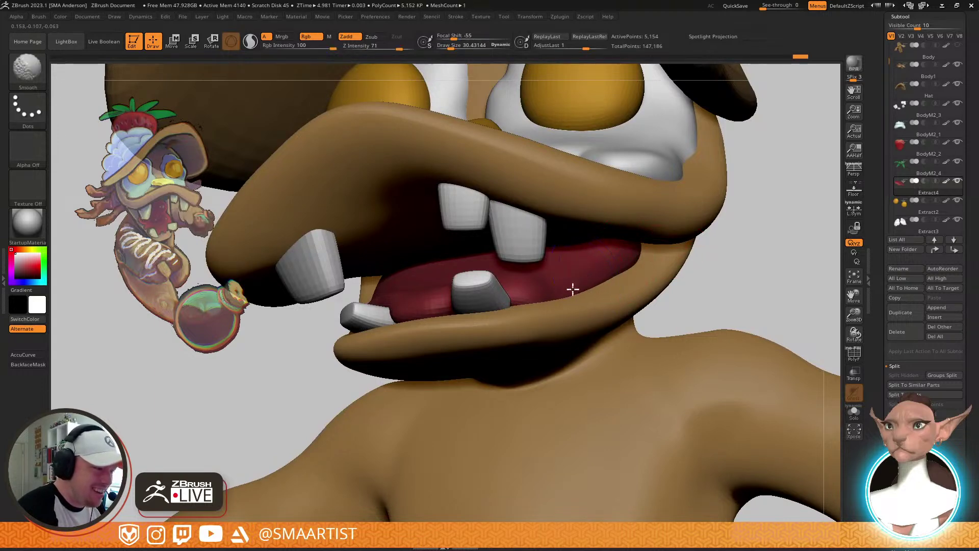
Inflate the tongue with a draw size of about 45 and smooth it near the mouth corner on the character's right
{"action": "right_click_drag", "start_coordinate": [592, 282], "coordinate": [621, 281]}
{"action": "key", "text": "s"}
{"action": "left_click_drag", "start_coordinate": [545, 262], "coordinate": [549, 261]}
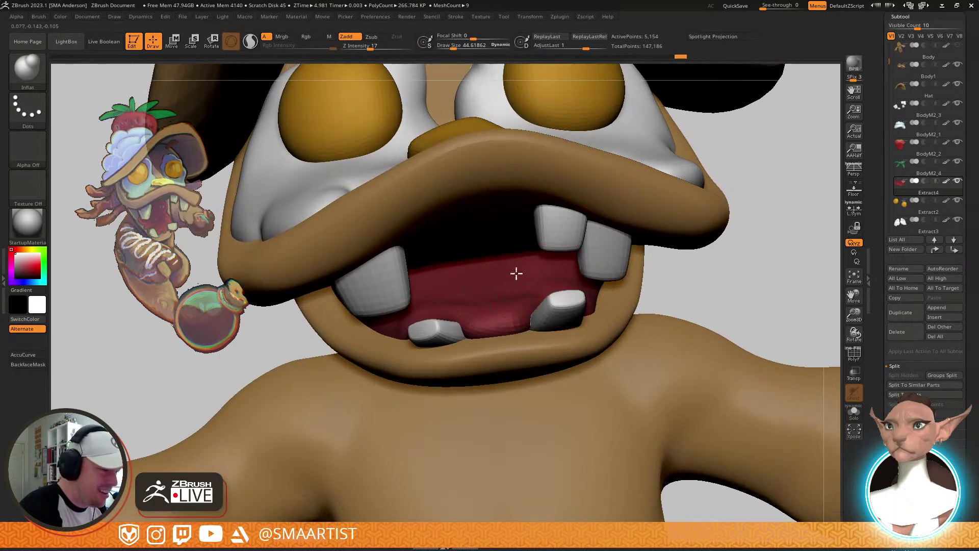
{"action": "right_click_drag", "start_coordinate": [516, 274], "coordinate": [423, 309]}
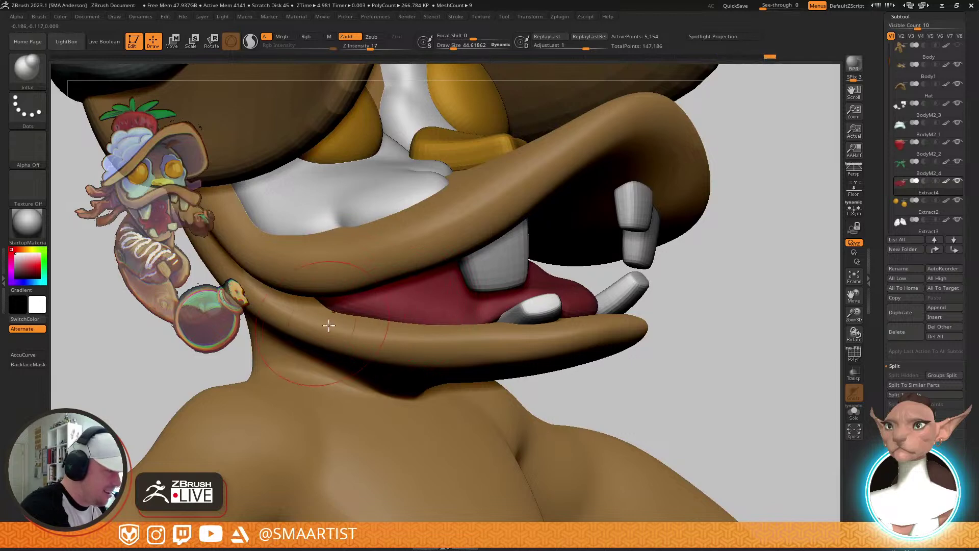
{"action": "mouse_move", "coordinate": [328, 325]}
{"action": "right_mouse_down"}
{"action": "mouse_move", "coordinate": [463, 343]}
{"action": "mouse_move", "coordinate": [462, 334]}
{"action": "right_mouse_up"}
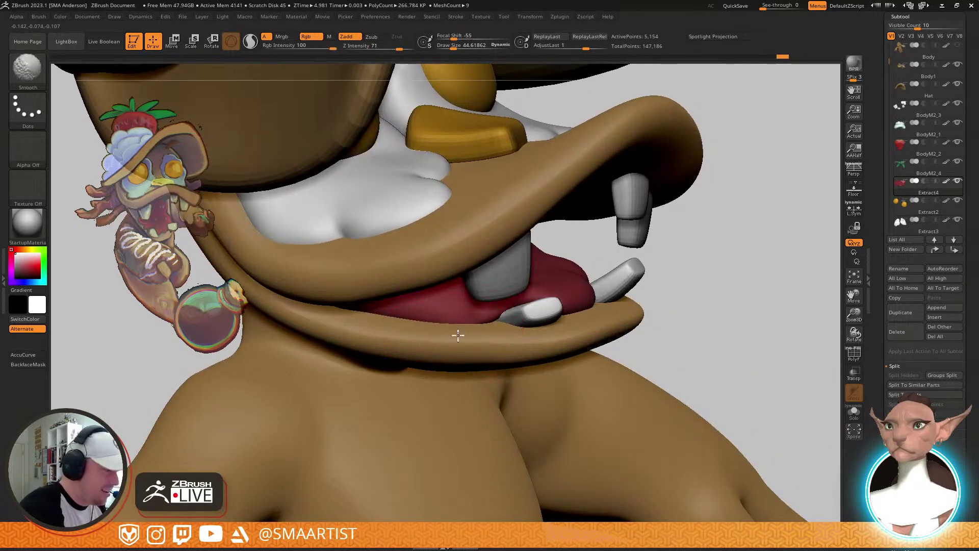
{"action": "left_click_drag", "start_coordinate": [458, 335], "coordinate": [474, 333], "text": "shift"}
Refine the tongue's edge along the character's right side with inflating and smoothing strokes, reducing the draw size to about 23
{"action": "right_click_drag", "start_coordinate": [482, 326], "coordinate": [451, 313]}
{"action": "key", "text": "s"}
{"action": "left_click_drag", "start_coordinate": [450, 312], "coordinate": [445, 310]}
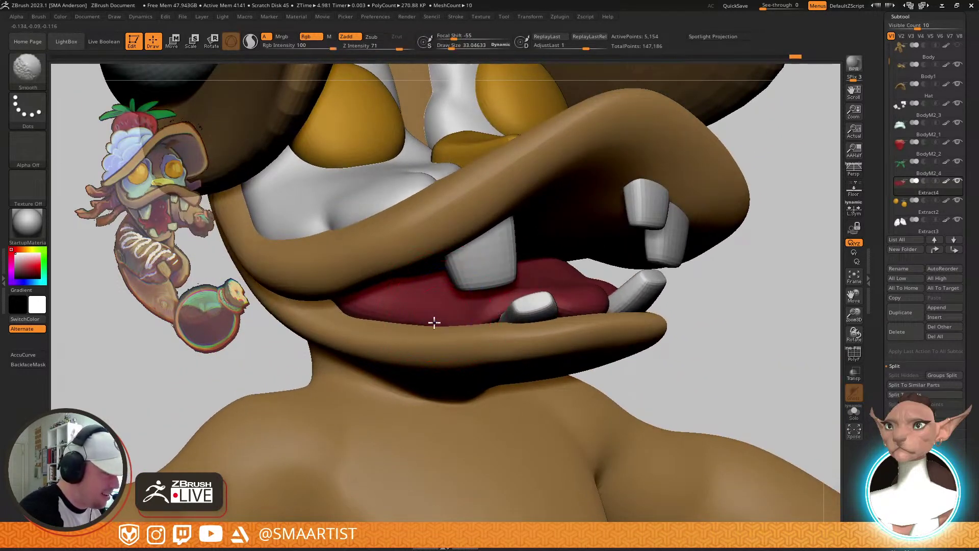
{"action": "mouse_move", "coordinate": [423, 328]}
{"action": "right_mouse_down"}
{"action": "mouse_move", "coordinate": [430, 291]}
{"action": "mouse_move", "coordinate": [317, 306]}
{"action": "mouse_move", "coordinate": [354, 288]}
{"action": "mouse_move", "coordinate": [294, 288]}
{"action": "right_mouse_up"}
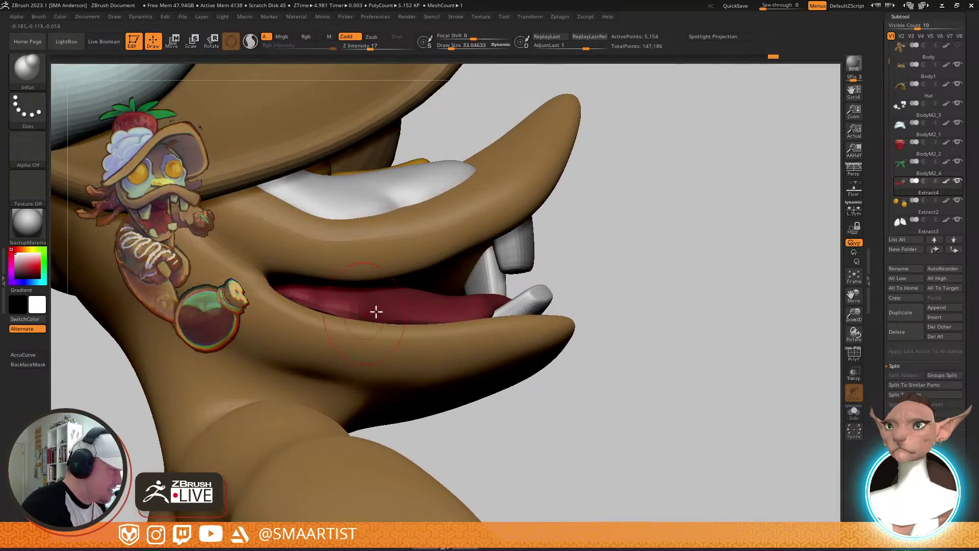
{"action": "mouse_move", "coordinate": [376, 311]}
{"action": "right_mouse_down"}
{"action": "mouse_move", "coordinate": [314, 304]}
{"action": "mouse_move", "coordinate": [476, 341]}
{"action": "right_mouse_up"}
{"action": "key", "text": "s"}
{"action": "left_click_drag", "start_coordinate": [427, 292], "coordinate": [424, 292]}
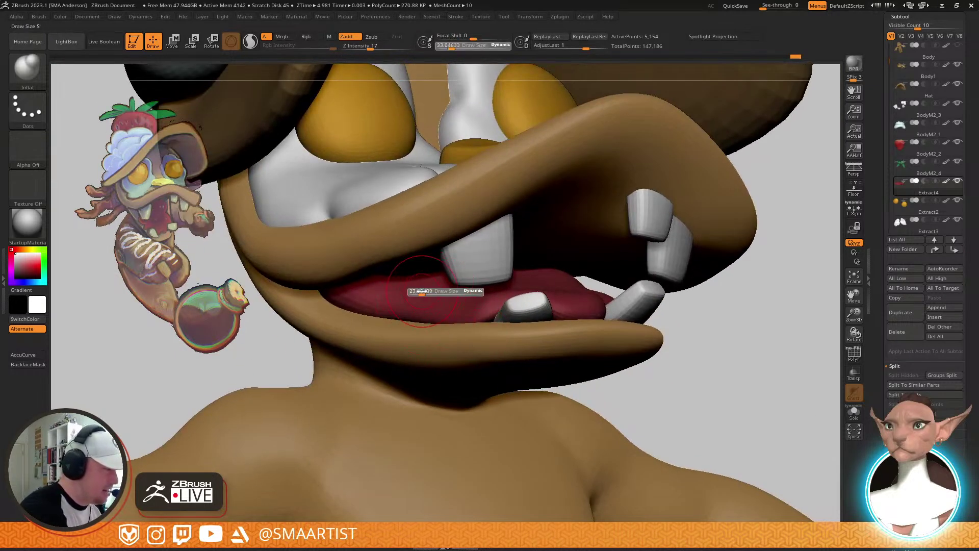
{"action": "key", "text": "shift"}
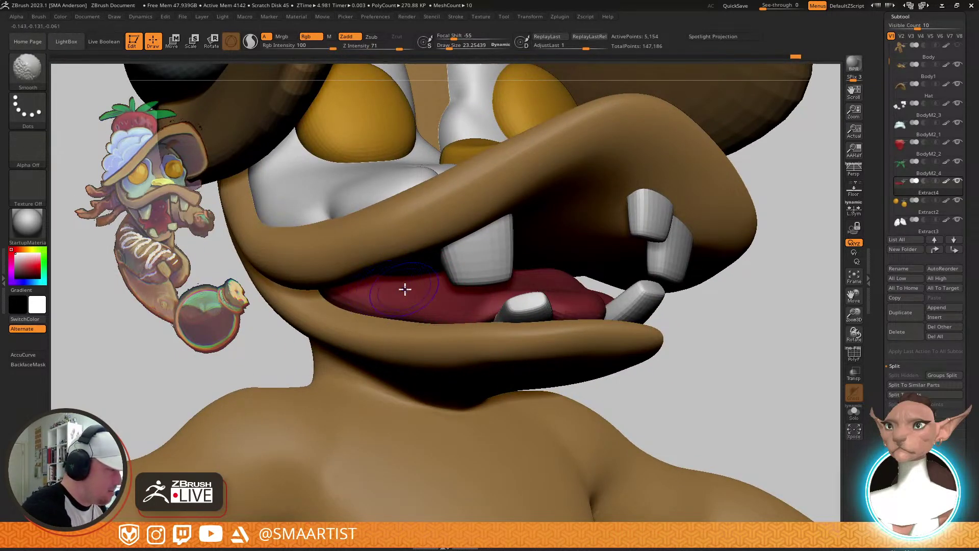
{"action": "right_click_drag", "start_coordinate": [499, 306], "coordinate": [464, 306]}
{"action": "mouse_move", "coordinate": [531, 293]}
{"action": "right_mouse_down"}
{"action": "mouse_move", "coordinate": [489, 298]}
{"action": "mouse_move", "coordinate": [496, 313]}
{"action": "mouse_move", "coordinate": [470, 310]}
{"action": "right_mouse_up"}
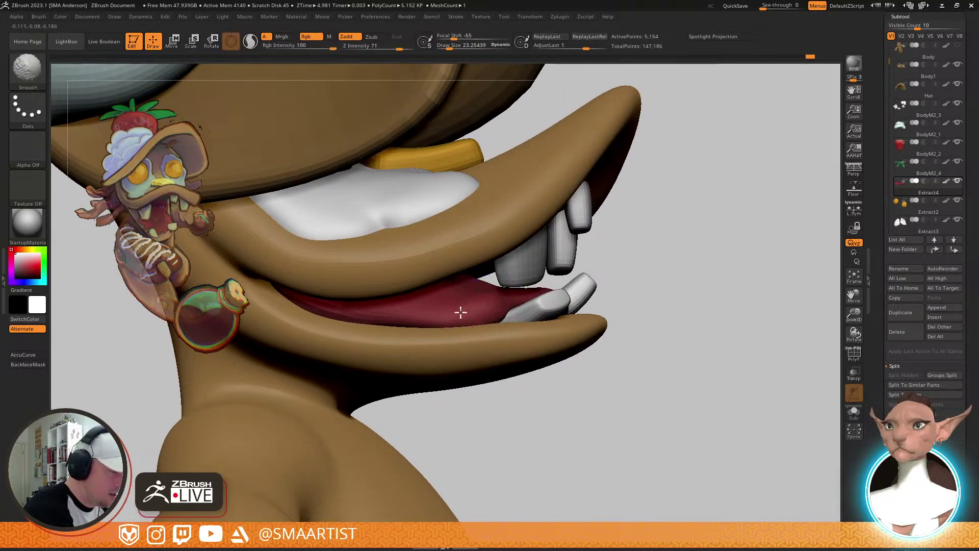
Smooth the tongue behind the lower tooth on the character's left and inflate that mouth corner with a draw size of about 39
{"action": "mouse_move", "coordinate": [461, 312]}
{"action": "right_mouse_down"}
{"action": "mouse_move", "coordinate": [516, 318]}
{"action": "mouse_move", "coordinate": [608, 278]}
{"action": "right_mouse_up"}
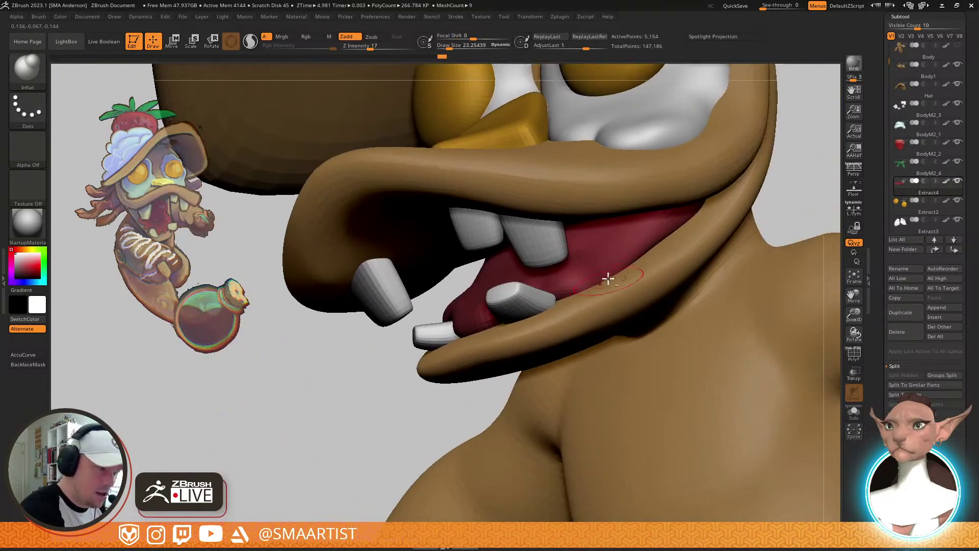
{"action": "left_click_drag", "start_coordinate": [594, 273], "coordinate": [586, 273], "text": "shift"}
{"action": "right_click_drag", "start_coordinate": [660, 240], "coordinate": [657, 221]}
{"action": "key", "text": "s"}
{"action": "left_click_drag", "start_coordinate": [653, 221], "coordinate": [658, 221]}
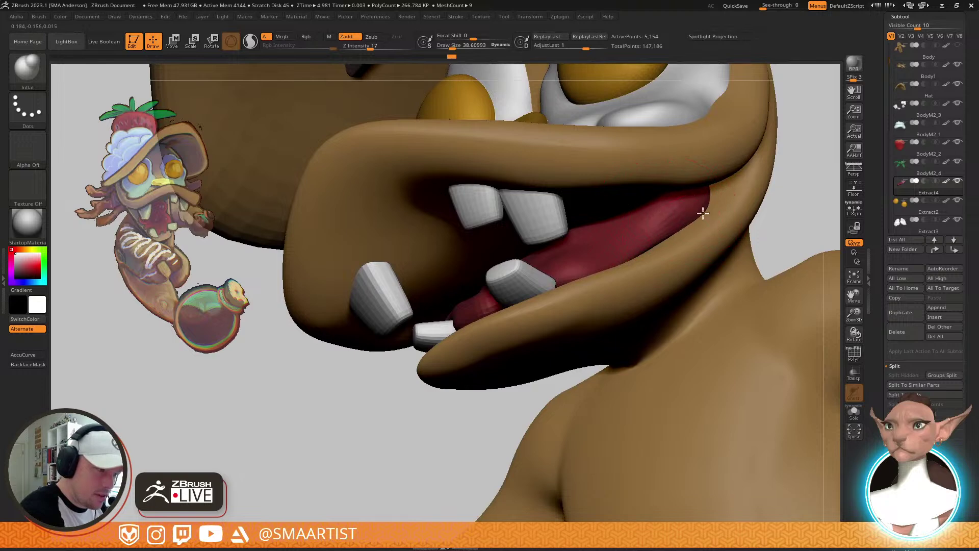
Switch to the Move brush and hide the tongue subtool in the character's mouth
{"action": "right_click_drag", "start_coordinate": [718, 202], "coordinate": [501, 308]}
{"action": "mouse_move", "coordinate": [576, 300]}
{"action": "right_mouse_down", "text": "ctrl"}
{"action": "mouse_move", "coordinate": [658, 242]}
{"action": "mouse_move", "coordinate": [702, 284]}
{"action": "mouse_move", "coordinate": [661, 226]}
{"action": "mouse_move", "coordinate": [633, 263]}
{"action": "mouse_move", "coordinate": [651, 280]}
{"action": "mouse_move", "coordinate": [627, 247]}
{"action": "mouse_move", "coordinate": [571, 275]}
{"action": "mouse_move", "coordinate": [625, 256]}
{"action": "mouse_move", "coordinate": [597, 208]}
{"action": "mouse_move", "coordinate": [586, 228]}
{"action": "mouse_move", "coordinate": [603, 193]}
{"action": "mouse_move", "coordinate": [562, 260]}
{"action": "mouse_move", "coordinate": [549, 228]}
{"action": "mouse_move", "coordinate": [562, 254]}
{"action": "mouse_move", "coordinate": [584, 225]}
{"action": "mouse_move", "coordinate": [614, 219]}
{"action": "mouse_move", "coordinate": [656, 238]}
{"action": "mouse_move", "coordinate": [622, 214]}
{"action": "mouse_move", "coordinate": [579, 225]}
{"action": "mouse_move", "coordinate": [608, 259]}
{"action": "right_mouse_up", "text": "ctrl"}
{"action": "key", "text": "b"}
{"action": "key", "text": "m"}
{"action": "key", "text": "v"}
{"action": "right_click_drag", "start_coordinate": [626, 293], "coordinate": [587, 238]}
{"action": "left_click", "coordinate": [958, 181]}
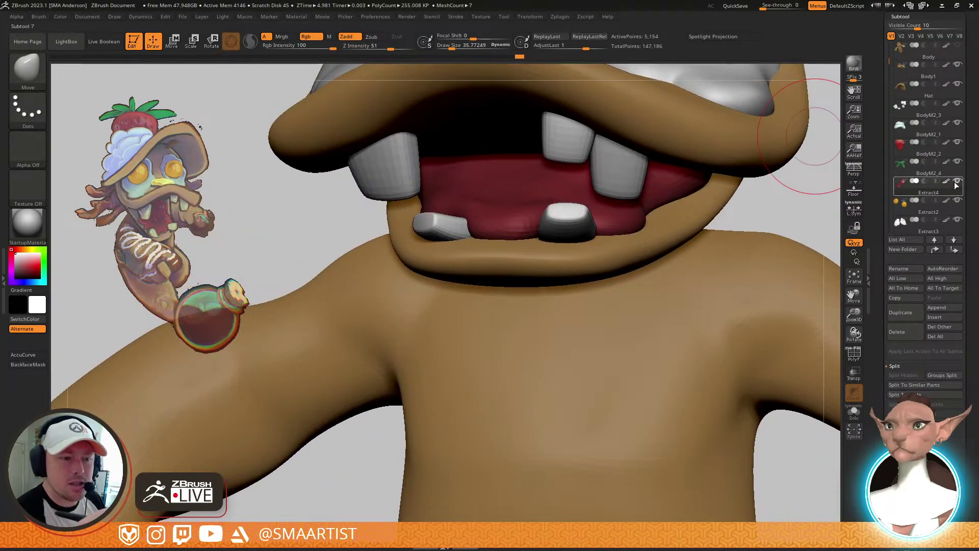
Rename the tongue subtool as Jelly
{"action": "left_click", "coordinate": [938, 227]}
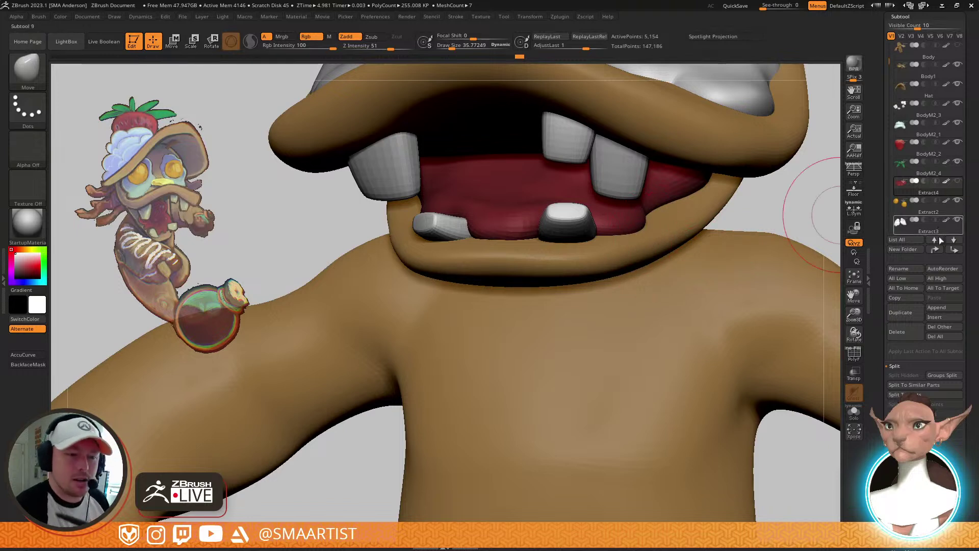
{"action": "left_click", "coordinate": [908, 268]}
{"action": "key", "text": "BackSpace"}
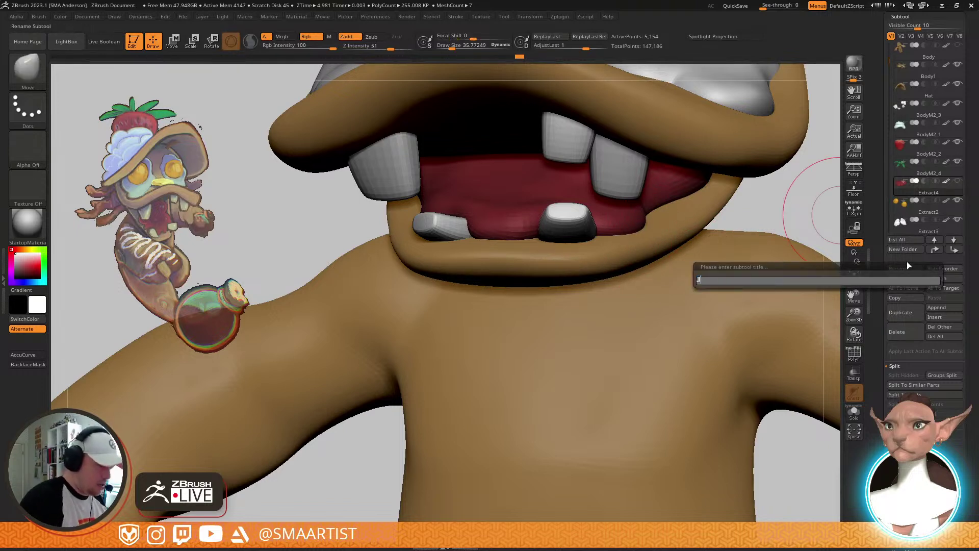
{"action": "type", "text": "Jelly"}
{"action": "key", "text": "Return"}
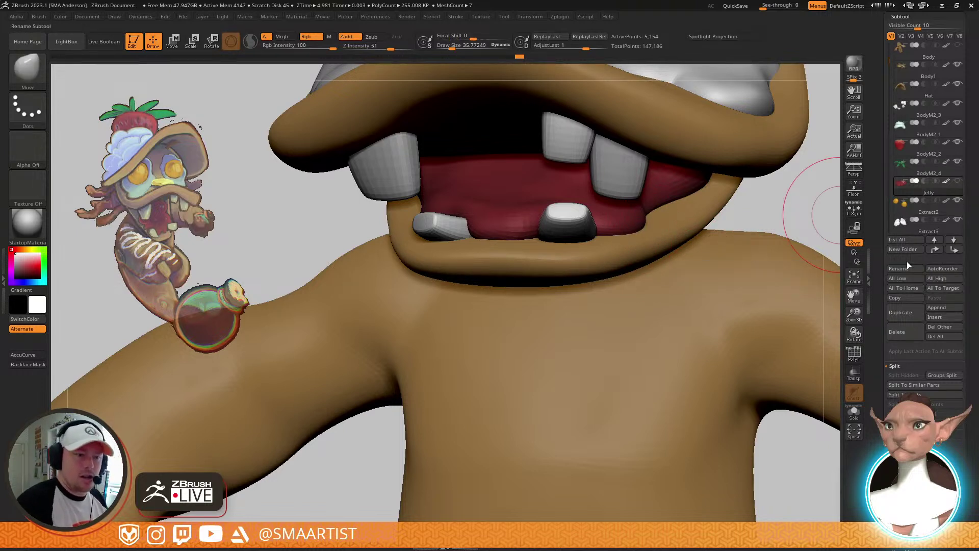
Make the body the active subtool, display its polyframe and reduce the draw size to about 13.5
{"action": "left_click", "coordinate": [638, 249], "text": "alt"}
{"action": "mouse_move", "coordinate": [635, 249]}
{"action": "right_mouse_down"}
{"action": "mouse_move", "coordinate": [562, 236]}
{"action": "mouse_move", "coordinate": [582, 237]}
{"action": "mouse_move", "coordinate": [599, 254]}
{"action": "mouse_move", "coordinate": [549, 259]}
{"action": "mouse_move", "coordinate": [590, 253]}
{"action": "mouse_move", "coordinate": [563, 241]}
{"action": "right_mouse_up"}
{"action": "key", "text": "shift+f"}
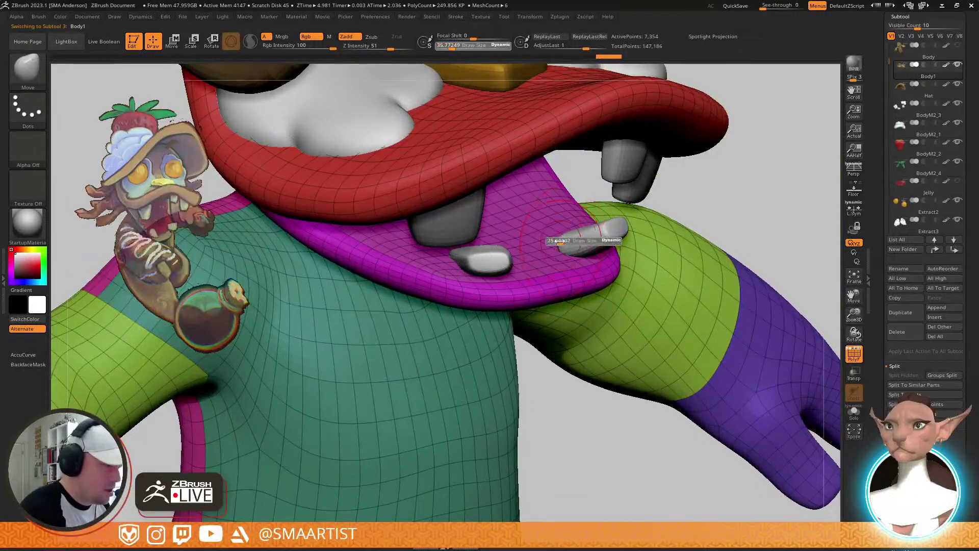
{"action": "left_click_drag", "start_coordinate": [561, 240], "coordinate": [558, 241]}
{"action": "mouse_move", "coordinate": [559, 241]}
{"action": "right_mouse_down"}
{"action": "mouse_move", "coordinate": [589, 245]}
{"action": "mouse_move", "coordinate": [521, 254]}
{"action": "mouse_move", "coordinate": [626, 254]}
{"action": "mouse_move", "coordinate": [623, 245]}
{"action": "right_mouse_up"}
{"action": "right_click_drag", "start_coordinate": [607, 208], "coordinate": [542, 245]}
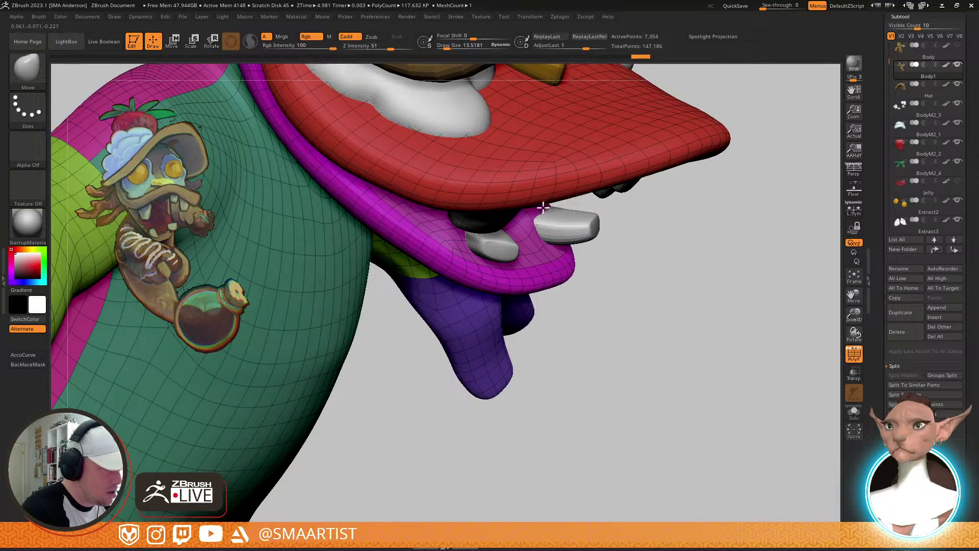
Examine the inside of the lower jaw from several angles, with and without the polyframe
{"action": "right_click_drag", "start_coordinate": [565, 213], "coordinate": [634, 244]}
{"action": "key", "text": "shift+f"}
{"action": "key", "text": "shift+f"}
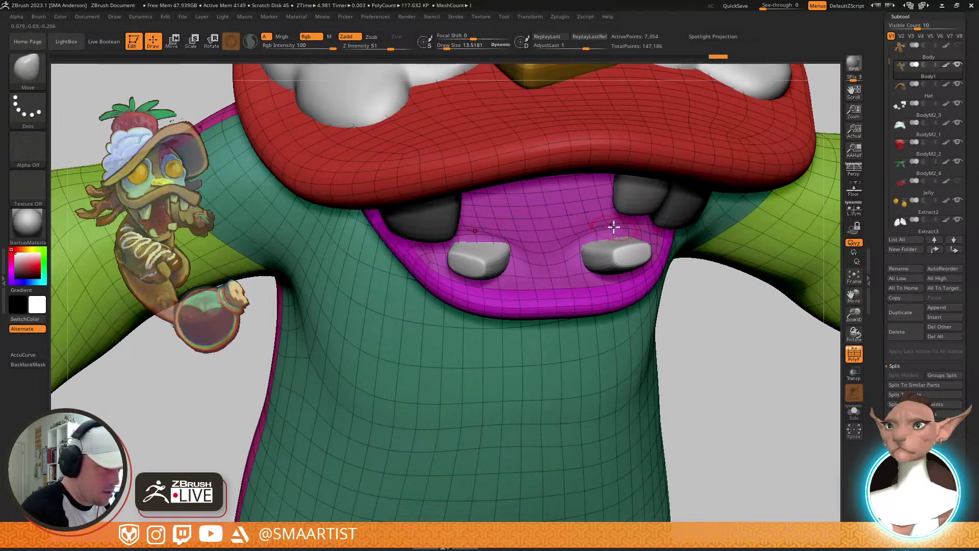
{"action": "right_click_drag", "start_coordinate": [614, 227], "coordinate": [576, 303]}
{"action": "key", "text": "shift+f"}
{"action": "right_click_drag", "start_coordinate": [665, 282], "coordinate": [647, 195], "text": "ctrl"}
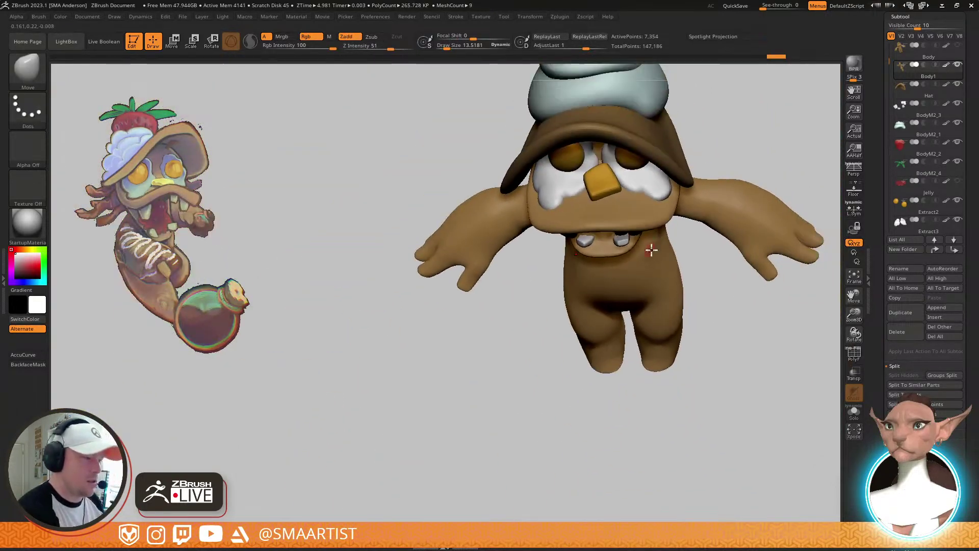
{"action": "right_click_drag", "start_coordinate": [651, 249], "coordinate": [712, 215]}
{"action": "right_click_drag", "start_coordinate": [711, 214], "coordinate": [632, 224], "text": "ctrl"}
{"action": "mouse_move", "coordinate": [633, 224]}
{"action": "right_mouse_down"}
{"action": "mouse_move", "coordinate": [675, 246]}
{"action": "mouse_move", "coordinate": [689, 321]}
{"action": "mouse_move", "coordinate": [693, 277]}
{"action": "right_mouse_up"}
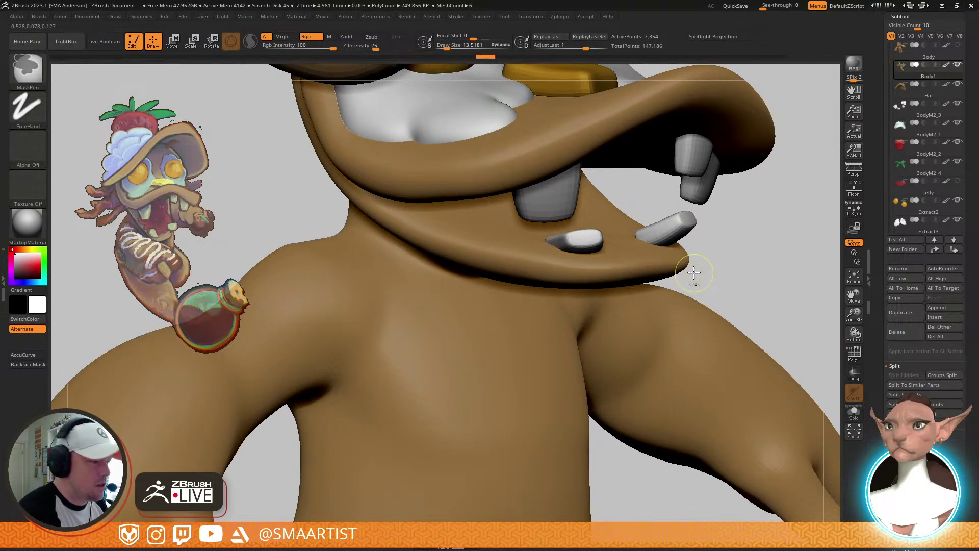
Isolate the body to inspect the mouth opening, and bring back all the parts including the Jelly tongue
{"action": "key", "text": "alt+s"}
{"action": "right_click_drag", "start_coordinate": [667, 247], "coordinate": [638, 245]}
{"action": "key", "text": "shift+f"}
{"action": "key", "text": "shift+f"}
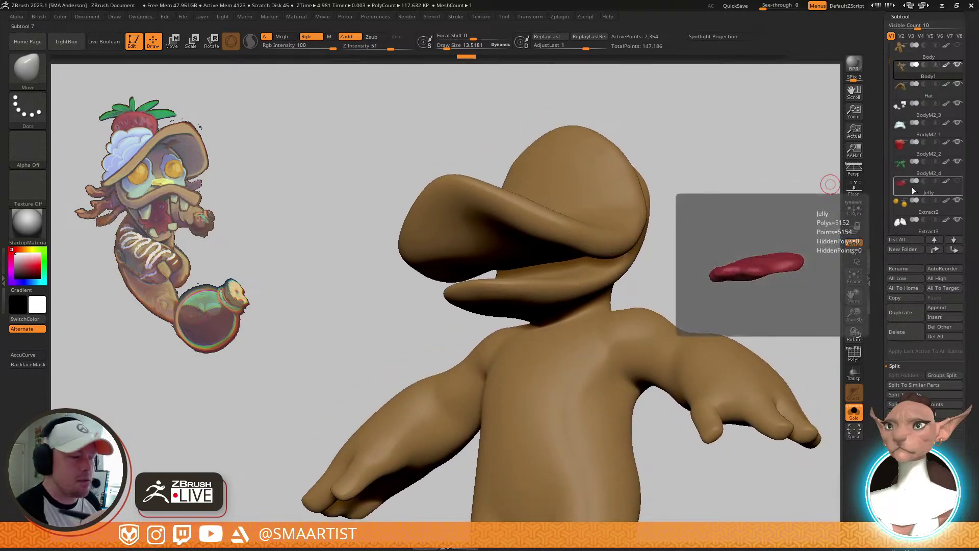
{"action": "key", "text": "alt+s"}
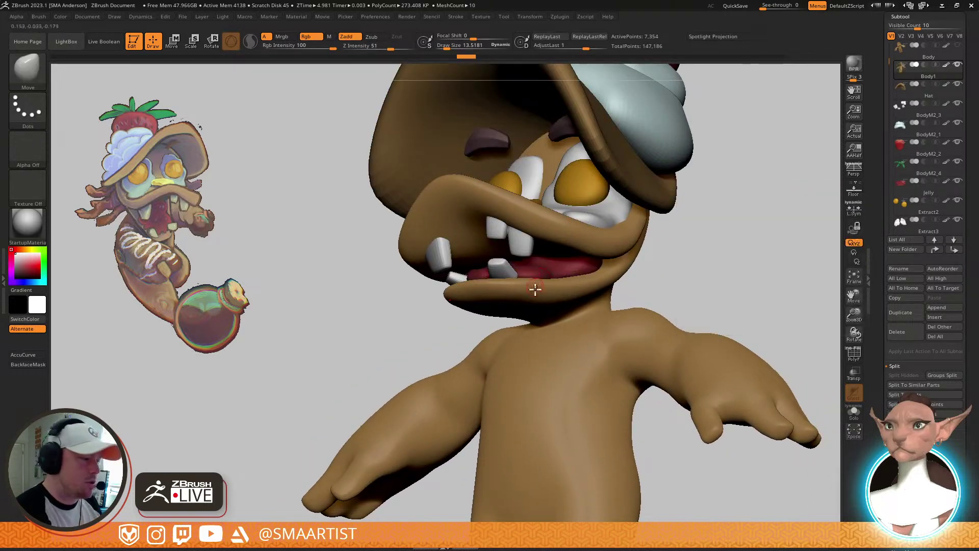
Make the teeth the active subtool, display their polyframe and mask everything except the lower teeth
{"action": "right_click_drag", "start_coordinate": [535, 289], "coordinate": [813, 374]}
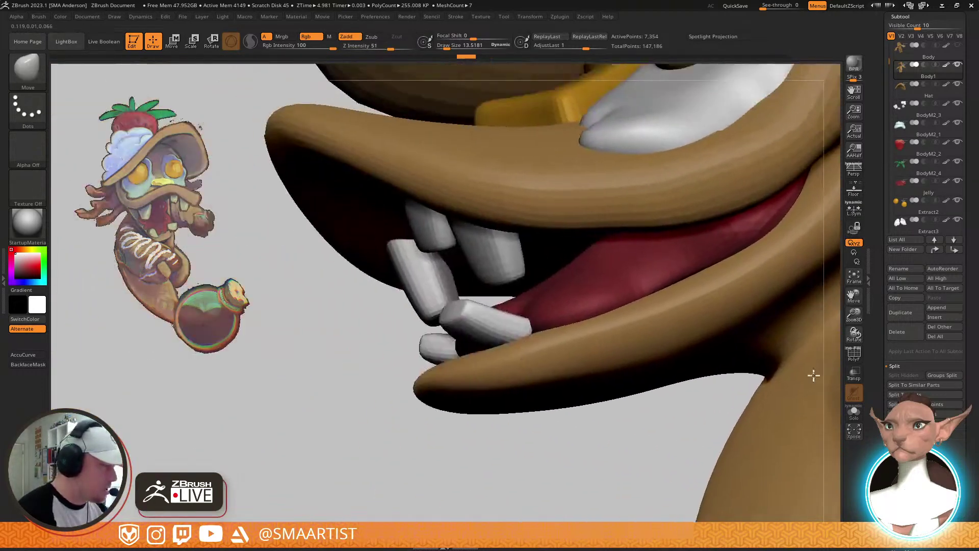
{"action": "right_click_drag", "start_coordinate": [526, 315], "coordinate": [527, 332], "text": "ctrl"}
{"action": "left_click", "coordinate": [533, 320], "text": "alt"}
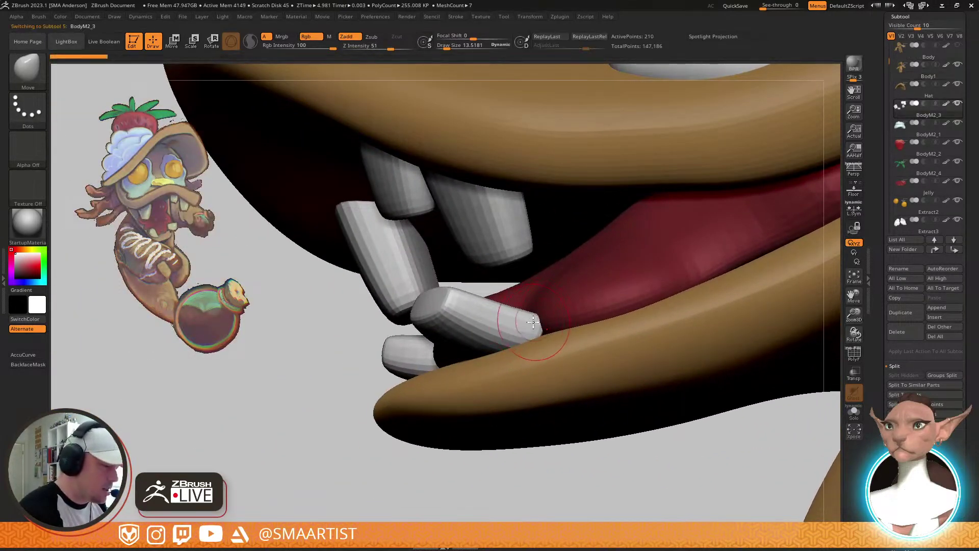
{"action": "key", "text": "shift+f"}
{"action": "mouse_move", "coordinate": [590, 293]}
{"action": "right_mouse_down"}
{"action": "mouse_move", "coordinate": [569, 317]}
{"action": "mouse_move", "coordinate": [603, 289]}
{"action": "mouse_move", "coordinate": [543, 329]}
{"action": "right_mouse_up"}
{"action": "key", "text": "w"}
{"action": "left_click", "coordinate": [493, 319], "text": "ctrl"}
Return to sculpting the lower teeth with the Move brush at a draw size of about 39
{"action": "key", "text": "q"}
{"action": "key", "text": "b"}
{"action": "key", "text": "m"}
{"action": "key", "text": "v"}
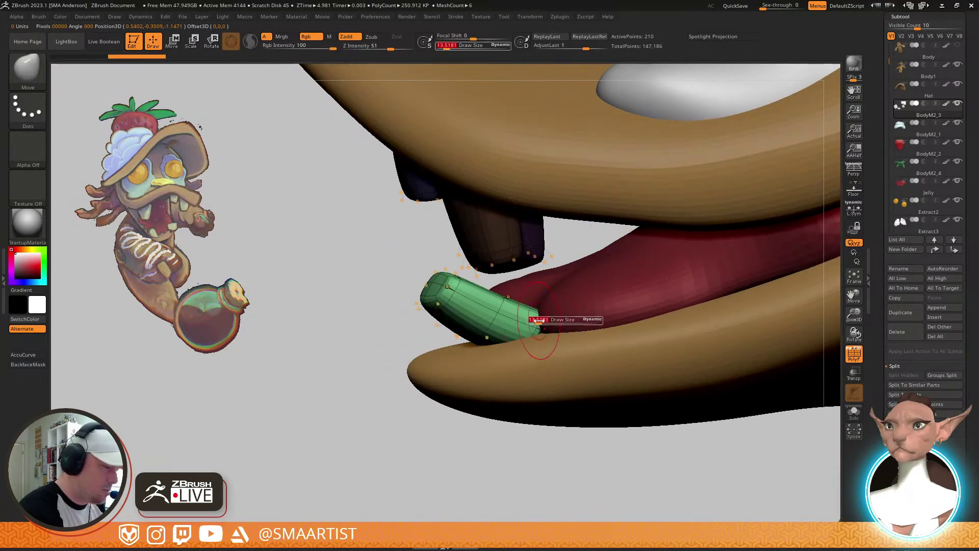
{"action": "left_click_drag", "start_coordinate": [535, 321], "coordinate": [583, 327]}
{"action": "right_click_drag", "start_coordinate": [601, 341], "coordinate": [636, 324]}
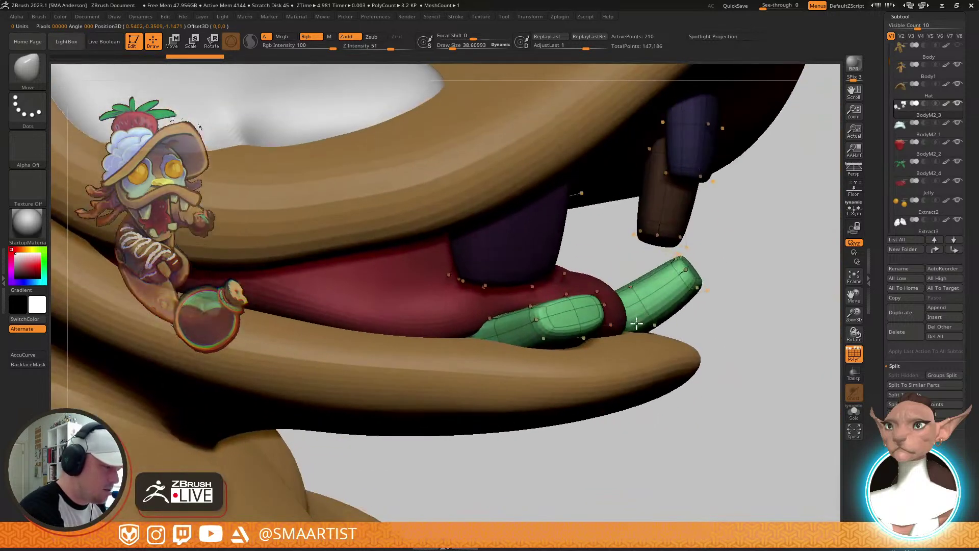
Hide the tongue, undo the last two actions and examine where the lower teeth meet the jaw
{"action": "left_click", "coordinate": [957, 182]}
{"action": "right_click_drag", "start_coordinate": [630, 278], "coordinate": [630, 320]}
{"action": "key", "text": "ctrl+z"}
{"action": "key", "text": "ctrl+z"}
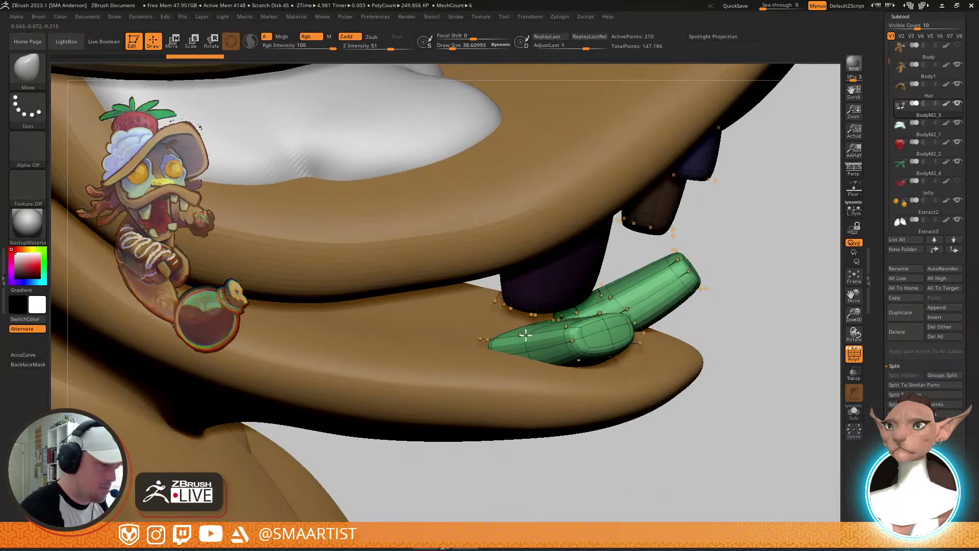
{"action": "right_click_drag", "start_coordinate": [605, 286], "coordinate": [647, 288]}
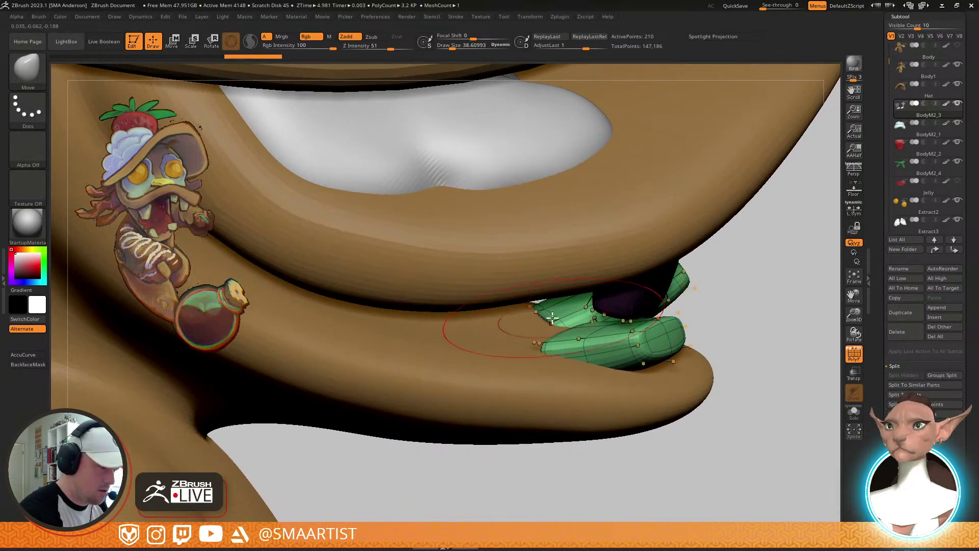
{"action": "right_click_drag", "start_coordinate": [551, 314], "coordinate": [466, 312]}
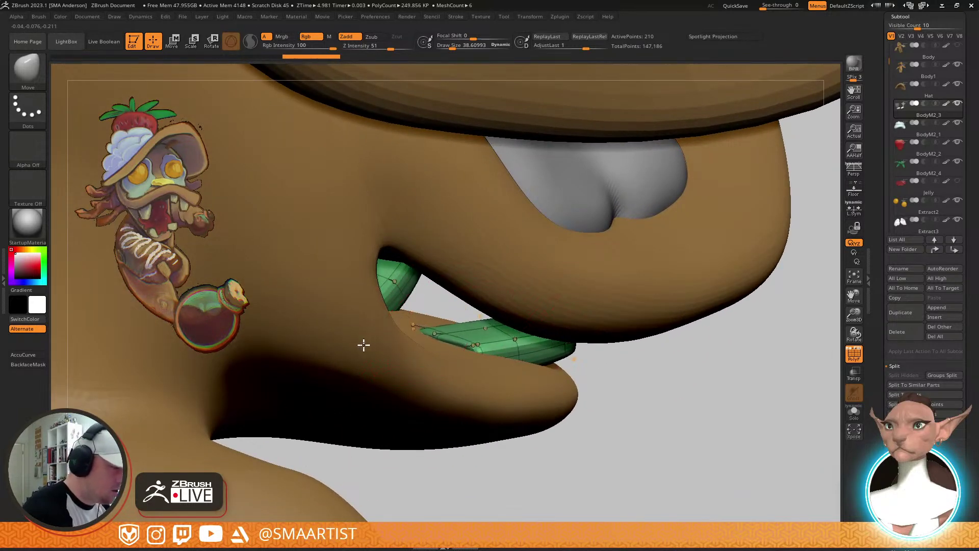
{"action": "mouse_move", "coordinate": [459, 361]}
{"action": "right_mouse_down"}
{"action": "mouse_move", "coordinate": [380, 378]}
{"action": "mouse_move", "coordinate": [564, 332]}
{"action": "mouse_move", "coordinate": [594, 350]}
{"action": "mouse_move", "coordinate": [647, 308]}
{"action": "mouse_move", "coordinate": [732, 295]}
{"action": "mouse_move", "coordinate": [636, 256]}
{"action": "mouse_move", "coordinate": [672, 236]}
{"action": "mouse_move", "coordinate": [618, 233]}
{"action": "mouse_move", "coordinate": [573, 311]}
{"action": "mouse_move", "coordinate": [791, 246]}
{"action": "mouse_move", "coordinate": [713, 213]}
{"action": "mouse_move", "coordinate": [693, 241]}
{"action": "mouse_move", "coordinate": [619, 242]}
{"action": "right_mouse_up"}
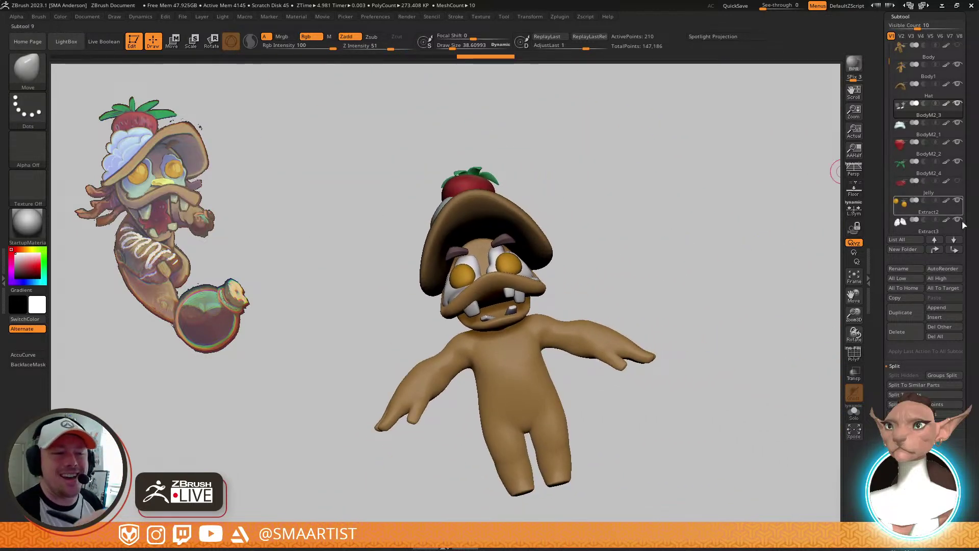
Show the Jelly tongue again and review the character's face and open mouth from the front and side
{"action": "left_click", "coordinate": [957, 182]}
{"action": "right_click_drag", "start_coordinate": [635, 347], "coordinate": [635, 474], "text": "ctrl"}
{"action": "mouse_move", "coordinate": [554, 341]}
{"action": "right_mouse_down"}
{"action": "mouse_move", "coordinate": [584, 313]}
{"action": "mouse_move", "coordinate": [556, 312]}
{"action": "mouse_move", "coordinate": [561, 284]}
{"action": "mouse_move", "coordinate": [604, 238]}
{"action": "right_mouse_up"}
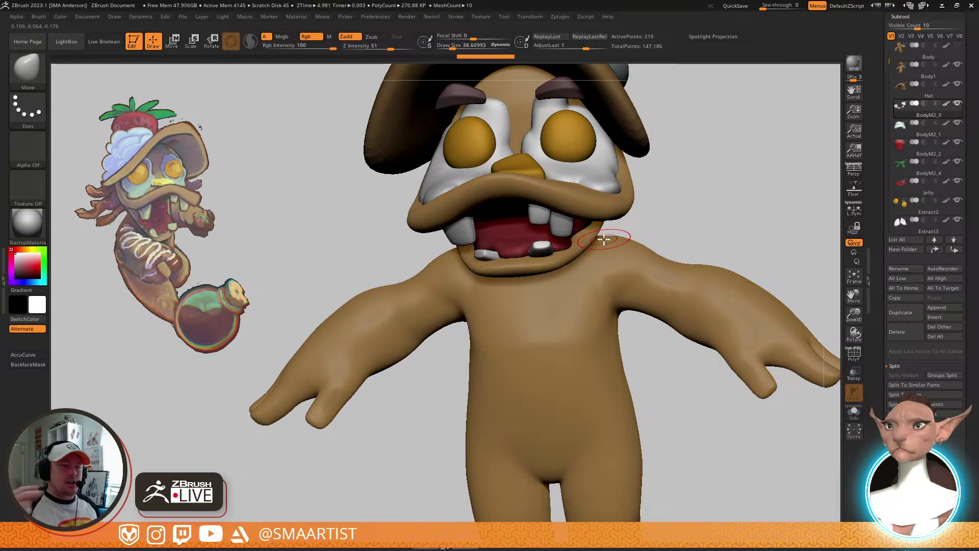
{"action": "mouse_move", "coordinate": [648, 229]}
{"action": "left_mouse_down"}
{"action": "mouse_move", "coordinate": [724, 230]}
{"action": "mouse_move", "coordinate": [712, 221]}
{"action": "mouse_move", "coordinate": [630, 230]}
{"action": "left_mouse_up"}
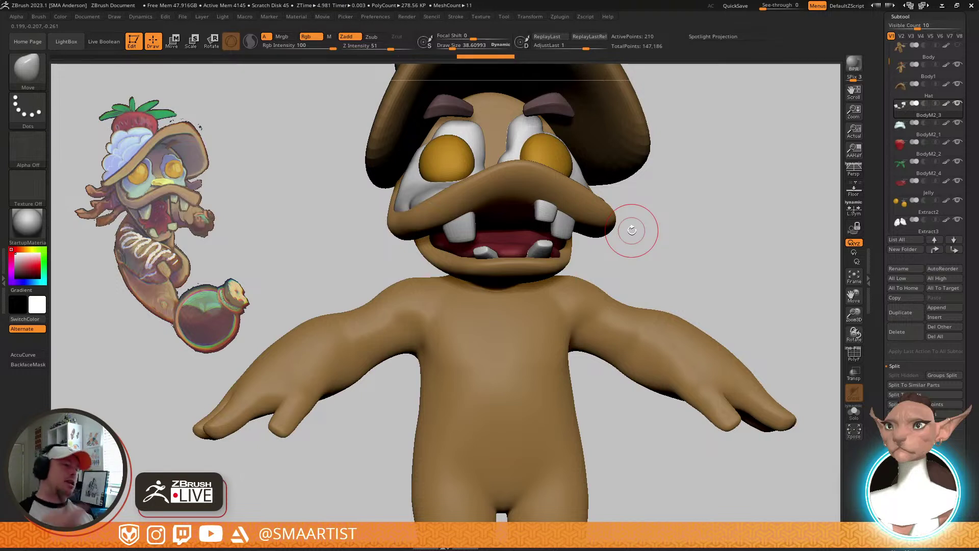
{"action": "mouse_move", "coordinate": [556, 225]}
{"action": "right_mouse_down"}
{"action": "mouse_move", "coordinate": [564, 269]}
{"action": "mouse_move", "coordinate": [554, 245]}
{"action": "mouse_move", "coordinate": [555, 326]}
{"action": "right_mouse_up"}
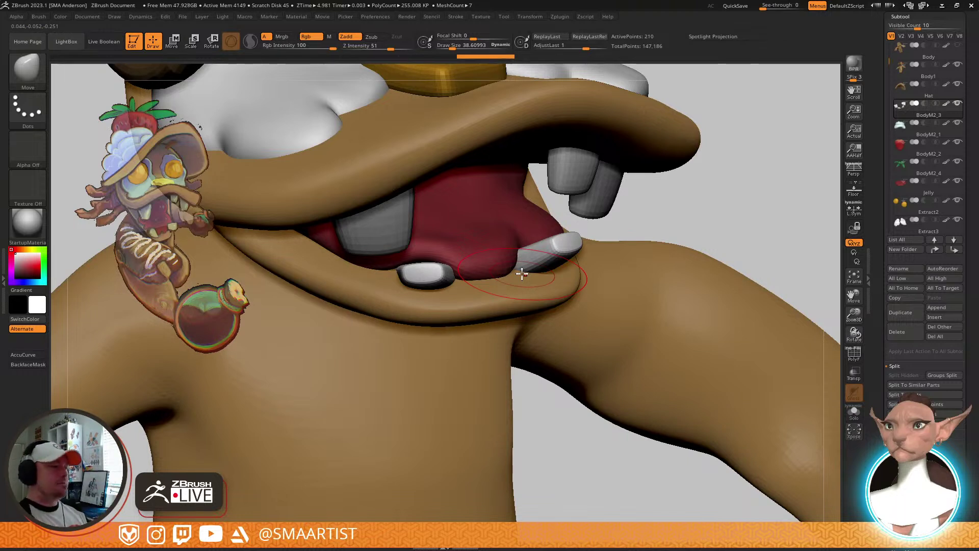
Make the tongue the active subtool, display its polyframe and delete its lower subdivision levels
{"action": "left_click", "coordinate": [488, 254], "text": "alt"}
{"action": "key", "text": "shift+f"}
{"action": "mouse_move", "coordinate": [493, 258]}
{"action": "right_mouse_down"}
{"action": "mouse_move", "coordinate": [514, 235]}
{"action": "mouse_move", "coordinate": [511, 216]}
{"action": "mouse_move", "coordinate": [519, 242]}
{"action": "mouse_move", "coordinate": [611, 235]}
{"action": "right_mouse_up"}
{"action": "key", "text": "w"}
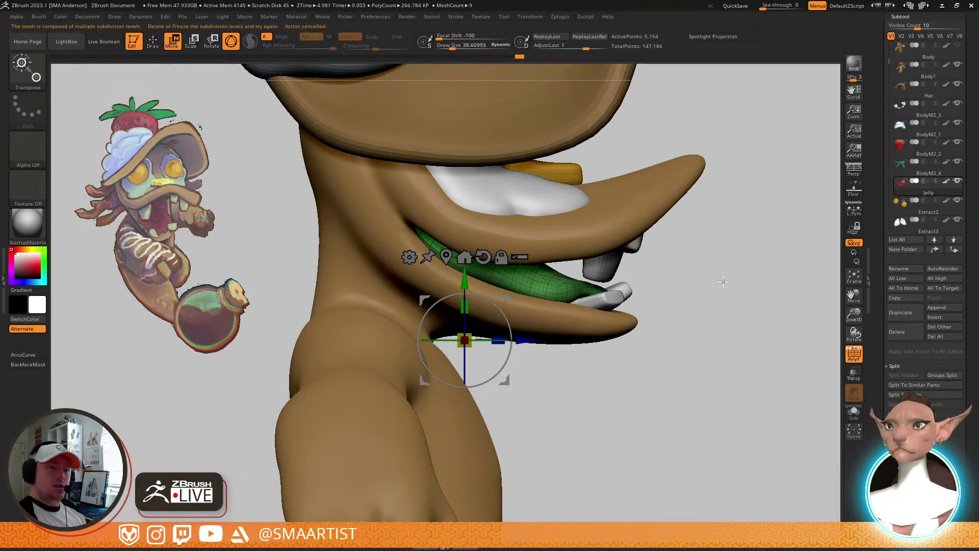
{"action": "left_click", "coordinate": [905, 516]}
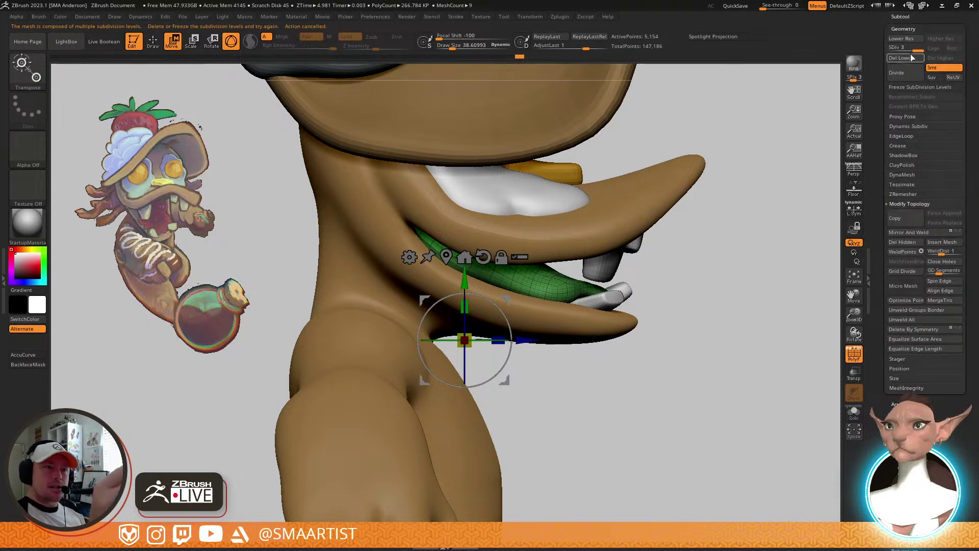
{"action": "left_click", "coordinate": [912, 58]}
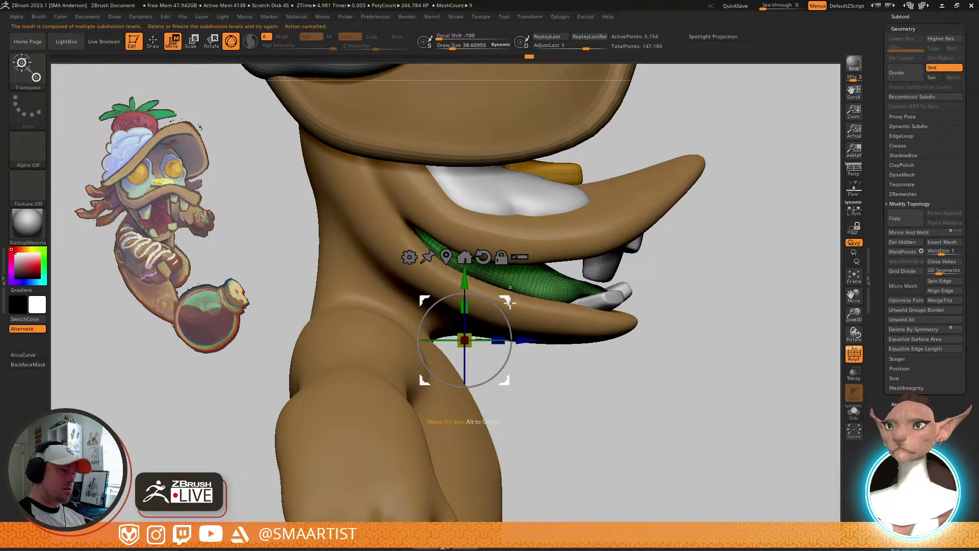
Duplicate the tongue mesh upward within its subtool, isolate it and clear the mask
{"action": "left_click_drag", "start_coordinate": [510, 302], "coordinate": [521, 229], "text": "ctrl"}
{"action": "key", "text": "alt+shift+s"}
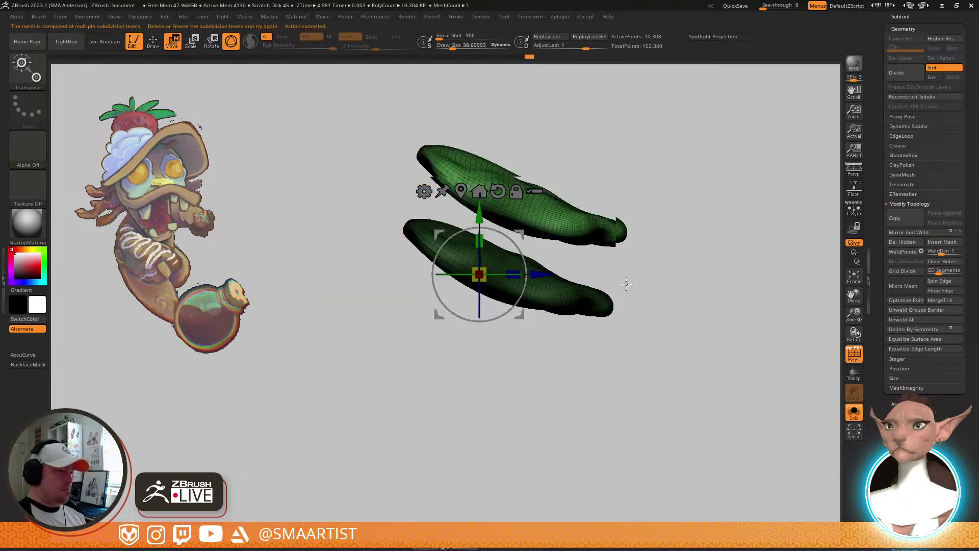
{"action": "right_click_drag", "start_coordinate": [627, 283], "coordinate": [596, 339], "text": "ctrl"}
{"action": "mouse_move", "coordinate": [750, 242]}
{"action": "right_mouse_down", "text": "alt"}
{"action": "mouse_move", "coordinate": [702, 299]}
{"action": "mouse_move", "coordinate": [708, 272]}
{"action": "mouse_move", "coordinate": [695, 230]}
{"action": "mouse_move", "coordinate": [684, 235]}
{"action": "mouse_move", "coordinate": [691, 232]}
{"action": "right_mouse_up", "text": "alt"}
{"action": "key", "text": "q"}
{"action": "left_click_drag", "start_coordinate": [725, 213], "coordinate": [746, 264], "text": "ctrl"}
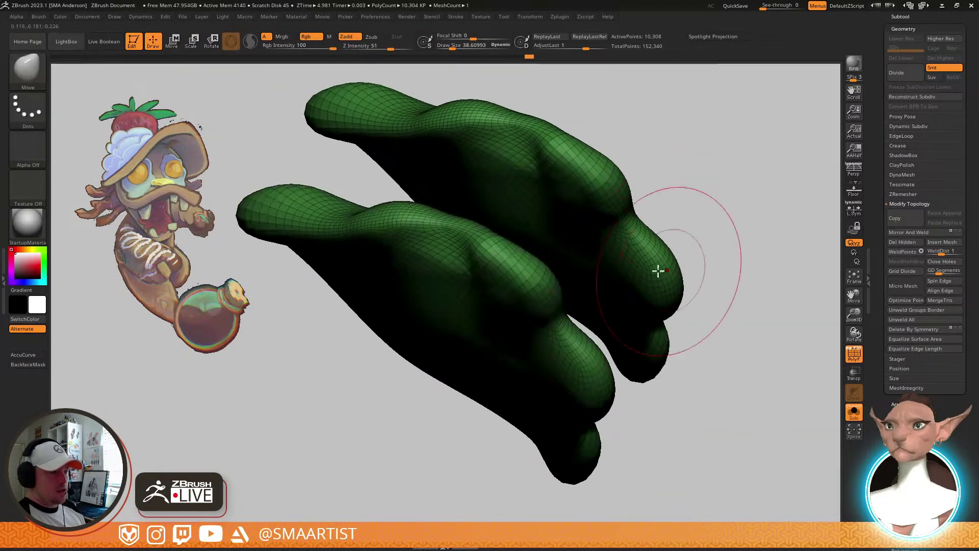
{"action": "mouse_move", "coordinate": [657, 271]}
{"action": "right_mouse_down"}
{"action": "mouse_move", "coordinate": [608, 254]}
{"action": "mouse_move", "coordinate": [632, 280]}
{"action": "mouse_move", "coordinate": [642, 247]}
{"action": "mouse_move", "coordinate": [621, 249]}
{"action": "right_mouse_up"}
Reduce the draw size to about 10 and try masking small spots on the tongue meshes
{"action": "key", "text": "ctrl"}
{"action": "key", "text": "s"}
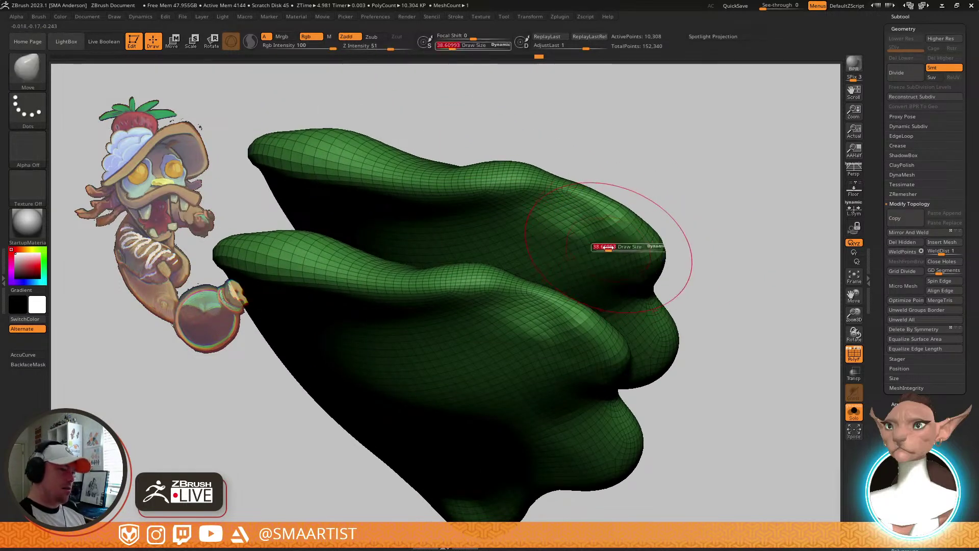
{"action": "left_click_drag", "start_coordinate": [609, 248], "coordinate": [602, 248]}
{"action": "key", "text": "ctrl"}
{"action": "left_click", "coordinate": [600, 232], "text": "ctrl"}
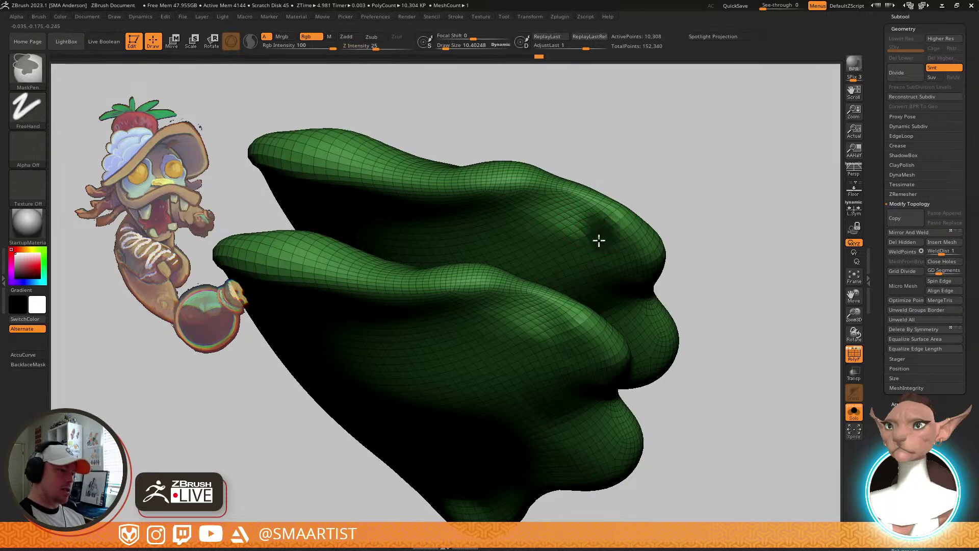
{"action": "mouse_move", "coordinate": [594, 243]}
{"action": "right_mouse_down"}
{"action": "mouse_move", "coordinate": [586, 321]}
{"action": "mouse_move", "coordinate": [564, 313]}
{"action": "mouse_move", "coordinate": [690, 298]}
{"action": "mouse_move", "coordinate": [680, 308]}
{"action": "right_mouse_up"}
{"action": "left_click", "coordinate": [571, 305], "text": "ctrl"}
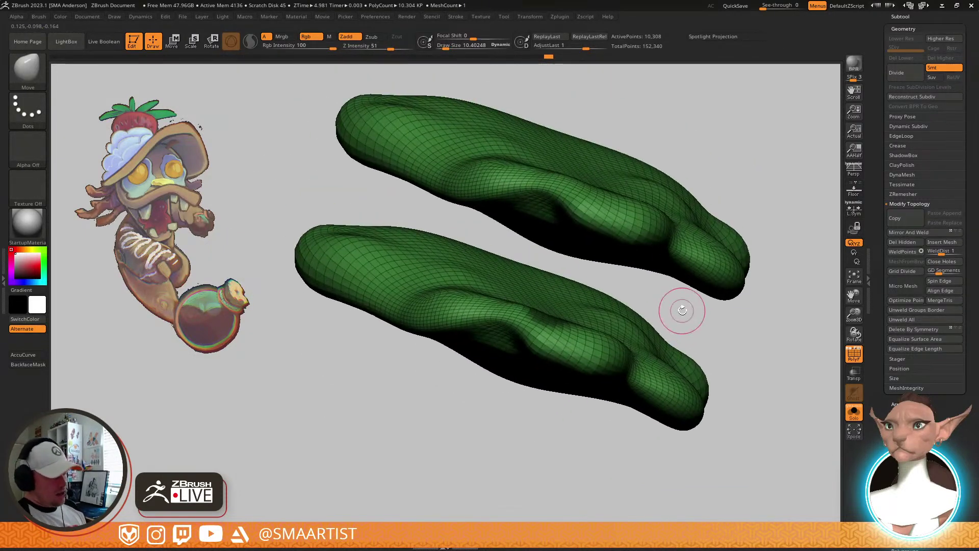
{"action": "key", "text": "b"}
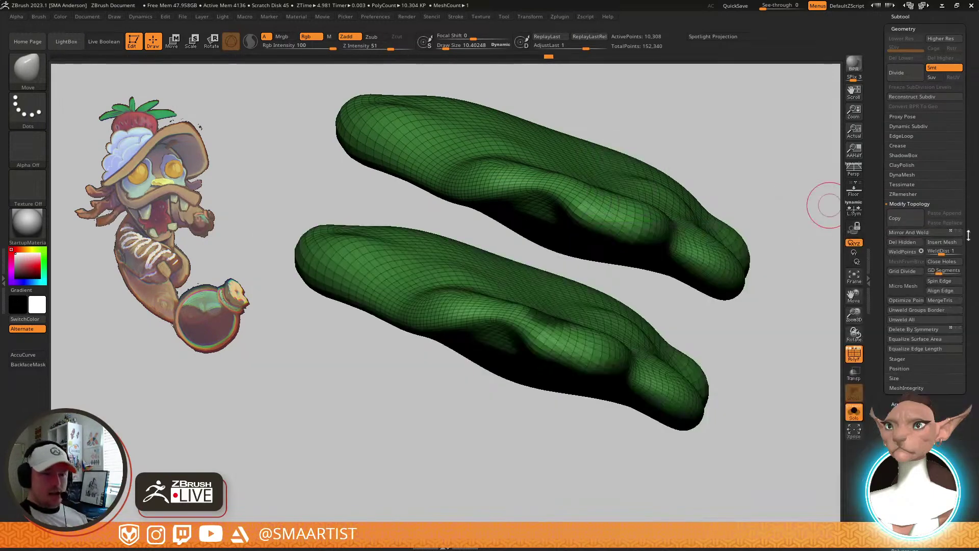
{"action": "mouse_move", "coordinate": [880, 219]}
{"action": "left_mouse_down"}
{"action": "mouse_move", "coordinate": [880, 174]}
{"action": "mouse_move", "coordinate": [880, 240]}
{"action": "left_mouse_up"}
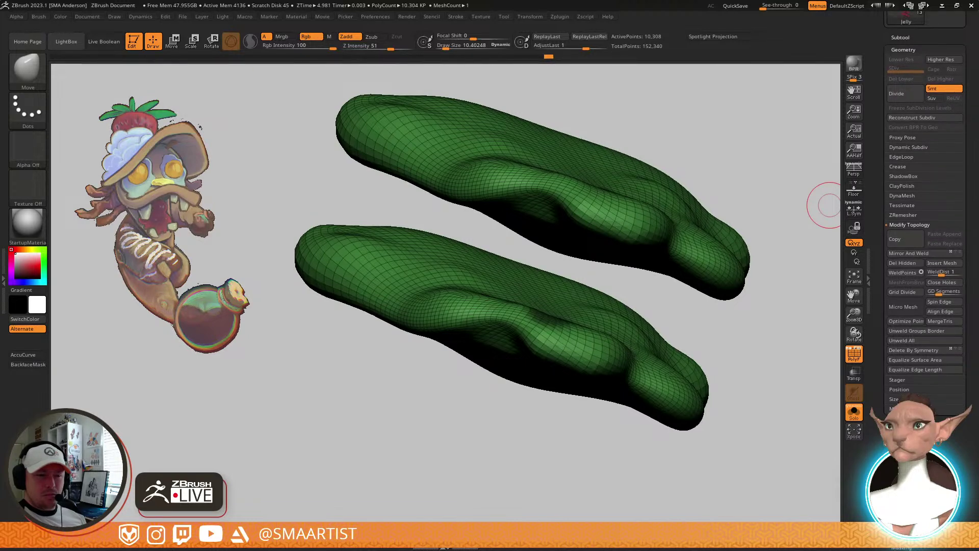
{"action": "scroll", "coordinate": [922, 374], "scroll_direction": "up", "scroll_amount": 2}
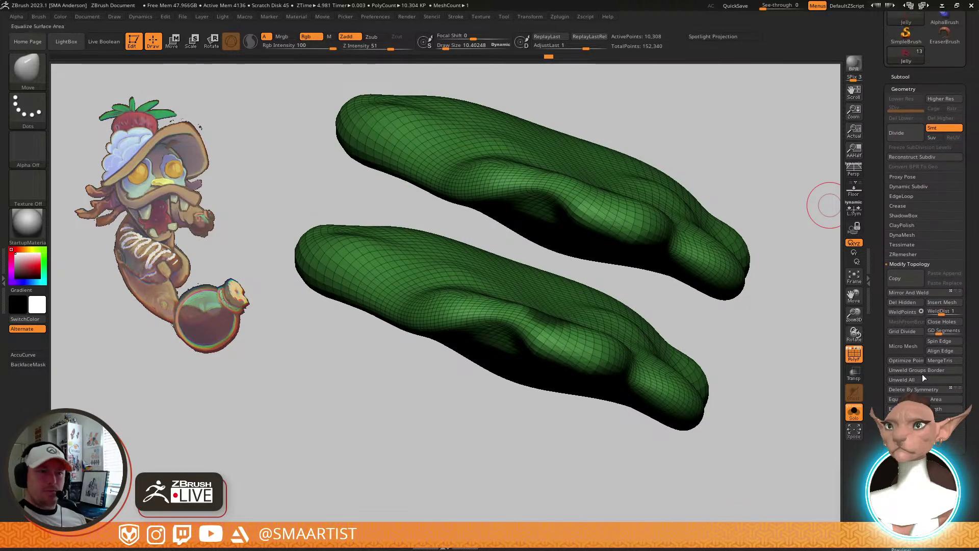
{"action": "left_click", "coordinate": [907, 76]}
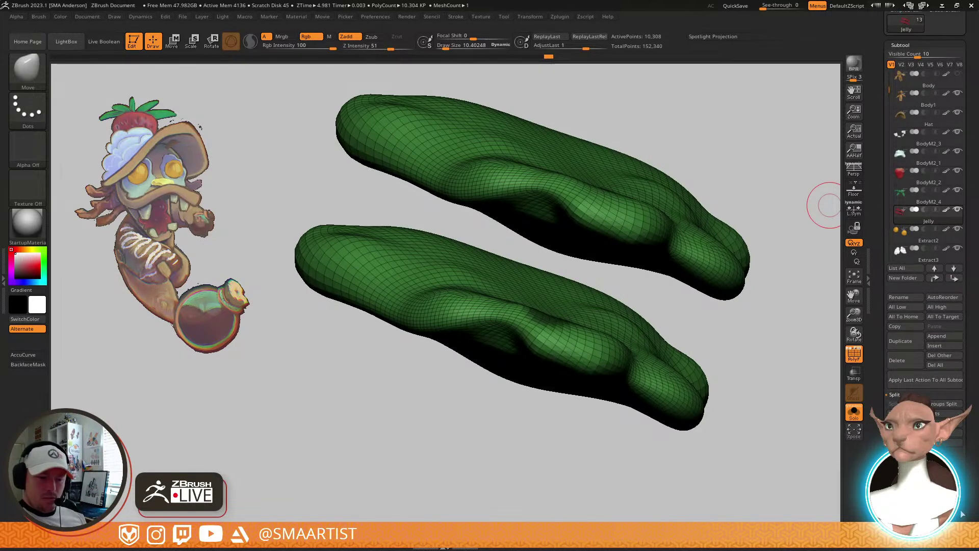
{"action": "left_click", "coordinate": [903, 46]}
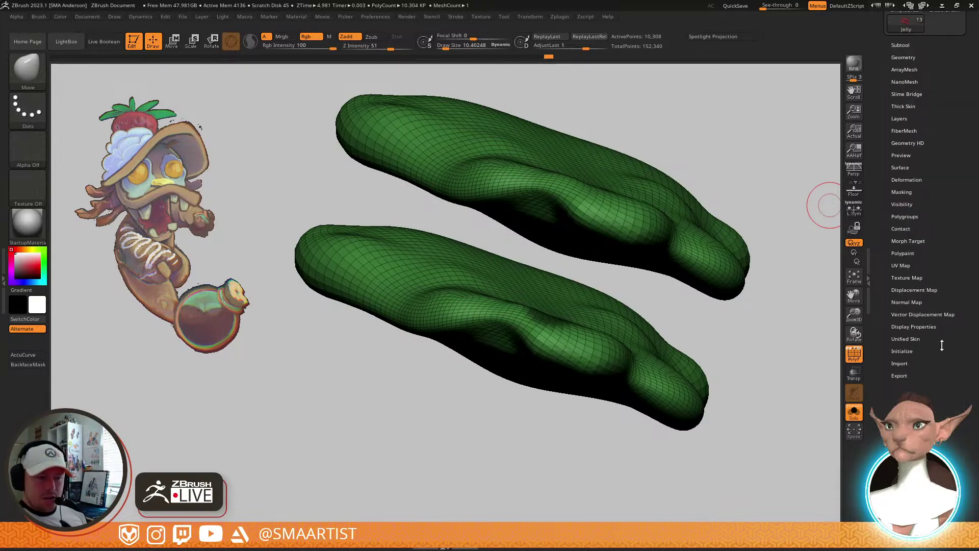
Try Slime Bridge between the two masked tongue meshes with 20 bridges, 10 branches and 20 capillaries, and inspect the strands without polyframe
{"action": "left_click_drag", "start_coordinate": [950, 251], "coordinate": [947, 300]}
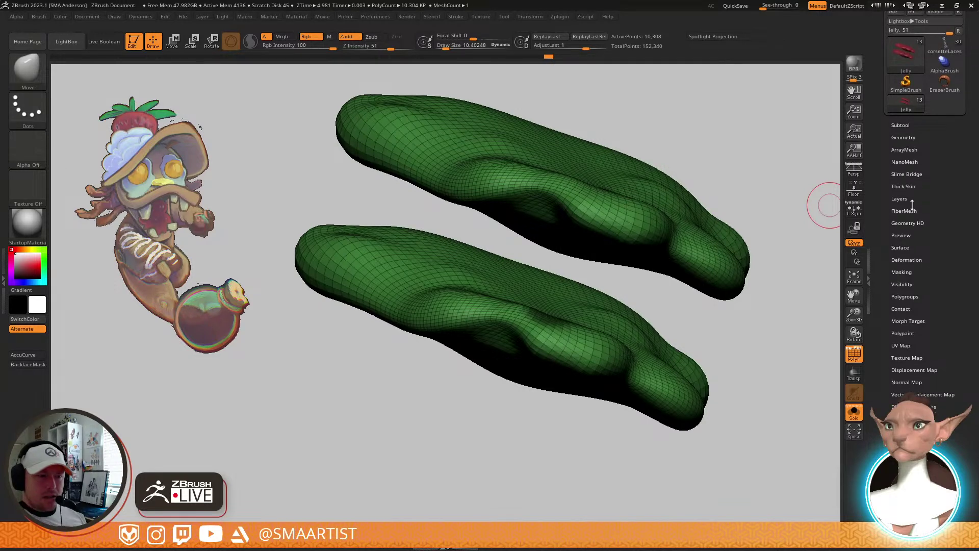
{"action": "left_click", "coordinate": [913, 174]}
{"action": "left_click", "coordinate": [937, 184]}
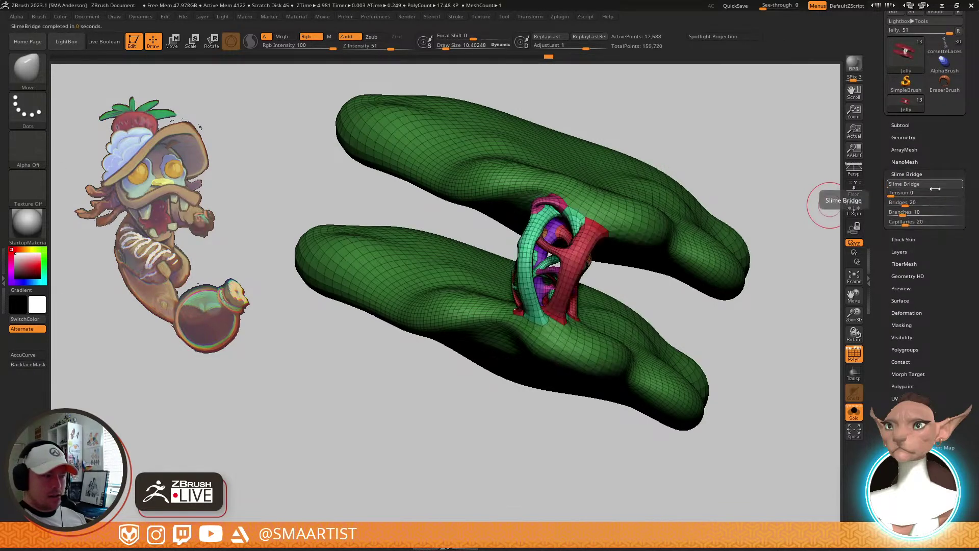
{"action": "left_click_drag", "start_coordinate": [743, 262], "coordinate": [757, 281]}
{"action": "mouse_move", "coordinate": [757, 281]}
{"action": "right_mouse_down"}
{"action": "mouse_move", "coordinate": [714, 284]}
{"action": "mouse_move", "coordinate": [730, 262]}
{"action": "mouse_move", "coordinate": [702, 231]}
{"action": "mouse_move", "coordinate": [660, 266]}
{"action": "mouse_move", "coordinate": [661, 285]}
{"action": "right_mouse_up"}
{"action": "key", "text": "shift+f"}
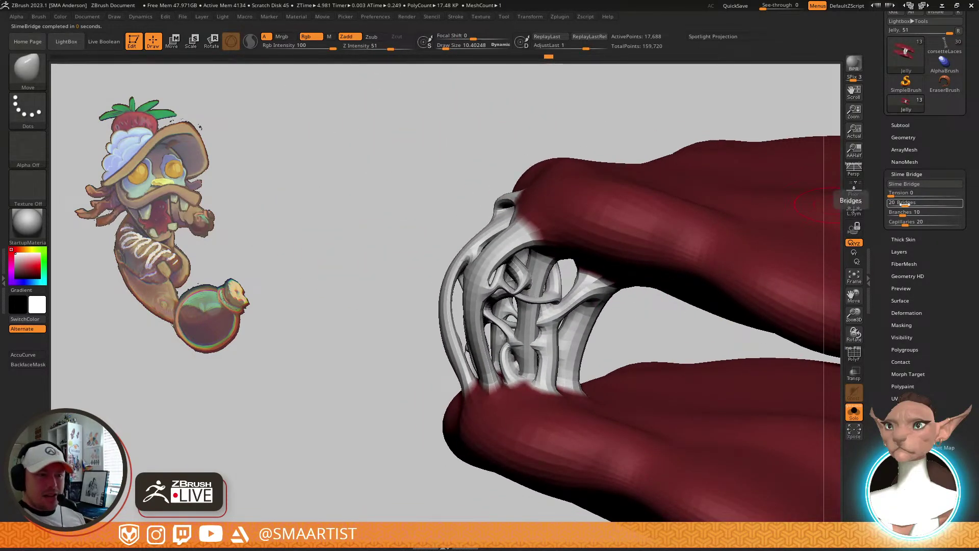
Try regenerating the slime bridge with Bridges set to 1, keeping 10 branches and 20 capillaries, and undo it
{"action": "left_click_drag", "start_coordinate": [905, 205], "coordinate": [897, 206]}
{"action": "key", "text": "Return"}
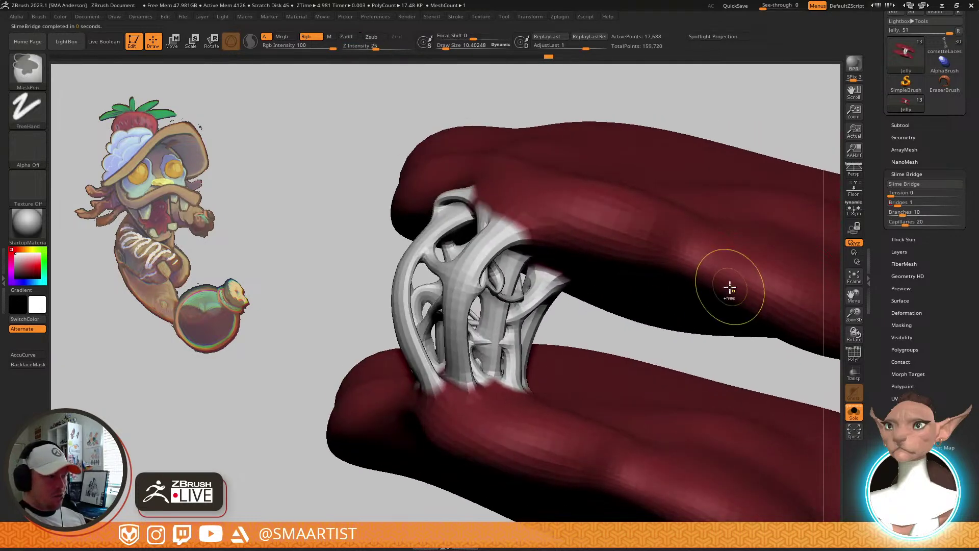
{"action": "left_click", "coordinate": [913, 212]}
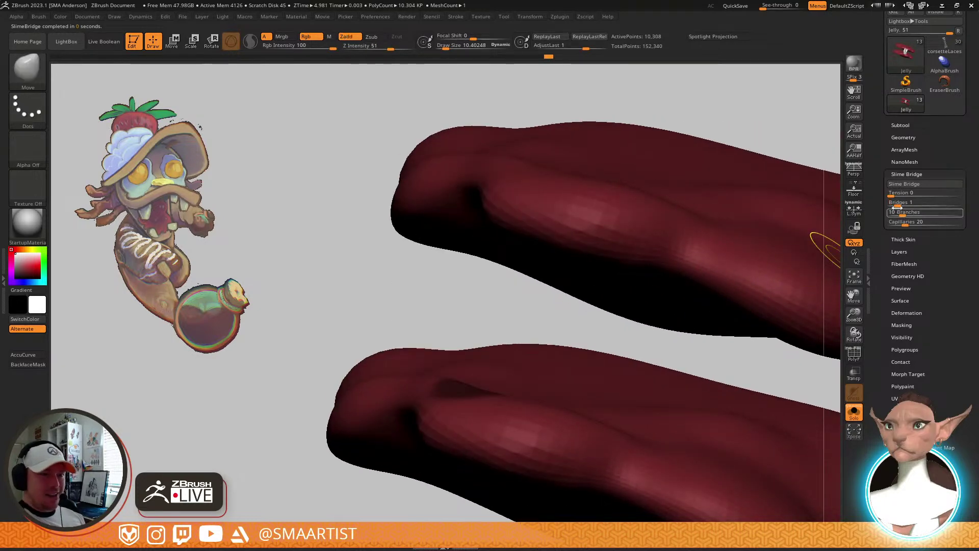
{"action": "left_click", "coordinate": [920, 182]}
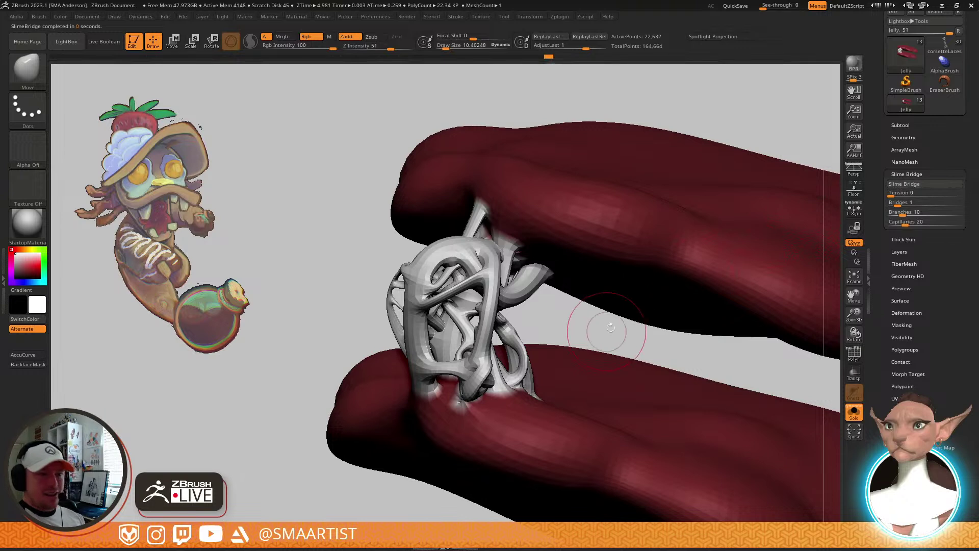
{"action": "key", "text": "ctrl+z"}
Set the slime bridge's Capillaries to 0 and generate the strands again
{"action": "left_click", "coordinate": [906, 223]}
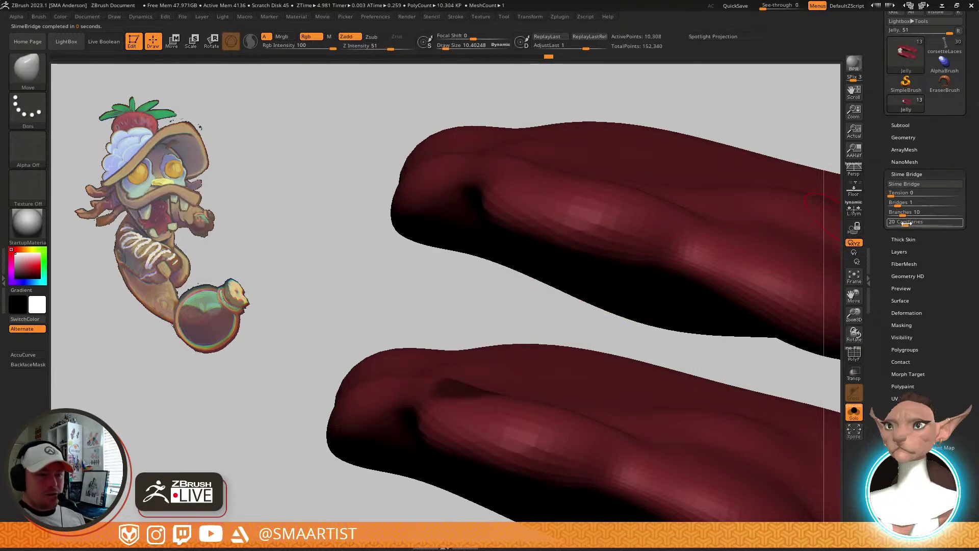
{"action": "left_click_drag", "start_coordinate": [906, 223], "coordinate": [890, 226]}
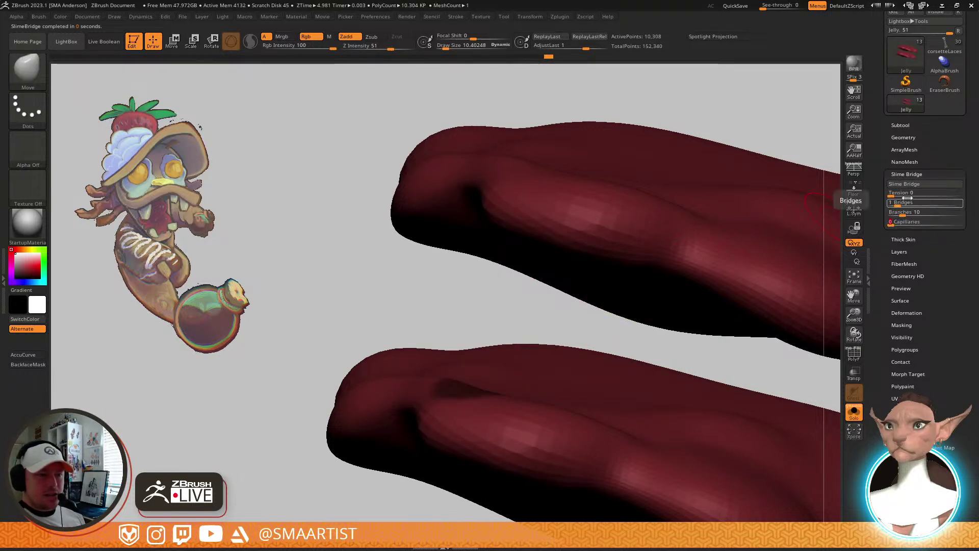
{"action": "left_click", "coordinate": [912, 186]}
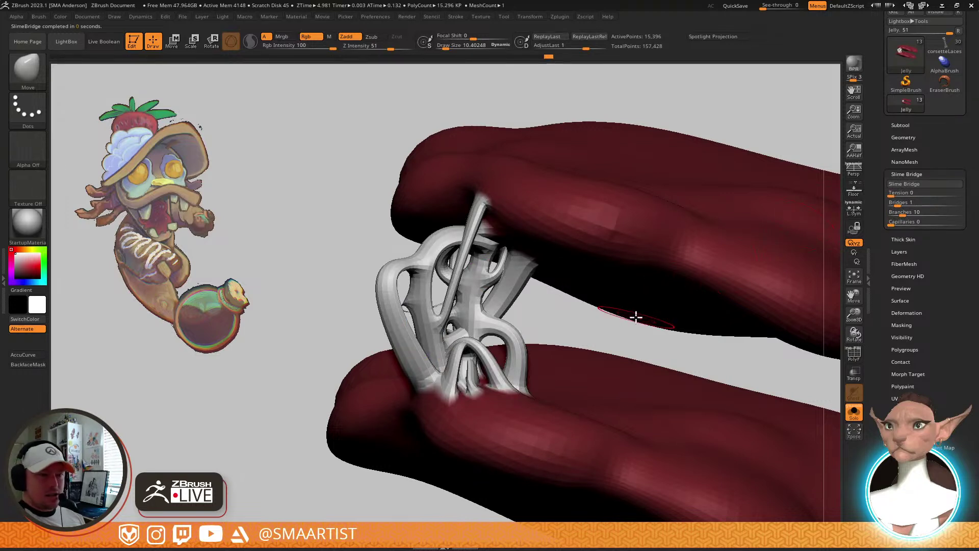
Try the slime bridge with Branches set to 0 and a single bridge, inspect it and undo it
{"action": "left_click", "coordinate": [926, 215]}
{"action": "left_click", "coordinate": [910, 202]}
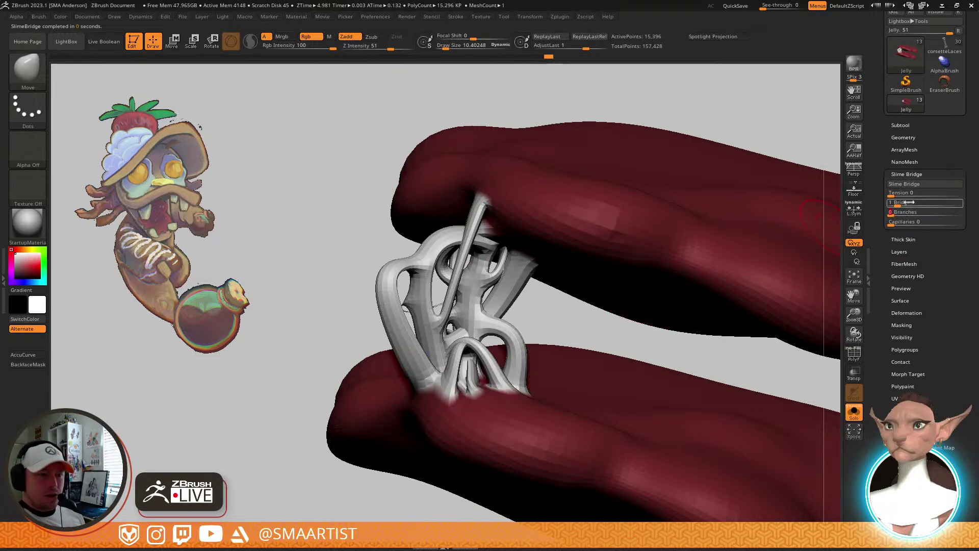
{"action": "left_click", "coordinate": [912, 184]}
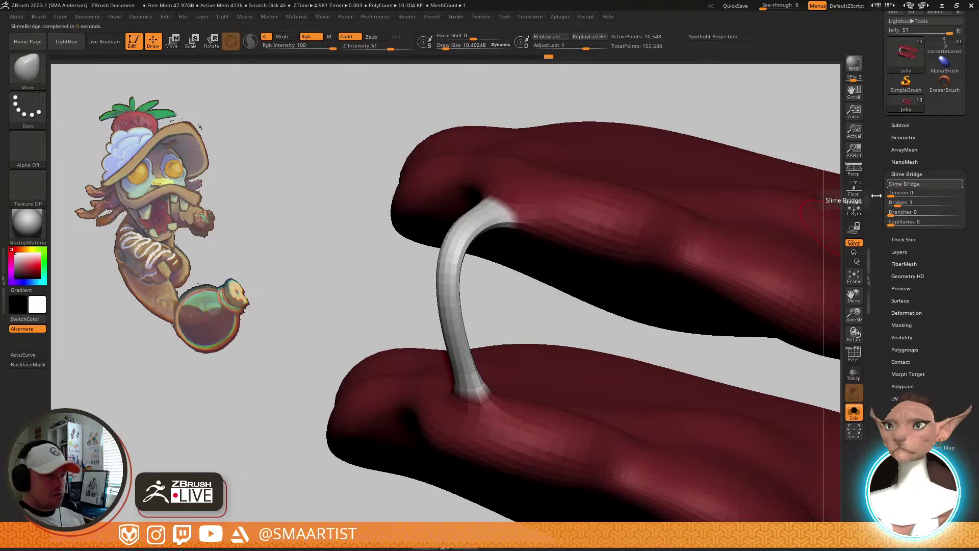
{"action": "mouse_move", "coordinate": [669, 257]}
{"action": "right_mouse_down"}
{"action": "mouse_move", "coordinate": [660, 280]}
{"action": "mouse_move", "coordinate": [684, 263]}
{"action": "mouse_move", "coordinate": [708, 272]}
{"action": "mouse_move", "coordinate": [693, 265]}
{"action": "mouse_move", "coordinate": [673, 280]}
{"action": "right_mouse_up"}
{"action": "key", "text": "ctrl+z"}
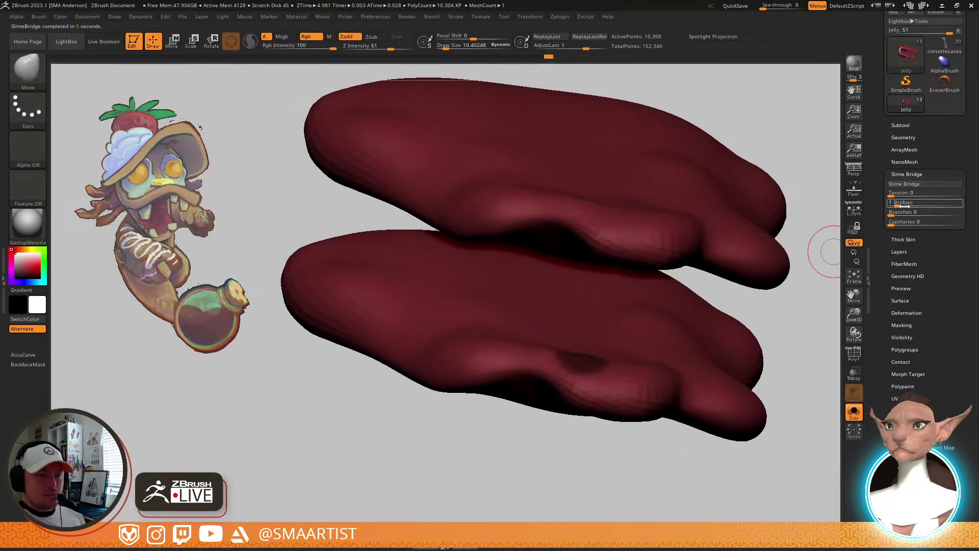
Try the slime bridge with 2 bridges, first without branches and again with Branches set to 2, and inspect the strands
{"action": "left_click_drag", "start_coordinate": [901, 205], "coordinate": [900, 204]}
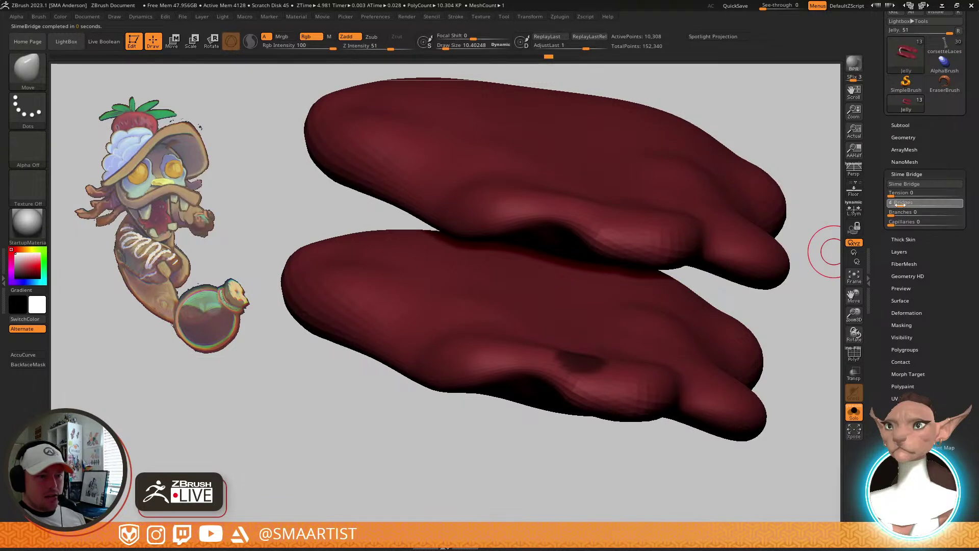
{"action": "left_click_drag", "start_coordinate": [898, 204], "coordinate": [897, 204]}
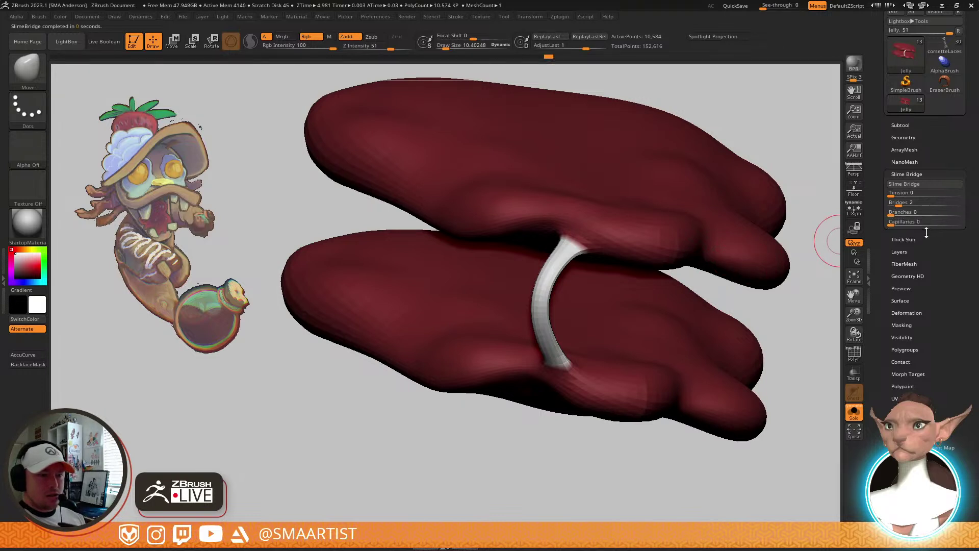
{"action": "key", "text": "ctrl+z"}
{"action": "left_click_drag", "start_coordinate": [895, 215], "coordinate": [896, 215]}
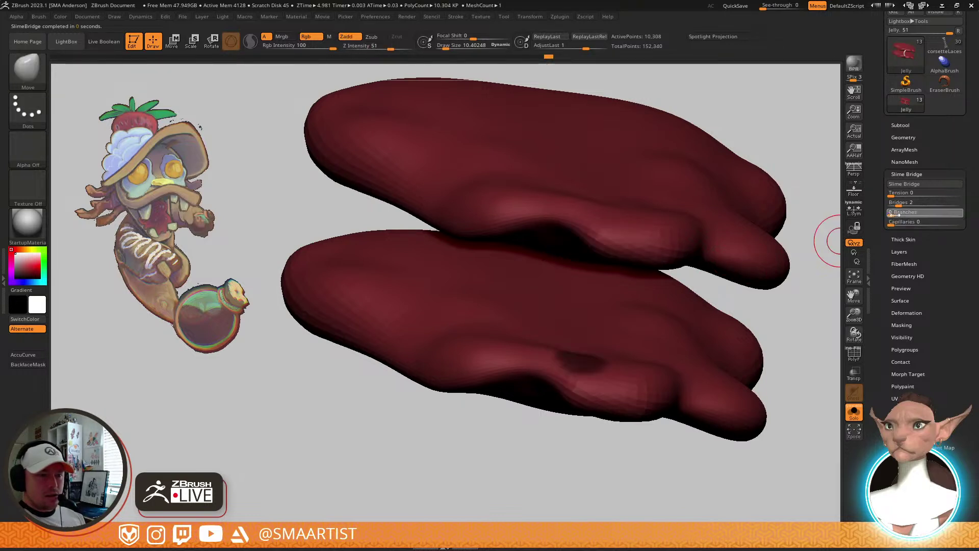
{"action": "left_click", "coordinate": [913, 187]}
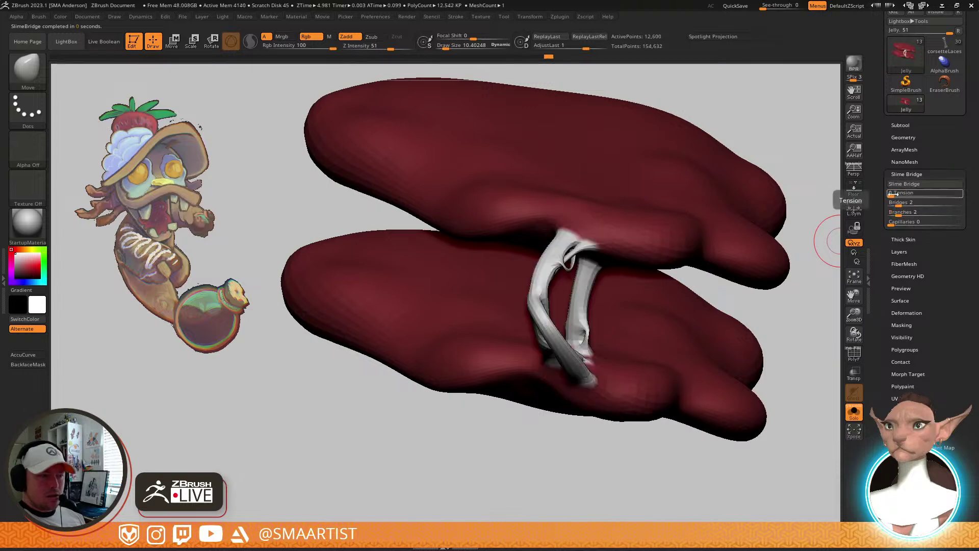
{"action": "left_click_drag", "start_coordinate": [802, 251], "coordinate": [719, 252]}
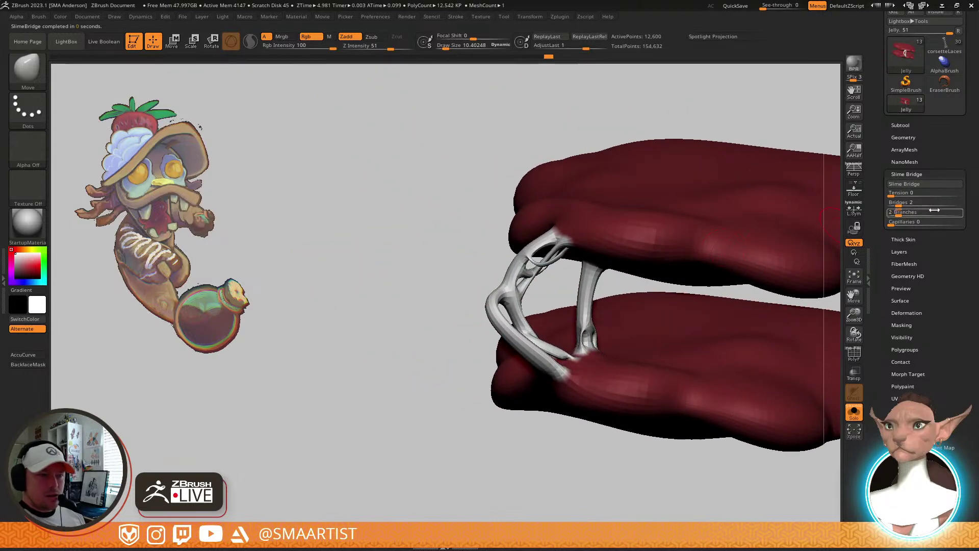
Try the slime bridge with Bridges reduced to 1 and Branches at 2, and undo it
{"action": "left_click_drag", "start_coordinate": [900, 203], "coordinate": [855, 200]}
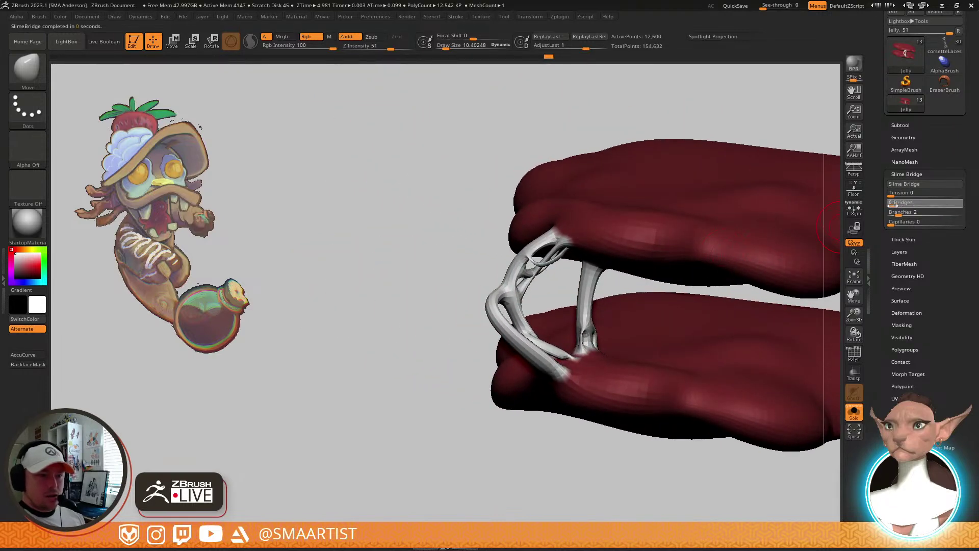
{"action": "left_click", "coordinate": [920, 181]}
{"action": "left_click", "coordinate": [794, 256]}
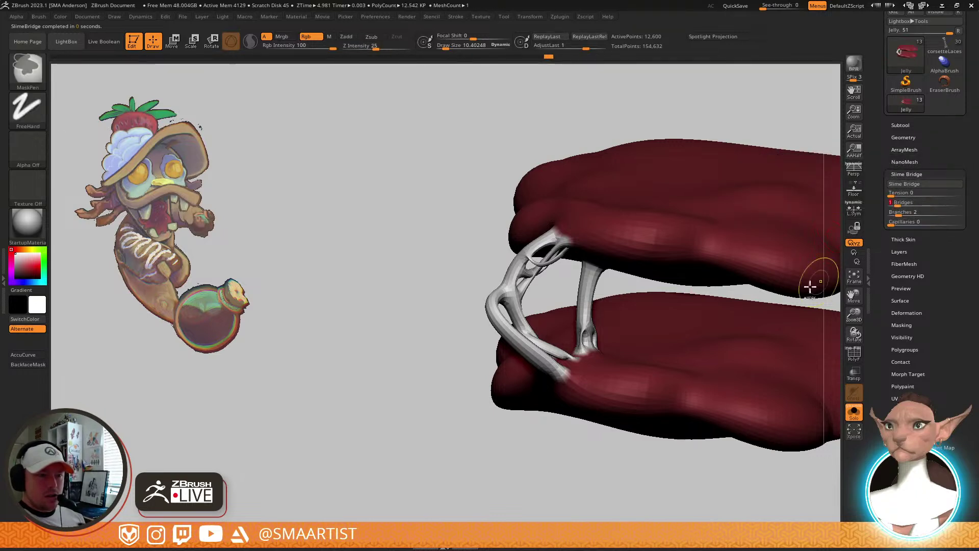
{"action": "key", "text": "ctrl+z"}
{"action": "left_click", "coordinate": [916, 185]}
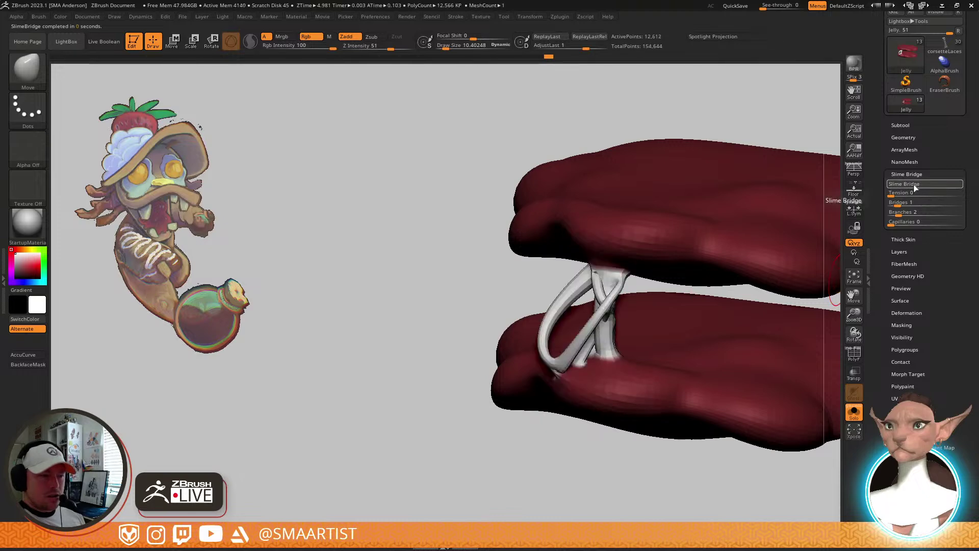
{"action": "key", "text": "ctrl+z"}
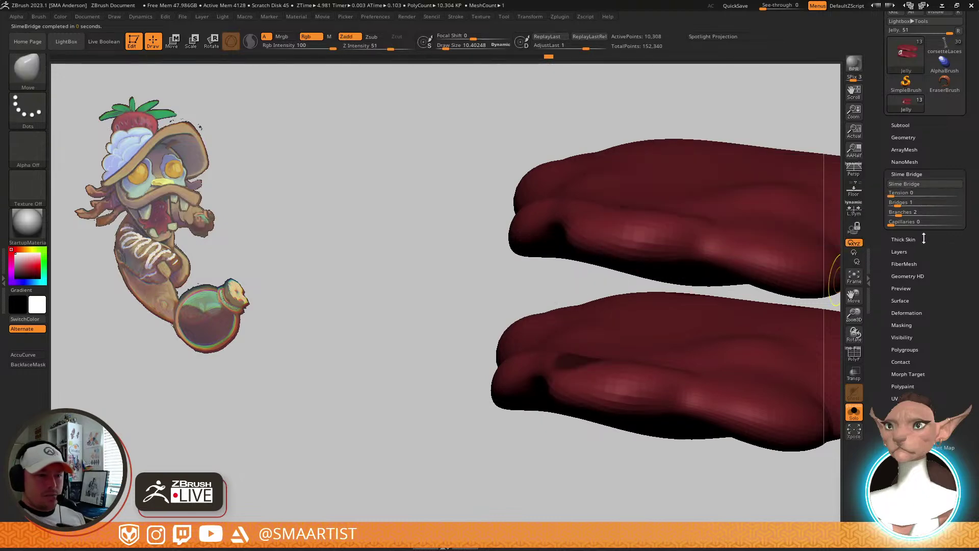
Set Branches to 0 and Bridges to 10, and generate the slime bridge between the two tongue meshes
{"action": "type", "text": "0"}
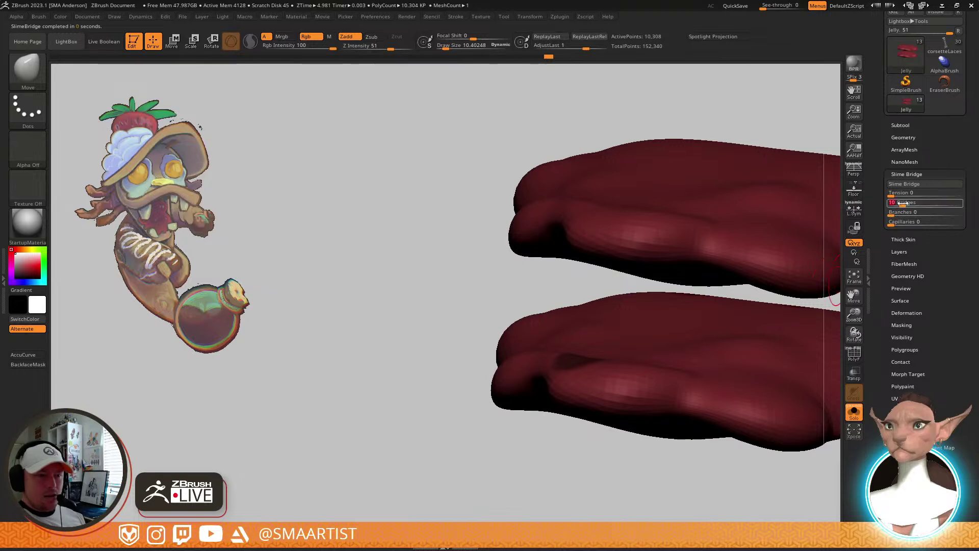
{"action": "left_click", "coordinate": [914, 185]}
{"action": "mouse_move", "coordinate": [739, 255]}
{"action": "right_mouse_down"}
{"action": "mouse_move", "coordinate": [763, 256]}
{"action": "mouse_move", "coordinate": [733, 255]}
{"action": "right_mouse_up"}
Set the draw size to about 23 and smooth the slime strands to thin them between the tongues
{"action": "key", "text": "s"}
{"action": "left_click_drag", "start_coordinate": [581, 281], "coordinate": [585, 282]}
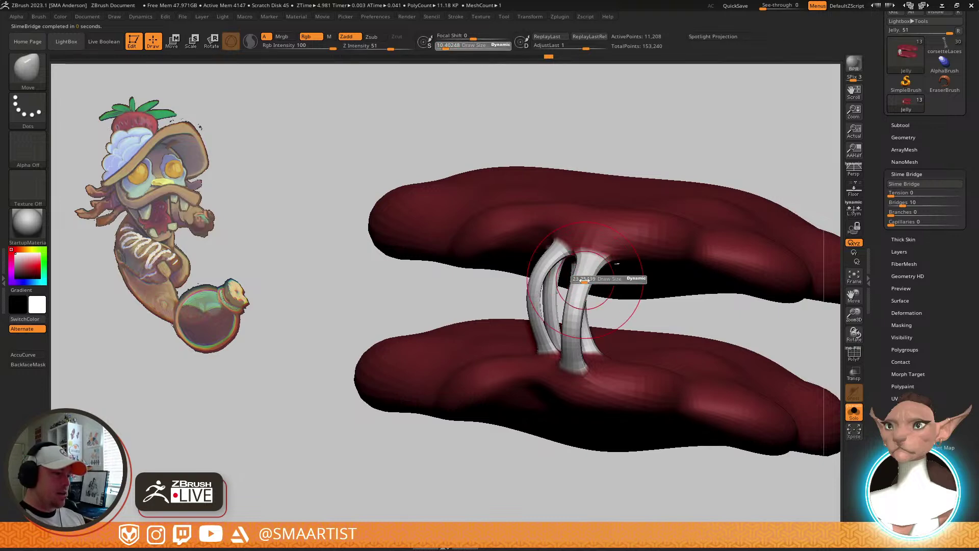
{"action": "mouse_move", "coordinate": [607, 281]}
{"action": "right_mouse_down"}
{"action": "mouse_move", "coordinate": [574, 308]}
{"action": "mouse_move", "coordinate": [552, 288]}
{"action": "right_mouse_up"}
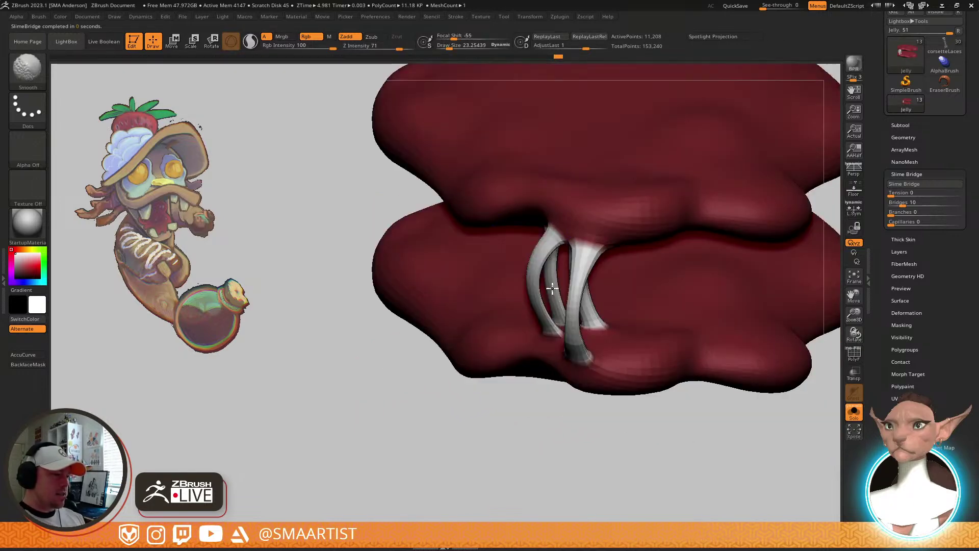
{"action": "left_click_drag", "start_coordinate": [537, 294], "coordinate": [552, 278], "text": "shift"}
{"action": "right_click_drag", "start_coordinate": [579, 299], "coordinate": [589, 246]}
Try pulling a slime strand with the Move Topological brush, undo the stroke and adjust the draw size to about 28
{"action": "key", "text": "b"}
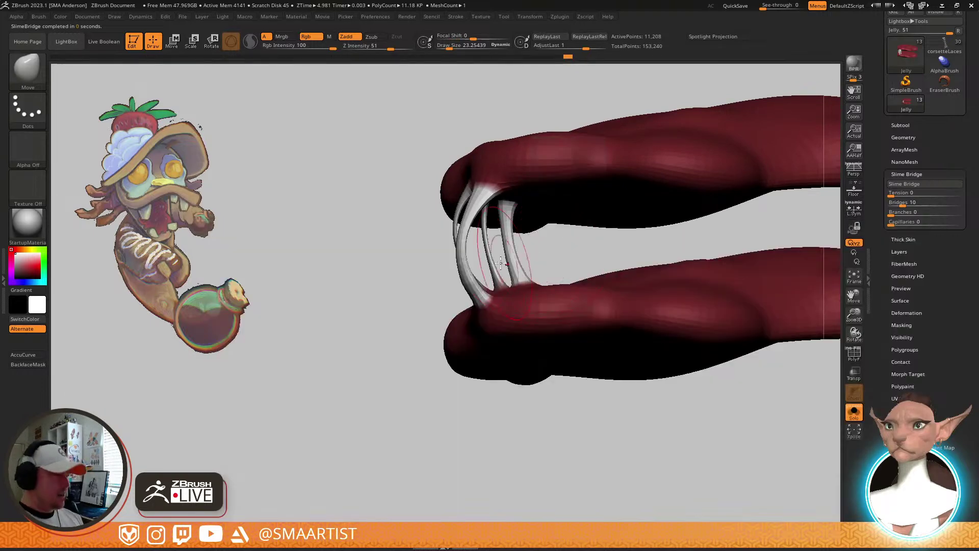
{"action": "key", "text": "b"}
{"action": "key", "text": "m"}
{"action": "key", "text": "t"}
{"action": "mouse_move", "coordinate": [470, 250]}
{"action": "left_mouse_down"}
{"action": "mouse_move", "coordinate": [491, 255]}
{"action": "mouse_move", "coordinate": [463, 229]}
{"action": "mouse_move", "coordinate": [479, 249]}
{"action": "mouse_move", "coordinate": [555, 240]}
{"action": "mouse_move", "coordinate": [572, 206]}
{"action": "left_mouse_up"}
{"action": "key", "text": "ctrl+z"}
{"action": "key", "text": "s"}
{"action": "key", "text": "ctrl+z"}
{"action": "key", "text": "s"}
Display the polyframe, mask both tongue bodies by polygroup and apply a Polish deformation of 100 to the unmasked slime strands
{"action": "key", "text": "shift+f"}
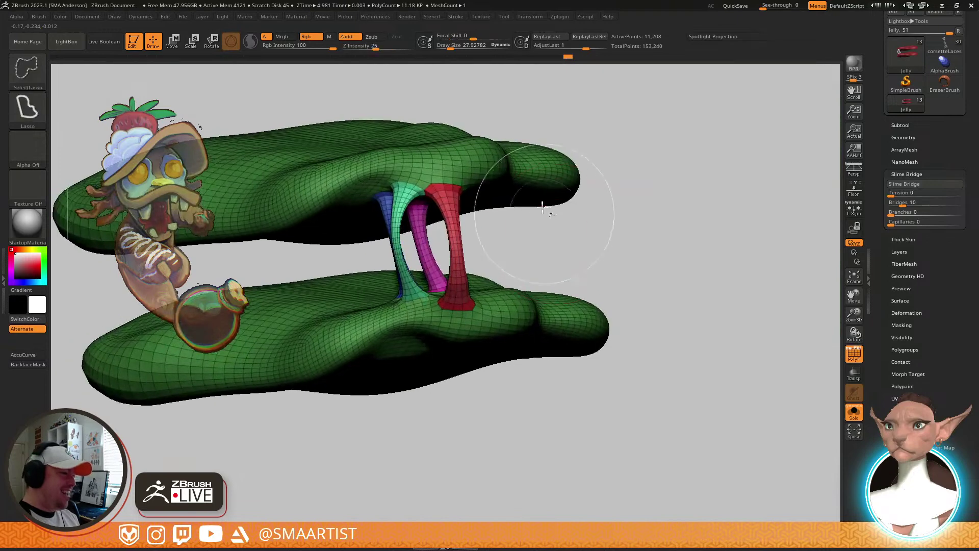
{"action": "left_click", "coordinate": [471, 167], "text": "ctrl+shift"}
{"action": "left_click", "coordinate": [647, 195], "text": "ctrl"}
{"action": "left_click", "coordinate": [652, 200], "text": "ctrl+shift"}
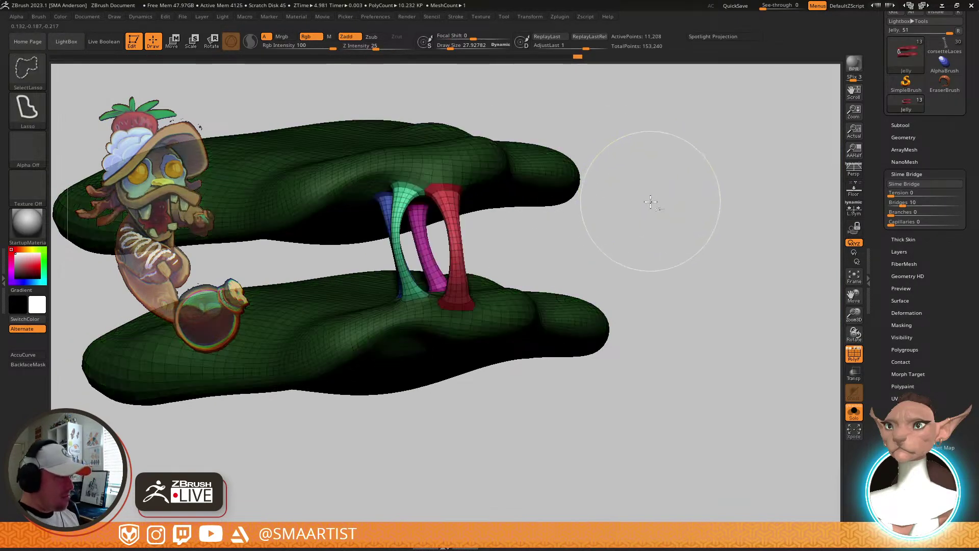
{"action": "left_click", "coordinate": [639, 213], "text": "ctrl"}
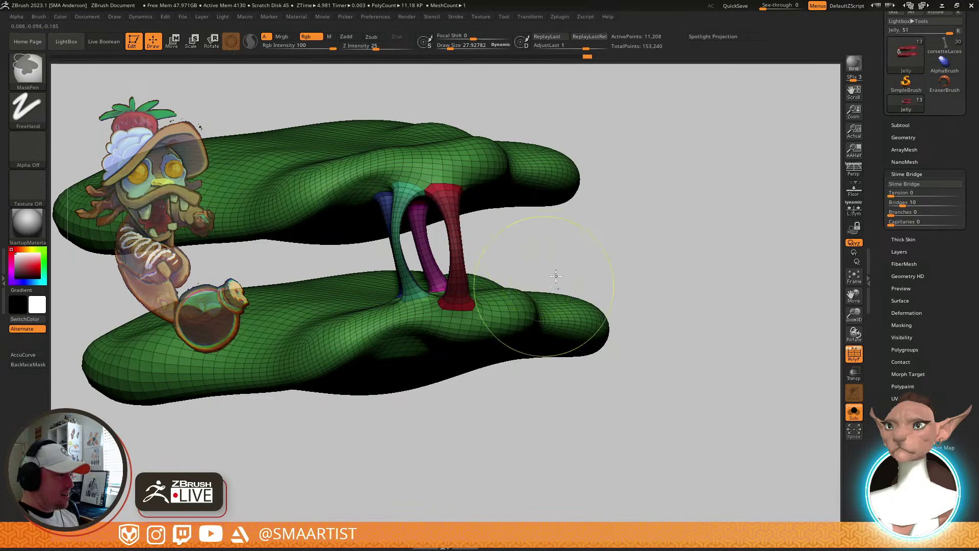
{"action": "left_click", "coordinate": [720, 210], "text": "ctrl"}
{"action": "left_click", "coordinate": [914, 313]}
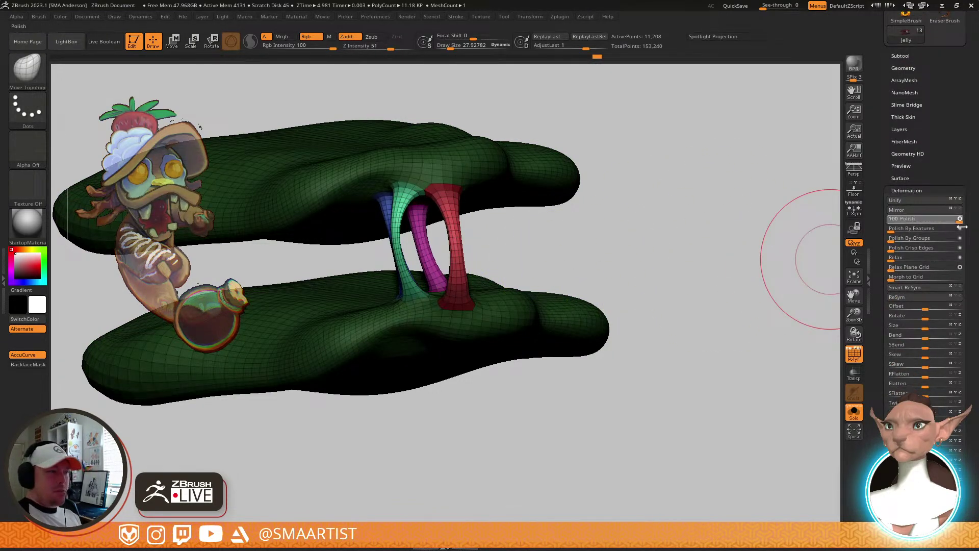
{"action": "left_click_drag", "start_coordinate": [962, 226], "coordinate": [961, 227]}
Reshape the curves of the slime strands from both sides with the Move brush at a draw size of about 23
{"action": "left_click_drag", "start_coordinate": [761, 303], "coordinate": [522, 291]}
{"action": "key", "text": "b"}
{"action": "key", "text": "m"}
{"action": "key", "text": "v"}
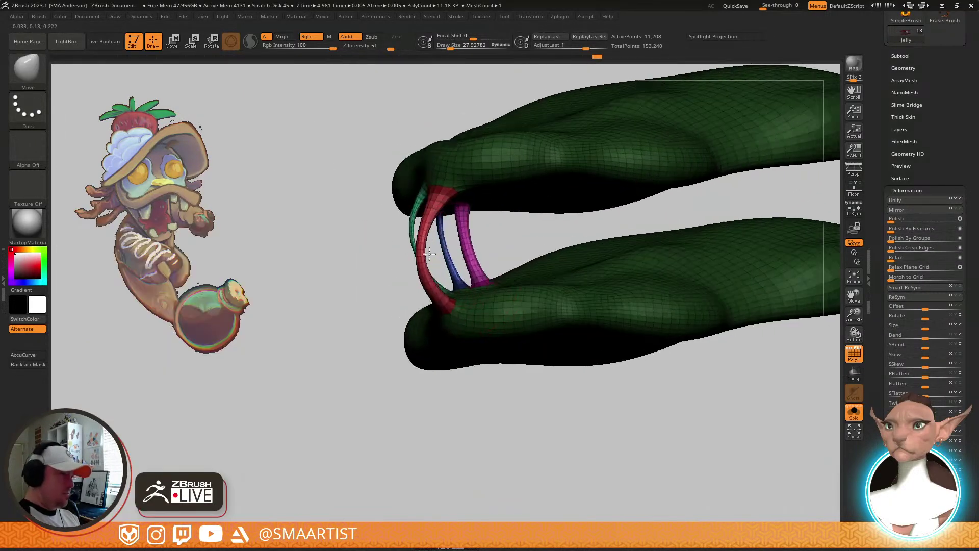
{"action": "key", "text": "s"}
{"action": "mouse_move", "coordinate": [429, 266]}
{"action": "left_mouse_down"}
{"action": "mouse_move", "coordinate": [564, 209]}
{"action": "mouse_move", "coordinate": [507, 237]}
{"action": "mouse_move", "coordinate": [453, 213]}
{"action": "mouse_move", "coordinate": [438, 229]}
{"action": "left_mouse_up"}
{"action": "key", "text": "s"}
{"action": "left_click_drag", "start_coordinate": [443, 233], "coordinate": [435, 233]}
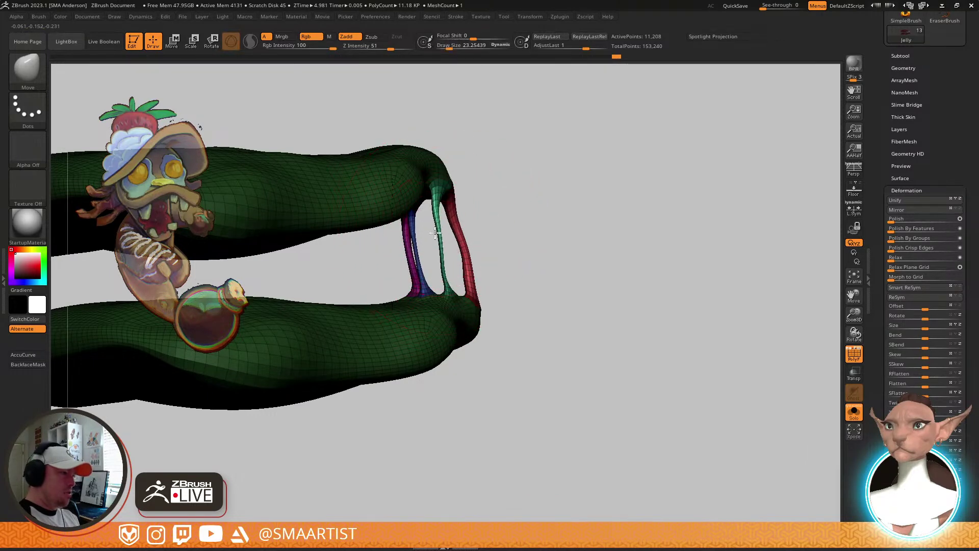
{"action": "left_click_drag", "start_coordinate": [467, 271], "coordinate": [485, 246]}
Select Move Topological with AccuCurve off, smooth the slime strands along their length and thicken them with the Inflate deformation
{"action": "key", "text": "b"}
{"action": "key", "text": "m"}
{"action": "key", "text": "t"}
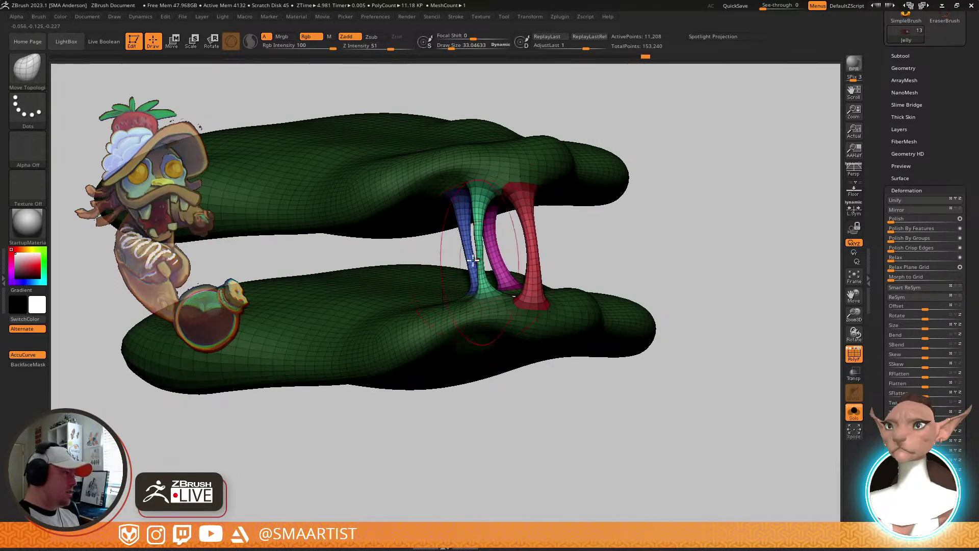
{"action": "left_click", "coordinate": [45, 355]}
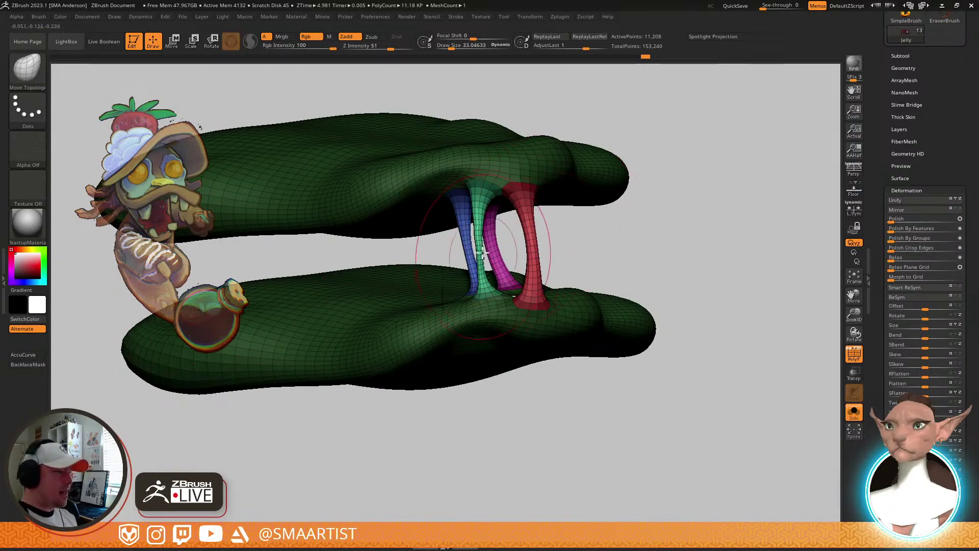
{"action": "left_click_drag", "start_coordinate": [529, 257], "coordinate": [464, 242], "text": "shift"}
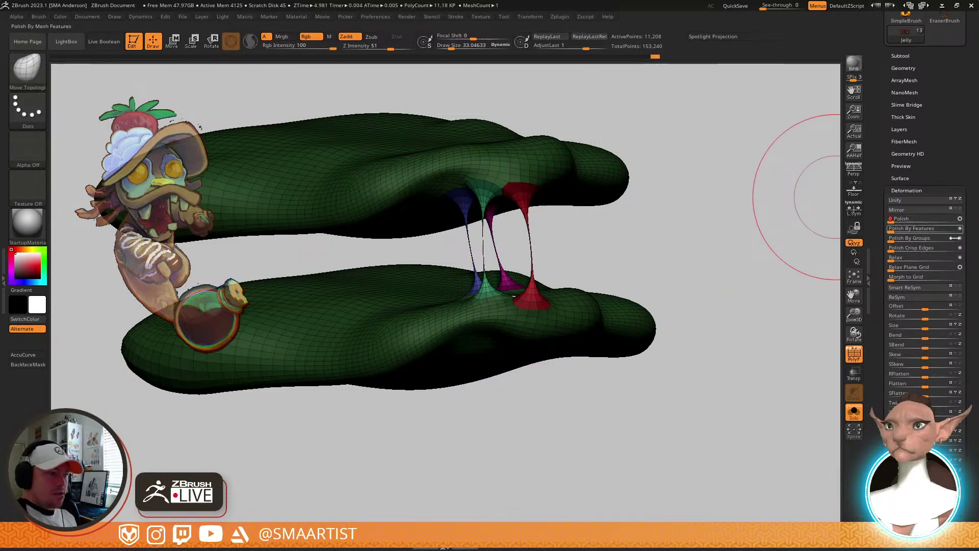
{"action": "left_click_drag", "start_coordinate": [926, 462], "coordinate": [936, 462]}
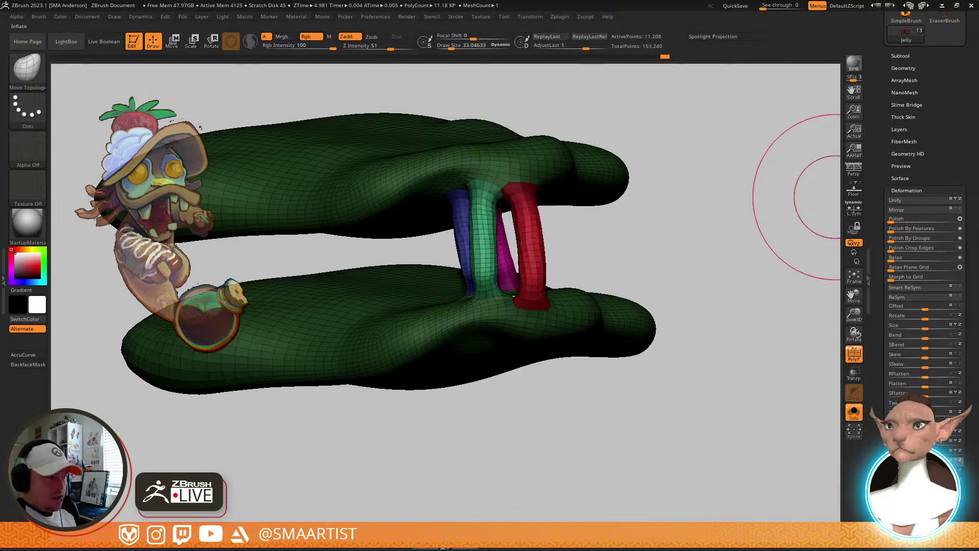
Smooth the slime strands along their length, hide the polyframe and save the project
{"action": "mouse_move", "coordinate": [514, 228]}
{"action": "left_mouse_down", "text": "shift"}
{"action": "mouse_move", "coordinate": [482, 236]}
{"action": "mouse_move", "coordinate": [541, 291]}
{"action": "left_mouse_up", "text": "shift"}
{"action": "mouse_move", "coordinate": [599, 230]}
{"action": "right_mouse_down"}
{"action": "mouse_move", "coordinate": [781, 222]}
{"action": "mouse_move", "coordinate": [733, 164]}
{"action": "mouse_move", "coordinate": [709, 212]}
{"action": "mouse_move", "coordinate": [730, 227]}
{"action": "mouse_move", "coordinate": [692, 229]}
{"action": "mouse_move", "coordinate": [753, 253]}
{"action": "mouse_move", "coordinate": [743, 242]}
{"action": "right_mouse_up"}
{"action": "key", "text": "shift+f"}
{"action": "key", "text": "ctrl+s"}
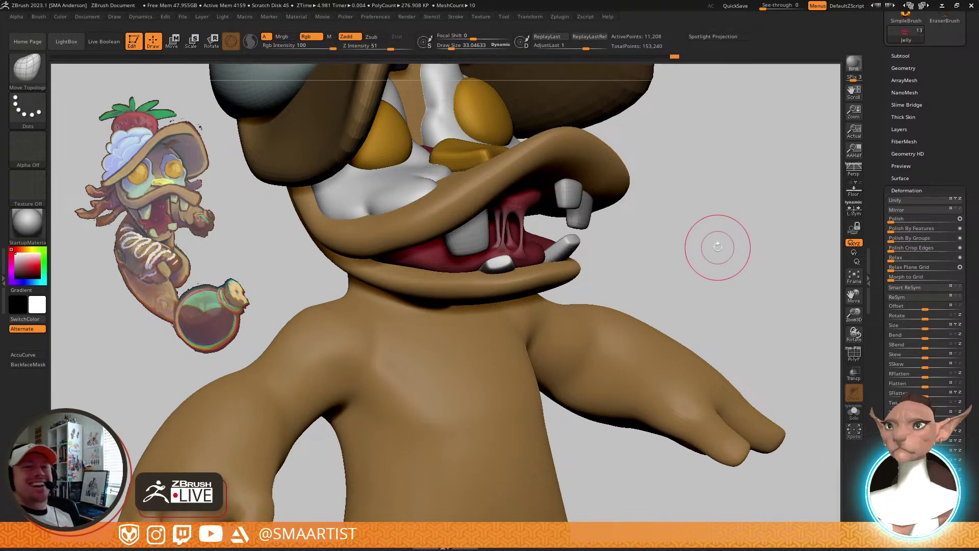
Examine the slime strands inside the mouth from several angles and display the Slime Bridge settings
{"action": "right_click_drag", "start_coordinate": [736, 221], "coordinate": [736, 369]}
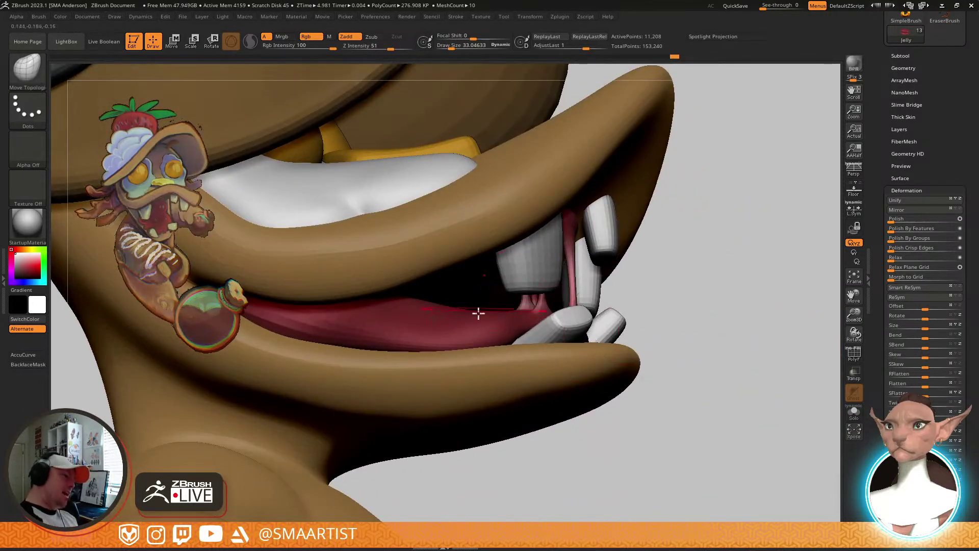
{"action": "right_click_drag", "start_coordinate": [561, 286], "coordinate": [669, 312]}
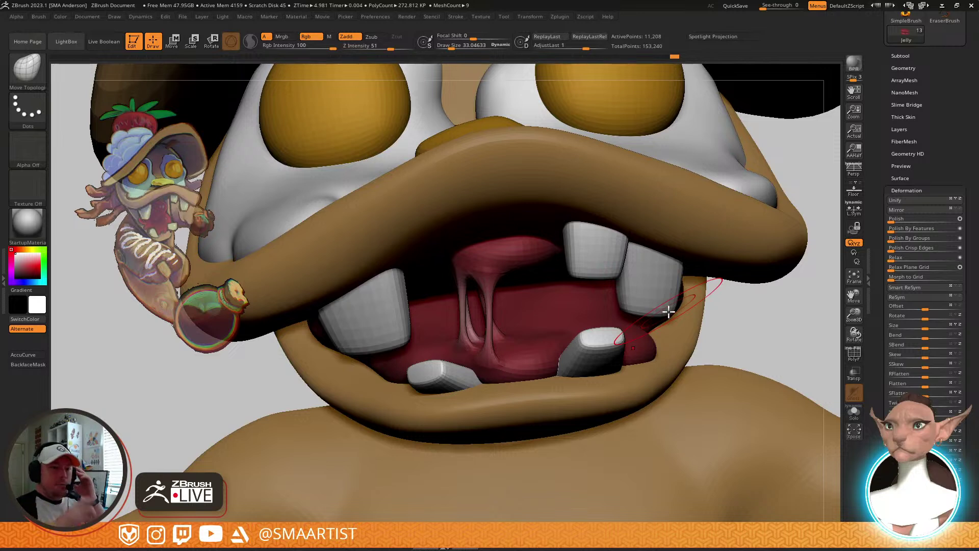
{"action": "left_click", "coordinate": [916, 105]}
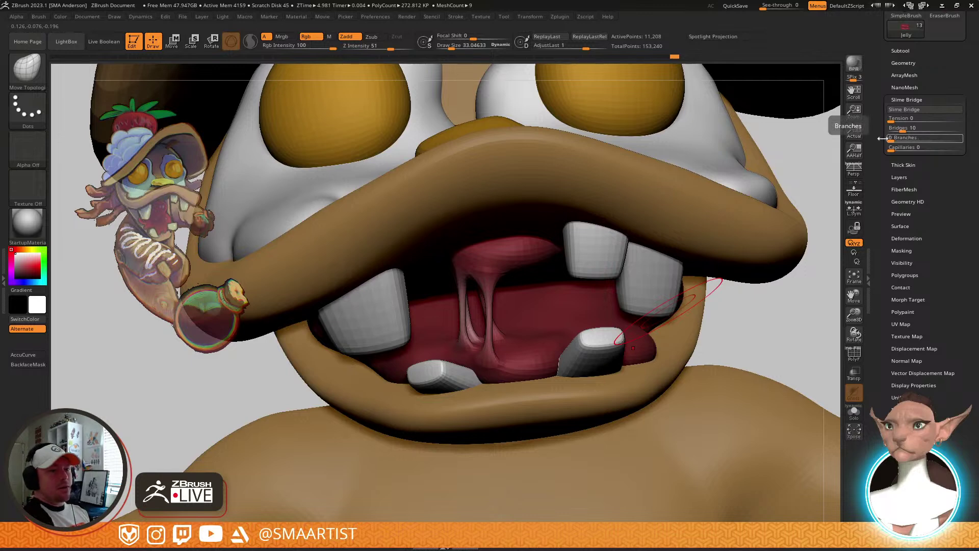
{"action": "mouse_move", "coordinate": [531, 301]}
{"action": "right_mouse_down"}
{"action": "mouse_move", "coordinate": [554, 297]}
{"action": "mouse_move", "coordinate": [560, 280]}
{"action": "mouse_move", "coordinate": [555, 304]}
{"action": "mouse_move", "coordinate": [535, 310]}
{"action": "mouse_move", "coordinate": [570, 328]}
{"action": "mouse_move", "coordinate": [613, 293]}
{"action": "mouse_move", "coordinate": [594, 301]}
{"action": "mouse_move", "coordinate": [595, 221]}
{"action": "mouse_move", "coordinate": [600, 285]}
{"action": "mouse_move", "coordinate": [584, 321]}
{"action": "mouse_move", "coordinate": [591, 286]}
{"action": "mouse_move", "coordinate": [543, 295]}
{"action": "right_mouse_up"}
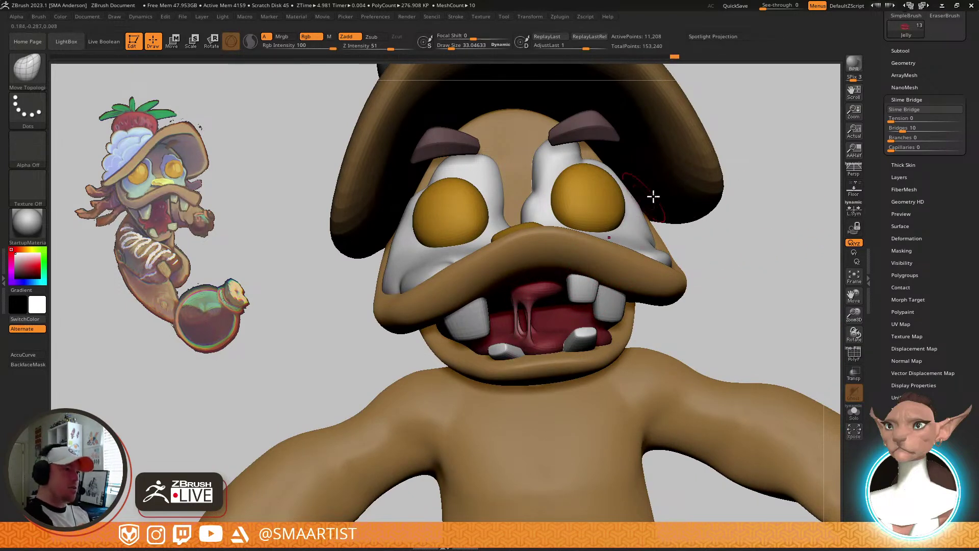
Roll the undo history back to before the slime strands were generated and clear the mask on the tongue meshes
{"action": "left_click", "coordinate": [673, 57], "text": "ctrl+alt"}
{"action": "left_click_drag", "start_coordinate": [607, 57], "coordinate": [561, 57]}
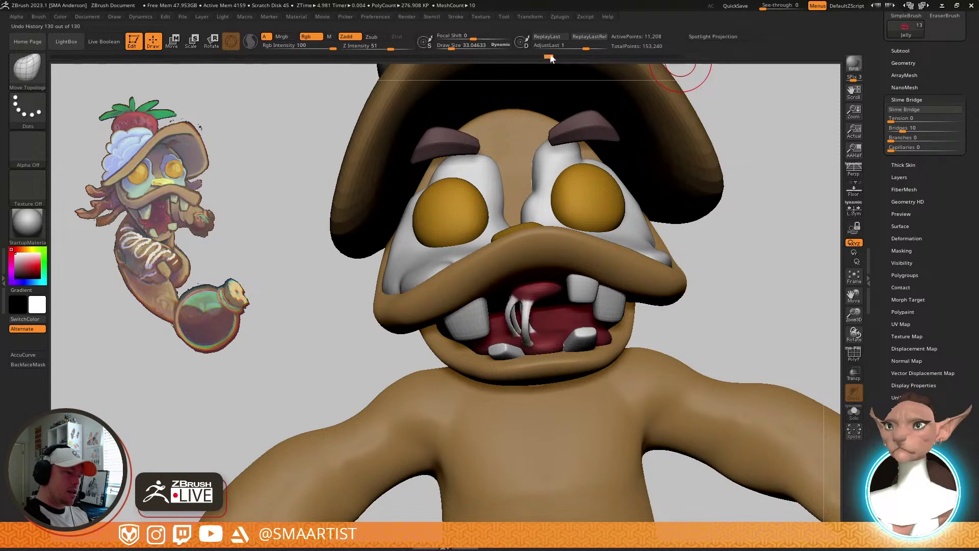
{"action": "left_click_drag", "start_coordinate": [732, 259], "coordinate": [772, 315], "text": "ctrl"}
{"action": "left_click", "coordinate": [778, 349]}
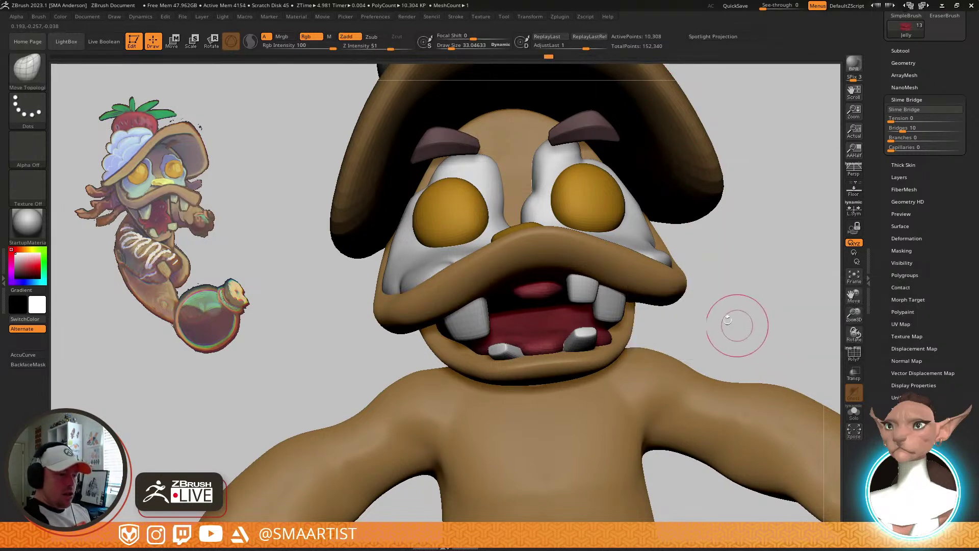
Save the project, display the polyframe, isolate the whole upper tongue body as its own polygroup and unhide the rest
{"action": "key", "text": "ctrl+s"}
{"action": "right_click_drag", "start_coordinate": [577, 319], "coordinate": [607, 278]}
{"action": "key", "text": "ctrl+s"}
{"action": "right_click_drag", "start_coordinate": [673, 247], "coordinate": [672, 221]}
{"action": "key", "text": "shift+f"}
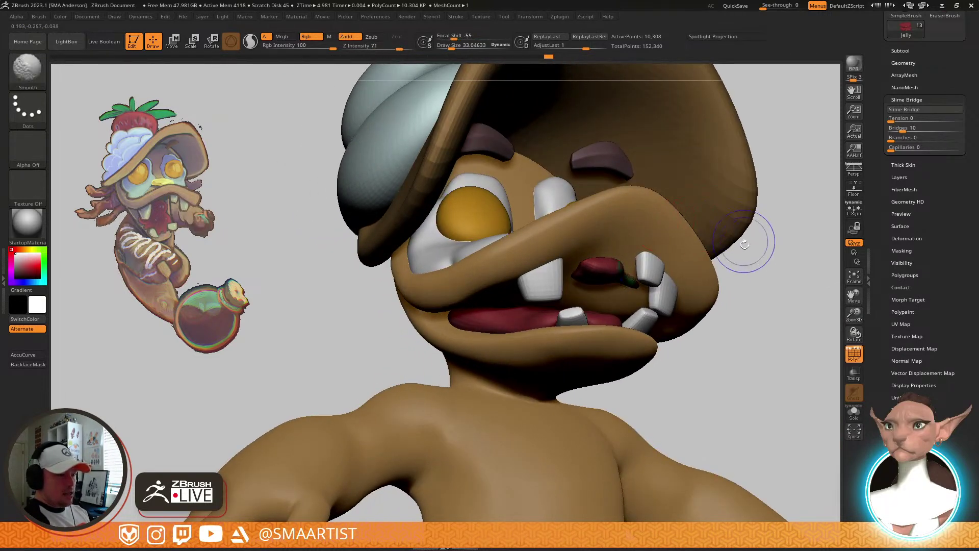
{"action": "mouse_move", "coordinate": [755, 215]}
{"action": "left_mouse_down", "text": "ctrl+shift"}
{"action": "mouse_move", "coordinate": [601, 276]}
{"action": "mouse_move", "coordinate": [620, 253]}
{"action": "left_mouse_up", "text": "ctrl+shift"}
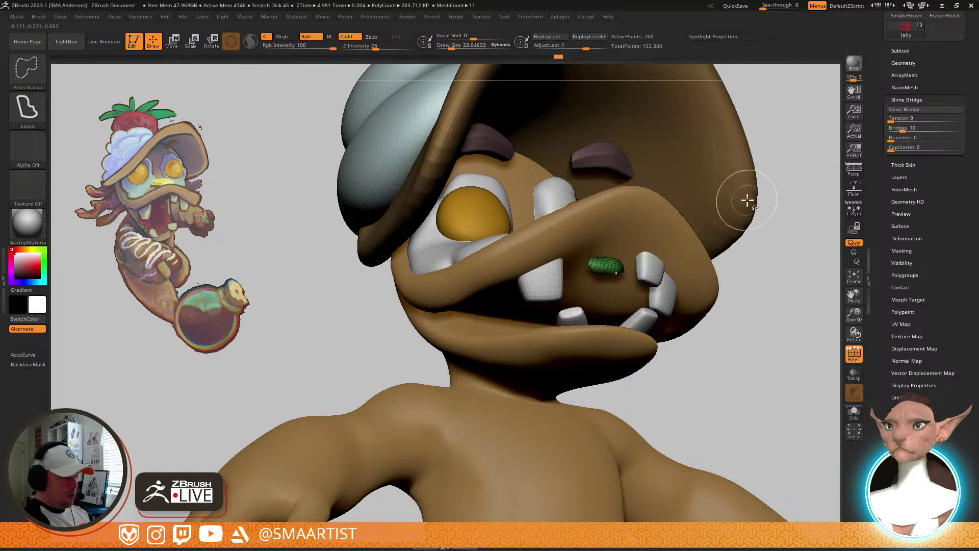
{"action": "key", "text": "ctrl+shift+a"}
{"action": "key", "text": "ctrl+w"}
{"action": "left_click", "coordinate": [746, 231], "text": "ctrl+shift"}
Mask the lower tongue body by polygroup so only the upper tongue stays editable
{"action": "right_click_drag", "start_coordinate": [746, 229], "coordinate": [612, 270]}
{"action": "key", "text": "w"}
{"action": "left_click_drag", "start_coordinate": [643, 262], "coordinate": [785, 283], "text": "alt"}
{"action": "left_click", "coordinate": [612, 268], "text": "ctrl"}
{"action": "right_click_drag", "start_coordinate": [658, 266], "coordinate": [689, 232]}
Reshape the upper tongue to fit the roof of the open mouth using the Move brush at a draw size of about 81
{"action": "key", "text": "b"}
{"action": "key", "text": "m"}
{"action": "key", "text": "v"}
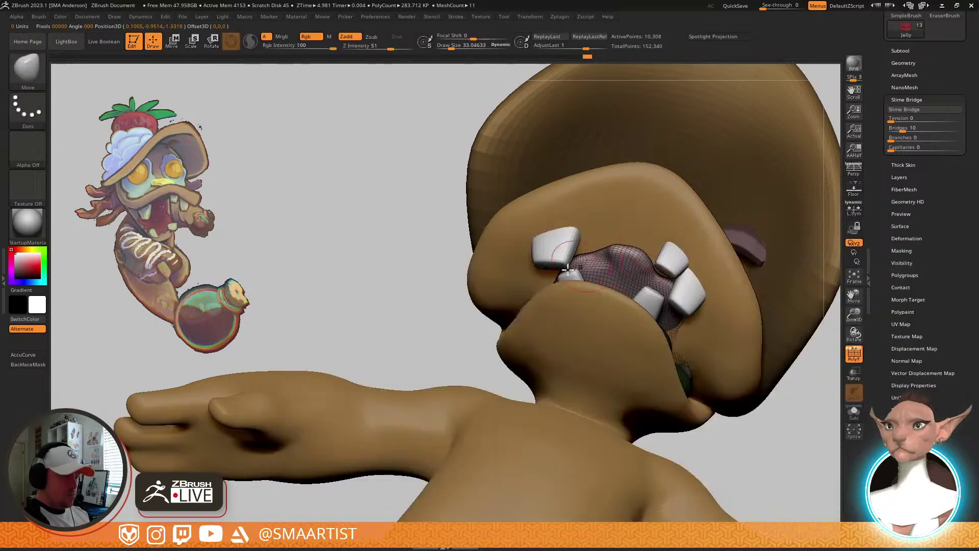
{"action": "key", "text": "s"}
{"action": "left_click_drag", "start_coordinate": [603, 259], "coordinate": [604, 258]}
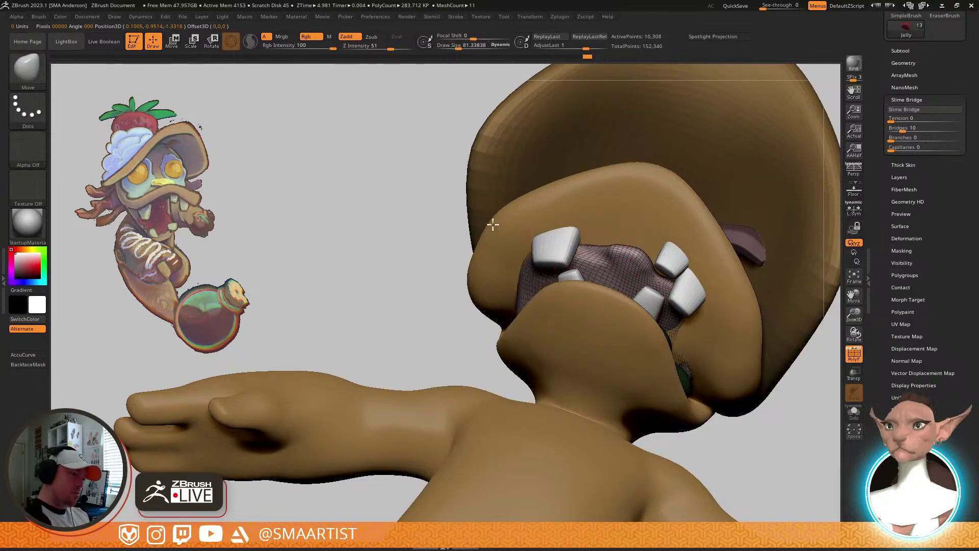
{"action": "right_click_drag", "start_coordinate": [635, 239], "coordinate": [696, 342]}
{"action": "left_click_drag", "start_coordinate": [692, 345], "coordinate": [734, 375]}
{"action": "mouse_move", "coordinate": [739, 378]}
{"action": "right_mouse_down"}
{"action": "mouse_move", "coordinate": [689, 321]}
{"action": "mouse_move", "coordinate": [718, 266]}
{"action": "mouse_move", "coordinate": [650, 267]}
{"action": "mouse_move", "coordinate": [725, 375]}
{"action": "mouse_move", "coordinate": [745, 332]}
{"action": "mouse_move", "coordinate": [632, 286]}
{"action": "mouse_move", "coordinate": [582, 286]}
{"action": "mouse_move", "coordinate": [602, 219]}
{"action": "right_mouse_up"}
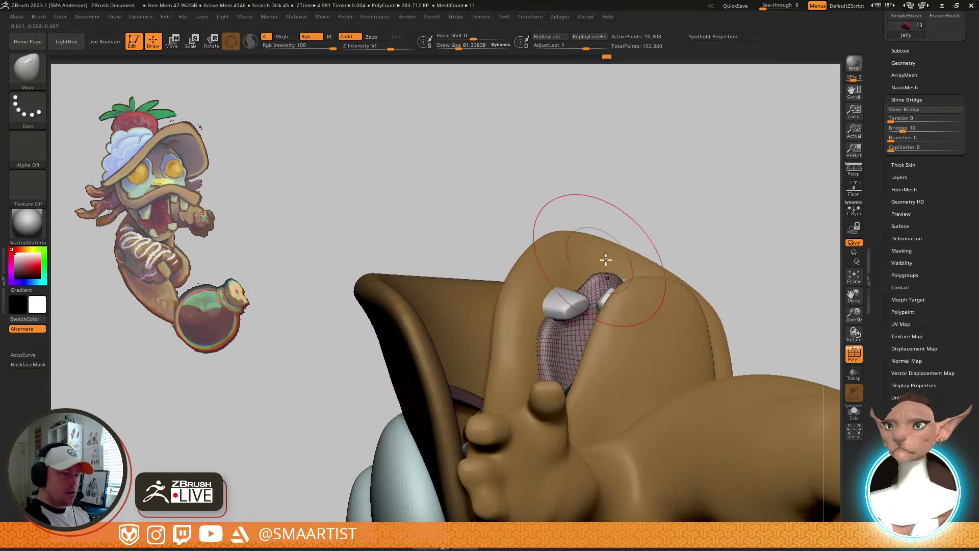
Refine the upper tongue's back end near the mouth corner with the Move brush and hide the polyframe
{"action": "mouse_move", "coordinate": [607, 262]}
{"action": "right_mouse_down"}
{"action": "mouse_move", "coordinate": [616, 340]}
{"action": "mouse_move", "coordinate": [625, 316]}
{"action": "mouse_move", "coordinate": [607, 286]}
{"action": "mouse_move", "coordinate": [592, 282]}
{"action": "mouse_move", "coordinate": [579, 228]}
{"action": "mouse_move", "coordinate": [587, 245]}
{"action": "mouse_move", "coordinate": [563, 288]}
{"action": "mouse_move", "coordinate": [541, 278]}
{"action": "mouse_move", "coordinate": [551, 305]}
{"action": "mouse_move", "coordinate": [561, 284]}
{"action": "mouse_move", "coordinate": [595, 284]}
{"action": "right_mouse_up"}
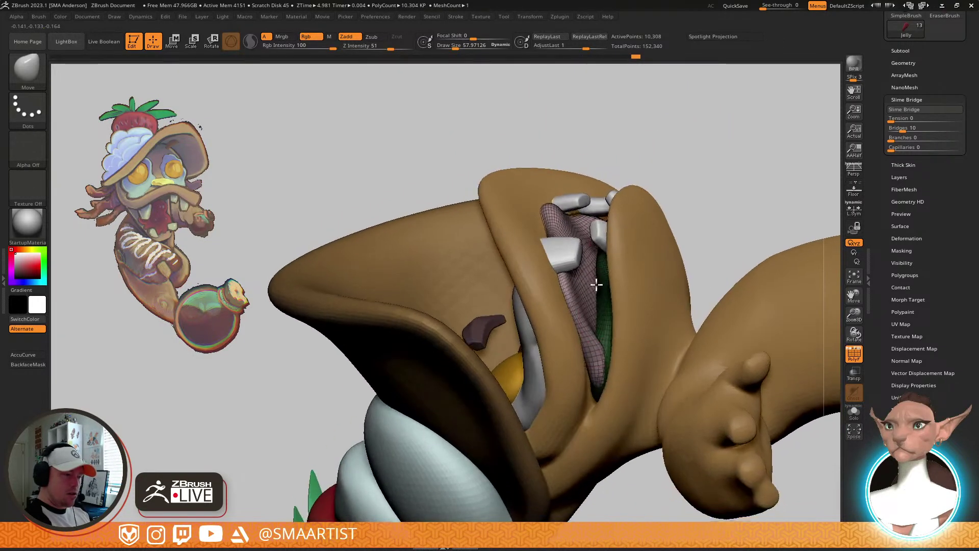
{"action": "key", "text": "shift"}
{"action": "right_click_drag", "start_coordinate": [595, 372], "coordinate": [596, 339]}
{"action": "key", "text": "s"}
{"action": "left_click_drag", "start_coordinate": [596, 379], "coordinate": [599, 379]}
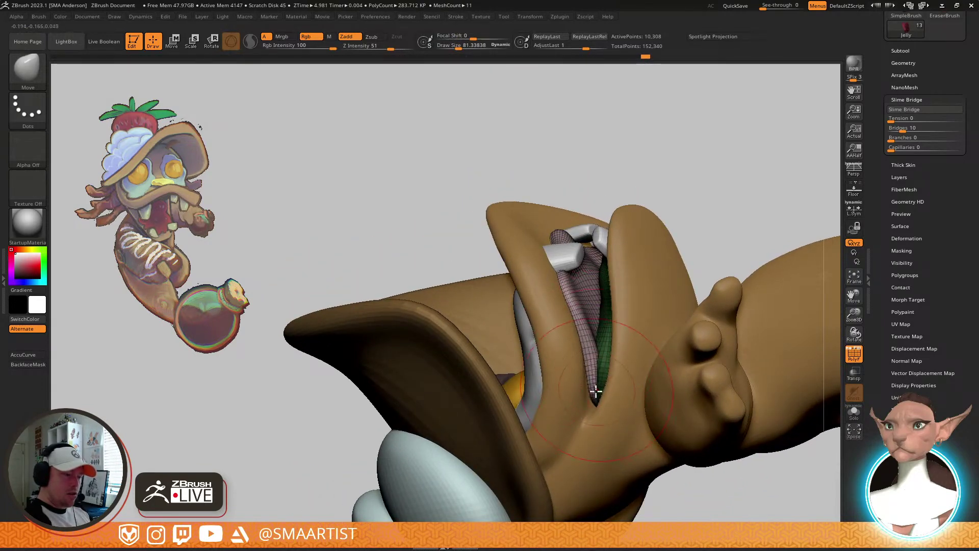
{"action": "mouse_move", "coordinate": [602, 371]}
{"action": "right_mouse_down"}
{"action": "mouse_move", "coordinate": [591, 431]}
{"action": "mouse_move", "coordinate": [595, 407]}
{"action": "mouse_move", "coordinate": [586, 411]}
{"action": "mouse_move", "coordinate": [571, 366]}
{"action": "mouse_move", "coordinate": [572, 328]}
{"action": "mouse_move", "coordinate": [656, 300]}
{"action": "mouse_move", "coordinate": [671, 313]}
{"action": "mouse_move", "coordinate": [653, 322]}
{"action": "mouse_move", "coordinate": [697, 274]}
{"action": "mouse_move", "coordinate": [701, 280]}
{"action": "mouse_move", "coordinate": [627, 289]}
{"action": "right_mouse_up"}
{"action": "key", "text": "shift+f"}
Set the draw size to about 19 and paint mask patches on the facing sides of the upper and lower tongue
{"action": "mouse_move", "coordinate": [723, 207]}
{"action": "right_mouse_down", "text": "ctrl"}
{"action": "mouse_move", "coordinate": [707, 191]}
{"action": "mouse_move", "coordinate": [681, 266]}
{"action": "mouse_move", "coordinate": [730, 233]}
{"action": "mouse_move", "coordinate": [660, 271]}
{"action": "mouse_move", "coordinate": [622, 264]}
{"action": "mouse_move", "coordinate": [623, 280]}
{"action": "mouse_move", "coordinate": [597, 282]}
{"action": "mouse_move", "coordinate": [641, 234]}
{"action": "mouse_move", "coordinate": [575, 255]}
{"action": "mouse_move", "coordinate": [567, 278]}
{"action": "mouse_move", "coordinate": [542, 277]}
{"action": "right_mouse_up", "text": "ctrl"}
{"action": "key", "text": "s"}
{"action": "left_click_drag", "start_coordinate": [524, 267], "coordinate": [517, 267]}
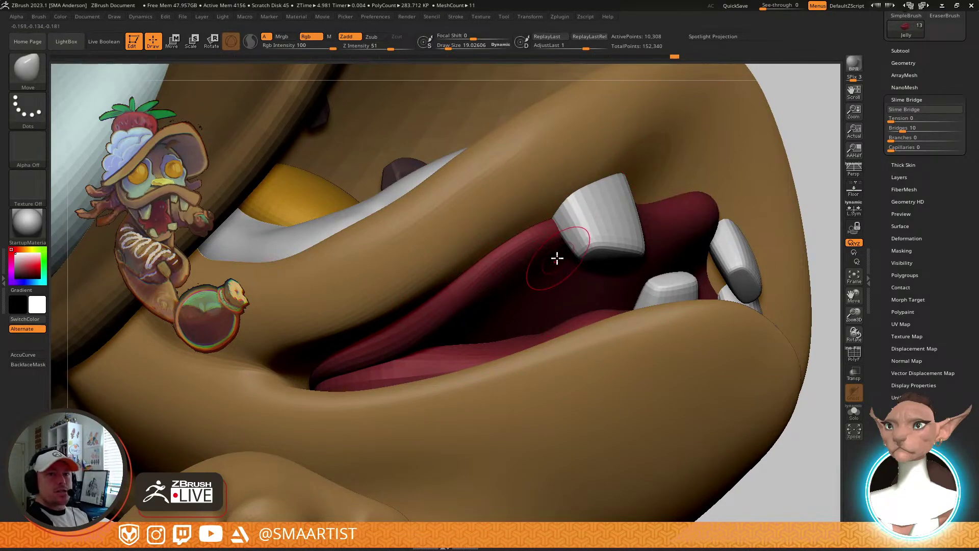
{"action": "key", "text": "ctrl"}
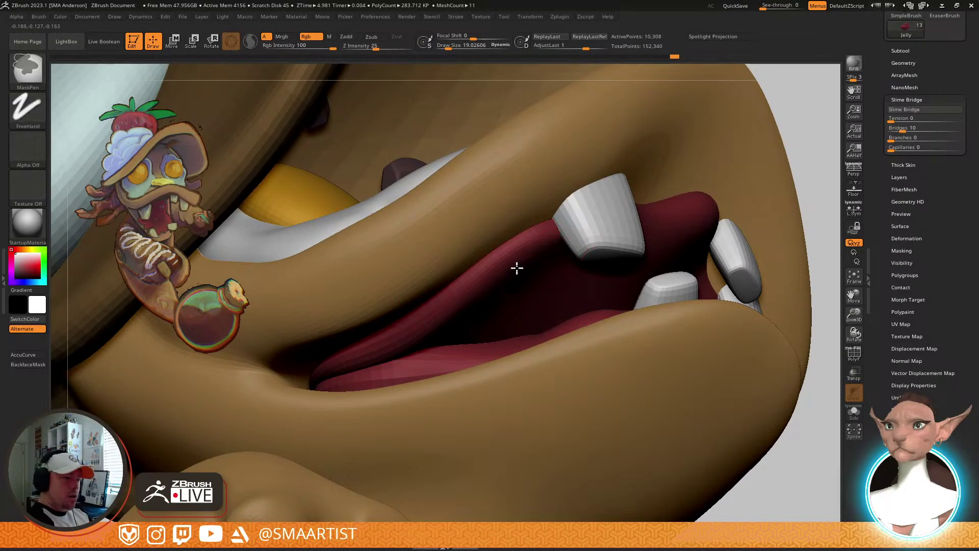
{"action": "mouse_move", "coordinate": [515, 276]}
{"action": "right_mouse_down"}
{"action": "mouse_move", "coordinate": [599, 306]}
{"action": "mouse_move", "coordinate": [608, 343]}
{"action": "mouse_move", "coordinate": [657, 307]}
{"action": "right_mouse_up"}
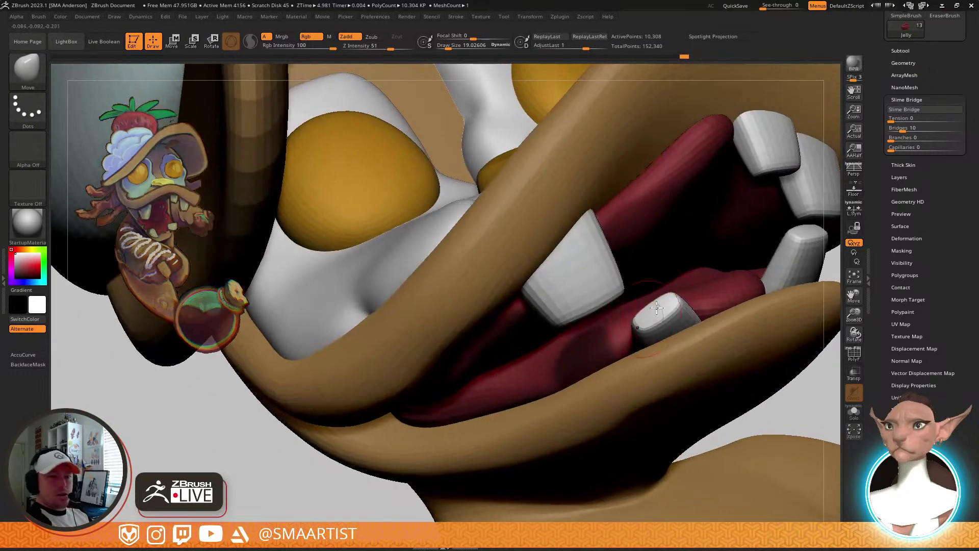
Try generating a slime bridge with 10 bridges between the masked tongue patches and undo it
{"action": "left_click", "coordinate": [929, 109]}
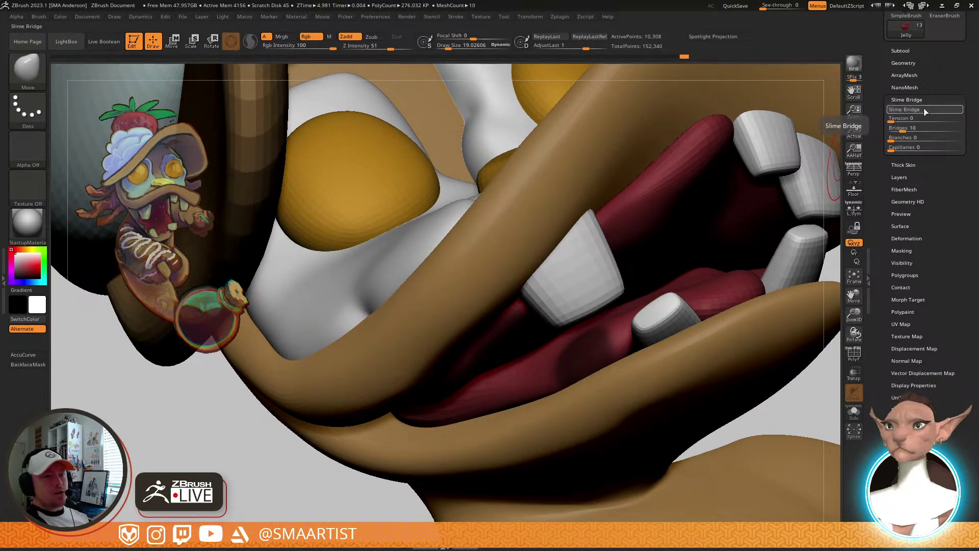
{"action": "mouse_move", "coordinate": [628, 301]}
{"action": "right_mouse_down"}
{"action": "mouse_move", "coordinate": [675, 223]}
{"action": "mouse_move", "coordinate": [647, 260]}
{"action": "mouse_move", "coordinate": [639, 294]}
{"action": "right_mouse_up"}
{"action": "key", "text": "ctrl+z"}
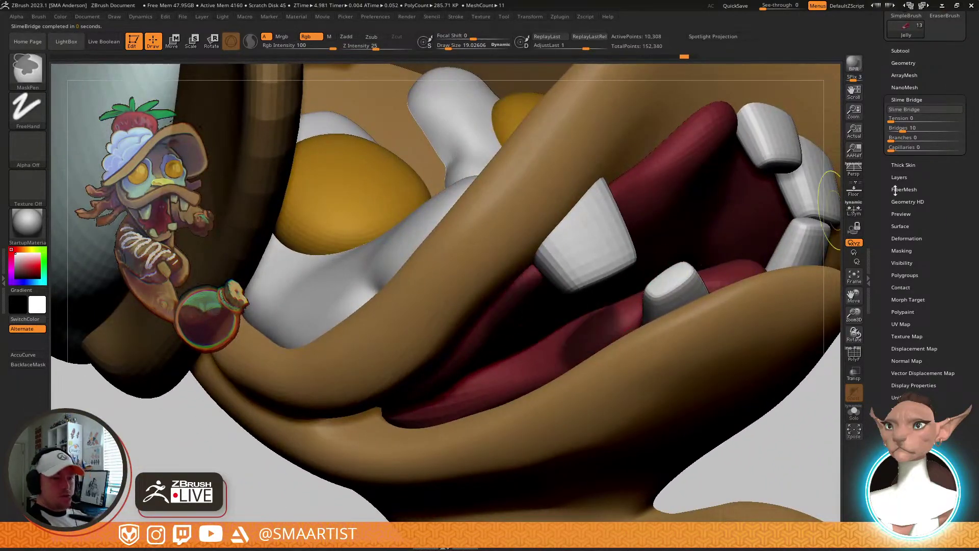
Try generating the slime bridge with 3 bridges between the tongue patches and undo it
{"action": "left_click", "coordinate": [901, 129]}
{"action": "left_click_drag", "start_coordinate": [900, 130], "coordinate": [900, 131]}
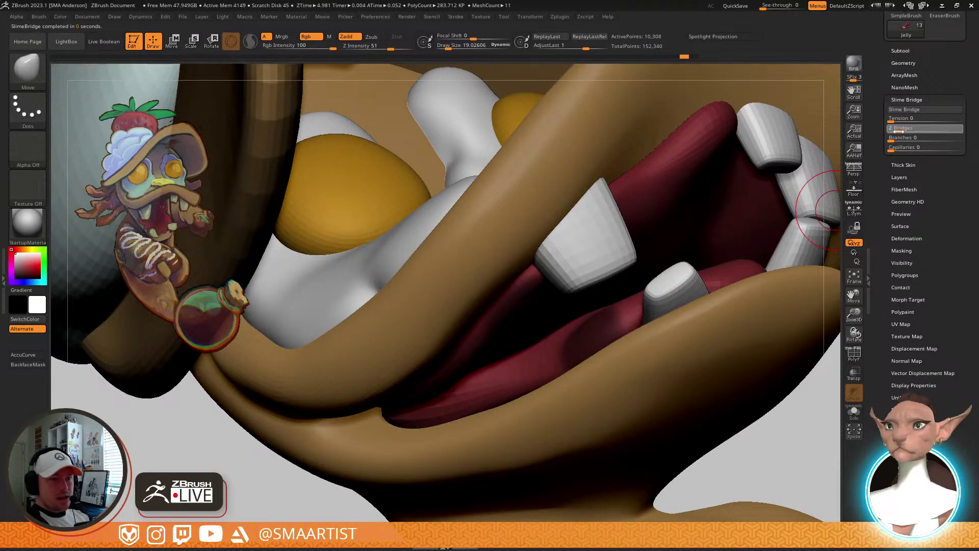
{"action": "left_click", "coordinate": [913, 109]}
{"action": "mouse_move", "coordinate": [627, 293]}
{"action": "right_mouse_down"}
{"action": "mouse_move", "coordinate": [666, 219]}
{"action": "mouse_move", "coordinate": [619, 332]}
{"action": "mouse_move", "coordinate": [705, 268]}
{"action": "mouse_move", "coordinate": [656, 251]}
{"action": "mouse_move", "coordinate": [693, 204]}
{"action": "mouse_move", "coordinate": [686, 270]}
{"action": "right_mouse_up"}
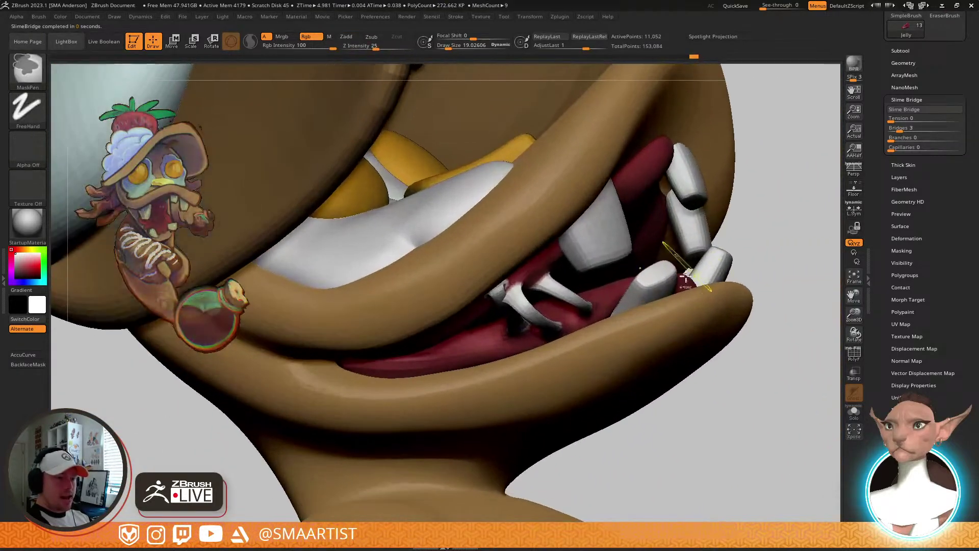
{"action": "key", "text": "ctrl+z"}
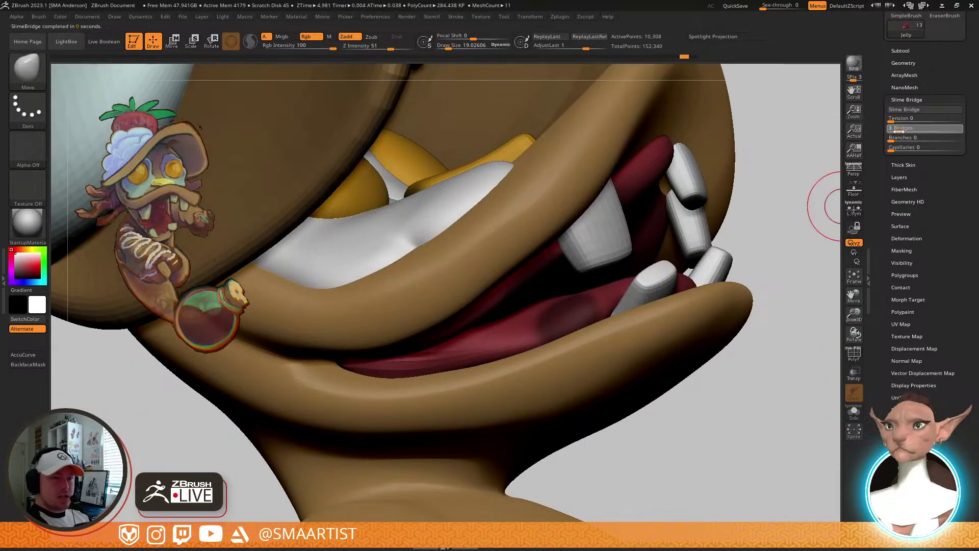
Generate the slime bridge with Bridges set to 2 and display the polyframe
{"action": "left_click", "coordinate": [898, 128]}
{"action": "mouse_move", "coordinate": [813, 157]}
{"action": "right_mouse_down"}
{"action": "mouse_move", "coordinate": [627, 263]}
{"action": "mouse_move", "coordinate": [648, 248]}
{"action": "mouse_move", "coordinate": [671, 263]}
{"action": "mouse_move", "coordinate": [656, 280]}
{"action": "mouse_move", "coordinate": [651, 264]}
{"action": "mouse_move", "coordinate": [573, 210]}
{"action": "right_mouse_up"}
{"action": "key", "text": "shift+f"}
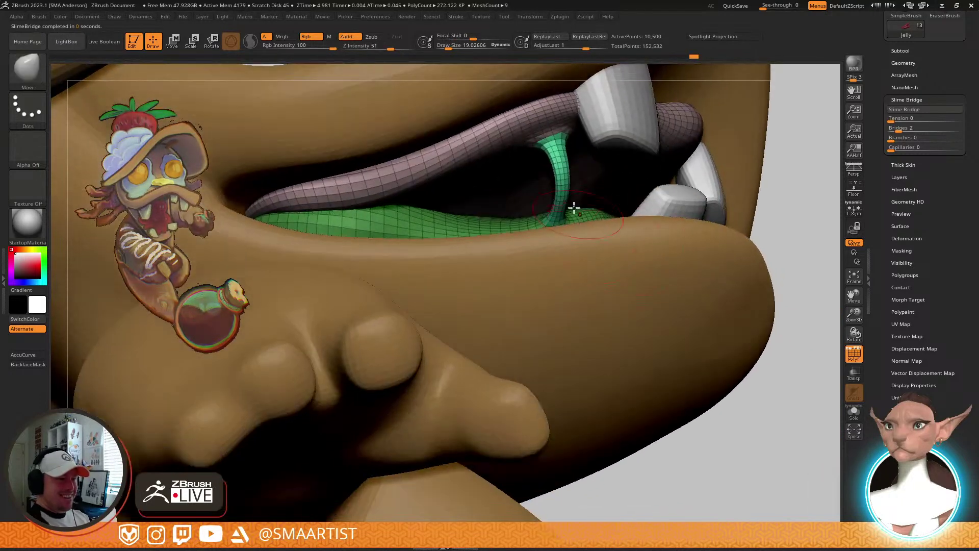
Mask both tongue bodies while leaving the slime strand unmasked, hide the polyframe and smooth the strand
{"action": "key", "text": "ctrl+shift"}
{"action": "left_click", "coordinate": [563, 174], "text": "ctrl+shift"}
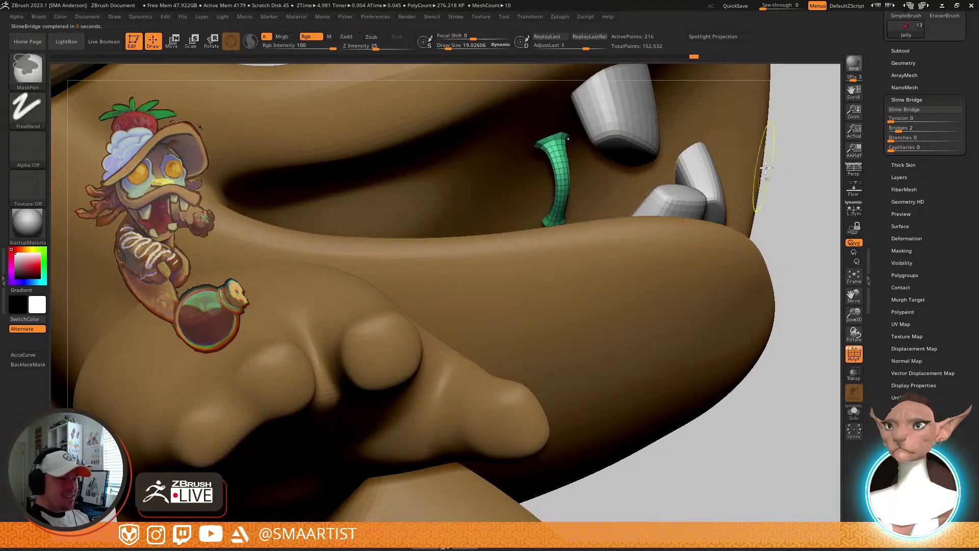
{"action": "left_click", "coordinate": [778, 187], "text": "ctrl+shift"}
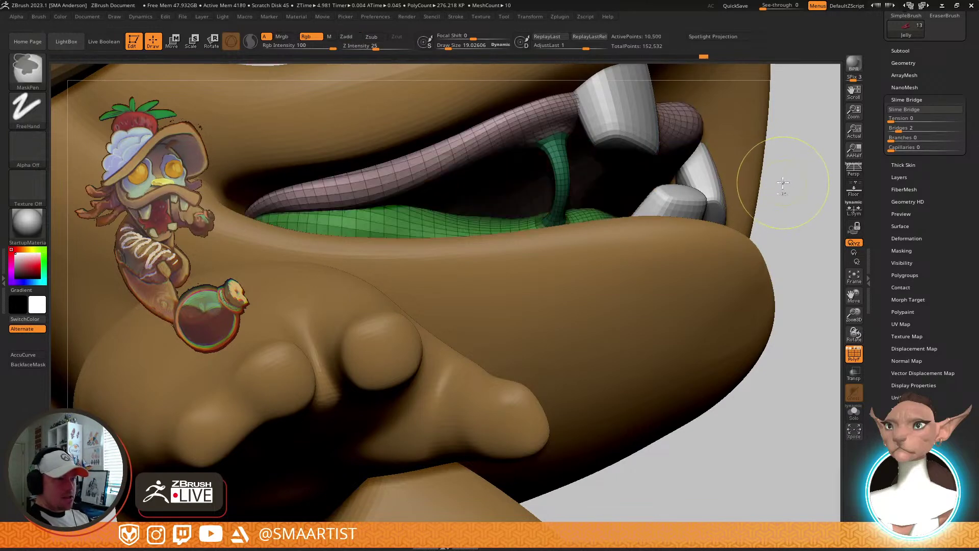
{"action": "left_click", "coordinate": [797, 180], "text": "ctrl"}
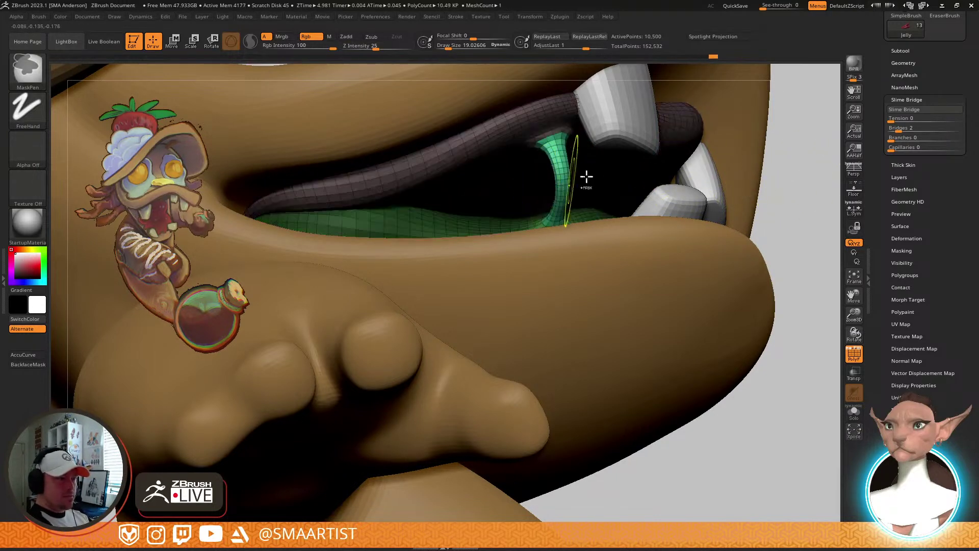
{"action": "left_click", "coordinate": [809, 183], "text": "ctrl"}
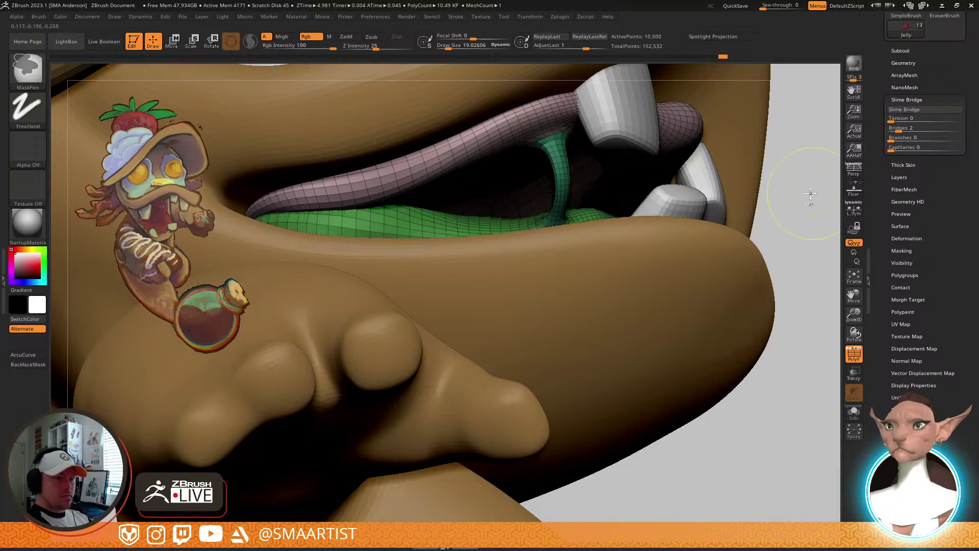
{"action": "key", "text": "shift+f"}
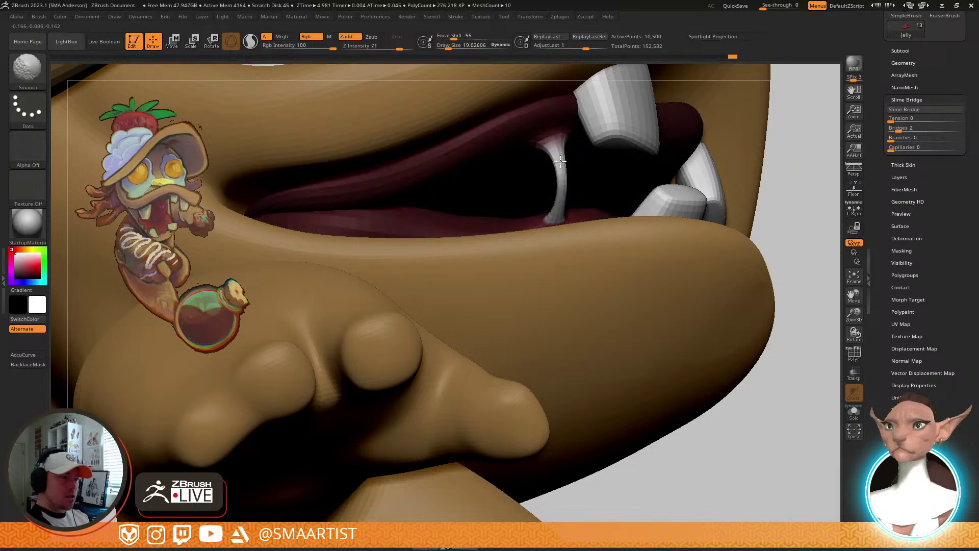
{"action": "left_click_drag", "start_coordinate": [557, 196], "coordinate": [557, 179], "text": "shift"}
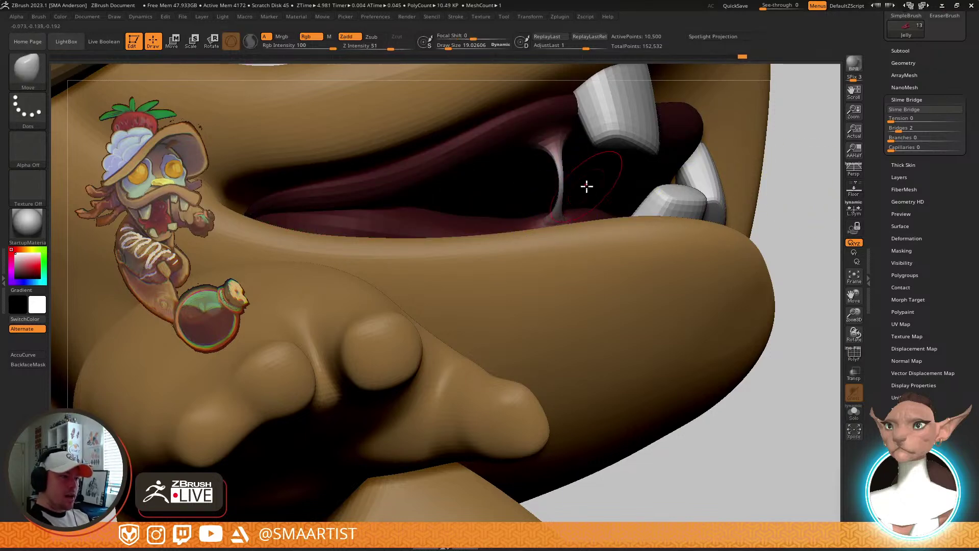
Thicken the slime strand with the Inflat brush at a draw size of about 48 and smooth it
{"action": "right_click_drag", "start_coordinate": [586, 185], "coordinate": [514, 200]}
{"action": "key", "text": "s"}
{"action": "left_click_drag", "start_coordinate": [466, 189], "coordinate": [506, 187]}
{"action": "mouse_move", "coordinate": [524, 187]}
{"action": "right_mouse_down"}
{"action": "mouse_move", "coordinate": [591, 207]}
{"action": "mouse_move", "coordinate": [624, 192]}
{"action": "right_mouse_up"}
{"action": "key", "text": "shift"}
{"action": "key", "text": "b"}
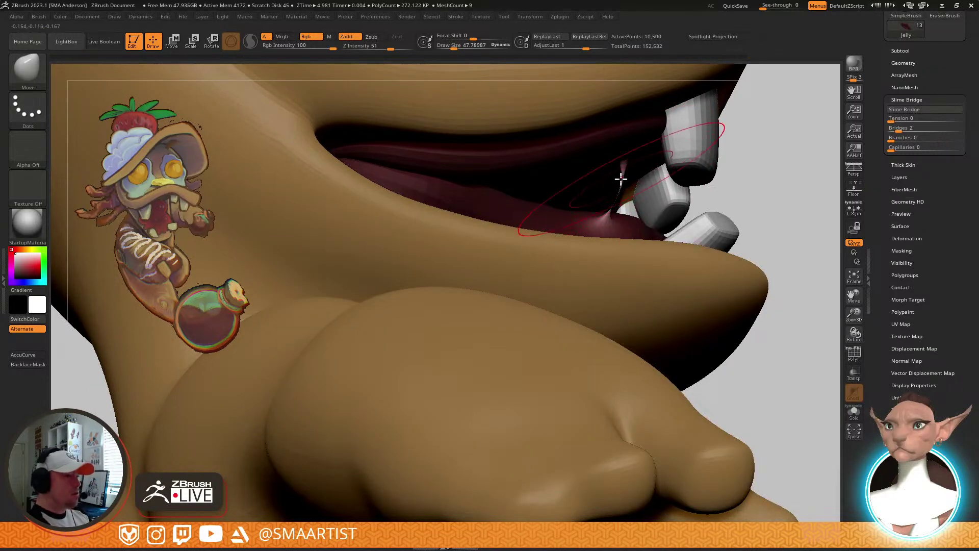
{"action": "key", "text": "b"}
{"action": "key", "text": "i"}
{"action": "key", "text": "n"}
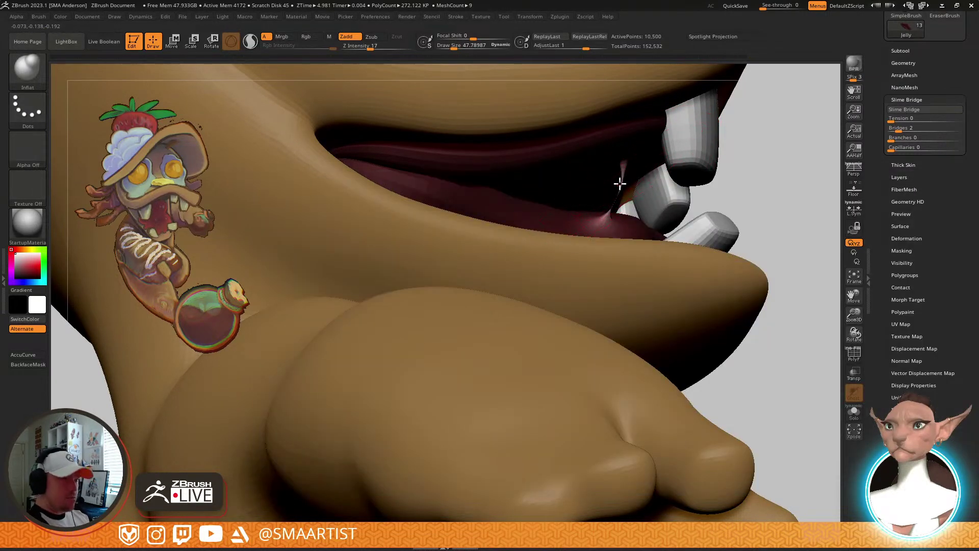
{"action": "mouse_move", "coordinate": [612, 205]}
{"action": "left_mouse_down"}
{"action": "mouse_move", "coordinate": [630, 195]}
{"action": "mouse_move", "coordinate": [623, 189]}
{"action": "left_mouse_up"}
{"action": "right_click_drag", "start_coordinate": [623, 189], "coordinate": [681, 191]}
{"action": "left_click_drag", "start_coordinate": [621, 189], "coordinate": [628, 181], "text": "shift"}
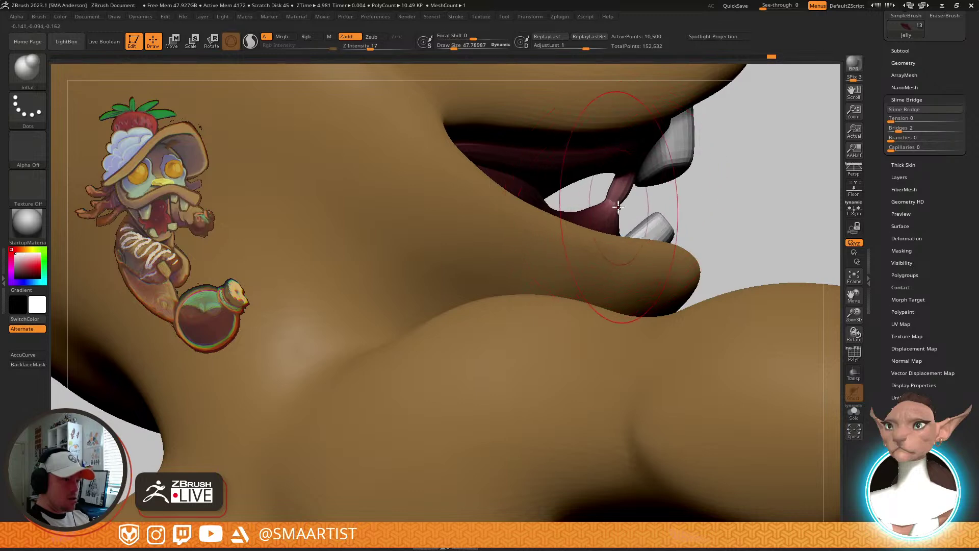
Inflate the slime strand further from another angle and smooth it at a draw size of about 33
{"action": "right_click_drag", "start_coordinate": [660, 201], "coordinate": [623, 168]}
{"action": "left_click_drag", "start_coordinate": [622, 179], "coordinate": [618, 165]}
{"action": "right_click_drag", "start_coordinate": [619, 164], "coordinate": [658, 189]}
{"action": "mouse_move", "coordinate": [743, 199]}
{"action": "right_mouse_down"}
{"action": "mouse_move", "coordinate": [564, 228]}
{"action": "mouse_move", "coordinate": [601, 233]}
{"action": "mouse_move", "coordinate": [572, 265]}
{"action": "right_mouse_up"}
{"action": "key", "text": "s"}
{"action": "left_click_drag", "start_coordinate": [564, 270], "coordinate": [563, 273]}
{"action": "mouse_move", "coordinate": [568, 282]}
{"action": "right_mouse_down"}
{"action": "mouse_move", "coordinate": [602, 269]}
{"action": "mouse_move", "coordinate": [584, 283]}
{"action": "right_mouse_up"}
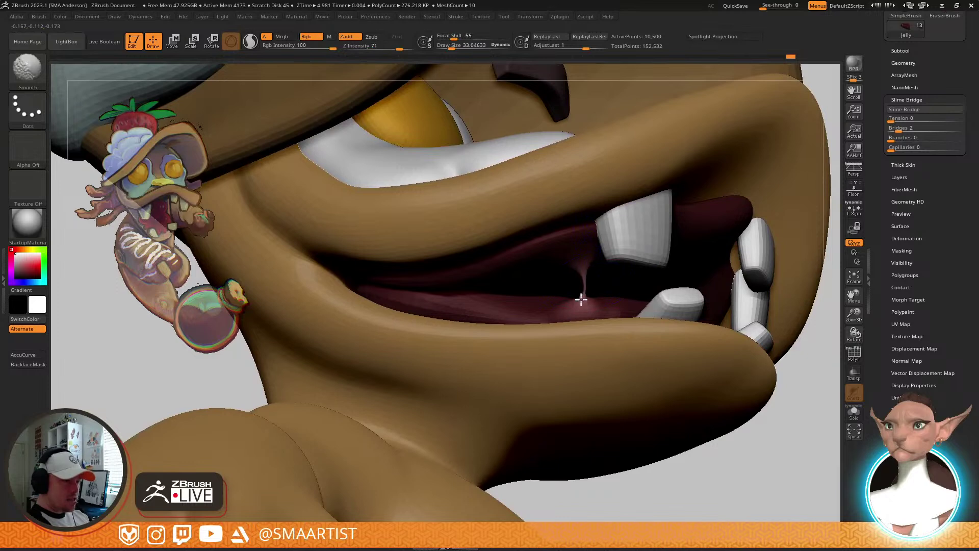
{"action": "left_click_drag", "start_coordinate": [582, 265], "coordinate": [585, 259], "text": "shift"}
Shift the middle of the slime strand toward the back of the mouth with the Move brush at a draw size of about 10
{"action": "right_click", "coordinate": [584, 324]}
{"action": "mouse_move", "coordinate": [615, 271]}
{"action": "right_mouse_down"}
{"action": "mouse_move", "coordinate": [587, 316]}
{"action": "mouse_move", "coordinate": [621, 291]}
{"action": "mouse_move", "coordinate": [583, 331]}
{"action": "right_mouse_up"}
{"action": "key", "text": "b"}
{"action": "key", "text": "m"}
{"action": "key", "text": "v"}
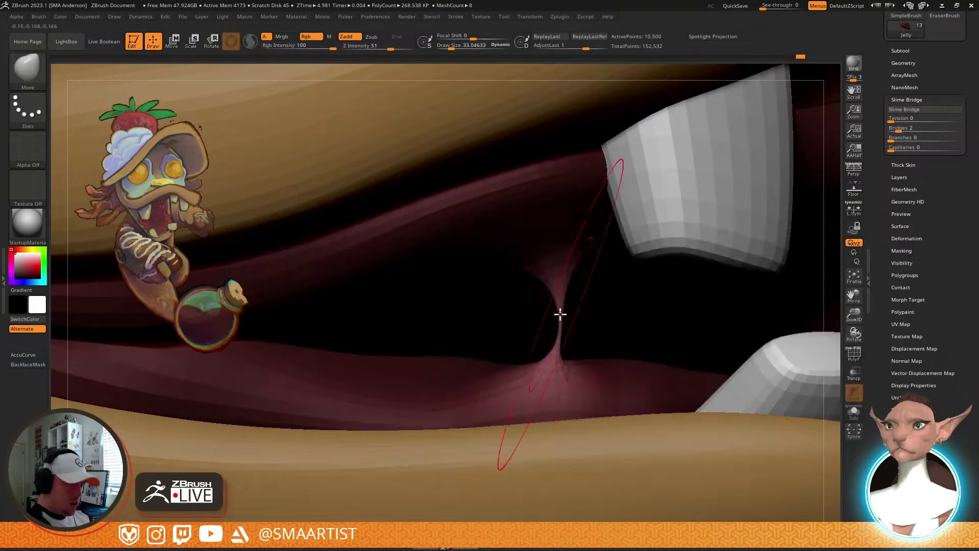
{"action": "key", "text": "s"}
{"action": "left_click_drag", "start_coordinate": [560, 323], "coordinate": [551, 323]}
{"action": "key", "text": "s"}
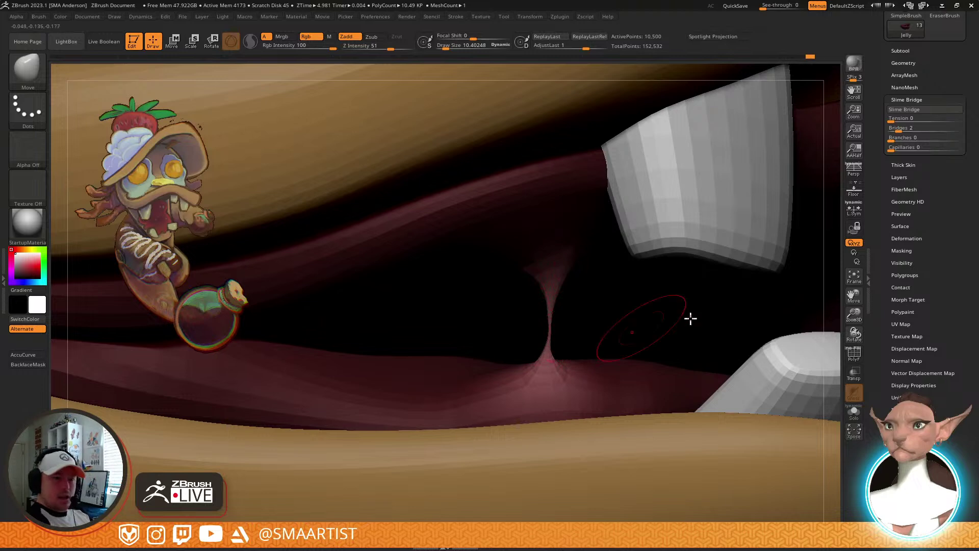
Try to smooth the slime bridge strand connecting the upper and lower jelly inside the mouth
{"action": "right_click_drag", "start_coordinate": [546, 326], "coordinate": [651, 287]}
{"action": "left_click", "coordinate": [913, 238]}
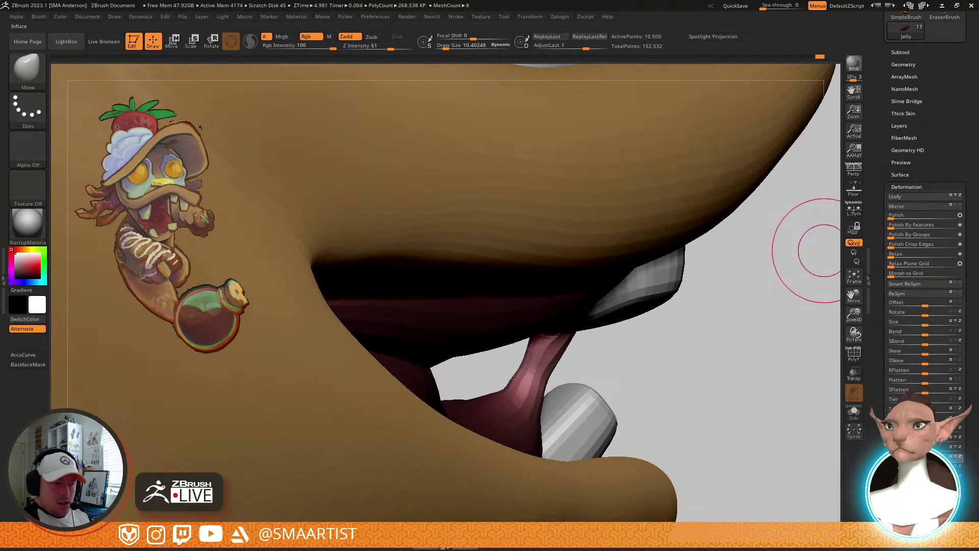
{"action": "right_click_drag", "start_coordinate": [695, 422], "coordinate": [574, 344]}
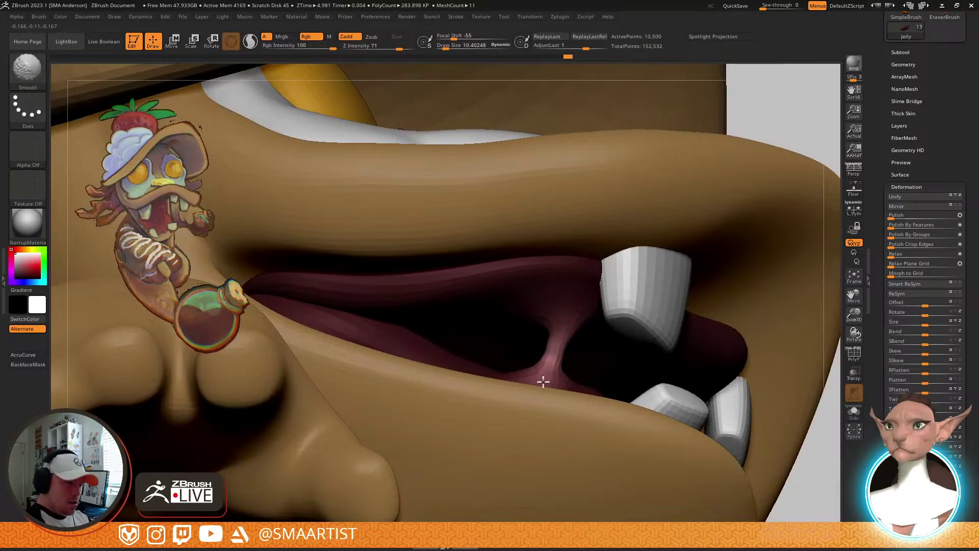
{"action": "right_click_drag", "start_coordinate": [602, 304], "coordinate": [575, 333]}
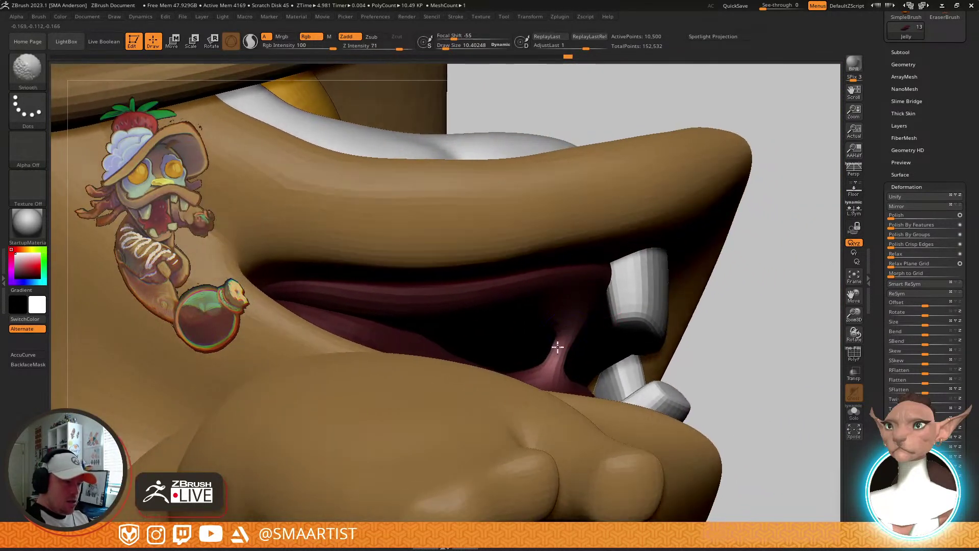
{"action": "mouse_move", "coordinate": [673, 313]}
{"action": "right_mouse_down"}
{"action": "mouse_move", "coordinate": [775, 393]}
{"action": "mouse_move", "coordinate": [761, 390]}
{"action": "mouse_move", "coordinate": [752, 402]}
{"action": "mouse_move", "coordinate": [743, 367]}
{"action": "mouse_move", "coordinate": [545, 274]}
{"action": "right_mouse_up"}
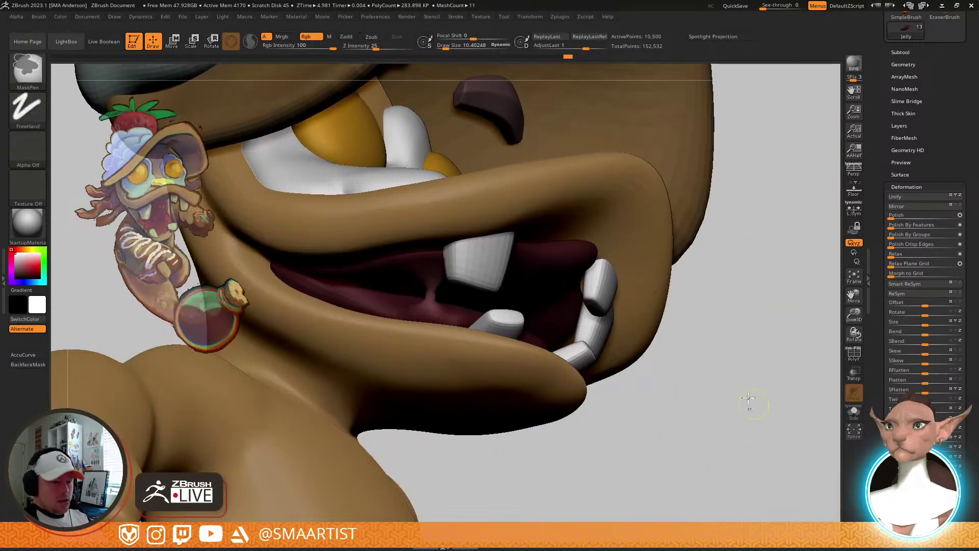
{"action": "mouse_move", "coordinate": [735, 437]}
{"action": "right_mouse_down"}
{"action": "mouse_move", "coordinate": [706, 284]}
{"action": "mouse_move", "coordinate": [663, 286]}
{"action": "mouse_move", "coordinate": [711, 313]}
{"action": "mouse_move", "coordinate": [756, 313]}
{"action": "mouse_move", "coordinate": [758, 344]}
{"action": "mouse_move", "coordinate": [827, 327]}
{"action": "right_mouse_up"}
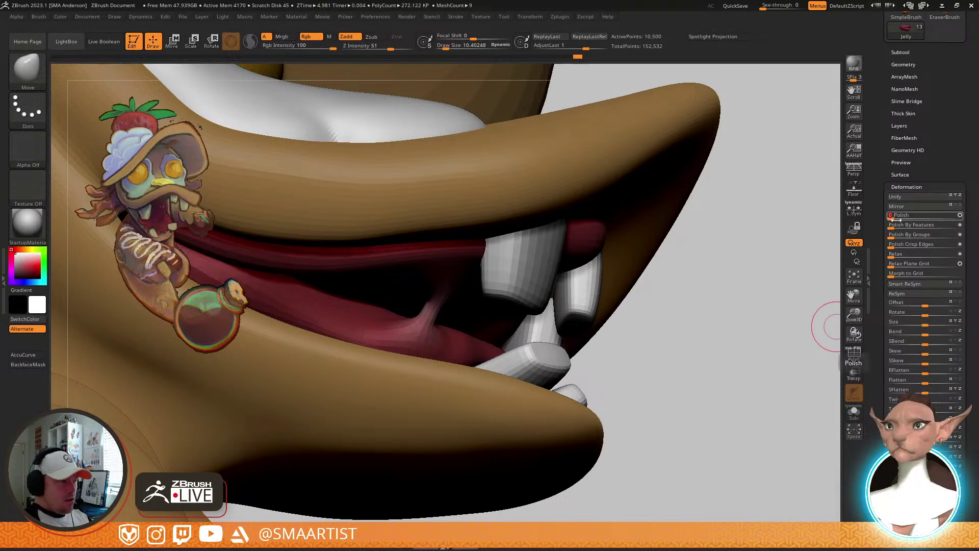
{"action": "right_click_drag", "start_coordinate": [459, 307], "coordinate": [440, 265]}
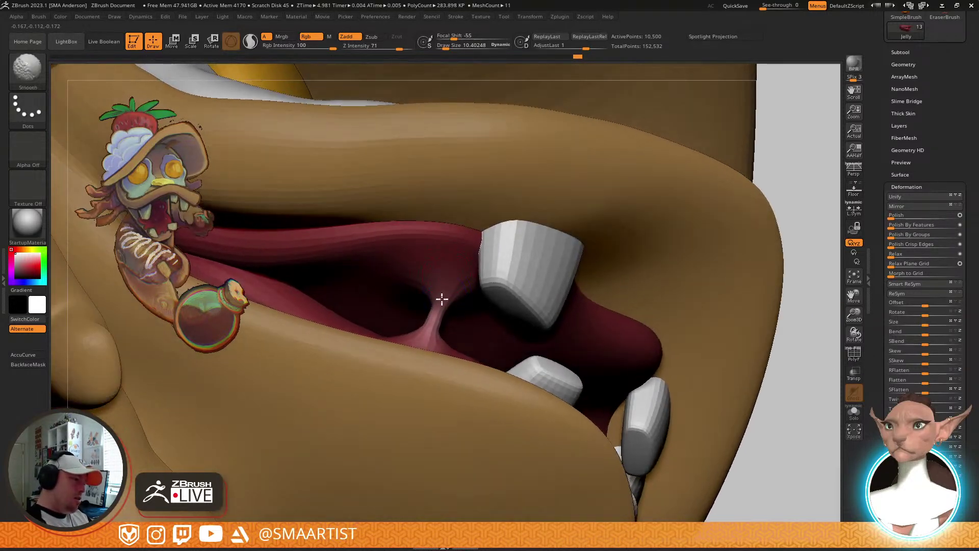
Thicken the slime bridge strand in the mouth with the Inflat brush at a draw size of about 28
{"action": "key", "text": "b"}
{"action": "key", "text": "i"}
{"action": "key", "text": "n"}
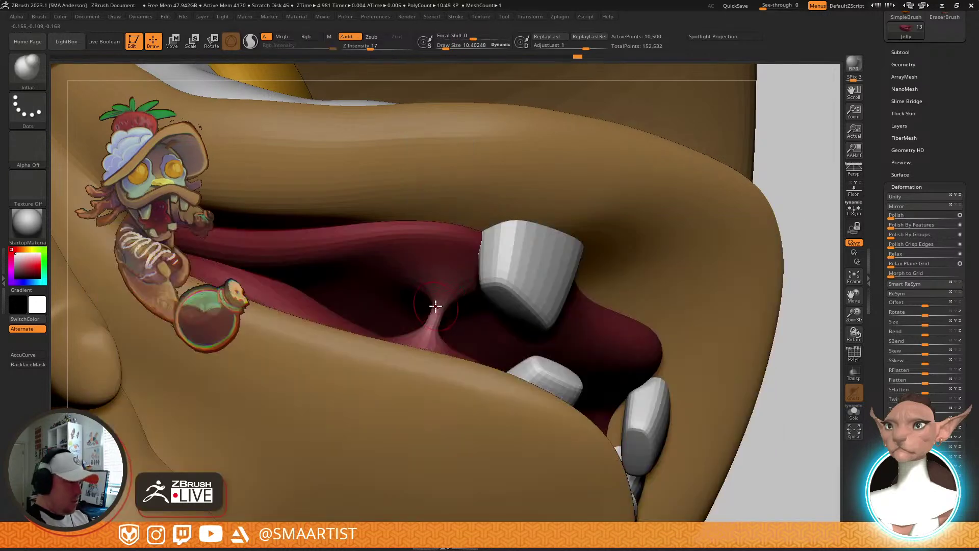
{"action": "key", "text": "s"}
{"action": "left_click_drag", "start_coordinate": [440, 310], "coordinate": [436, 318]}
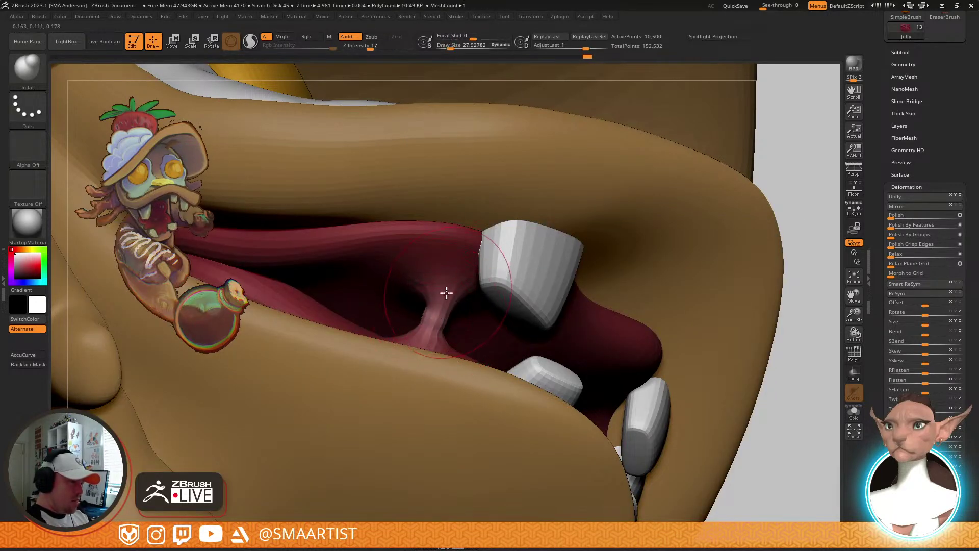
Undo the slime bridge edits back to the plain jelly mesh without any strand in the mouth
{"action": "mouse_move", "coordinate": [446, 293]}
{"action": "right_mouse_down"}
{"action": "mouse_move", "coordinate": [415, 345]}
{"action": "mouse_move", "coordinate": [520, 267]}
{"action": "mouse_move", "coordinate": [657, 303]}
{"action": "mouse_move", "coordinate": [623, 279]}
{"action": "mouse_move", "coordinate": [587, 276]}
{"action": "mouse_move", "coordinate": [641, 276]}
{"action": "mouse_move", "coordinate": [658, 295]}
{"action": "mouse_move", "coordinate": [673, 256]}
{"action": "mouse_move", "coordinate": [711, 230]}
{"action": "mouse_move", "coordinate": [704, 201]}
{"action": "mouse_move", "coordinate": [724, 262]}
{"action": "mouse_move", "coordinate": [736, 201]}
{"action": "right_mouse_up"}
{"action": "key", "text": "ctrl"}
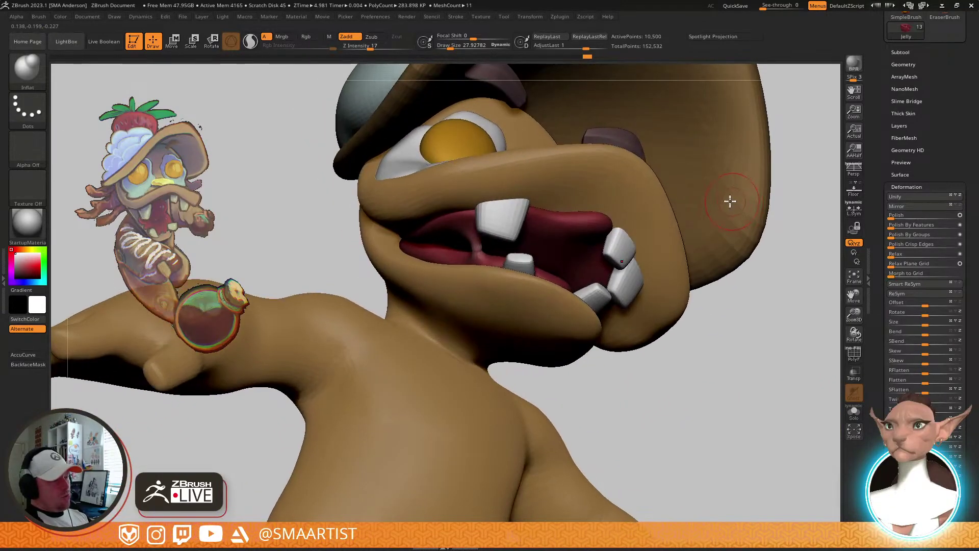
{"action": "key", "text": "ctrl"}
{"action": "key", "text": "ctrl+z"}
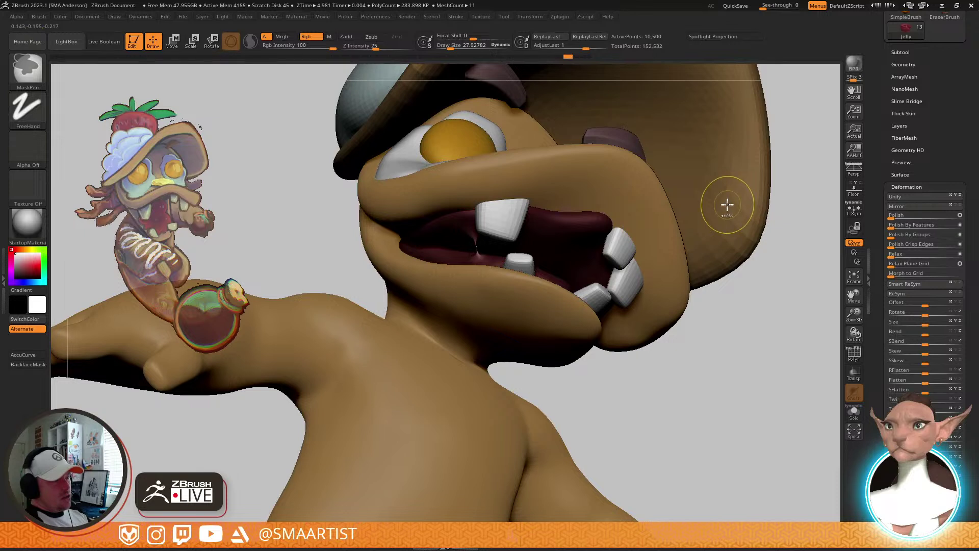
{"action": "key", "text": "ctrl+z"}
{"action": "key", "text": "ctrl+z"}
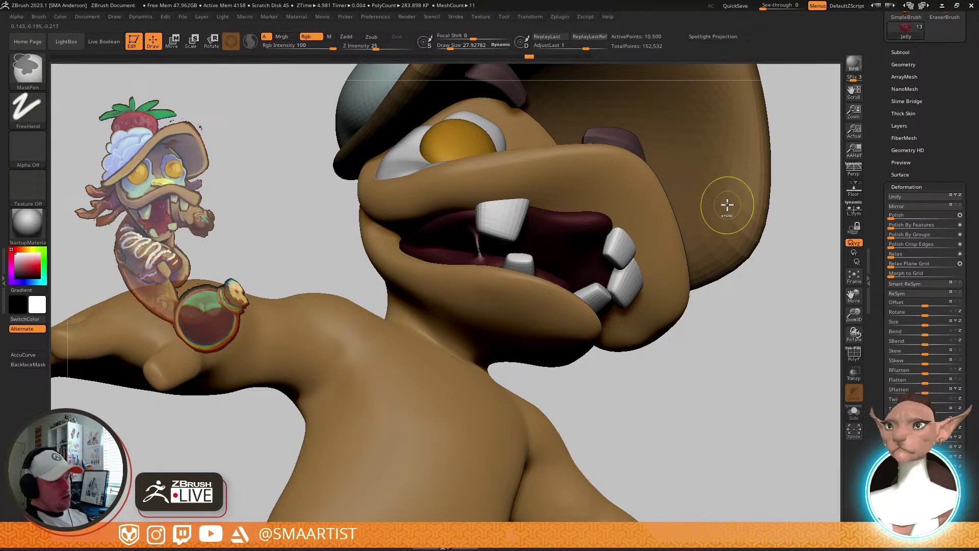
{"action": "key", "text": "ctrl+z"}
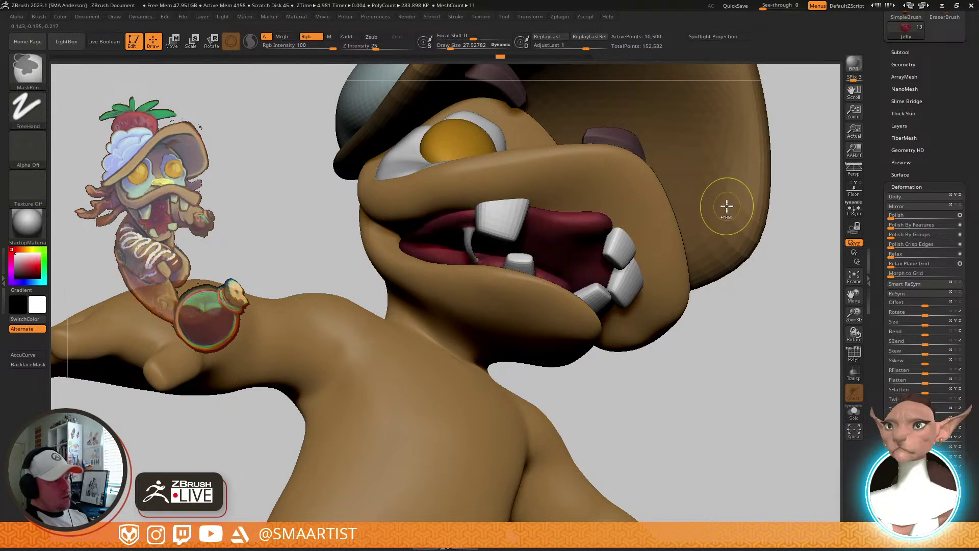
{"action": "key", "text": "ctrl+shift+z"}
{"action": "key", "text": "ctrl+z"}
{"action": "key", "text": "ctrl+z"}
{"action": "key", "text": "ctrl+z"}
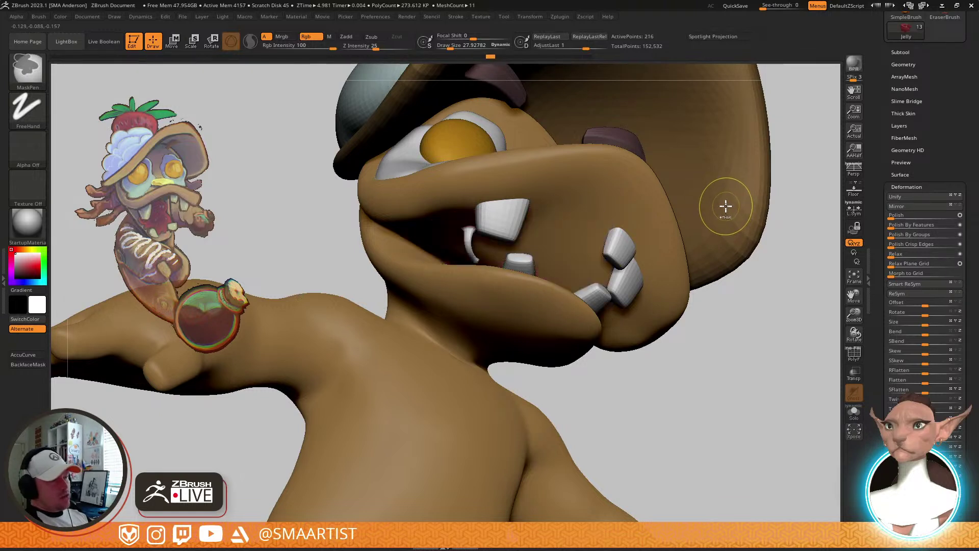
{"action": "key", "text": "ctrl+z"}
{"action": "key", "text": "ctrl+z"}
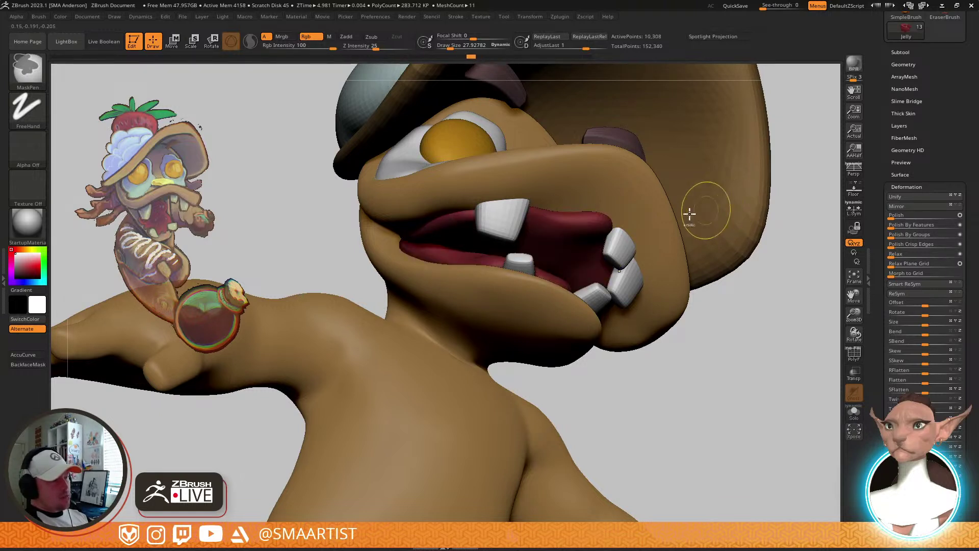
Lasso-hide the upper piece of the jelly mesh, accepting removal of the newer undo history, so only the lower piece shows
{"action": "left_click_drag", "start_coordinate": [631, 184], "coordinate": [632, 255], "text": "ctrl+shift"}
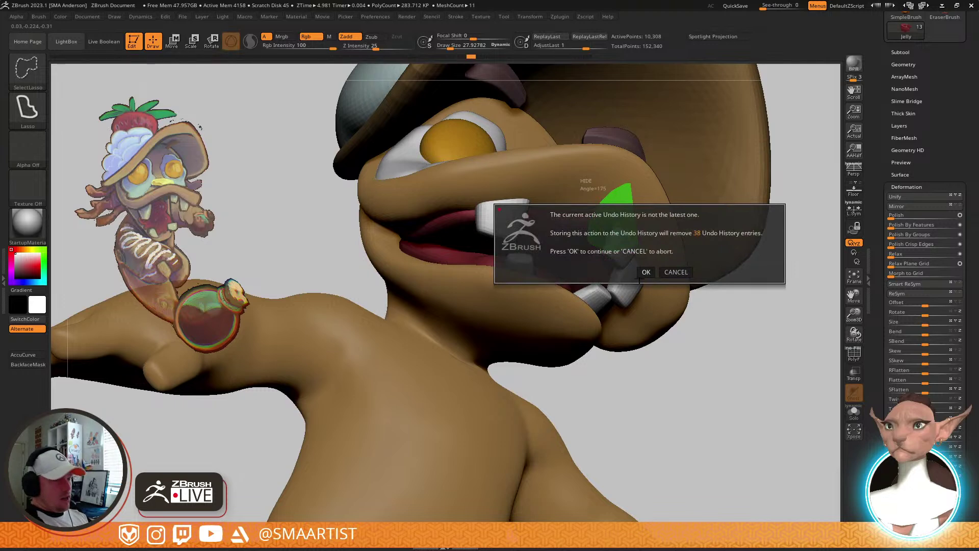
{"action": "left_click", "coordinate": [645, 273]}
{"action": "mouse_move", "coordinate": [752, 258]}
{"action": "left_mouse_down", "text": "ctrl+shift"}
{"action": "mouse_move", "coordinate": [795, 375]}
{"action": "mouse_move", "coordinate": [869, 195]}
{"action": "left_mouse_up", "text": "ctrl+shift"}
Try to delete the hidden upper piece of the jelly mesh with Del Hidden
{"action": "left_click_drag", "start_coordinate": [944, 142], "coordinate": [937, 213]}
{"action": "left_click", "coordinate": [912, 136]}
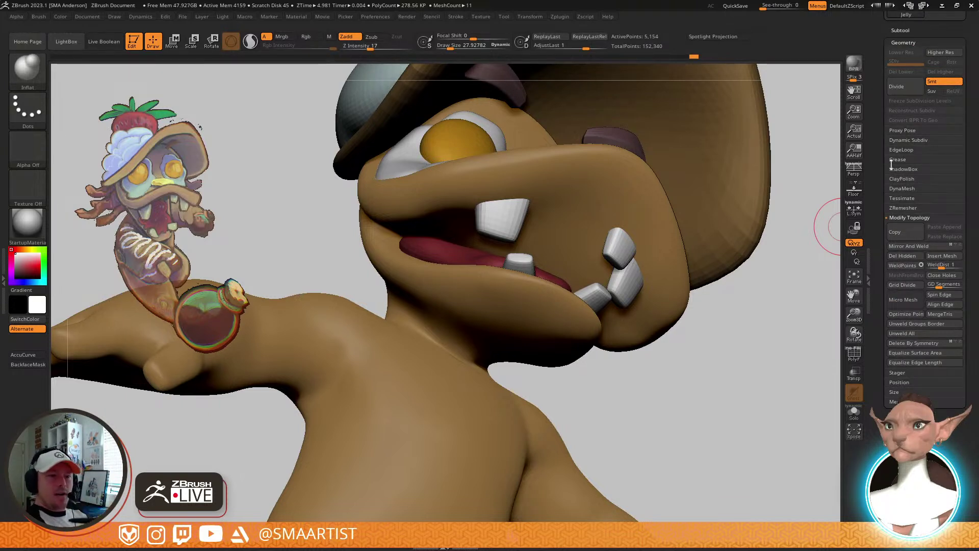
{"action": "left_click", "coordinate": [913, 256]}
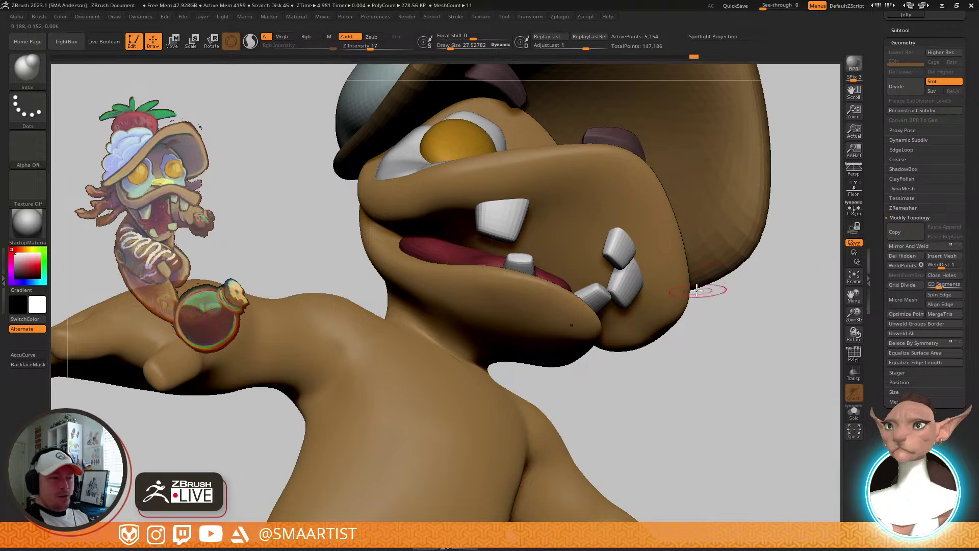
{"action": "key", "text": "ctrl+z"}
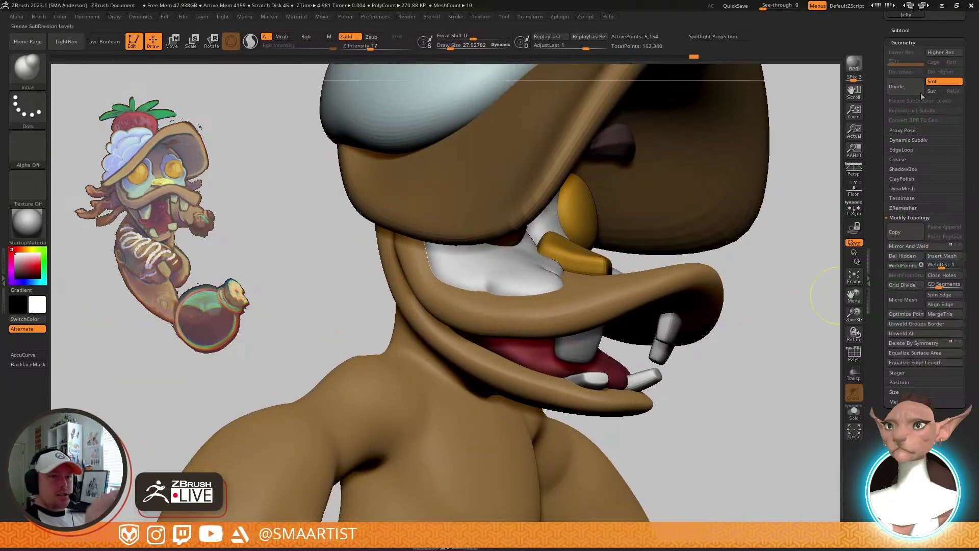
Split the hidden upper jelly piece into its own subtool and turn off that subtool's visibility
{"action": "left_click", "coordinate": [900, 30]}
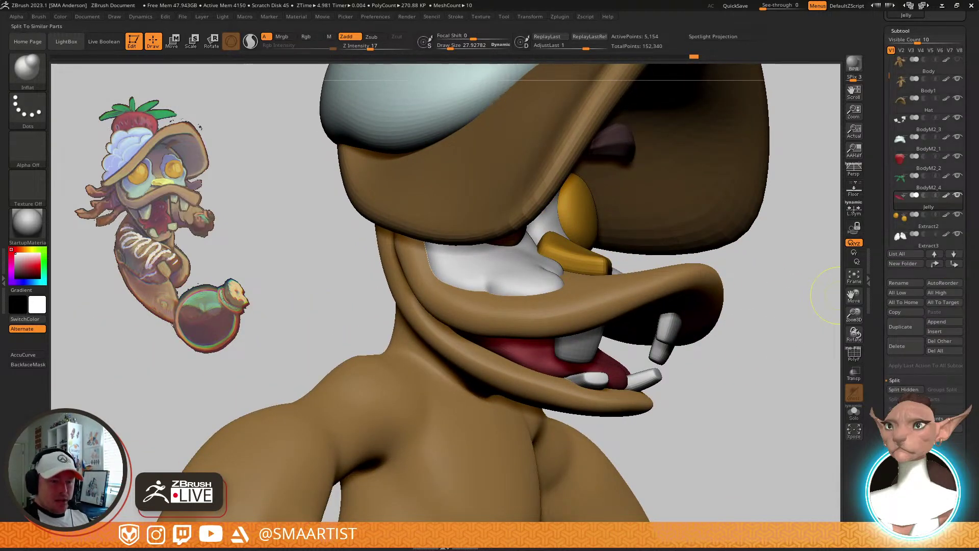
{"action": "left_click", "coordinate": [903, 389]}
{"action": "left_click", "coordinate": [959, 216]}
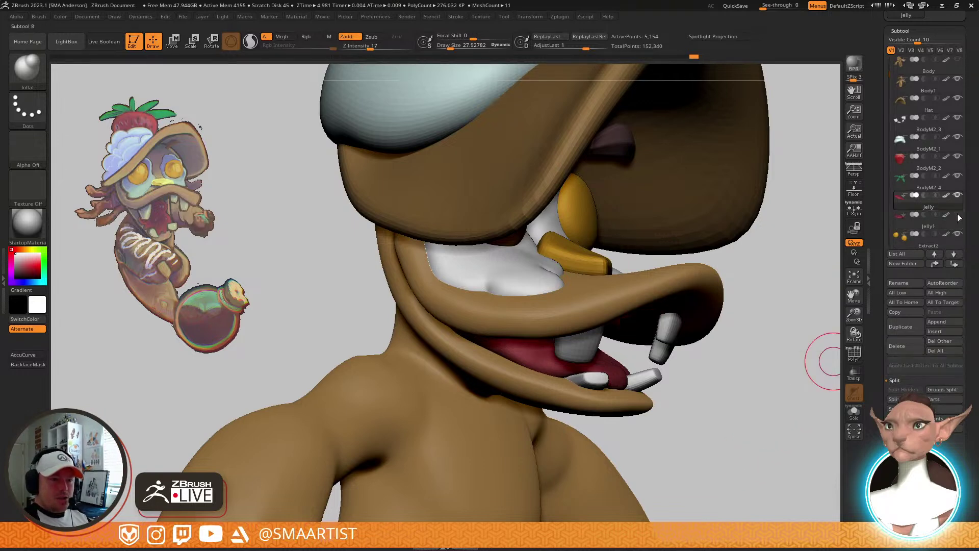
Frame the whole character from the front and save the file
{"action": "mouse_move", "coordinate": [751, 345]}
{"action": "left_mouse_down"}
{"action": "mouse_move", "coordinate": [721, 327]}
{"action": "mouse_move", "coordinate": [743, 372]}
{"action": "mouse_move", "coordinate": [743, 323]}
{"action": "mouse_move", "coordinate": [727, 363]}
{"action": "mouse_move", "coordinate": [719, 330]}
{"action": "mouse_move", "coordinate": [762, 310]}
{"action": "mouse_move", "coordinate": [719, 277]}
{"action": "mouse_move", "coordinate": [763, 288]}
{"action": "mouse_move", "coordinate": [724, 242]}
{"action": "mouse_move", "coordinate": [707, 246]}
{"action": "left_mouse_up"}
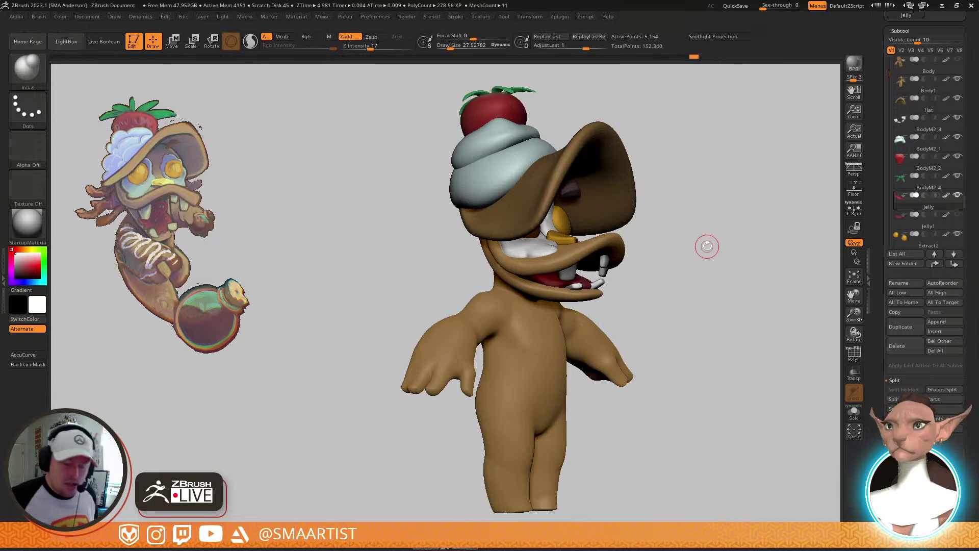
{"action": "mouse_move", "coordinate": [676, 250]}
{"action": "left_mouse_down"}
{"action": "mouse_move", "coordinate": [680, 276]}
{"action": "mouse_move", "coordinate": [708, 261]}
{"action": "mouse_move", "coordinate": [682, 264]}
{"action": "left_mouse_up"}
{"action": "key", "text": "ctrl+s"}
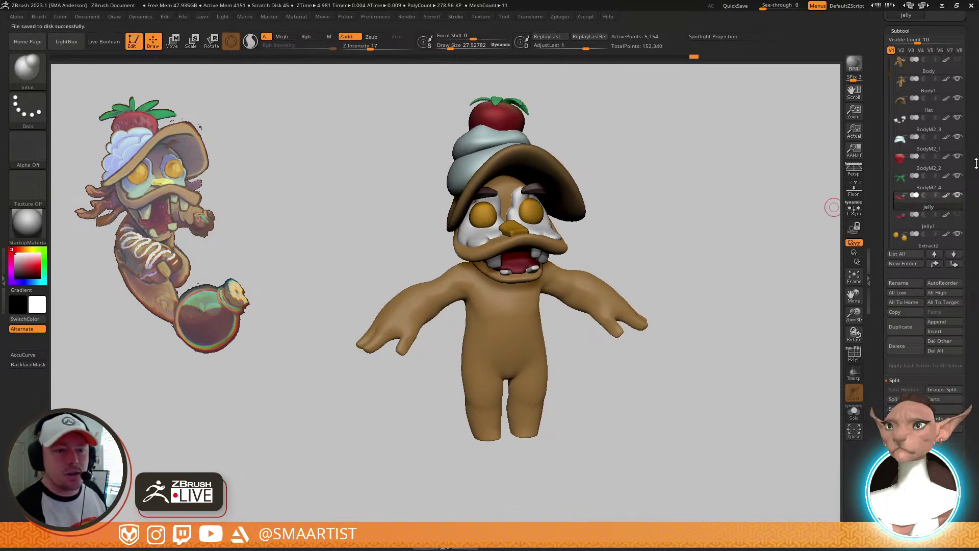
Select the Eyebrows subtool at the end of the subtool list and duplicate it
{"action": "scroll", "coordinate": [976, 163], "scroll_direction": "up", "scroll_amount": 6}
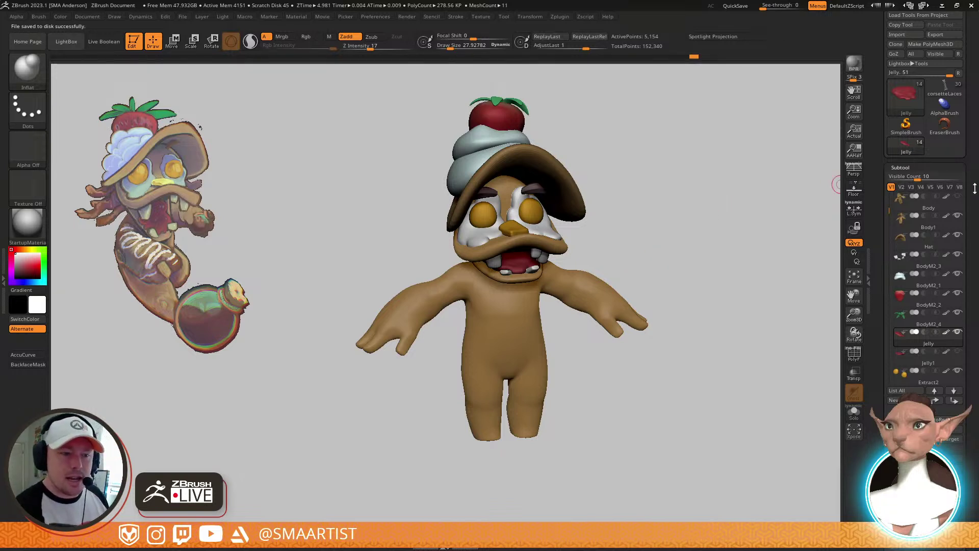
{"action": "scroll", "coordinate": [975, 189], "scroll_direction": "down", "scroll_amount": 2}
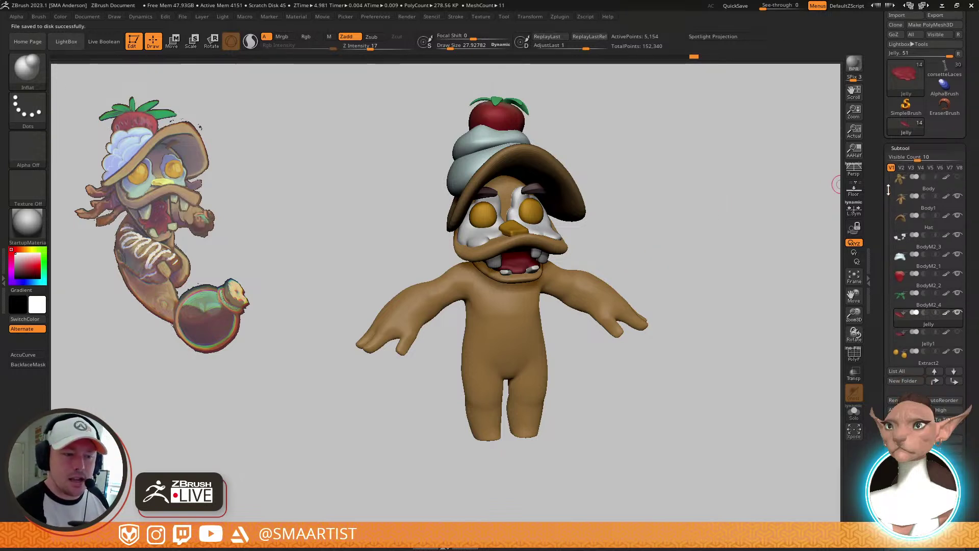
{"action": "left_click_drag", "start_coordinate": [889, 190], "coordinate": [892, 174]}
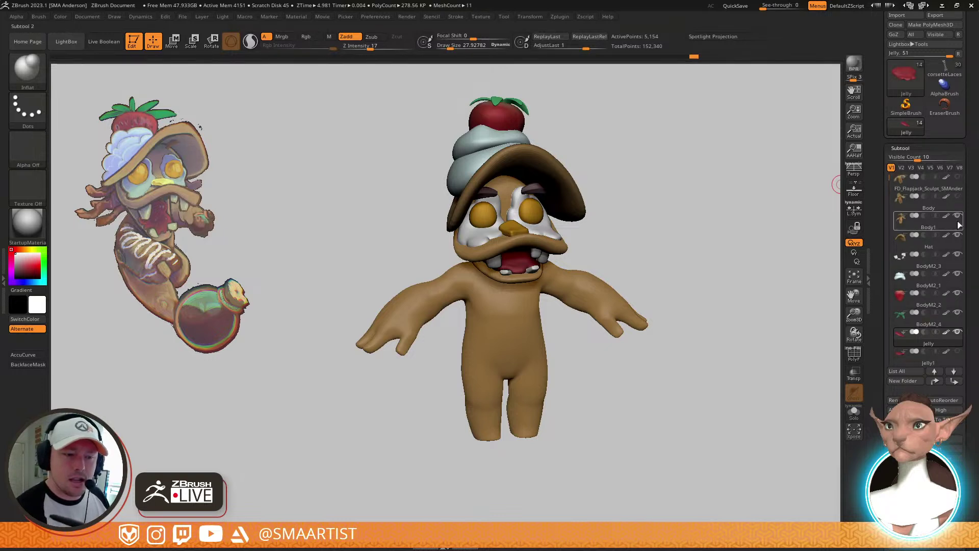
{"action": "mouse_move", "coordinate": [928, 226]}
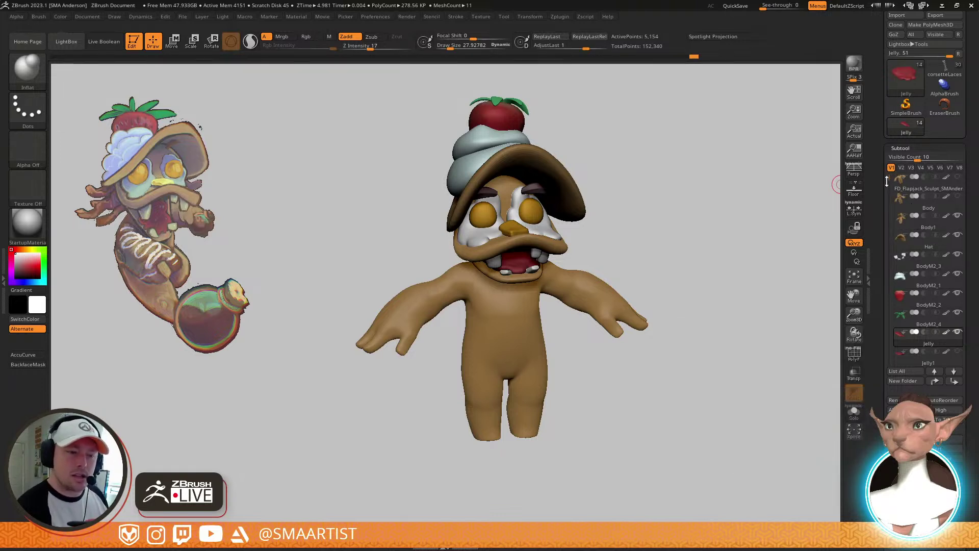
{"action": "left_click_drag", "start_coordinate": [892, 214], "coordinate": [897, 246]}
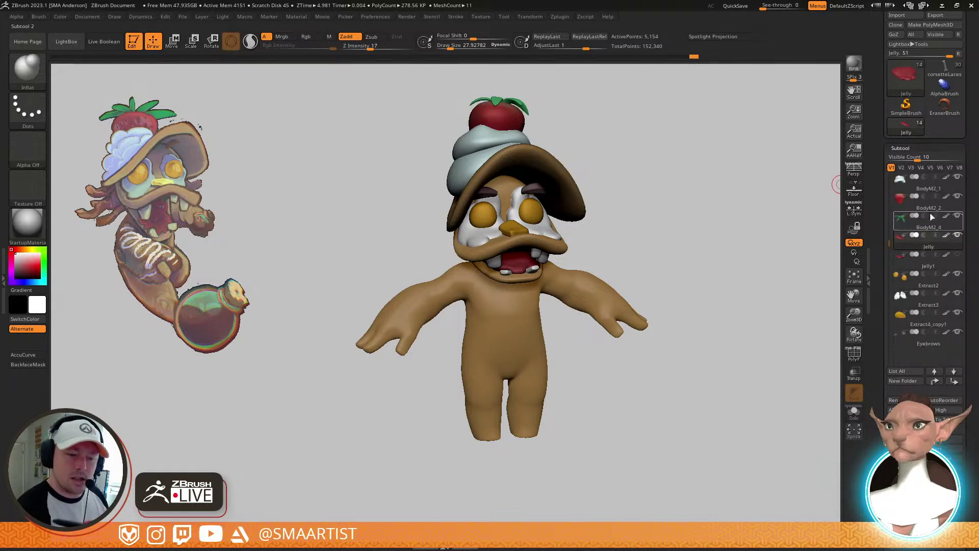
{"action": "left_click", "coordinate": [943, 348]}
{"action": "key", "text": "ctrl+shift+d"}
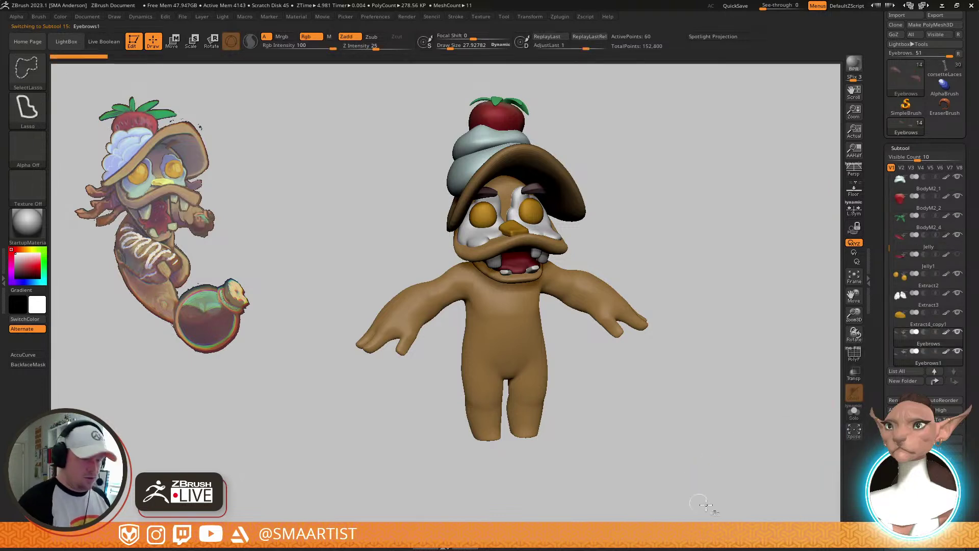
Replace the duplicated eyebrows mesh with a cube by initializing it as a QCube
{"action": "scroll", "coordinate": [958, 392], "scroll_direction": "down", "scroll_amount": 10}
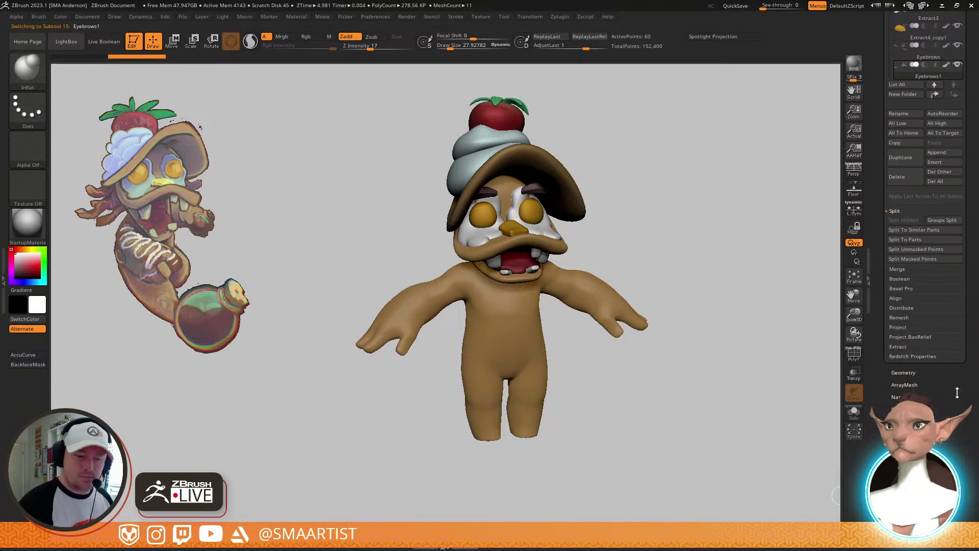
{"action": "scroll", "coordinate": [943, 363], "scroll_direction": "down", "scroll_amount": 7}
{"action": "left_click", "coordinate": [902, 459]}
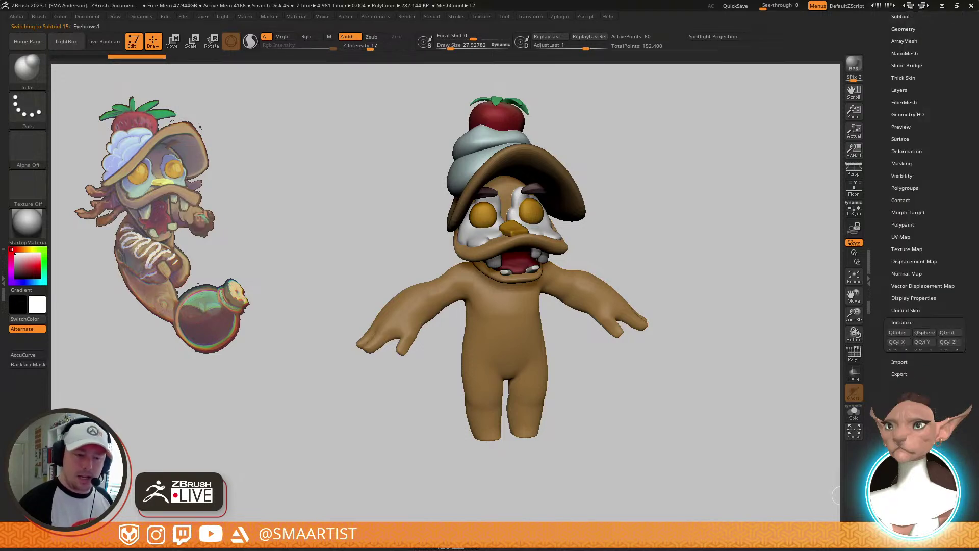
{"action": "left_click", "coordinate": [898, 333]}
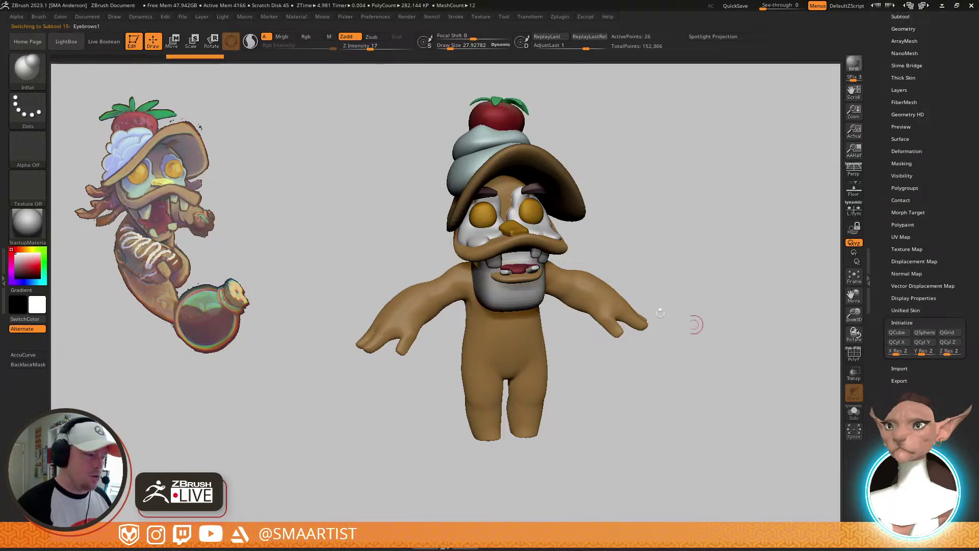
Isolate the new cube in Solo mode and scale it down along its vertical axis into a flat block
{"action": "left_click_drag", "start_coordinate": [695, 323], "coordinate": [623, 219]}
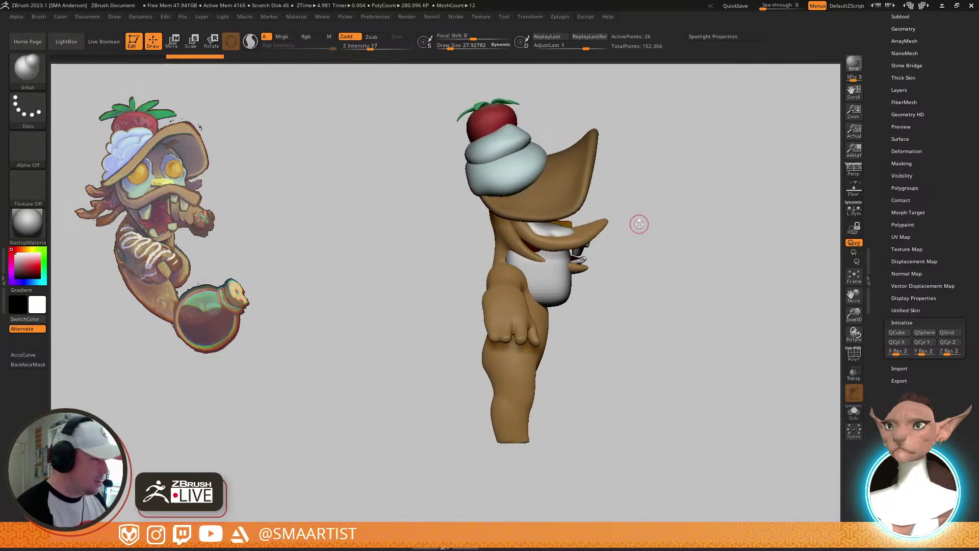
{"action": "key", "text": "w"}
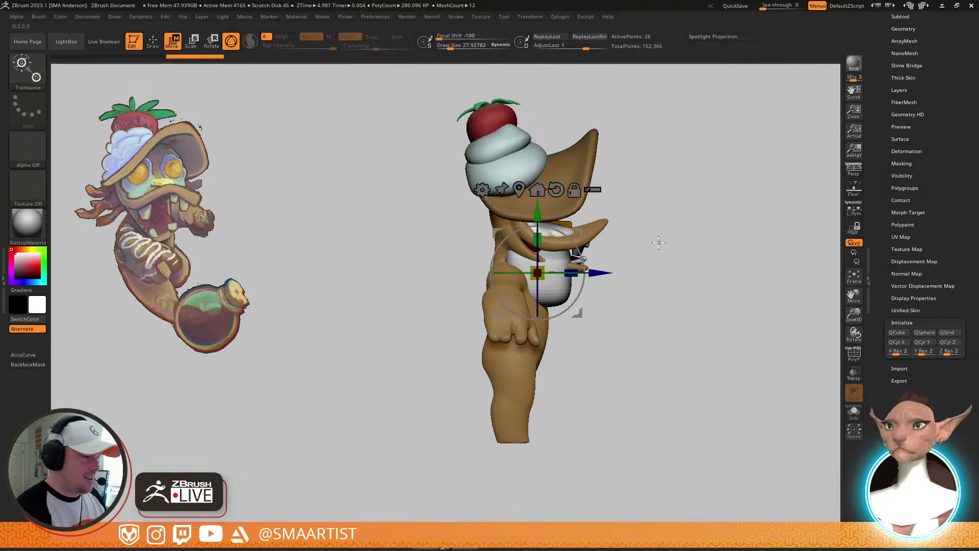
{"action": "key", "text": "ctrl+s"}
{"action": "right_click_drag", "start_coordinate": [638, 244], "coordinate": [652, 256], "text": "ctrl"}
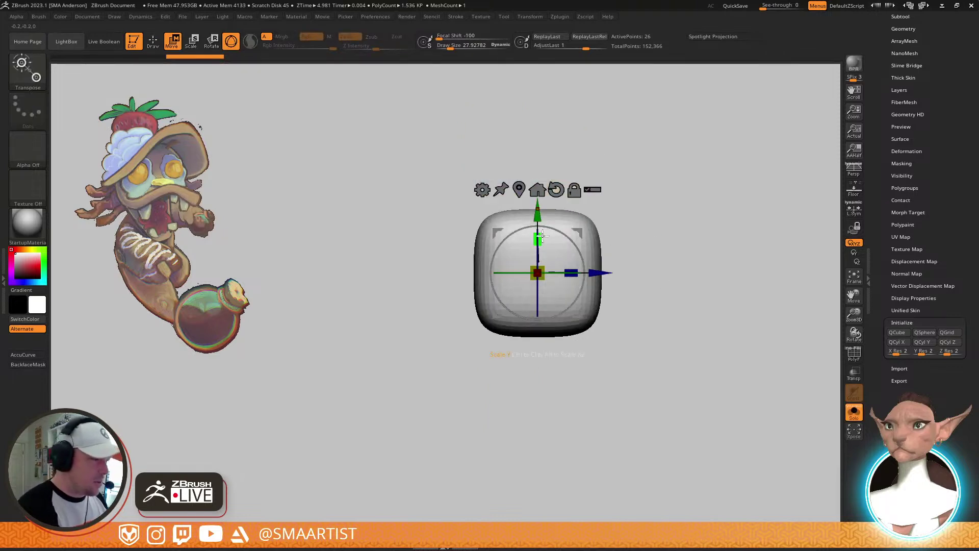
{"action": "left_click_drag", "start_coordinate": [542, 234], "coordinate": [539, 270]}
{"action": "left_click_drag", "start_coordinate": [663, 231], "coordinate": [641, 263]}
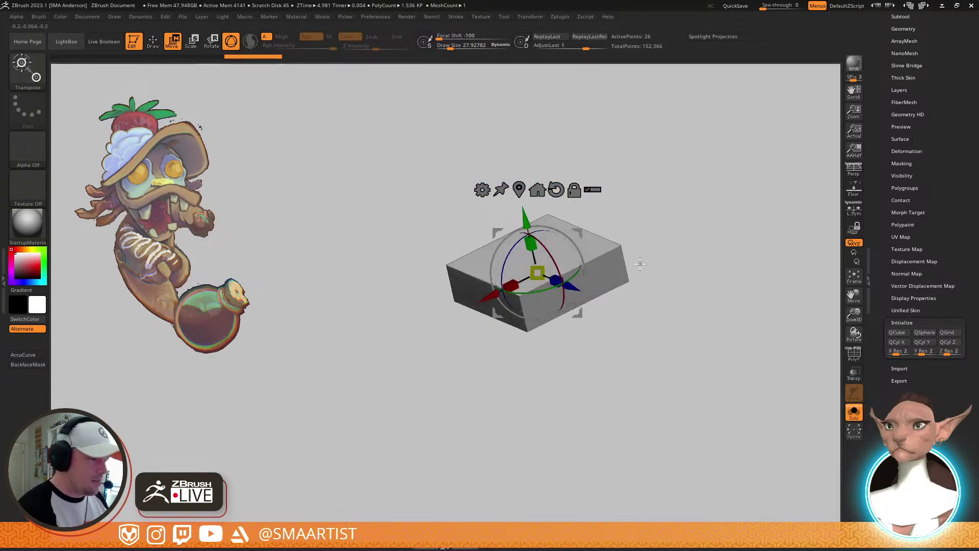
Show the polyframe on the flat block and merge all its faces into a single polygroup, with the ZModeler brush active
{"action": "key", "text": "shift+f"}
{"action": "mouse_move", "coordinate": [640, 264]}
{"action": "right_mouse_down", "text": "shift"}
{"action": "mouse_move", "coordinate": [631, 262]}
{"action": "mouse_move", "coordinate": [649, 310]}
{"action": "mouse_move", "coordinate": [637, 299]}
{"action": "right_mouse_up", "text": "shift"}
{"action": "key", "text": "q"}
{"action": "mouse_move", "coordinate": [637, 299]}
{"action": "right_mouse_down"}
{"action": "mouse_move", "coordinate": [608, 290]}
{"action": "mouse_move", "coordinate": [598, 265]}
{"action": "mouse_move", "coordinate": [611, 234]}
{"action": "mouse_move", "coordinate": [614, 276]}
{"action": "right_mouse_up"}
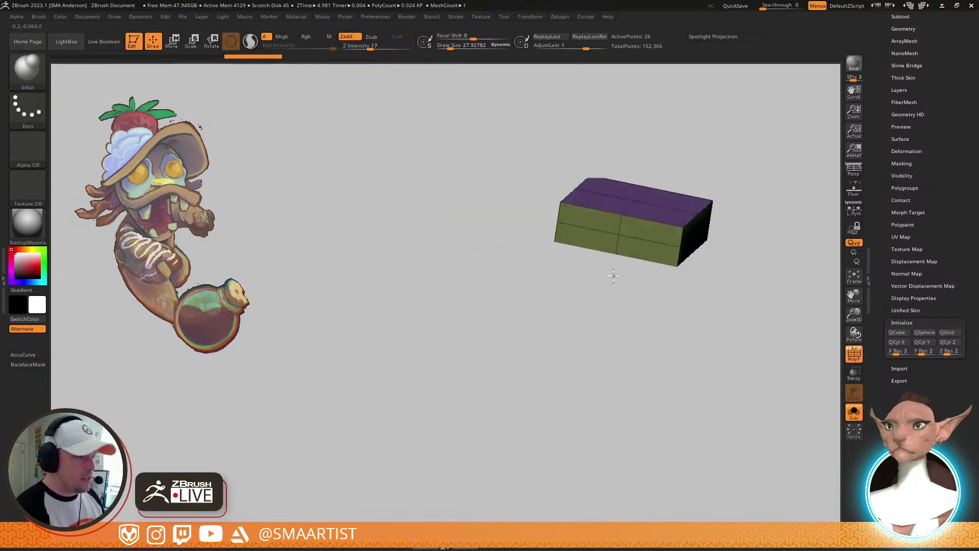
{"action": "left_click_drag", "start_coordinate": [614, 275], "coordinate": [667, 240]}
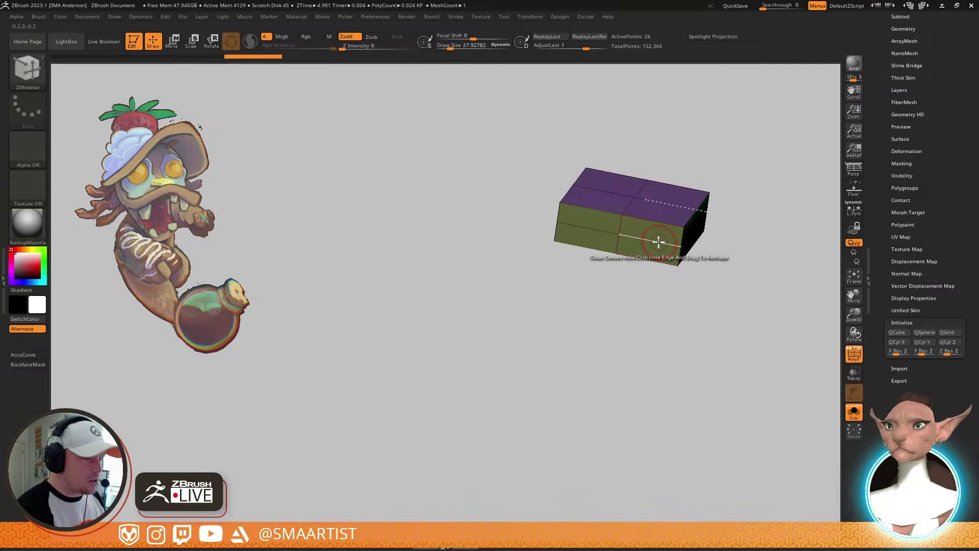
{"action": "key", "text": "ctrl"}
{"action": "key", "text": "ctrl+w"}
{"action": "right_click_drag", "start_coordinate": [695, 225], "coordinate": [652, 257], "text": "alt"}
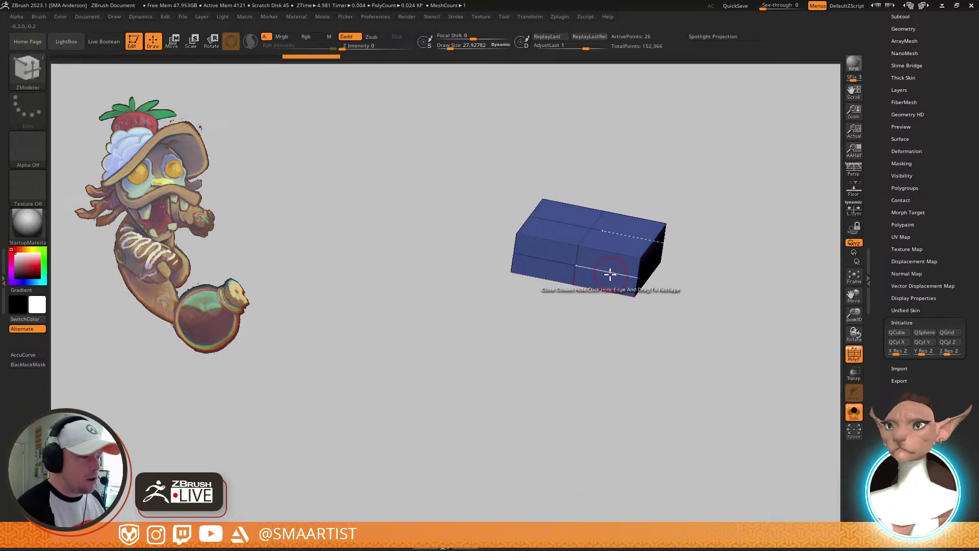
Use the ZModeler Insert action on single edge loops to delete two of the block's loops, keeping one loop across the middle
{"action": "key", "text": "space"}
{"action": "left_click", "coordinate": [586, 261]}
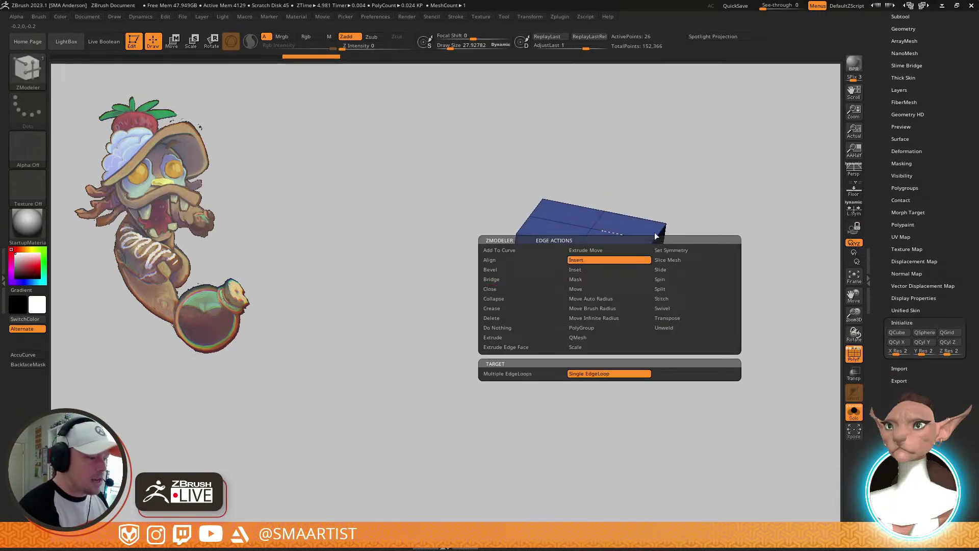
{"action": "left_click", "coordinate": [613, 270], "text": "alt"}
{"action": "left_click_drag", "start_coordinate": [699, 232], "coordinate": [692, 244]}
{"action": "right_click_drag", "start_coordinate": [691, 244], "coordinate": [687, 231]}
{"action": "left_click", "coordinate": [687, 245], "text": "alt"}
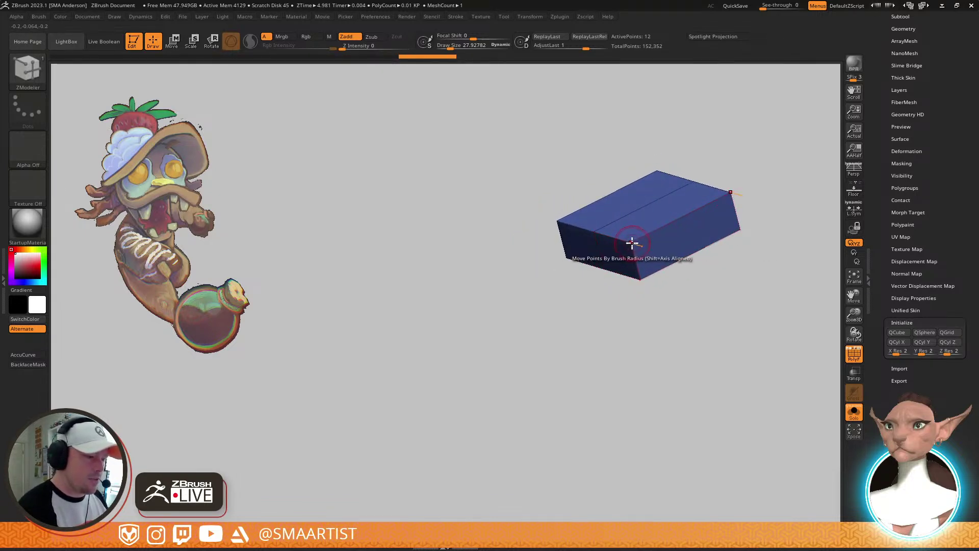
From a square-on view, mask all but one end of the block and extrude that end outward into a new section
{"action": "left_click_drag", "start_coordinate": [645, 273], "coordinate": [638, 316]}
{"action": "mouse_move", "coordinate": [637, 316]}
{"action": "right_mouse_down", "text": "shift"}
{"action": "mouse_move", "coordinate": [645, 270]}
{"action": "mouse_move", "coordinate": [669, 271]}
{"action": "mouse_move", "coordinate": [634, 316]}
{"action": "right_mouse_up", "text": "shift"}
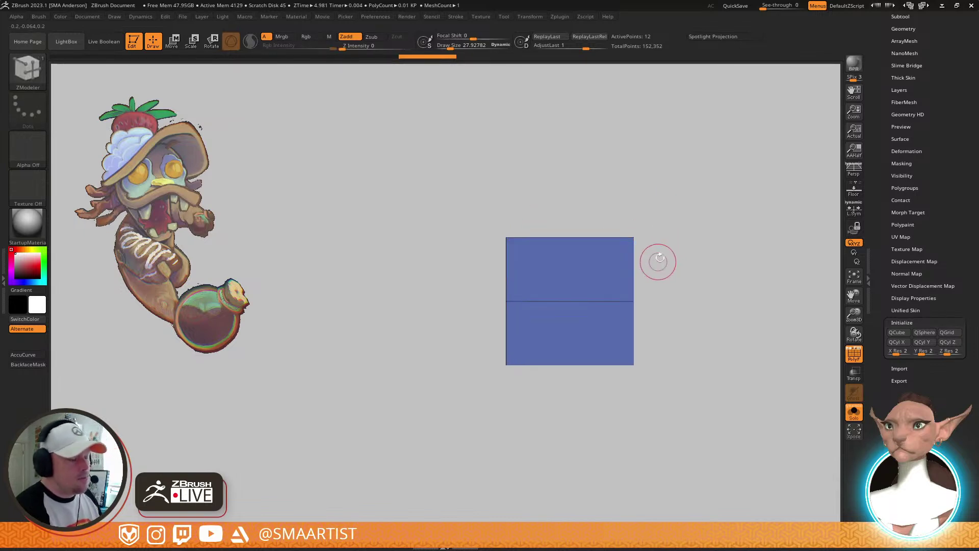
{"action": "left_click_drag", "start_coordinate": [656, 260], "coordinate": [673, 326]}
{"action": "key", "text": "ctrl"}
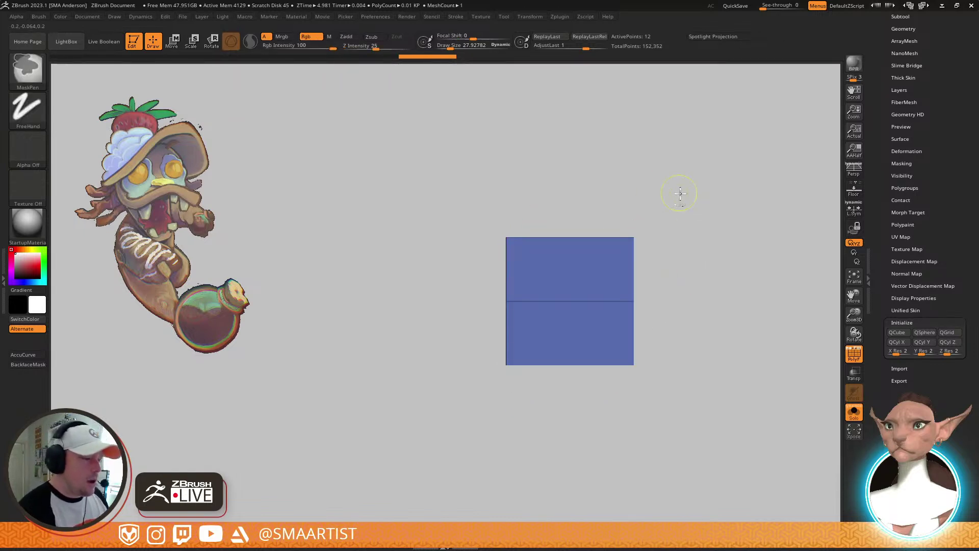
{"action": "mouse_move", "coordinate": [705, 166]}
{"action": "left_mouse_down", "text": "ctrl"}
{"action": "mouse_move", "coordinate": [564, 335]}
{"action": "mouse_move", "coordinate": [438, 316]}
{"action": "left_mouse_up", "text": "ctrl"}
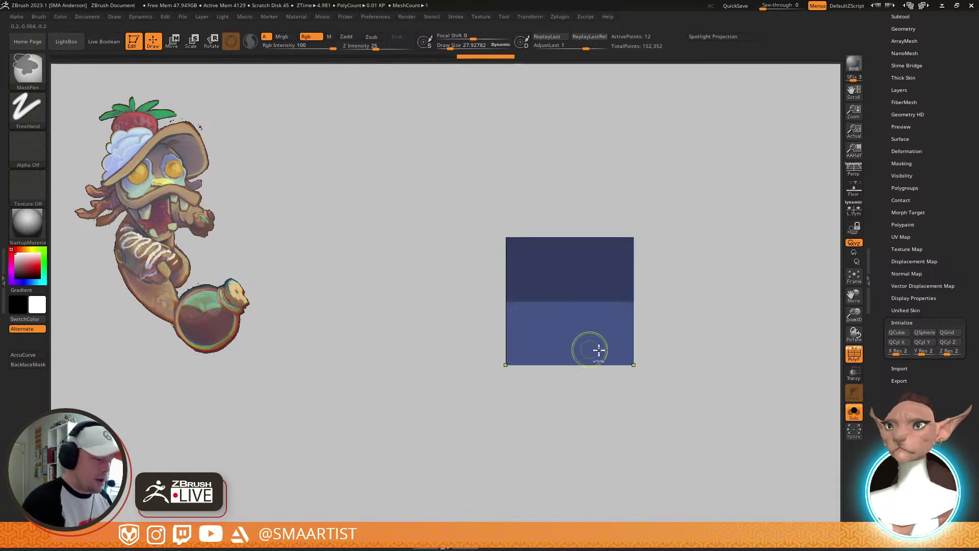
{"action": "key", "text": "w"}
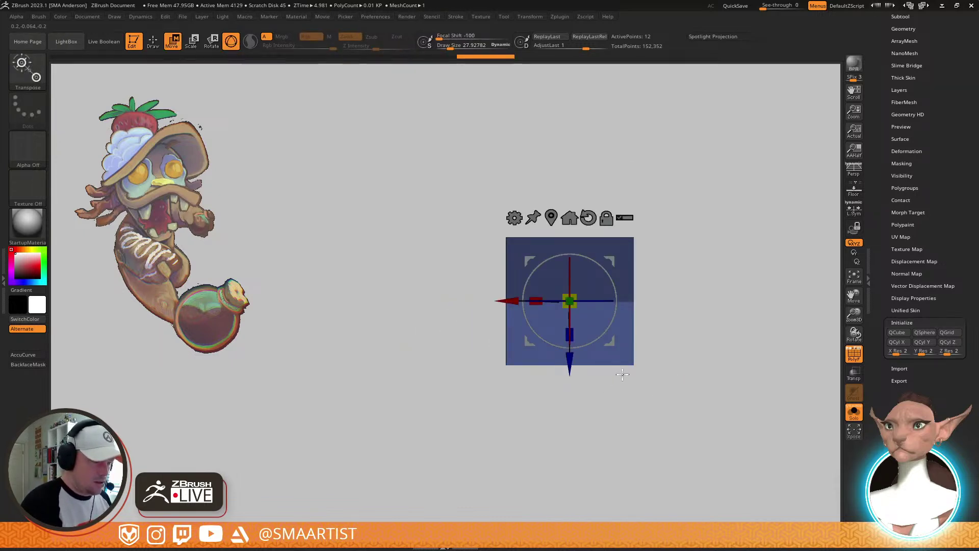
{"action": "left_click_drag", "start_coordinate": [684, 327], "coordinate": [672, 356], "text": "alt"}
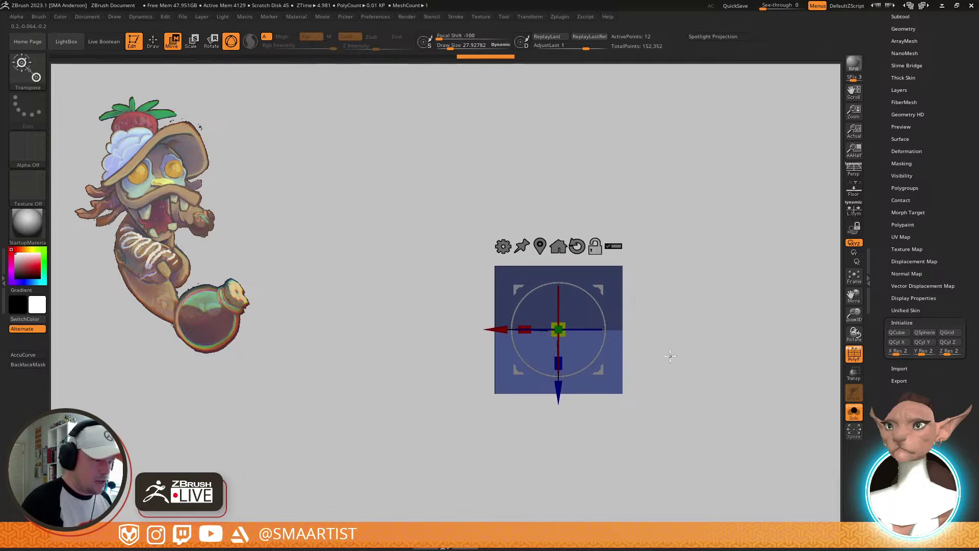
{"action": "left_click_drag", "start_coordinate": [681, 305], "coordinate": [451, 357], "text": "ctrl"}
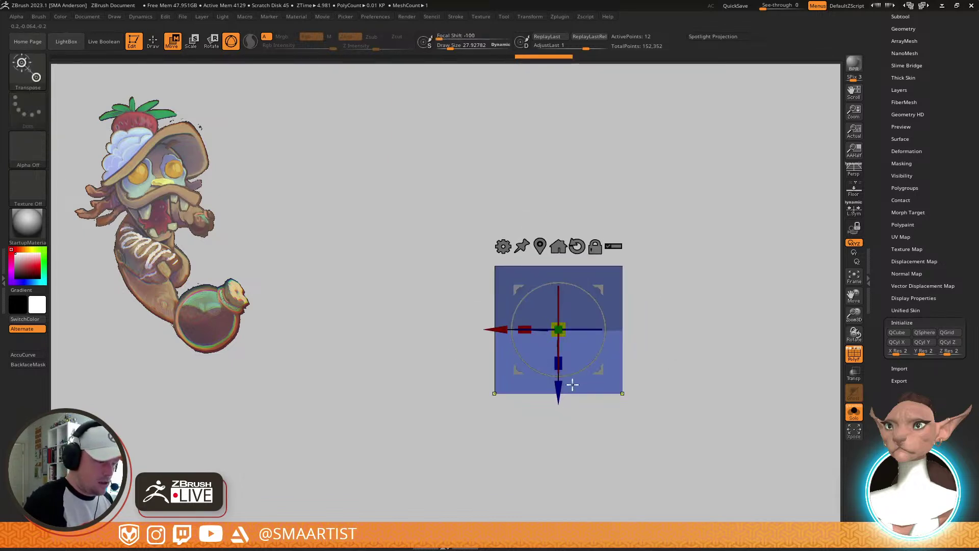
{"action": "mouse_move", "coordinate": [568, 398]}
{"action": "left_mouse_down"}
{"action": "mouse_move", "coordinate": [559, 396]}
{"action": "mouse_move", "coordinate": [566, 488]}
{"action": "left_mouse_up"}
{"action": "key", "text": "q"}
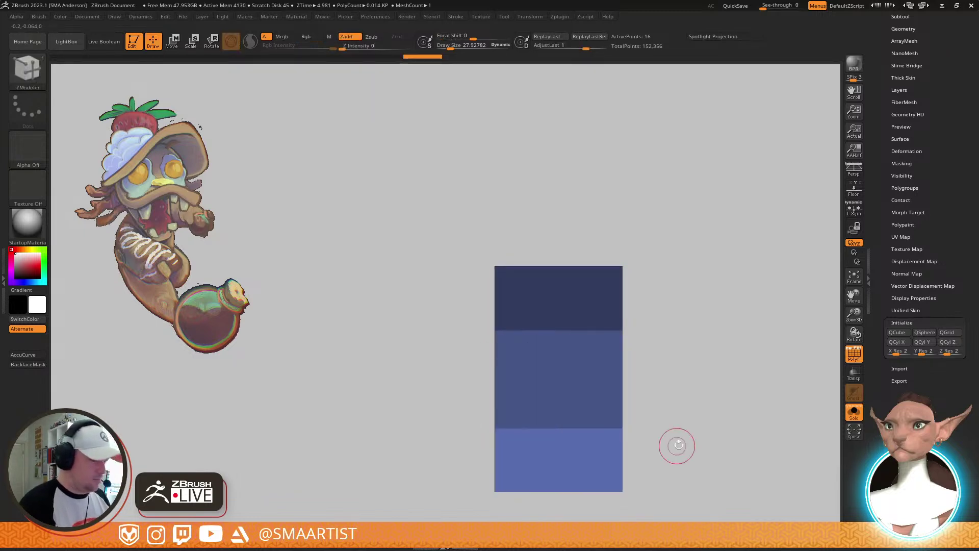
Move the unmasked end farther out to lengthen the middle section into a long strip
{"action": "mouse_move", "coordinate": [703, 390]}
{"action": "left_mouse_down", "text": "alt"}
{"action": "mouse_move", "coordinate": [680, 308]}
{"action": "mouse_move", "coordinate": [665, 307]}
{"action": "left_mouse_up", "text": "alt"}
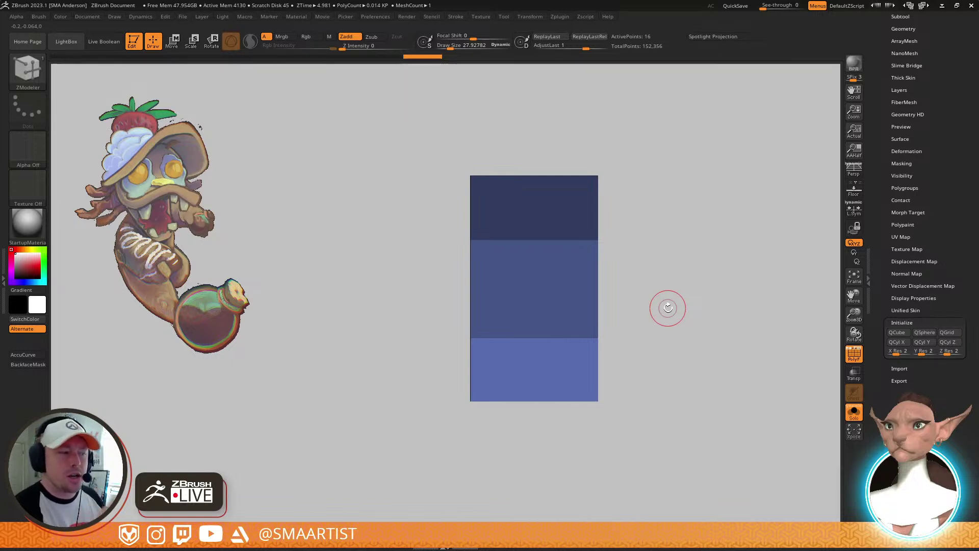
{"action": "mouse_move", "coordinate": [637, 312]}
{"action": "left_mouse_down"}
{"action": "mouse_move", "coordinate": [667, 236]}
{"action": "mouse_move", "coordinate": [657, 241]}
{"action": "left_mouse_up"}
{"action": "key", "text": "w"}
{"action": "left_click_drag", "start_coordinate": [531, 334], "coordinate": [530, 459]}
{"action": "key", "text": "q"}
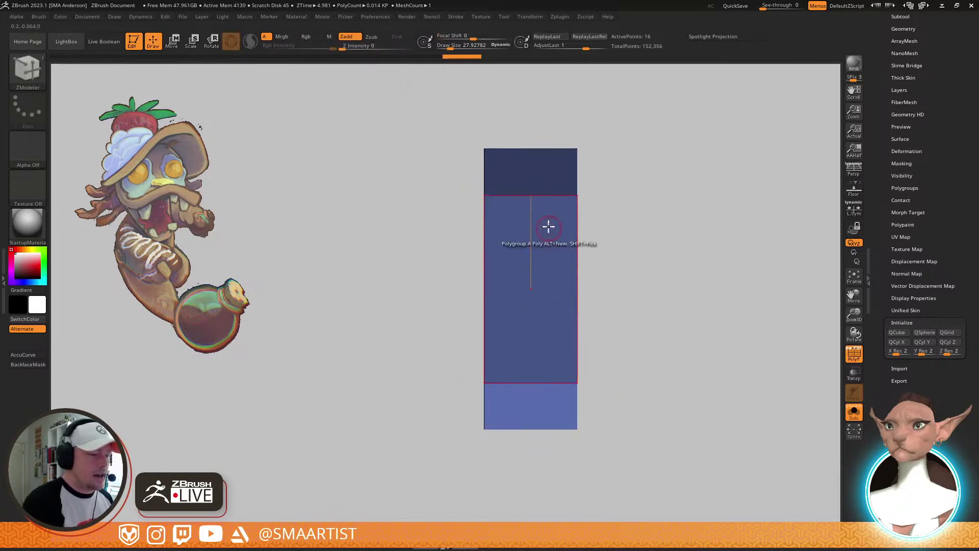
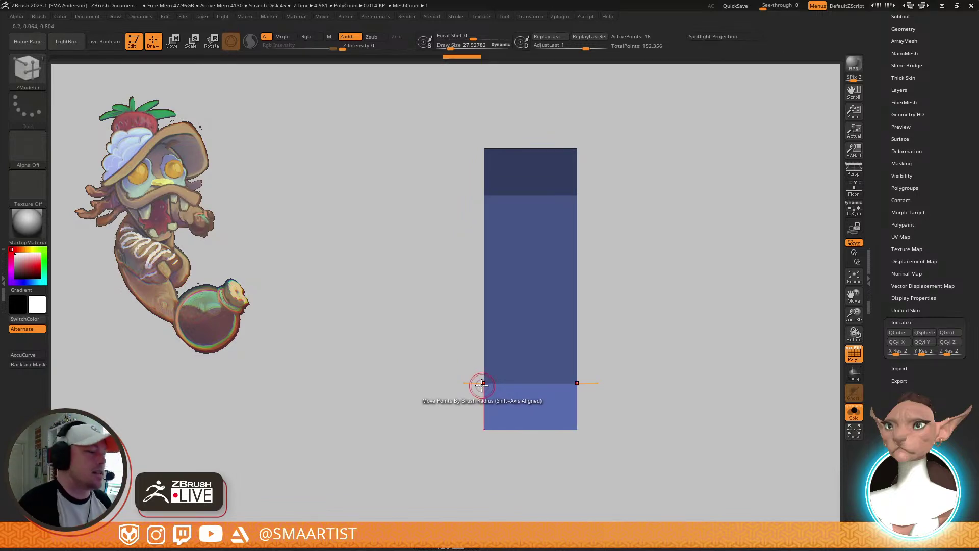
Clear the mask and scale the long strip down along its thickness into a thin slab
{"action": "right_click_drag", "start_coordinate": [477, 384], "coordinate": [668, 259]}
{"action": "left_click_drag", "start_coordinate": [715, 246], "coordinate": [668, 259], "text": "alt"}
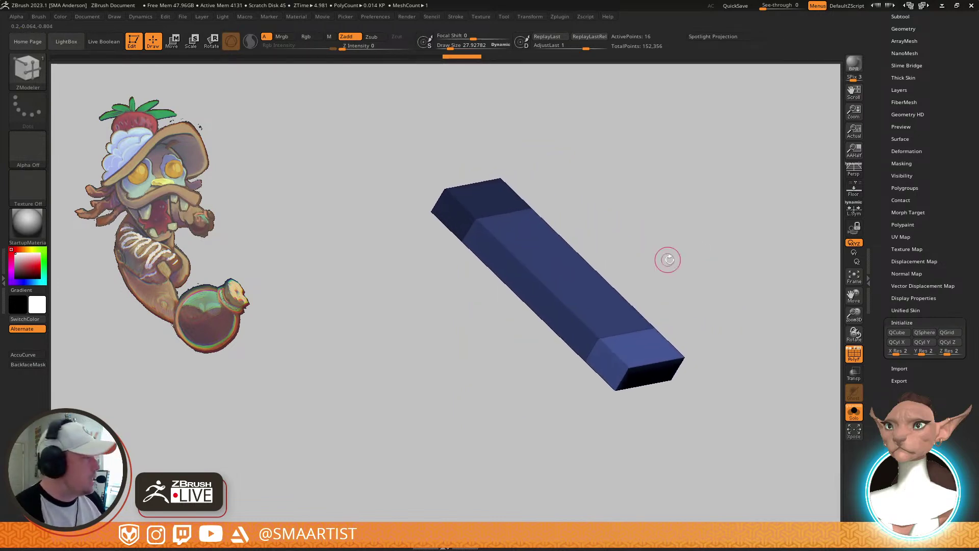
{"action": "right_click_drag", "start_coordinate": [672, 260], "coordinate": [715, 276]}
{"action": "key", "text": "w"}
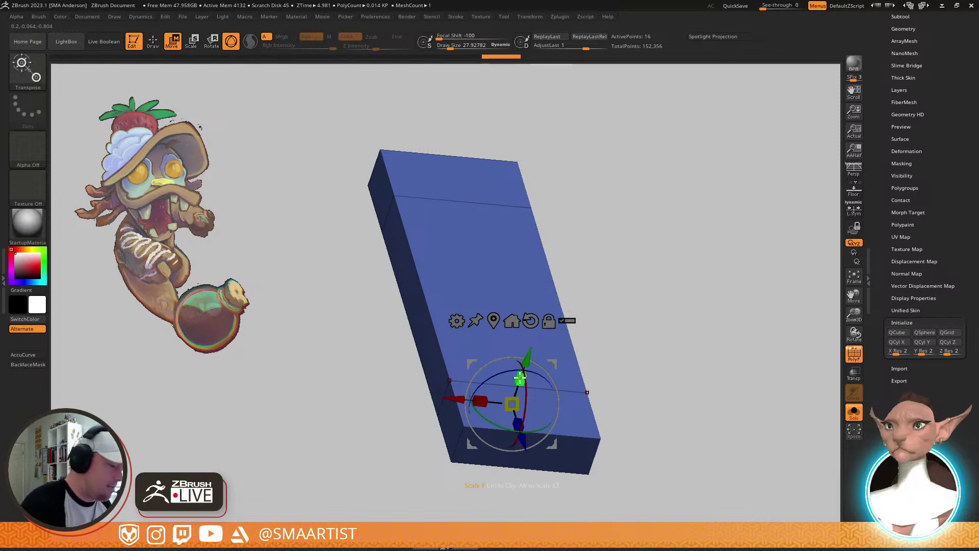
{"action": "left_click_drag", "start_coordinate": [519, 378], "coordinate": [507, 432]}
{"action": "key", "text": "q"}
{"action": "mouse_move", "coordinate": [623, 383]}
{"action": "right_mouse_down", "text": "ctrl"}
{"action": "mouse_move", "coordinate": [593, 317]}
{"action": "mouse_move", "coordinate": [575, 308]}
{"action": "mouse_move", "coordinate": [636, 339]}
{"action": "right_mouse_up", "text": "ctrl"}
{"action": "key", "text": "w"}
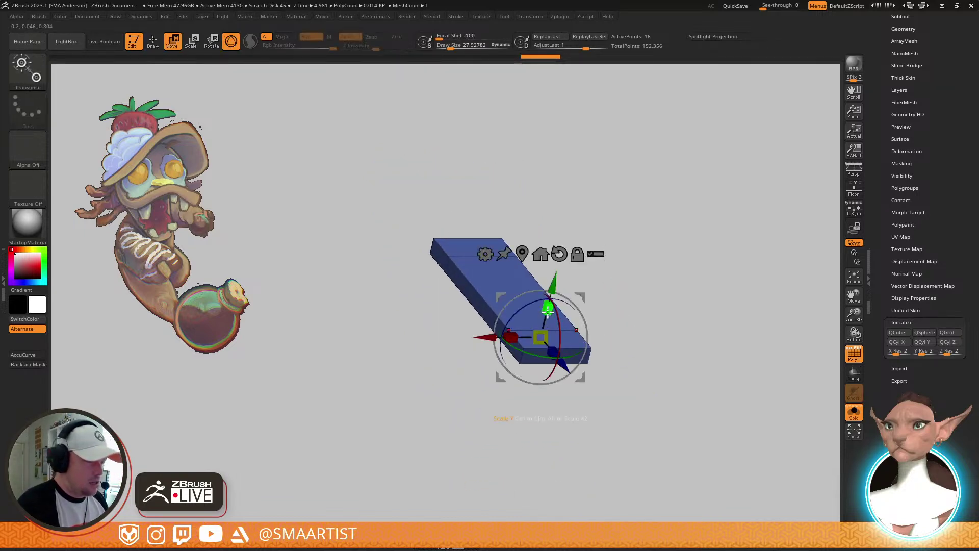
{"action": "key", "text": "q"}
{"action": "right_click_drag", "start_coordinate": [678, 257], "coordinate": [661, 364]}
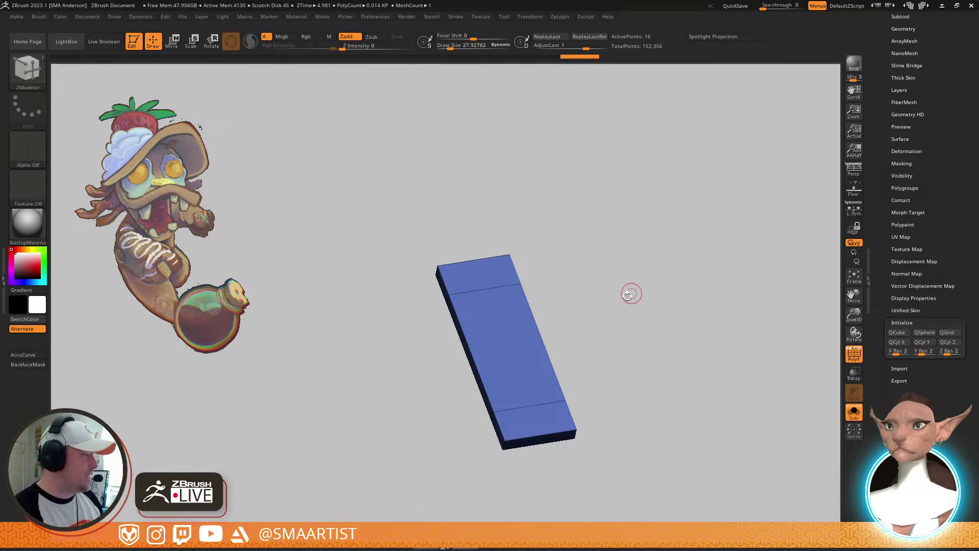
View the slab end-on and shift its corners into an uneven, slanted profile with the MoveInfiniteDepth brush
{"action": "mouse_move", "coordinate": [629, 289]}
{"action": "left_mouse_down"}
{"action": "mouse_move", "coordinate": [607, 328]}
{"action": "mouse_move", "coordinate": [614, 343]}
{"action": "mouse_move", "coordinate": [674, 309]}
{"action": "mouse_move", "coordinate": [629, 273]}
{"action": "mouse_move", "coordinate": [630, 317]}
{"action": "mouse_move", "coordinate": [690, 244]}
{"action": "mouse_move", "coordinate": [681, 274]}
{"action": "mouse_move", "coordinate": [693, 234]}
{"action": "mouse_move", "coordinate": [770, 242]}
{"action": "mouse_move", "coordinate": [682, 244]}
{"action": "left_mouse_up"}
{"action": "mouse_move", "coordinate": [689, 243]}
{"action": "right_mouse_down", "text": "shift"}
{"action": "mouse_move", "coordinate": [680, 240]}
{"action": "mouse_move", "coordinate": [687, 265]}
{"action": "mouse_move", "coordinate": [727, 275]}
{"action": "right_mouse_up", "text": "shift"}
{"action": "right_click_drag", "start_coordinate": [587, 265], "coordinate": [646, 288], "text": "ctrl"}
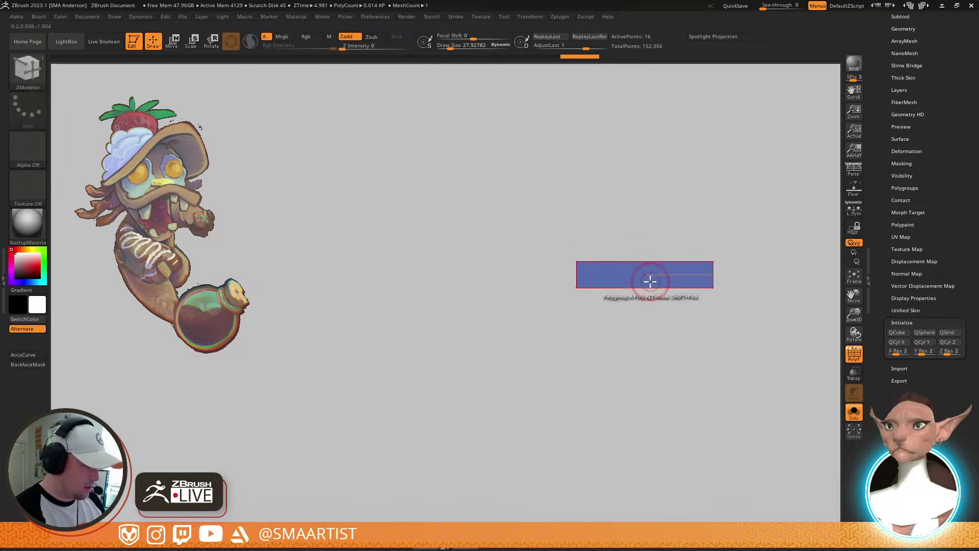
{"action": "key", "text": "b"}
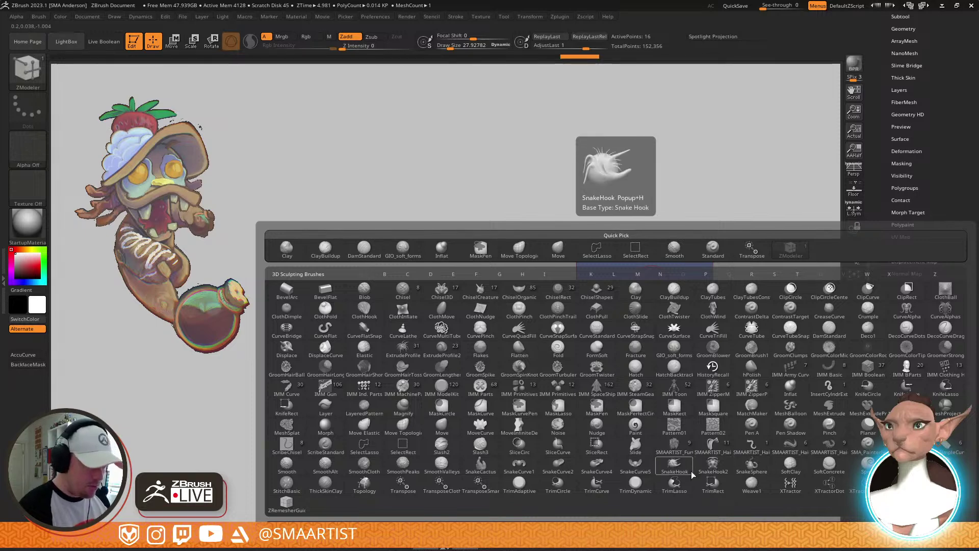
{"action": "left_click", "coordinate": [519, 427]}
{"action": "left_click_drag", "start_coordinate": [580, 263], "coordinate": [564, 259]}
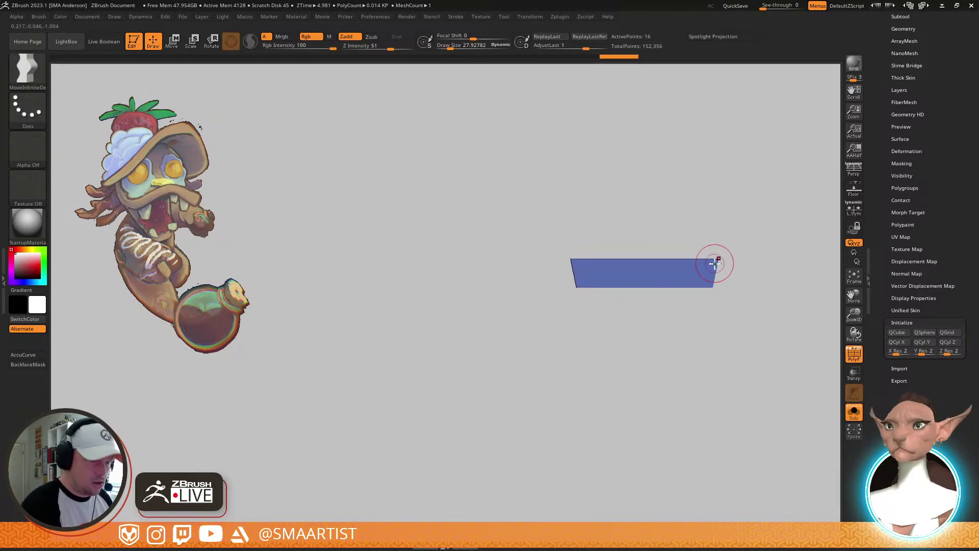
{"action": "left_click_drag", "start_coordinate": [693, 272], "coordinate": [693, 270]}
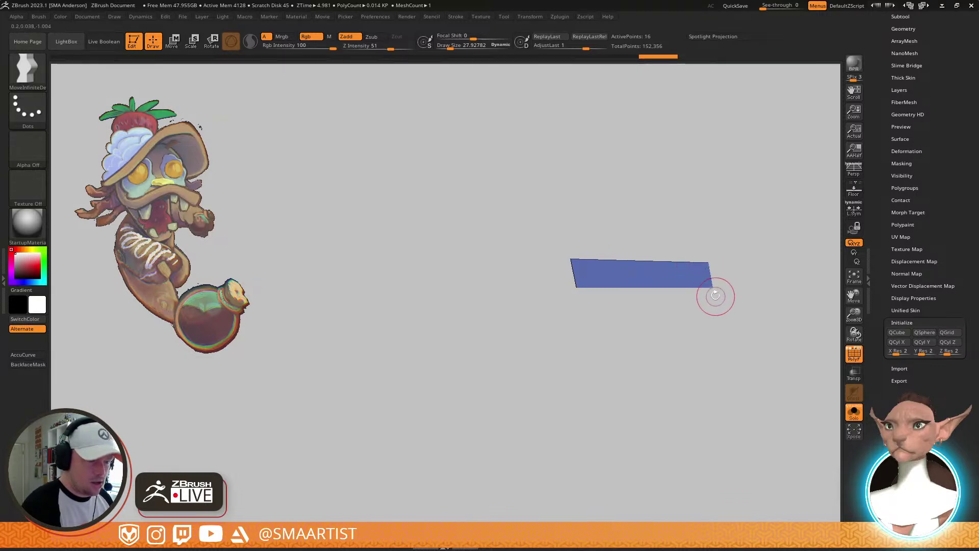
{"action": "left_click_drag", "start_coordinate": [590, 293], "coordinate": [591, 291]}
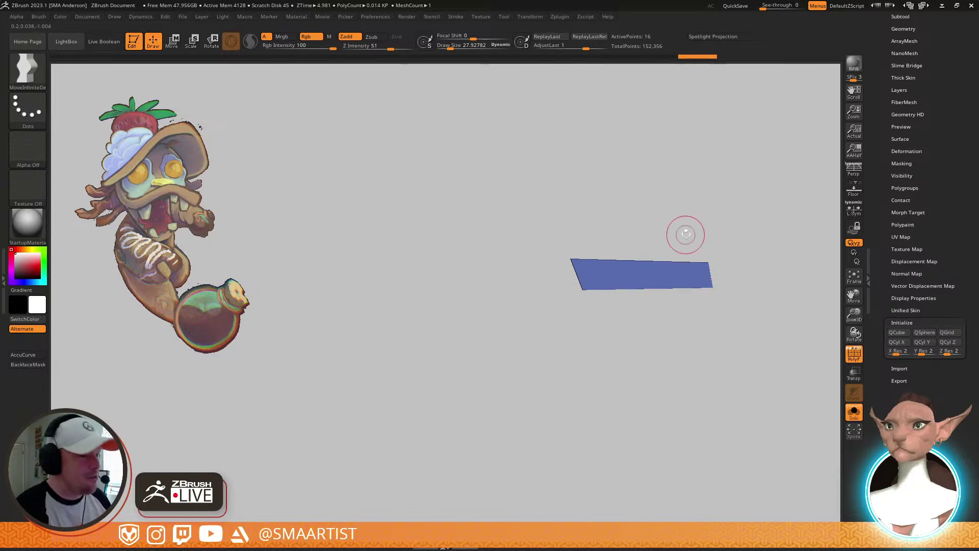
Insert three edge loops across the slab's long middle section with the ZModeler brush
{"action": "key", "text": "b"}
{"action": "key", "text": "z"}
{"action": "key", "text": "m"}
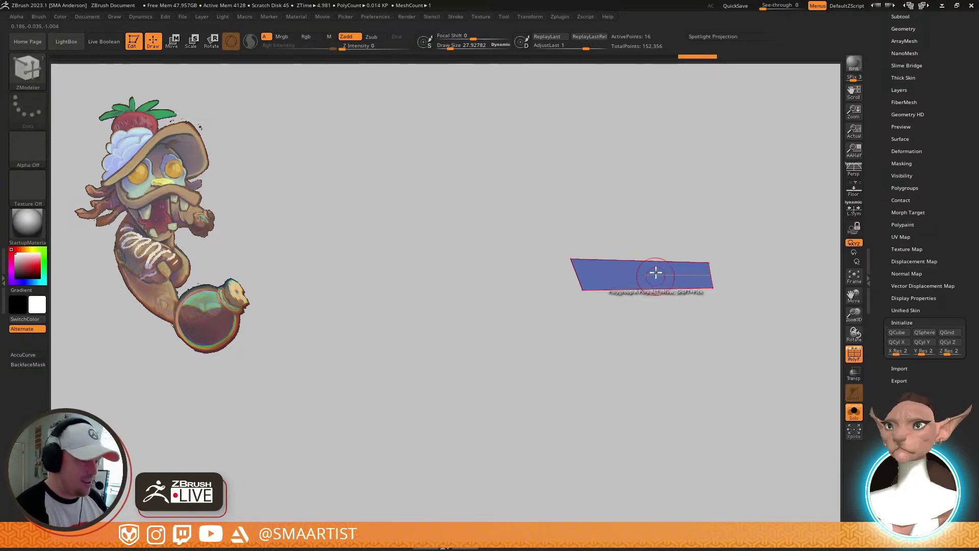
{"action": "mouse_move", "coordinate": [656, 274]}
{"action": "right_mouse_down"}
{"action": "mouse_move", "coordinate": [676, 343]}
{"action": "mouse_move", "coordinate": [655, 266]}
{"action": "right_mouse_up"}
{"action": "left_click_drag", "start_coordinate": [654, 265], "coordinate": [653, 306]}
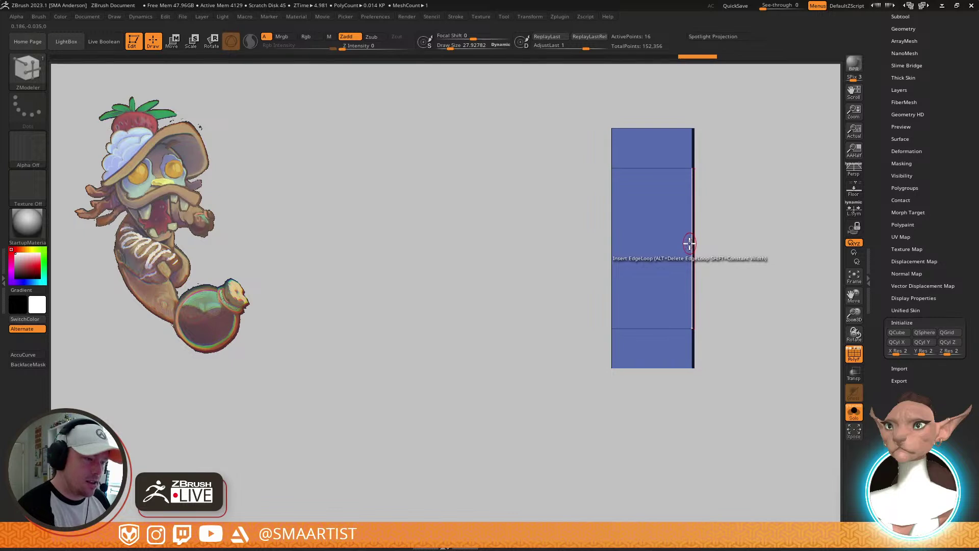
{"action": "key", "text": "space"}
{"action": "left_click", "coordinate": [691, 219]}
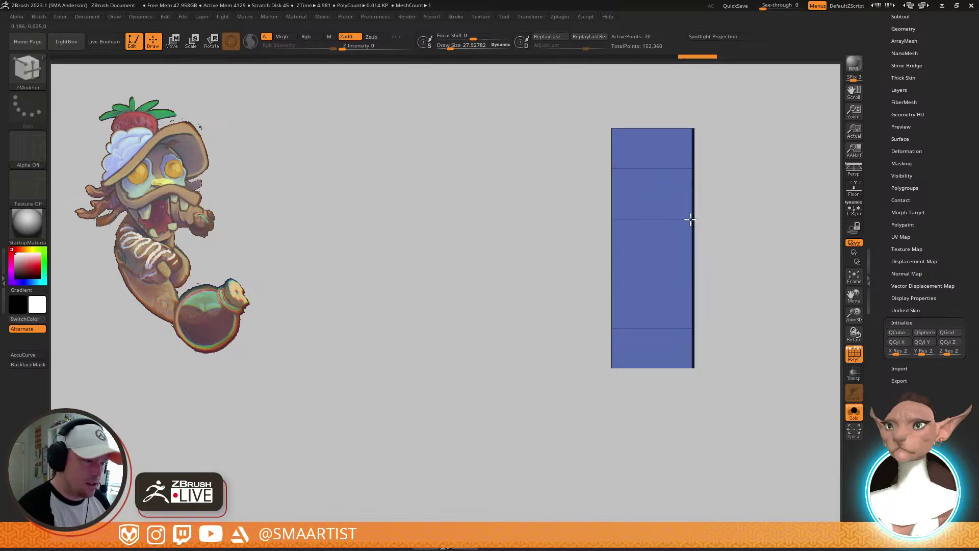
{"action": "left_click", "coordinate": [691, 259]}
{"action": "left_click", "coordinate": [691, 296]}
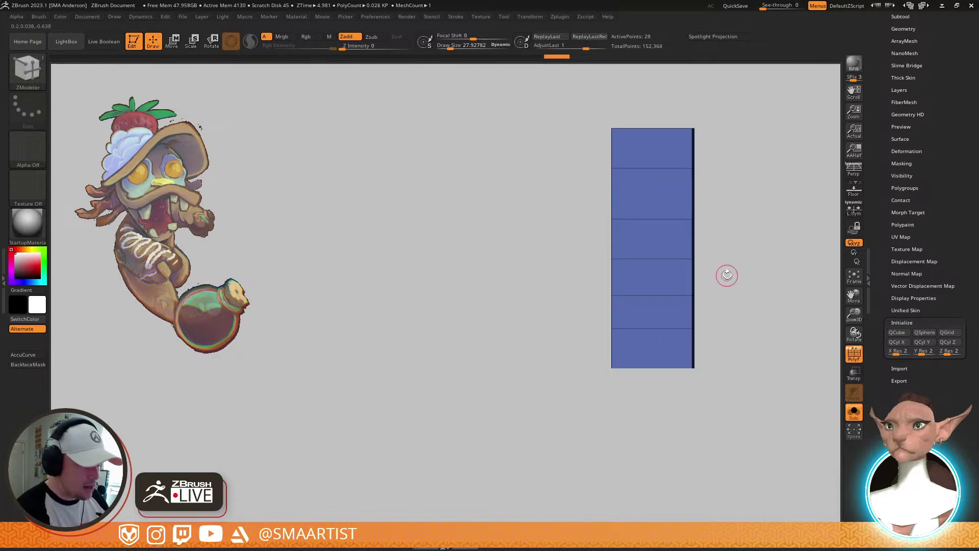
Mask each end section of the slab in turn and assign each one its own polygroup
{"action": "mouse_move", "coordinate": [733, 312]}
{"action": "left_mouse_down", "text": "ctrl"}
{"action": "mouse_move", "coordinate": [634, 416]}
{"action": "mouse_move", "coordinate": [524, 432]}
{"action": "left_mouse_up", "text": "ctrl"}
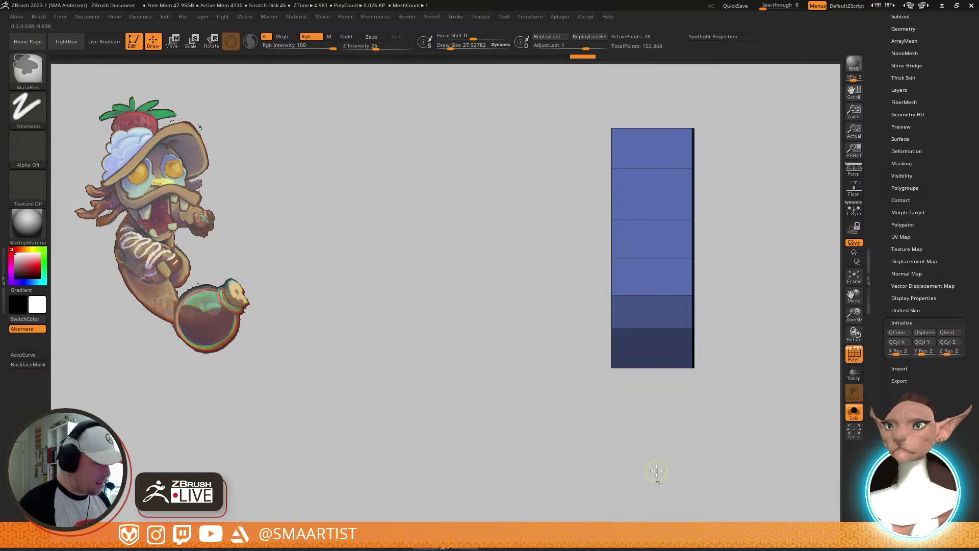
{"action": "key", "text": "ctrl+w"}
{"action": "left_click_drag", "start_coordinate": [753, 106], "coordinate": [567, 217], "text": "ctrl"}
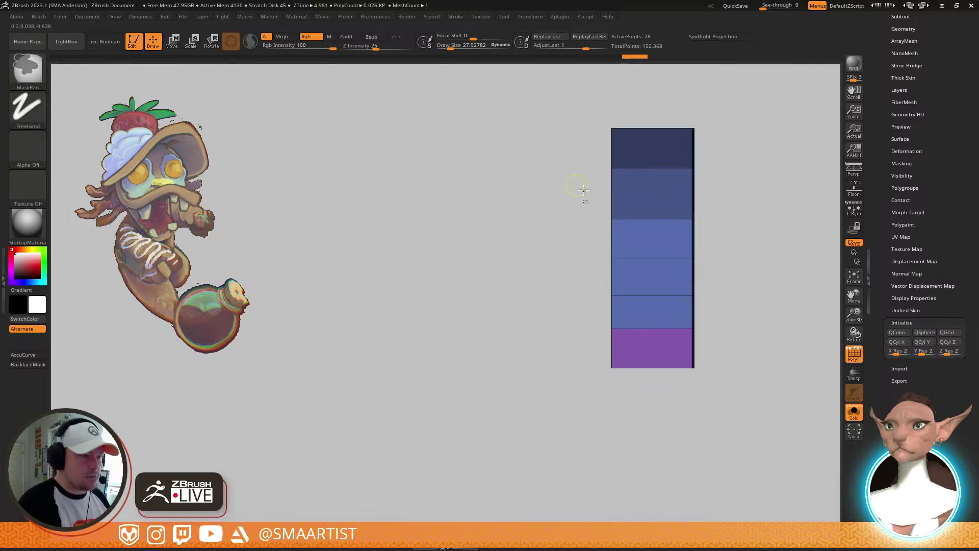
{"action": "key", "text": "ctrl+w"}
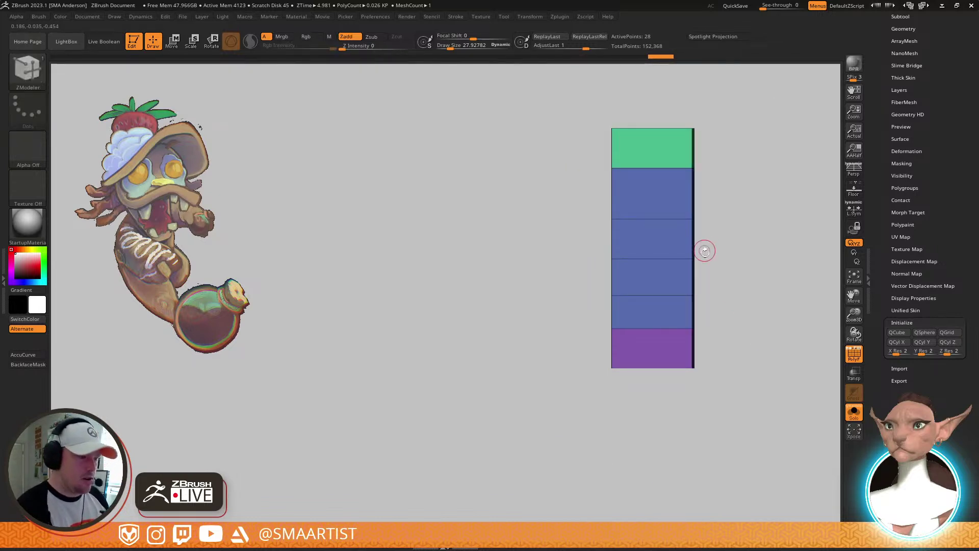
Mask both end sections of the slab and bend its unmasked middle section out of plane with the Move brush
{"action": "left_click_drag", "start_coordinate": [743, 100], "coordinate": [530, 218], "text": "ctrl"}
{"action": "left_click_drag", "start_coordinate": [733, 323], "coordinate": [499, 435], "text": "ctrl"}
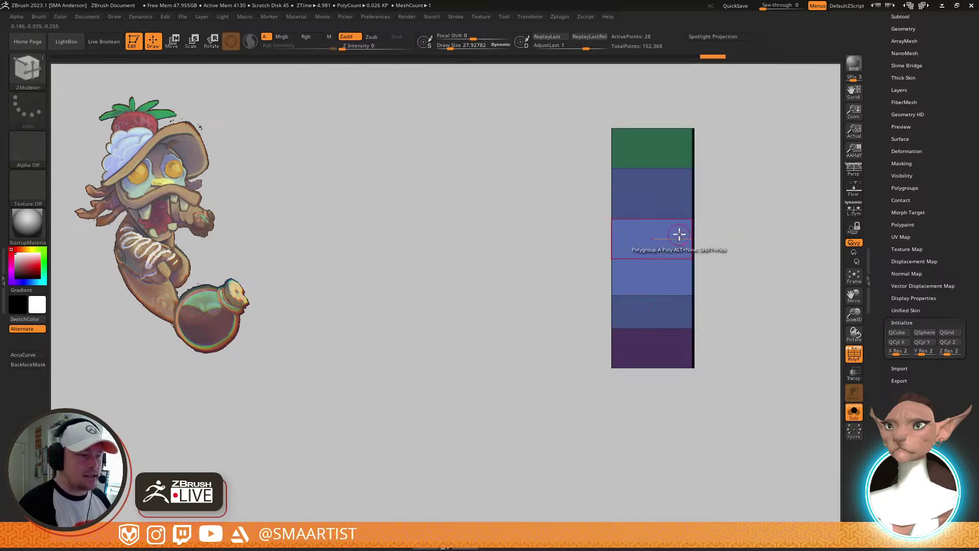
{"action": "key", "text": "b"}
{"action": "key", "text": "m"}
{"action": "key", "text": "v"}
{"action": "mouse_move", "coordinate": [684, 247]}
{"action": "right_mouse_down"}
{"action": "mouse_move", "coordinate": [698, 185]}
{"action": "mouse_move", "coordinate": [688, 214]}
{"action": "right_mouse_up"}
{"action": "key", "text": "s"}
{"action": "left_click_drag", "start_coordinate": [688, 215], "coordinate": [714, 166]}
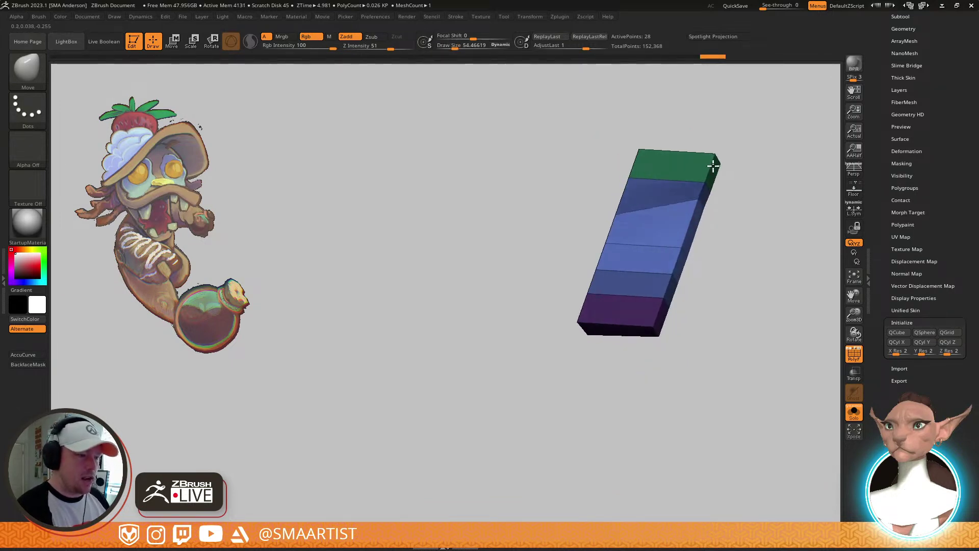
{"action": "mouse_move", "coordinate": [705, 197]}
{"action": "right_mouse_down"}
{"action": "mouse_move", "coordinate": [718, 216]}
{"action": "mouse_move", "coordinate": [608, 225]}
{"action": "right_mouse_up"}
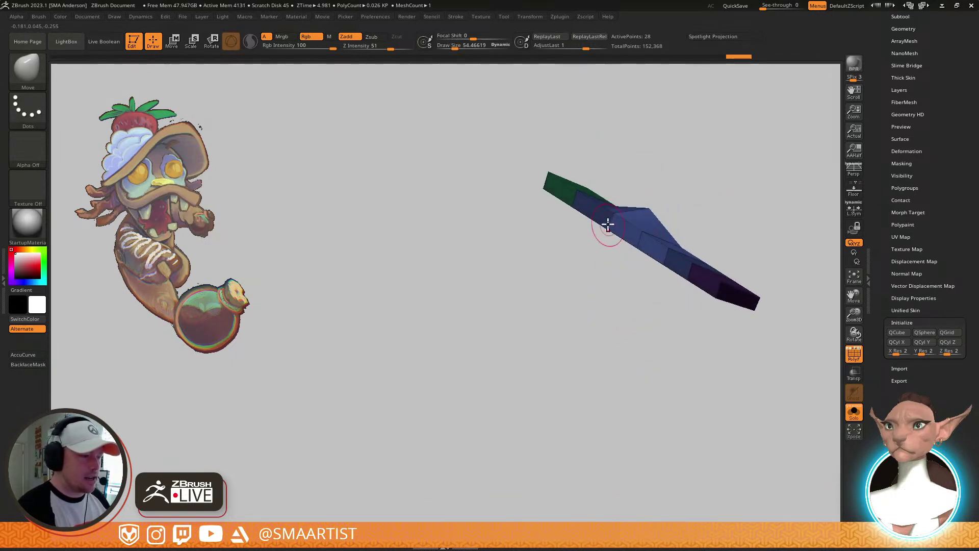
{"action": "mouse_move", "coordinate": [675, 254]}
{"action": "right_mouse_down"}
{"action": "mouse_move", "coordinate": [715, 253]}
{"action": "mouse_move", "coordinate": [719, 262]}
{"action": "right_mouse_up"}
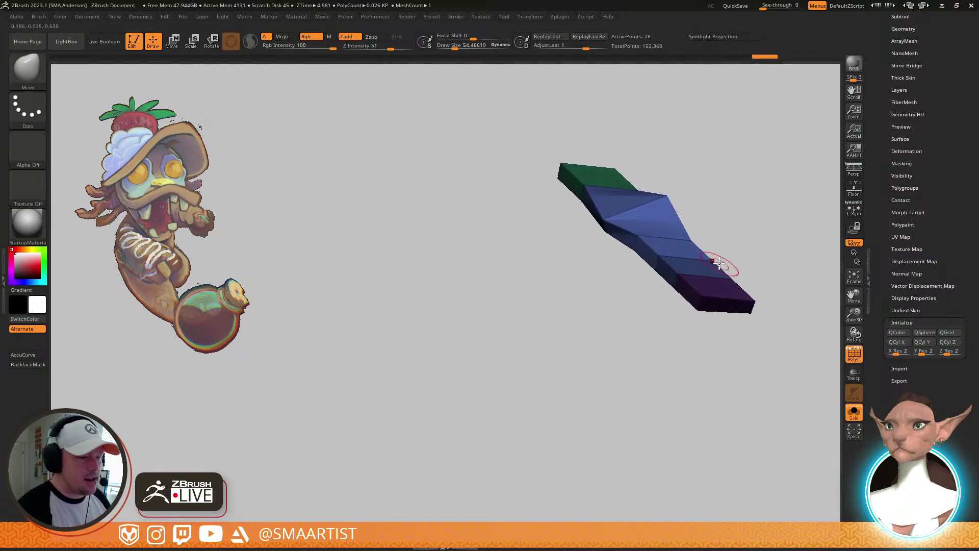
{"action": "mouse_move", "coordinate": [763, 236]}
{"action": "right_mouse_down"}
{"action": "mouse_move", "coordinate": [717, 245]}
{"action": "mouse_move", "coordinate": [720, 265]}
{"action": "mouse_move", "coordinate": [765, 209]}
{"action": "mouse_move", "coordinate": [781, 212]}
{"action": "mouse_move", "coordinate": [744, 249]}
{"action": "mouse_move", "coordinate": [763, 243]}
{"action": "mouse_move", "coordinate": [772, 302]}
{"action": "mouse_move", "coordinate": [765, 296]}
{"action": "right_mouse_up"}
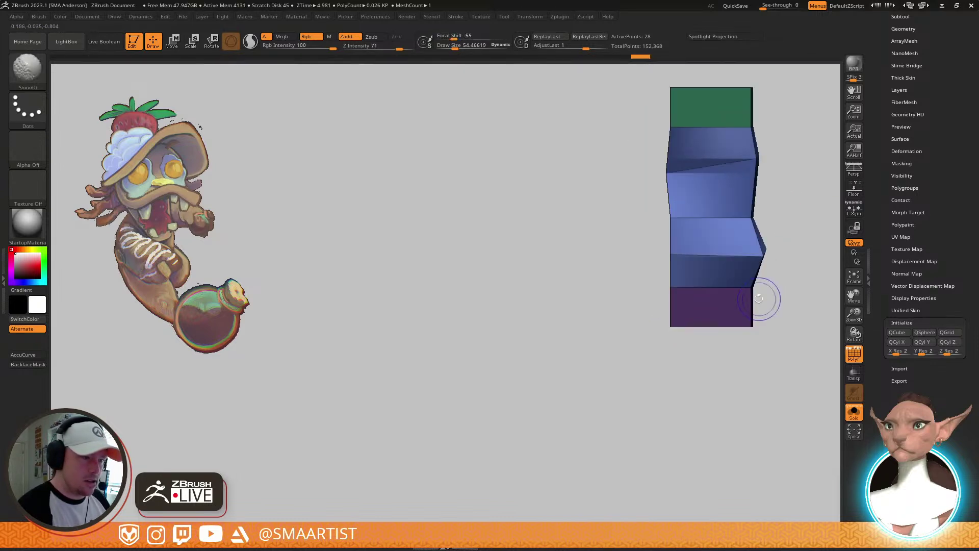
Shift the middle edge loops into an uneven, wavy outline with a larger Move brush and clear the mask
{"action": "key", "text": "s"}
{"action": "left_click_drag", "start_coordinate": [757, 164], "coordinate": [743, 137]}
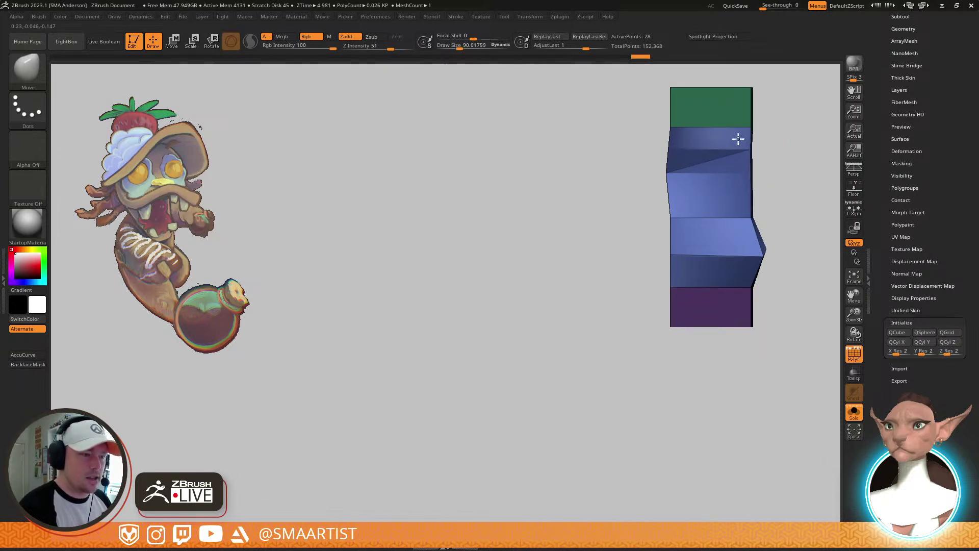
{"action": "mouse_move", "coordinate": [775, 164]}
{"action": "right_mouse_down"}
{"action": "mouse_move", "coordinate": [770, 158]}
{"action": "mouse_move", "coordinate": [703, 206]}
{"action": "mouse_move", "coordinate": [681, 236]}
{"action": "mouse_move", "coordinate": [702, 229]}
{"action": "mouse_move", "coordinate": [690, 313]}
{"action": "mouse_move", "coordinate": [714, 247]}
{"action": "mouse_move", "coordinate": [698, 259]}
{"action": "right_mouse_up"}
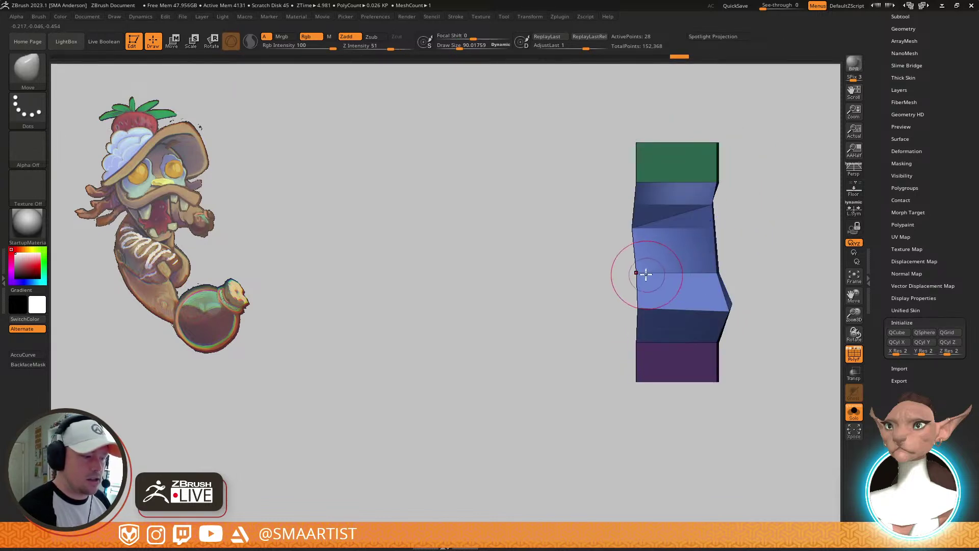
{"action": "left_click_drag", "start_coordinate": [649, 300], "coordinate": [658, 325]}
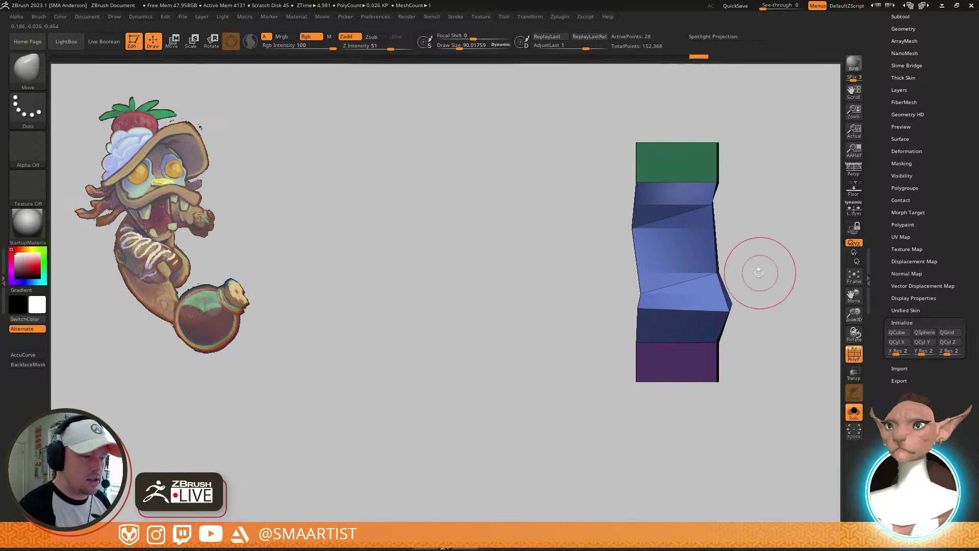
{"action": "mouse_move", "coordinate": [734, 268]}
{"action": "left_mouse_down"}
{"action": "mouse_move", "coordinate": [738, 205]}
{"action": "mouse_move", "coordinate": [757, 238]}
{"action": "mouse_move", "coordinate": [756, 271]}
{"action": "left_mouse_up"}
Insert one lengthwise edge loop down the centre of the slab with the ZModeler brush
{"action": "mouse_move", "coordinate": [751, 214]}
{"action": "left_mouse_down"}
{"action": "mouse_move", "coordinate": [721, 291]}
{"action": "mouse_move", "coordinate": [680, 269]}
{"action": "mouse_move", "coordinate": [691, 280]}
{"action": "left_mouse_up"}
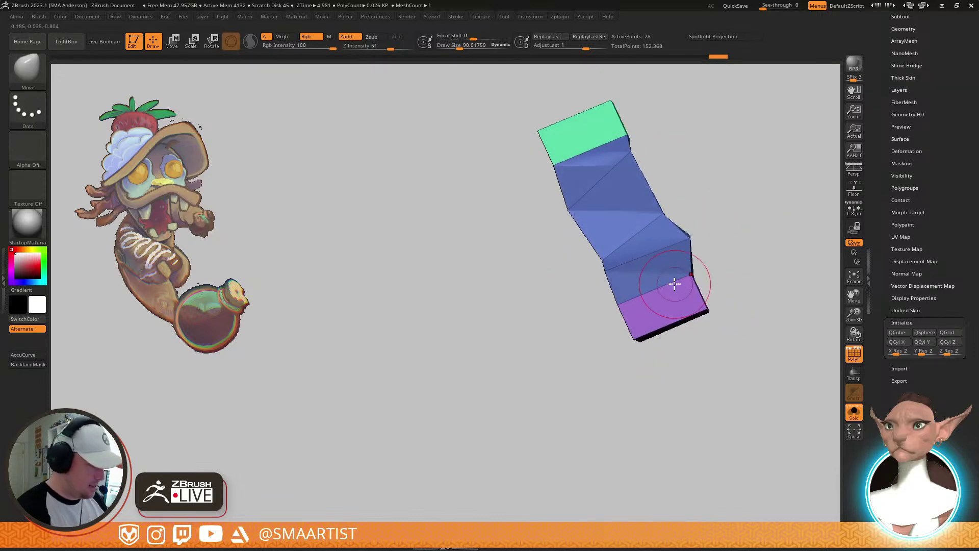
{"action": "left_click", "coordinate": [653, 252]}
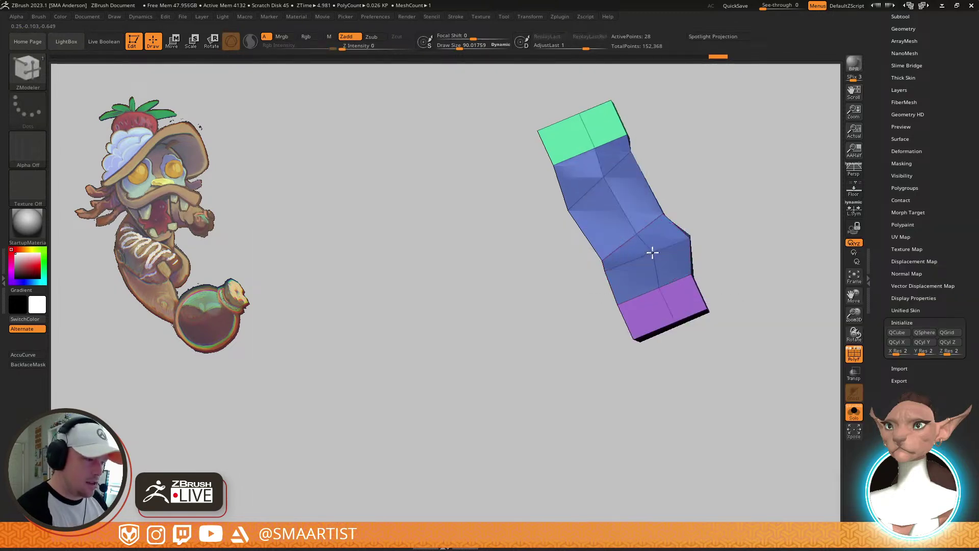
{"action": "mouse_move", "coordinate": [714, 265]}
{"action": "left_mouse_down"}
{"action": "mouse_move", "coordinate": [698, 255]}
{"action": "mouse_move", "coordinate": [702, 201]}
{"action": "mouse_move", "coordinate": [734, 303]}
{"action": "left_mouse_up"}
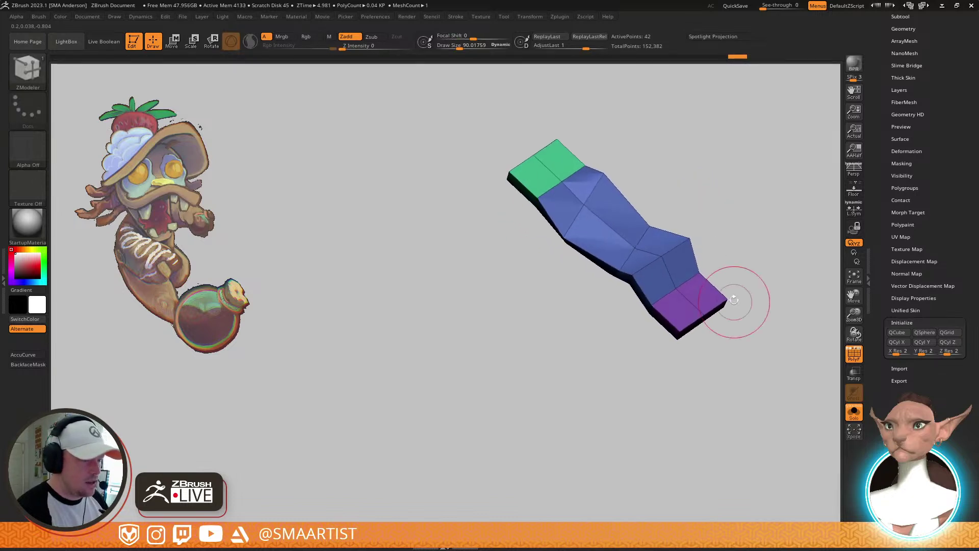
Isolate the two end sections and bend their centre edges into a shallow V with the MoveInfiniteDepth brush
{"action": "left_click", "coordinate": [677, 242], "text": "ctrl+shift"}
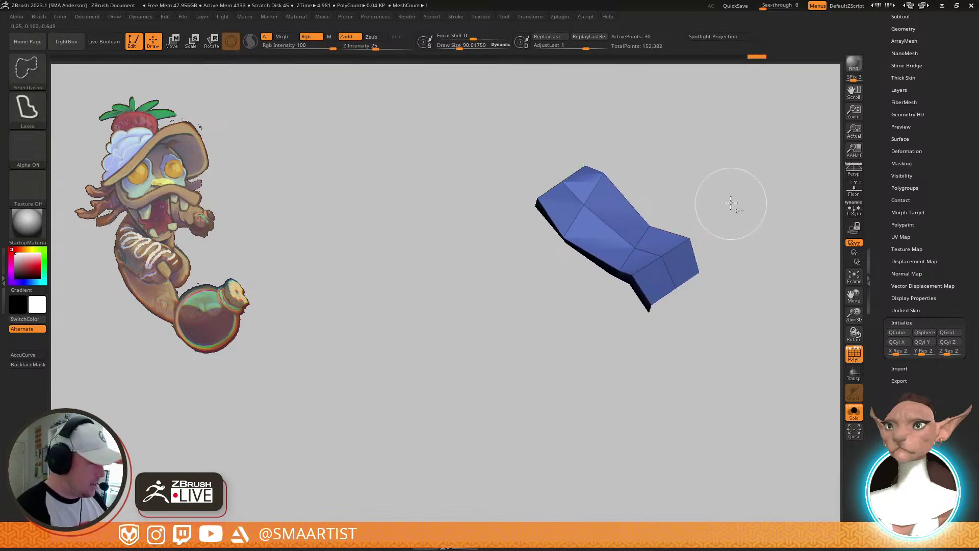
{"action": "mouse_move", "coordinate": [732, 204]}
{"action": "left_mouse_down", "text": "ctrl+shift"}
{"action": "mouse_move", "coordinate": [755, 252]}
{"action": "mouse_move", "coordinate": [722, 215]}
{"action": "left_mouse_up", "text": "ctrl+shift"}
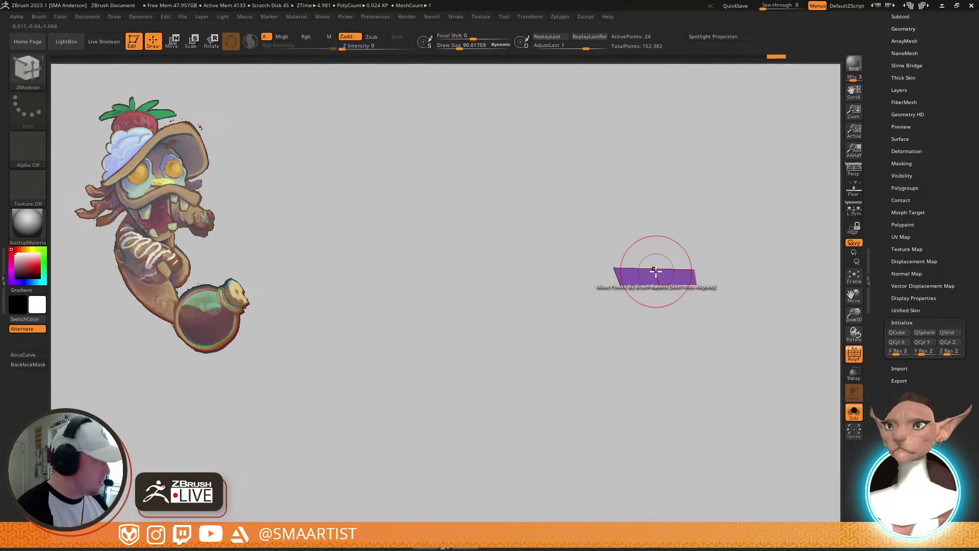
{"action": "key", "text": "b"}
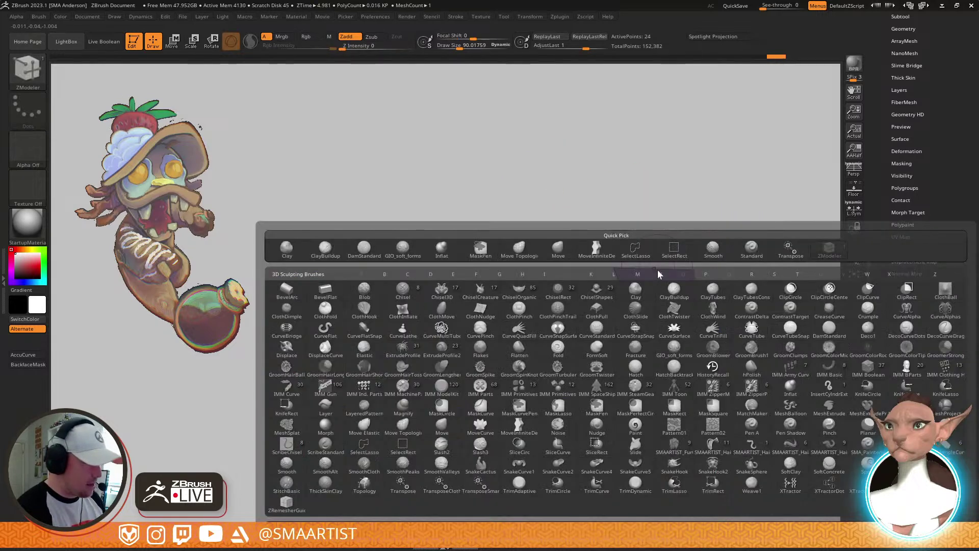
{"action": "left_click", "coordinate": [598, 253]}
{"action": "key", "text": "s"}
{"action": "left_click_drag", "start_coordinate": [658, 269], "coordinate": [648, 280]}
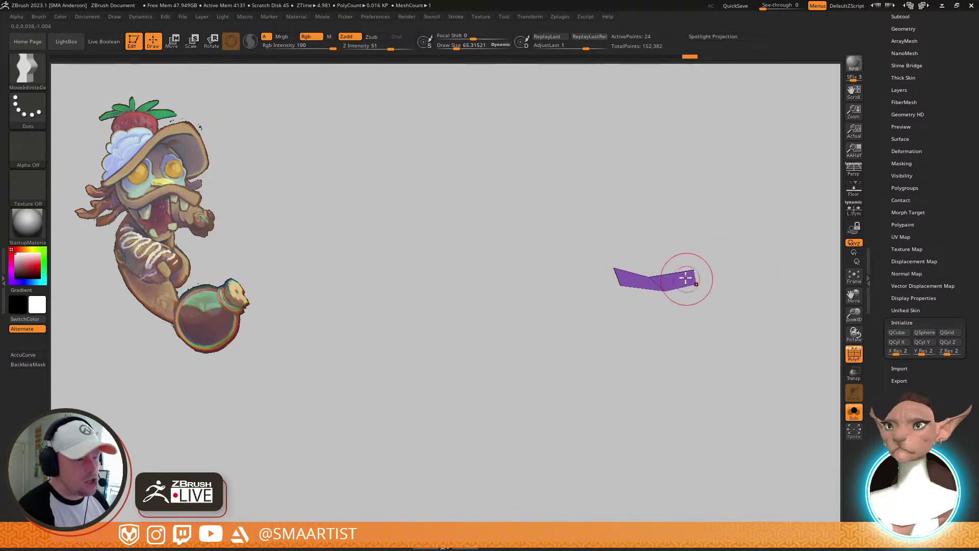
{"action": "right_click_drag", "start_coordinate": [674, 282], "coordinate": [702, 352], "text": "ctrl"}
Mask the isolated end sections of the slab and bring the hidden middle section back into view
{"action": "left_click", "coordinate": [717, 320], "text": "ctrl+shift"}
{"action": "mouse_move", "coordinate": [716, 261]}
{"action": "left_mouse_down"}
{"action": "mouse_move", "coordinate": [713, 286]}
{"action": "mouse_move", "coordinate": [690, 309]}
{"action": "mouse_move", "coordinate": [641, 265]}
{"action": "left_mouse_up"}
{"action": "left_click", "coordinate": [729, 225], "text": "ctrl+shift"}
{"action": "mouse_move", "coordinate": [704, 236]}
{"action": "left_mouse_down"}
{"action": "mouse_move", "coordinate": [711, 275]}
{"action": "mouse_move", "coordinate": [699, 225]}
{"action": "mouse_move", "coordinate": [697, 239]}
{"action": "left_mouse_up"}
{"action": "left_click_drag", "start_coordinate": [733, 271], "coordinate": [725, 290]}
{"action": "left_click", "coordinate": [673, 285], "text": "ctrl+shift"}
{"action": "left_click", "coordinate": [749, 247], "text": "ctrl"}
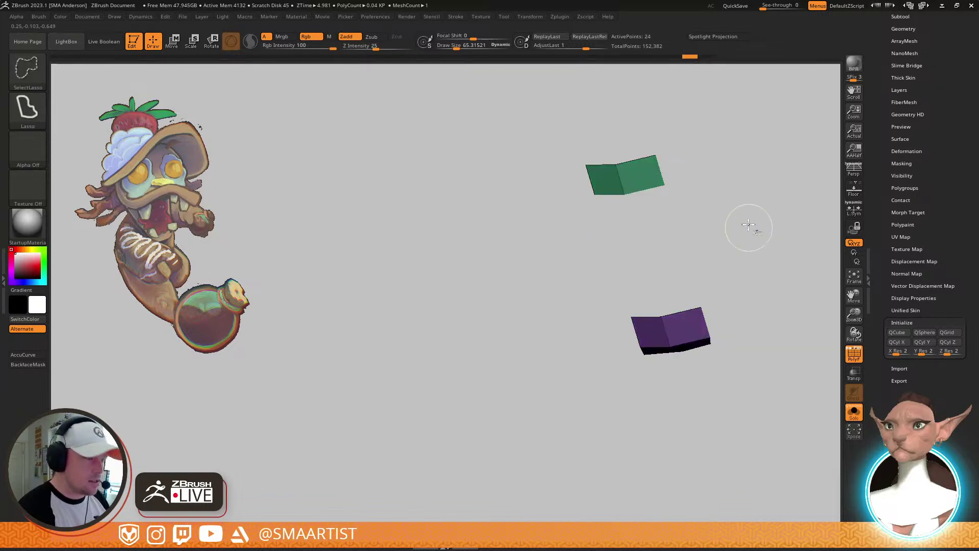
{"action": "left_click", "coordinate": [754, 217], "text": "ctrl+shift"}
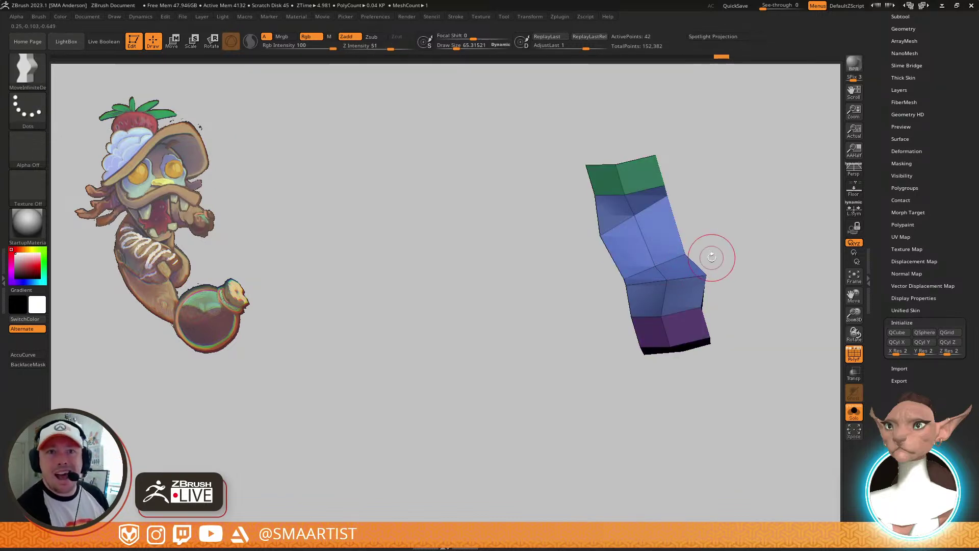
Push and pull the points of the unmasked middle section with the Move brush to exaggerate its wavy bends
{"action": "mouse_move", "coordinate": [711, 250]}
{"action": "left_mouse_down"}
{"action": "mouse_move", "coordinate": [691, 299]}
{"action": "mouse_move", "coordinate": [656, 216]}
{"action": "left_mouse_up"}
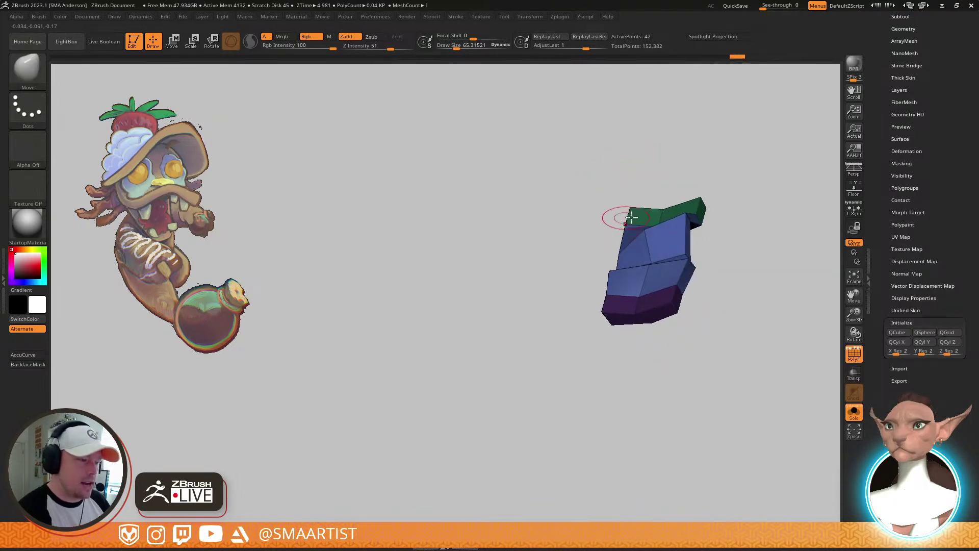
{"action": "left_click_drag", "start_coordinate": [671, 266], "coordinate": [661, 263]}
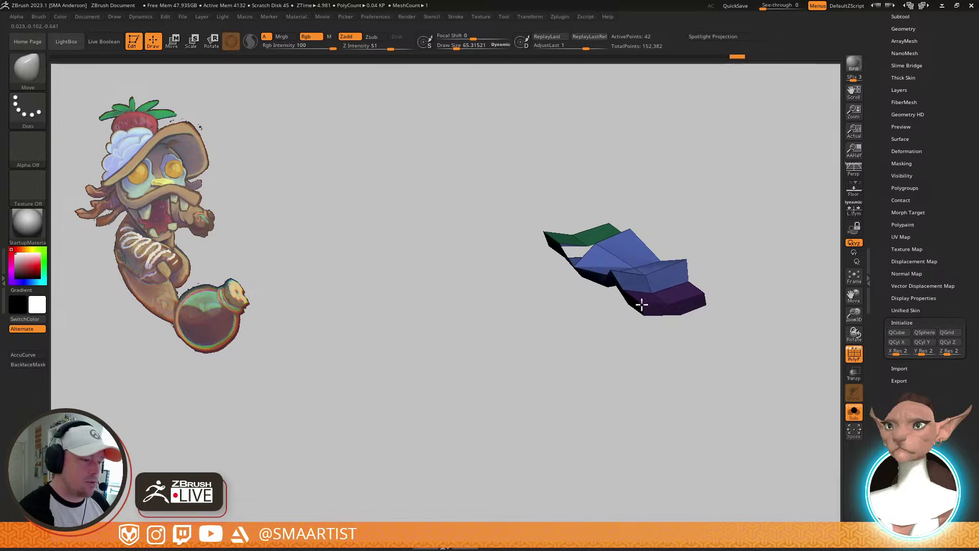
{"action": "left_click_drag", "start_coordinate": [669, 234], "coordinate": [630, 289]}
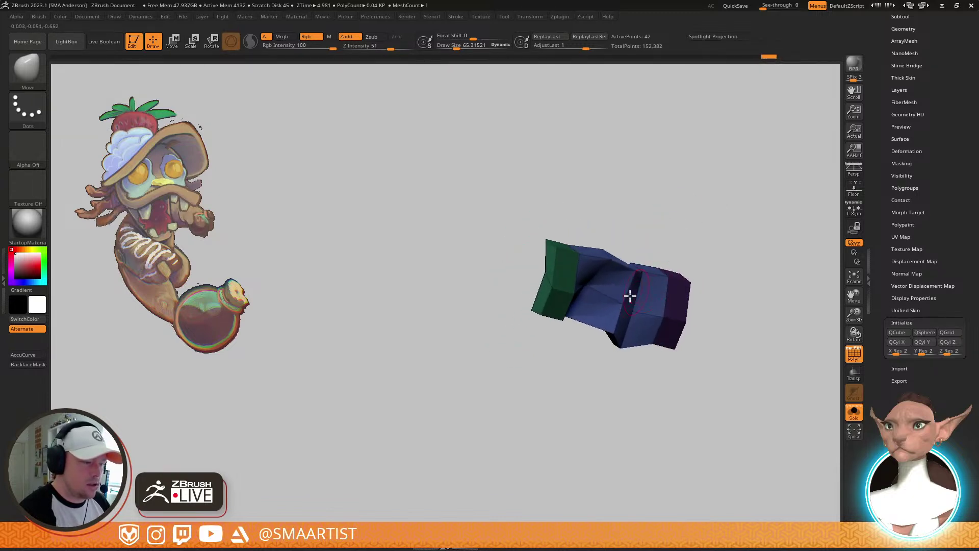
{"action": "right_click_drag", "start_coordinate": [638, 287], "coordinate": [647, 314], "text": "alt"}
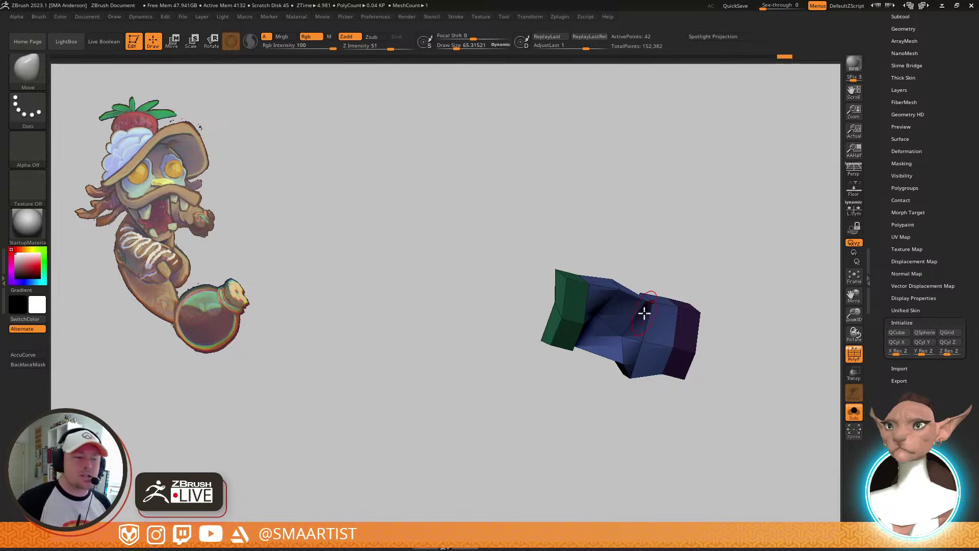
{"action": "right_click_drag", "start_coordinate": [647, 337], "coordinate": [691, 398]}
{"action": "right_click_drag", "start_coordinate": [672, 350], "coordinate": [714, 386], "text": "alt"}
Preview the slab with dynamic subdivision smoothing and without polyframe lines, and return to the unsmoothed mesh
{"action": "key", "text": "d"}
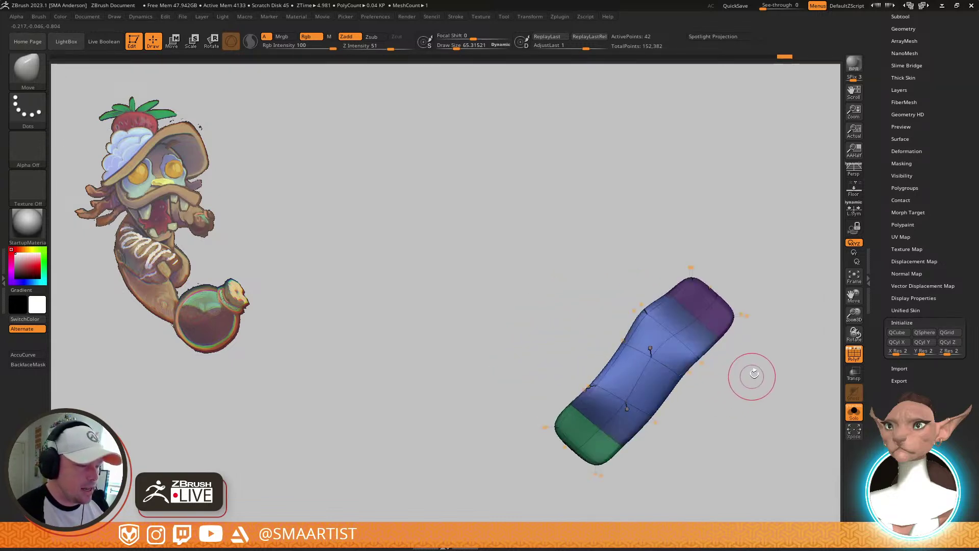
{"action": "key", "text": "shift+f"}
{"action": "mouse_move", "coordinate": [763, 406]}
{"action": "right_mouse_down"}
{"action": "mouse_move", "coordinate": [728, 276]}
{"action": "mouse_move", "coordinate": [753, 388]}
{"action": "mouse_move", "coordinate": [755, 357]}
{"action": "mouse_move", "coordinate": [732, 341]}
{"action": "mouse_move", "coordinate": [745, 303]}
{"action": "mouse_move", "coordinate": [734, 336]}
{"action": "mouse_move", "coordinate": [721, 308]}
{"action": "mouse_move", "coordinate": [718, 288]}
{"action": "mouse_move", "coordinate": [748, 258]}
{"action": "mouse_move", "coordinate": [758, 294]}
{"action": "mouse_move", "coordinate": [733, 247]}
{"action": "mouse_move", "coordinate": [691, 295]}
{"action": "mouse_move", "coordinate": [671, 366]}
{"action": "mouse_move", "coordinate": [663, 342]}
{"action": "mouse_move", "coordinate": [671, 306]}
{"action": "mouse_move", "coordinate": [693, 377]}
{"action": "mouse_move", "coordinate": [691, 367]}
{"action": "right_mouse_up"}
{"action": "key", "text": "ctrl"}
{"action": "key", "text": "ctrl+z"}
{"action": "key", "text": "ctrl+z"}
{"action": "key", "text": "shift+f"}
Insert a lengthwise edge loop near each long side of the slab with ZModeler and preview it with dynamic subdivision
{"action": "key", "text": "b"}
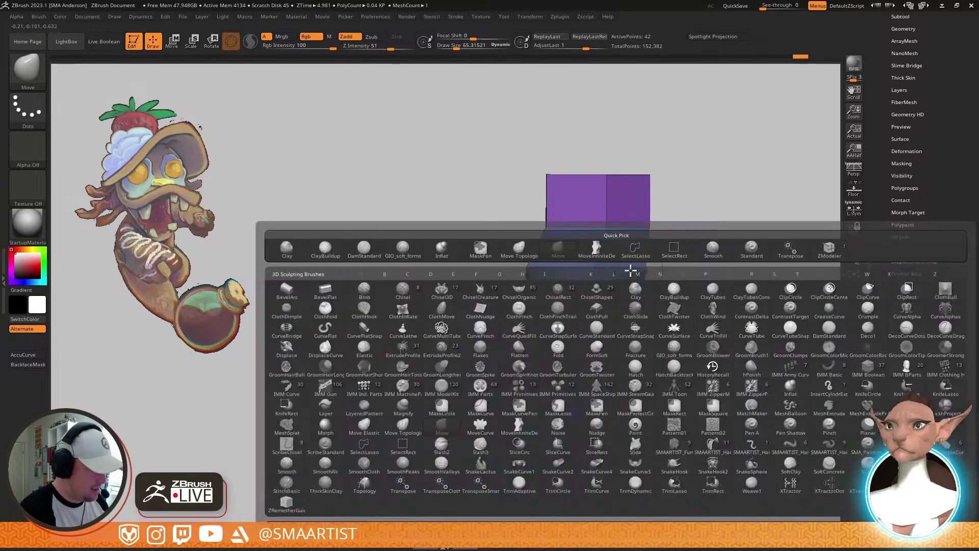
{"action": "key", "text": "z"}
{"action": "key", "text": "m"}
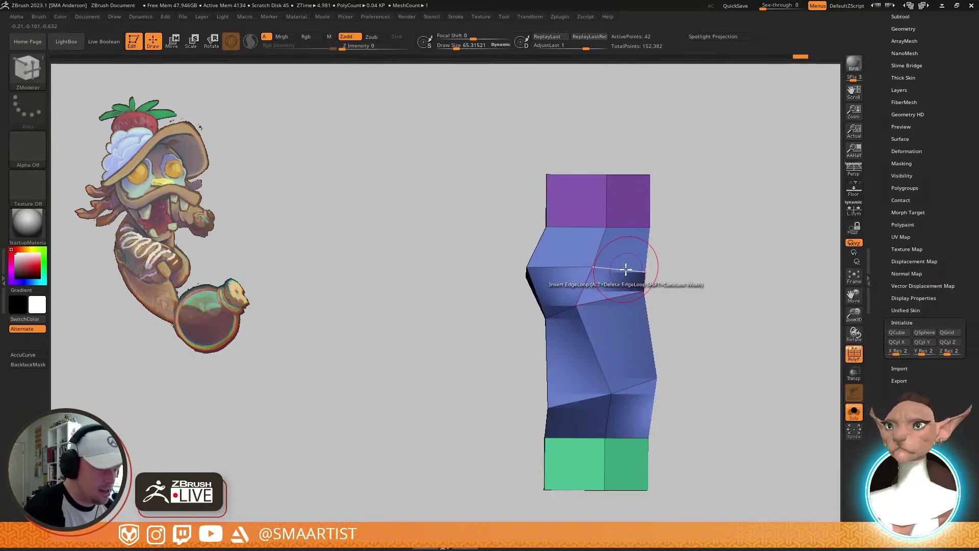
{"action": "left_click", "coordinate": [633, 273]}
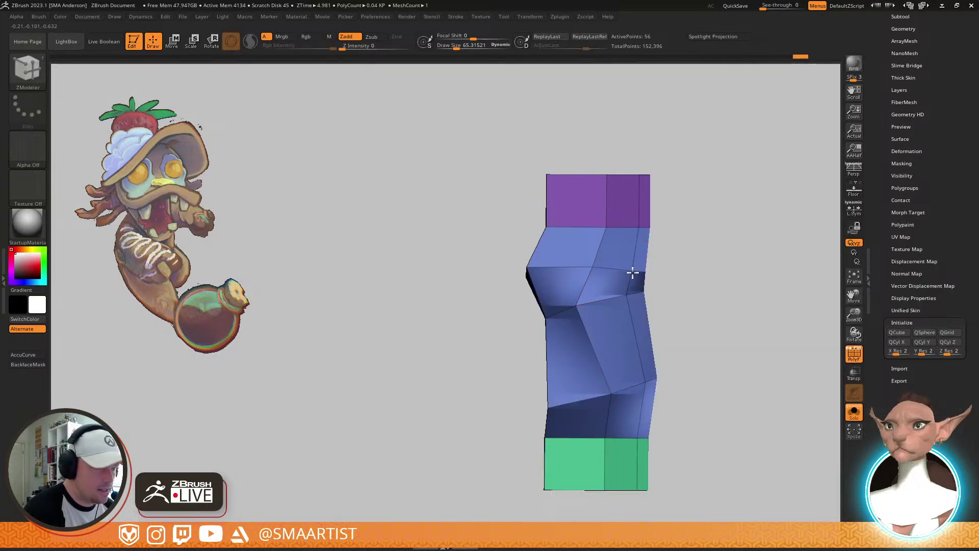
{"action": "left_click", "coordinate": [558, 224]}
{"action": "key", "text": "d"}
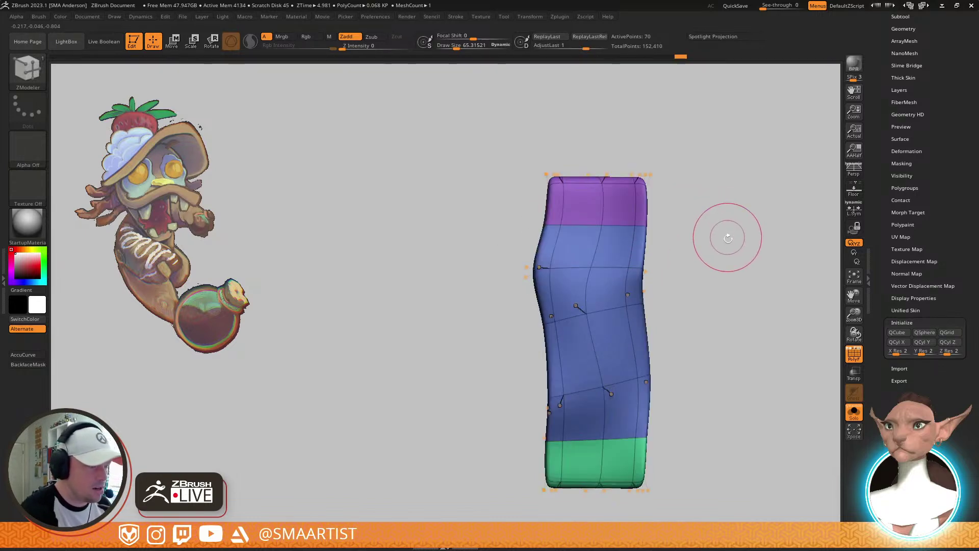
{"action": "key", "text": "shift+f"}
{"action": "mouse_move", "coordinate": [746, 286]}
{"action": "right_mouse_down", "text": "ctrl"}
{"action": "mouse_move", "coordinate": [670, 220]}
{"action": "mouse_move", "coordinate": [684, 204]}
{"action": "mouse_move", "coordinate": [695, 229]}
{"action": "mouse_move", "coordinate": [679, 372]}
{"action": "right_mouse_up", "text": "ctrl"}
{"action": "key", "text": "shift+f"}
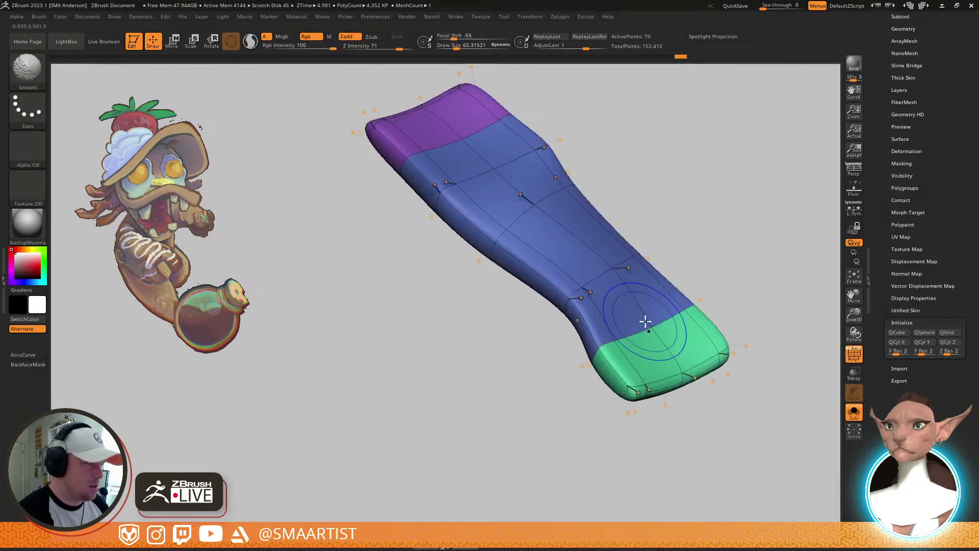
Turn off the smoothing, nudge points on the slab's middle bends with the Move brush, and check the smoothed shape
{"action": "right_click_drag", "start_coordinate": [665, 282], "coordinate": [662, 214]}
{"action": "mouse_move", "coordinate": [704, 192]}
{"action": "left_mouse_down"}
{"action": "mouse_move", "coordinate": [706, 212]}
{"action": "mouse_move", "coordinate": [672, 221]}
{"action": "mouse_move", "coordinate": [661, 239]}
{"action": "left_mouse_up"}
{"action": "key", "text": "shift+d"}
{"action": "key", "text": "b"}
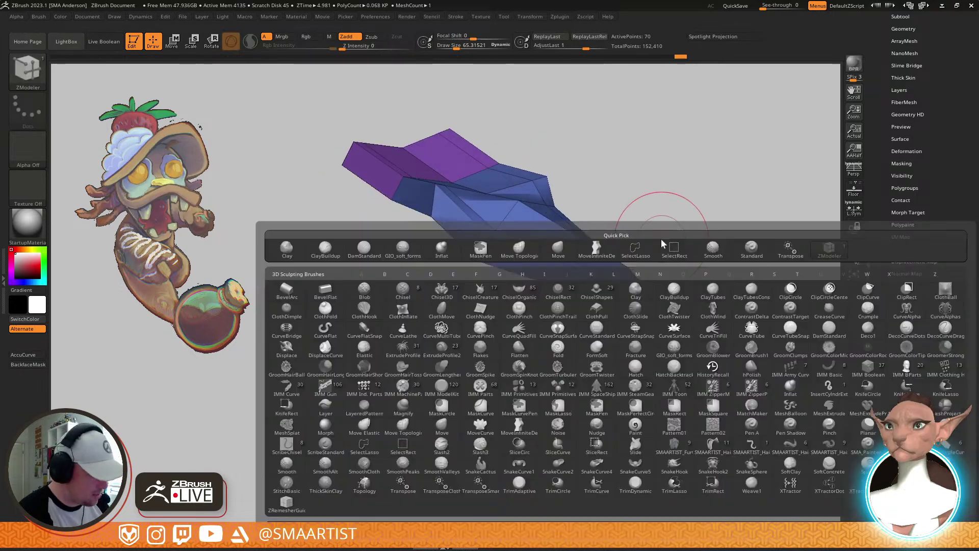
{"action": "key", "text": "m"}
{"action": "key", "text": "v"}
{"action": "mouse_move", "coordinate": [499, 235]}
{"action": "left_mouse_down"}
{"action": "mouse_move", "coordinate": [488, 253]}
{"action": "mouse_move", "coordinate": [515, 241]}
{"action": "left_mouse_up"}
{"action": "mouse_move", "coordinate": [516, 240]}
{"action": "right_mouse_down"}
{"action": "mouse_move", "coordinate": [556, 262]}
{"action": "mouse_move", "coordinate": [546, 273]}
{"action": "mouse_move", "coordinate": [666, 219]}
{"action": "mouse_move", "coordinate": [678, 201]}
{"action": "mouse_move", "coordinate": [676, 149]}
{"action": "mouse_move", "coordinate": [663, 243]}
{"action": "mouse_move", "coordinate": [728, 247]}
{"action": "right_mouse_up"}
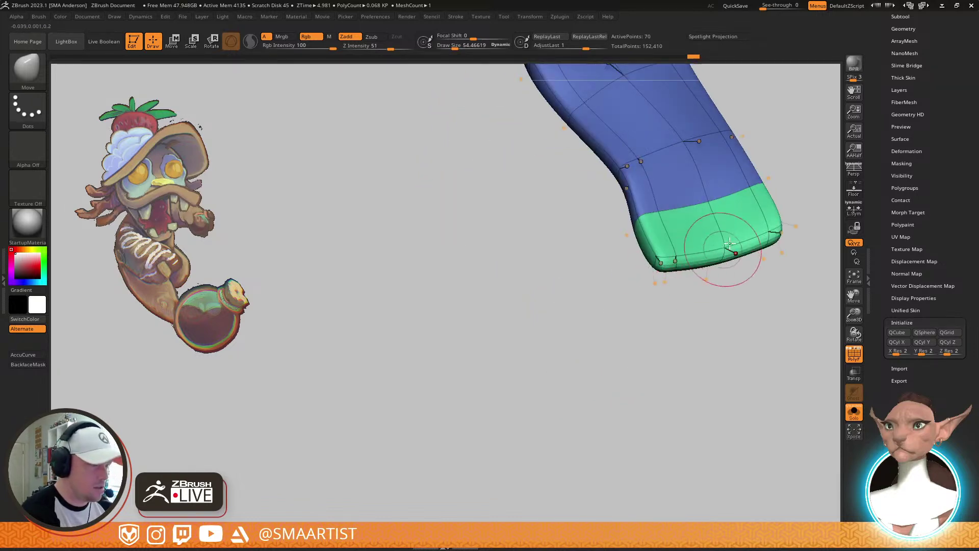
{"action": "right_click_drag", "start_coordinate": [684, 278], "coordinate": [714, 214], "text": "ctrl"}
{"action": "mouse_move", "coordinate": [756, 184]}
{"action": "right_mouse_down"}
{"action": "mouse_move", "coordinate": [638, 258]}
{"action": "mouse_move", "coordinate": [644, 321]}
{"action": "mouse_move", "coordinate": [578, 246]}
{"action": "right_mouse_up"}
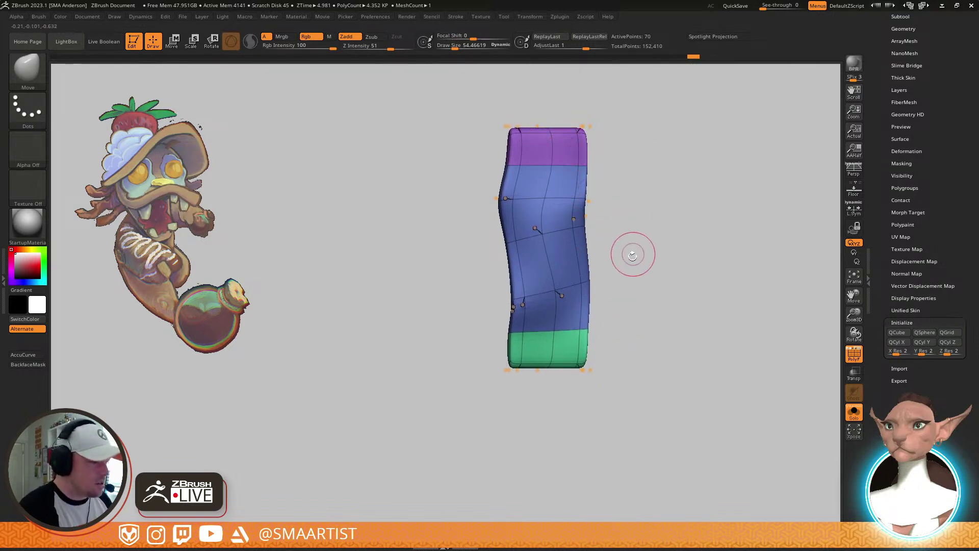
Mask the slab's middle polygroup so that only the two end sections remain editable
{"action": "key", "text": "w"}
{"action": "left_click", "coordinate": [546, 243], "text": "ctrl"}
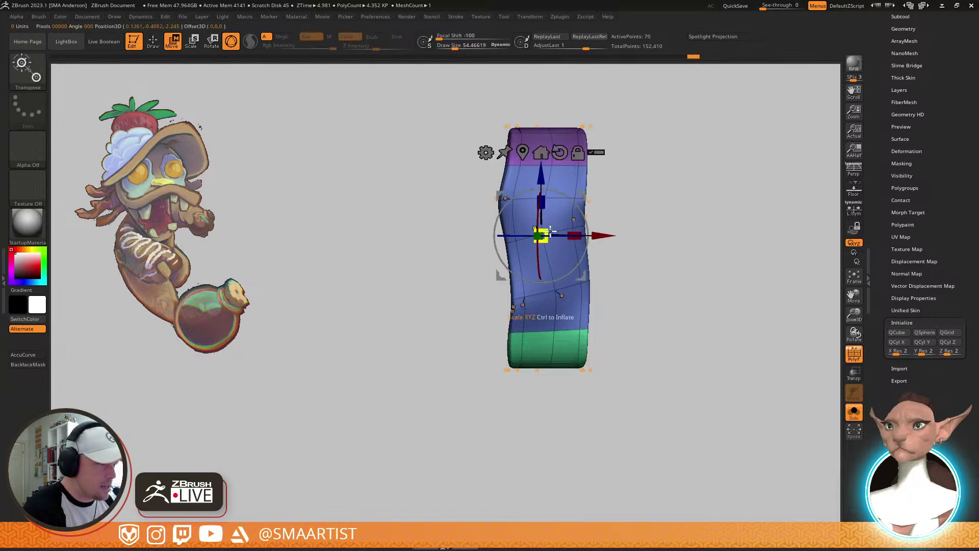
{"action": "key", "text": "q"}
{"action": "left_click", "coordinate": [656, 219], "text": "ctrl"}
{"action": "key", "text": "shift+f"}
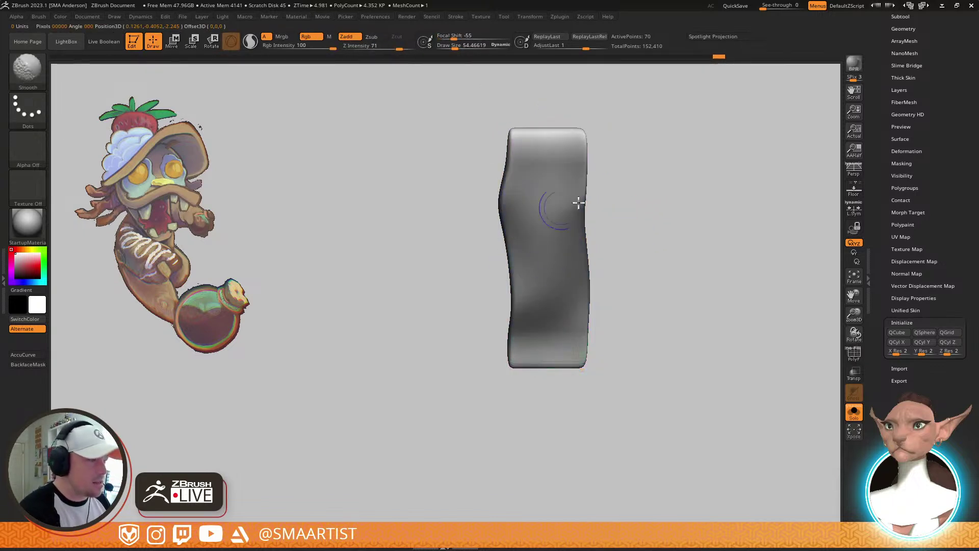
{"action": "key", "text": "shift+f"}
Pull the corners of both end sections outward with a larger Move brush, and view the slab without polyframe lines
{"action": "key", "text": "s"}
{"action": "left_click_drag", "start_coordinate": [512, 131], "coordinate": [511, 113]}
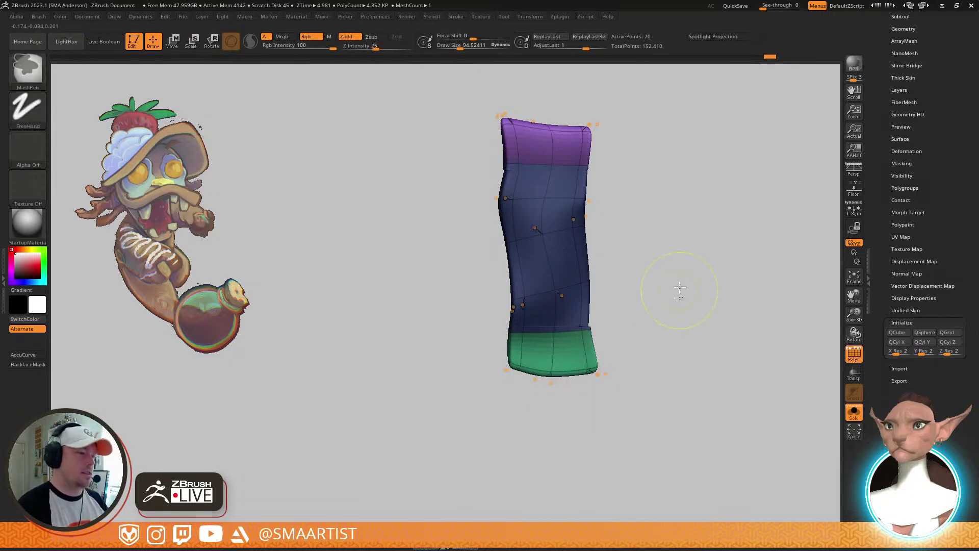
{"action": "mouse_move", "coordinate": [640, 289]}
{"action": "left_mouse_down", "text": "alt"}
{"action": "mouse_move", "coordinate": [653, 328]}
{"action": "mouse_move", "coordinate": [653, 313]}
{"action": "mouse_move", "coordinate": [689, 362]}
{"action": "left_mouse_up", "text": "alt"}
{"action": "right_click_drag", "start_coordinate": [688, 363], "coordinate": [659, 297], "text": "ctrl"}
{"action": "key", "text": "shift+f"}
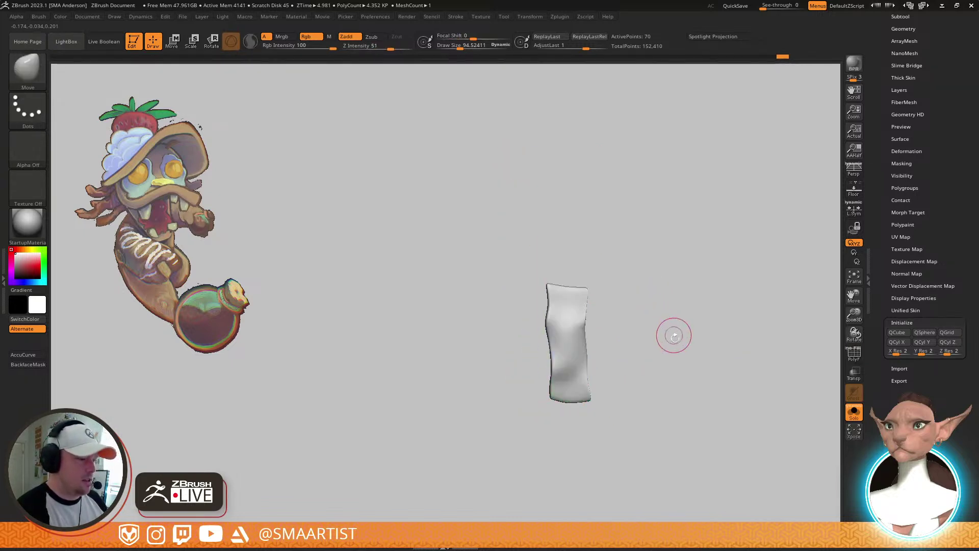
{"action": "left_click_drag", "start_coordinate": [674, 335], "coordinate": [683, 251]}
{"action": "key", "text": "f"}
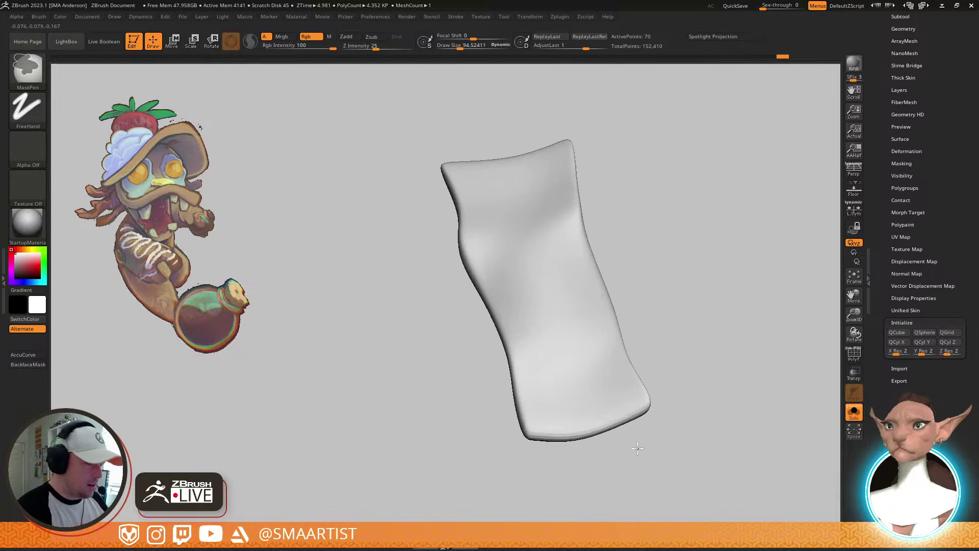
Examine the slab's shape from the front and edge, with and without polyframe lines and dynamic subdivision
{"action": "key", "text": "shift+f"}
{"action": "key", "text": "shift+f"}
{"action": "key", "text": "shift+f"}
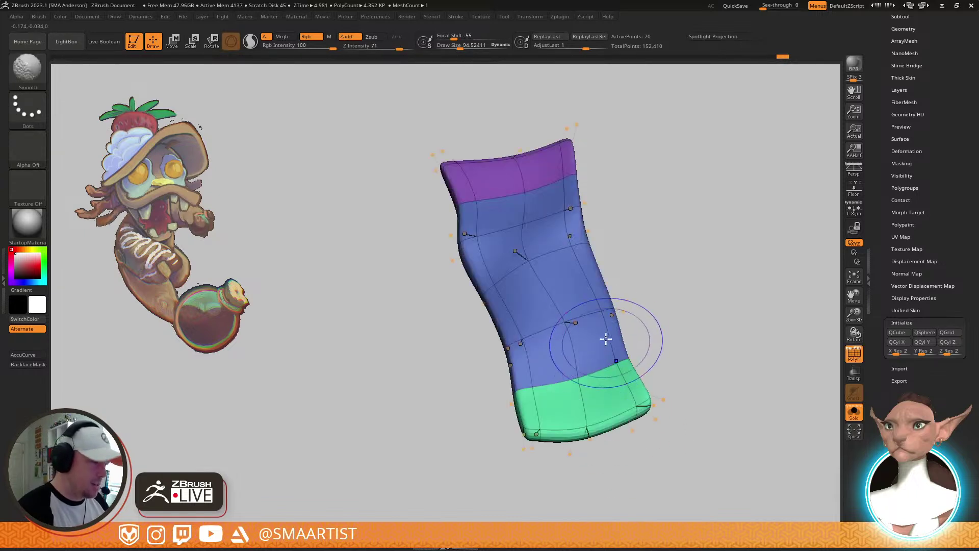
{"action": "mouse_move", "coordinate": [570, 269]}
{"action": "right_mouse_down"}
{"action": "mouse_move", "coordinate": [628, 328]}
{"action": "mouse_move", "coordinate": [634, 302]}
{"action": "mouse_move", "coordinate": [670, 303]}
{"action": "mouse_move", "coordinate": [581, 311]}
{"action": "mouse_move", "coordinate": [630, 290]}
{"action": "right_mouse_up"}
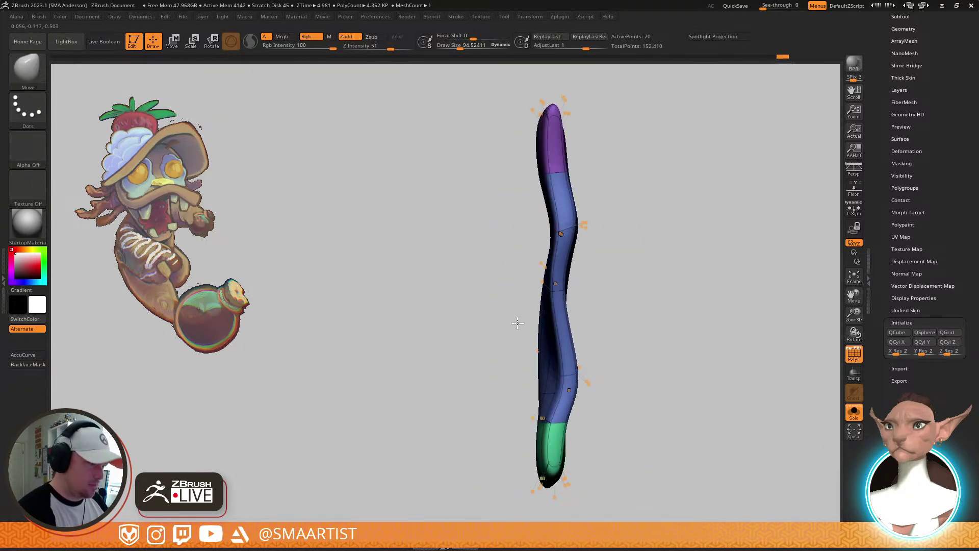
{"action": "right_click_drag", "start_coordinate": [605, 277], "coordinate": [652, 357]}
{"action": "key", "text": "shift+f"}
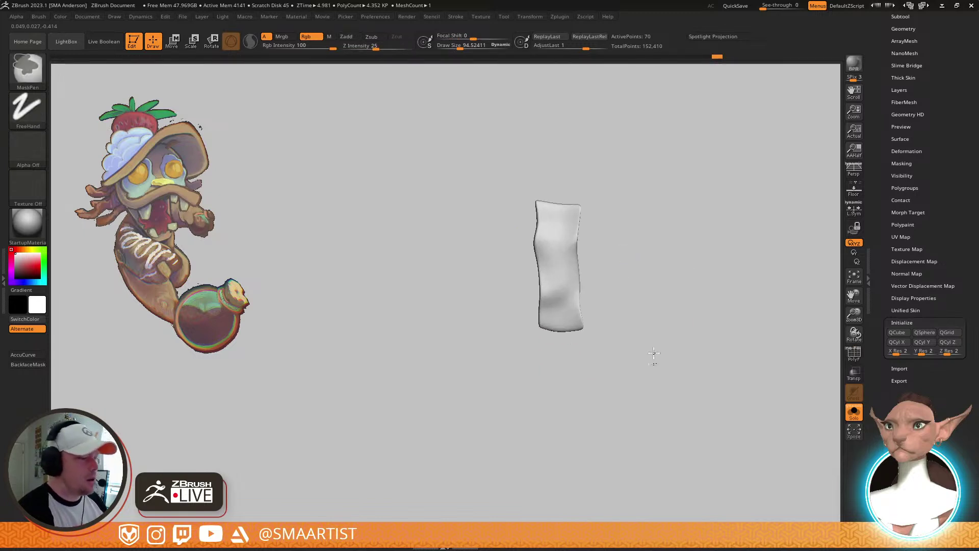
{"action": "mouse_move", "coordinate": [638, 278]}
{"action": "right_mouse_down"}
{"action": "mouse_move", "coordinate": [634, 294]}
{"action": "mouse_move", "coordinate": [671, 276]}
{"action": "mouse_move", "coordinate": [584, 295]}
{"action": "mouse_move", "coordinate": [644, 289]}
{"action": "right_mouse_up"}
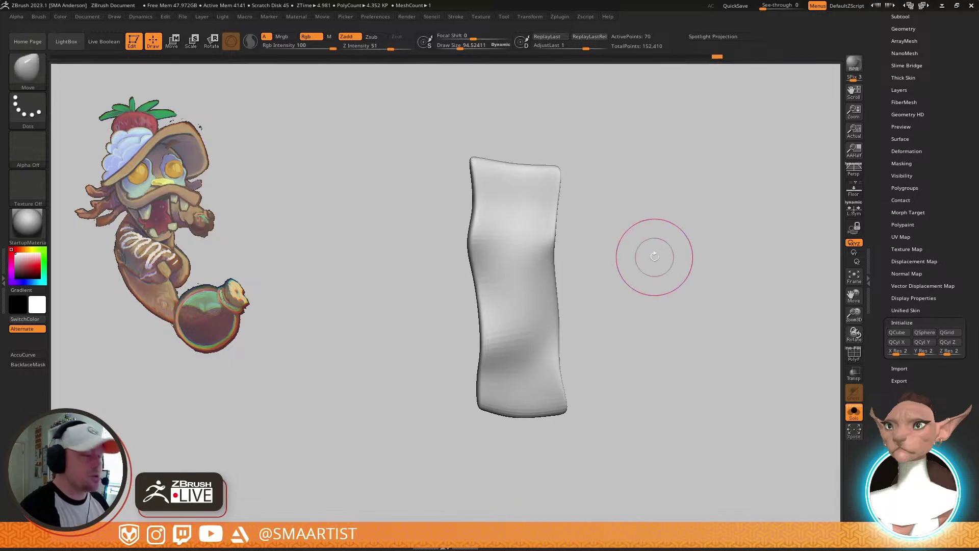
{"action": "key", "text": "shift+d"}
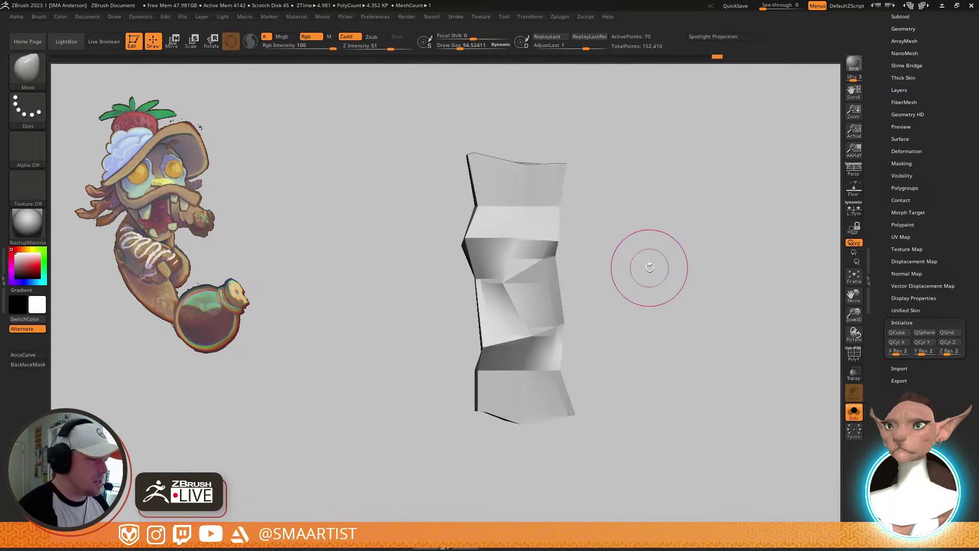
{"action": "key", "text": "d"}
{"action": "key", "text": "shift+f"}
{"action": "key", "text": "shift+f"}
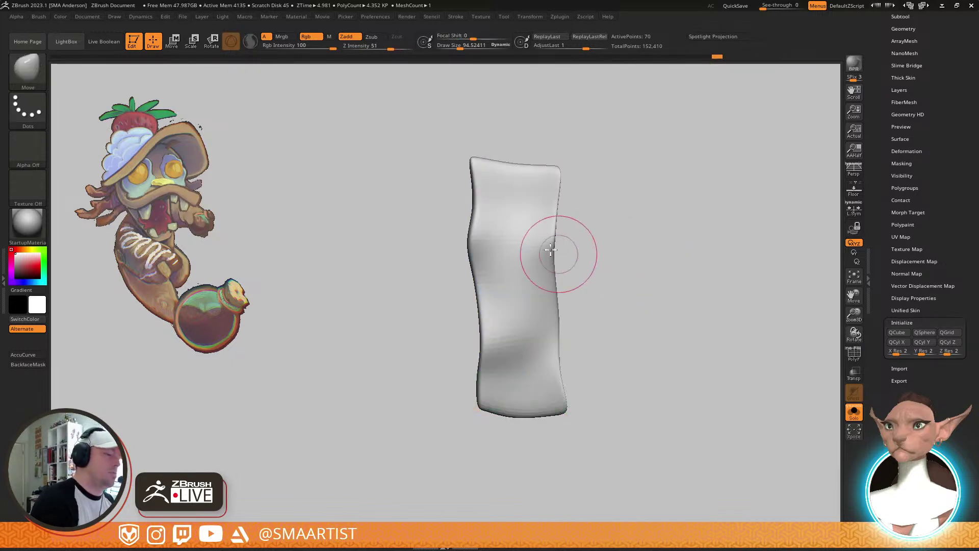
{"action": "mouse_move", "coordinate": [630, 228]}
{"action": "right_mouse_down", "text": "alt"}
{"action": "mouse_move", "coordinate": [625, 241]}
{"action": "mouse_move", "coordinate": [613, 237]}
{"action": "right_mouse_up", "text": "alt"}
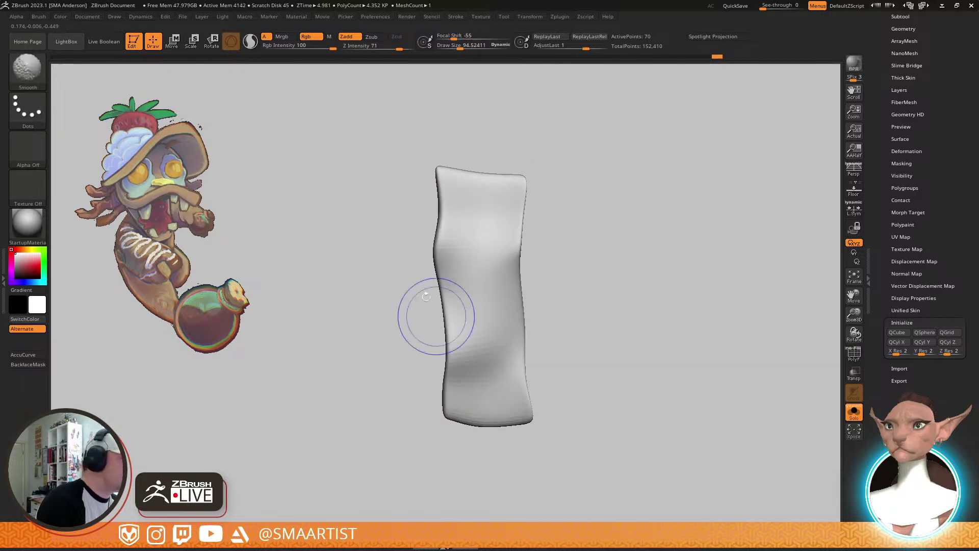
Create a new InsertMesh brush from the slab and enable Curve Mode for it
{"action": "left_click", "coordinate": [38, 16]}
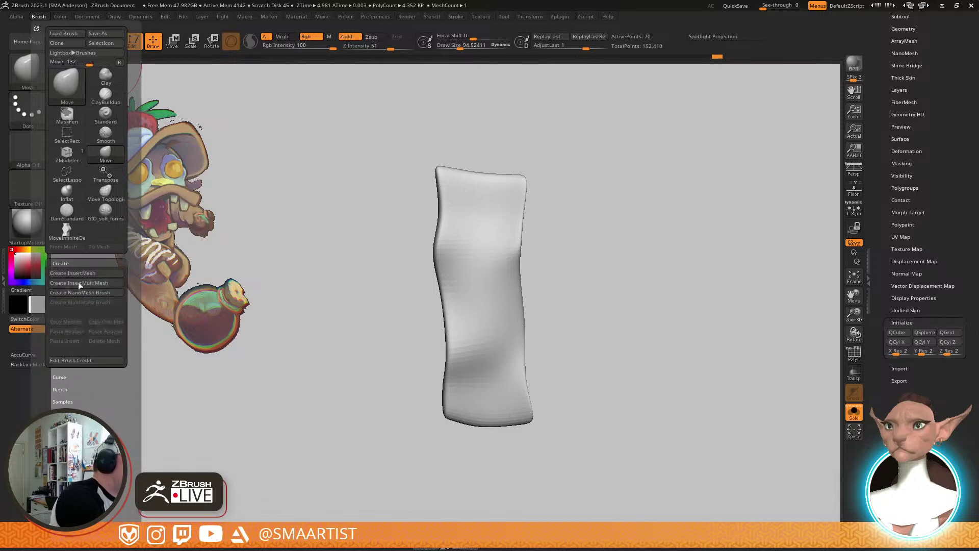
{"action": "left_click", "coordinate": [88, 274]}
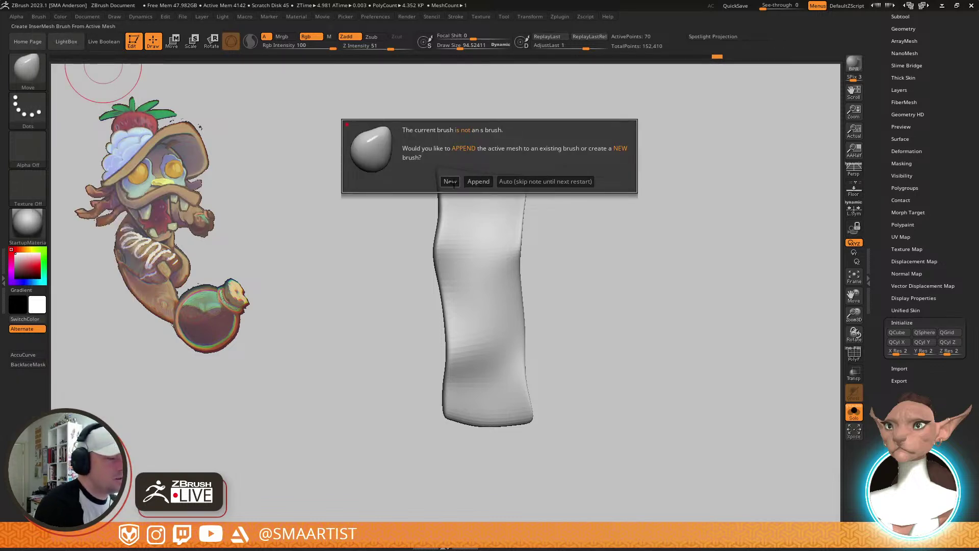
{"action": "left_click", "coordinate": [450, 182]}
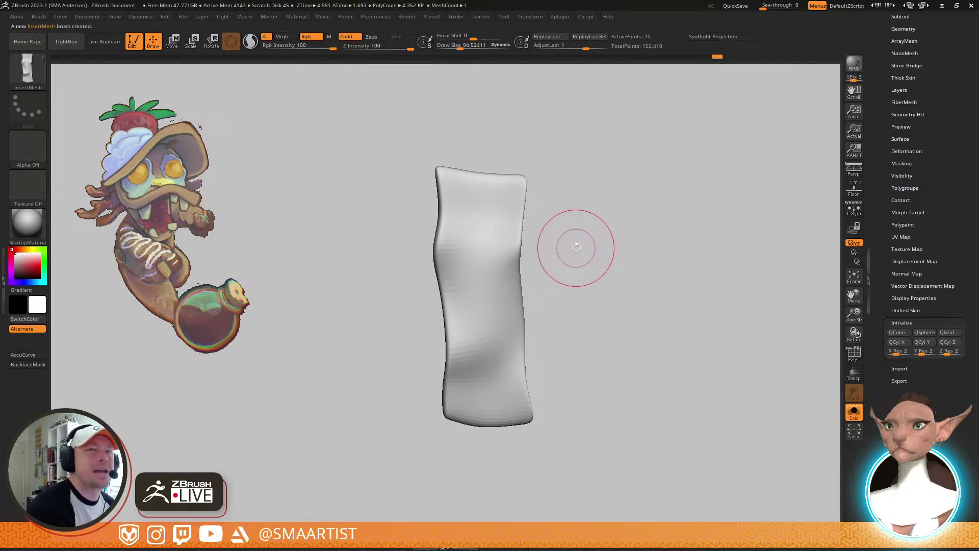
{"action": "left_click", "coordinate": [455, 17]}
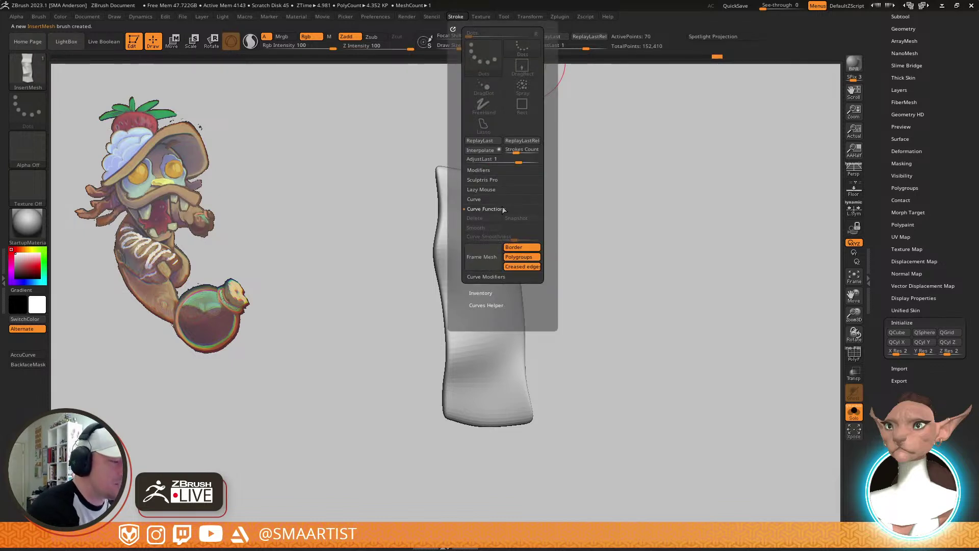
{"action": "left_click", "coordinate": [485, 199]}
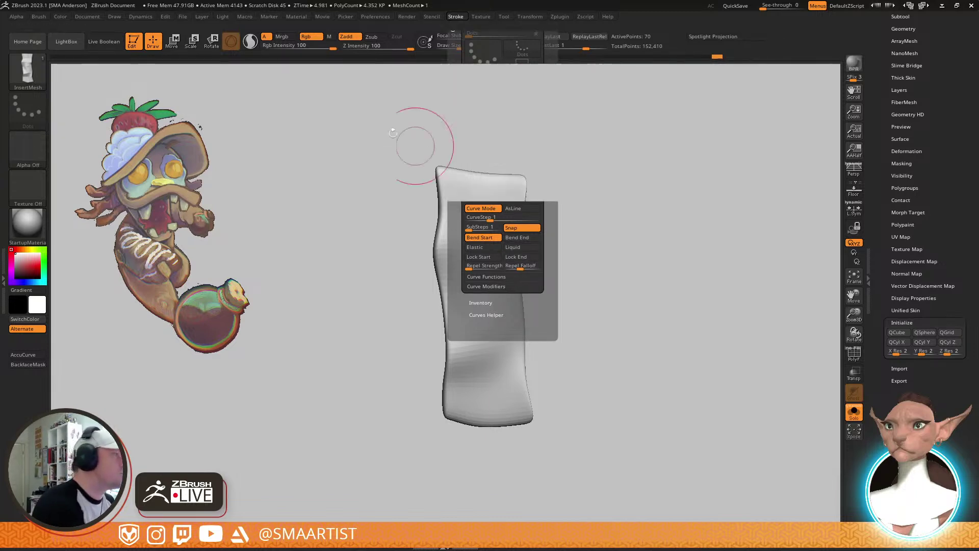
Configure the insert brush's modifiers with Tri Parts, Weld Points and Stretch on and Curve Res set to 5
{"action": "left_click", "coordinate": [39, 17]}
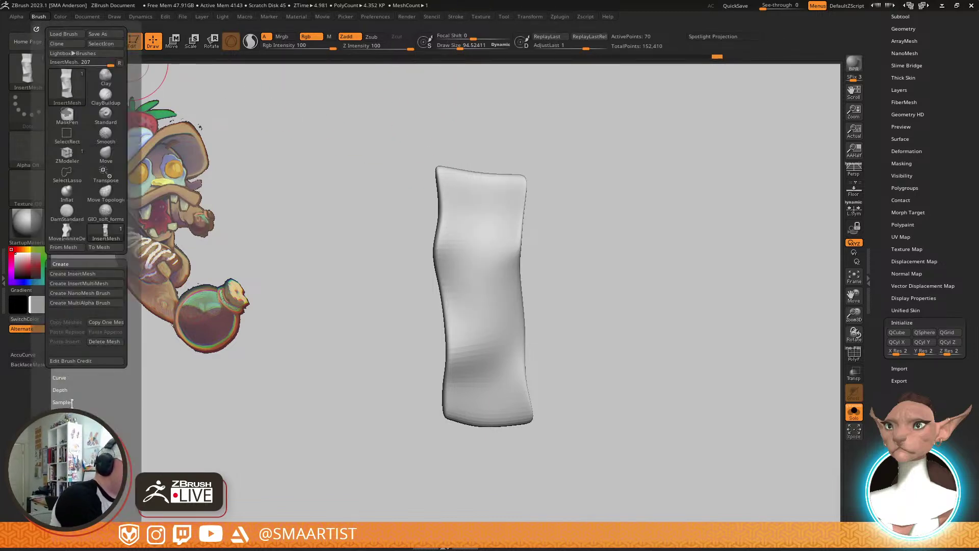
{"action": "left_click", "coordinate": [82, 475]}
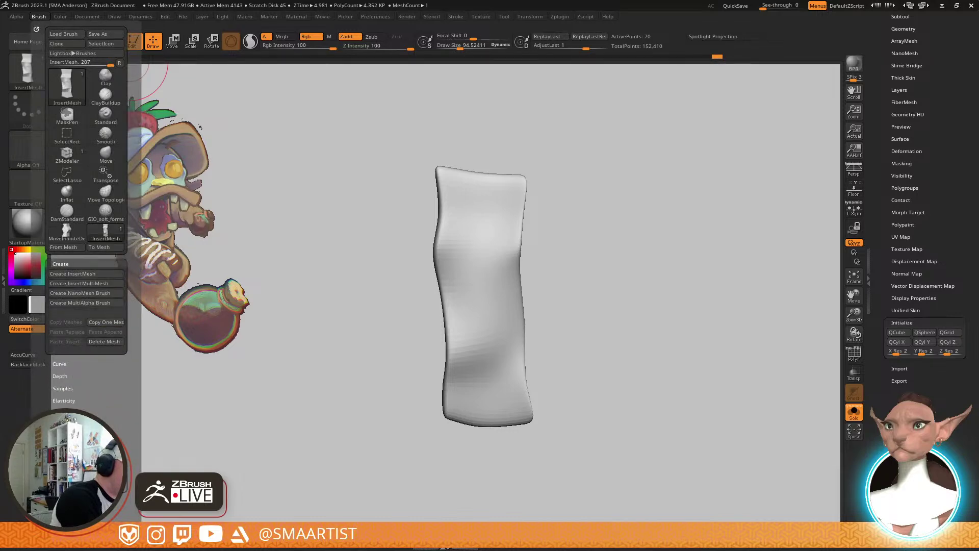
{"action": "mouse_move", "coordinate": [119, 378]}
{"action": "left_mouse_down"}
{"action": "mouse_move", "coordinate": [122, 250]}
{"action": "mouse_move", "coordinate": [122, 259]}
{"action": "left_mouse_up"}
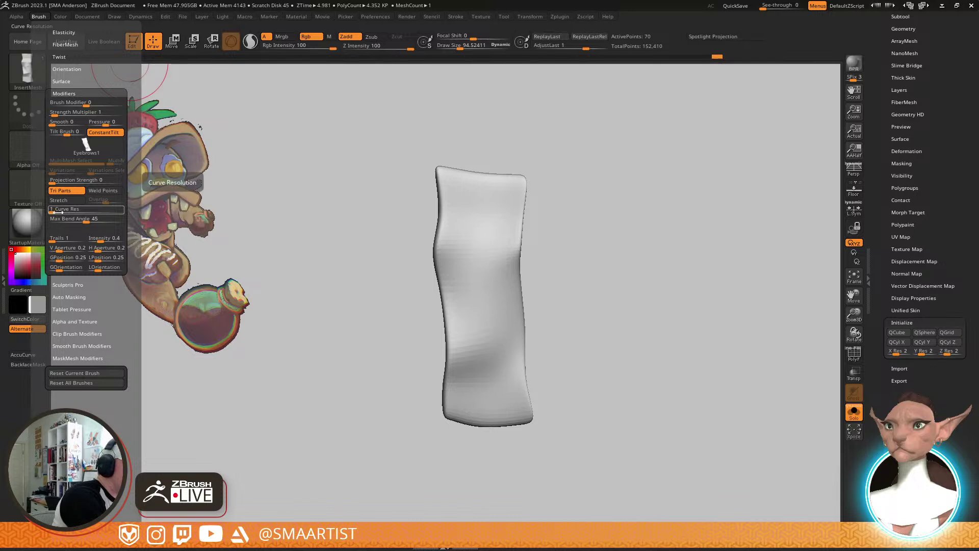
{"action": "left_click_drag", "start_coordinate": [56, 212], "coordinate": [62, 212]}
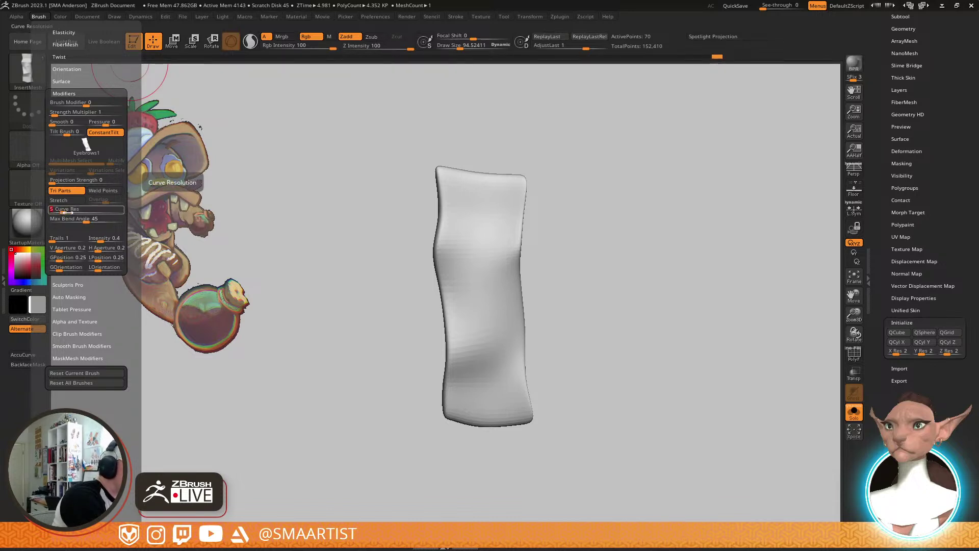
{"action": "left_click", "coordinate": [103, 191]}
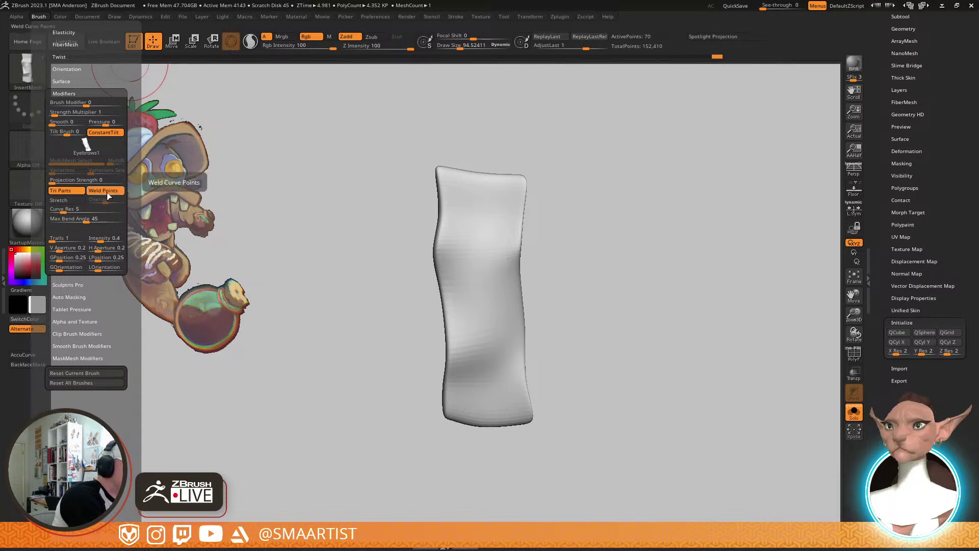
{"action": "left_click", "coordinate": [59, 200]}
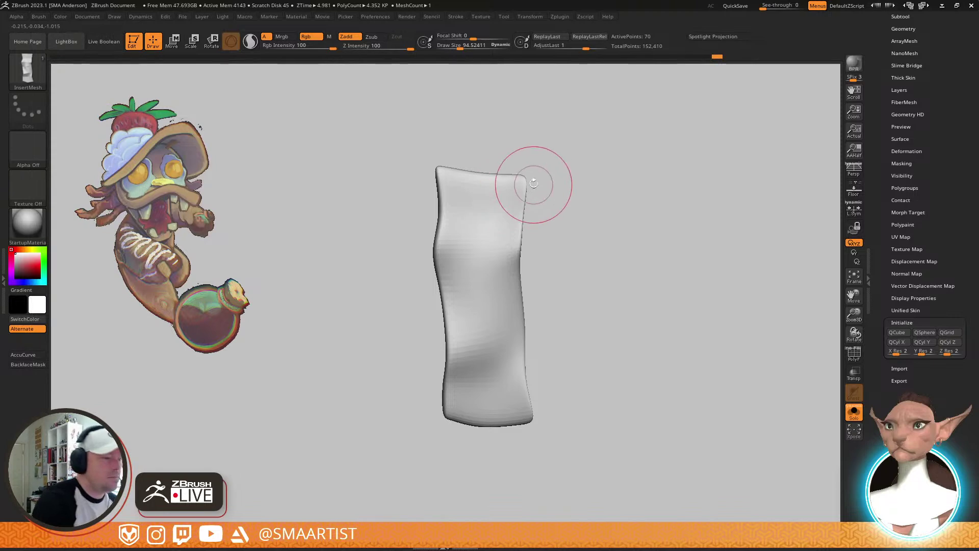
Draw a long S-shaped curve beside the slab with the new brush to lay out a test strip
{"action": "mouse_move", "coordinate": [793, 381]}
{"action": "left_mouse_down"}
{"action": "mouse_move", "coordinate": [747, 239]}
{"action": "mouse_move", "coordinate": [740, 324]}
{"action": "left_mouse_up"}
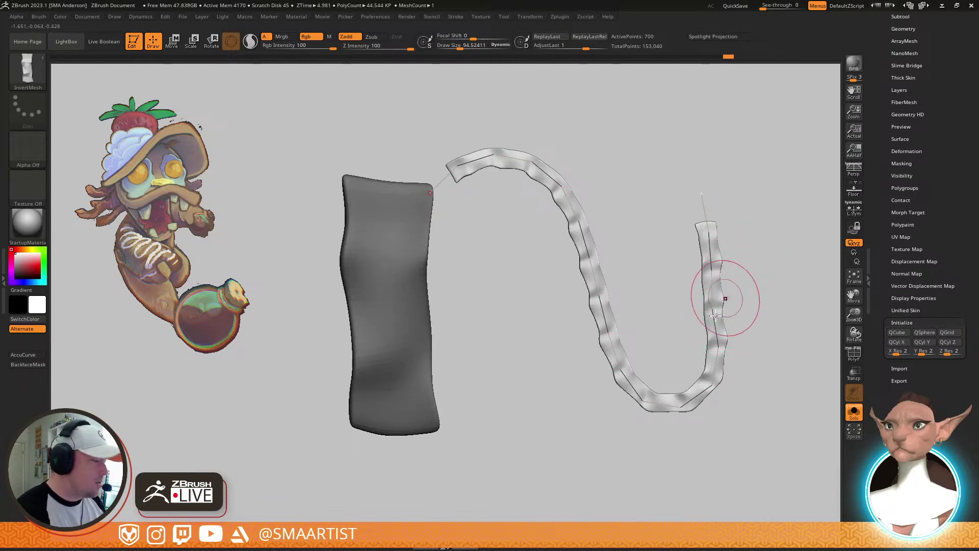
{"action": "left_click_drag", "start_coordinate": [739, 294], "coordinate": [651, 308]}
{"action": "mouse_move", "coordinate": [735, 275]}
{"action": "right_mouse_down", "text": "ctrl"}
{"action": "mouse_move", "coordinate": [730, 241]}
{"action": "mouse_move", "coordinate": [736, 280]}
{"action": "right_mouse_up", "text": "ctrl"}
Enlarge the draw size to about 195 and update the curve so the inserted strip becomes wider
{"action": "key", "text": "s"}
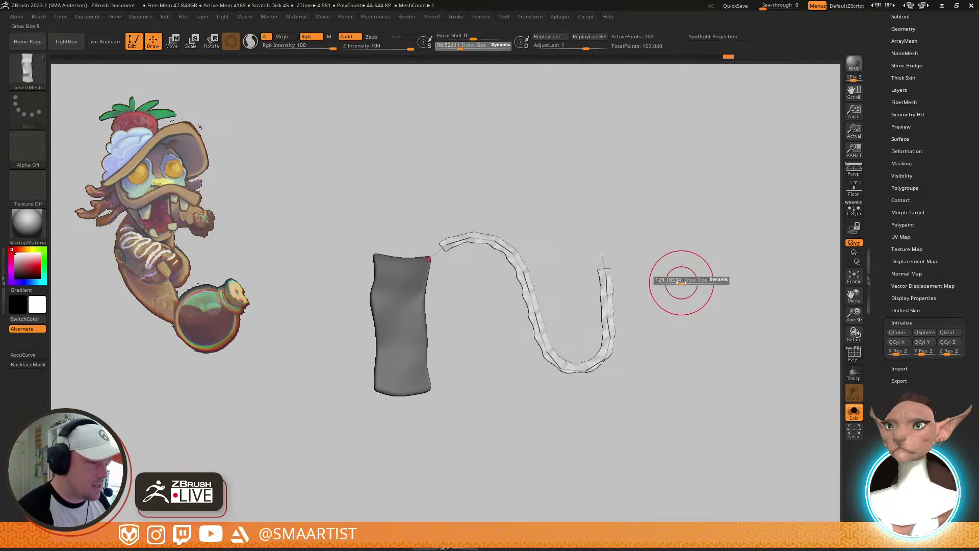
{"action": "left_click_drag", "start_coordinate": [681, 284], "coordinate": [683, 281]}
{"action": "left_click", "coordinate": [608, 319]}
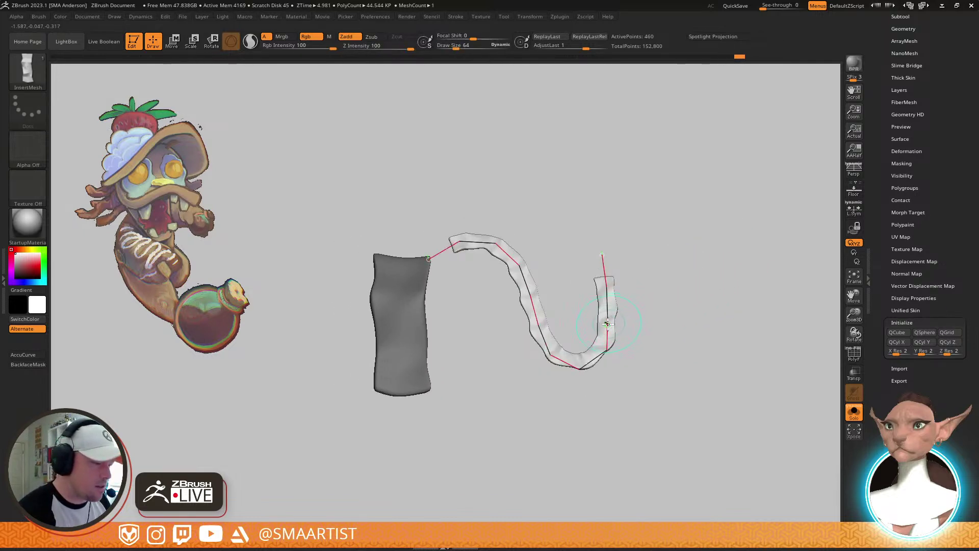
{"action": "key", "text": "s"}
{"action": "mouse_move", "coordinate": [640, 300]}
{"action": "left_mouse_down"}
{"action": "mouse_move", "coordinate": [645, 260]}
{"action": "mouse_move", "coordinate": [640, 330]}
{"action": "mouse_move", "coordinate": [669, 345]}
{"action": "mouse_move", "coordinate": [663, 361]}
{"action": "mouse_move", "coordinate": [639, 337]}
{"action": "mouse_move", "coordinate": [735, 327]}
{"action": "left_mouse_up"}
{"action": "left_click", "coordinate": [608, 319]}
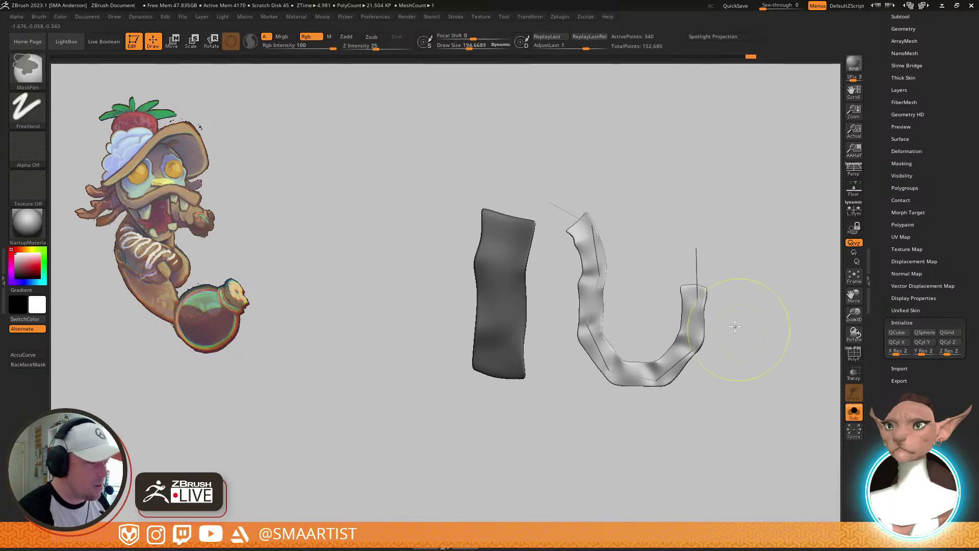
Examine the curve strip's polygroups and topology from end to end with polyframe lines on, comparing it with the original slab
{"action": "right_click_drag", "start_coordinate": [734, 327], "coordinate": [752, 366], "text": "ctrl"}
{"action": "key", "text": "shift+f"}
{"action": "mouse_move", "coordinate": [726, 296]}
{"action": "right_mouse_down"}
{"action": "mouse_move", "coordinate": [724, 280]}
{"action": "mouse_move", "coordinate": [726, 292]}
{"action": "right_mouse_up"}
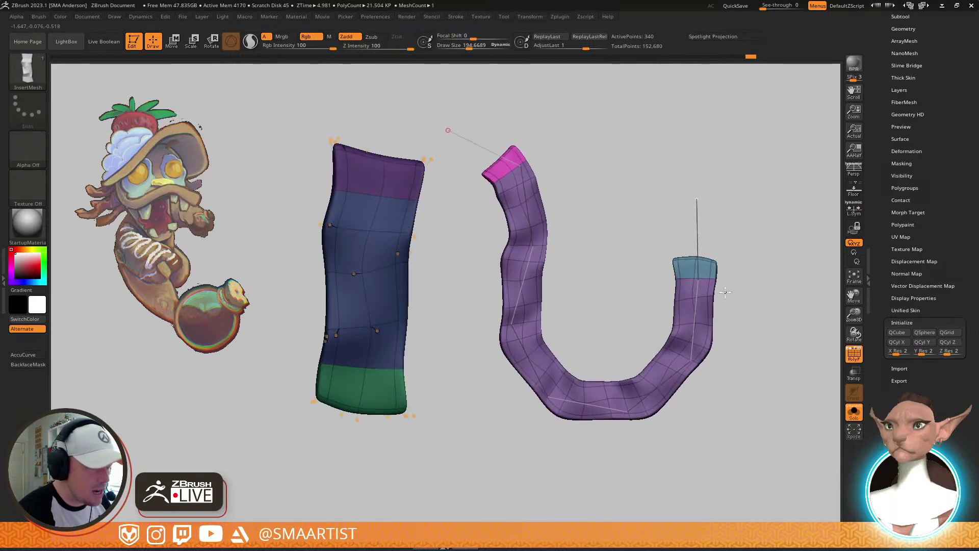
{"action": "key", "text": "ctrl+shift+z"}
{"action": "left_click_drag", "start_coordinate": [699, 227], "coordinate": [690, 313]}
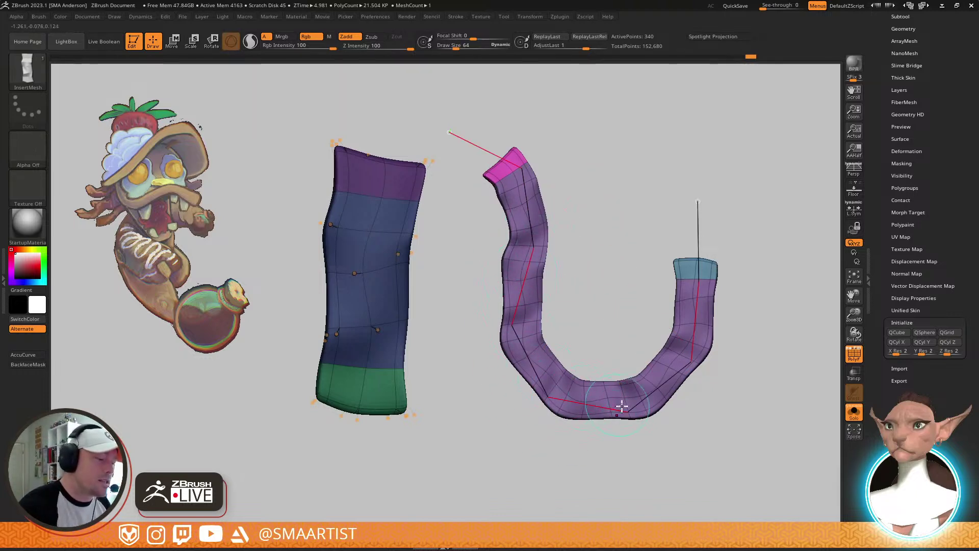
{"action": "key", "text": "bracketright"}
{"action": "key", "text": "bracketright"}
{"action": "key", "text": "bracketright"}
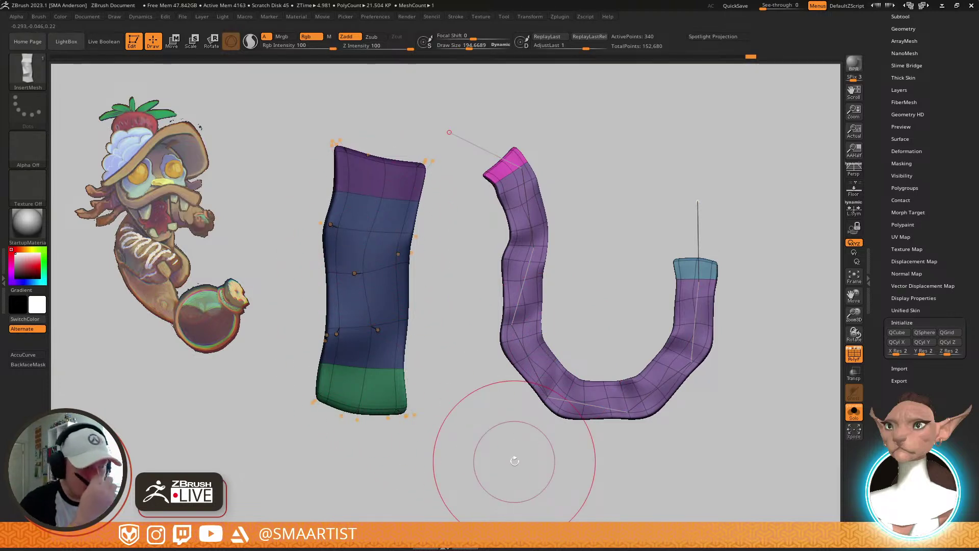
{"action": "key", "text": "bracketleft"}
{"action": "key", "text": "bracketleft"}
{"action": "key", "text": "bracketleft"}
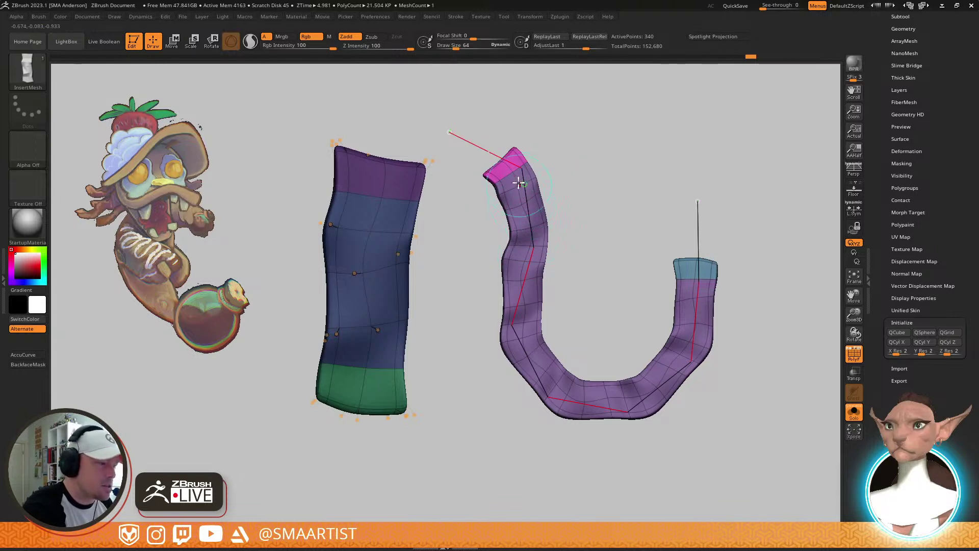
{"action": "key", "text": "bracketright"}
{"action": "key", "text": "bracketright"}
{"action": "key", "text": "bracketright"}
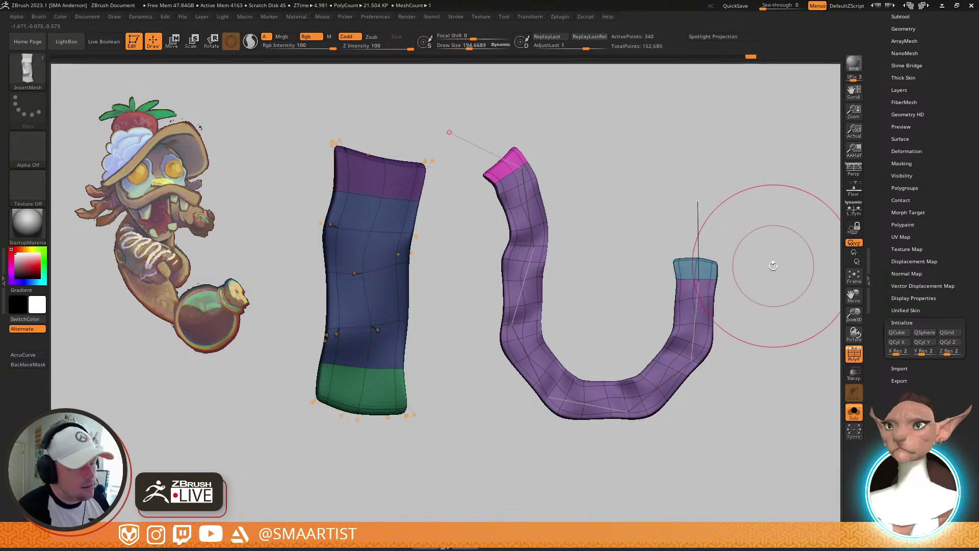
{"action": "key", "text": "bracketleft"}
{"action": "key", "text": "bracketleft"}
{"action": "key", "text": "bracketleft"}
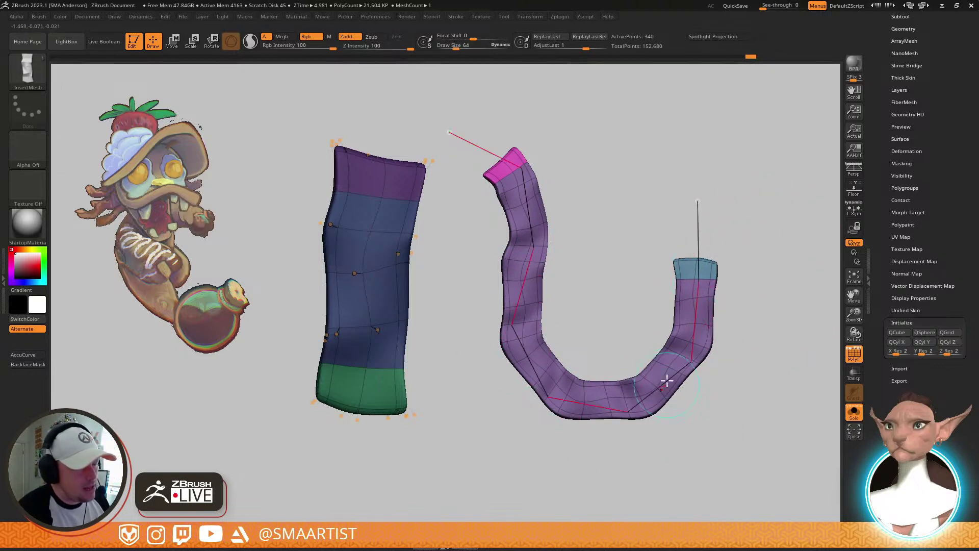
{"action": "key", "text": "bracketright"}
{"action": "key", "text": "bracketright"}
{"action": "key", "text": "bracketright"}
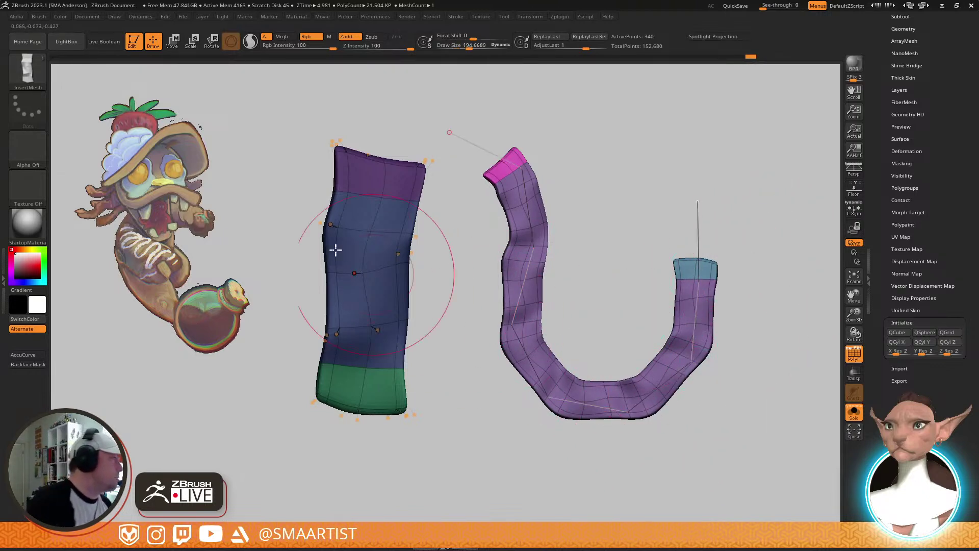
Review the insert brush's modifiers, including the maximum bend angle
{"action": "left_click", "coordinate": [41, 17]}
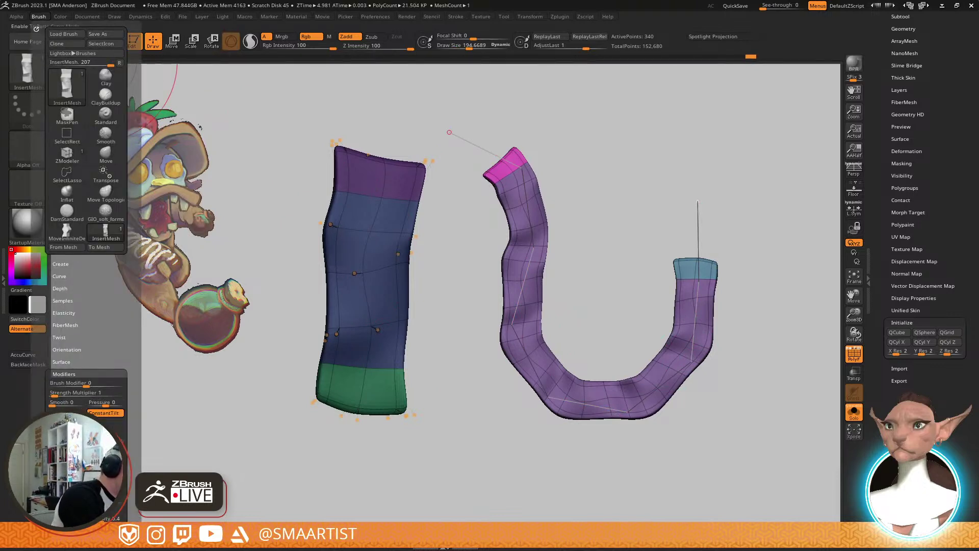
{"action": "left_click_drag", "start_coordinate": [130, 358], "coordinate": [130, 311]}
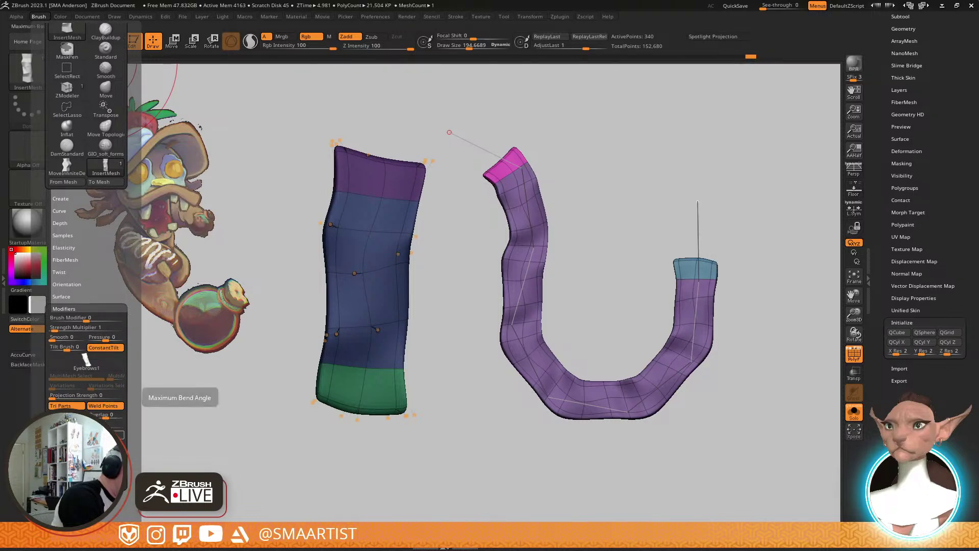
{"action": "key", "text": "bracketleft"}
{"action": "key", "text": "bracketleft"}
{"action": "key", "text": "bracketleft"}
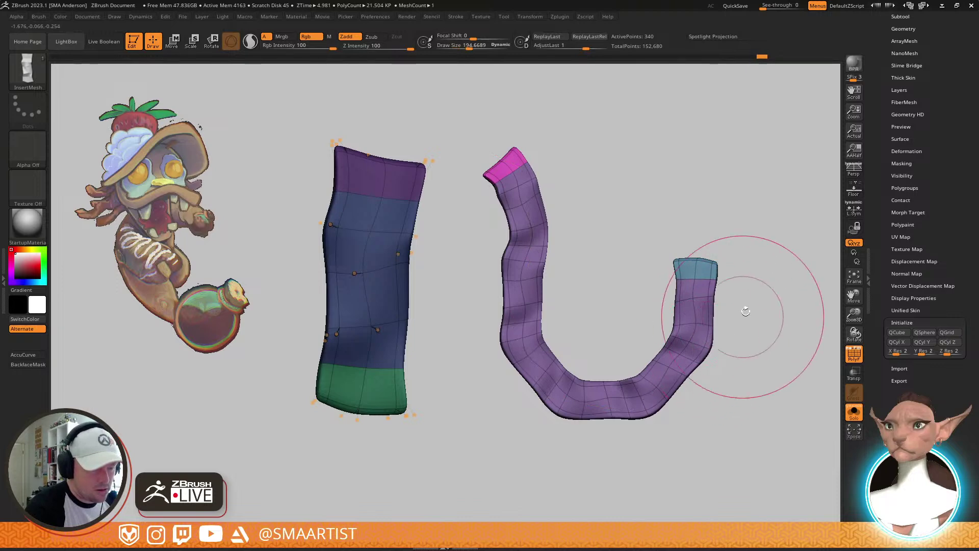
Pull the strip's curve into a wide, shallow U beside the slab and view it without polyframe lines
{"action": "left_click_drag", "start_coordinate": [744, 311], "coordinate": [739, 331]}
{"action": "left_click_drag", "start_coordinate": [690, 360], "coordinate": [703, 331]}
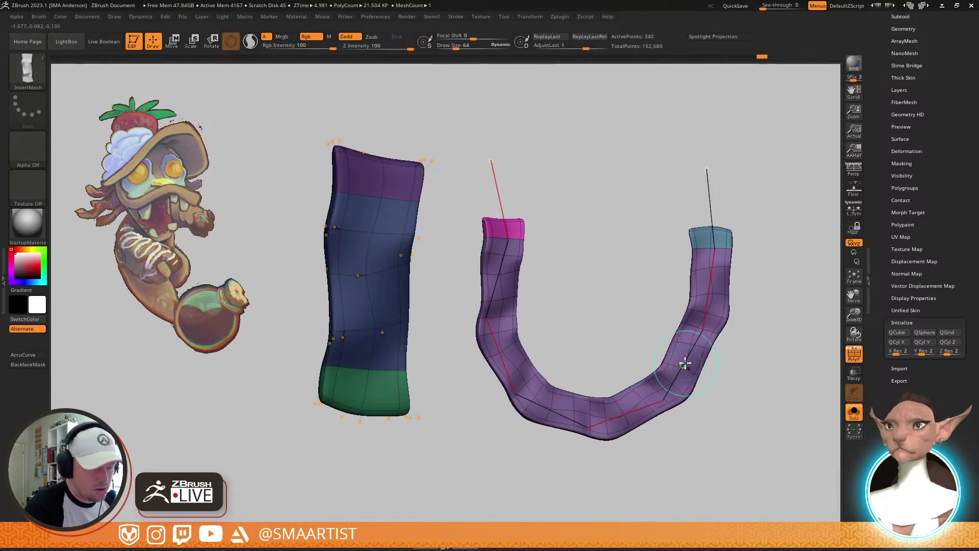
{"action": "mouse_move", "coordinate": [684, 363]}
{"action": "left_mouse_down"}
{"action": "mouse_move", "coordinate": [664, 427]}
{"action": "mouse_move", "coordinate": [656, 350]}
{"action": "mouse_move", "coordinate": [728, 287]}
{"action": "mouse_move", "coordinate": [713, 433]}
{"action": "left_mouse_up"}
{"action": "mouse_move", "coordinate": [713, 433]}
{"action": "right_mouse_down", "text": "ctrl"}
{"action": "mouse_move", "coordinate": [714, 261]}
{"action": "mouse_move", "coordinate": [706, 383]}
{"action": "mouse_move", "coordinate": [724, 334]}
{"action": "mouse_move", "coordinate": [730, 344]}
{"action": "right_mouse_up", "text": "ctrl"}
{"action": "right_click_drag", "start_coordinate": [730, 345], "coordinate": [742, 389], "text": "alt"}
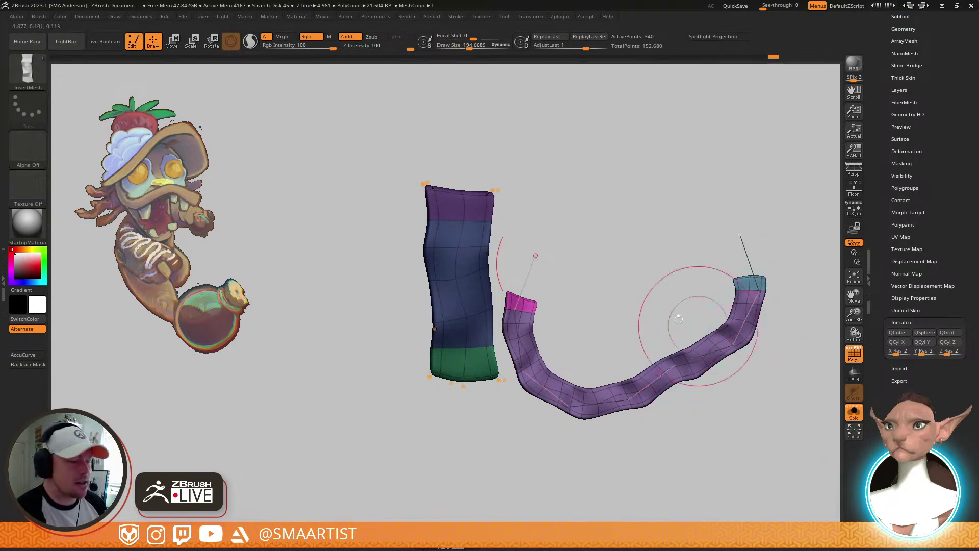
{"action": "right_click_drag", "start_coordinate": [737, 338], "coordinate": [758, 243]}
{"action": "key", "text": "shift+f"}
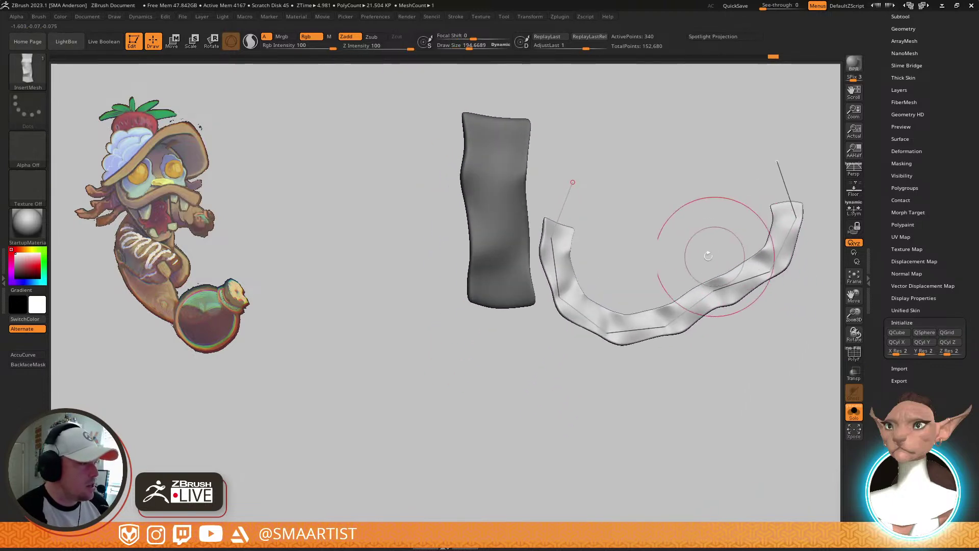
Undo the drawn curve strip to return to the original slab, with polyframe lines displayed
{"action": "key", "text": "shift+f"}
{"action": "right_click_drag", "start_coordinate": [619, 260], "coordinate": [742, 277]}
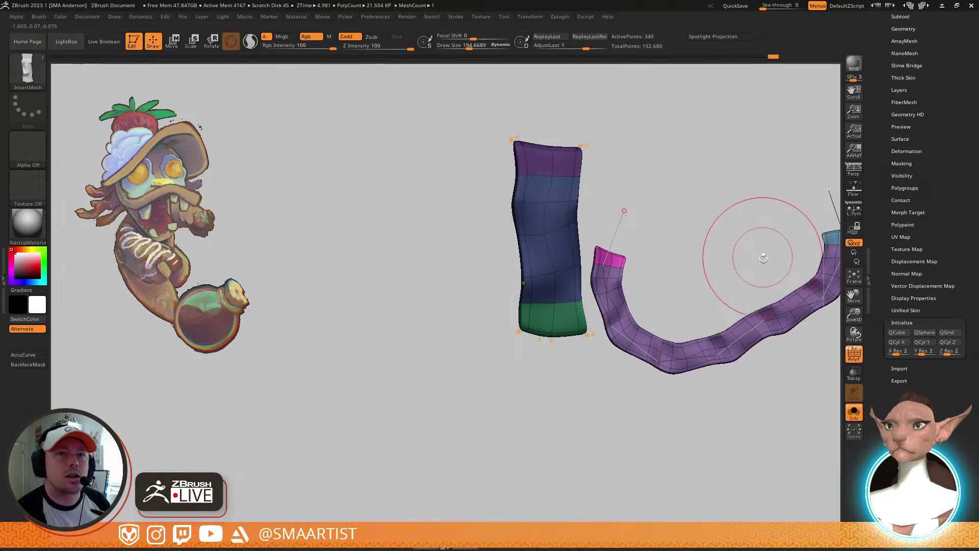
{"action": "mouse_move", "coordinate": [769, 277]}
{"action": "right_mouse_down"}
{"action": "mouse_move", "coordinate": [770, 257]}
{"action": "mouse_move", "coordinate": [789, 304]}
{"action": "mouse_move", "coordinate": [663, 269]}
{"action": "mouse_move", "coordinate": [699, 318]}
{"action": "right_mouse_up"}
{"action": "key", "text": "ctrl+z"}
{"action": "key", "text": "ctrl+z"}
{"action": "key", "text": "ctrl+z"}
{"action": "key", "text": "ctrl+z"}
{"action": "key", "text": "ctrl+z"}
Rename the slab's Eyebrows1 subtool as Bacon
{"action": "left_click_drag", "start_coordinate": [935, 148], "coordinate": [936, 333]}
{"action": "left_click", "coordinate": [897, 202]}
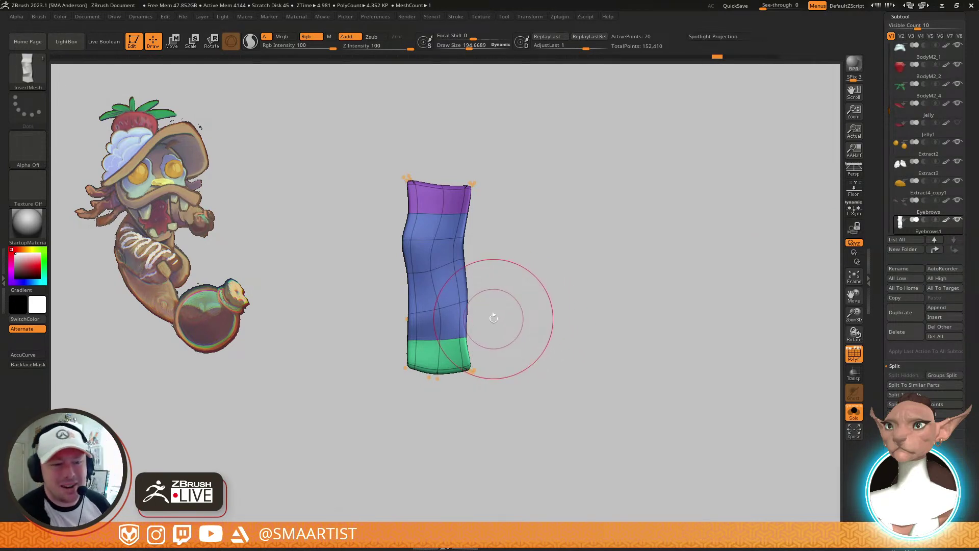
{"action": "left_click", "coordinate": [901, 267]}
{"action": "type", "text": "Bacon"}
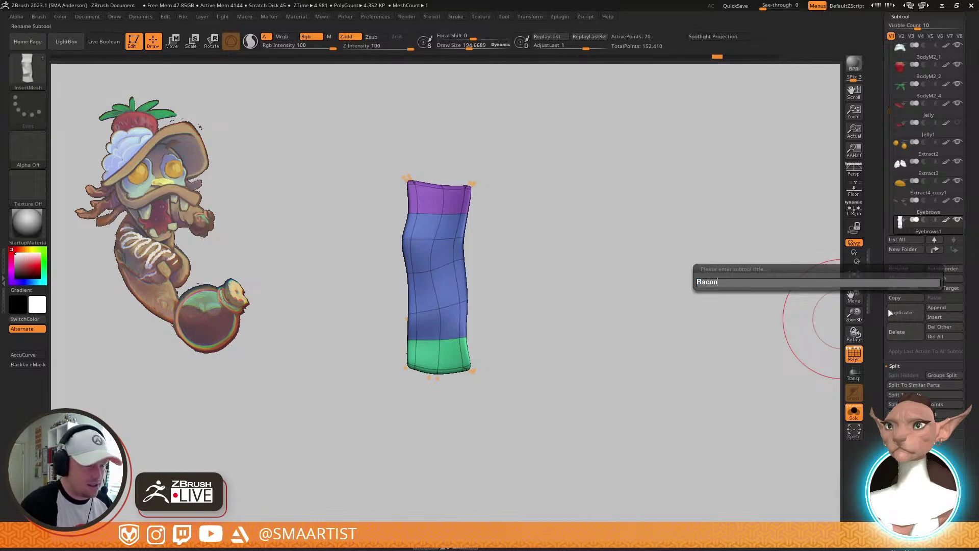
{"action": "key", "text": "Return"}
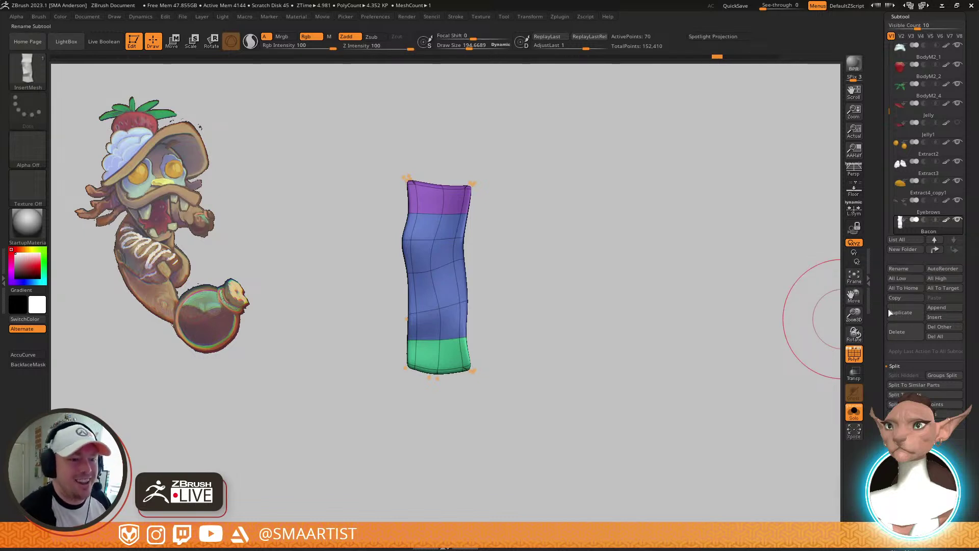
Append the Bacon slab as an additional mesh to the current InsertMesh brush
{"action": "mouse_move", "coordinate": [599, 266]}
{"action": "left_mouse_down", "text": "alt"}
{"action": "mouse_move", "coordinate": [671, 293]}
{"action": "mouse_move", "coordinate": [651, 288]}
{"action": "mouse_move", "coordinate": [656, 300]}
{"action": "left_mouse_up", "text": "alt"}
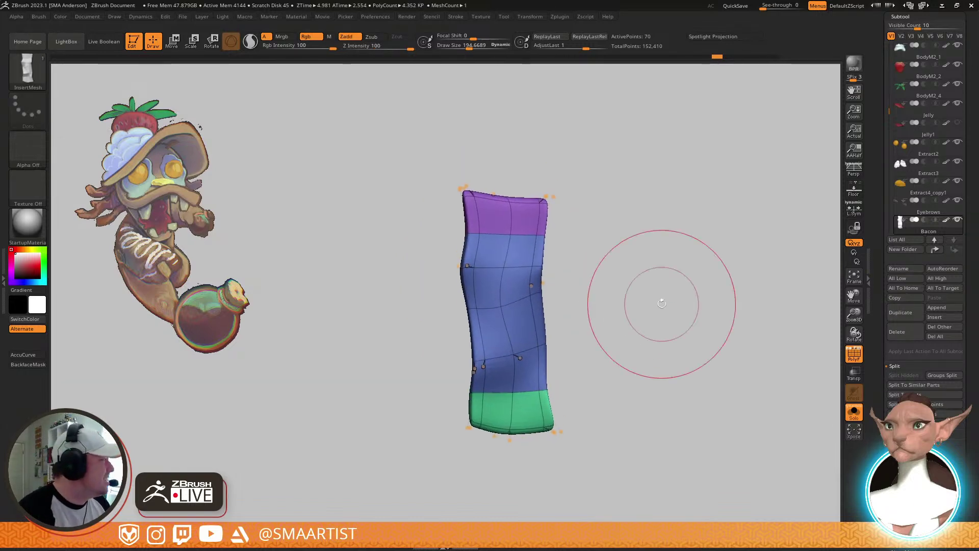
{"action": "key", "text": "b"}
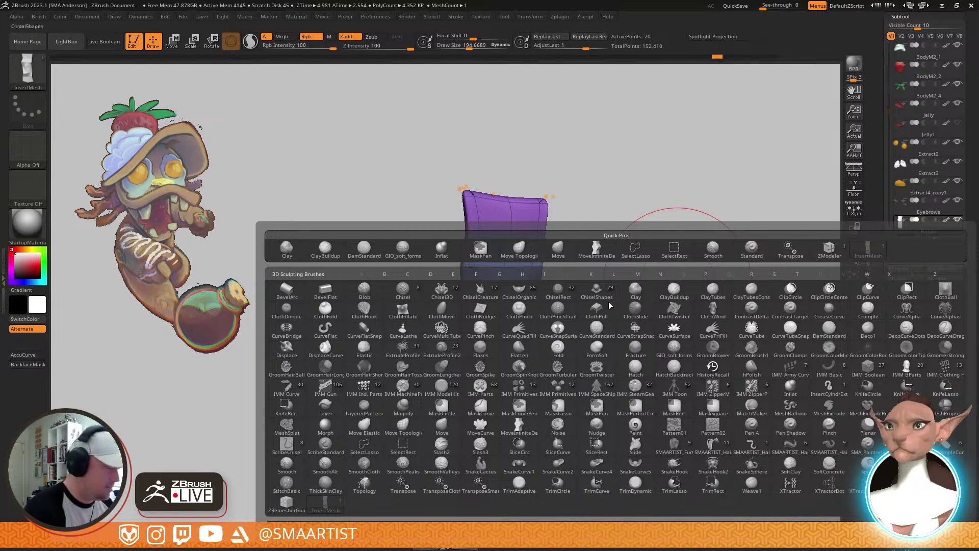
{"action": "left_click", "coordinate": [453, 530]}
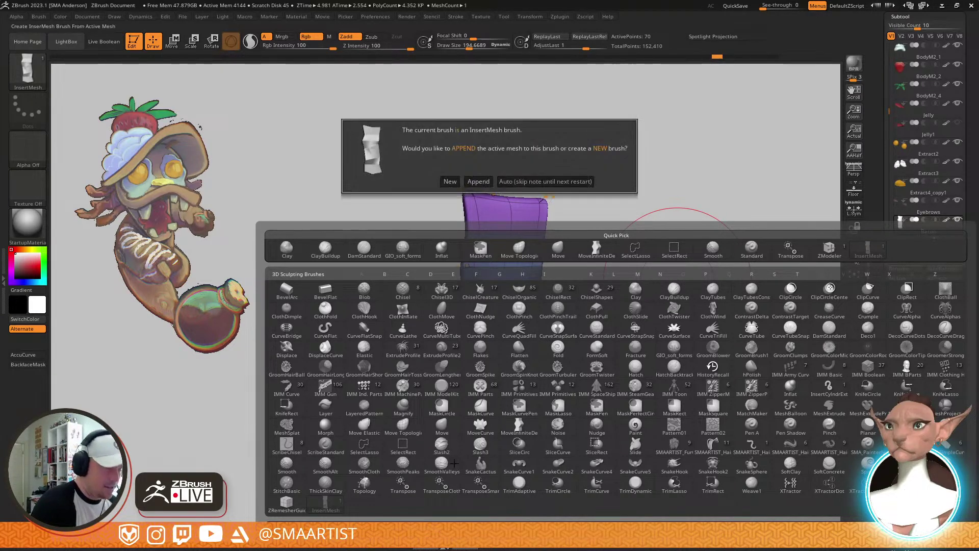
{"action": "left_click", "coordinate": [474, 181]}
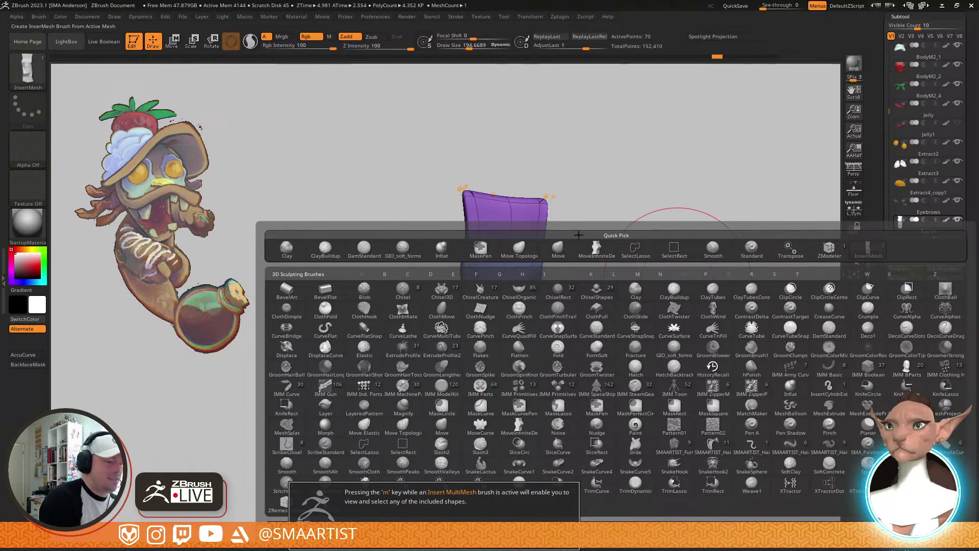
{"action": "left_click", "coordinate": [470, 536]}
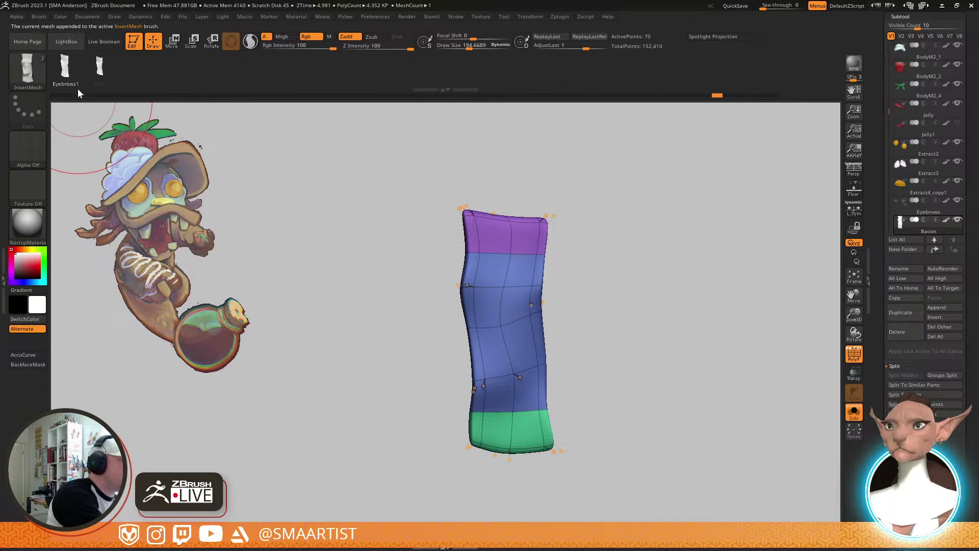
Delete the Eyebrows1 mesh from the InsertMesh brush and check the modifiers of the remaining Bacon mesh
{"action": "left_click", "coordinate": [40, 17]}
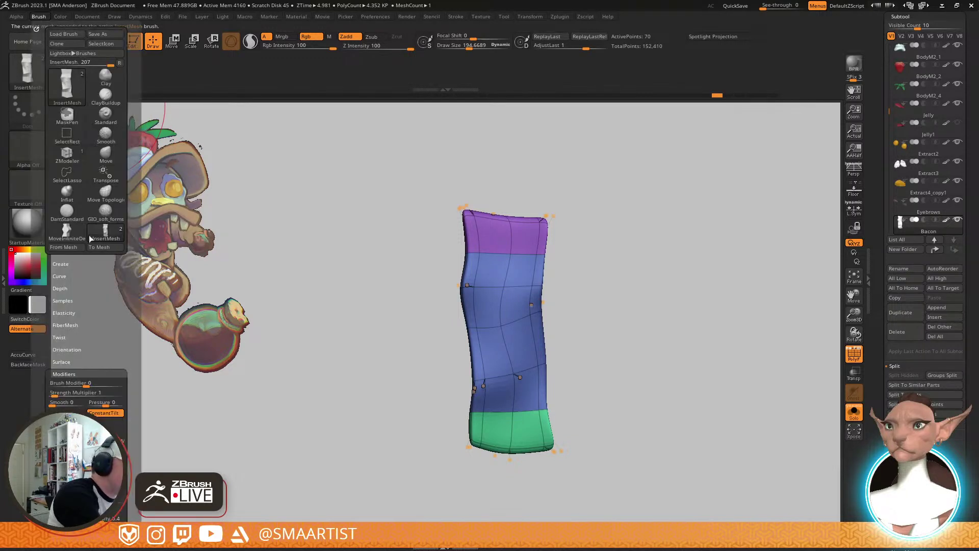
{"action": "scroll", "coordinate": [108, 348], "scroll_direction": "down", "scroll_amount": 3}
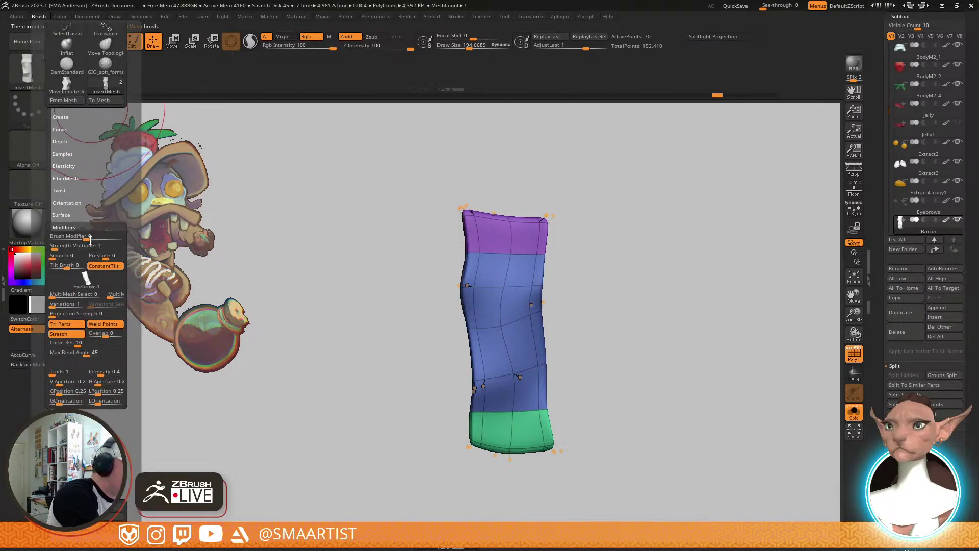
{"action": "left_click", "coordinate": [61, 117]}
{"action": "left_click", "coordinate": [107, 194]}
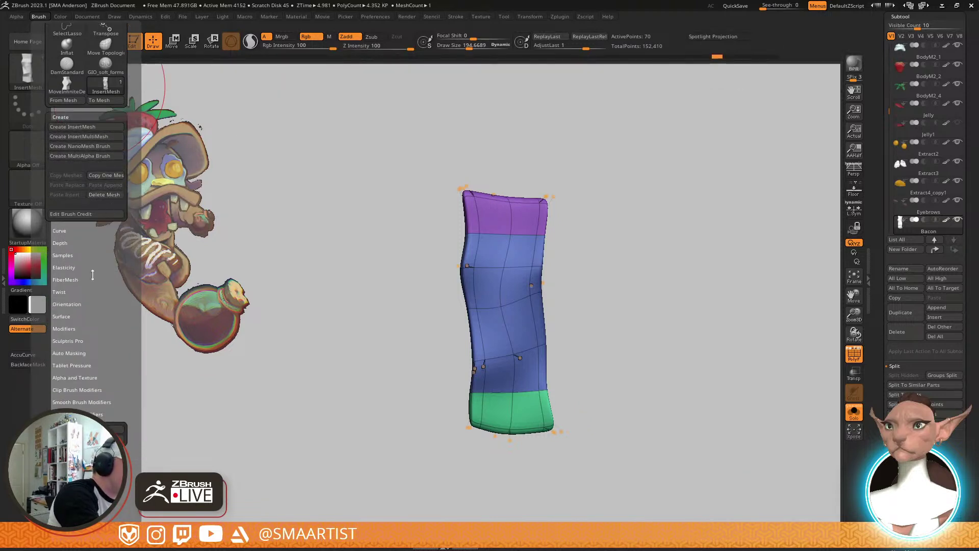
{"action": "left_click", "coordinate": [73, 329]}
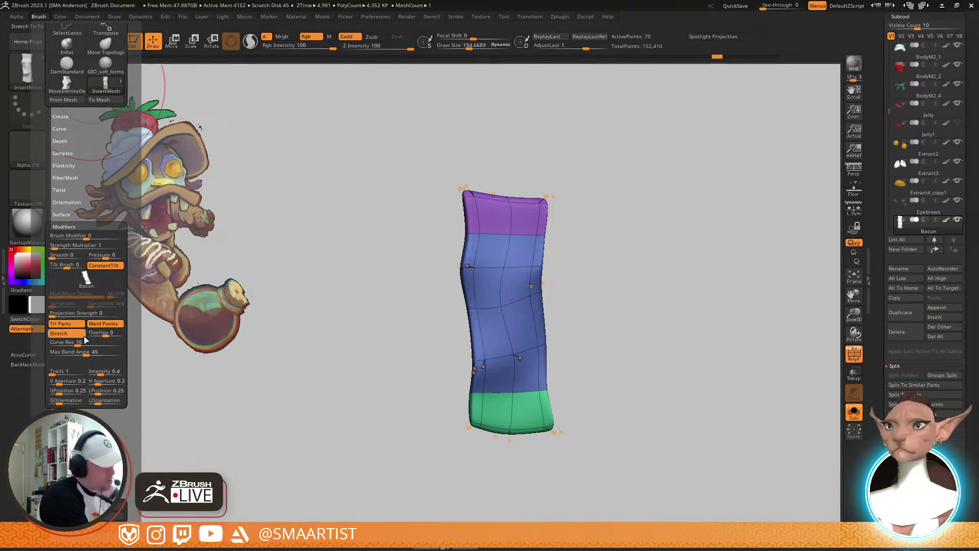
Draw a test curve strip outward from the slab's upper end with the updated brush, and undo it
{"action": "left_click_drag", "start_coordinate": [536, 210], "coordinate": [674, 154]}
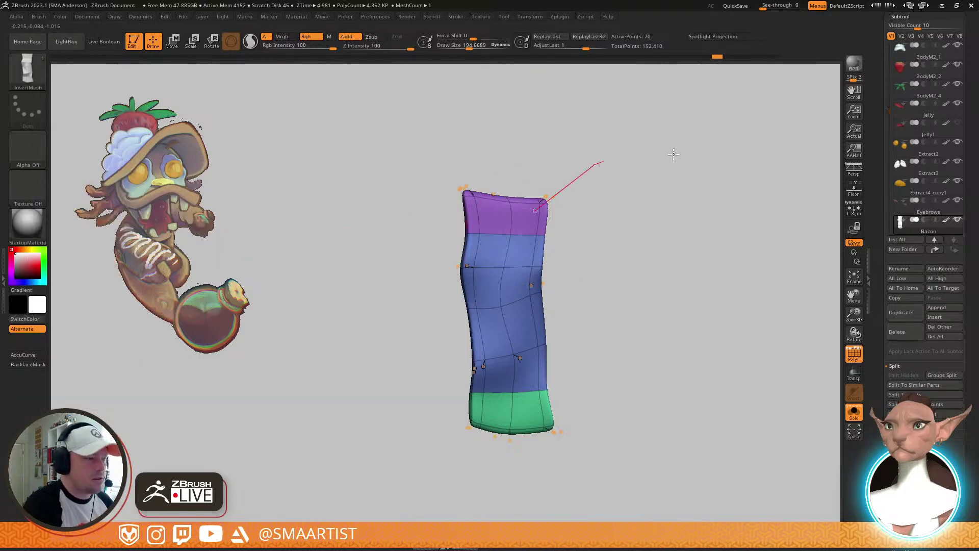
{"action": "left_click_drag", "start_coordinate": [794, 241], "coordinate": [770, 183]}
{"action": "left_click_drag", "start_coordinate": [768, 308], "coordinate": [553, 282], "text": "alt"}
{"action": "key", "text": "ctrl+z"}
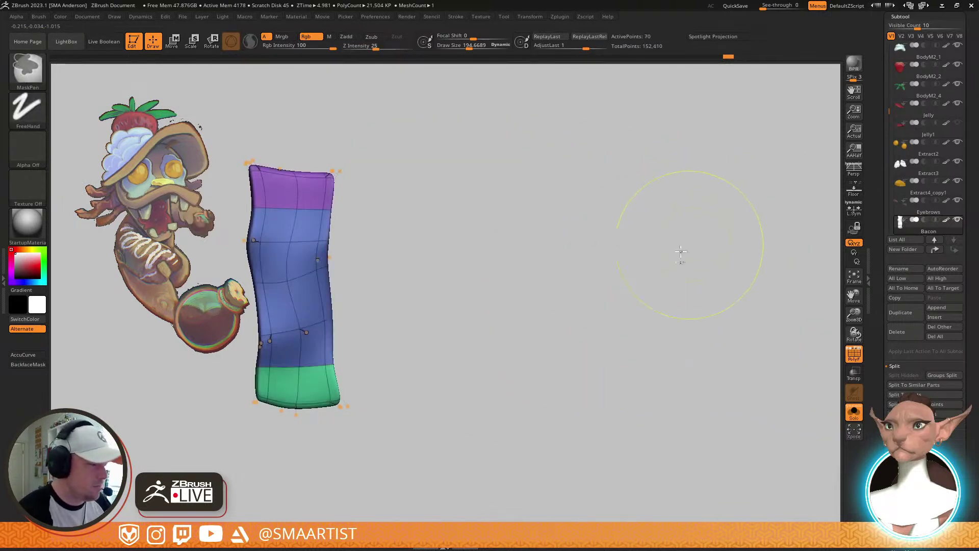
Set the brush icon from a tilted view of the smooth slab with polyframe lines hidden
{"action": "left_click_drag", "start_coordinate": [616, 294], "coordinate": [786, 303], "text": "alt"}
{"action": "left_click_drag", "start_coordinate": [744, 308], "coordinate": [611, 298], "text": "alt"}
{"action": "left_click_drag", "start_coordinate": [597, 305], "coordinate": [610, 366], "text": "alt"}
{"action": "left_click_drag", "start_coordinate": [608, 338], "coordinate": [620, 327]}
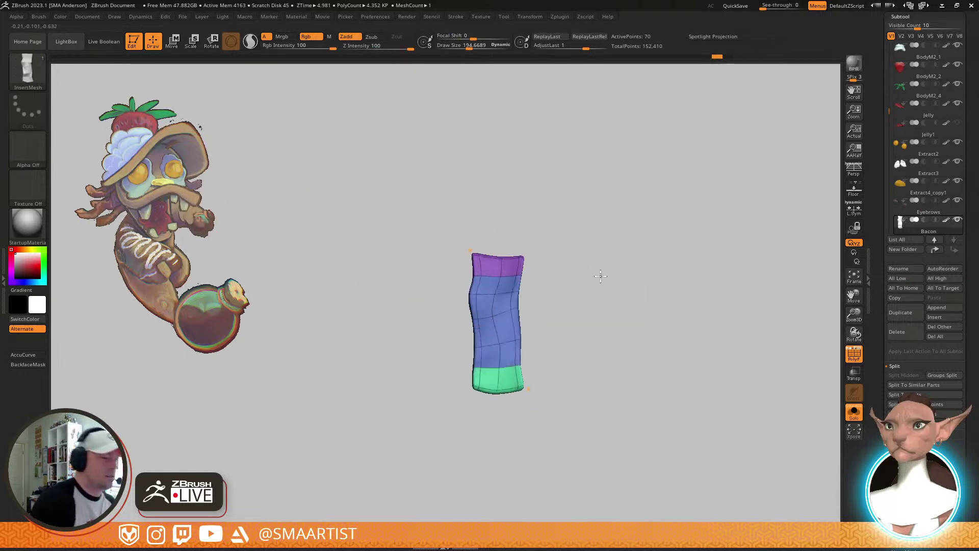
{"action": "left_click_drag", "start_coordinate": [601, 274], "coordinate": [613, 326]}
{"action": "right_click_drag", "start_coordinate": [613, 326], "coordinate": [721, 357]}
{"action": "left_click_drag", "start_coordinate": [721, 357], "coordinate": [735, 240]}
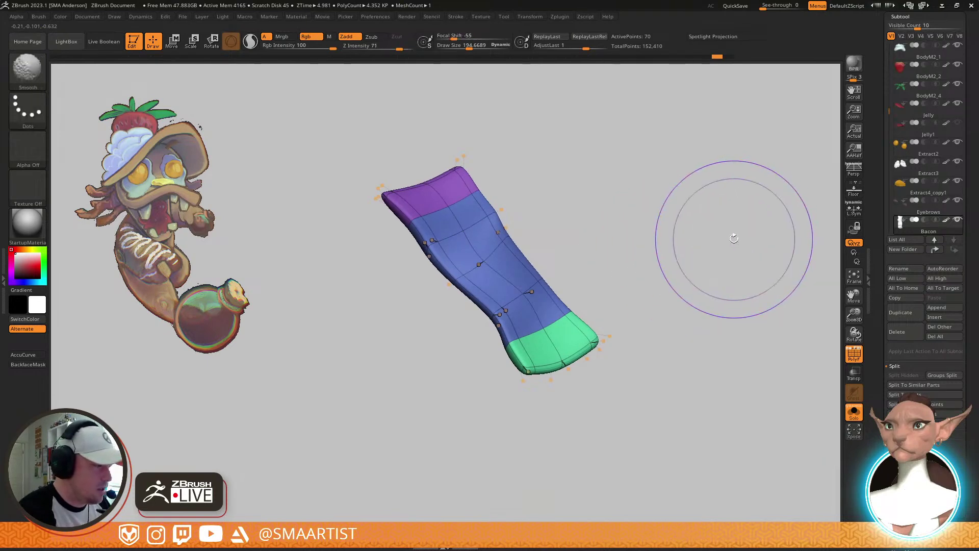
{"action": "key", "text": "shift+f"}
{"action": "mouse_move", "coordinate": [714, 228]}
{"action": "right_mouse_down", "text": "ctrl"}
{"action": "mouse_move", "coordinate": [728, 270]}
{"action": "mouse_move", "coordinate": [711, 248]}
{"action": "right_mouse_up", "text": "ctrl"}
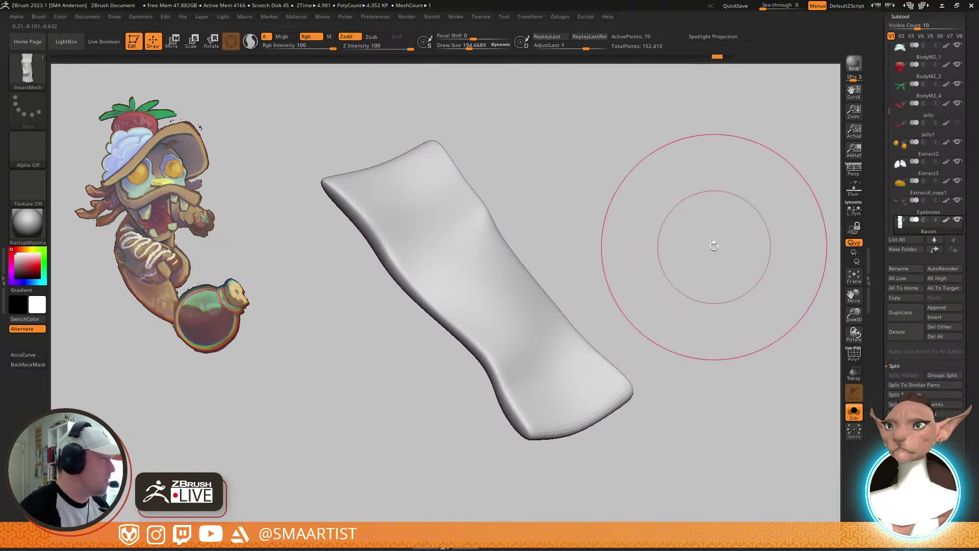
{"action": "left_click", "coordinate": [38, 16]}
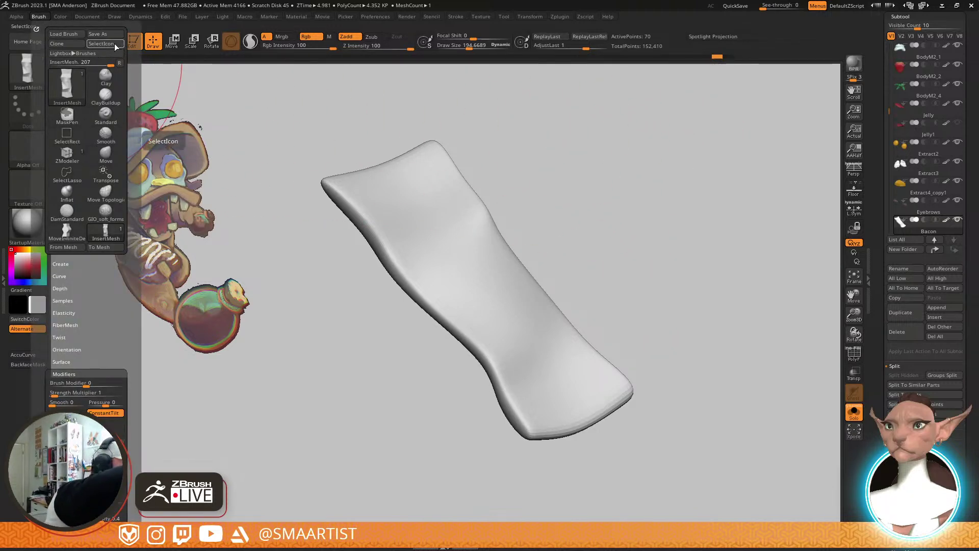
{"action": "left_click", "coordinate": [115, 44]}
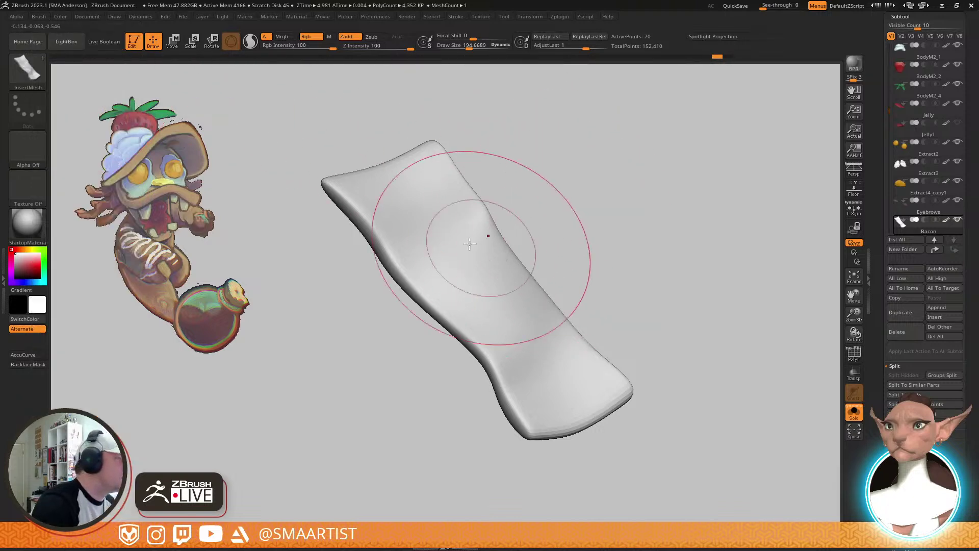
Turn off the slab's dynamic subdivision, divide the mesh twice and open the brush settings
{"action": "key", "text": "shift+d"}
{"action": "key", "text": "ctrl"}
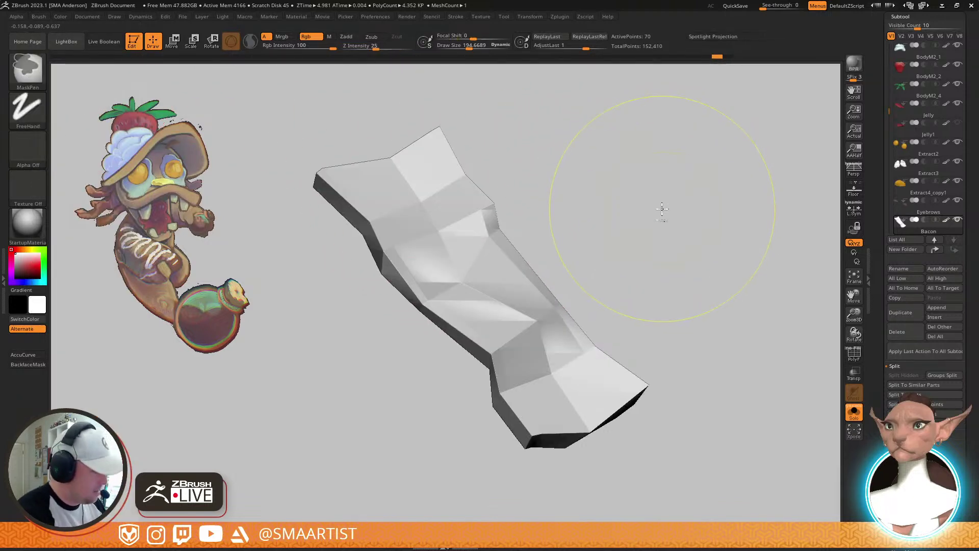
{"action": "key", "text": "ctrl+d"}
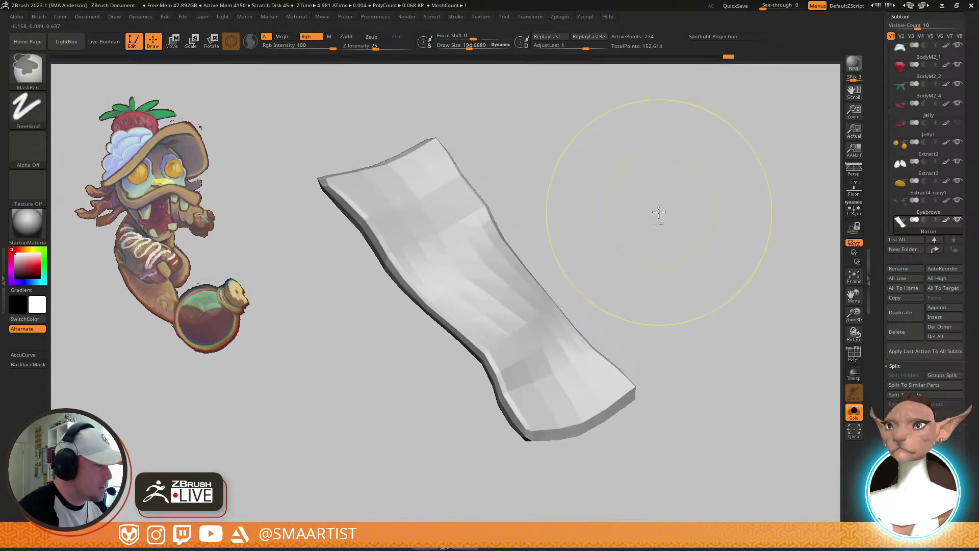
{"action": "key", "text": "ctrl+d"}
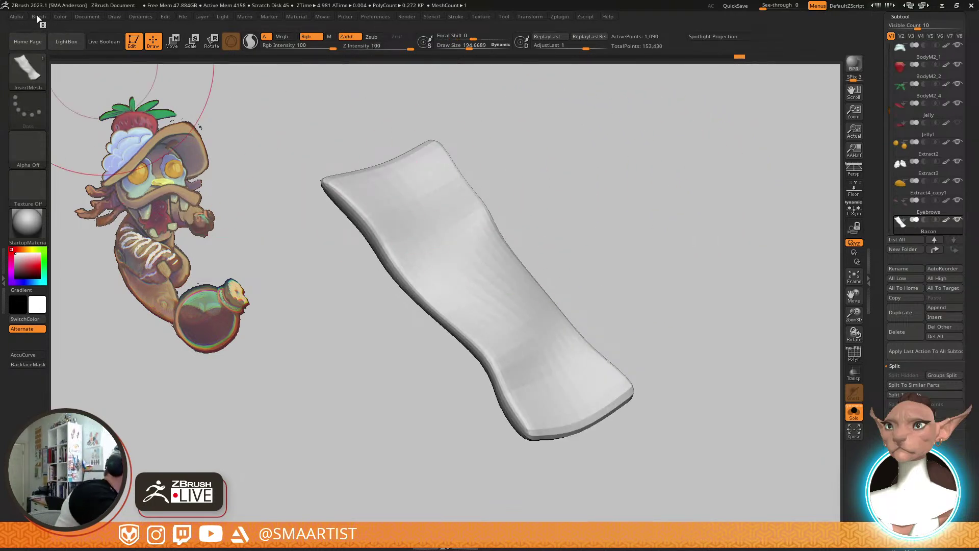
{"action": "left_click", "coordinate": [39, 17]}
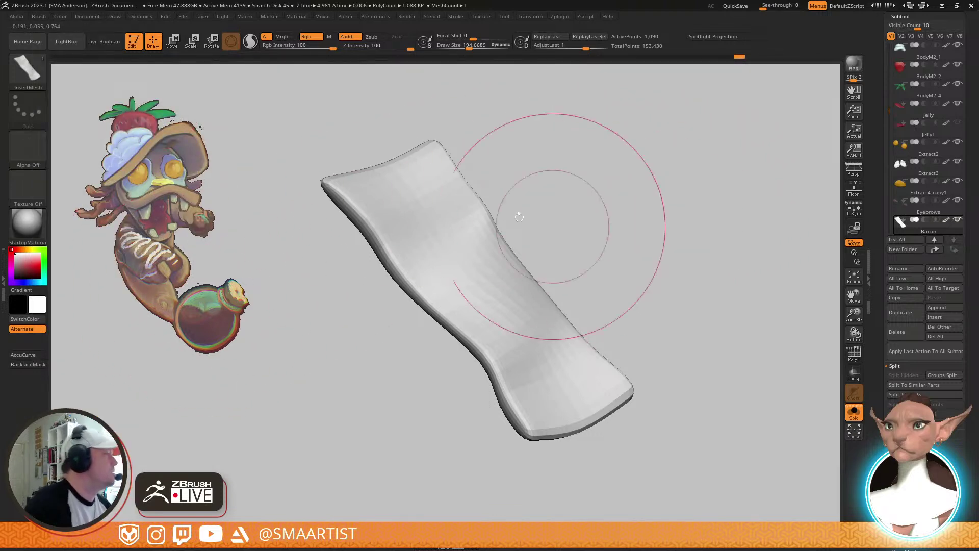
{"action": "left_click", "coordinate": [39, 16]}
Restore the slab's undivided base mesh, with polyframe lines shown and dynamic subdivision turned off
{"action": "key", "text": "ctrl+d"}
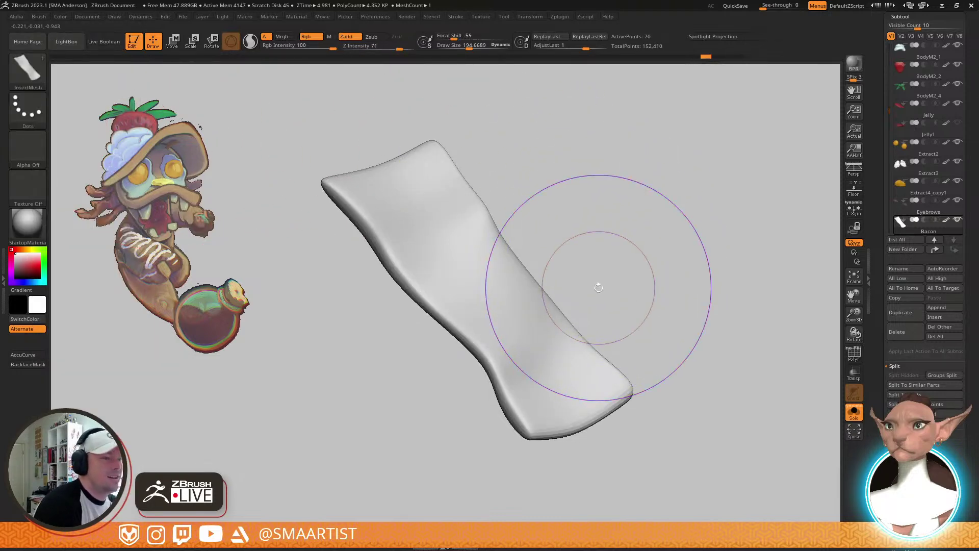
{"action": "key", "text": "shift+f"}
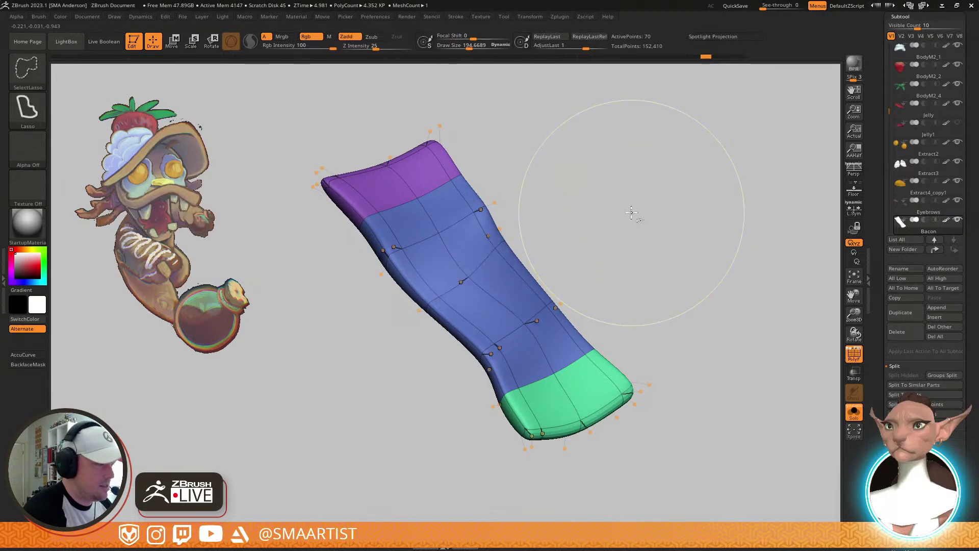
{"action": "key", "text": "ctrl+shift+z"}
{"action": "key", "text": "ctrl+z"}
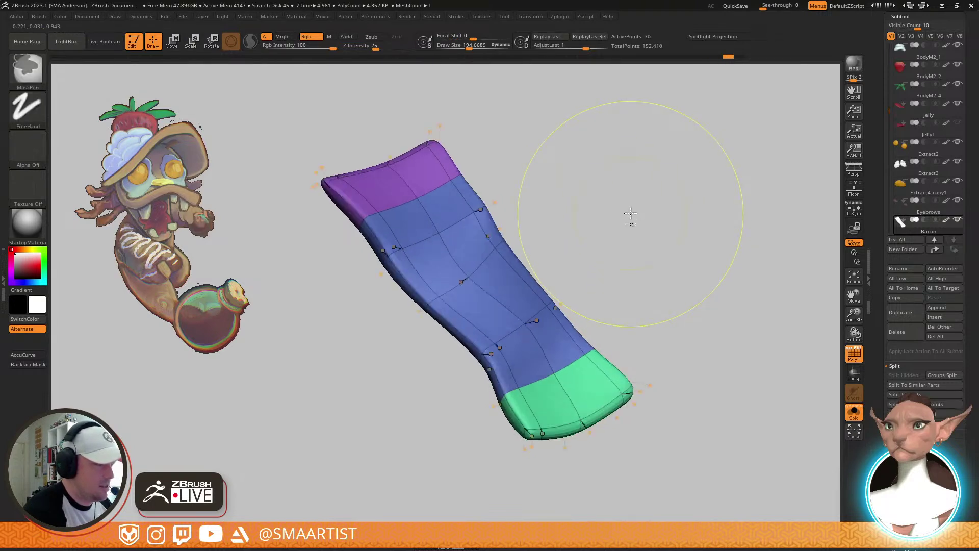
{"action": "key", "text": "shift+d"}
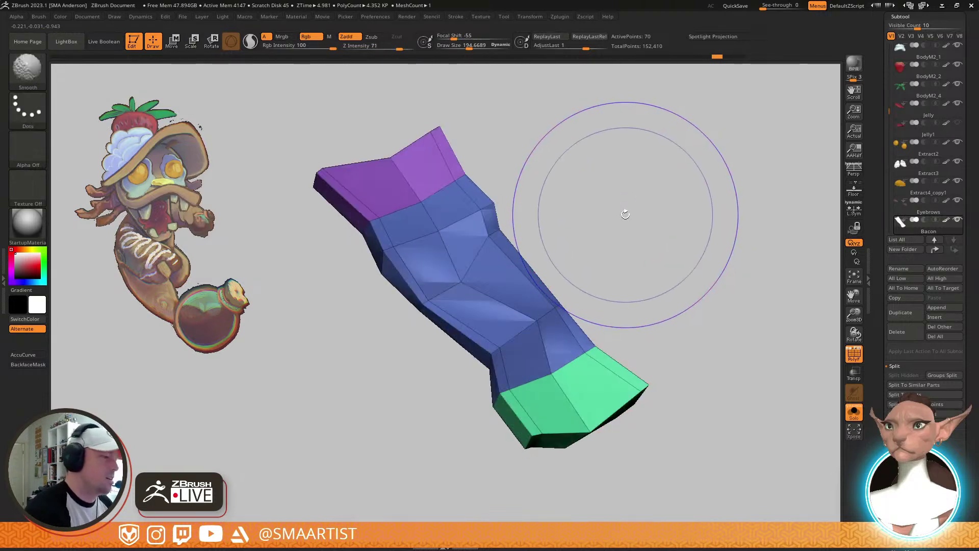
Save the current insert brush as SMA_Bacon in the ZData BrushPresets folder
{"action": "left_click", "coordinate": [38, 17]}
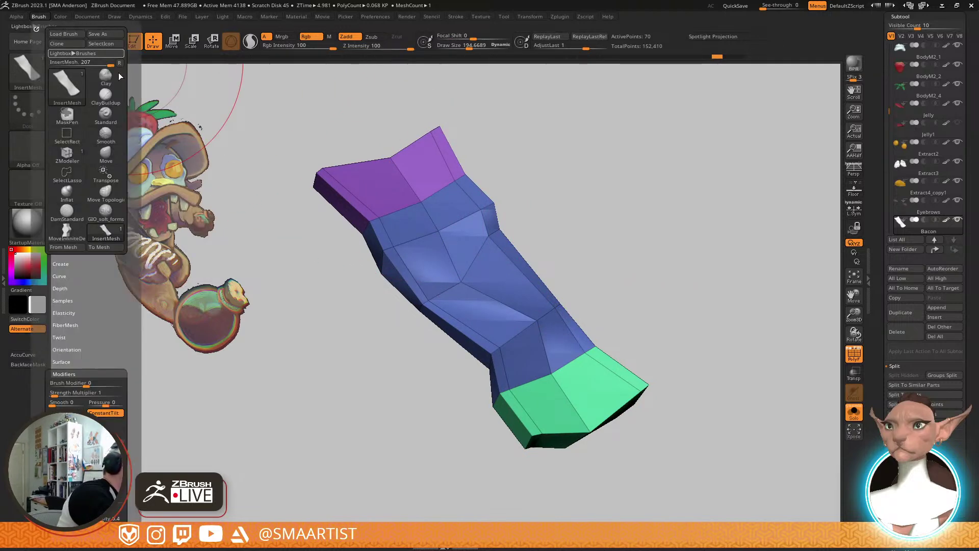
{"action": "left_click", "coordinate": [98, 34]}
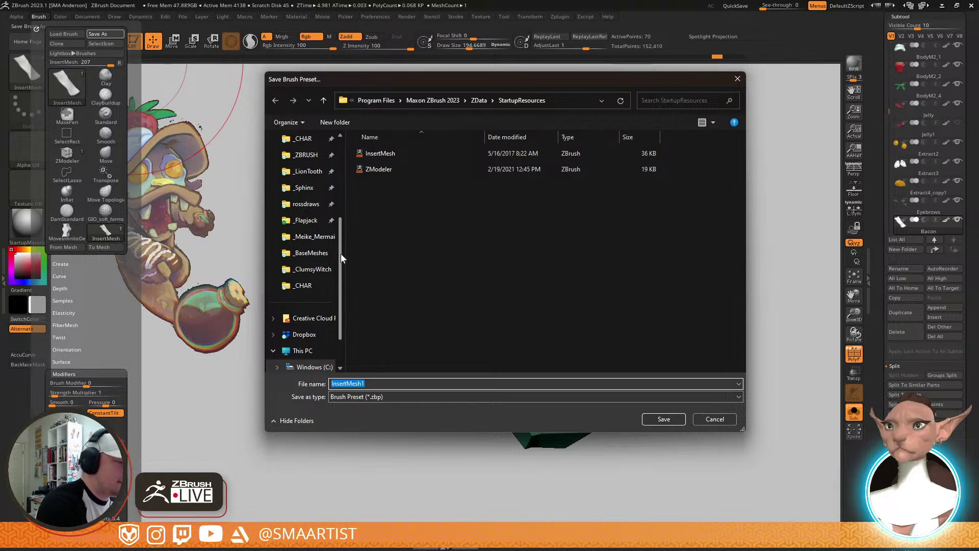
{"action": "scroll", "coordinate": [341, 253], "scroll_direction": "up", "scroll_amount": 2}
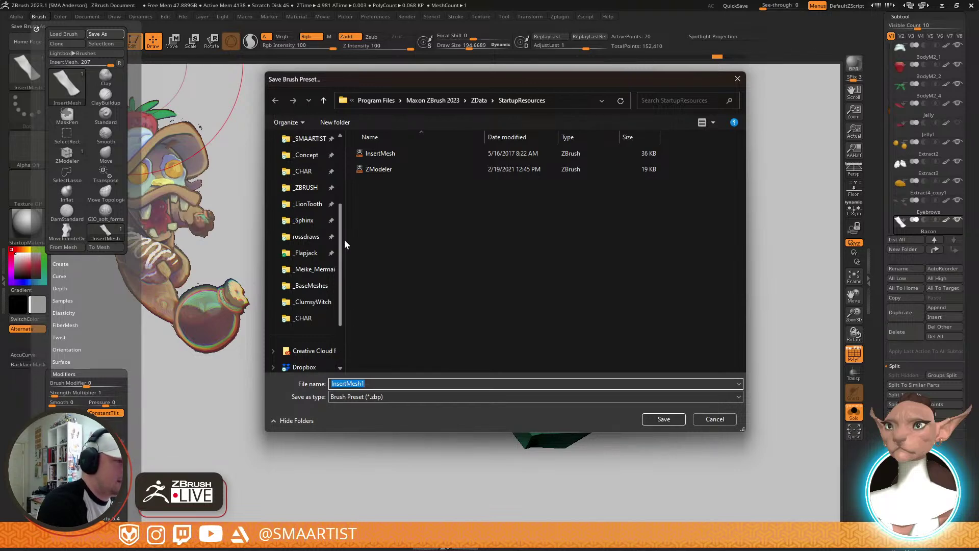
{"action": "left_click", "coordinate": [479, 100]}
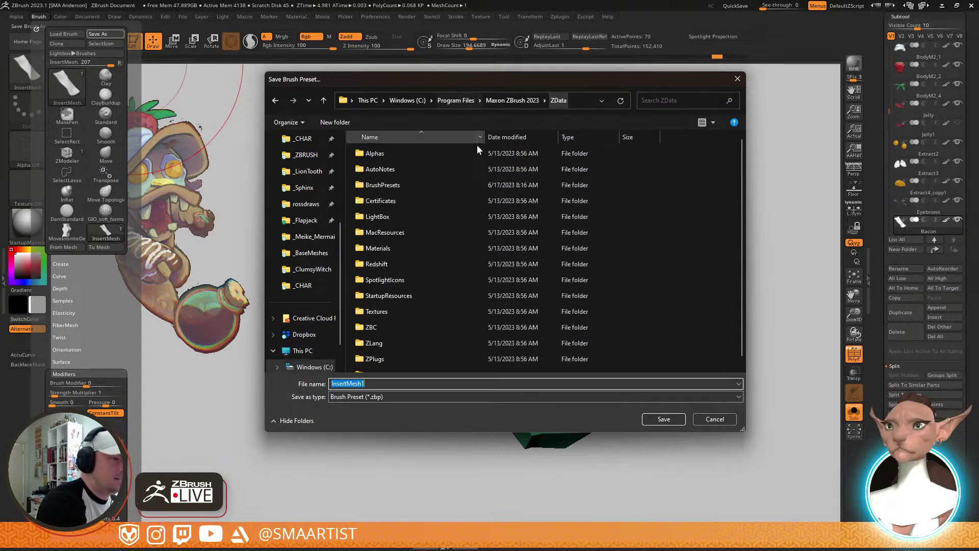
{"action": "double_click", "coordinate": [395, 183]}
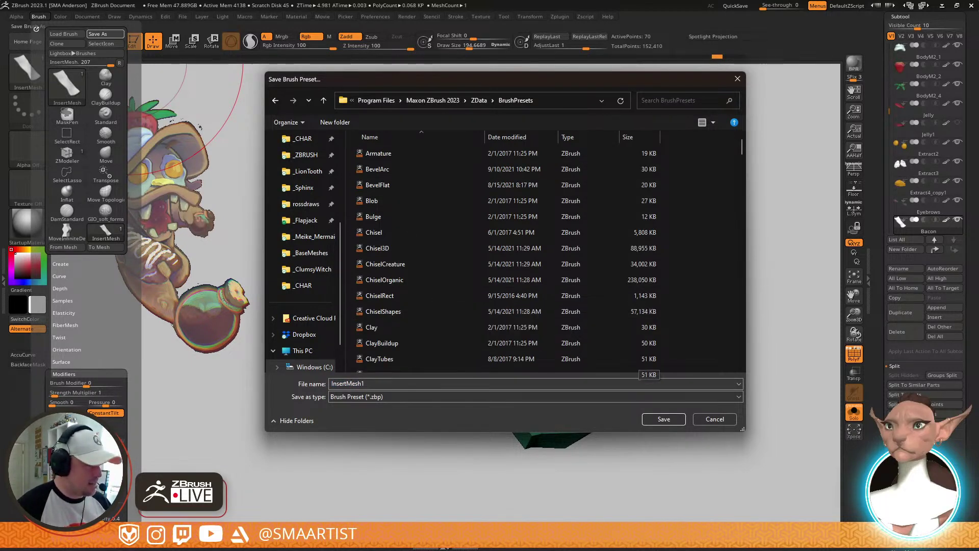
{"action": "left_click", "coordinate": [363, 384]}
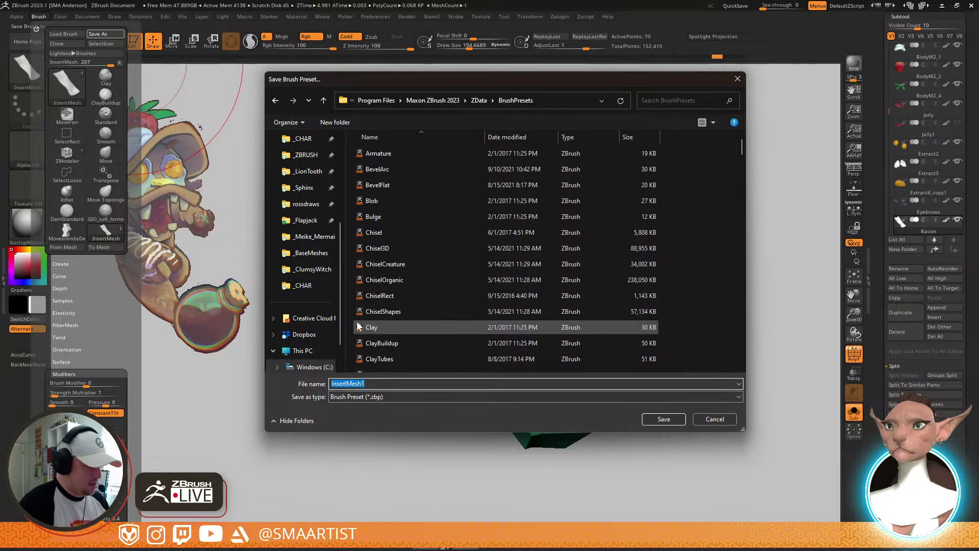
{"action": "type", "text": "SMA_Bacon"}
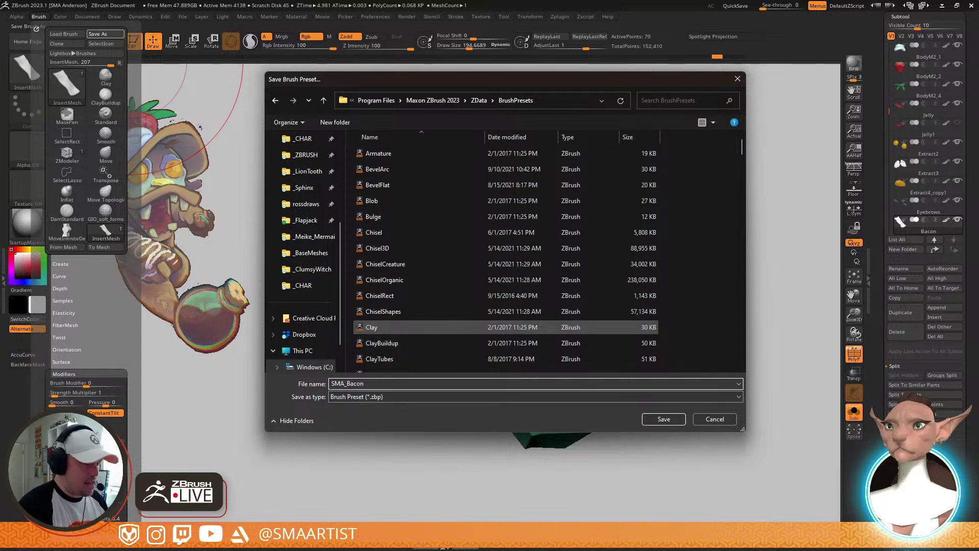
{"action": "key", "text": "Return"}
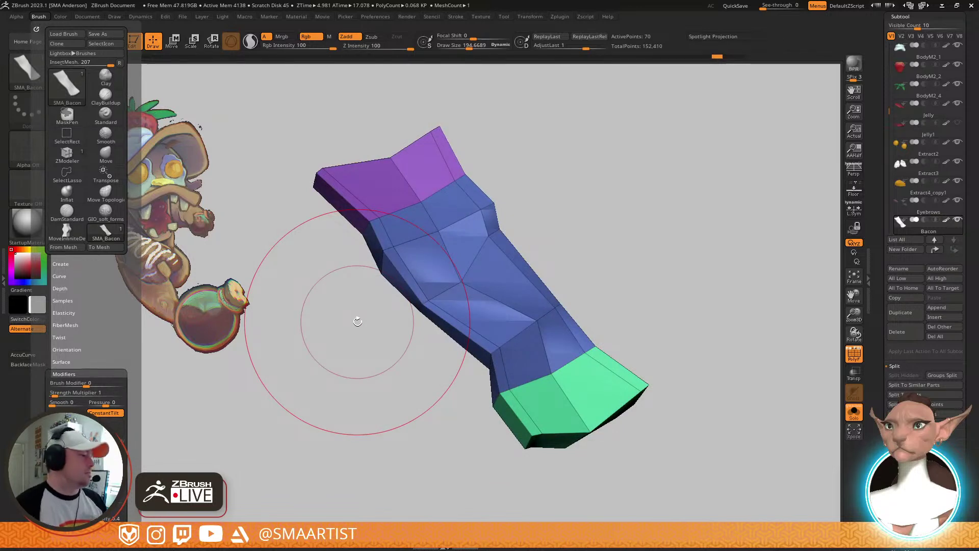
Save the project and leave solo mode to show the whole character
{"action": "mouse_move", "coordinate": [612, 304]}
{"action": "left_mouse_down", "text": "shift"}
{"action": "mouse_move", "coordinate": [632, 384]}
{"action": "mouse_move", "coordinate": [627, 356]}
{"action": "mouse_move", "coordinate": [603, 332]}
{"action": "mouse_move", "coordinate": [678, 323]}
{"action": "mouse_move", "coordinate": [647, 311]}
{"action": "left_mouse_up", "text": "shift"}
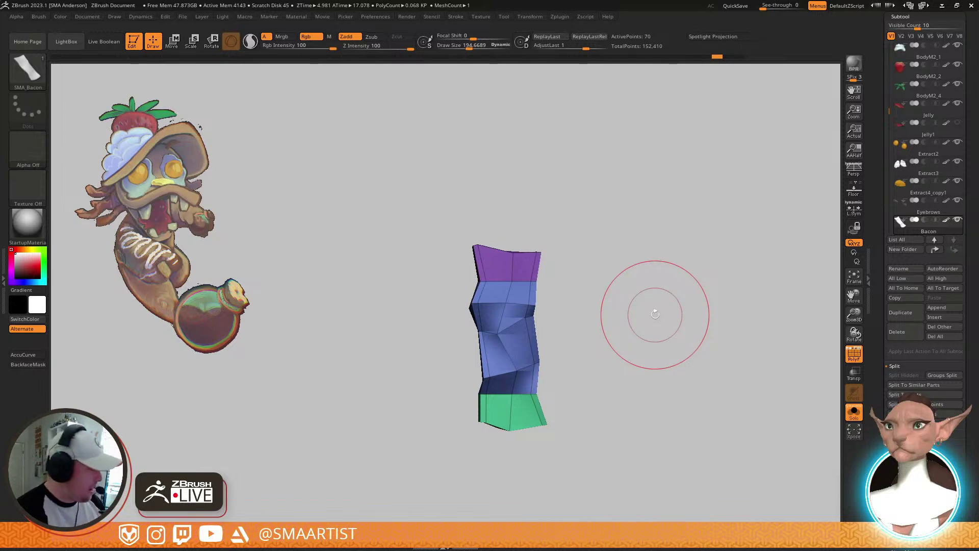
{"action": "key", "text": "ctrl+s"}
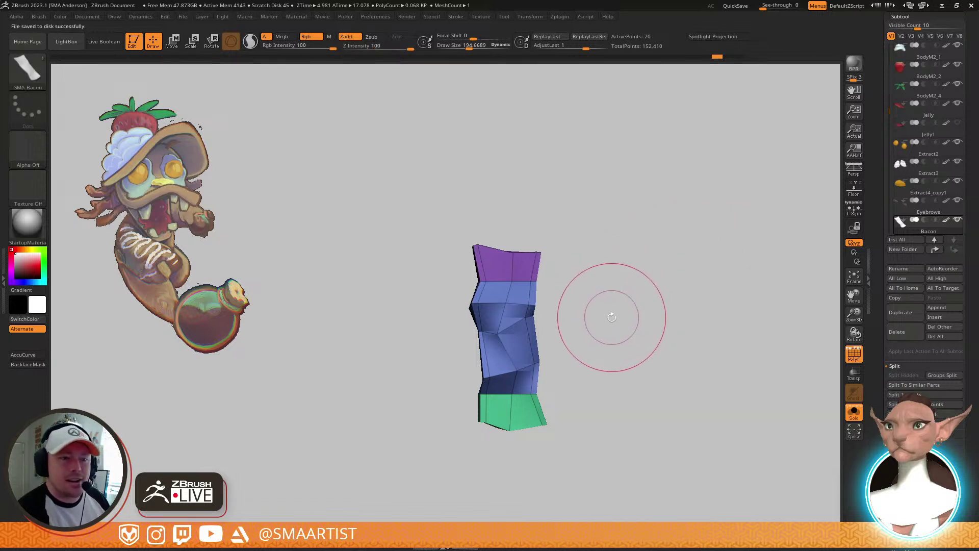
{"action": "key", "text": "ctrl+a"}
{"action": "mouse_move", "coordinate": [681, 312]}
{"action": "left_mouse_down"}
{"action": "mouse_move", "coordinate": [673, 269]}
{"action": "mouse_move", "coordinate": [646, 283]}
{"action": "left_mouse_up"}
{"action": "left_click_drag", "start_coordinate": [674, 254], "coordinate": [584, 342]}
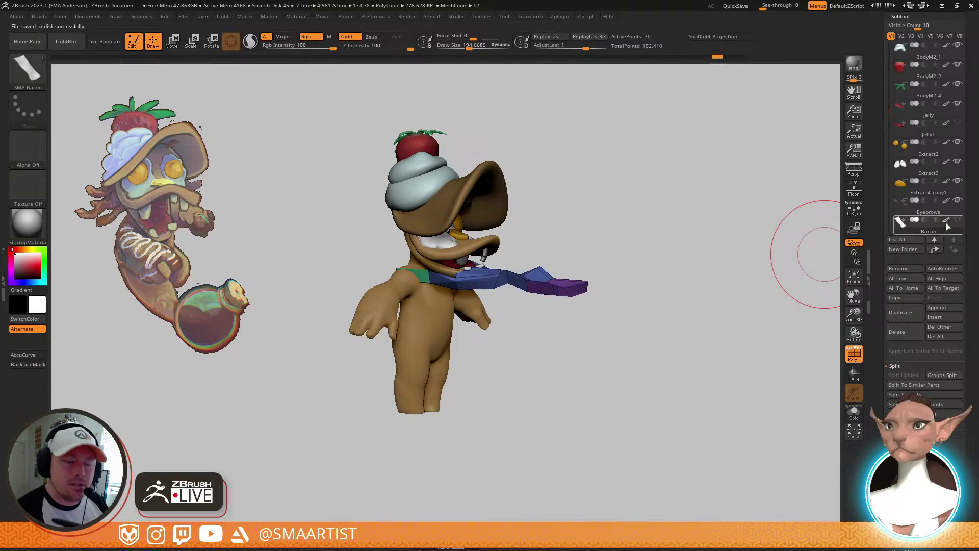
Reduce the draw size to about 62 and draw a bacon strip from the side of the head down towards the arm
{"action": "left_click_drag", "start_coordinate": [630, 301], "coordinate": [654, 312]}
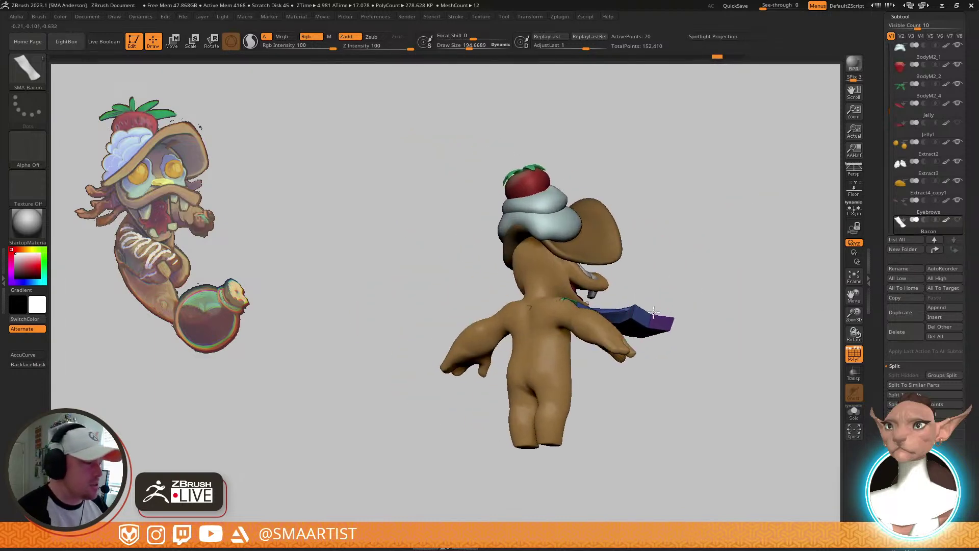
{"action": "right_click_drag", "start_coordinate": [654, 312], "coordinate": [596, 391], "text": "ctrl"}
{"action": "right_click_drag", "start_coordinate": [556, 227], "coordinate": [544, 273]}
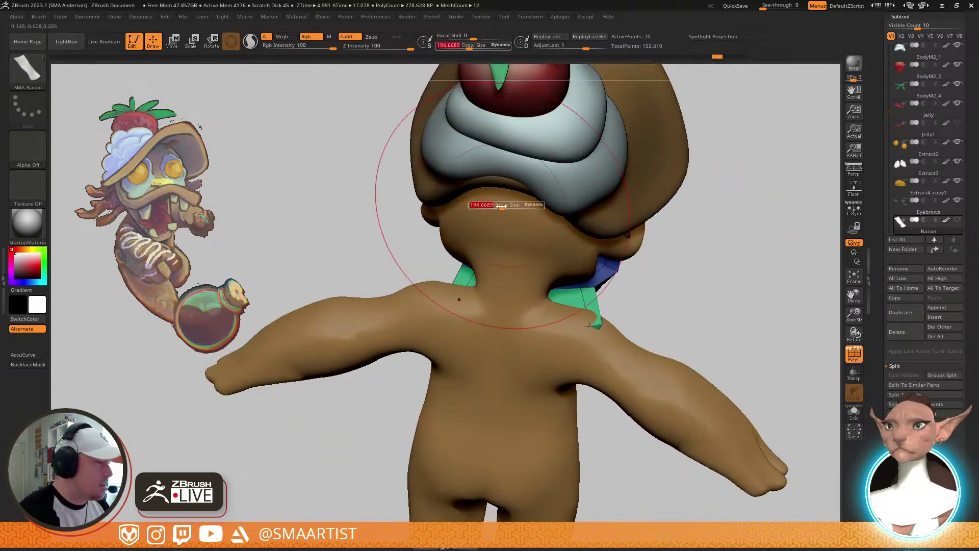
{"action": "left_click_drag", "start_coordinate": [489, 208], "coordinate": [442, 189]}
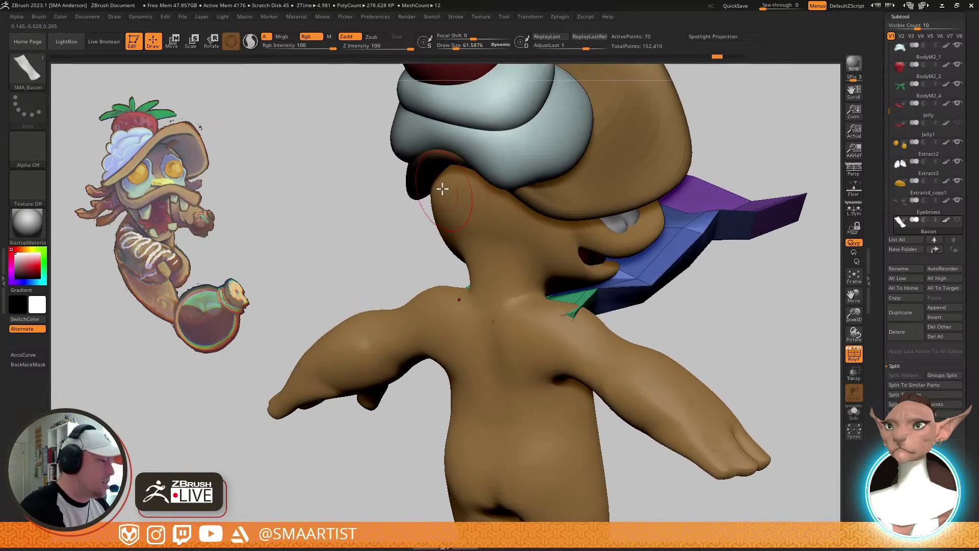
{"action": "left_click_drag", "start_coordinate": [375, 274], "coordinate": [308, 353]}
{"action": "mouse_move", "coordinate": [444, 286]}
{"action": "right_mouse_down"}
{"action": "mouse_move", "coordinate": [496, 305]}
{"action": "mouse_move", "coordinate": [486, 311]}
{"action": "mouse_move", "coordinate": [488, 300]}
{"action": "mouse_move", "coordinate": [516, 301]}
{"action": "mouse_move", "coordinate": [494, 312]}
{"action": "mouse_move", "coordinate": [593, 254]}
{"action": "right_mouse_up"}
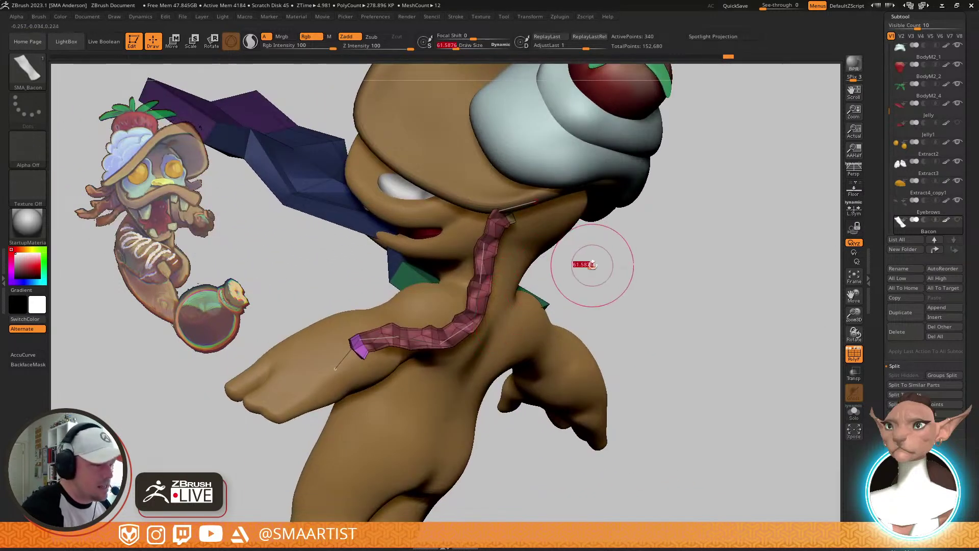
Update the bacon strip at a draw size of about 73 and pull its lower end away from the body
{"action": "left_click", "coordinate": [467, 326]}
{"action": "mouse_move", "coordinate": [511, 310]}
{"action": "right_mouse_down"}
{"action": "mouse_move", "coordinate": [495, 298]}
{"action": "mouse_move", "coordinate": [464, 193]}
{"action": "mouse_move", "coordinate": [500, 237]}
{"action": "mouse_move", "coordinate": [565, 245]}
{"action": "mouse_move", "coordinate": [453, 365]}
{"action": "right_mouse_up"}
{"action": "mouse_move", "coordinate": [452, 365]}
{"action": "left_mouse_down"}
{"action": "mouse_move", "coordinate": [467, 357]}
{"action": "mouse_move", "coordinate": [551, 400]}
{"action": "left_mouse_up"}
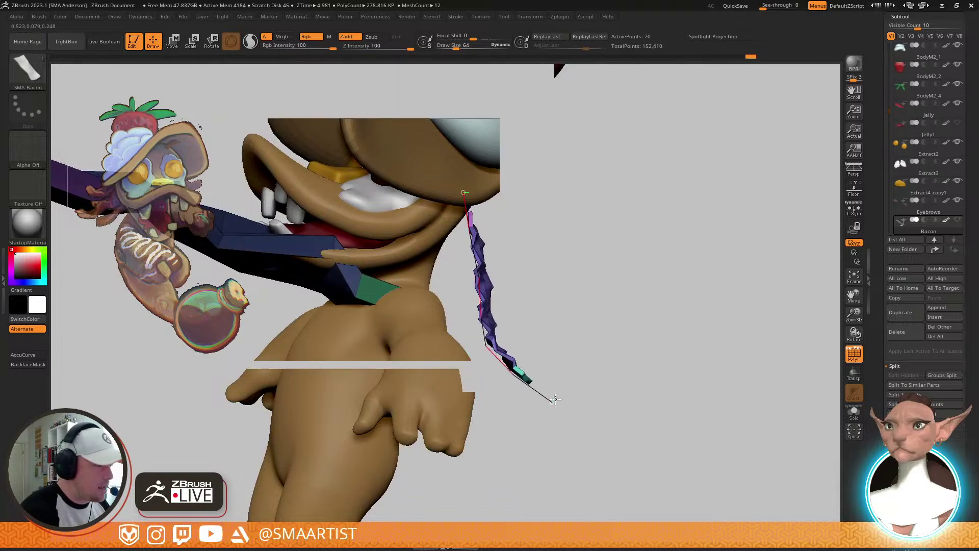
{"action": "mouse_move", "coordinate": [552, 401]}
{"action": "right_mouse_down"}
{"action": "mouse_move", "coordinate": [537, 360]}
{"action": "mouse_move", "coordinate": [566, 263]}
{"action": "right_mouse_up"}
Open the stroke's curve settings, pull the strip's upper curve end up towards the head, and undo the stray extra strip
{"action": "left_click", "coordinate": [555, 16]}
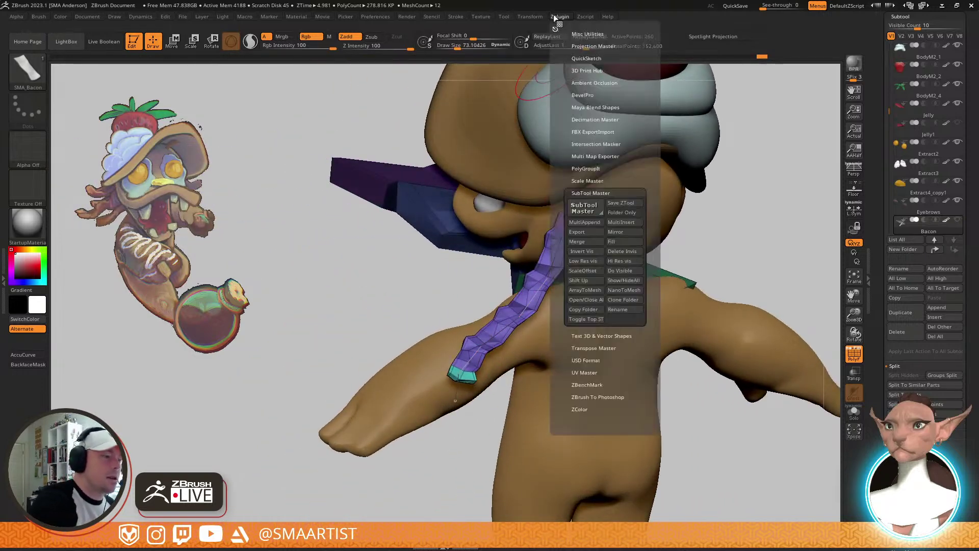
{"action": "left_click", "coordinate": [455, 16]}
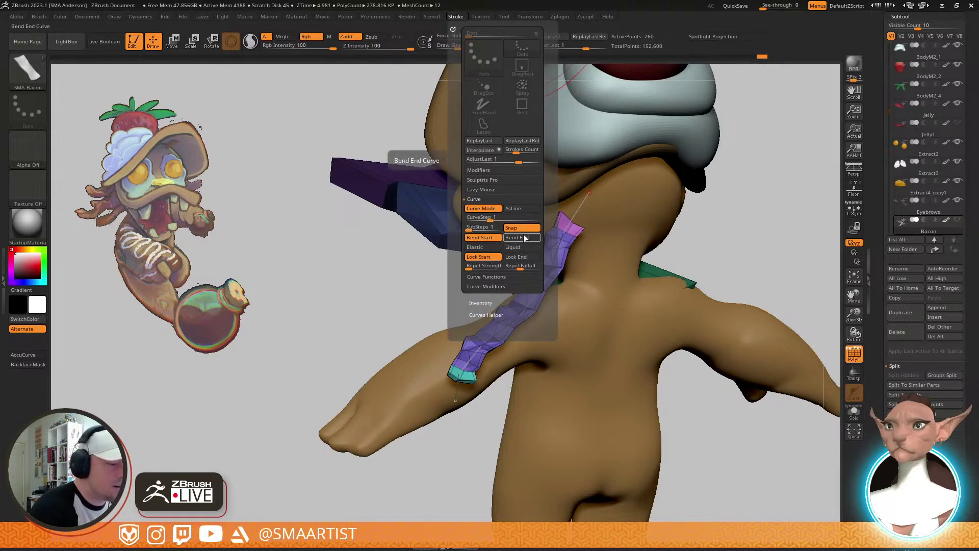
{"action": "mouse_move", "coordinate": [572, 210]}
{"action": "right_mouse_down"}
{"action": "mouse_move", "coordinate": [573, 256]}
{"action": "mouse_move", "coordinate": [520, 258]}
{"action": "mouse_move", "coordinate": [525, 235]}
{"action": "right_mouse_up"}
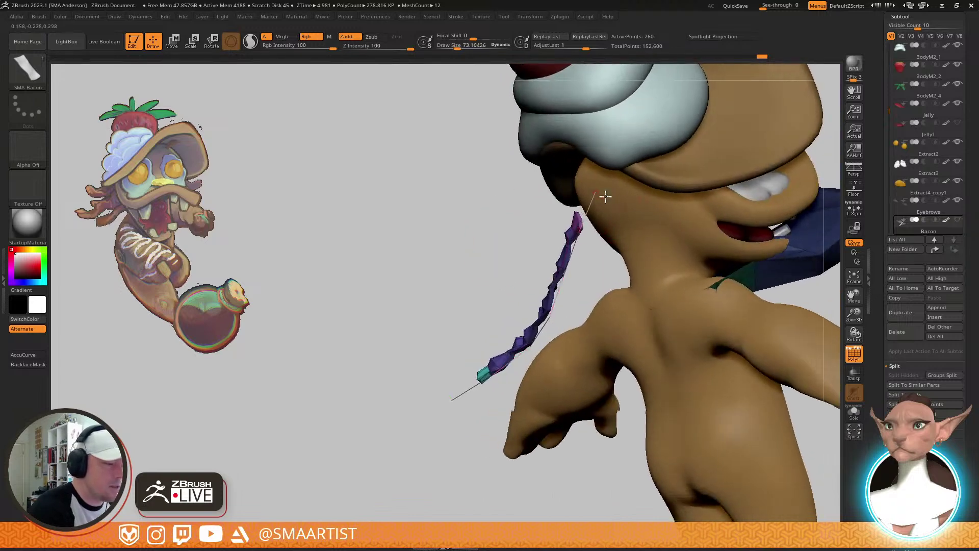
{"action": "right_click_drag", "start_coordinate": [605, 197], "coordinate": [598, 200]}
{"action": "left_click_drag", "start_coordinate": [595, 196], "coordinate": [603, 158]}
{"action": "right_click_drag", "start_coordinate": [603, 159], "coordinate": [676, 179]}
{"action": "left_click_drag", "start_coordinate": [634, 298], "coordinate": [641, 300]}
{"action": "key", "text": "ctrl+z"}
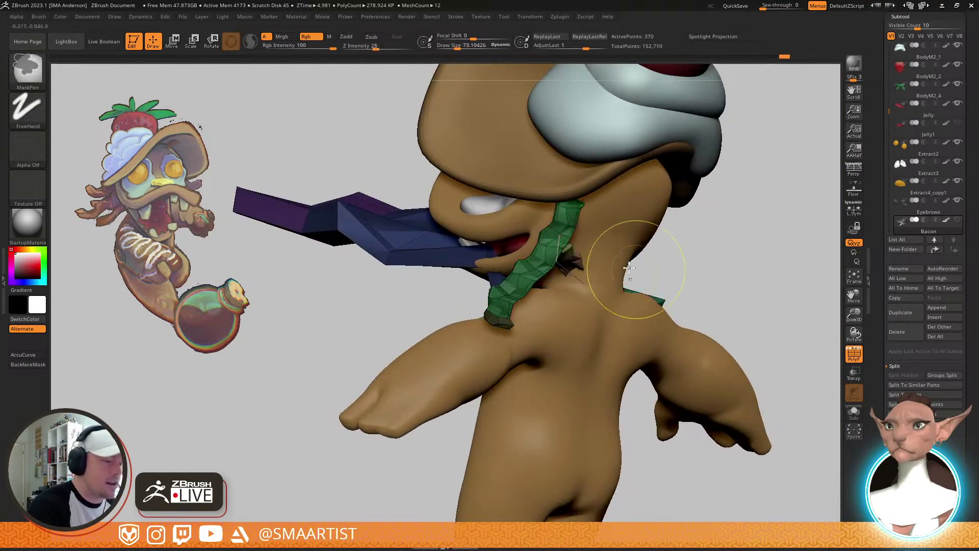
Bend the middle of the bacon strip's curve outward so it hangs clear of the neck and shoulder
{"action": "right_click_drag", "start_coordinate": [640, 261], "coordinate": [724, 261]}
{"action": "left_click_drag", "start_coordinate": [608, 279], "coordinate": [671, 289]}
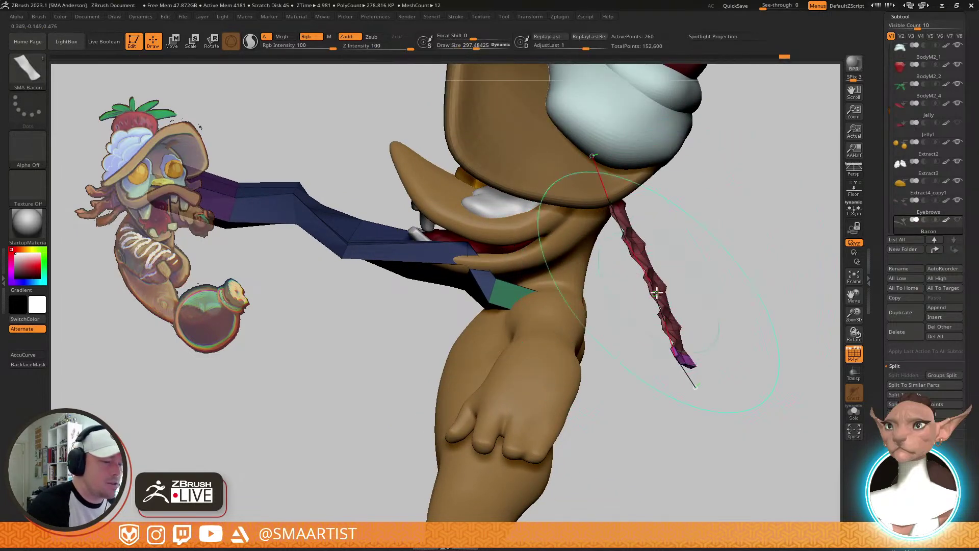
{"action": "right_click_drag", "start_coordinate": [656, 291], "coordinate": [630, 292]}
{"action": "left_click_drag", "start_coordinate": [659, 285], "coordinate": [666, 284]}
{"action": "right_click_drag", "start_coordinate": [666, 284], "coordinate": [769, 284]}
{"action": "key", "text": "ctrl"}
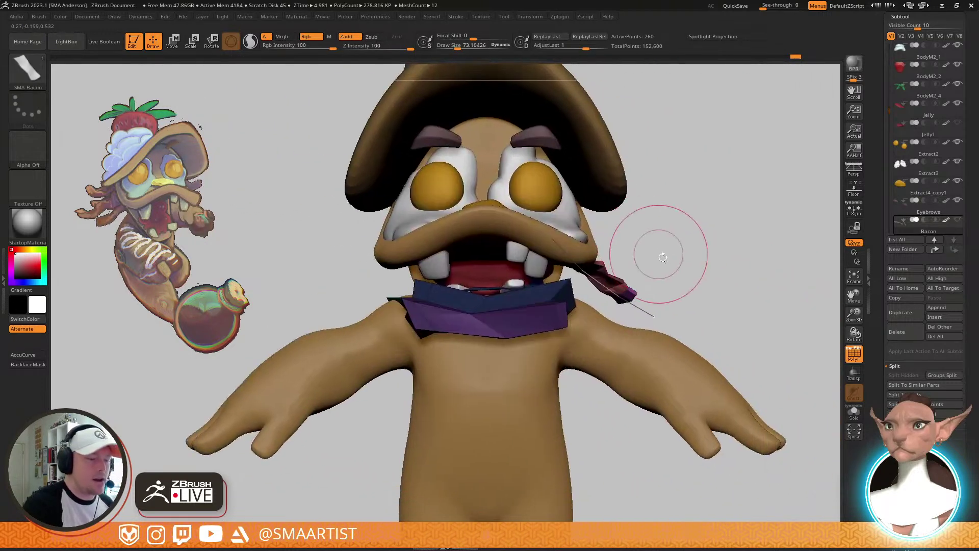
Reshape the strip's curve from the side, swinging its lower end outward from the arm, and undo the last adjustment
{"action": "mouse_move", "coordinate": [656, 255]}
{"action": "right_mouse_down"}
{"action": "mouse_move", "coordinate": [647, 466]}
{"action": "mouse_move", "coordinate": [627, 319]}
{"action": "mouse_move", "coordinate": [673, 332]}
{"action": "mouse_move", "coordinate": [616, 393]}
{"action": "mouse_move", "coordinate": [678, 327]}
{"action": "mouse_move", "coordinate": [609, 343]}
{"action": "mouse_move", "coordinate": [633, 291]}
{"action": "right_mouse_up"}
{"action": "left_click_drag", "start_coordinate": [589, 267], "coordinate": [580, 308]}
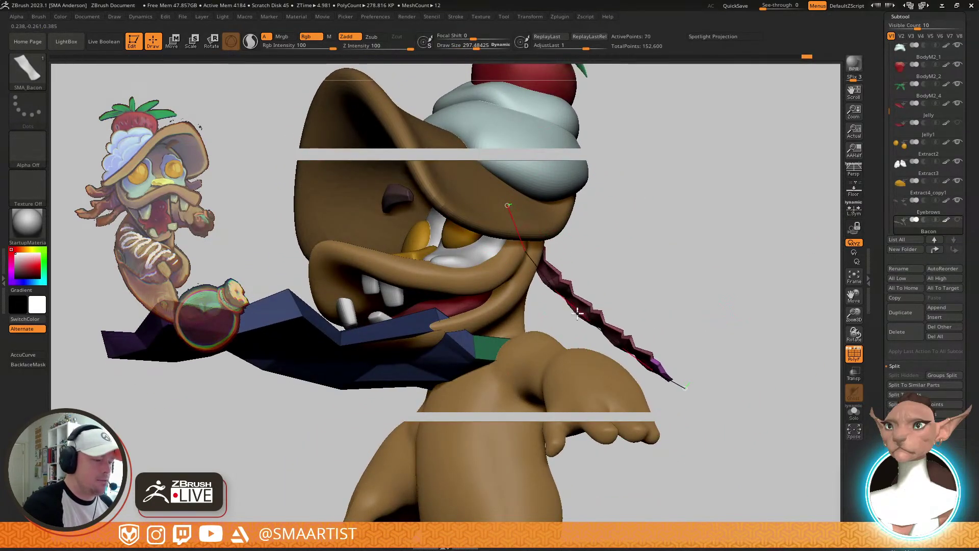
{"action": "left_click_drag", "start_coordinate": [685, 387], "coordinate": [685, 385]}
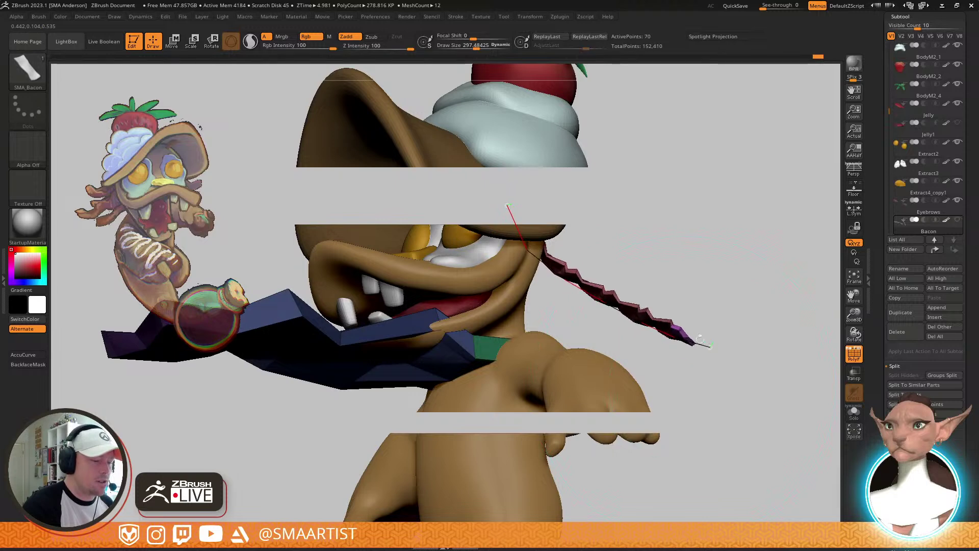
{"action": "mouse_move", "coordinate": [634, 339]}
{"action": "right_mouse_down"}
{"action": "mouse_move", "coordinate": [597, 345]}
{"action": "mouse_move", "coordinate": [684, 301]}
{"action": "mouse_move", "coordinate": [617, 315]}
{"action": "mouse_move", "coordinate": [641, 247]}
{"action": "mouse_move", "coordinate": [673, 288]}
{"action": "mouse_move", "coordinate": [706, 288]}
{"action": "mouse_move", "coordinate": [706, 304]}
{"action": "right_mouse_up"}
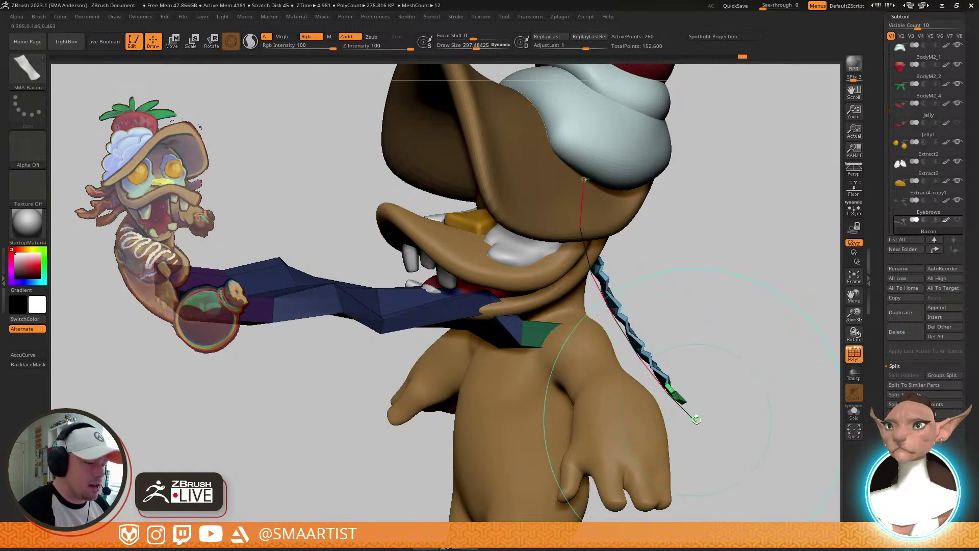
{"action": "key", "text": "ctrl+z"}
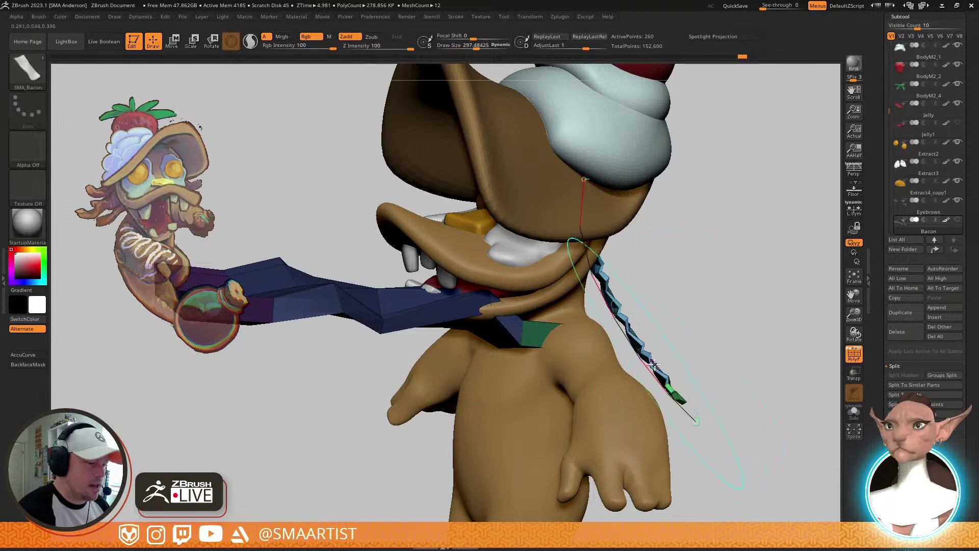
{"action": "right_click_drag", "start_coordinate": [681, 343], "coordinate": [649, 325]}
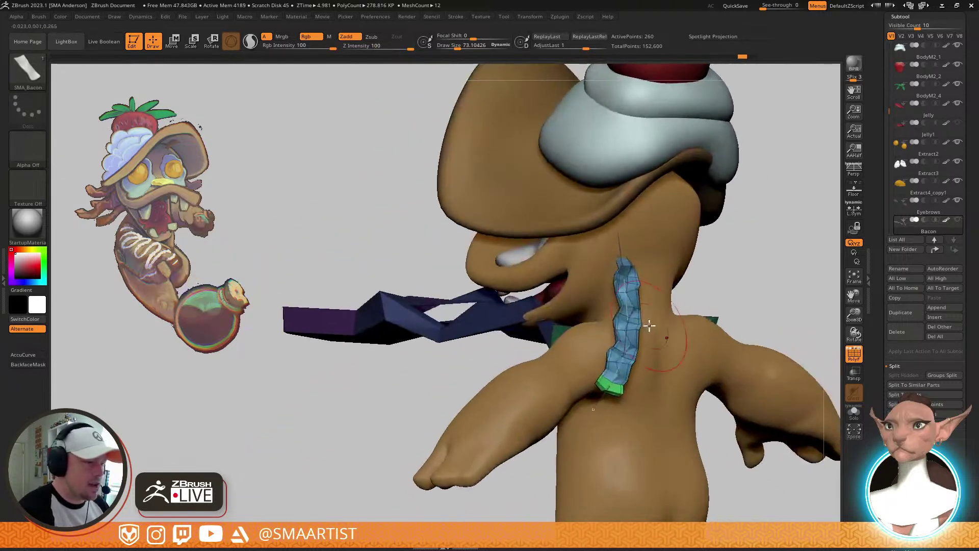
Draw a second bacon strip from the other side of the head and pull its curve's upper end towards the head
{"action": "right_click_drag", "start_coordinate": [748, 244], "coordinate": [627, 348]}
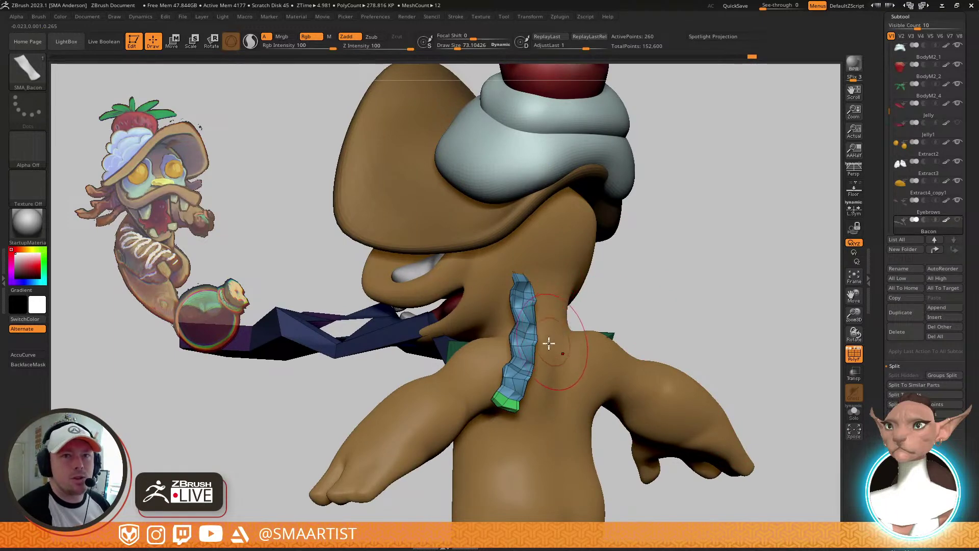
{"action": "mouse_move", "coordinate": [549, 344]}
{"action": "right_mouse_down"}
{"action": "mouse_move", "coordinate": [583, 370]}
{"action": "mouse_move", "coordinate": [577, 348]}
{"action": "mouse_move", "coordinate": [590, 360]}
{"action": "mouse_move", "coordinate": [590, 339]}
{"action": "mouse_move", "coordinate": [599, 354]}
{"action": "mouse_move", "coordinate": [597, 259]}
{"action": "right_mouse_up"}
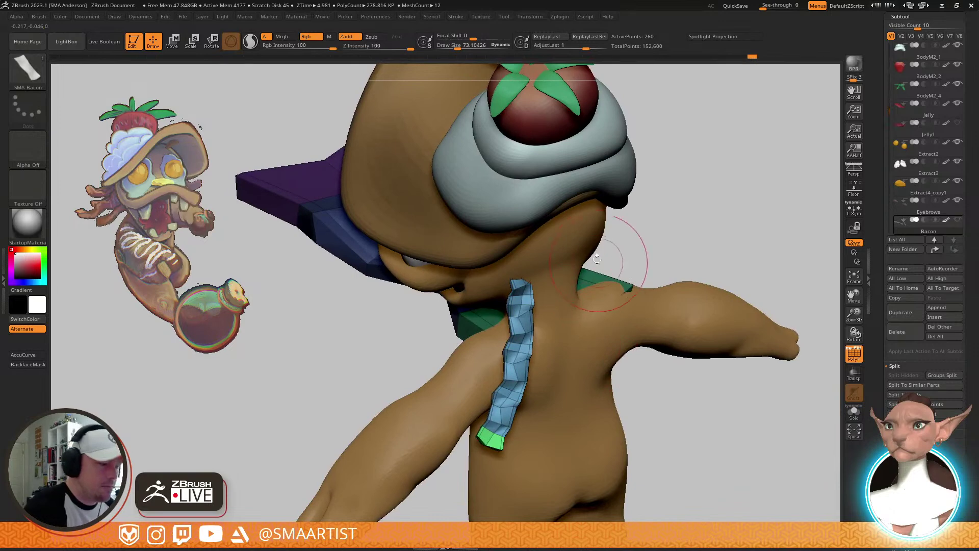
{"action": "left_click_drag", "start_coordinate": [777, 402], "coordinate": [778, 403]}
{"action": "mouse_move", "coordinate": [744, 305]}
{"action": "right_mouse_down"}
{"action": "mouse_move", "coordinate": [668, 304]}
{"action": "mouse_move", "coordinate": [699, 367]}
{"action": "mouse_move", "coordinate": [713, 355]}
{"action": "mouse_move", "coordinate": [615, 297]}
{"action": "right_mouse_up"}
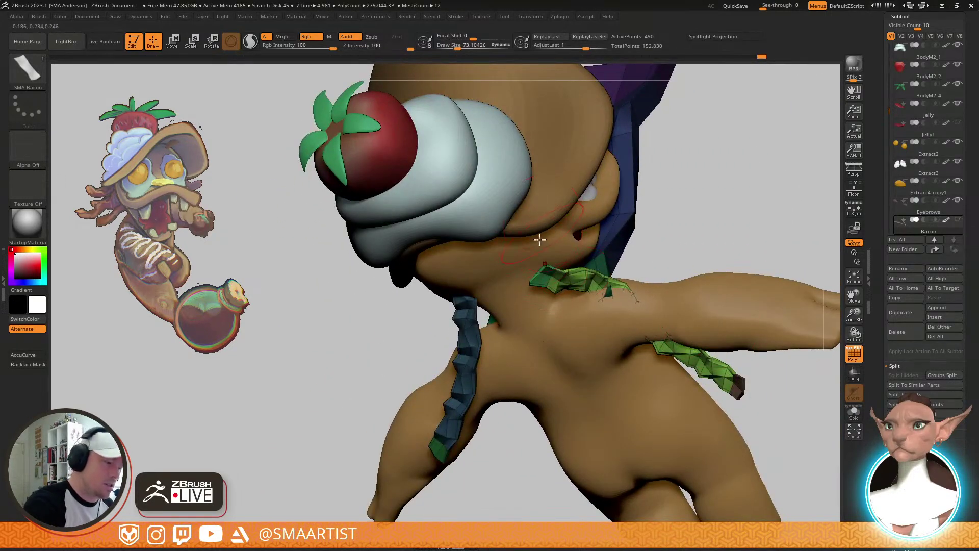
{"action": "mouse_move", "coordinate": [539, 240]}
{"action": "right_mouse_down"}
{"action": "mouse_move", "coordinate": [588, 233]}
{"action": "mouse_move", "coordinate": [551, 268]}
{"action": "right_mouse_up"}
{"action": "key", "text": "ctrl+z"}
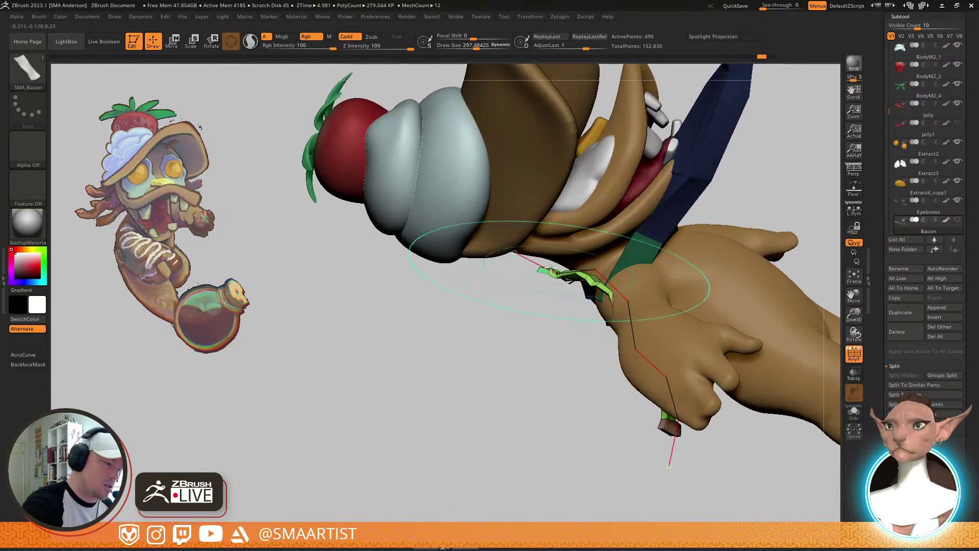
{"action": "left_click_drag", "start_coordinate": [516, 252], "coordinate": [500, 204]}
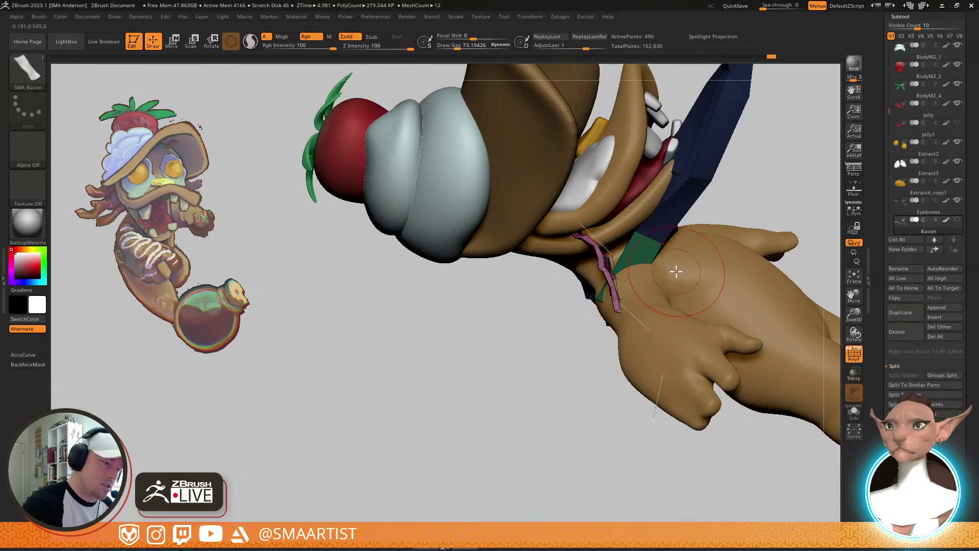
Rotate the second strip with the gizmo around its upper end so it slants outward over the shoulder
{"action": "key", "text": "e"}
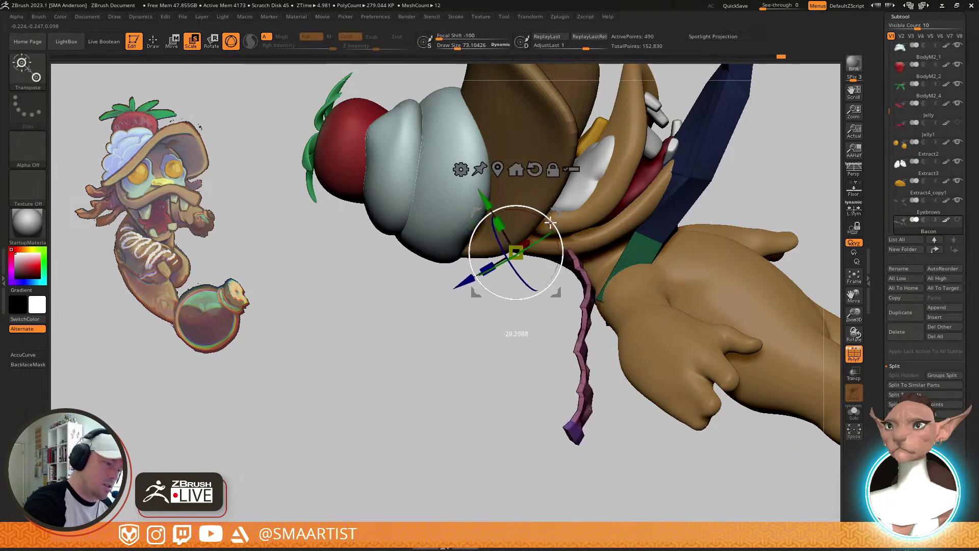
{"action": "right_click_drag", "start_coordinate": [551, 222], "coordinate": [605, 199]}
{"action": "left_click_drag", "start_coordinate": [560, 225], "coordinate": [545, 225]}
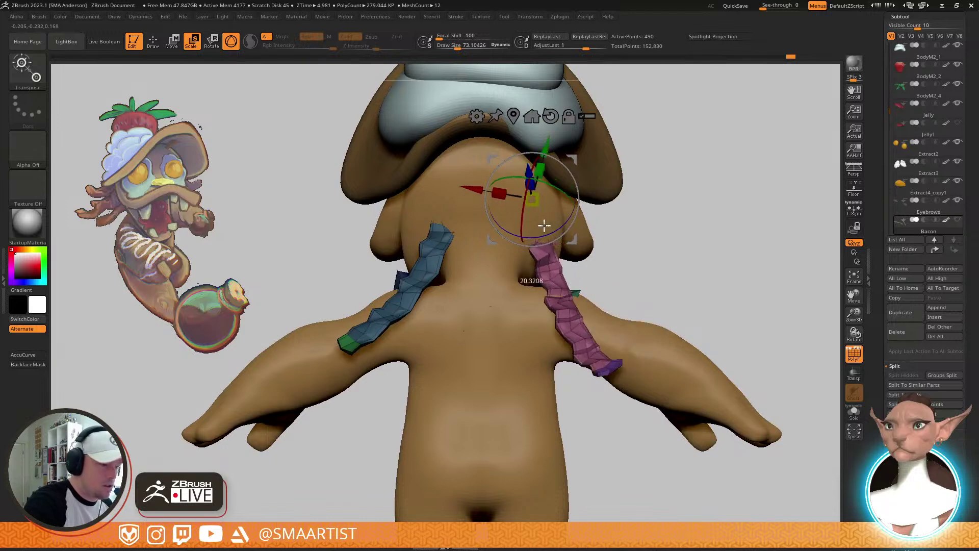
{"action": "right_click_drag", "start_coordinate": [588, 236], "coordinate": [633, 263]}
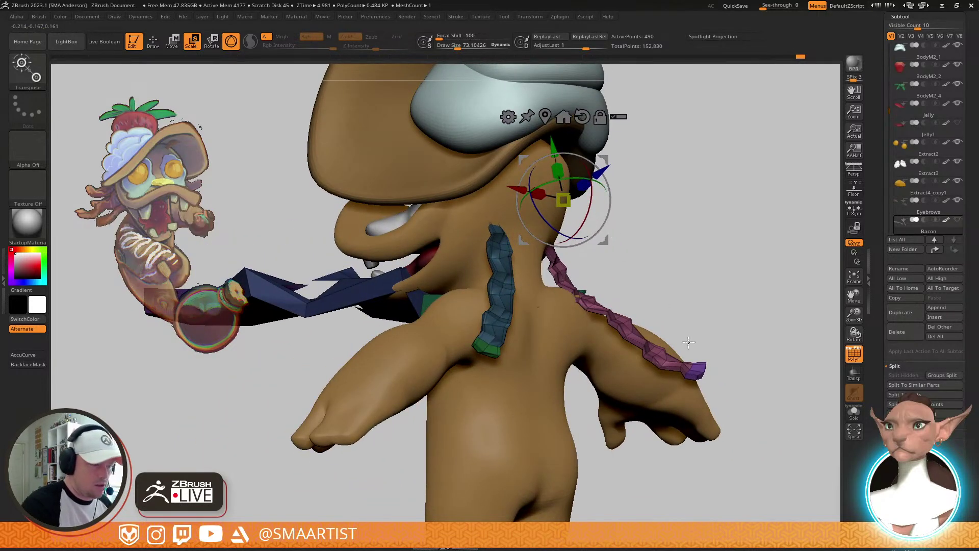
Shift the second bacon strip slightly with the gizmo and return to drawing with the bacon brush
{"action": "right_click_drag", "start_coordinate": [688, 342], "coordinate": [655, 280]}
{"action": "left_click_drag", "start_coordinate": [603, 156], "coordinate": [596, 146]}
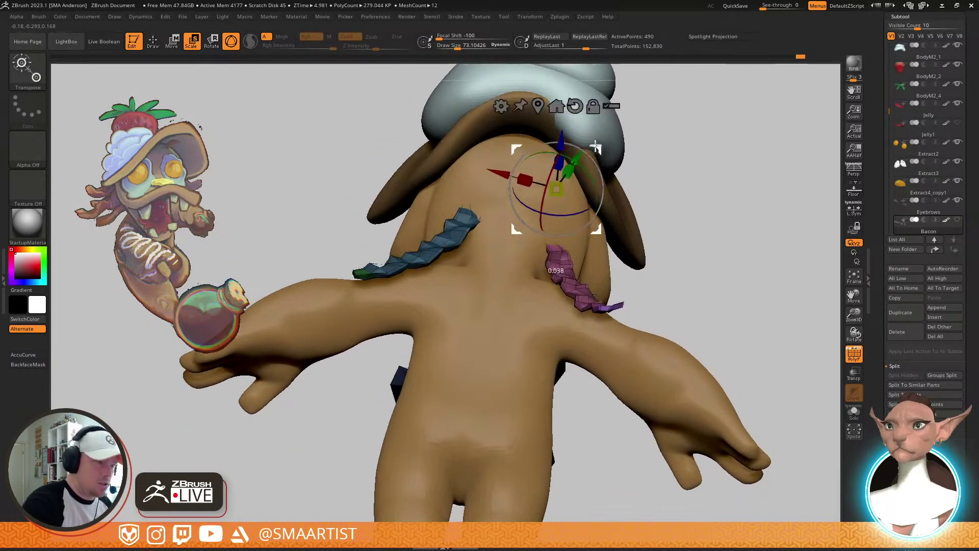
{"action": "key", "text": "q"}
{"action": "mouse_move", "coordinate": [656, 124]}
{"action": "right_mouse_down"}
{"action": "mouse_move", "coordinate": [586, 204]}
{"action": "mouse_move", "coordinate": [635, 246]}
{"action": "mouse_move", "coordinate": [606, 250]}
{"action": "mouse_move", "coordinate": [572, 316]}
{"action": "mouse_move", "coordinate": [574, 342]}
{"action": "mouse_move", "coordinate": [575, 302]}
{"action": "mouse_move", "coordinate": [595, 306]}
{"action": "mouse_move", "coordinate": [580, 276]}
{"action": "mouse_move", "coordinate": [603, 236]}
{"action": "right_mouse_up"}
{"action": "key", "text": "w"}
{"action": "left_click", "coordinate": [592, 225]}
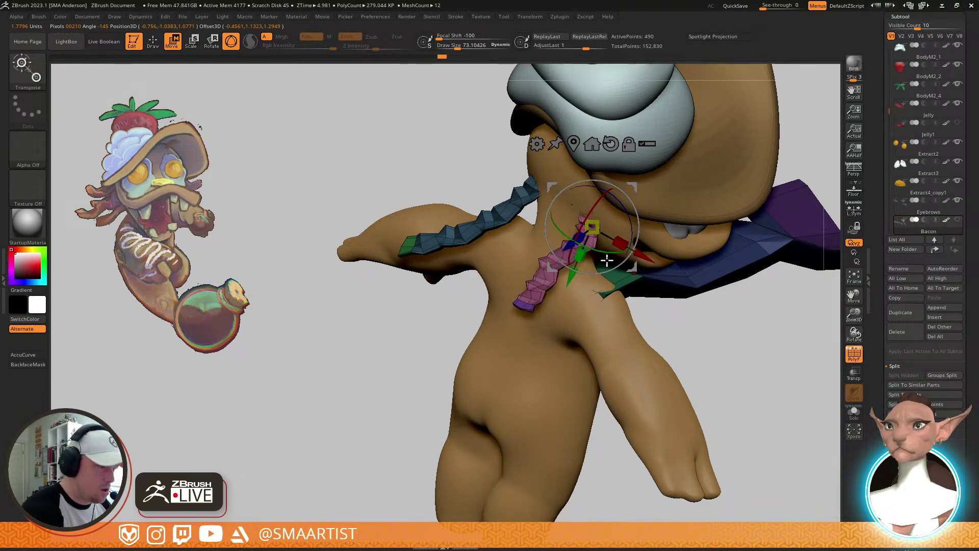
{"action": "mouse_move", "coordinate": [607, 261]}
{"action": "right_mouse_down"}
{"action": "mouse_move", "coordinate": [594, 223]}
{"action": "mouse_move", "coordinate": [604, 287]}
{"action": "mouse_move", "coordinate": [618, 262]}
{"action": "mouse_move", "coordinate": [586, 291]}
{"action": "mouse_move", "coordinate": [634, 301]}
{"action": "mouse_move", "coordinate": [631, 337]}
{"action": "right_mouse_up"}
{"action": "key", "text": "q"}
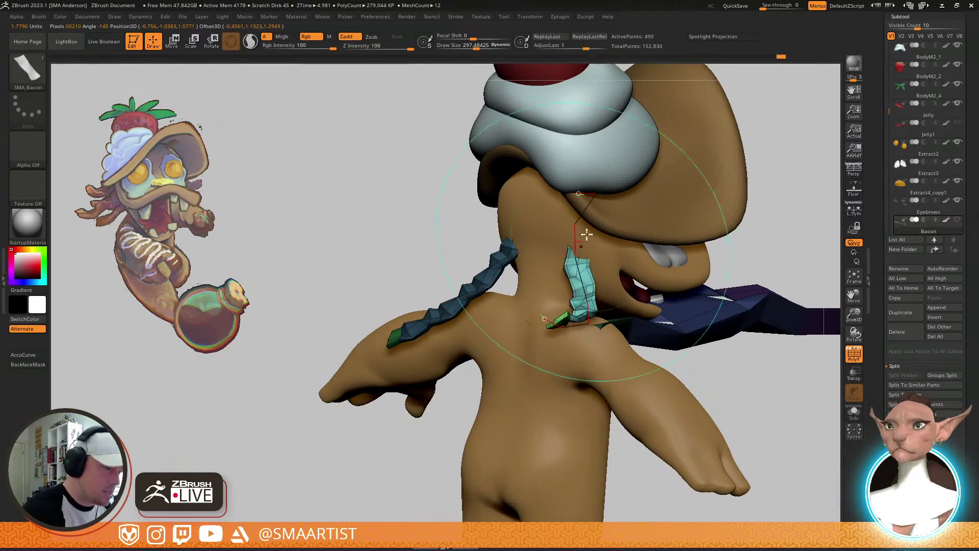
Bend the second strip's curve in towards the back of the head, with its lower end slanting out over the shoulder
{"action": "left_click_drag", "start_coordinate": [587, 234], "coordinate": [575, 242]}
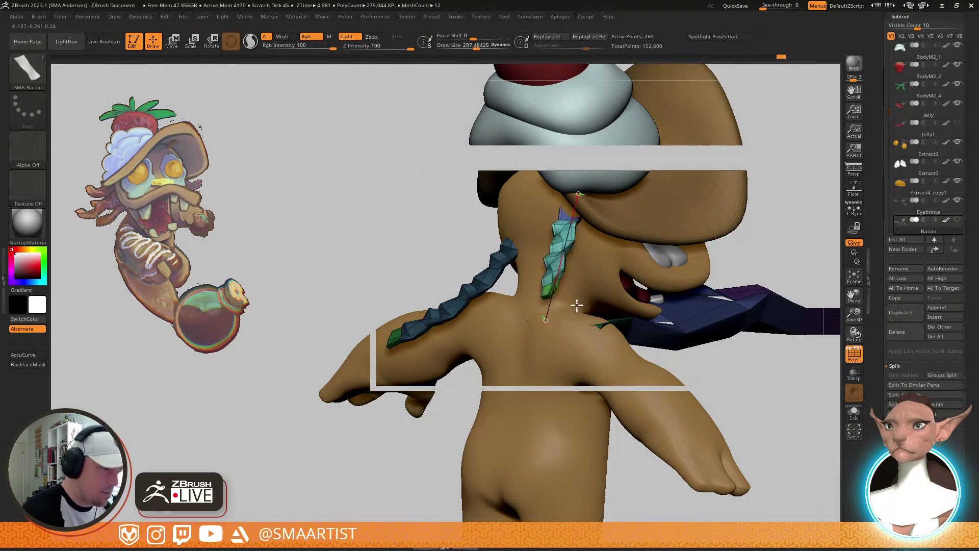
{"action": "left_click", "coordinate": [573, 271]}
{"action": "right_click_drag", "start_coordinate": [575, 271], "coordinate": [530, 281]}
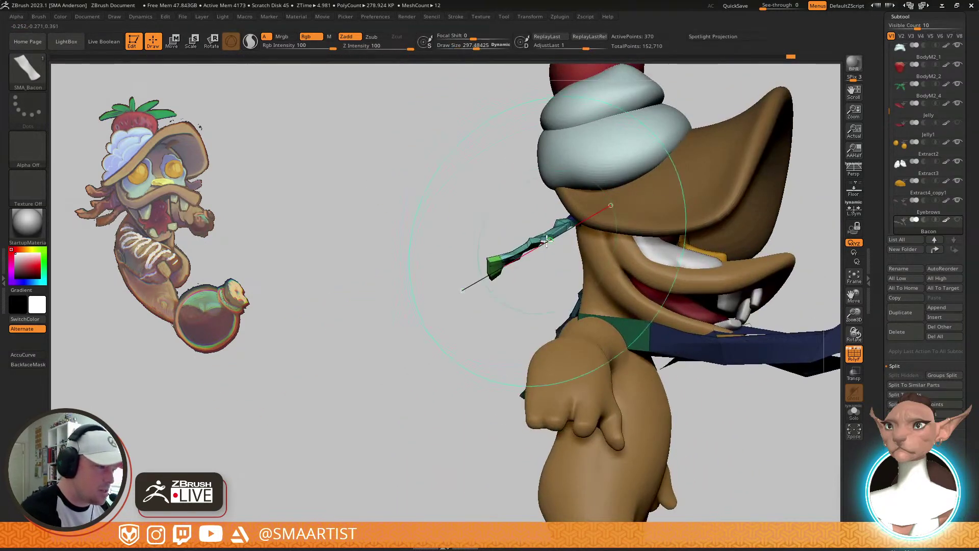
{"action": "left_click_drag", "start_coordinate": [547, 240], "coordinate": [568, 292]}
{"action": "right_click_drag", "start_coordinate": [575, 290], "coordinate": [604, 228]}
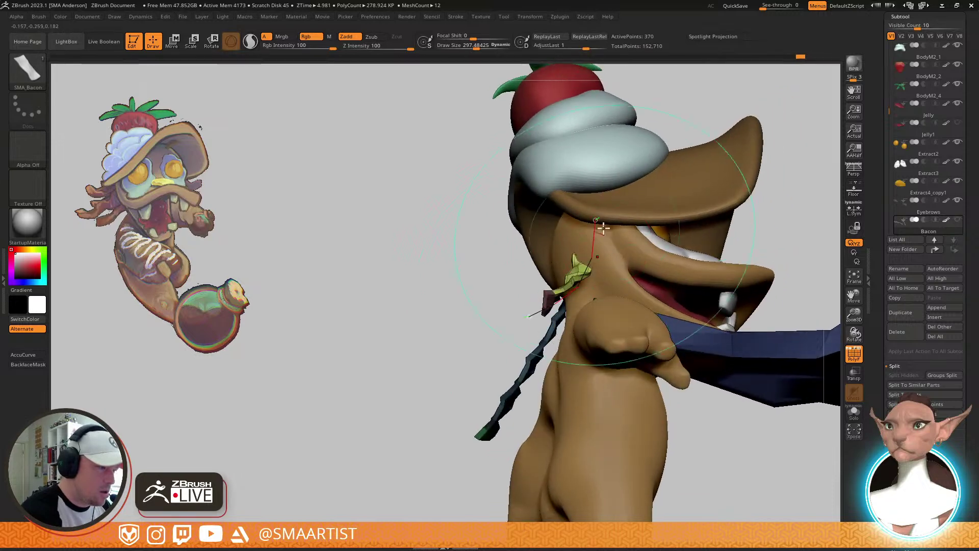
{"action": "left_click_drag", "start_coordinate": [572, 230], "coordinate": [572, 228]}
{"action": "right_click_drag", "start_coordinate": [579, 237], "coordinate": [642, 252]}
Remove the strip's leftover curve, isolate the strip and split it from the older bacon pieces into its own subtool
{"action": "left_click", "coordinate": [456, 17]}
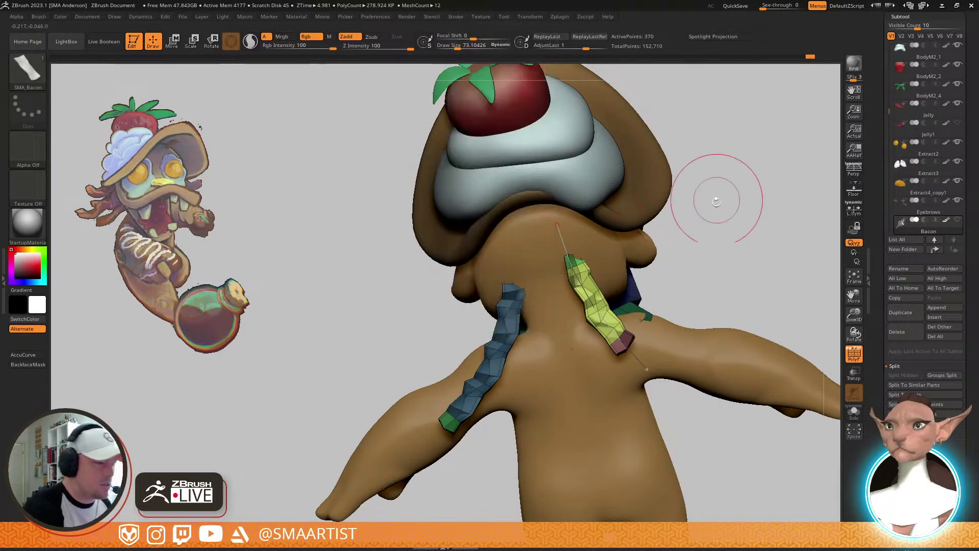
{"action": "mouse_move", "coordinate": [647, 244]}
{"action": "right_mouse_down"}
{"action": "mouse_move", "coordinate": [607, 284]}
{"action": "mouse_move", "coordinate": [644, 281]}
{"action": "mouse_move", "coordinate": [635, 286]}
{"action": "mouse_move", "coordinate": [689, 258]}
{"action": "mouse_move", "coordinate": [650, 287]}
{"action": "mouse_move", "coordinate": [661, 278]}
{"action": "mouse_move", "coordinate": [666, 290]}
{"action": "mouse_move", "coordinate": [651, 275]}
{"action": "mouse_move", "coordinate": [656, 265]}
{"action": "mouse_move", "coordinate": [717, 234]}
{"action": "right_mouse_up"}
{"action": "key", "text": "ctrl+shift"}
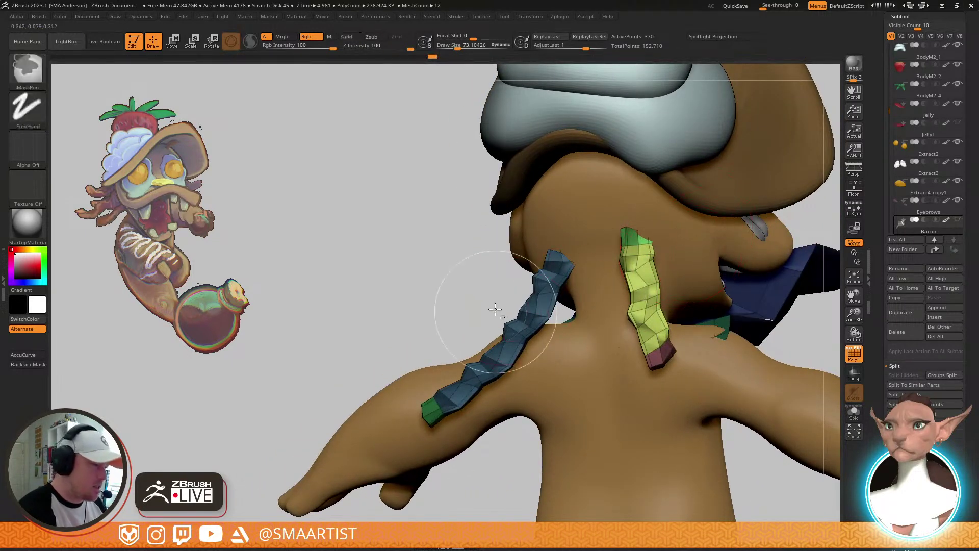
{"action": "left_click_drag", "start_coordinate": [507, 324], "coordinate": [507, 325], "text": "ctrl+shift"}
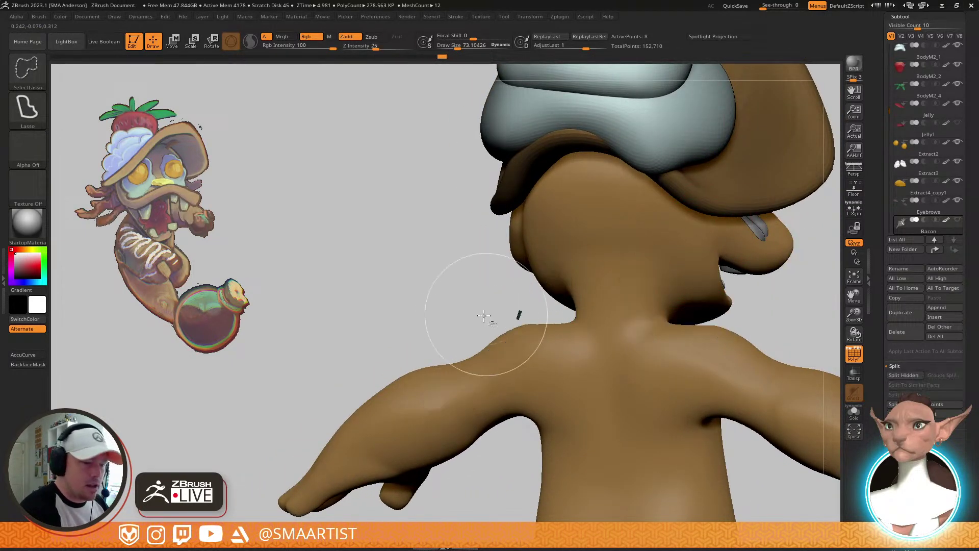
{"action": "left_click", "coordinate": [431, 392], "text": "ctrl+shift"}
{"action": "mouse_move", "coordinate": [437, 394]}
{"action": "right_mouse_down"}
{"action": "mouse_move", "coordinate": [714, 256]}
{"action": "mouse_move", "coordinate": [641, 241]}
{"action": "mouse_move", "coordinate": [674, 224]}
{"action": "right_mouse_up"}
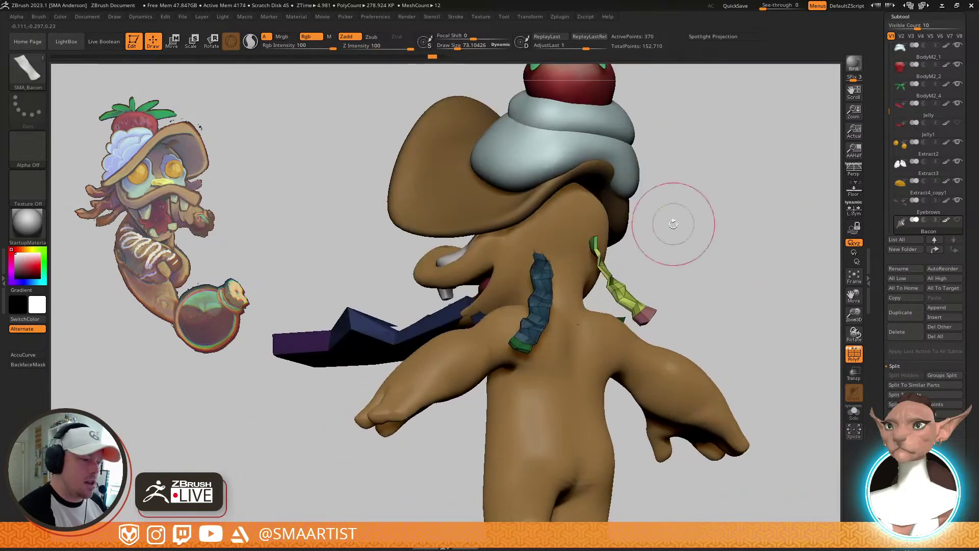
{"action": "left_click_drag", "start_coordinate": [656, 289], "coordinate": [657, 289], "text": "ctrl+shift"}
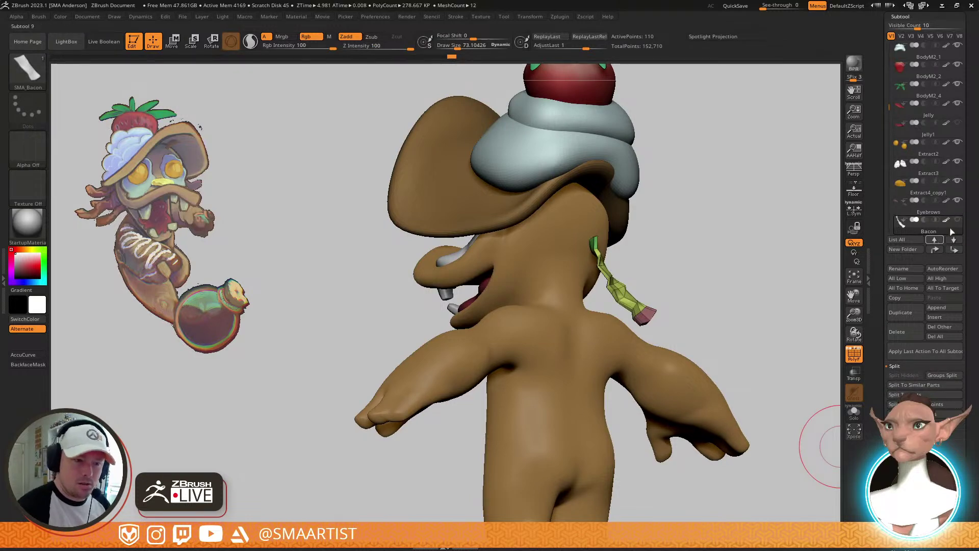
Make the separated bacon strip the active subtool and turn off its polyframe display
{"action": "key", "text": "Down"}
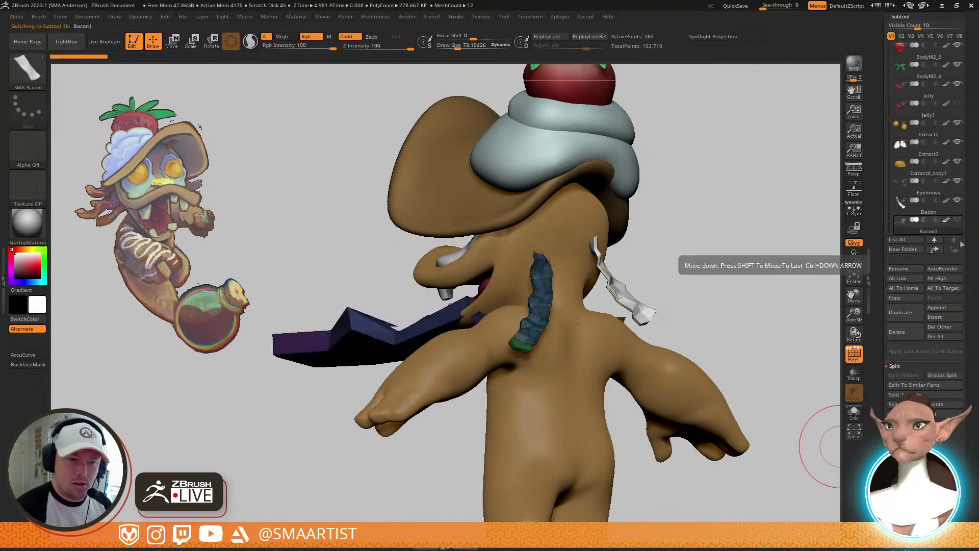
{"action": "key", "text": "Up"}
{"action": "left_click_drag", "start_coordinate": [663, 288], "coordinate": [624, 258]}
{"action": "key", "text": "shift+f"}
{"action": "left_click_drag", "start_coordinate": [704, 240], "coordinate": [607, 243]}
{"action": "mouse_move", "coordinate": [572, 278]}
{"action": "right_mouse_down", "text": "ctrl"}
{"action": "mouse_move", "coordinate": [589, 302]}
{"action": "mouse_move", "coordinate": [585, 291]}
{"action": "right_mouse_up", "text": "ctrl"}
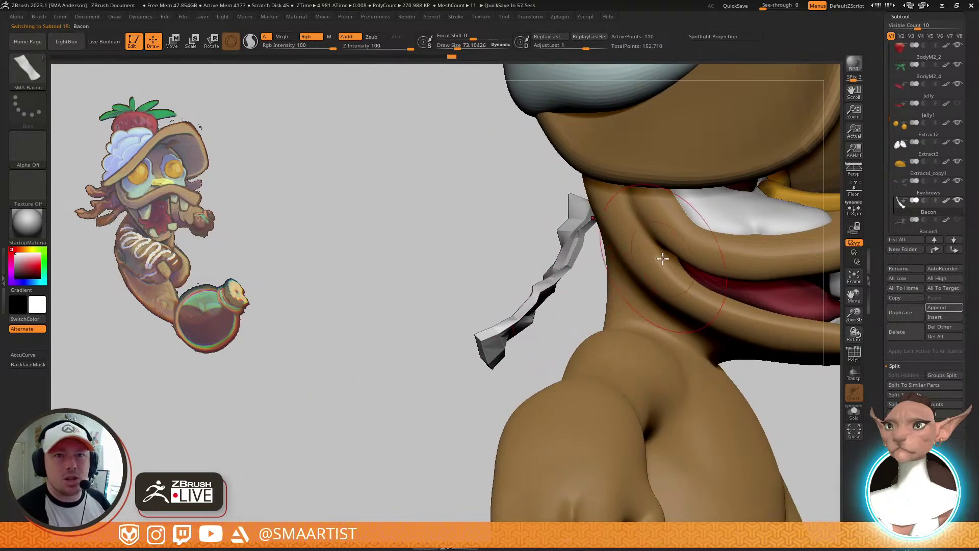
{"action": "right_click_drag", "start_coordinate": [639, 270], "coordinate": [678, 250]}
{"action": "mouse_move", "coordinate": [677, 251]}
{"action": "right_mouse_down"}
{"action": "mouse_move", "coordinate": [661, 252]}
{"action": "mouse_move", "coordinate": [658, 240]}
{"action": "right_mouse_up"}
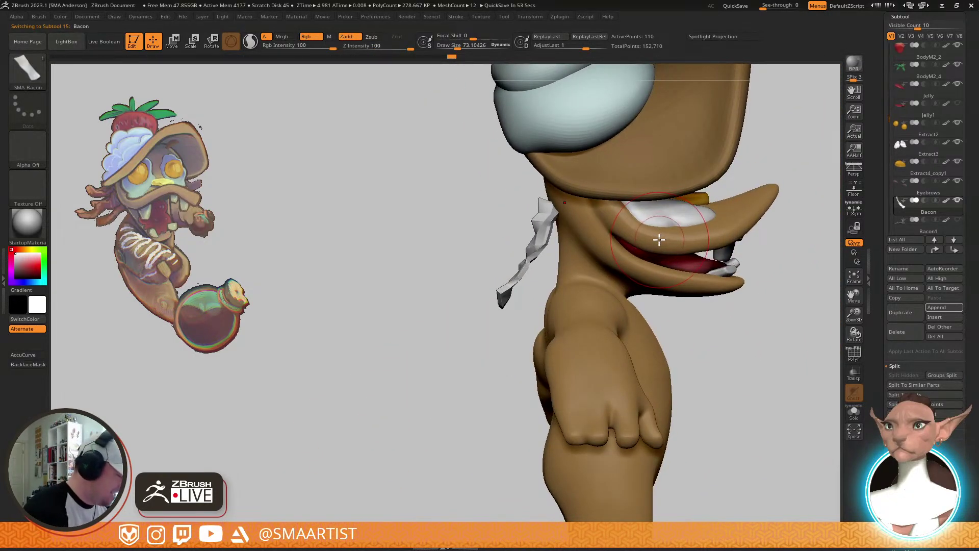
Sample the dark bacon red (R 115, G 54, B 44) from the concept art and fill the strip with it
{"action": "key", "text": "shift+z"}
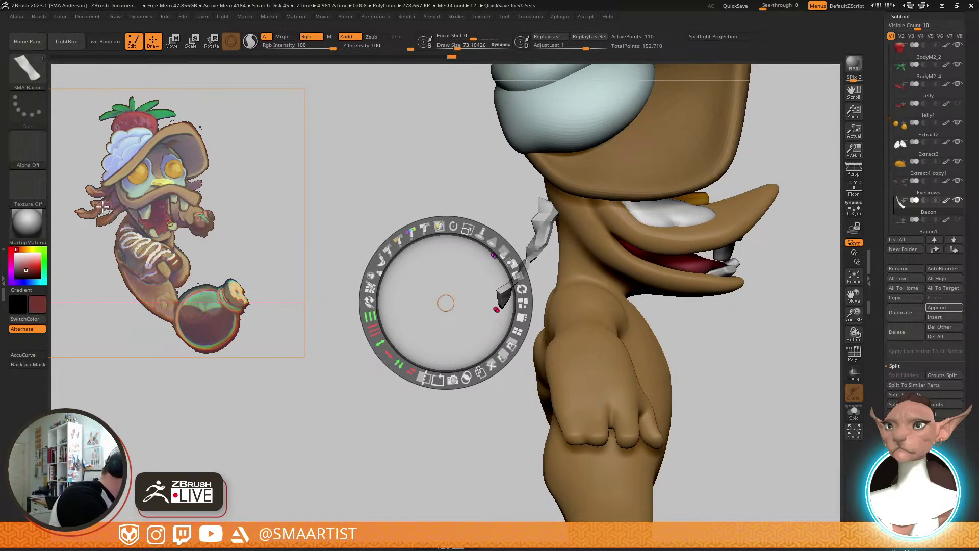
{"action": "key", "text": "z"}
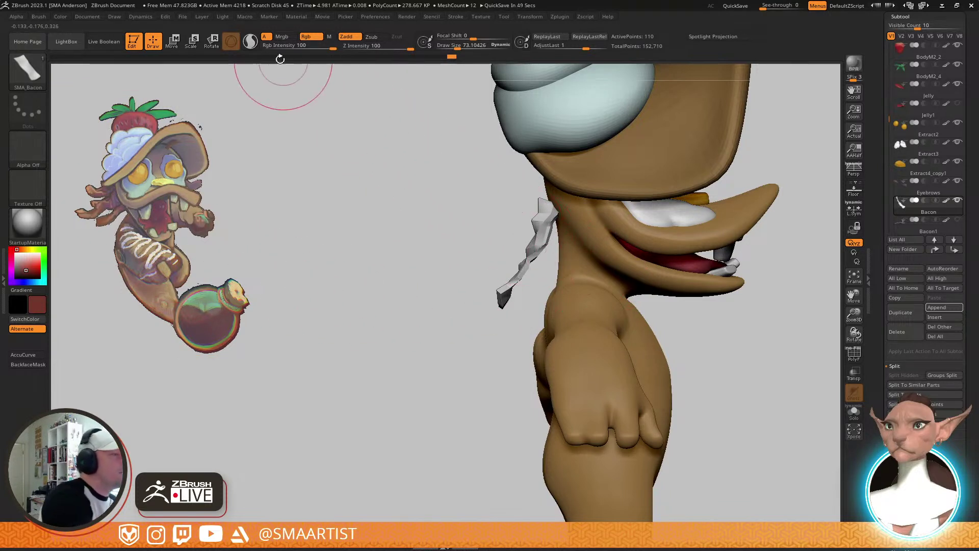
{"action": "left_click", "coordinate": [62, 17]}
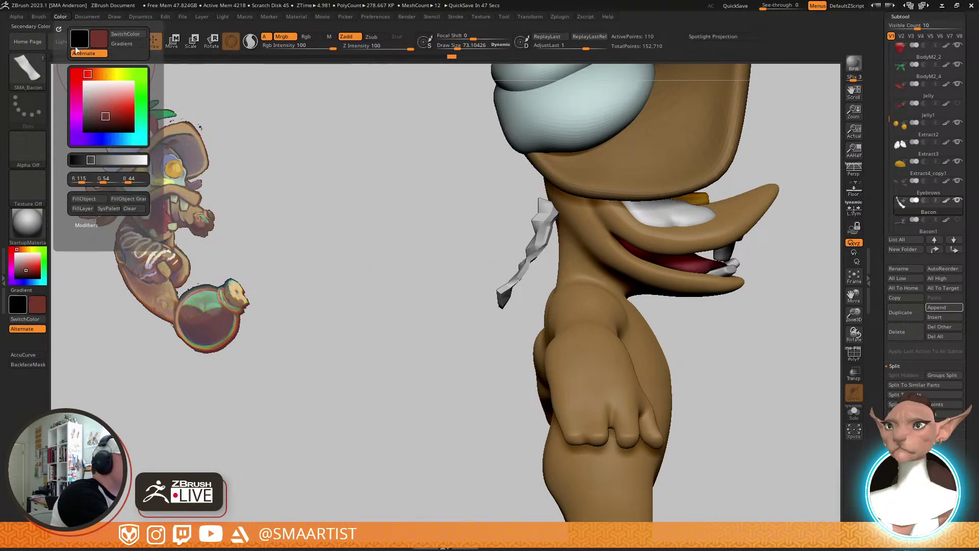
{"action": "left_click", "coordinate": [91, 203]}
{"action": "key", "text": "shift+f"}
{"action": "right_click_drag", "start_coordinate": [755, 235], "coordinate": [692, 231]}
{"action": "key", "text": "shift+f"}
Move the red bacon strip outward across the back of the head with the gizmo
{"action": "key", "text": "w"}
{"action": "left_click_drag", "start_coordinate": [663, 239], "coordinate": [649, 256]}
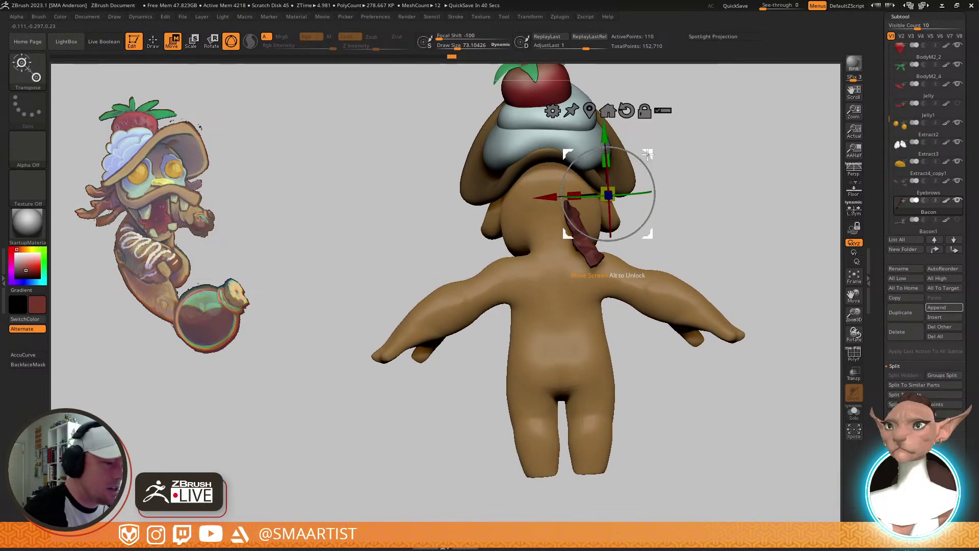
{"action": "left_click_drag", "start_coordinate": [648, 154], "coordinate": [667, 163]}
{"action": "key", "text": "q"}
{"action": "mouse_move", "coordinate": [680, 194]}
{"action": "right_mouse_down"}
{"action": "mouse_move", "coordinate": [663, 212]}
{"action": "mouse_move", "coordinate": [614, 207]}
{"action": "mouse_move", "coordinate": [623, 240]}
{"action": "mouse_move", "coordinate": [612, 208]}
{"action": "right_mouse_up"}
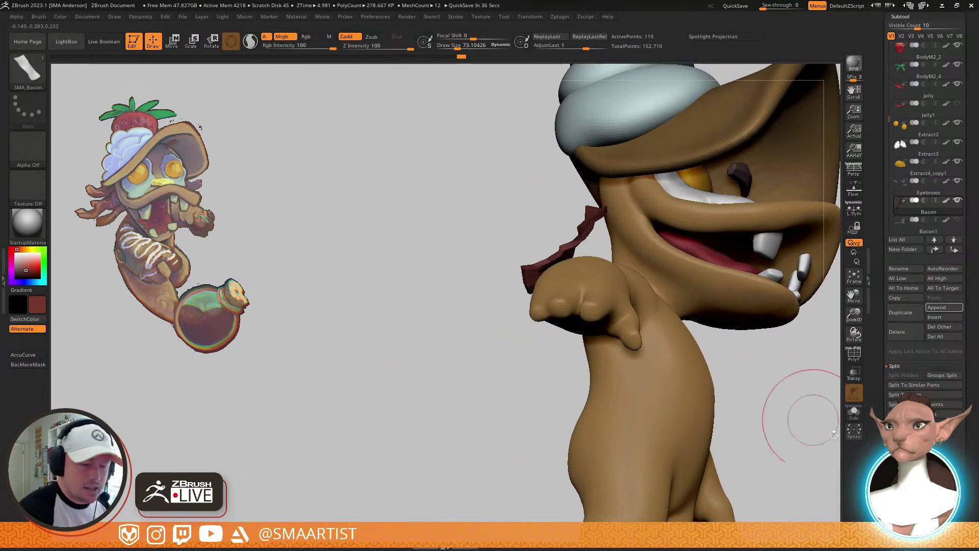
Thicken the thin bacon strip with the Deformation settings
{"action": "left_click_drag", "start_coordinate": [970, 308], "coordinate": [970, 183]}
{"action": "left_click", "coordinate": [907, 526]}
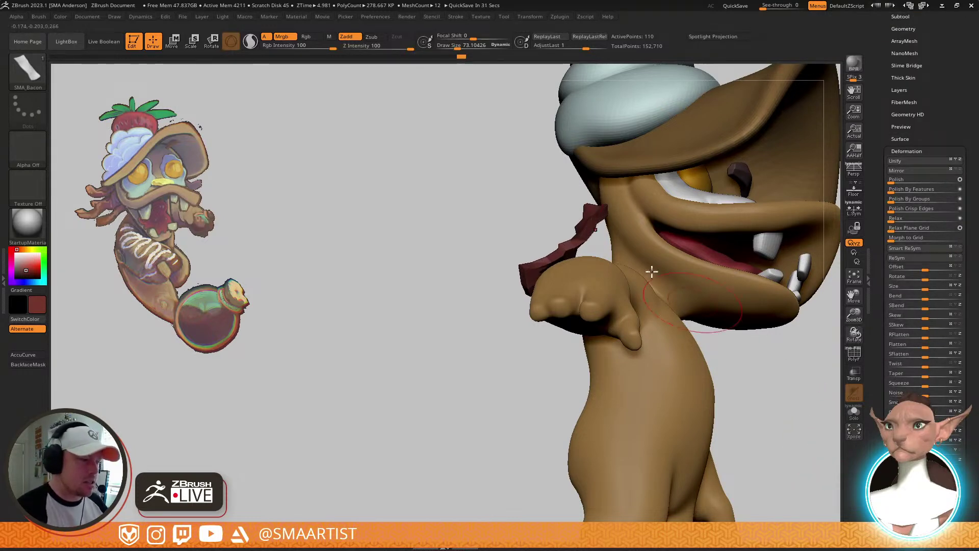
{"action": "mouse_move", "coordinate": [652, 271]}
{"action": "right_mouse_down"}
{"action": "mouse_move", "coordinate": [651, 228]}
{"action": "mouse_move", "coordinate": [662, 230]}
{"action": "mouse_move", "coordinate": [654, 230]}
{"action": "right_mouse_up"}
Switch to the Move brush with a draw size of about 23 and start reshaping the bacon strip
{"action": "key", "text": "b"}
{"action": "key", "text": "m"}
{"action": "key", "text": "v"}
{"action": "key", "text": "s"}
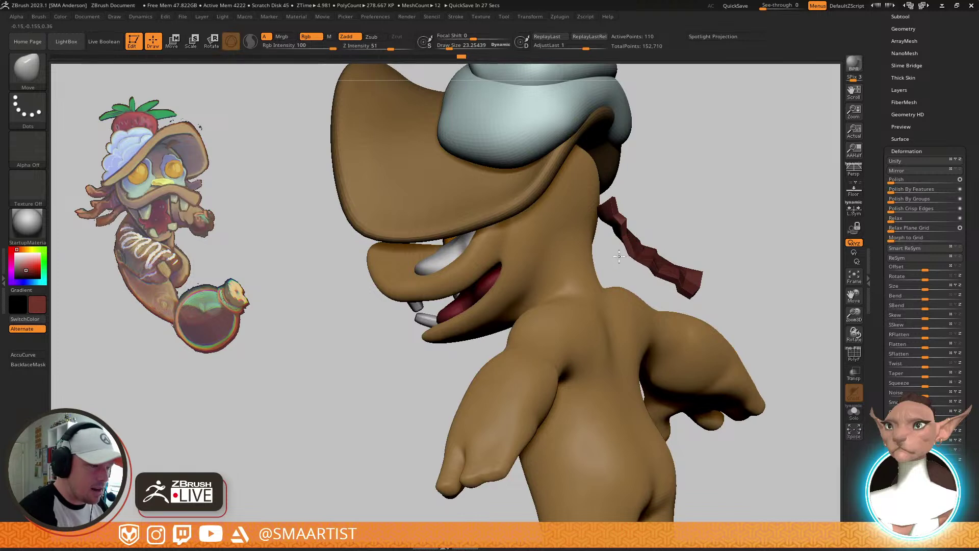
{"action": "mouse_move", "coordinate": [619, 257]}
{"action": "right_mouse_down"}
{"action": "mouse_move", "coordinate": [658, 240]}
{"action": "mouse_move", "coordinate": [680, 313]}
{"action": "right_mouse_up"}
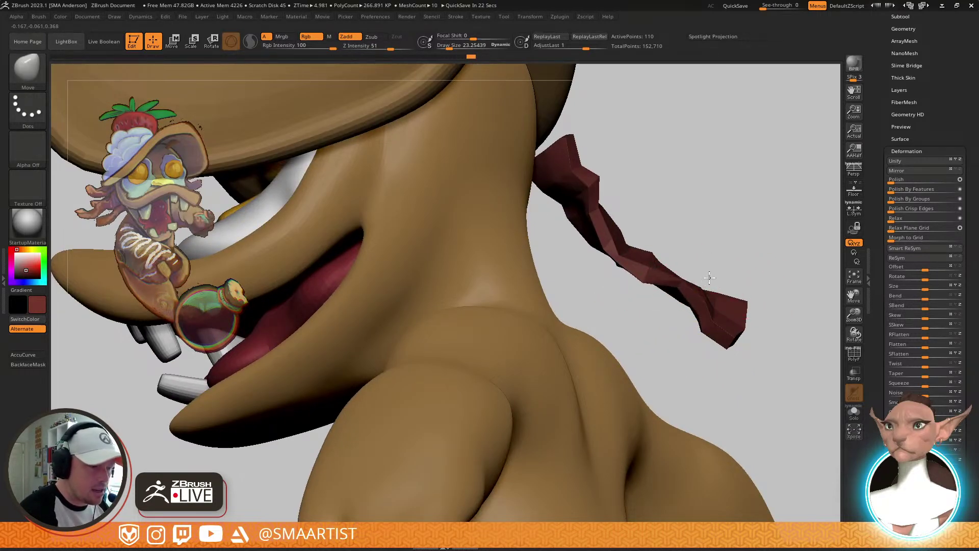
{"action": "right_click_drag", "start_coordinate": [709, 278], "coordinate": [667, 243]}
{"action": "right_click_drag", "start_coordinate": [688, 195], "coordinate": [687, 181]}
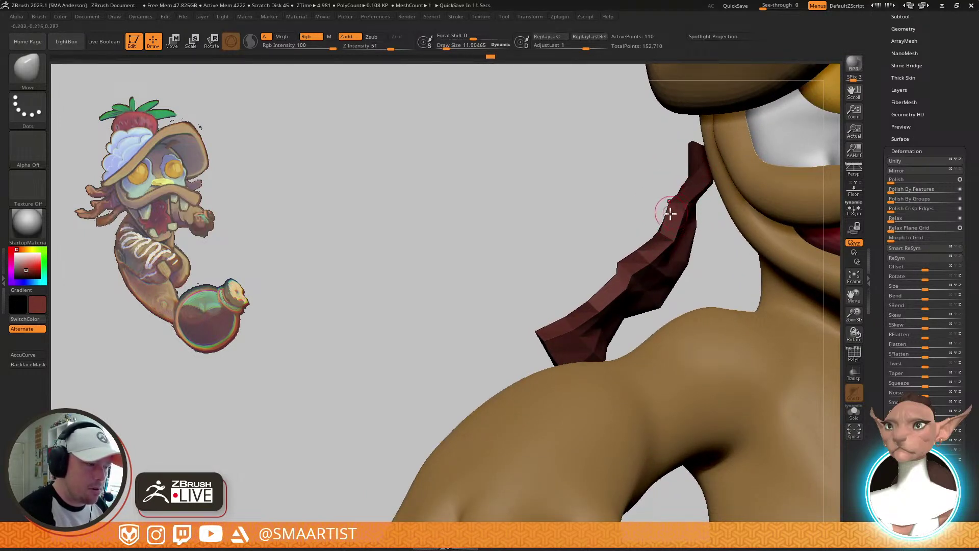
Refine the bacon strip's edges with a small Move brush and tuck its upper end into the head
{"action": "key", "text": "s"}
{"action": "left_click_drag", "start_coordinate": [670, 214], "coordinate": [673, 215]}
{"action": "mouse_move", "coordinate": [592, 302]}
{"action": "right_mouse_down"}
{"action": "mouse_move", "coordinate": [606, 335]}
{"action": "mouse_move", "coordinate": [613, 278]}
{"action": "mouse_move", "coordinate": [600, 295]}
{"action": "mouse_move", "coordinate": [650, 273]}
{"action": "mouse_move", "coordinate": [677, 246]}
{"action": "mouse_move", "coordinate": [651, 308]}
{"action": "mouse_move", "coordinate": [632, 236]}
{"action": "mouse_move", "coordinate": [621, 303]}
{"action": "mouse_move", "coordinate": [674, 304]}
{"action": "right_mouse_up"}
{"action": "right_click_drag", "start_coordinate": [728, 280], "coordinate": [710, 249]}
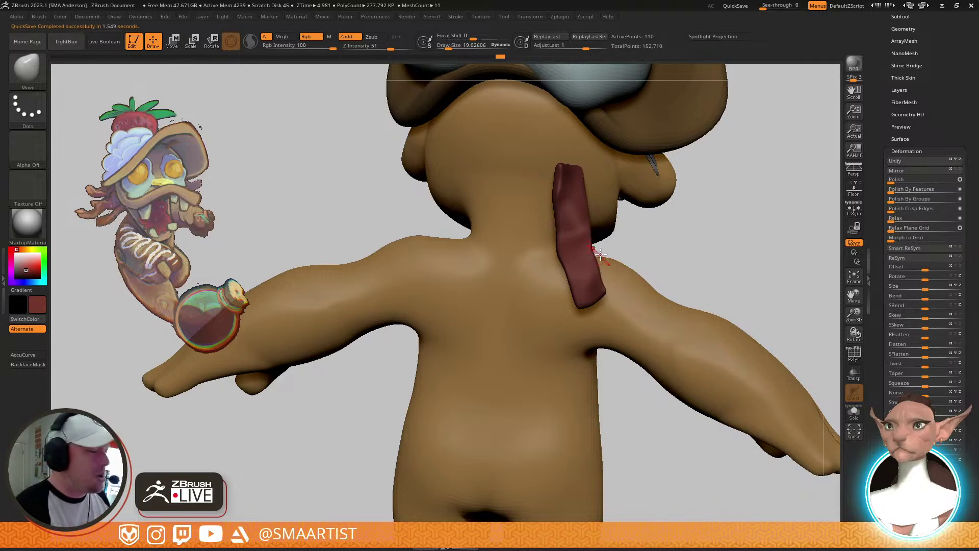
{"action": "right_click_drag", "start_coordinate": [600, 253], "coordinate": [593, 164]}
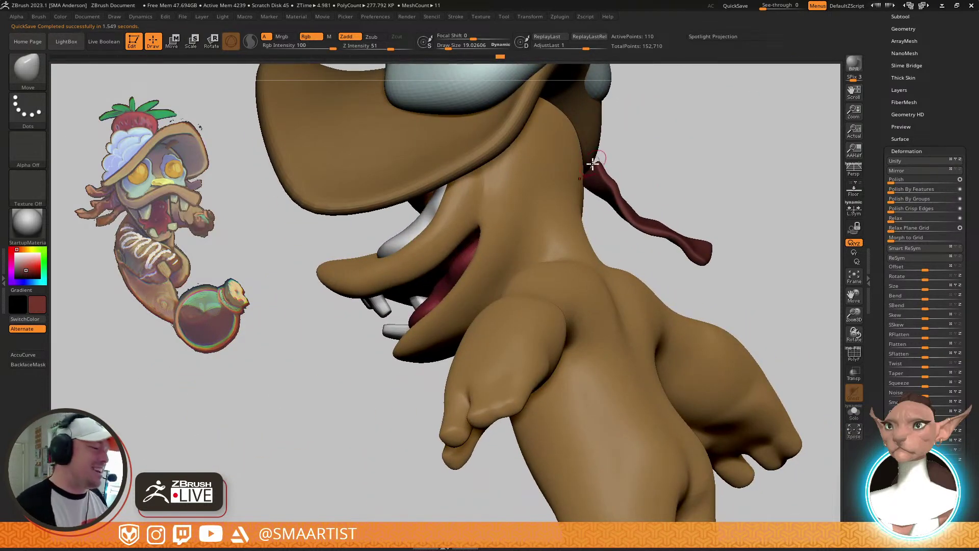
{"action": "left_click_drag", "start_coordinate": [596, 164], "coordinate": [599, 163]}
{"action": "right_click_drag", "start_coordinate": [553, 168], "coordinate": [702, 221]}
Duplicate the bacon strip with the gizmo, mirror it to the other side of the head and place another copy beside it
{"action": "key", "text": "w"}
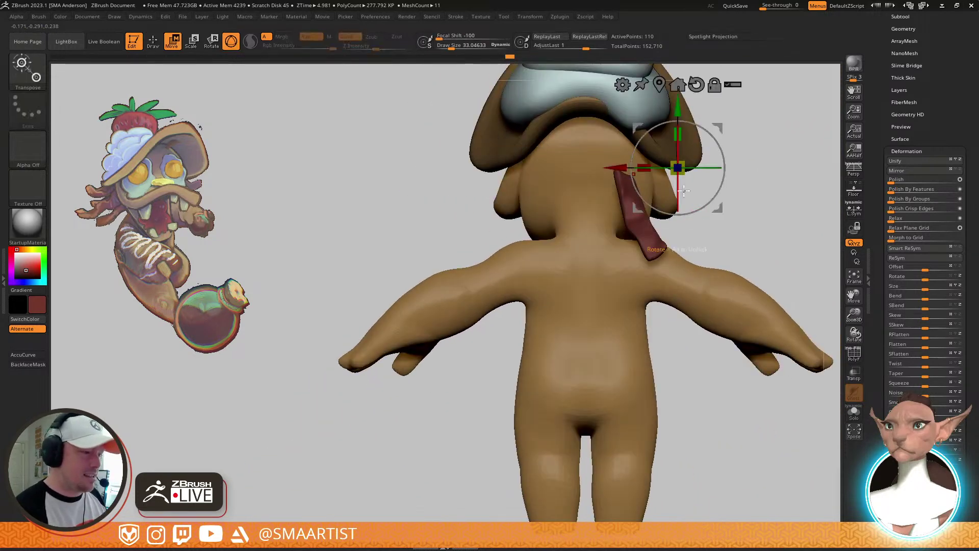
{"action": "left_click_drag", "start_coordinate": [718, 129], "coordinate": [740, 118], "text": "ctrl"}
{"action": "left_click", "coordinate": [911, 172]}
{"action": "right_click_drag", "start_coordinate": [733, 137], "coordinate": [712, 168]}
{"action": "left_click_drag", "start_coordinate": [696, 170], "coordinate": [710, 150]}
Pull the upper ends of the two neighbouring strips together using the Move brush at a draw size of about 135
{"action": "key", "text": "q"}
{"action": "key", "text": "b"}
{"action": "key", "text": "m"}
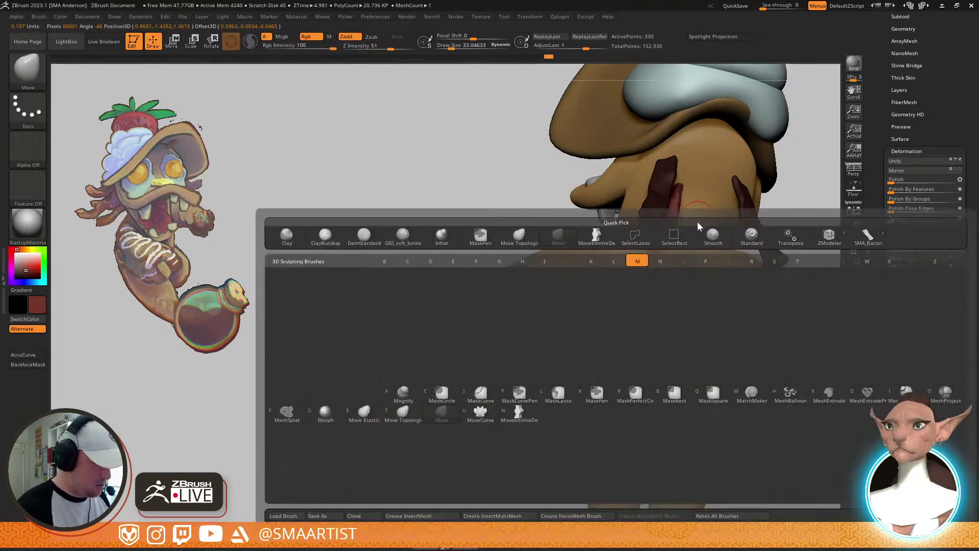
{"action": "key", "text": "v"}
{"action": "mouse_move", "coordinate": [698, 224]}
{"action": "right_mouse_down"}
{"action": "mouse_move", "coordinate": [678, 252]}
{"action": "mouse_move", "coordinate": [675, 235]}
{"action": "right_mouse_up"}
{"action": "key", "text": "s"}
{"action": "left_click_drag", "start_coordinate": [676, 227], "coordinate": [688, 228]}
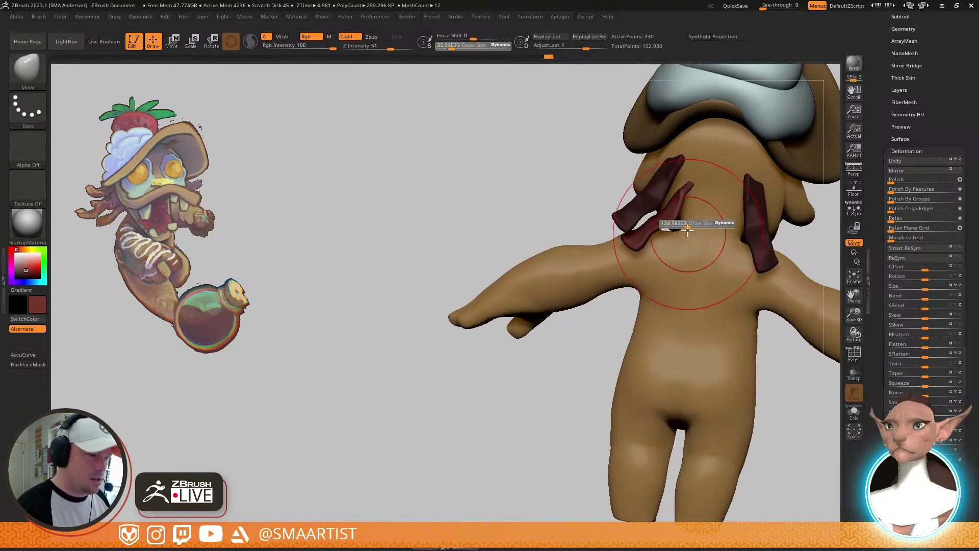
{"action": "right_click_drag", "start_coordinate": [688, 228], "coordinate": [673, 247]}
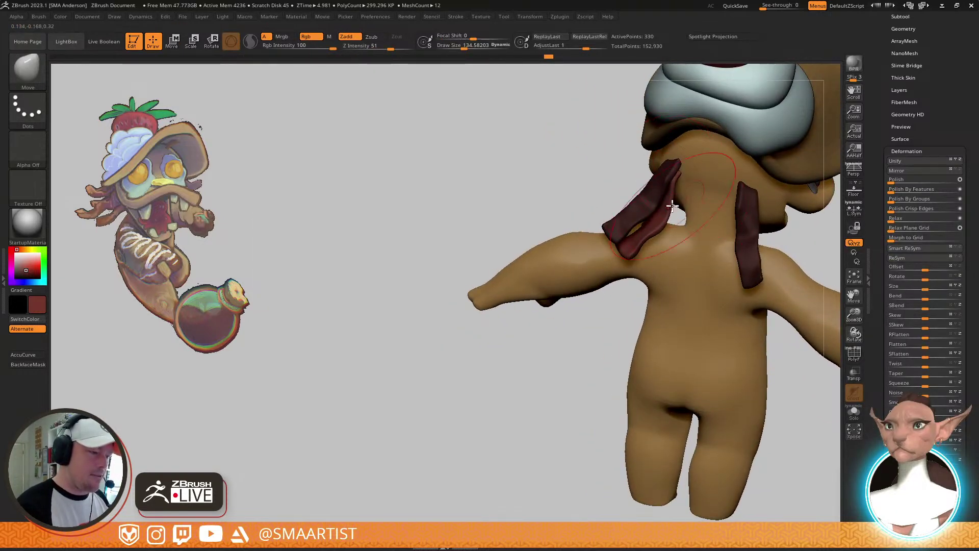
Set the draw size to about 151 and adjust how the bacon strips hang beside the jaw and shoulder
{"action": "mouse_move", "coordinate": [673, 206]}
{"action": "right_mouse_down"}
{"action": "mouse_move", "coordinate": [664, 216]}
{"action": "mouse_move", "coordinate": [675, 242]}
{"action": "mouse_move", "coordinate": [665, 230]}
{"action": "right_mouse_up"}
{"action": "key", "text": "s"}
{"action": "left_click_drag", "start_coordinate": [666, 231], "coordinate": [693, 248]}
{"action": "mouse_move", "coordinate": [680, 220]}
{"action": "right_mouse_down"}
{"action": "mouse_move", "coordinate": [695, 164]}
{"action": "mouse_move", "coordinate": [671, 210]}
{"action": "mouse_move", "coordinate": [683, 228]}
{"action": "mouse_move", "coordinate": [671, 241]}
{"action": "mouse_move", "coordinate": [691, 253]}
{"action": "mouse_move", "coordinate": [662, 227]}
{"action": "right_mouse_up"}
{"action": "key", "text": "s"}
{"action": "mouse_move", "coordinate": [661, 226]}
{"action": "left_mouse_down"}
{"action": "mouse_move", "coordinate": [671, 229]}
{"action": "mouse_move", "coordinate": [634, 191]}
{"action": "left_mouse_up"}
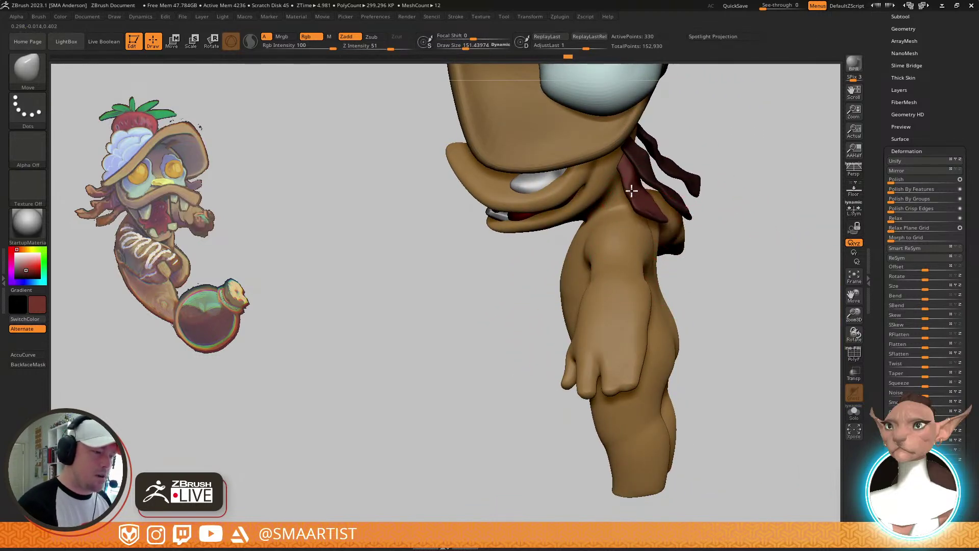
Bend the upper part of the inner bacon strip with the Move brush at a draw size of about 45
{"action": "mouse_move", "coordinate": [640, 193]}
{"action": "right_mouse_down"}
{"action": "mouse_move", "coordinate": [678, 192]}
{"action": "mouse_move", "coordinate": [699, 174]}
{"action": "mouse_move", "coordinate": [624, 162]}
{"action": "mouse_move", "coordinate": [620, 212]}
{"action": "mouse_move", "coordinate": [698, 171]}
{"action": "mouse_move", "coordinate": [676, 219]}
{"action": "right_mouse_up"}
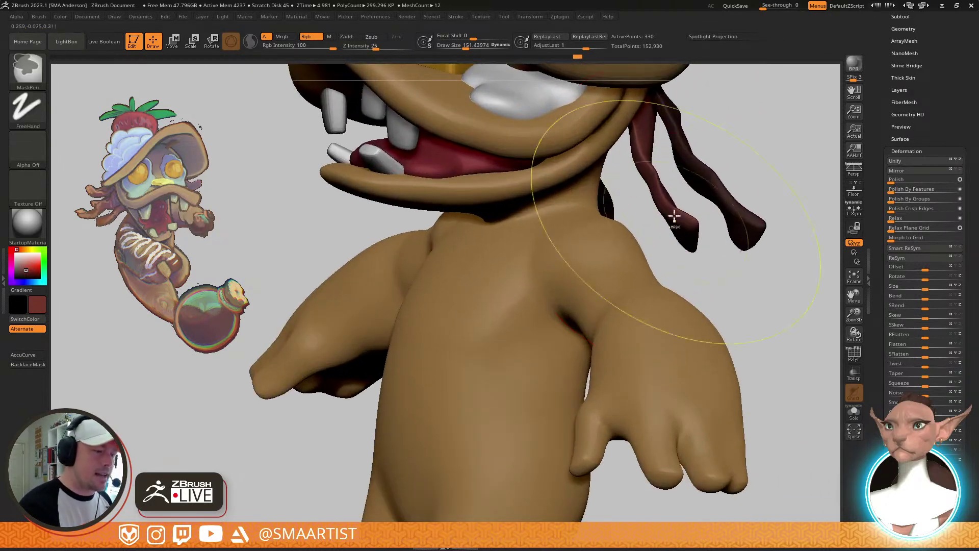
{"action": "key", "text": "s"}
{"action": "left_click_drag", "start_coordinate": [662, 198], "coordinate": [650, 190]}
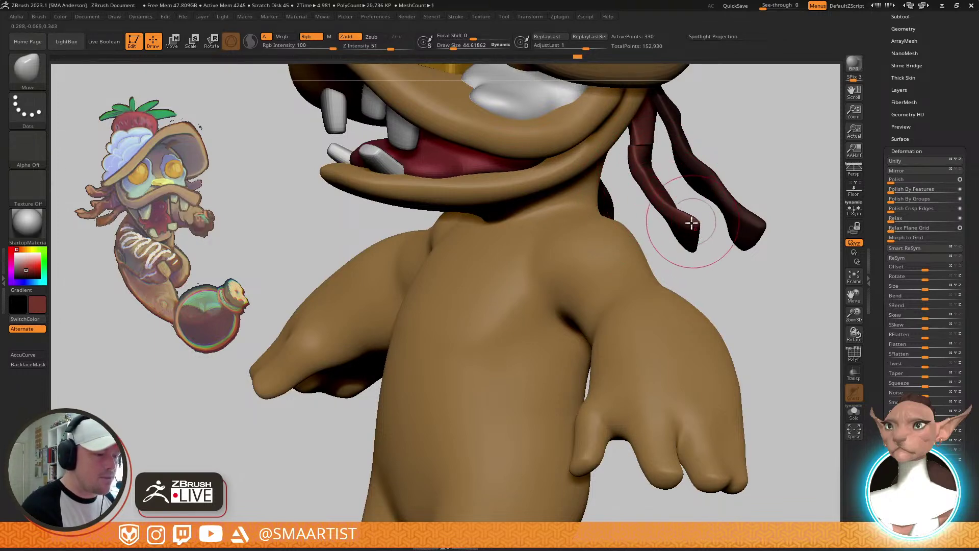
{"action": "mouse_move", "coordinate": [741, 256]}
{"action": "right_mouse_down"}
{"action": "mouse_move", "coordinate": [713, 255]}
{"action": "mouse_move", "coordinate": [737, 238]}
{"action": "right_mouse_up"}
{"action": "mouse_move", "coordinate": [737, 239]}
{"action": "right_mouse_down", "text": "ctrl"}
{"action": "mouse_move", "coordinate": [730, 217]}
{"action": "mouse_move", "coordinate": [710, 221]}
{"action": "mouse_move", "coordinate": [767, 309]}
{"action": "mouse_move", "coordinate": [713, 278]}
{"action": "mouse_move", "coordinate": [744, 284]}
{"action": "right_mouse_up", "text": "ctrl"}
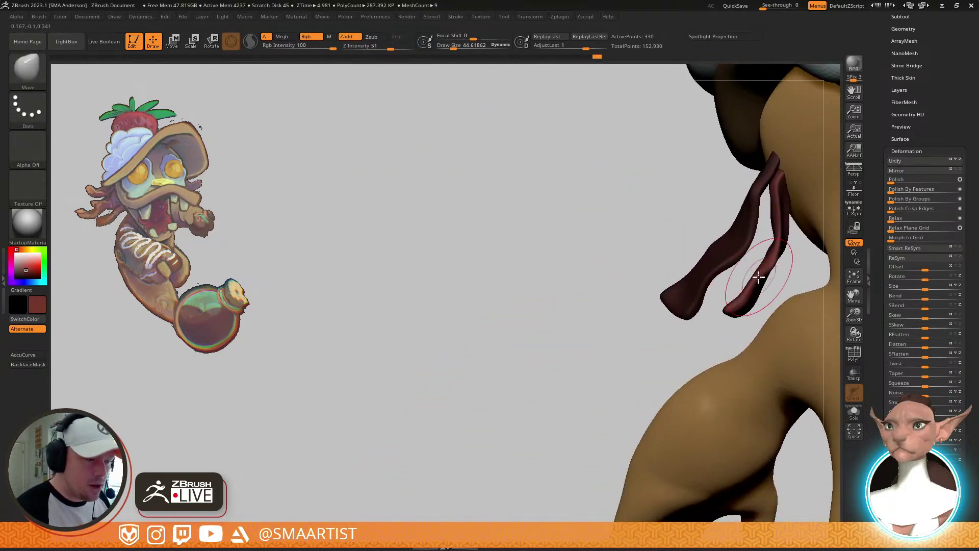
Reduce the draw size to about 26 and widen the inner strip's lower end
{"action": "key", "text": "s"}
{"action": "left_click_drag", "start_coordinate": [756, 280], "coordinate": [732, 285]}
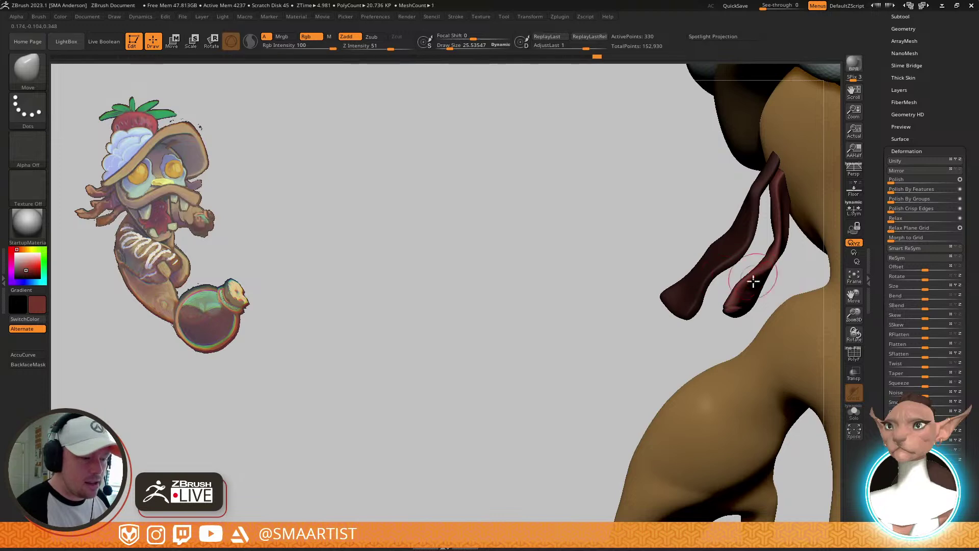
{"action": "right_click_drag", "start_coordinate": [753, 281], "coordinate": [779, 258]}
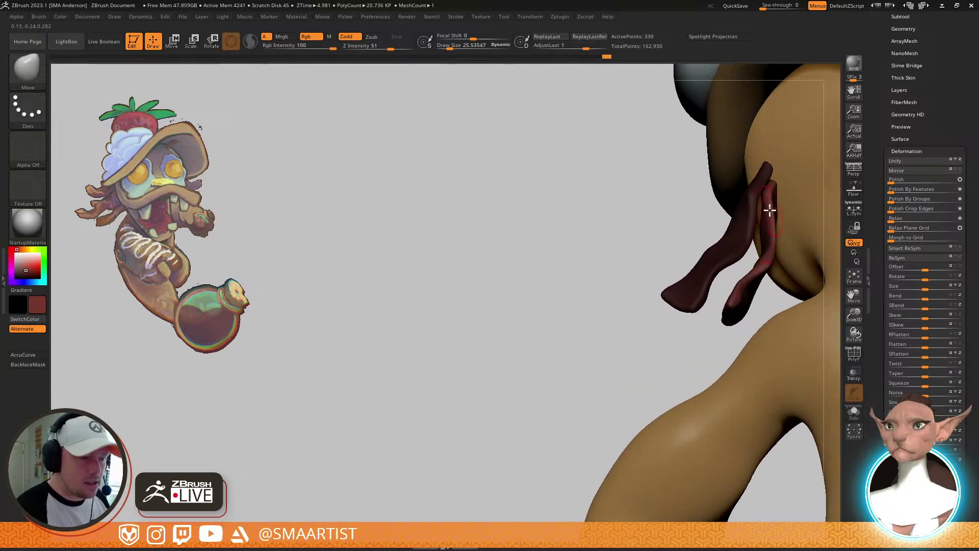
Isolate the bacon strip pair on one side of the head, duplicate it with the remaining strip masked, and mirror the copy
{"action": "mouse_move", "coordinate": [784, 215]}
{"action": "right_mouse_down", "text": "ctrl"}
{"action": "mouse_move", "coordinate": [780, 188]}
{"action": "mouse_move", "coordinate": [819, 223]}
{"action": "mouse_move", "coordinate": [760, 239]}
{"action": "mouse_move", "coordinate": [781, 203]}
{"action": "mouse_move", "coordinate": [772, 214]}
{"action": "mouse_move", "coordinate": [772, 204]}
{"action": "mouse_move", "coordinate": [809, 181]}
{"action": "mouse_move", "coordinate": [746, 198]}
{"action": "mouse_move", "coordinate": [747, 223]}
{"action": "mouse_move", "coordinate": [771, 221]}
{"action": "right_mouse_up", "text": "ctrl"}
{"action": "key", "text": "w"}
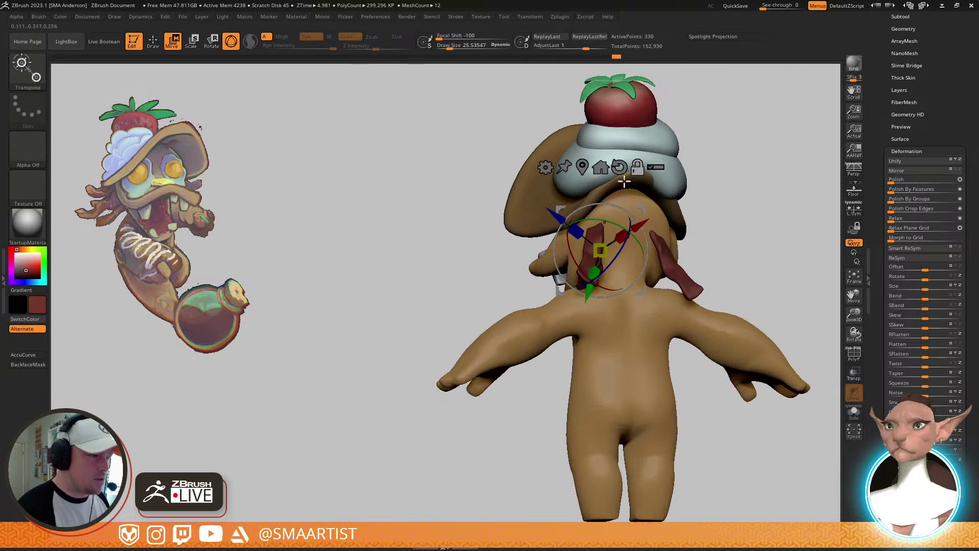
{"action": "left_click", "coordinate": [619, 167], "text": "alt"}
{"action": "right_click_drag", "start_coordinate": [692, 177], "coordinate": [732, 186]}
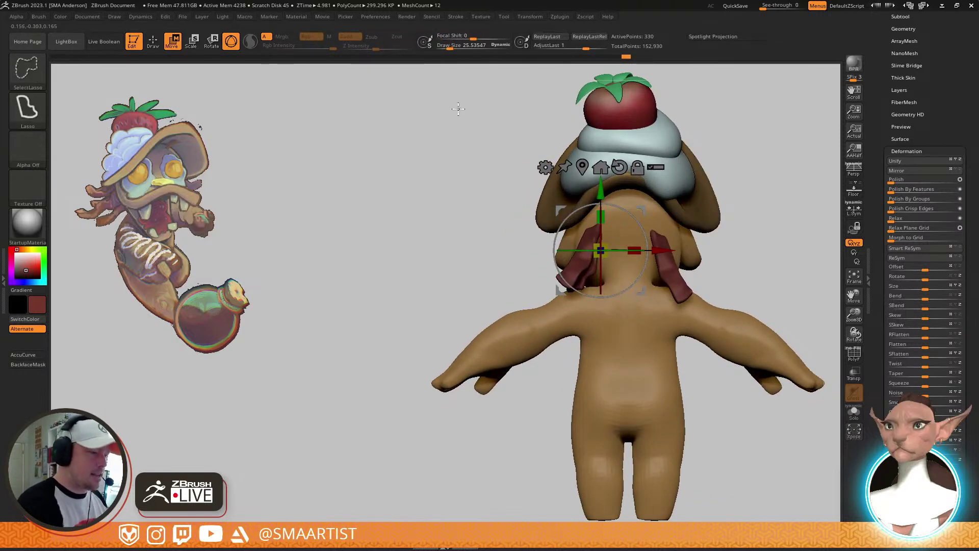
{"action": "mouse_move", "coordinate": [459, 109]}
{"action": "left_mouse_down", "text": "ctrl+shift"}
{"action": "mouse_move", "coordinate": [616, 354]}
{"action": "mouse_move", "coordinate": [627, 77]}
{"action": "left_mouse_up", "text": "ctrl+shift"}
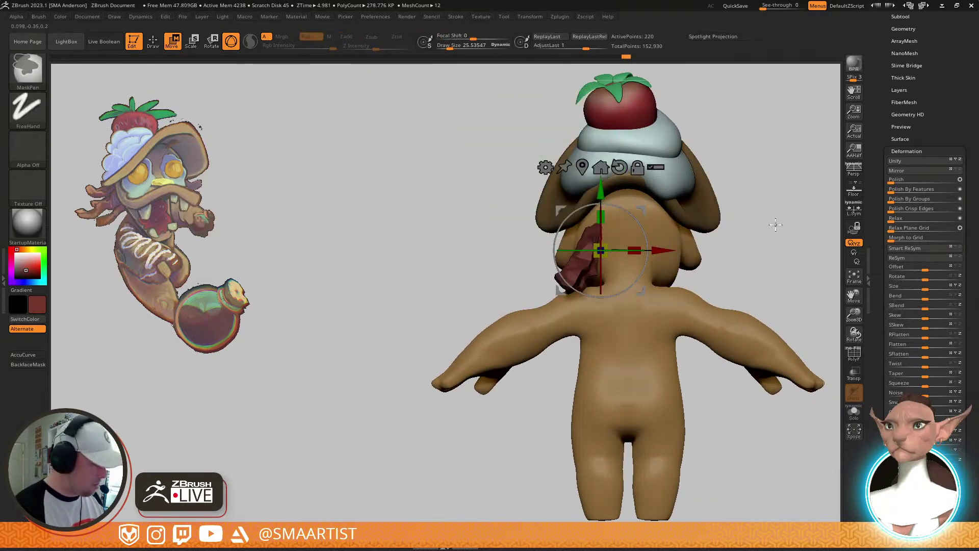
{"action": "left_click", "coordinate": [777, 219], "text": "ctrl+shift"}
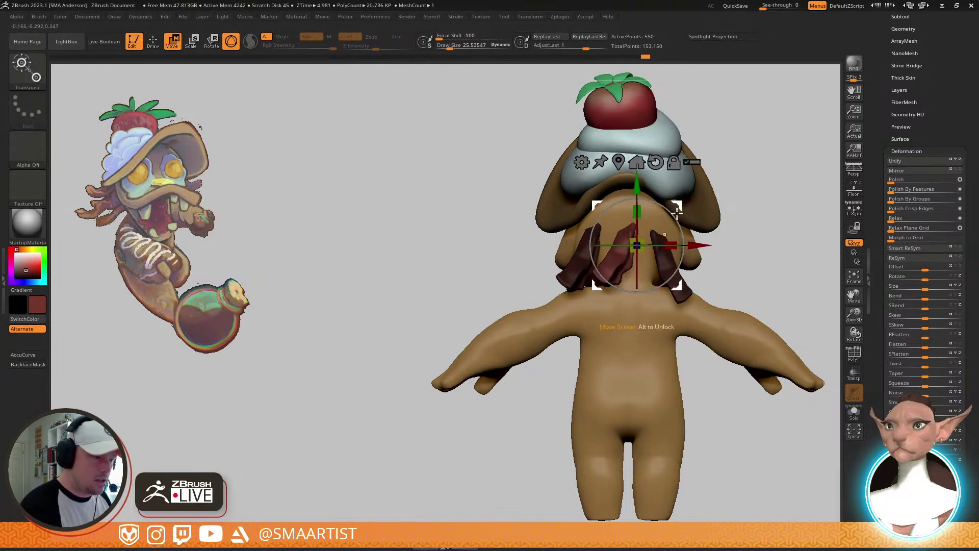
{"action": "left_click", "coordinate": [906, 171]}
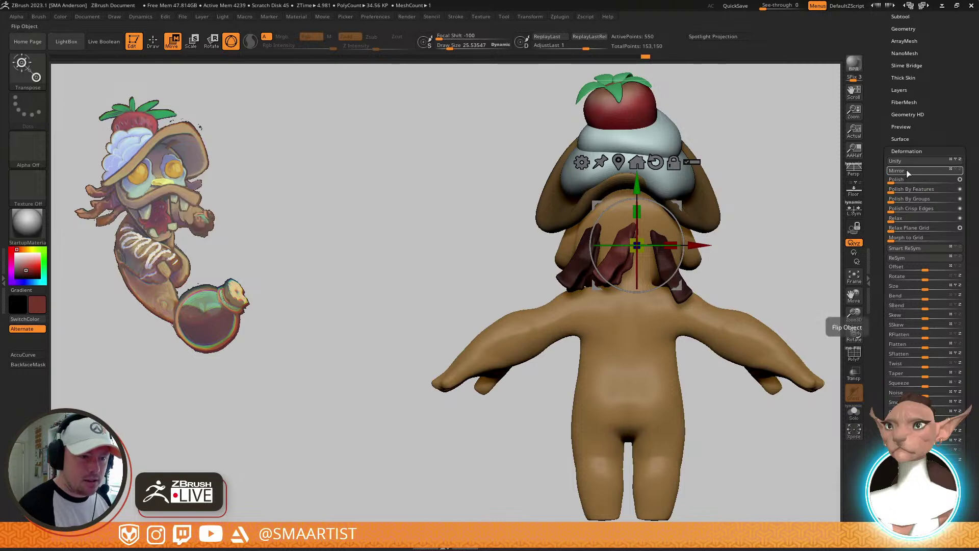
Move and rotate the mirrored strip pair into place at the back of the head beside the single strip
{"action": "mouse_move", "coordinate": [667, 237]}
{"action": "right_mouse_down"}
{"action": "mouse_move", "coordinate": [682, 278]}
{"action": "mouse_move", "coordinate": [658, 236]}
{"action": "right_mouse_up"}
{"action": "left_click_drag", "start_coordinate": [658, 234], "coordinate": [695, 236]}
{"action": "left_click_drag", "start_coordinate": [717, 192], "coordinate": [679, 184], "text": "shift"}
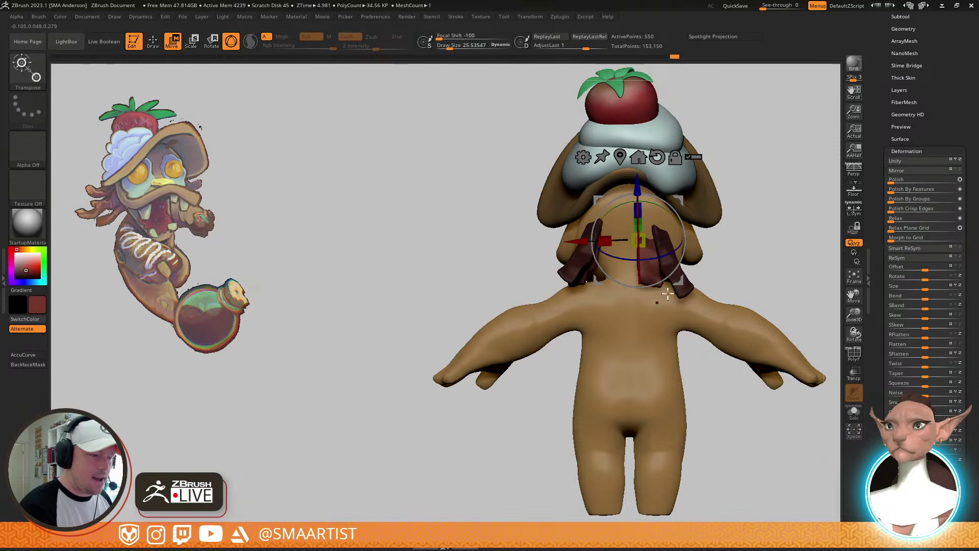
{"action": "left_click_drag", "start_coordinate": [668, 293], "coordinate": [744, 256]}
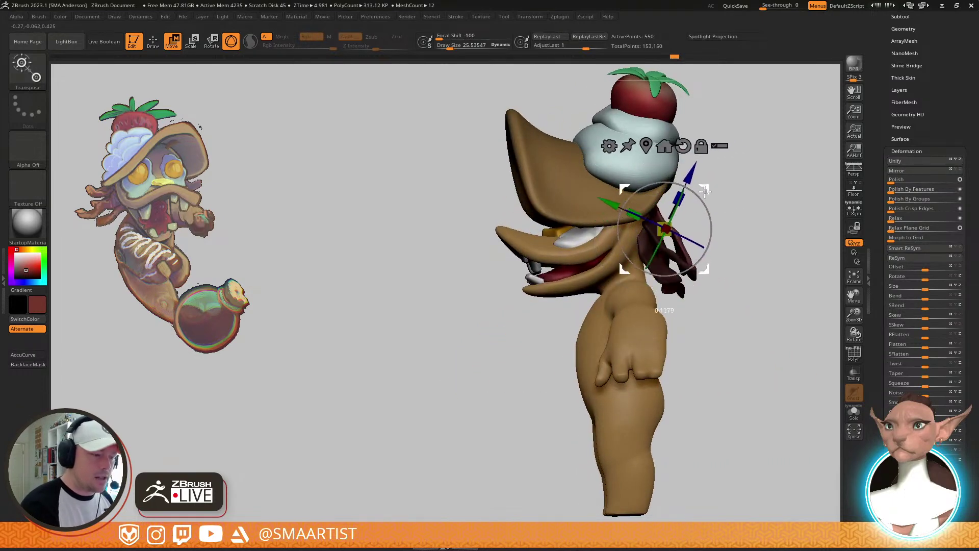
{"action": "mouse_move", "coordinate": [705, 190]}
{"action": "left_mouse_down"}
{"action": "mouse_move", "coordinate": [694, 176]}
{"action": "mouse_move", "coordinate": [713, 197]}
{"action": "mouse_move", "coordinate": [723, 158]}
{"action": "mouse_move", "coordinate": [768, 176]}
{"action": "mouse_move", "coordinate": [770, 219]}
{"action": "mouse_move", "coordinate": [735, 187]}
{"action": "mouse_move", "coordinate": [783, 197]}
{"action": "mouse_move", "coordinate": [764, 193]}
{"action": "mouse_move", "coordinate": [757, 169]}
{"action": "mouse_move", "coordinate": [755, 183]}
{"action": "mouse_move", "coordinate": [781, 223]}
{"action": "mouse_move", "coordinate": [779, 245]}
{"action": "left_mouse_up"}
Select the Move brush and replace it with the Move Elastic brush
{"action": "key", "text": "b"}
{"action": "key", "text": "m"}
{"action": "key", "text": "v"}
{"action": "key", "text": "b"}
{"action": "key", "text": "m"}
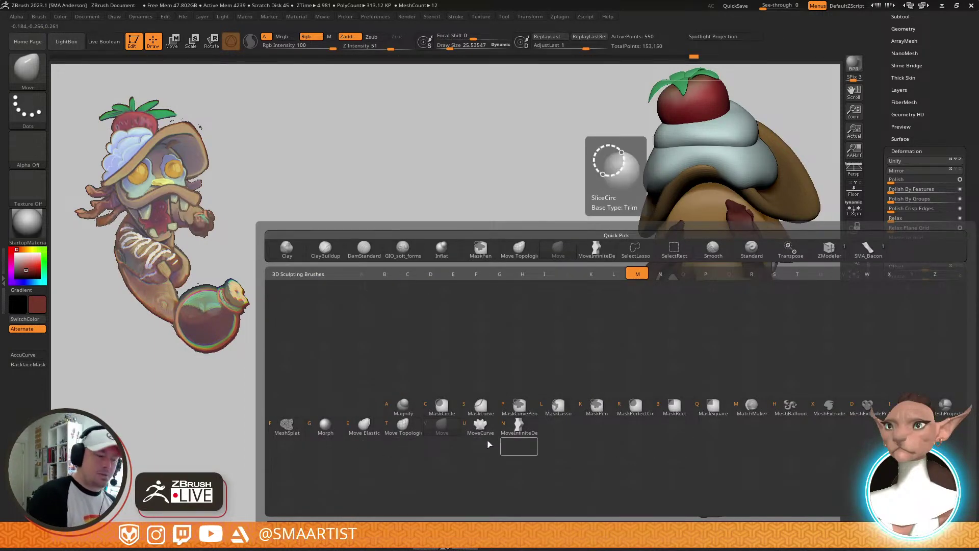
{"action": "key", "text": "e"}
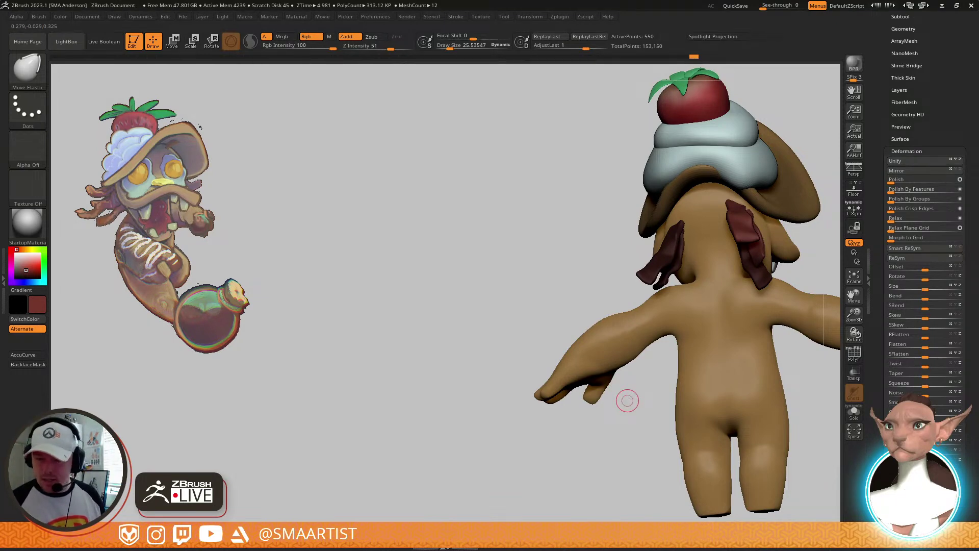
Switch to the web browser, view the ZBrushLIVE calendar page, and return to ZBrush
{"action": "key", "text": "alt+Tab"}
{"action": "key", "text": "alt+Tab"}
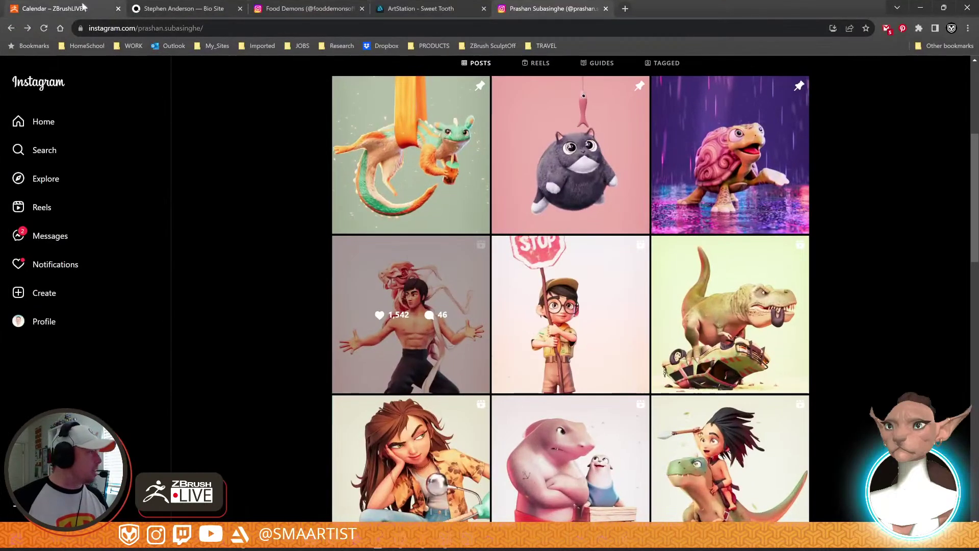
{"action": "left_click", "coordinate": [61, 8]}
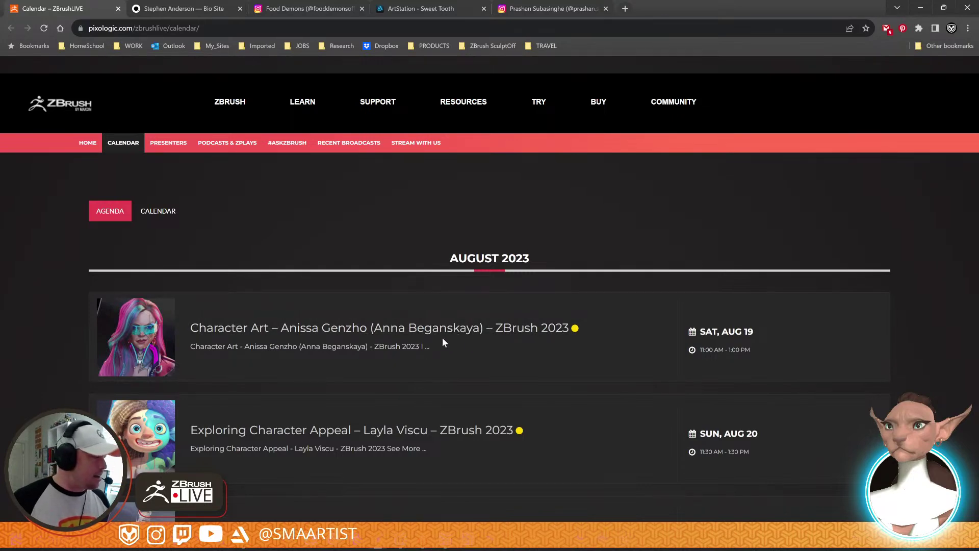
{"action": "left_click", "coordinate": [926, 5]}
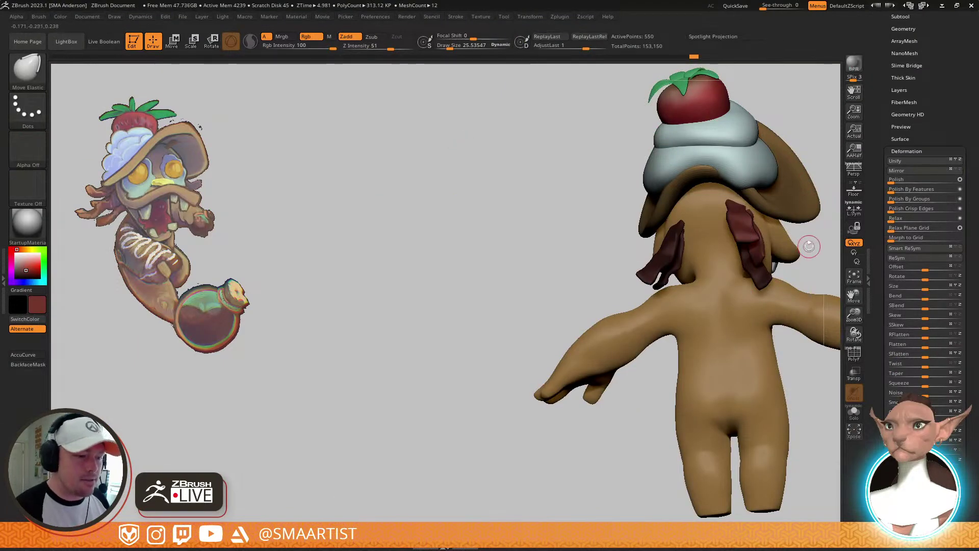
Isolate one bacon strip behind the head, mask all the others, and reposition and rotate it among its neighbours
{"action": "mouse_move", "coordinate": [809, 246]}
{"action": "left_mouse_down"}
{"action": "mouse_move", "coordinate": [690, 279]}
{"action": "mouse_move", "coordinate": [726, 238]}
{"action": "mouse_move", "coordinate": [768, 223]}
{"action": "mouse_move", "coordinate": [774, 253]}
{"action": "left_mouse_up"}
{"action": "left_click", "coordinate": [755, 262], "text": "ctrl+shift"}
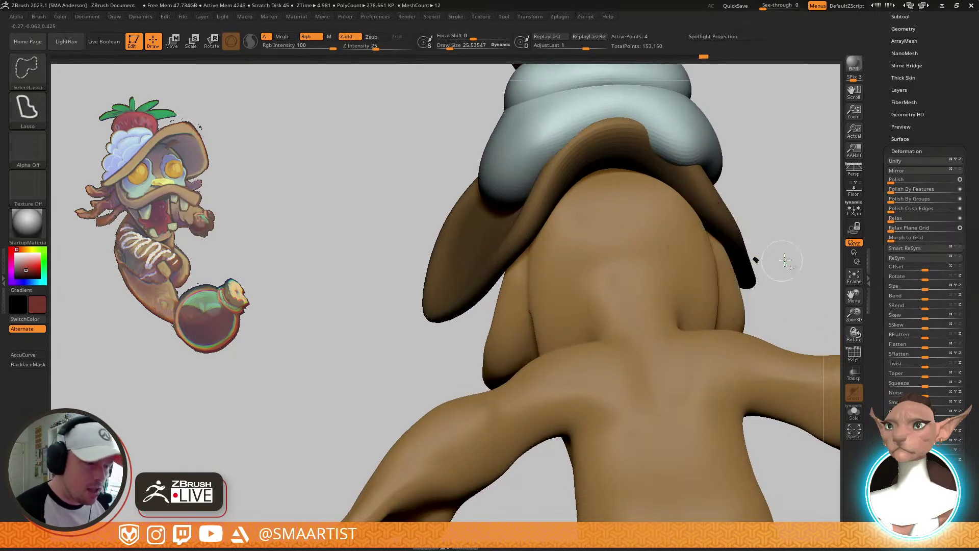
{"action": "left_click", "coordinate": [794, 258], "text": "ctrl+shift"}
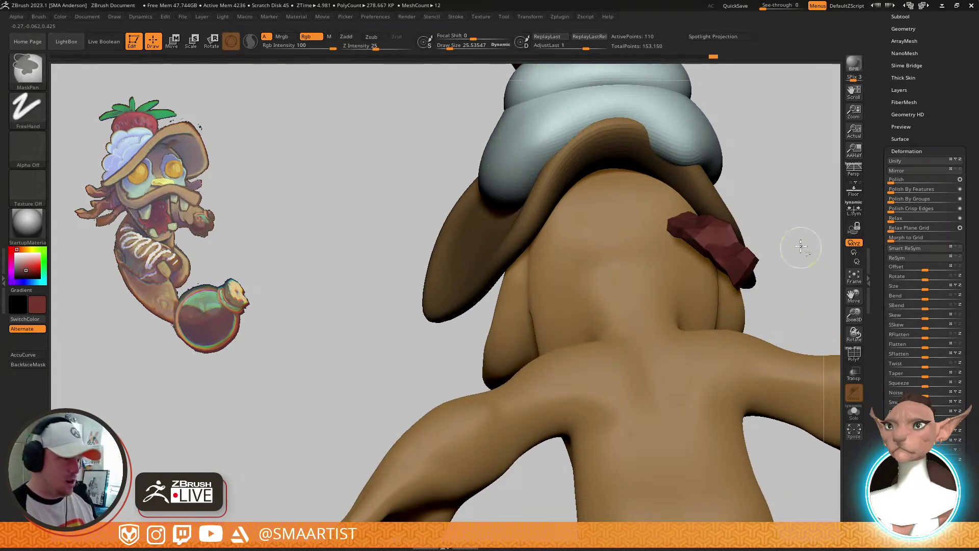
{"action": "left_click", "coordinate": [788, 245], "text": "ctrl+shift"}
{"action": "key", "text": "w"}
{"action": "left_click", "coordinate": [745, 260], "text": "ctrl"}
{"action": "mouse_move", "coordinate": [809, 255]}
{"action": "left_mouse_down"}
{"action": "mouse_move", "coordinate": [769, 310]}
{"action": "mouse_move", "coordinate": [790, 231]}
{"action": "mouse_move", "coordinate": [749, 267]}
{"action": "mouse_move", "coordinate": [767, 309]}
{"action": "left_mouse_up"}
{"action": "key", "text": "y"}
{"action": "mouse_move", "coordinate": [707, 230]}
{"action": "left_mouse_down"}
{"action": "mouse_move", "coordinate": [723, 298]}
{"action": "mouse_move", "coordinate": [754, 305]}
{"action": "left_mouse_up"}
{"action": "left_click_drag", "start_coordinate": [757, 264], "coordinate": [709, 262]}
Bend the repositioned bacon strip with the Move brush at a draw size of about 15
{"action": "key", "text": "b"}
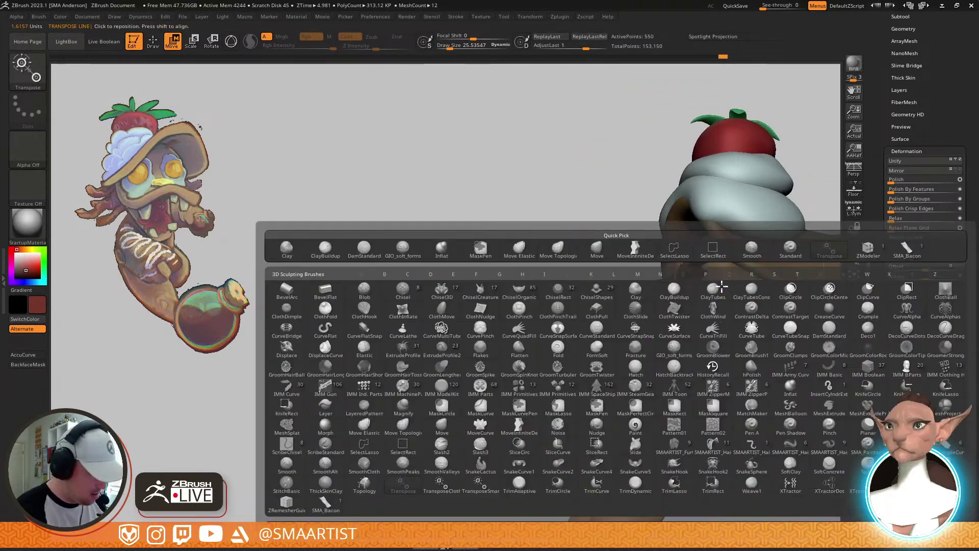
{"action": "key", "text": "m"}
{"action": "key", "text": "v"}
{"action": "mouse_move", "coordinate": [689, 265]}
{"action": "right_mouse_down", "text": "ctrl"}
{"action": "mouse_move", "coordinate": [704, 273]}
{"action": "mouse_move", "coordinate": [687, 237]}
{"action": "right_mouse_up", "text": "ctrl"}
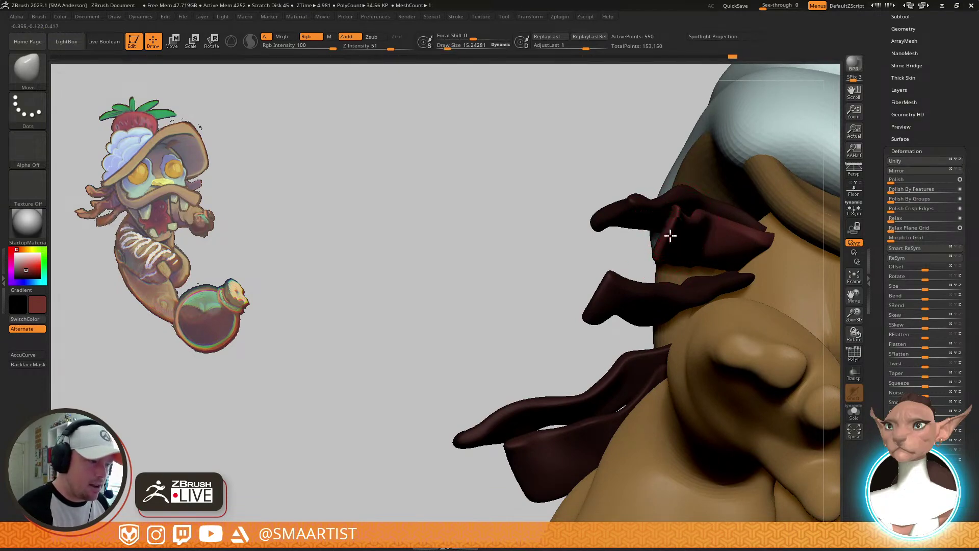
{"action": "left_click_drag", "start_coordinate": [660, 203], "coordinate": [692, 247]}
{"action": "left_click_drag", "start_coordinate": [703, 209], "coordinate": [726, 233]}
{"action": "mouse_move", "coordinate": [710, 213]}
{"action": "right_mouse_down"}
{"action": "mouse_move", "coordinate": [755, 221]}
{"action": "mouse_move", "coordinate": [752, 213]}
{"action": "right_mouse_up"}
Set the Move brush's draw size to about 23 and shape how the strip hangs between its neighbours
{"action": "key", "text": "s"}
{"action": "mouse_move", "coordinate": [740, 163]}
{"action": "left_mouse_down"}
{"action": "mouse_move", "coordinate": [756, 219]}
{"action": "mouse_move", "coordinate": [709, 229]}
{"action": "left_mouse_up"}
{"action": "key", "text": "s"}
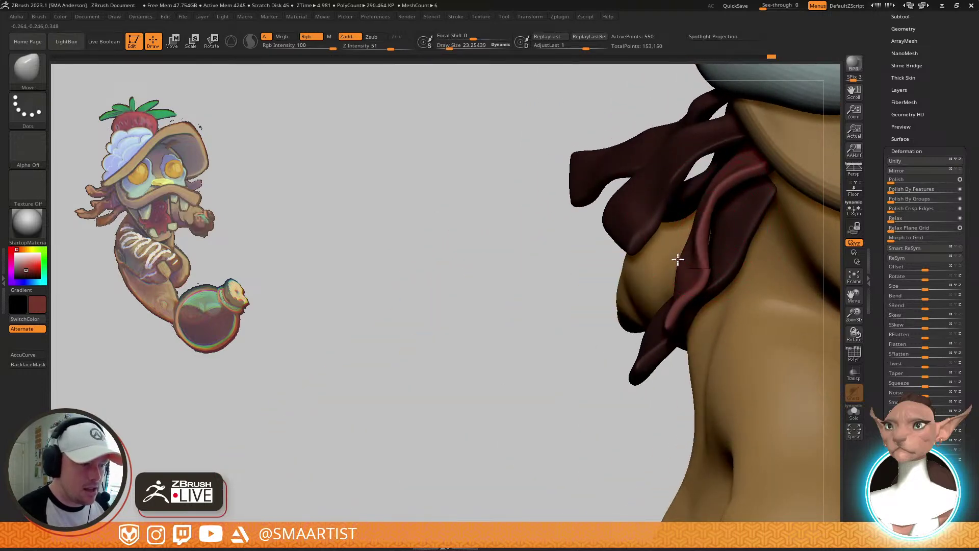
{"action": "right_click_drag", "start_coordinate": [726, 182], "coordinate": [734, 236]}
{"action": "mouse_move", "coordinate": [734, 235]}
{"action": "left_mouse_down"}
{"action": "mouse_move", "coordinate": [807, 221]}
{"action": "mouse_move", "coordinate": [834, 228]}
{"action": "mouse_move", "coordinate": [724, 238]}
{"action": "mouse_move", "coordinate": [765, 201]}
{"action": "mouse_move", "coordinate": [758, 247]}
{"action": "mouse_move", "coordinate": [765, 195]}
{"action": "left_mouse_up"}
Isolate the three-strip cluster, mask the remaining strips, and duplicate the cluster toward the middle of the back of the head
{"action": "key", "text": "shift+f"}
{"action": "key", "text": "shift+f"}
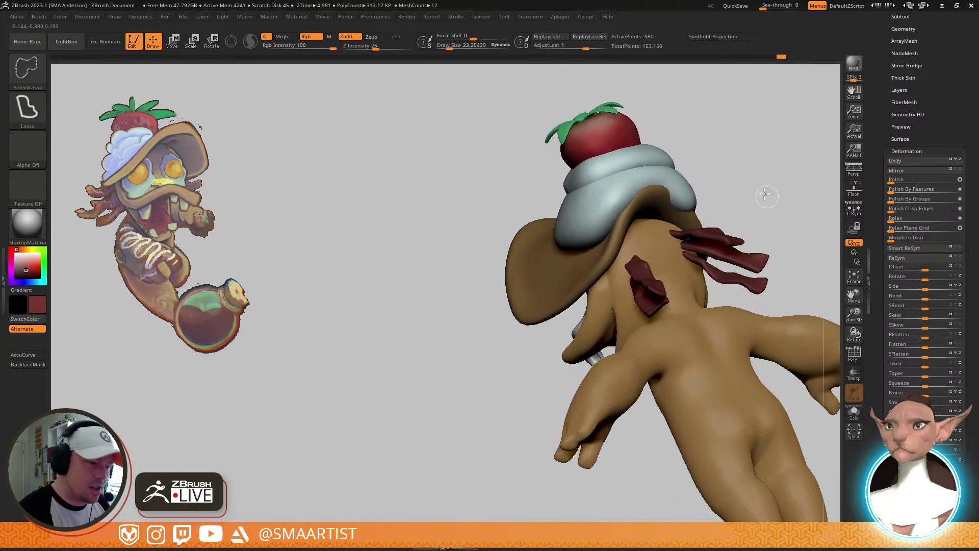
{"action": "left_click_drag", "start_coordinate": [807, 276], "coordinate": [805, 273], "text": "ctrl+shift"}
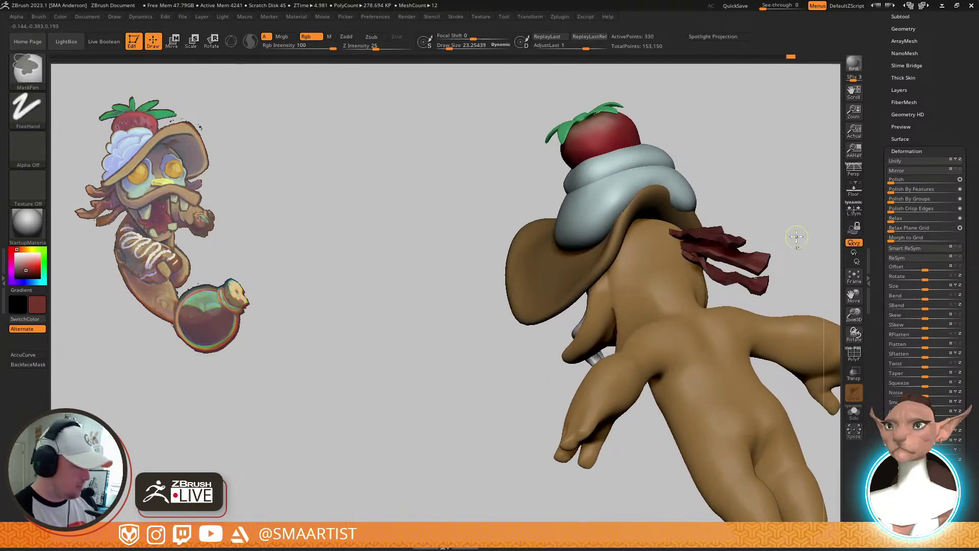
{"action": "left_click", "coordinate": [792, 191], "text": "ctrl"}
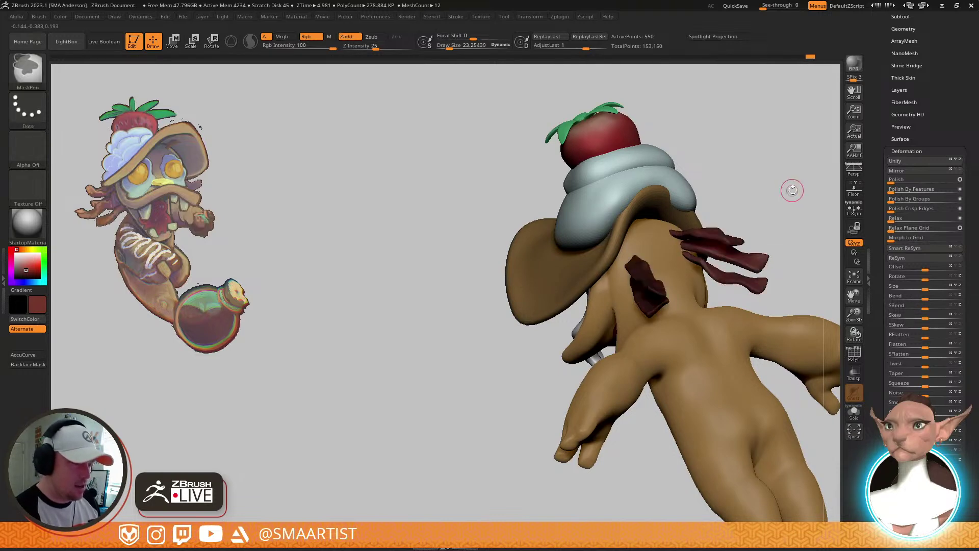
{"action": "mouse_move", "coordinate": [792, 190]}
{"action": "left_mouse_down"}
{"action": "mouse_move", "coordinate": [776, 203]}
{"action": "mouse_move", "coordinate": [785, 216]}
{"action": "mouse_move", "coordinate": [780, 196]}
{"action": "left_mouse_up"}
{"action": "key", "text": "w"}
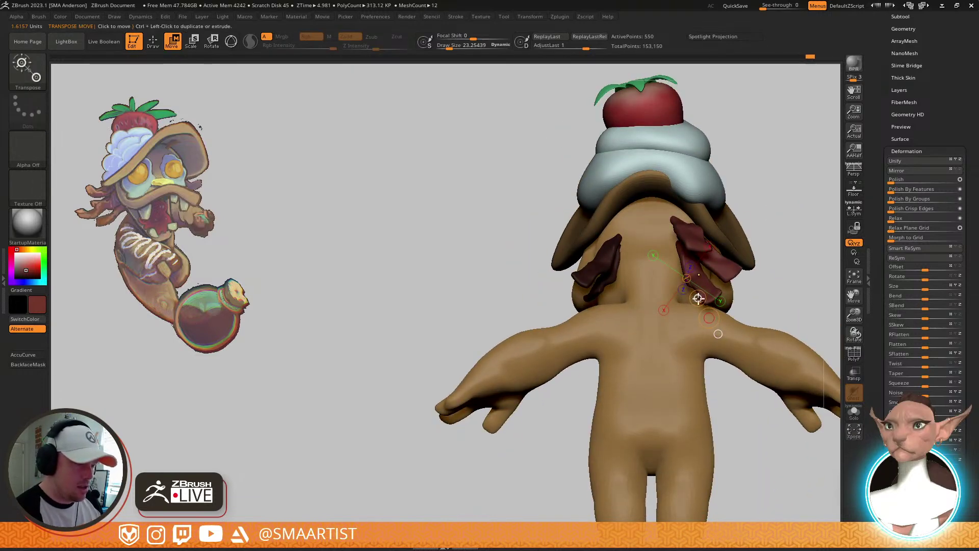
{"action": "left_click_drag", "start_coordinate": [653, 285], "coordinate": [658, 287], "text": "ctrl"}
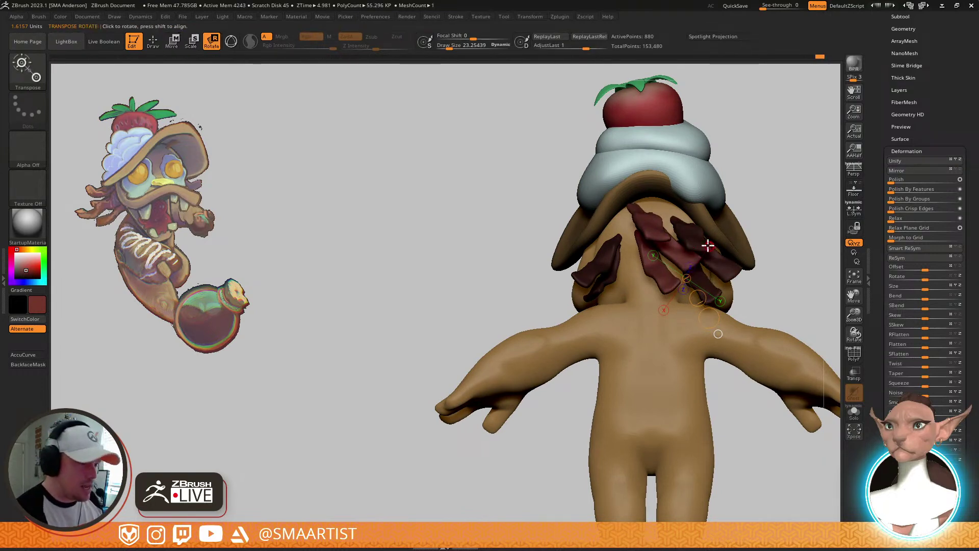
Recentre the gizmo on the duplicated strips, then rotate and move them against the back of the head under the hat
{"action": "key", "text": "y"}
{"action": "left_click_drag", "start_coordinate": [765, 215], "coordinate": [799, 248]}
{"action": "left_click_drag", "start_coordinate": [719, 165], "coordinate": [843, 158], "text": "alt"}
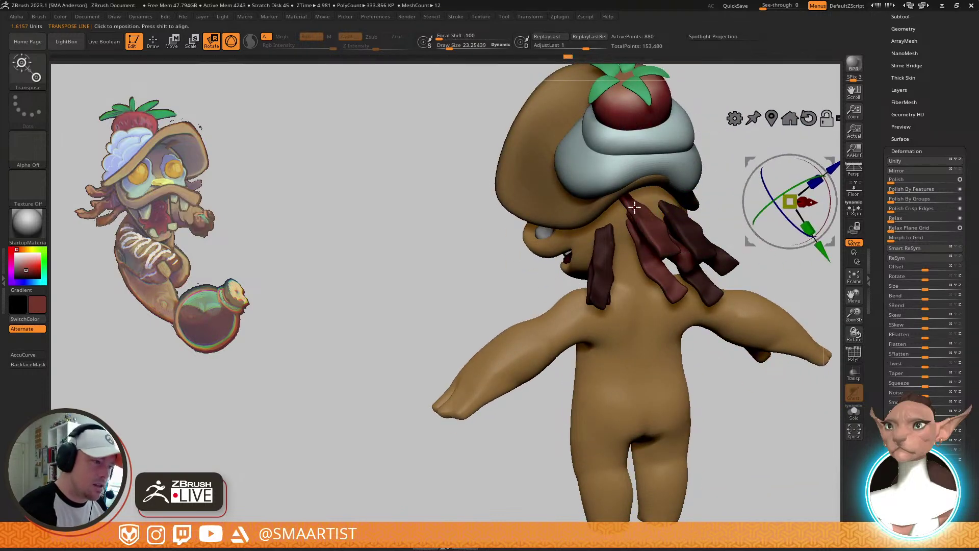
{"action": "left_click", "coordinate": [635, 207], "text": "alt"}
{"action": "left_click_drag", "start_coordinate": [657, 224], "coordinate": [760, 300]}
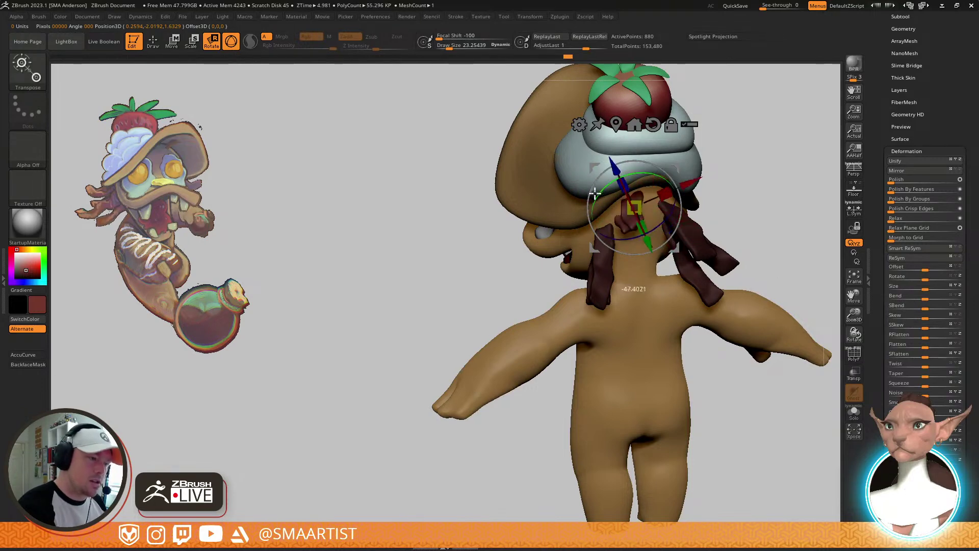
{"action": "right_click_drag", "start_coordinate": [594, 194], "coordinate": [612, 266]}
{"action": "left_click_drag", "start_coordinate": [688, 248], "coordinate": [654, 217]}
{"action": "mouse_move", "coordinate": [613, 156]}
{"action": "left_mouse_down"}
{"action": "mouse_move", "coordinate": [631, 174]}
{"action": "mouse_move", "coordinate": [608, 179]}
{"action": "mouse_move", "coordinate": [602, 209]}
{"action": "mouse_move", "coordinate": [712, 282]}
{"action": "mouse_move", "coordinate": [701, 289]}
{"action": "left_mouse_up"}
Choose the Move Elastic brush and set its draw size to about 99 for shaping the duplicated strips
{"action": "key", "text": "b"}
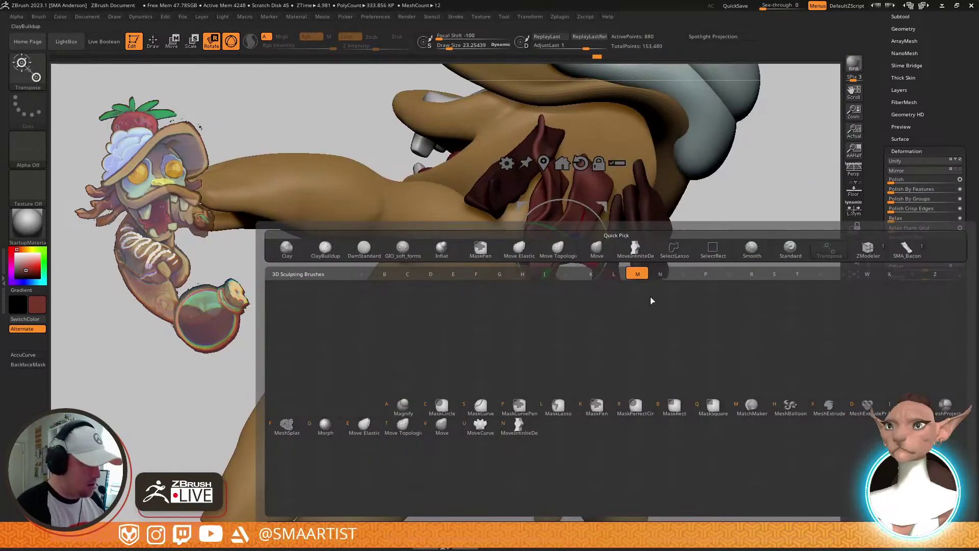
{"action": "left_click", "coordinate": [366, 428]}
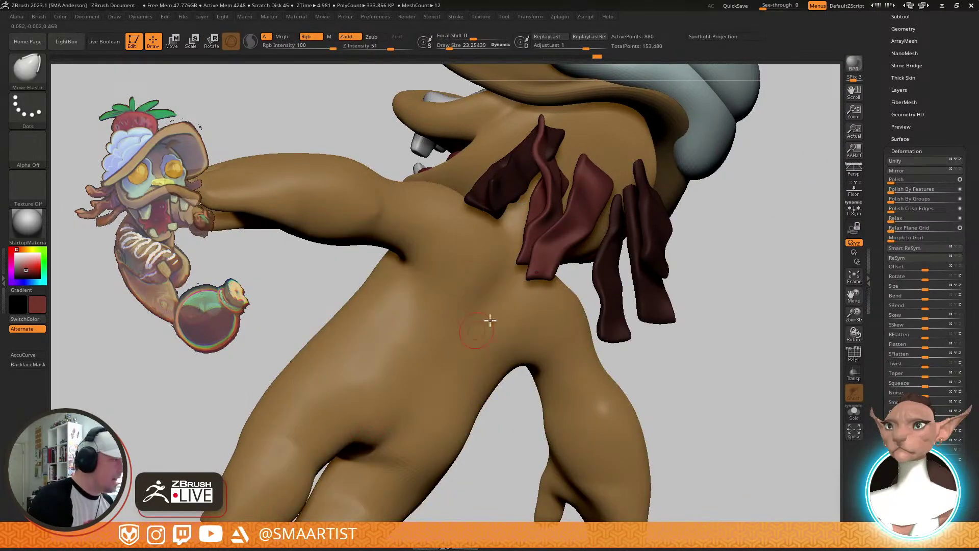
{"action": "key", "text": "w"}
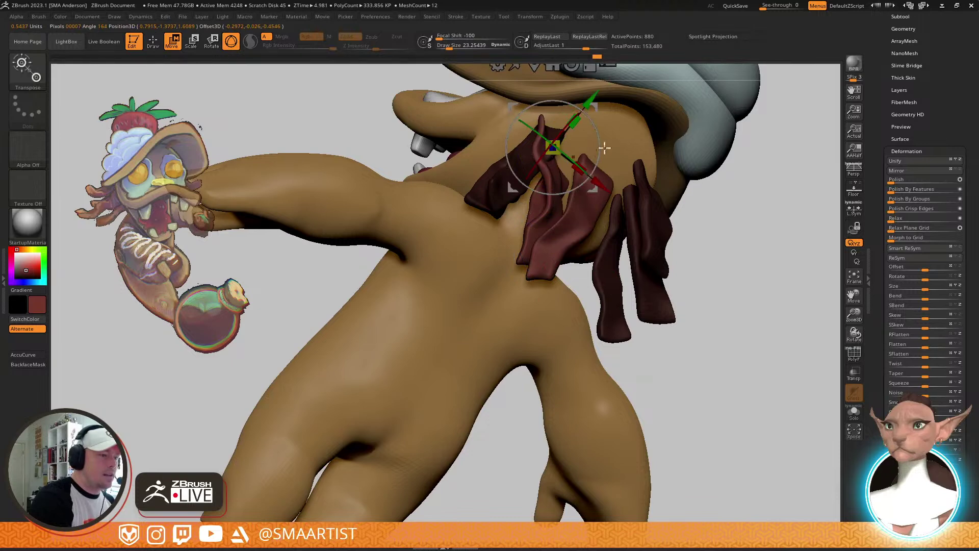
{"action": "key", "text": "q"}
{"action": "key", "text": "s"}
{"action": "left_click_drag", "start_coordinate": [544, 134], "coordinate": [555, 137]}
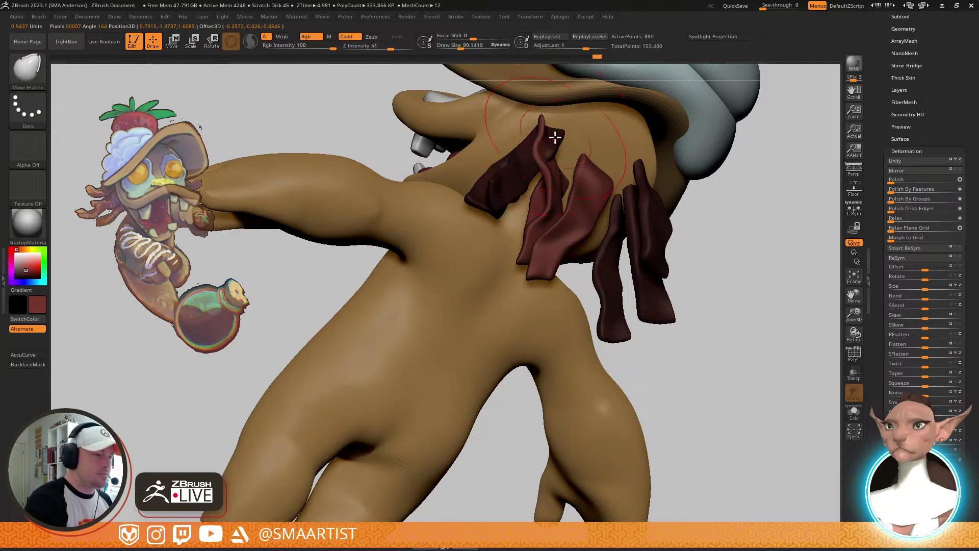
Turn on Topological auto masking for the Move Elastic brush
{"action": "left_click", "coordinate": [38, 16]}
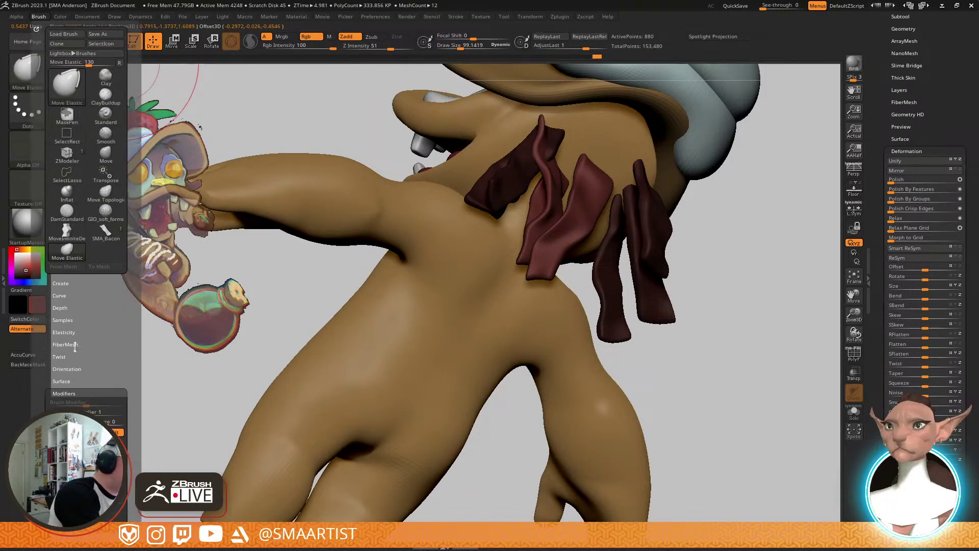
{"action": "left_click_drag", "start_coordinate": [75, 347], "coordinate": [92, 220]}
{"action": "left_click", "coordinate": [80, 196]}
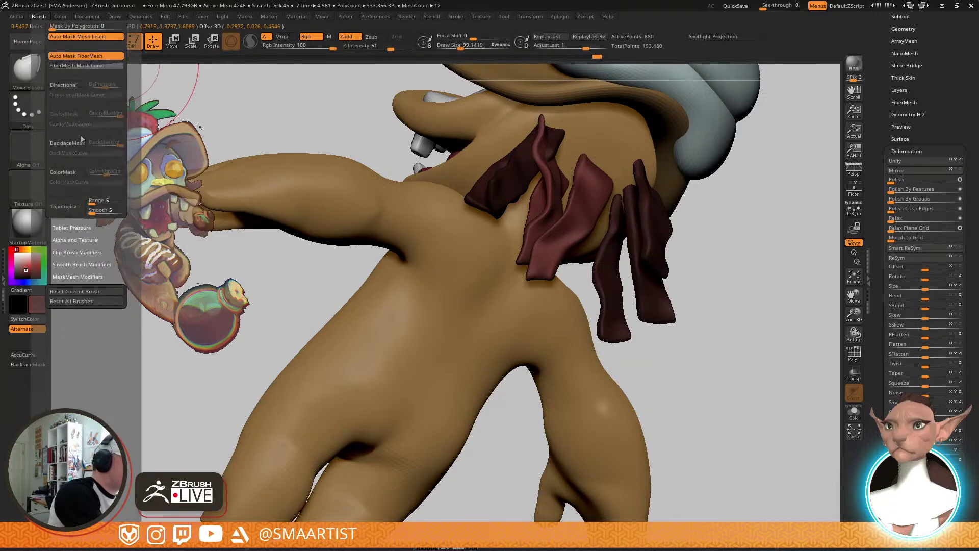
{"action": "left_click_drag", "start_coordinate": [132, 71], "coordinate": [124, 115]}
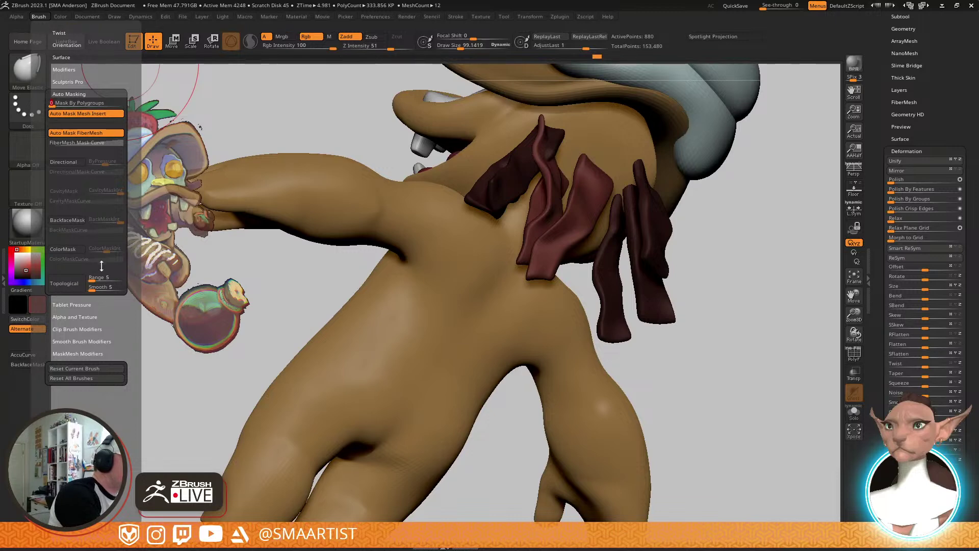
{"action": "left_click", "coordinate": [74, 289]}
Pull the duplicated bacon strips with the Move Elastic brush so their ends sweep outward behind the head, varying the draw size
{"action": "mouse_move", "coordinate": [429, 251]}
{"action": "right_mouse_down"}
{"action": "mouse_move", "coordinate": [527, 142]}
{"action": "mouse_move", "coordinate": [529, 114]}
{"action": "mouse_move", "coordinate": [612, 131]}
{"action": "mouse_move", "coordinate": [637, 105]}
{"action": "mouse_move", "coordinate": [574, 175]}
{"action": "mouse_move", "coordinate": [573, 158]}
{"action": "mouse_move", "coordinate": [593, 145]}
{"action": "mouse_move", "coordinate": [577, 136]}
{"action": "mouse_move", "coordinate": [586, 214]}
{"action": "mouse_move", "coordinate": [514, 312]}
{"action": "mouse_move", "coordinate": [572, 247]}
{"action": "mouse_move", "coordinate": [553, 230]}
{"action": "mouse_move", "coordinate": [595, 208]}
{"action": "mouse_move", "coordinate": [577, 168]}
{"action": "mouse_move", "coordinate": [518, 170]}
{"action": "mouse_move", "coordinate": [500, 153]}
{"action": "mouse_move", "coordinate": [451, 246]}
{"action": "right_mouse_up"}
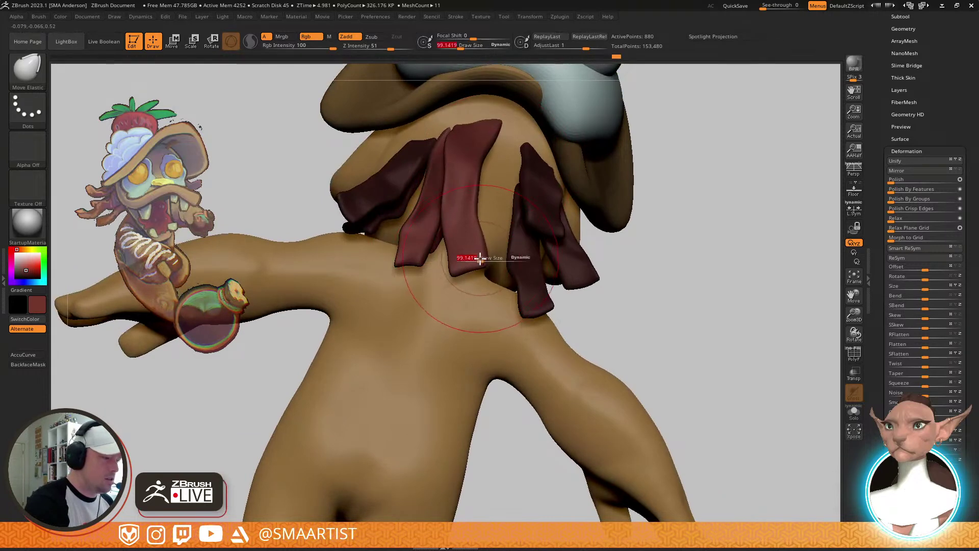
{"action": "mouse_move", "coordinate": [480, 218]}
{"action": "right_mouse_down"}
{"action": "mouse_move", "coordinate": [516, 166]}
{"action": "mouse_move", "coordinate": [470, 225]}
{"action": "mouse_move", "coordinate": [531, 212]}
{"action": "mouse_move", "coordinate": [551, 265]}
{"action": "mouse_move", "coordinate": [577, 173]}
{"action": "mouse_move", "coordinate": [667, 260]}
{"action": "right_mouse_up"}
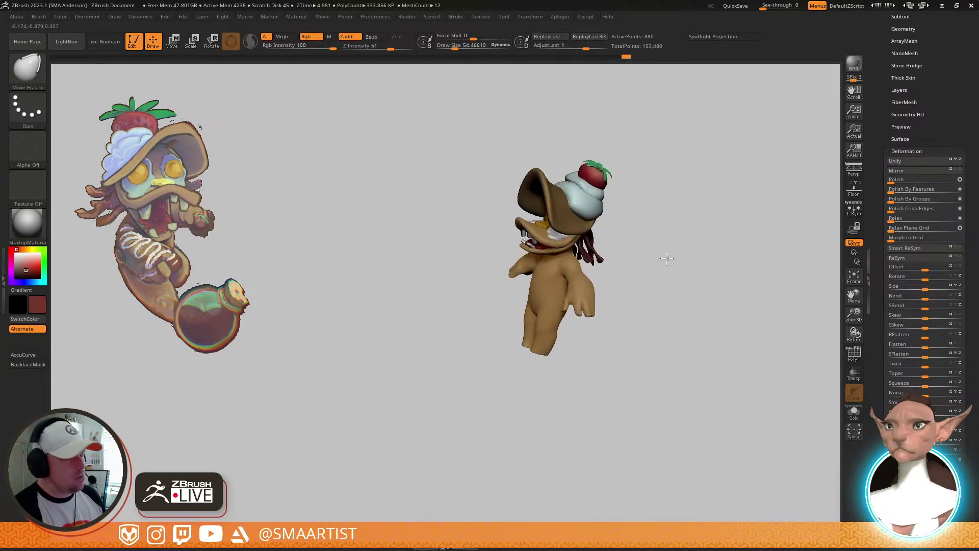
{"action": "mouse_move", "coordinate": [667, 259]}
{"action": "right_mouse_down", "text": "ctrl"}
{"action": "mouse_move", "coordinate": [680, 389]}
{"action": "mouse_move", "coordinate": [644, 280]}
{"action": "mouse_move", "coordinate": [573, 267]}
{"action": "right_mouse_up", "text": "ctrl"}
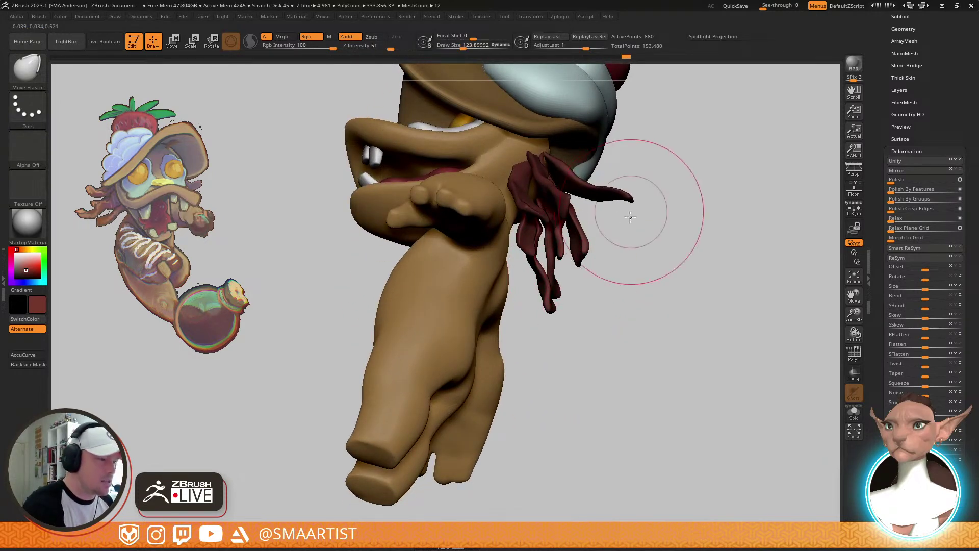
{"action": "mouse_move", "coordinate": [631, 218]}
{"action": "right_mouse_down"}
{"action": "mouse_move", "coordinate": [604, 267]}
{"action": "mouse_move", "coordinate": [639, 260]}
{"action": "mouse_move", "coordinate": [658, 270]}
{"action": "mouse_move", "coordinate": [651, 157]}
{"action": "mouse_move", "coordinate": [628, 224]}
{"action": "mouse_move", "coordinate": [641, 260]}
{"action": "mouse_move", "coordinate": [611, 275]}
{"action": "mouse_move", "coordinate": [607, 305]}
{"action": "mouse_move", "coordinate": [662, 295]}
{"action": "mouse_move", "coordinate": [523, 251]}
{"action": "mouse_move", "coordinate": [490, 231]}
{"action": "right_mouse_up"}
{"action": "key", "text": "s"}
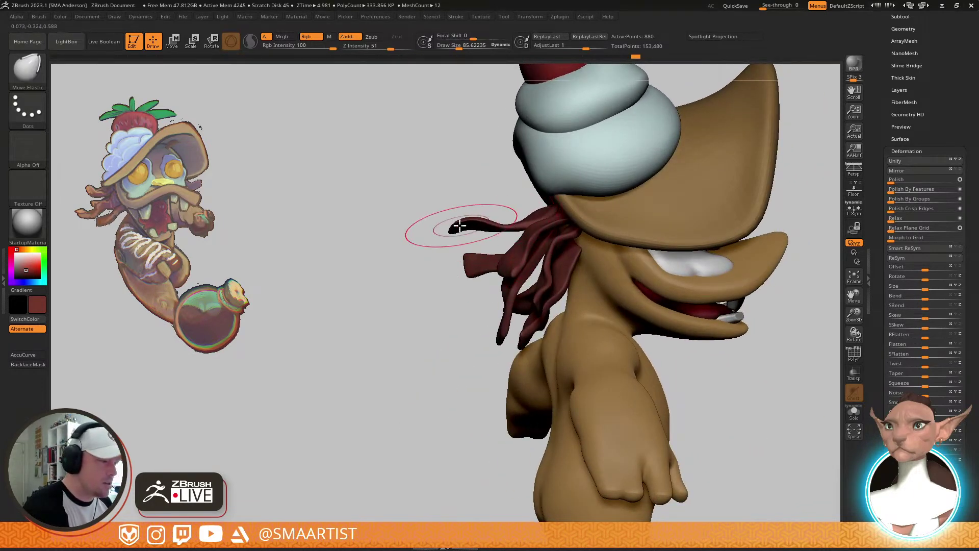
{"action": "mouse_move", "coordinate": [541, 210]}
{"action": "right_mouse_down"}
{"action": "mouse_move", "coordinate": [560, 256]}
{"action": "mouse_move", "coordinate": [515, 261]}
{"action": "right_mouse_up"}
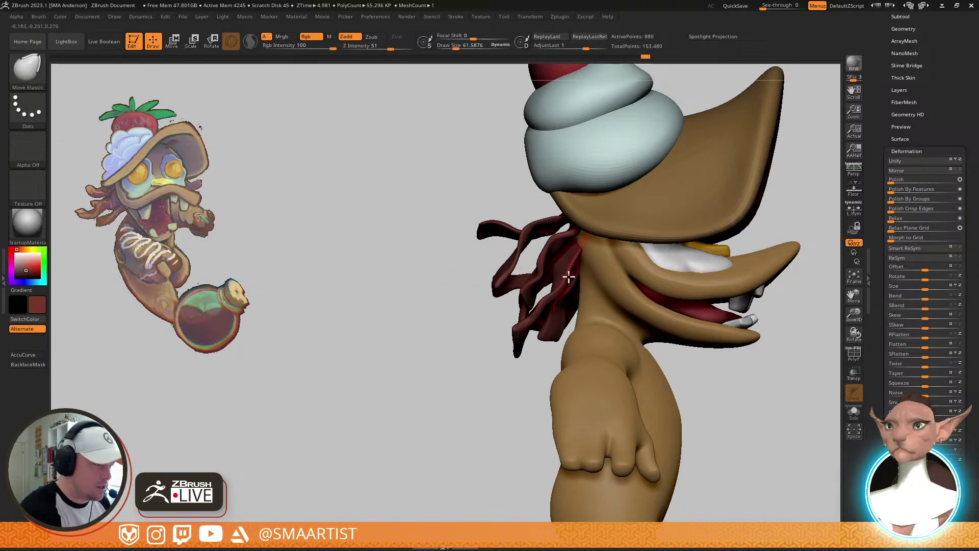
Reshape and spread the bacon strips from beneath the back of the head at a draw size of about 62
{"action": "right_click_drag", "start_coordinate": [569, 276], "coordinate": [486, 296]}
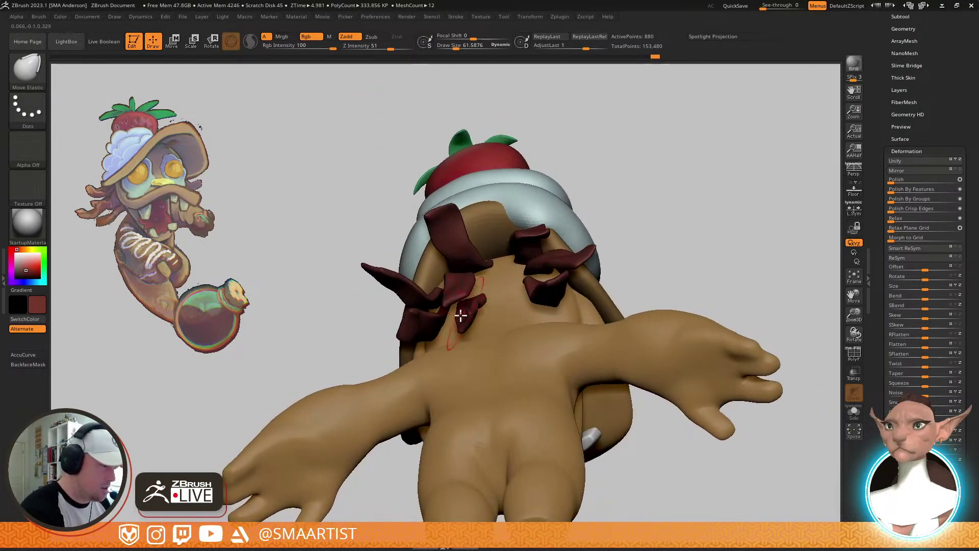
{"action": "left_click_drag", "start_coordinate": [461, 316], "coordinate": [461, 321]}
{"action": "right_click_drag", "start_coordinate": [450, 327], "coordinate": [616, 249]}
{"action": "right_click", "coordinate": [573, 301], "text": "ctrl"}
{"action": "left_click", "coordinate": [540, 296], "text": "ctrl"}
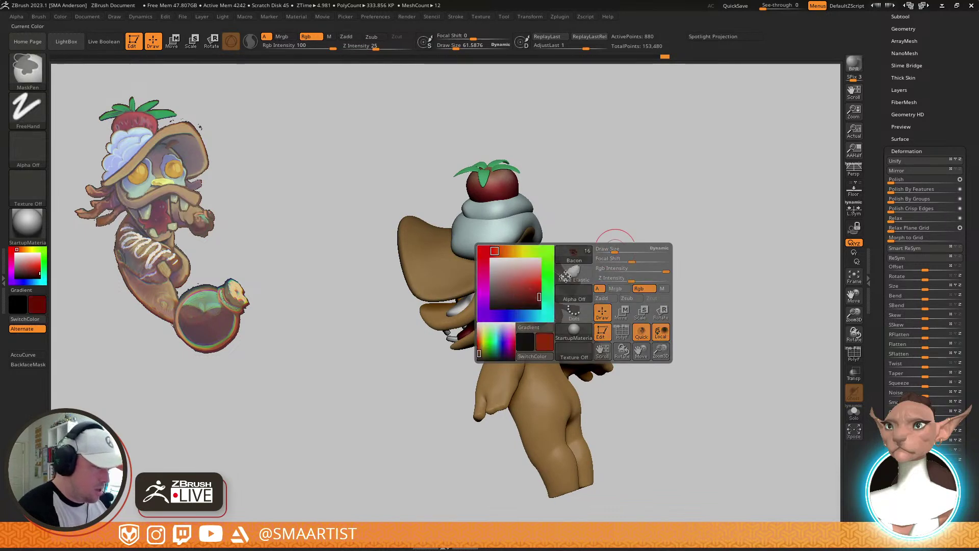
{"action": "right_click_drag", "start_coordinate": [533, 301], "coordinate": [567, 346], "text": "ctrl"}
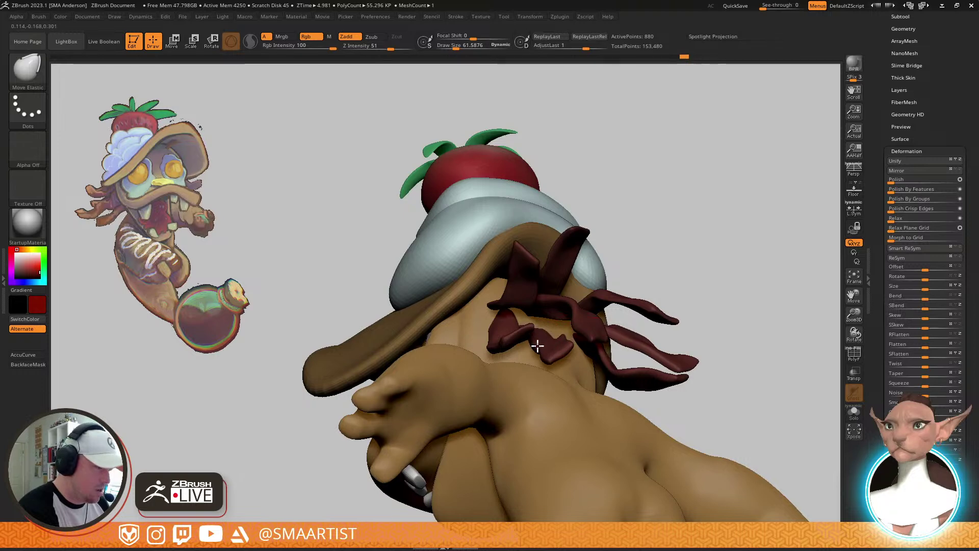
{"action": "right_click_drag", "start_coordinate": [538, 346], "coordinate": [713, 269]}
Adjust the curve of the strips beside the cheek, then reduce the Move Elastic draw size to about 39
{"action": "right_click_drag", "start_coordinate": [566, 271], "coordinate": [537, 293], "text": "ctrl"}
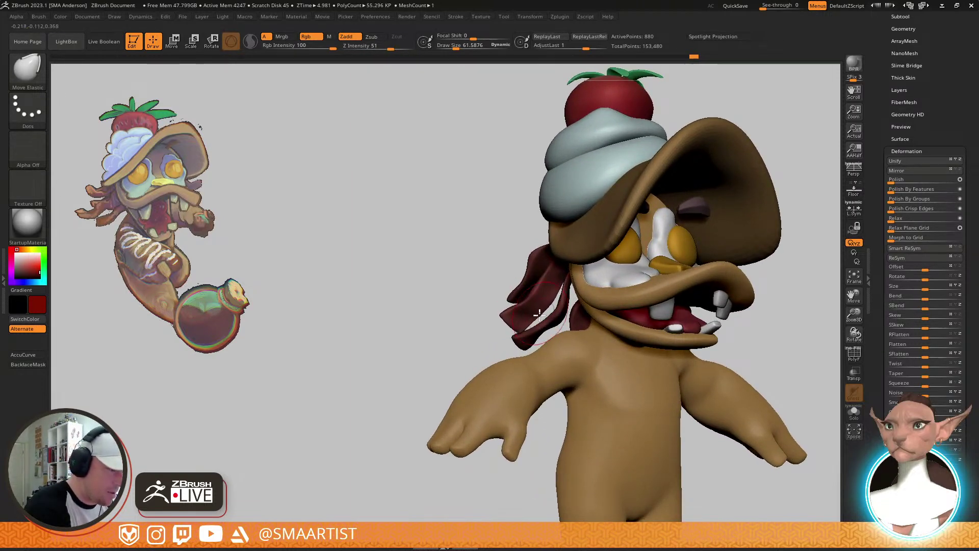
{"action": "mouse_move", "coordinate": [533, 320]}
{"action": "left_mouse_down", "text": "shift"}
{"action": "mouse_move", "coordinate": [548, 293]}
{"action": "mouse_move", "coordinate": [536, 313]}
{"action": "left_mouse_up", "text": "shift"}
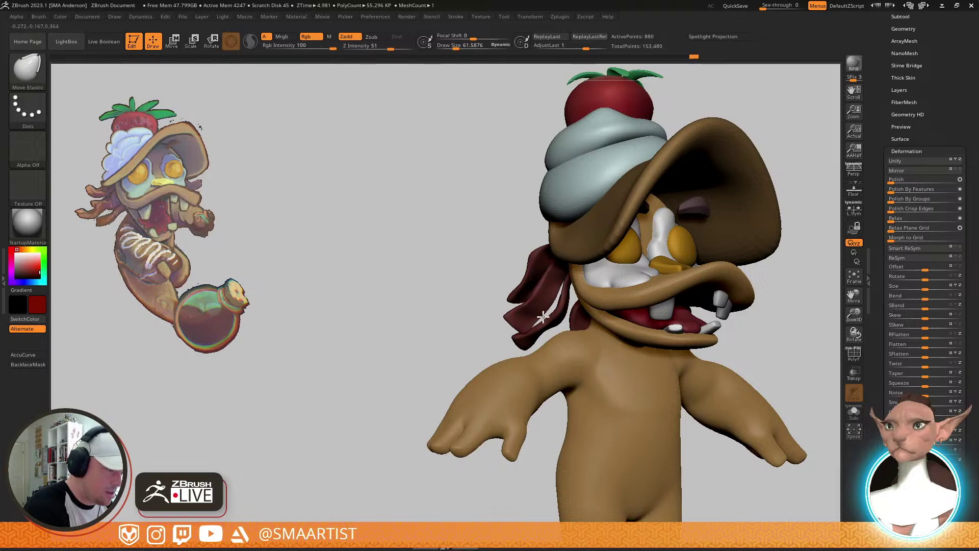
{"action": "mouse_move", "coordinate": [549, 307]}
{"action": "right_mouse_down"}
{"action": "mouse_move", "coordinate": [511, 316]}
{"action": "mouse_move", "coordinate": [562, 317]}
{"action": "right_mouse_up"}
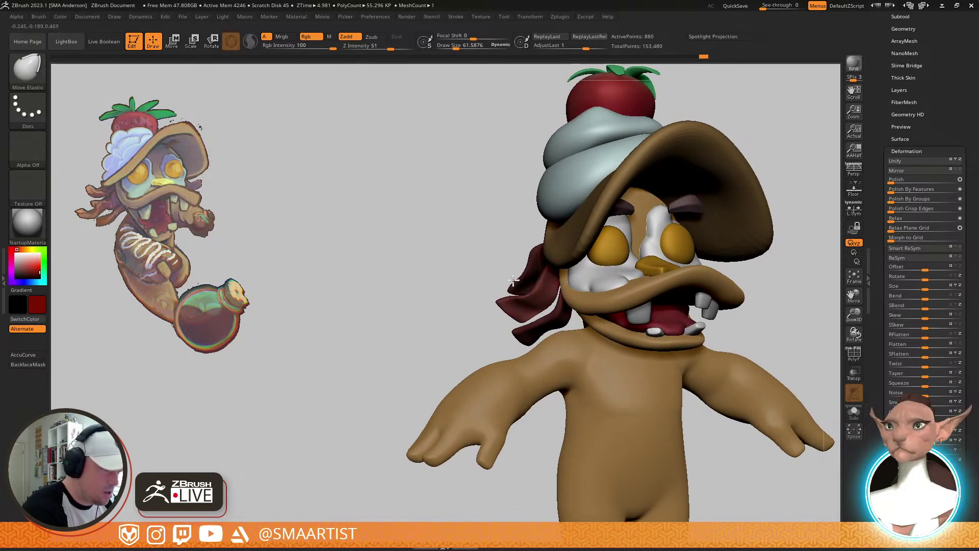
{"action": "right_click_drag", "start_coordinate": [686, 238], "coordinate": [700, 209], "text": "ctrl"}
{"action": "right_click_drag", "start_coordinate": [633, 218], "coordinate": [666, 305]}
{"action": "key", "text": "s"}
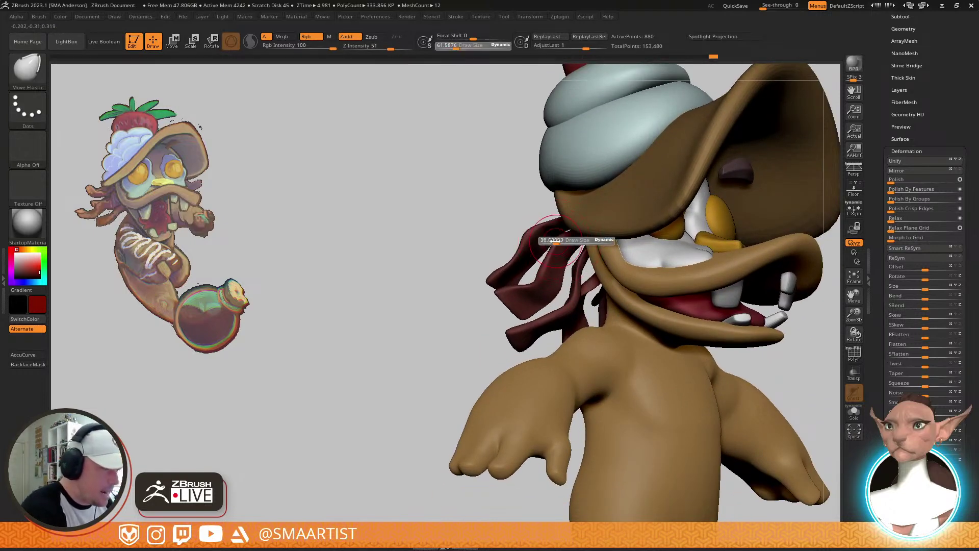
{"action": "left_click", "coordinate": [551, 234]}
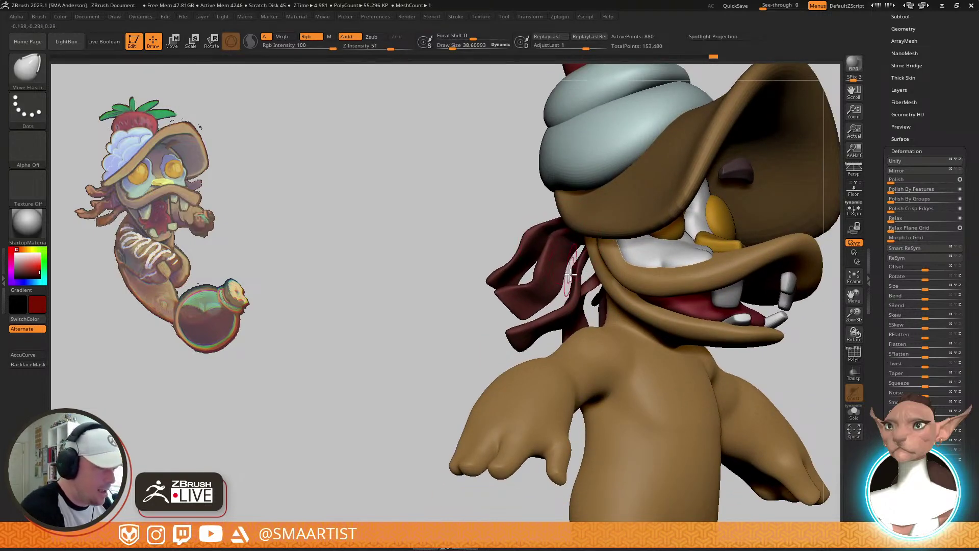
Show the polyframe, centre the gizmo on the uppermost strip beside the cheek, and swing its free end upward and outward
{"action": "right_click_drag", "start_coordinate": [571, 275], "coordinate": [673, 276]}
{"action": "right_click_drag", "start_coordinate": [518, 255], "coordinate": [516, 311], "text": "ctrl"}
{"action": "mouse_move", "coordinate": [492, 278]}
{"action": "right_mouse_down"}
{"action": "mouse_move", "coordinate": [514, 258]}
{"action": "mouse_move", "coordinate": [492, 251]}
{"action": "mouse_move", "coordinate": [492, 260]}
{"action": "right_mouse_up"}
{"action": "key", "text": "shift+f"}
{"action": "key", "text": "w"}
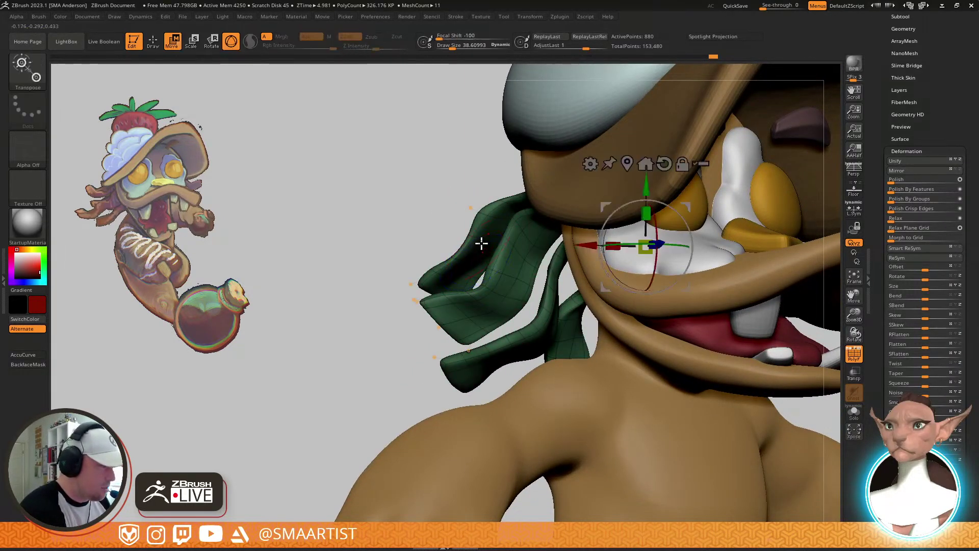
{"action": "left_click", "coordinate": [480, 239], "text": "alt"}
{"action": "left_click_drag", "start_coordinate": [510, 210], "coordinate": [514, 240]}
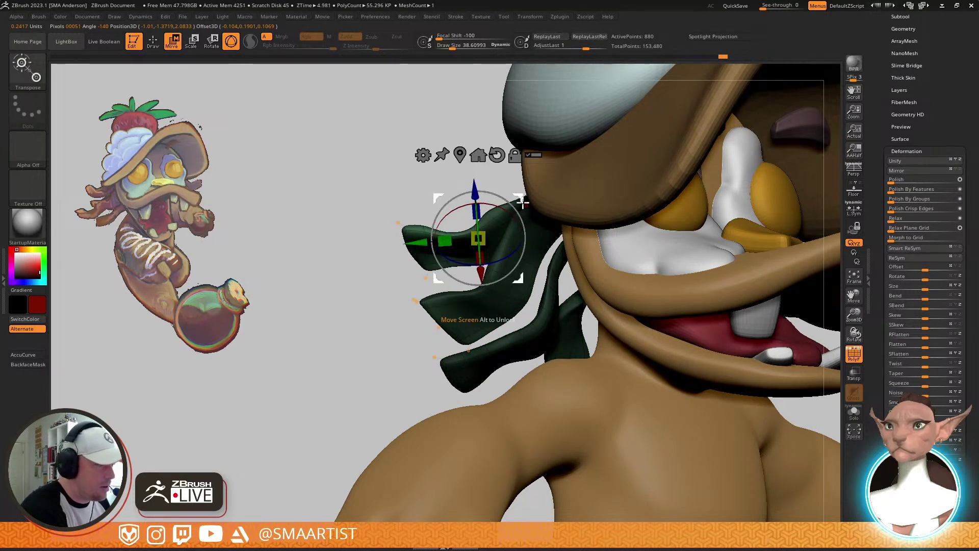
{"action": "key", "text": "q"}
{"action": "key", "text": "ctrl"}
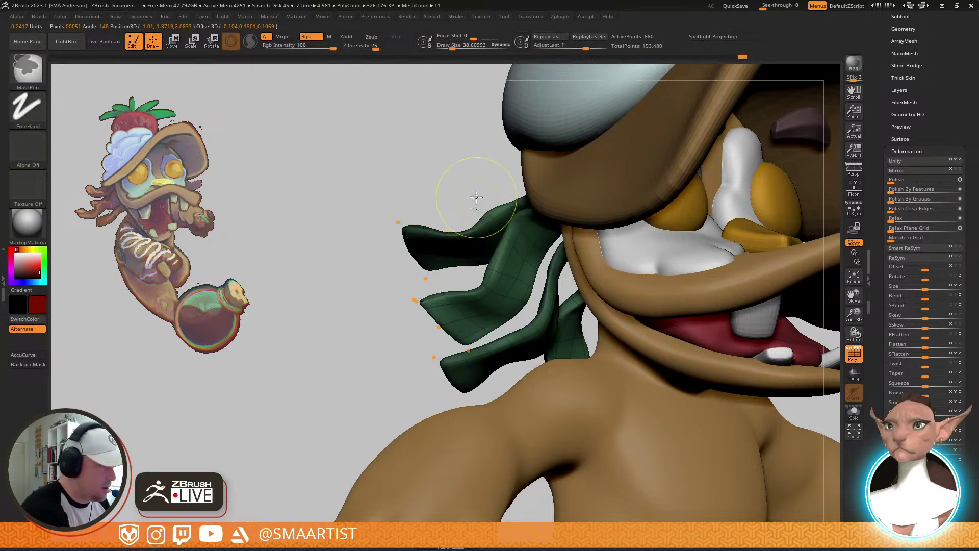
Readjust the uppermost strip under the hat brim with the gizmo, then hide the polyframe
{"action": "key", "text": "w"}
{"action": "left_click_drag", "start_coordinate": [510, 208], "coordinate": [578, 223]}
{"action": "key", "text": "q"}
{"action": "mouse_move", "coordinate": [578, 224]}
{"action": "right_mouse_down"}
{"action": "mouse_move", "coordinate": [583, 250]}
{"action": "mouse_move", "coordinate": [566, 224]}
{"action": "mouse_move", "coordinate": [580, 230]}
{"action": "mouse_move", "coordinate": [533, 250]}
{"action": "mouse_move", "coordinate": [550, 233]}
{"action": "right_mouse_up"}
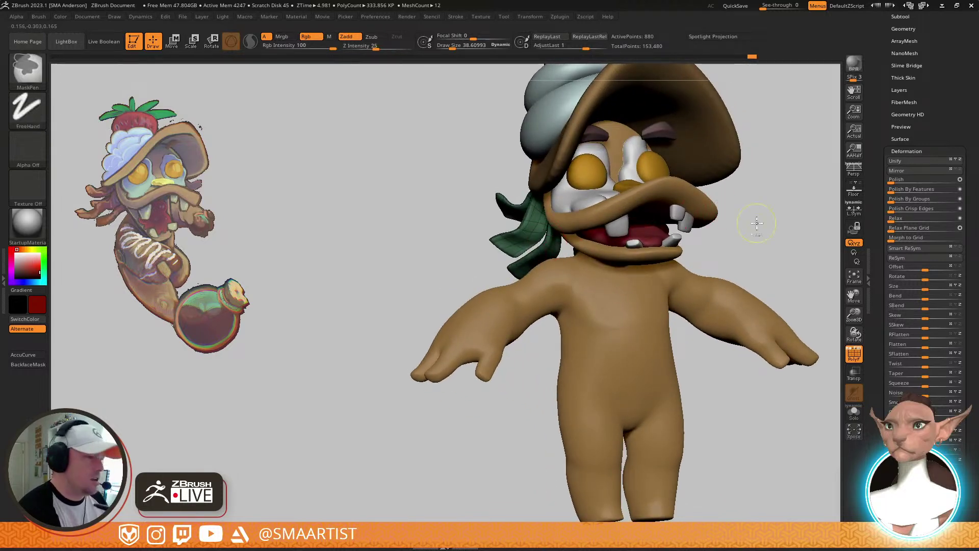
{"action": "right_click_drag", "start_coordinate": [758, 219], "coordinate": [727, 224]}
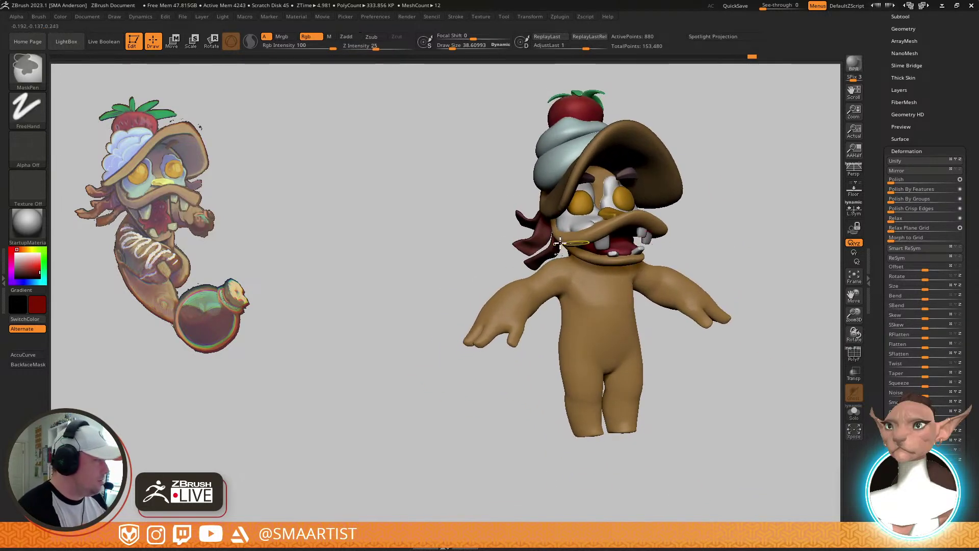
Bend the side strips farther away from the cheek with Move Elastic, resizing the brush between about 81 and 39
{"action": "right_click_drag", "start_coordinate": [519, 216], "coordinate": [533, 244], "text": "ctrl"}
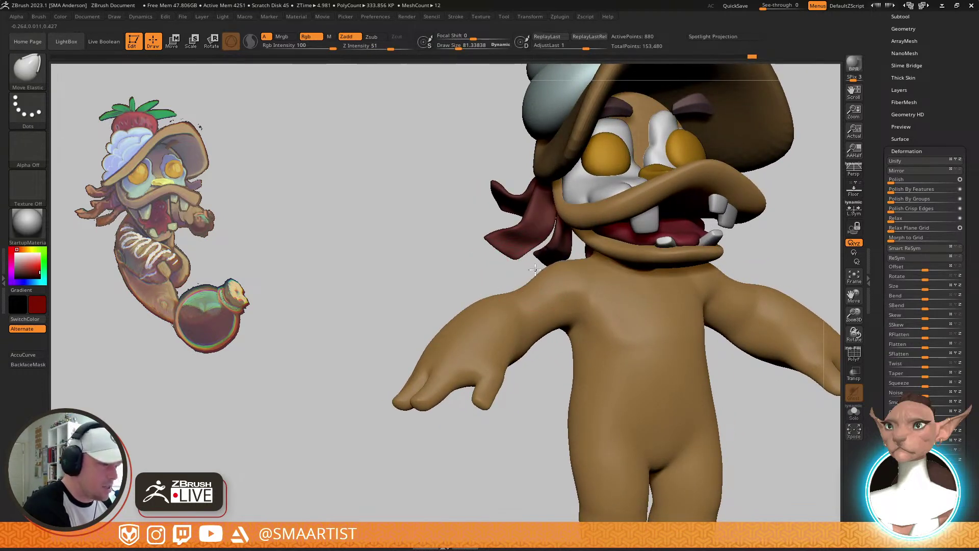
{"action": "mouse_move", "coordinate": [522, 277]}
{"action": "right_mouse_down"}
{"action": "mouse_move", "coordinate": [555, 254]}
{"action": "mouse_move", "coordinate": [495, 260]}
{"action": "mouse_move", "coordinate": [505, 271]}
{"action": "mouse_move", "coordinate": [511, 236]}
{"action": "right_mouse_up"}
{"action": "key", "text": "s"}
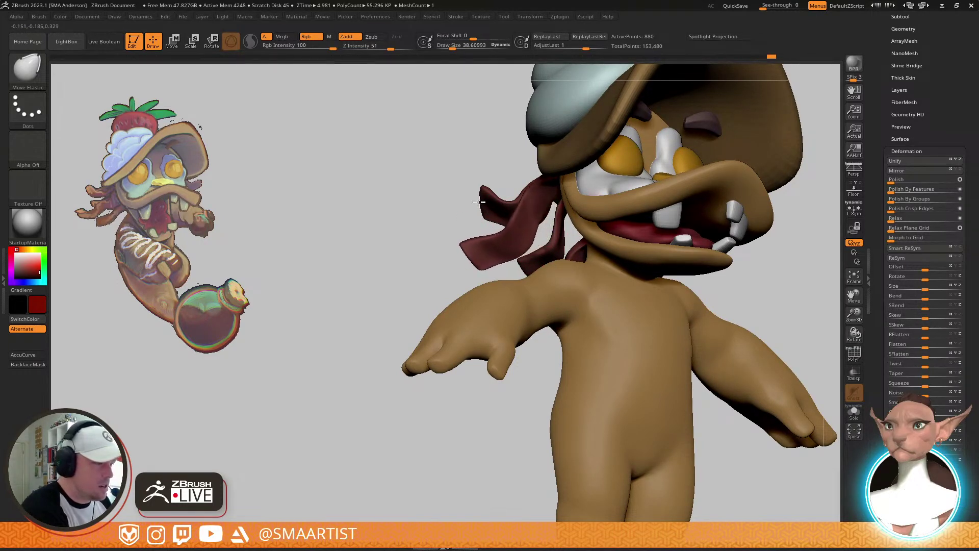
{"action": "right_click_drag", "start_coordinate": [480, 202], "coordinate": [532, 252]}
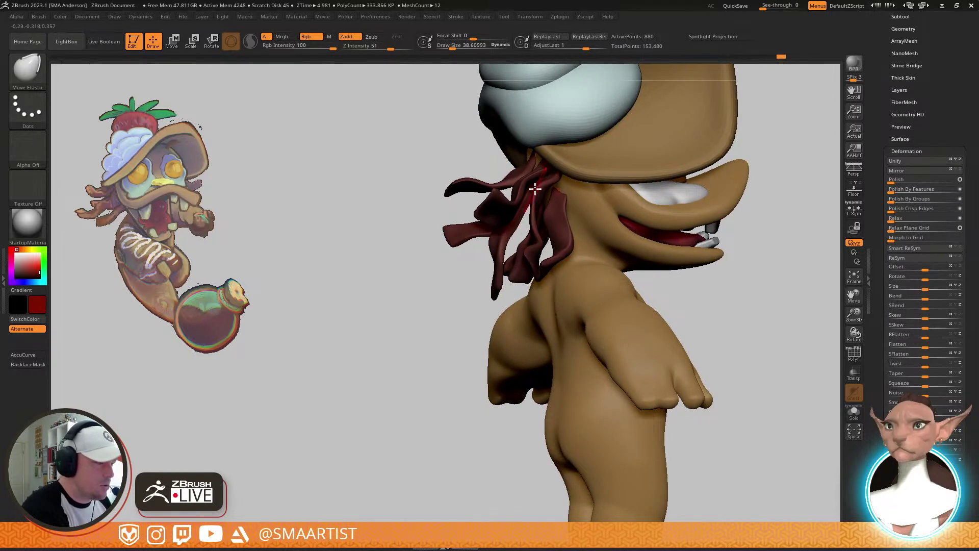
Nudge the strip roots toward the head and bend the tip of the large lower strip upward with Move Elastic
{"action": "left_click_drag", "start_coordinate": [538, 190], "coordinate": [557, 190]}
{"action": "right_click_drag", "start_coordinate": [546, 228], "coordinate": [719, 206]}
{"action": "right_click_drag", "start_coordinate": [718, 206], "coordinate": [714, 184], "text": "alt"}
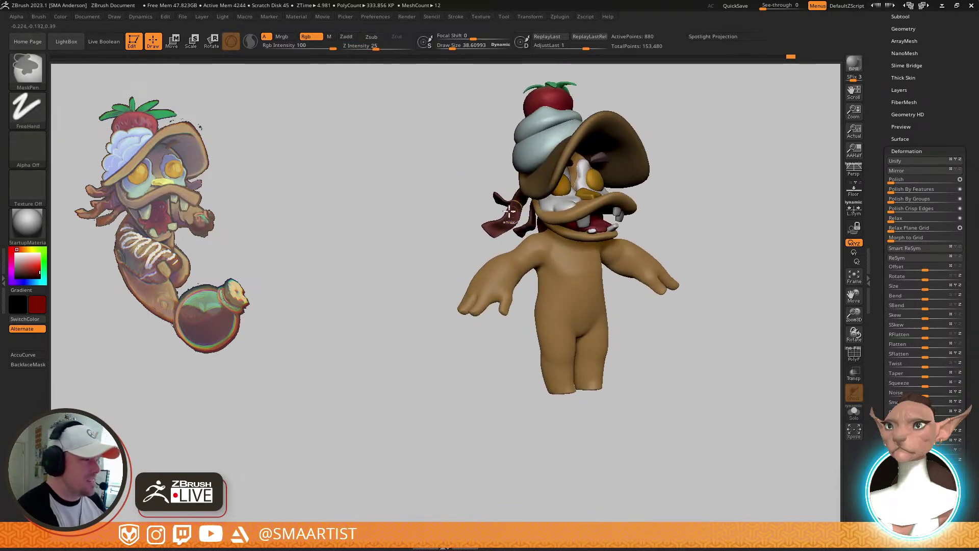
{"action": "right_click_drag", "start_coordinate": [507, 212], "coordinate": [528, 208], "text": "ctrl"}
{"action": "left_click_drag", "start_coordinate": [528, 208], "coordinate": [552, 202]}
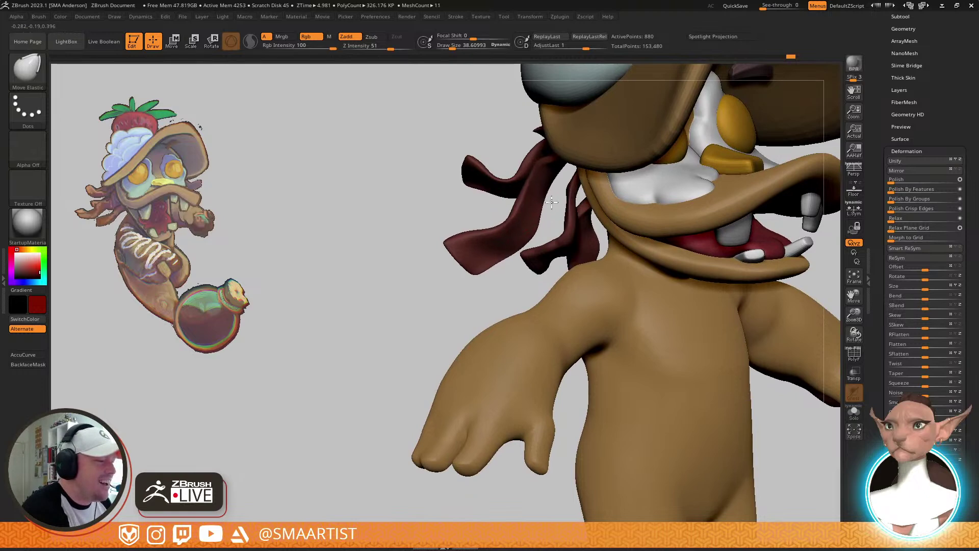
{"action": "left_click_drag", "start_coordinate": [457, 263], "coordinate": [476, 244]}
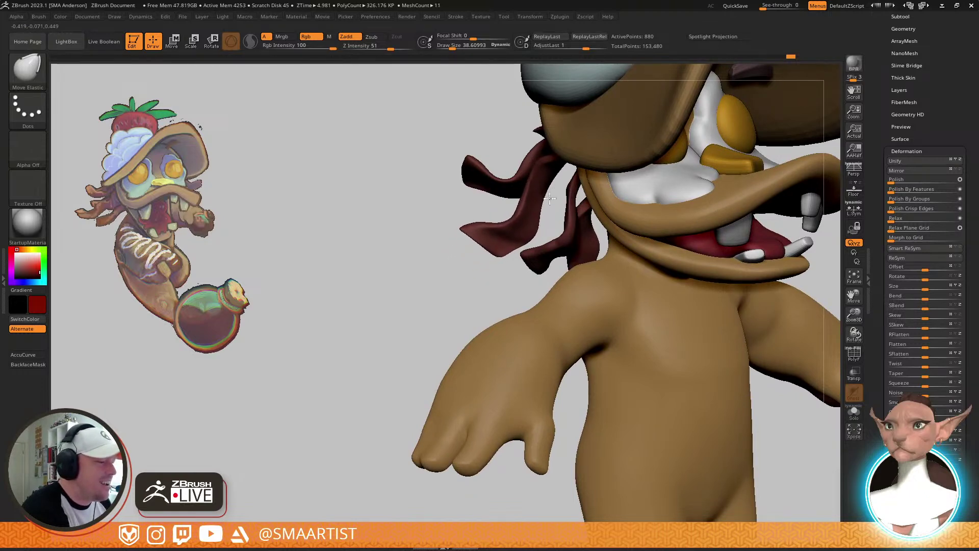
{"action": "mouse_move", "coordinate": [521, 233]}
{"action": "right_mouse_down"}
{"action": "mouse_move", "coordinate": [566, 228]}
{"action": "mouse_move", "coordinate": [547, 192]}
{"action": "mouse_move", "coordinate": [509, 228]}
{"action": "right_mouse_up"}
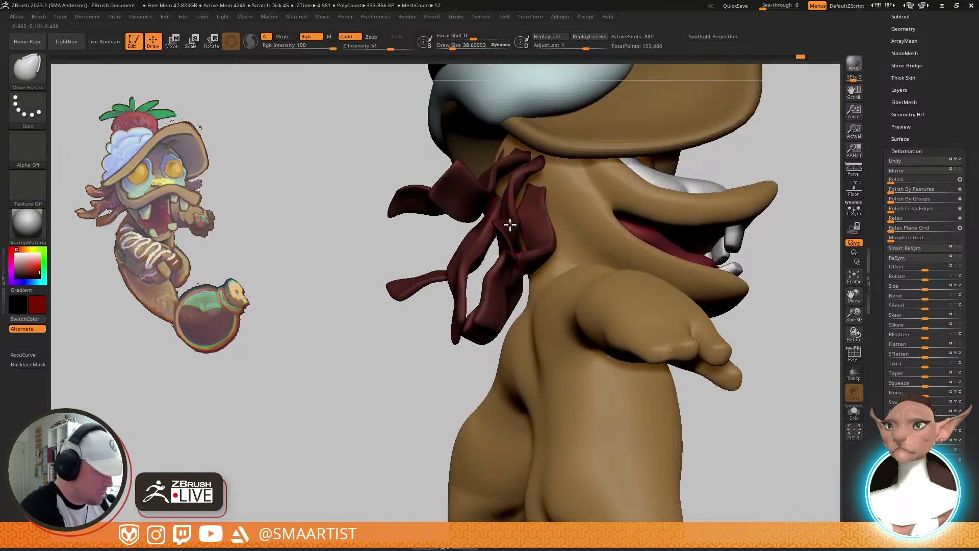
Switch to the Inflat brush and thicken the bacon strips along the back of the head
{"action": "key", "text": "b"}
{"action": "key", "text": "i"}
{"action": "key", "text": "n"}
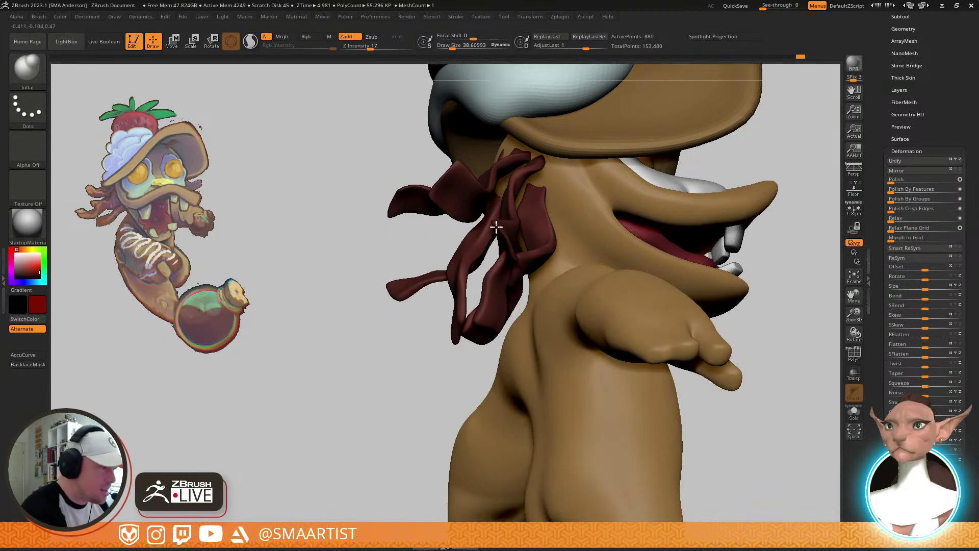
{"action": "mouse_move", "coordinate": [506, 230]}
{"action": "right_mouse_down"}
{"action": "mouse_move", "coordinate": [538, 275]}
{"action": "mouse_move", "coordinate": [518, 275]}
{"action": "mouse_move", "coordinate": [529, 250]}
{"action": "mouse_move", "coordinate": [521, 229]}
{"action": "mouse_move", "coordinate": [590, 206]}
{"action": "mouse_move", "coordinate": [629, 224]}
{"action": "right_mouse_up"}
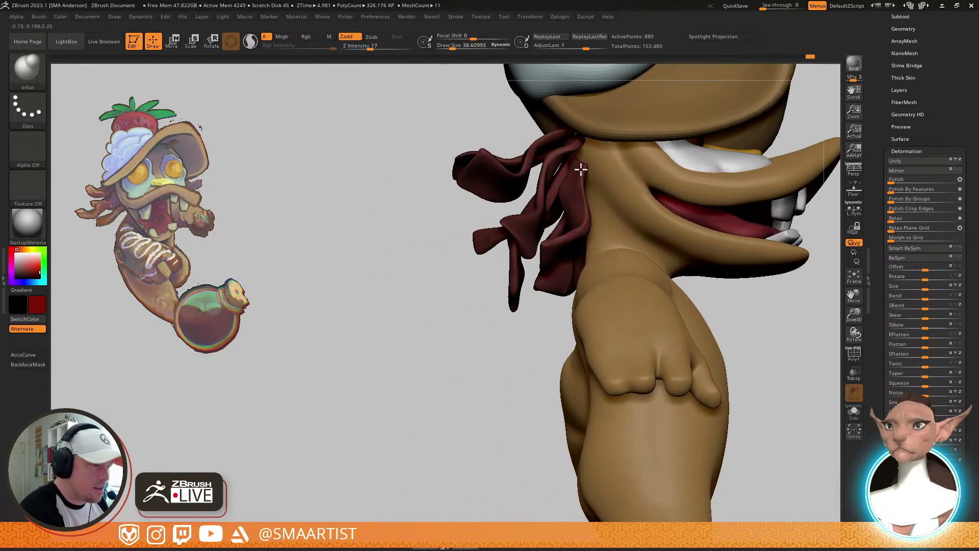
{"action": "left_click_drag", "start_coordinate": [579, 168], "coordinate": [587, 220]}
Examine the character and its bacon hair from the front and both sides against the concept art
{"action": "right_click_drag", "start_coordinate": [641, 219], "coordinate": [706, 173], "text": "ctrl"}
{"action": "mouse_move", "coordinate": [706, 173]}
{"action": "right_mouse_down"}
{"action": "mouse_move", "coordinate": [699, 179]}
{"action": "mouse_move", "coordinate": [725, 188]}
{"action": "right_mouse_up"}
{"action": "left_click_drag", "start_coordinate": [725, 189], "coordinate": [710, 201]}
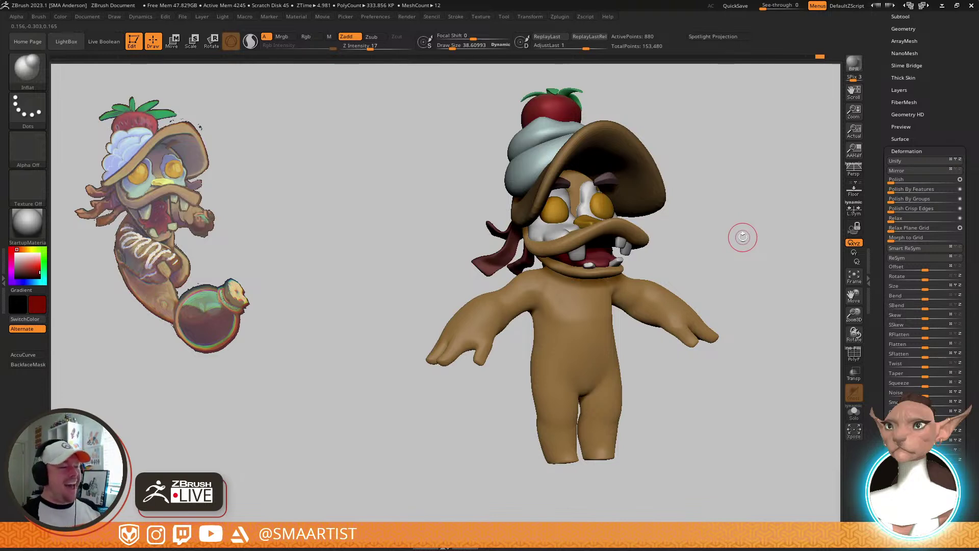
{"action": "mouse_move", "coordinate": [754, 306]}
{"action": "left_mouse_down"}
{"action": "mouse_move", "coordinate": [741, 255]}
{"action": "mouse_move", "coordinate": [690, 307]}
{"action": "mouse_move", "coordinate": [671, 273]}
{"action": "mouse_move", "coordinate": [761, 274]}
{"action": "mouse_move", "coordinate": [735, 285]}
{"action": "mouse_move", "coordinate": [750, 278]}
{"action": "mouse_move", "coordinate": [714, 276]}
{"action": "left_mouse_up"}
{"action": "mouse_move", "coordinate": [581, 264]}
{"action": "right_mouse_down", "text": "ctrl"}
{"action": "mouse_move", "coordinate": [566, 301]}
{"action": "mouse_move", "coordinate": [557, 301]}
{"action": "mouse_move", "coordinate": [607, 305]}
{"action": "mouse_move", "coordinate": [636, 293]}
{"action": "mouse_move", "coordinate": [635, 271]}
{"action": "right_mouse_up", "text": "ctrl"}
{"action": "mouse_move", "coordinate": [636, 270]}
{"action": "right_mouse_down"}
{"action": "mouse_move", "coordinate": [681, 278]}
{"action": "mouse_move", "coordinate": [655, 298]}
{"action": "right_mouse_up"}
{"action": "mouse_move", "coordinate": [655, 298]}
{"action": "right_mouse_down", "text": "ctrl"}
{"action": "mouse_move", "coordinate": [686, 346]}
{"action": "mouse_move", "coordinate": [689, 278]}
{"action": "right_mouse_up", "text": "ctrl"}
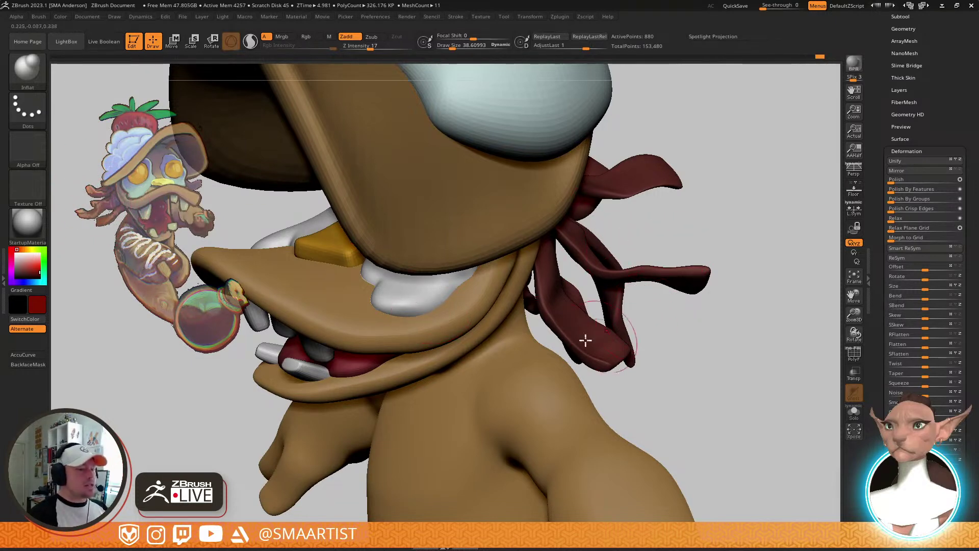
{"action": "mouse_move", "coordinate": [662, 313]}
{"action": "right_mouse_down", "text": "ctrl"}
{"action": "mouse_move", "coordinate": [625, 265]}
{"action": "mouse_move", "coordinate": [703, 272]}
{"action": "mouse_move", "coordinate": [708, 316]}
{"action": "right_mouse_up", "text": "ctrl"}
Switch to the witch-on-broom model with the corsetteLaces subtool and change the active colour to white
{"action": "left_click_drag", "start_coordinate": [944, 133], "coordinate": [943, 208]}
{"action": "left_click", "coordinate": [945, 125]}
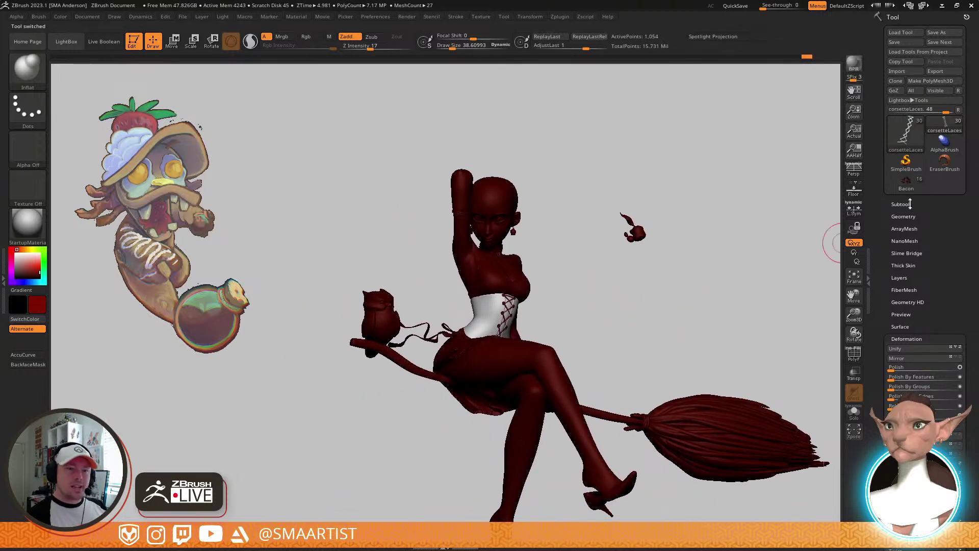
{"action": "key", "text": "c"}
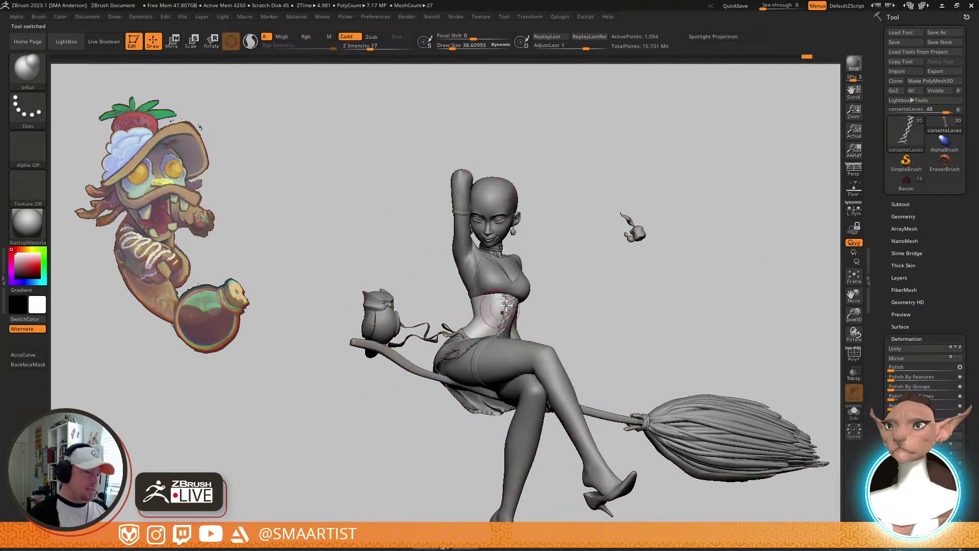
{"action": "left_click_drag", "start_coordinate": [615, 277], "coordinate": [574, 276]}
Make the witch's hair_clean and hat1 subtools visible and turn the model to view it from the front
{"action": "left_click", "coordinate": [904, 204]}
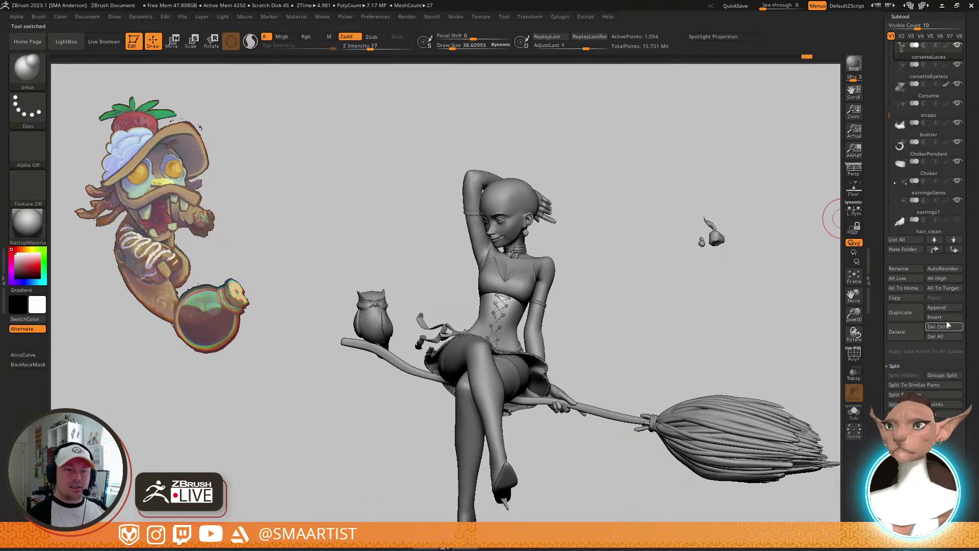
{"action": "left_click", "coordinate": [958, 220]}
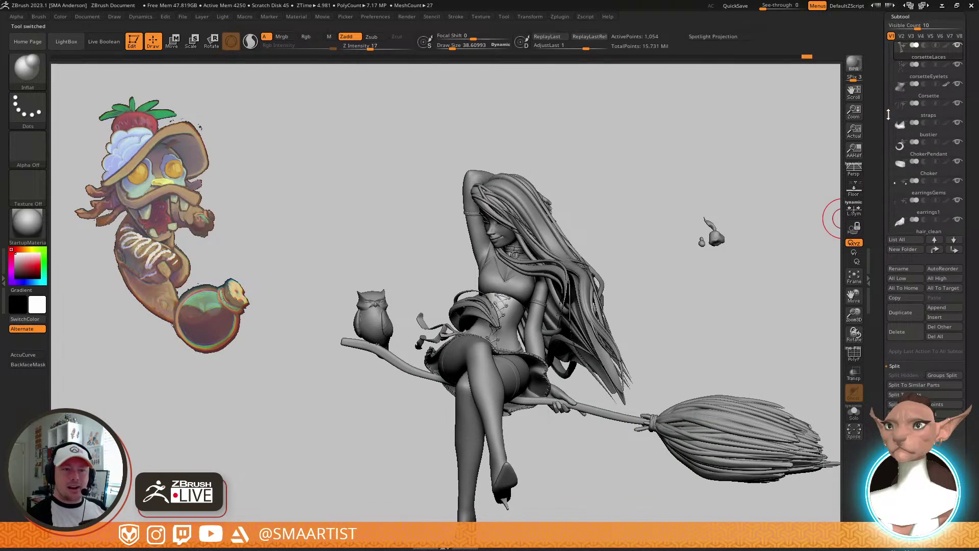
{"action": "left_click_drag", "start_coordinate": [890, 111], "coordinate": [890, 176]}
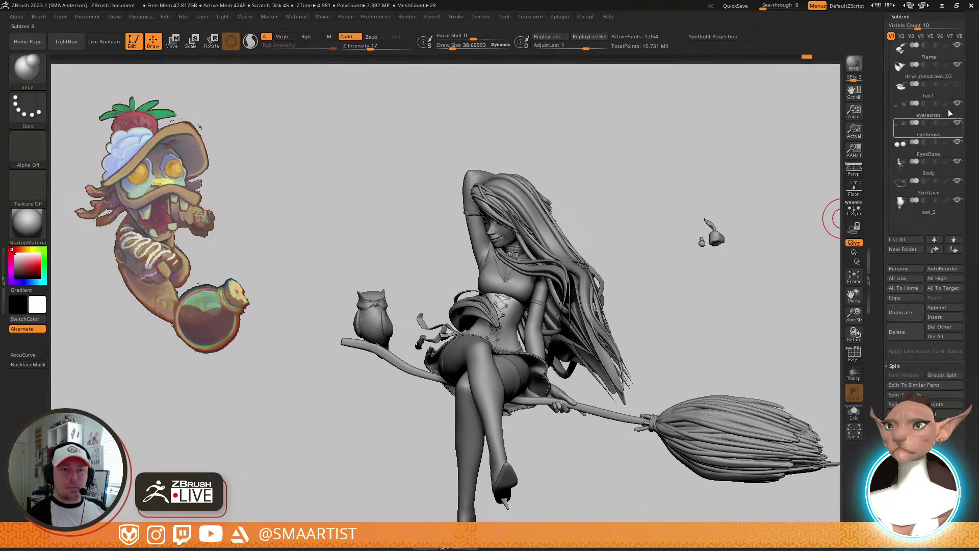
{"action": "left_click", "coordinate": [959, 84]}
{"action": "mouse_move", "coordinate": [642, 265]}
{"action": "left_mouse_down"}
{"action": "mouse_move", "coordinate": [729, 264]}
{"action": "mouse_move", "coordinate": [714, 231]}
{"action": "mouse_move", "coordinate": [671, 208]}
{"action": "mouse_move", "coordinate": [547, 288]}
{"action": "mouse_move", "coordinate": [572, 300]}
{"action": "mouse_move", "coordinate": [552, 311]}
{"action": "mouse_move", "coordinate": [862, 291]}
{"action": "mouse_move", "coordinate": [888, 264]}
{"action": "left_mouse_up"}
{"action": "left_click_drag", "start_coordinate": [814, 347], "coordinate": [809, 319], "text": "alt"}
{"action": "mouse_move", "coordinate": [796, 320]}
{"action": "left_mouse_down"}
{"action": "mouse_move", "coordinate": [824, 343]}
{"action": "mouse_move", "coordinate": [820, 329]}
{"action": "left_mouse_up"}
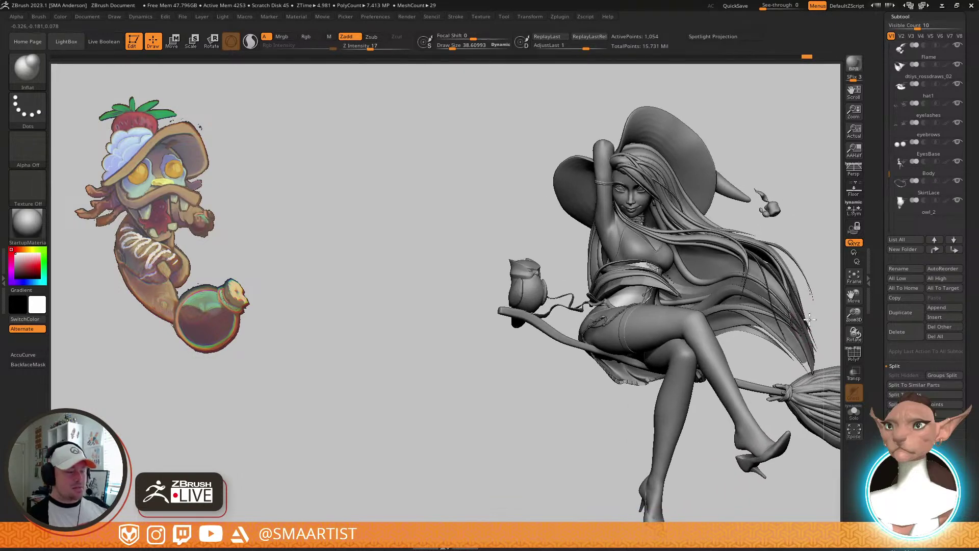
Switch back to the Bacon character, frame it between the concept art and the witch for comparison, and save the project
{"action": "left_click_drag", "start_coordinate": [967, 43], "coordinate": [965, 116]}
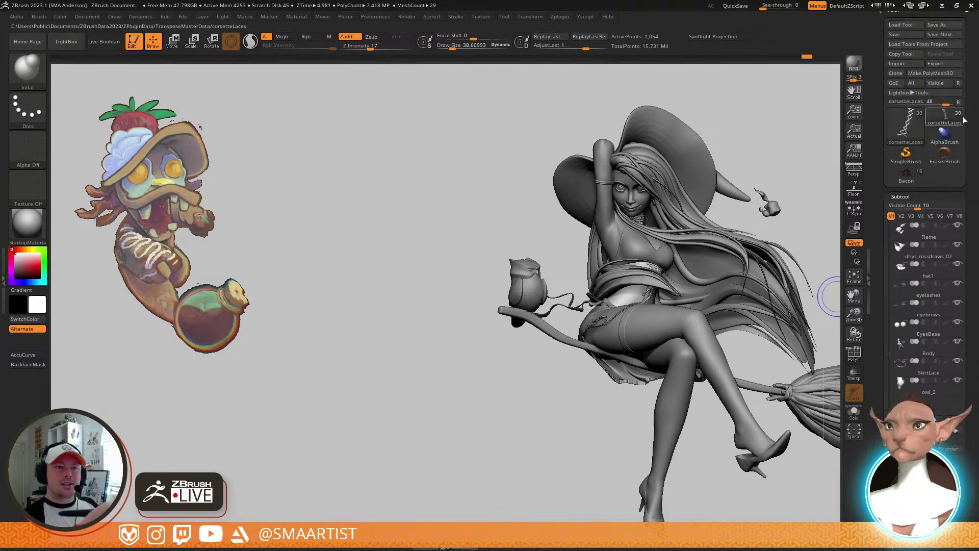
{"action": "left_click", "coordinate": [909, 184]}
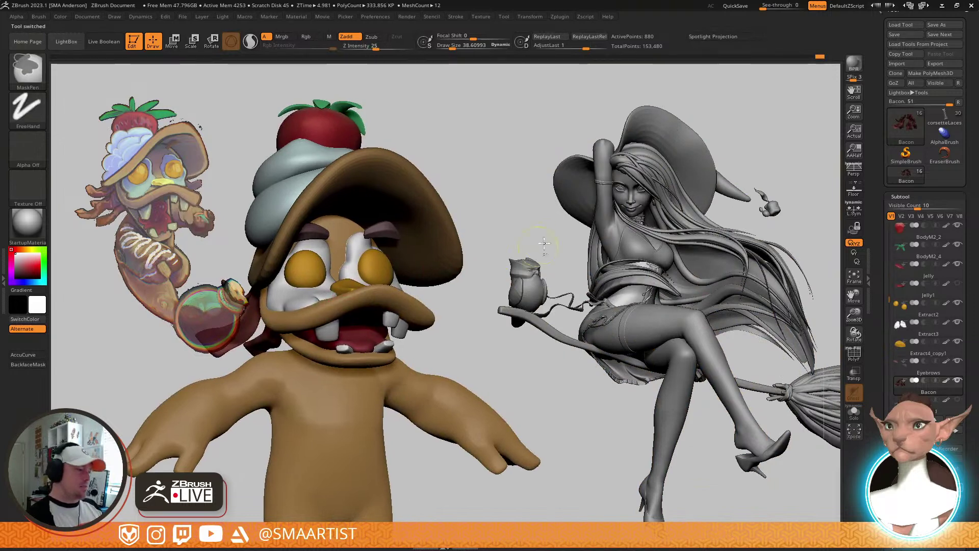
{"action": "left_click_drag", "start_coordinate": [525, 246], "coordinate": [493, 291], "text": "alt"}
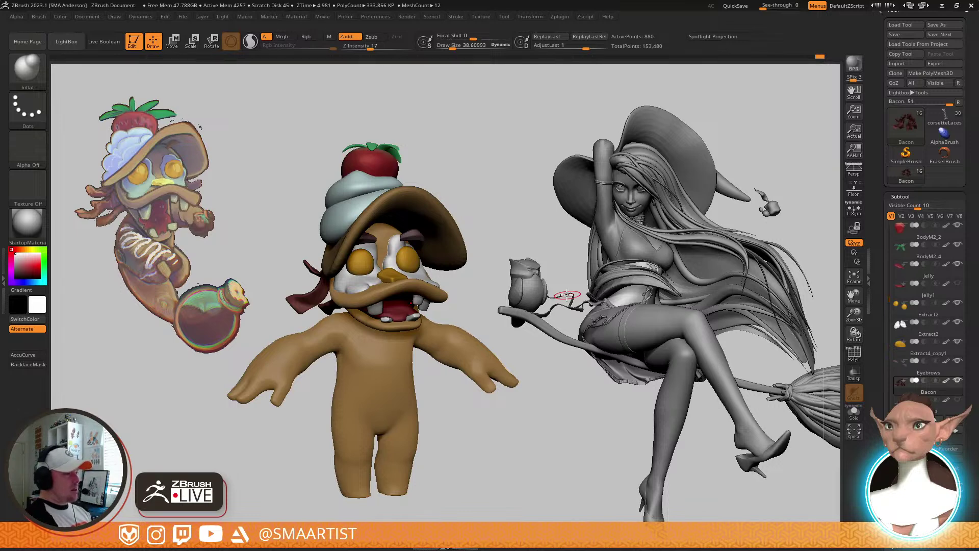
{"action": "right_click_drag", "start_coordinate": [574, 317], "coordinate": [369, 208], "text": "alt"}
{"action": "left_click_drag", "start_coordinate": [369, 208], "coordinate": [385, 202]}
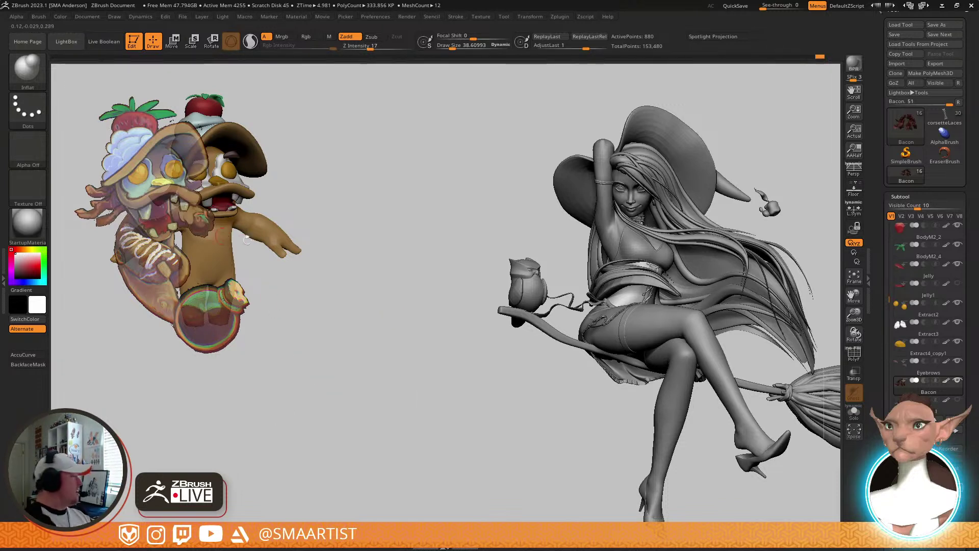
{"action": "mouse_move", "coordinate": [354, 329]}
{"action": "right_mouse_down", "text": "alt"}
{"action": "mouse_move", "coordinate": [534, 394]}
{"action": "mouse_move", "coordinate": [515, 445]}
{"action": "right_mouse_up", "text": "alt"}
{"action": "right_click_drag", "start_coordinate": [515, 445], "coordinate": [571, 421], "text": "ctrl"}
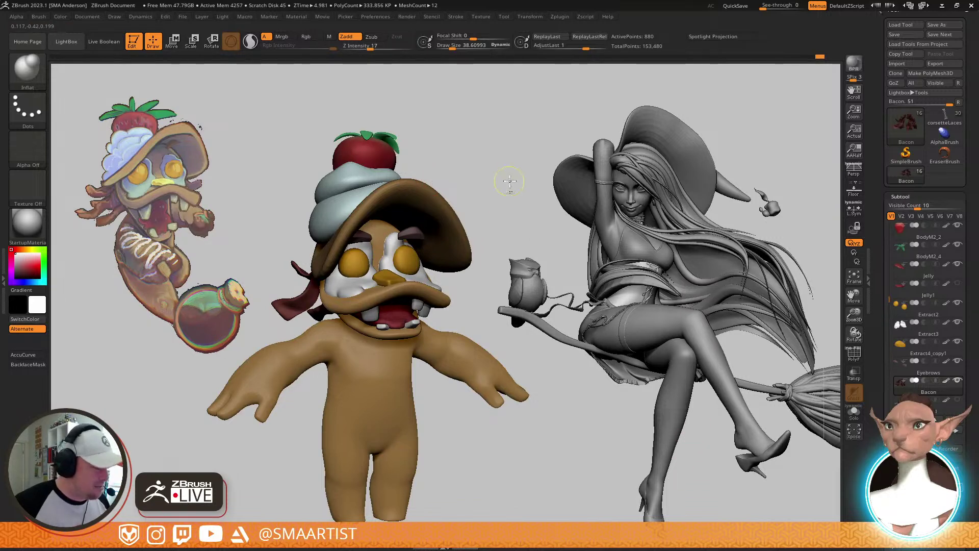
{"action": "key", "text": "ctrl+s"}
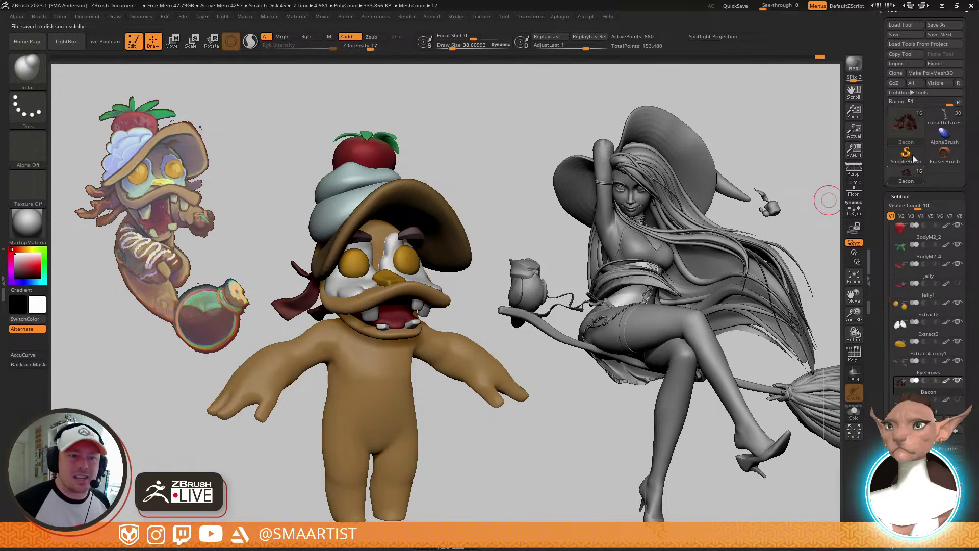
Bring up the corsetteLaces witch model once more and return to the Bacon character
{"action": "left_click", "coordinate": [943, 123]}
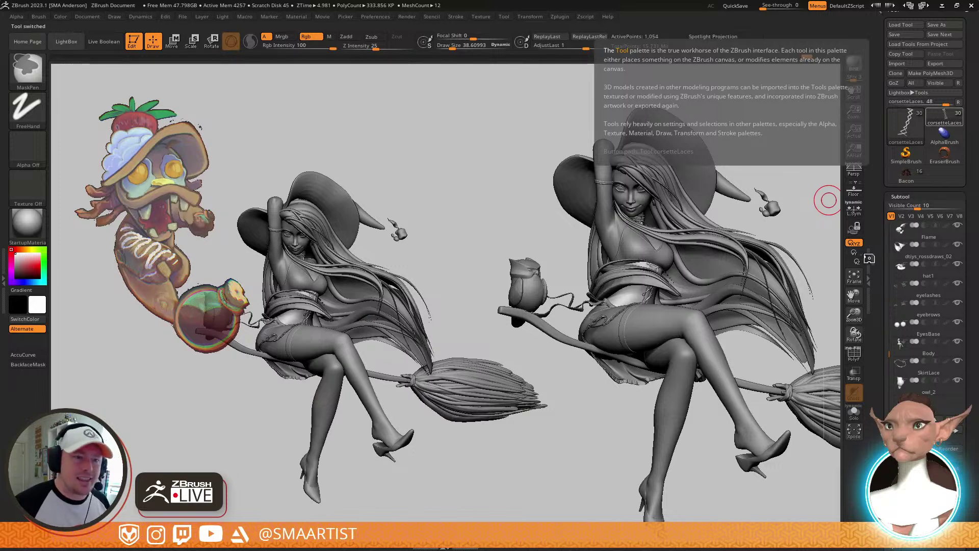
{"action": "left_click", "coordinate": [907, 176]}
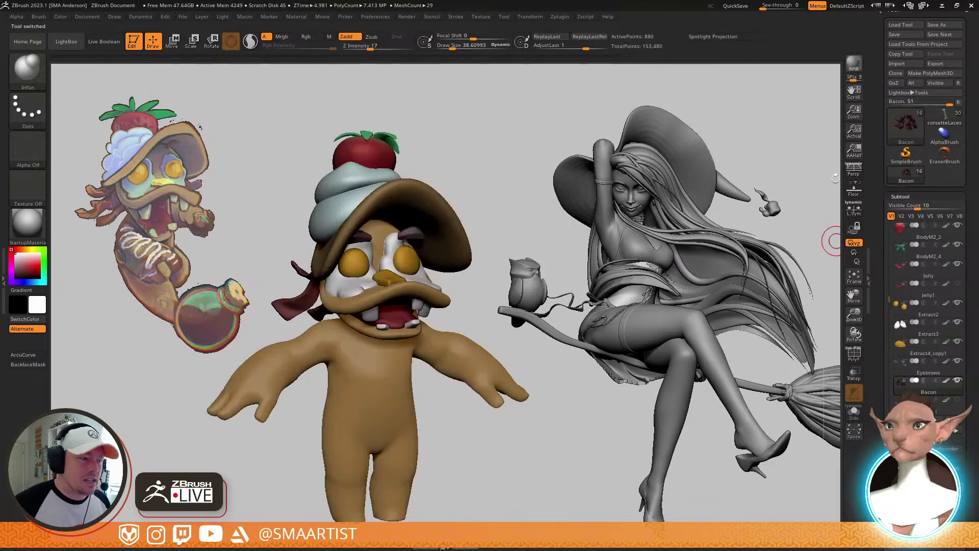